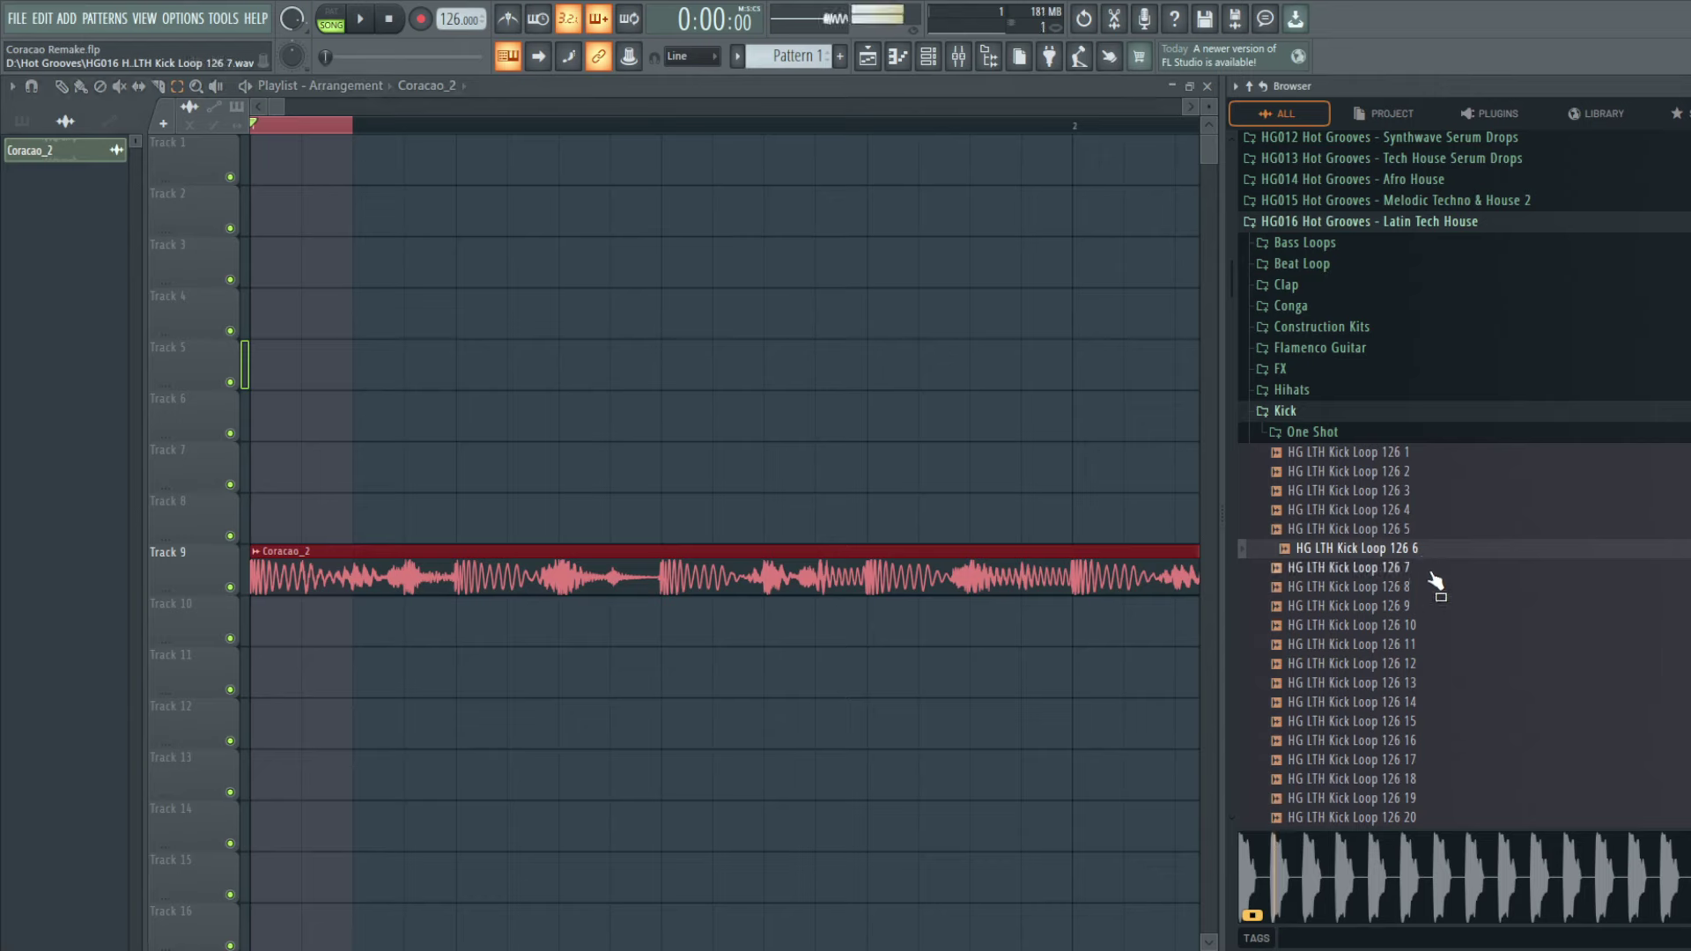
Step: Try HG LTH Kick Loop 126 6 on Track 5, replacing it with HG LTH Kick Loop 126 13 on Track 3
{"action": "left_click_drag", "start_coordinate": [1435, 583], "coordinate": [621, 356]}
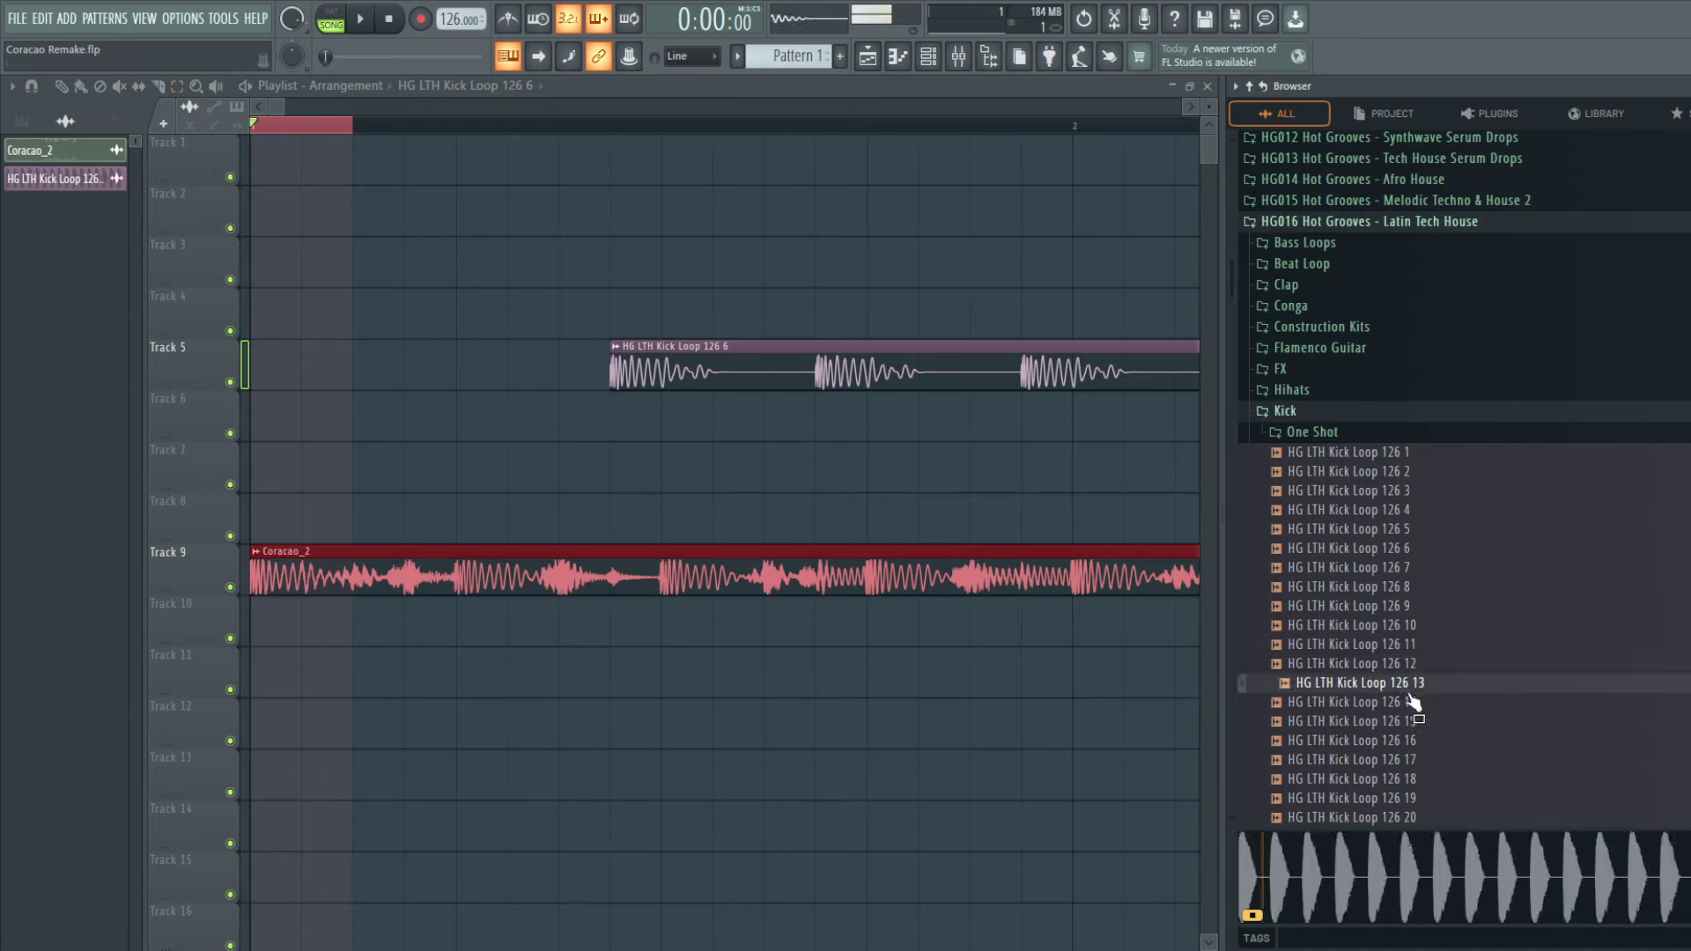
{"action": "left_click_drag", "start_coordinate": [1409, 696], "coordinate": [366, 264]}
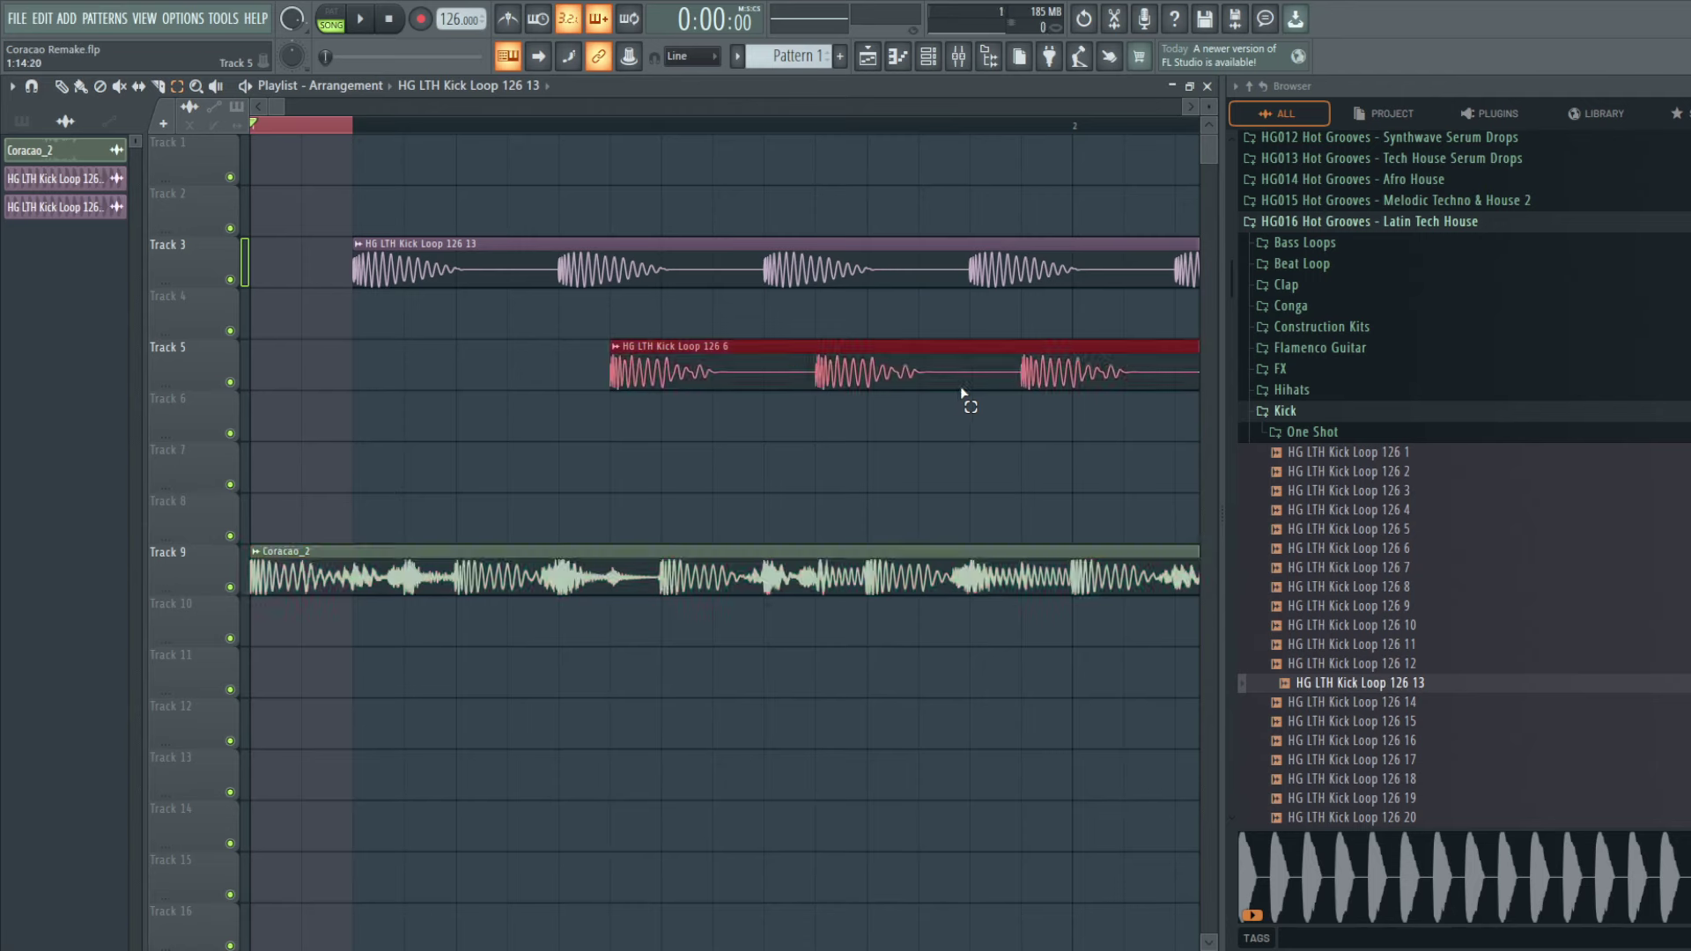
Step: Preview the remaining kick loops in the Kick folder, from HG LTH Kick Loop 126 15 to 126 20
{"action": "left_click", "coordinate": [1357, 722]}
{"action": "scroll", "coordinate": [1391, 670], "scroll_direction": "down", "scroll_amount": 2}
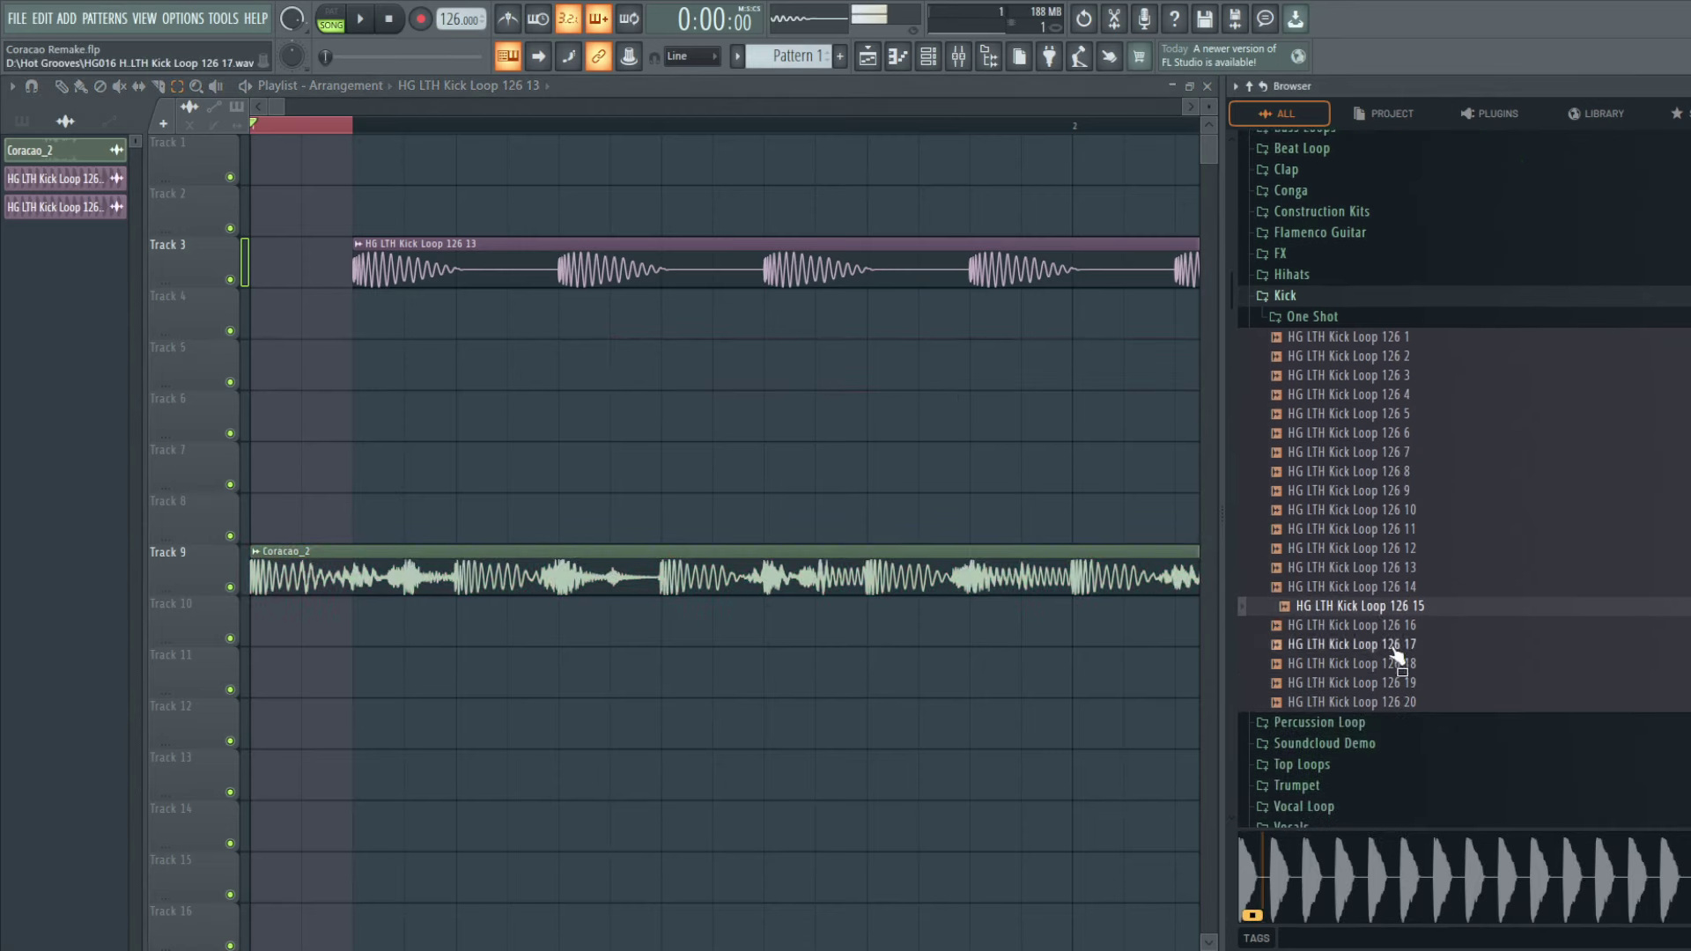
{"action": "left_click", "coordinate": [1381, 625]}
{"action": "left_click", "coordinate": [1400, 644]}
{"action": "left_click", "coordinate": [1401, 665]}
{"action": "left_click", "coordinate": [1401, 683]}
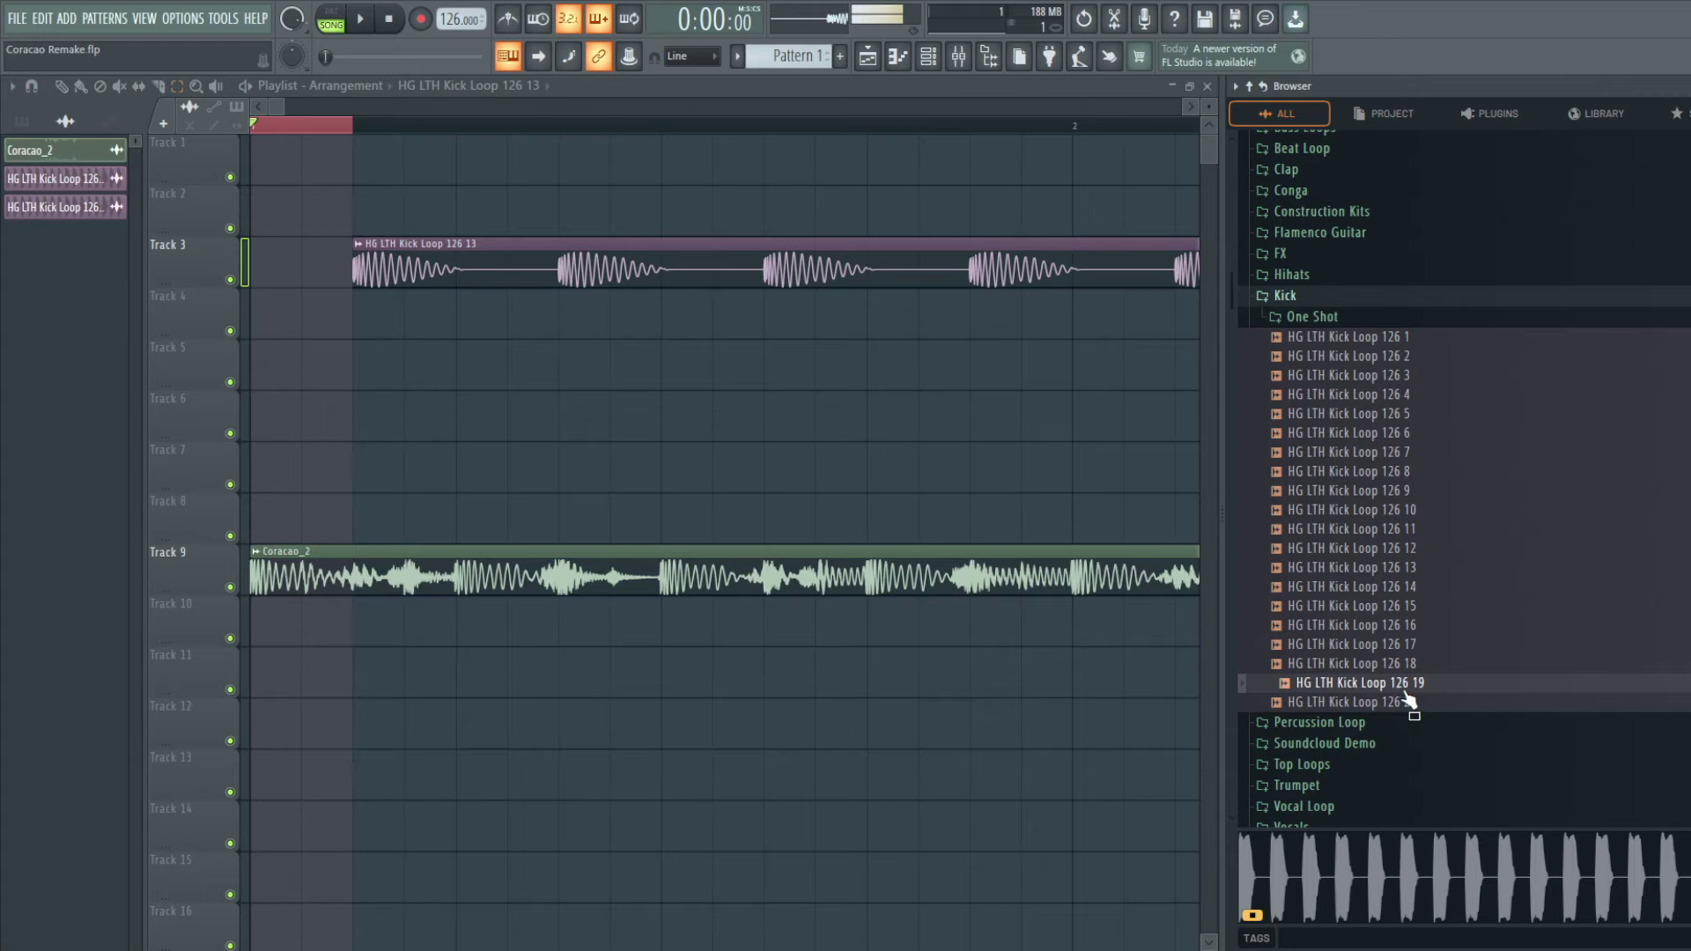
{"action": "left_click", "coordinate": [1401, 702]}
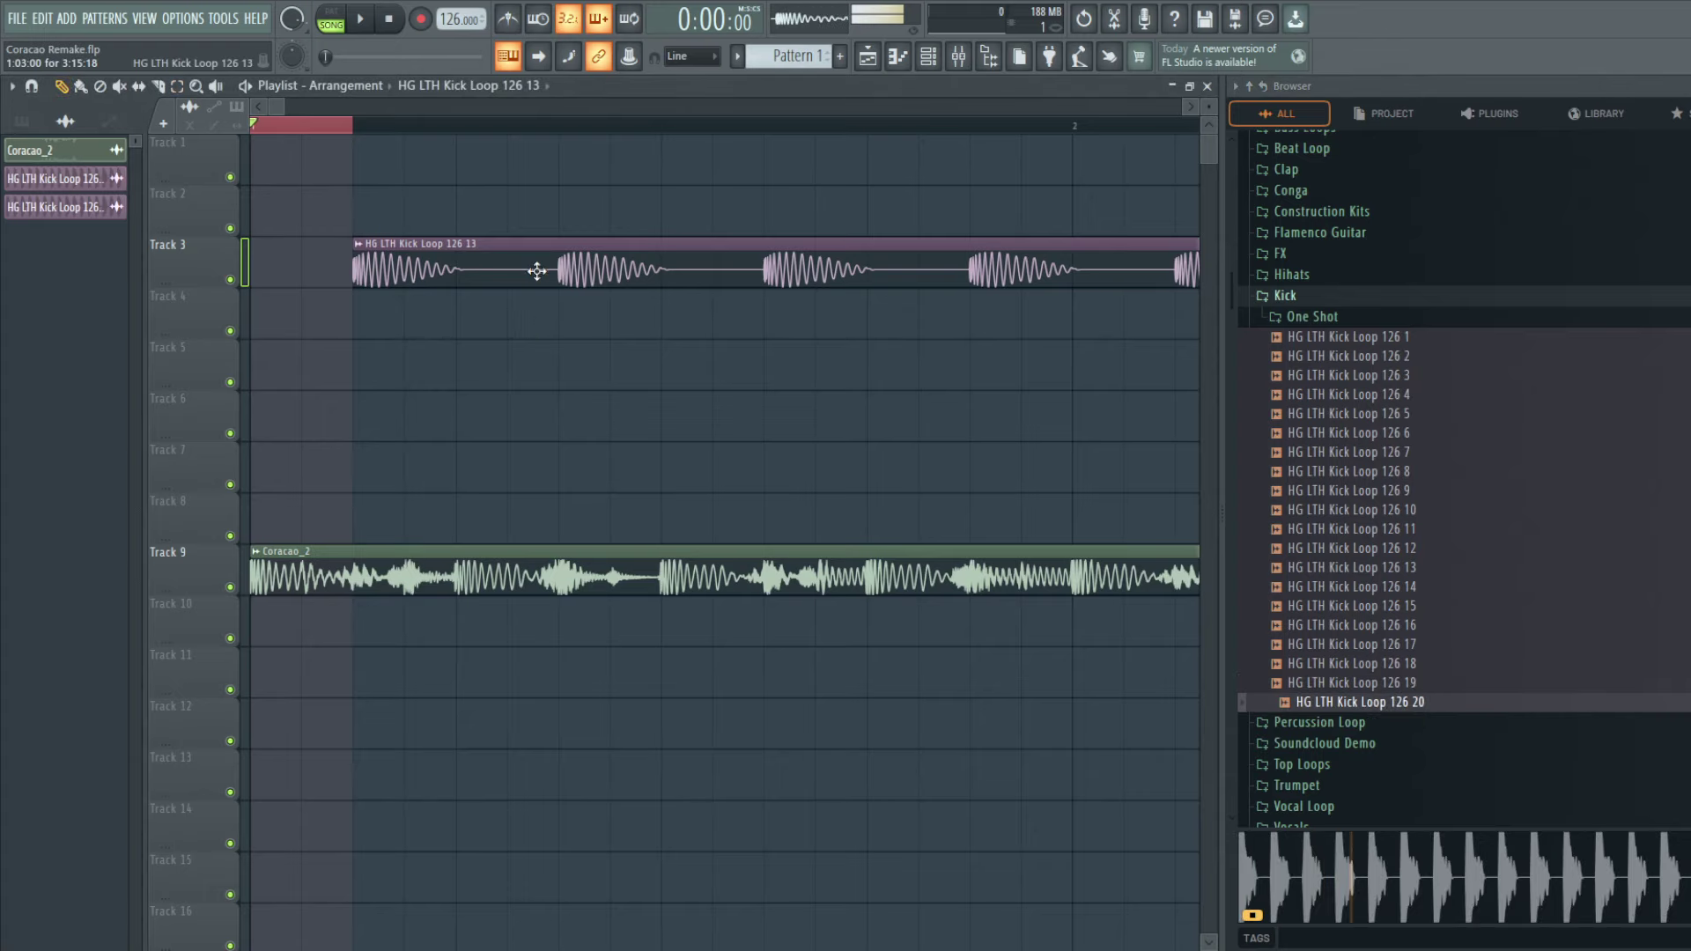
Step: Move Kick Loop 126 13 to the start of Track 1, repeat it from bar 5, and mute the track
{"action": "left_click_drag", "start_coordinate": [537, 271], "coordinate": [441, 107]}
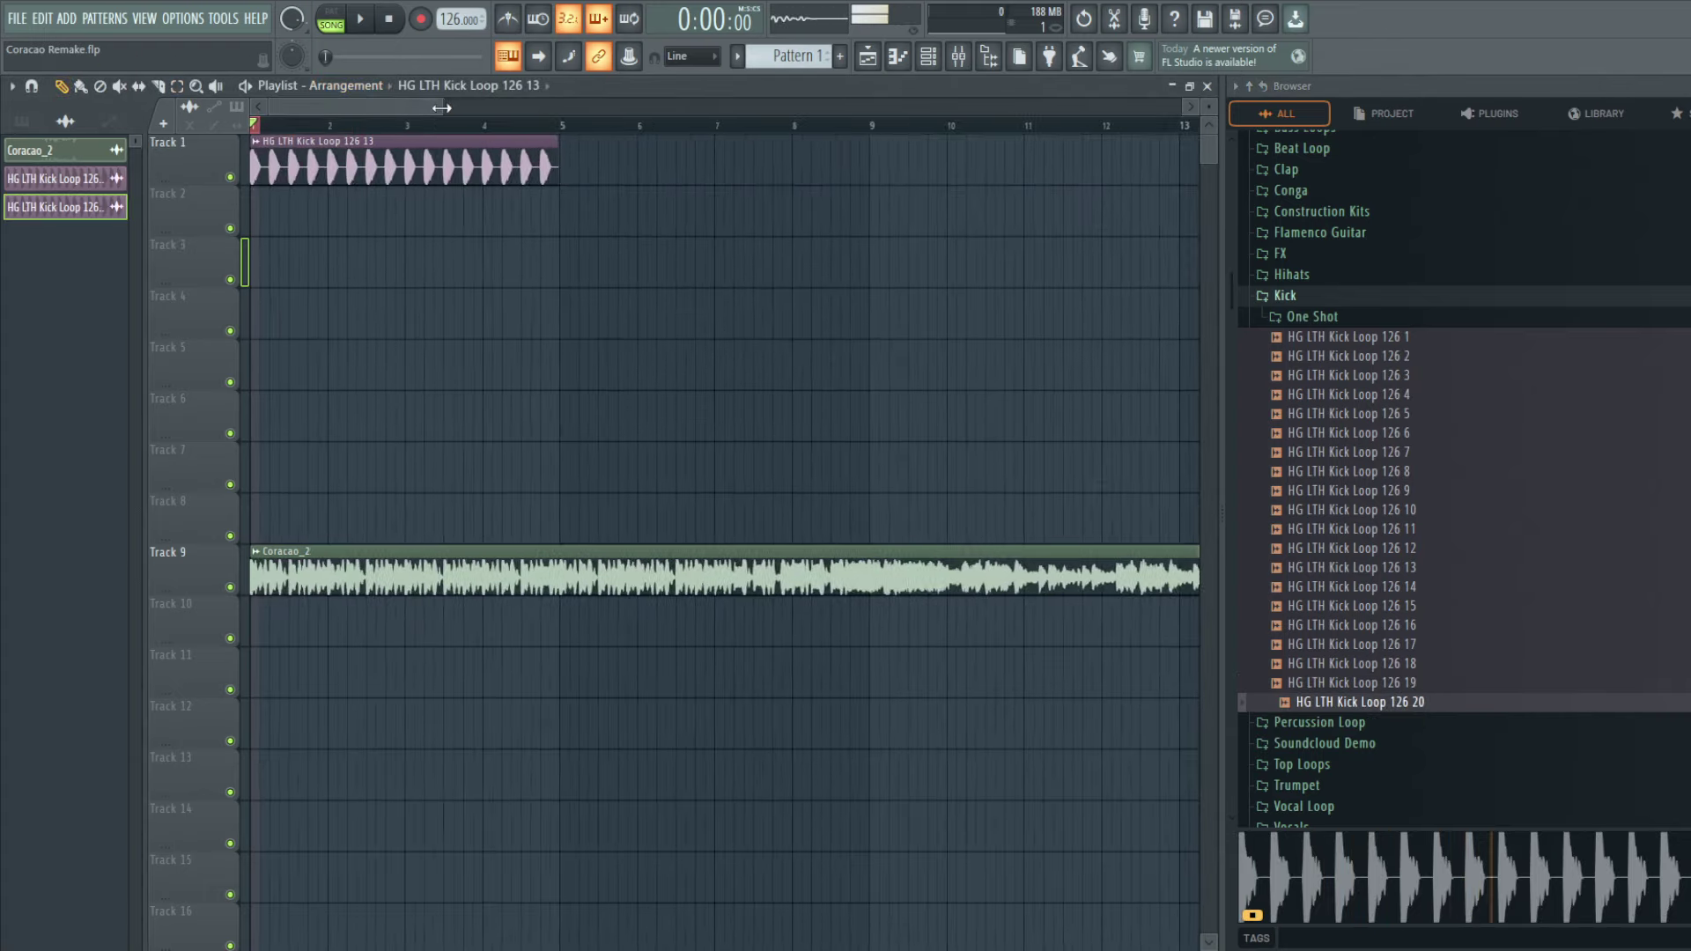
{"action": "left_click", "coordinate": [603, 166]}
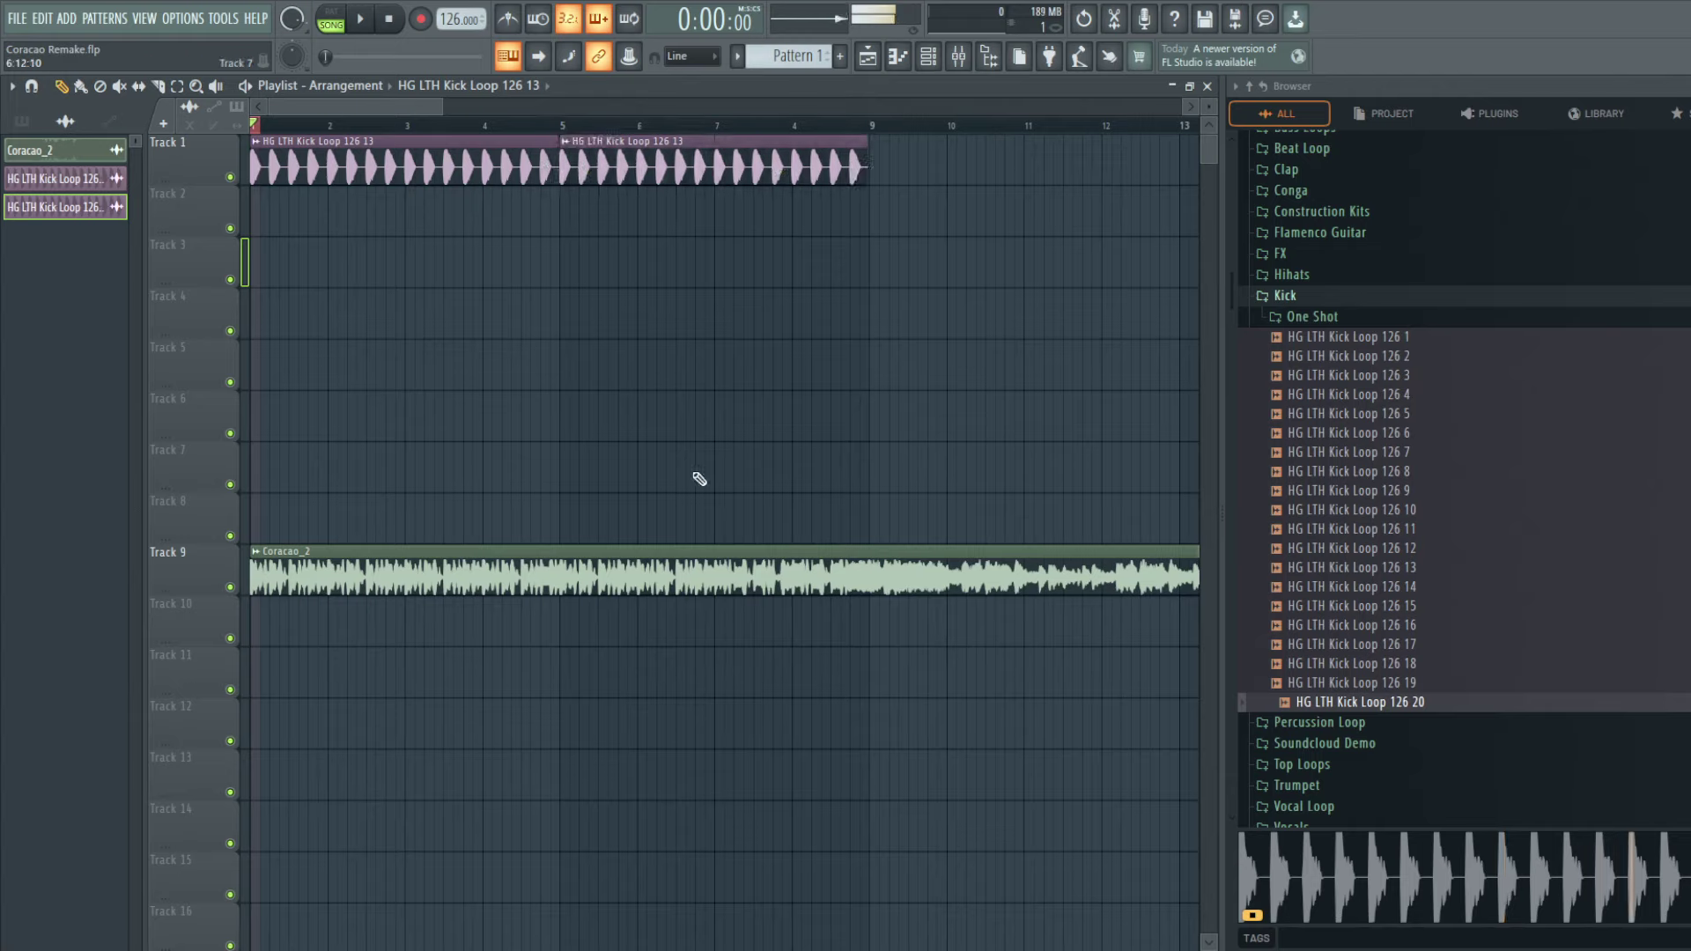
{"action": "left_click", "coordinate": [231, 177]}
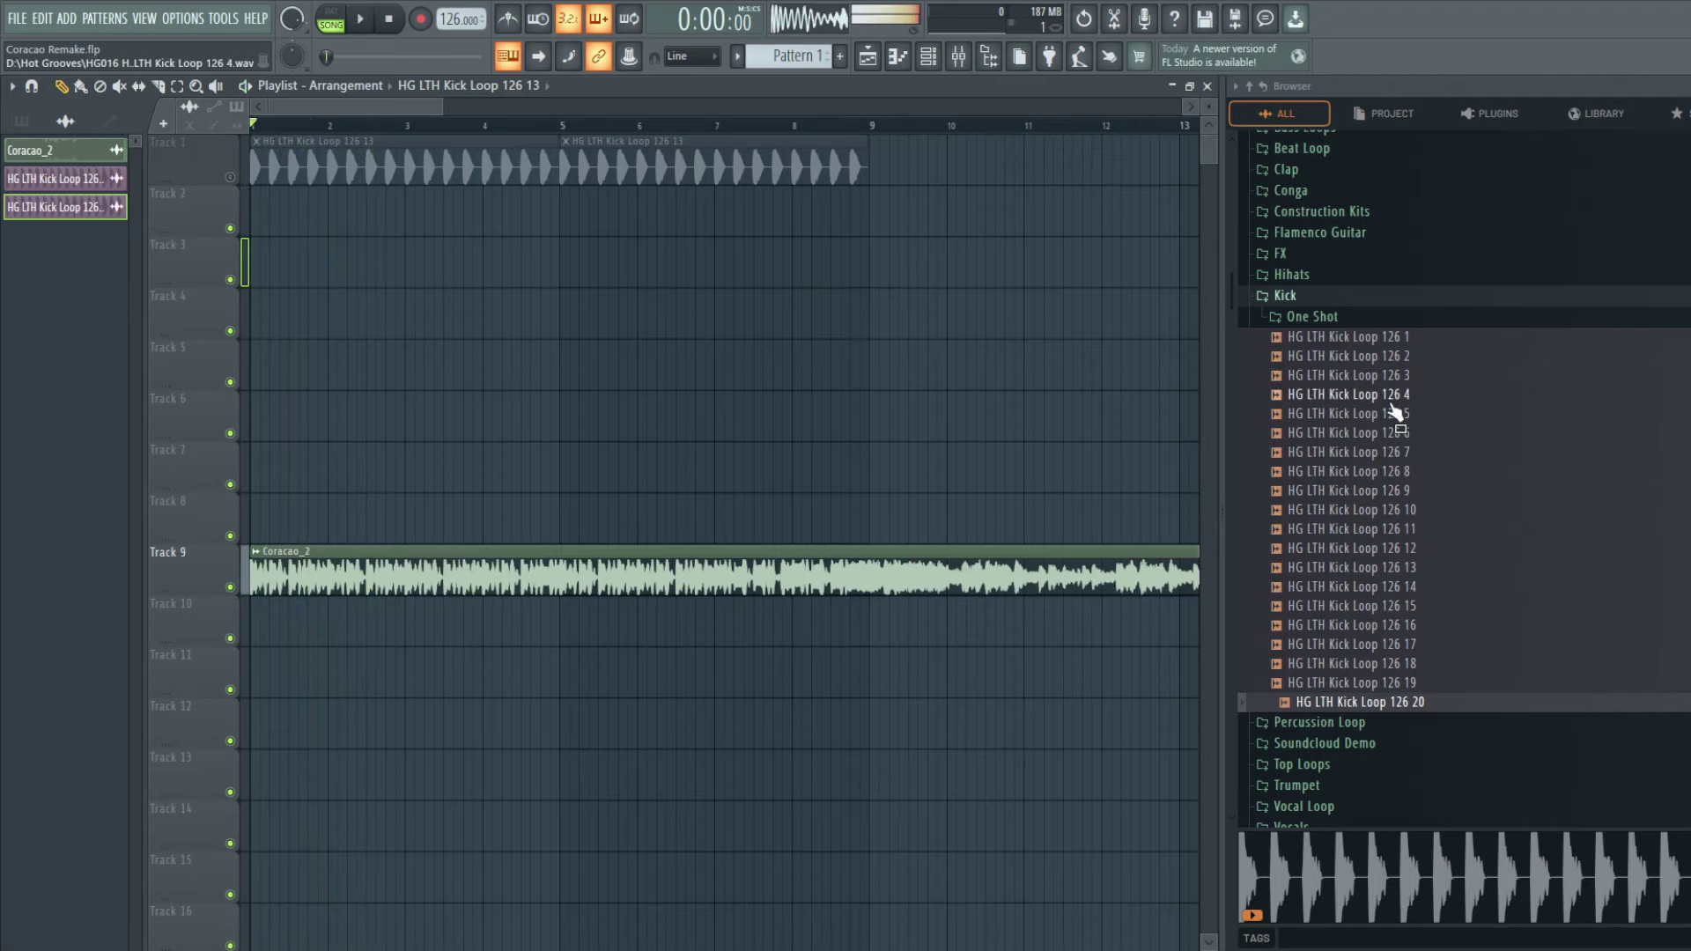
Step: Open the Conga folder of the Latin Tech House pack and preview HG LTH Conga 1 to 3
{"action": "scroll", "coordinate": [1395, 412], "scroll_direction": "up", "scroll_amount": 5}
{"action": "scroll", "coordinate": [1339, 400], "scroll_direction": "down", "scroll_amount": 3}
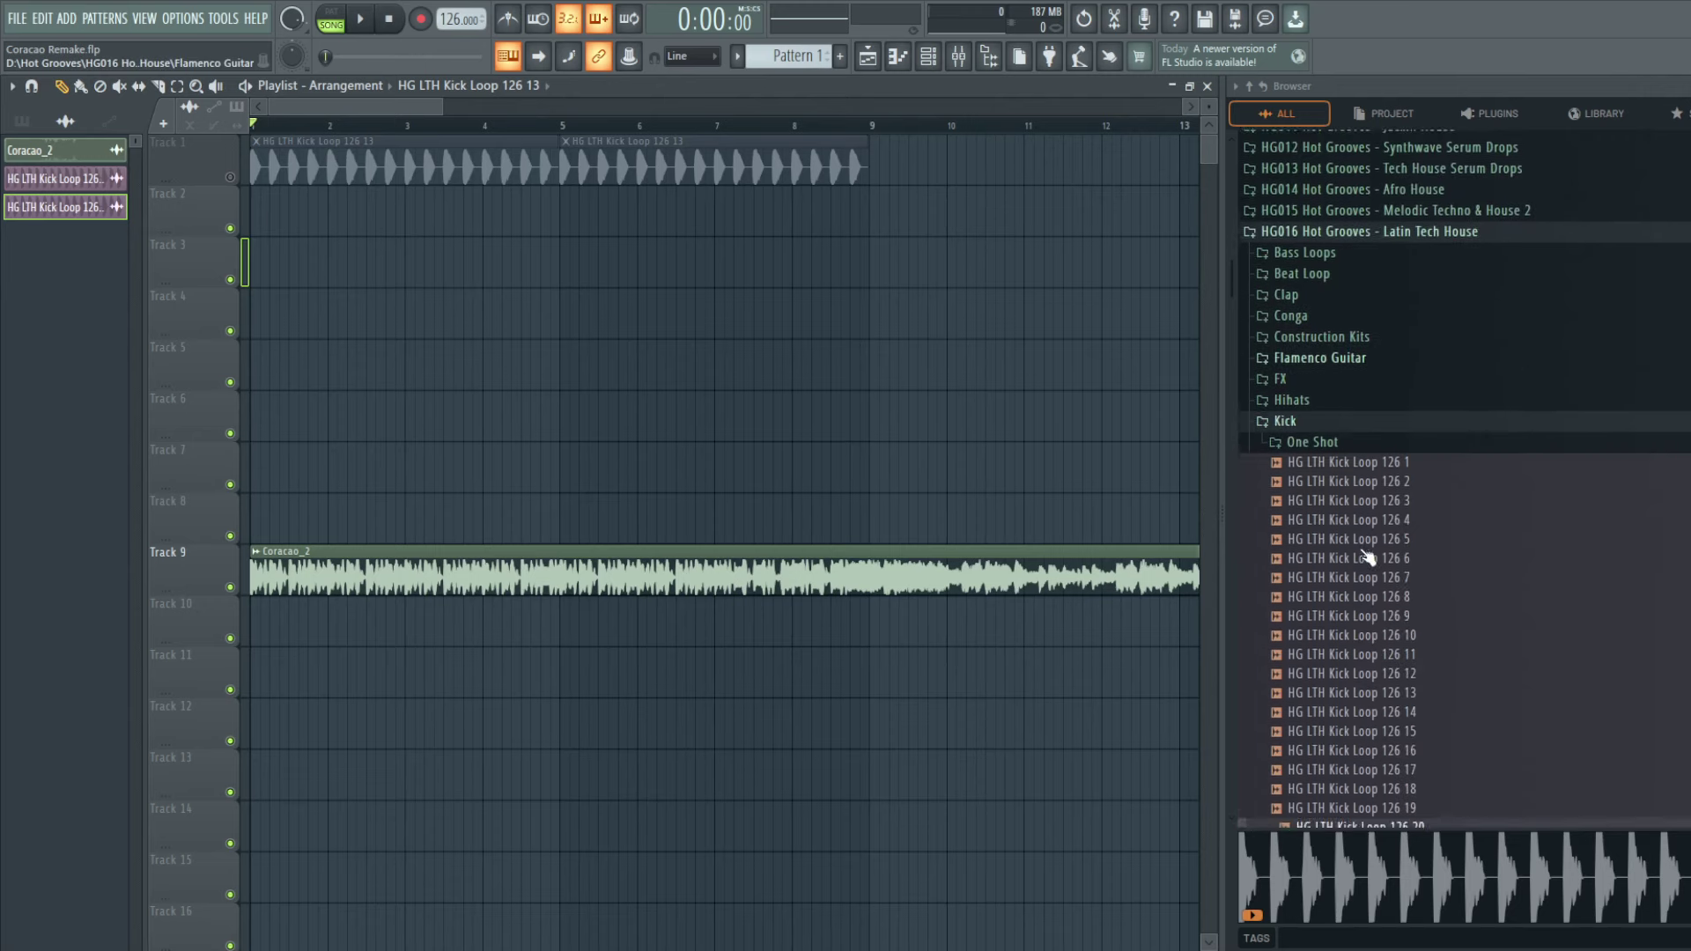
{"action": "left_click", "coordinate": [1318, 307]}
{"action": "left_click", "coordinate": [1360, 296]}
{"action": "scroll", "coordinate": [1365, 255], "scroll_direction": "up", "scroll_amount": 2}
{"action": "left_click", "coordinate": [1367, 312]}
{"action": "left_click", "coordinate": [1368, 294]}
{"action": "left_click", "coordinate": [1369, 278]}
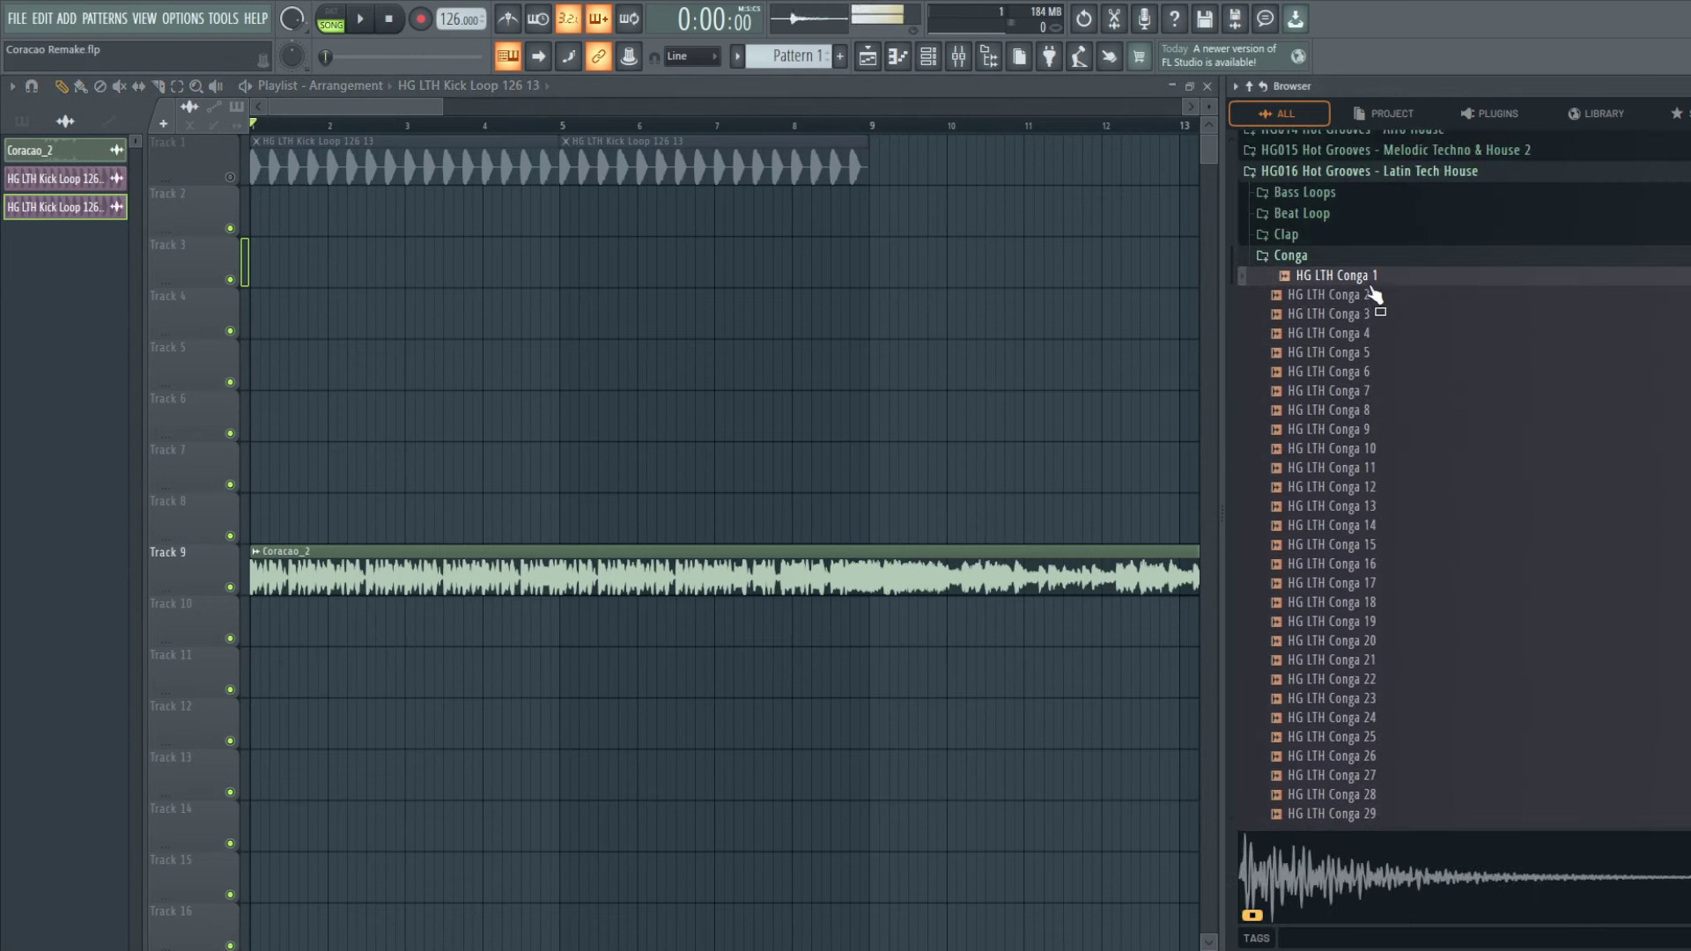
Step: Compare the first conga samples and place HG LTH Conga 1 on Track 2 in the second half of bar 1
{"action": "left_click", "coordinate": [1388, 336]}
{"action": "left_click", "coordinate": [1365, 295]}
{"action": "left_click", "coordinate": [1364, 280]}
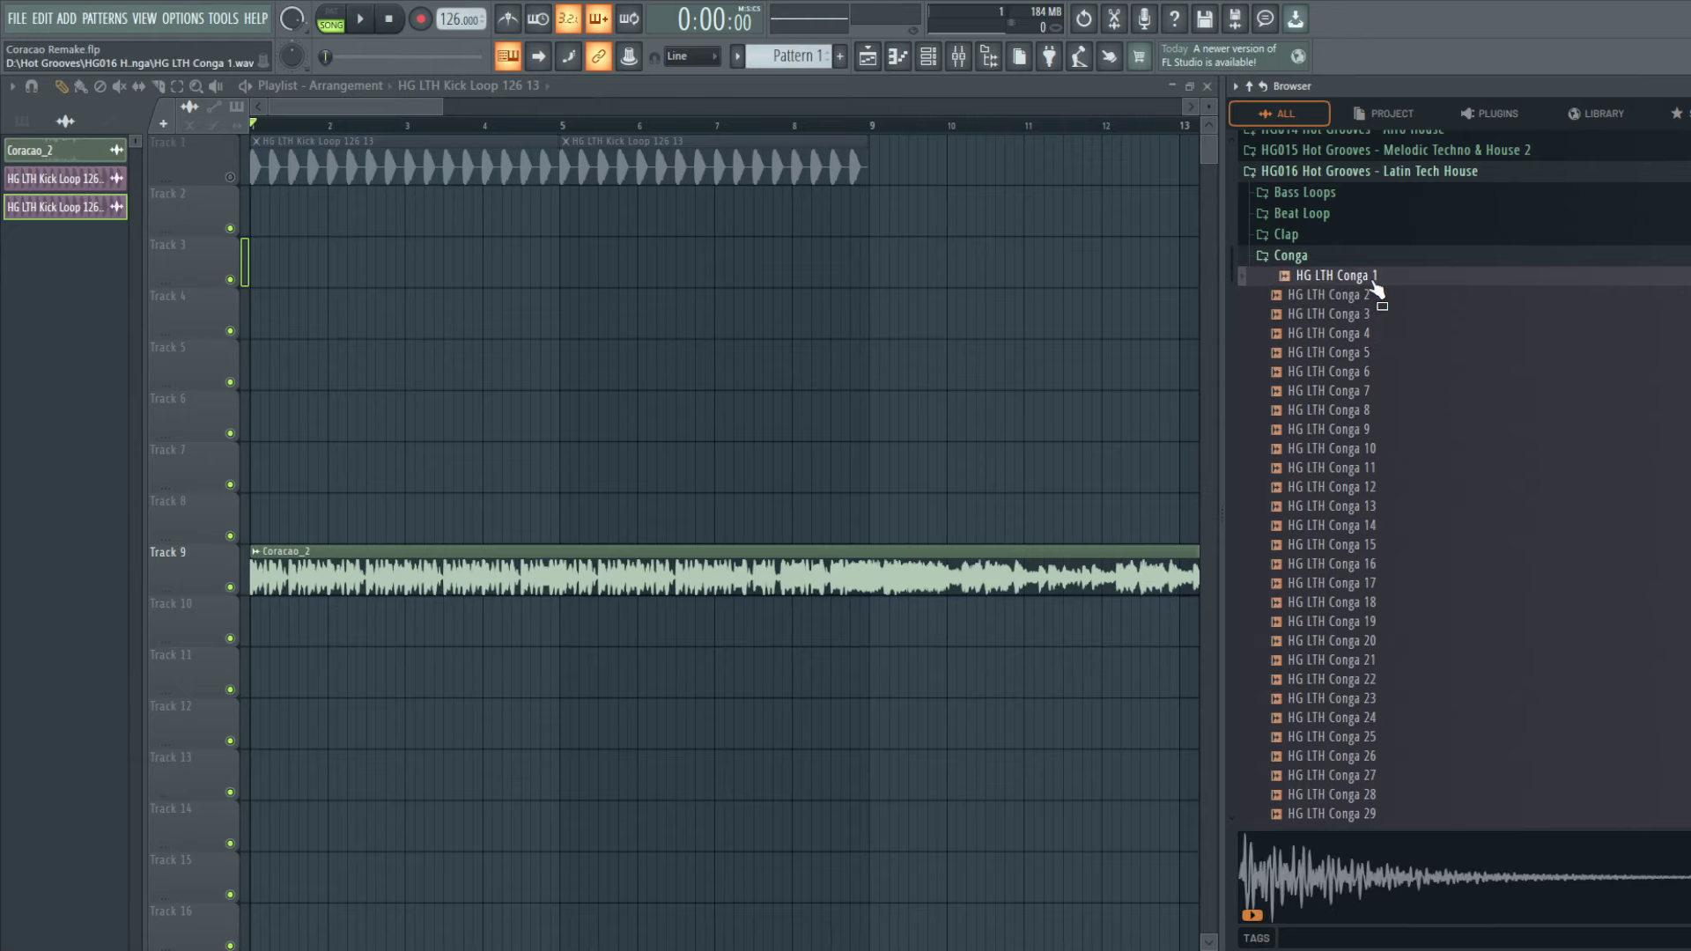
{"action": "left_click", "coordinate": [1337, 296]}
{"action": "left_click", "coordinate": [1344, 278]}
{"action": "left_click", "coordinate": [1354, 314]}
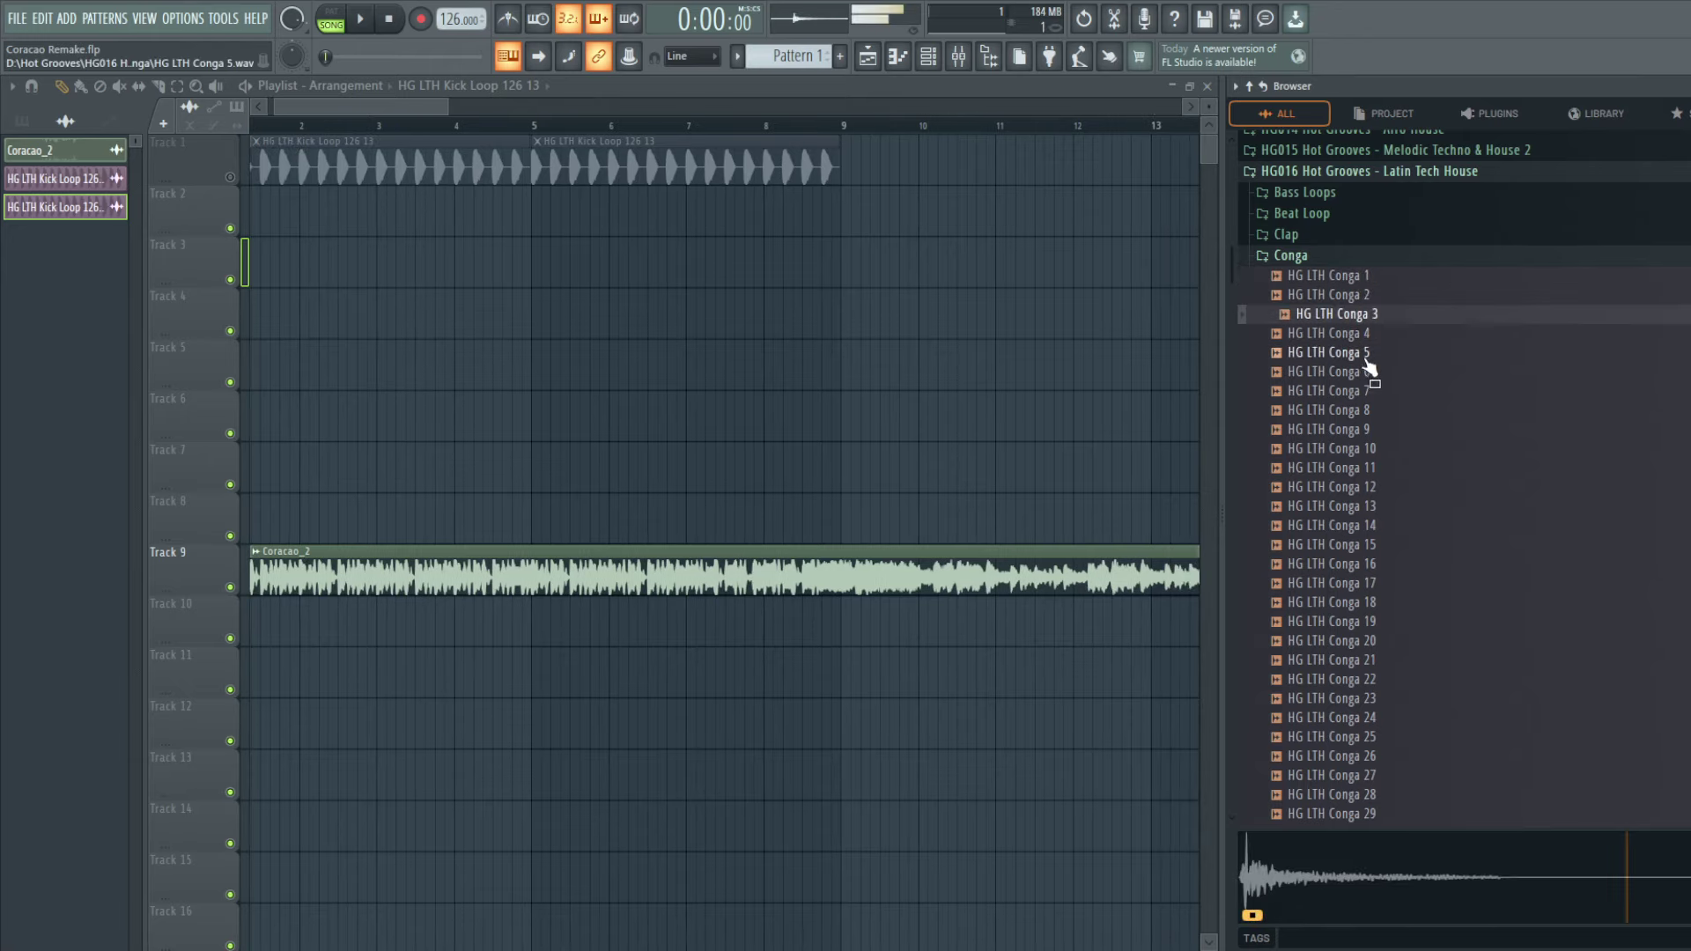
{"action": "left_click_drag", "start_coordinate": [1369, 365], "coordinate": [1367, 289]}
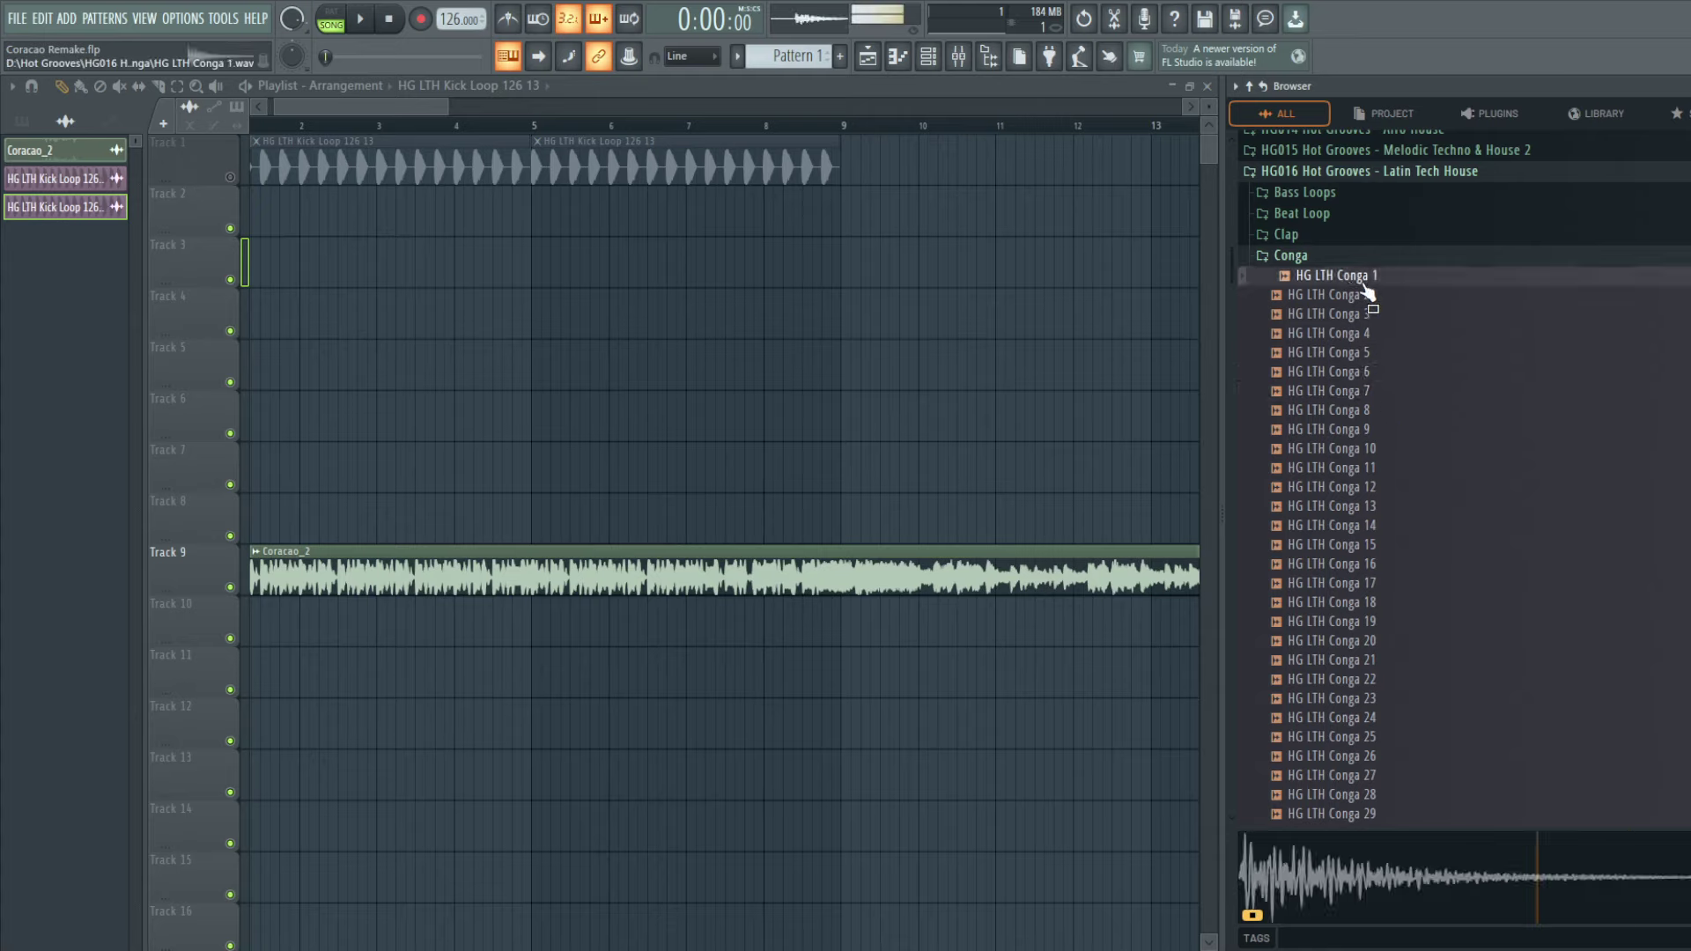
{"action": "left_click_drag", "start_coordinate": [696, 269], "coordinate": [294, 218]}
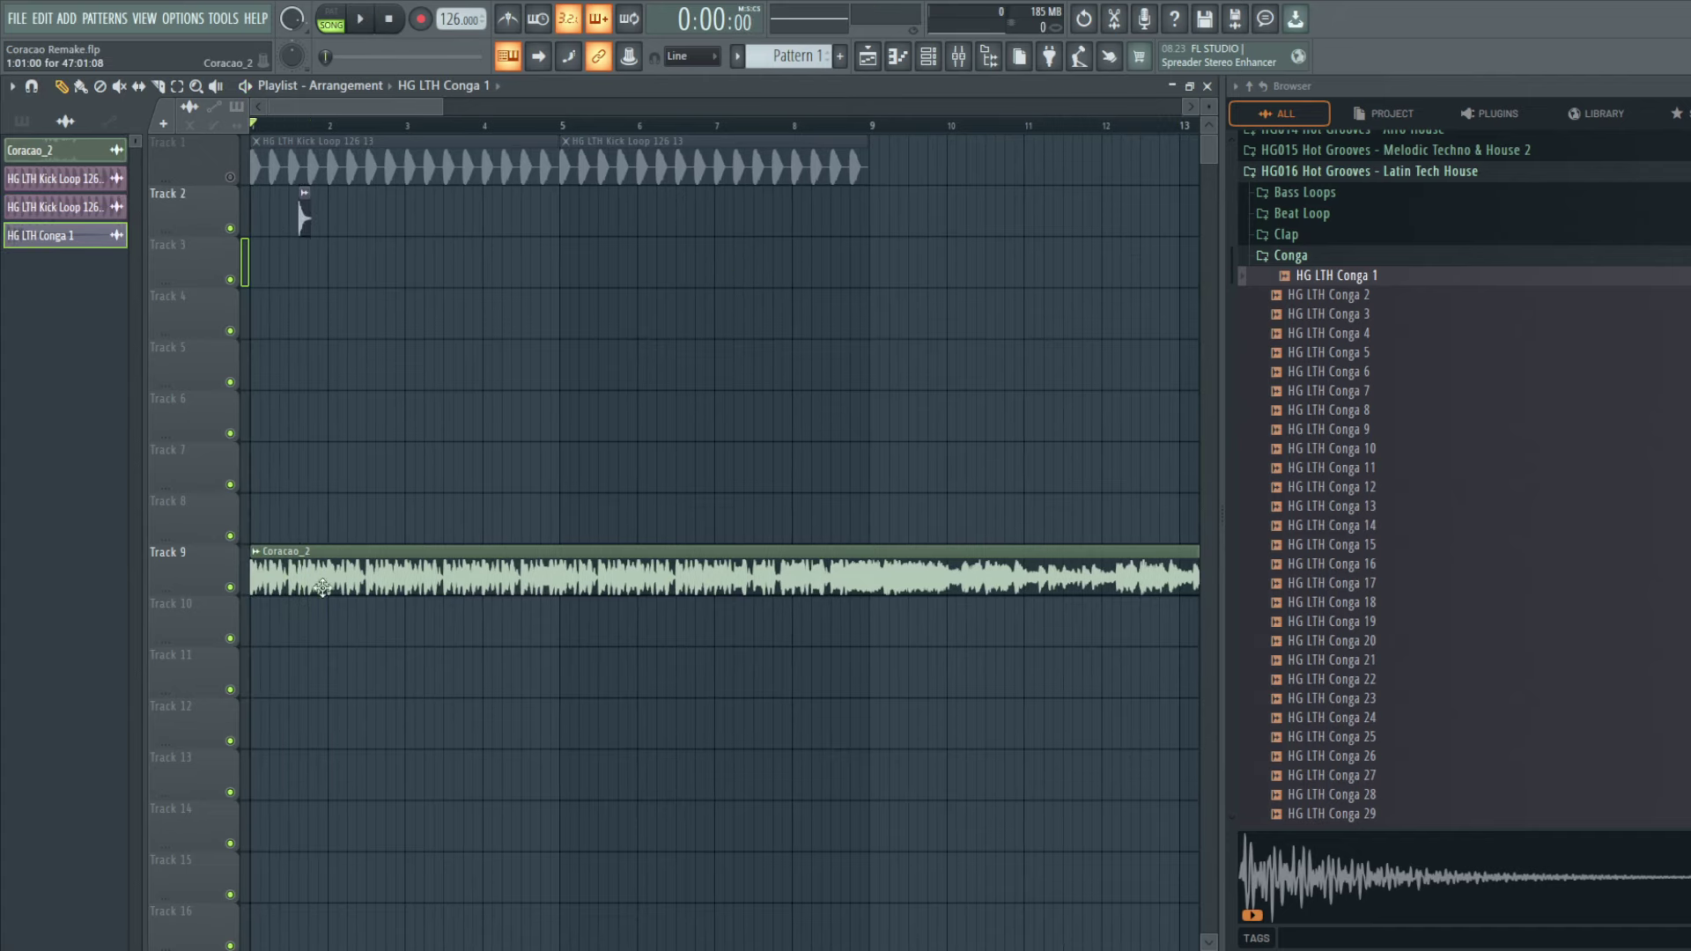
Step: Shift the Coracao_2 reference earlier, slice it at bars 5 and 9, and move the four-bar section to the start of Track 9
{"action": "left_click_drag", "start_coordinate": [322, 587], "coordinate": [180, 579]}
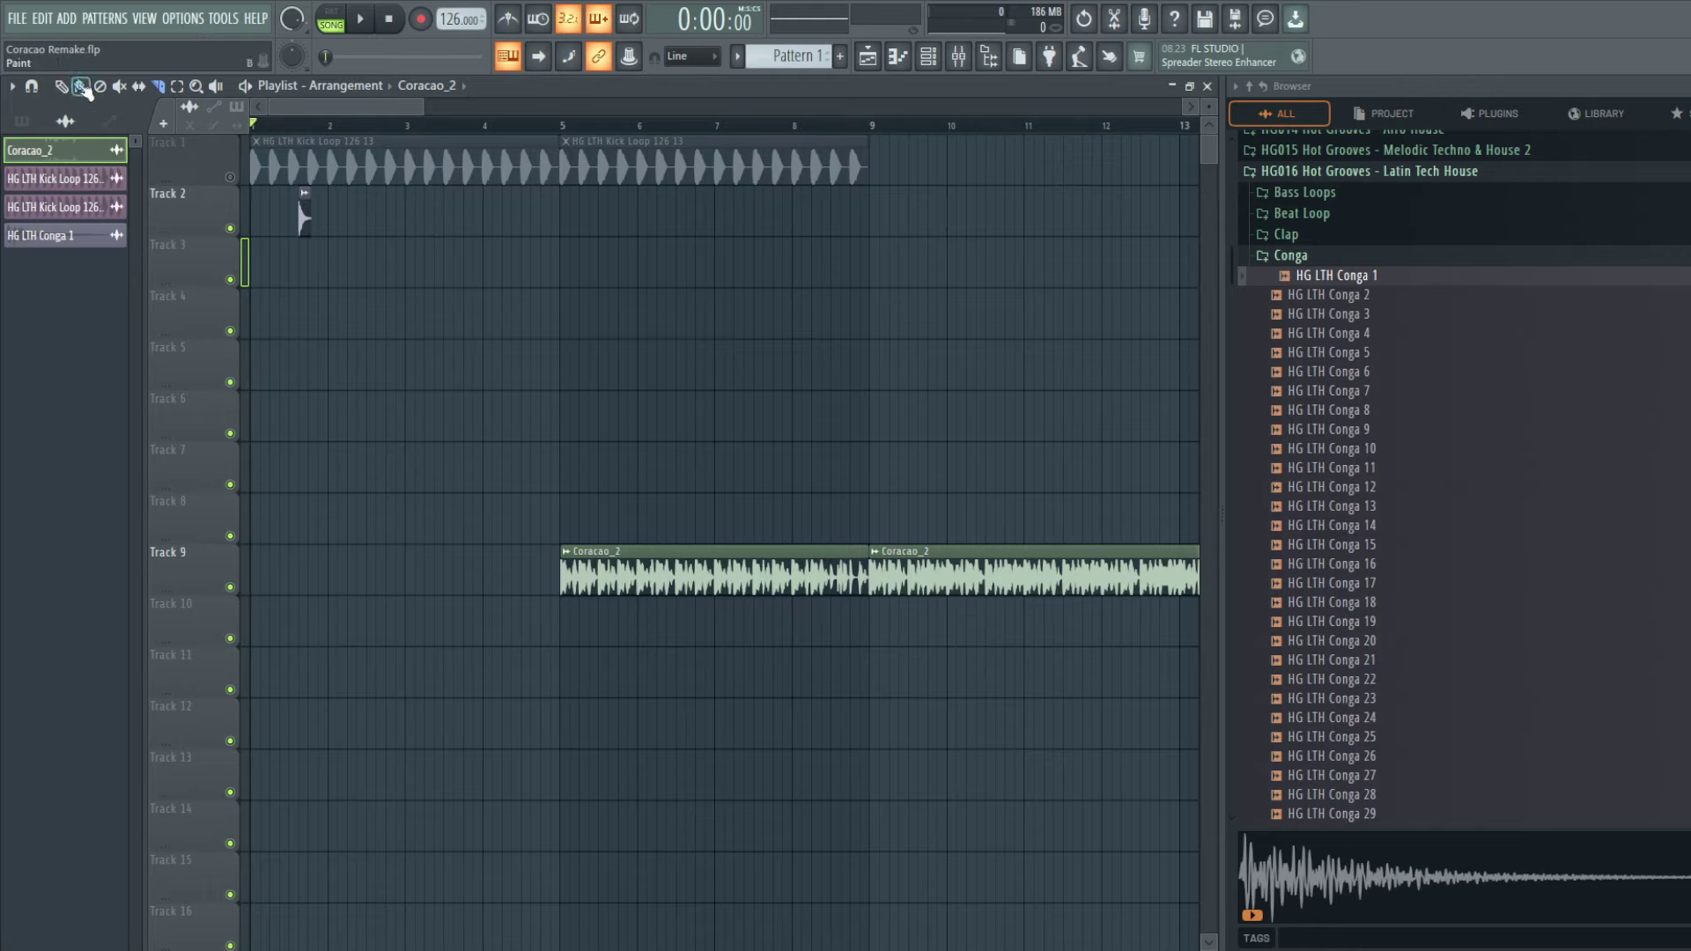
{"action": "left_click_drag", "start_coordinate": [687, 563], "coordinate": [247, 600]}
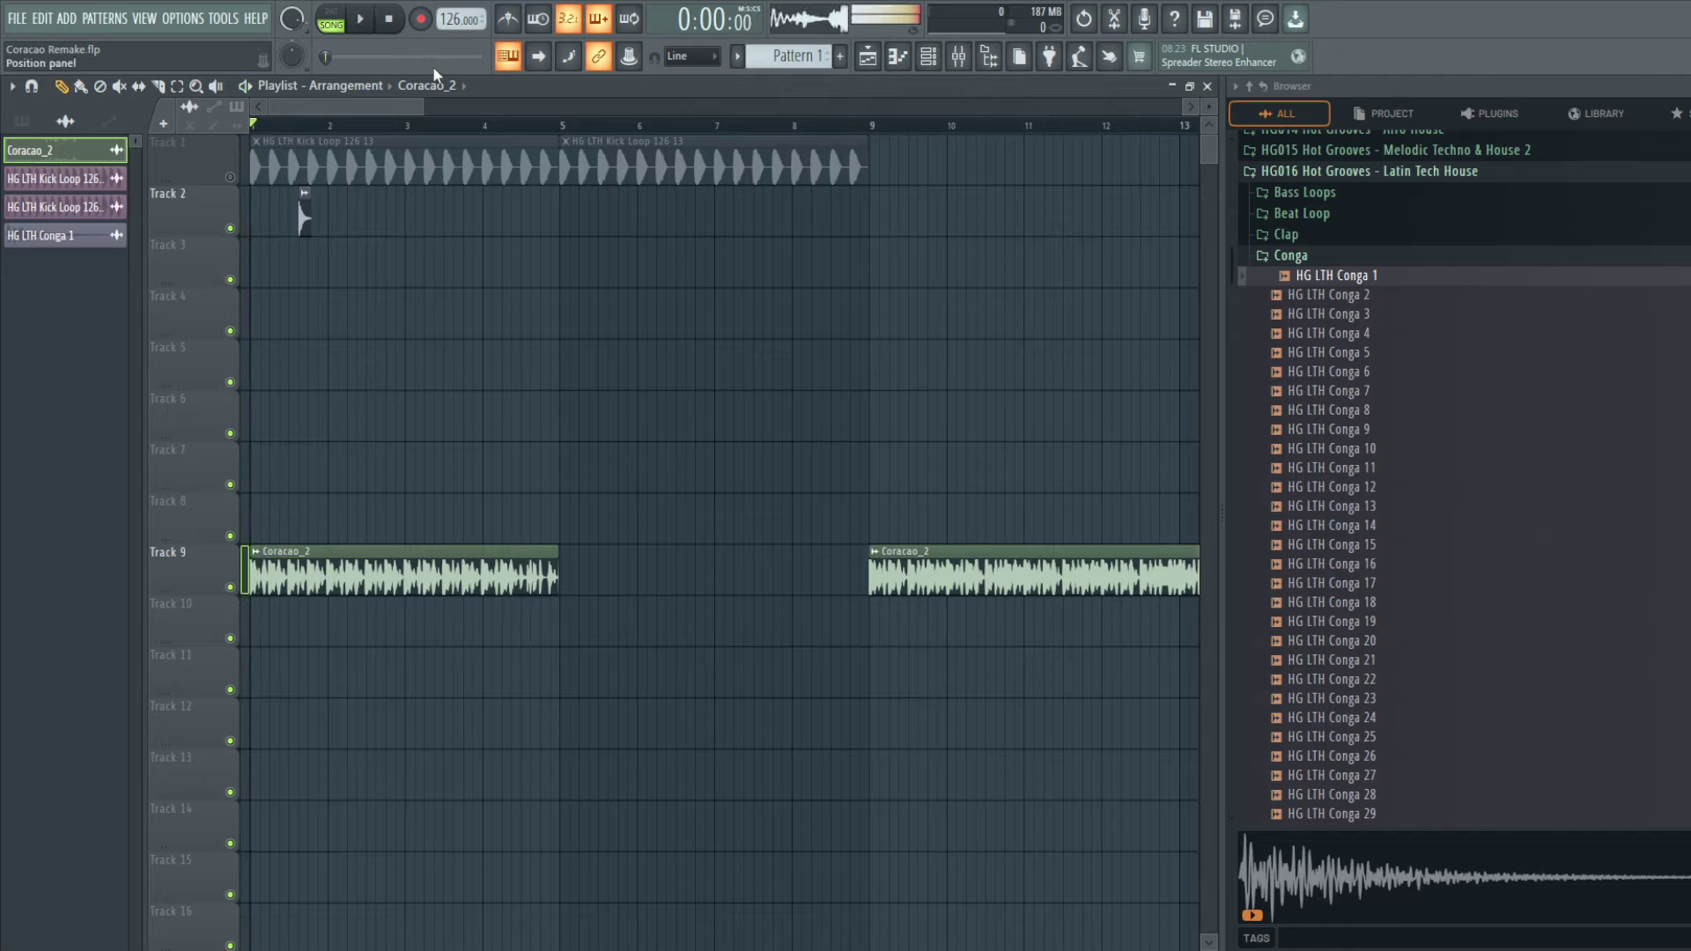
{"action": "left_click_drag", "start_coordinate": [421, 98], "coordinate": [346, 107]}
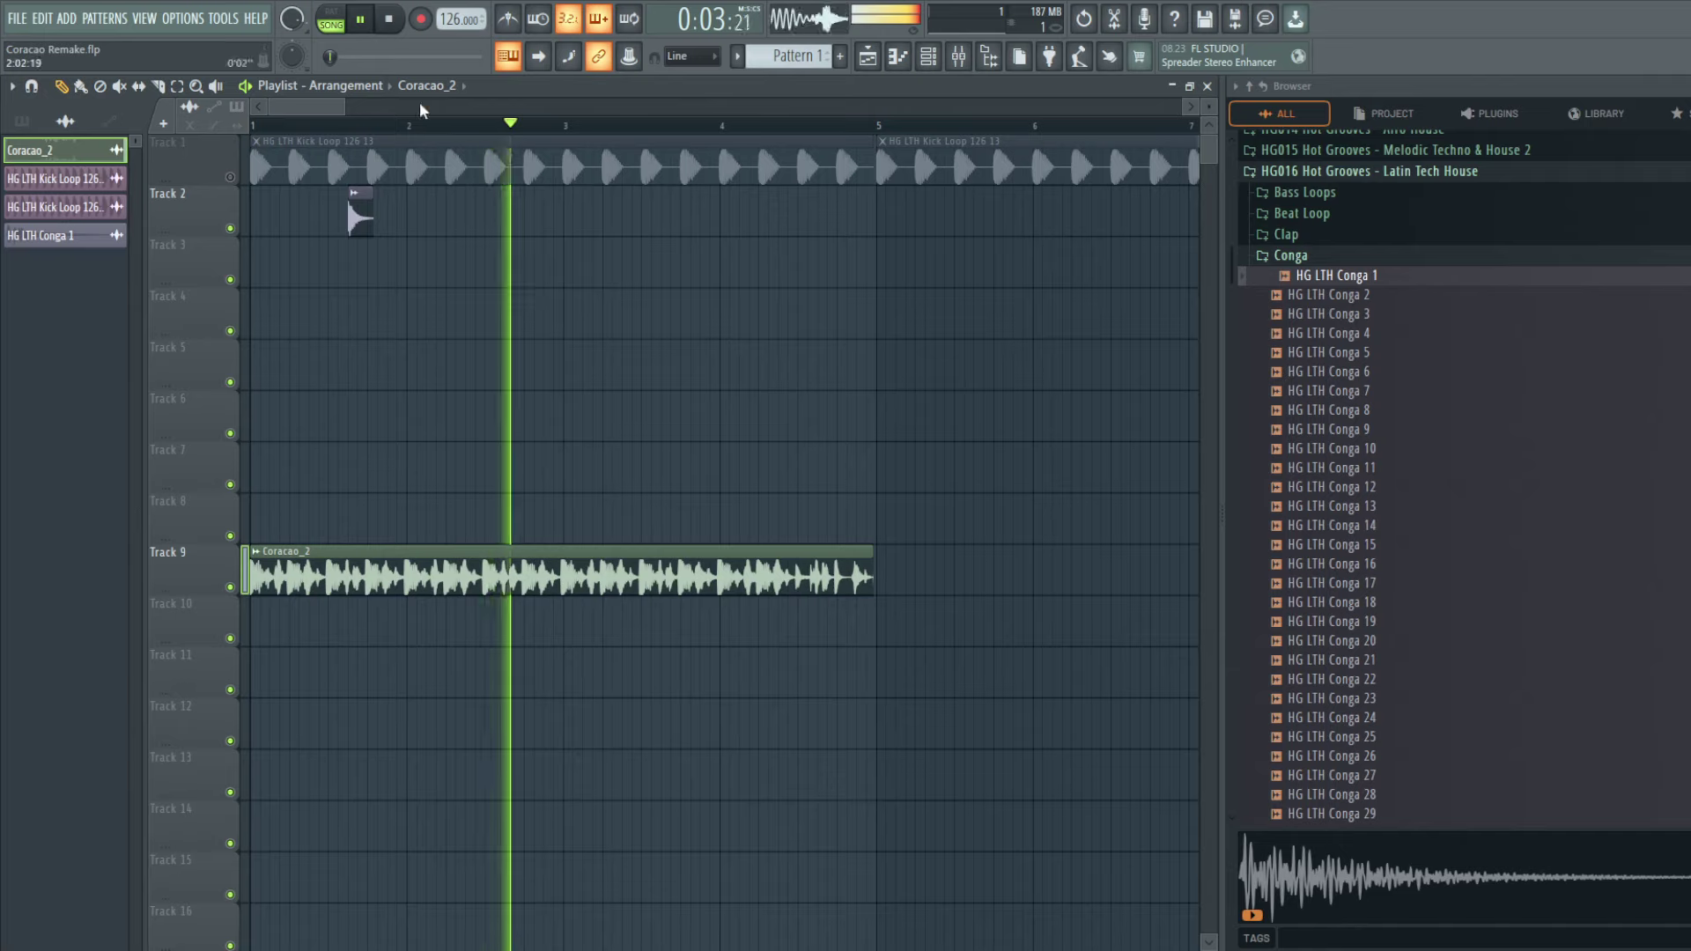
Step: Align the Conga 1 clip earlier in bar 1 to match the reference and add a second hit at 1:15:00
{"action": "key", "text": "space"}
{"action": "key", "text": "space"}
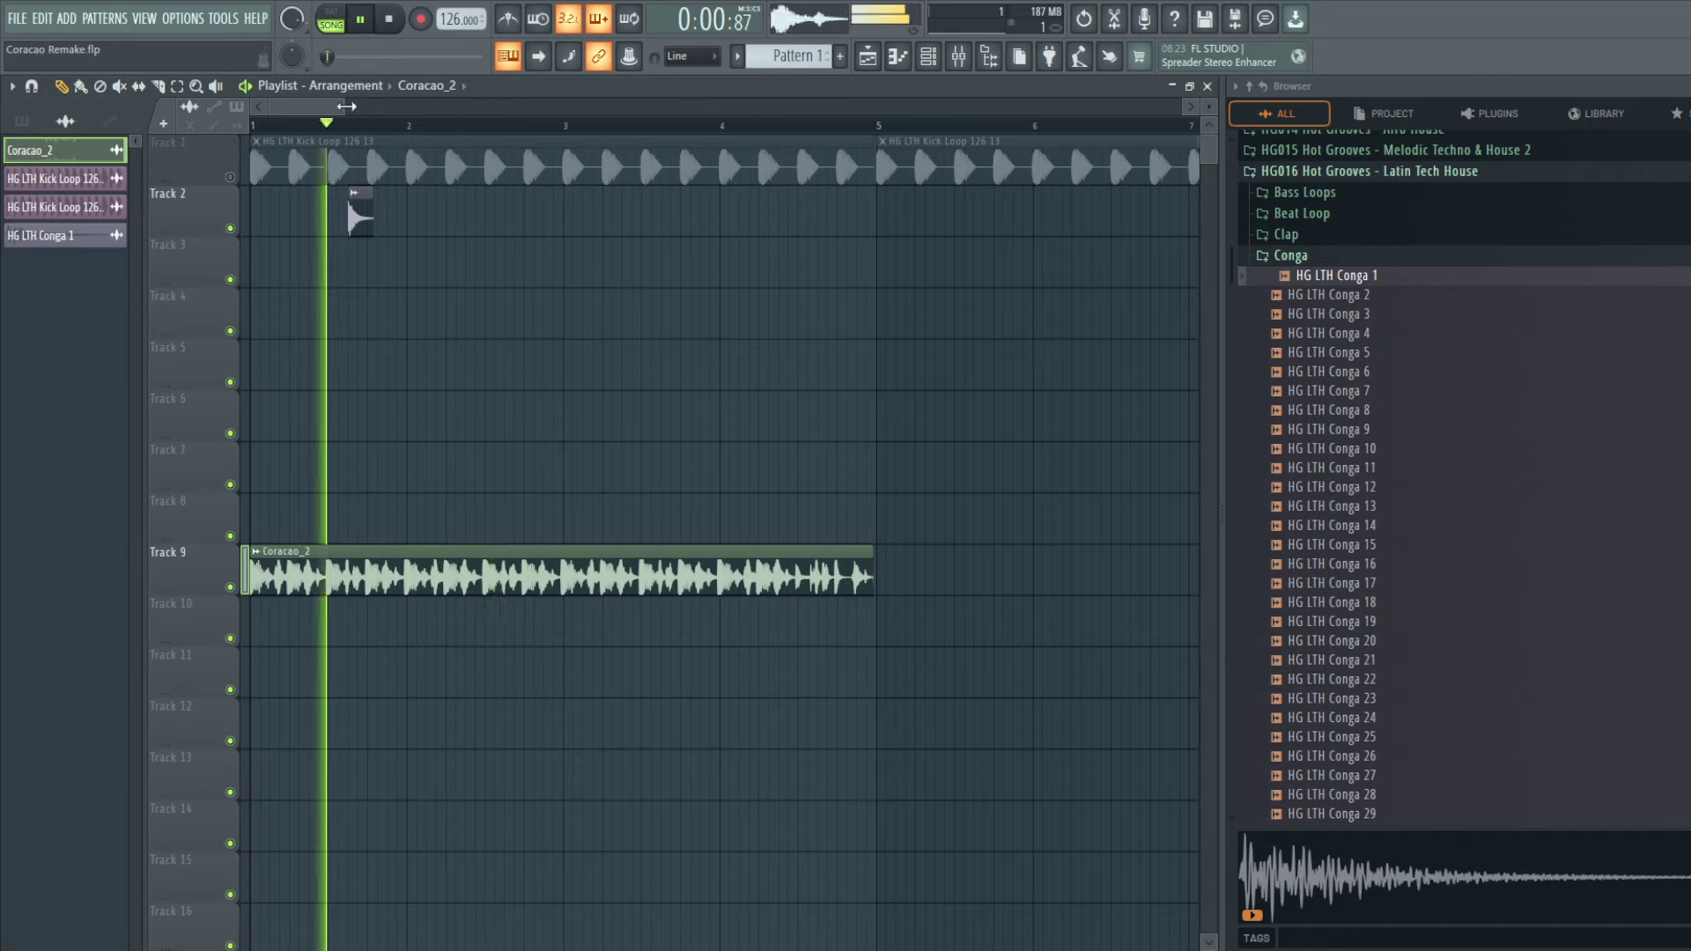
{"action": "key", "text": "space"}
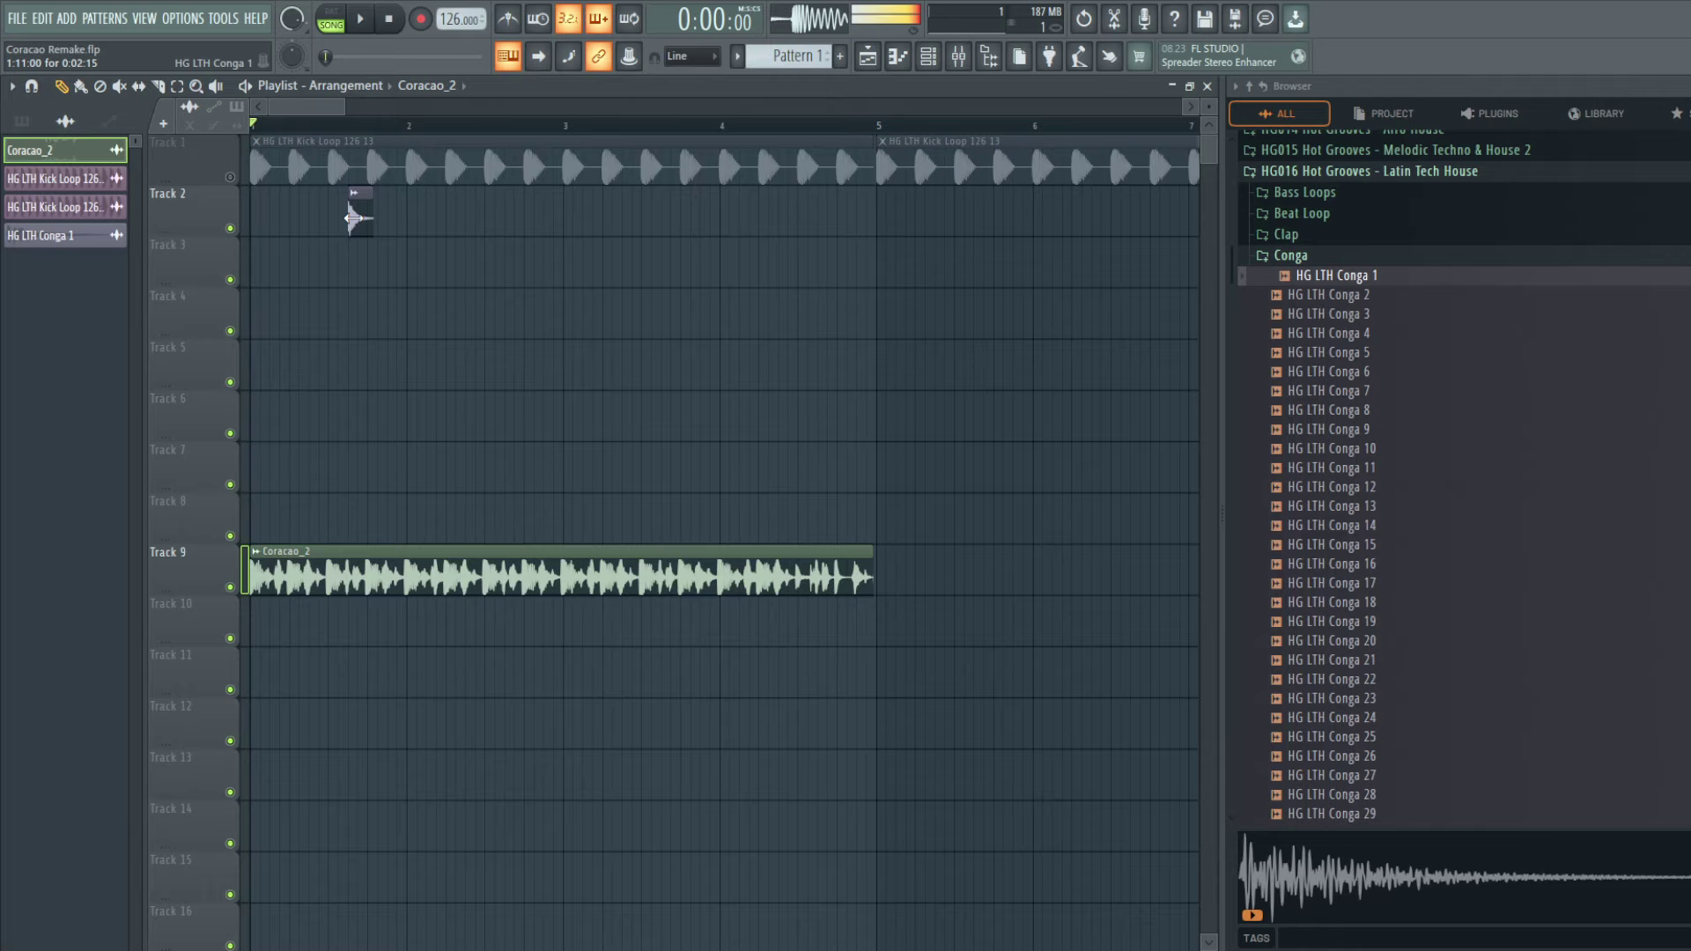
{"action": "left_click_drag", "start_coordinate": [326, 211], "coordinate": [319, 213]}
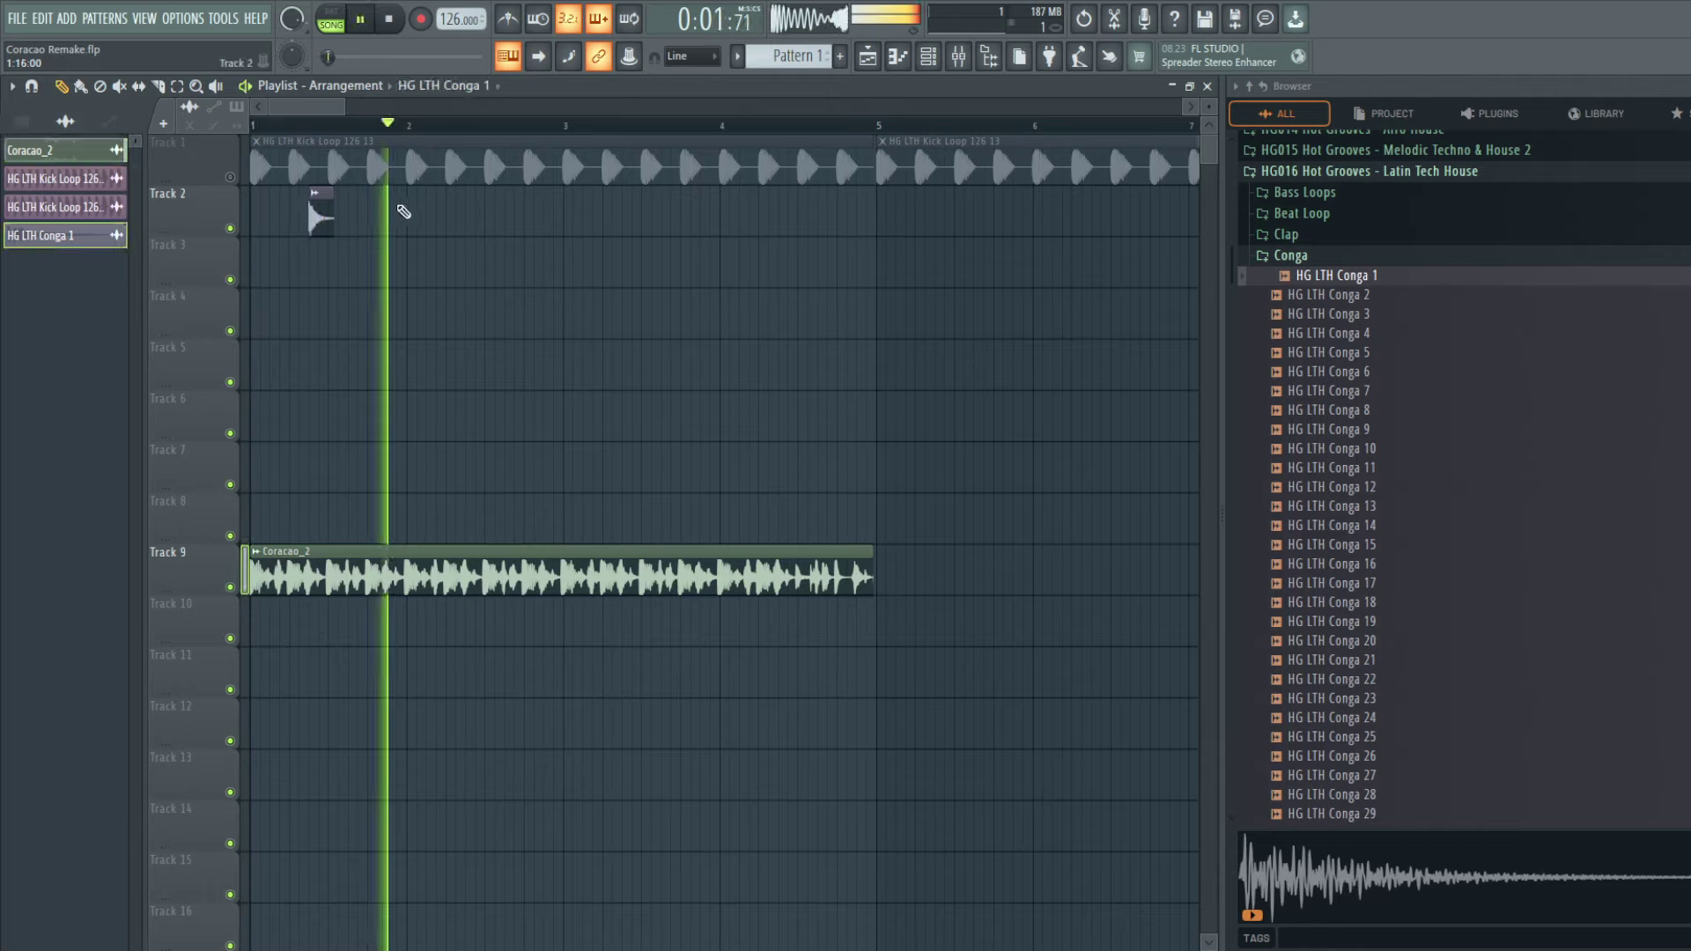
{"action": "left_click", "coordinate": [401, 217]}
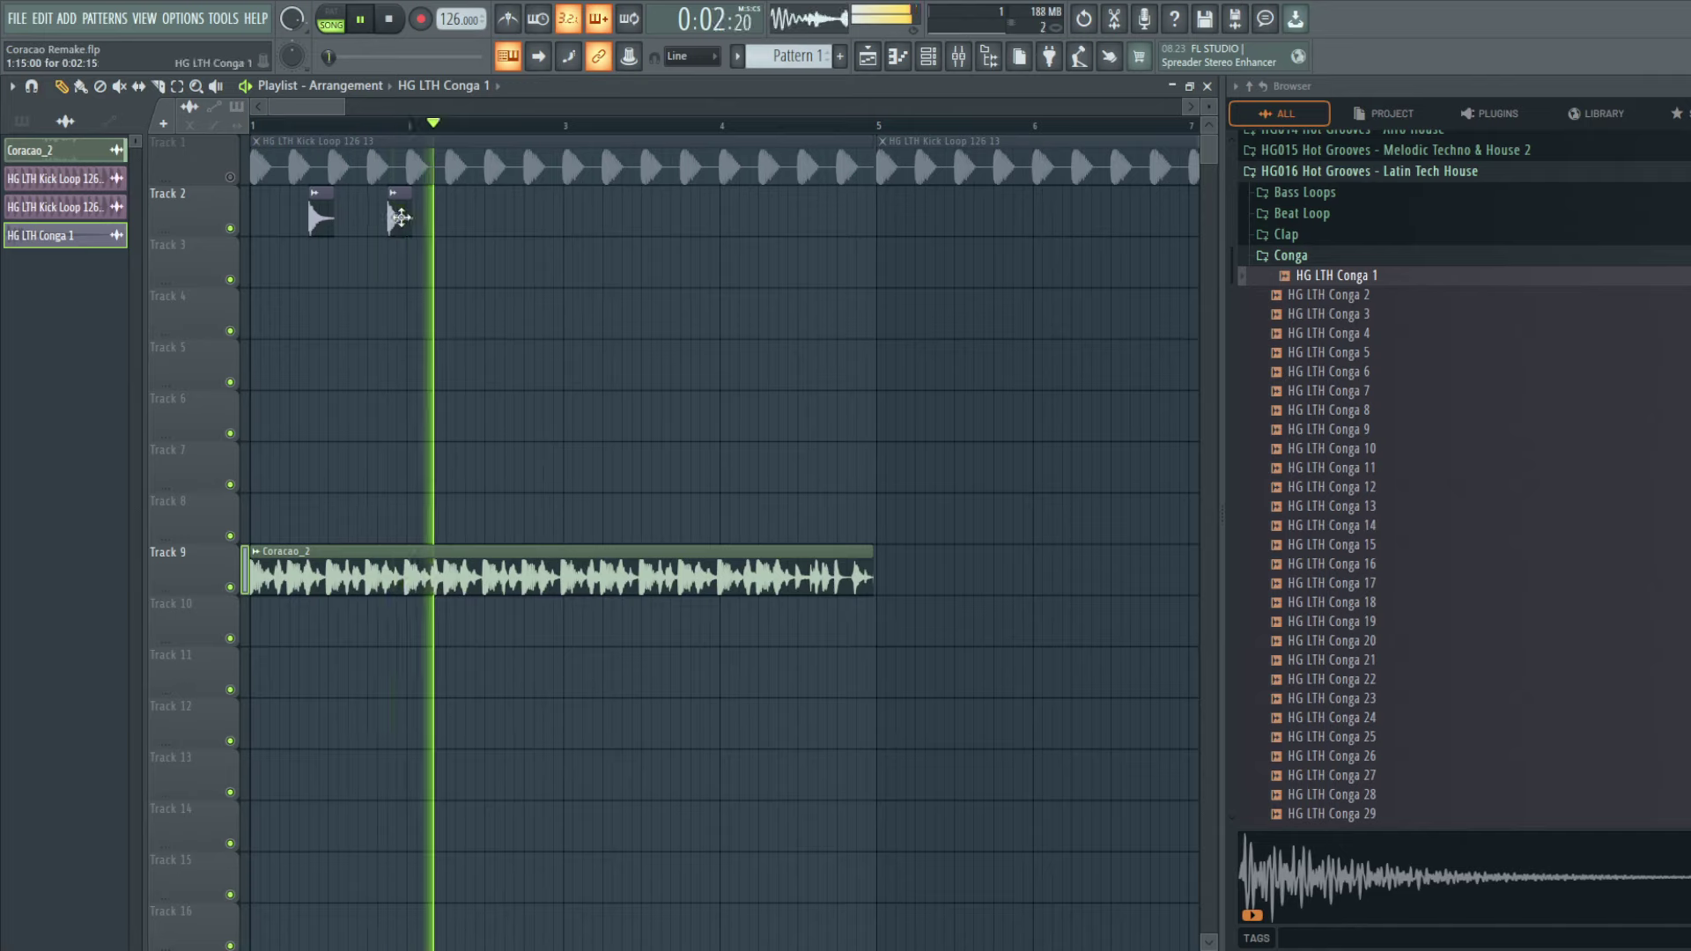
Step: Duplicate the two Conga 1 hits on Track 2 and position the copies at the same spots in bar 2
{"action": "left_click_drag", "start_coordinate": [614, 273], "coordinate": [251, 188]}
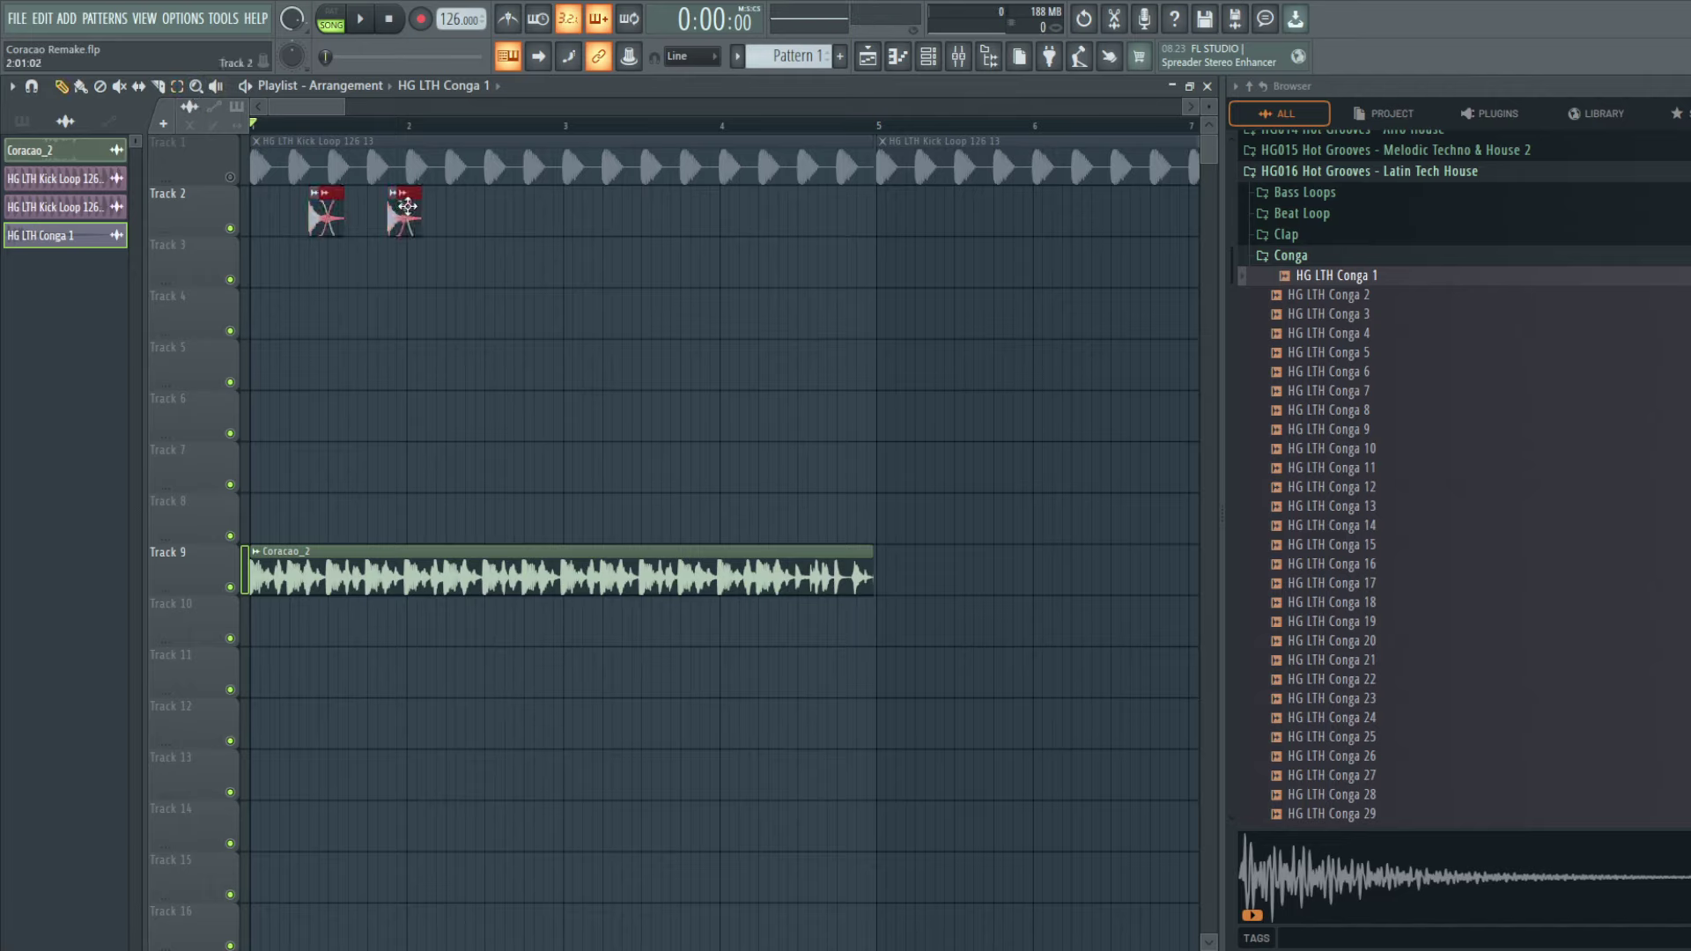
{"action": "left_click_drag", "start_coordinate": [648, 200], "coordinate": [567, 209]}
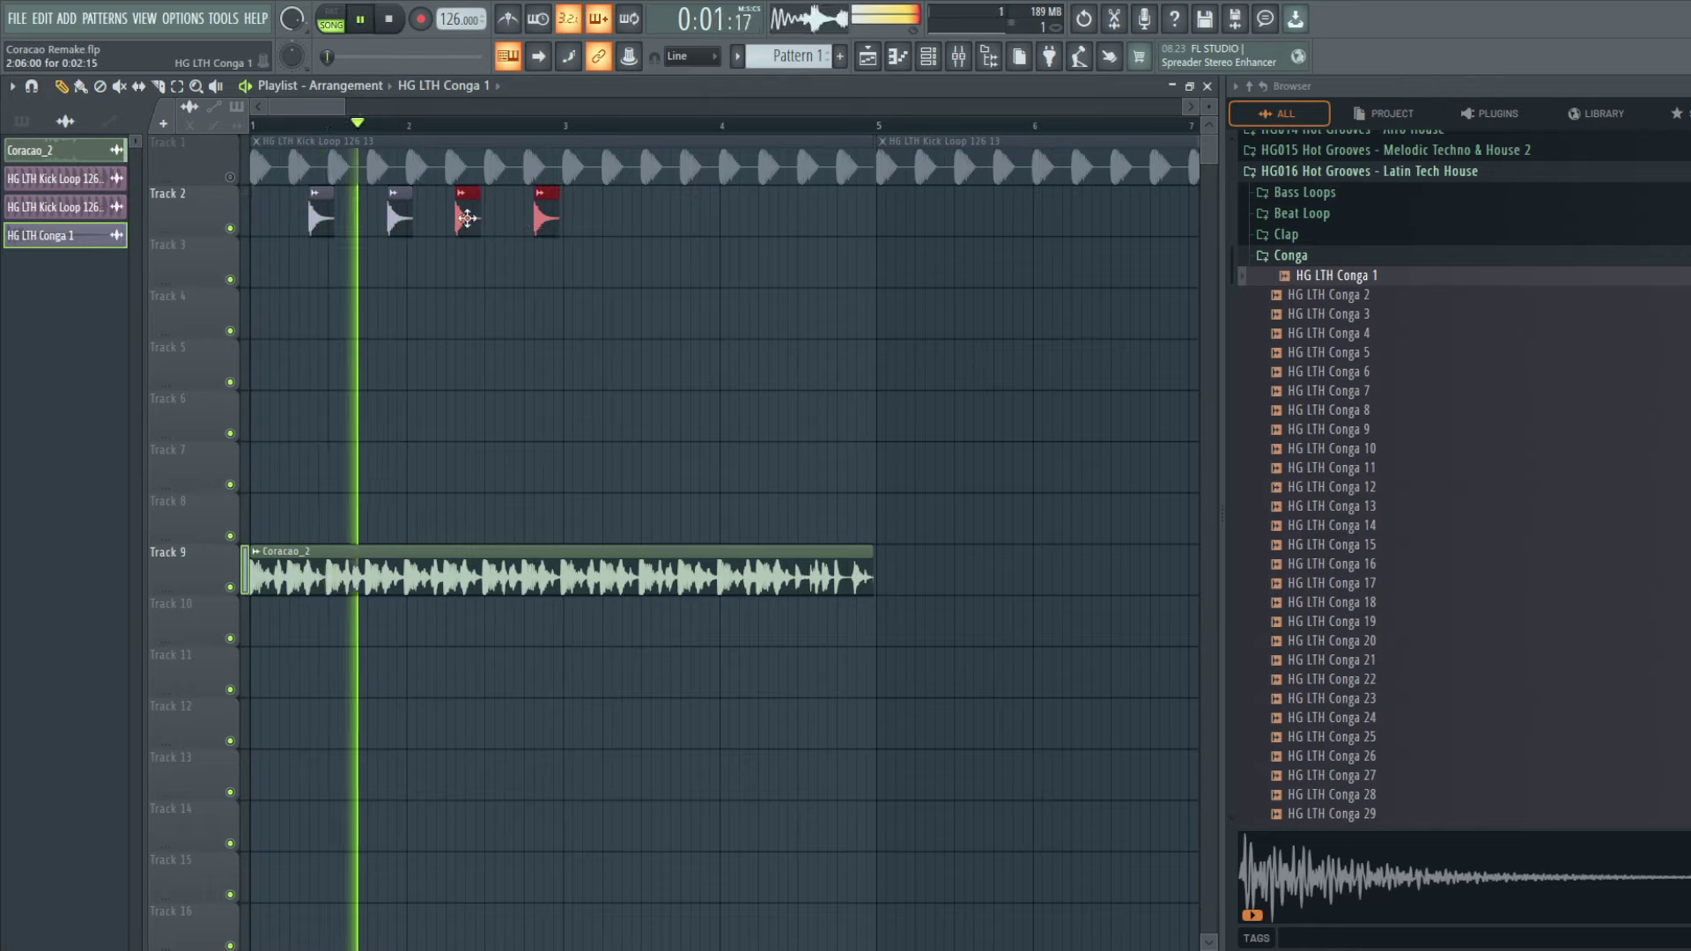
{"action": "left_click_drag", "start_coordinate": [464, 214], "coordinate": [475, 213]}
Step: Select the four conga hits on Track 2 and duplicate them across bars 3 and 4, checking with playback
{"action": "left_click", "coordinate": [177, 86]}
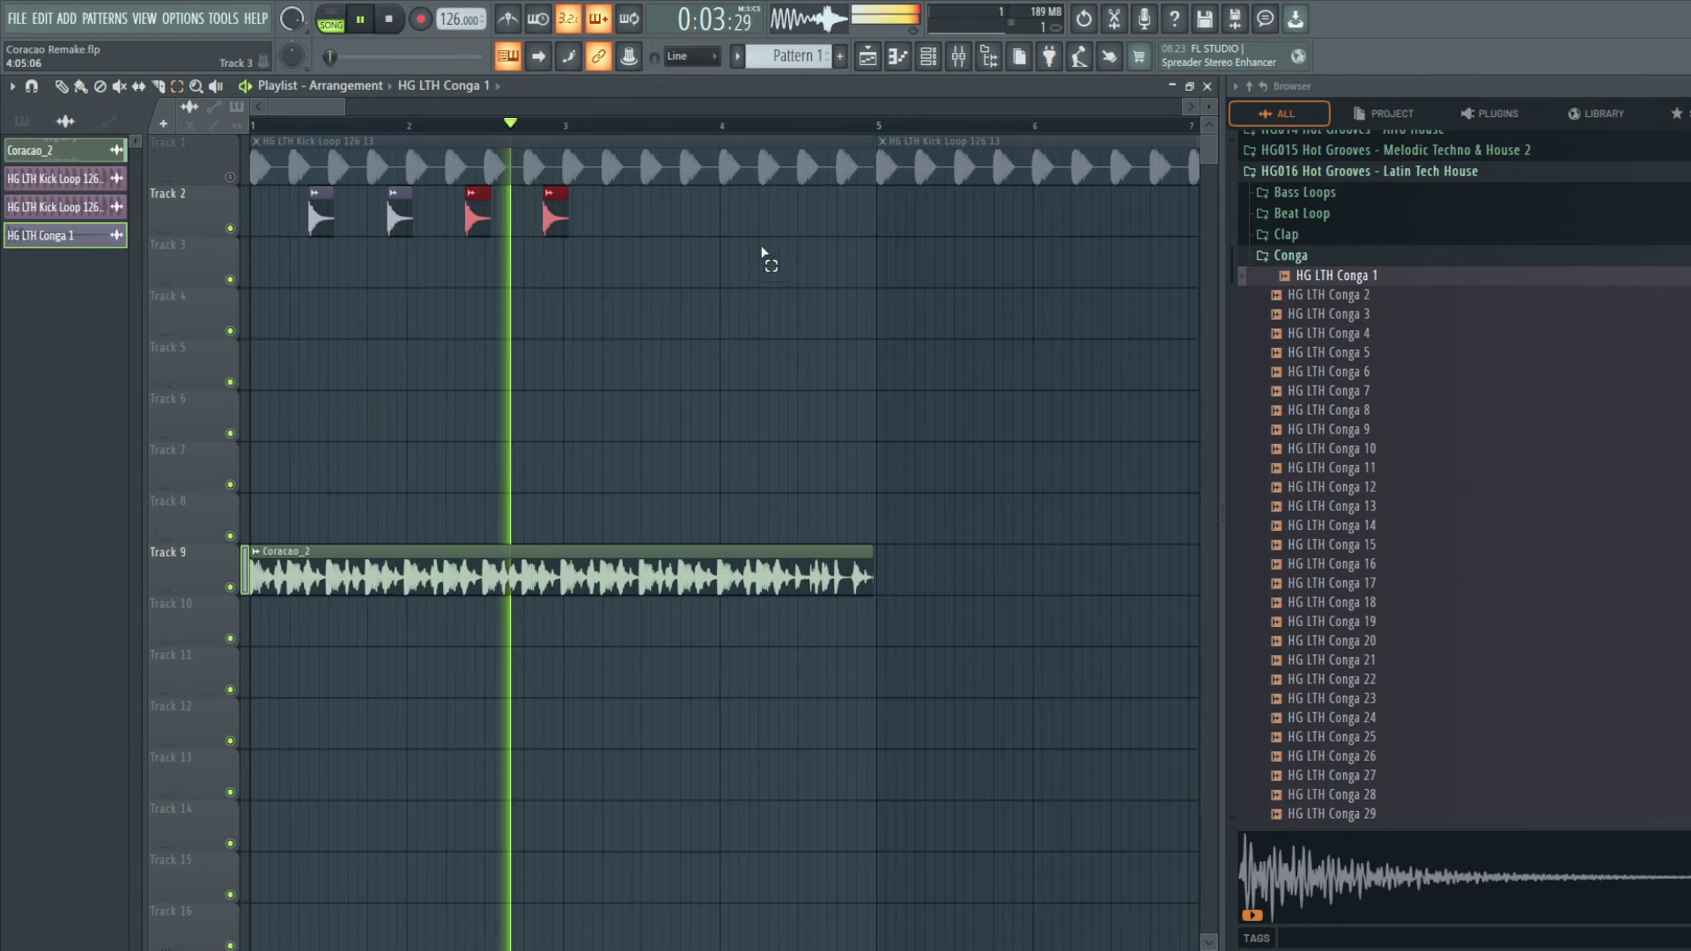
{"action": "left_click_drag", "start_coordinate": [763, 256], "coordinate": [637, 236]}
{"action": "key", "text": "space"}
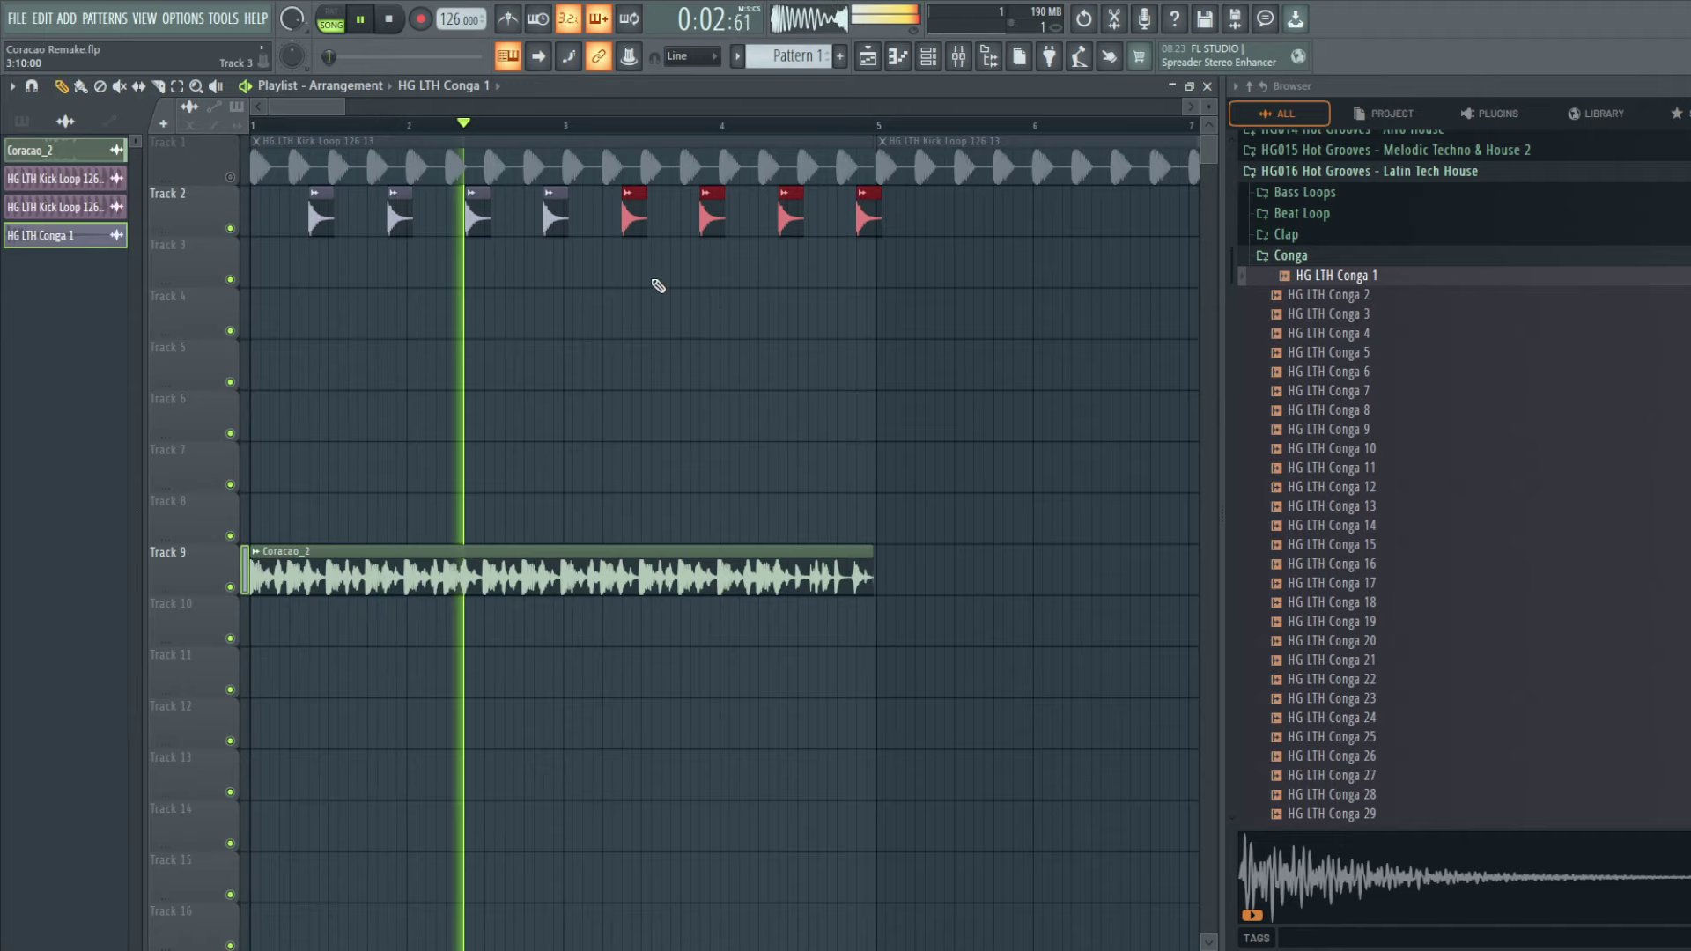
{"action": "key", "text": "ctrl+d"}
{"action": "key", "text": "space"}
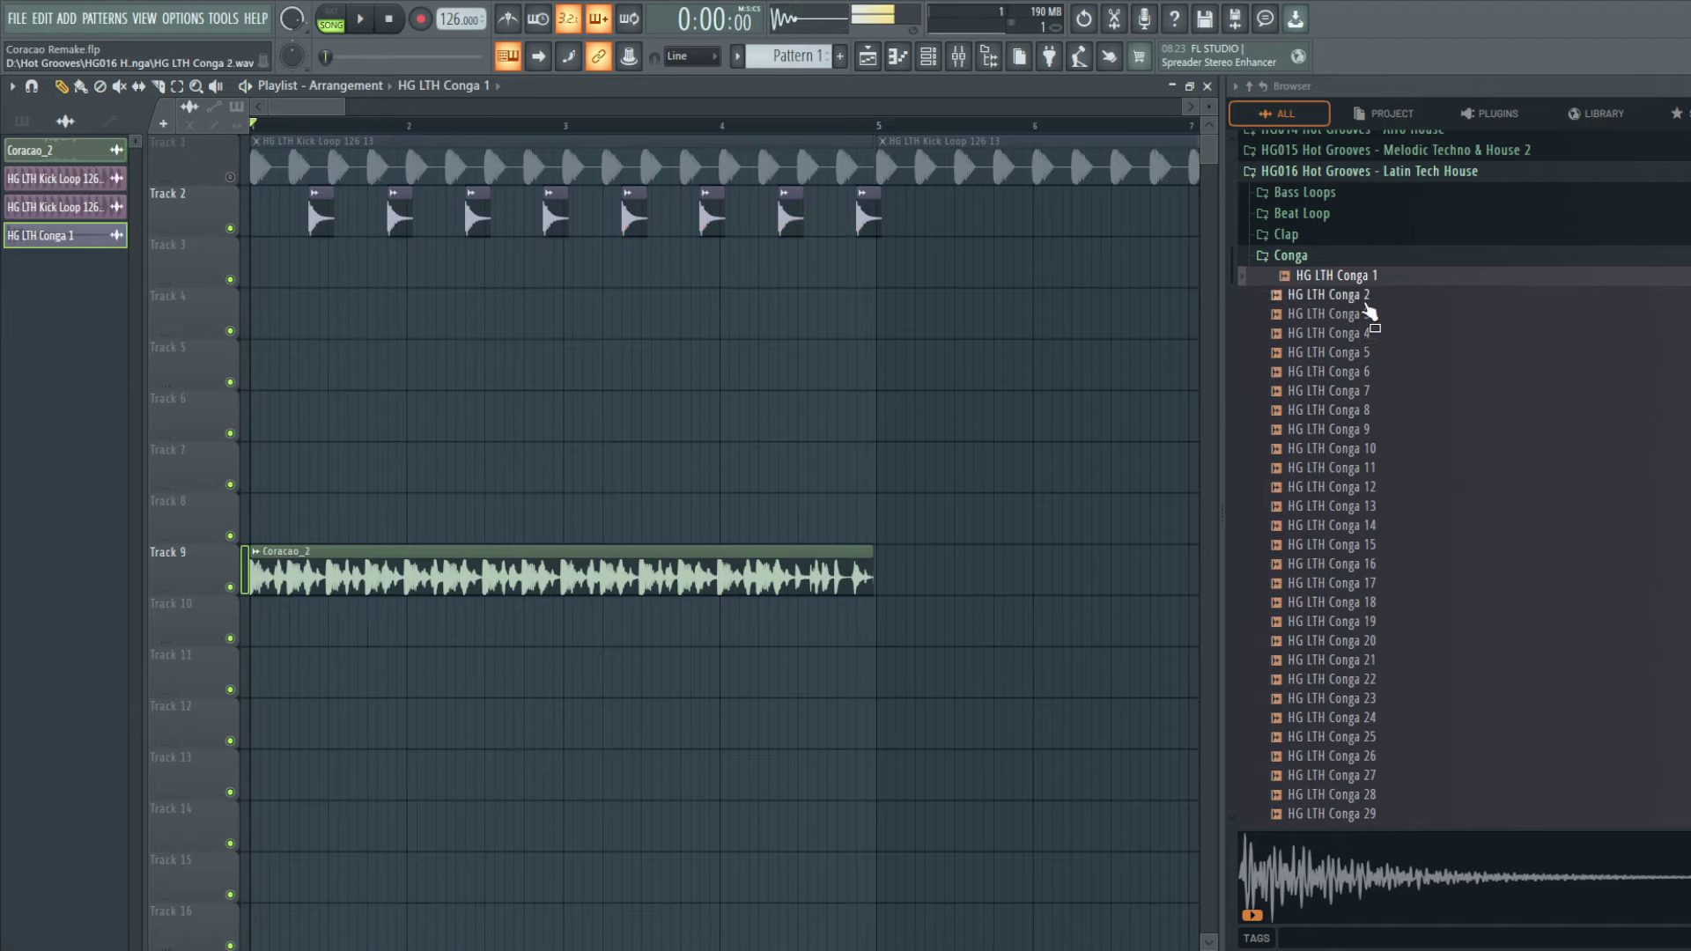
Step: Solo the kick on Track 1 and then the reference on Track 9 to compare them in playback
{"action": "key", "text": "space"}
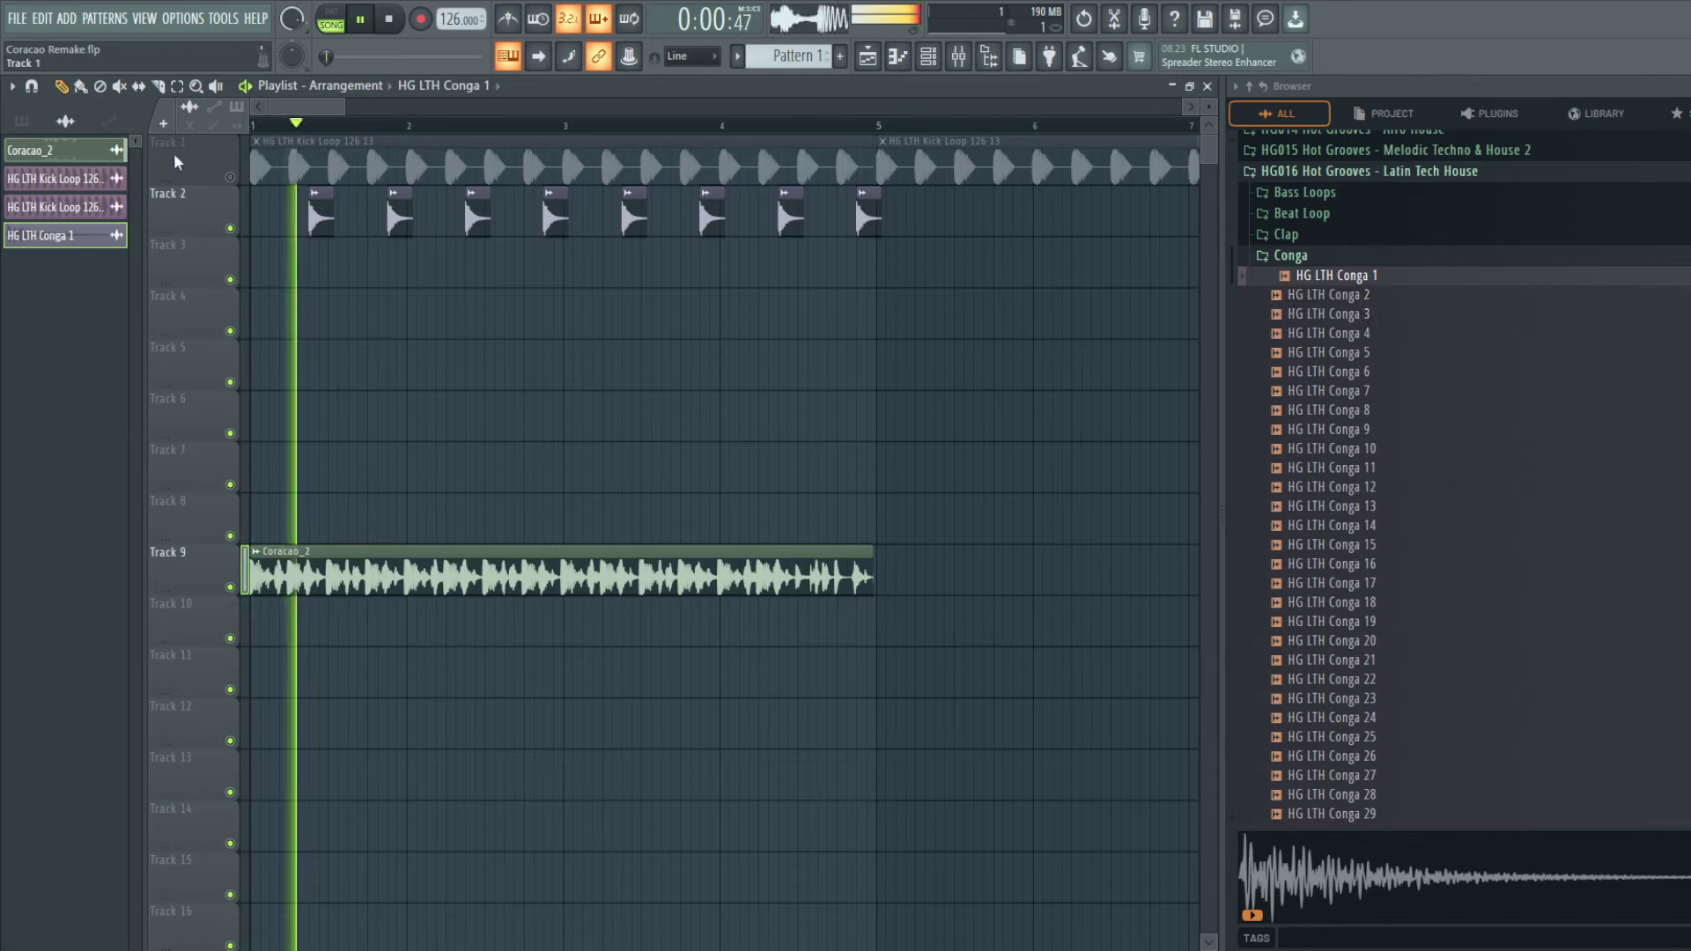
{"action": "right_click", "coordinate": [232, 179]}
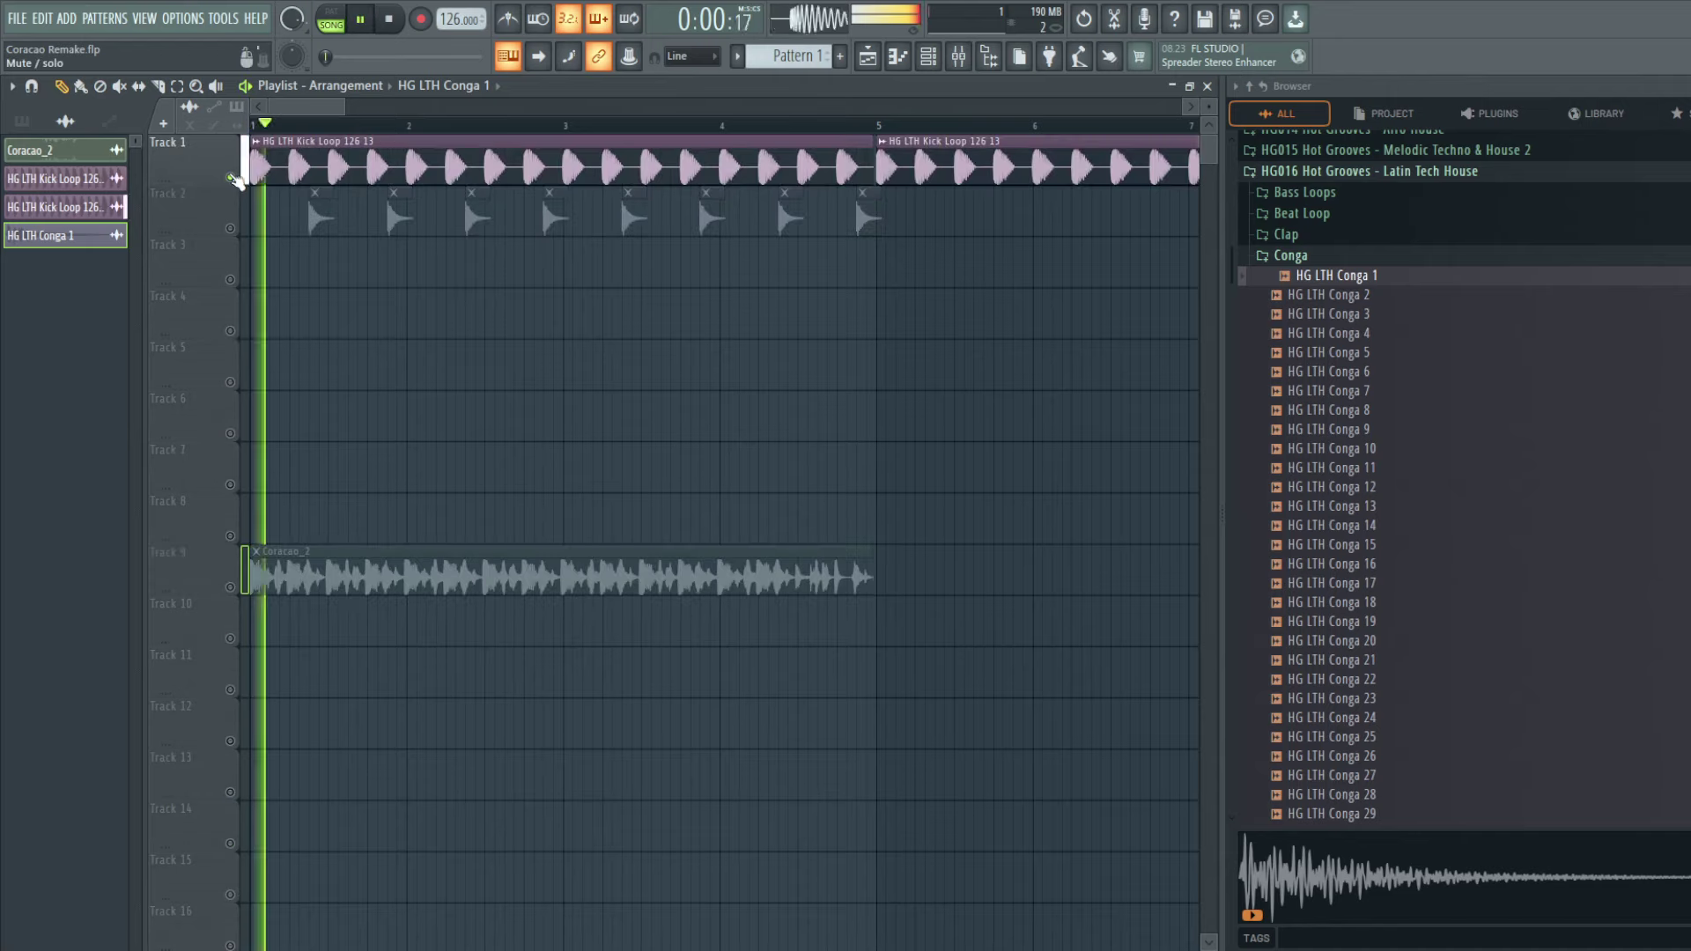
{"action": "key", "text": "space"}
{"action": "right_click", "coordinate": [231, 587]}
{"action": "key", "text": "space"}
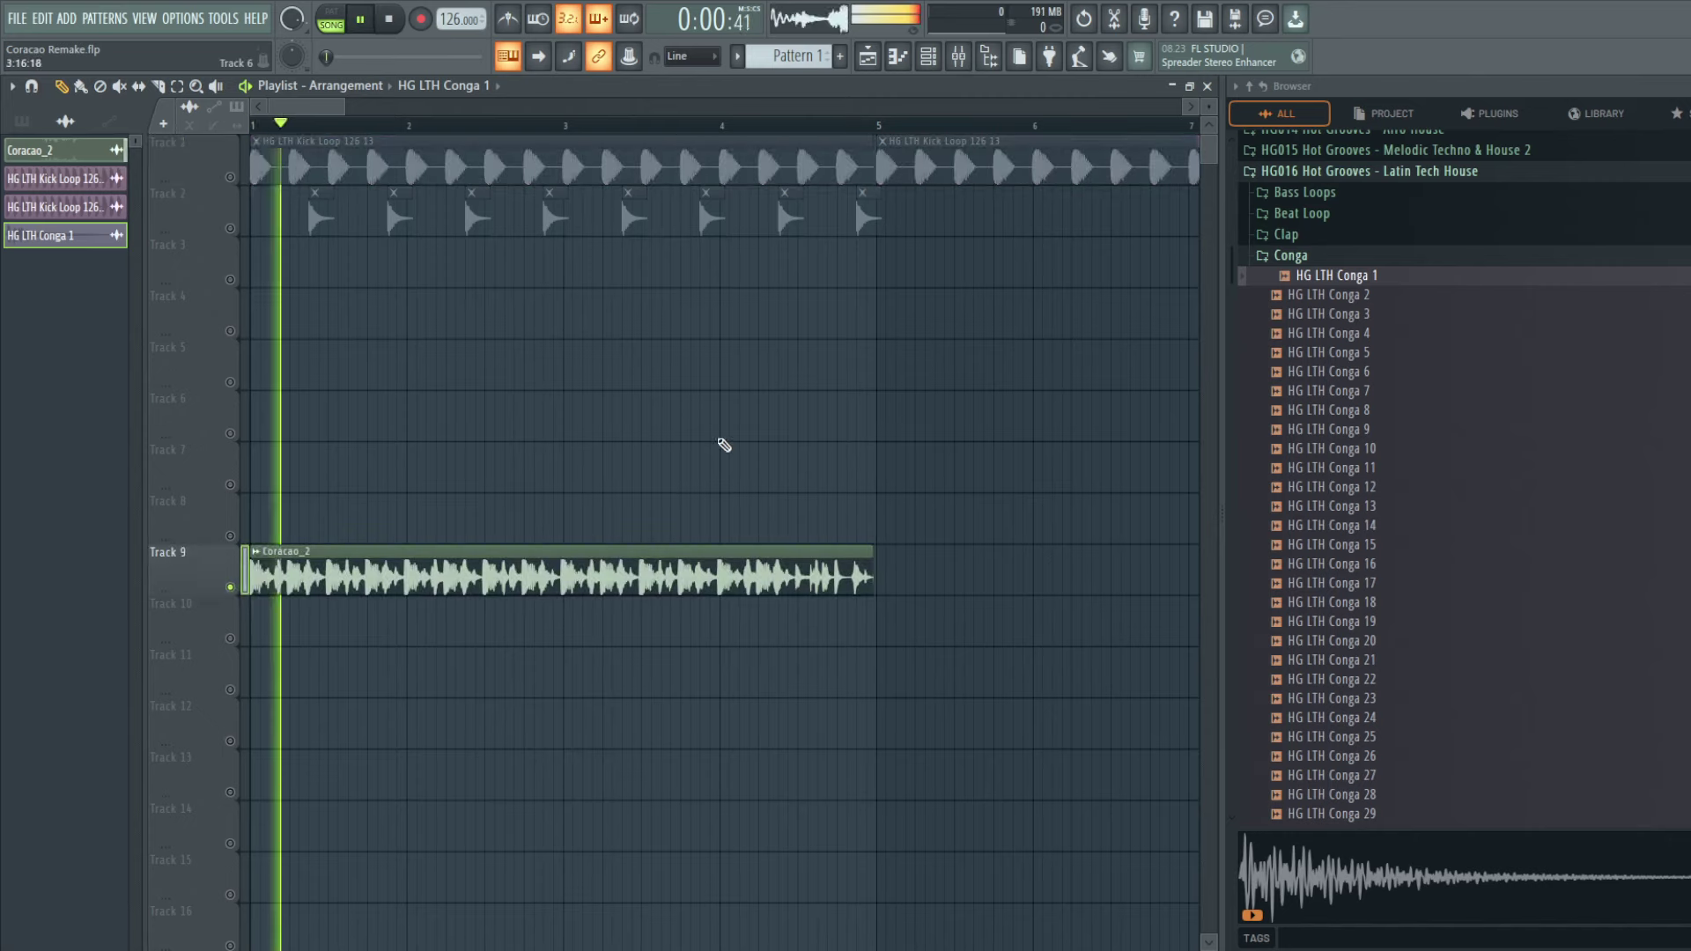
Step: Preview further conga samples in the Conga folder, from HG LTH Conga 2 to HG LTH Conga 14
{"action": "left_click", "coordinate": [1382, 299]}
{"action": "left_click", "coordinate": [1379, 319]}
{"action": "left_click", "coordinate": [1381, 337]}
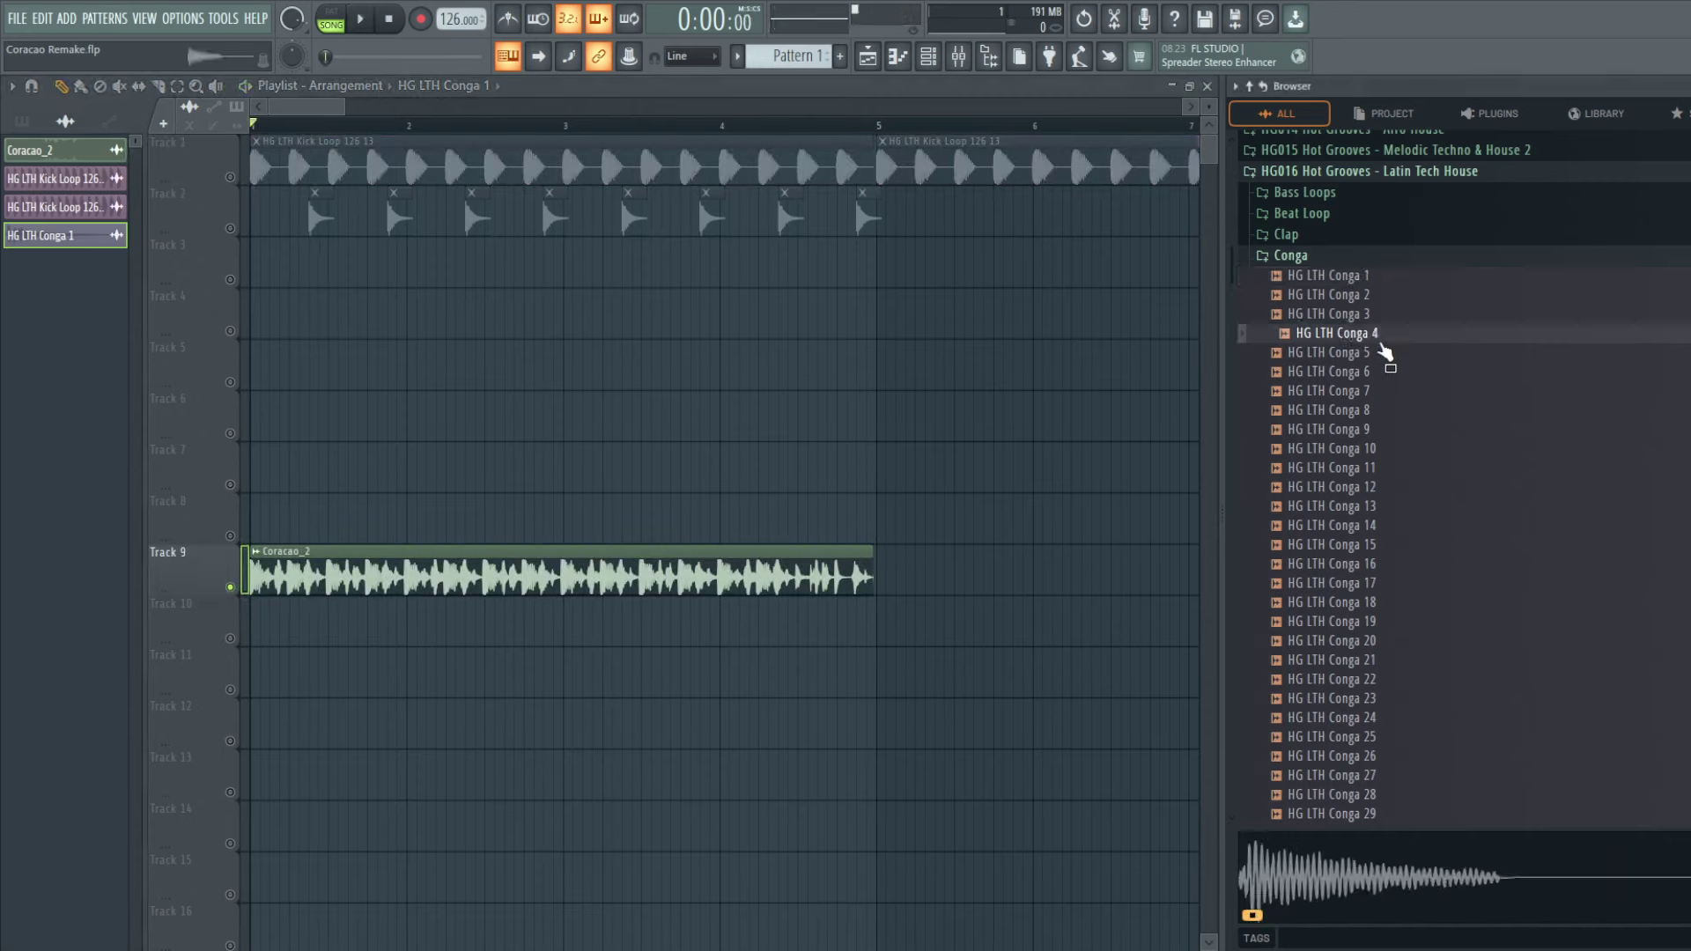
{"action": "left_click", "coordinate": [1382, 354]}
{"action": "left_click", "coordinate": [1383, 371]}
{"action": "left_click", "coordinate": [1383, 390]}
{"action": "left_click", "coordinate": [1389, 412]}
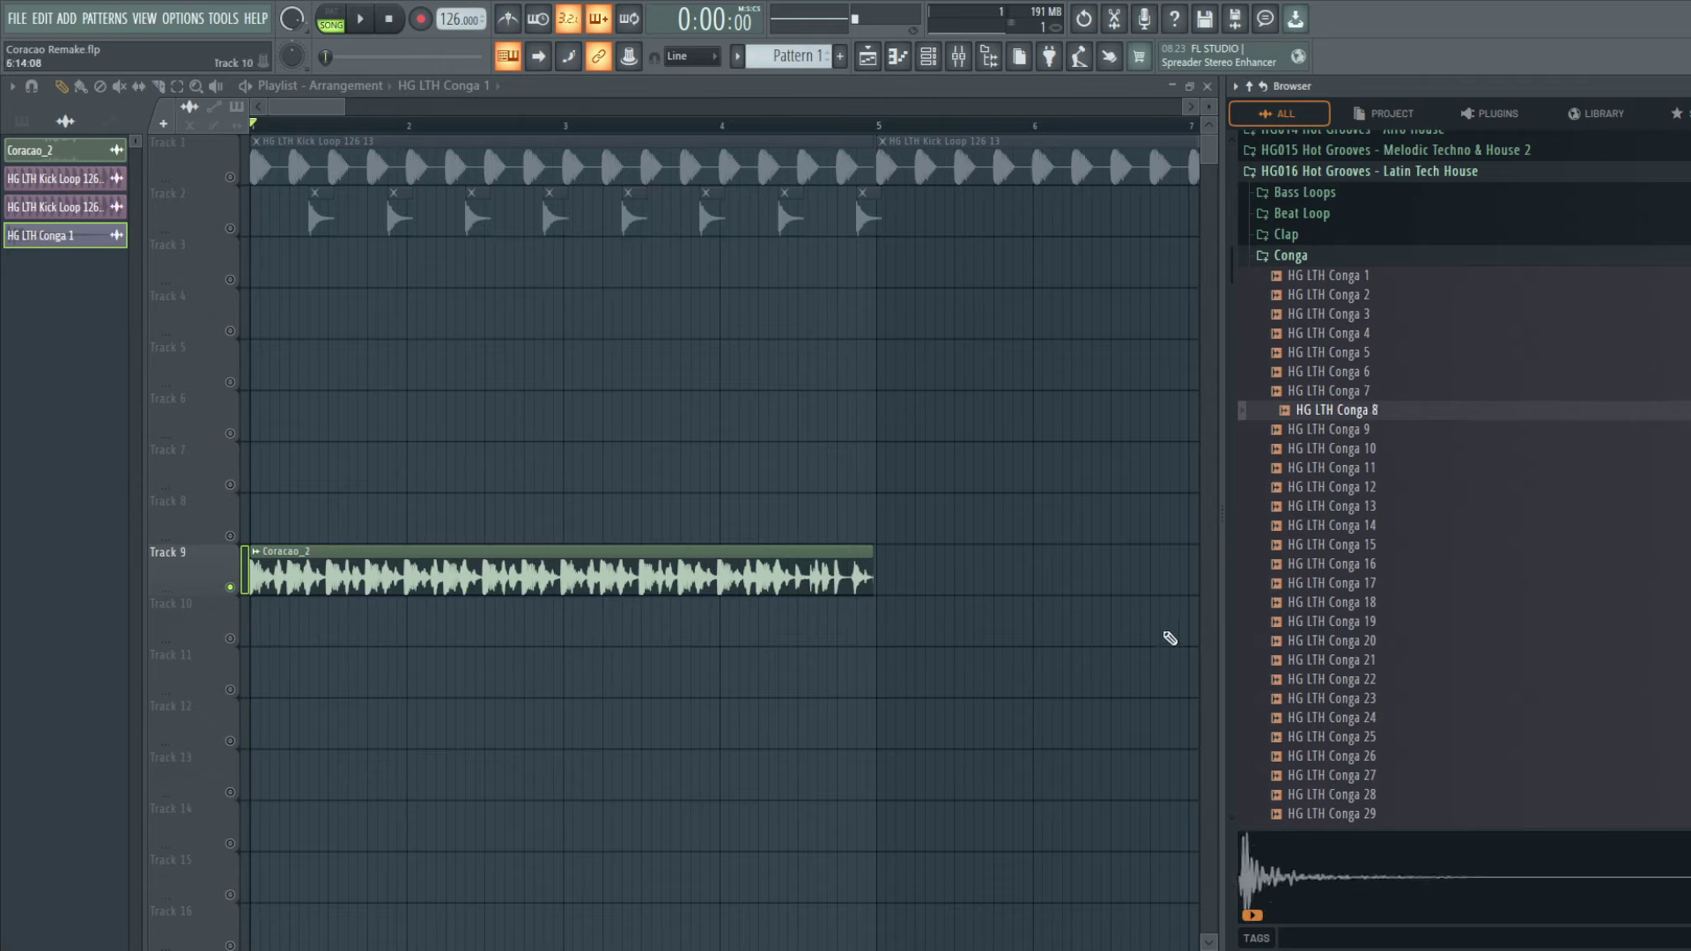
{"action": "left_click", "coordinate": [1395, 527]}
{"action": "scroll", "coordinate": [1387, 516], "scroll_direction": "down", "scroll_amount": 2}
Step: Replay the soloed Coracao_2 reference on Track 9 to listen for its next percussion sound
{"action": "key", "text": "space"}
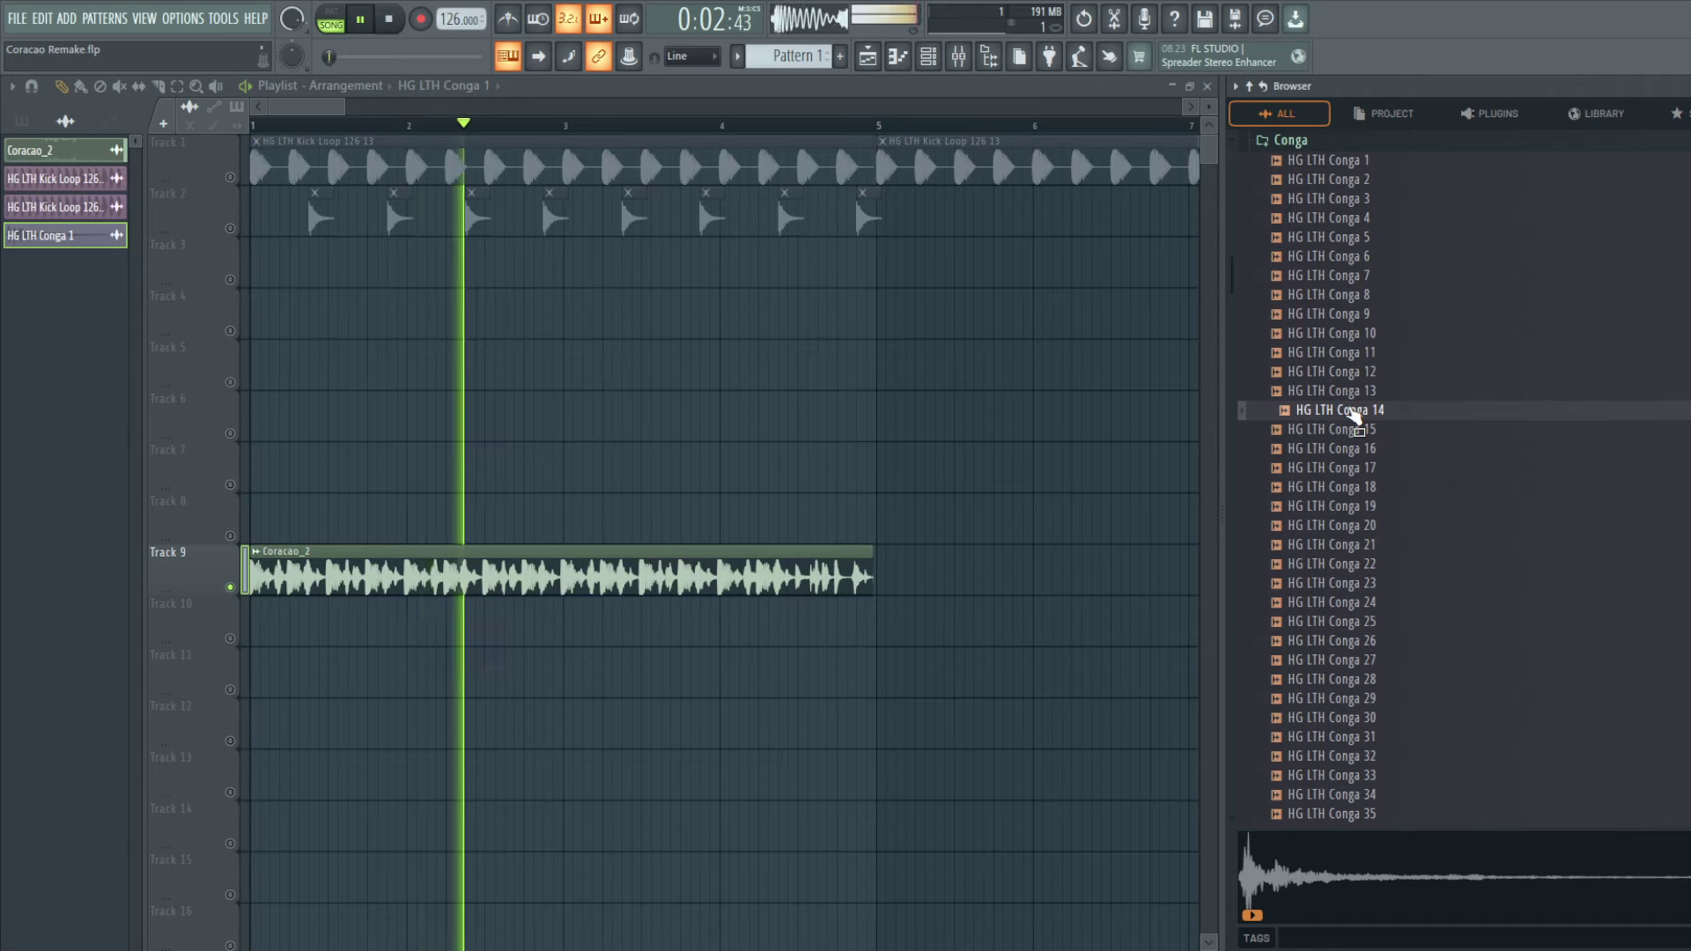
{"action": "scroll", "coordinate": [1332, 256], "scroll_direction": "up", "scroll_amount": 2}
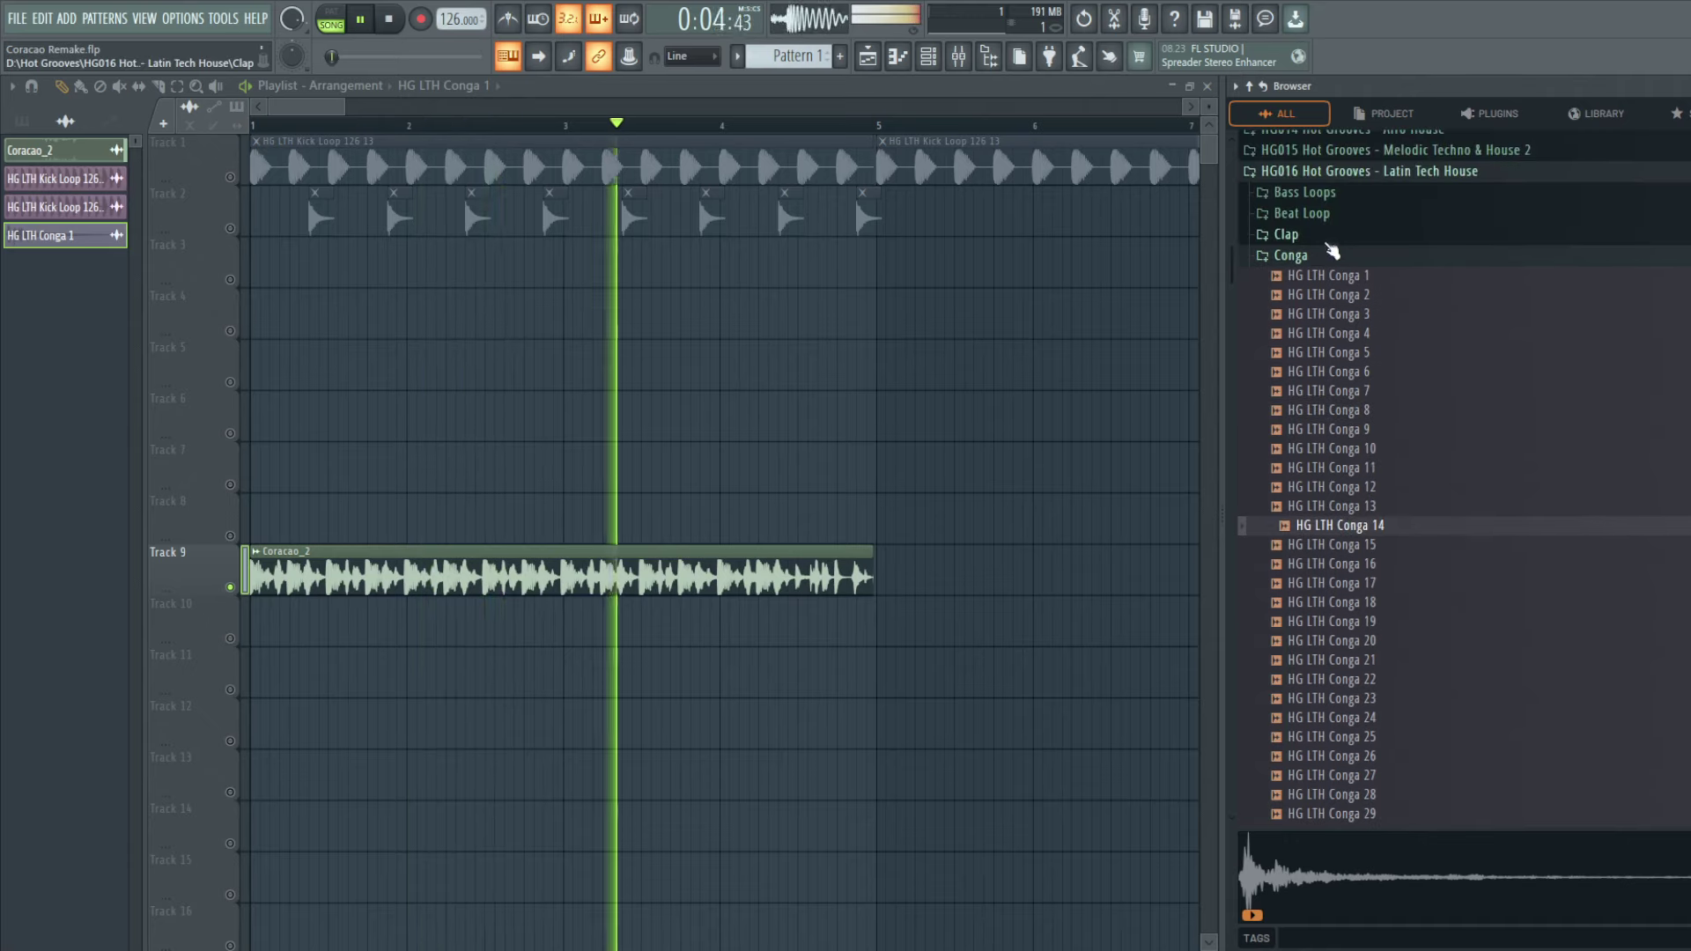
{"action": "key", "text": "space"}
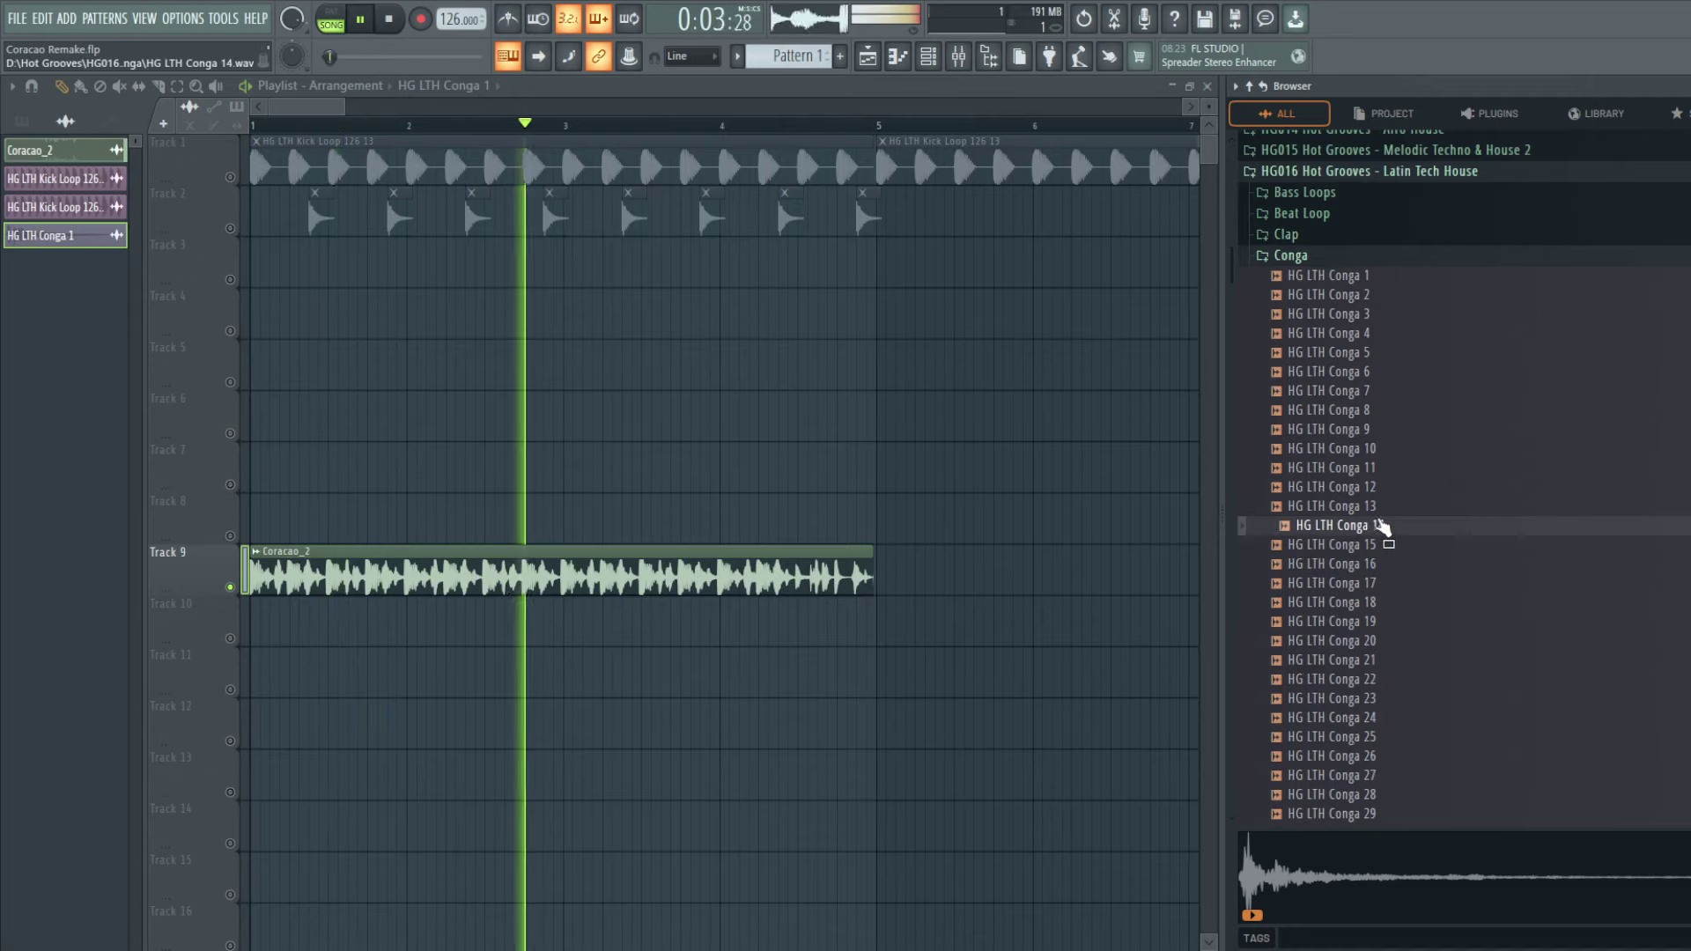
{"action": "key", "text": "space"}
{"action": "key", "text": "space"}
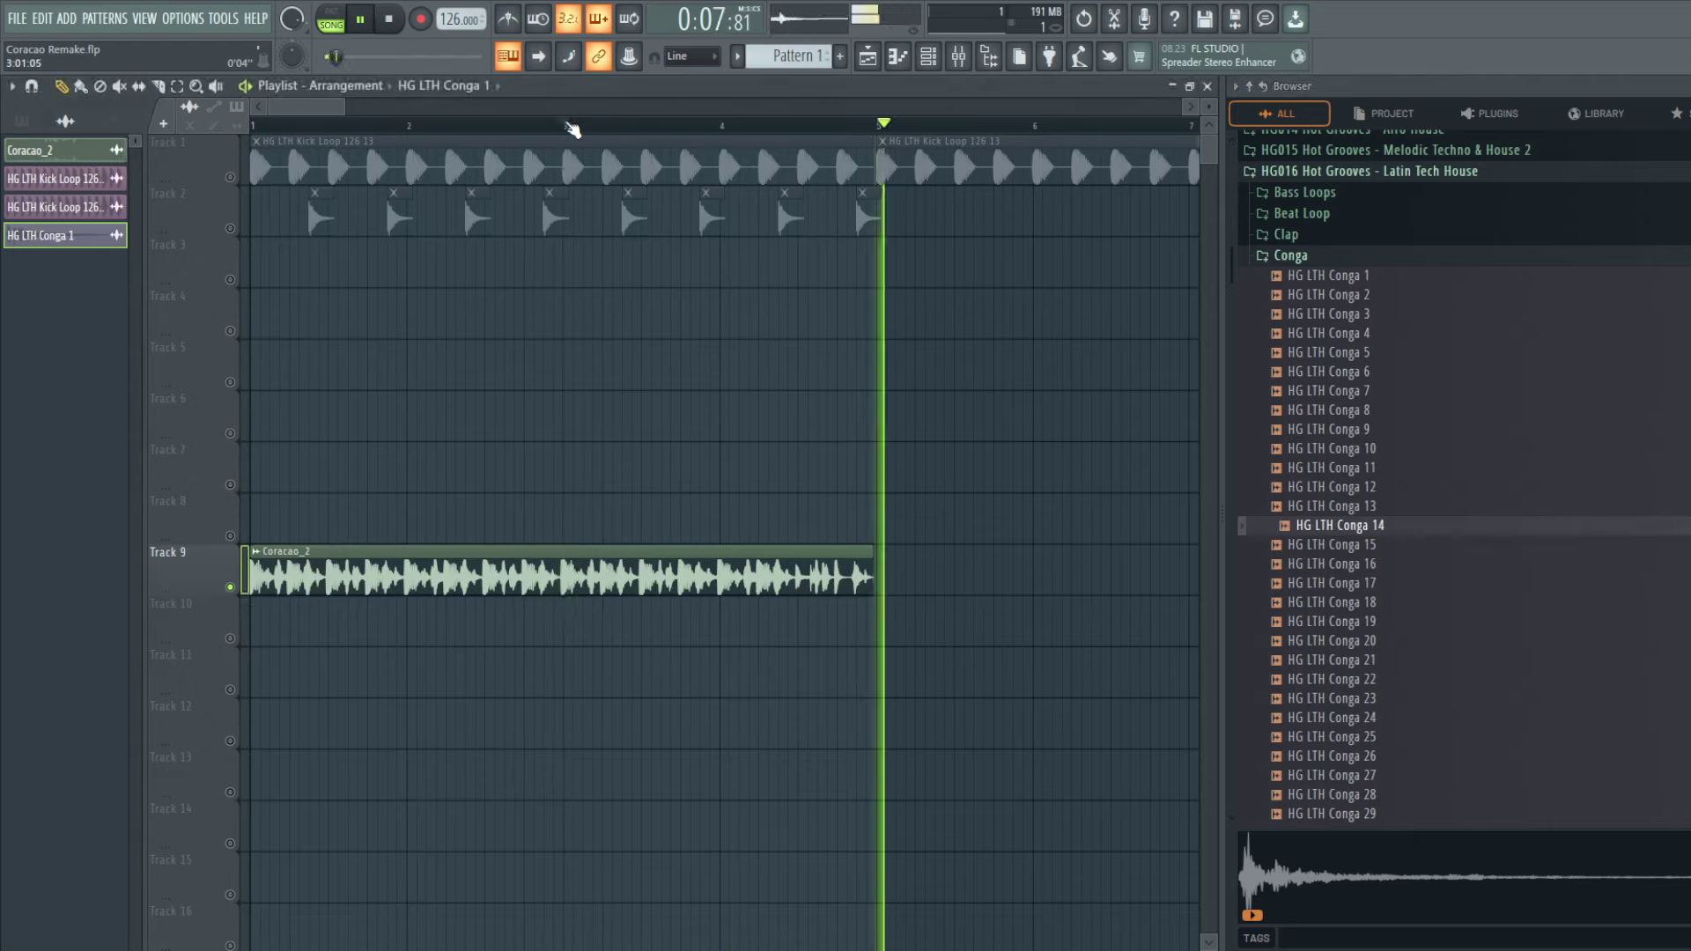
Step: Place HG LTH Conga 14 on Track 3 at 4:09, unmute the track, and add a second hit at 4:10
{"action": "key", "text": "space"}
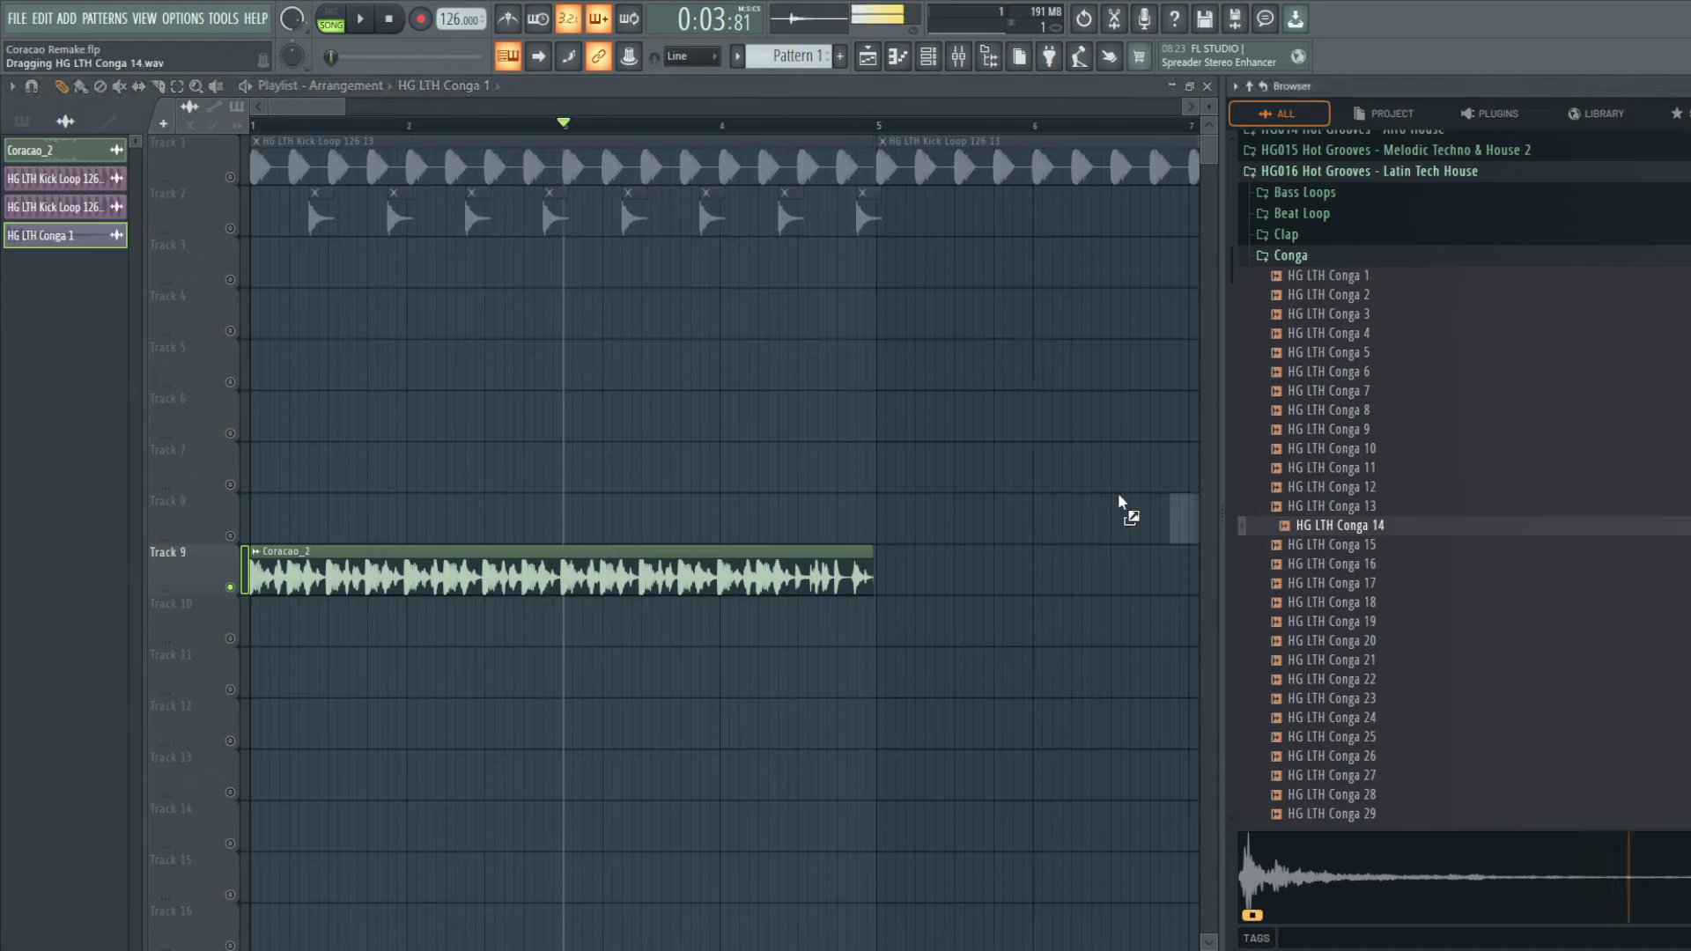
{"action": "key", "text": "space"}
{"action": "left_click_drag", "start_coordinate": [849, 280], "coordinate": [838, 264]}
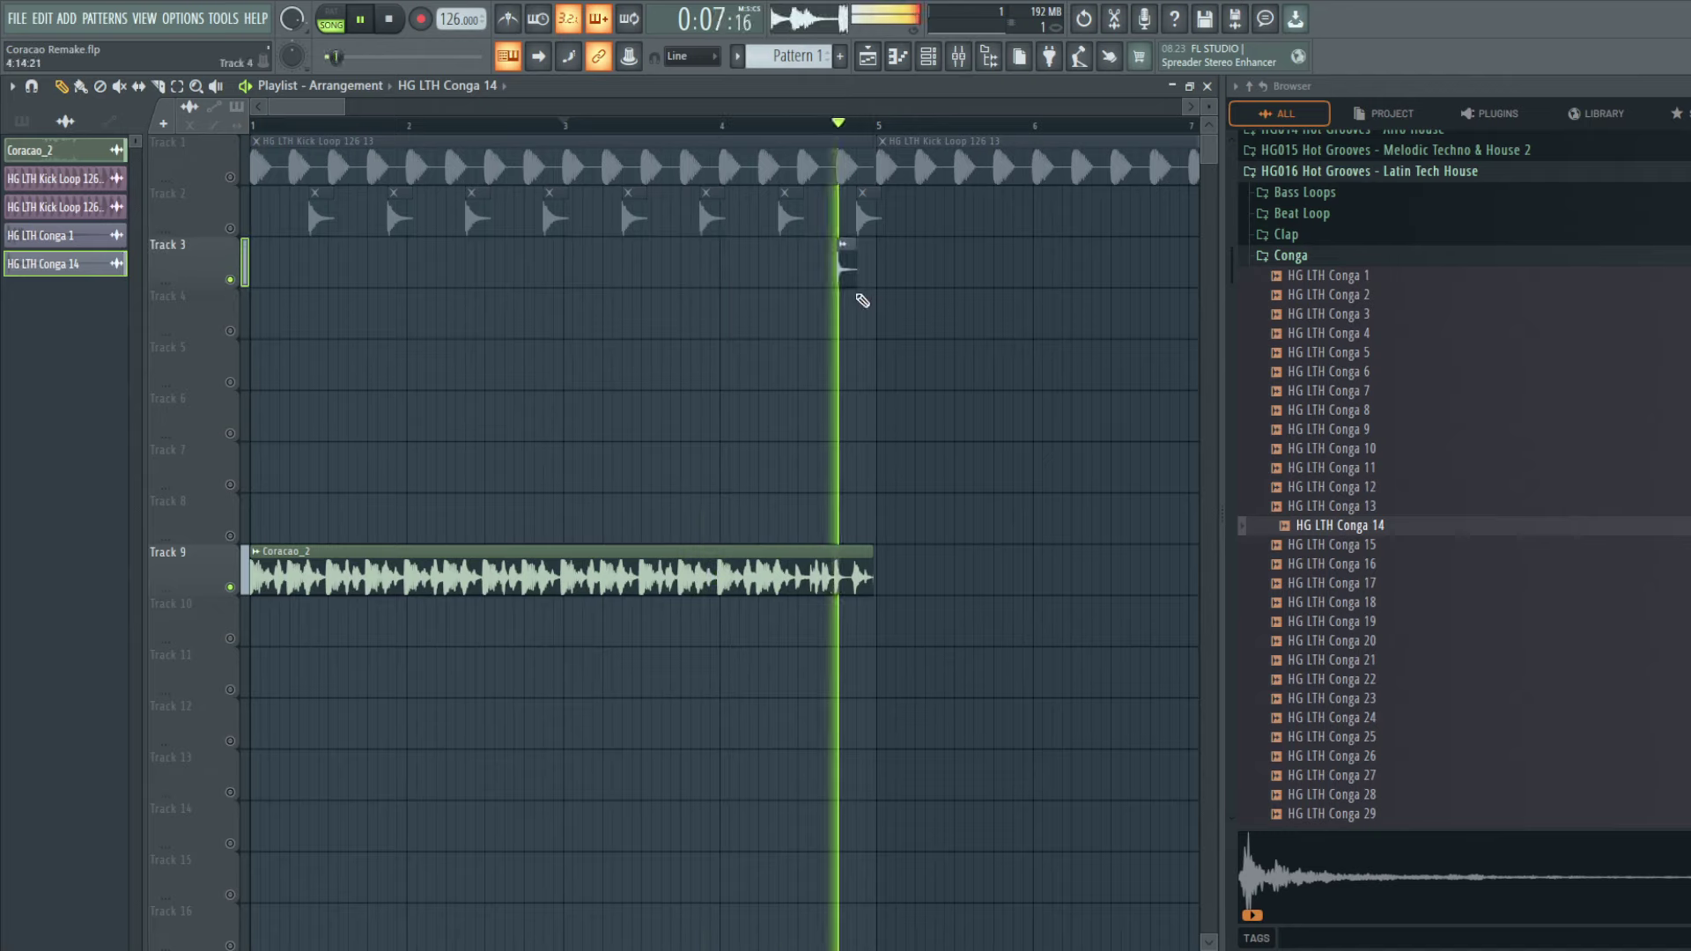
{"action": "key", "text": "space"}
{"action": "left_click_drag", "start_coordinate": [835, 273], "coordinate": [812, 271]}
{"action": "left_click", "coordinate": [828, 266]}
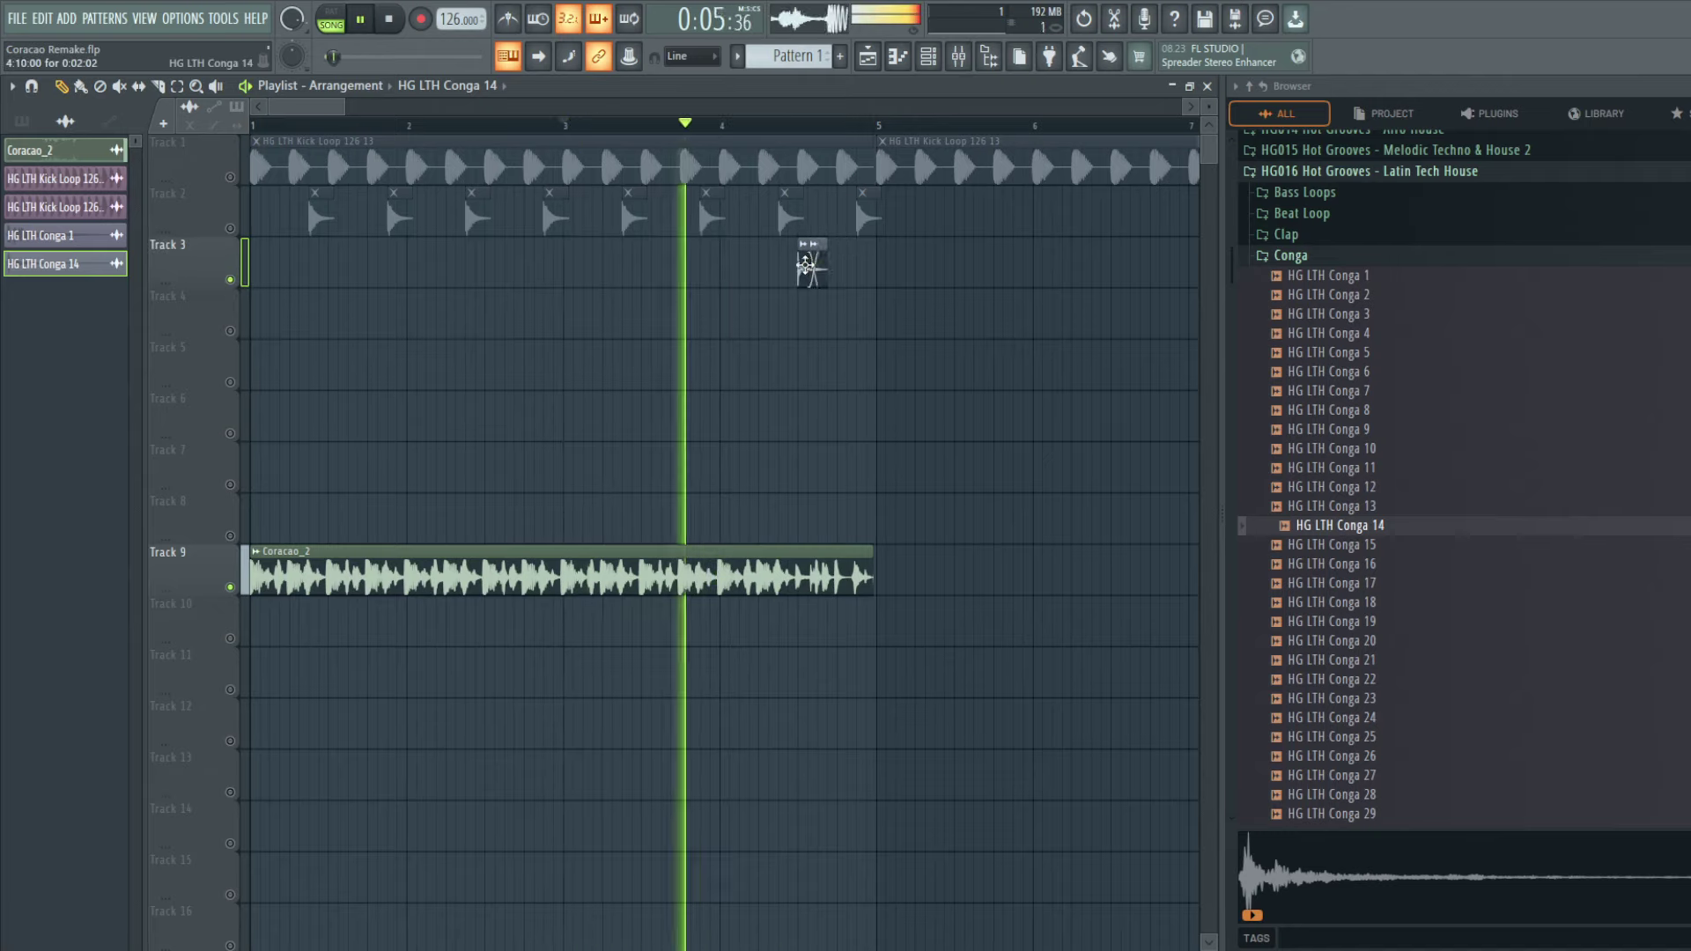
{"action": "key", "text": "space"}
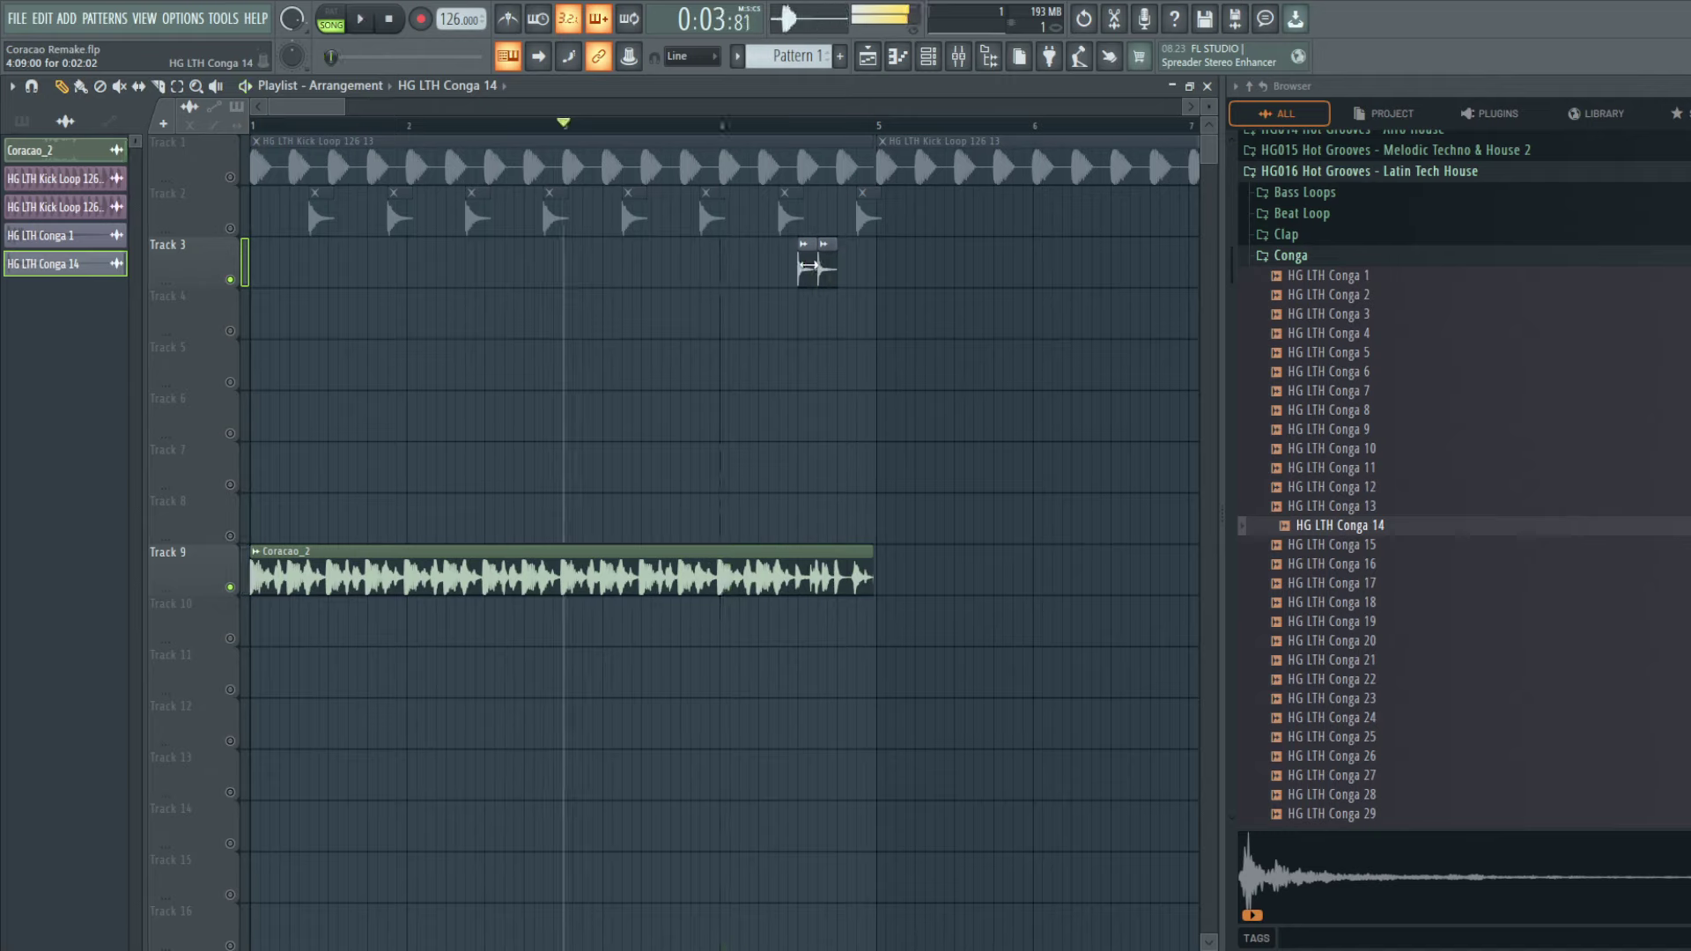
{"action": "key", "text": "space"}
{"action": "left_click_drag", "start_coordinate": [824, 266], "coordinate": [816, 267]}
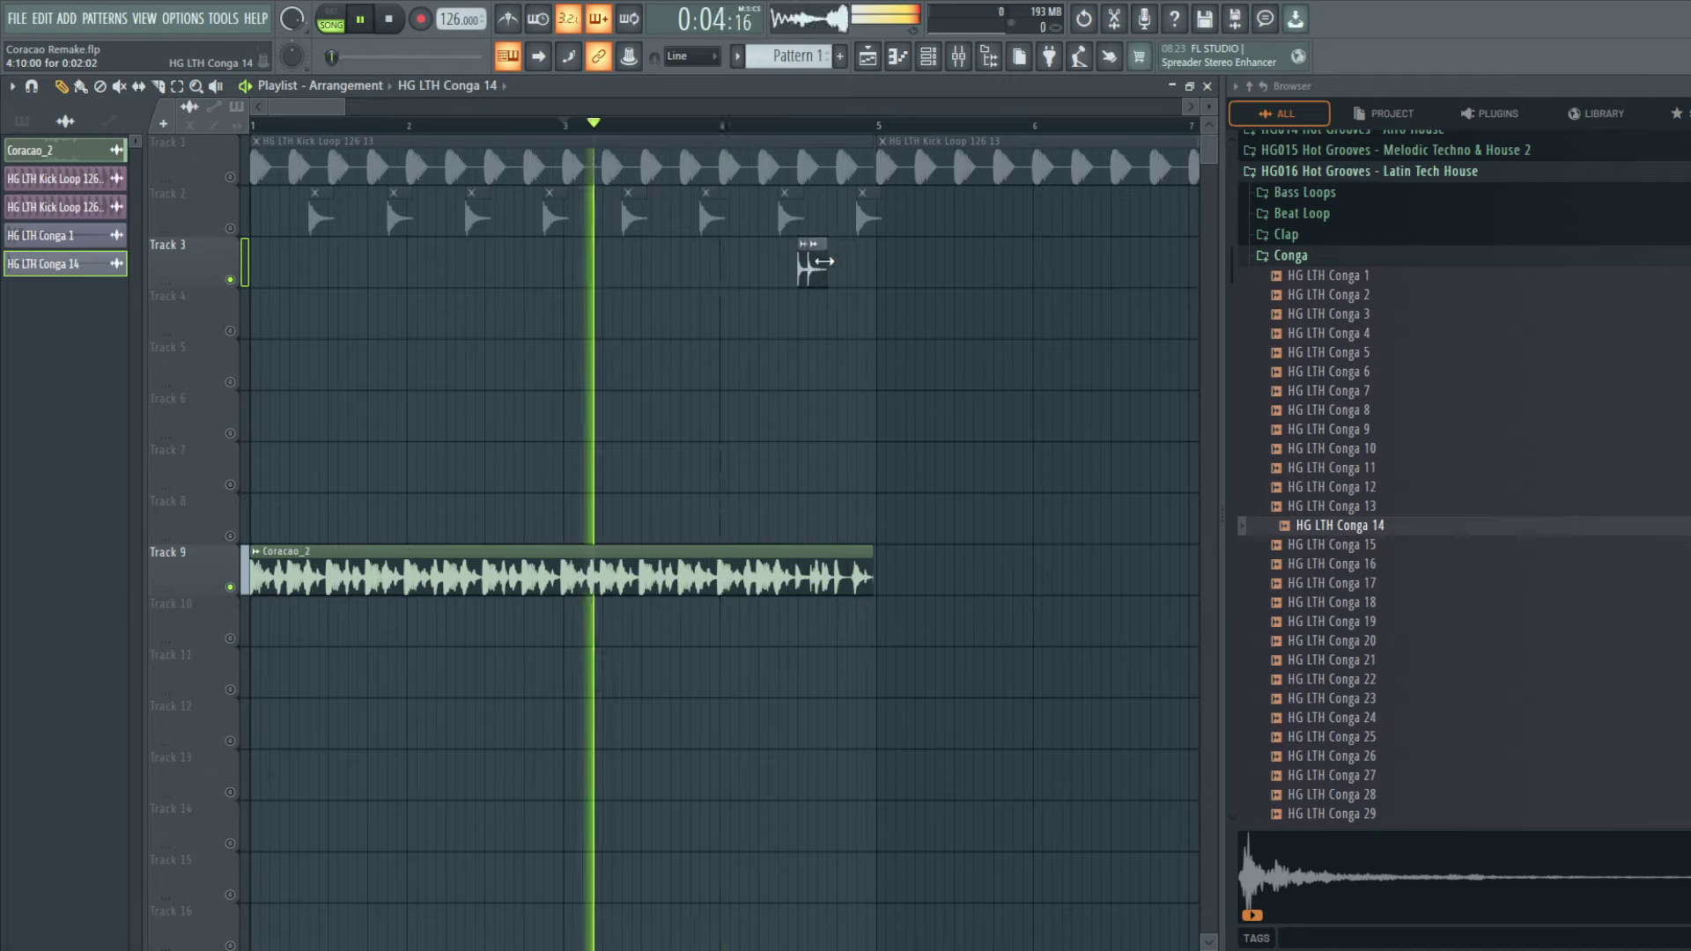
Step: Repeat the HG LTH Conga 14 hit on consecutive steps on Track 3, keeping four hits and deleting the extra ones at the end
{"action": "left_click", "coordinate": [824, 265]}
{"action": "left_click", "coordinate": [828, 264]}
{"action": "left_click", "coordinate": [841, 260]}
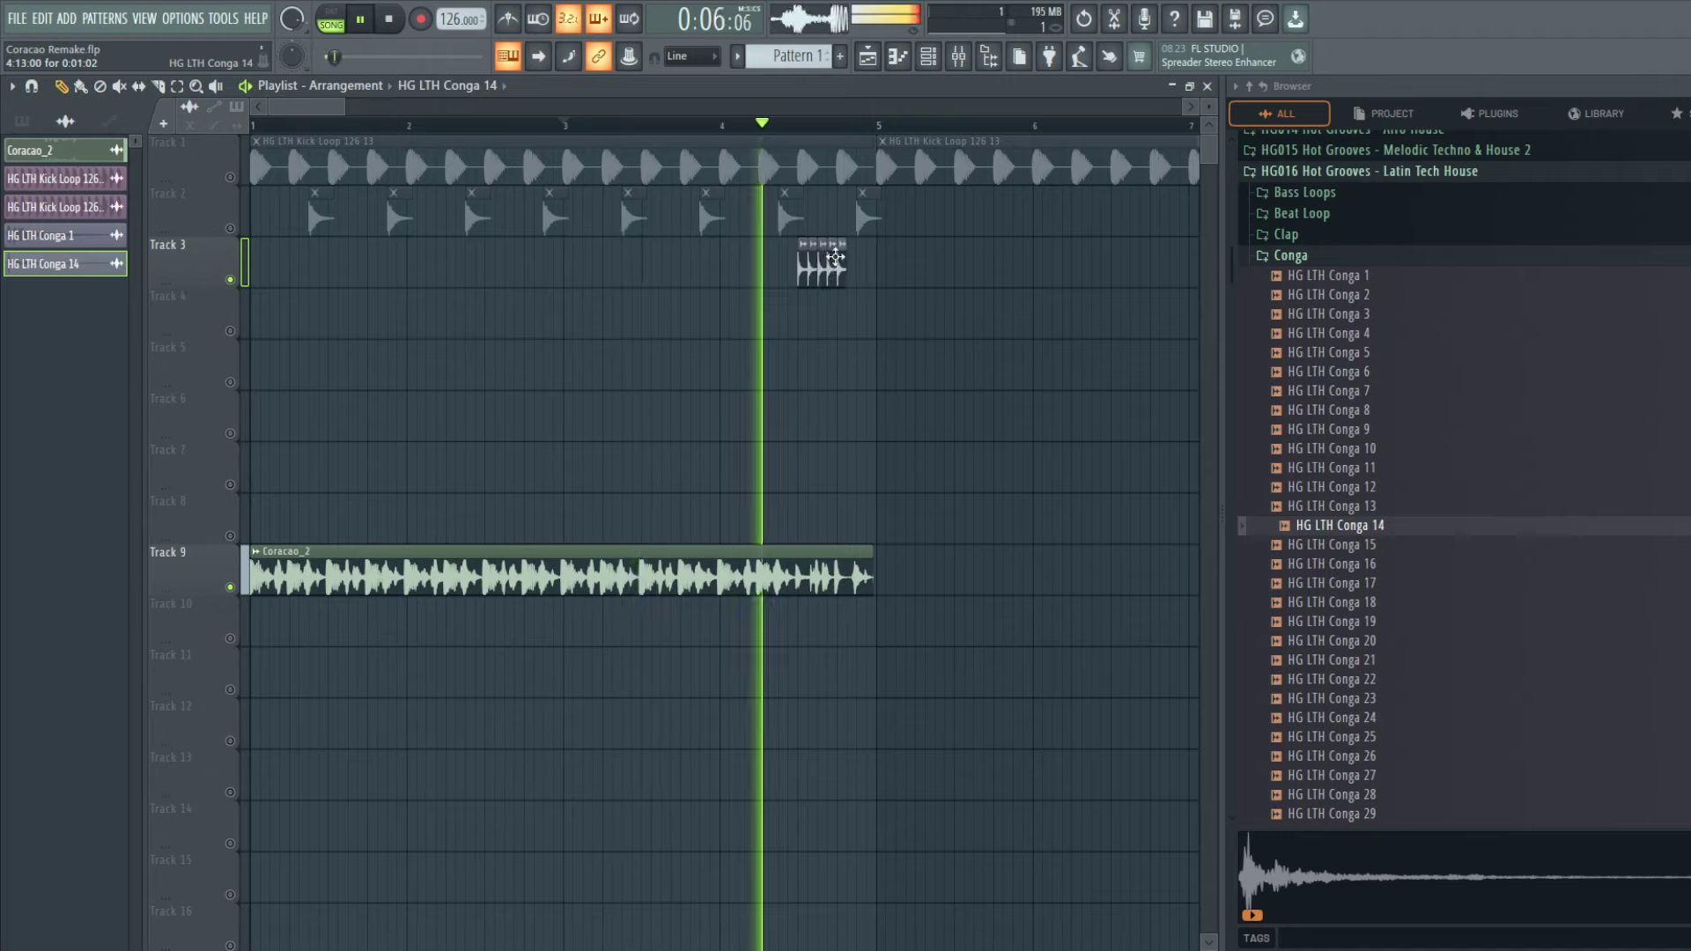
{"action": "left_click", "coordinate": [850, 261]}
{"action": "left_click", "coordinate": [862, 260]}
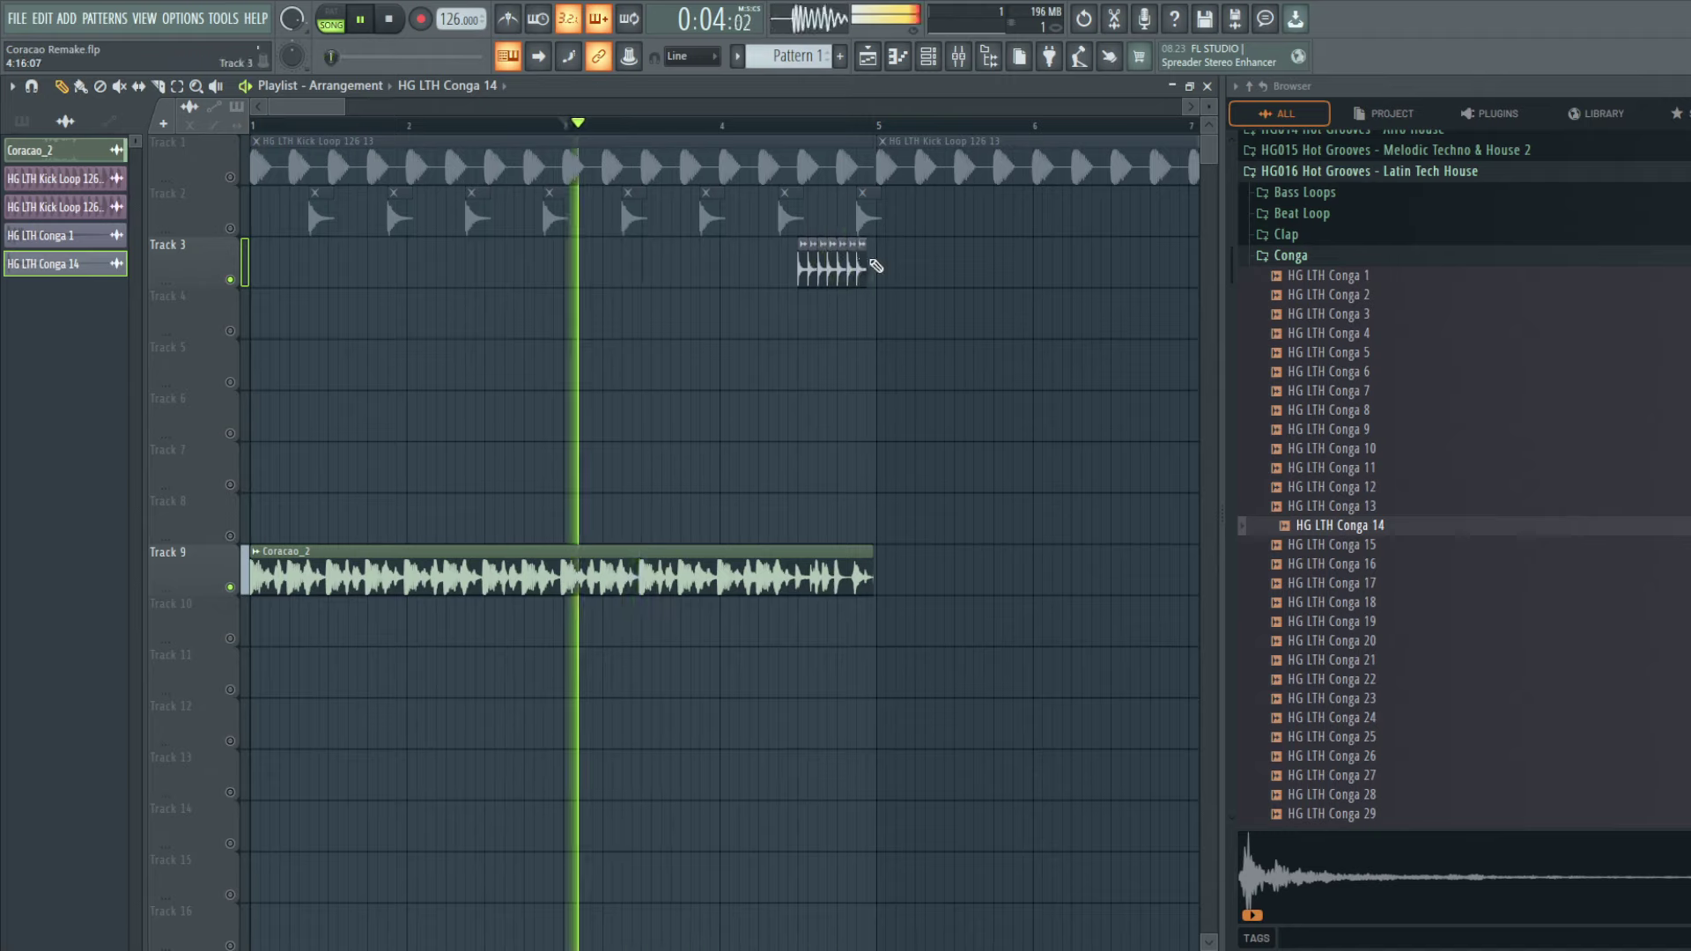
{"action": "right_click", "coordinate": [861, 266]}
{"action": "right_click", "coordinate": [850, 270]}
{"action": "right_click", "coordinate": [841, 270]}
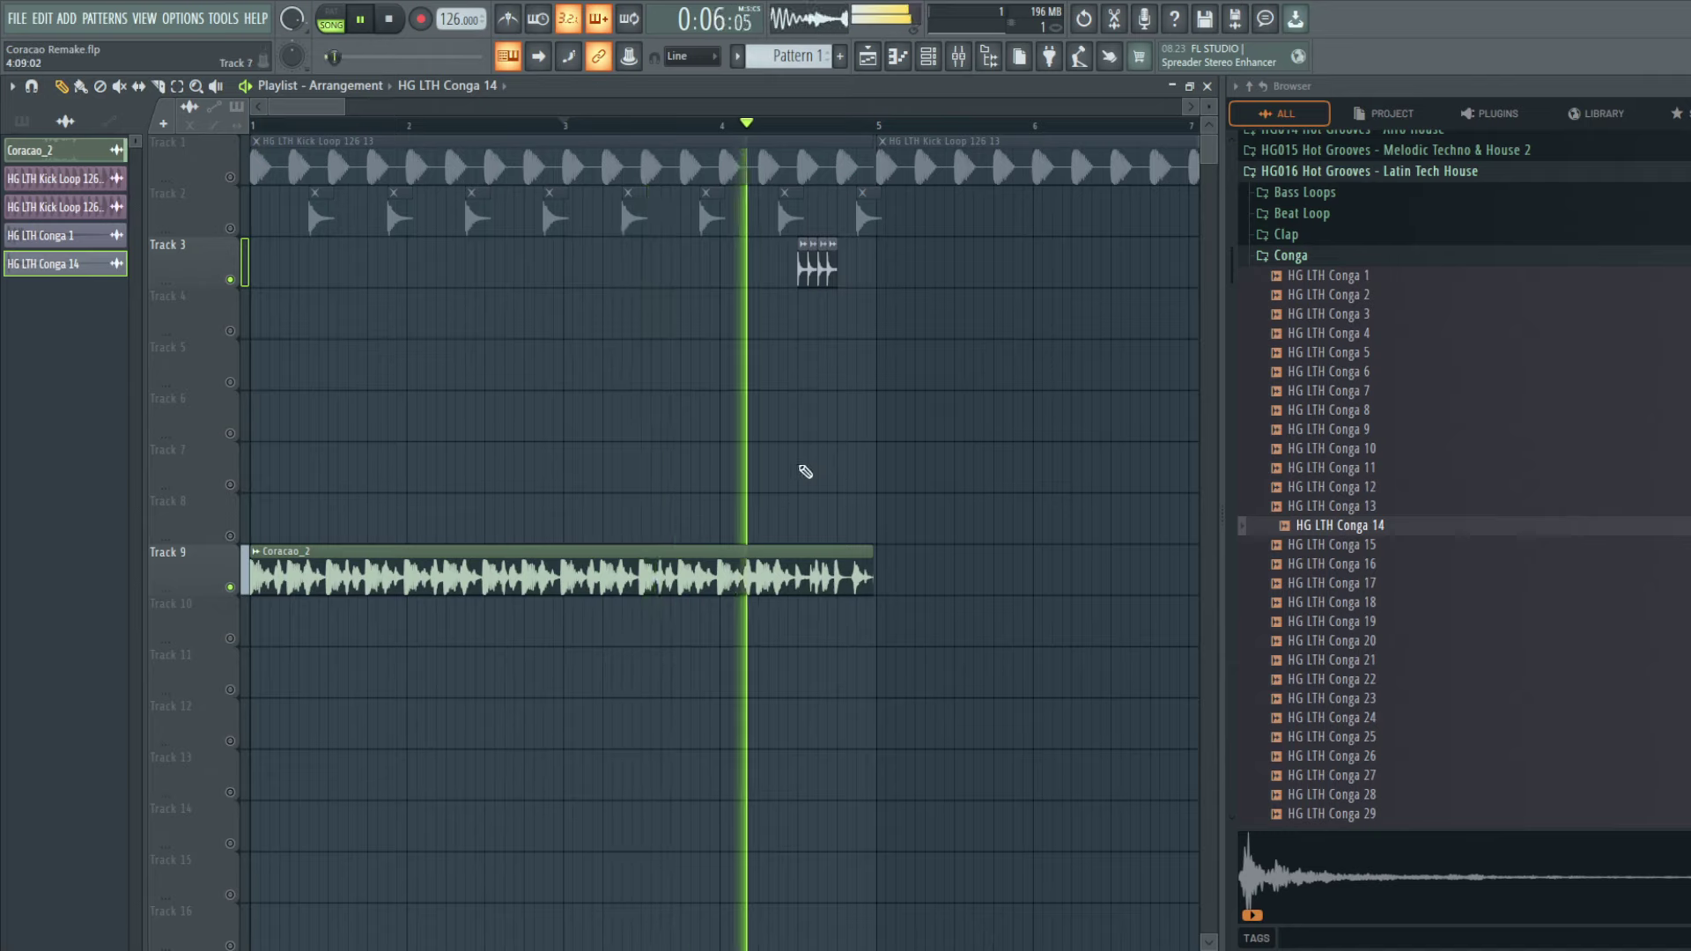
Step: Delete the second and fourth HG LTH Conga 14 hits on Track 3 while checking against the reference
{"action": "key", "text": "space"}
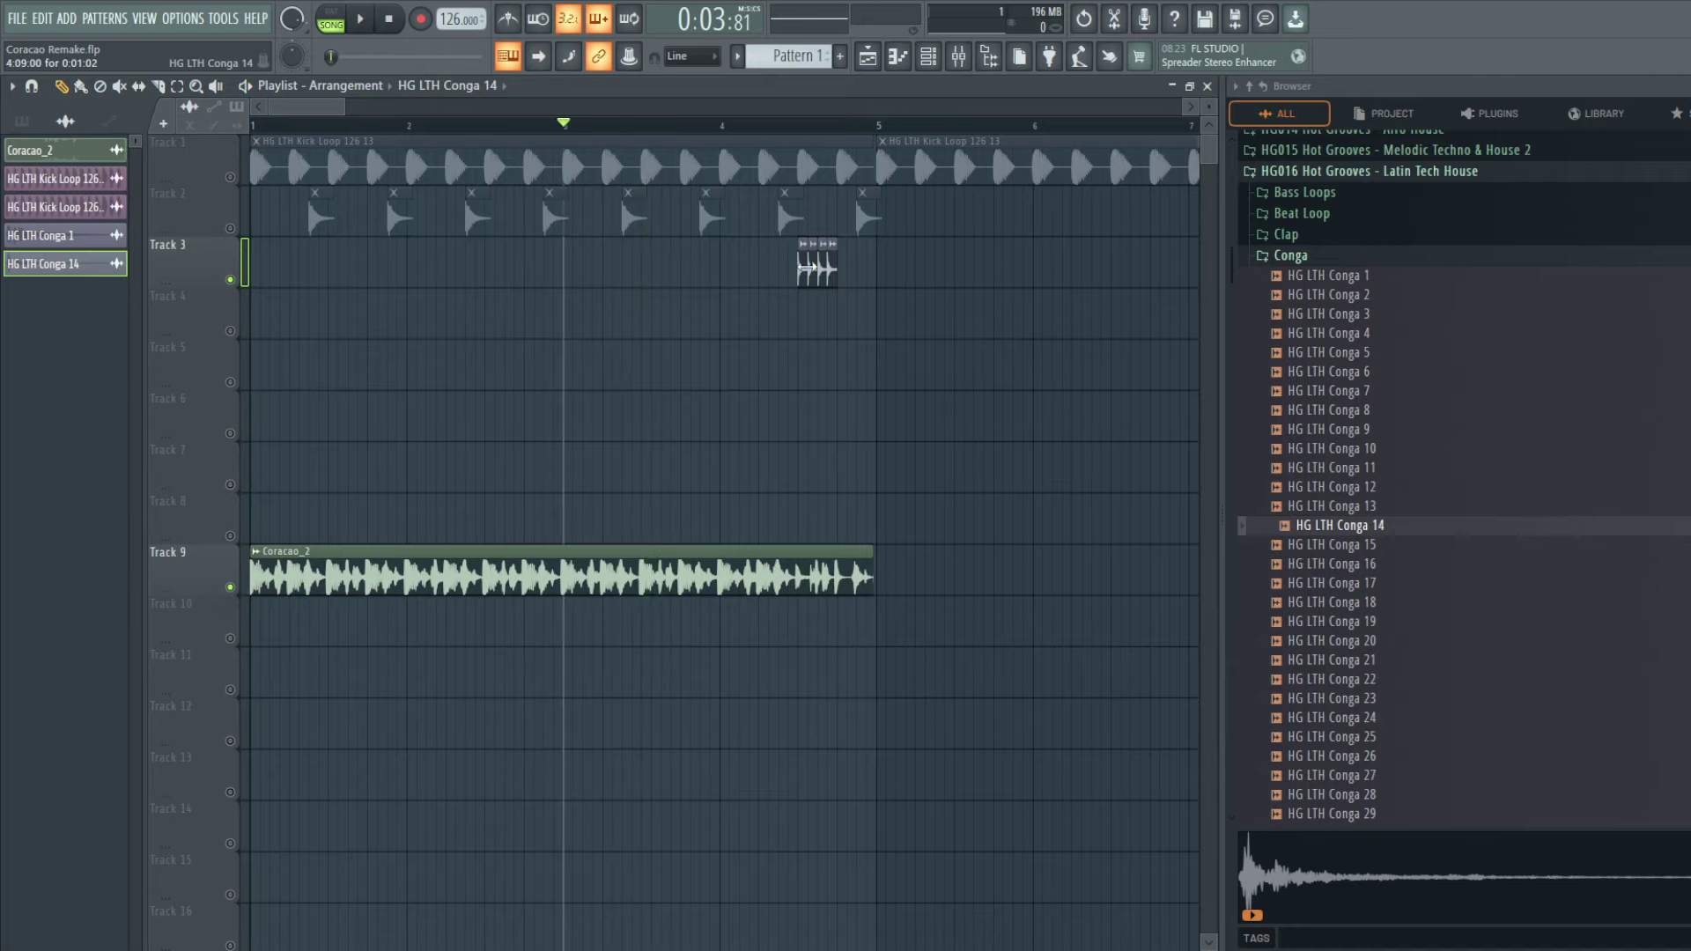
{"action": "right_click", "coordinate": [809, 268]}
{"action": "key", "text": "space"}
{"action": "right_click", "coordinate": [832, 271]}
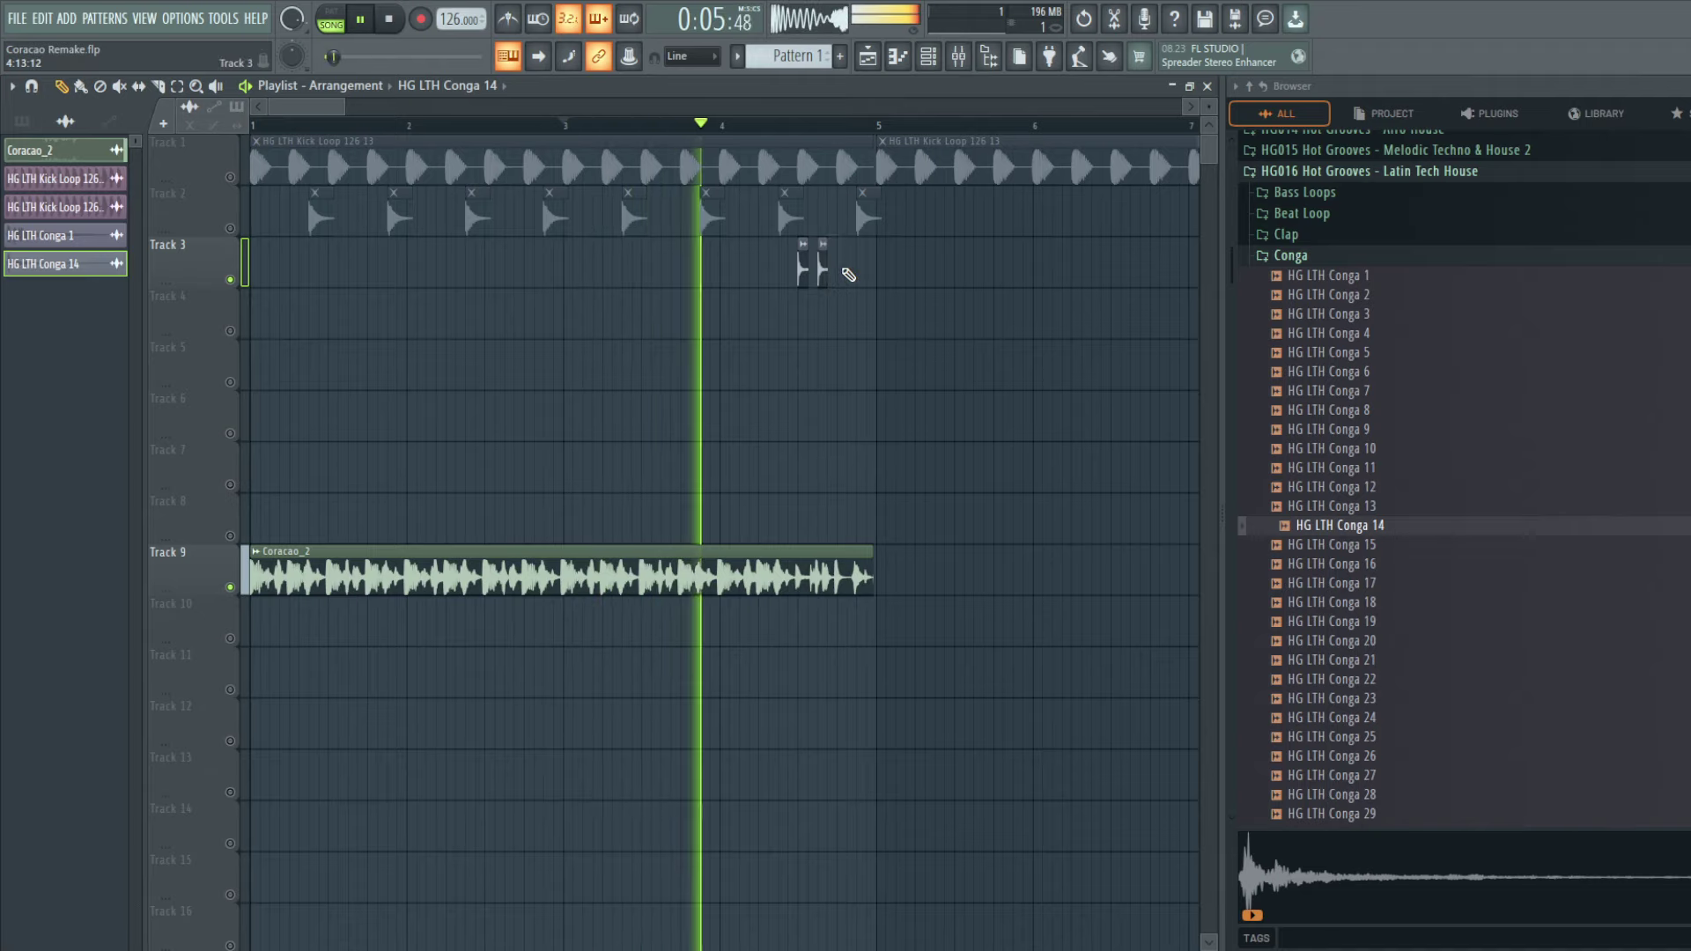
Step: Fill the Track 3 conga roll to five consecutive HG LTH Conga 14 hits from 4:09 to 4:13, checking with playback
{"action": "mouse_move", "coordinate": [342, 106]}
{"action": "left_mouse_down"}
{"action": "mouse_move", "coordinate": [271, 105]}
{"action": "mouse_move", "coordinate": [319, 98]}
{"action": "left_mouse_up"}
{"action": "key", "text": "space"}
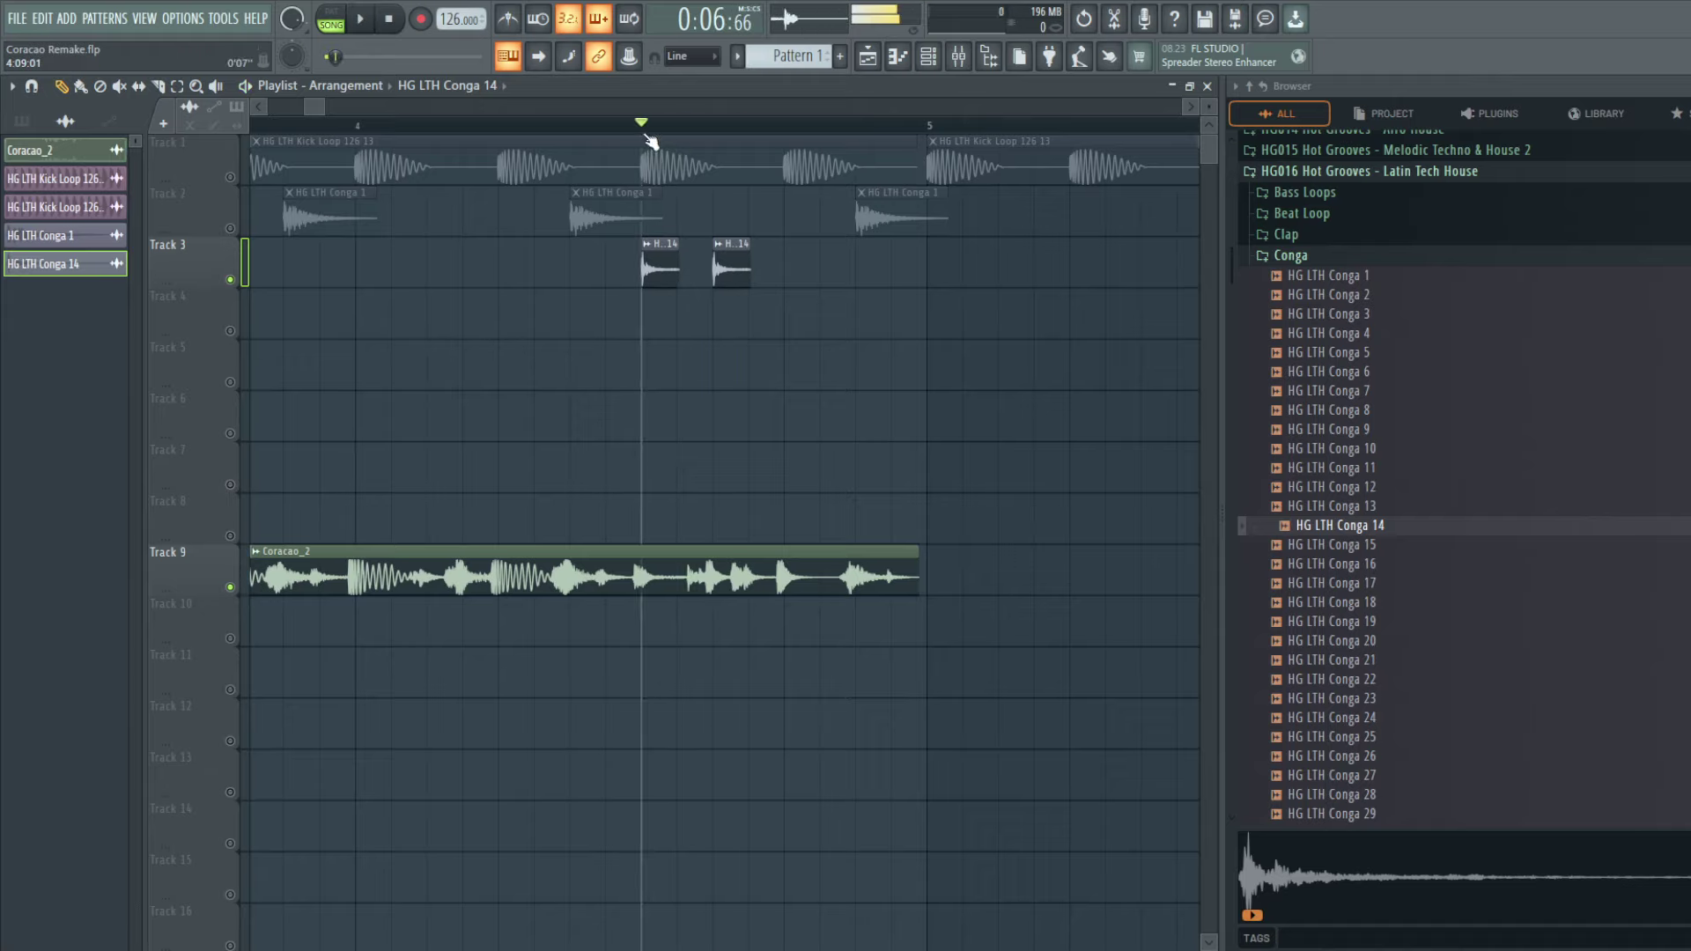
{"action": "key", "text": "space"}
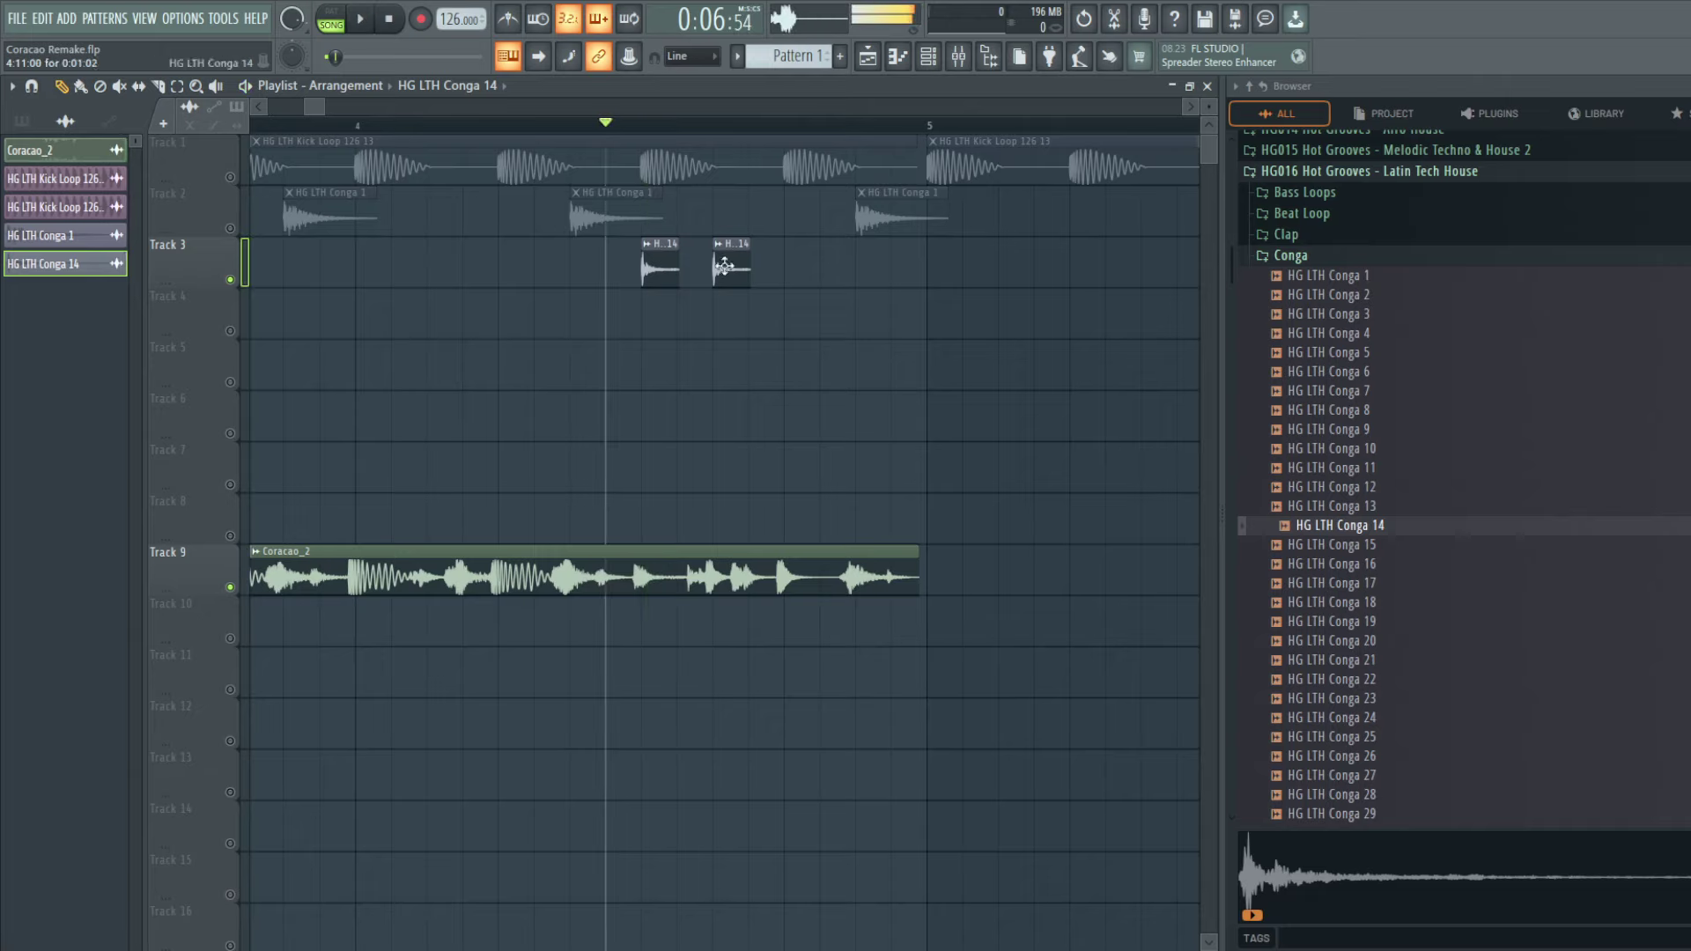
{"action": "left_click_drag", "start_coordinate": [760, 266], "coordinate": [723, 253]}
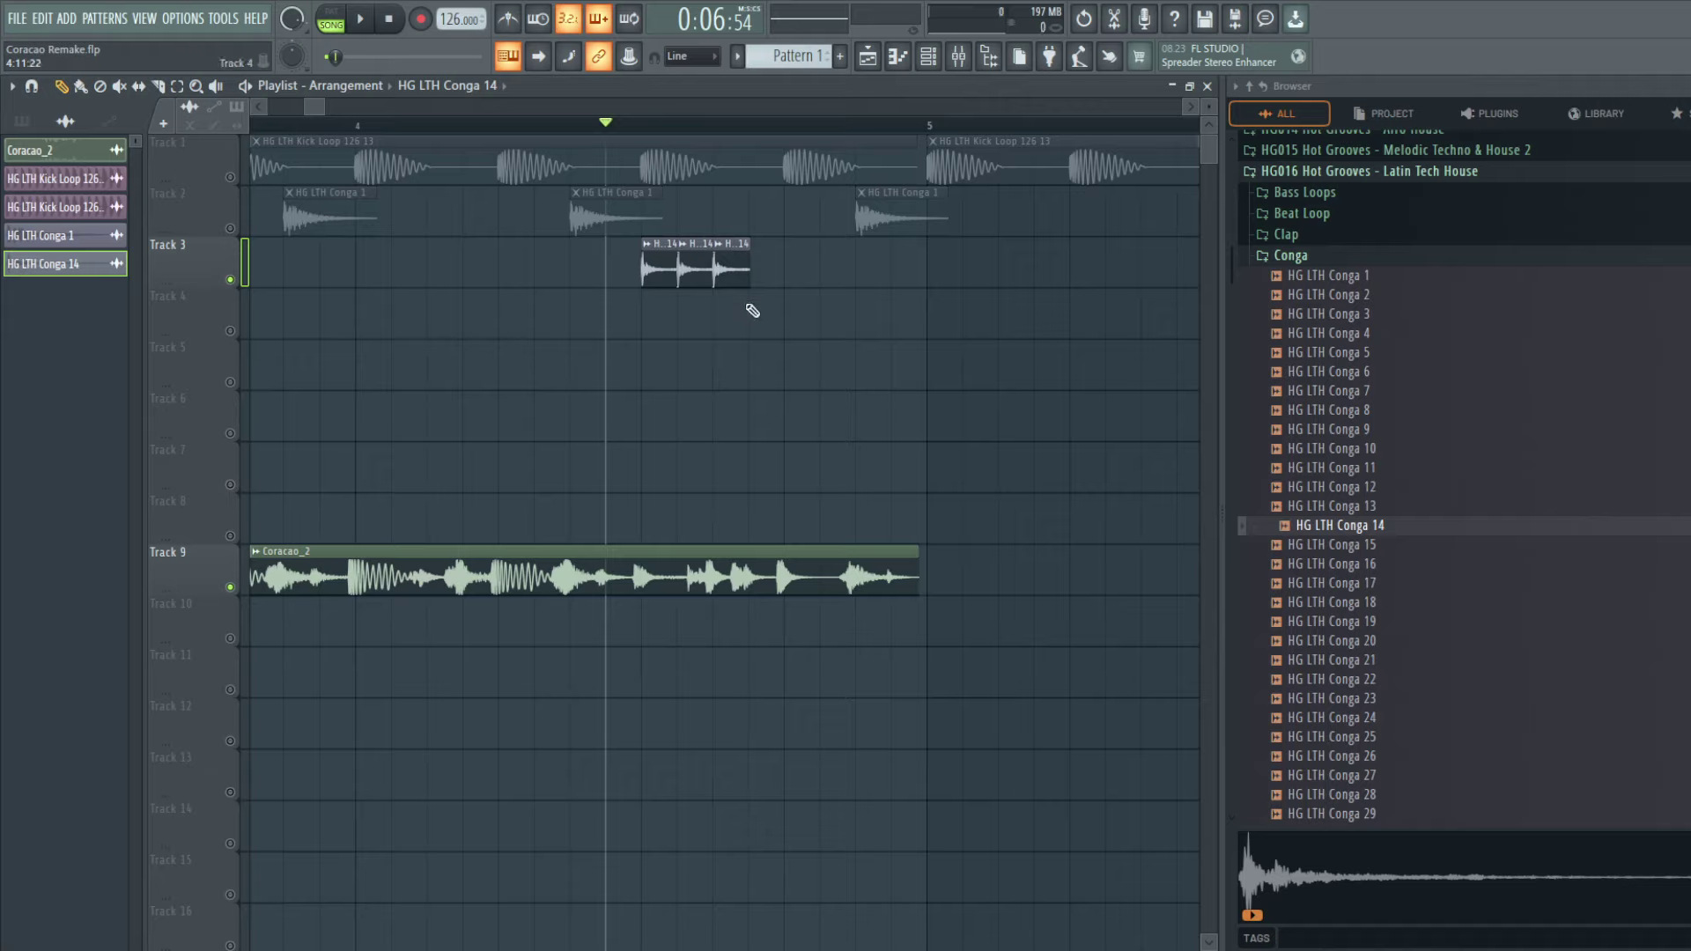
{"action": "left_click", "coordinate": [754, 256]}
{"action": "key", "text": "space"}
{"action": "key", "text": "space"}
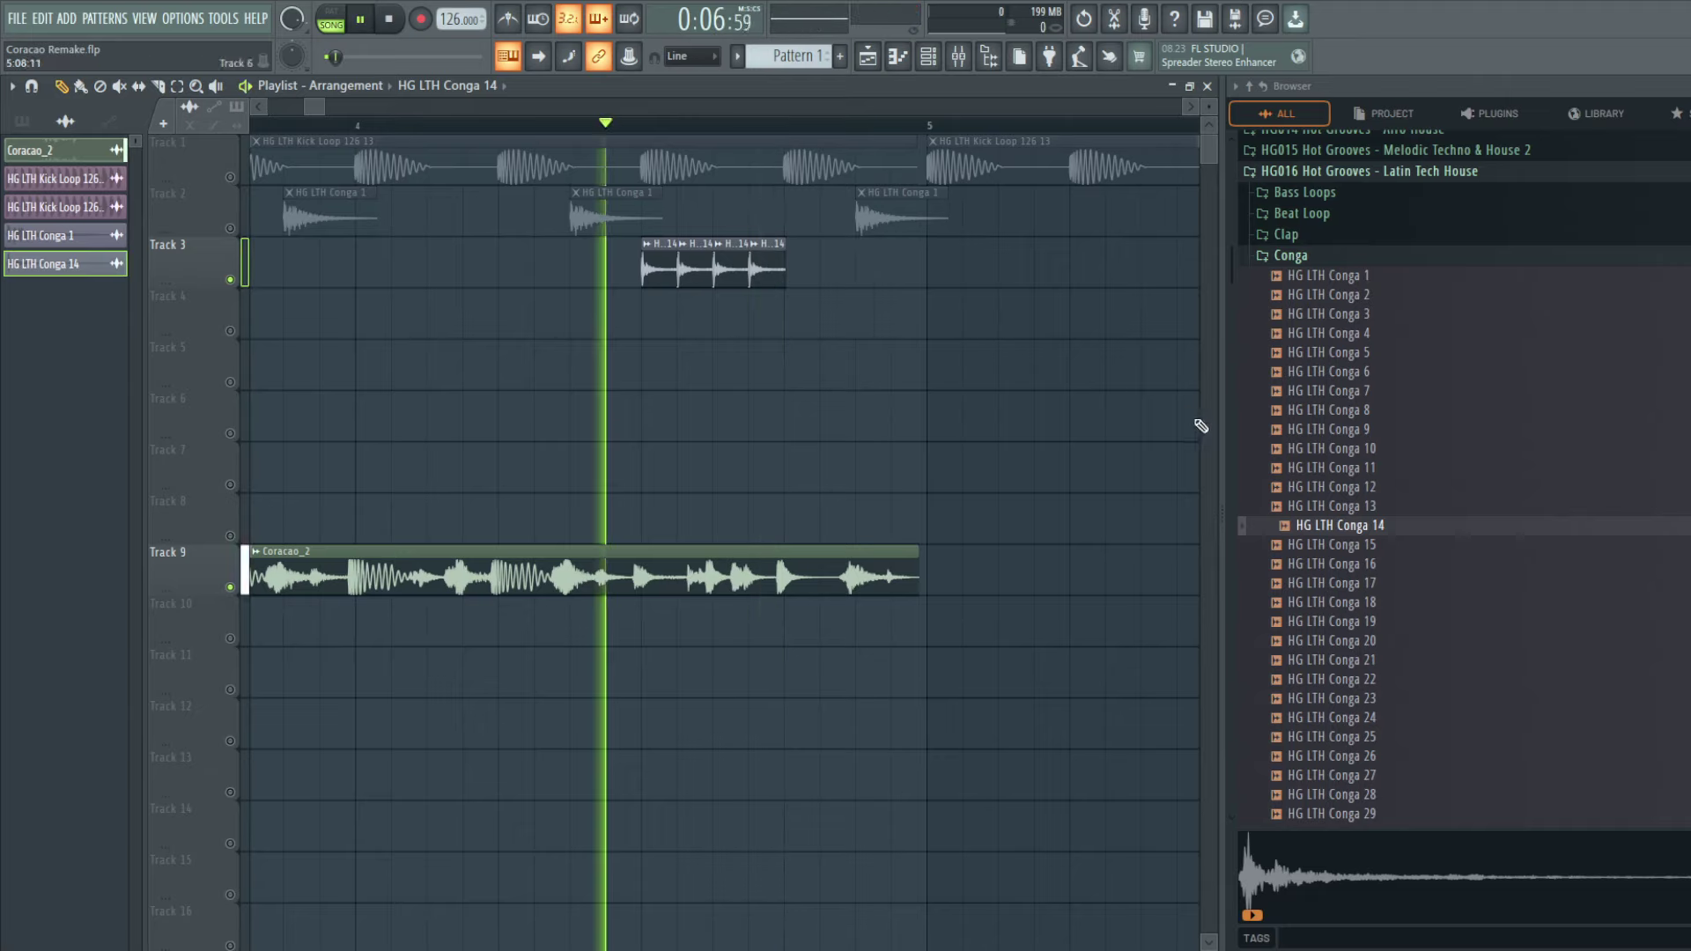
{"action": "key", "text": "space"}
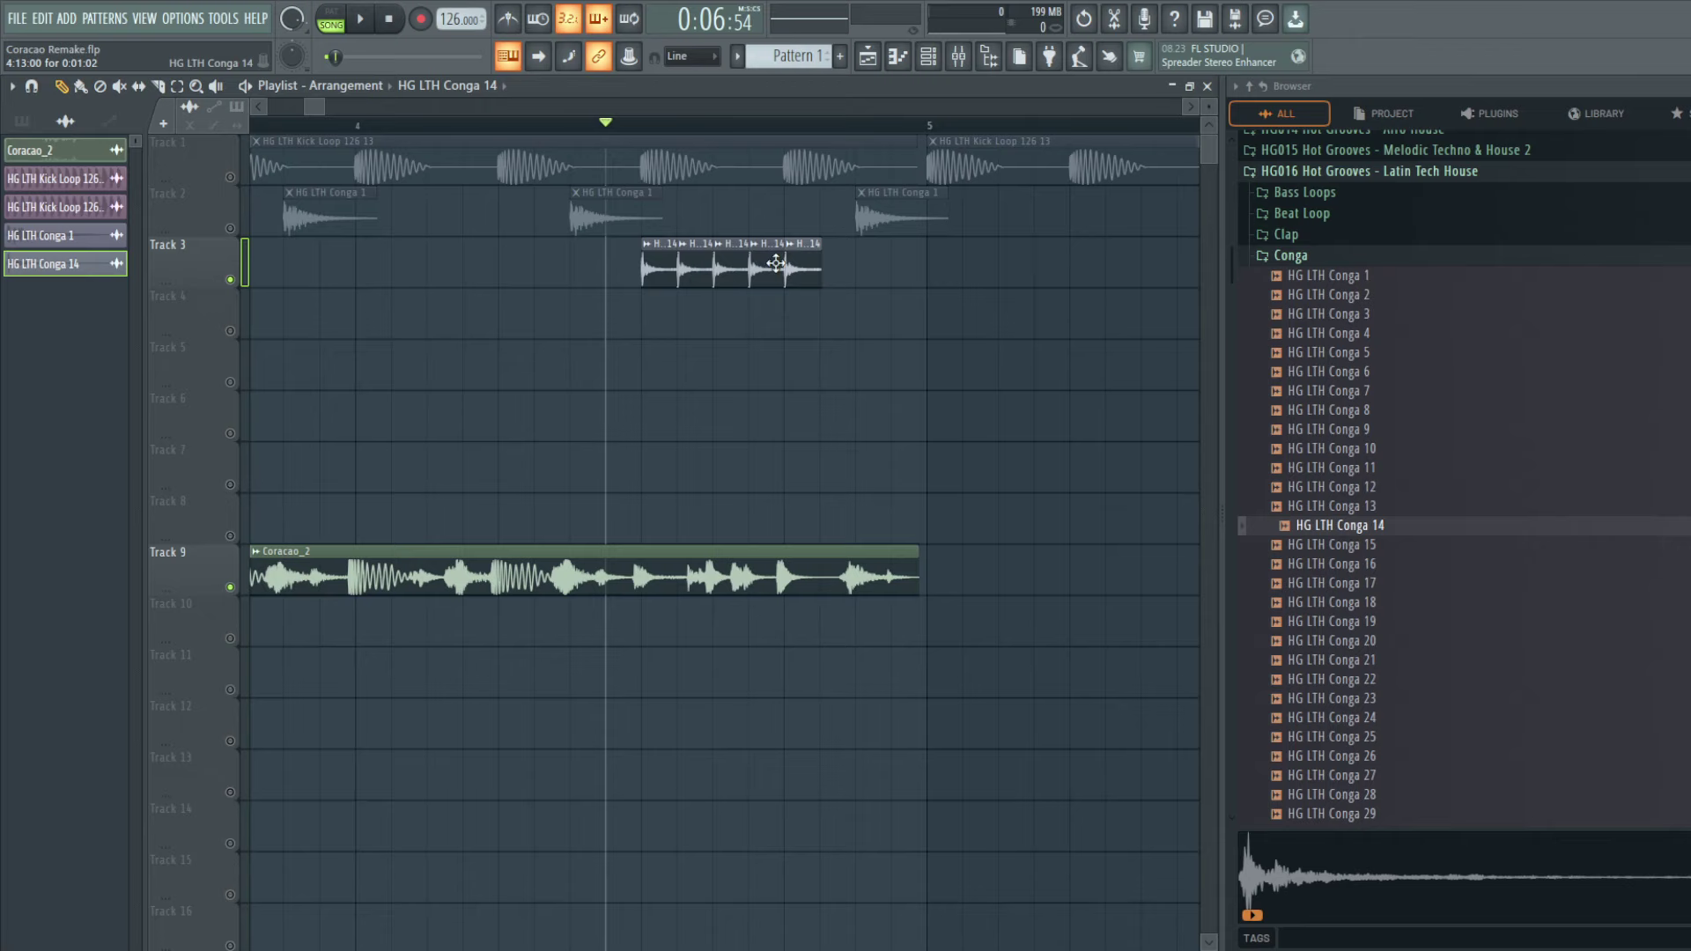
Step: Preview further samples in the Conga folder, from HG LTH Conga 17 to HG LTH Conga 39
{"action": "left_click", "coordinate": [1369, 588]}
{"action": "scroll", "coordinate": [1368, 589], "scroll_direction": "down", "scroll_amount": 2}
{"action": "left_click", "coordinate": [1368, 547]}
{"action": "left_click", "coordinate": [1377, 624]}
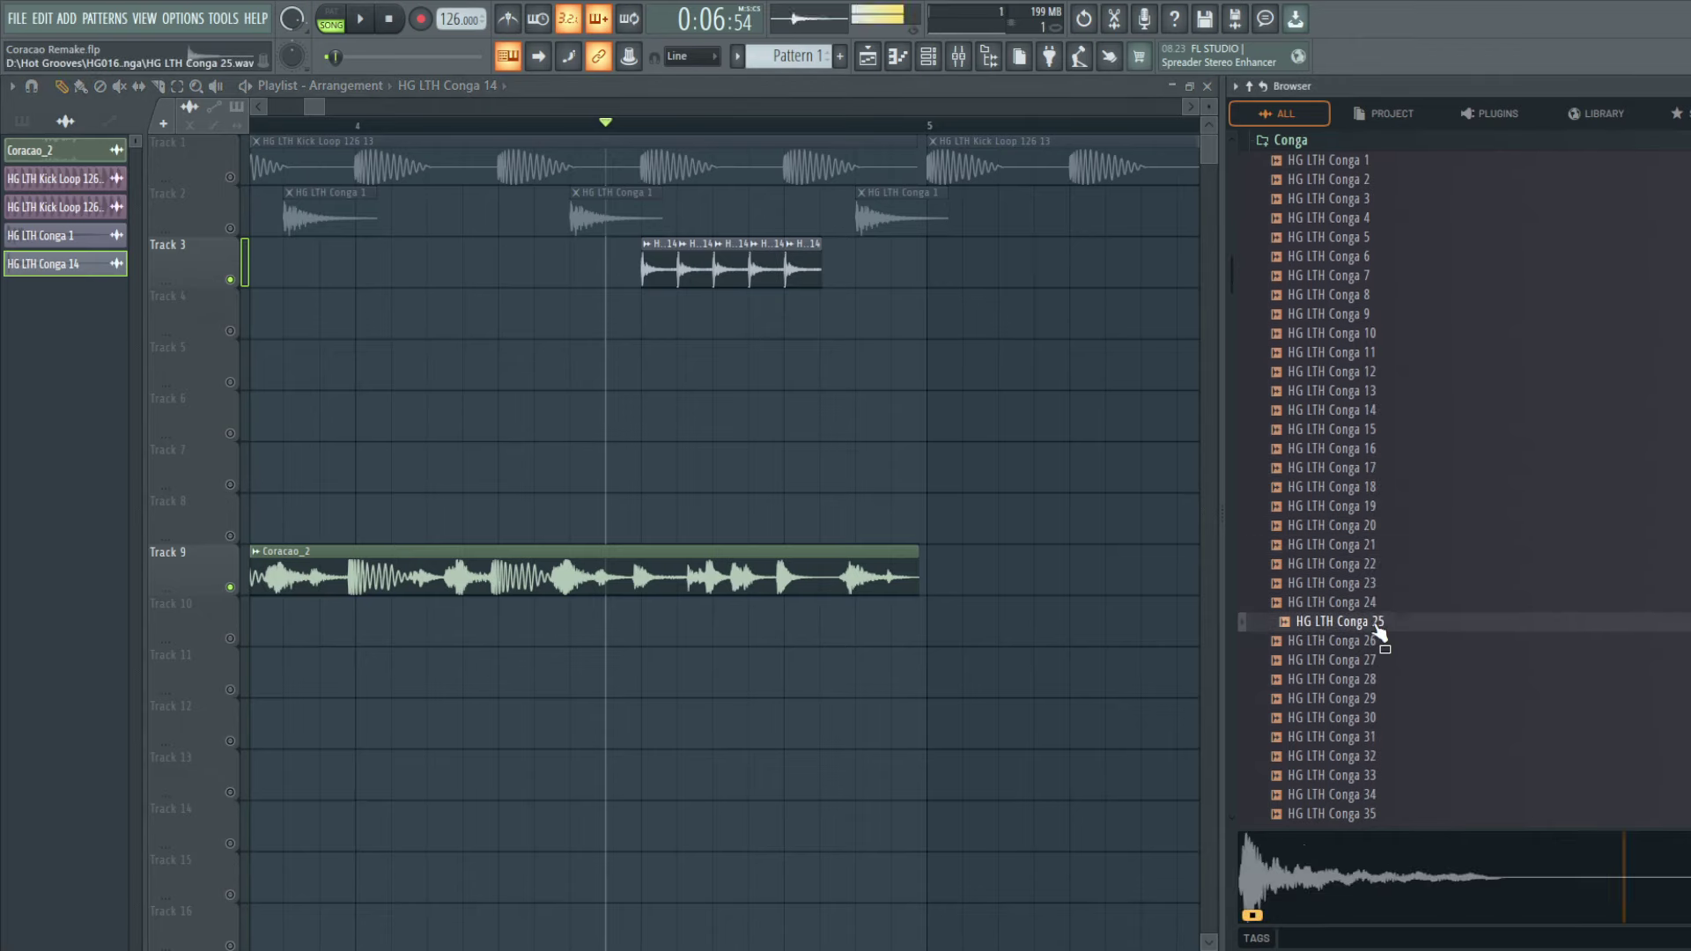
{"action": "left_click", "coordinate": [1368, 680]}
{"action": "scroll", "coordinate": [1368, 680], "scroll_direction": "down", "scroll_amount": 1}
{"action": "scroll", "coordinate": [1363, 673], "scroll_direction": "down", "scroll_amount": 5}
{"action": "left_click", "coordinate": [1366, 548]}
{"action": "scroll", "coordinate": [1368, 555], "scroll_direction": "down", "scroll_amount": 2}
Step: Place HG LTH Conga 39 on Track 4 in line with the last Track 2 conga hit, and unmute Track 4
{"action": "key", "text": "space"}
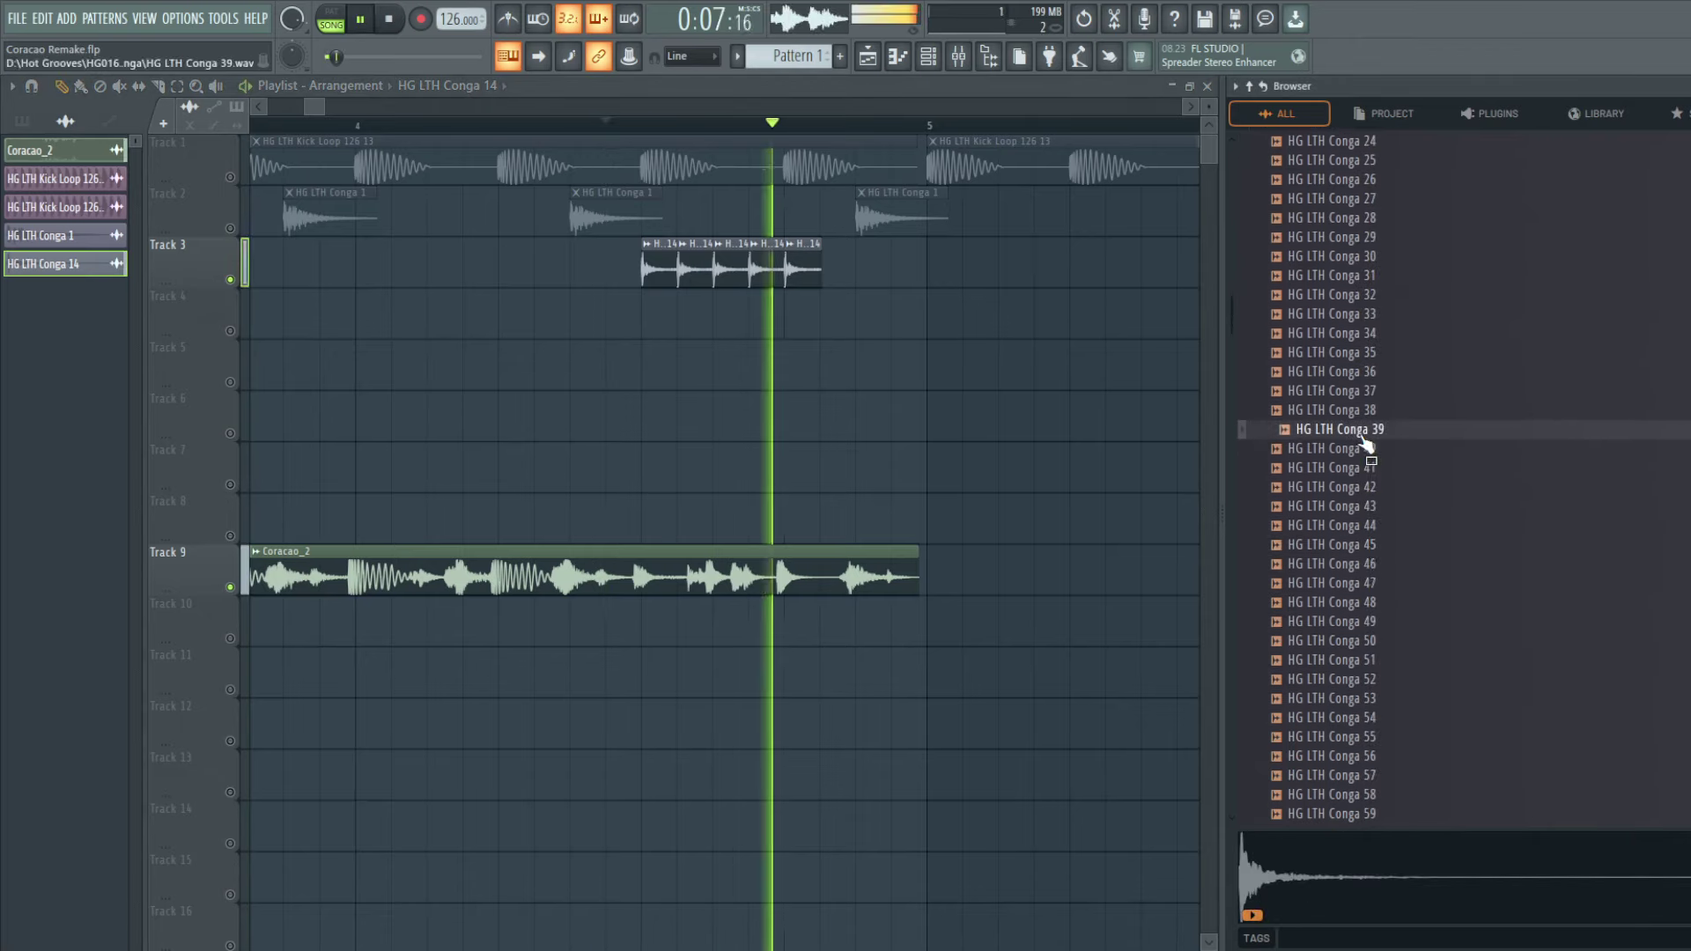
{"action": "key", "text": "space"}
{"action": "left_click", "coordinate": [1388, 487]}
{"action": "mouse_move", "coordinate": [1379, 440]}
{"action": "left_mouse_down"}
{"action": "mouse_move", "coordinate": [917, 352]}
{"action": "mouse_move", "coordinate": [835, 317]}
{"action": "mouse_move", "coordinate": [913, 314]}
{"action": "left_mouse_up"}
{"action": "key", "text": "space"}
{"action": "key", "text": "space"}
{"action": "key", "text": "space"}
{"action": "left_click", "coordinate": [231, 332]}
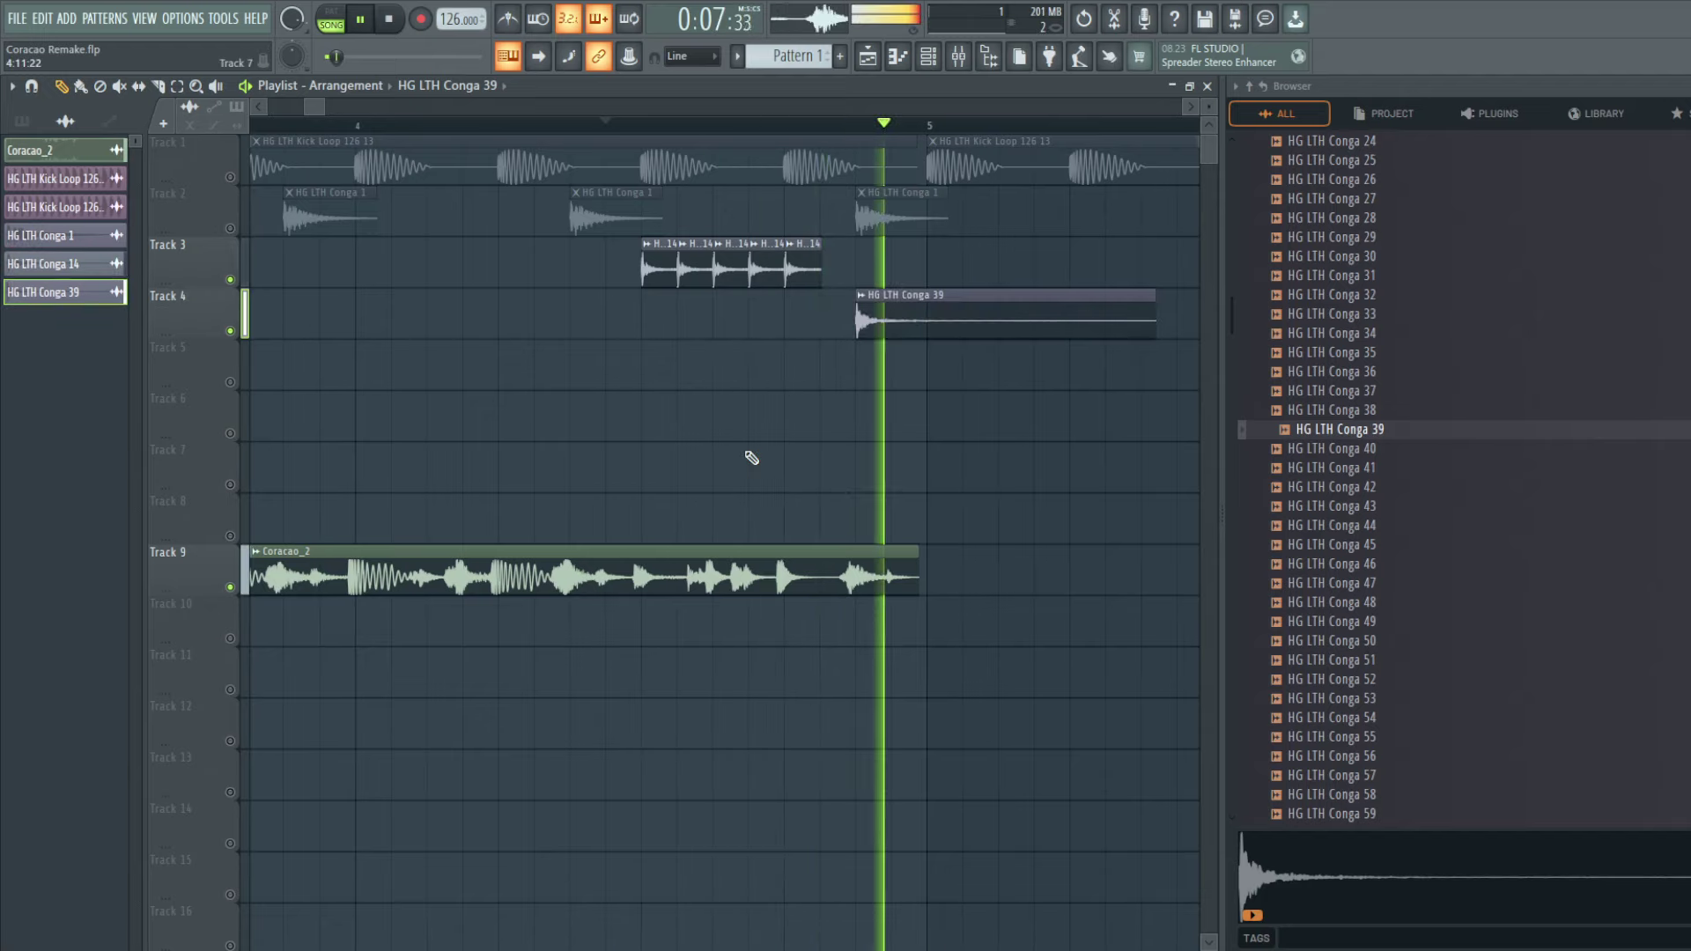
Step: Preview alternative conga samples between HG LTH Conga 43 and HG LTH Conga 59 for the Track 4 hit
{"action": "left_click", "coordinate": [1334, 506]}
{"action": "scroll", "coordinate": [1357, 527], "scroll_direction": "down", "scroll_amount": 3}
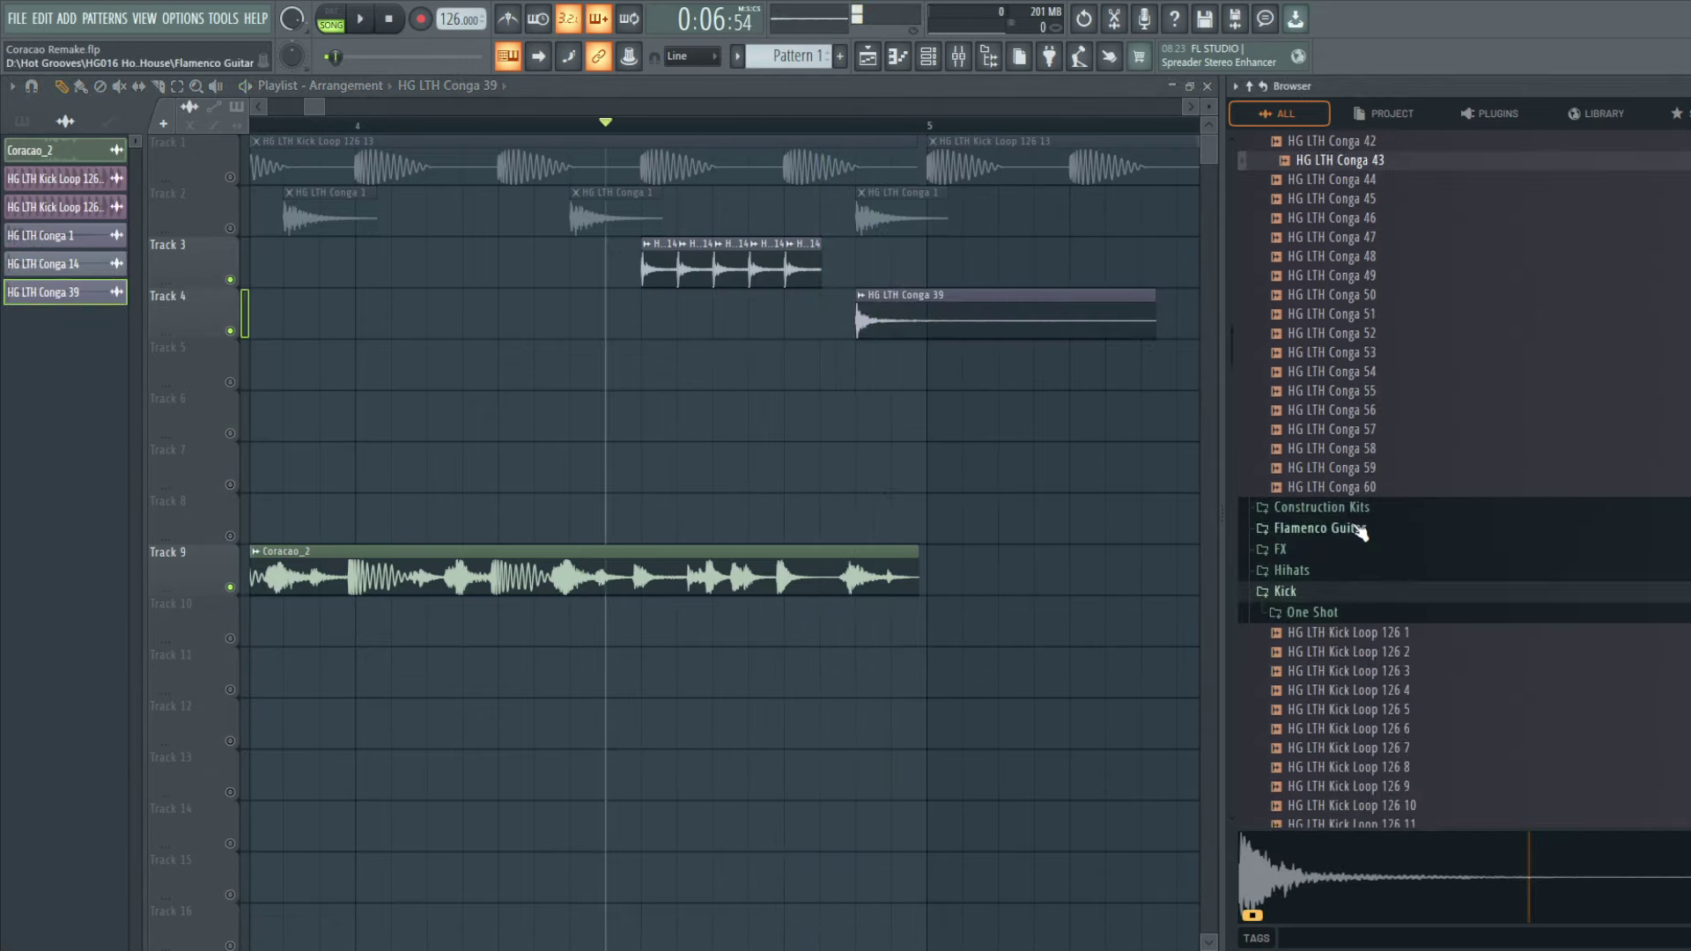
{"action": "left_click", "coordinate": [1306, 414]}
{"action": "scroll", "coordinate": [1321, 441], "scroll_direction": "up", "scroll_amount": 1}
{"action": "left_click", "coordinate": [1346, 451]}
{"action": "left_click", "coordinate": [1366, 505]}
{"action": "left_click", "coordinate": [1381, 566]}
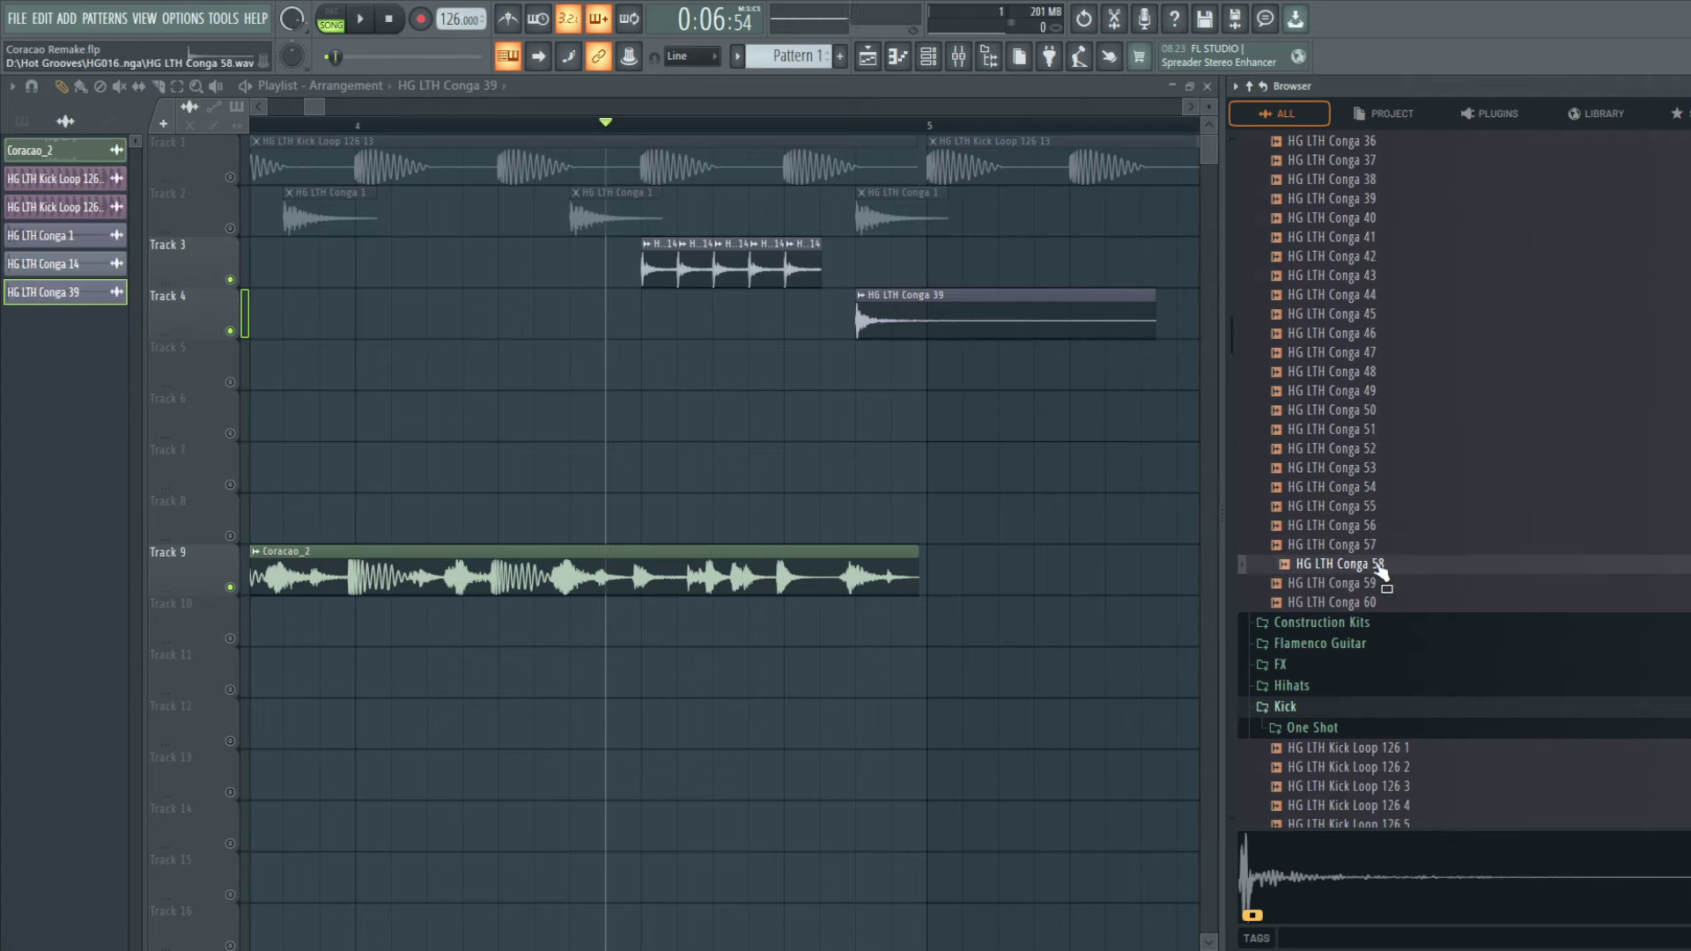
{"action": "left_click", "coordinate": [1384, 584]}
{"action": "left_click", "coordinate": [1388, 568]}
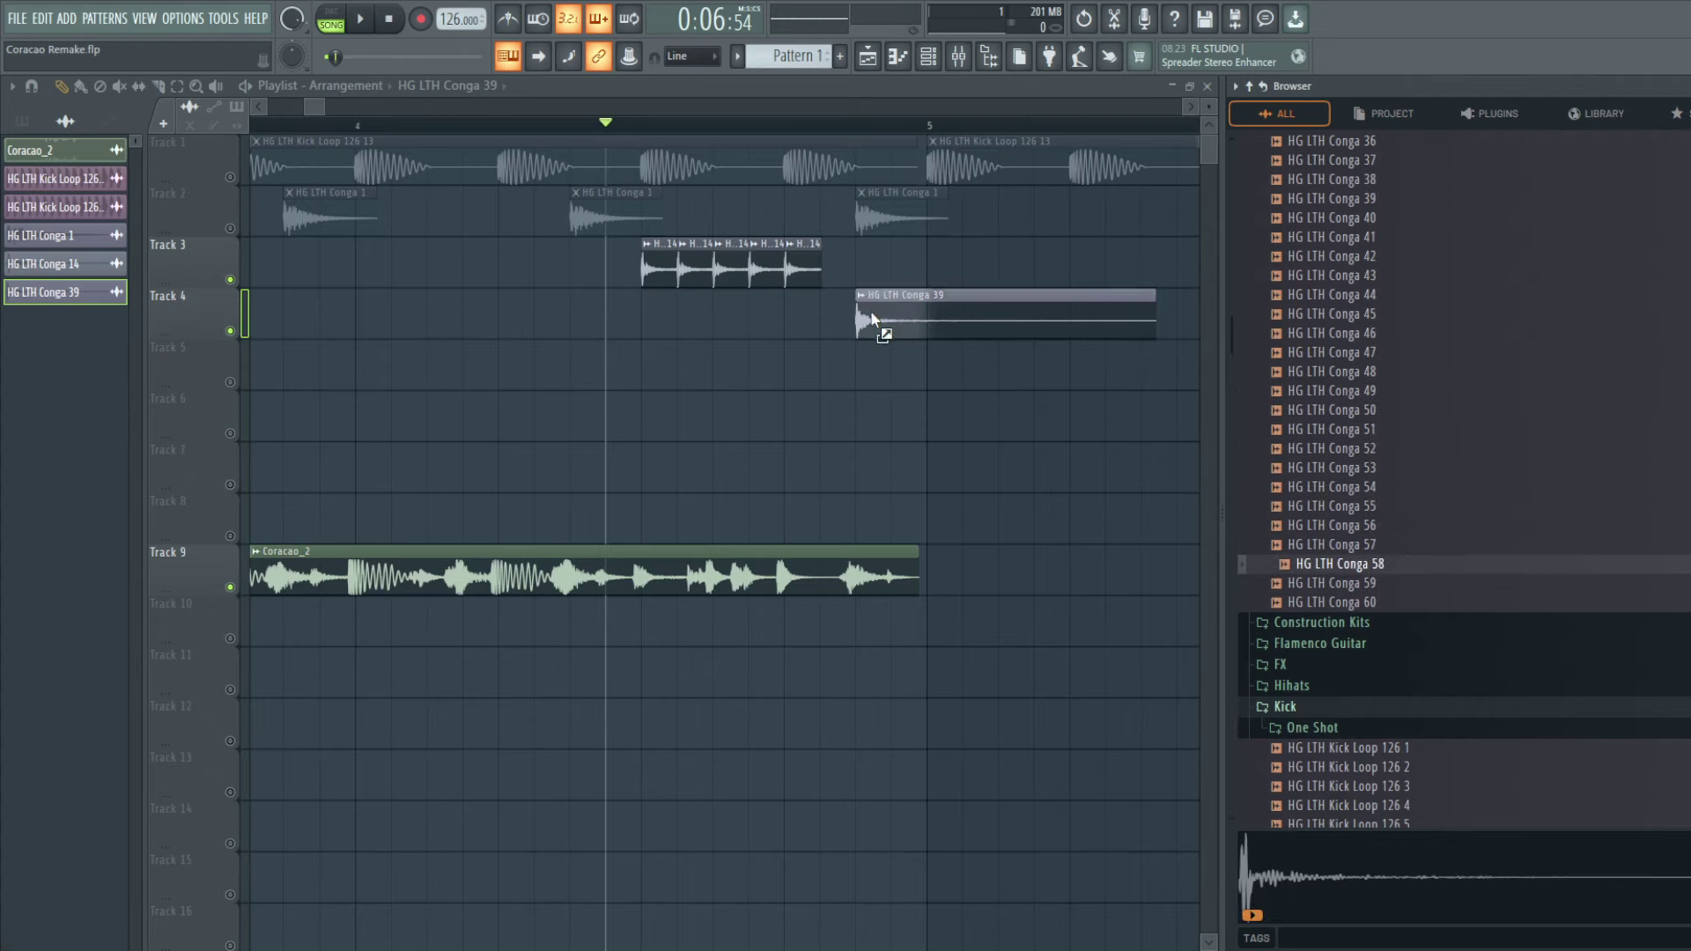
Step: Replace the HG LTH Conga 39 clip on Track 4 with HG LTH Conga 58 and play the arrangement from the start
{"action": "left_click_drag", "start_coordinate": [872, 319], "coordinate": [911, 317]}
{"action": "key", "text": "space"}
{"action": "key", "text": "space"}
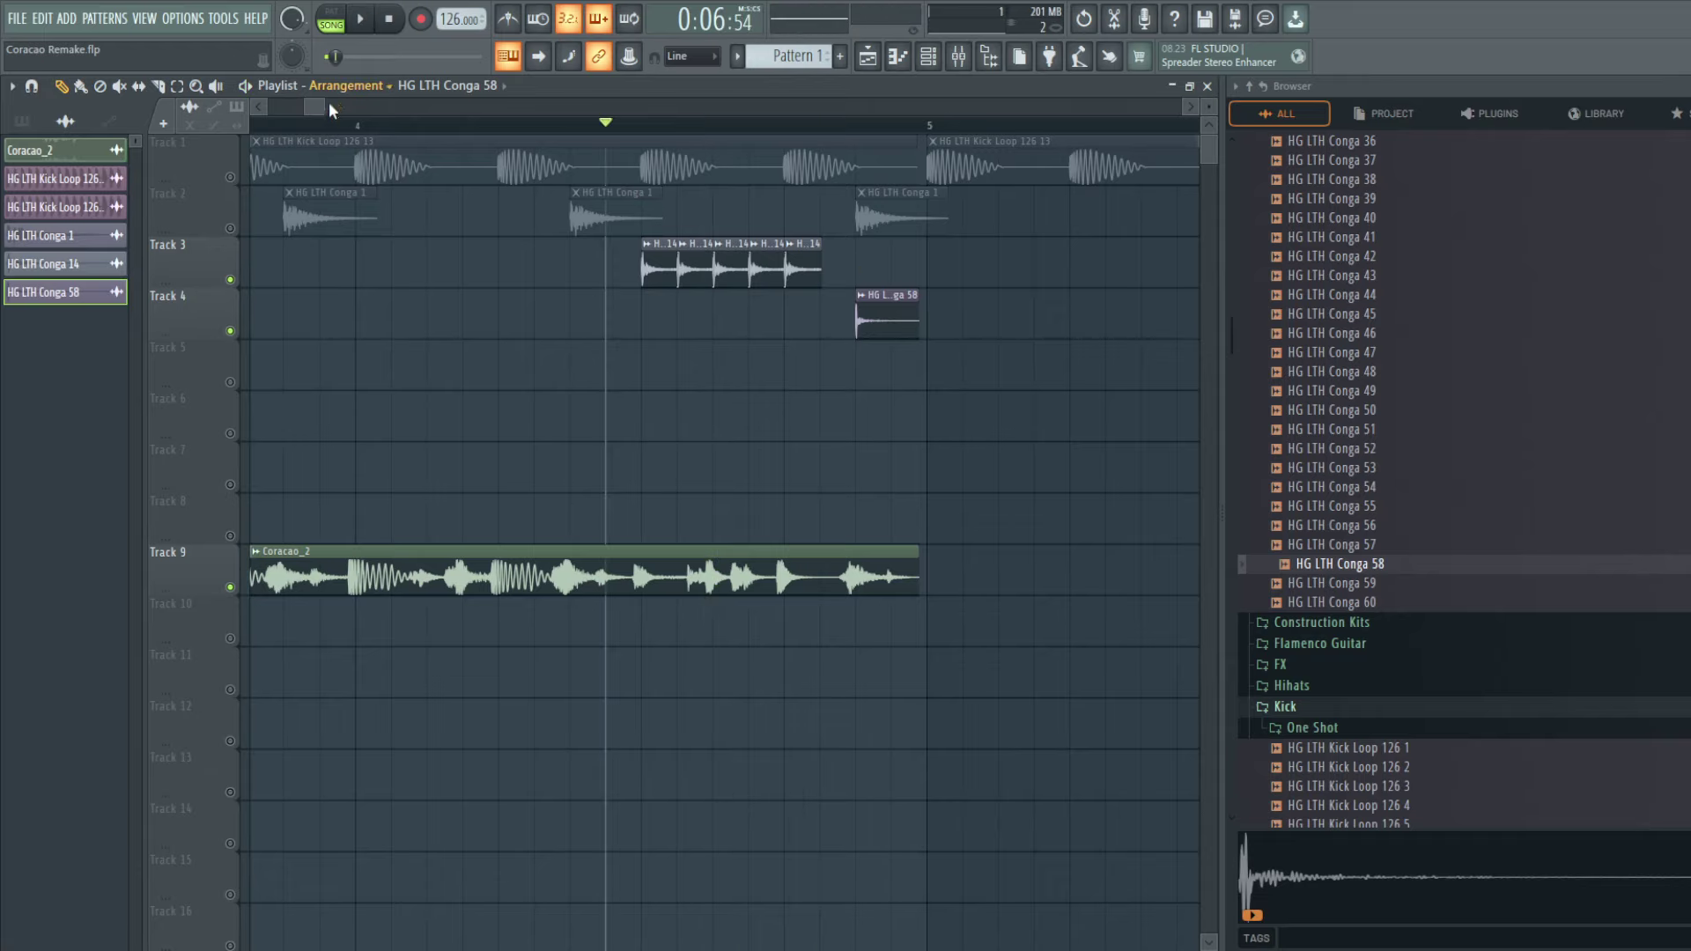
{"action": "left_click_drag", "start_coordinate": [324, 106], "coordinate": [440, 112]}
{"action": "left_click_drag", "start_coordinate": [370, 107], "coordinate": [248, 114]}
{"action": "left_click", "coordinate": [251, 125]}
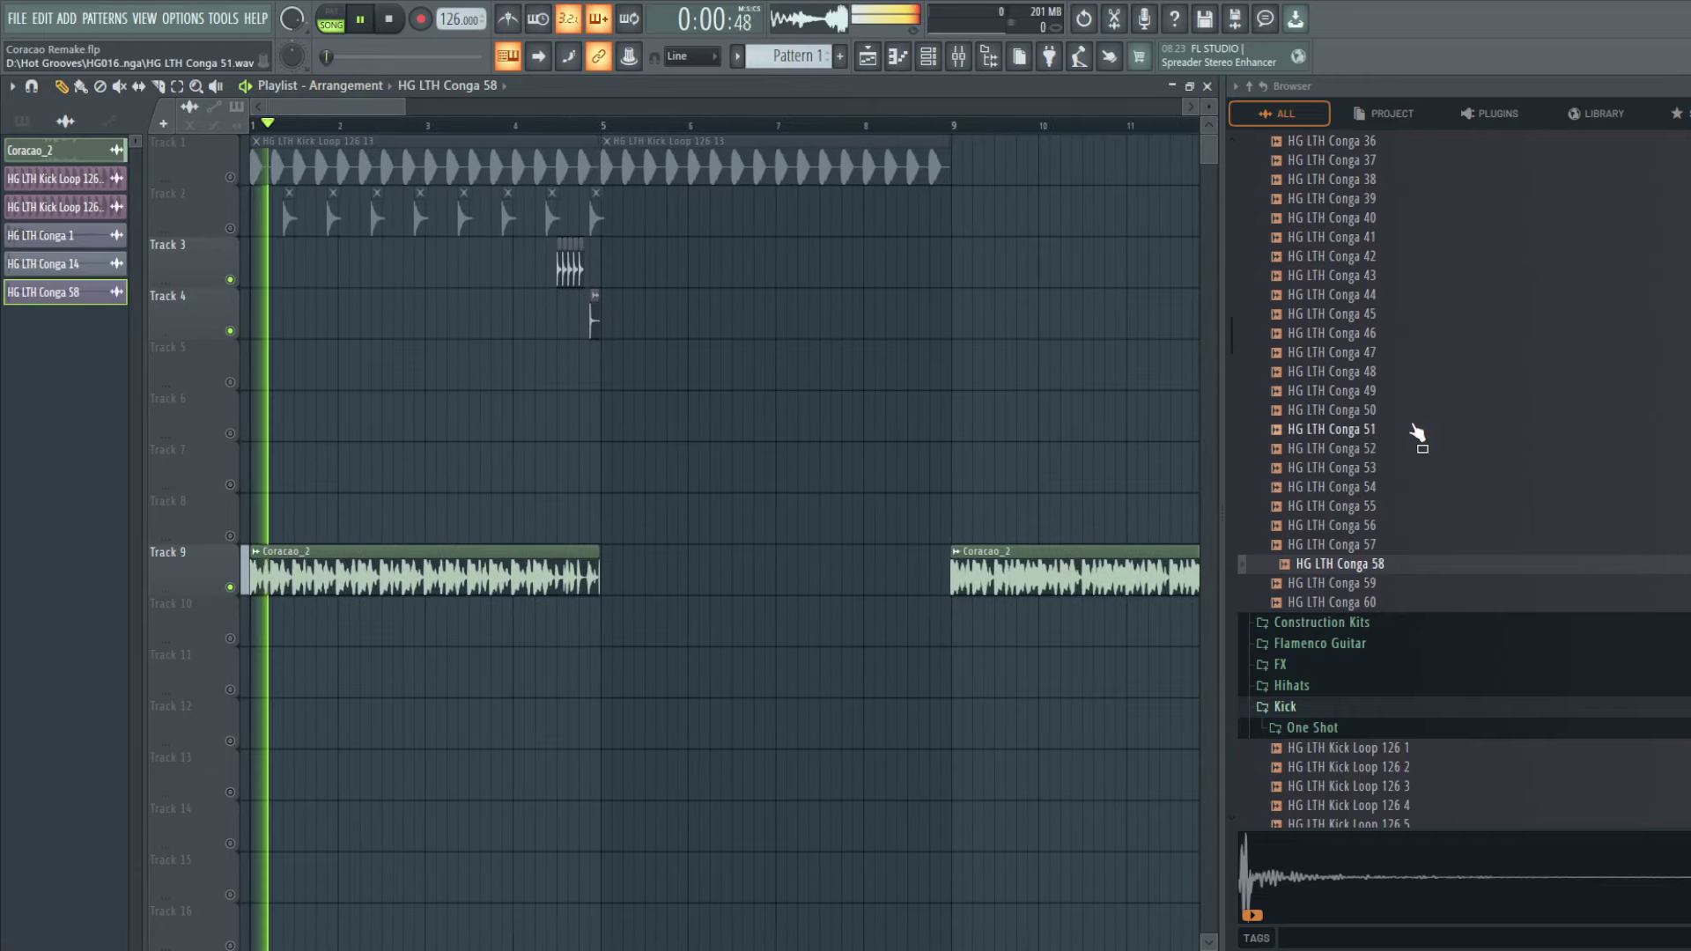
Step: Close the Conga folder and open the One Shot samples in the Latin Tech House Clap folder
{"action": "scroll", "coordinate": [1497, 582], "scroll_direction": "up", "scroll_amount": 15}
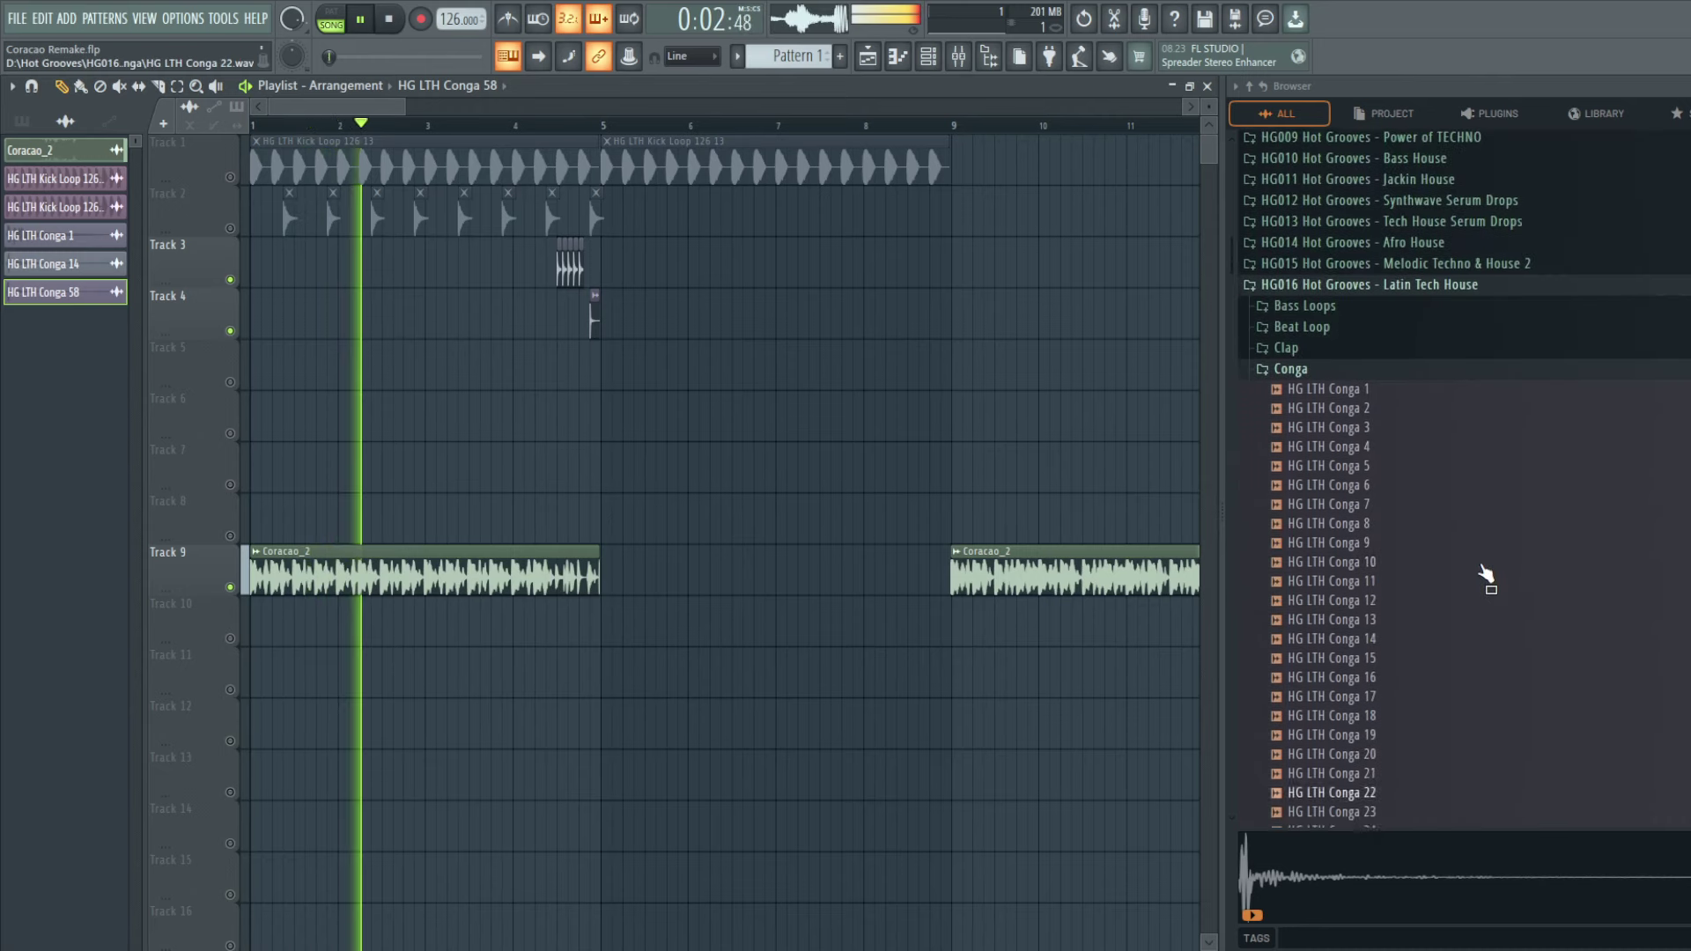
{"action": "left_click", "coordinate": [1339, 374]}
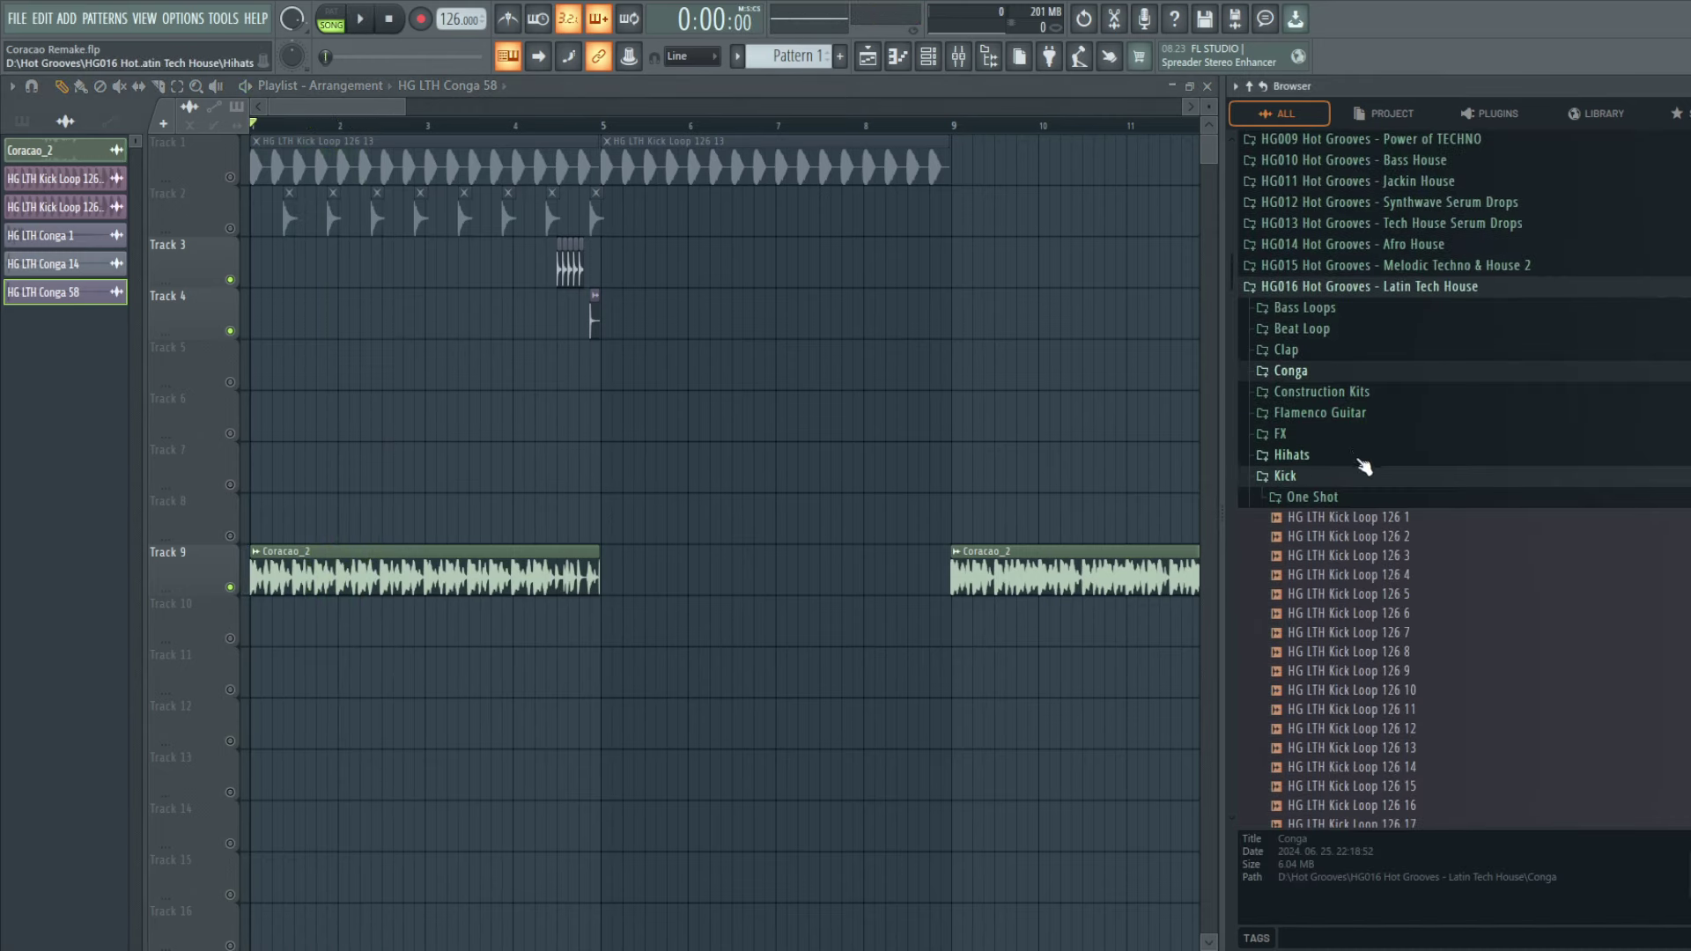
{"action": "left_click", "coordinate": [1345, 498]}
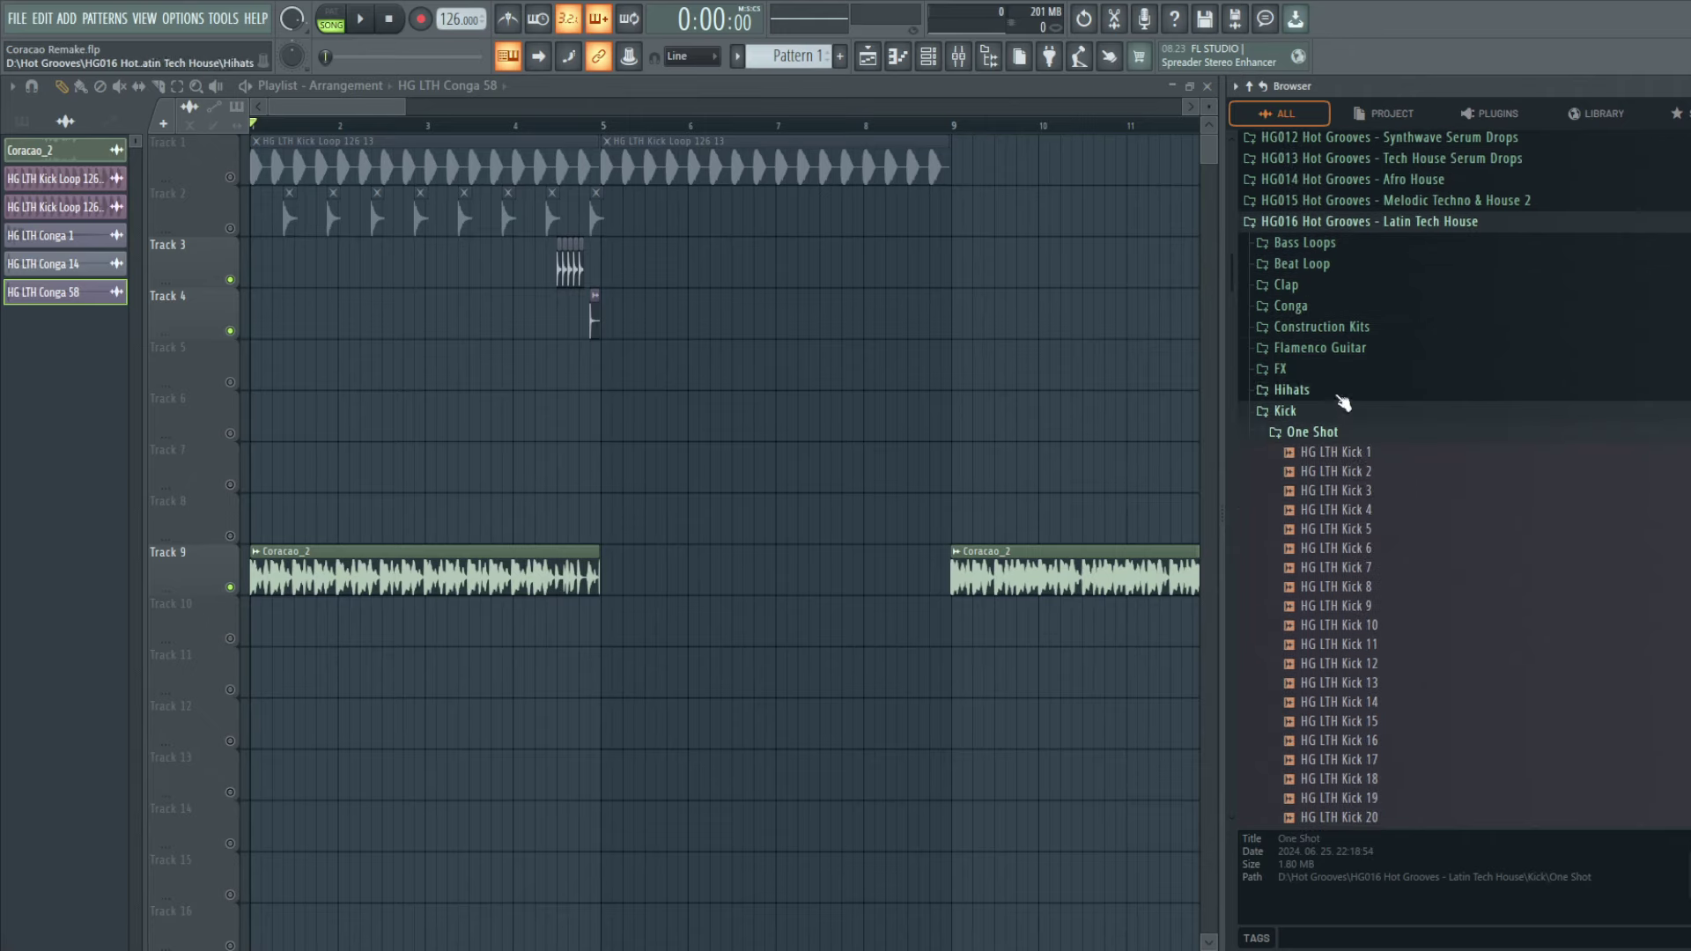
{"action": "left_click", "coordinate": [1300, 287]}
{"action": "left_click", "coordinate": [1337, 326]}
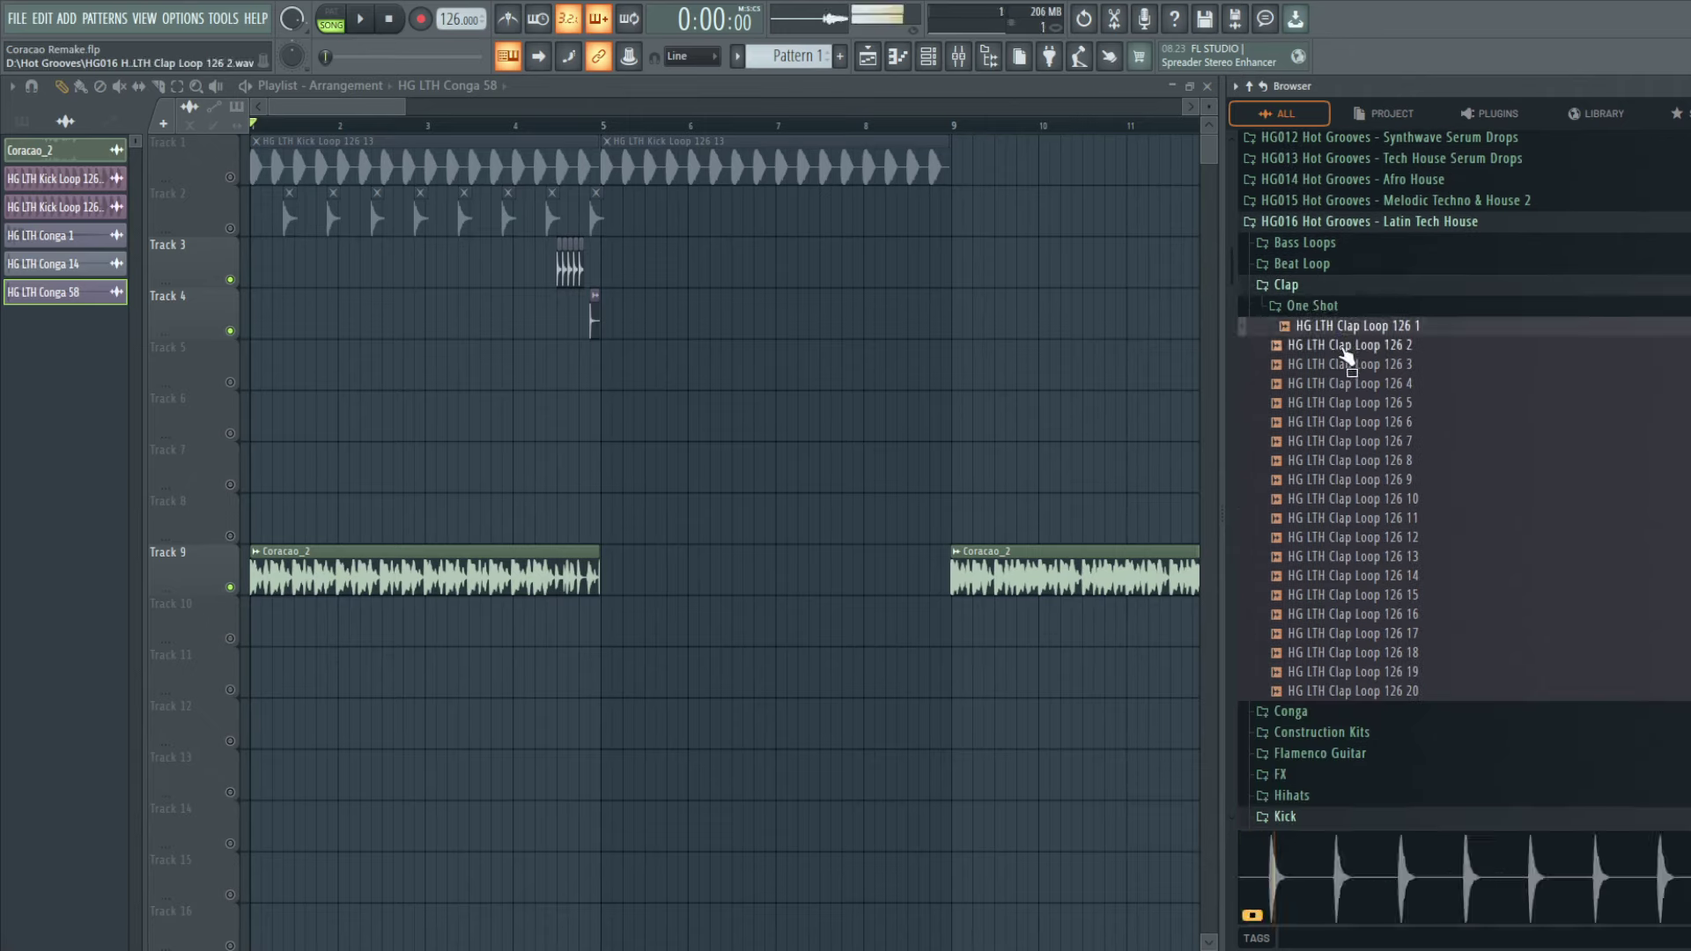
{"action": "left_click", "coordinate": [1321, 306]}
{"action": "left_click", "coordinate": [1345, 333]}
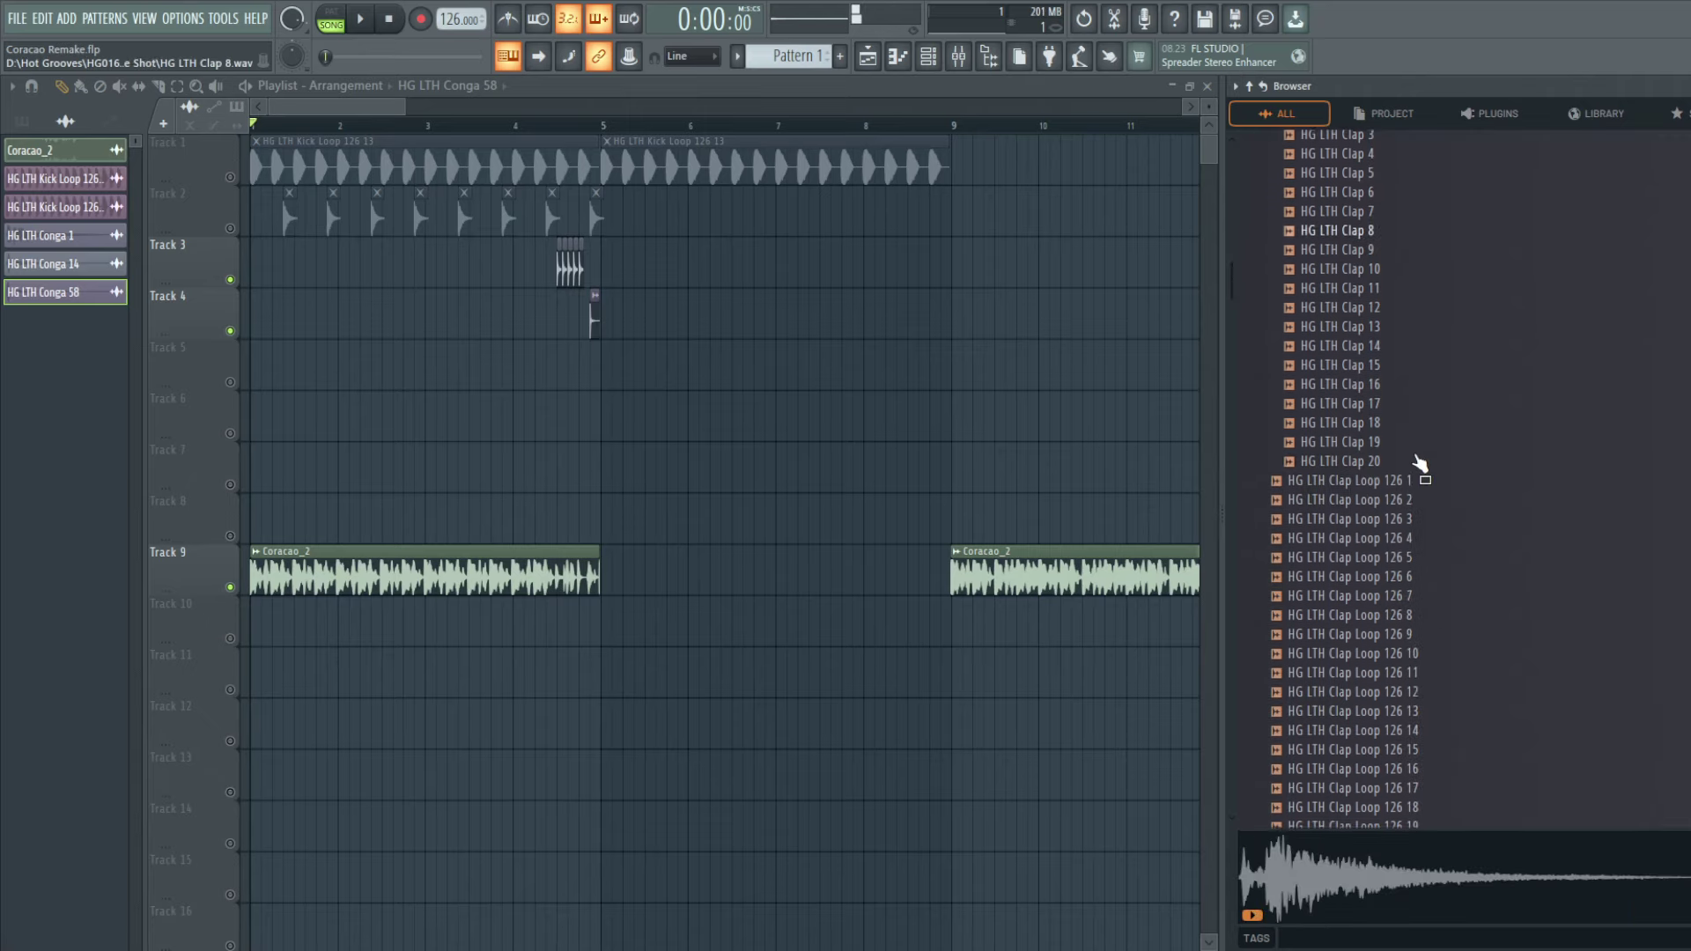
Step: Preview the one-shot clap samples in the Clap folder, continuing through HG LTH Clap 19
{"action": "key", "text": "Down"}
{"action": "key", "text": "Down"}
{"action": "key", "text": "Down"}
{"action": "key", "text": "Down"}
{"action": "key", "text": "Down"}
{"action": "key", "text": "Down"}
{"action": "key", "text": "Down"}
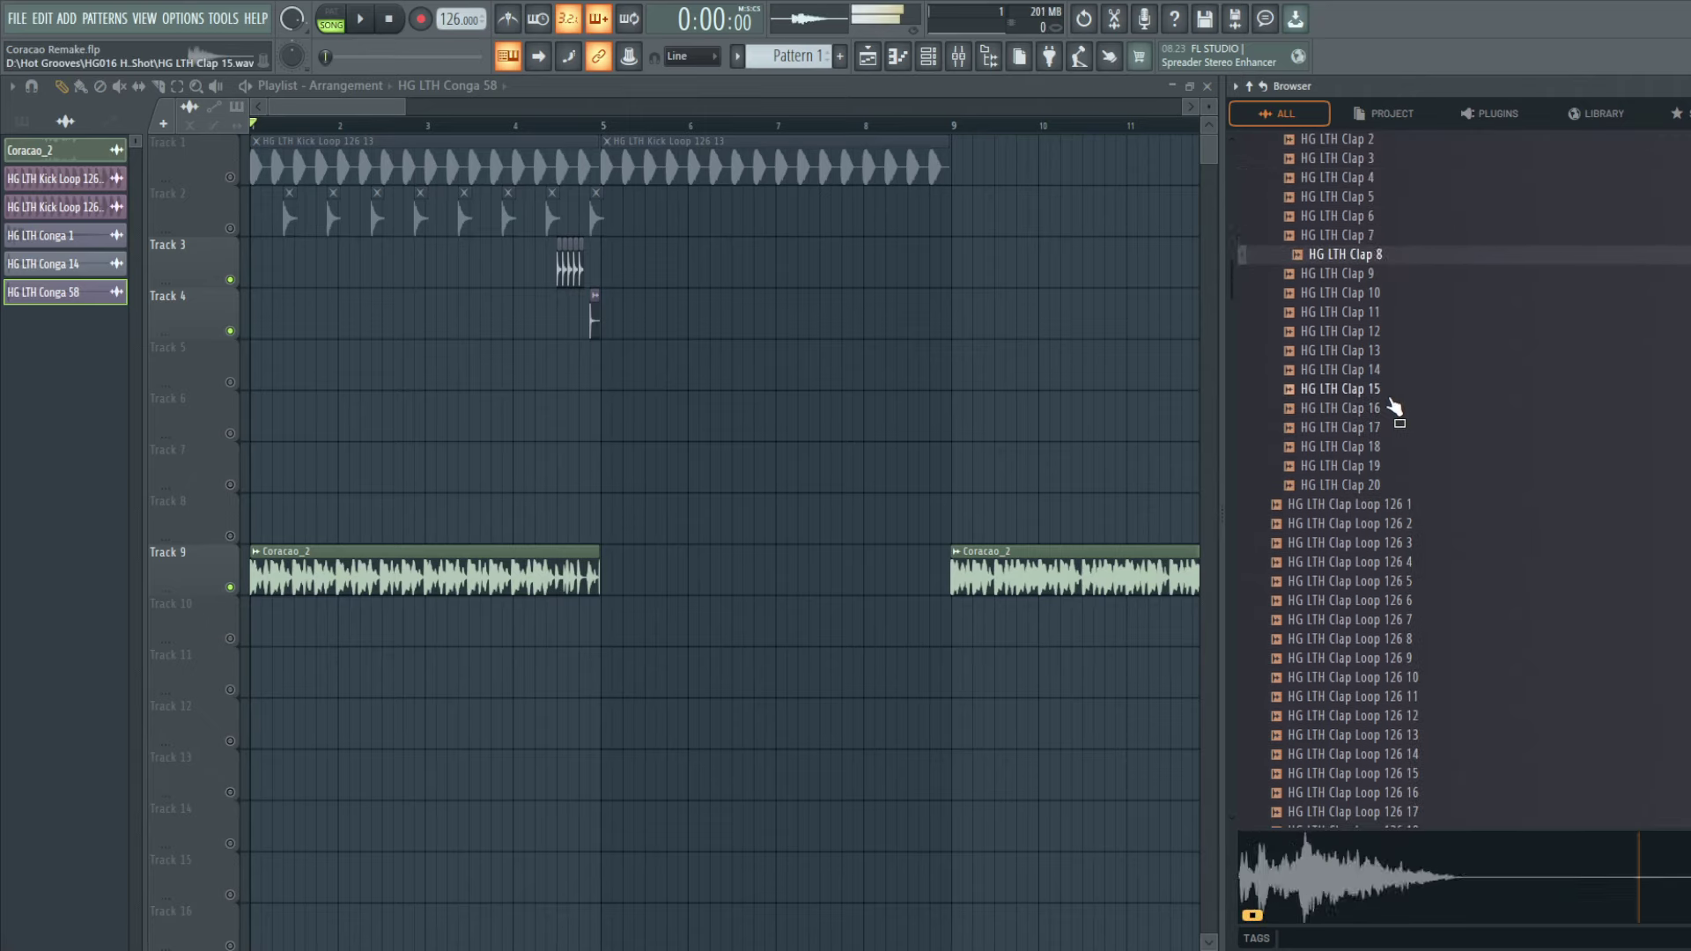
{"action": "key", "text": "Down"}
{"action": "key", "text": "Down"}
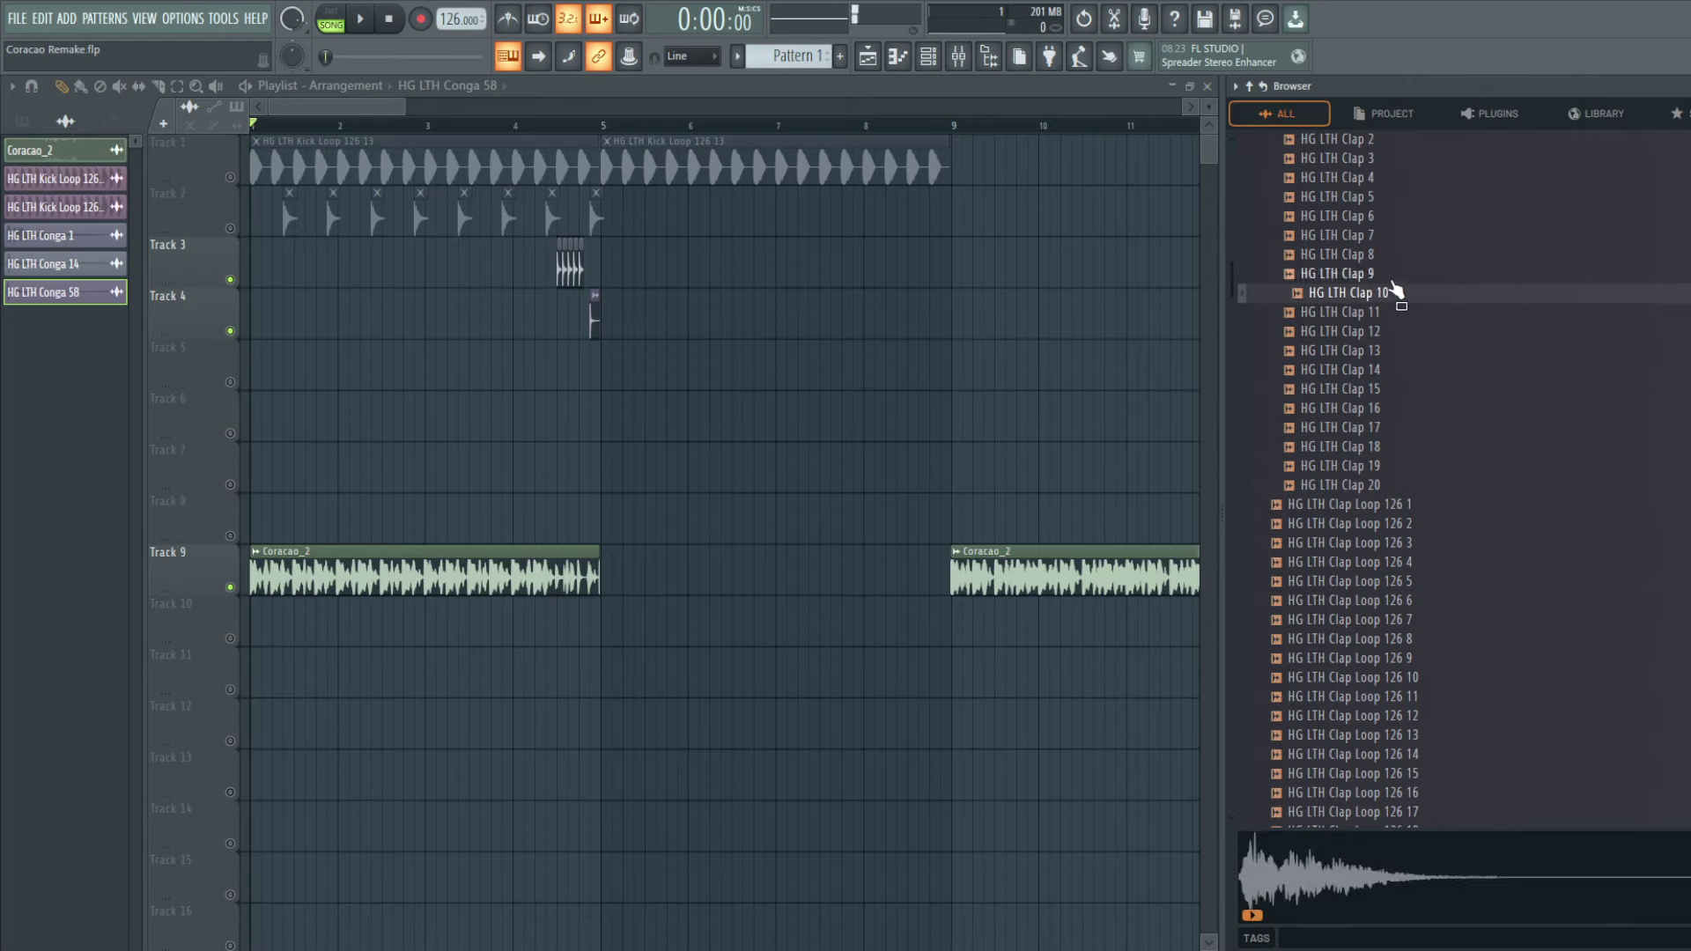
{"action": "key", "text": "Down"}
{"action": "key", "text": "Down"}
{"action": "left_click", "coordinate": [1396, 299]}
{"action": "left_click", "coordinate": [1387, 331]}
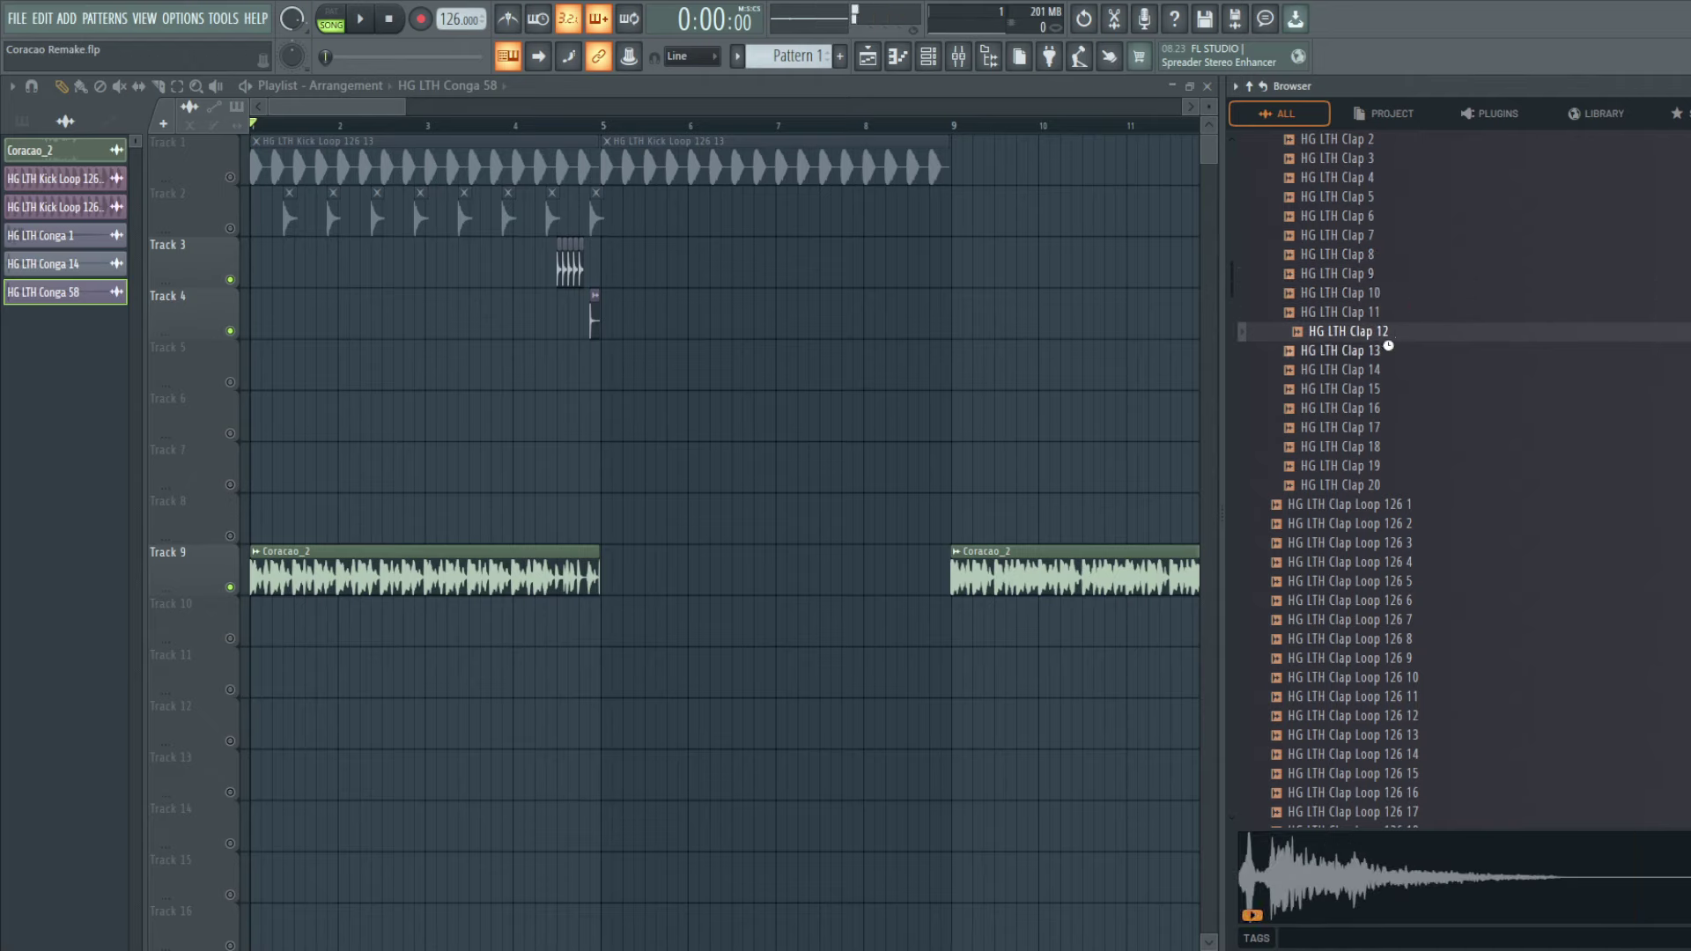
{"action": "left_click", "coordinate": [1392, 351]}
{"action": "left_click", "coordinate": [1400, 370]}
{"action": "left_click", "coordinate": [1404, 394]}
{"action": "left_click", "coordinate": [1403, 414]}
{"action": "left_click", "coordinate": [1397, 449]}
{"action": "left_click", "coordinate": [1381, 466]}
Step: Play the Coracao_2 reference on Track 9 from bar 9 and from around bar 41 to listen for its clap
{"action": "left_click", "coordinate": [962, 124]}
{"action": "key", "text": "space"}
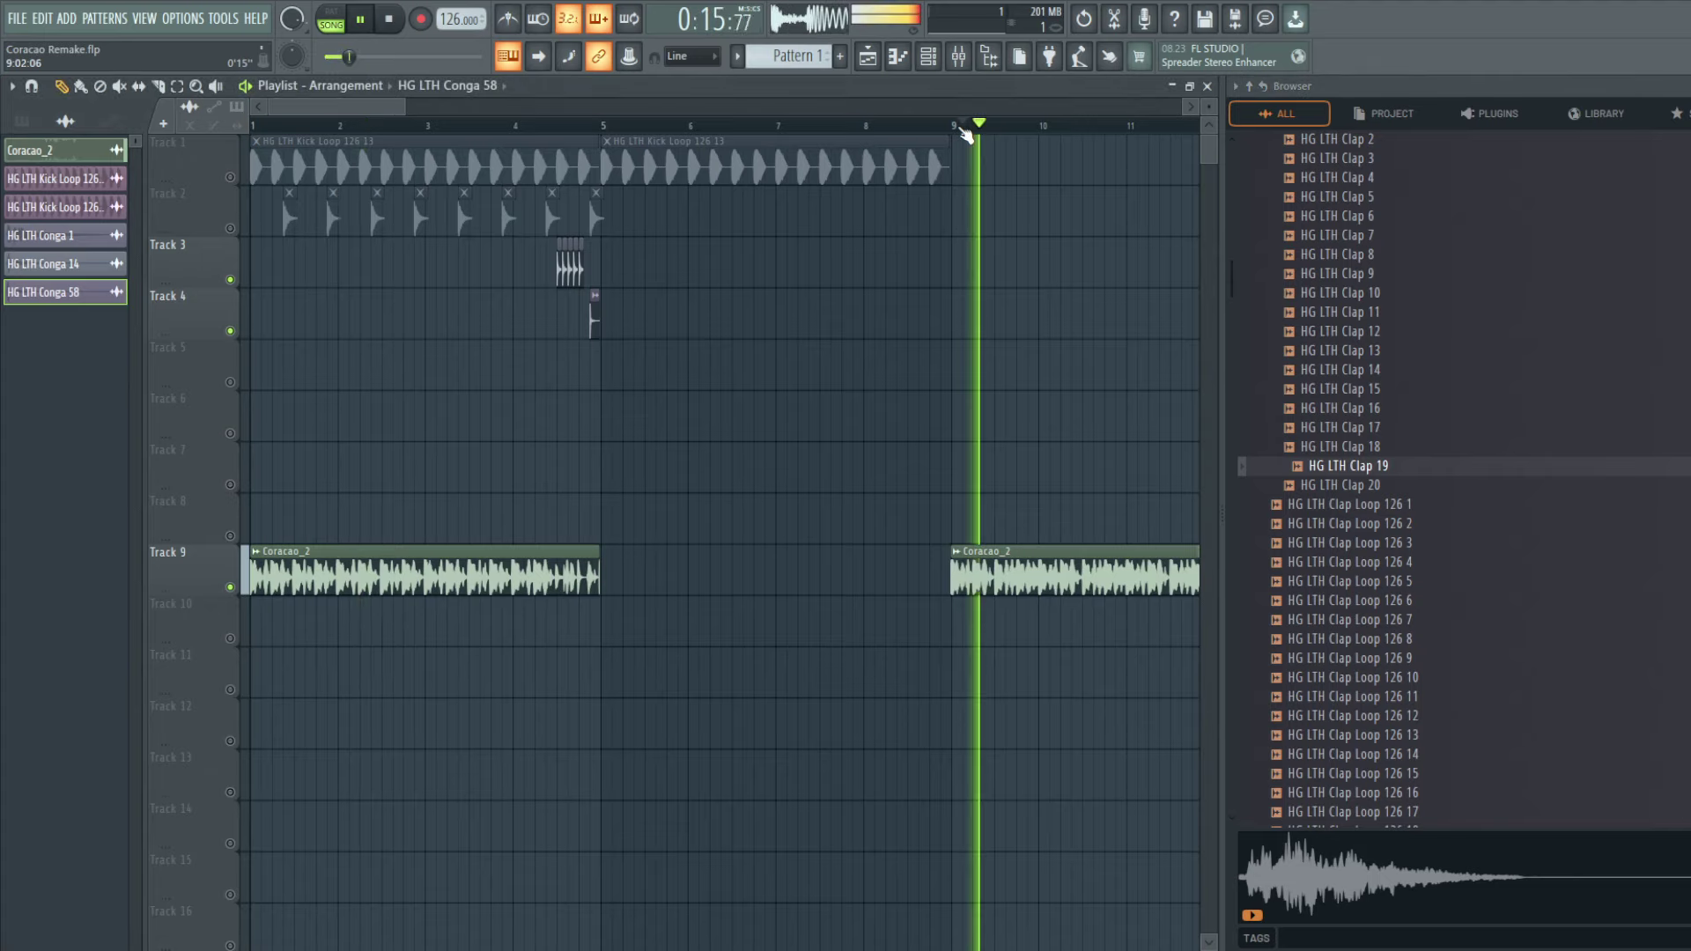
{"action": "left_click_drag", "start_coordinate": [402, 105], "coordinate": [932, 106]}
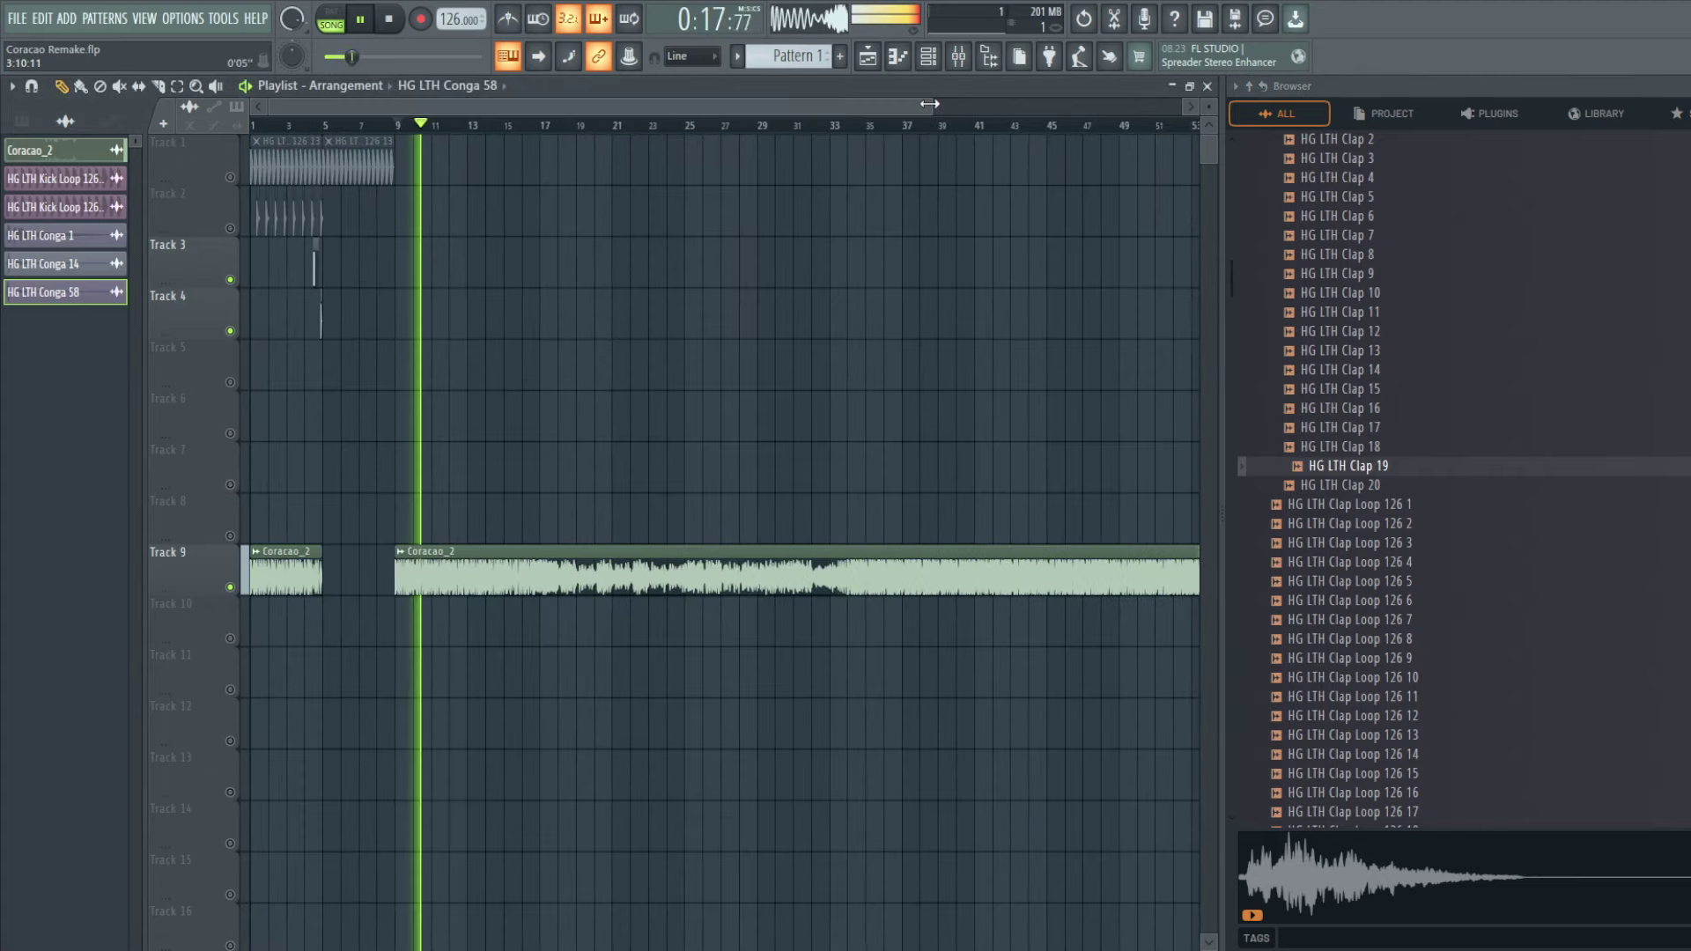
{"action": "left_click", "coordinate": [991, 125]}
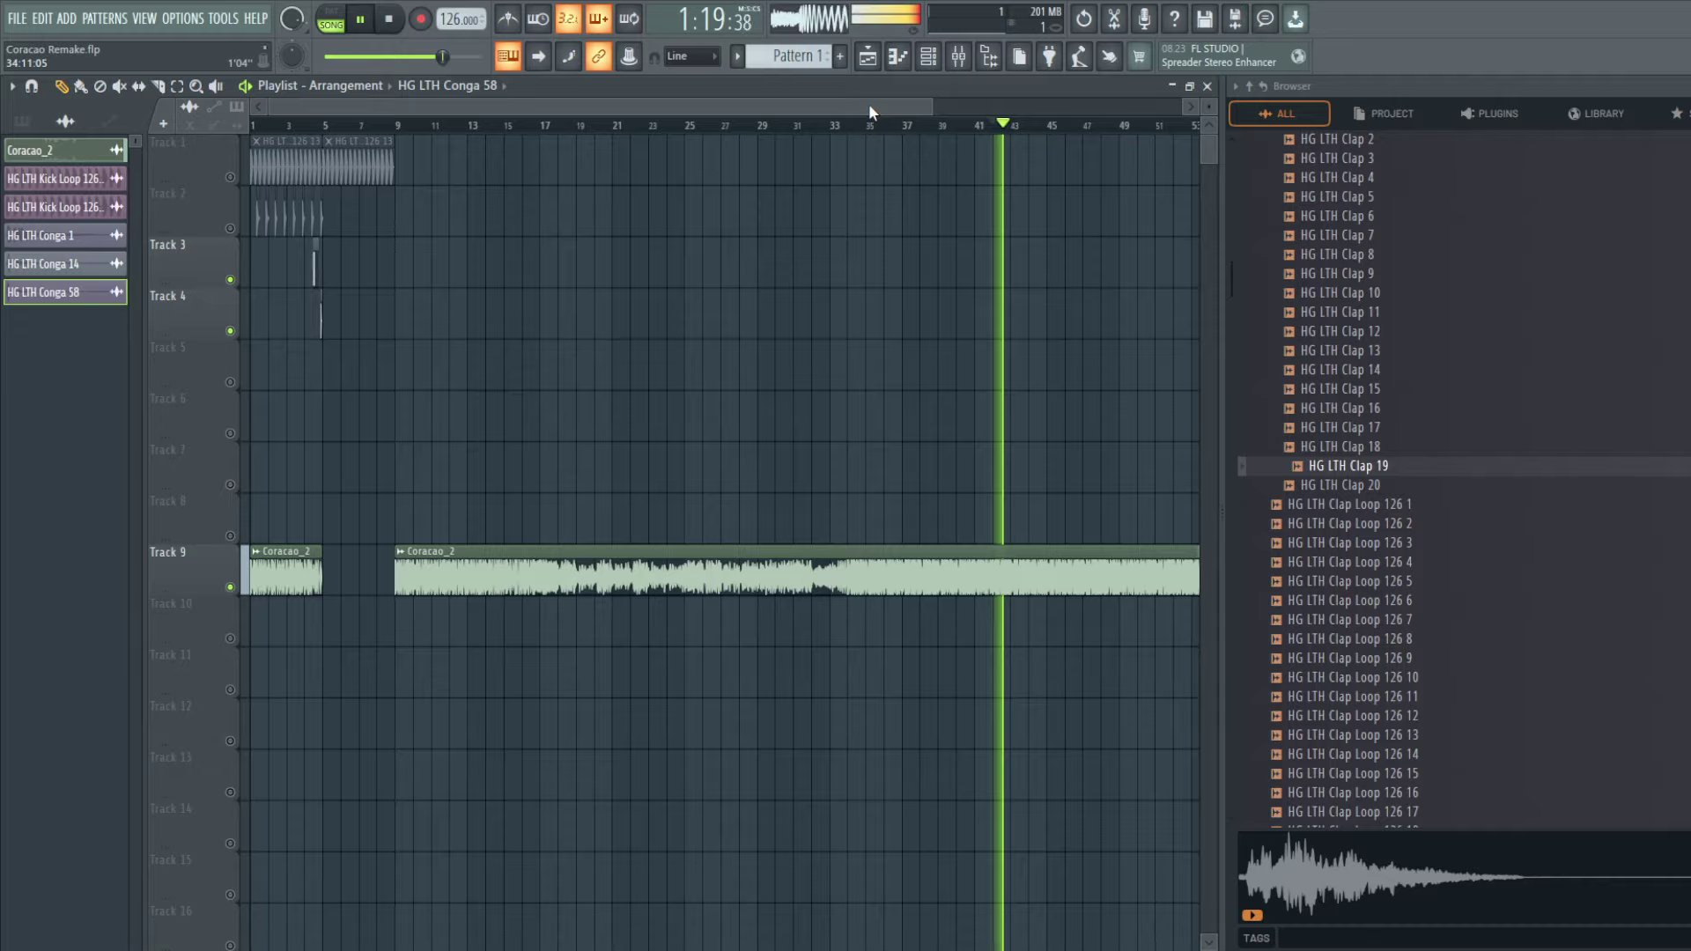
{"action": "left_click_drag", "start_coordinate": [932, 105], "coordinate": [380, 106]}
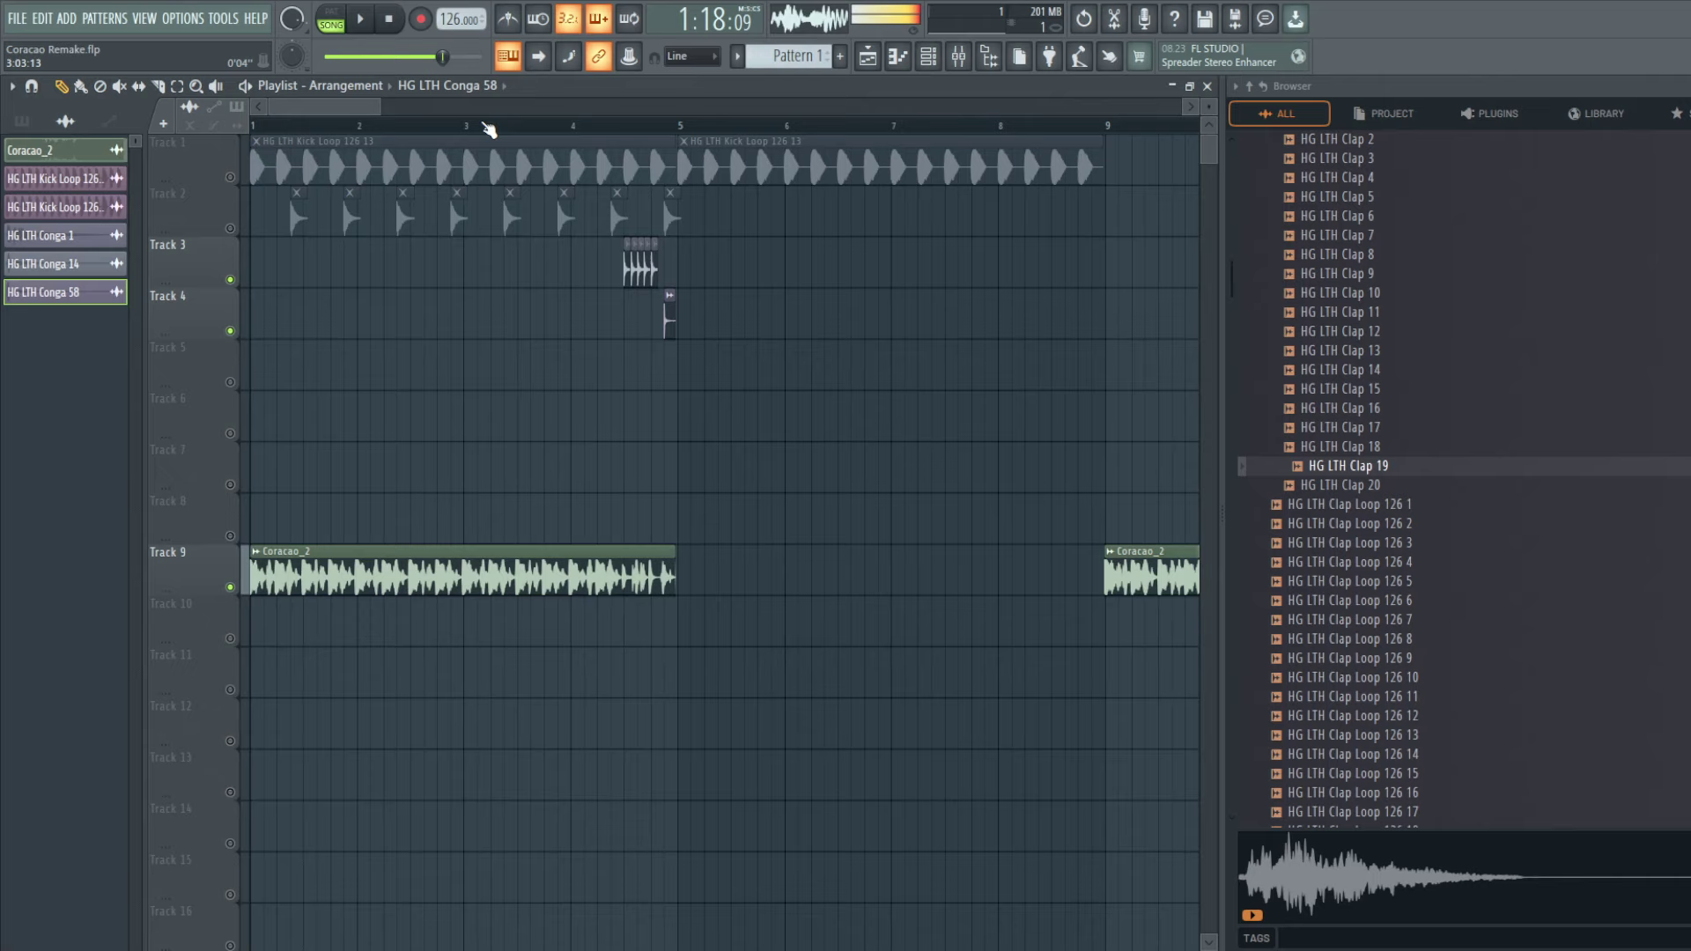
Step: Replay the Coracao_2 reference from bar 1 and compare it with HG LTH Clap 12, 11 and 10
{"action": "key", "text": "space"}
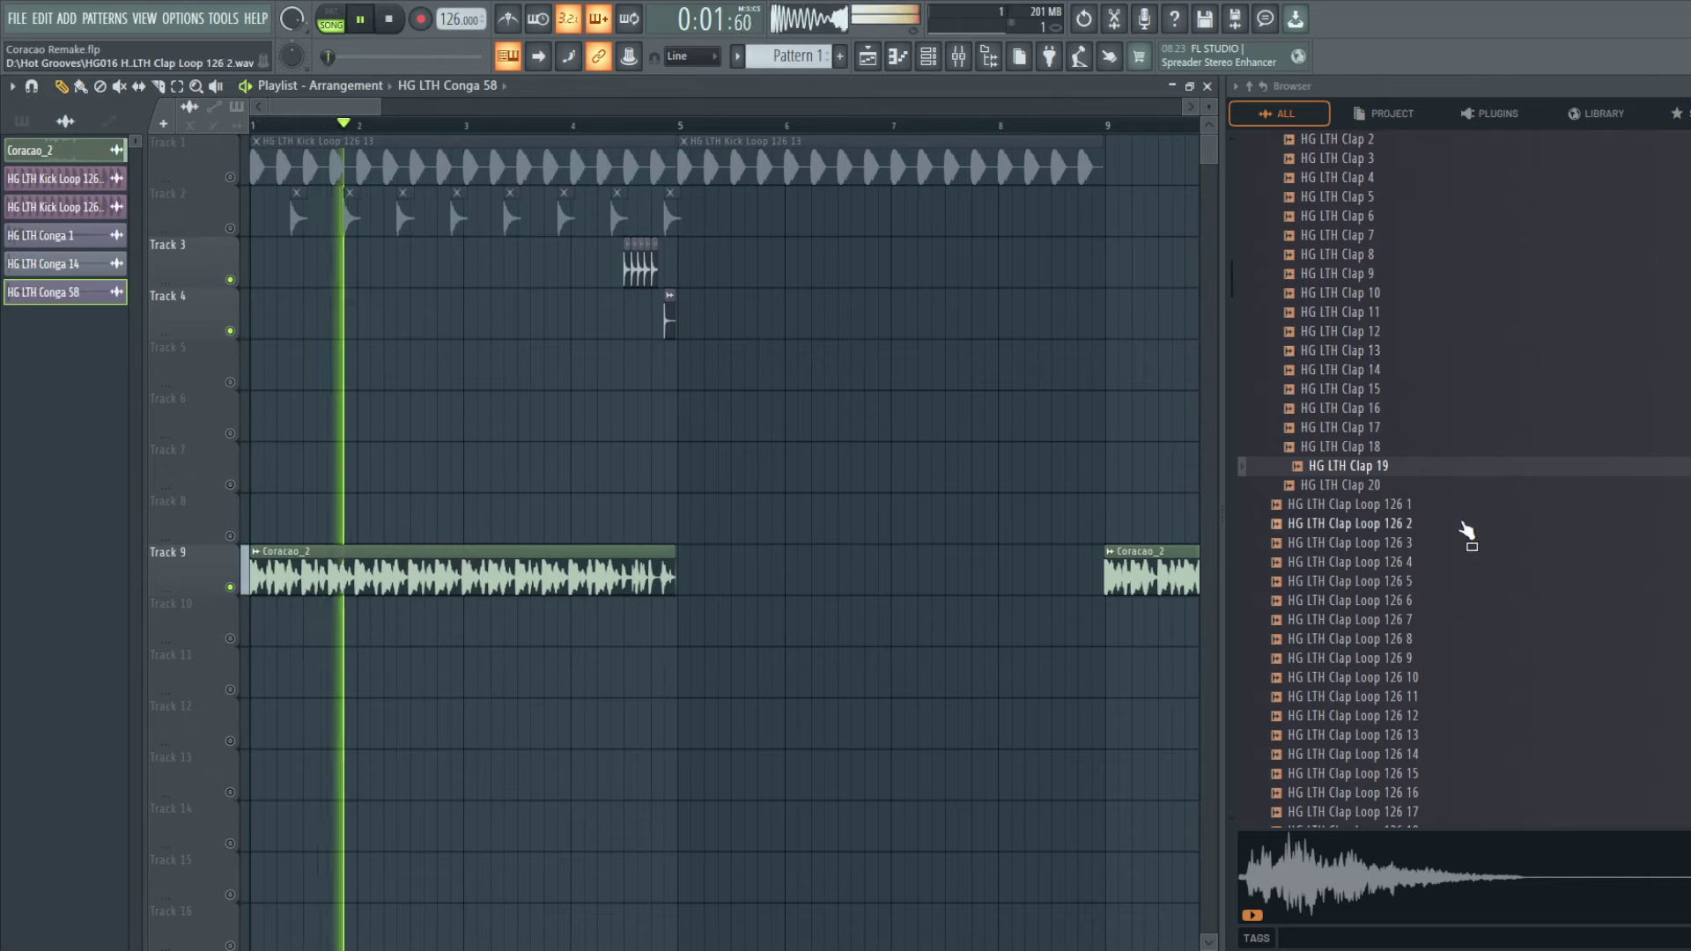
{"action": "scroll", "coordinate": [1445, 502], "scroll_direction": "up", "scroll_amount": 4}
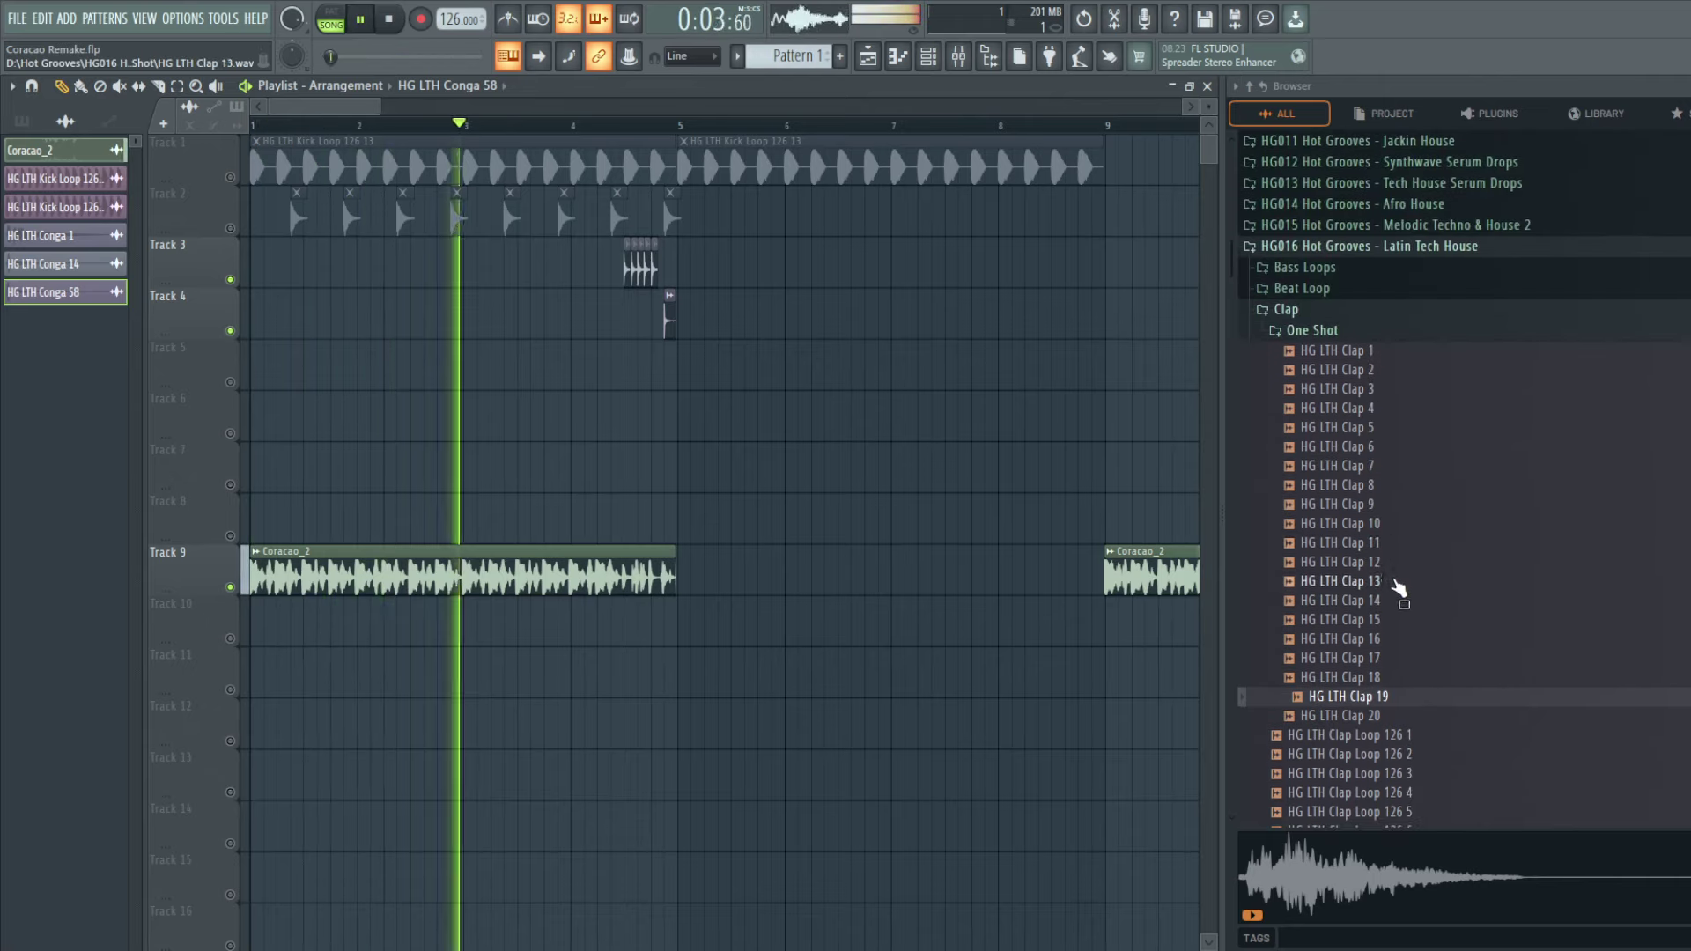
{"action": "key", "text": "space"}
{"action": "key", "text": "space"}
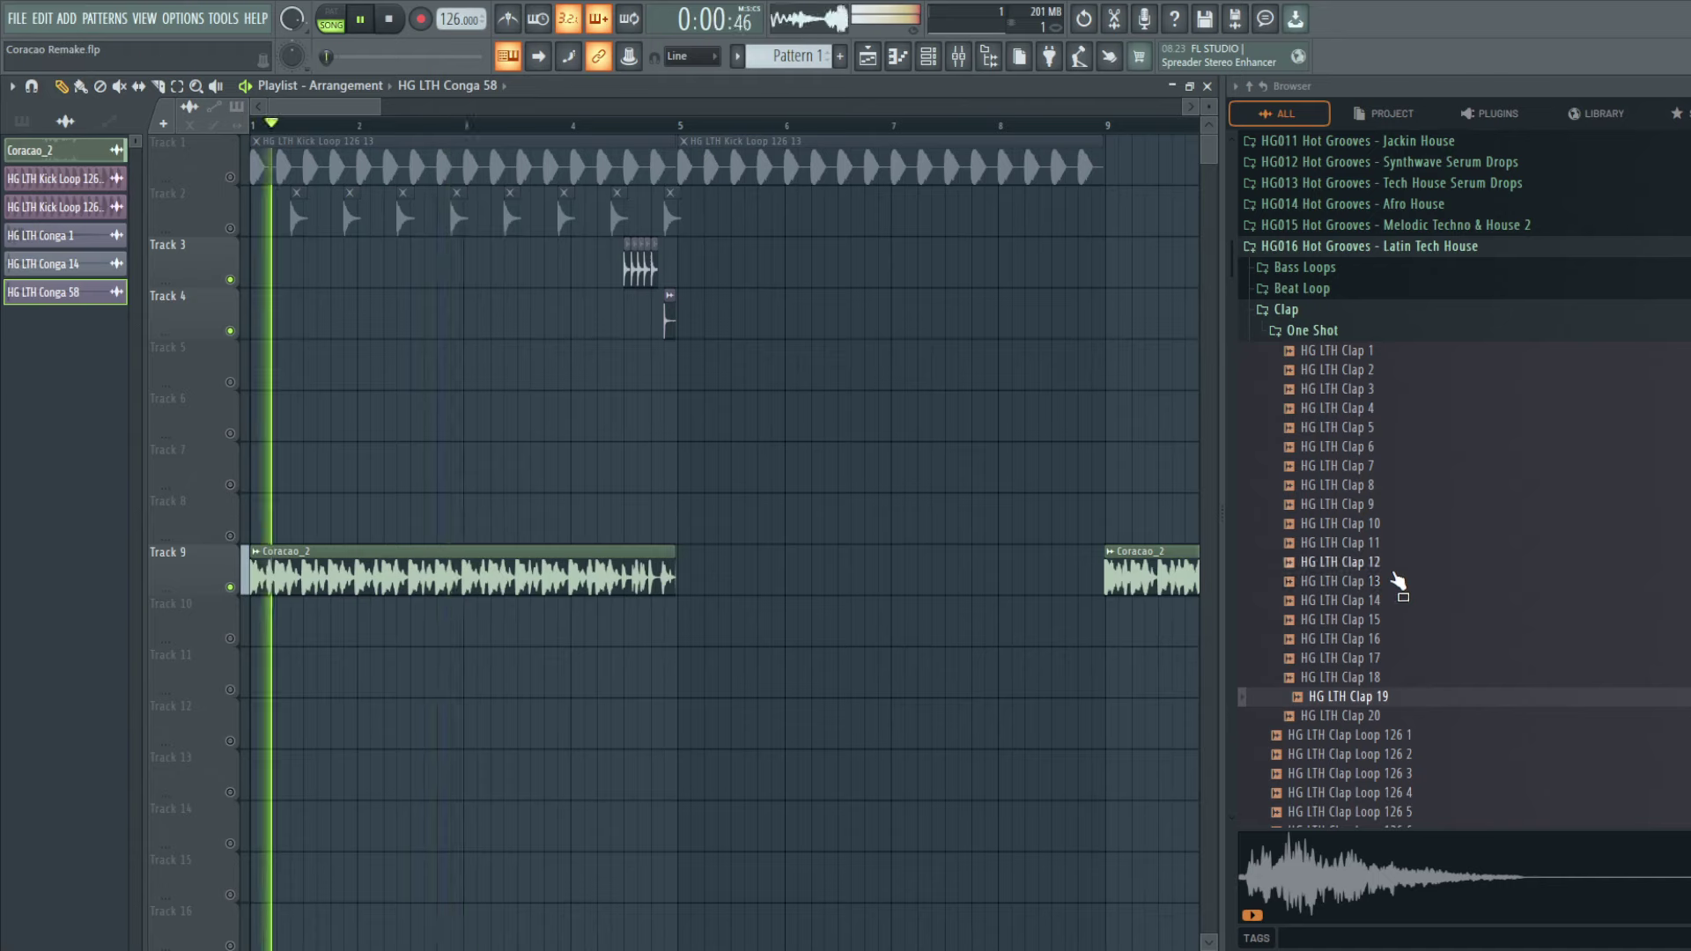
{"action": "key", "text": "space"}
{"action": "left_click", "coordinate": [1395, 569]}
{"action": "key", "text": "Up"}
{"action": "key", "text": "Up"}
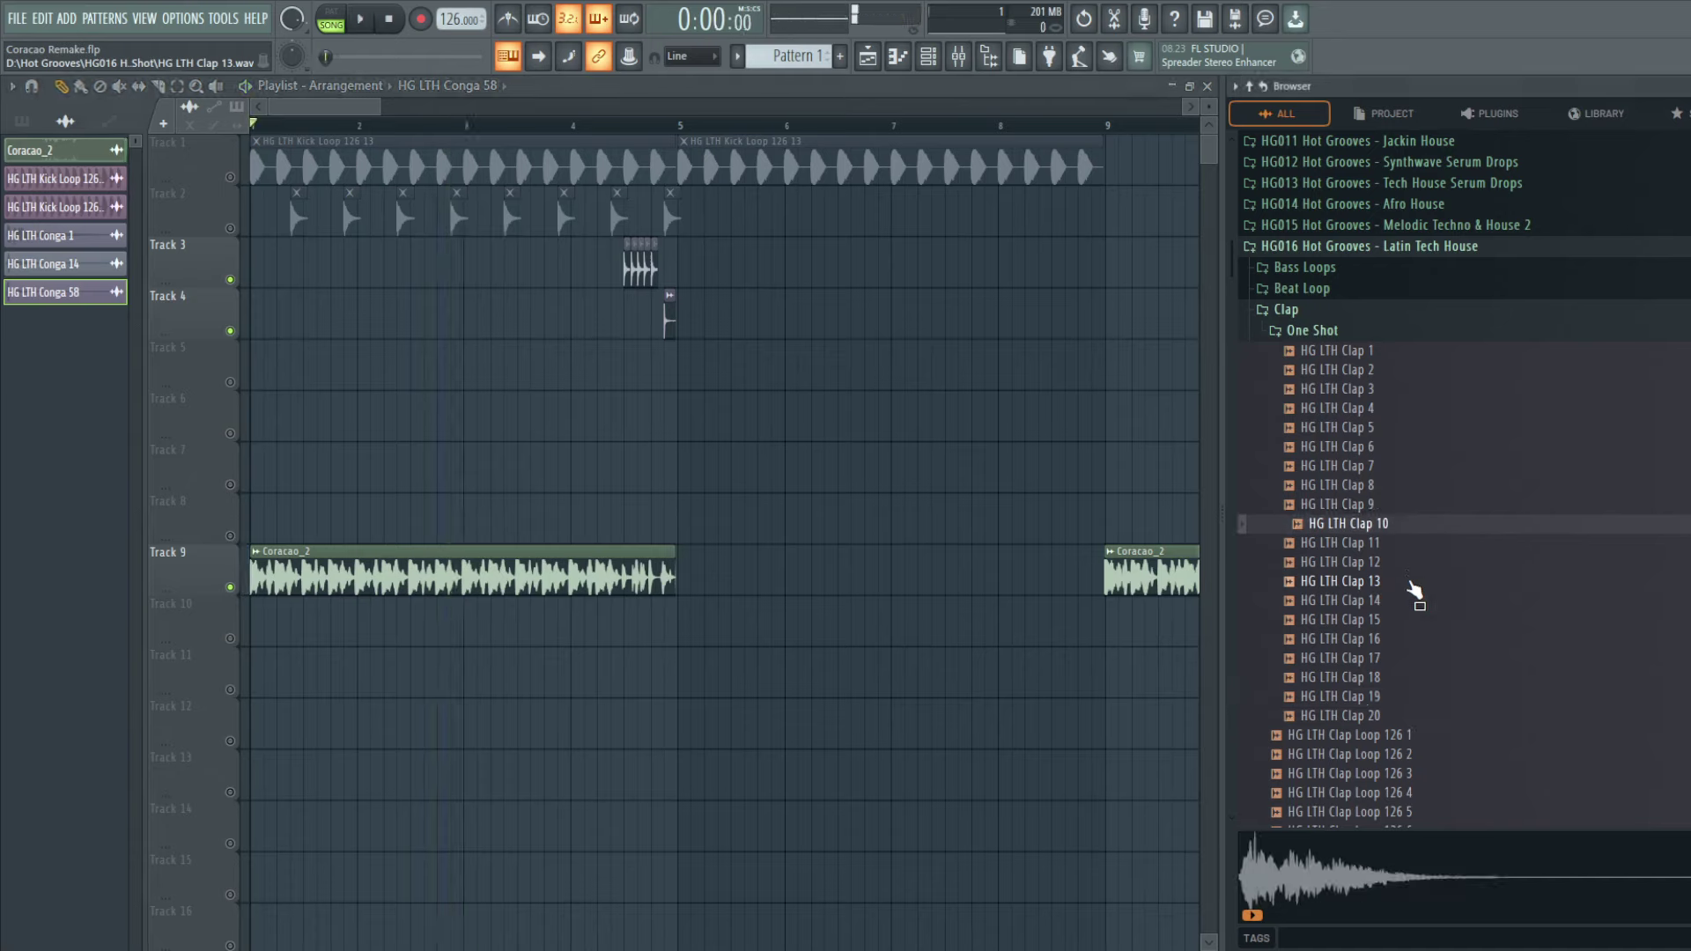
Step: Close and reopen the Latin Tech House Clap folder and preview one-shots HG LTH Clap 1 to 4
{"action": "left_click", "coordinate": [1369, 333]}
{"action": "left_click", "coordinate": [1367, 316]}
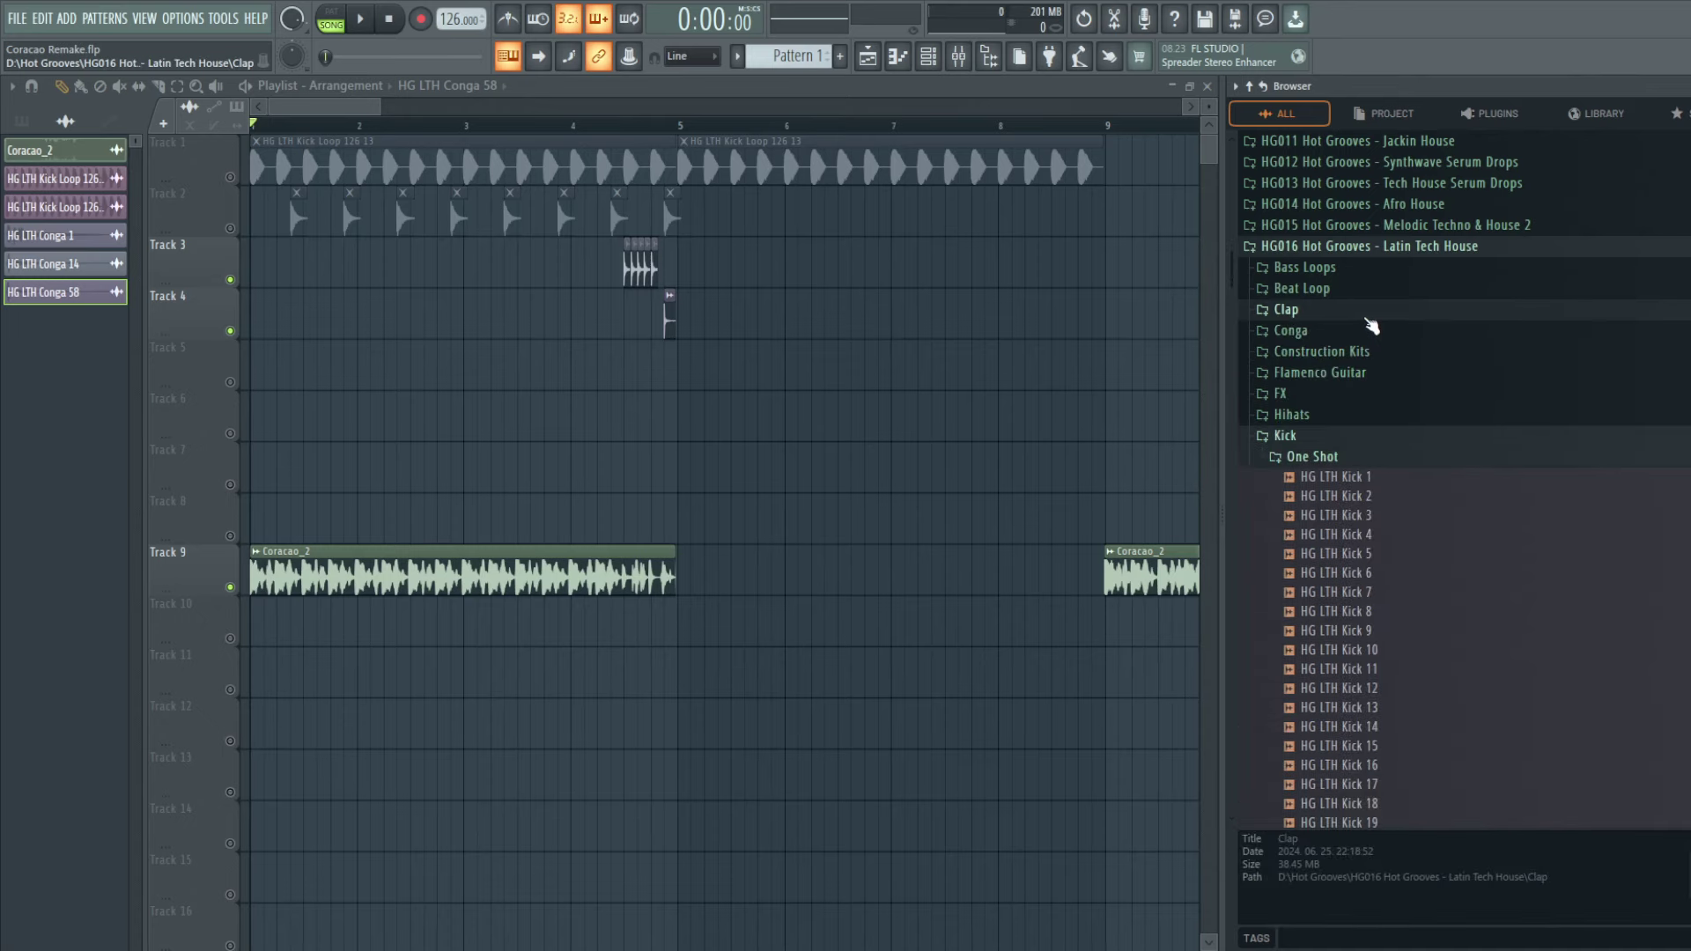
{"action": "key", "text": "Right"}
{"action": "left_click", "coordinate": [1372, 330]}
{"action": "left_click", "coordinate": [1356, 350]}
{"action": "left_click_drag", "start_coordinate": [1356, 370], "coordinate": [1372, 390]}
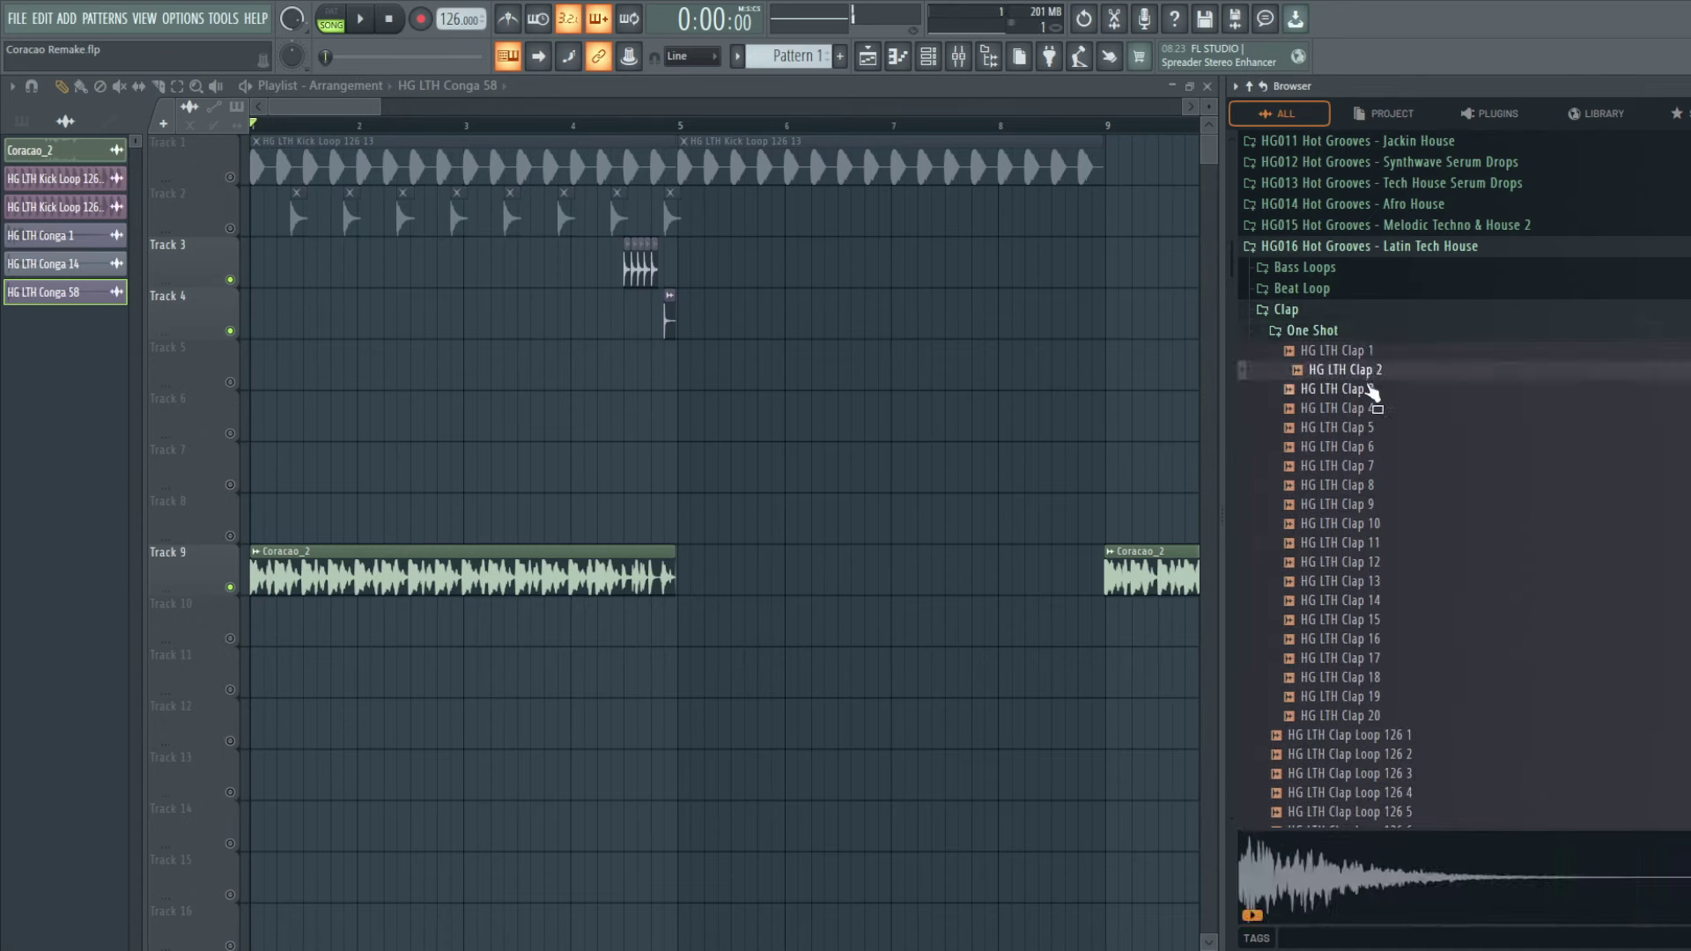
{"action": "left_click", "coordinate": [1373, 408]}
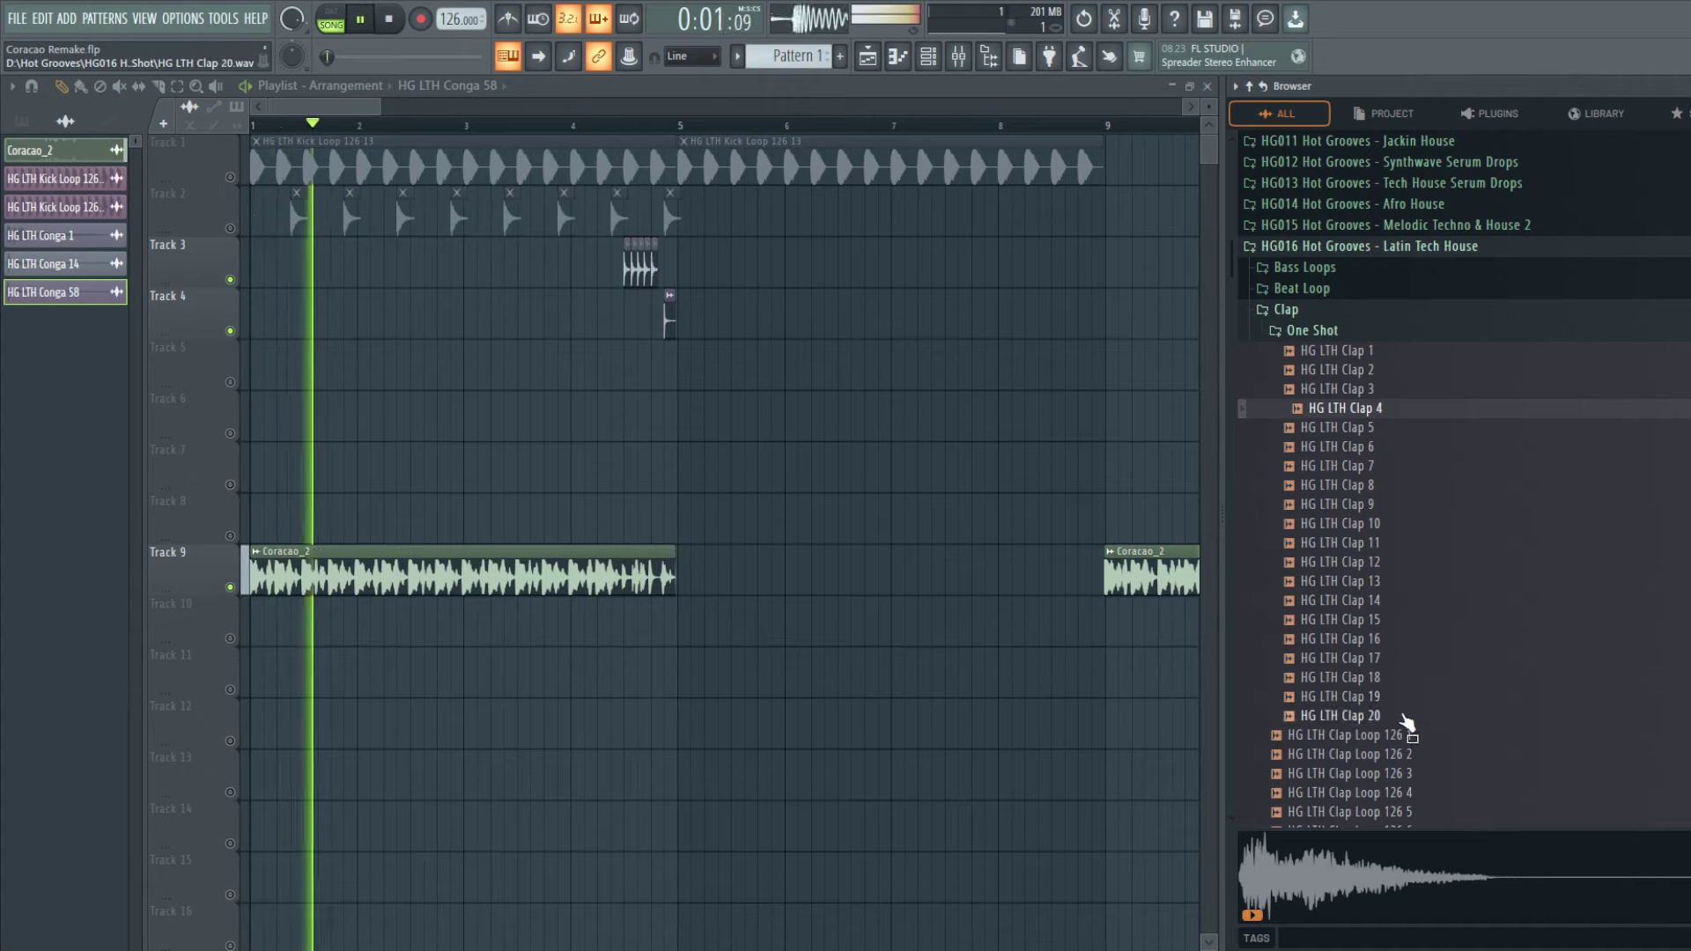
Step: Preview the Latin Tech House one-shot claps backwards from HG LTH Clap 20 to Clap 10, and recheck Clap 12
{"action": "key", "text": "space"}
{"action": "left_click", "coordinate": [1399, 716]}
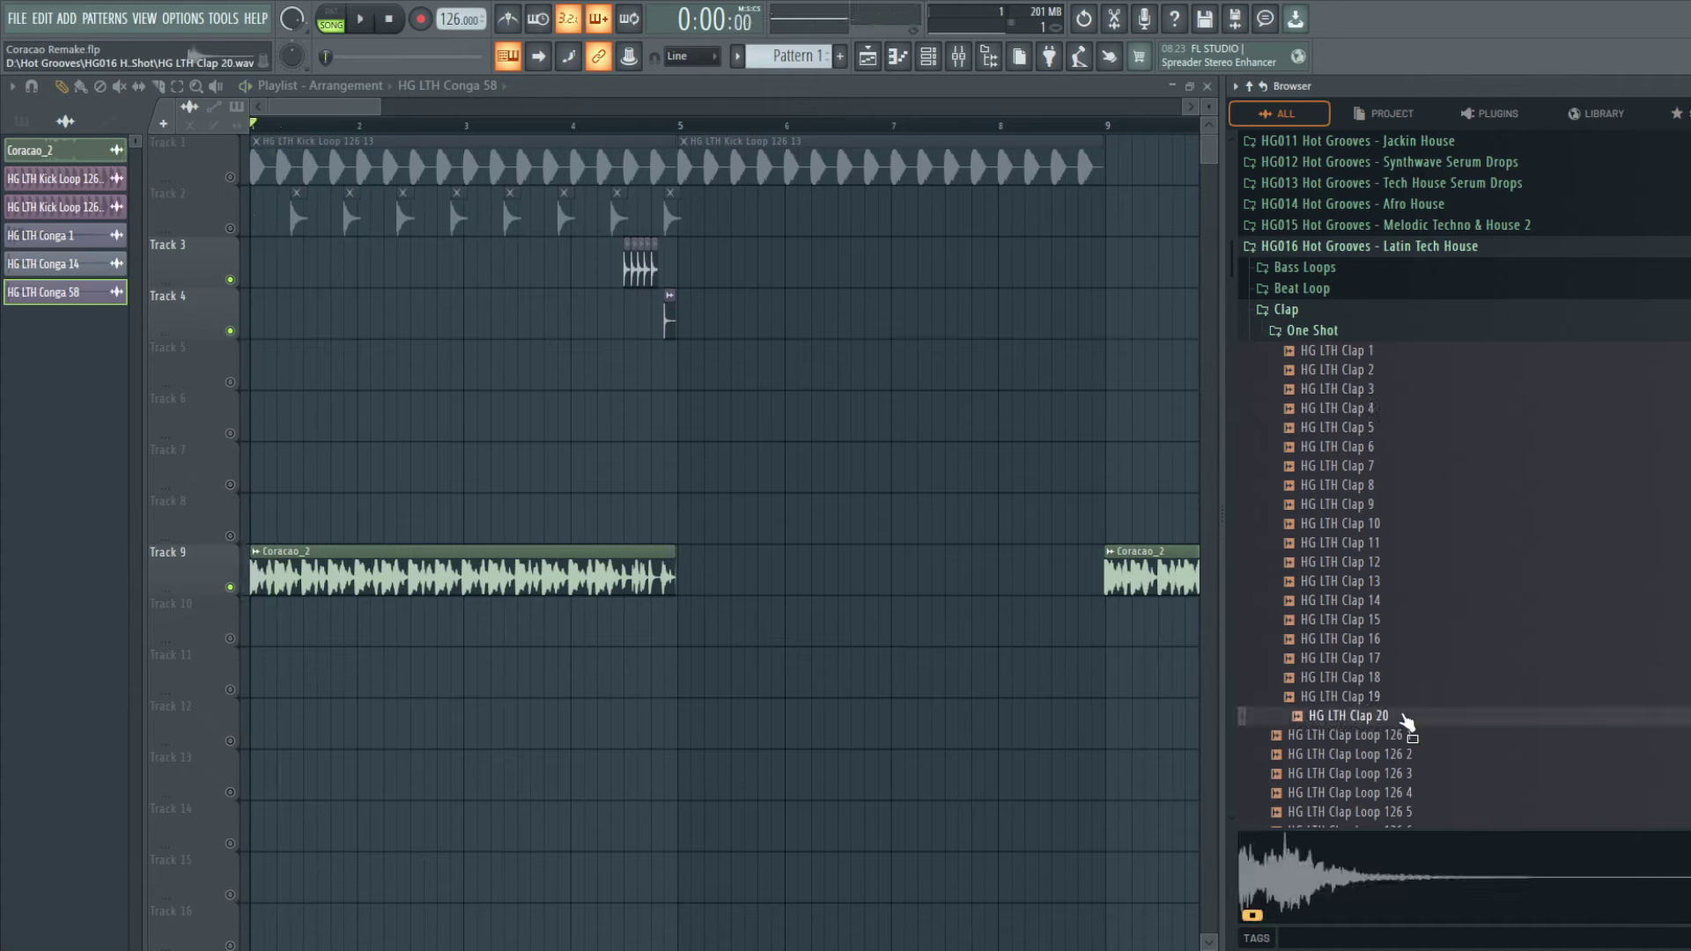
{"action": "left_click", "coordinate": [1403, 701]}
{"action": "left_click", "coordinate": [1401, 682]}
{"action": "left_click", "coordinate": [1397, 659]}
{"action": "left_click", "coordinate": [1397, 640]}
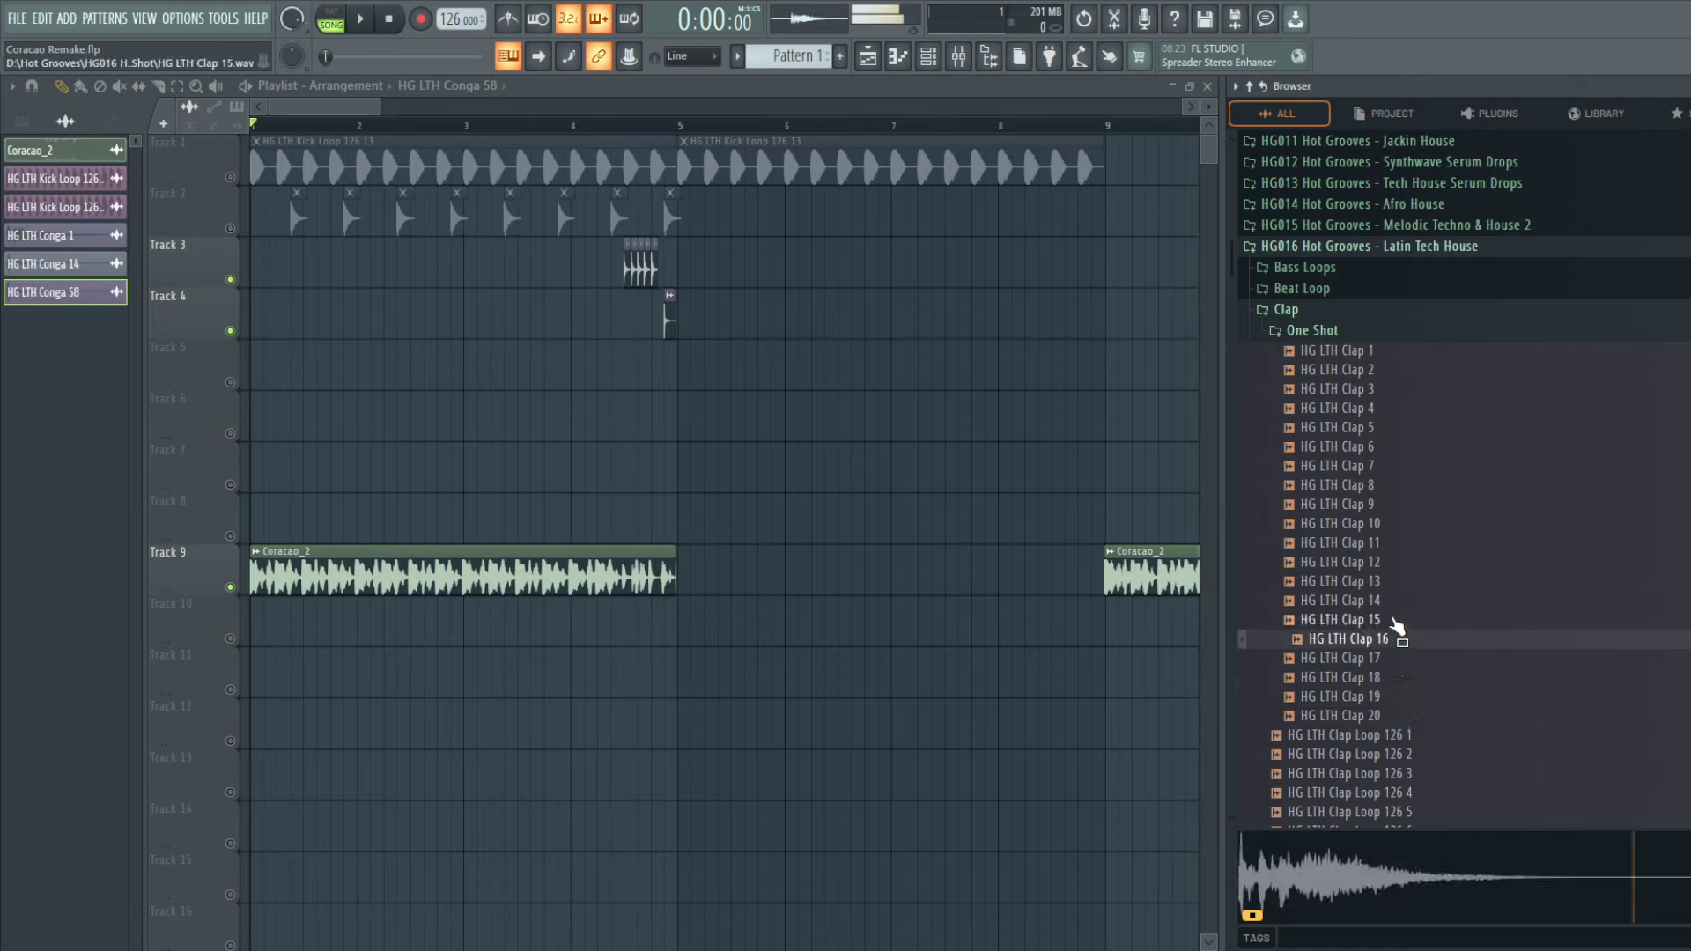
{"action": "left_click", "coordinate": [1396, 620]}
{"action": "left_click", "coordinate": [1396, 600]}
{"action": "left_click", "coordinate": [1395, 581]}
{"action": "left_click", "coordinate": [1394, 563]}
{"action": "left_click", "coordinate": [1394, 545]}
{"action": "left_click", "coordinate": [1393, 527]}
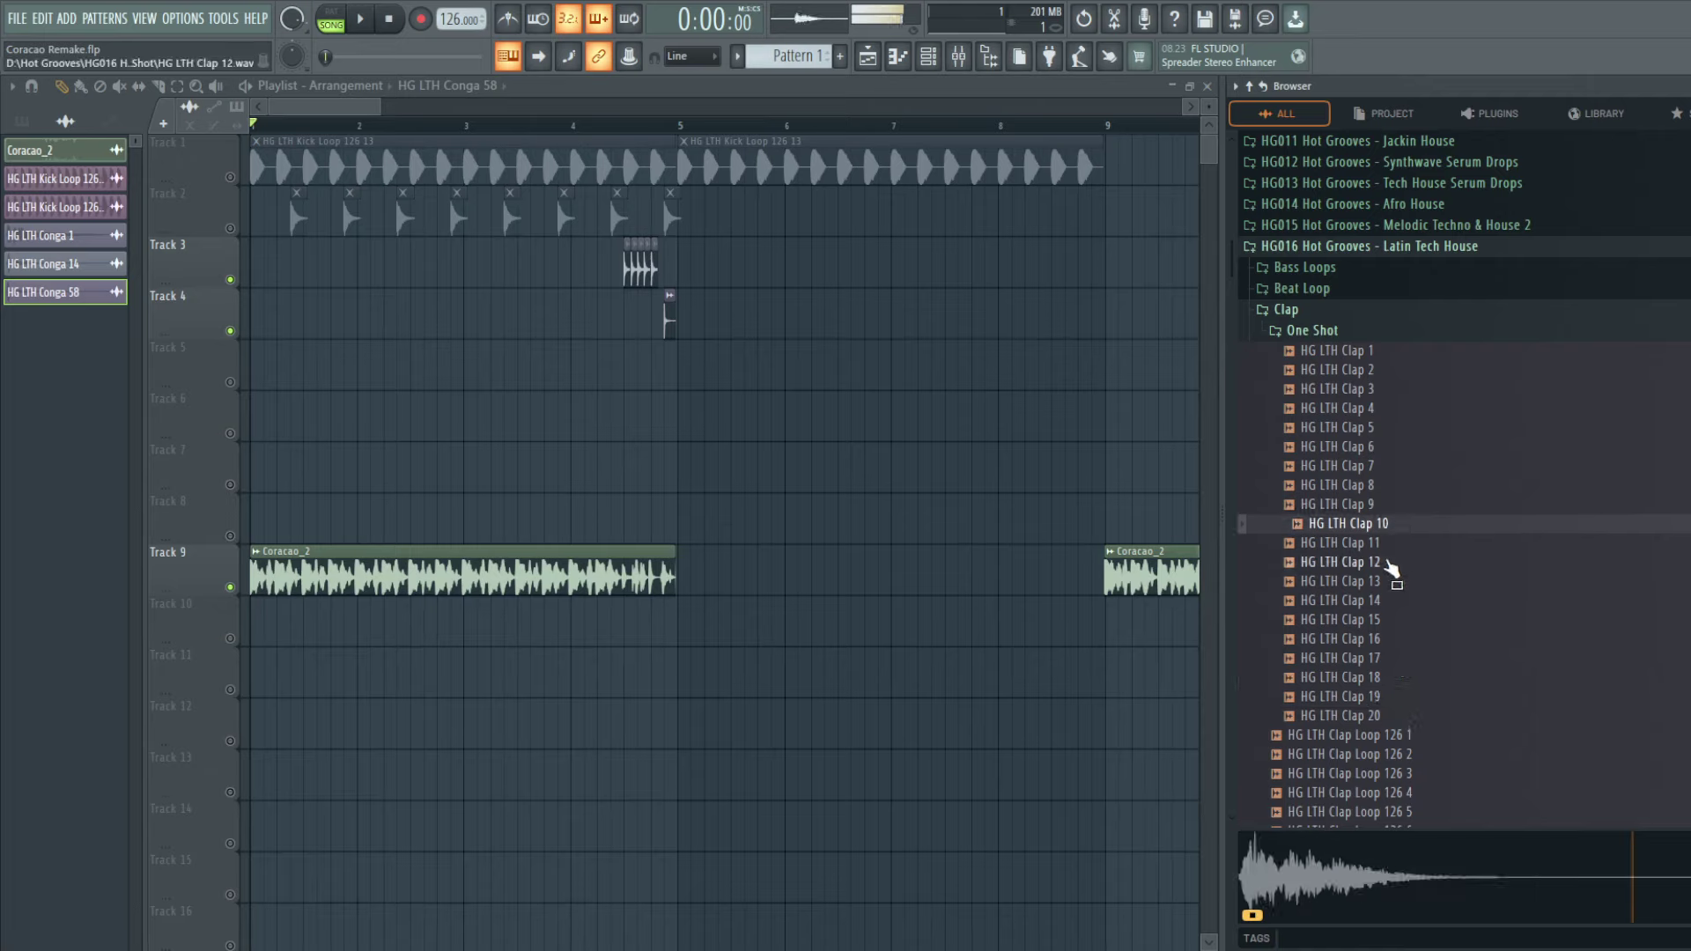
{"action": "left_click", "coordinate": [1395, 567]}
Step: Audition the one-shot claps in the HG014 Afro House pack and place HG AH Clap 14 at the start of Track 5
{"action": "left_click", "coordinate": [1432, 207]}
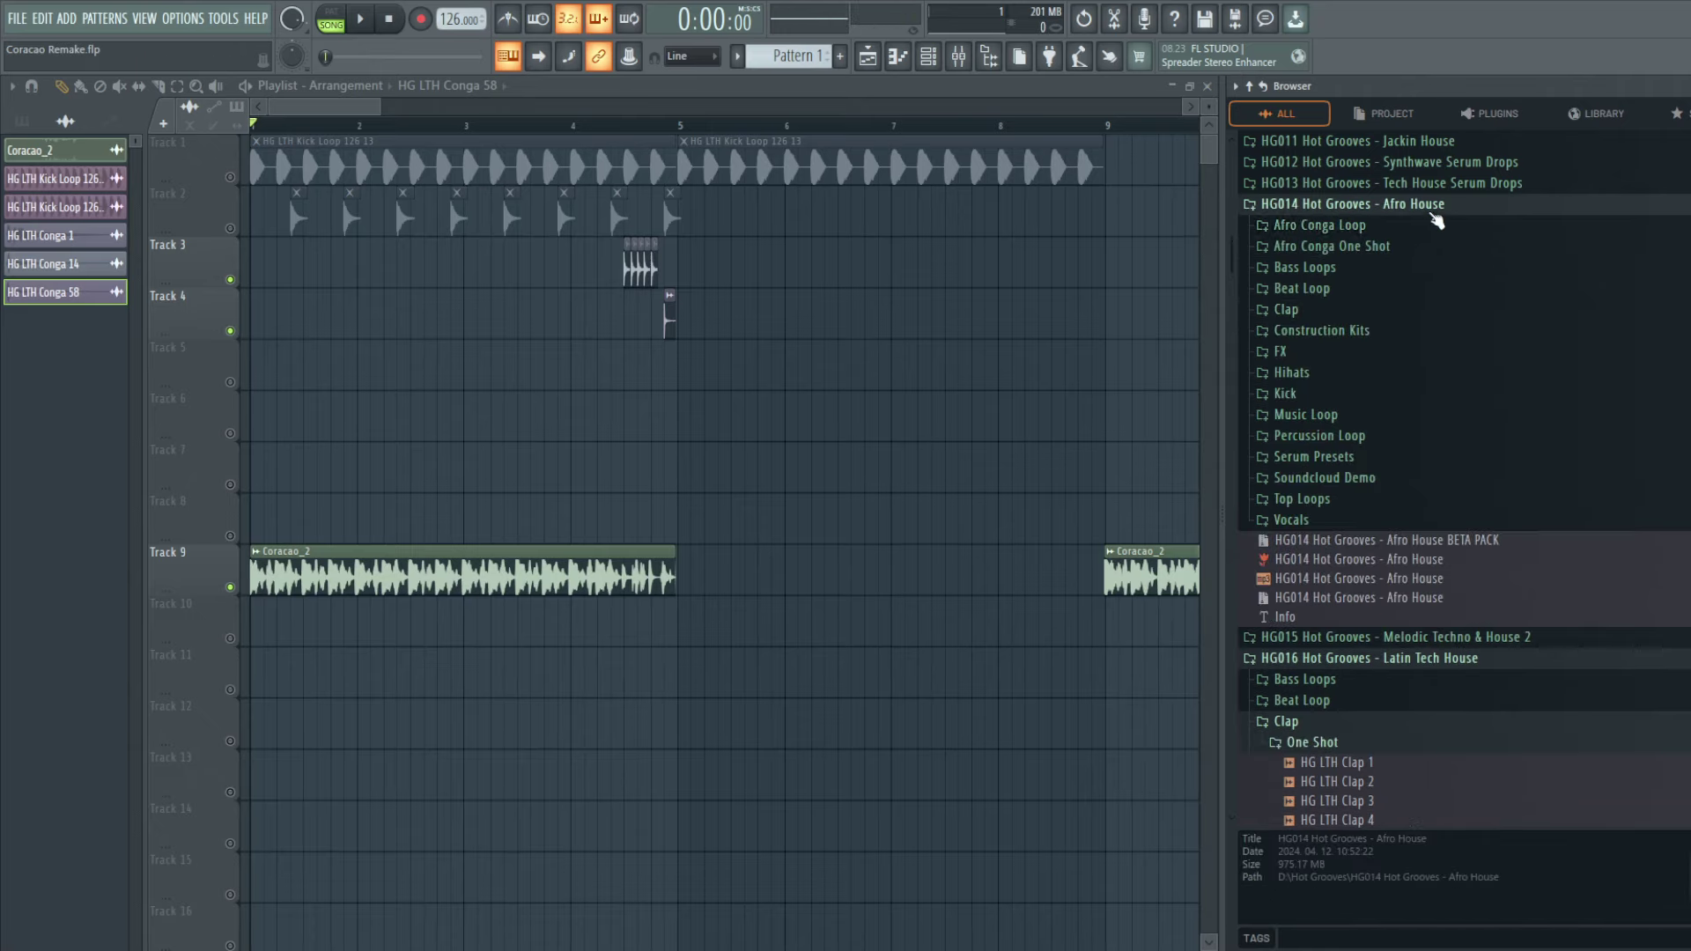
{"action": "left_click", "coordinate": [1302, 312]}
{"action": "left_click", "coordinate": [1309, 330]}
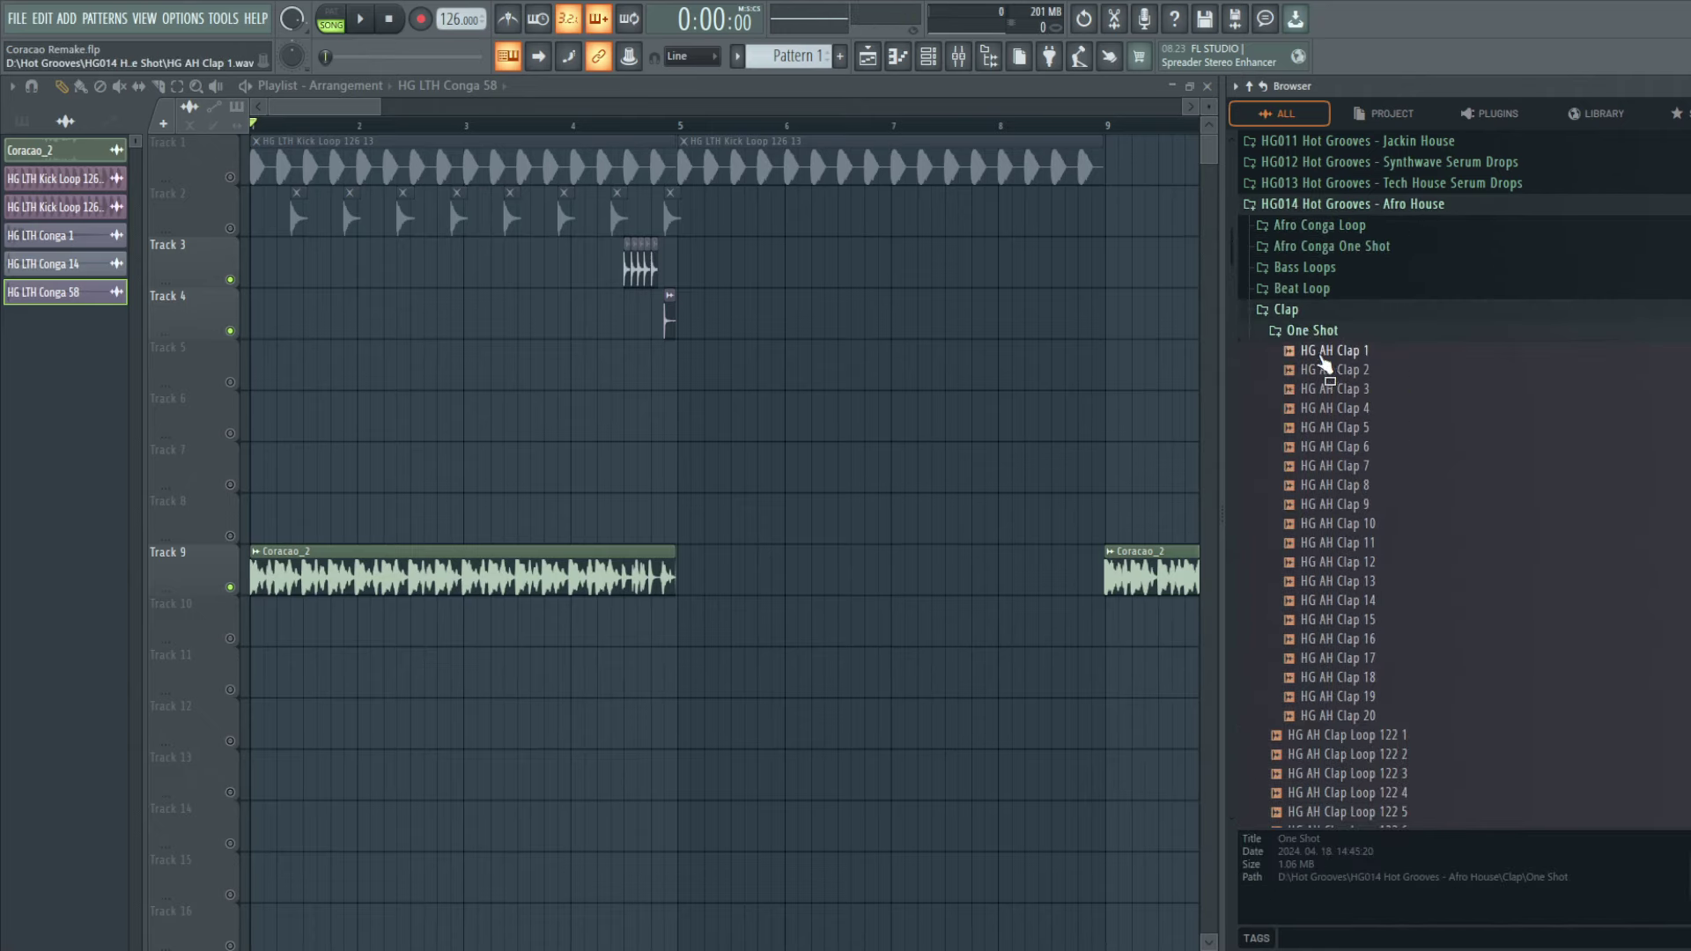
{"action": "left_click", "coordinate": [1321, 354]}
{"action": "left_click", "coordinate": [1335, 376]}
{"action": "left_click_drag", "start_coordinate": [1343, 405], "coordinate": [1392, 605]}
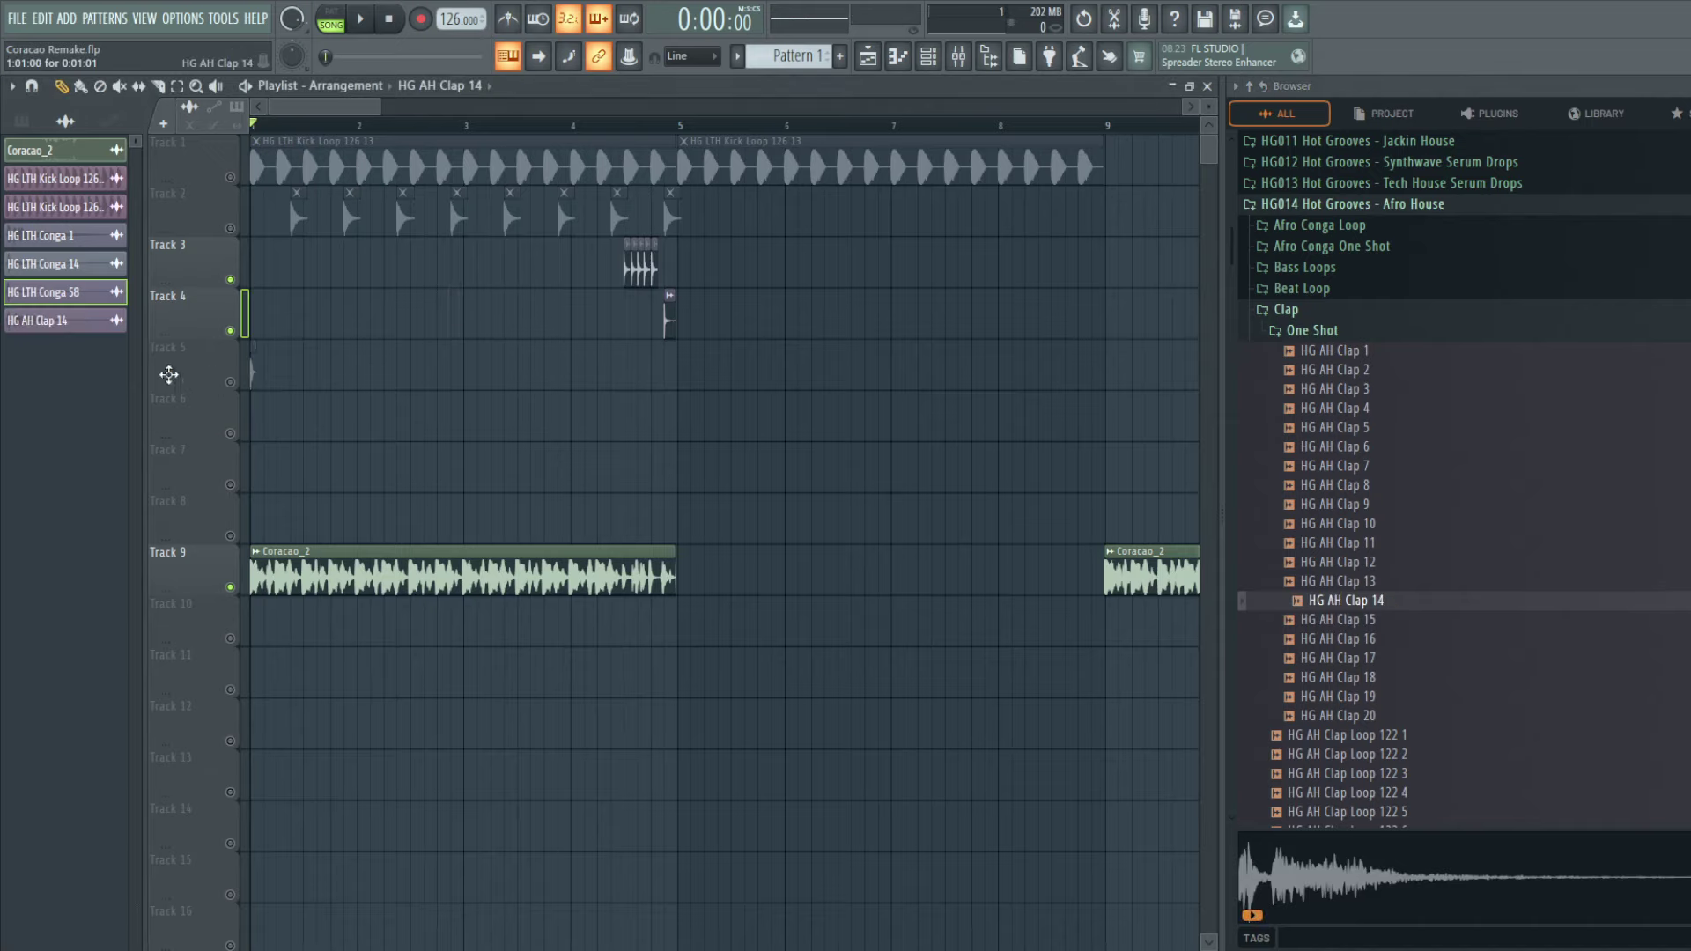
Step: Unmute kick Track 1 and clap Track 5, and mute the Coracao_2 reference on Track 9
{"action": "left_click_drag", "start_coordinate": [380, 107], "coordinate": [288, 107]}
{"action": "left_click", "coordinate": [231, 176]}
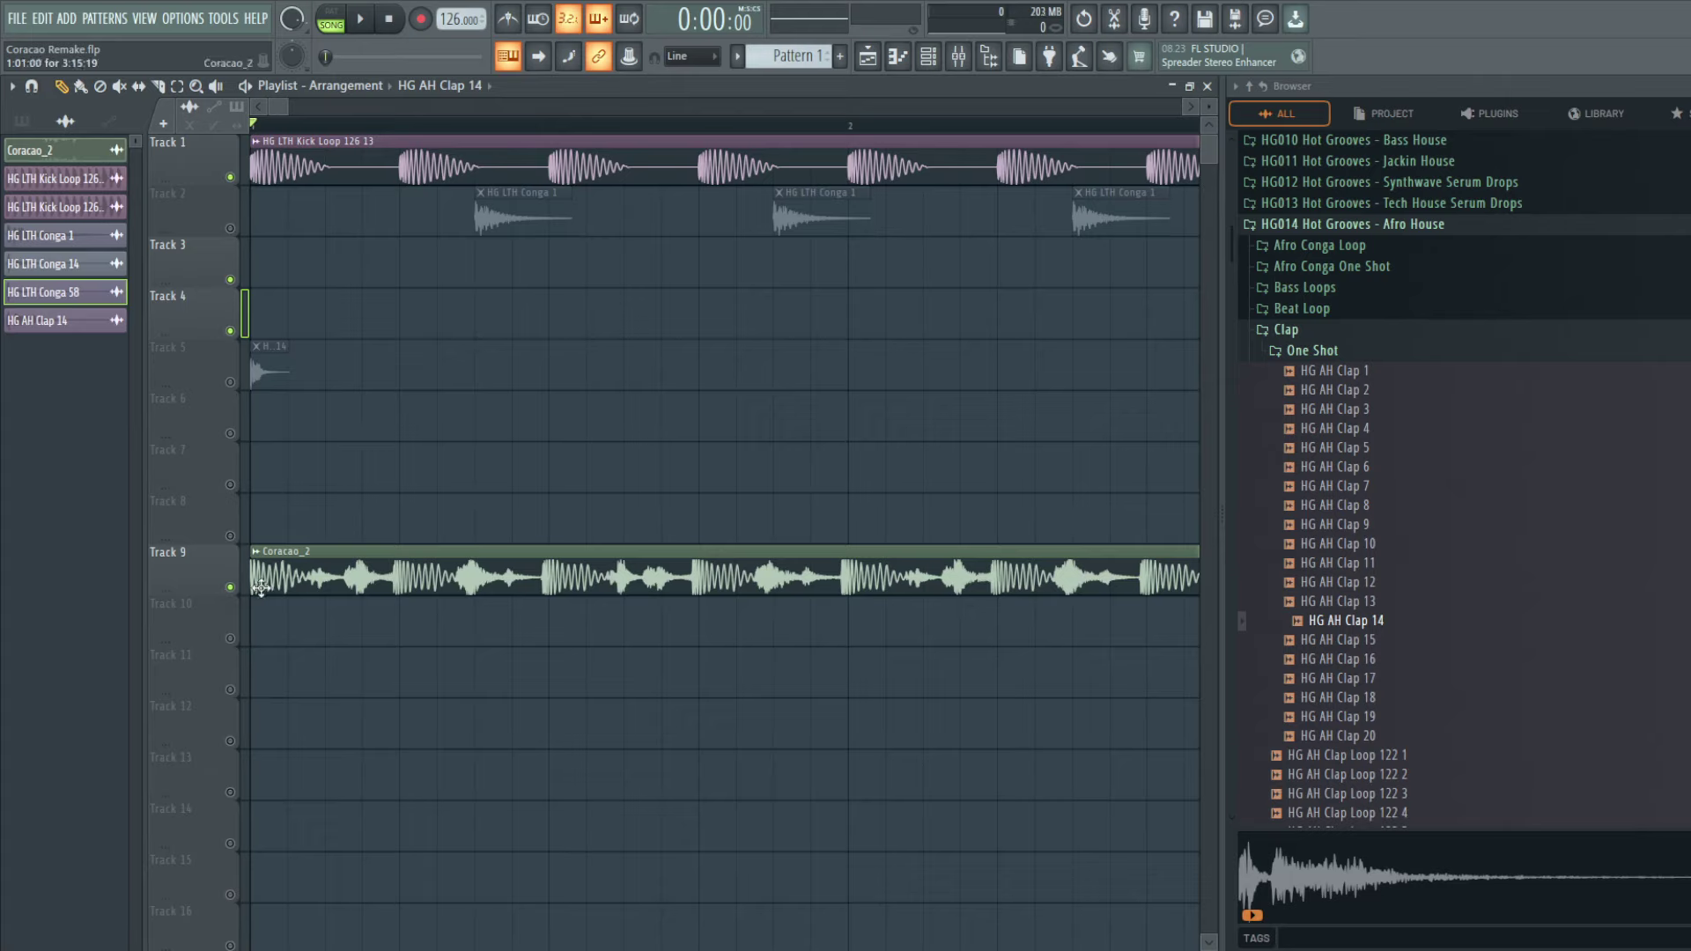
{"action": "left_click", "coordinate": [231, 588]}
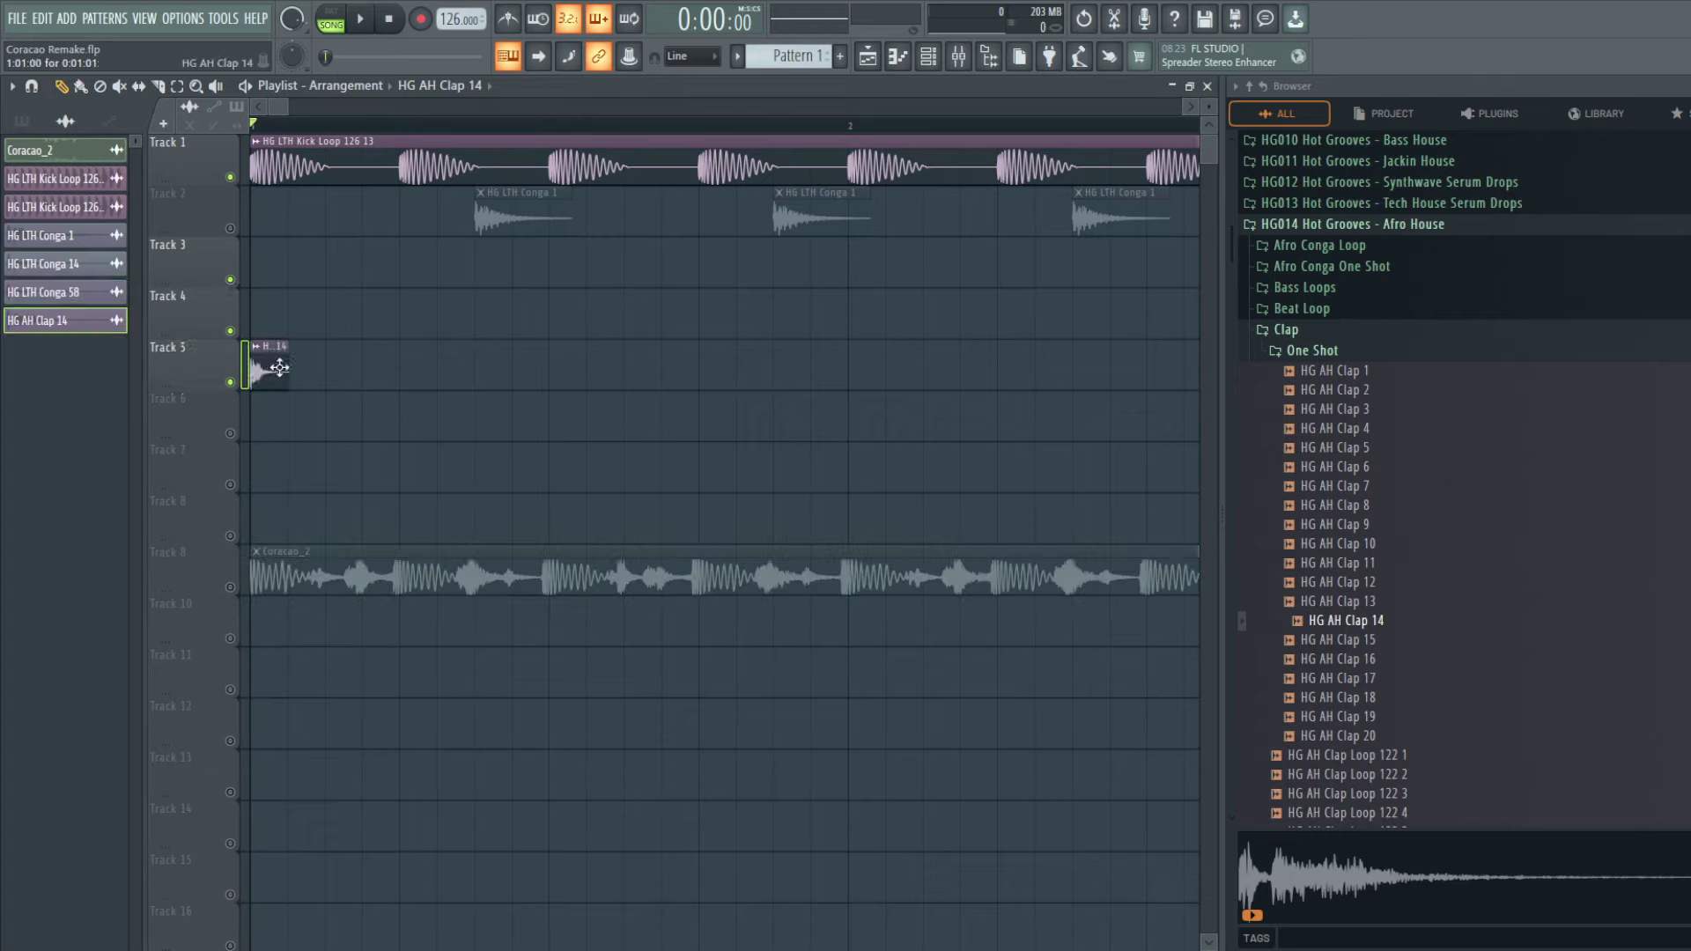
Step: Add HG AH Clap 14 hits on sixteenth steps 4, 7, 11 and 13 of bar 1 on Track 5 and play the pattern
{"action": "left_click", "coordinate": [399, 370]}
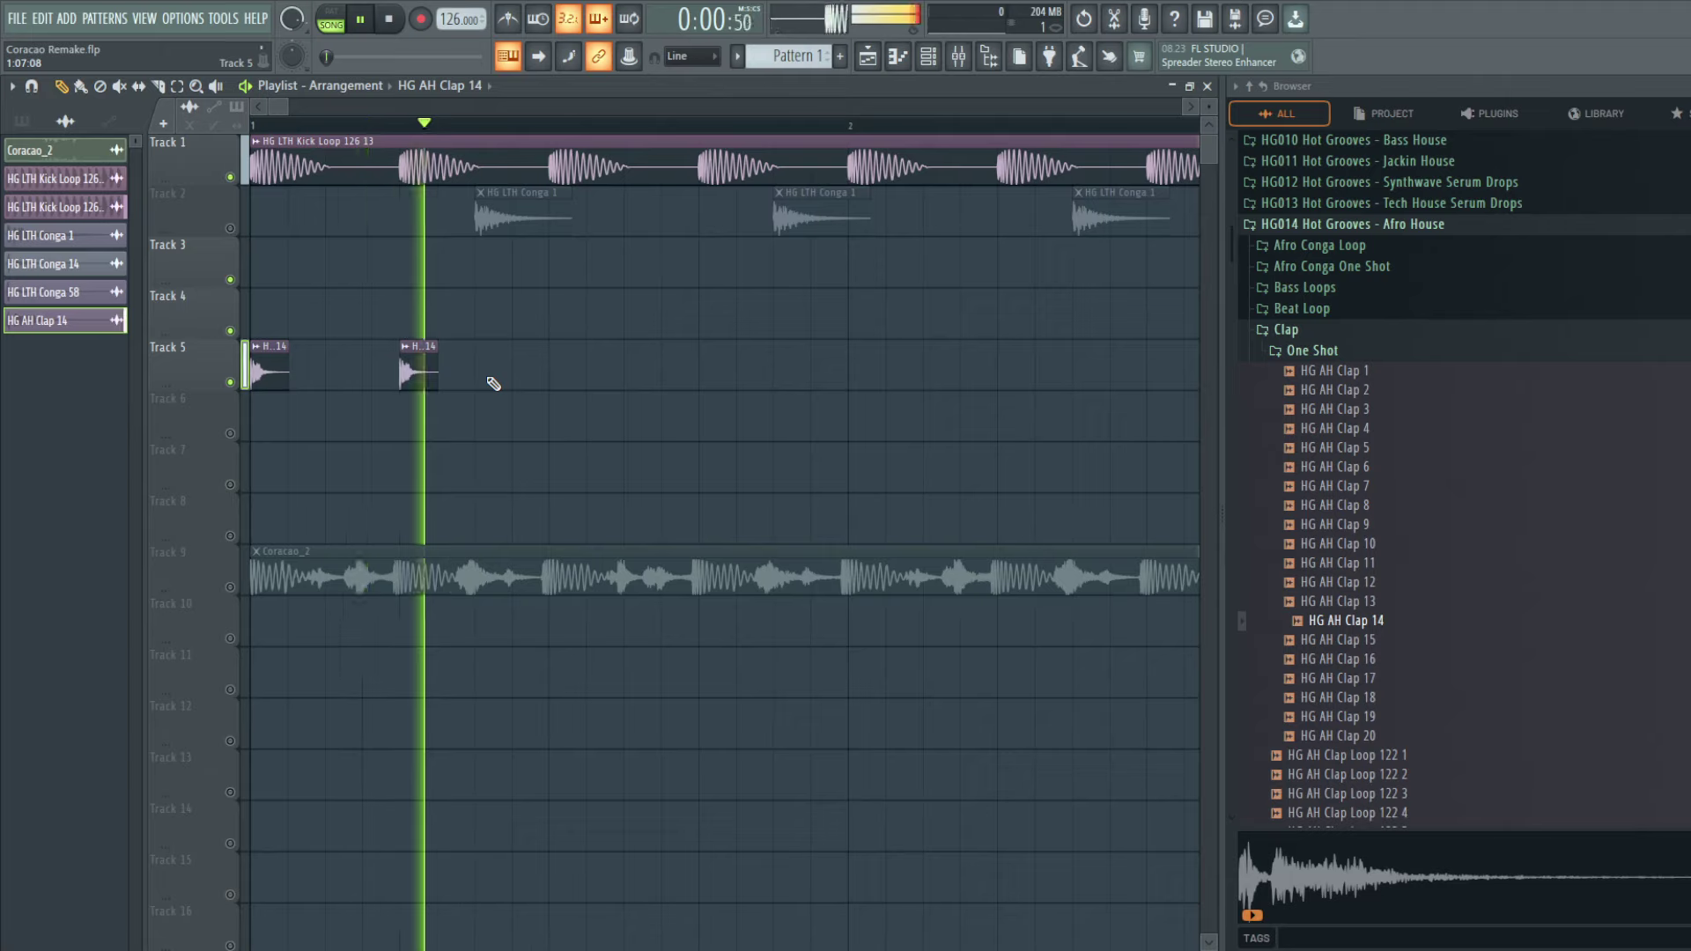
{"action": "left_click_drag", "start_coordinate": [415, 367], "coordinate": [379, 366]}
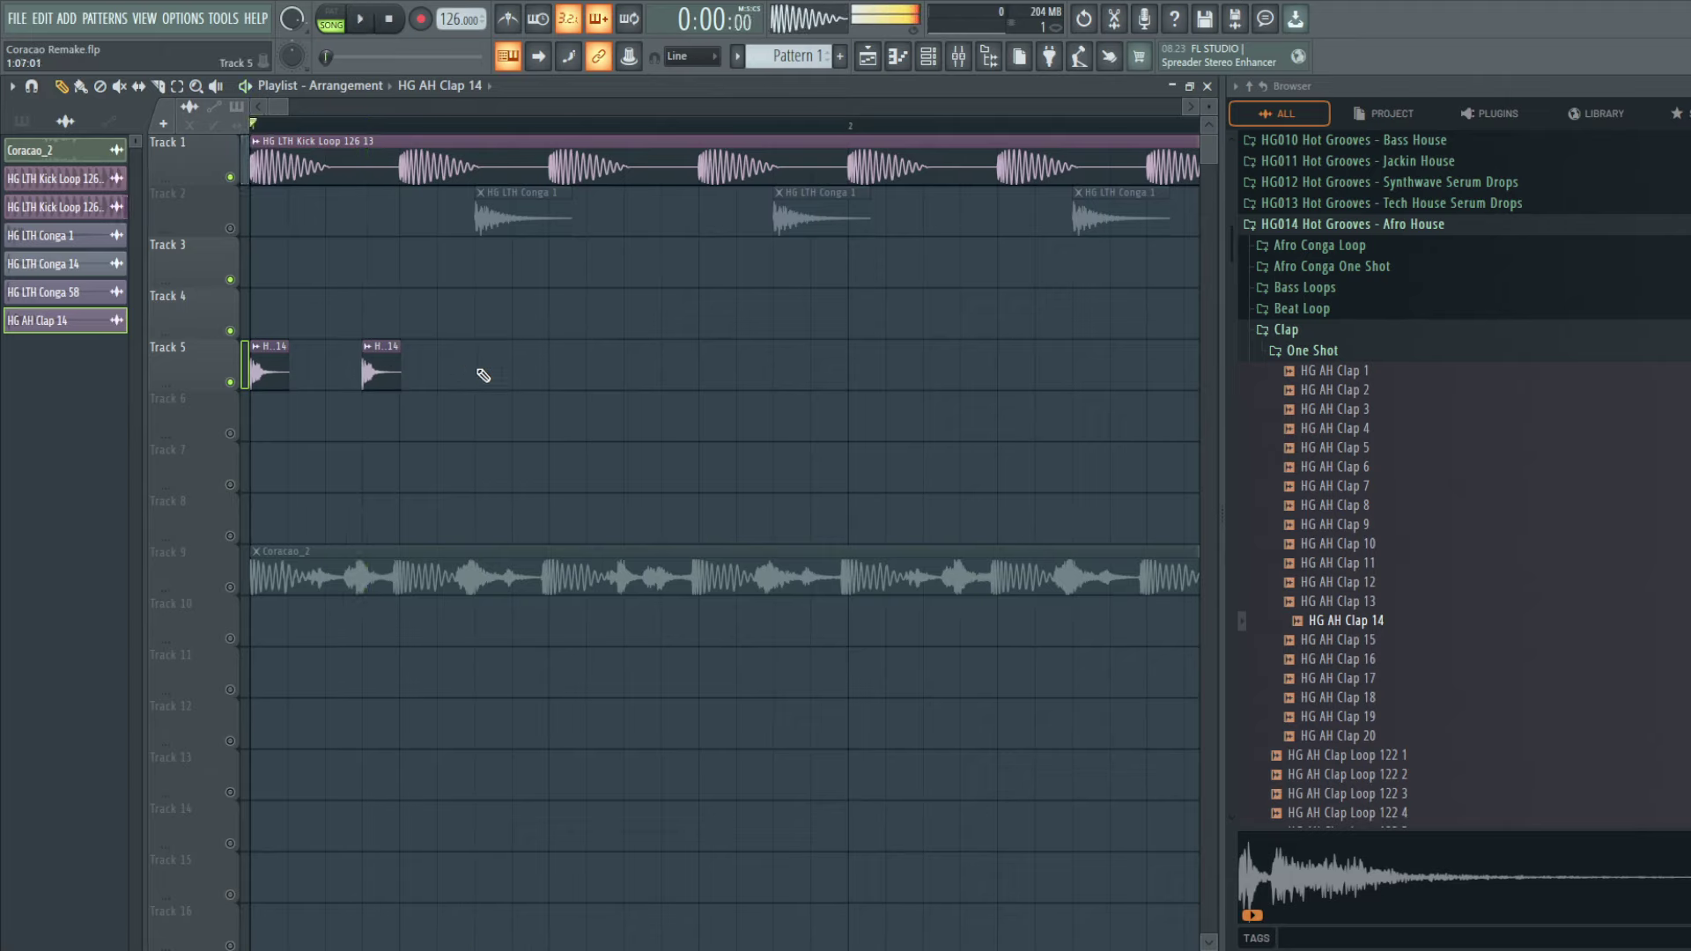
{"action": "left_click", "coordinate": [482, 373]}
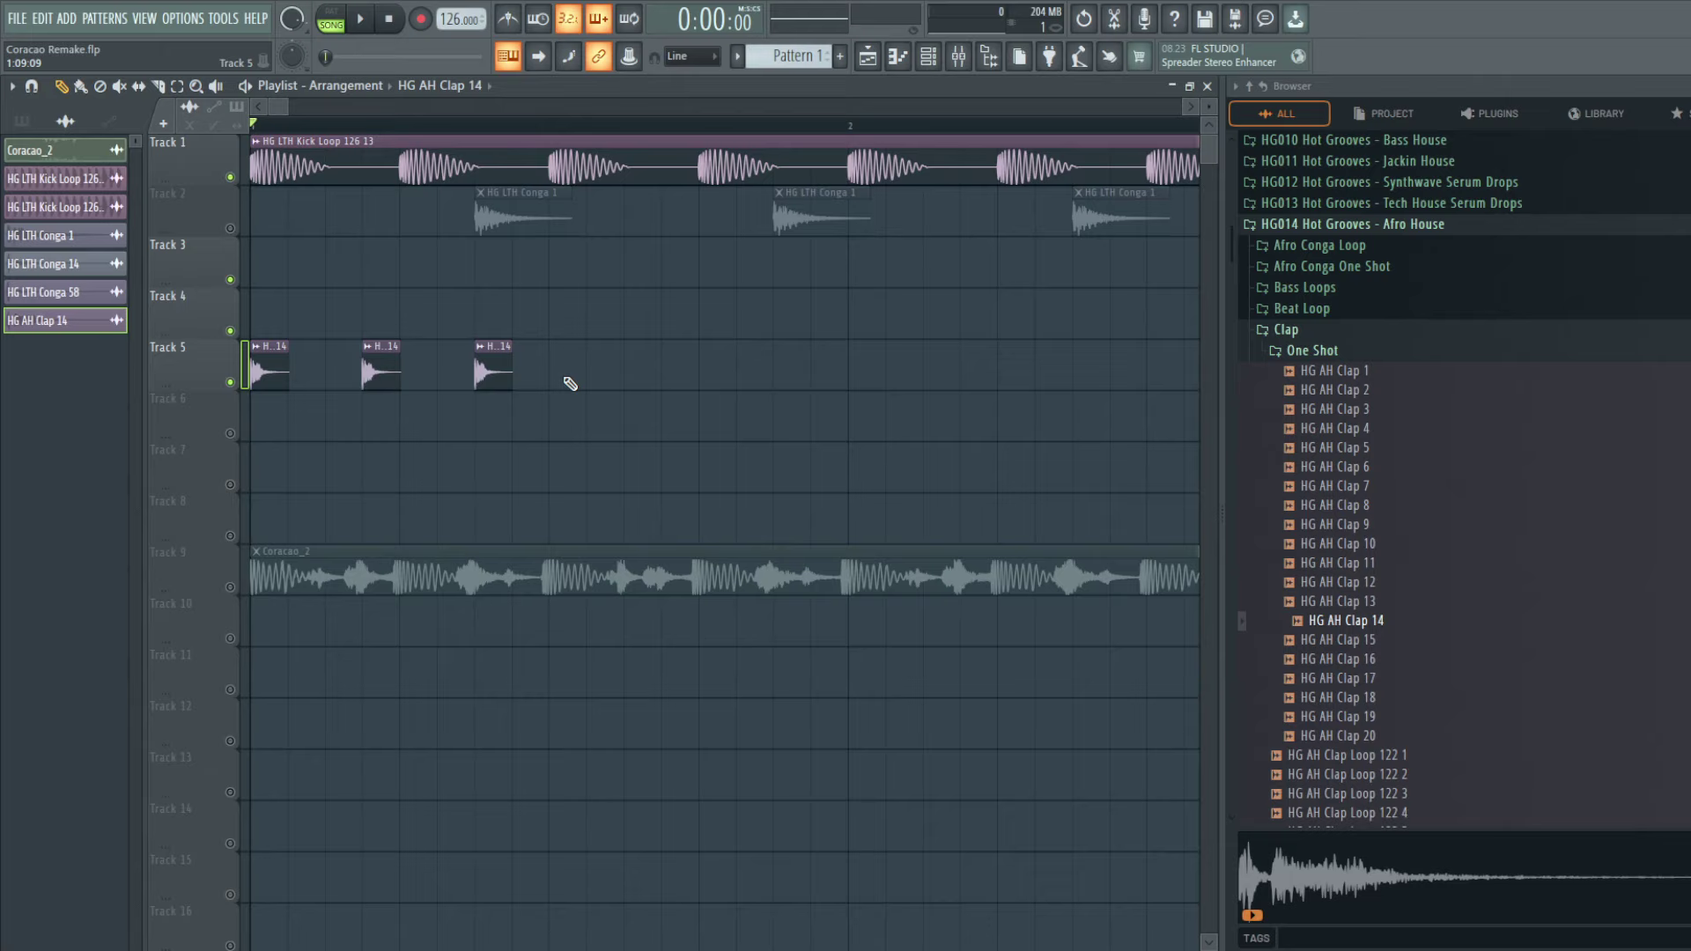
{"action": "left_click", "coordinate": [626, 370]}
{"action": "left_click", "coordinate": [667, 370]}
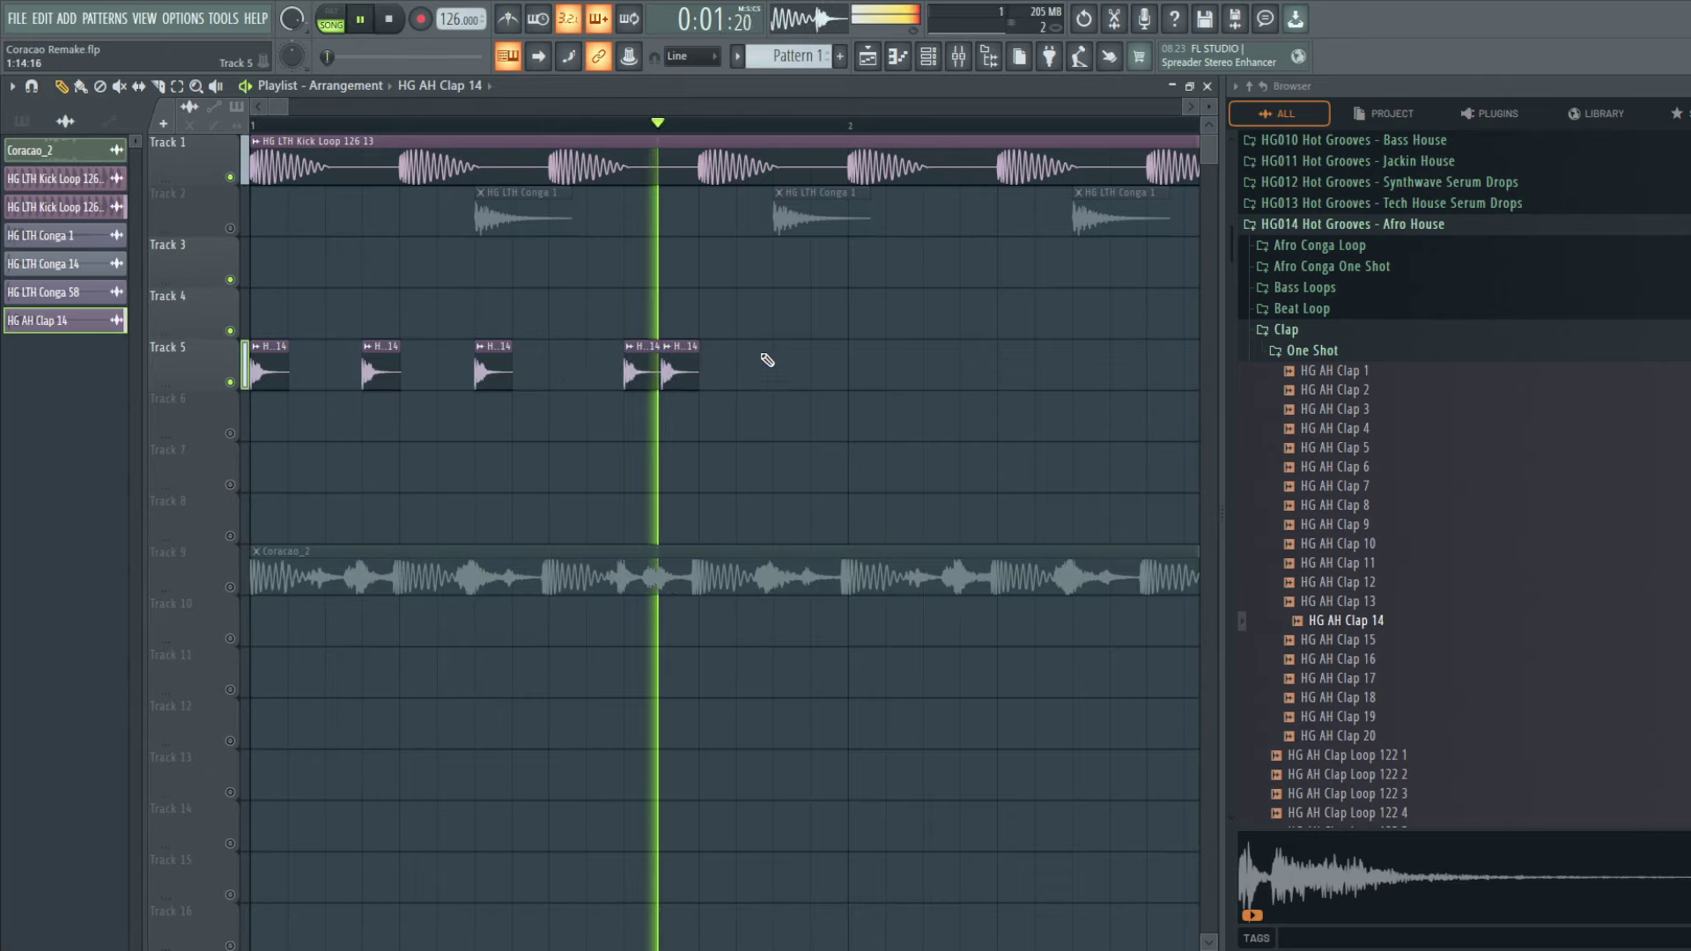
{"action": "left_click_drag", "start_coordinate": [687, 369], "coordinate": [724, 370]}
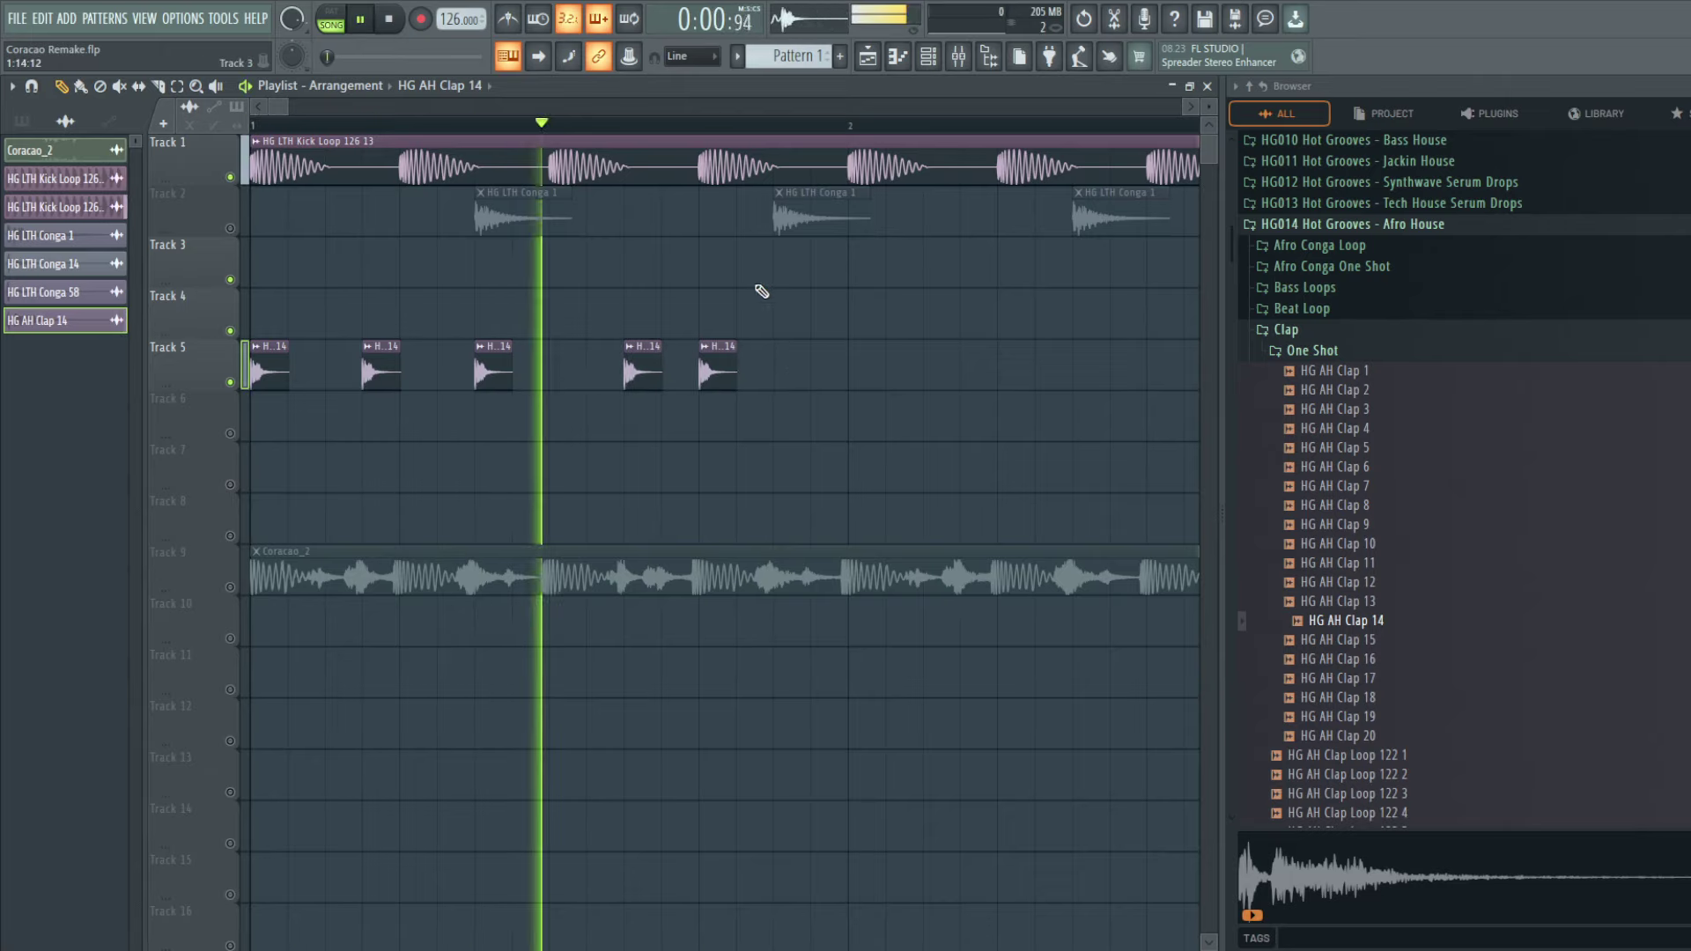
{"action": "key", "text": "space"}
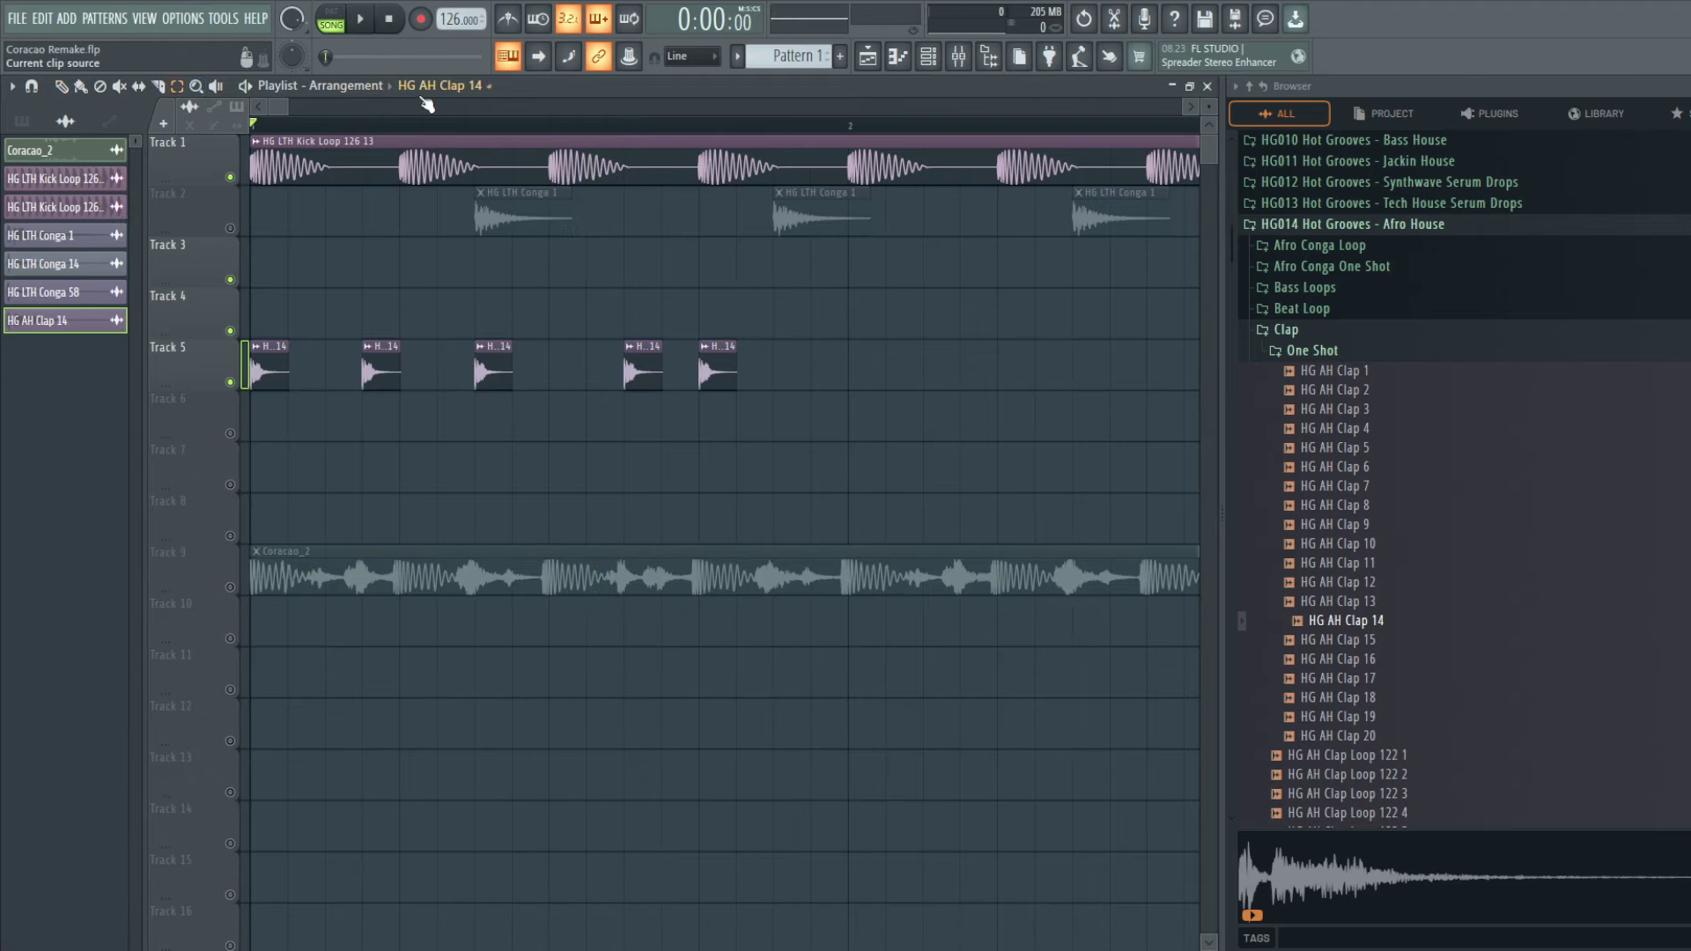
Step: Duplicate the one-bar clap pattern on Track 5 across bars 2 to 4, play it and clear the selection
{"action": "left_click_drag", "start_coordinate": [287, 106], "coordinate": [385, 105]}
{"action": "left_click_drag", "start_coordinate": [551, 311], "coordinate": [251, 378]}
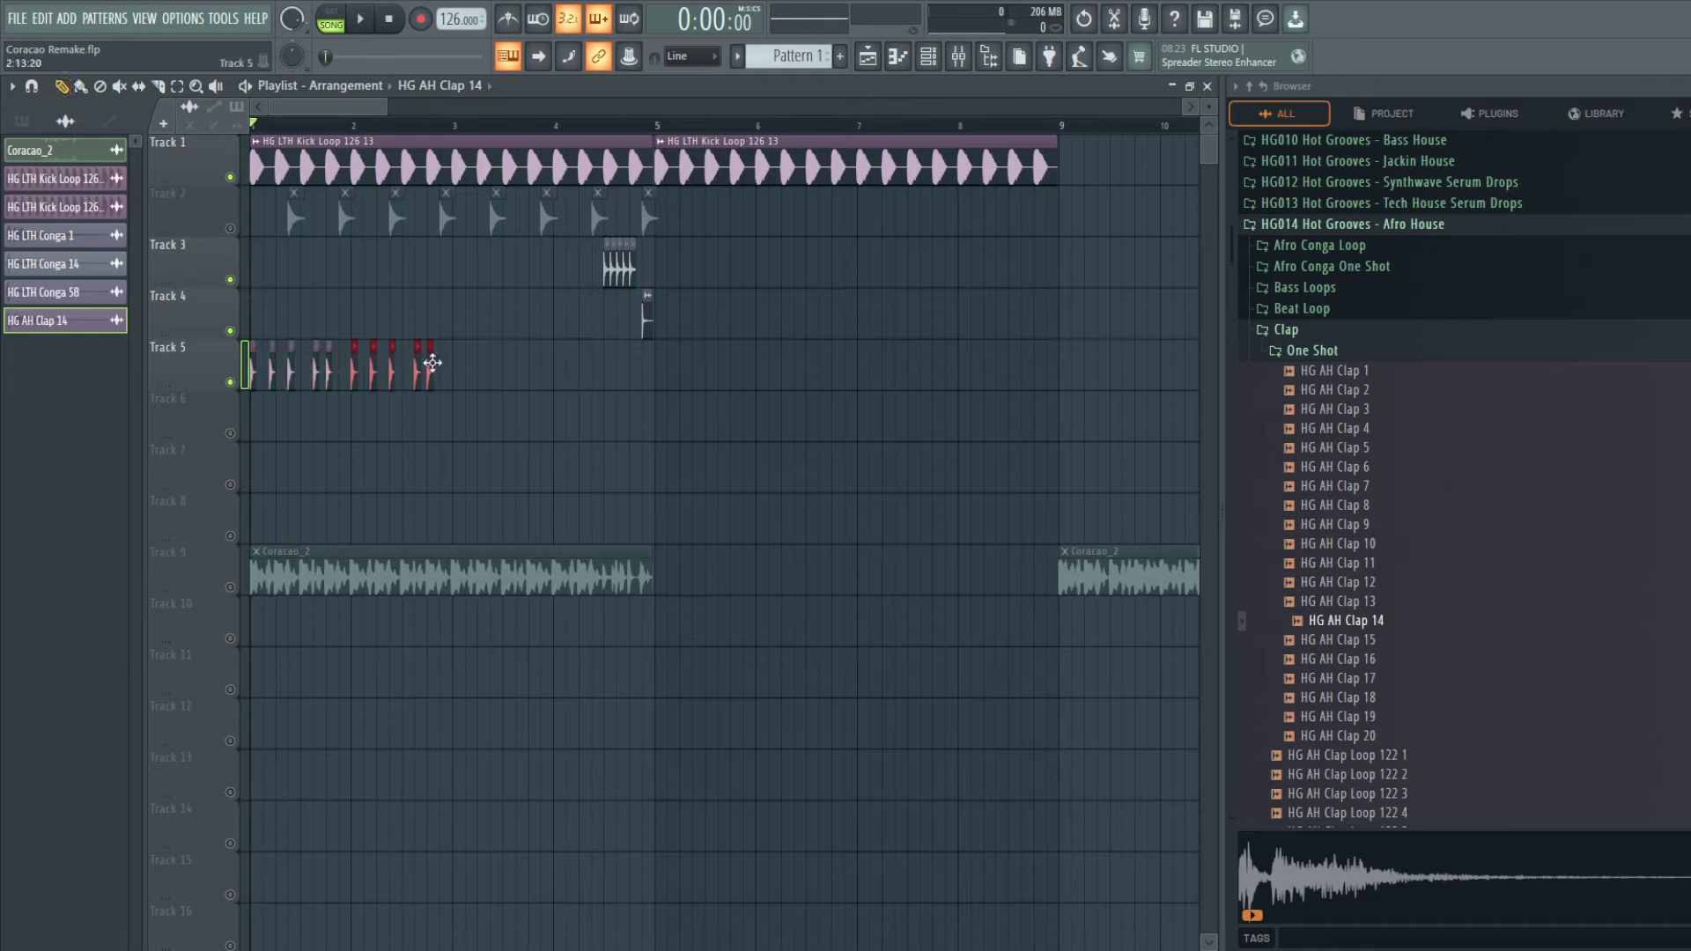
{"action": "left_click_drag", "start_coordinate": [548, 325], "coordinate": [251, 409]}
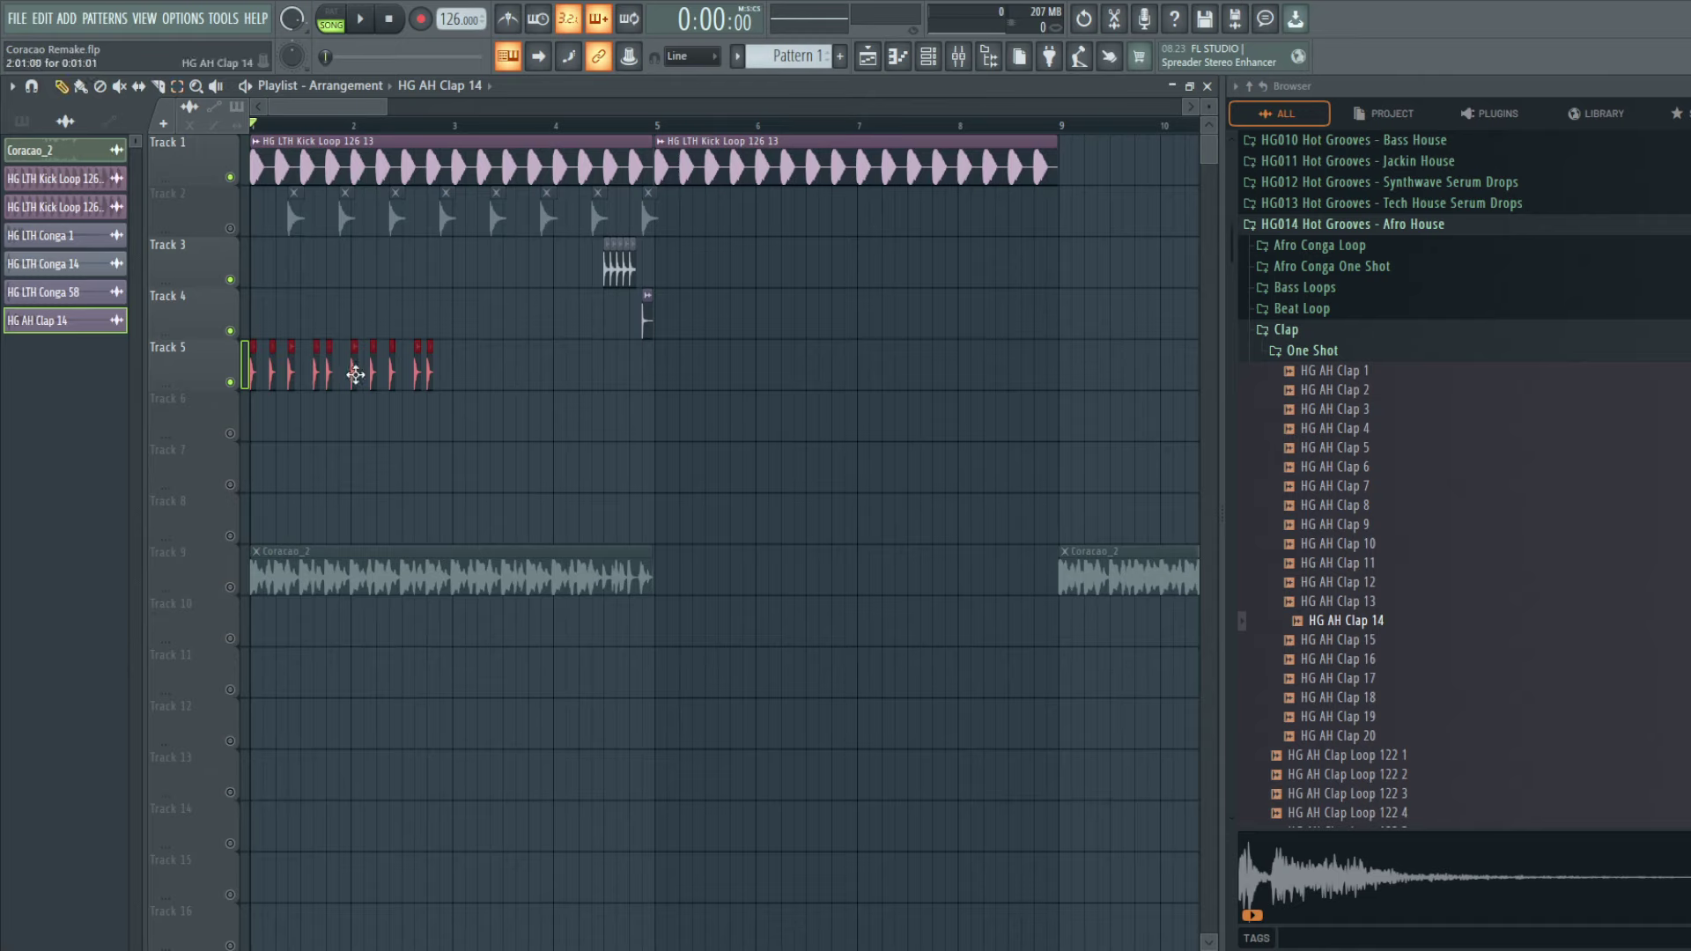
{"action": "key", "text": "space"}
{"action": "left_click_drag", "start_coordinate": [530, 372], "coordinate": [562, 366]}
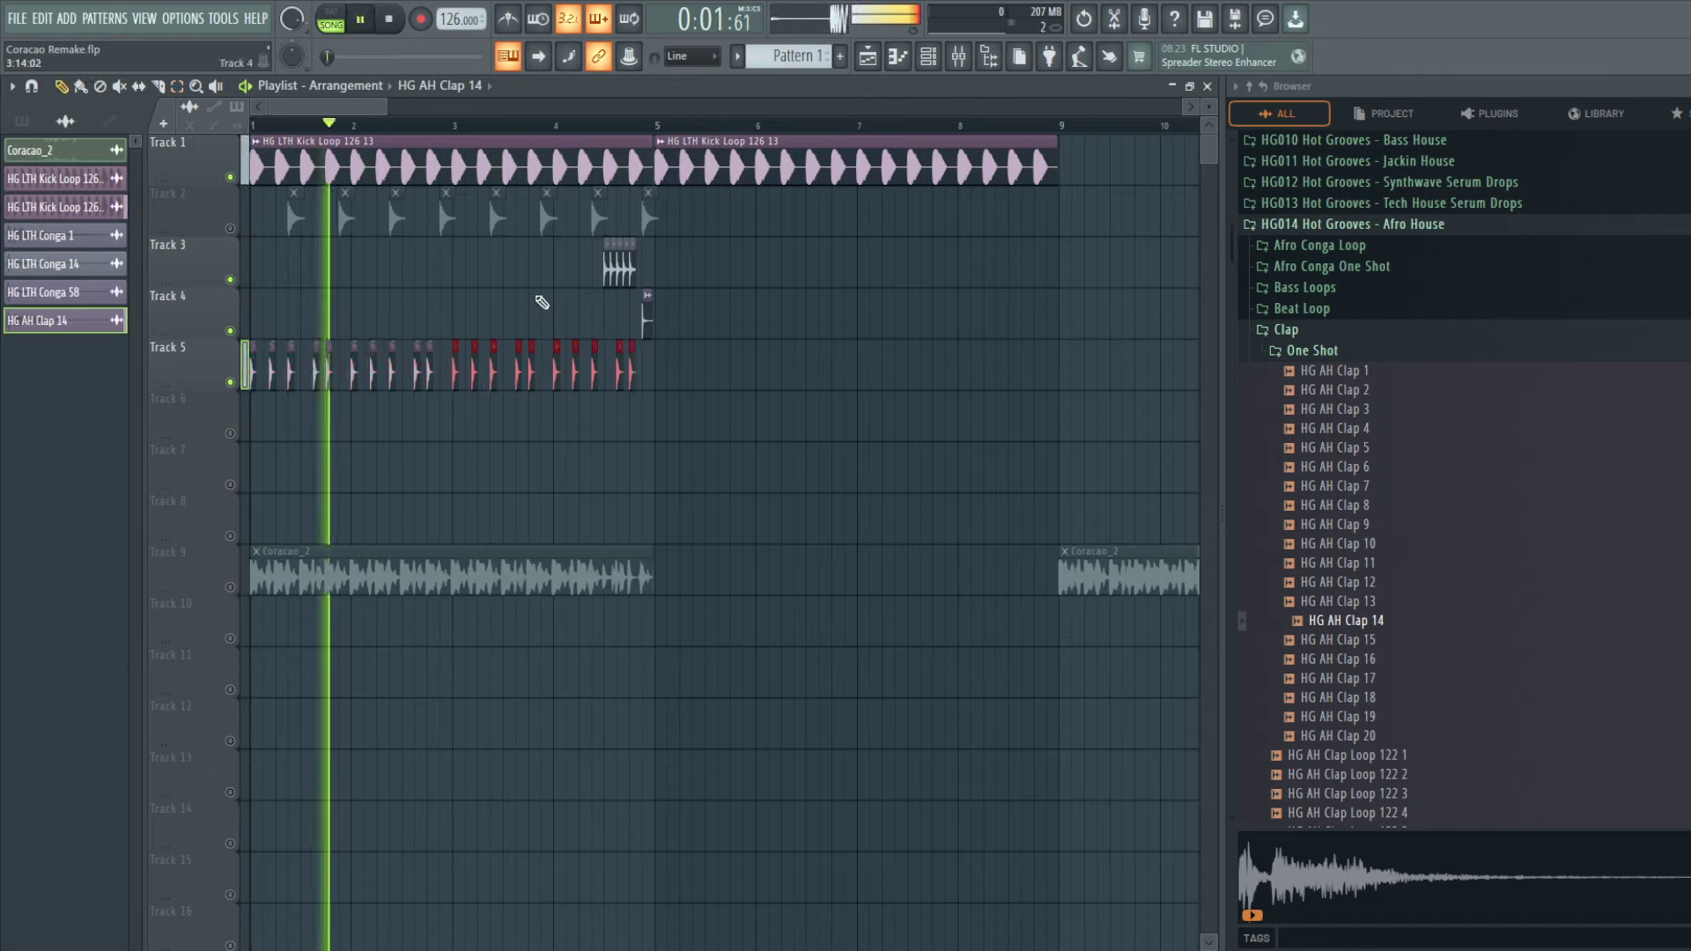
{"action": "key", "text": "ctrl+d"}
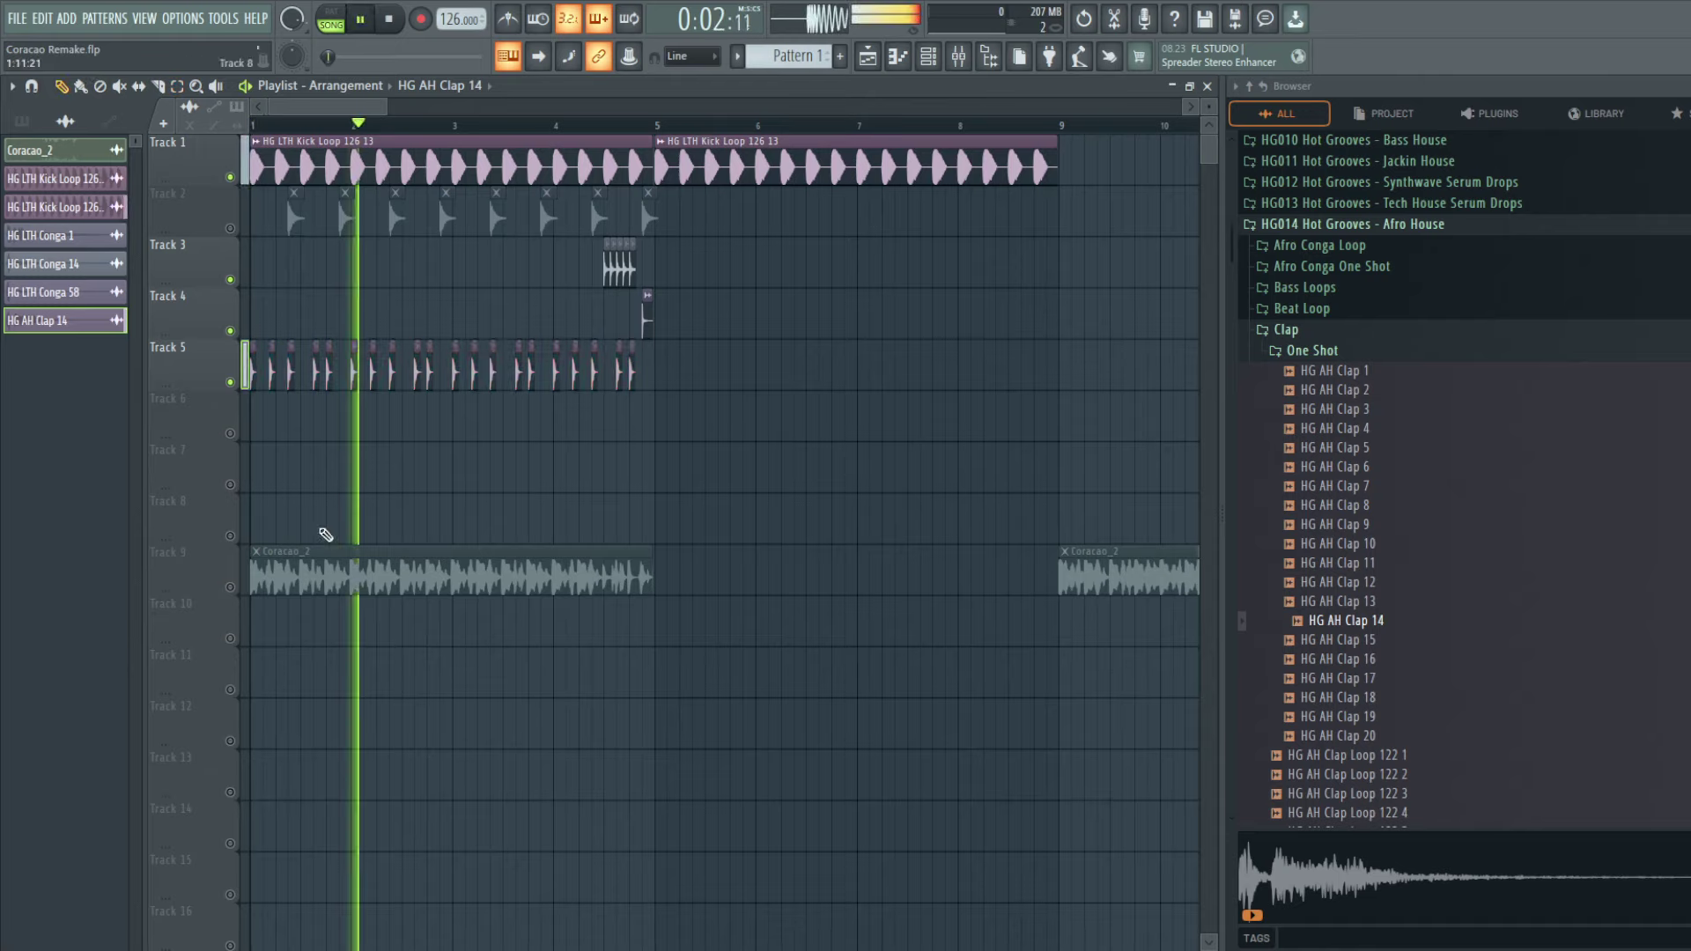
Step: Solo the Coracao_2 reference on Track 9 and play it from the start
{"action": "key", "text": "space"}
{"action": "right_click", "coordinate": [230, 587]}
{"action": "key", "text": "space"}
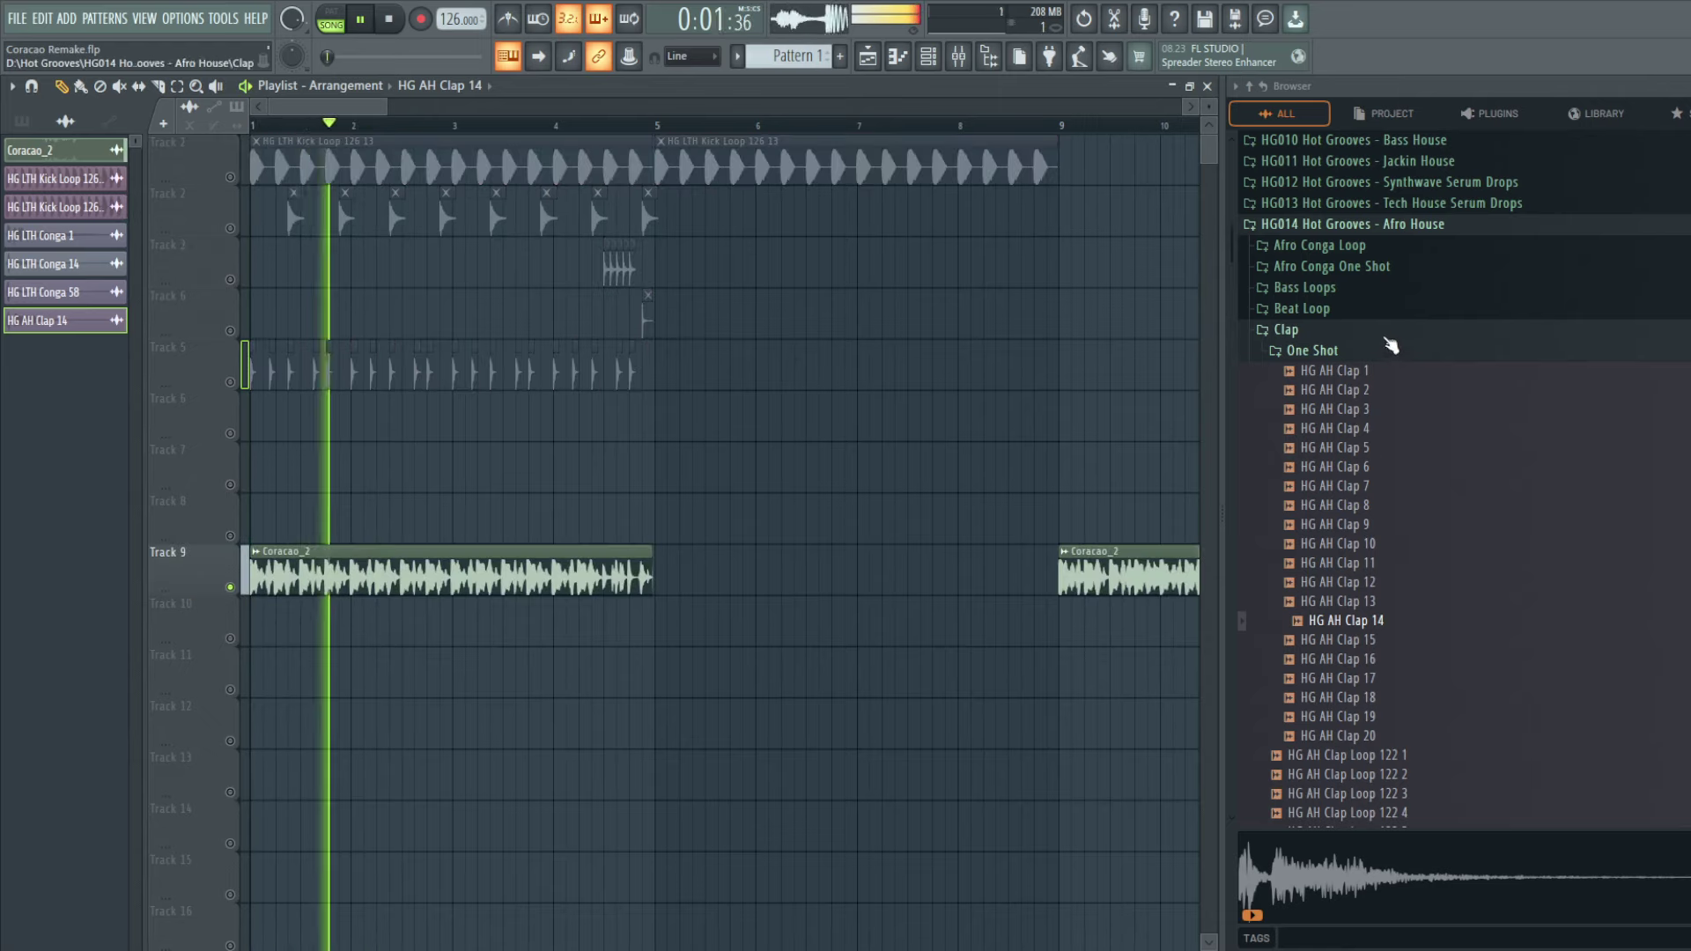
Step: Close the Afro House pack and the Latin Tech House Clap folder, and open the Latin Tech House Hihats folder
{"action": "left_click", "coordinate": [1291, 225]}
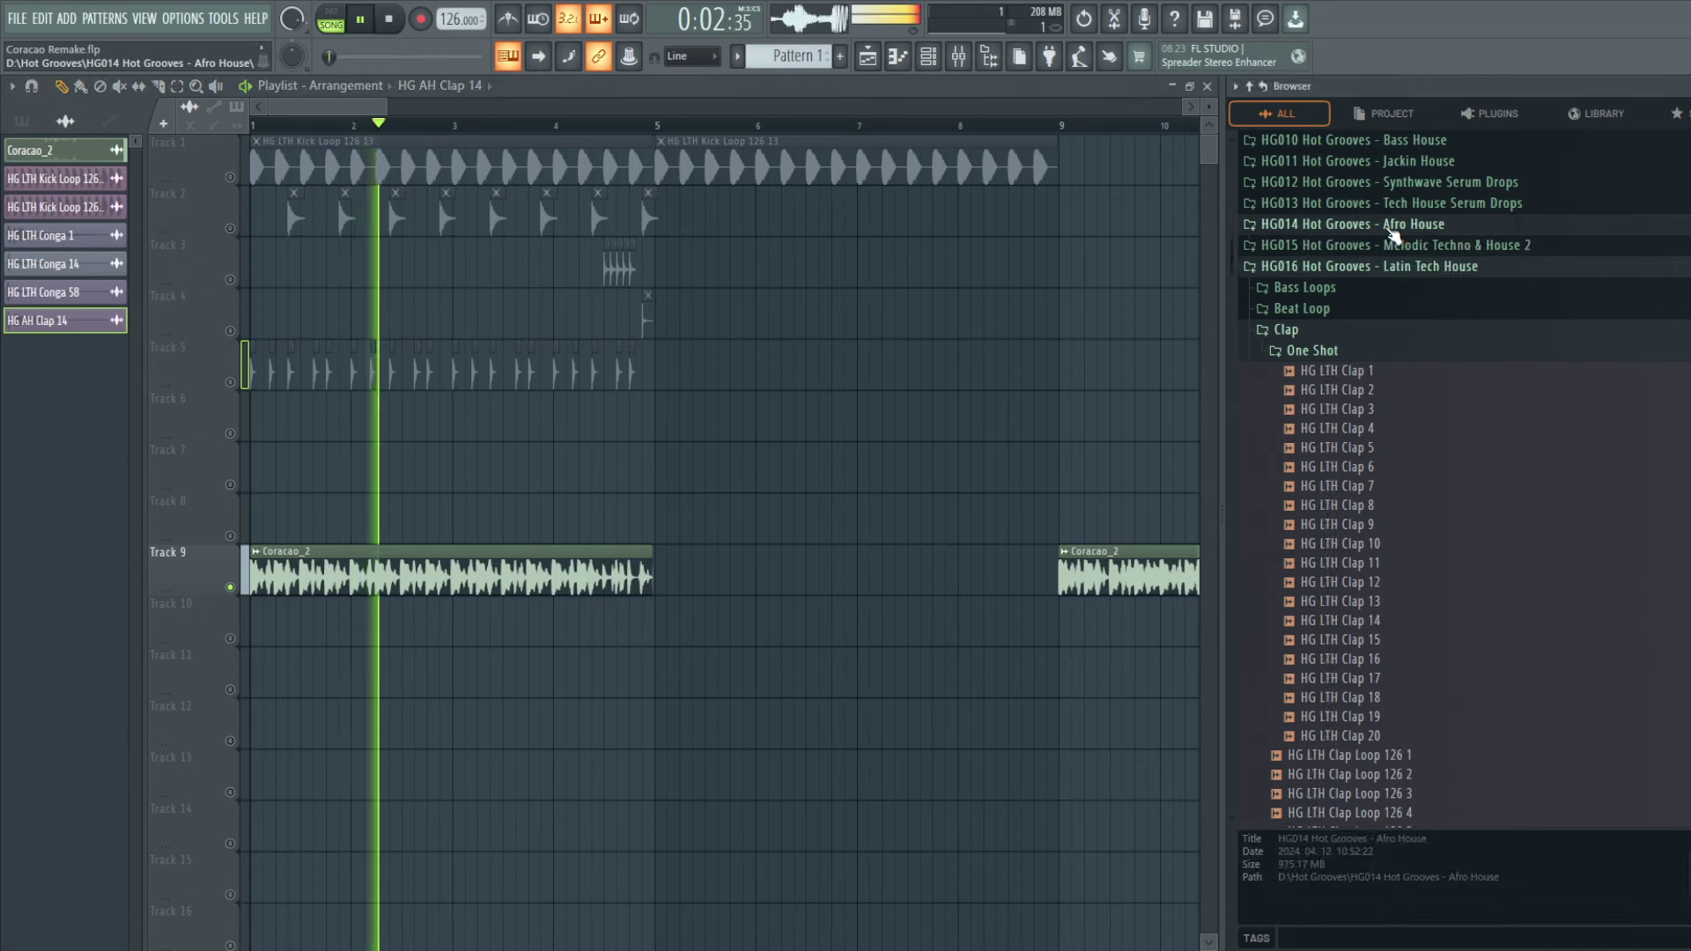
{"action": "left_click", "coordinate": [1339, 333]}
{"action": "key", "text": "space"}
{"action": "left_click_drag", "start_coordinate": [1347, 516], "coordinate": [1361, 527]}
{"action": "left_click", "coordinate": [1345, 440]}
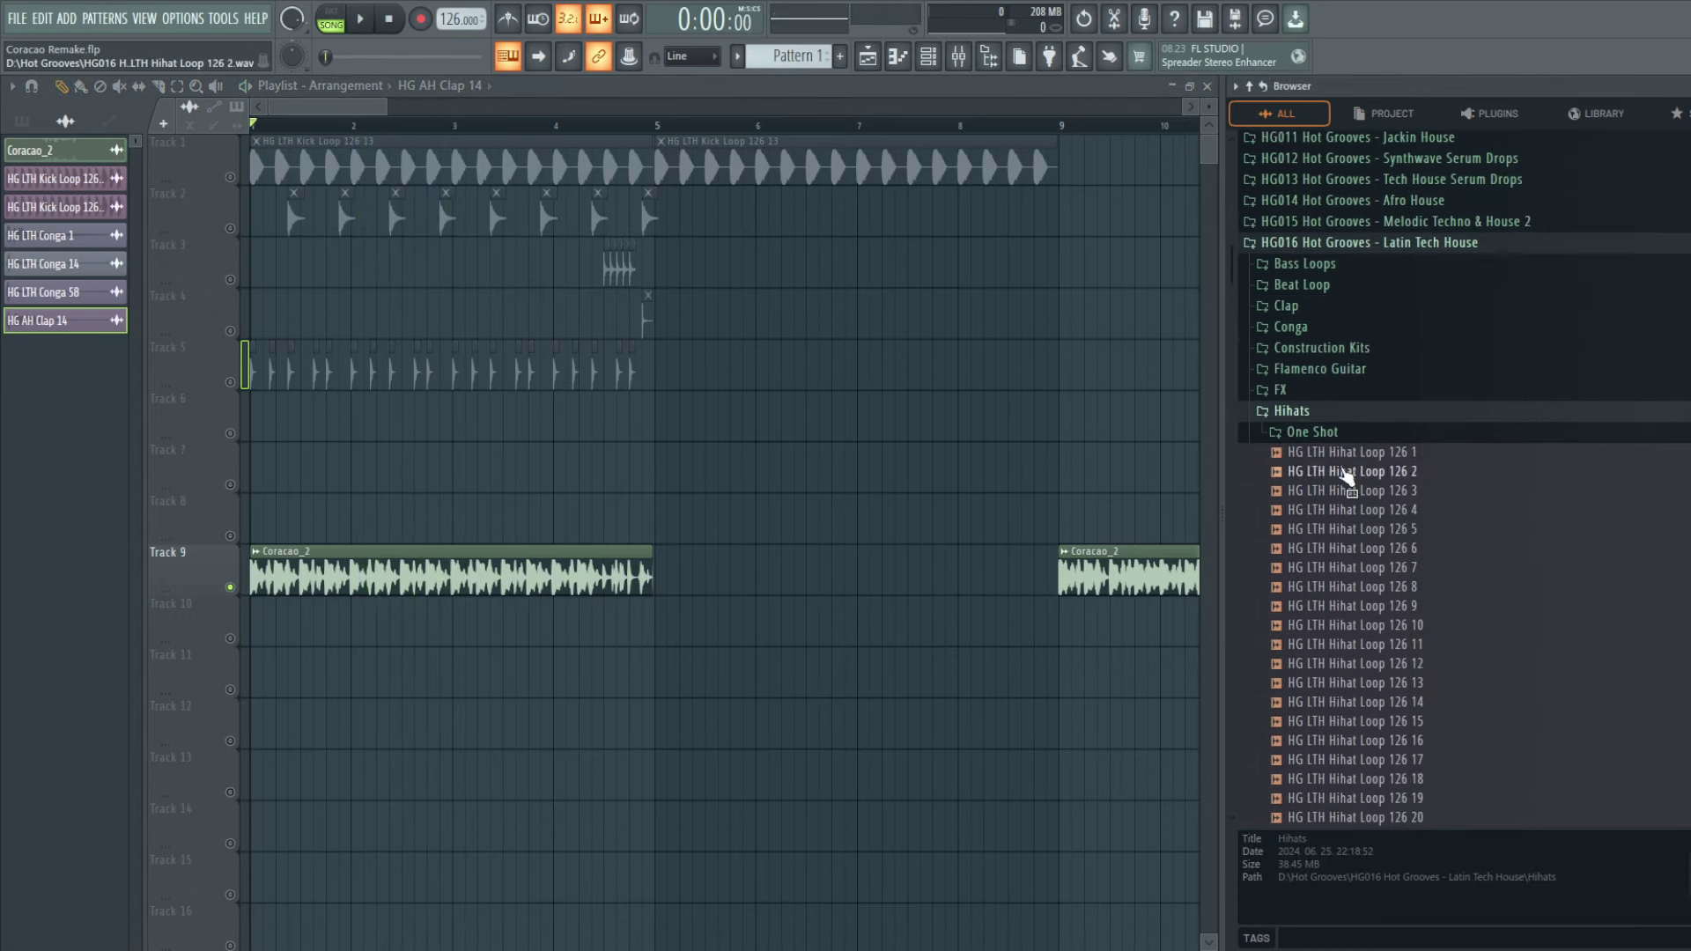
Step: Preview the Latin Tech House hi-hat loops, including HG LTH Hihat Loop 126 2, 6 and 19 back to 17
{"action": "left_click", "coordinate": [1344, 471]}
{"action": "scroll", "coordinate": [1347, 484], "scroll_direction": "down", "scroll_amount": 2}
{"action": "scroll", "coordinate": [1345, 484], "scroll_direction": "up", "scroll_amount": 2}
{"action": "left_click", "coordinate": [1409, 548]}
{"action": "scroll", "coordinate": [1445, 579], "scroll_direction": "down", "scroll_amount": 5}
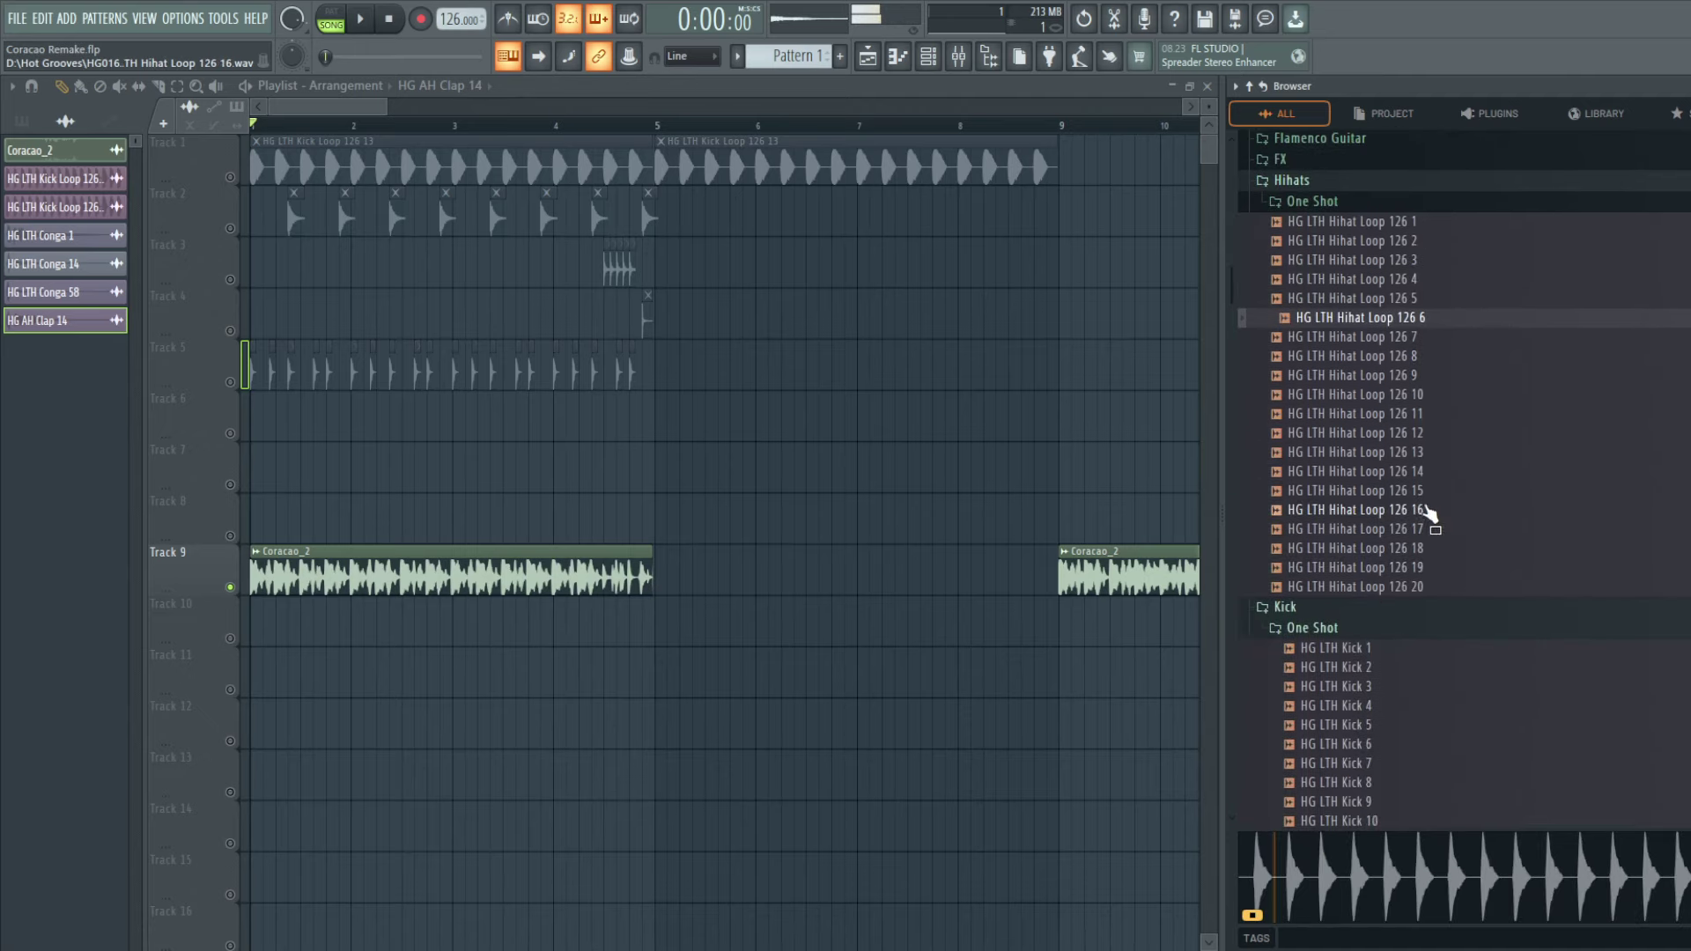
{"action": "left_click", "coordinate": [1441, 568]}
{"action": "key", "text": "Up"}
{"action": "key", "text": "Up"}
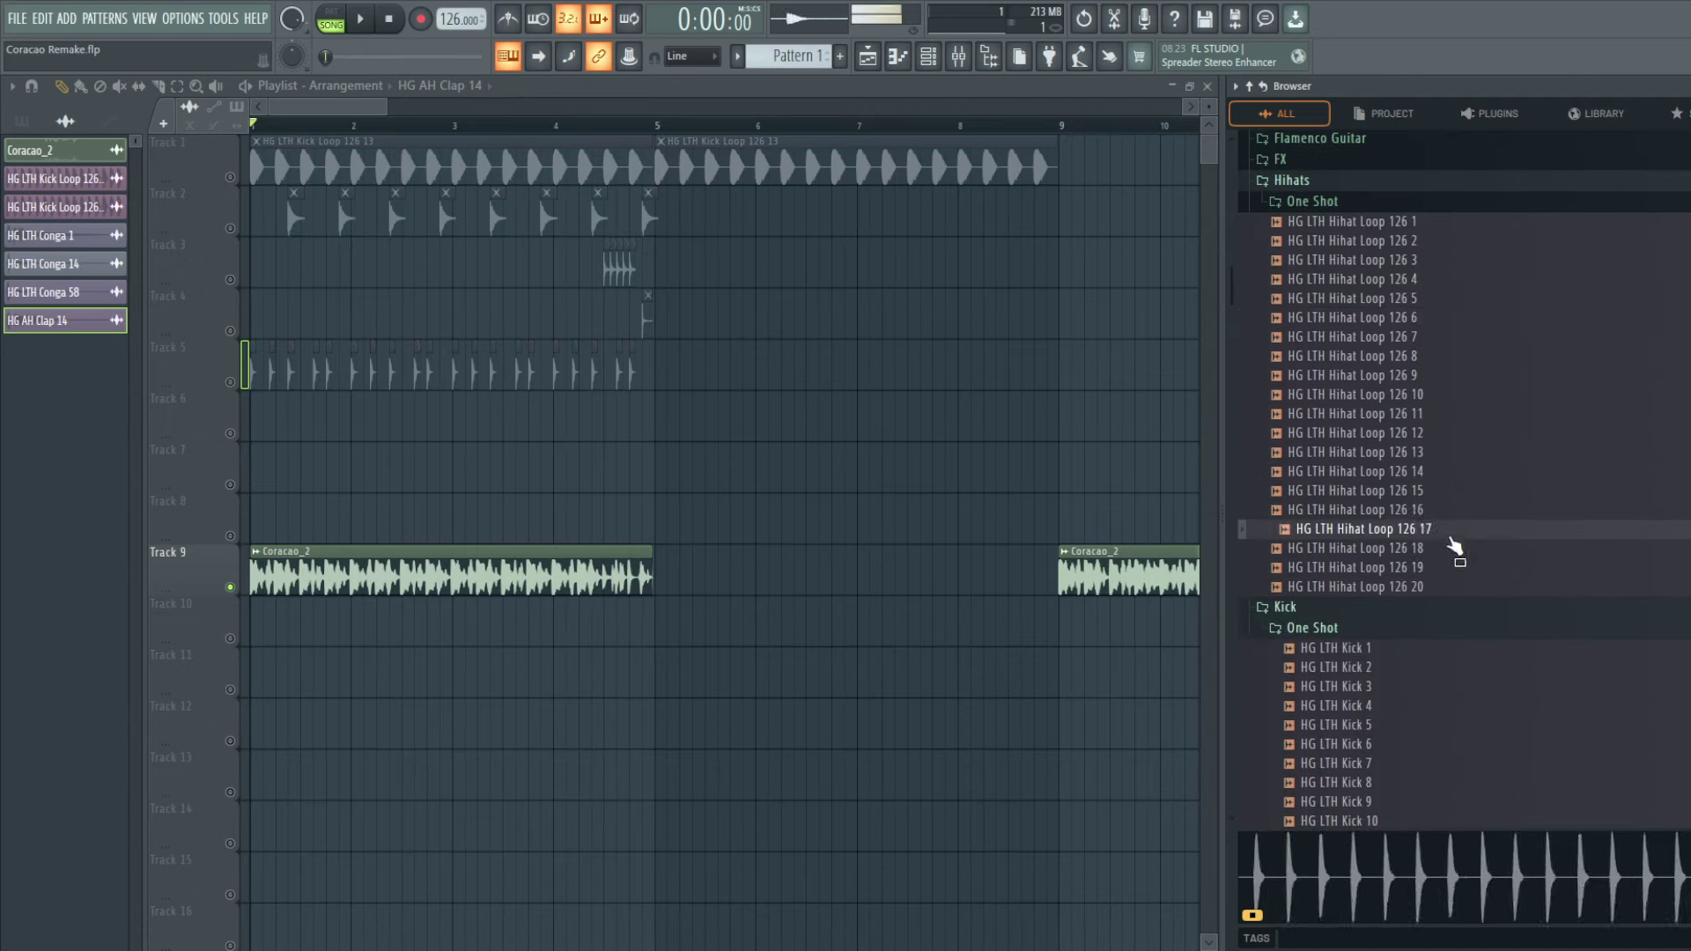
Step: Open the Latin Tech House Percussion Loop folder and preview HG LTH Percussion Loop 126 26 and 27
{"action": "scroll", "coordinate": [1438, 528], "scroll_direction": "down", "scroll_amount": 15}
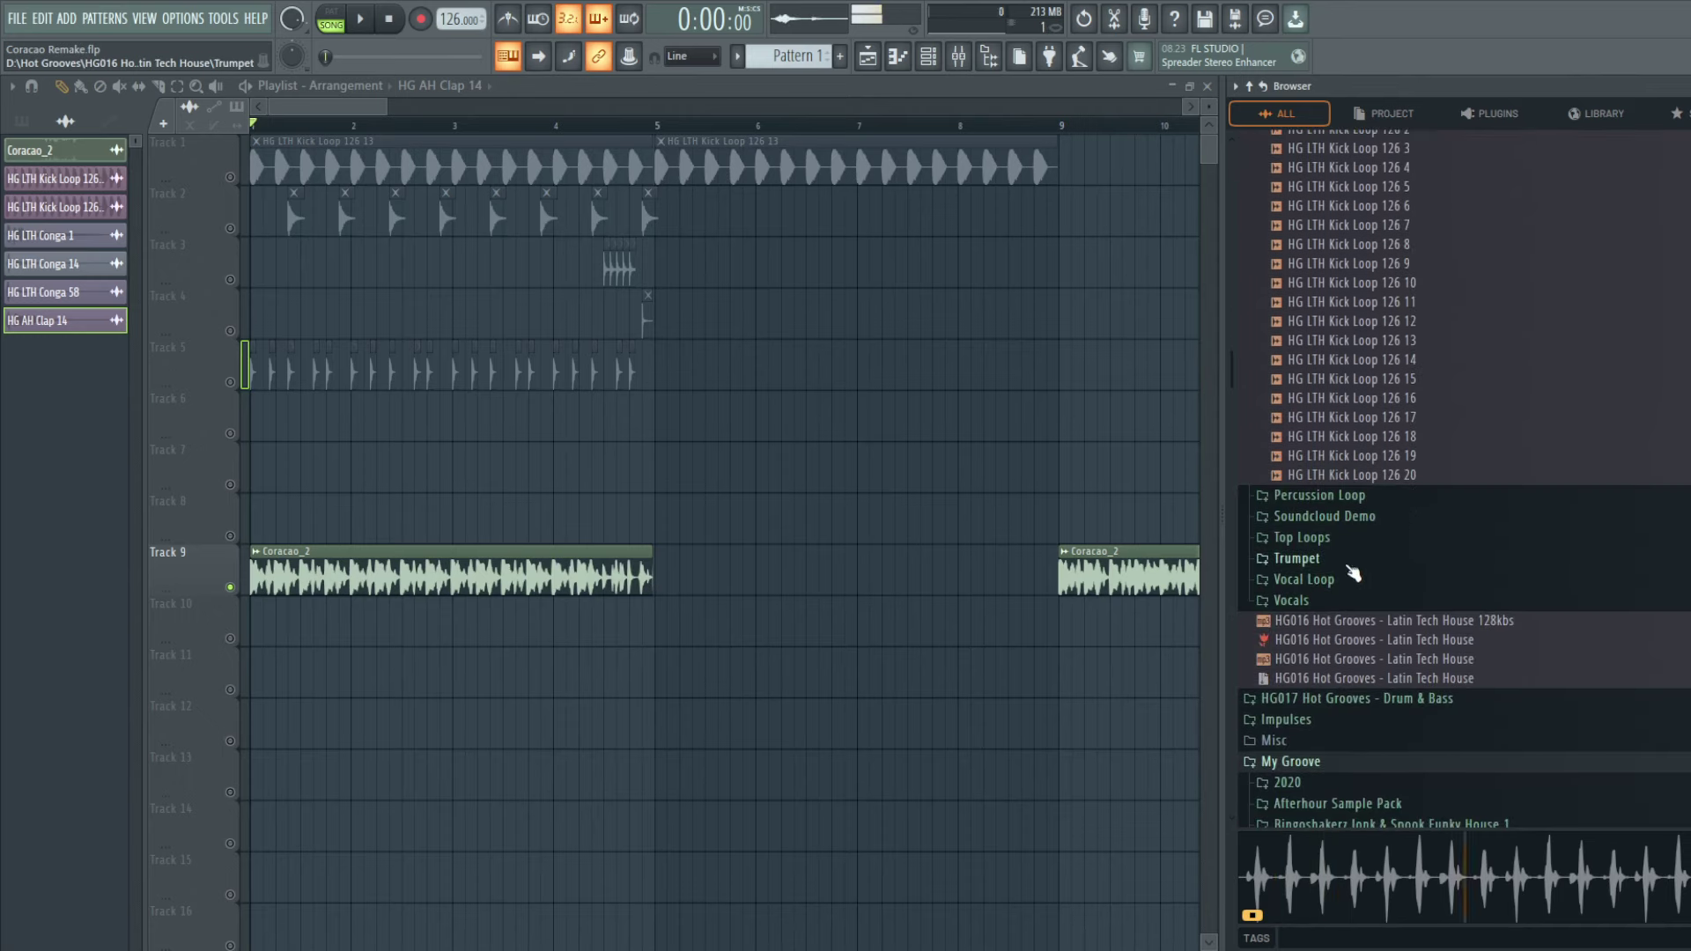
{"action": "left_click", "coordinate": [1367, 497]}
{"action": "left_click", "coordinate": [1398, 642]}
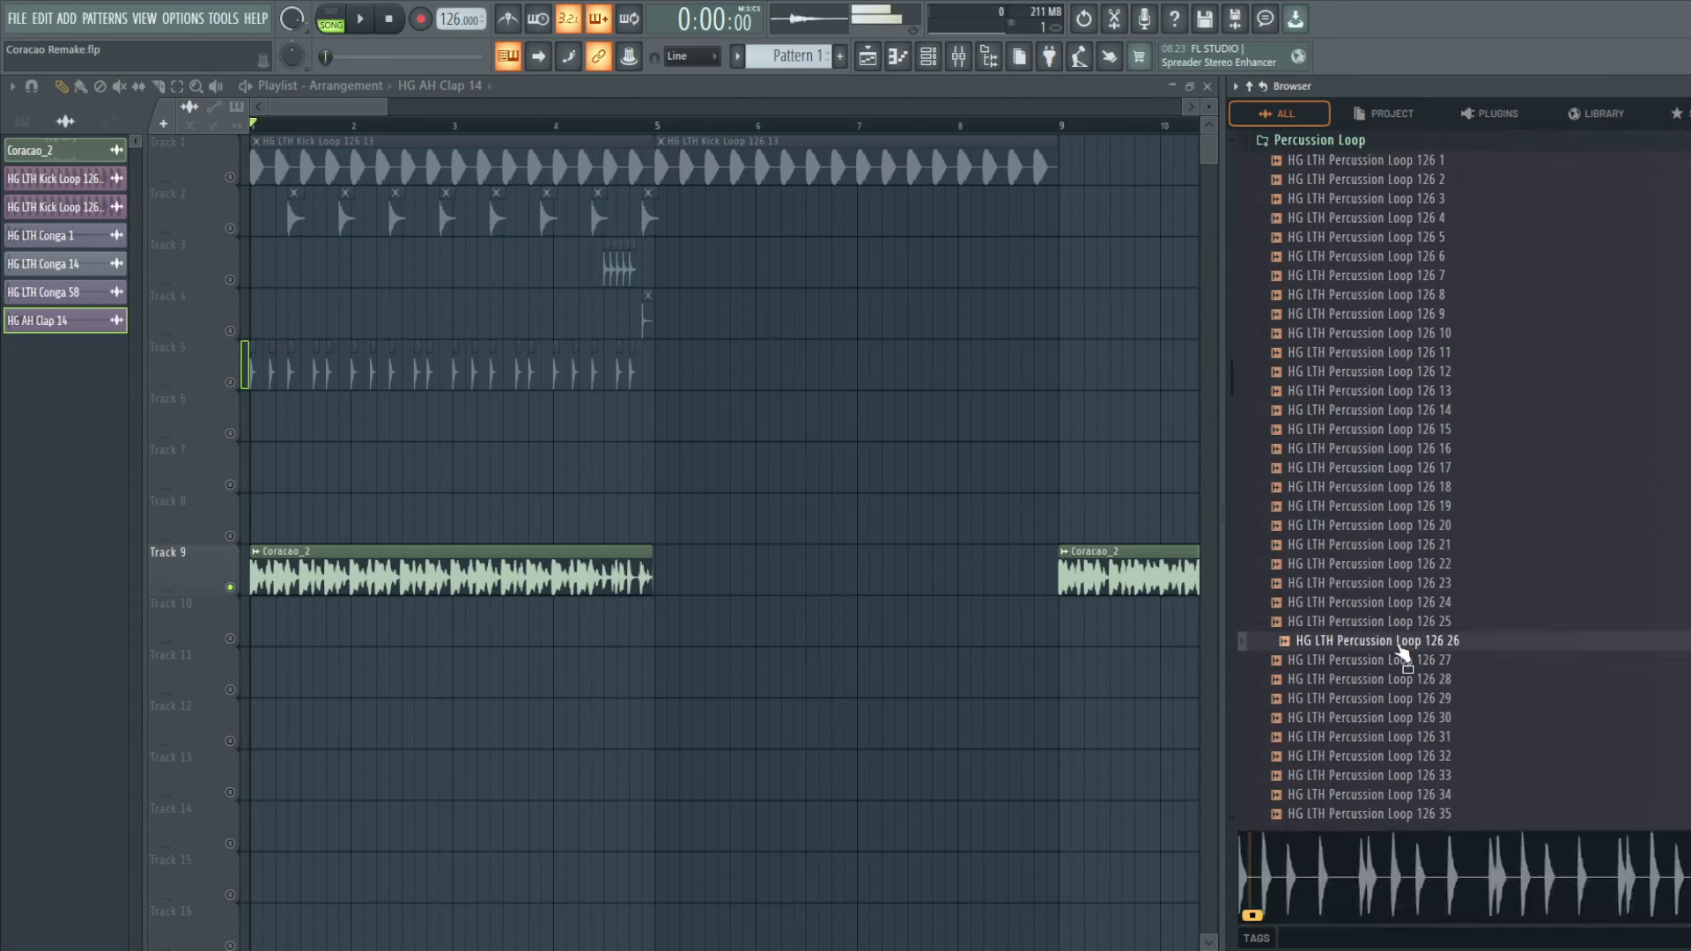
{"action": "scroll", "coordinate": [1404, 623], "scroll_direction": "down", "scroll_amount": 8}
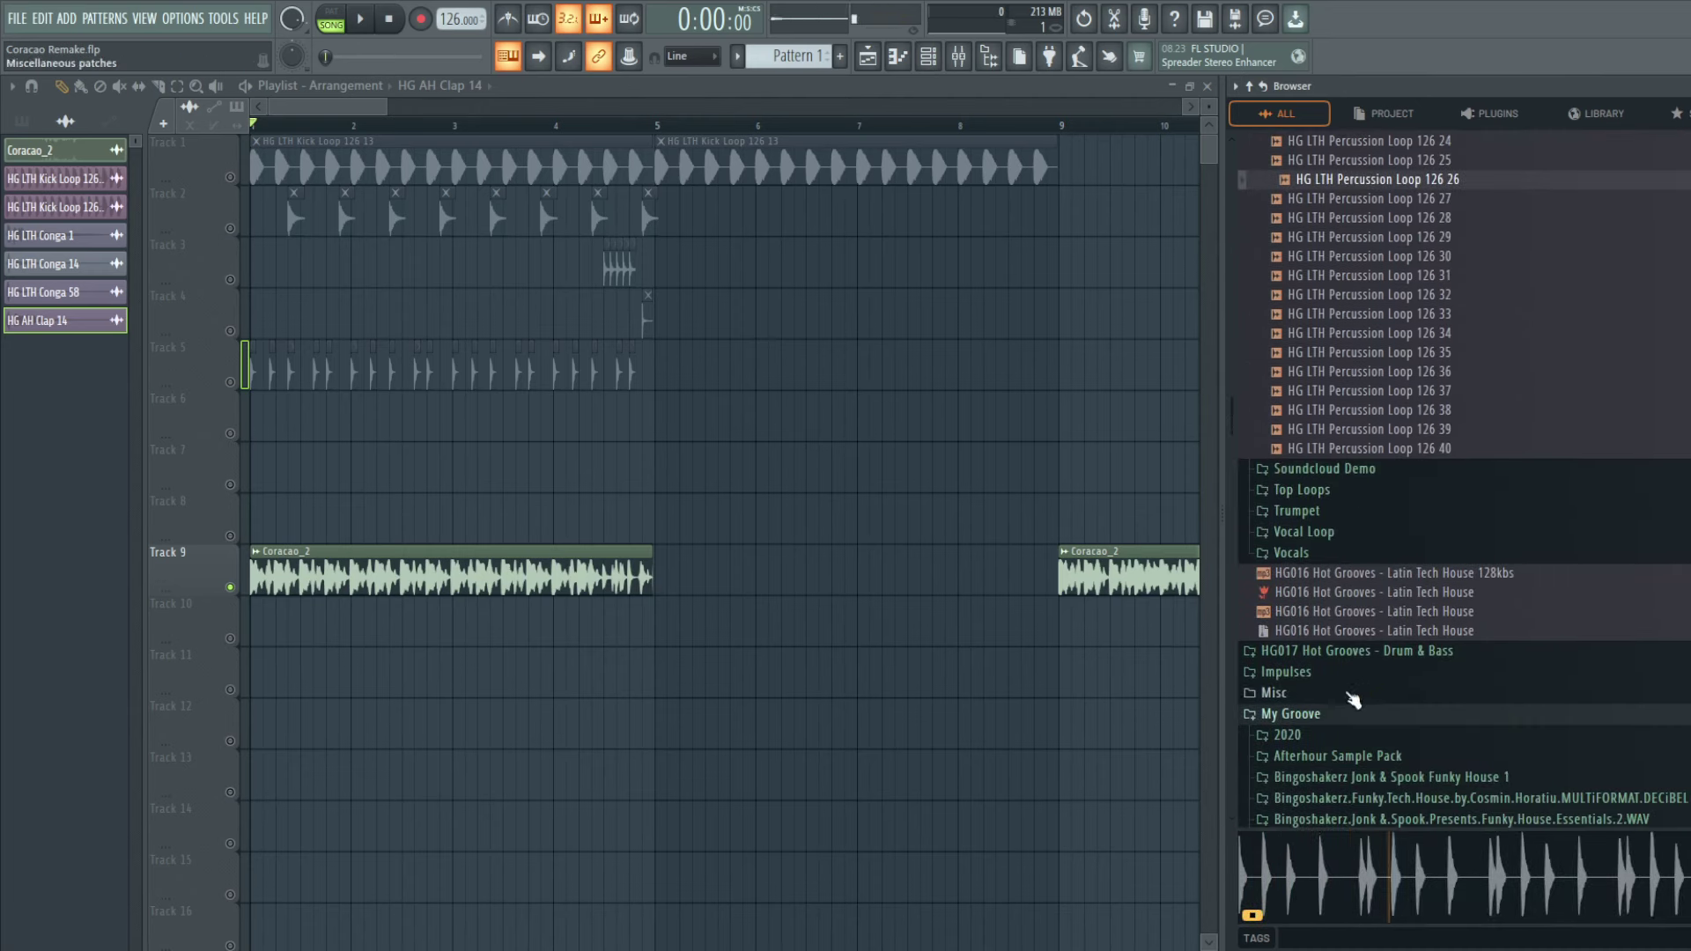
{"action": "left_click", "coordinate": [1343, 713]}
{"action": "scroll", "coordinate": [1374, 678], "scroll_direction": "up", "scroll_amount": 4}
{"action": "left_click", "coordinate": [1389, 659]}
{"action": "scroll", "coordinate": [1389, 665], "scroll_direction": "up", "scroll_amount": 8}
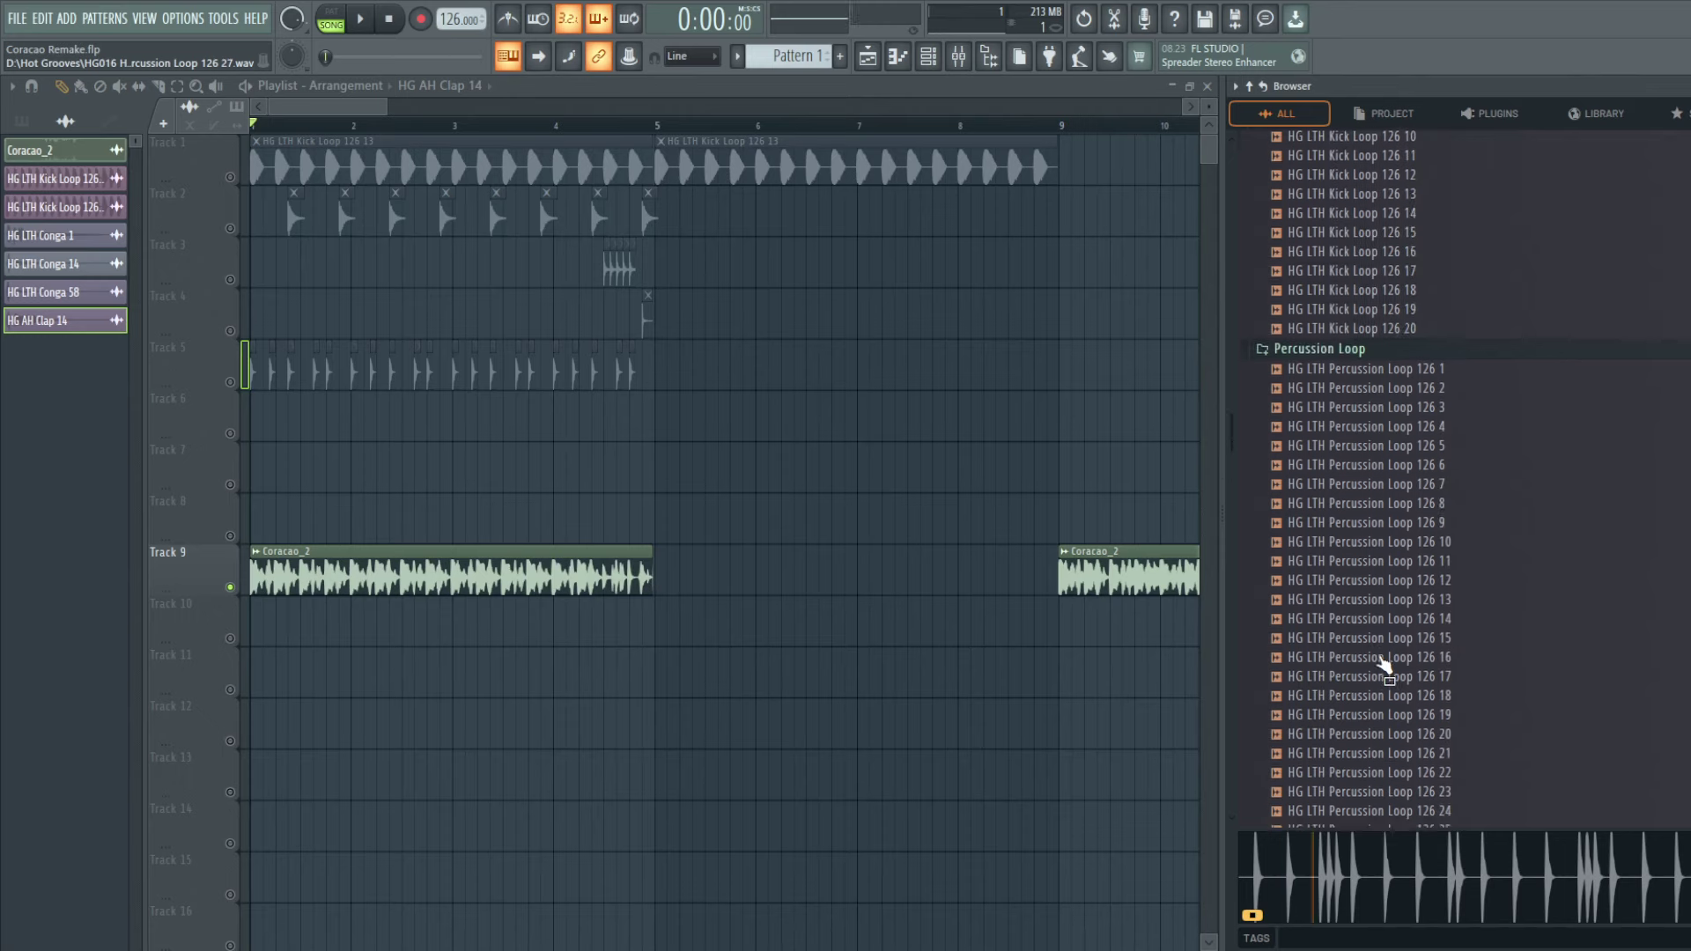
Step: Preview more Latin Tech House percussion loops, including HG LTH Percussion Loop 126 10, 12, 17, 20, 35 and 40
{"action": "left_click", "coordinate": [1444, 568]}
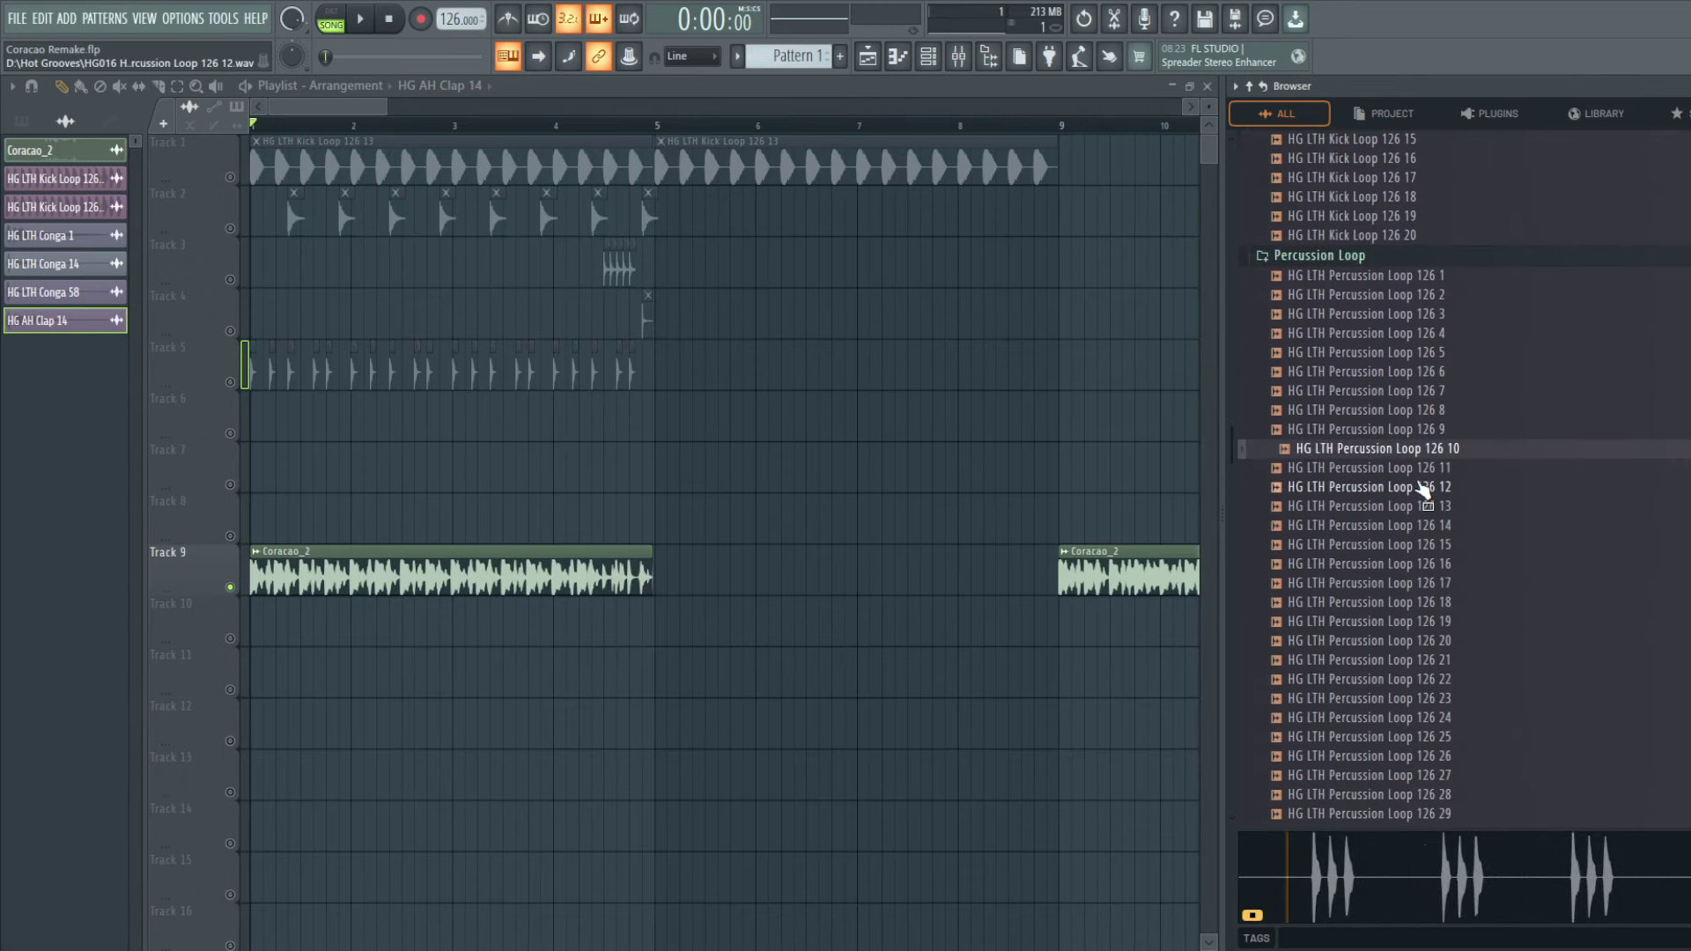
{"action": "scroll", "coordinate": [1431, 475], "scroll_direction": "down", "scroll_amount": 3}
{"action": "left_click", "coordinate": [1432, 373]}
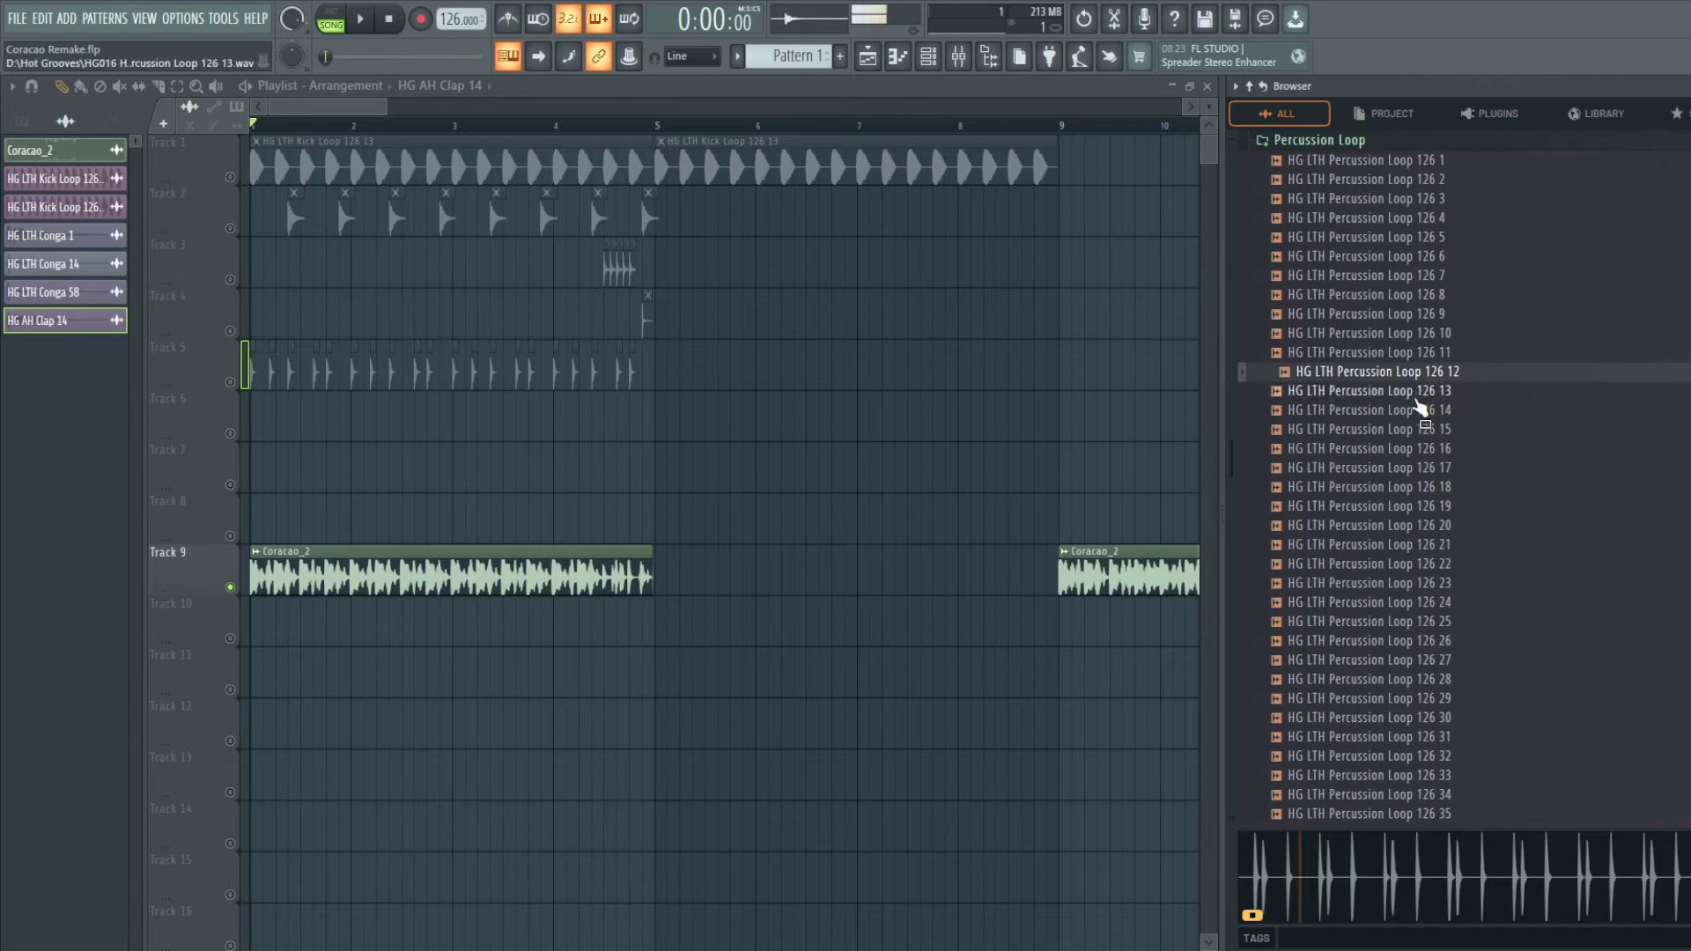
{"action": "left_click", "coordinate": [1416, 392]}
{"action": "left_click", "coordinate": [1428, 468]}
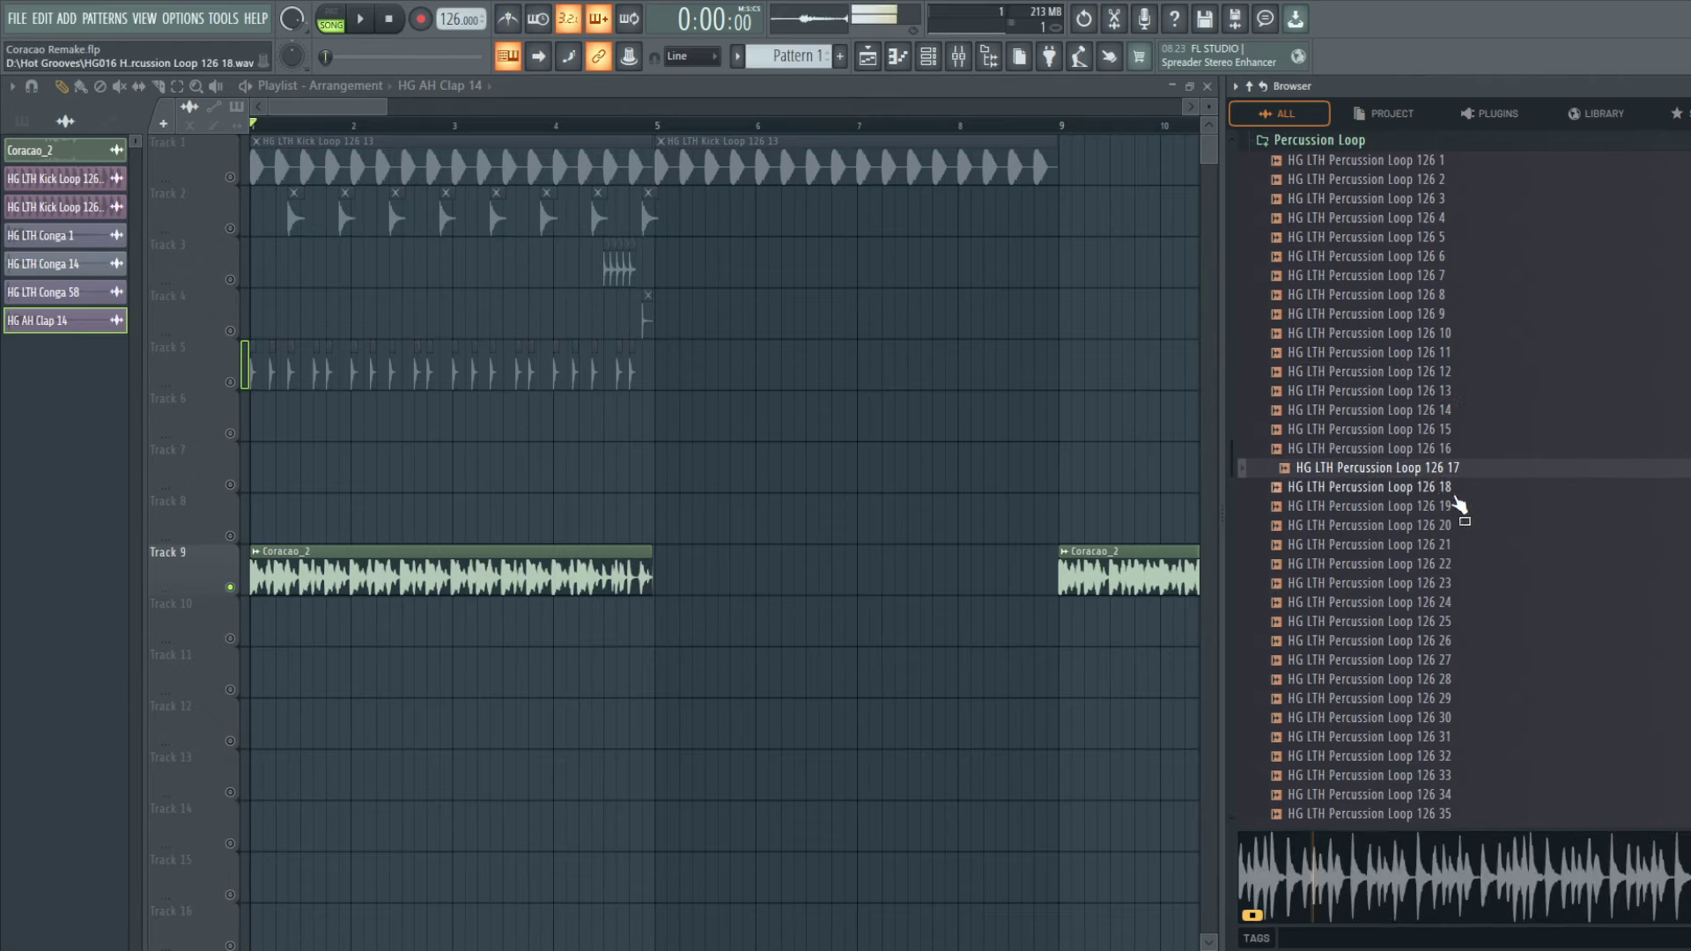
{"action": "left_click", "coordinate": [1453, 505]}
{"action": "left_click", "coordinate": [1458, 546]}
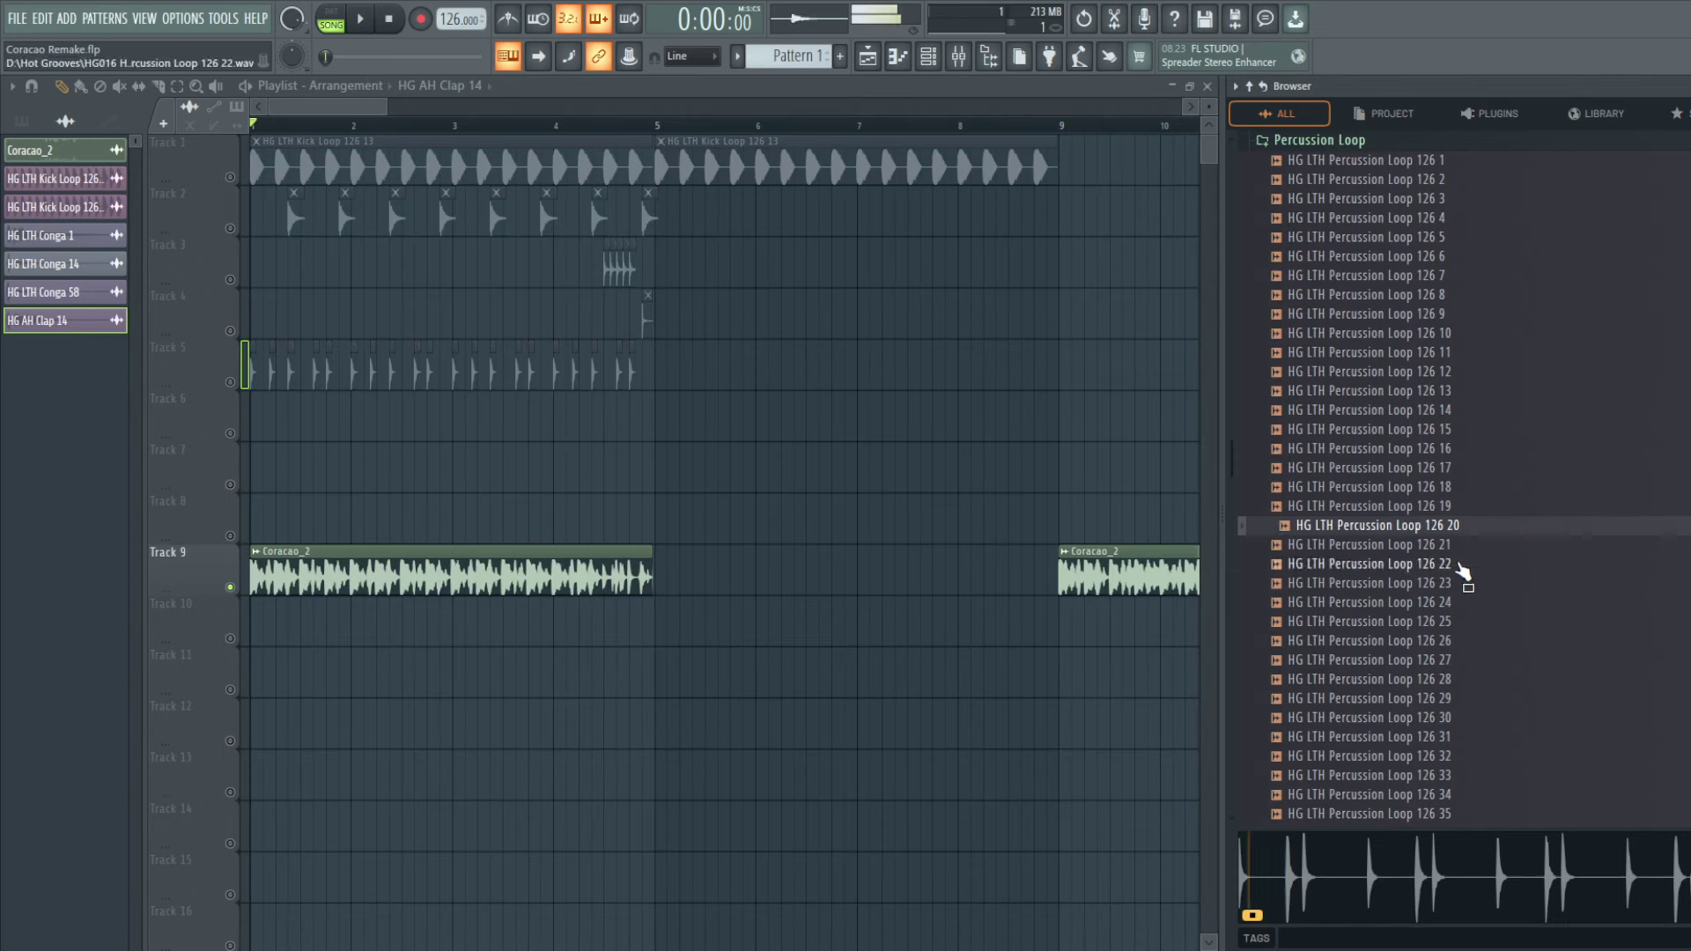
{"action": "left_click", "coordinate": [1461, 579]}
{"action": "left_click", "coordinate": [1469, 699]}
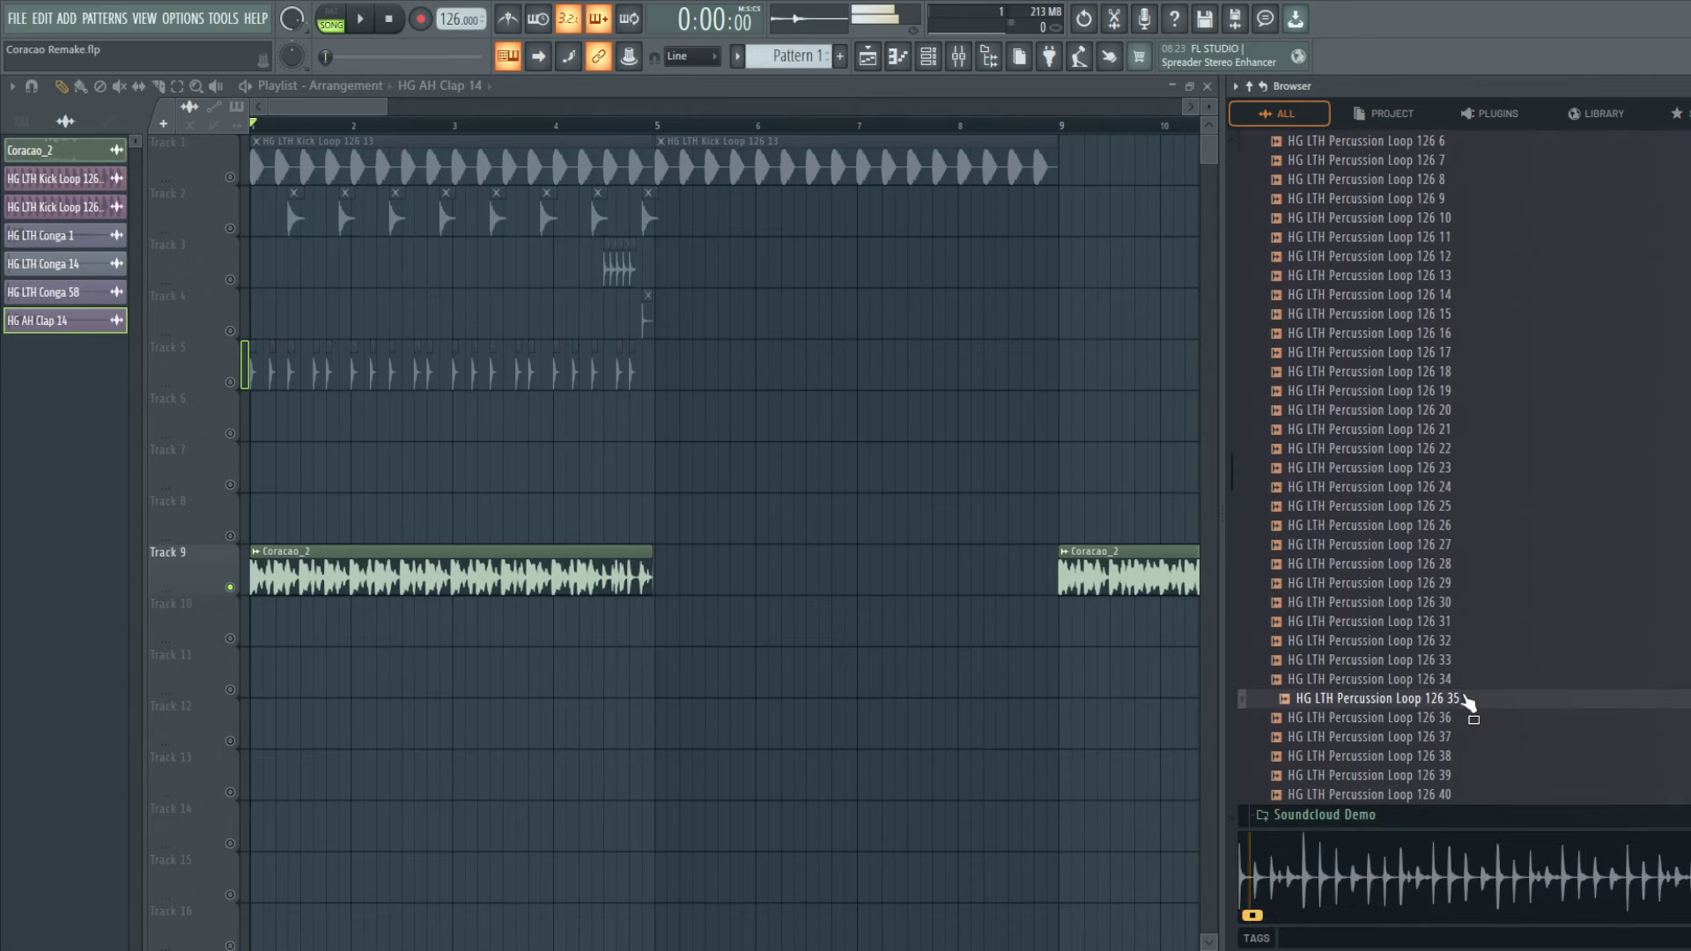
{"action": "left_click", "coordinate": [1433, 777]}
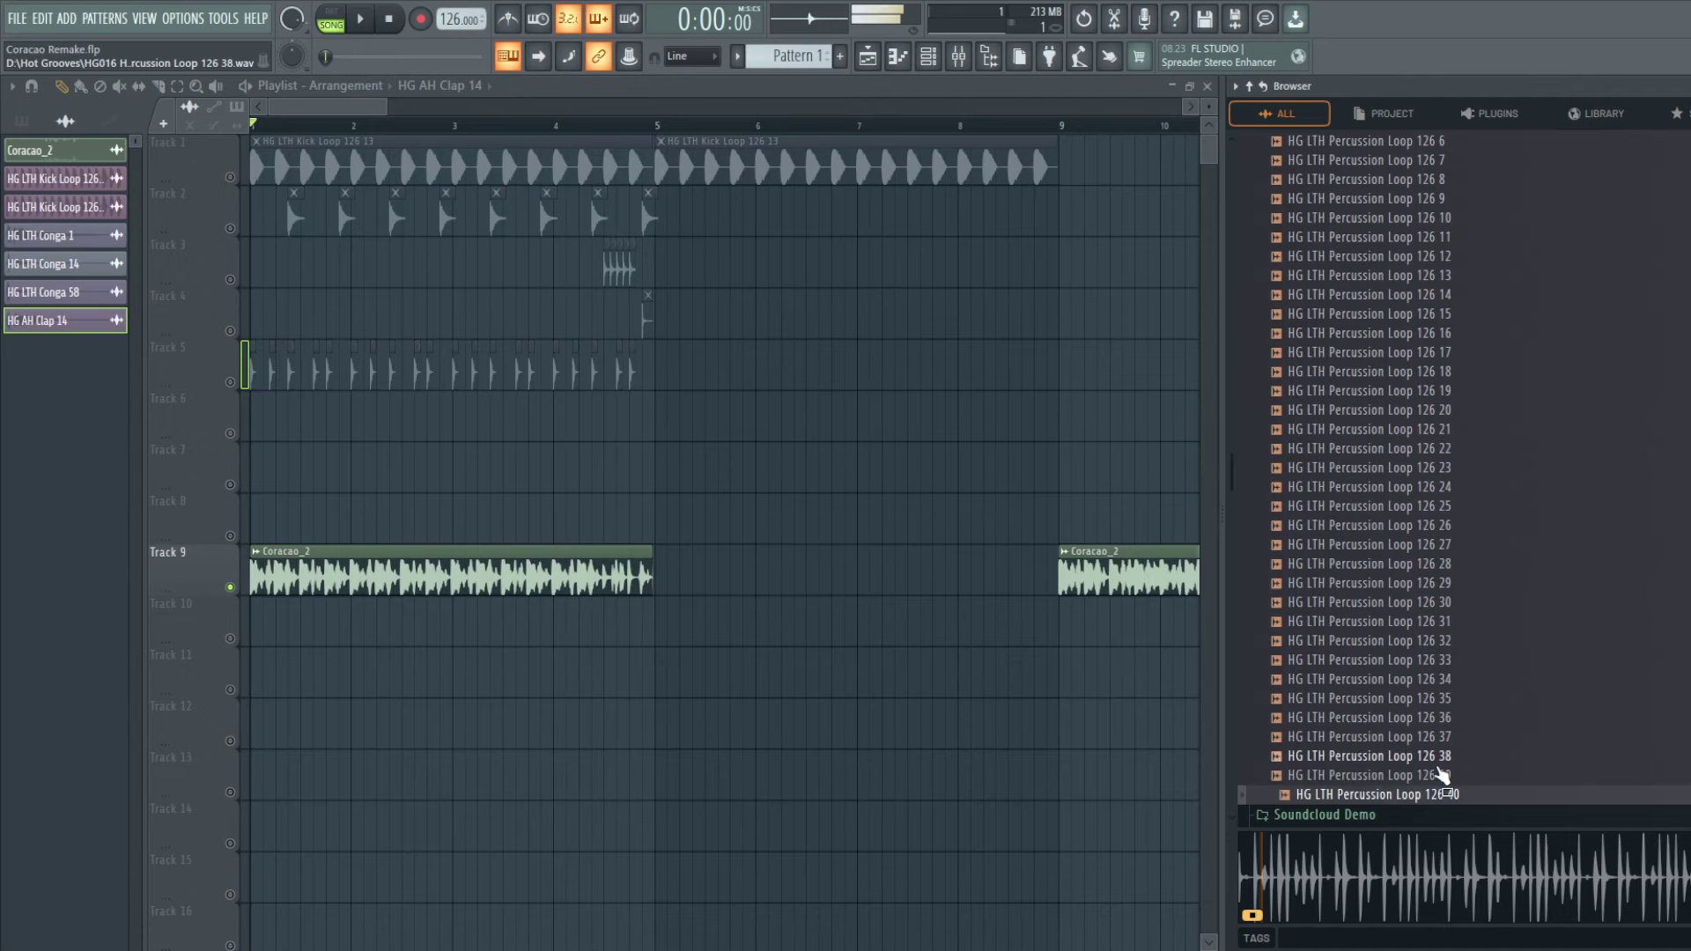
{"action": "left_click", "coordinate": [1451, 757]}
{"action": "scroll", "coordinate": [1455, 749], "scroll_direction": "up", "scroll_amount": 10}
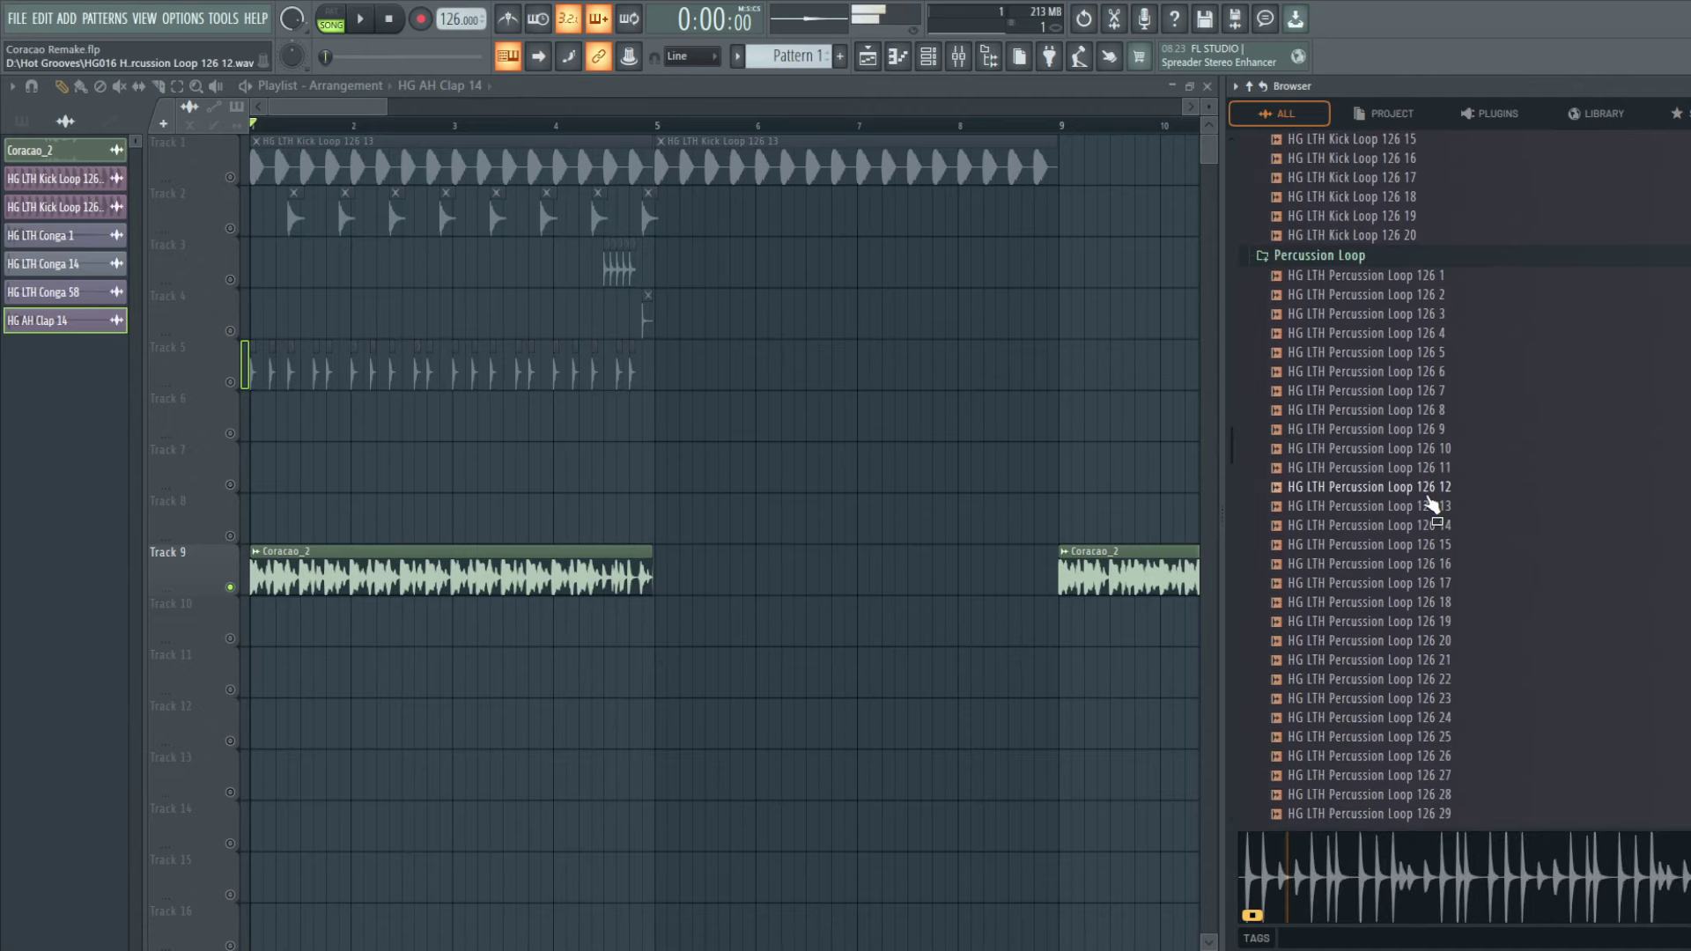
{"action": "left_click", "coordinate": [1418, 507]}
Step: Preview the Latin Tech House hi-hat loops again, including HG LTH Hihat Loop 126 1, 5, 16 and 19
{"action": "scroll", "coordinate": [1416, 509], "scroll_direction": "up", "scroll_amount": 12}
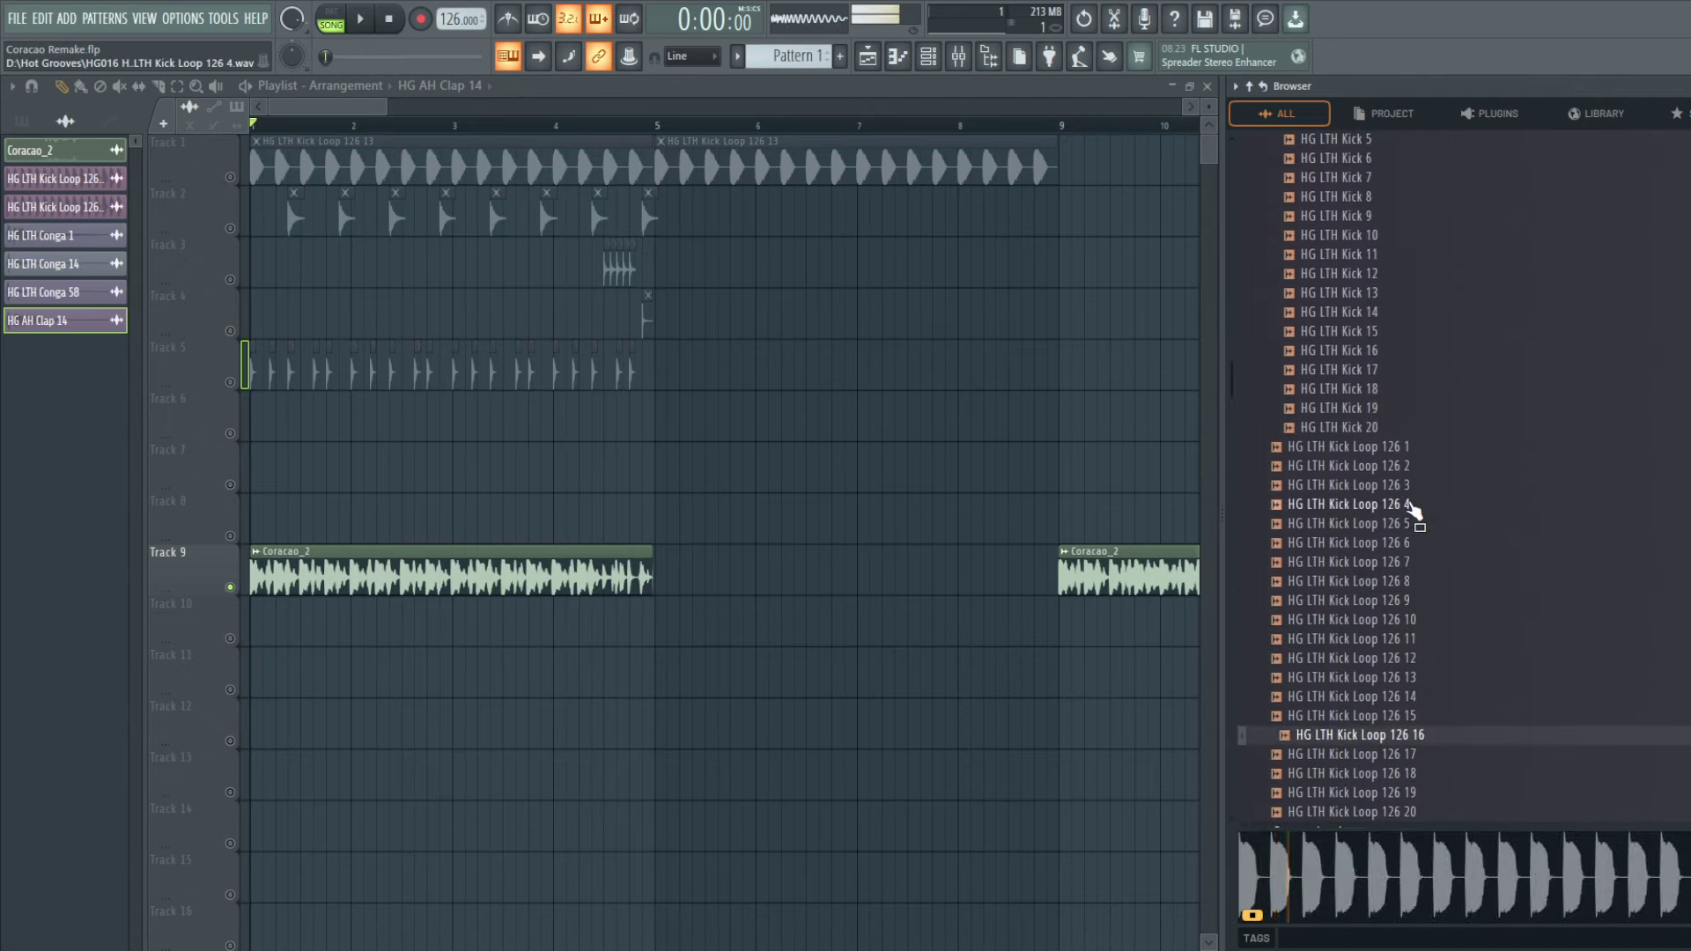
{"action": "left_click", "coordinate": [1413, 445]}
{"action": "scroll", "coordinate": [1410, 493], "scroll_direction": "up", "scroll_amount": 9}
{"action": "left_click", "coordinate": [1409, 521]}
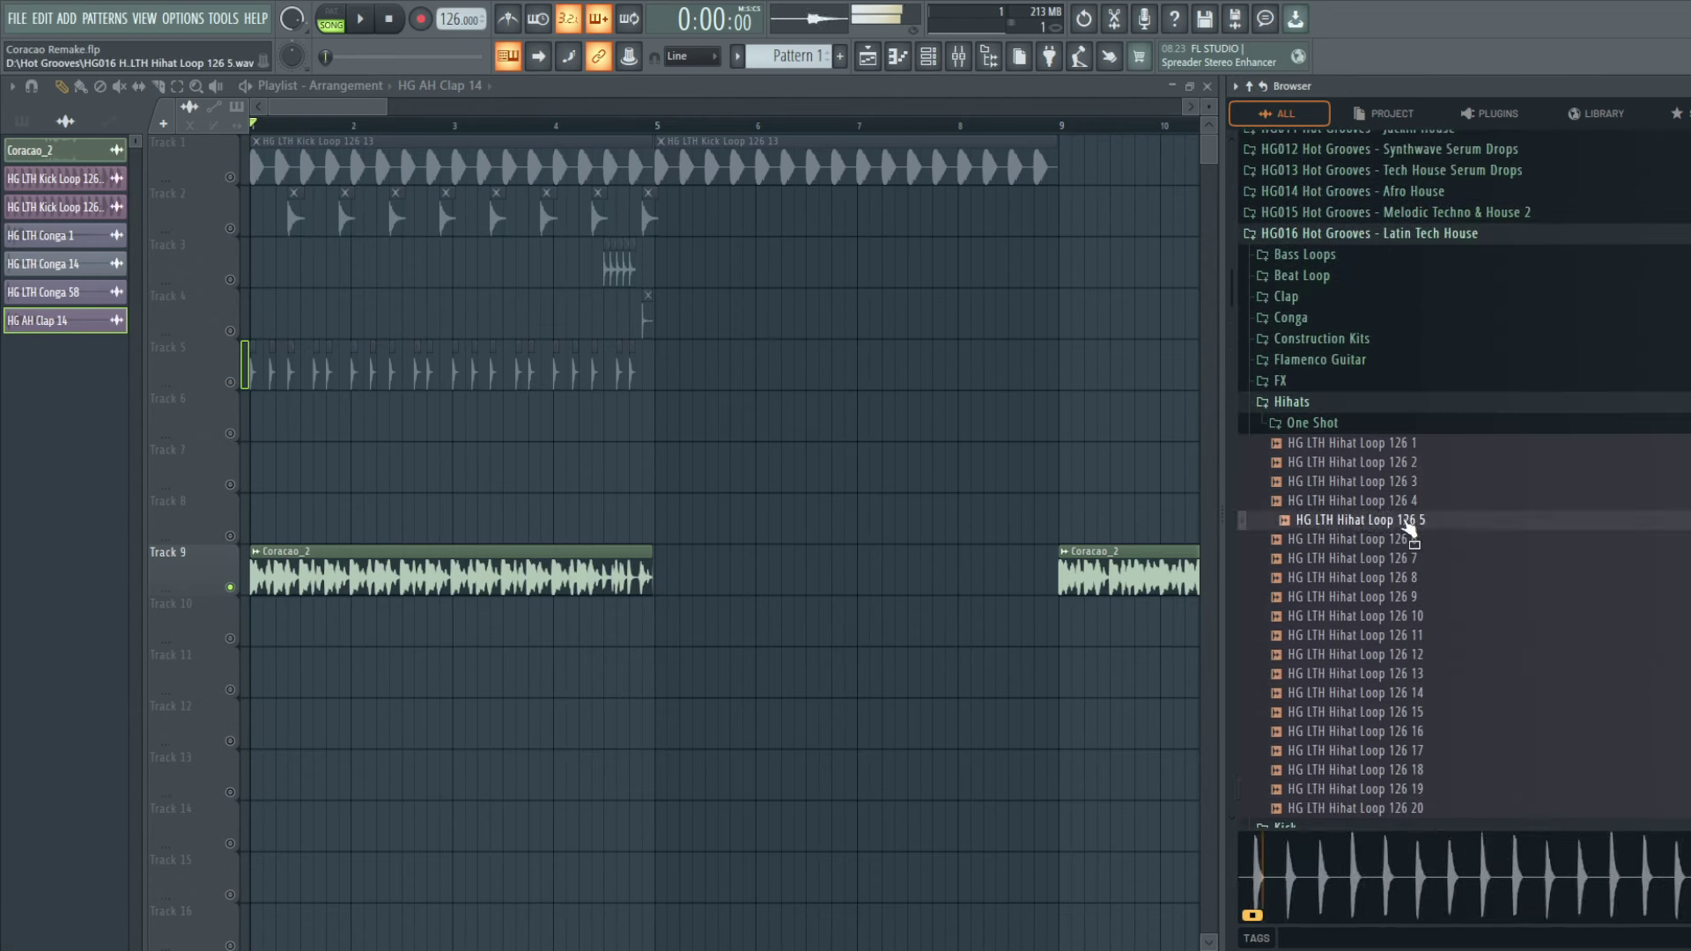
{"action": "left_click", "coordinate": [1414, 465]}
{"action": "left_click", "coordinate": [1398, 443]}
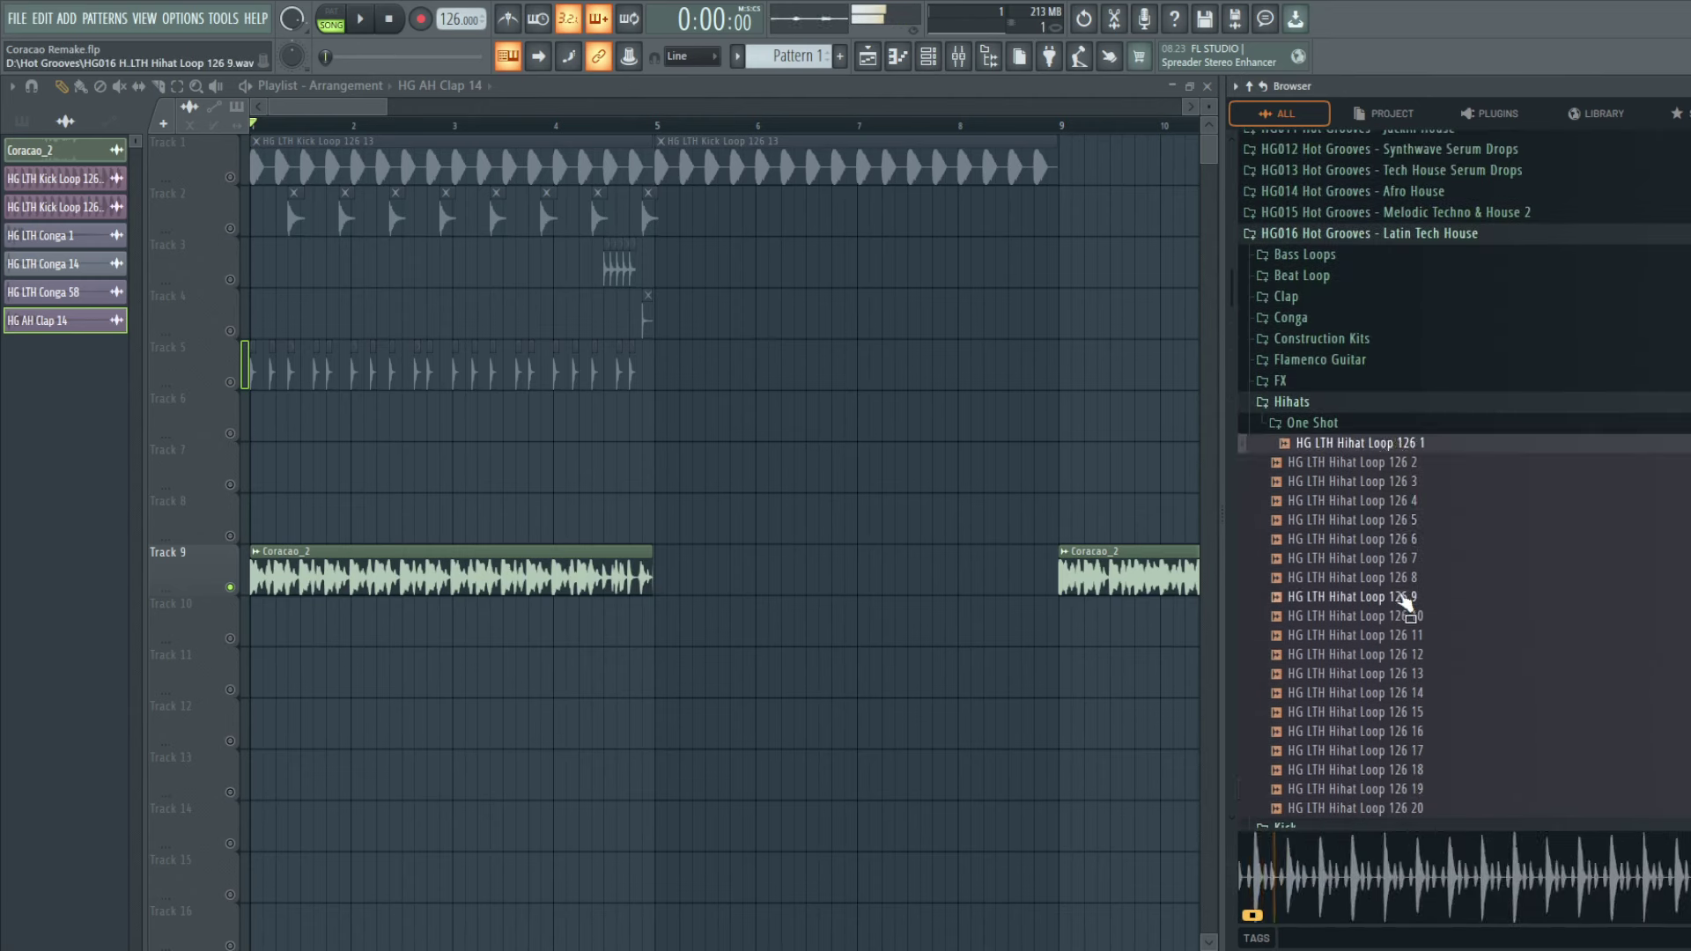
{"action": "left_click", "coordinate": [1412, 521]}
{"action": "left_click", "coordinate": [1407, 654]}
{"action": "left_click", "coordinate": [1407, 674]}
{"action": "left_click", "coordinate": [1418, 731]}
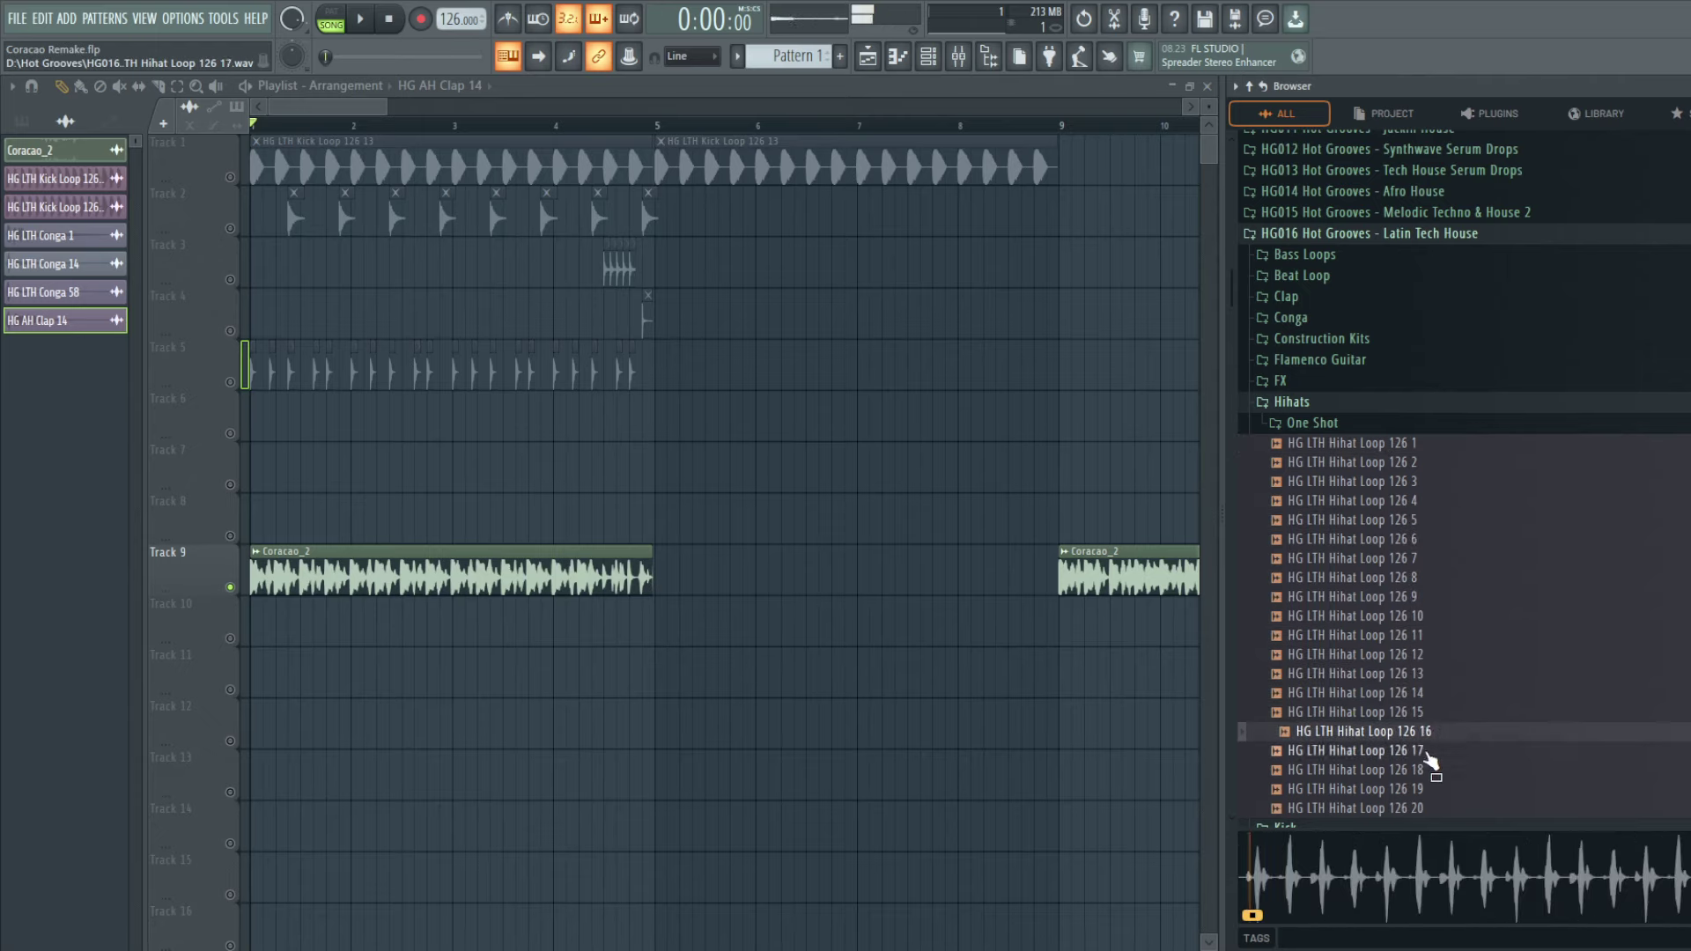
{"action": "left_click", "coordinate": [1424, 750]}
{"action": "left_click", "coordinate": [1424, 770]}
{"action": "left_click", "coordinate": [1436, 790]}
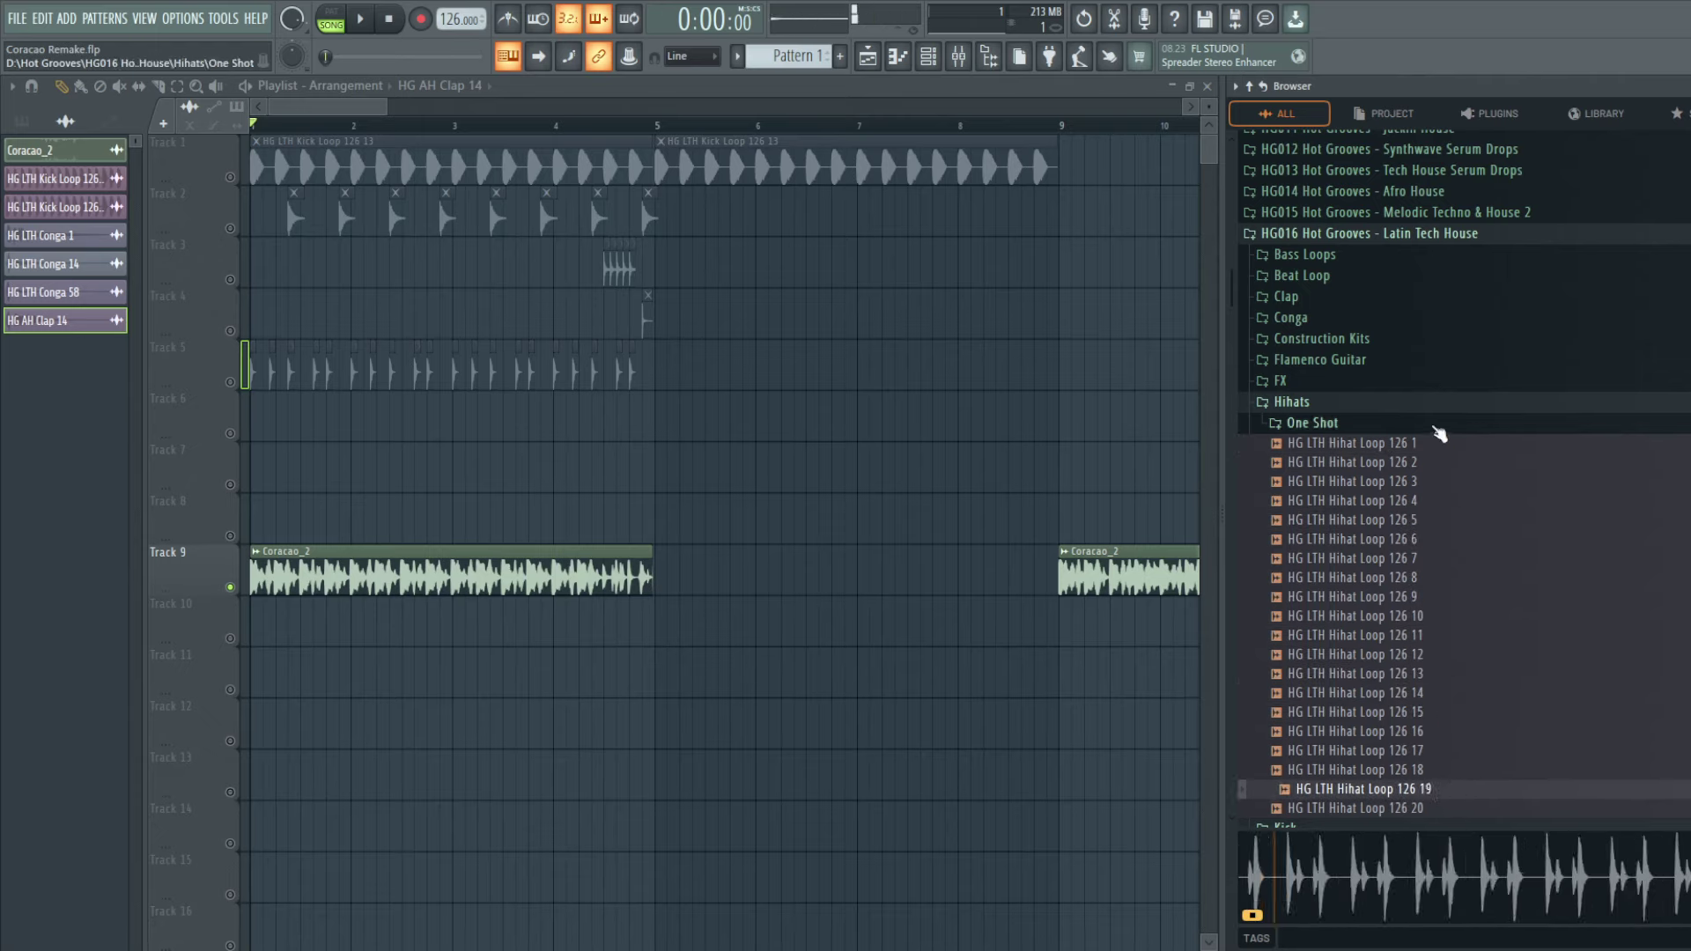
Step: Open the Kit 01 Fmin 126 construction kit and preview its Percussion 2, Percussion 3 and Tom stems
{"action": "left_click", "coordinate": [1343, 341]}
{"action": "left_click", "coordinate": [1347, 369]}
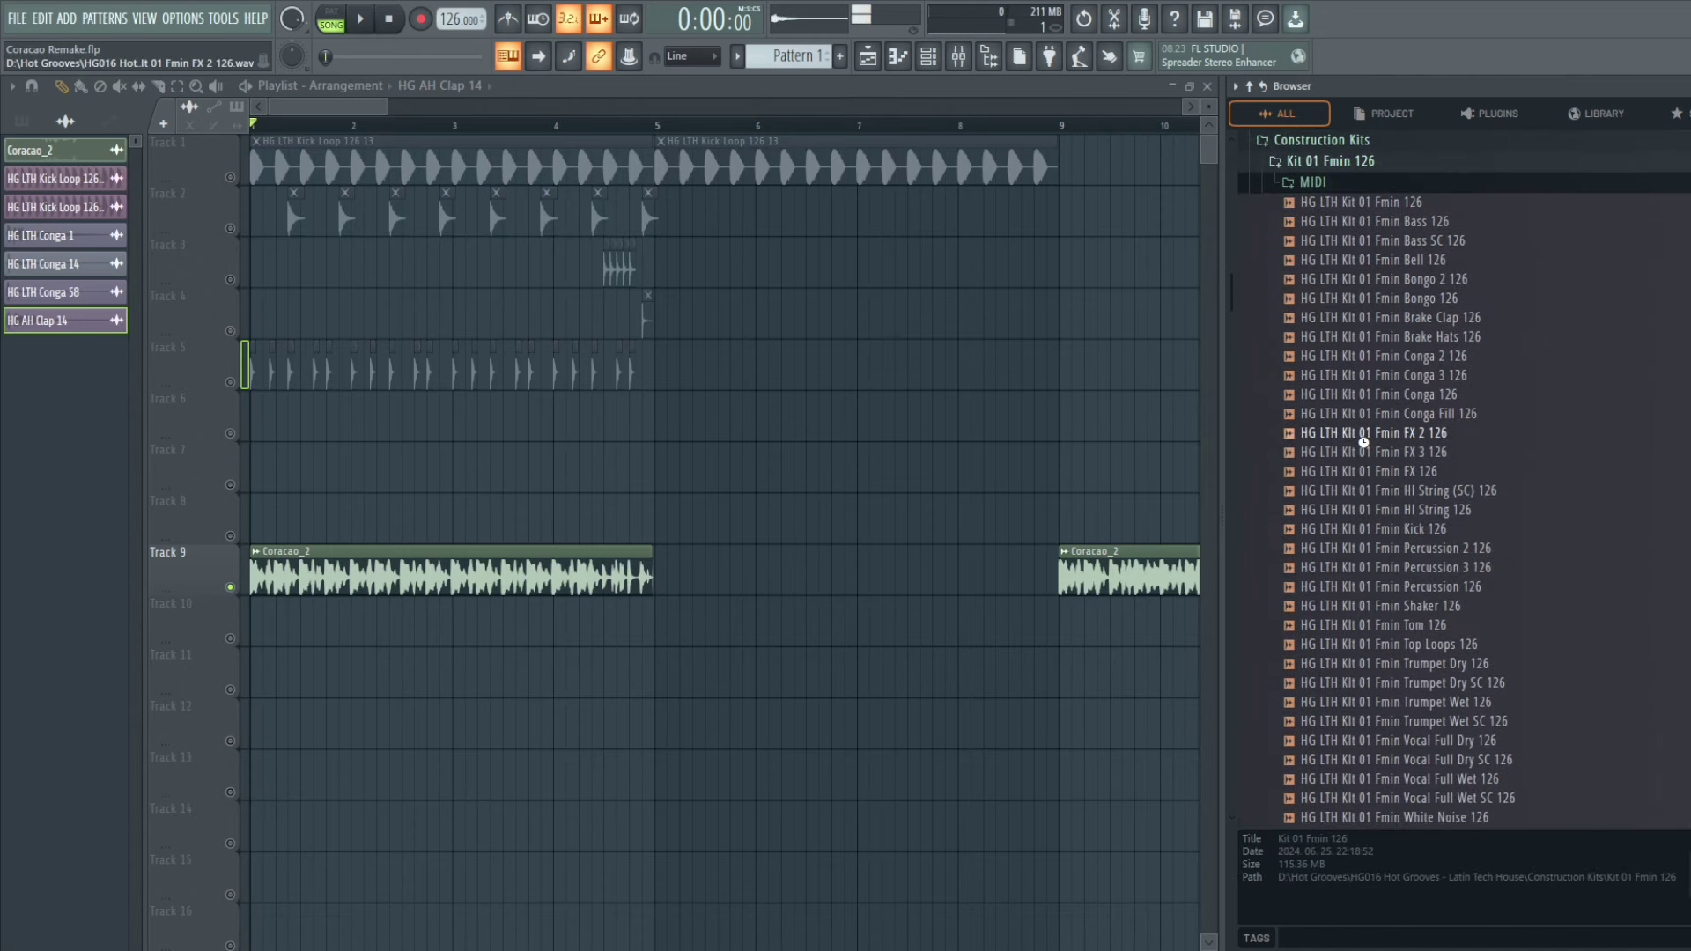
{"action": "left_click", "coordinate": [1359, 436]}
{"action": "scroll", "coordinate": [1367, 424], "scroll_direction": "down", "scroll_amount": 4}
{"action": "left_click", "coordinate": [1409, 359]}
{"action": "scroll", "coordinate": [1418, 387], "scroll_direction": "up", "scroll_amount": 2}
{"action": "left_click", "coordinate": [1426, 433]}
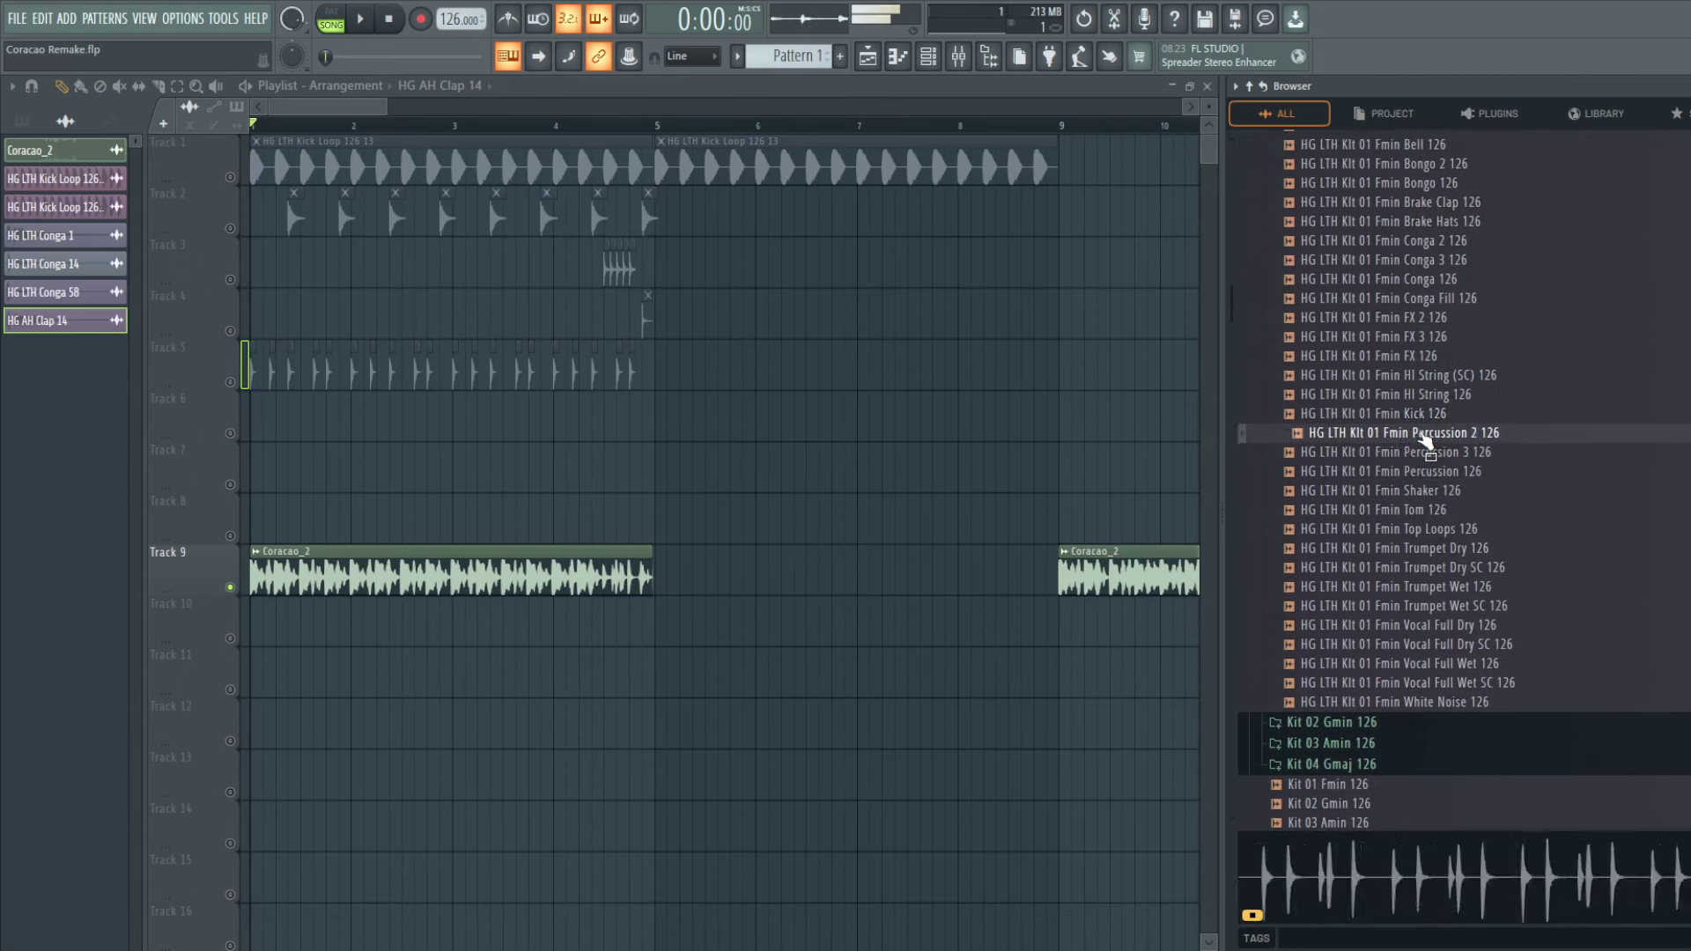
{"action": "left_click", "coordinate": [1428, 454]}
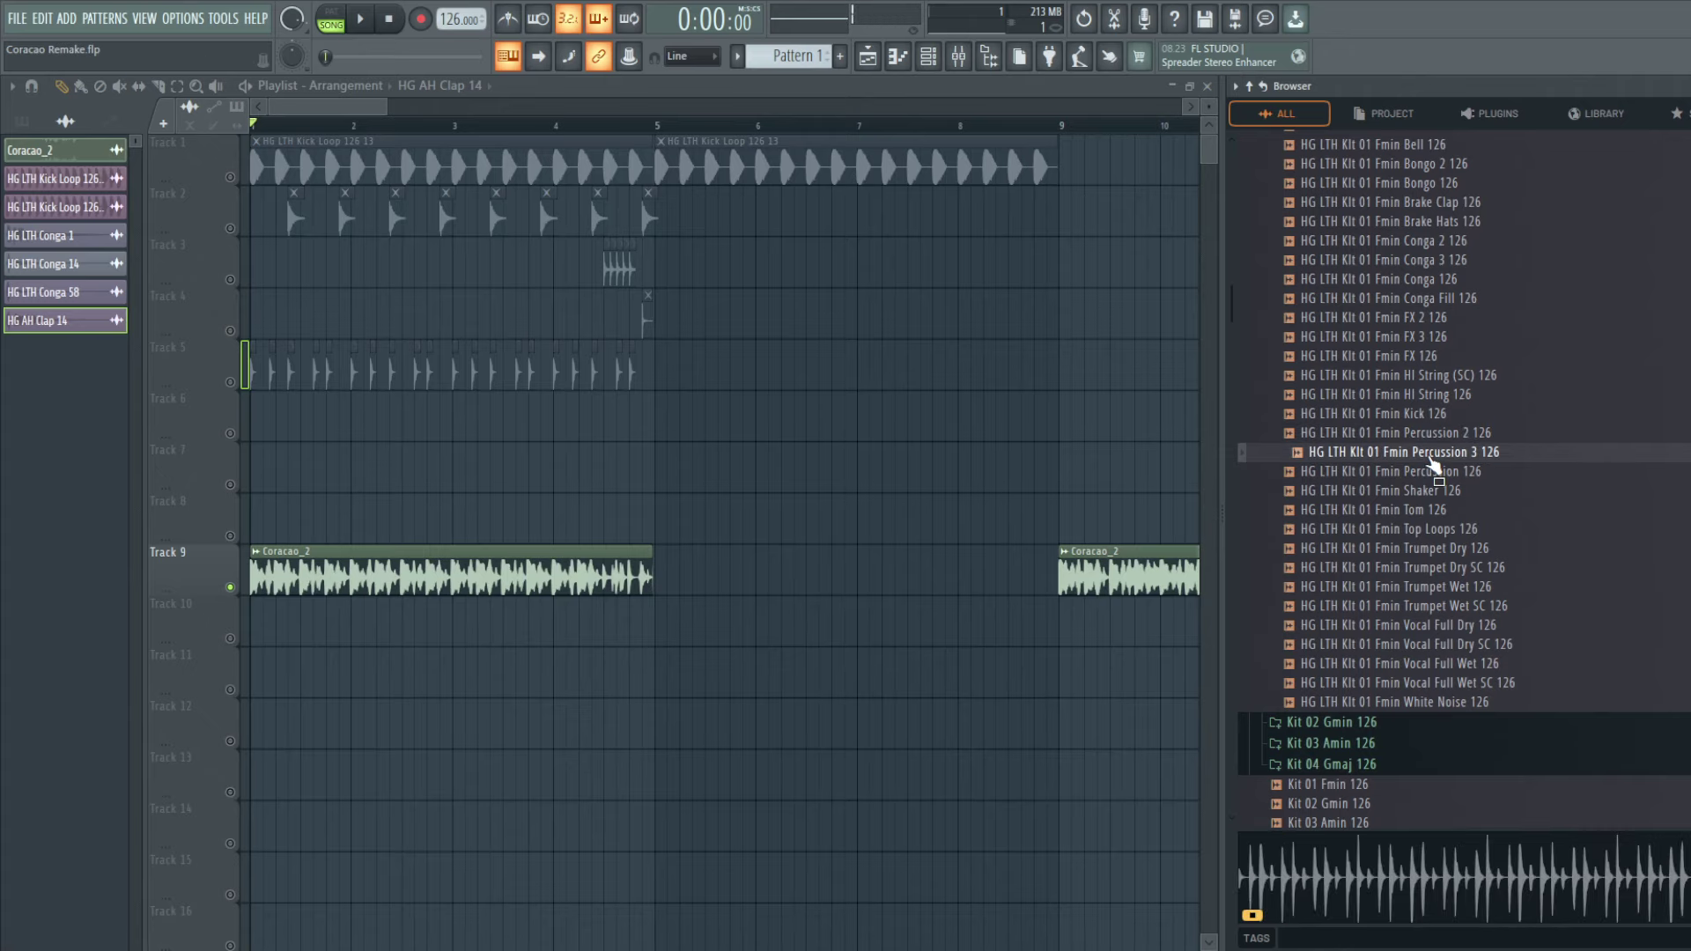
{"action": "left_click", "coordinate": [1458, 529]}
{"action": "left_click", "coordinate": [1455, 510]}
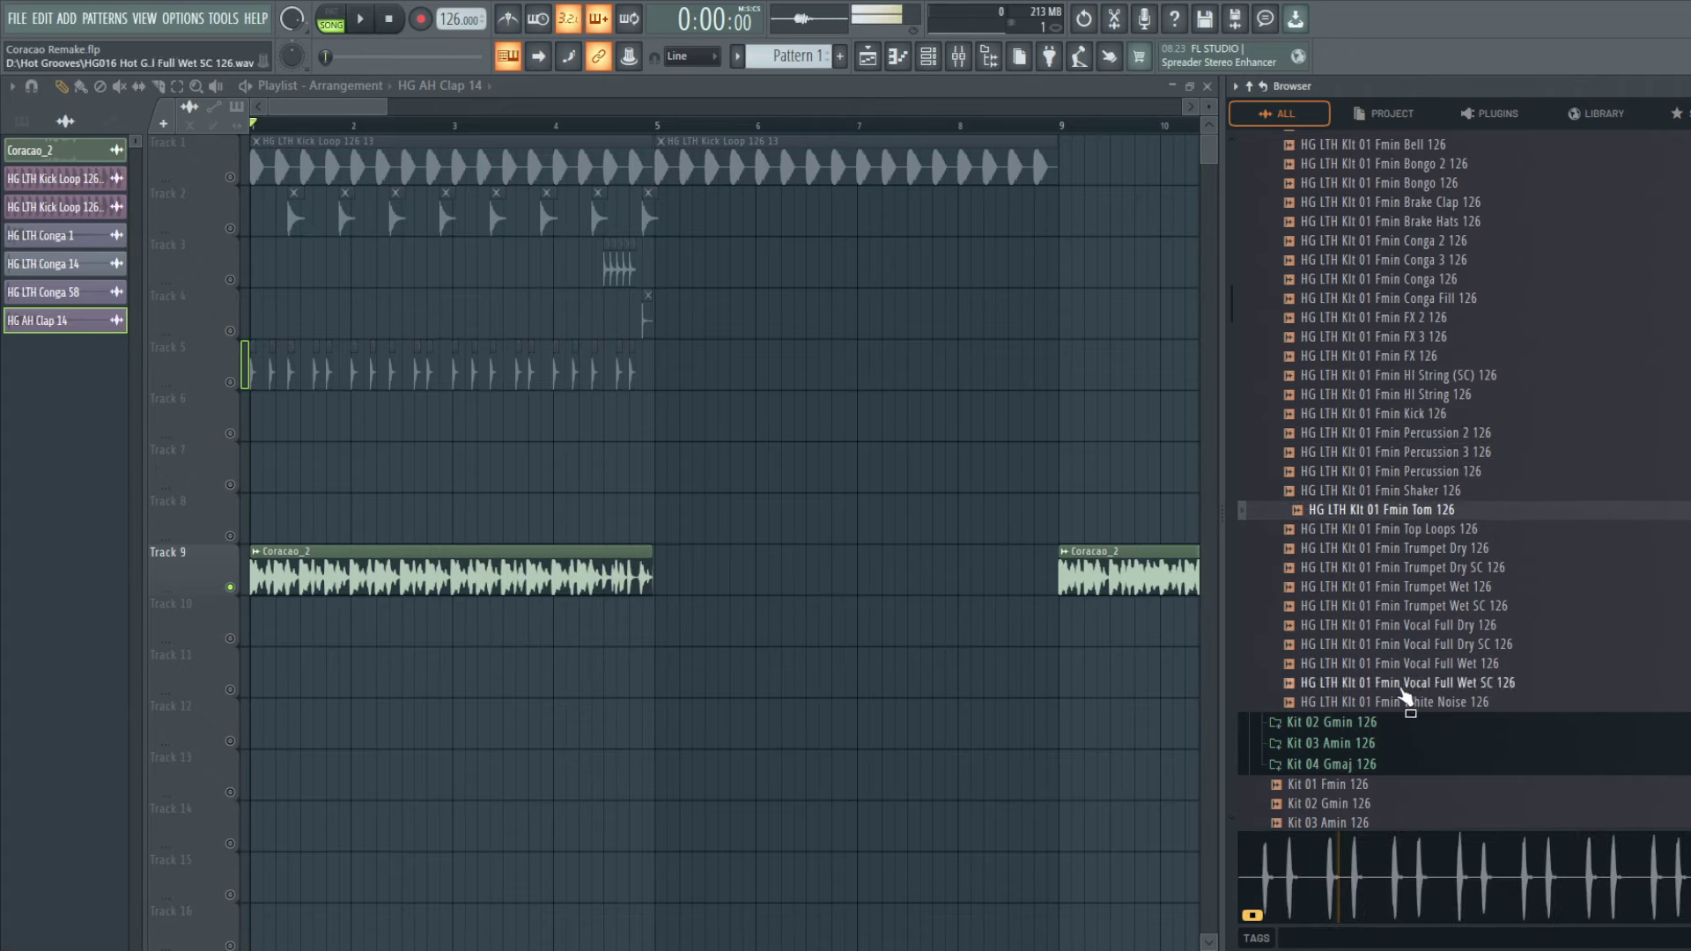
Step: Open the Kit 02 Gmin 126 folder and place the Kit 01 Fmin Tom 126 stem at the start of Track 6
{"action": "left_click", "coordinate": [1389, 731]}
{"action": "left_click", "coordinate": [1389, 777]}
{"action": "scroll", "coordinate": [1392, 766], "scroll_direction": "down", "scroll_amount": 2}
{"action": "scroll", "coordinate": [1402, 715], "scroll_direction": "up", "scroll_amount": 3}
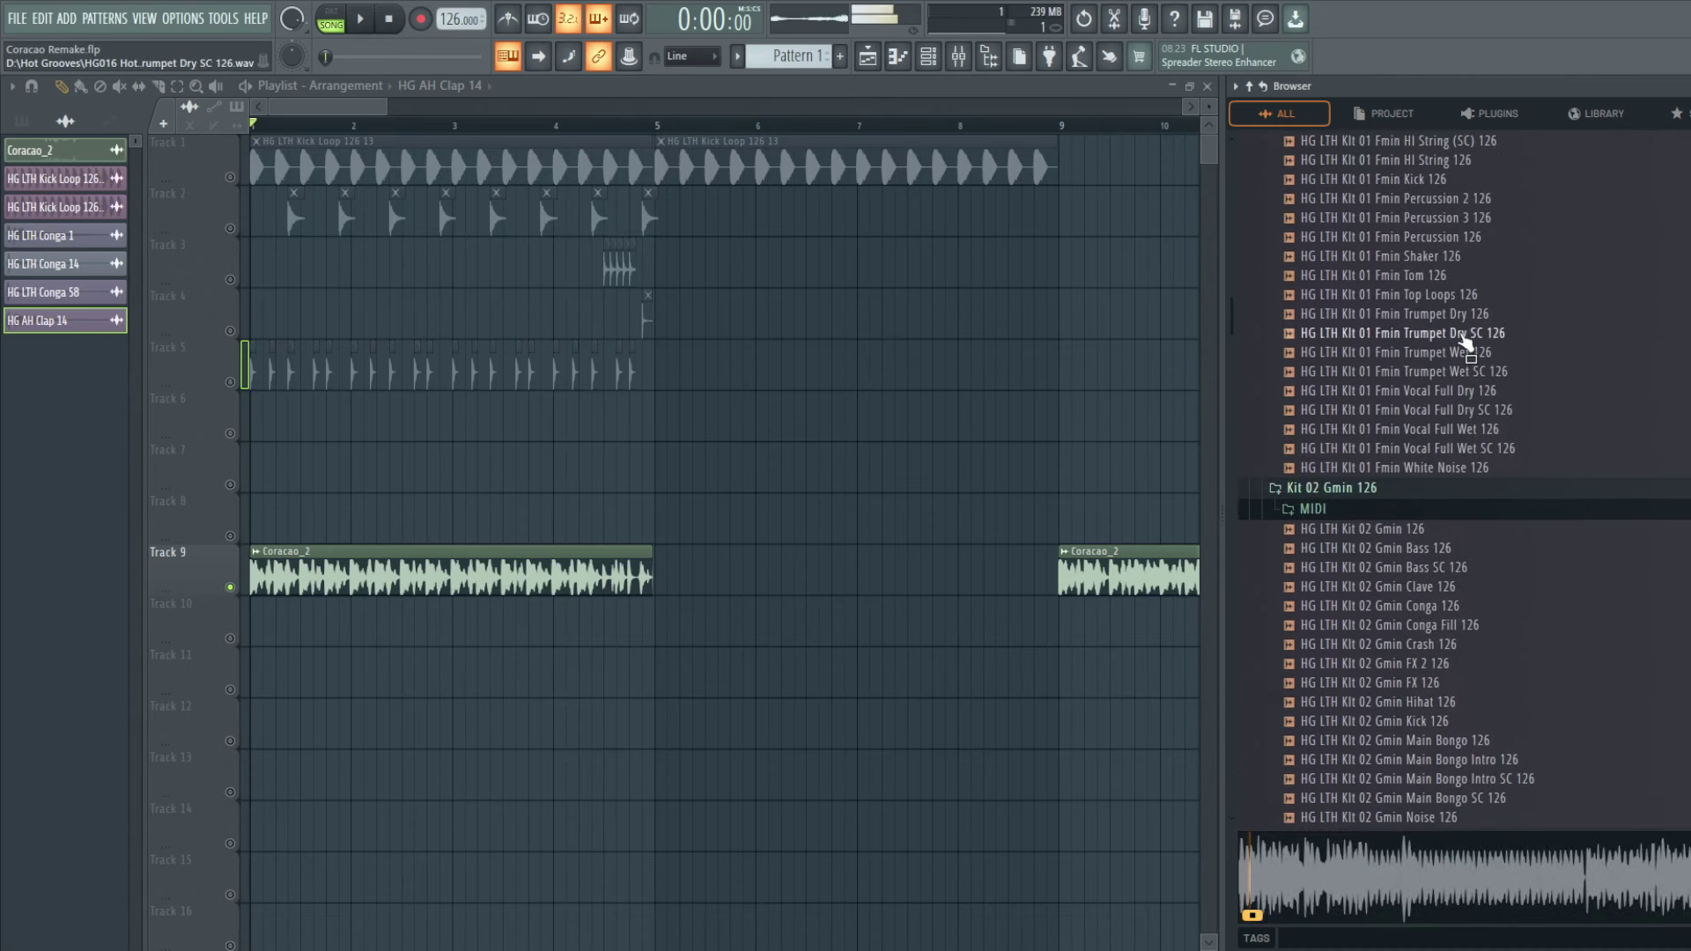
{"action": "left_click", "coordinate": [1463, 314]}
{"action": "left_click_drag", "start_coordinate": [1455, 276], "coordinate": [174, 416]}
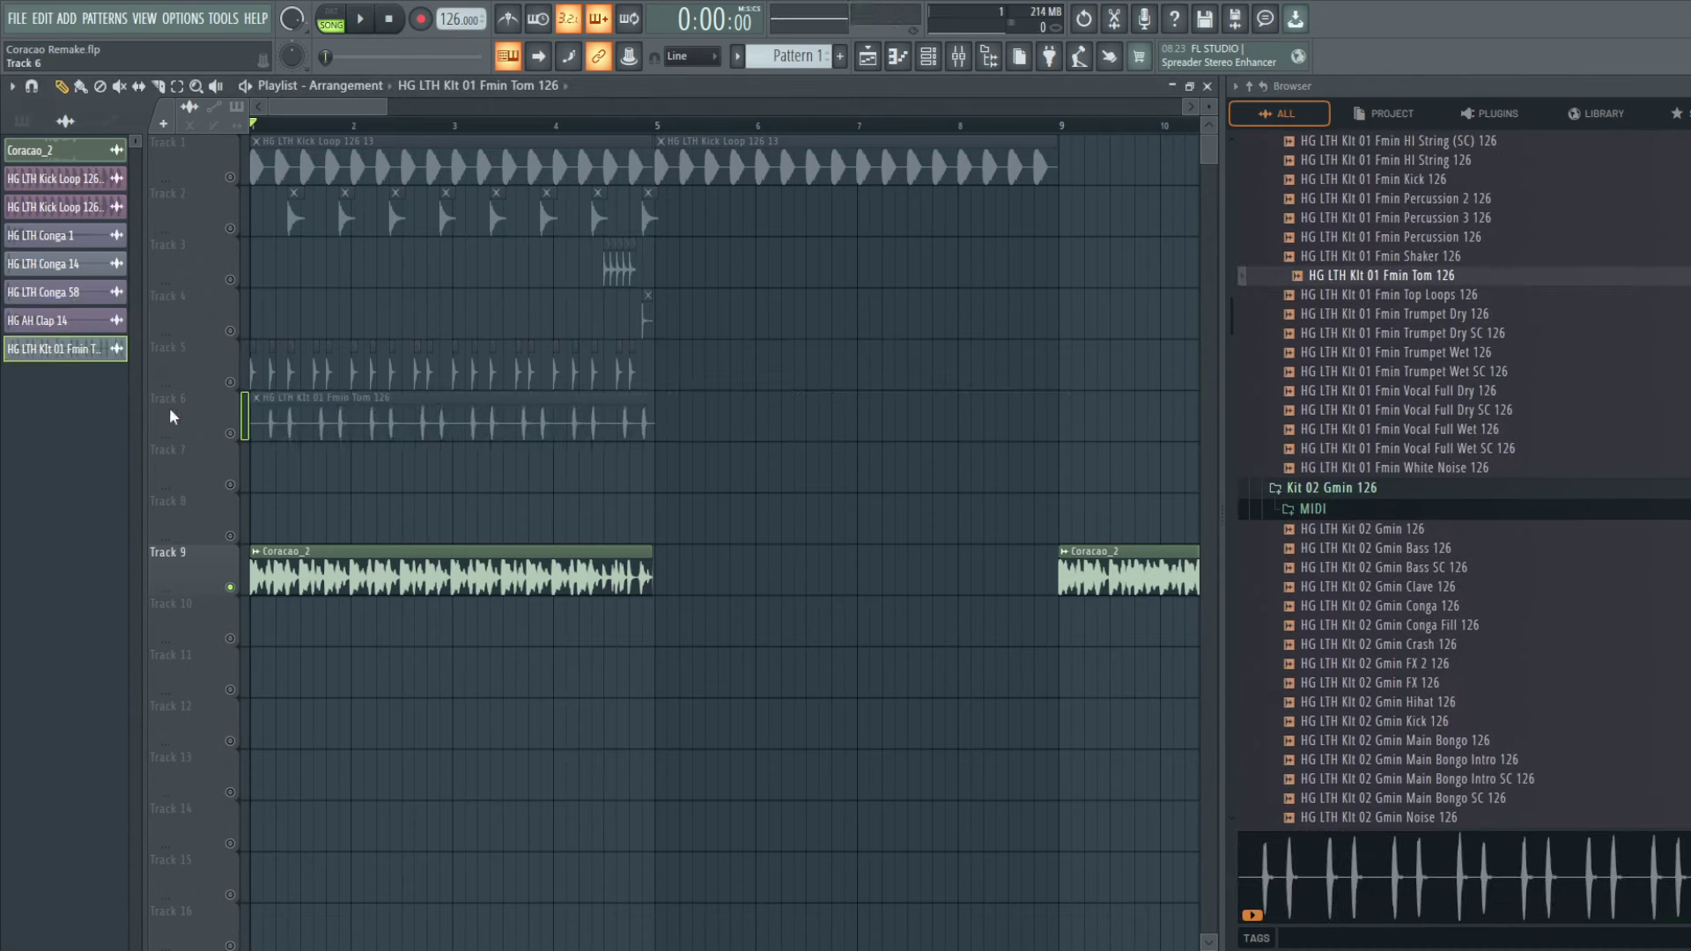
Step: Reactivate all tracks, mute the Coracao_2 reference on Track 9, and play the arrangement with the tom stem
{"action": "right_click", "coordinate": [230, 433]}
{"action": "key", "text": "space"}
{"action": "right_click", "coordinate": [230, 434]}
{"action": "left_click", "coordinate": [230, 588]}
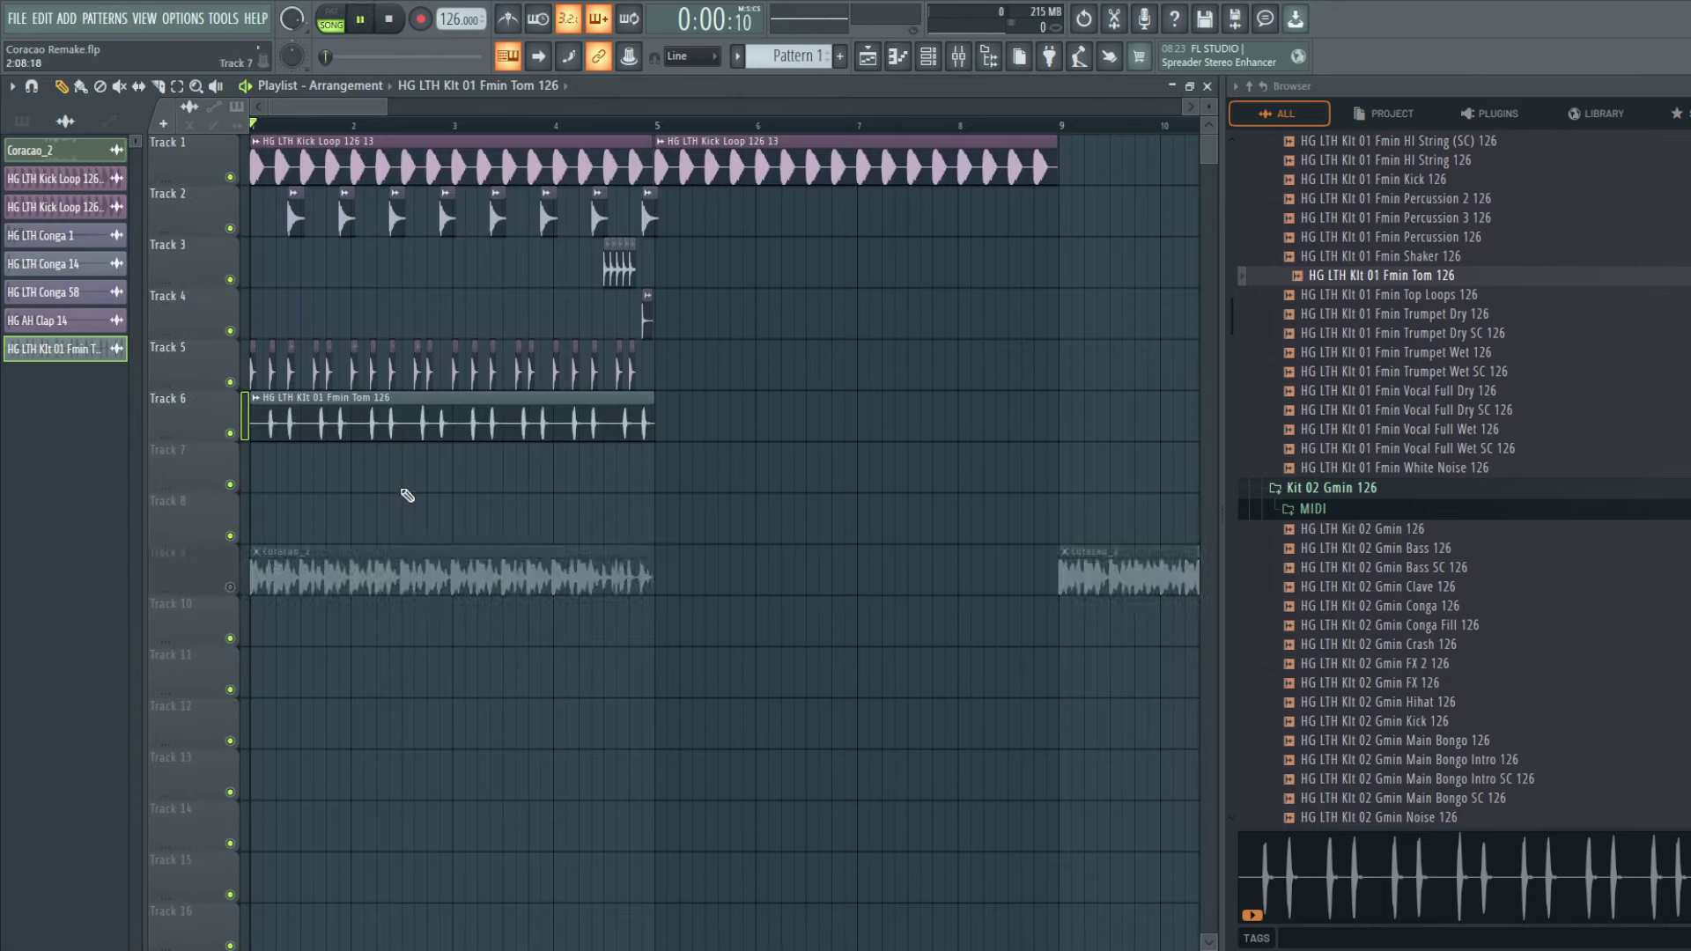
{"action": "key", "text": "space"}
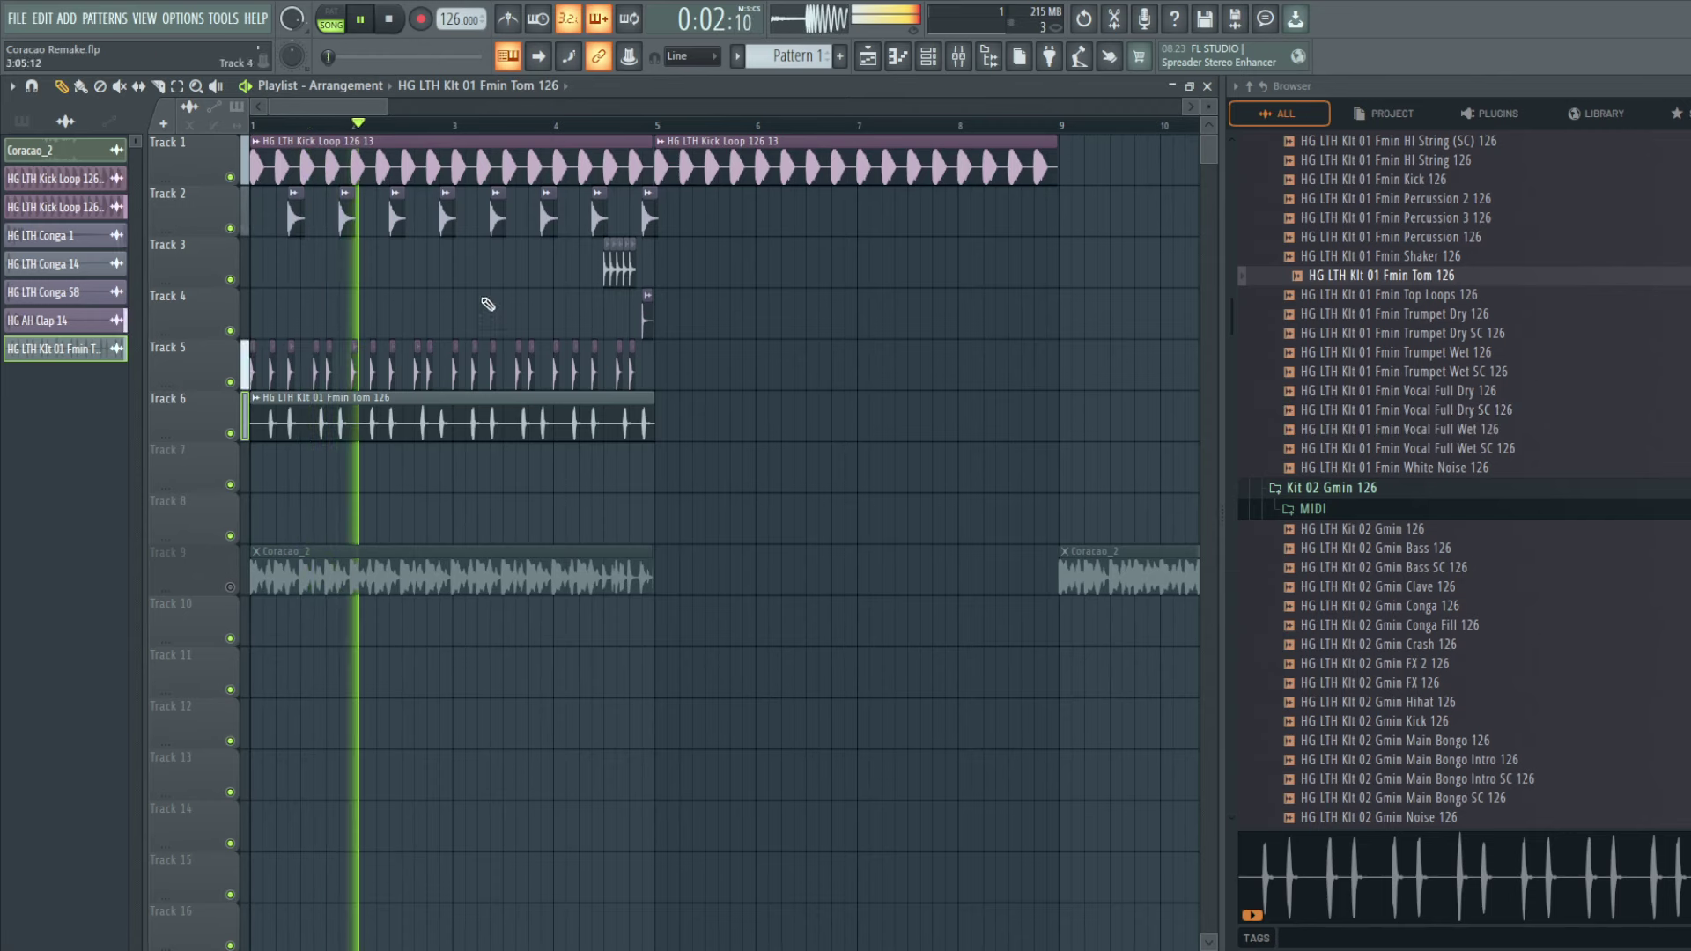
{"action": "double_click", "coordinate": [448, 208]}
{"action": "key", "text": "Escape"}
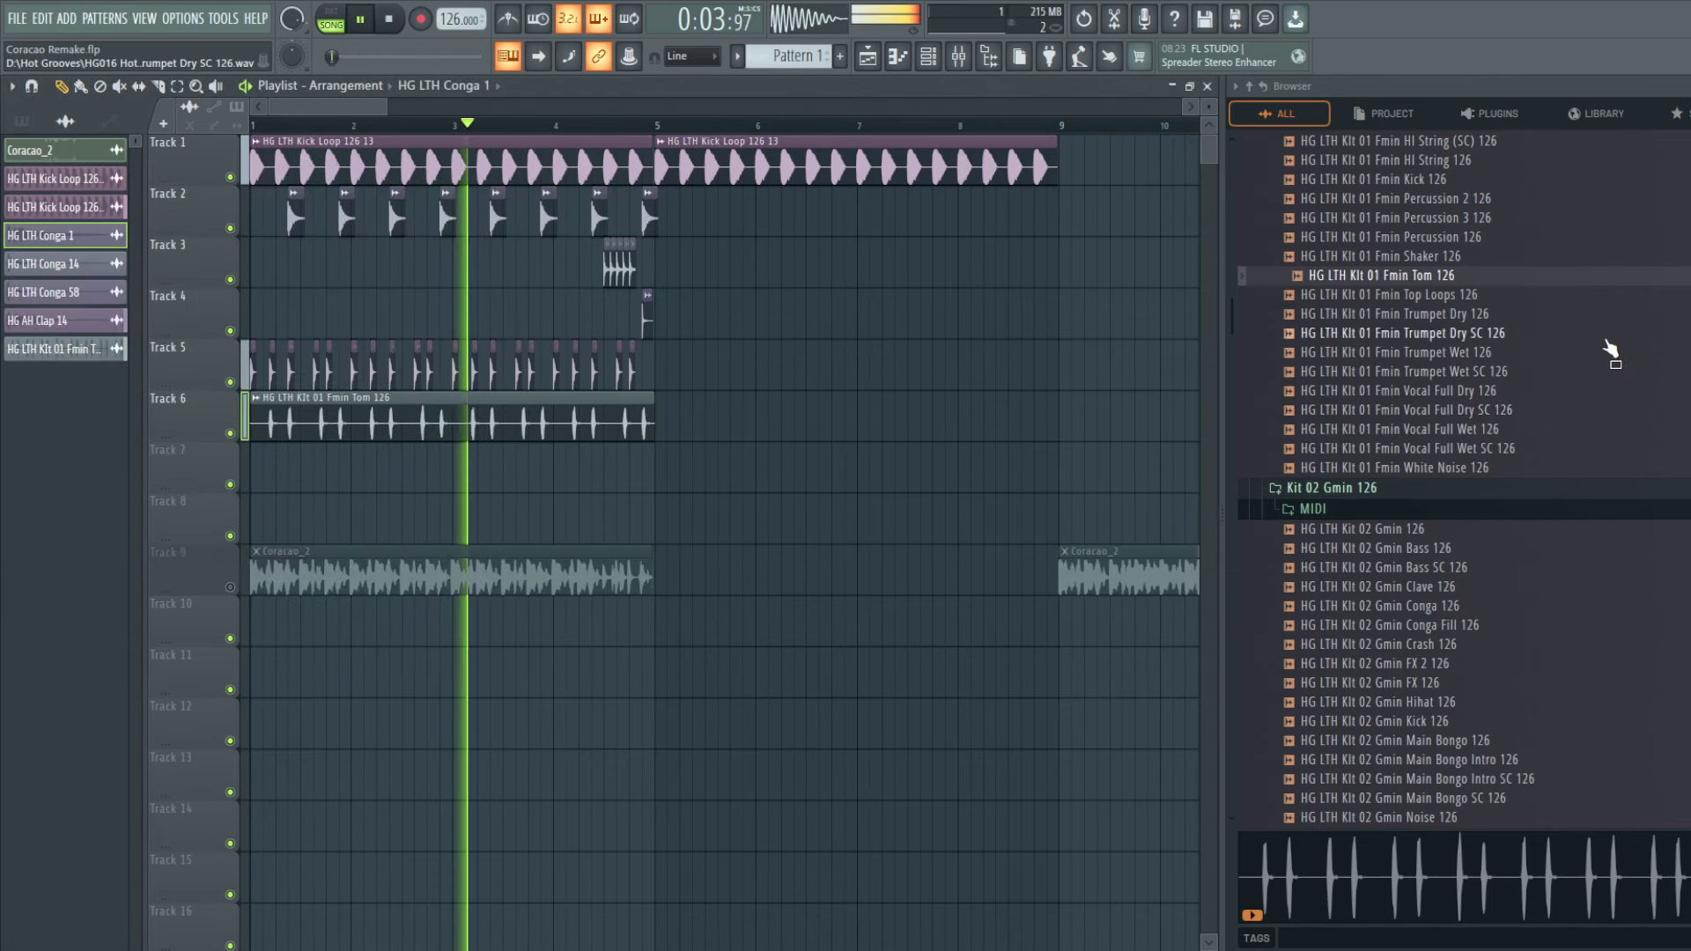
{"action": "key", "text": "space"}
Step: Preview the Kit 01 Fmin trumpet and vocal stems and the Kit 02 Gmin Top Loops 126 stem
{"action": "left_click", "coordinate": [1467, 352]}
{"action": "left_click", "coordinate": [1480, 390]}
{"action": "left_click", "coordinate": [1480, 430]}
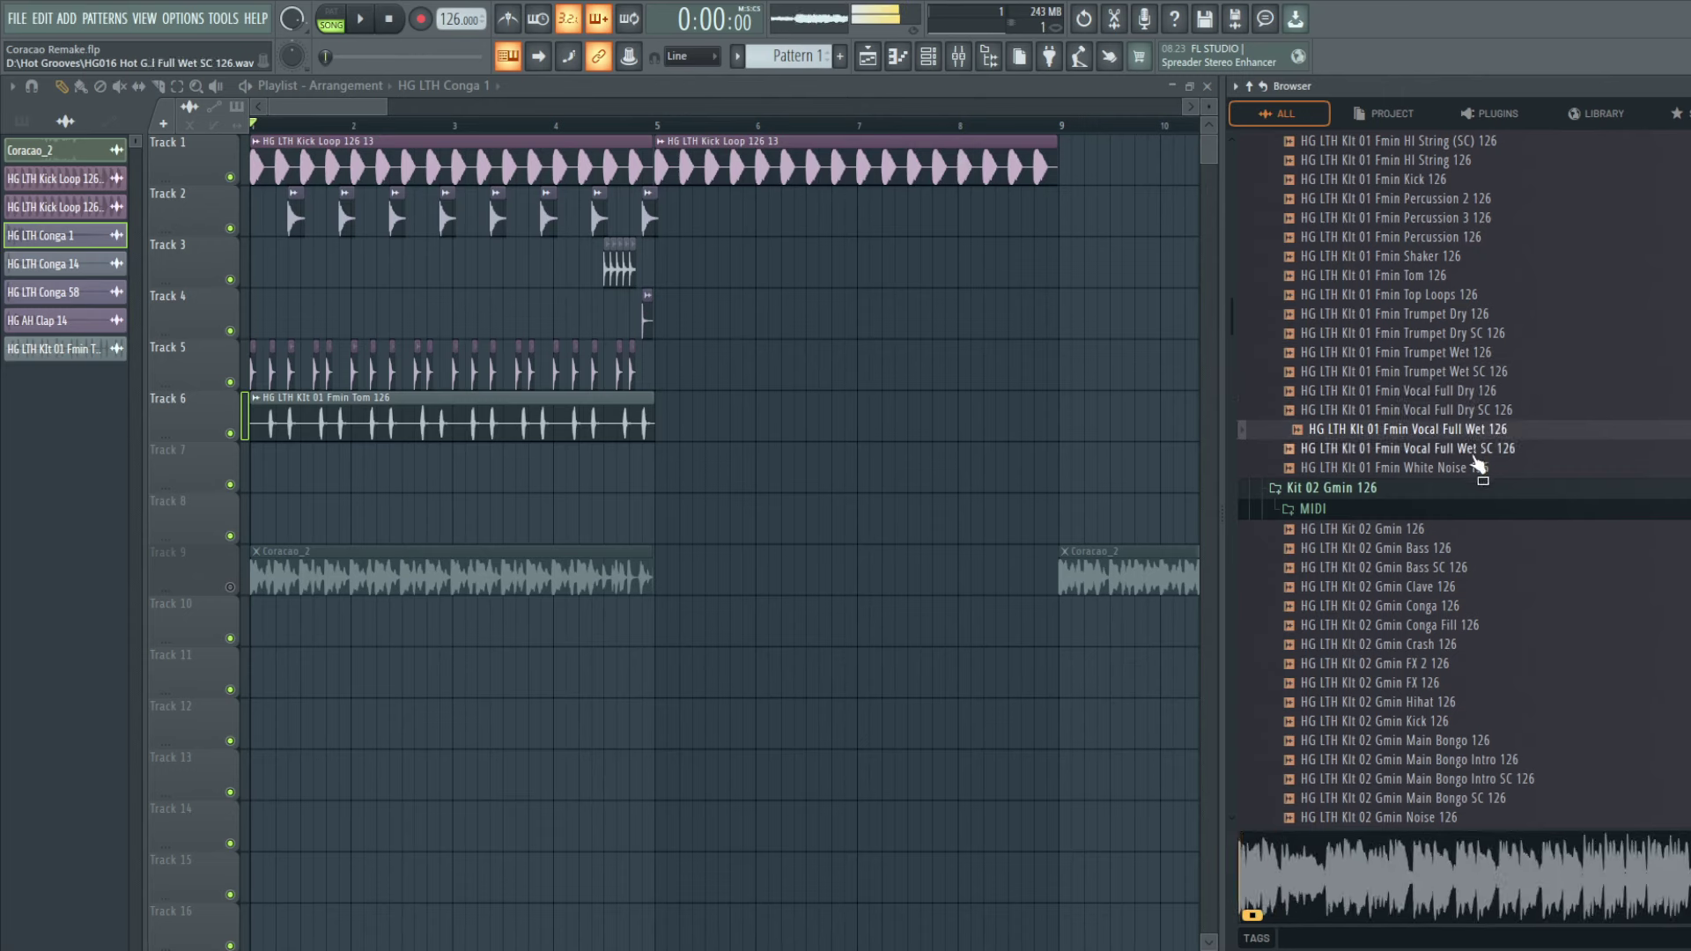
{"action": "scroll", "coordinate": [1462, 484], "scroll_direction": "down", "scroll_amount": 6}
{"action": "left_click", "coordinate": [1437, 509]}
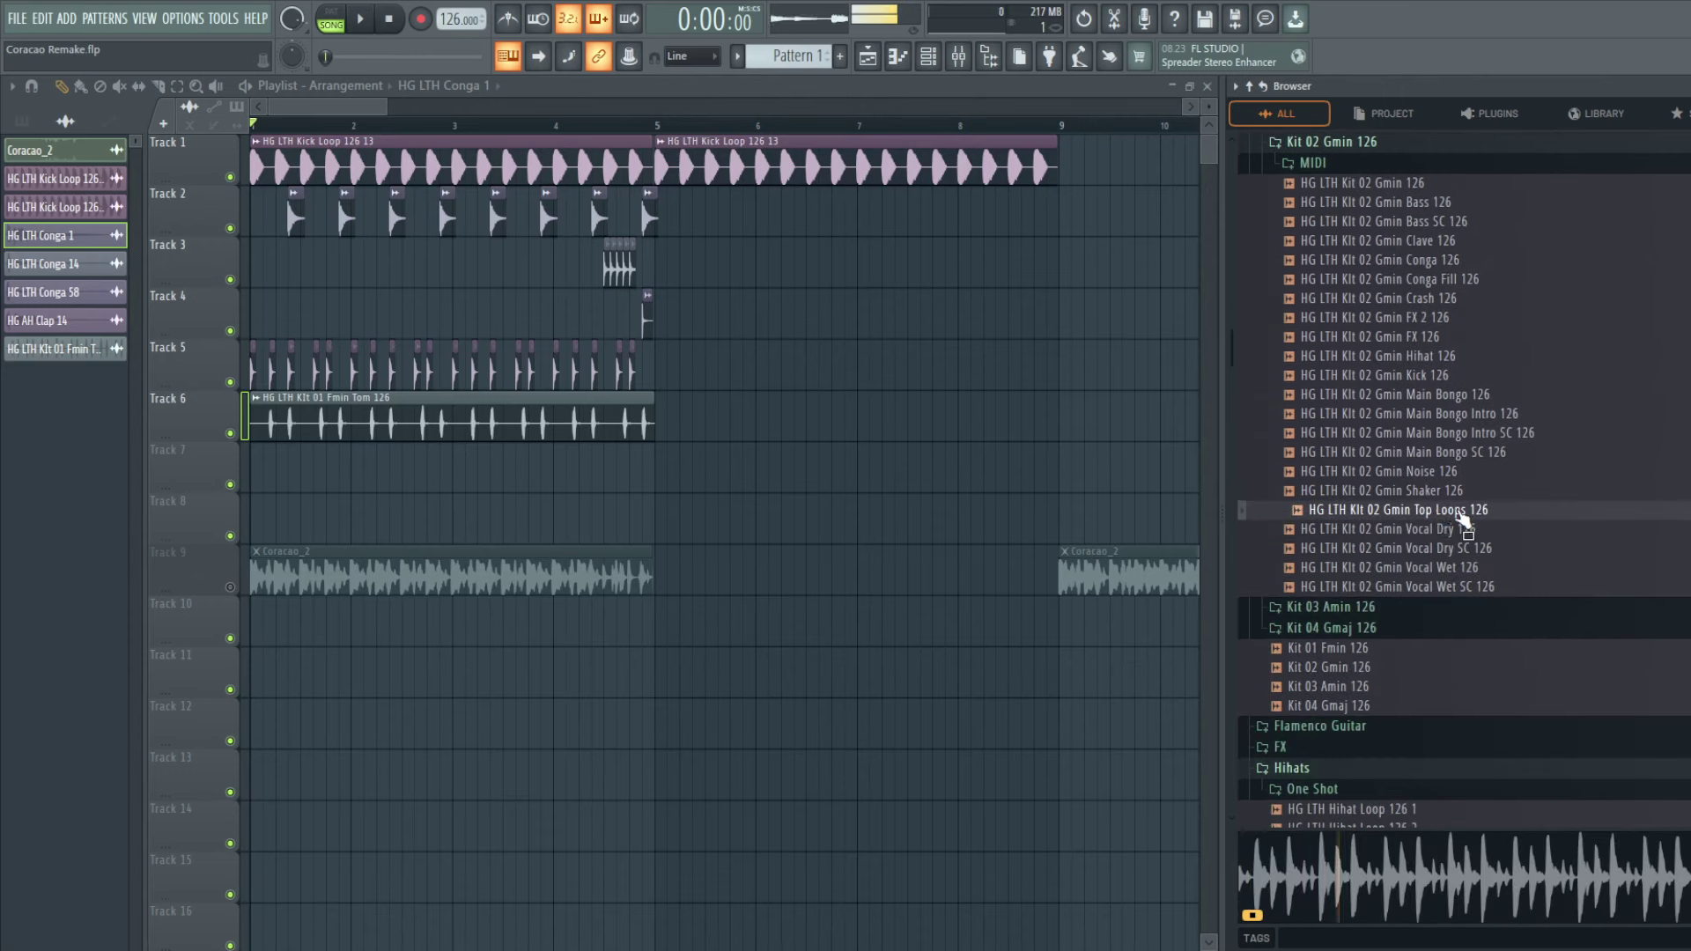
Step: Open the Kit 03 Amin 126 kit, replace the Track 6 clip with its Tom 126 stem, and play the arrangement
{"action": "scroll", "coordinate": [1444, 530], "scroll_direction": "down", "scroll_amount": 3}
{"action": "left_click", "coordinate": [1374, 491]}
{"action": "scroll", "coordinate": [1409, 546], "scroll_direction": "down", "scroll_amount": 3}
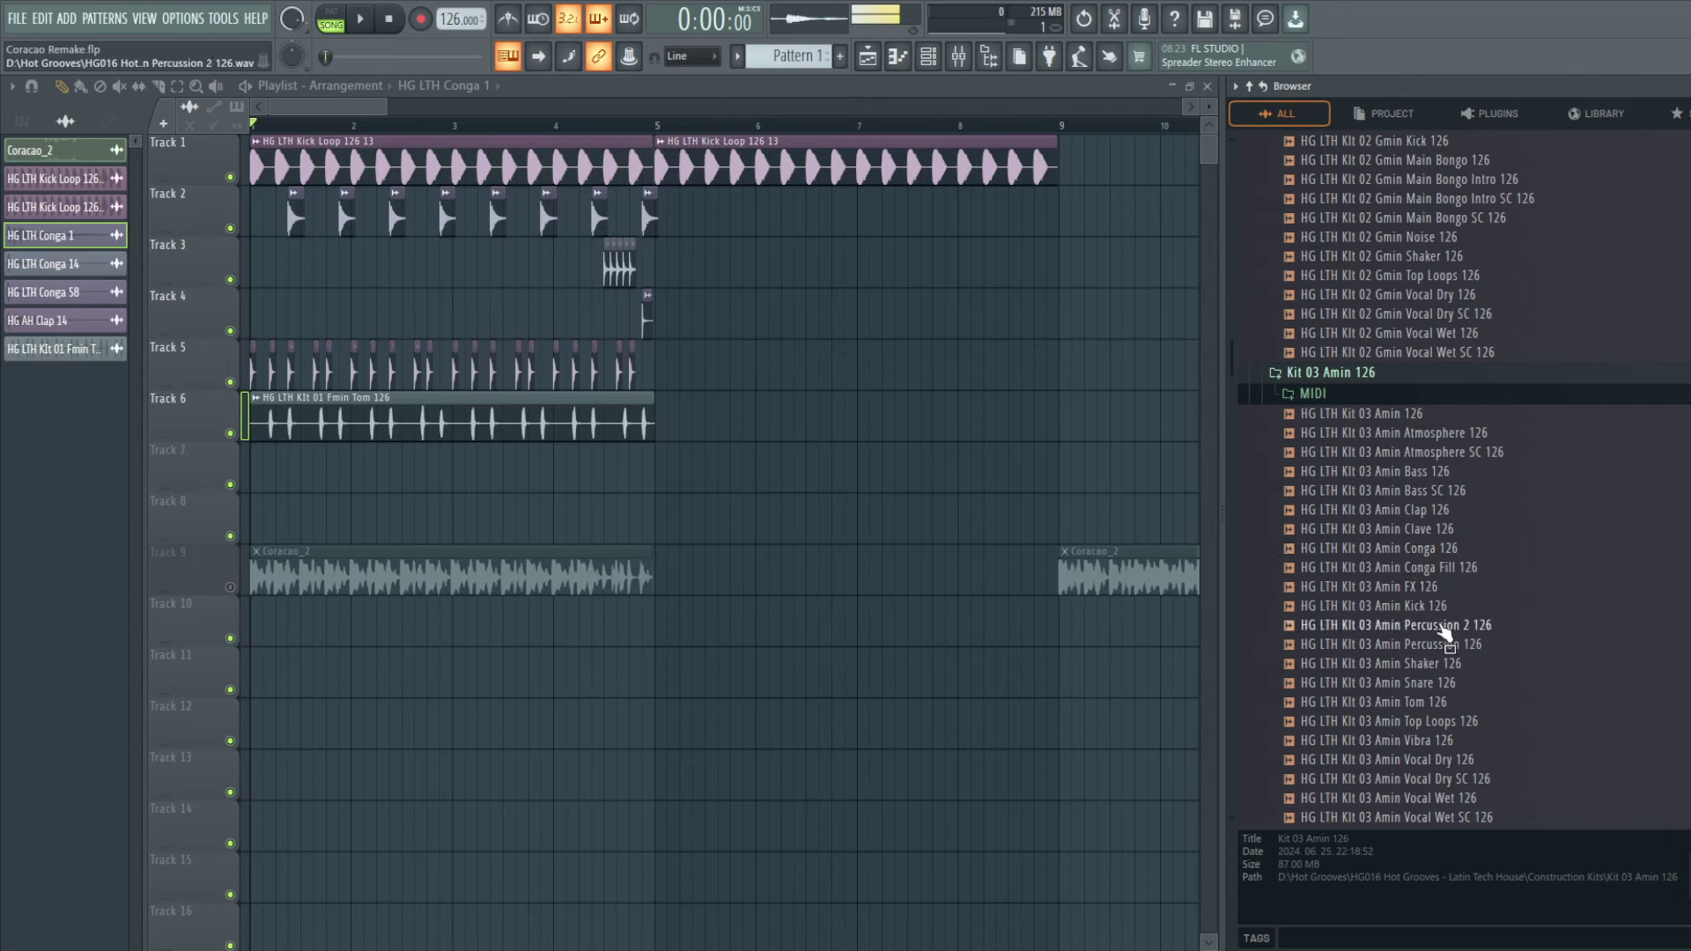
{"action": "left_click", "coordinate": [1447, 704]}
{"action": "scroll", "coordinate": [1452, 652], "scroll_direction": "down", "scroll_amount": 3}
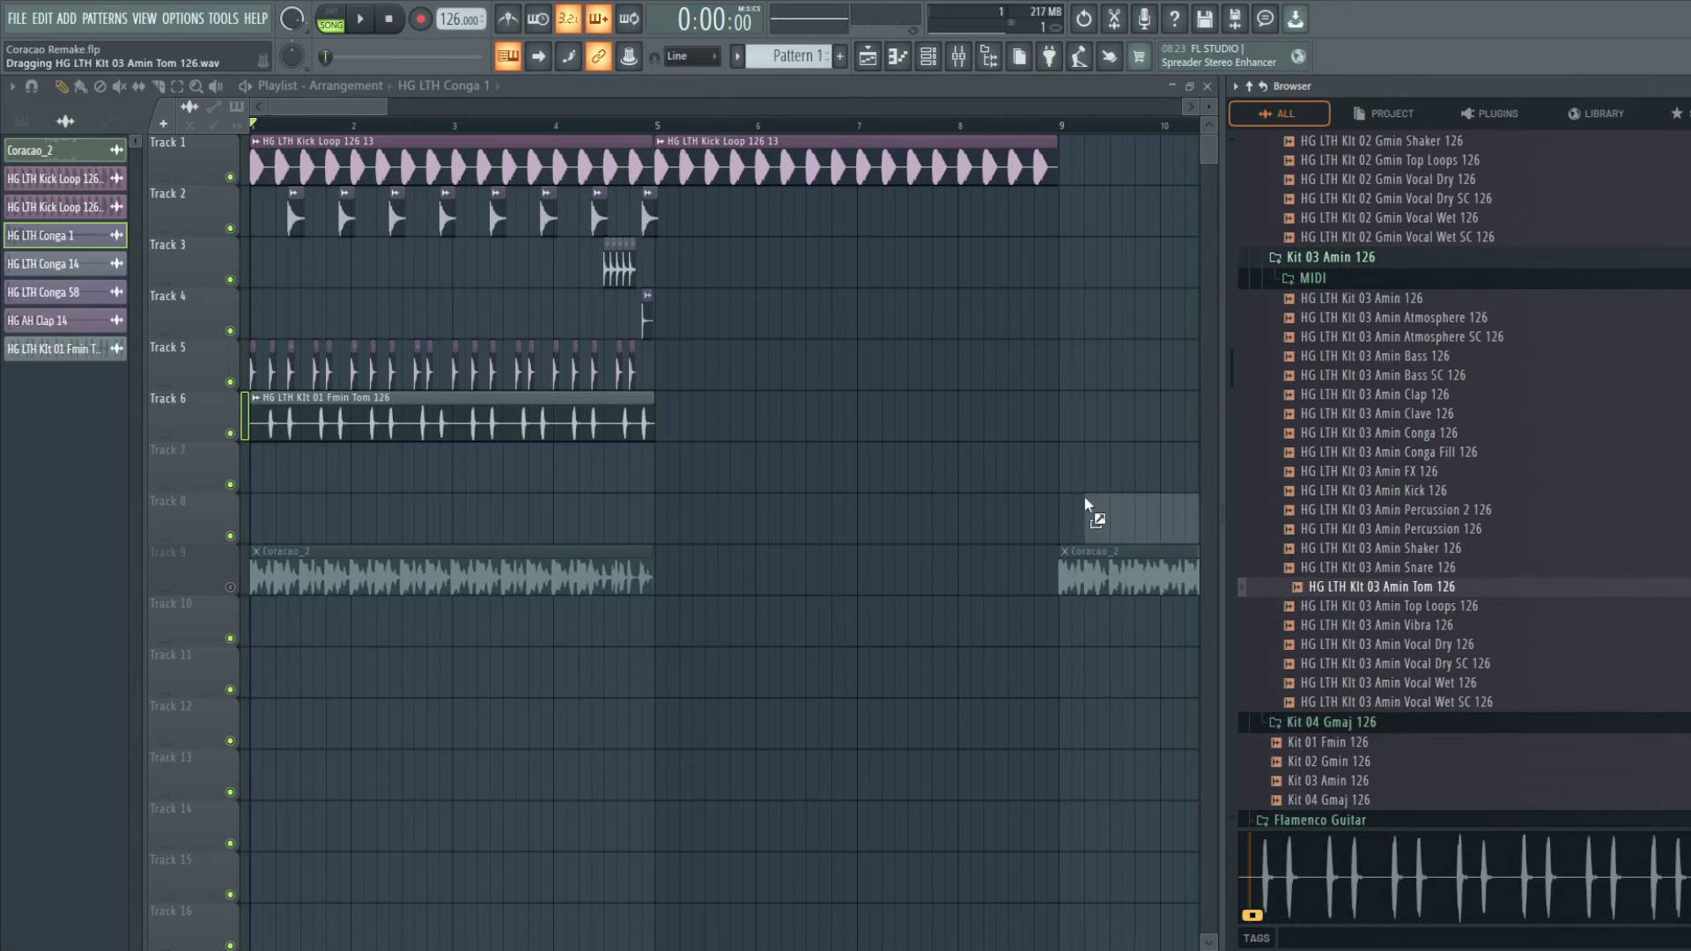
{"action": "left_click_drag", "start_coordinate": [1089, 507], "coordinate": [622, 415]}
{"action": "key", "text": "space"}
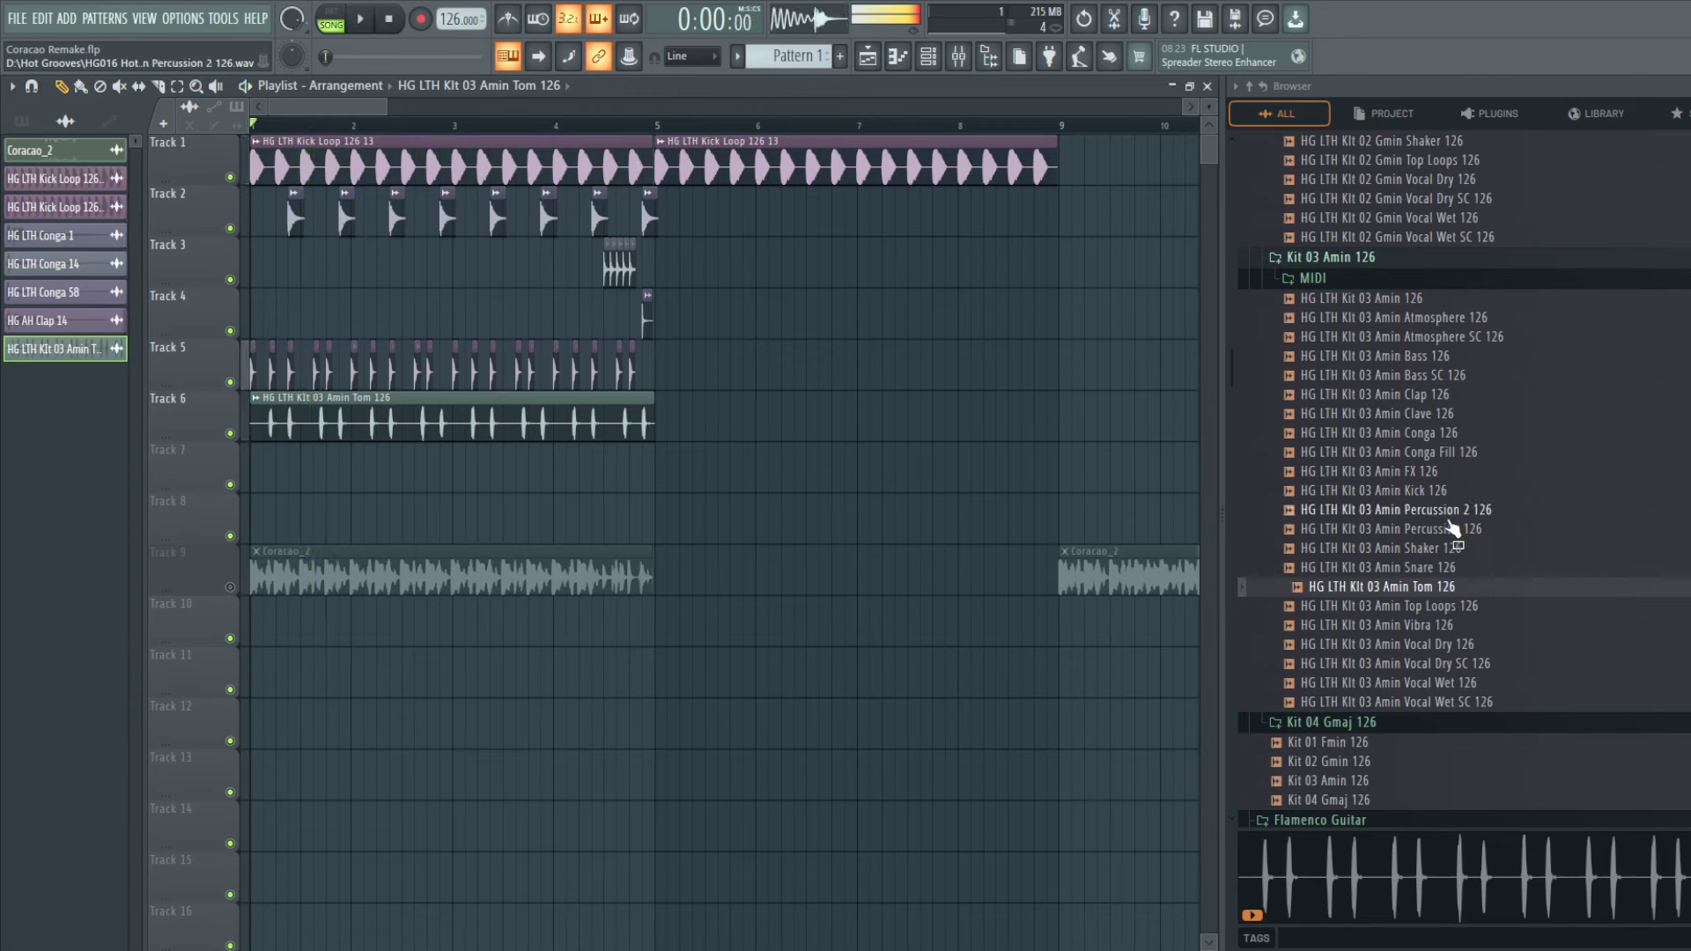
Step: Preview the Kit 03 Amin percussion stems and place Percussion 2 126 at the start of Track 7
{"action": "left_click", "coordinate": [1451, 529]}
{"action": "left_click", "coordinate": [1448, 516]}
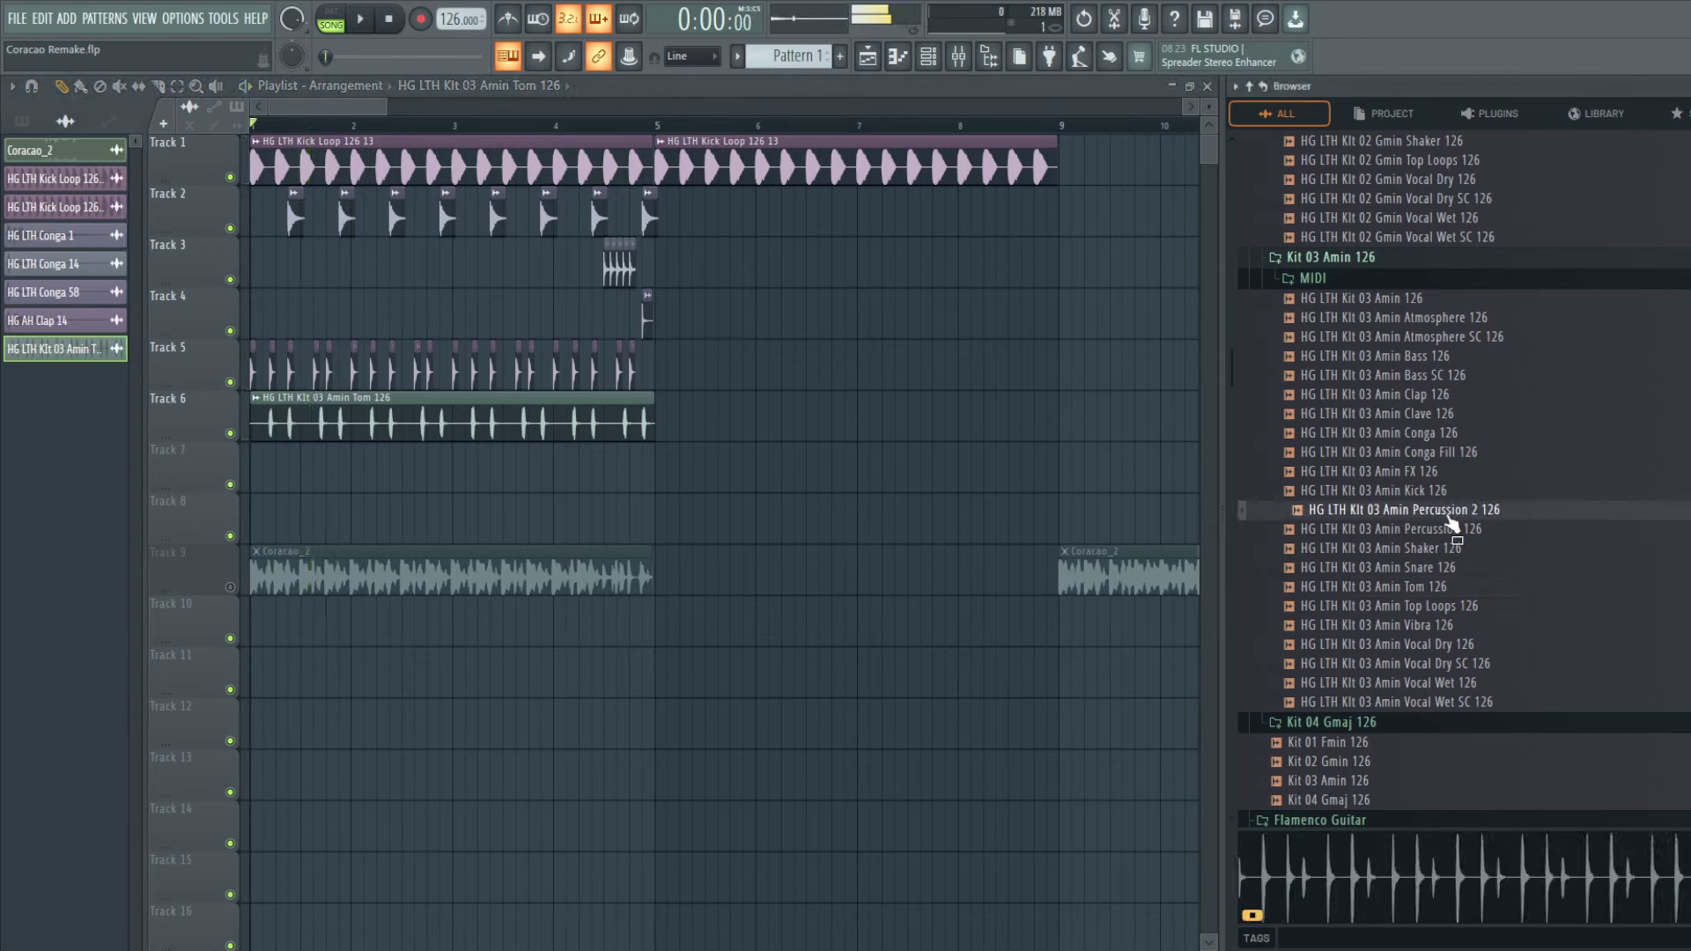
{"action": "left_click_drag", "start_coordinate": [1450, 521], "coordinate": [256, 480]}
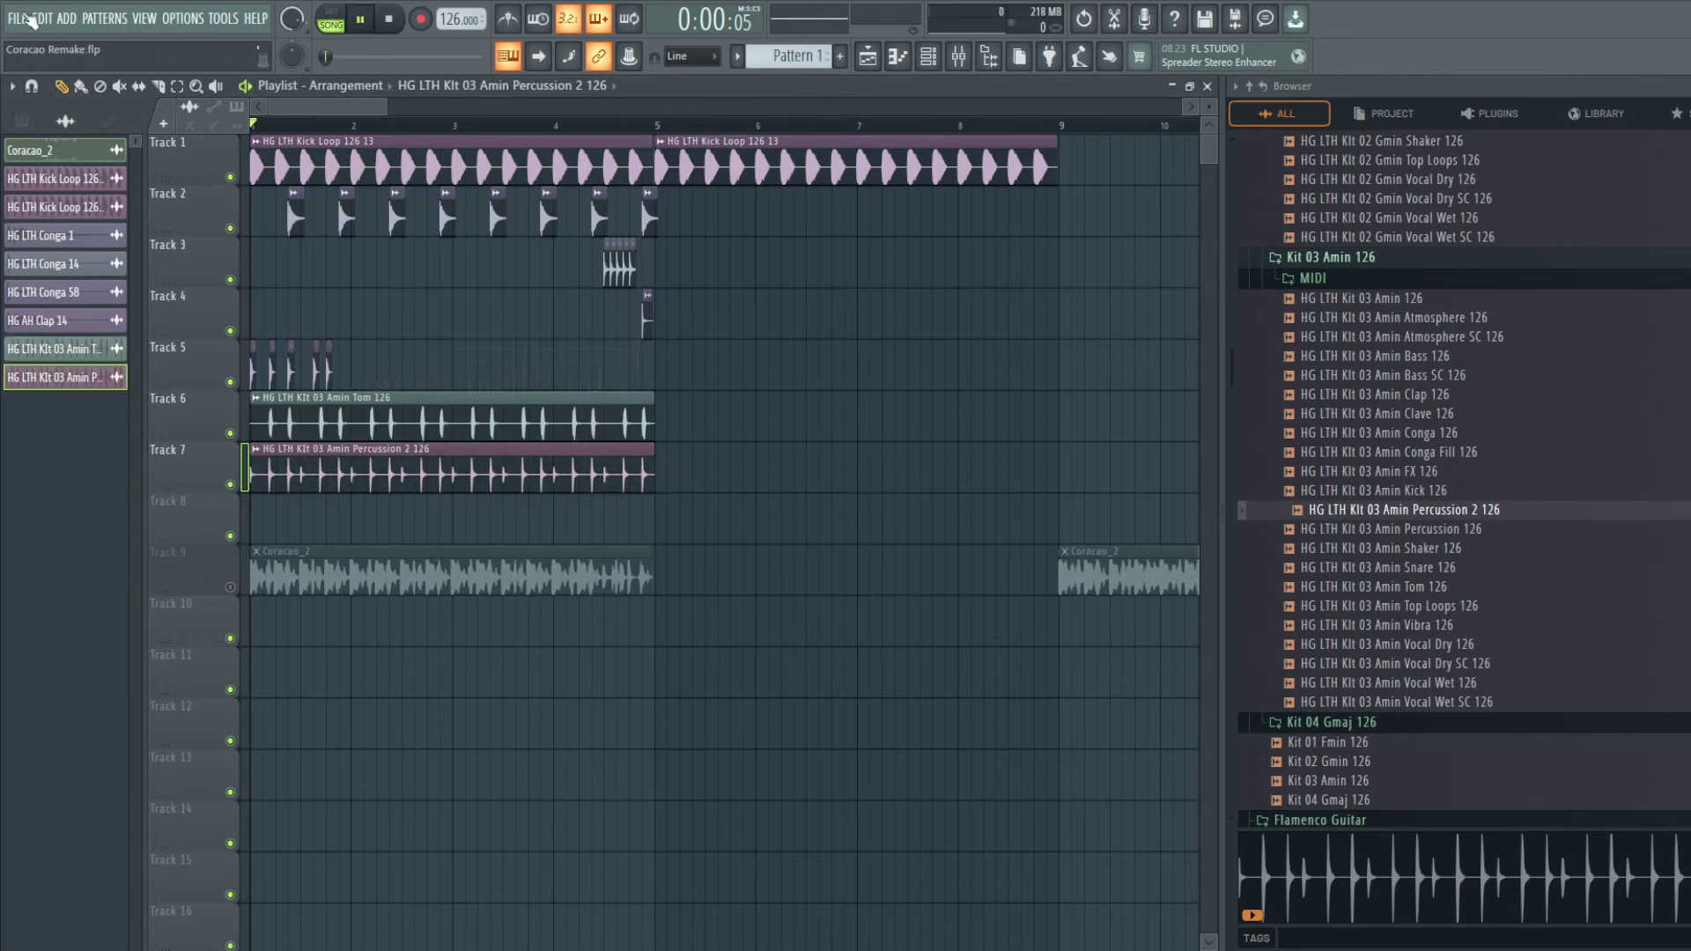
Step: Route the HG AH Clap 14 clip to mixer insert 5, check its channel in the mixer, and close its settings
{"action": "double_click", "coordinate": [638, 320]}
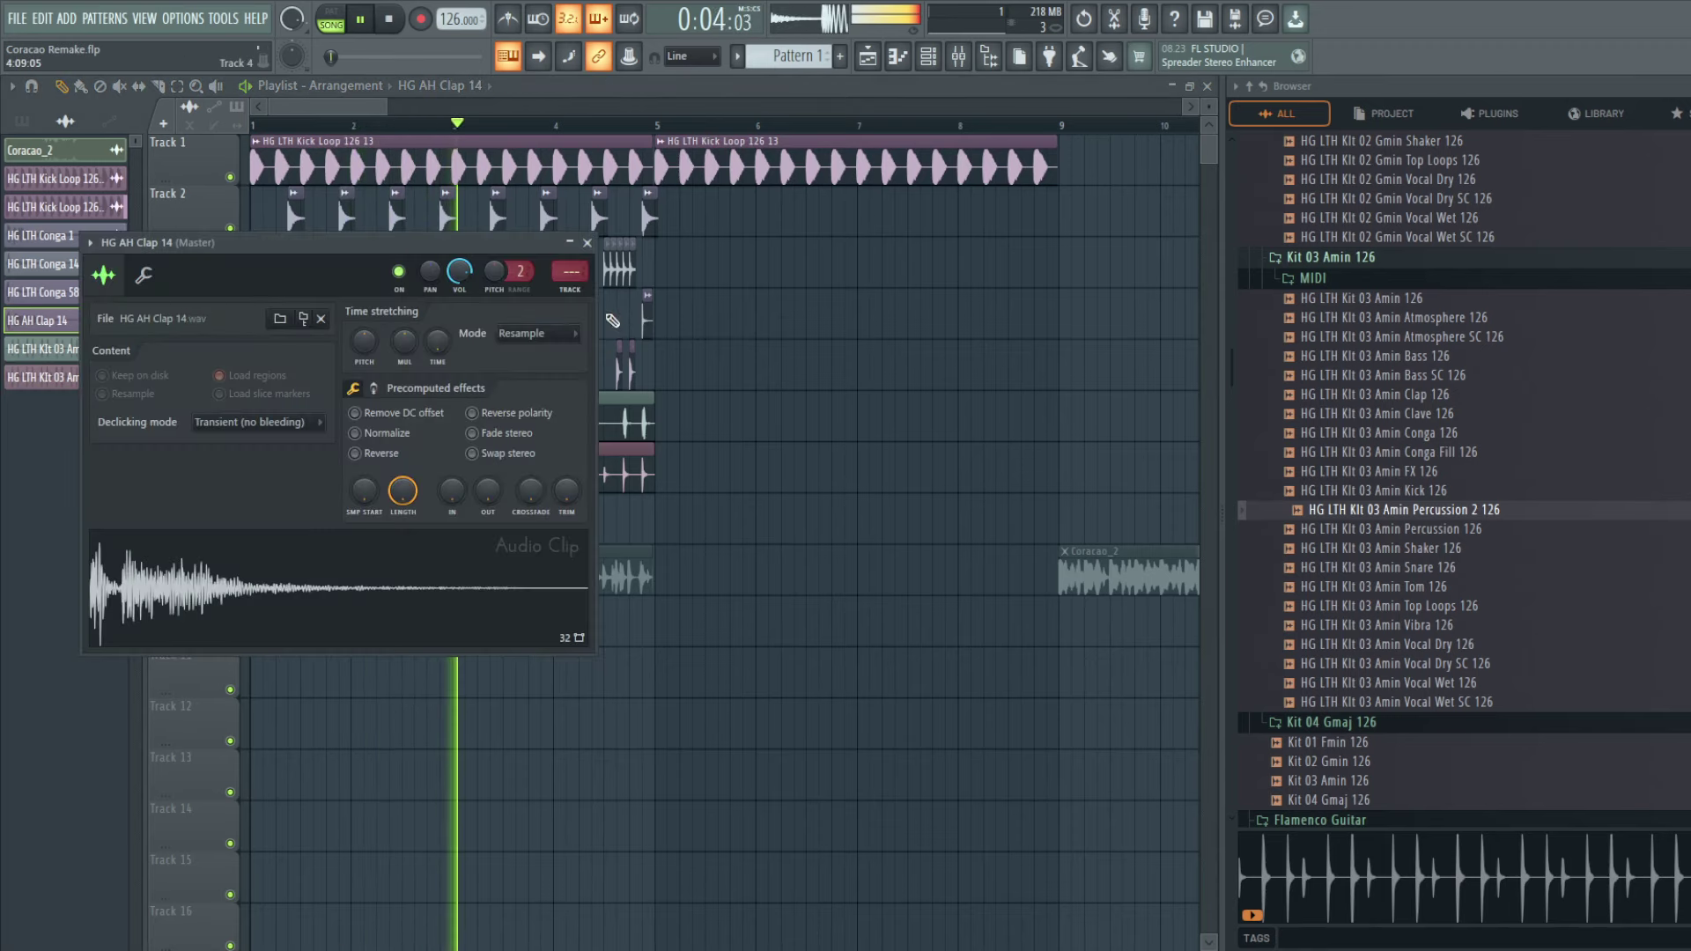
{"action": "key", "text": "F9"}
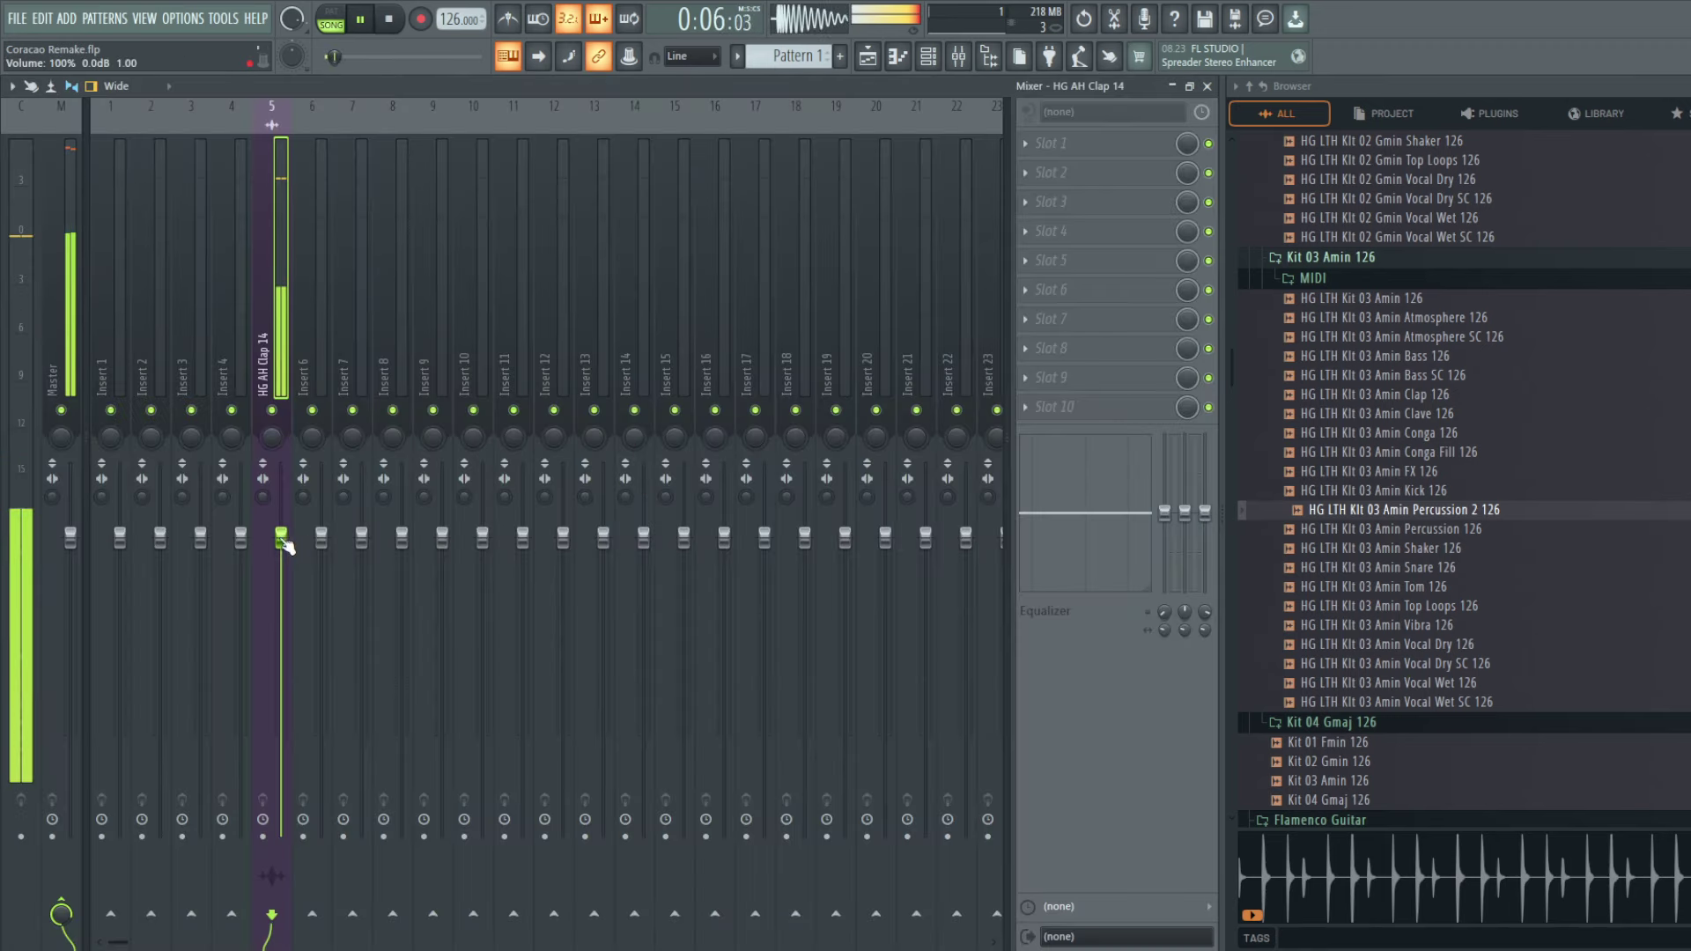
{"action": "key", "text": "F9"}
{"action": "key", "text": "Escape"}
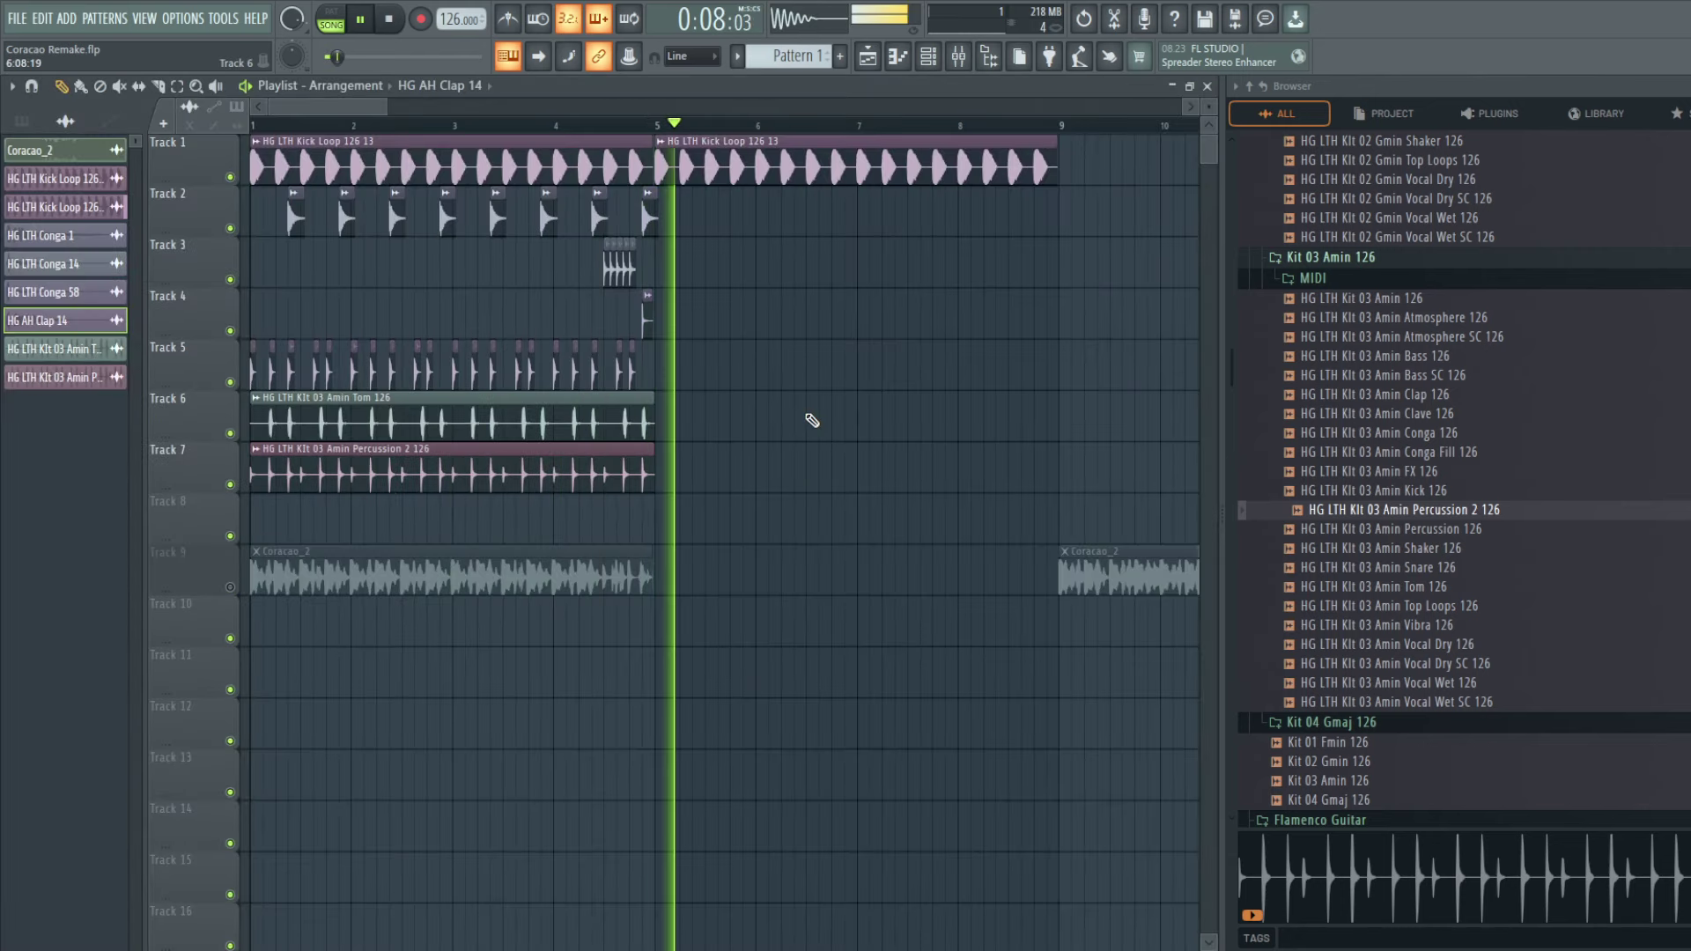
Step: Place the Kit 03 Amin Percussion 126 stem on Track 8, move the Coracao_2 reference to Track 12, and mute that track
{"action": "key", "text": "space"}
{"action": "left_click", "coordinate": [1420, 548]}
{"action": "left_click", "coordinate": [1426, 537]}
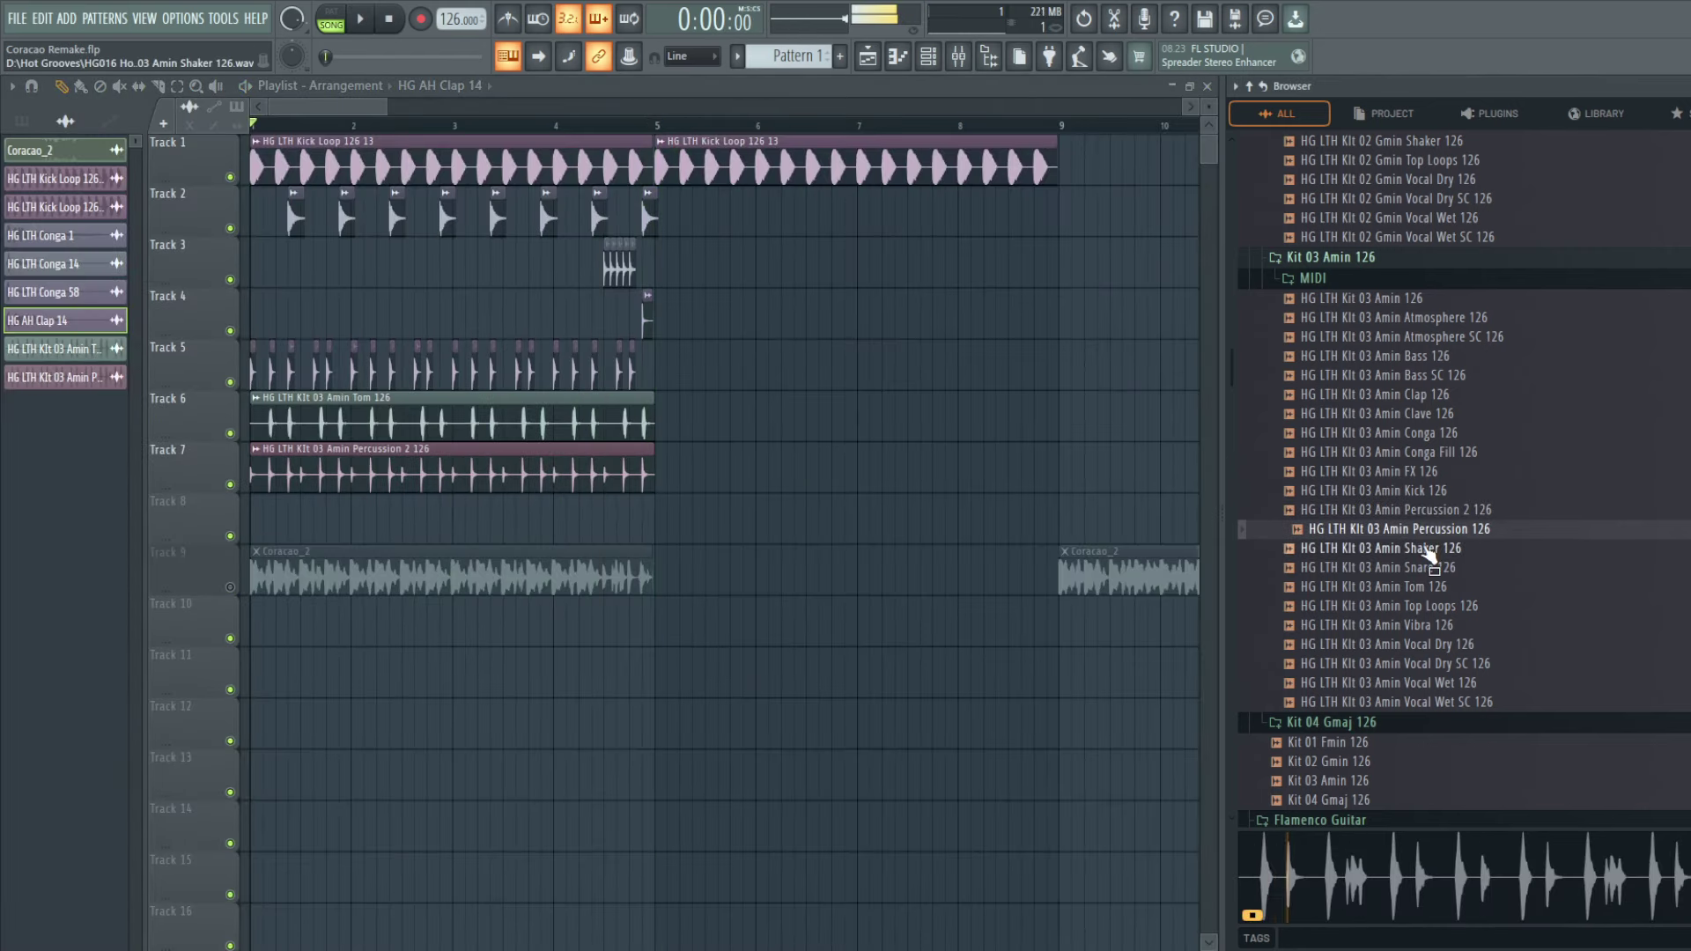
{"action": "left_click_drag", "start_coordinate": [1427, 530], "coordinate": [418, 688]}
{"action": "key", "text": "space"}
{"action": "scroll", "coordinate": [729, 491], "scroll_direction": "down", "scroll_amount": 1}
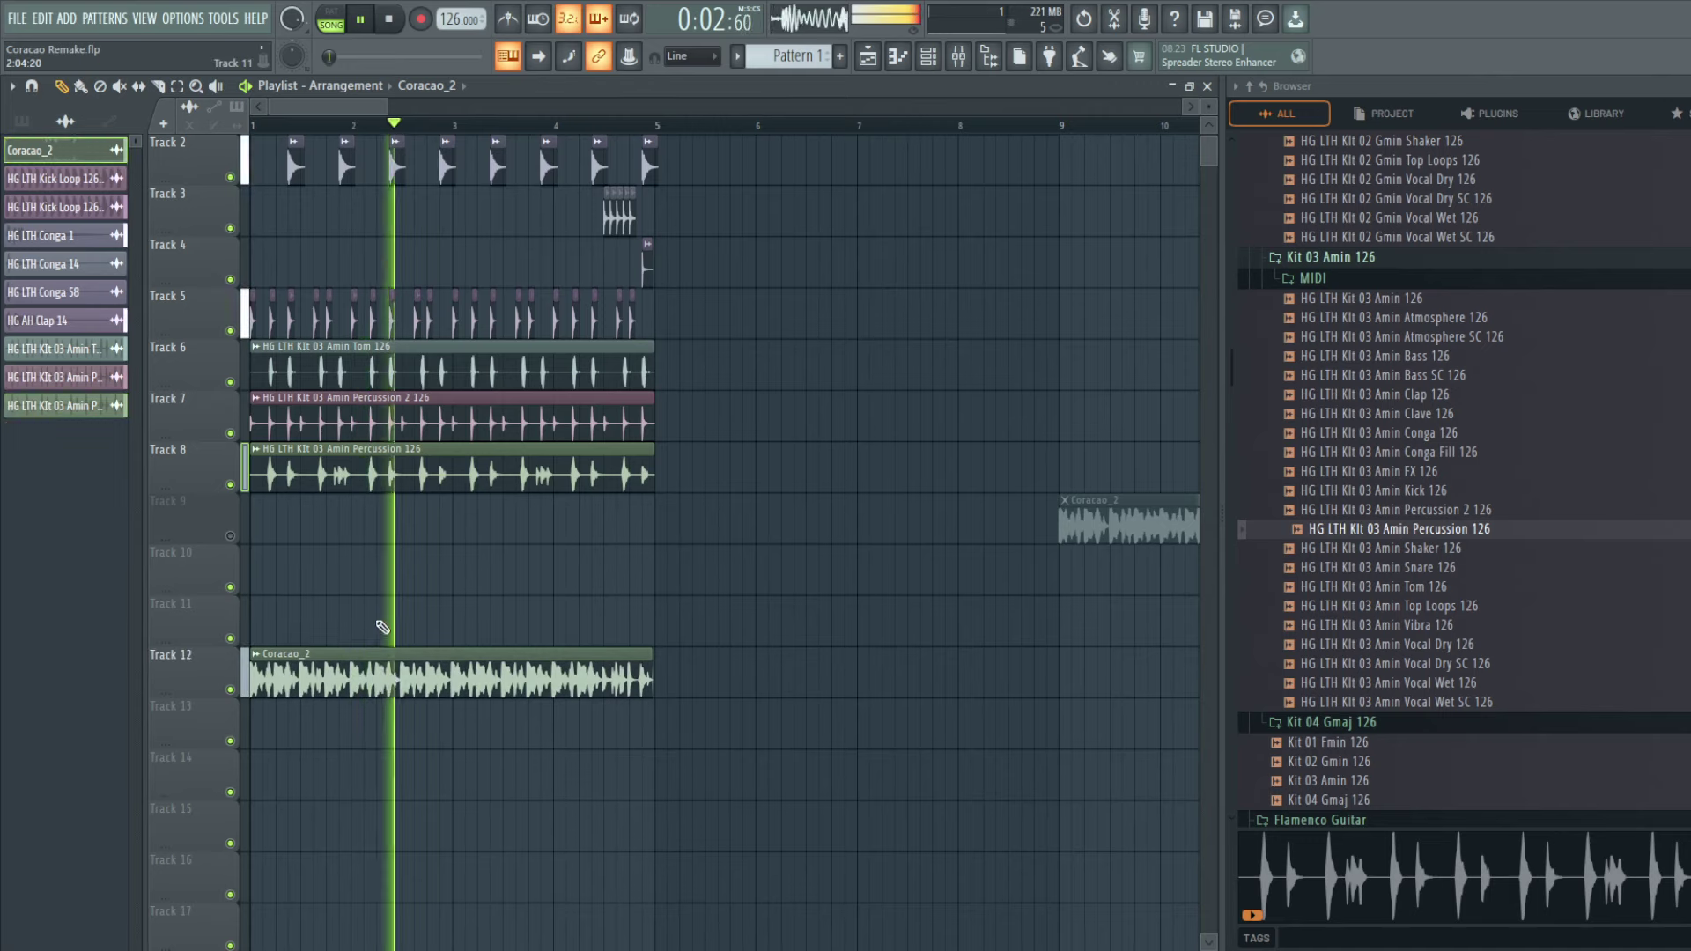
{"action": "left_click", "coordinate": [230, 689]}
{"action": "key", "text": "space"}
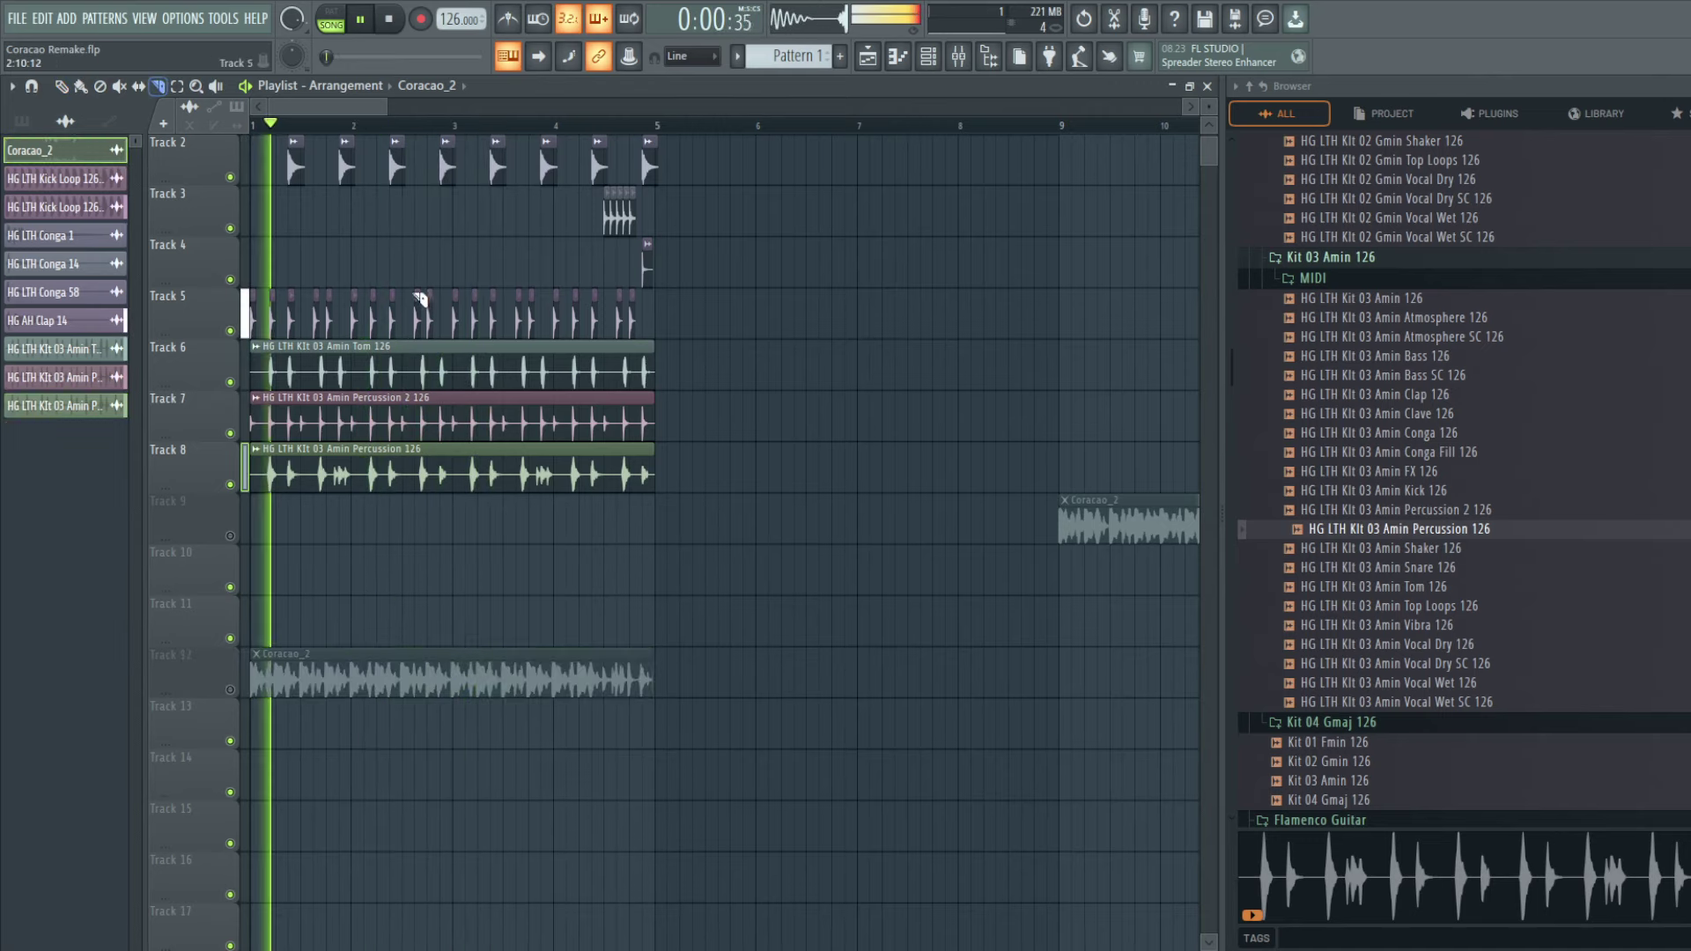
Step: Route the Track 7 Percussion 2 clip to mixer insert 6, lower that insert's level, and return to the playlist
{"action": "left_click", "coordinate": [62, 86]}
{"action": "left_click", "coordinate": [418, 435]}
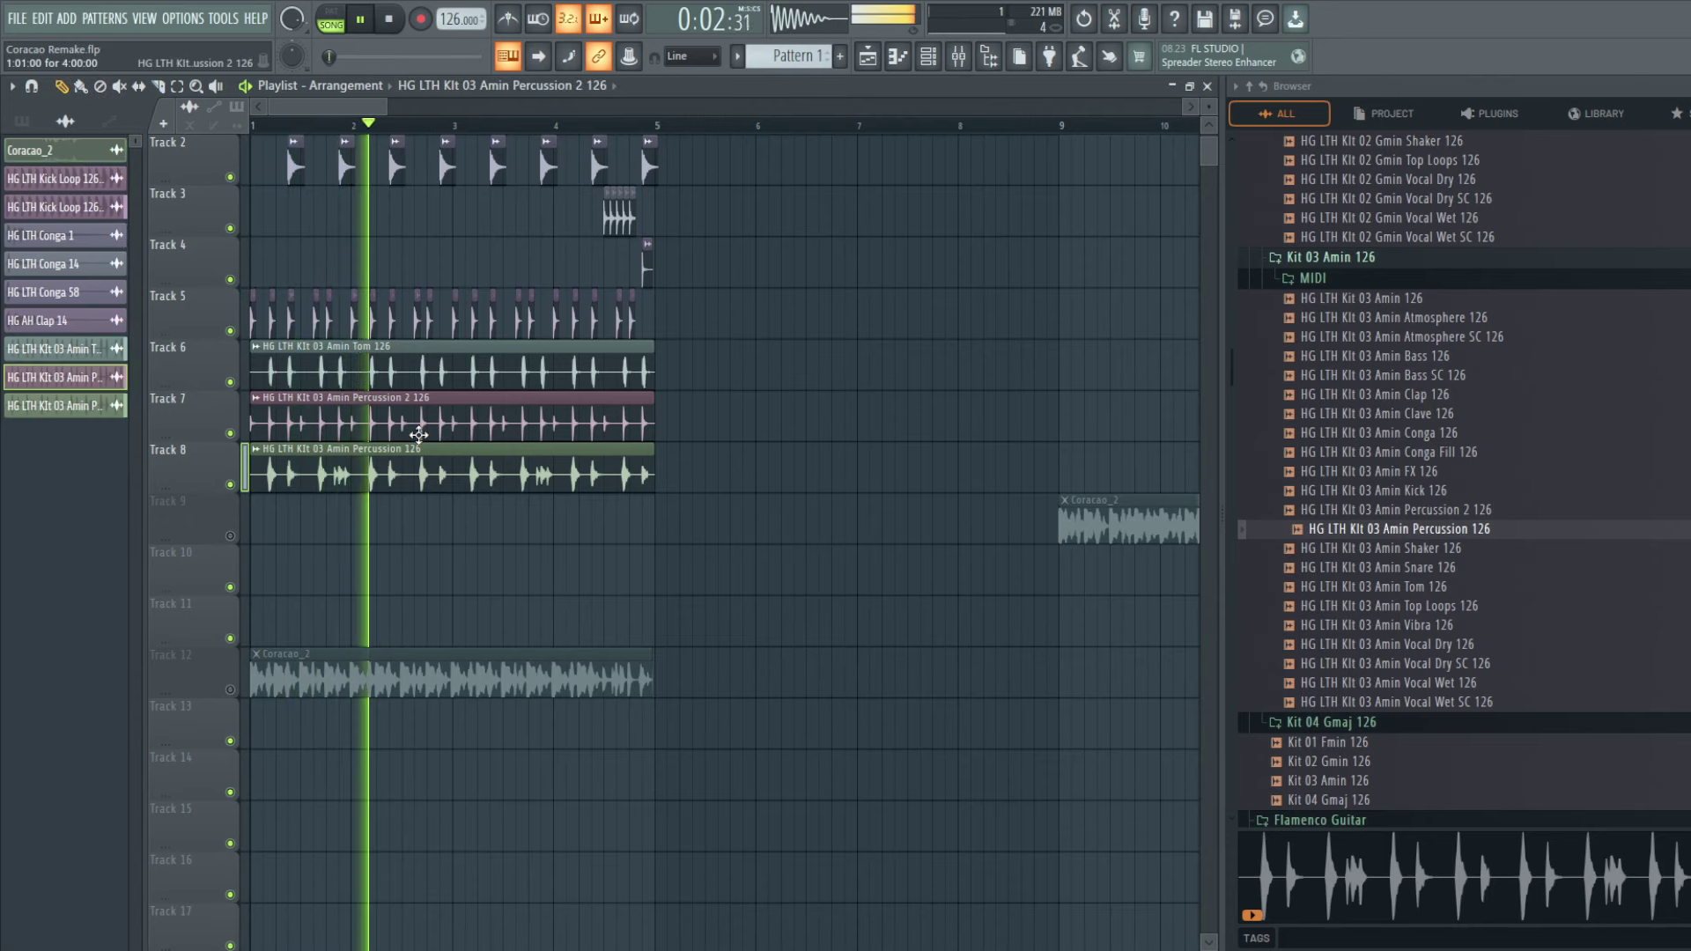
{"action": "double_click", "coordinate": [418, 434]}
{"action": "left_click", "coordinate": [620, 344]}
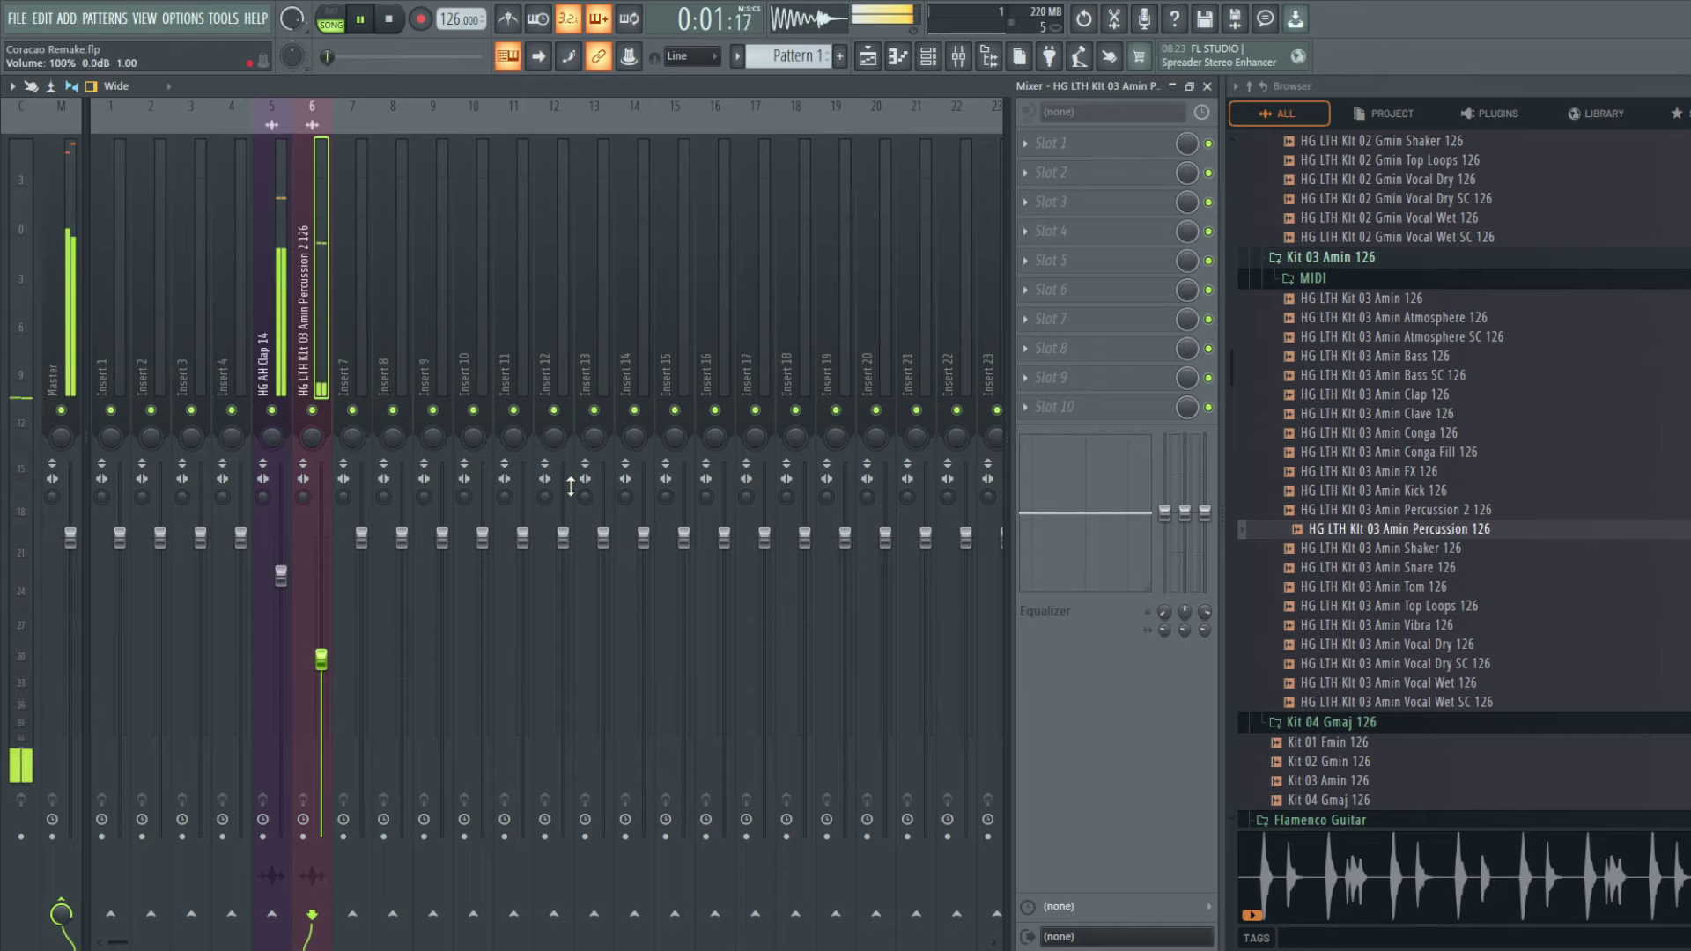
{"action": "key", "text": "F9"}
{"action": "key", "text": "Escape"}
Step: Preview more Kit 03 Amin stems and place Top Loops 126 at the start of an unmuted Track 9
{"action": "key", "text": "space"}
{"action": "left_click", "coordinate": [1491, 569]}
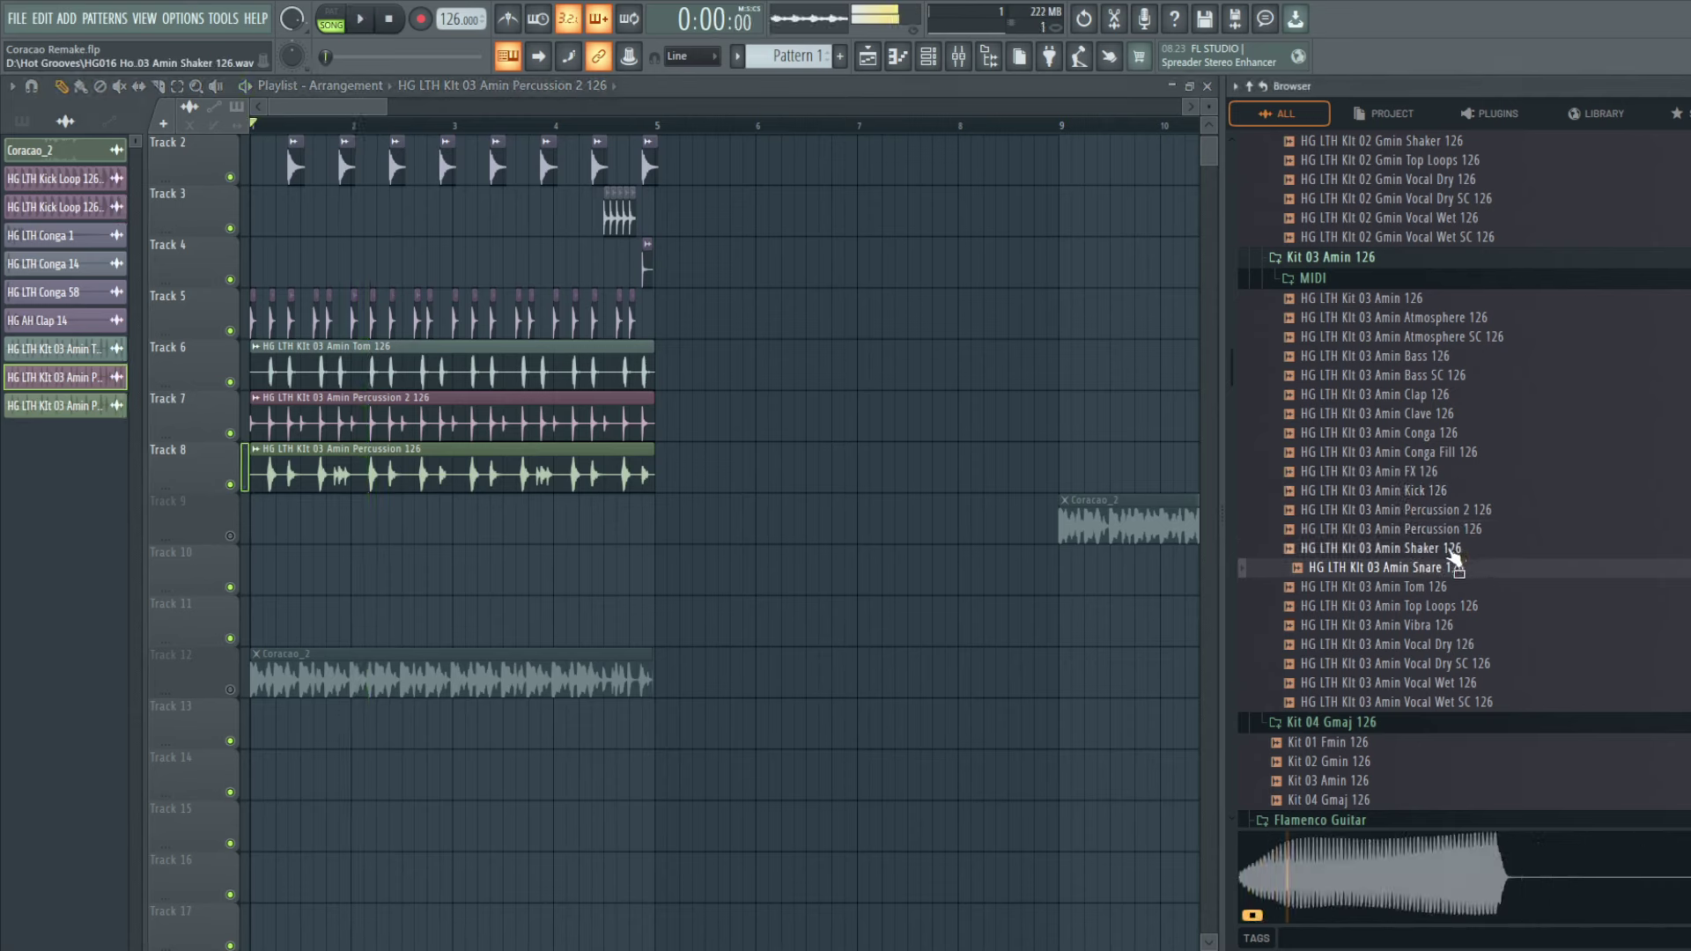
{"action": "left_click", "coordinate": [1449, 549]}
{"action": "left_click", "coordinate": [1444, 586]}
{"action": "left_click", "coordinate": [1444, 608]}
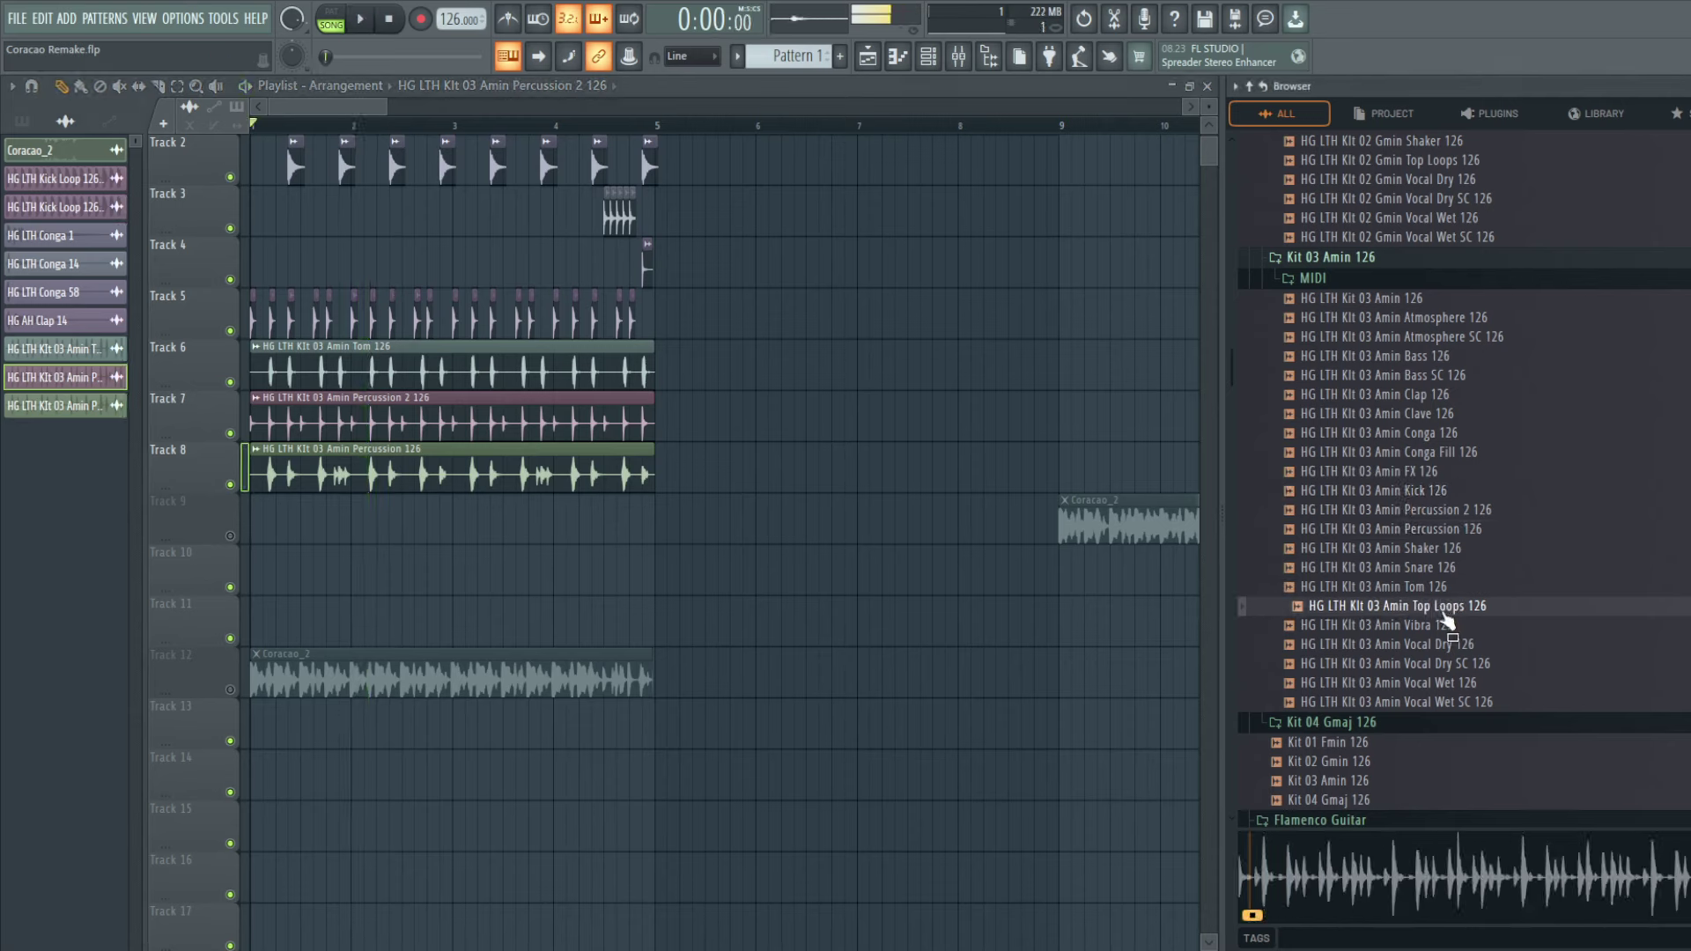
{"action": "left_click", "coordinate": [1449, 626]}
{"action": "left_click_drag", "start_coordinate": [1448, 606], "coordinate": [220, 519]}
{"action": "left_click", "coordinate": [230, 536]}
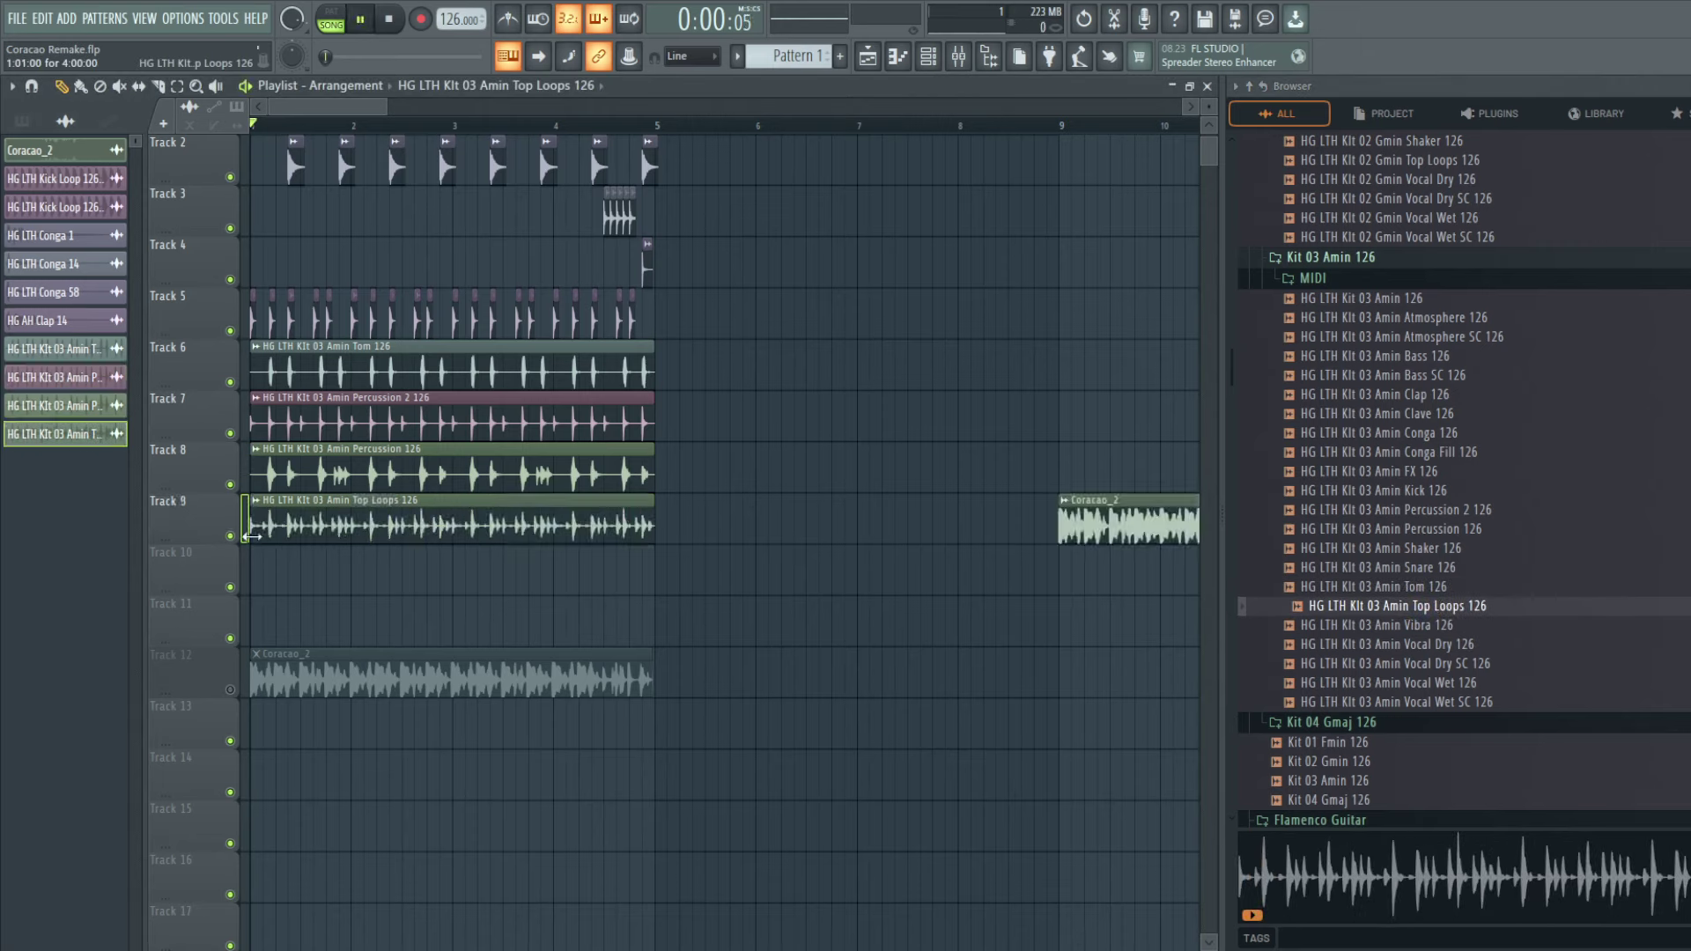
{"action": "key", "text": "space"}
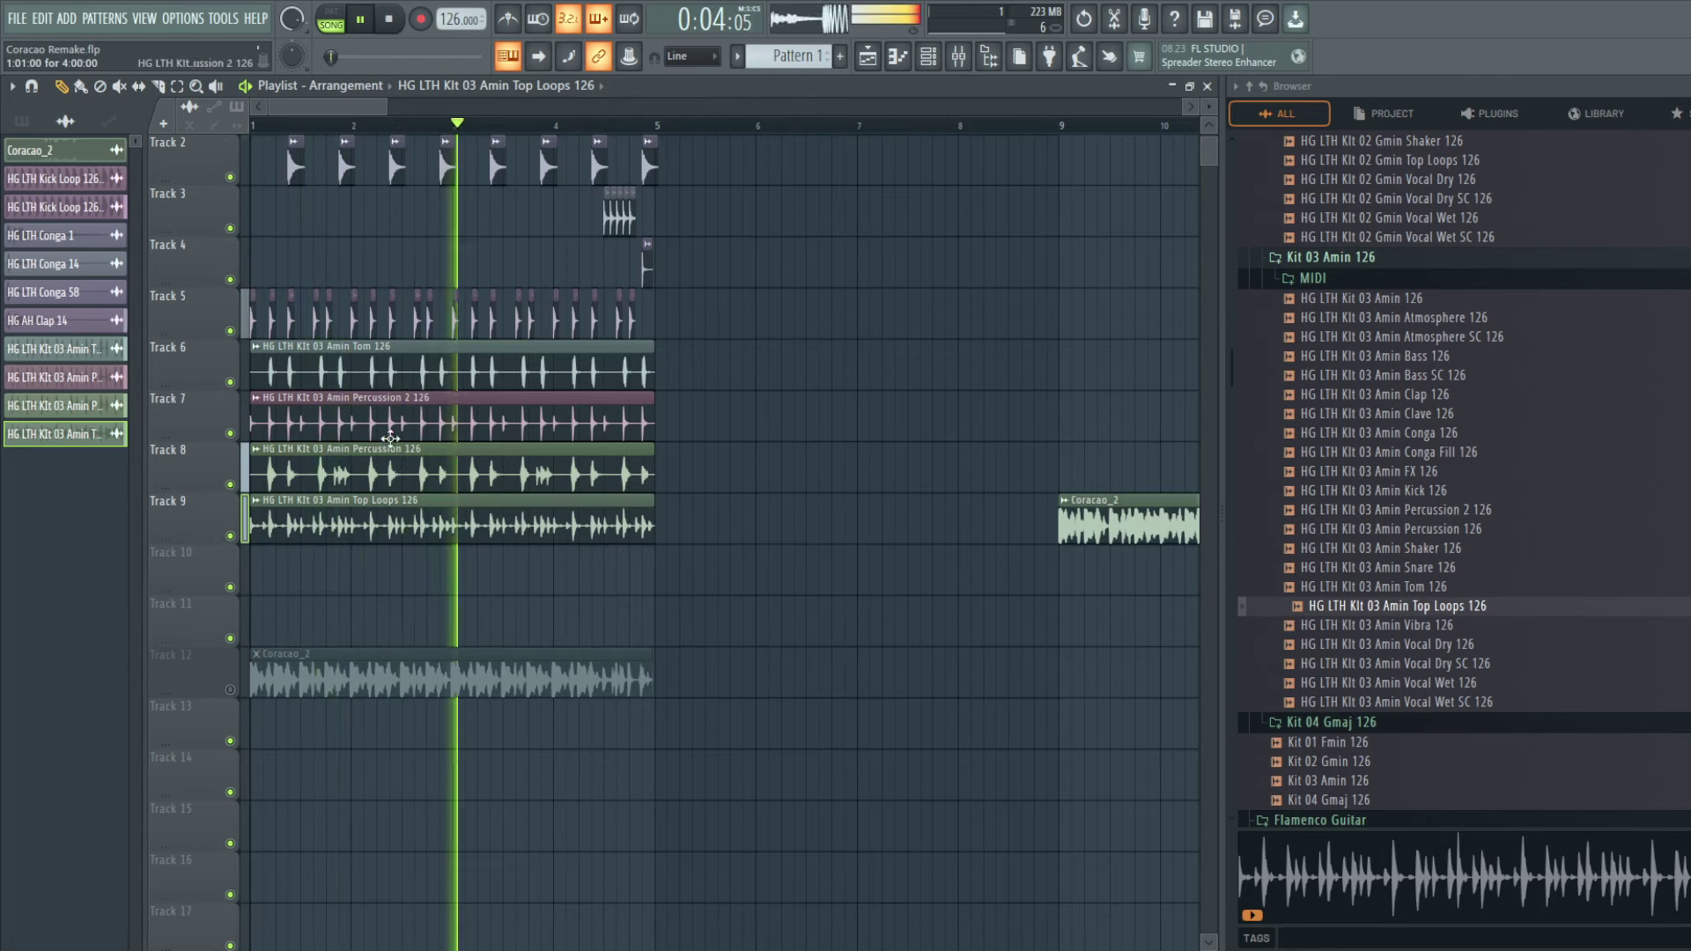
Step: Cut the double-hit fills around bar 2 and before bar 4 out of the Track 8 Percussion clip, and play the result
{"action": "key", "text": "space"}
{"action": "left_click", "coordinate": [333, 474]}
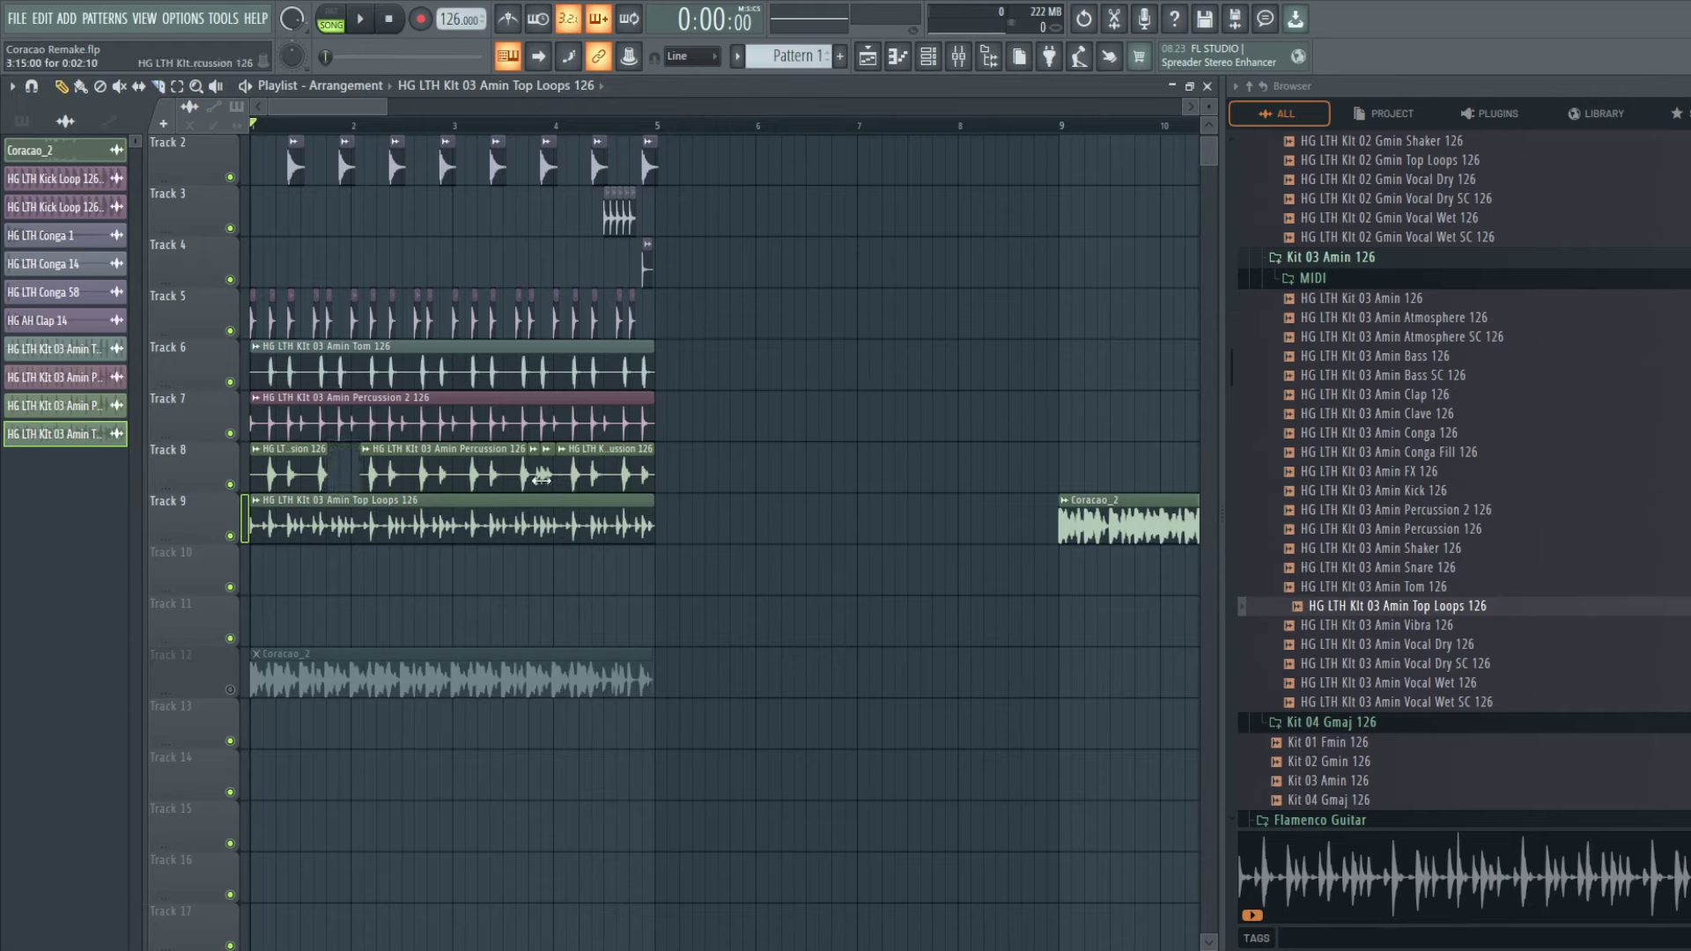
{"action": "key", "text": "space"}
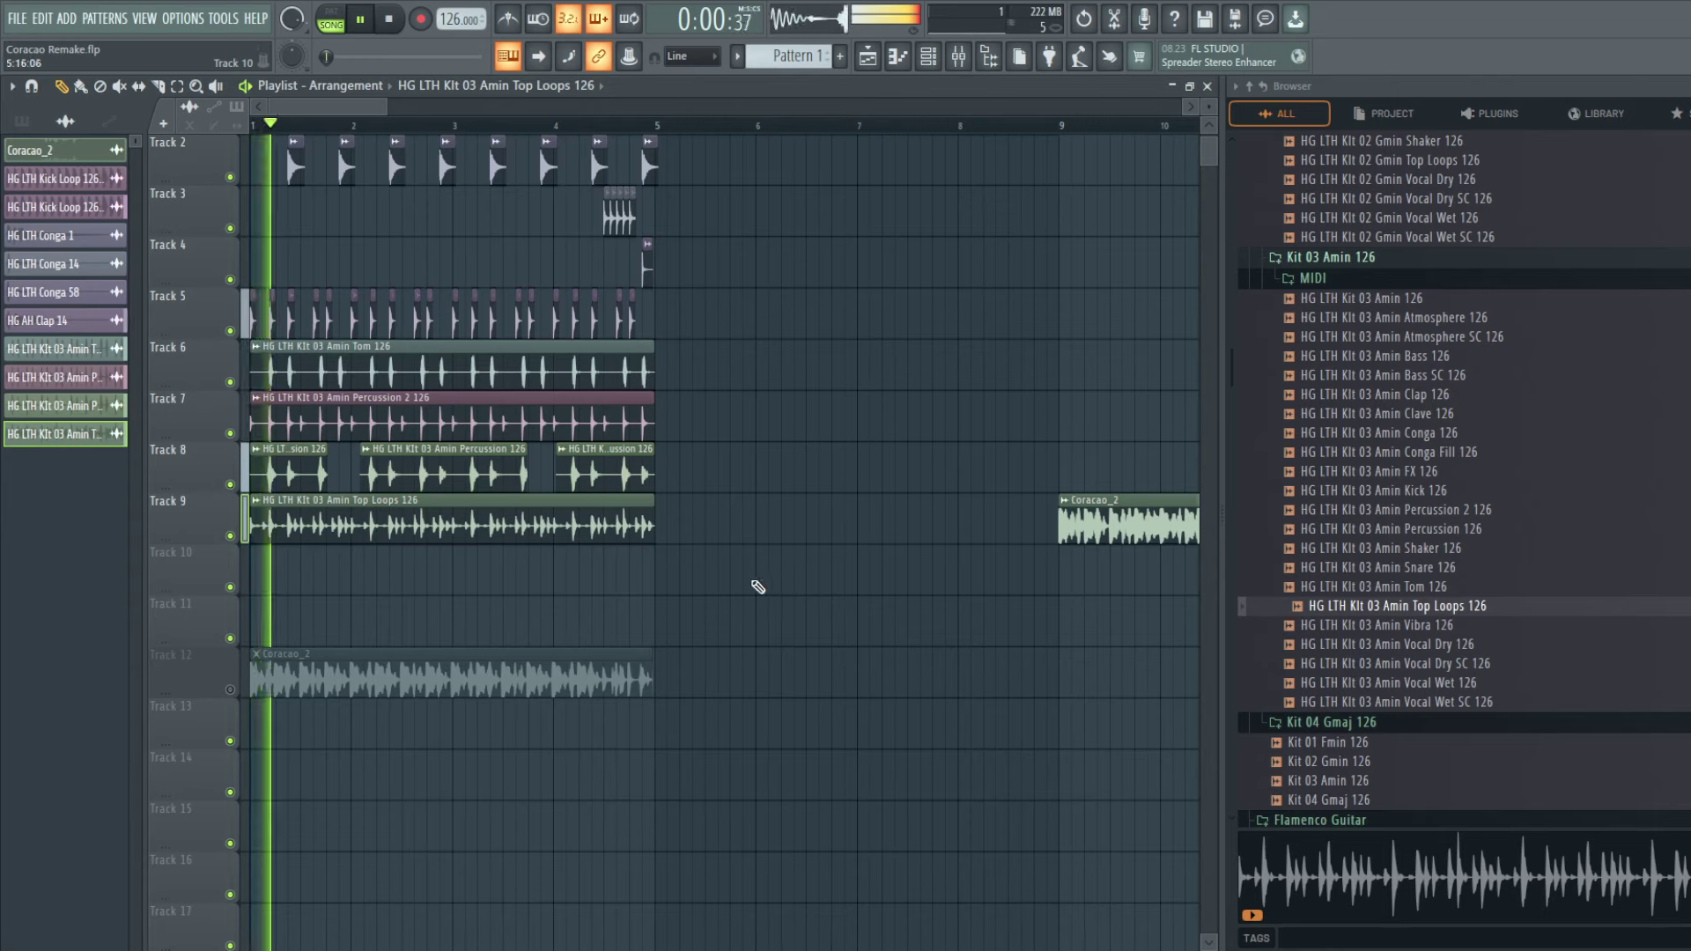
{"action": "key", "text": "space"}
Step: Preview the Kit 03 Amin stems, place Shaker 126 at the start of Track 10, and lower its channel volume to about 49%
{"action": "left_click", "coordinate": [1458, 627]}
{"action": "left_click", "coordinate": [1454, 666]}
{"action": "left_click", "coordinate": [1454, 664]}
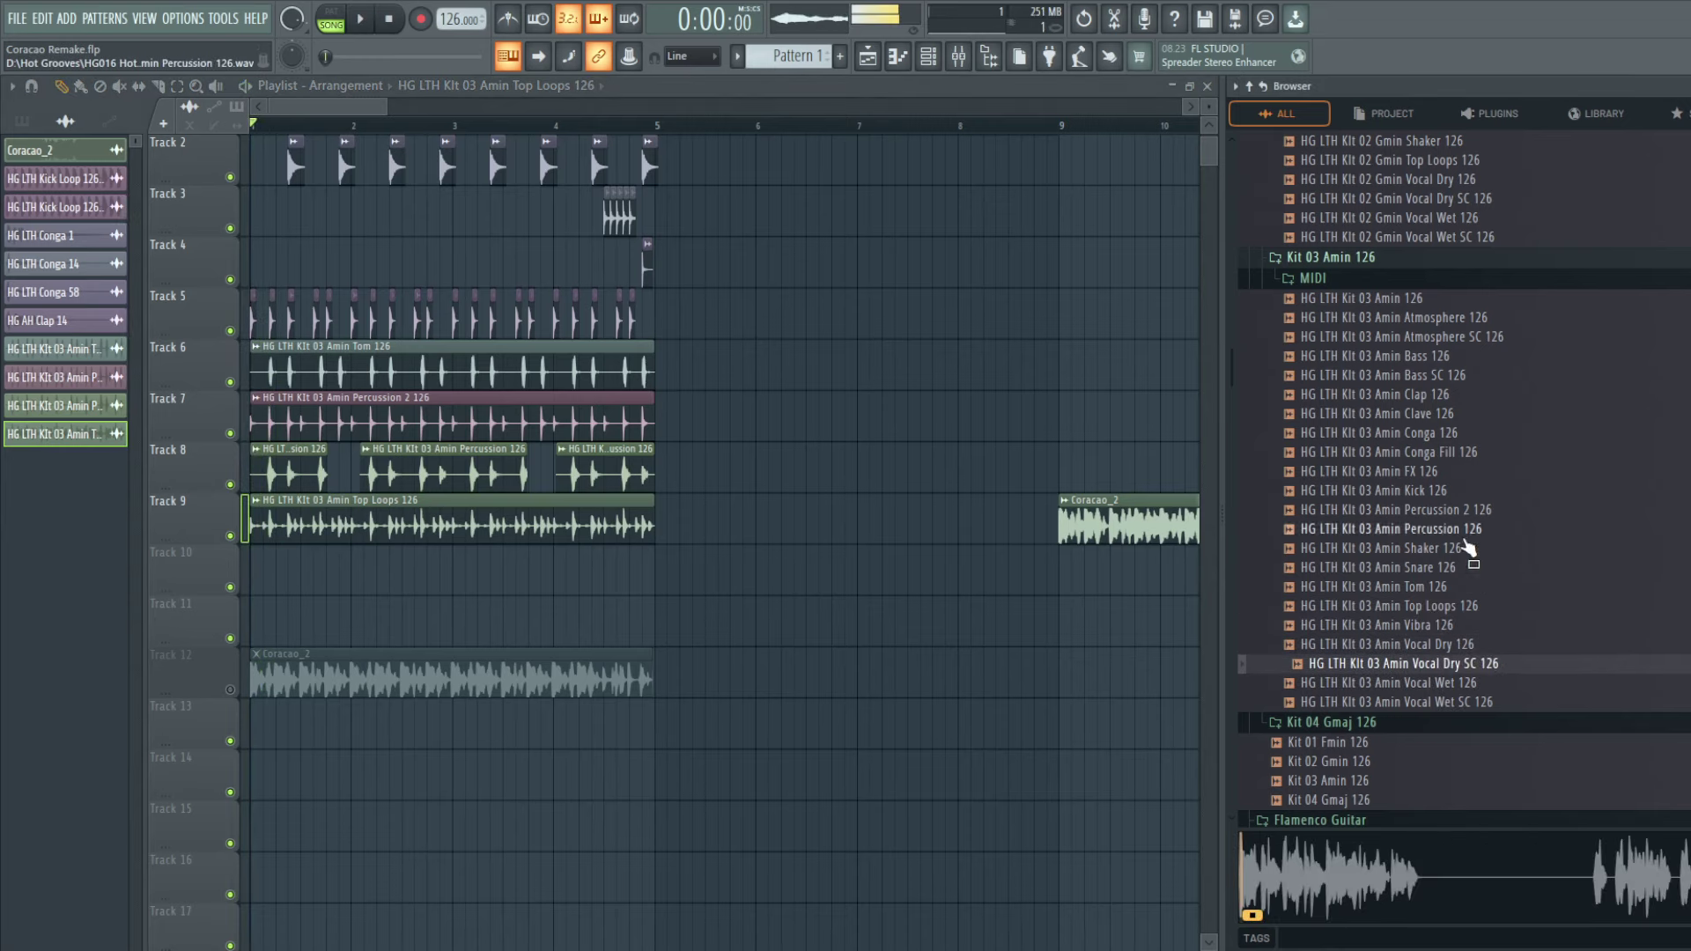
{"action": "left_click", "coordinate": [1467, 511]}
{"action": "left_click", "coordinate": [1478, 528]}
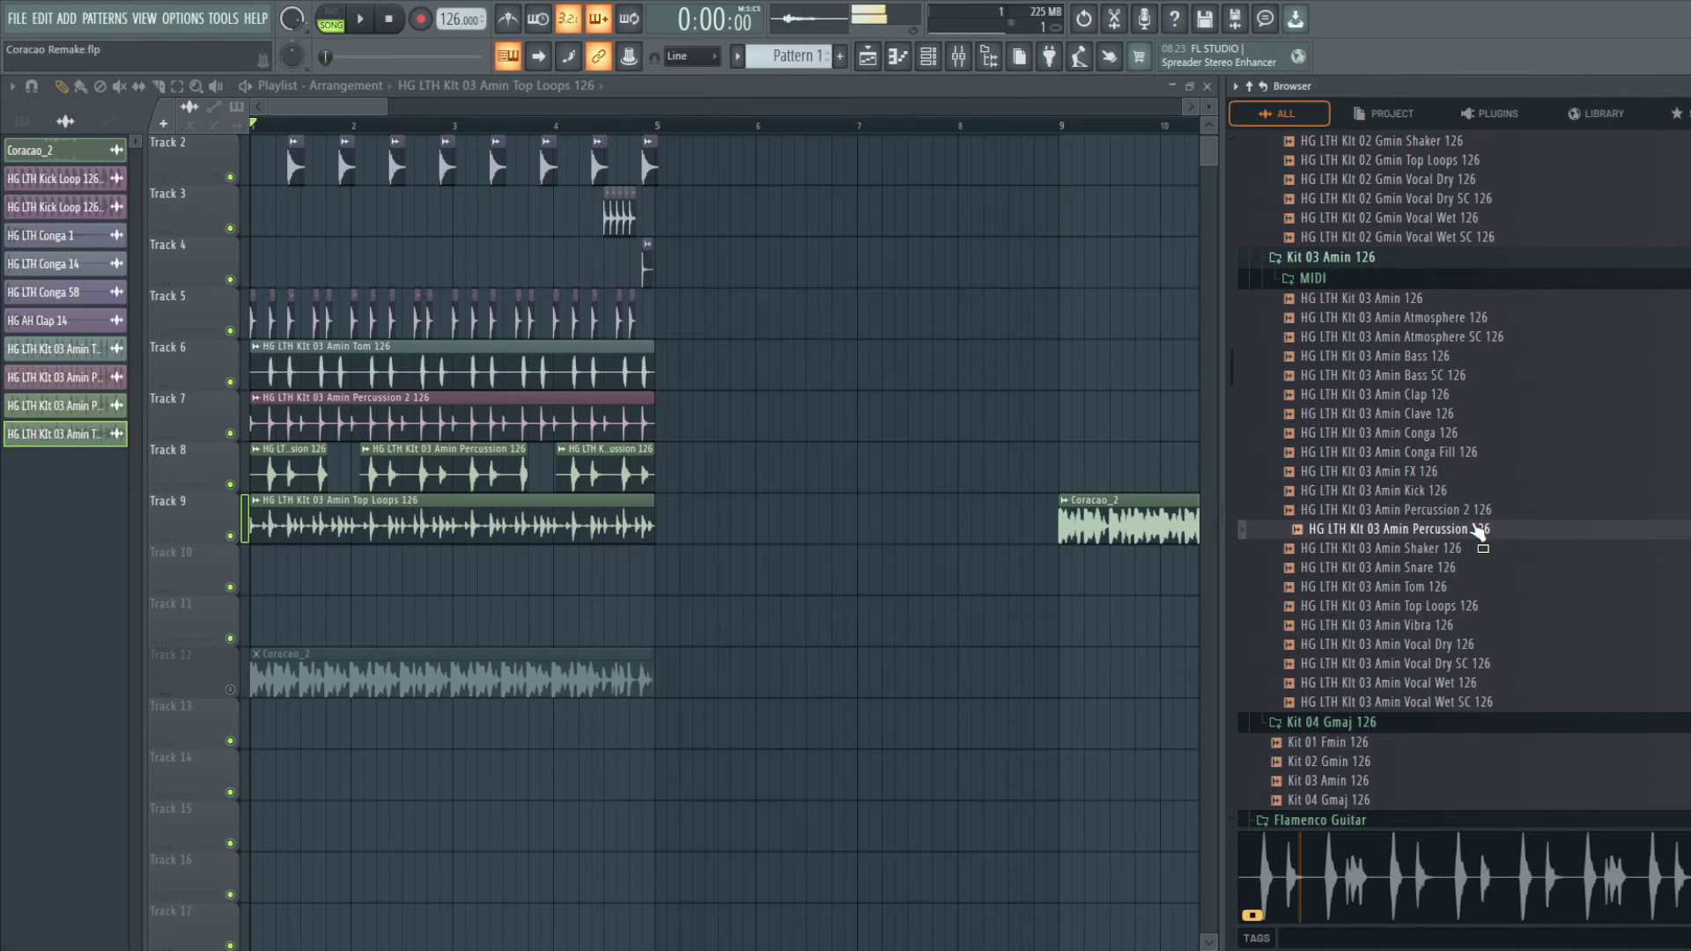
{"action": "left_click", "coordinate": [1466, 550]}
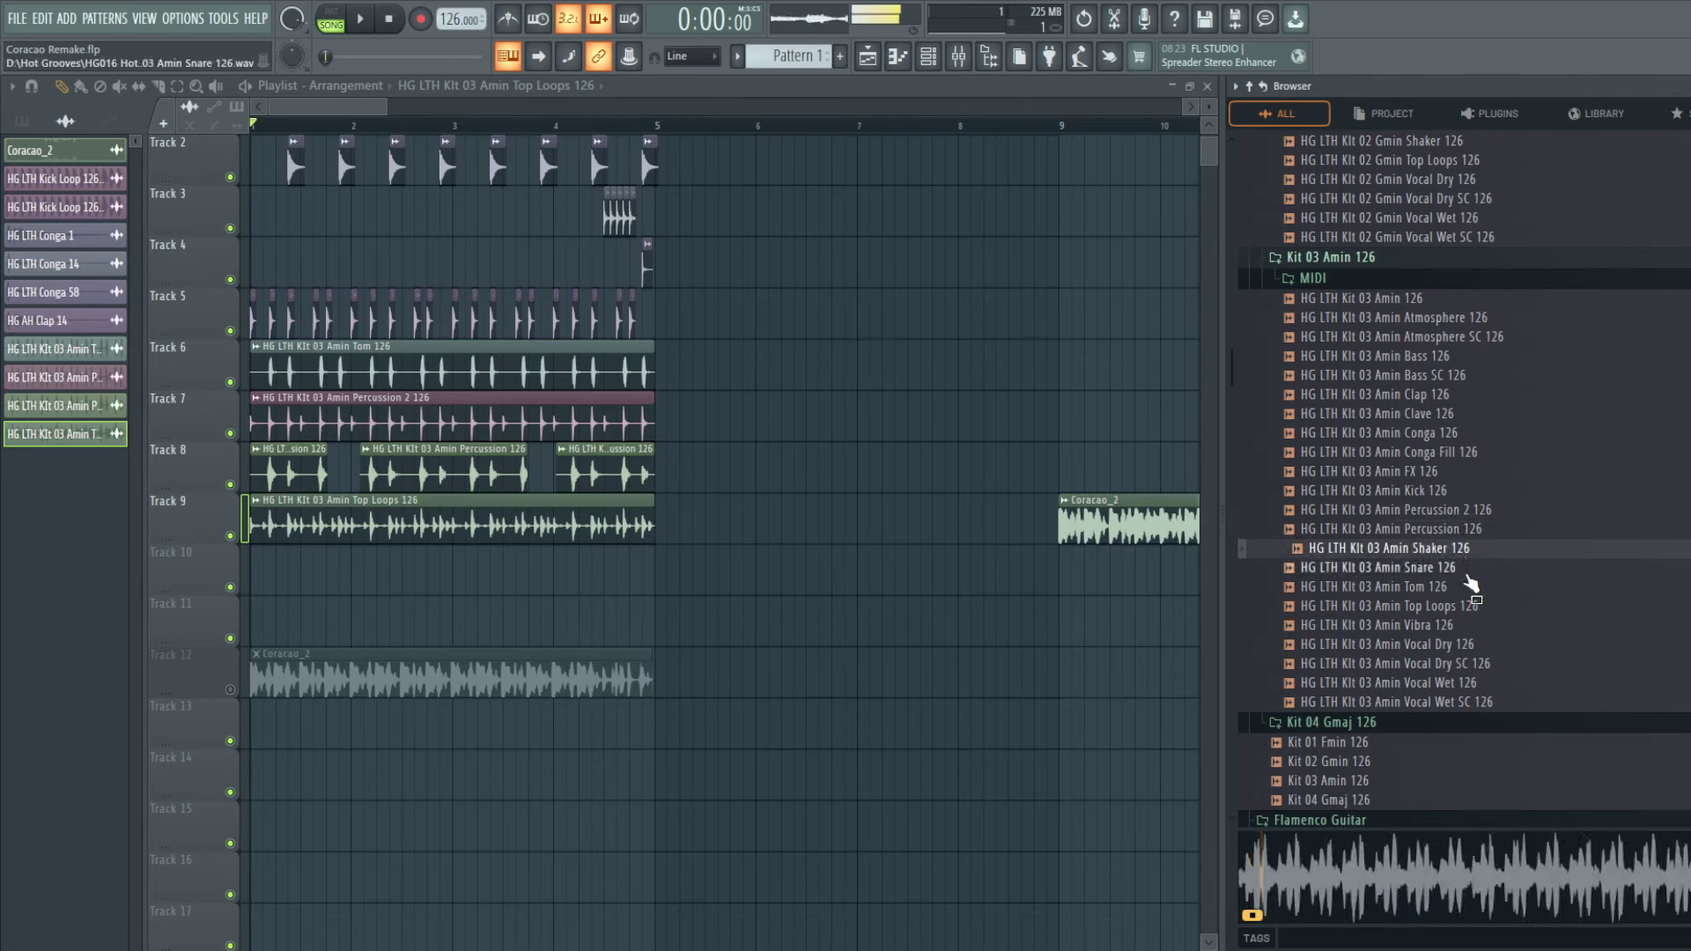
{"action": "left_click_drag", "start_coordinate": [1465, 559], "coordinate": [582, 573]}
{"action": "key", "text": "space"}
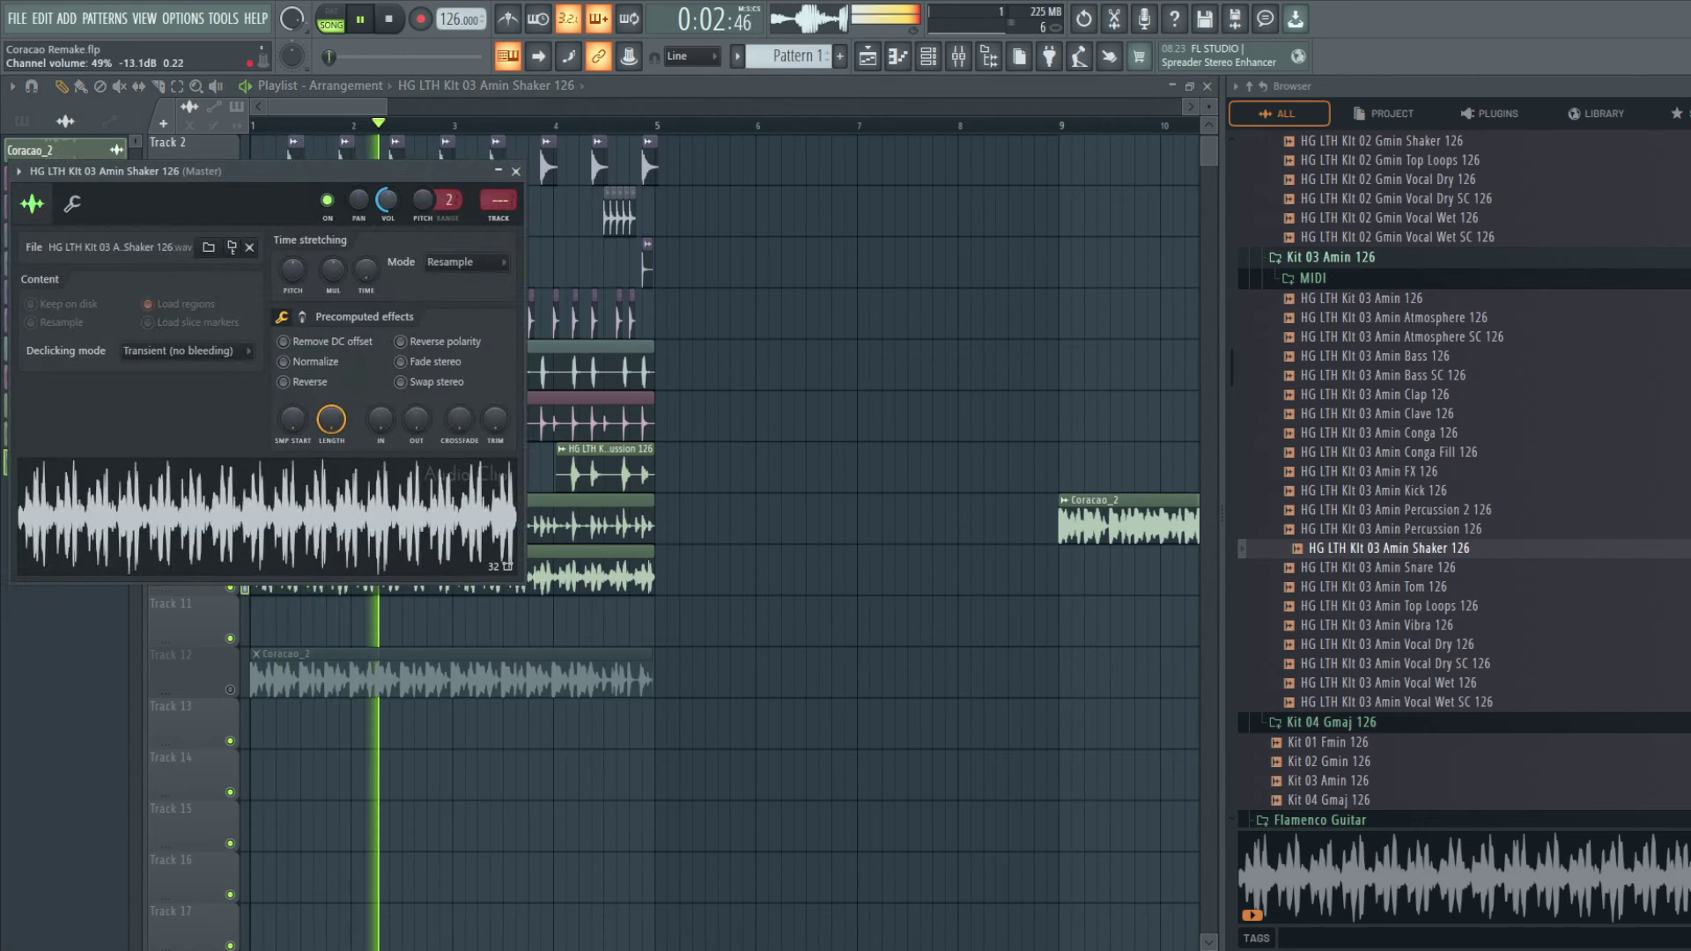
{"action": "left_click", "coordinate": [516, 171]}
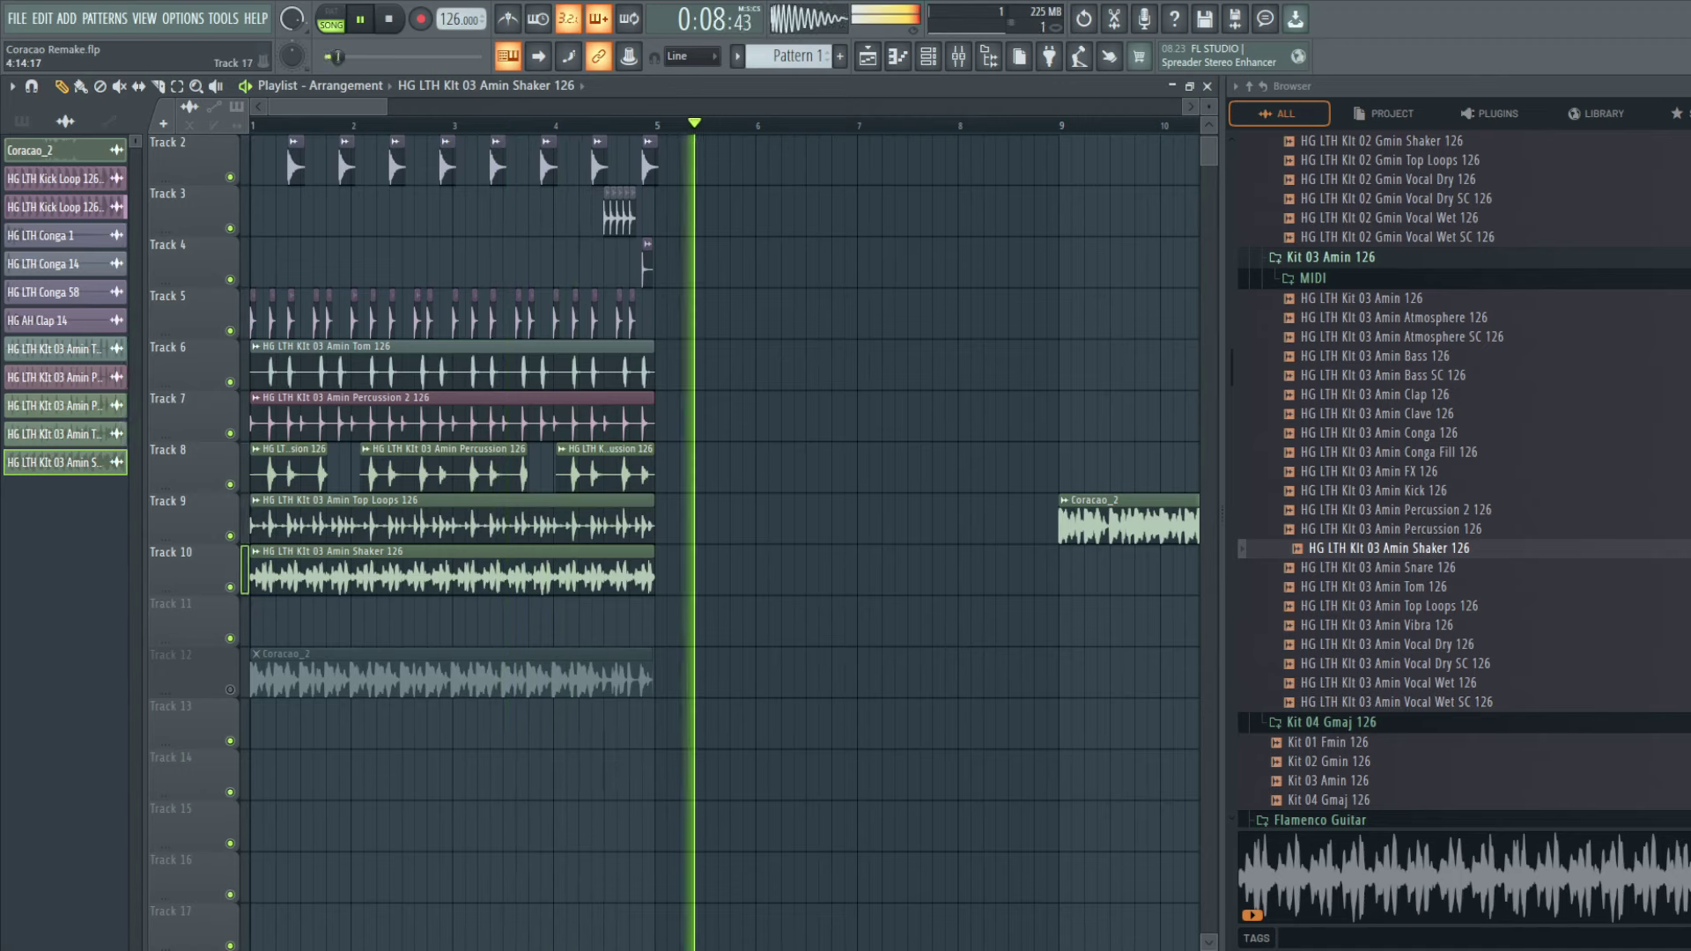
{"action": "key", "text": "space"}
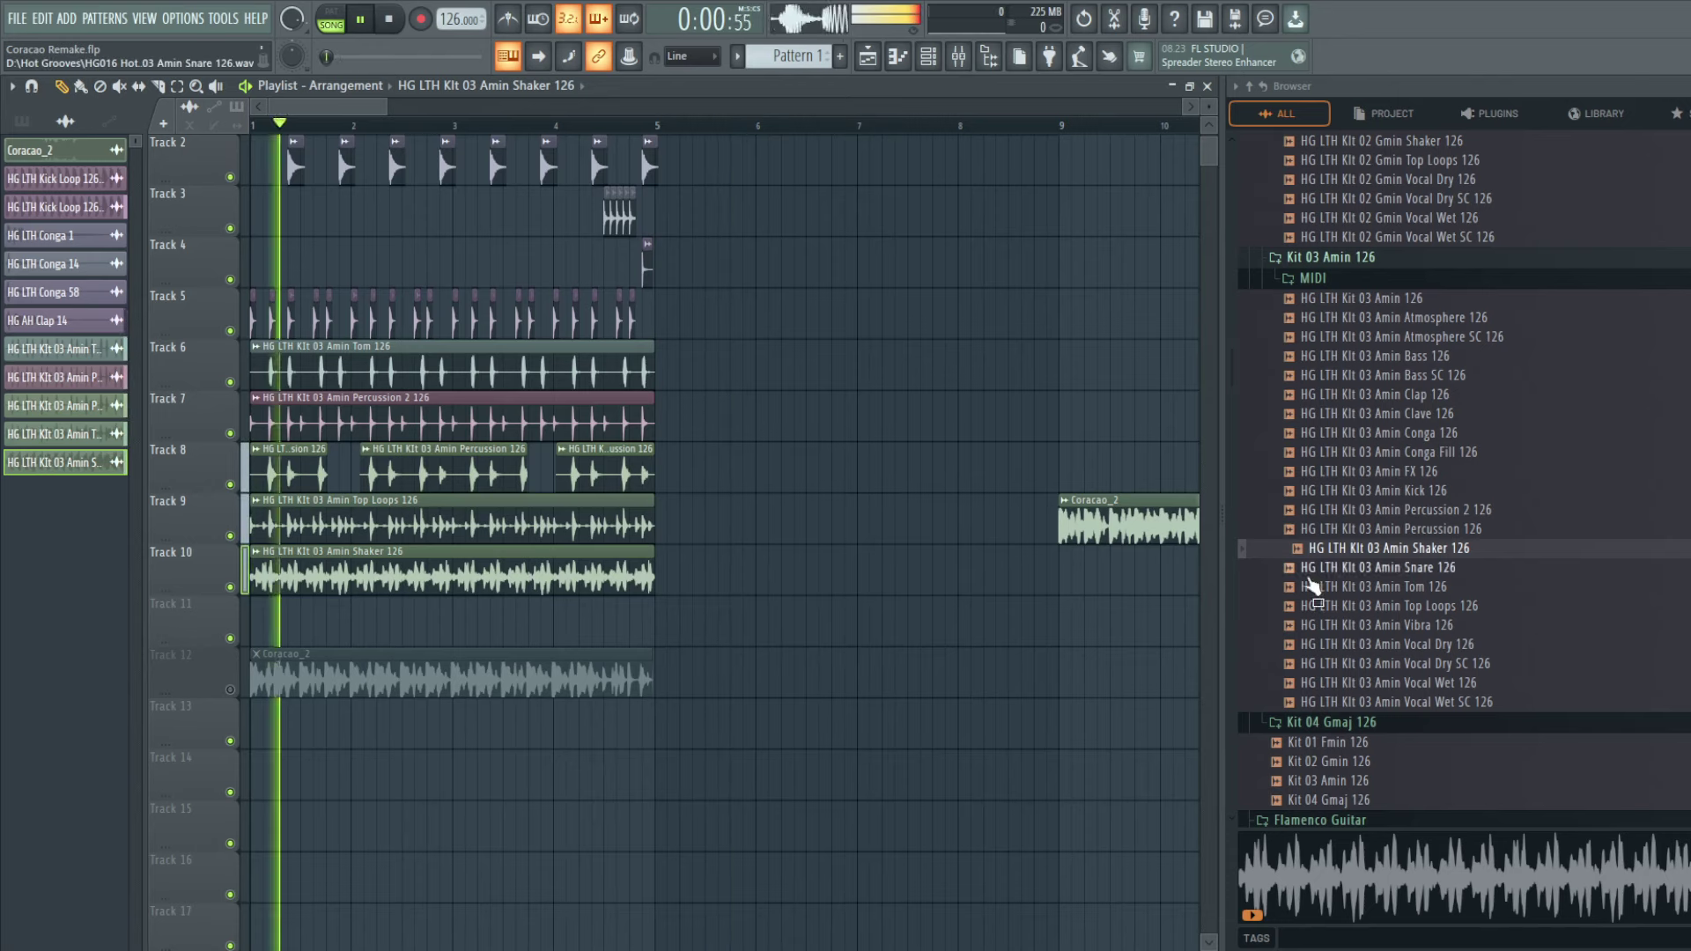
Step: Preview the Kit 03 Amin vocal, bass, clap, percussion, shaker, tom and top loop stems
{"action": "left_click", "coordinate": [1425, 626]}
{"action": "left_click", "coordinate": [1431, 663]}
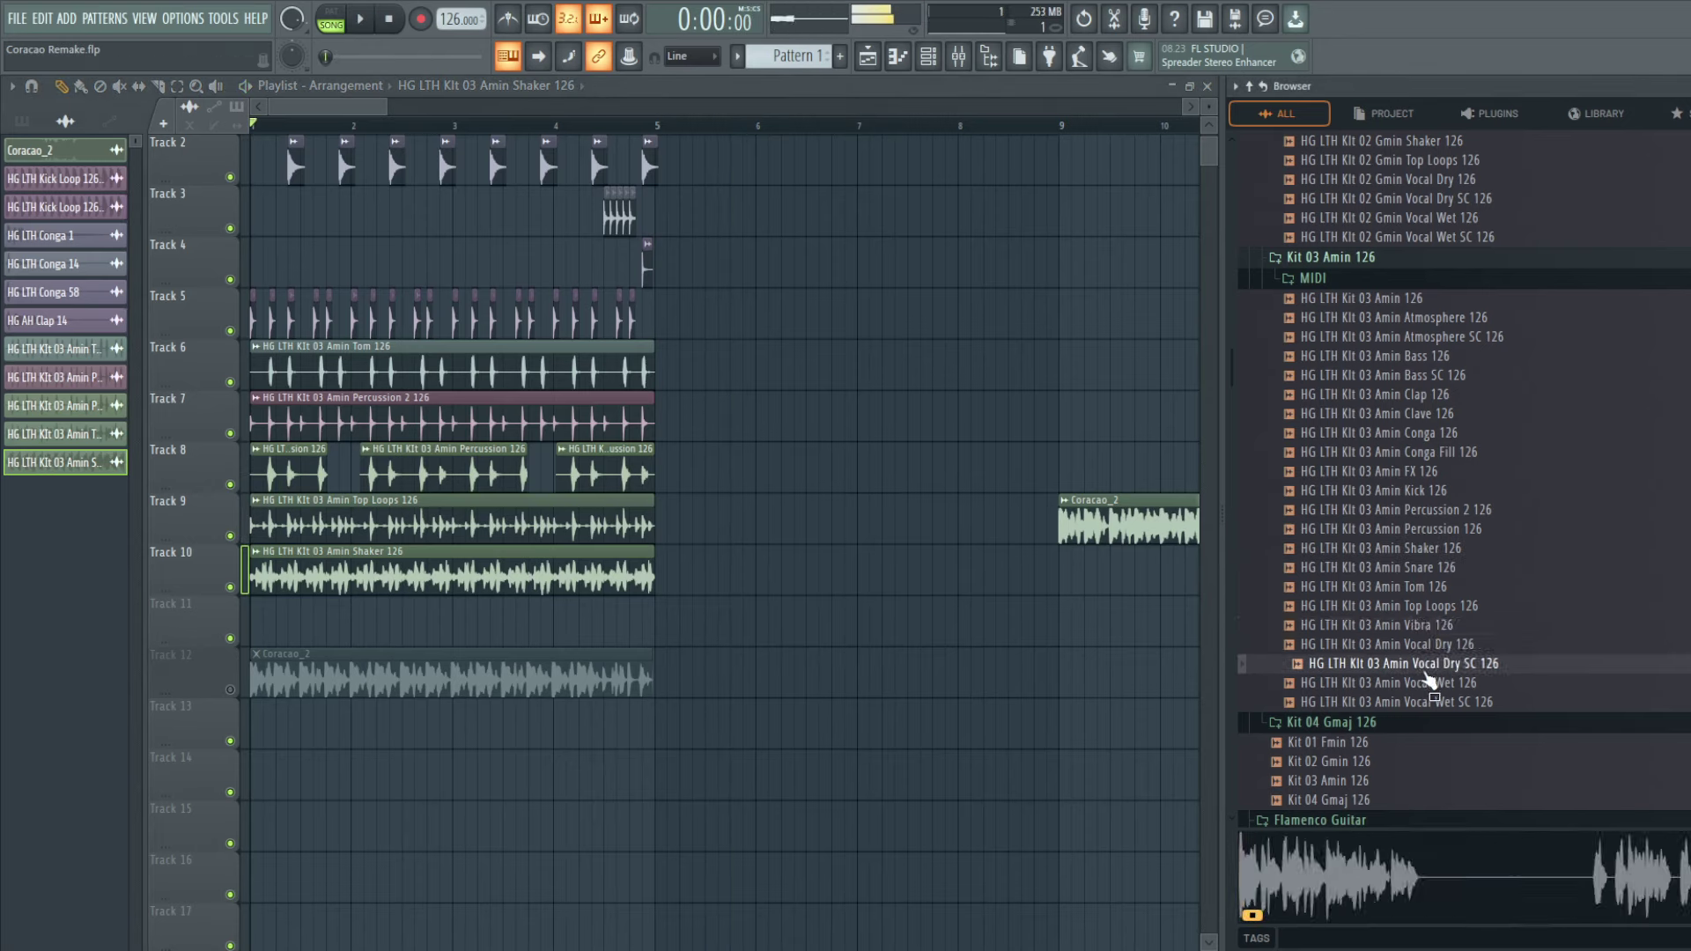
{"action": "left_click", "coordinate": [1429, 361]}
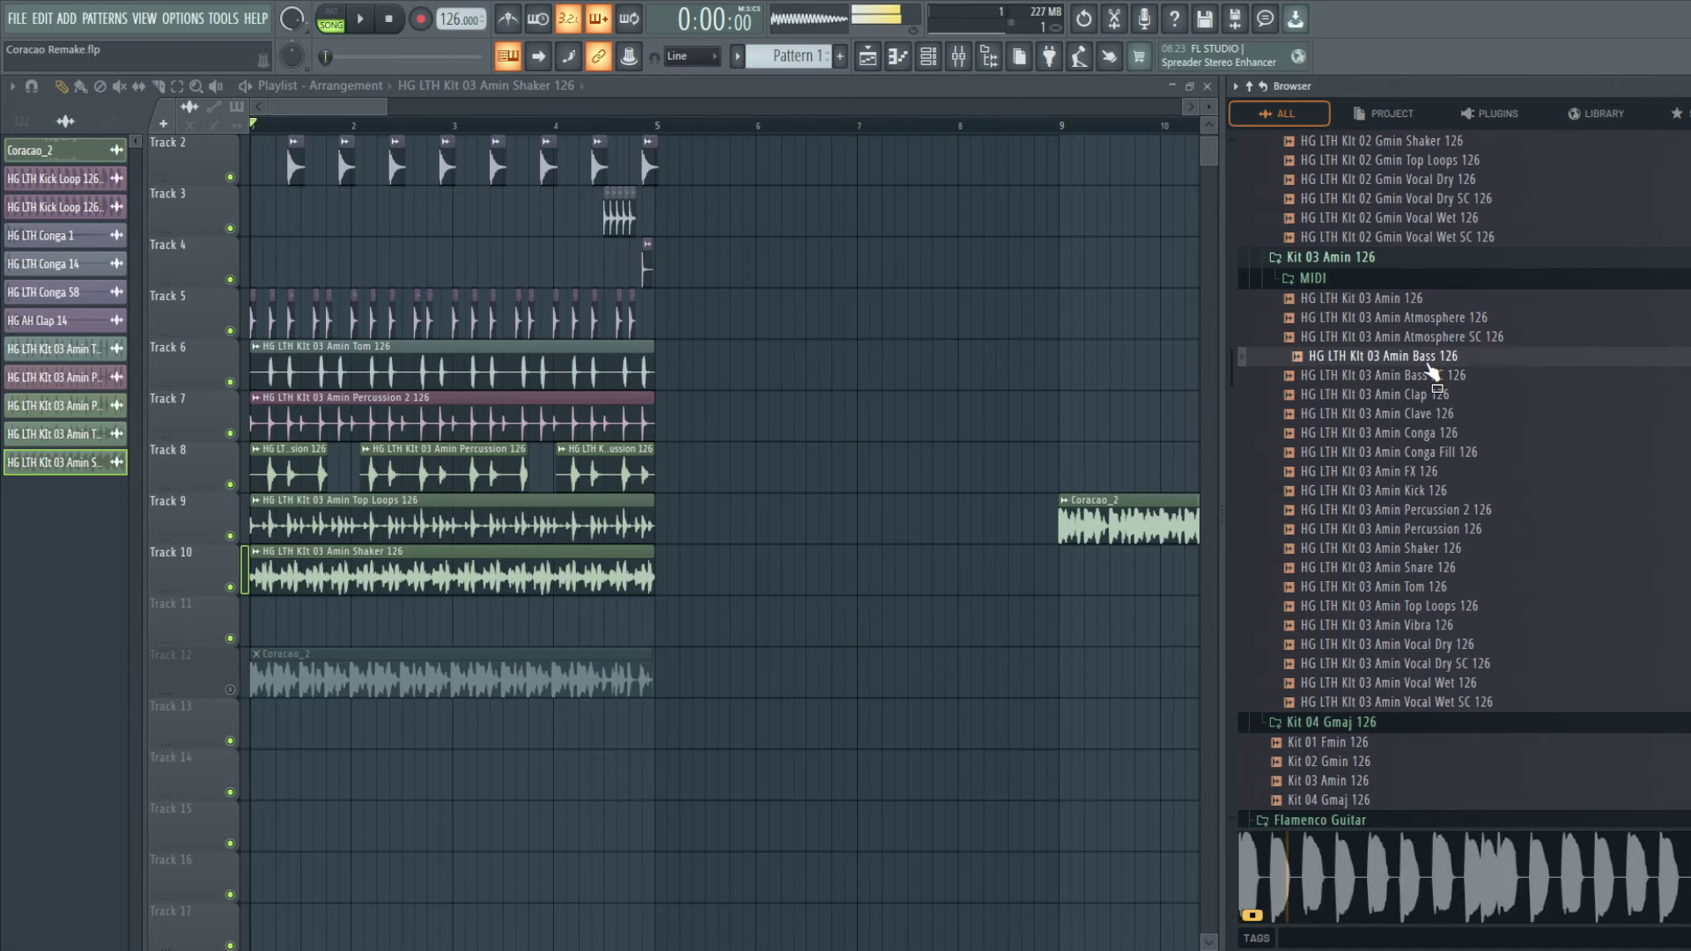
{"action": "left_click", "coordinate": [1430, 395]}
{"action": "left_click", "coordinate": [1439, 359]}
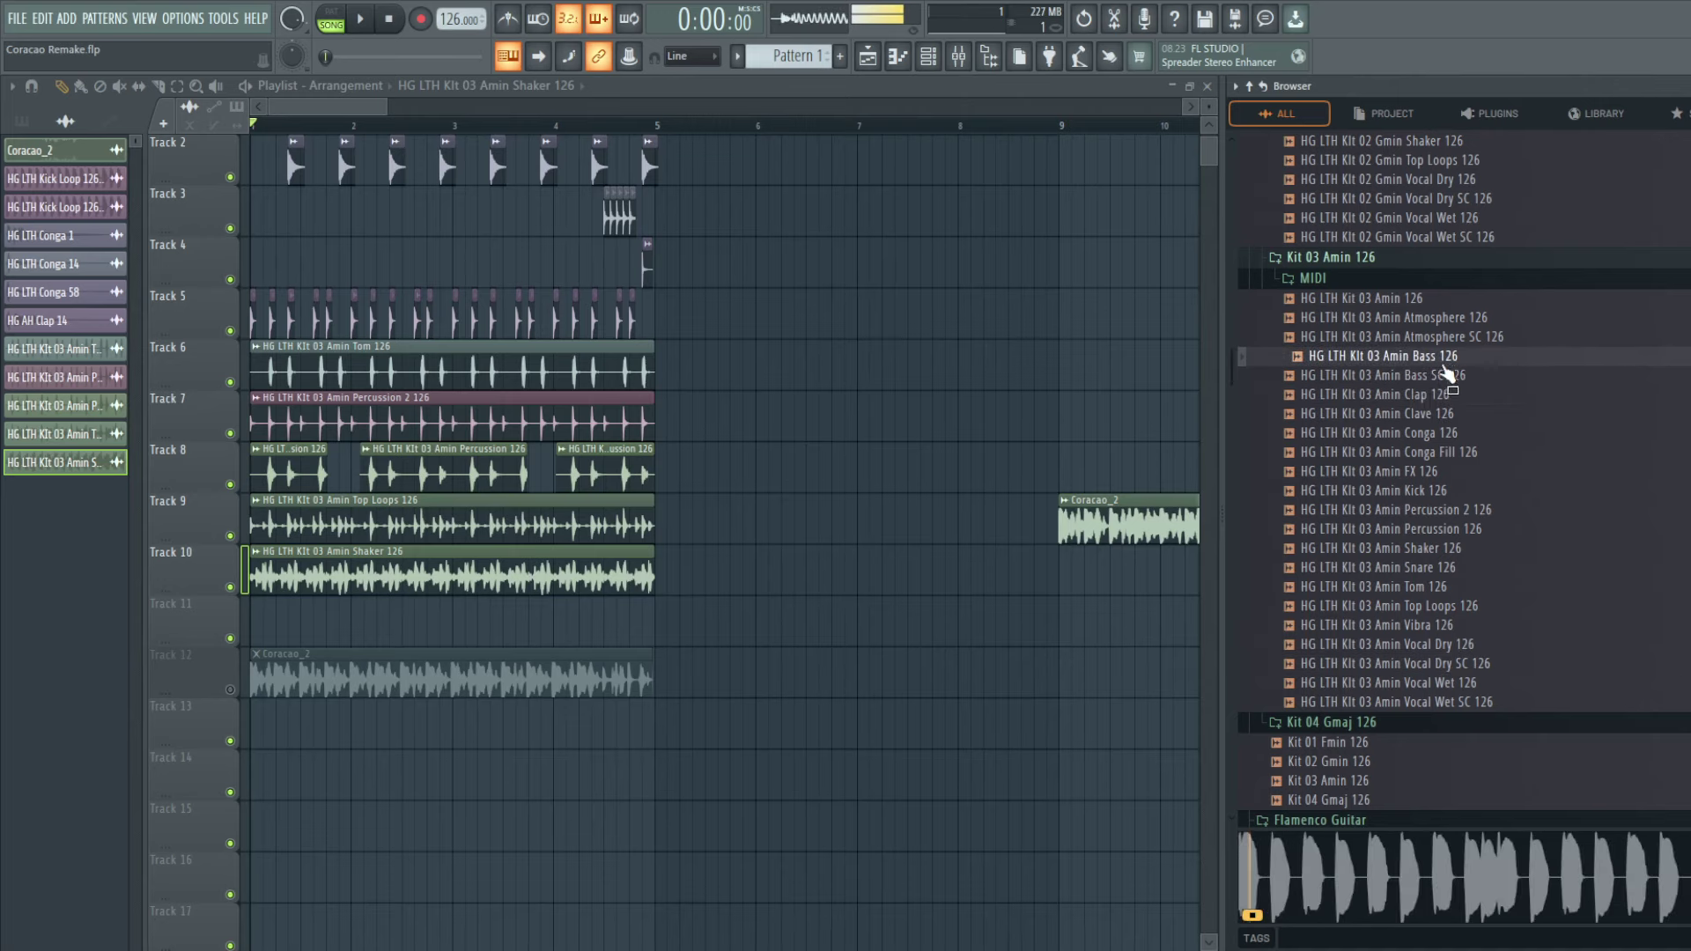
{"action": "left_click", "coordinate": [1473, 511]}
{"action": "scroll", "coordinate": [1487, 538], "scroll_direction": "down", "scroll_amount": 3}
{"action": "left_click", "coordinate": [1430, 433]}
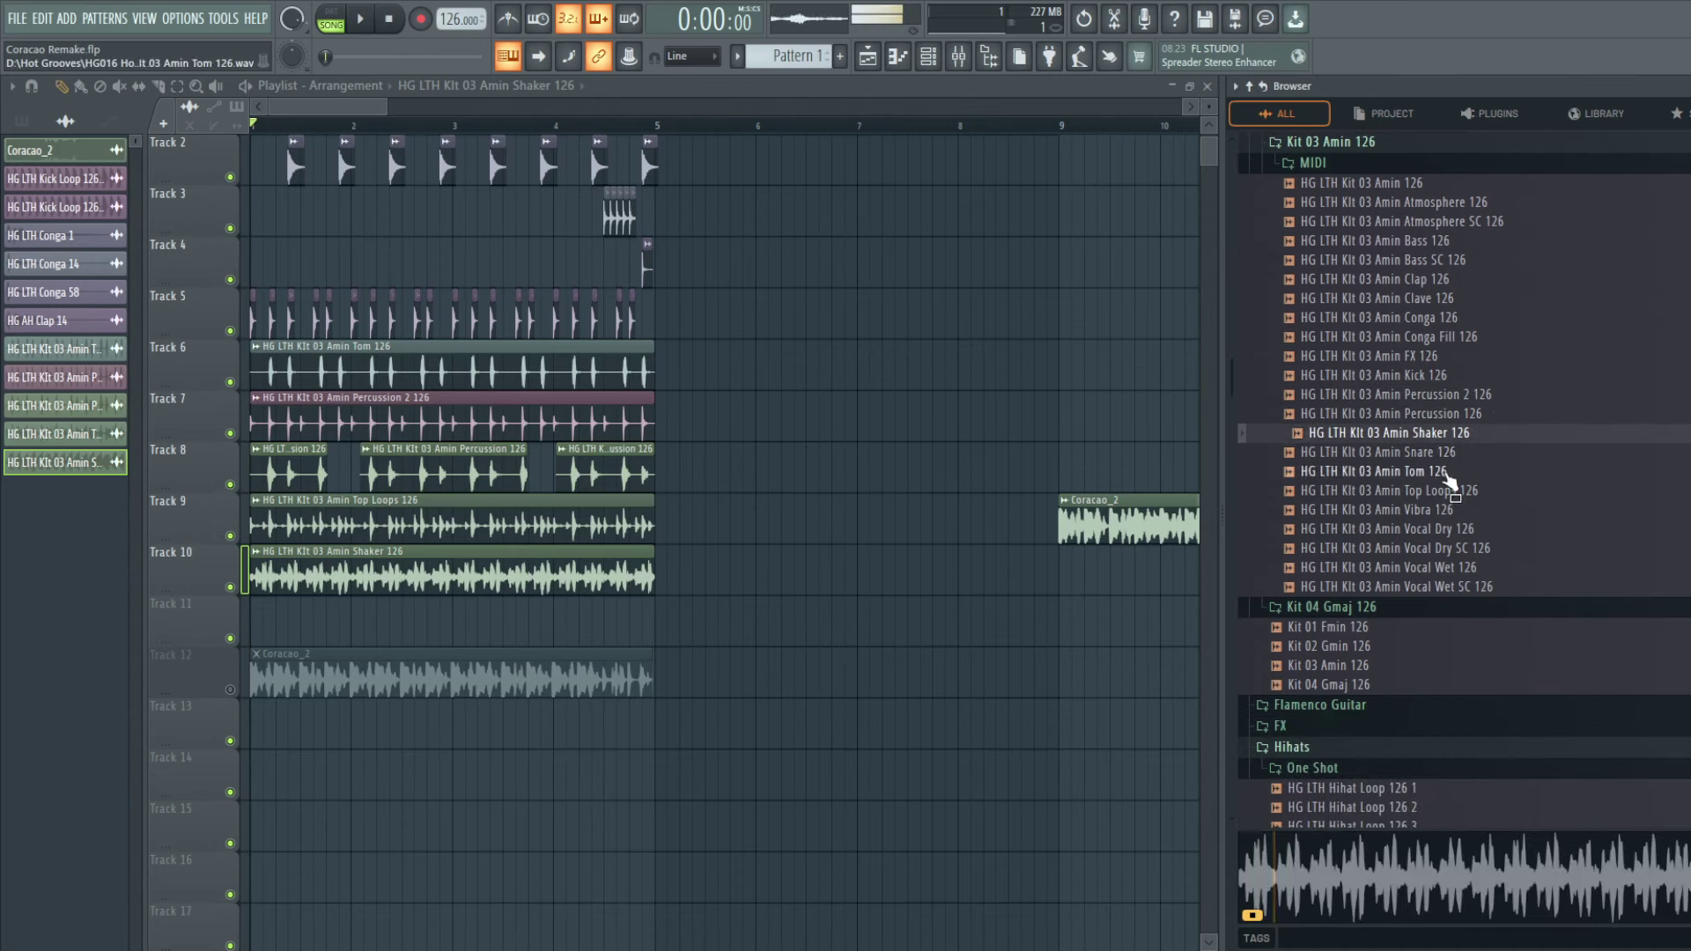
{"action": "left_click", "coordinate": [1446, 472]}
{"action": "left_click", "coordinate": [1476, 491]}
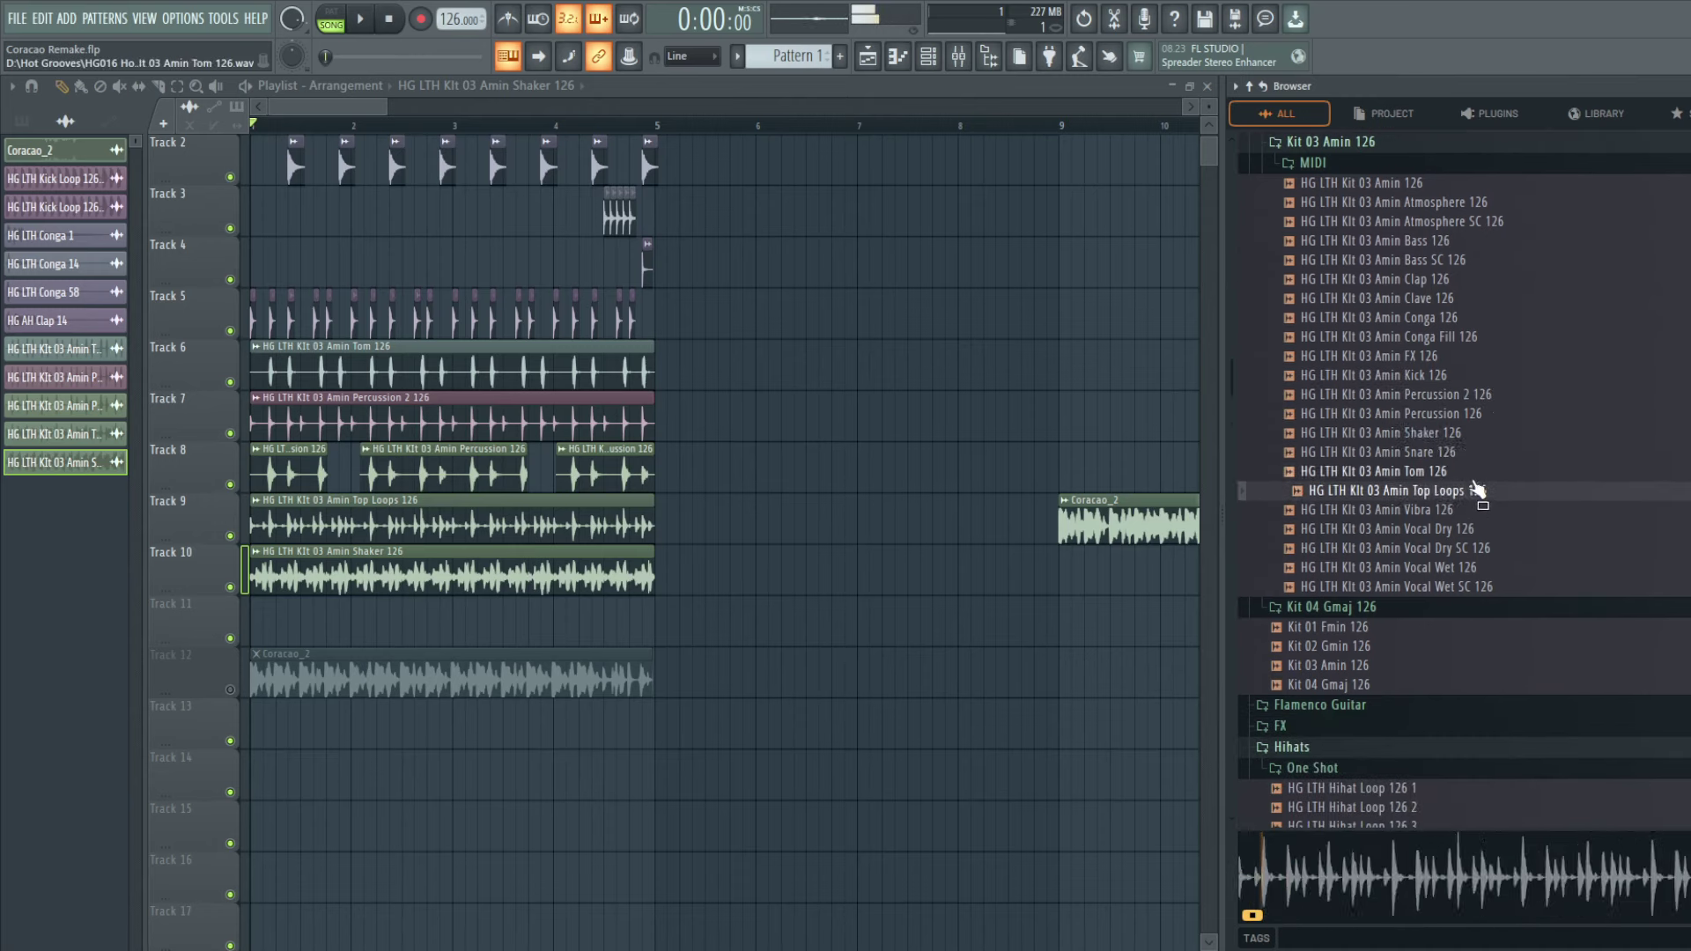
{"action": "left_click", "coordinate": [1480, 549]}
Step: Preview HG LTH Hihat Loop 126 5 and Hihat Loop 126 3 from the Hihats samples
{"action": "scroll", "coordinate": [1440, 617], "scroll_direction": "down", "scroll_amount": 6}
{"action": "left_click", "coordinate": [1421, 636]}
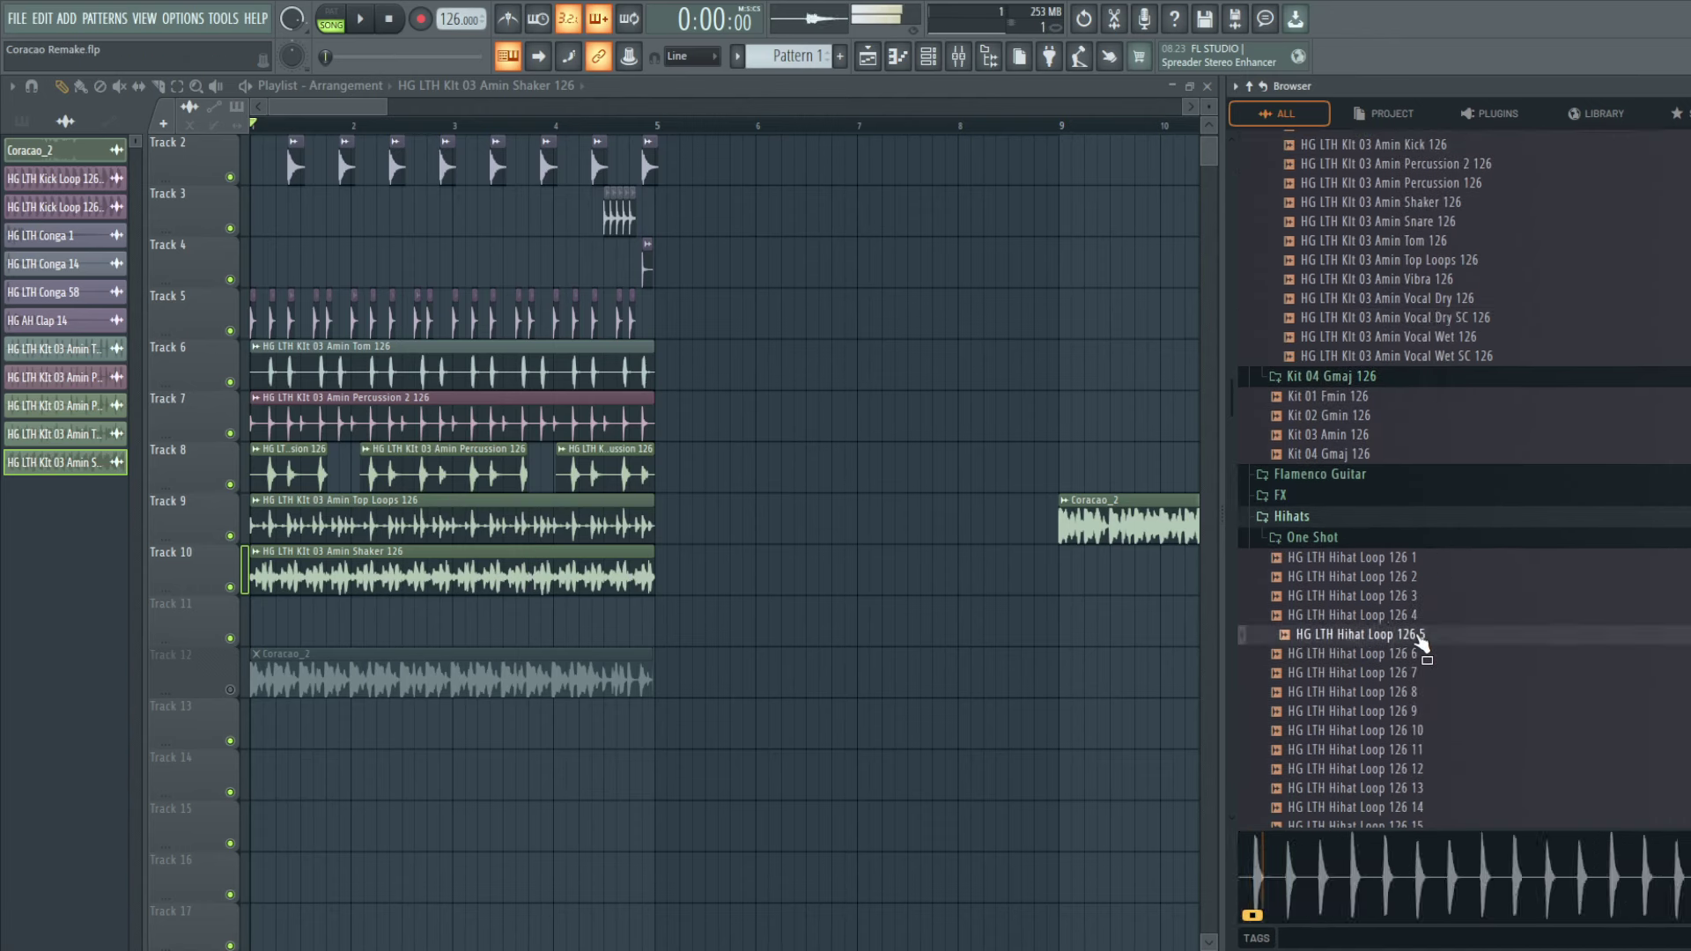
{"action": "left_click", "coordinate": [1419, 595]}
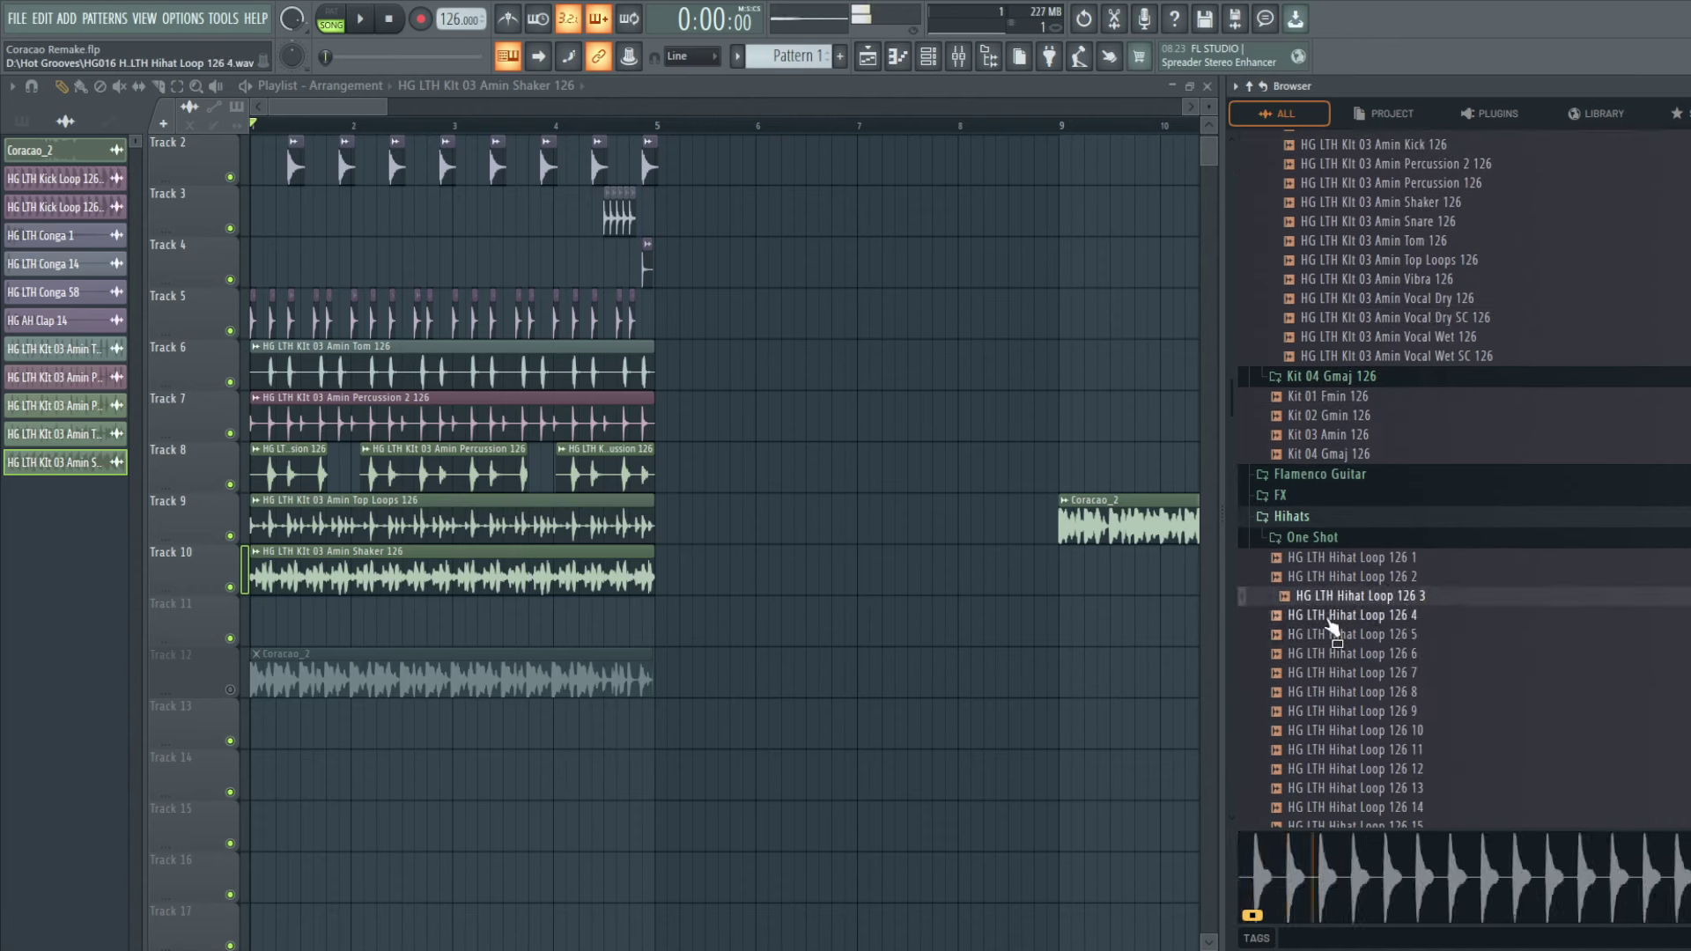
Step: Delete the second kick loop clip on Track 1 and compare the arrangement with the soloed Coracao_2 reference on Track 12
{"action": "key", "text": "space"}
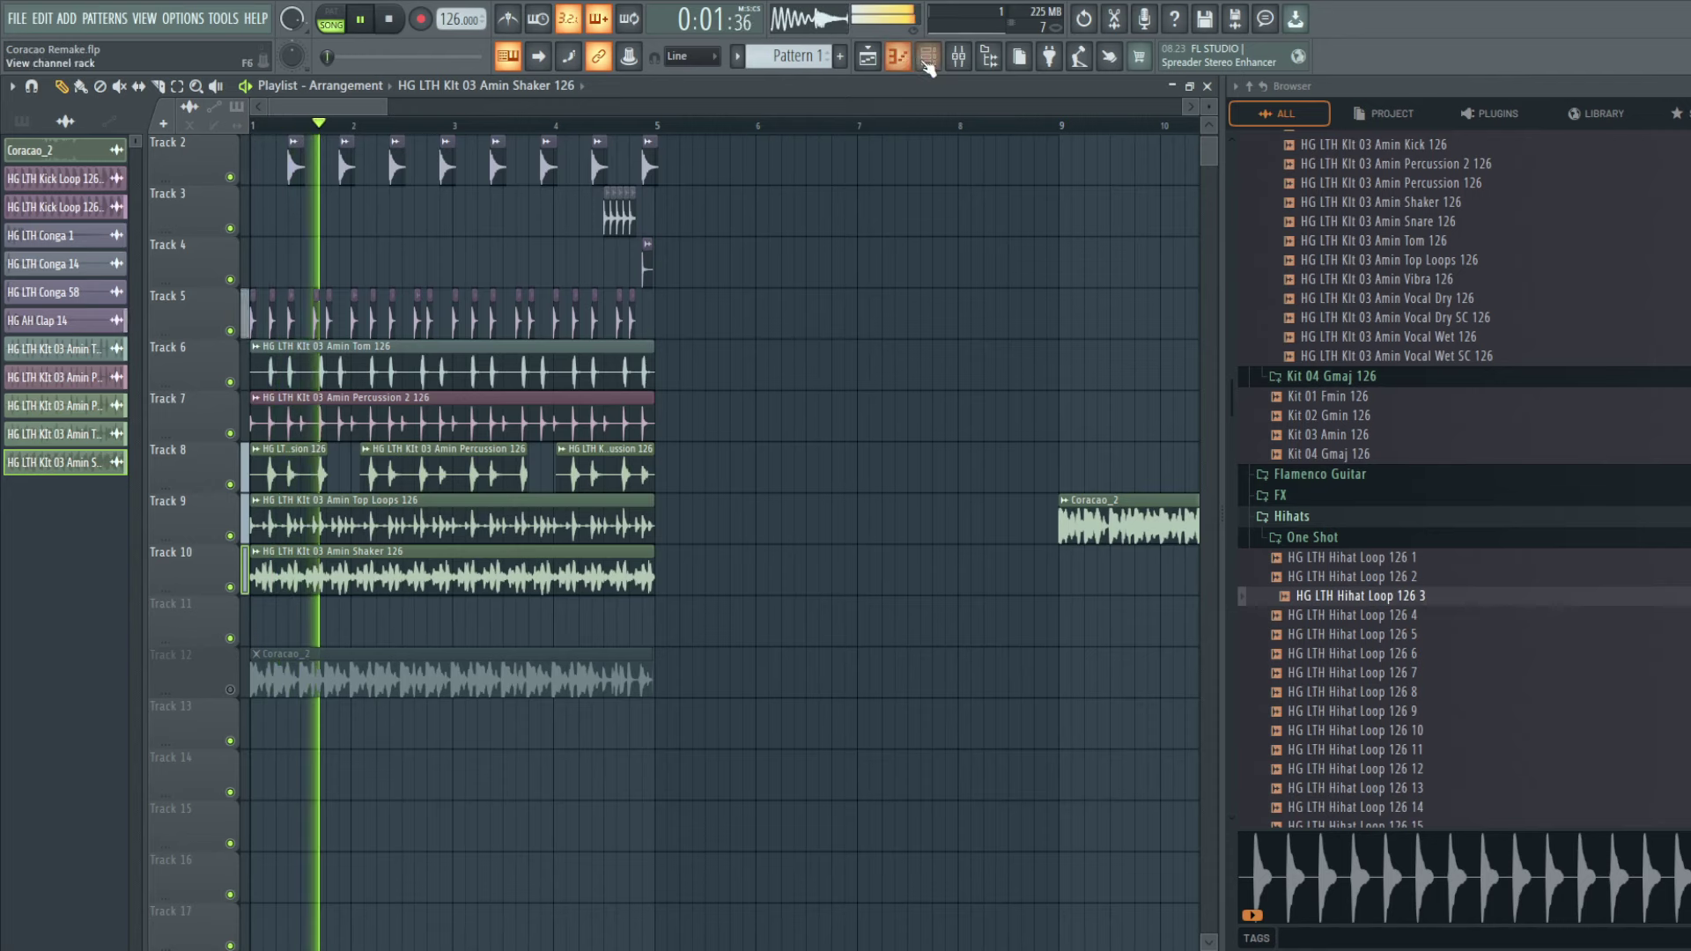
{"action": "scroll", "coordinate": [775, 397], "scroll_direction": "up", "scroll_amount": 1}
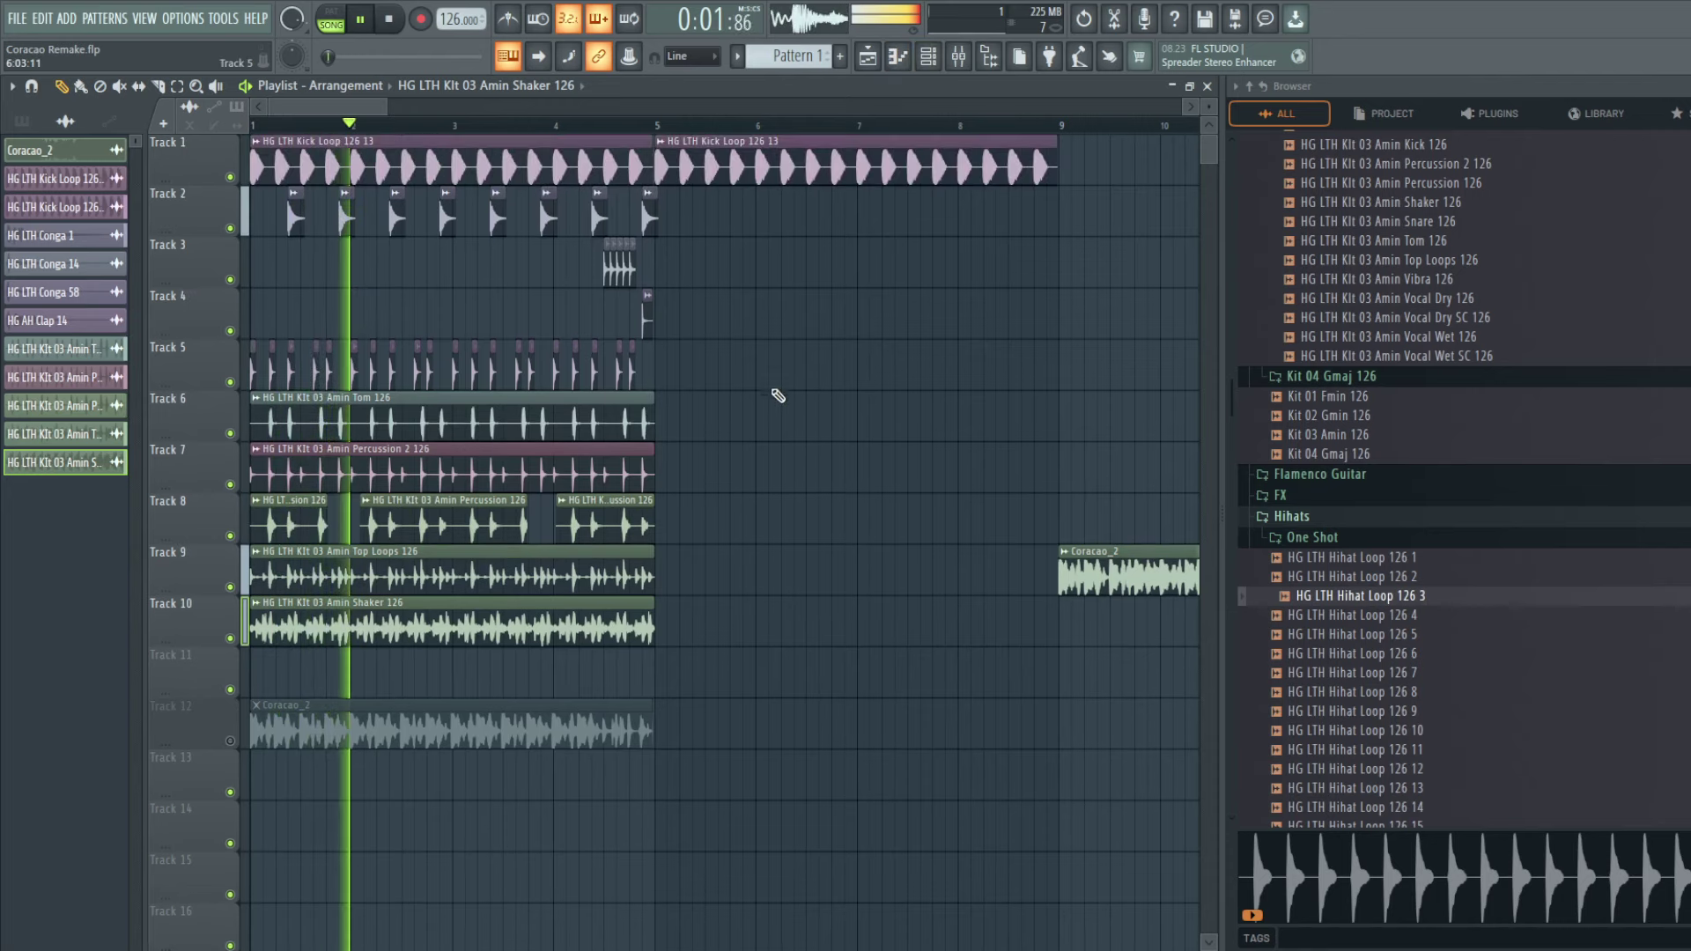
{"action": "right_click", "coordinate": [230, 741]}
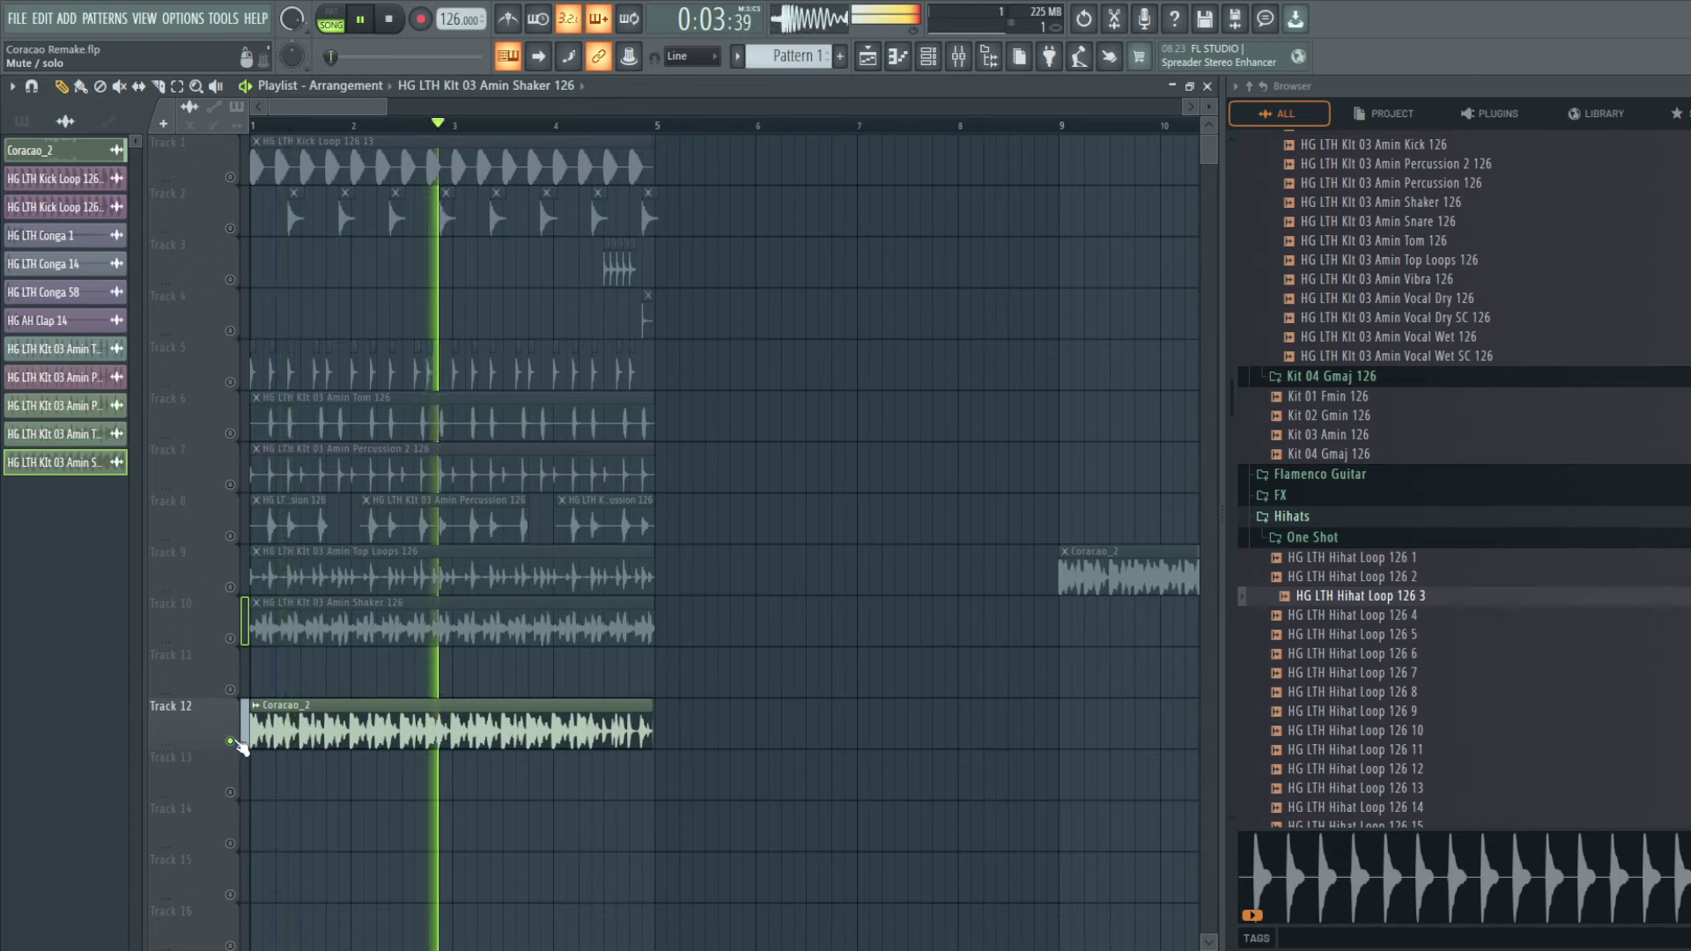
{"action": "left_click", "coordinate": [230, 740]}
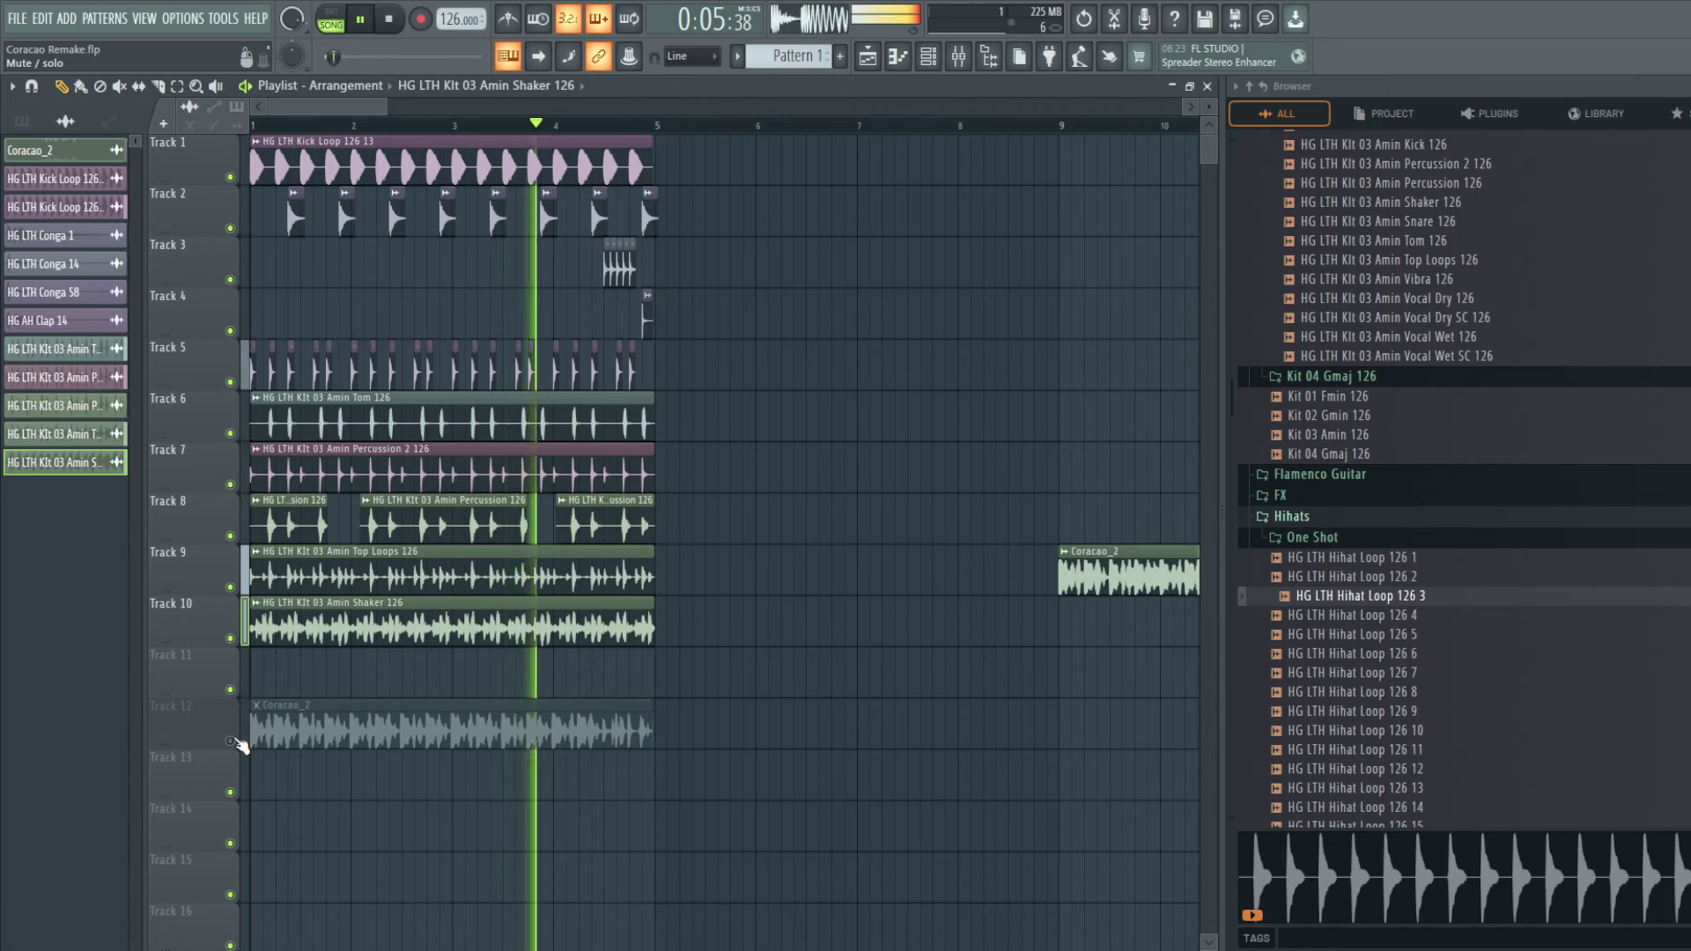
{"action": "scroll", "coordinate": [1363, 649], "scroll_direction": "up", "scroll_amount": 8}
{"action": "key", "text": "space"}
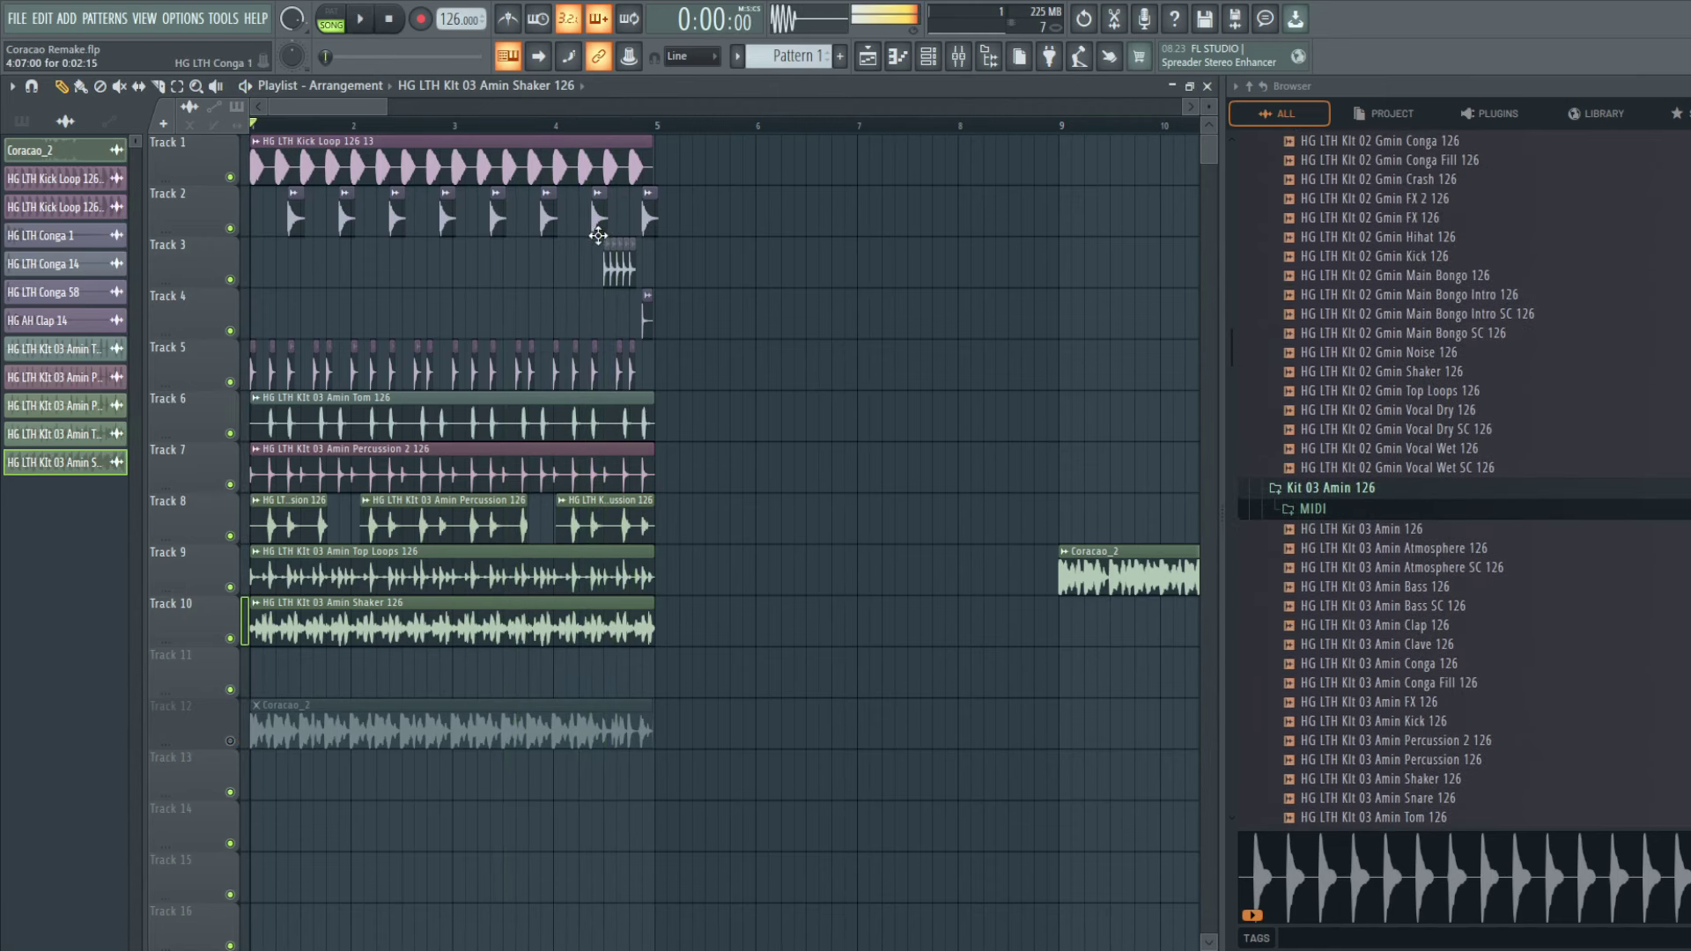
Step: Adjust the HG LTH Conga 1 pitch shift, switch its time stretching mode to Auto, and set its channel volume to about 67%
{"action": "double_click", "coordinate": [605, 226]}
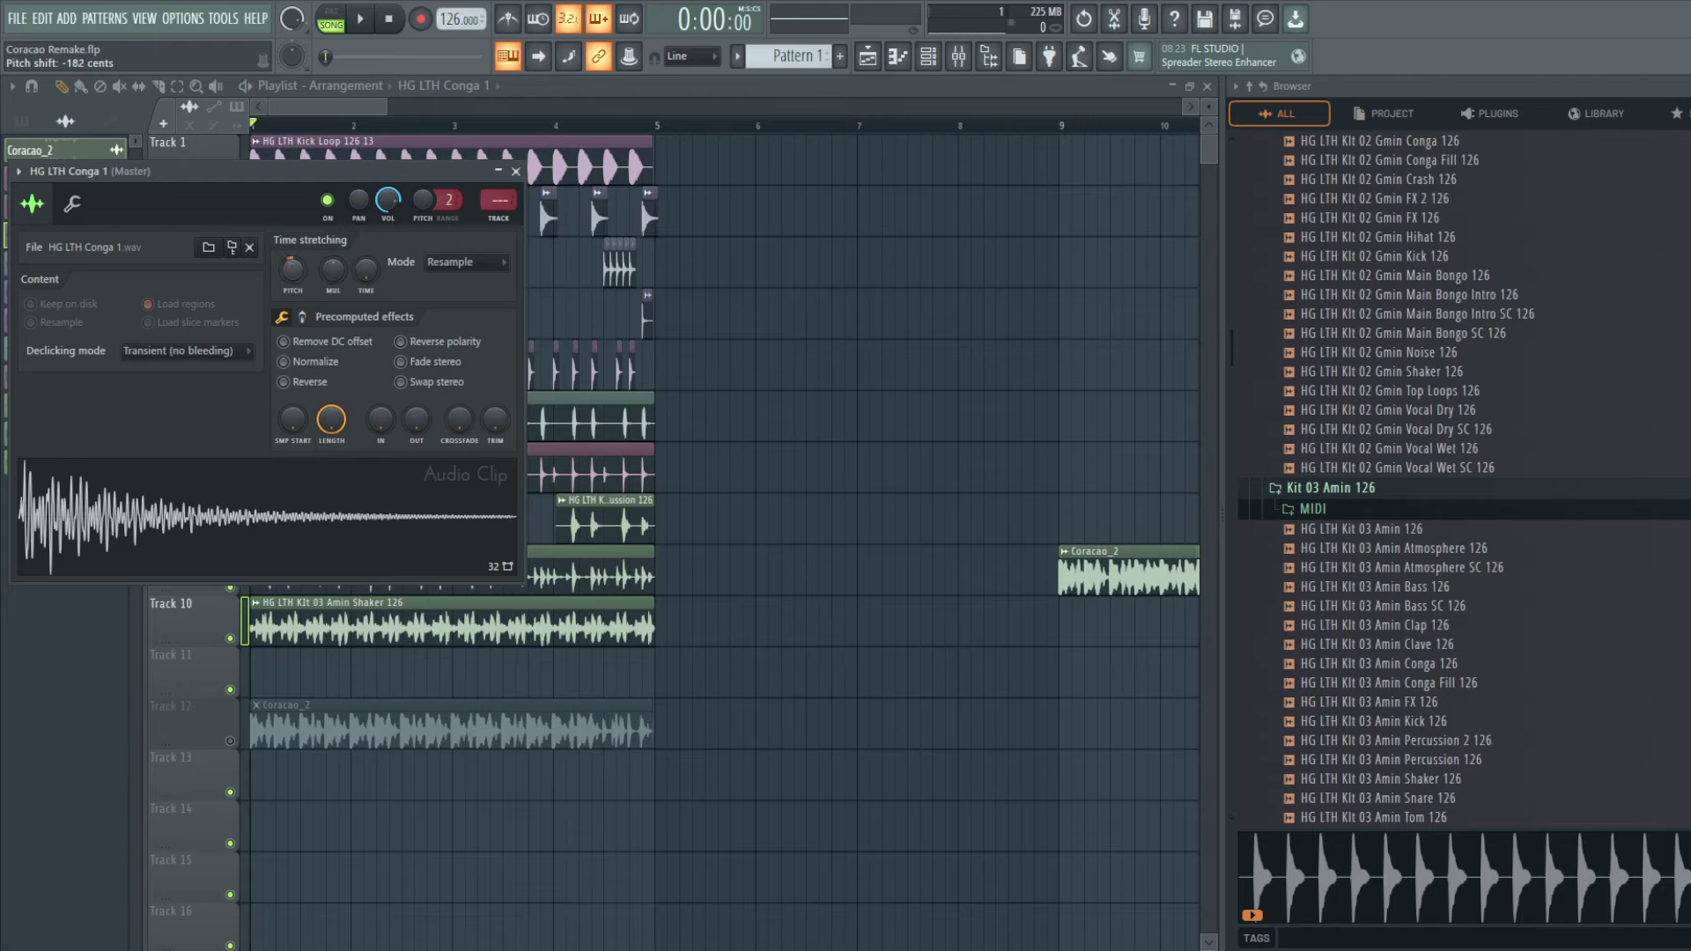
{"action": "left_click_drag", "start_coordinate": [292, 269], "coordinate": [292, 274]}
{"action": "key", "text": "space"}
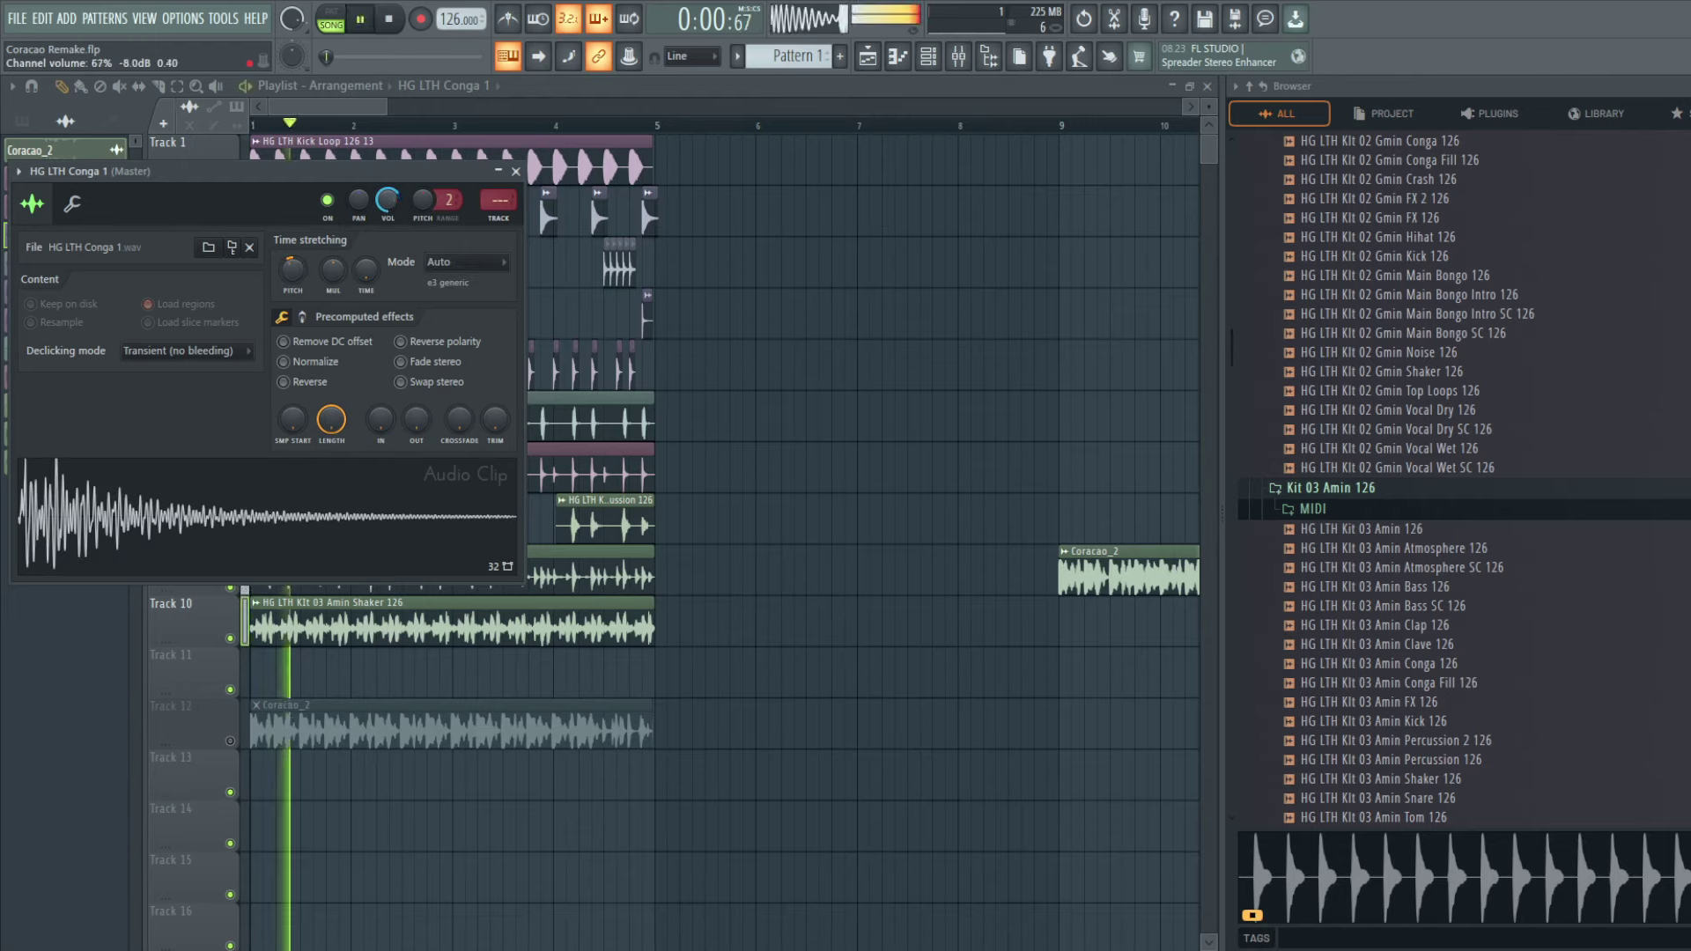
{"action": "scroll", "coordinate": [309, 274], "scroll_direction": "up", "scroll_amount": 1}
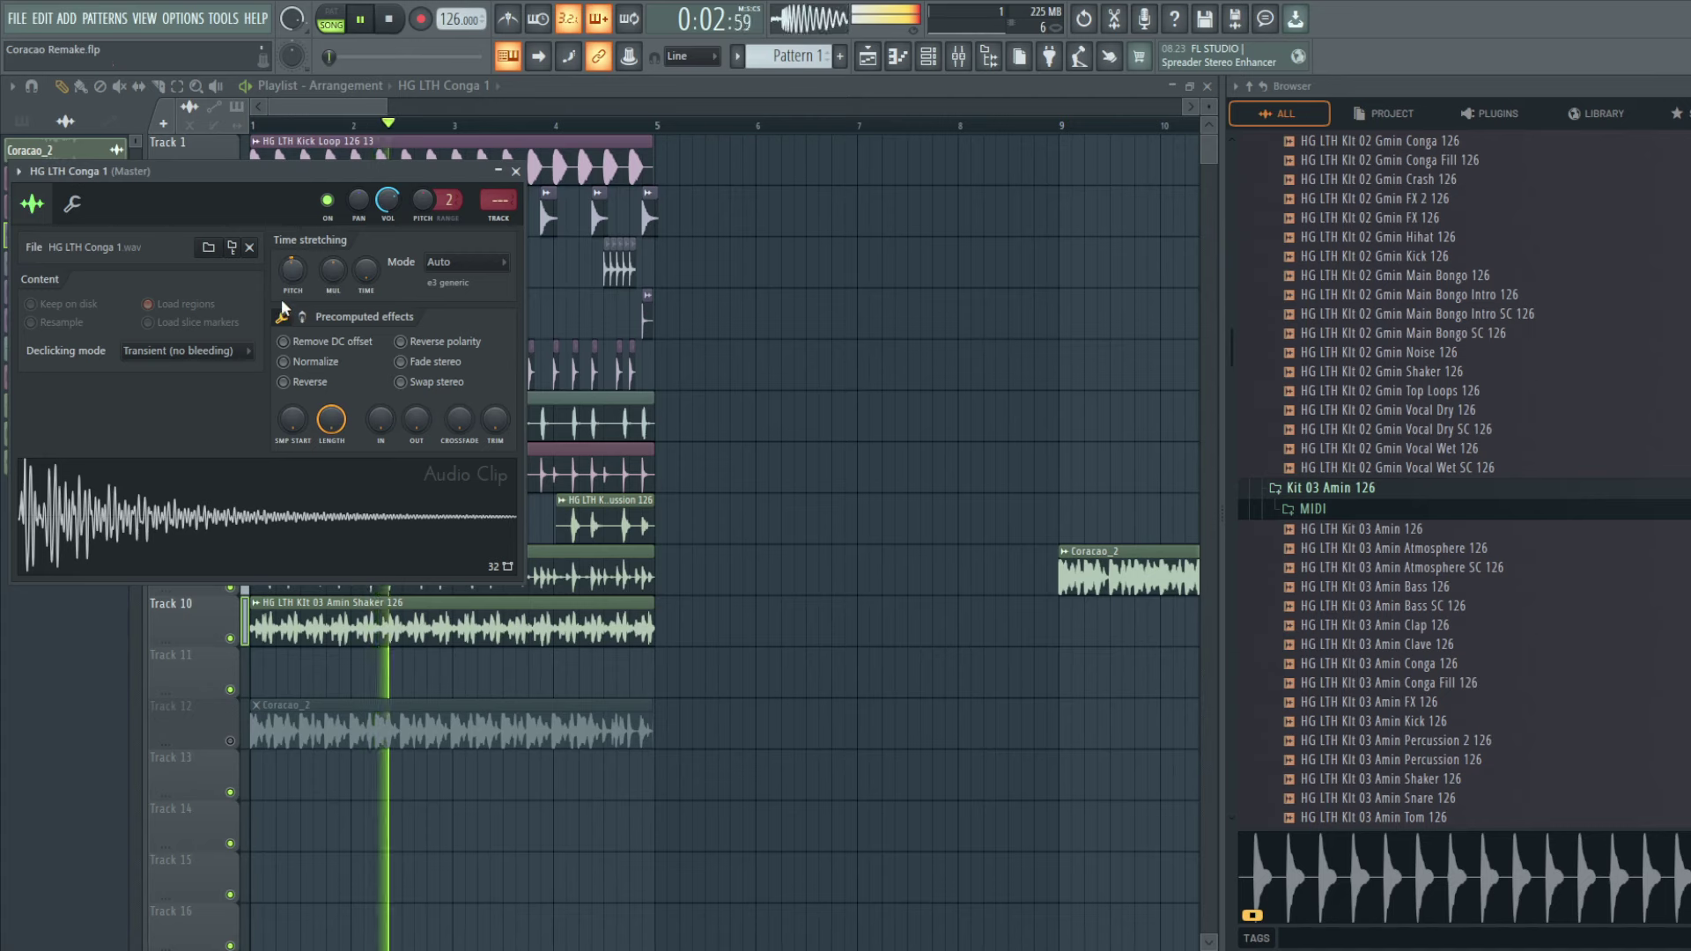
{"action": "right_click", "coordinate": [1042, 313]}
{"action": "key", "text": "space"}
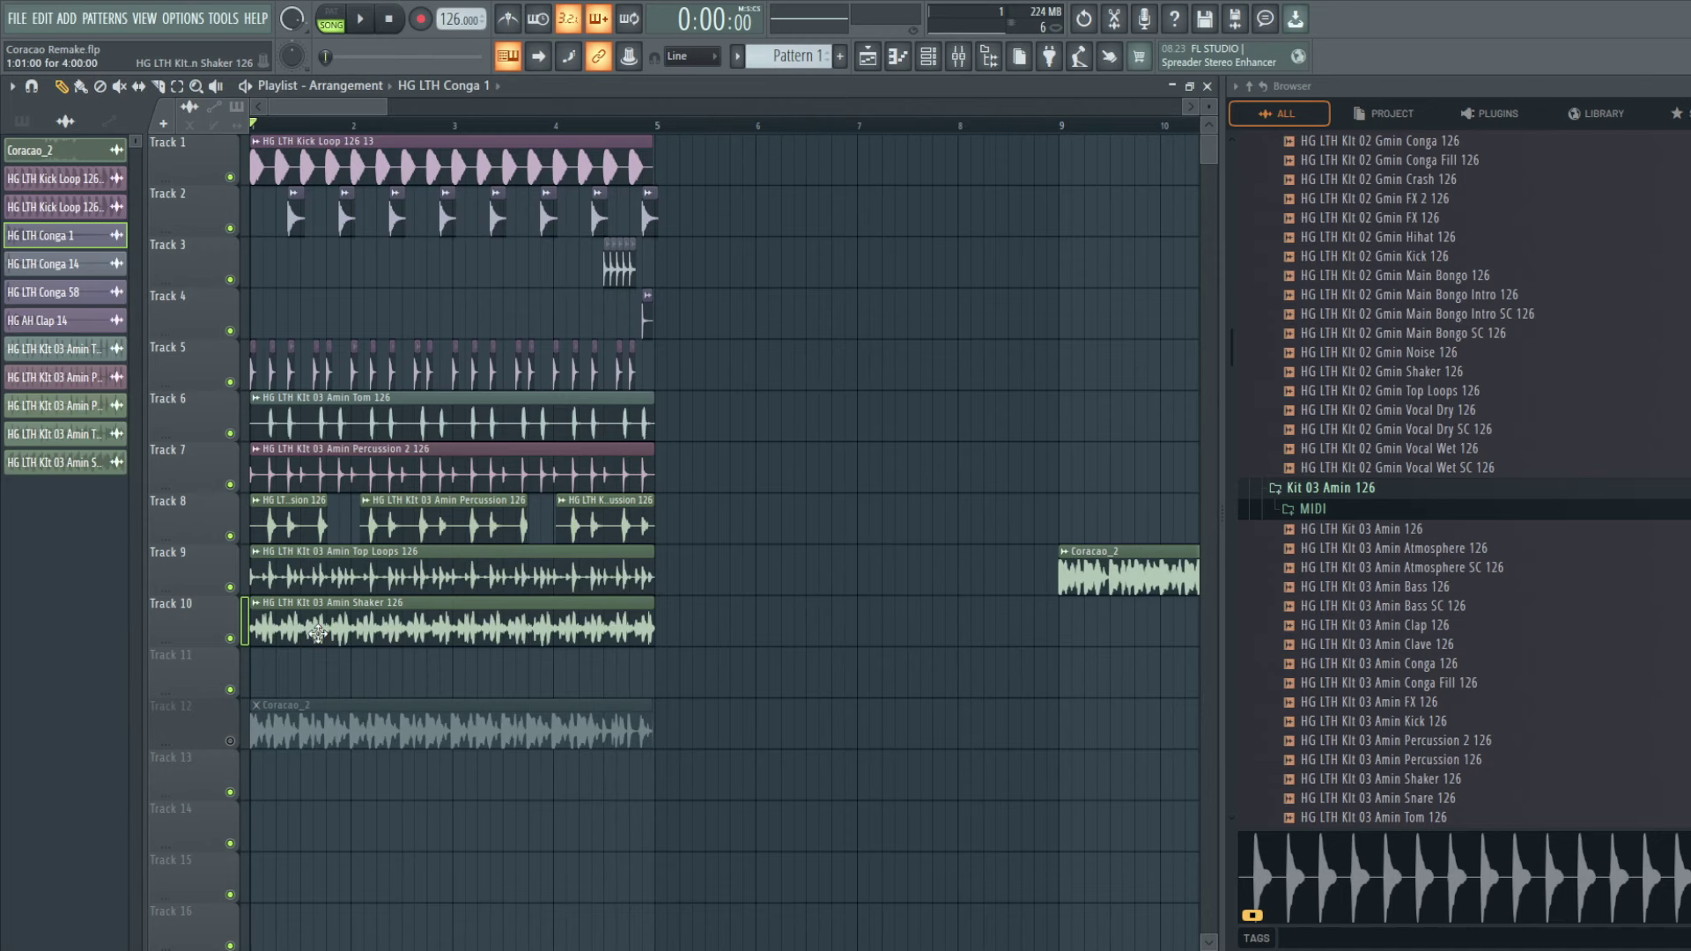
Step: Lower the Track 10 Shaker channel volume to about 36%, close its settings, and play the arrangement
{"action": "double_click", "coordinate": [367, 636]}
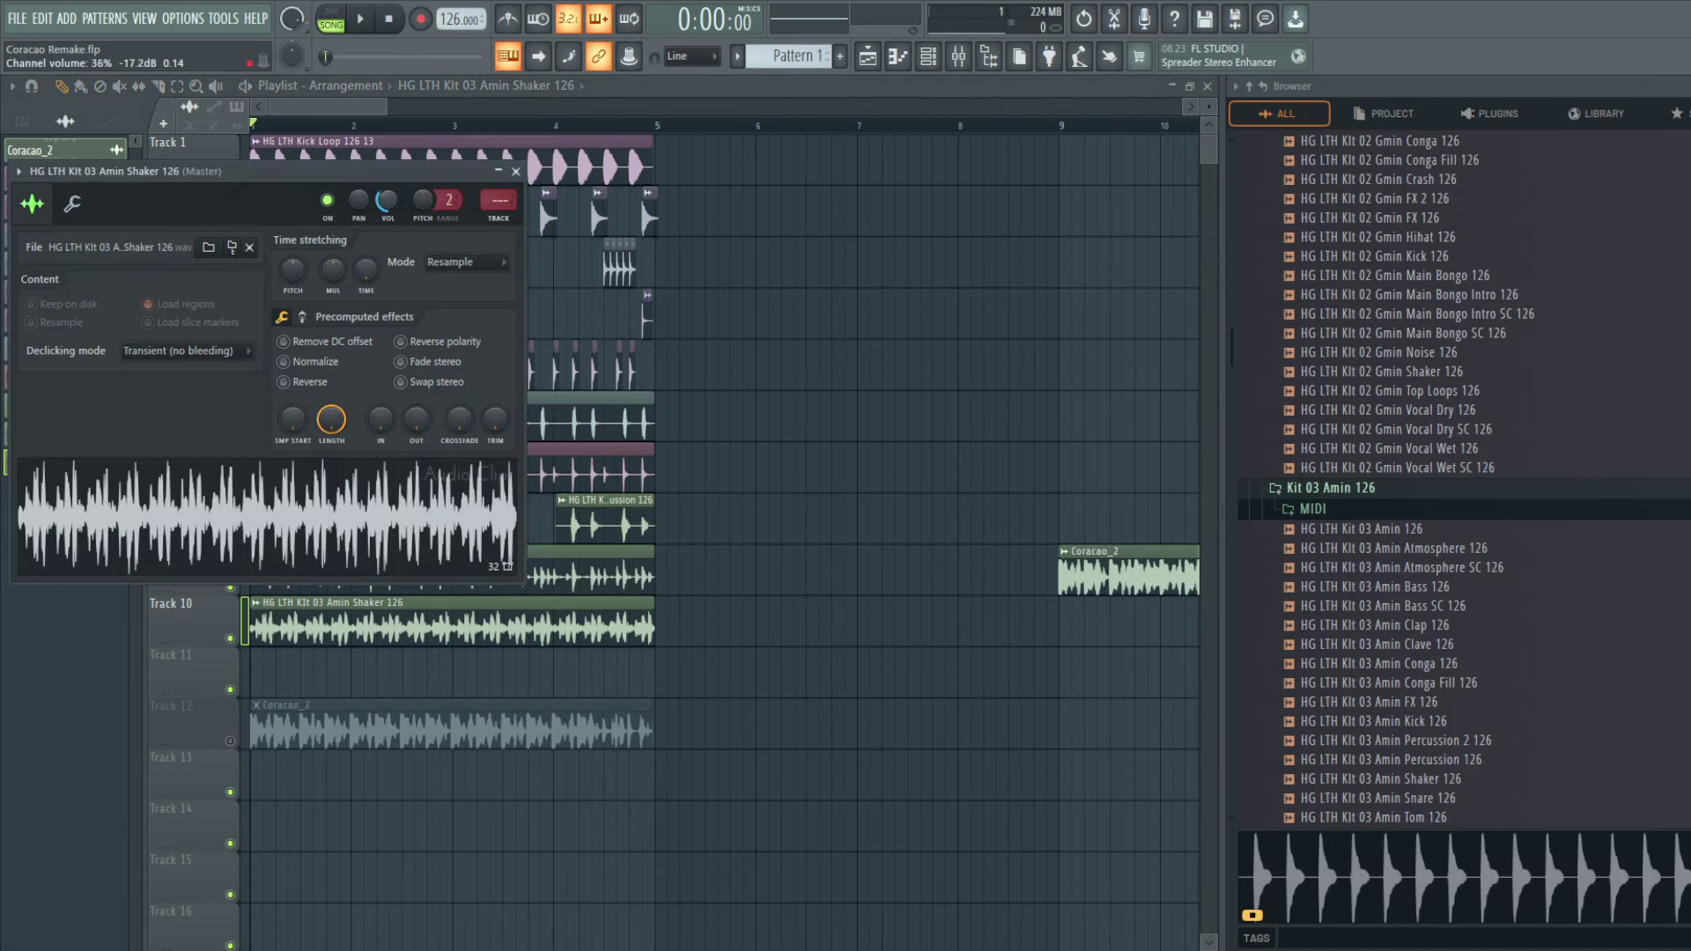
{"action": "key", "text": "space"}
{"action": "key", "text": "Escape"}
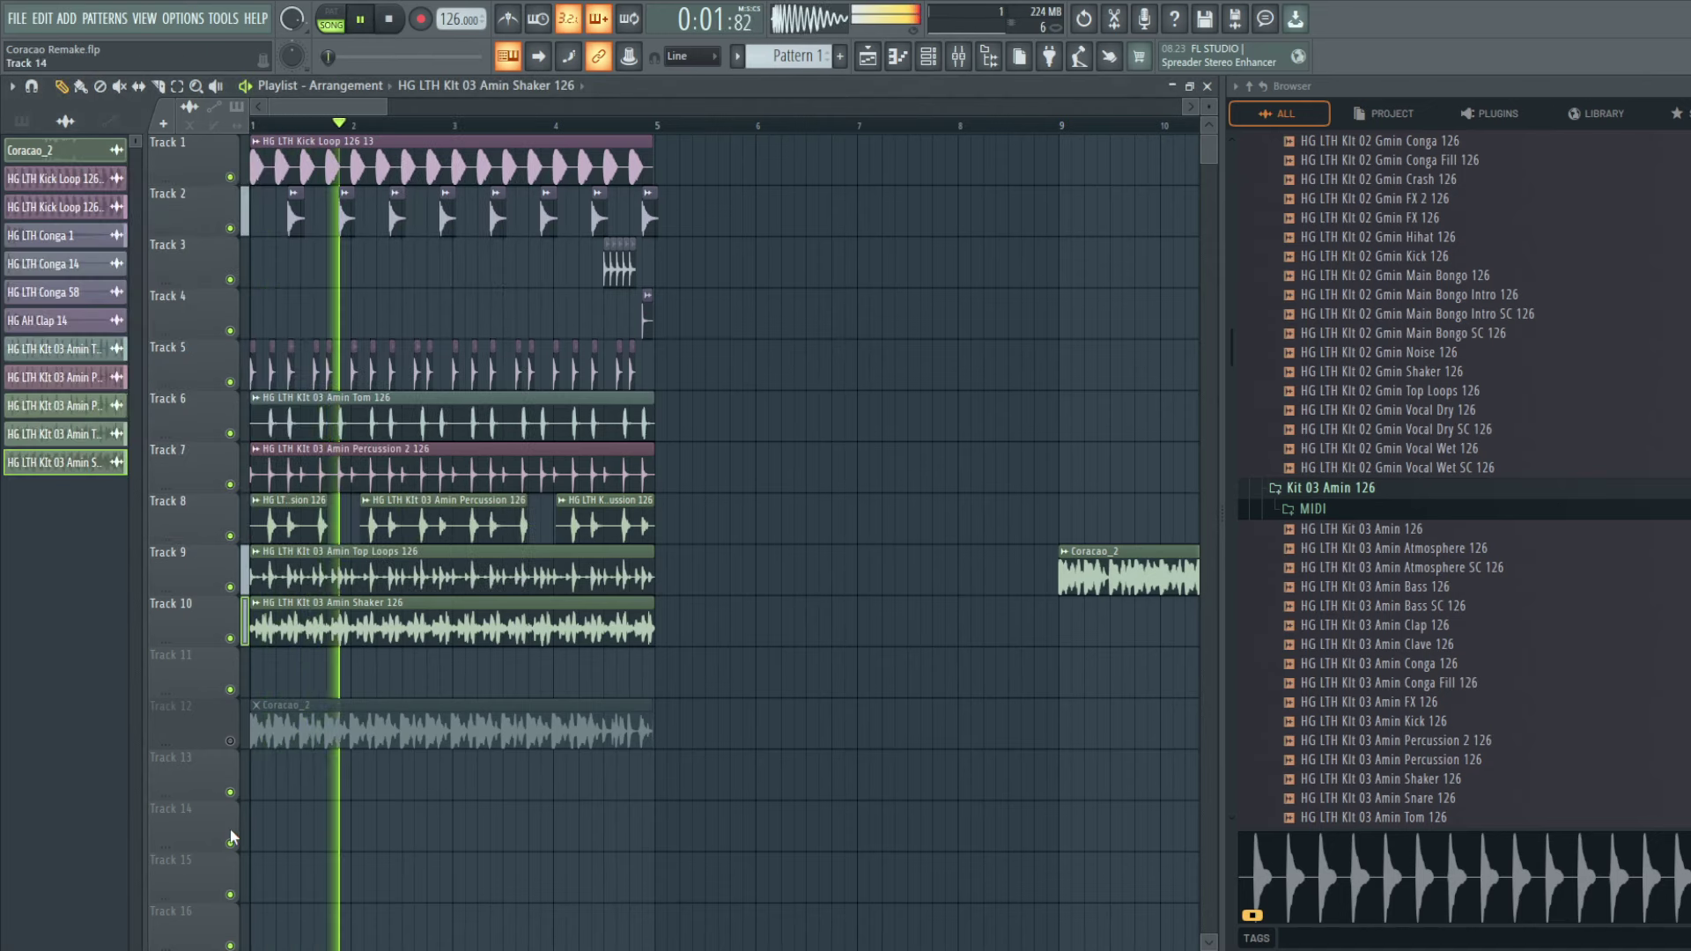
Step: Compare the soloed Coracao_2 reference on Track 12 with the arrangement, restore the other tracks with the reference muted, and stop playback
{"action": "right_click", "coordinate": [231, 741]}
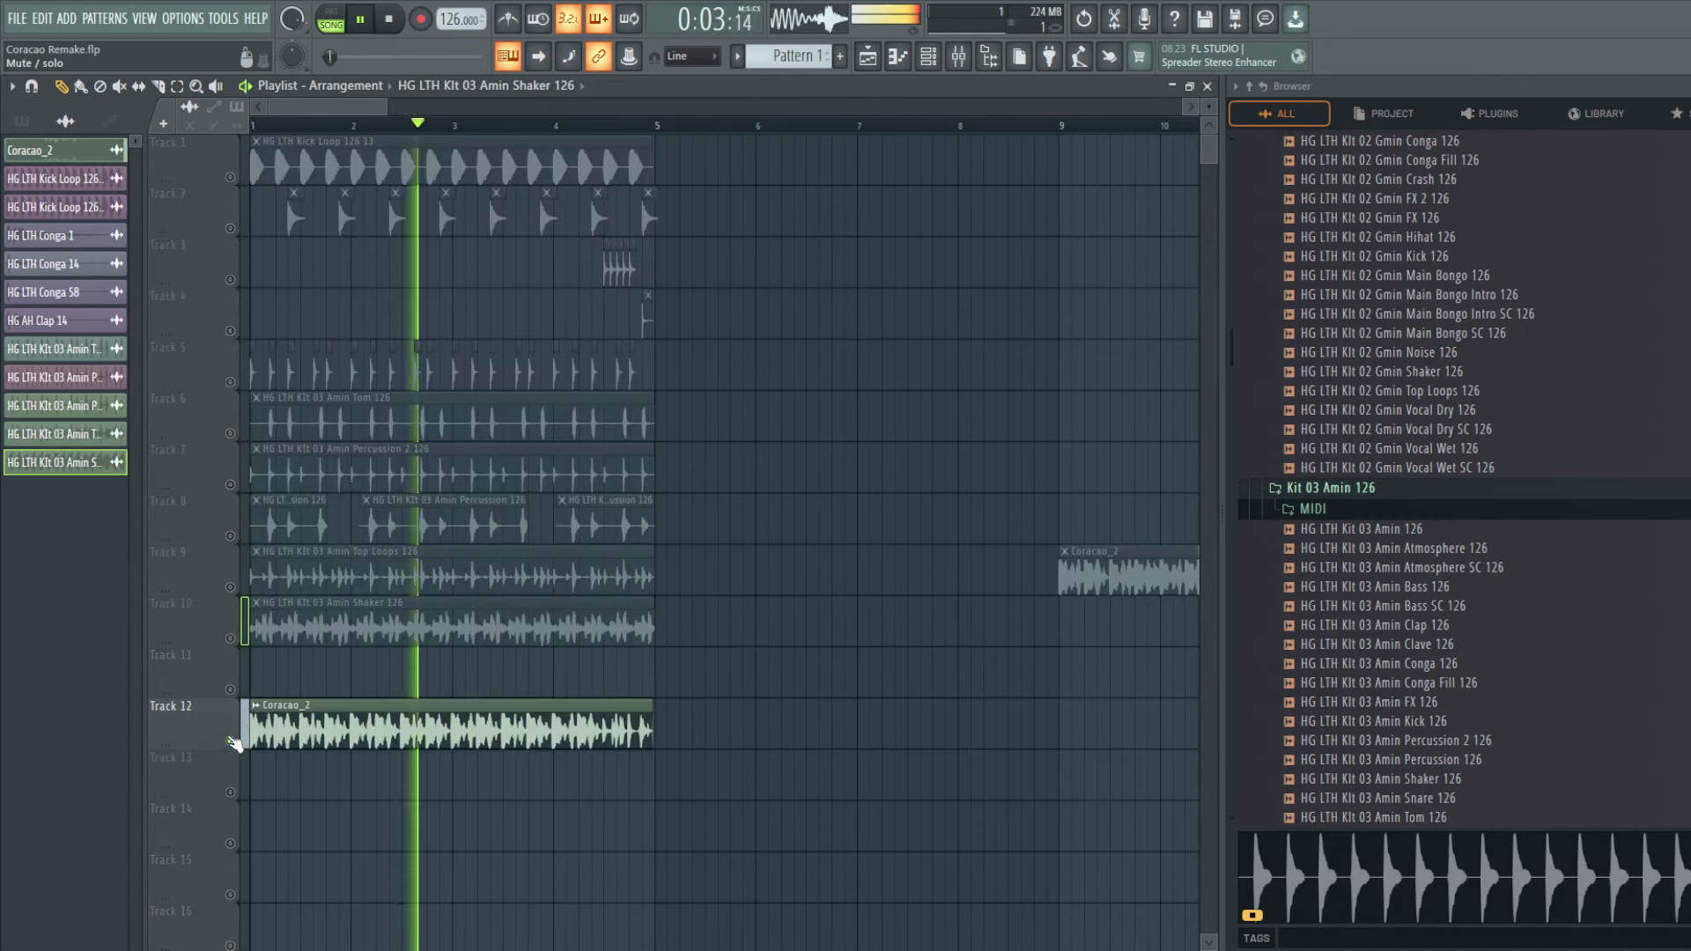
{"action": "right_click", "coordinate": [231, 740]}
{"action": "left_click", "coordinate": [231, 740]}
{"action": "scroll", "coordinate": [1508, 488], "scroll_direction": "up", "scroll_amount": 5}
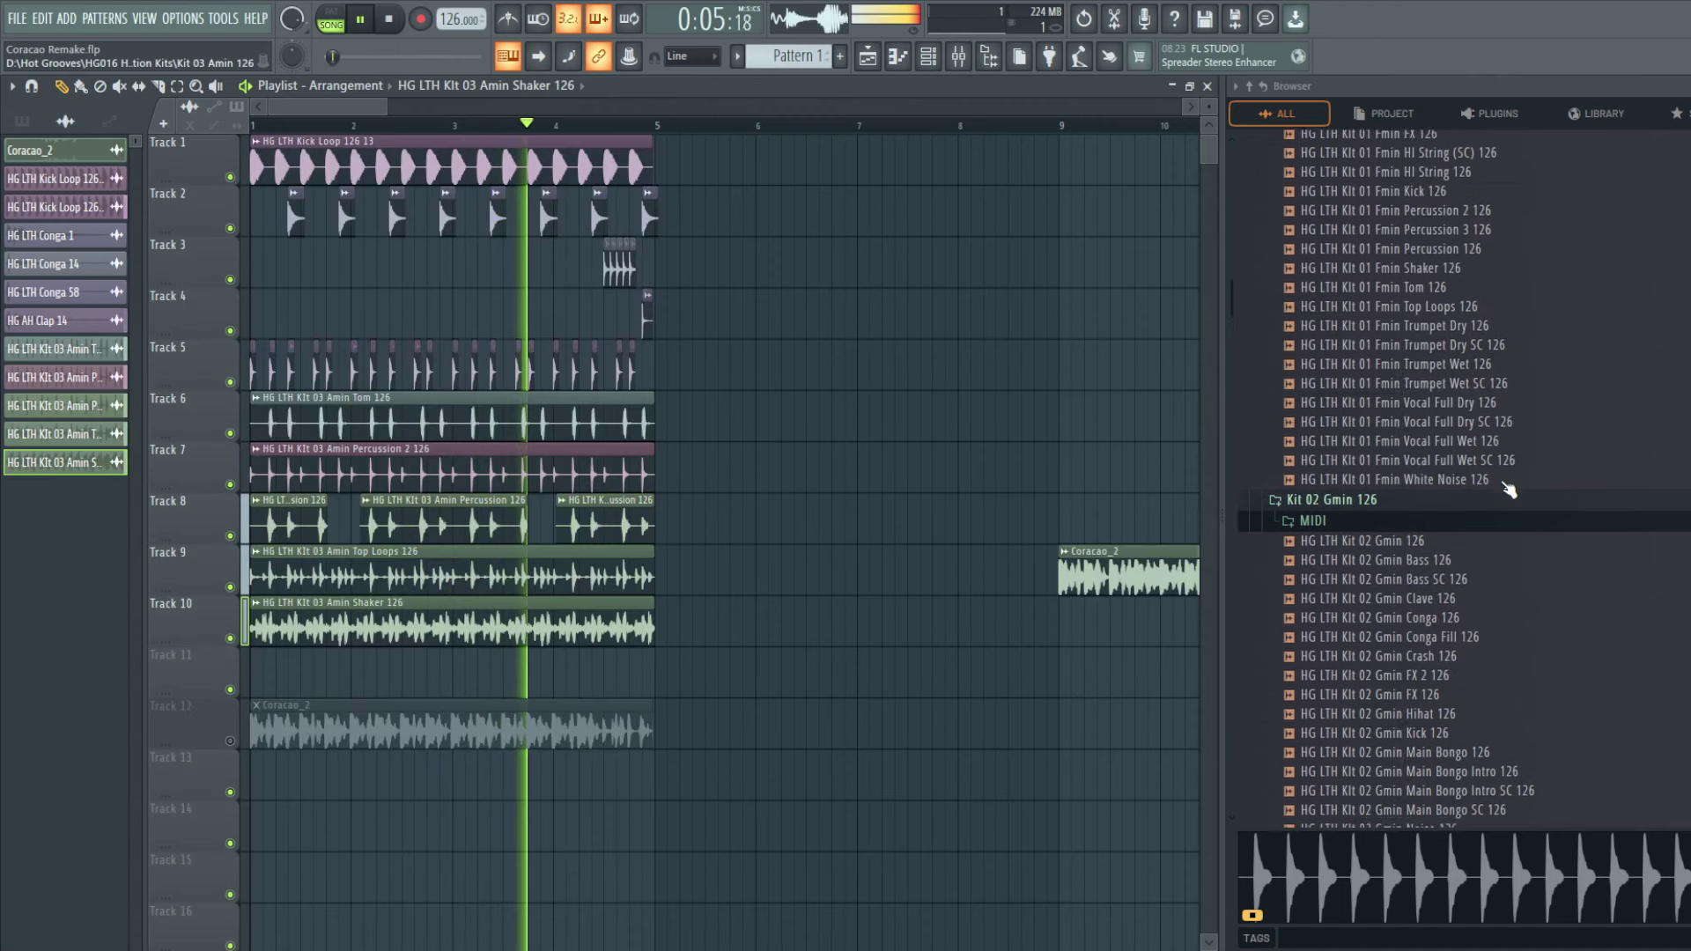
{"action": "scroll", "coordinate": [1502, 528], "scroll_direction": "up", "scroll_amount": 10}
{"action": "key", "text": "space"}
Step: Open the Percussion samples of HG007 Spicy Tech House and preview HG_STH_Percussion_09, 19 and 20
{"action": "scroll", "coordinate": [1453, 353], "scroll_direction": "up", "scroll_amount": 3}
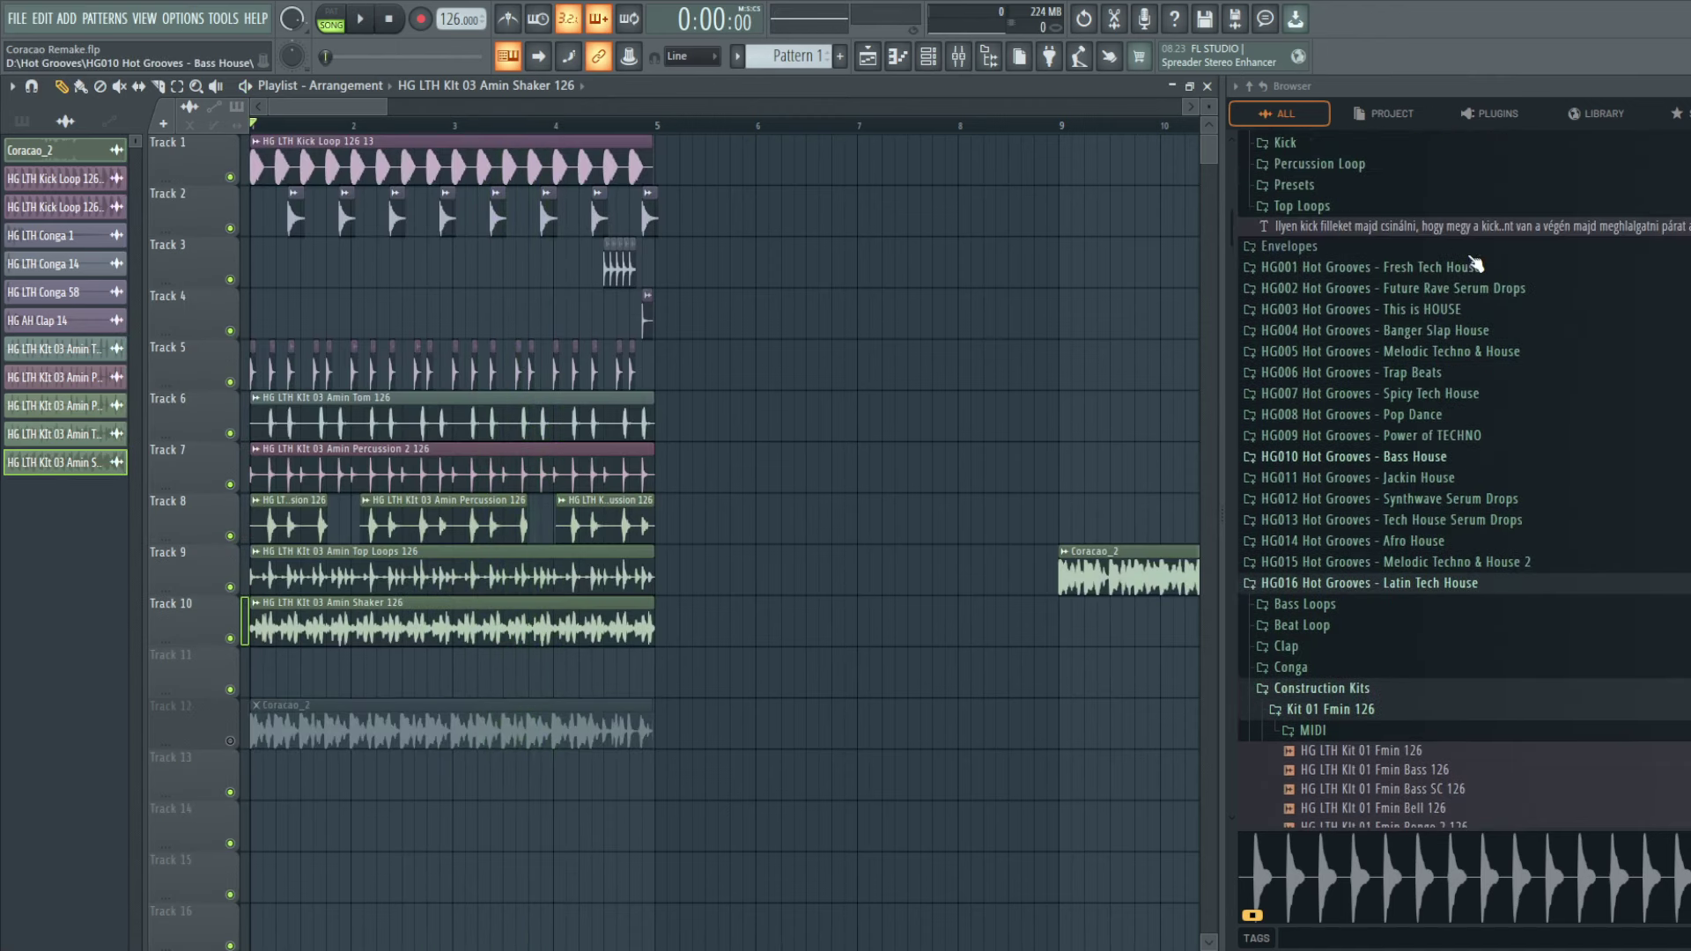
{"action": "scroll", "coordinate": [1476, 264], "scroll_direction": "down", "scroll_amount": 4}
{"action": "scroll", "coordinate": [1462, 304], "scroll_direction": "down", "scroll_amount": 5}
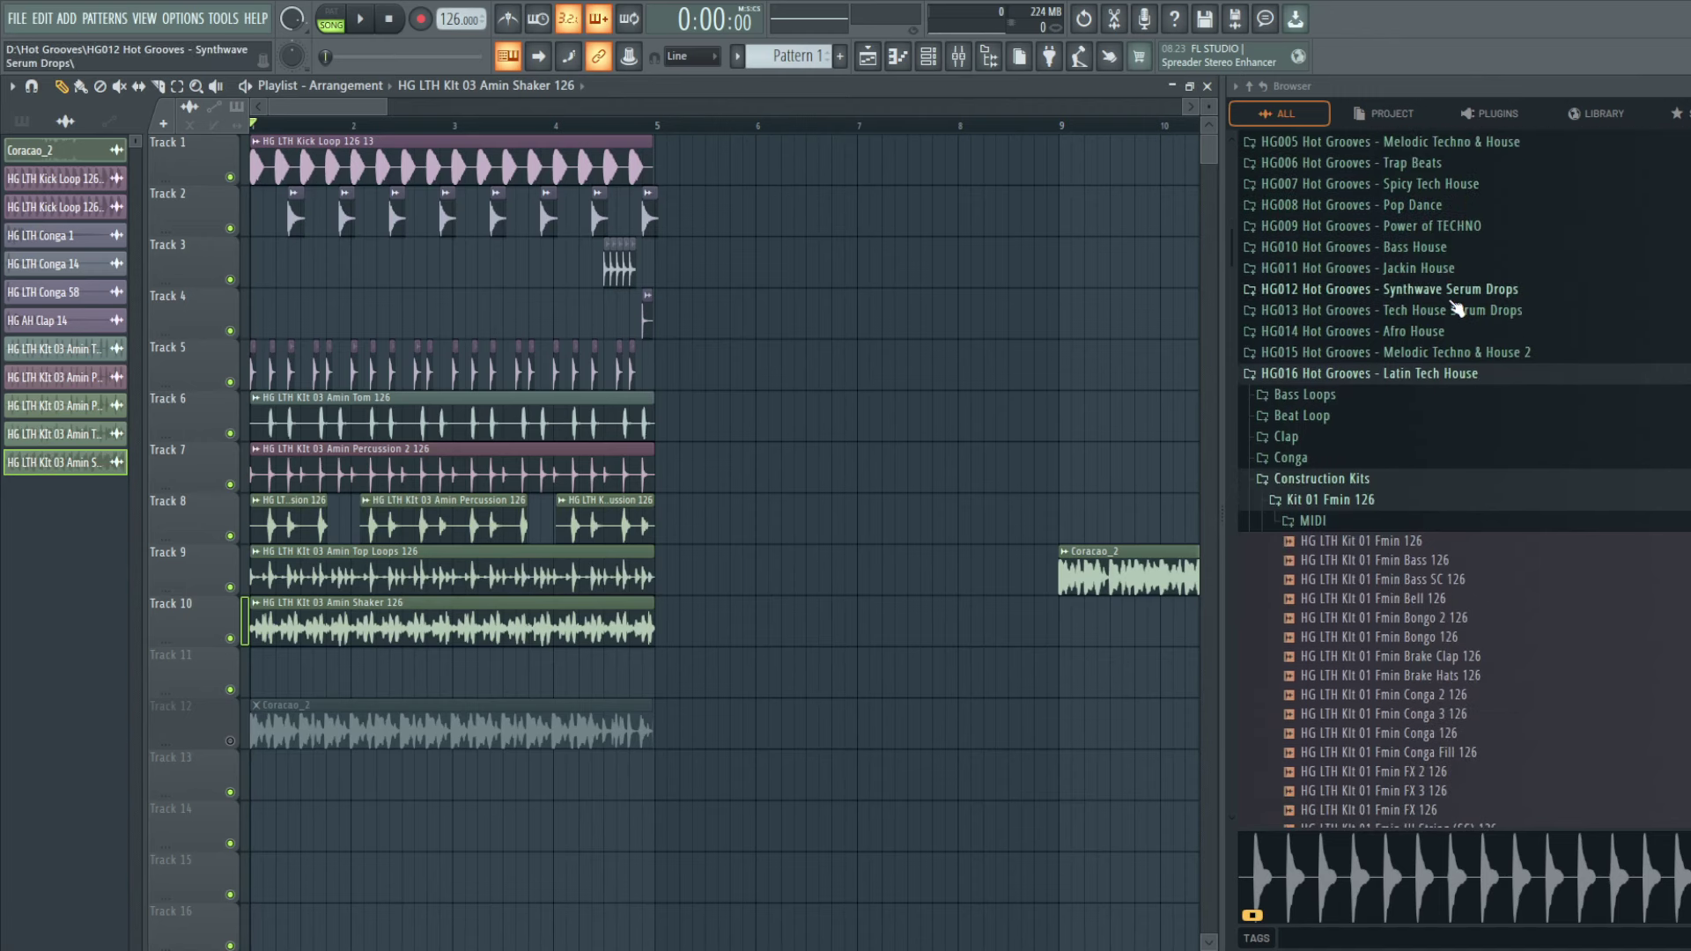
{"action": "scroll", "coordinate": [1457, 308], "scroll_direction": "up", "scroll_amount": 4}
{"action": "scroll", "coordinate": [1462, 299], "scroll_direction": "down", "scroll_amount": 4}
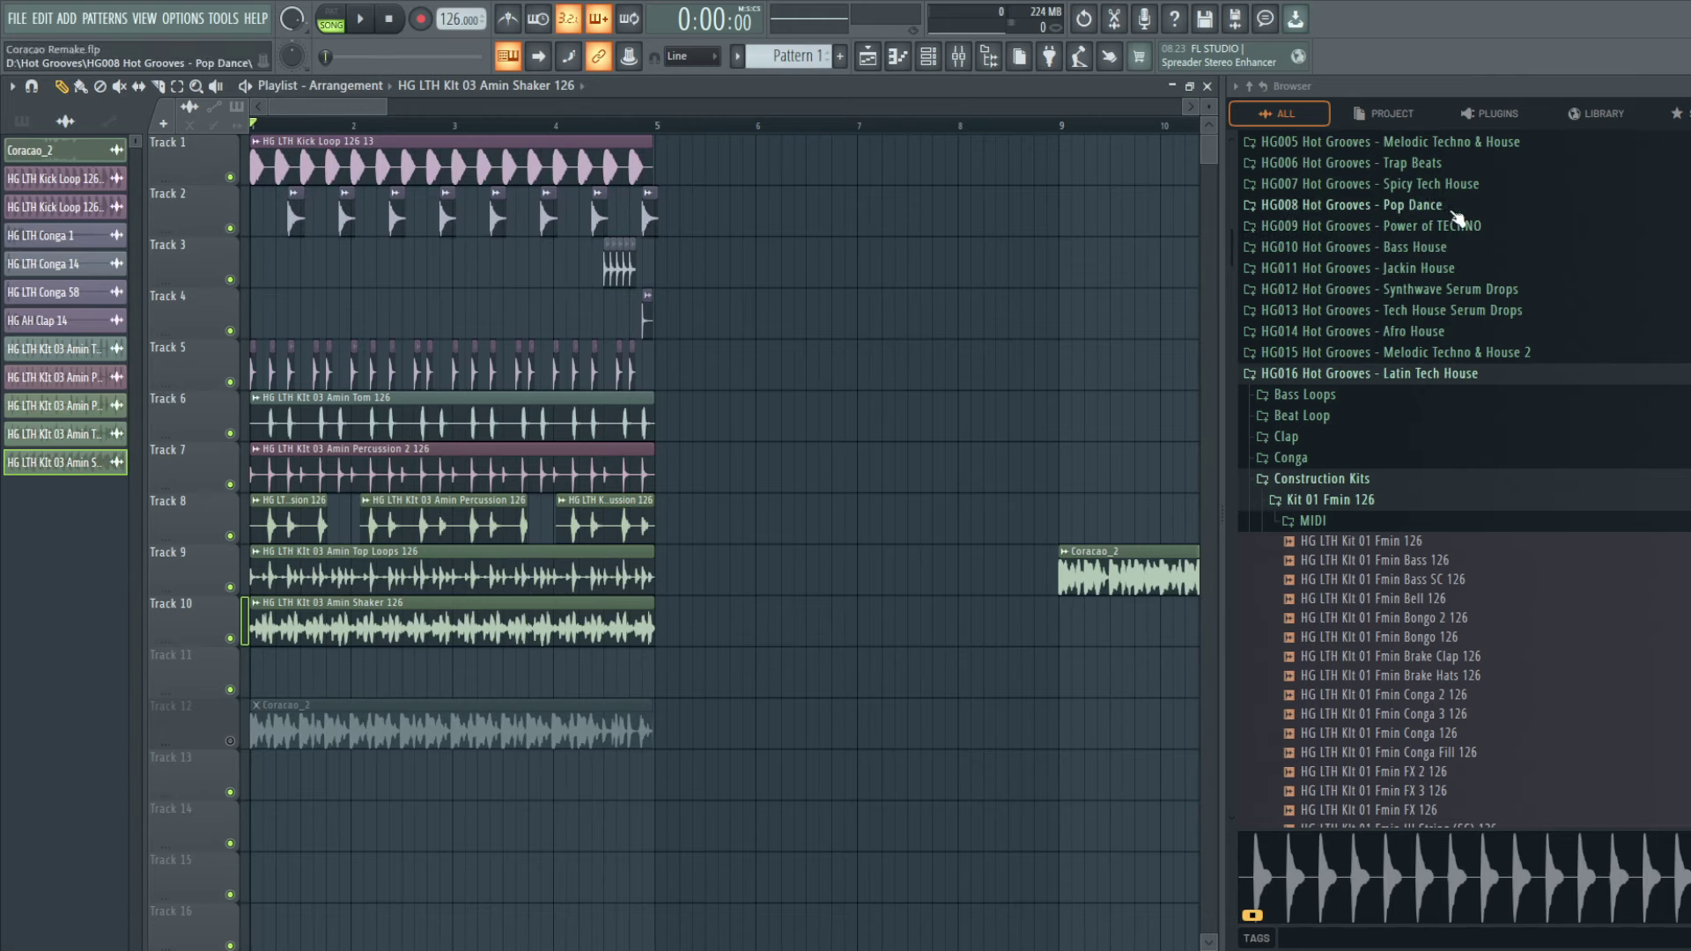
{"action": "left_click", "coordinate": [1448, 185]}
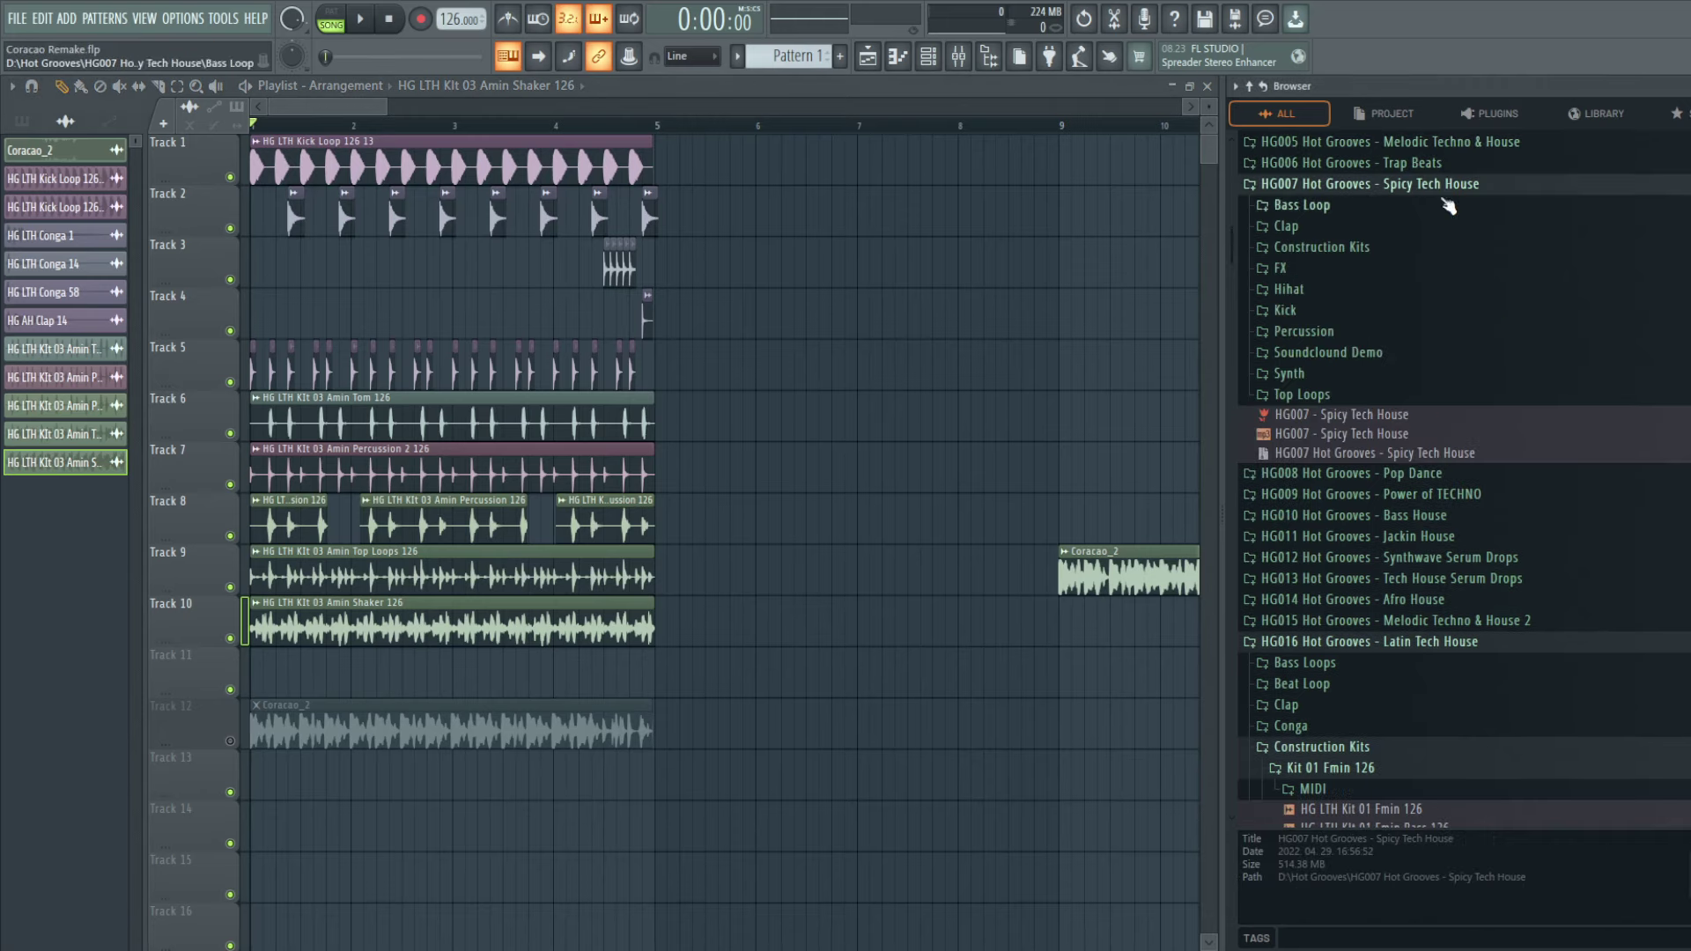
{"action": "left_click", "coordinate": [1341, 334]}
{"action": "left_click", "coordinate": [1410, 506]}
{"action": "left_click", "coordinate": [1426, 679]}
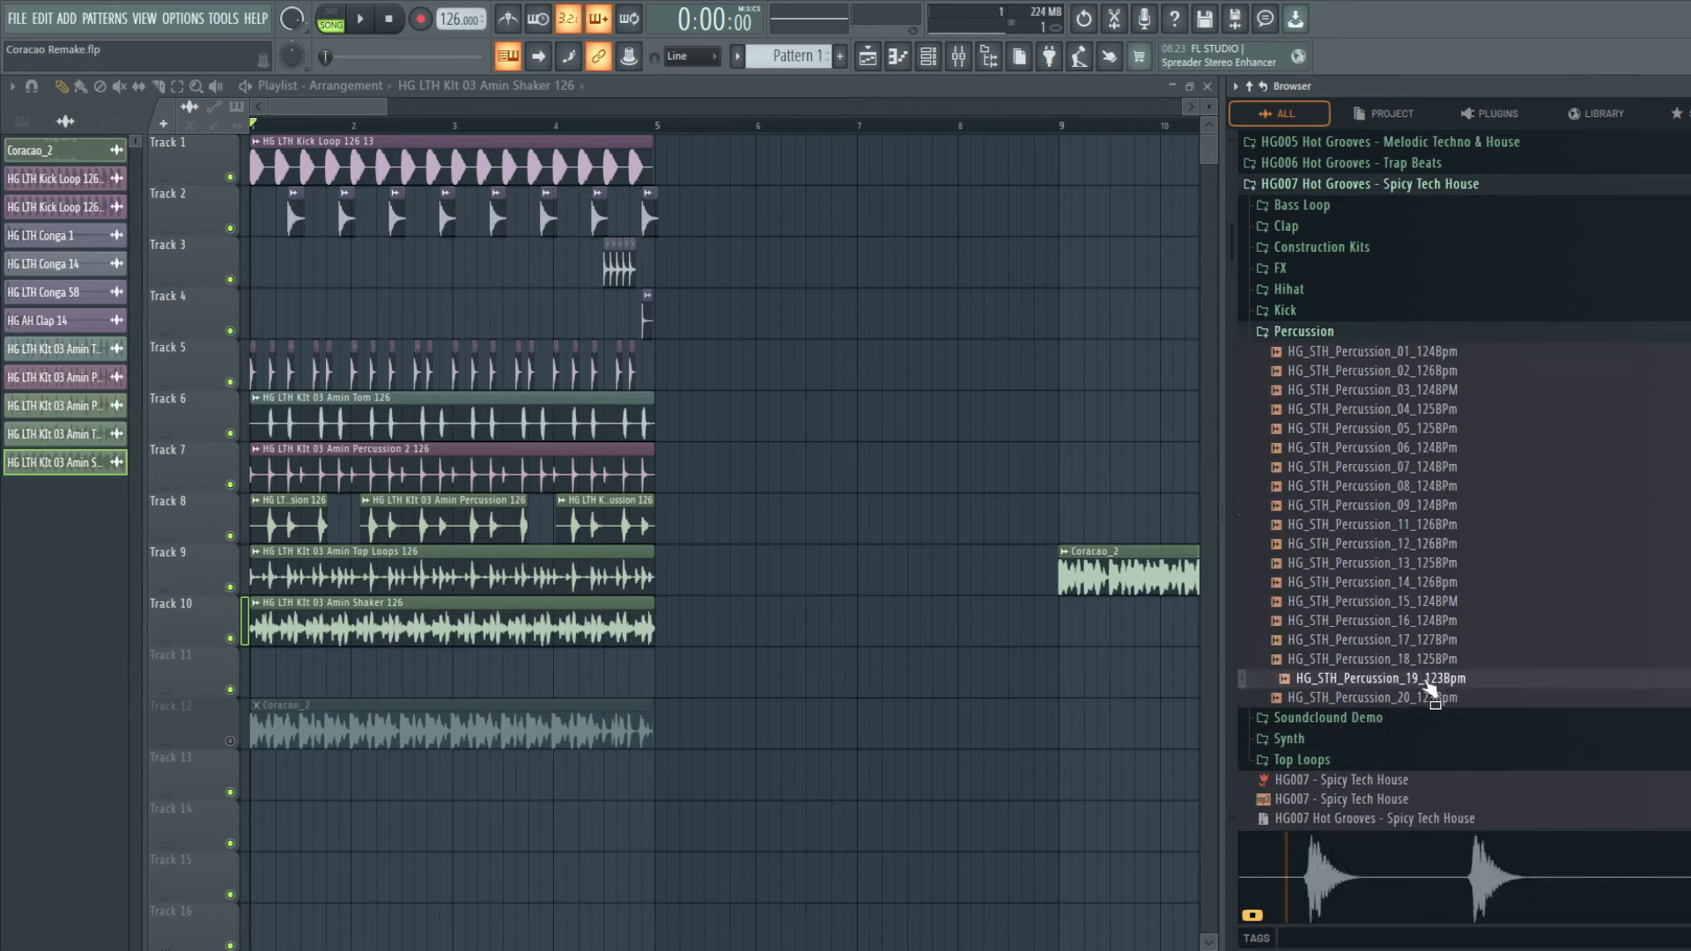
{"action": "left_click", "coordinate": [1436, 697]}
Step: Preview the HG_STH_Percussion samples numbered 18 down to 12
{"action": "left_click", "coordinate": [1462, 661]}
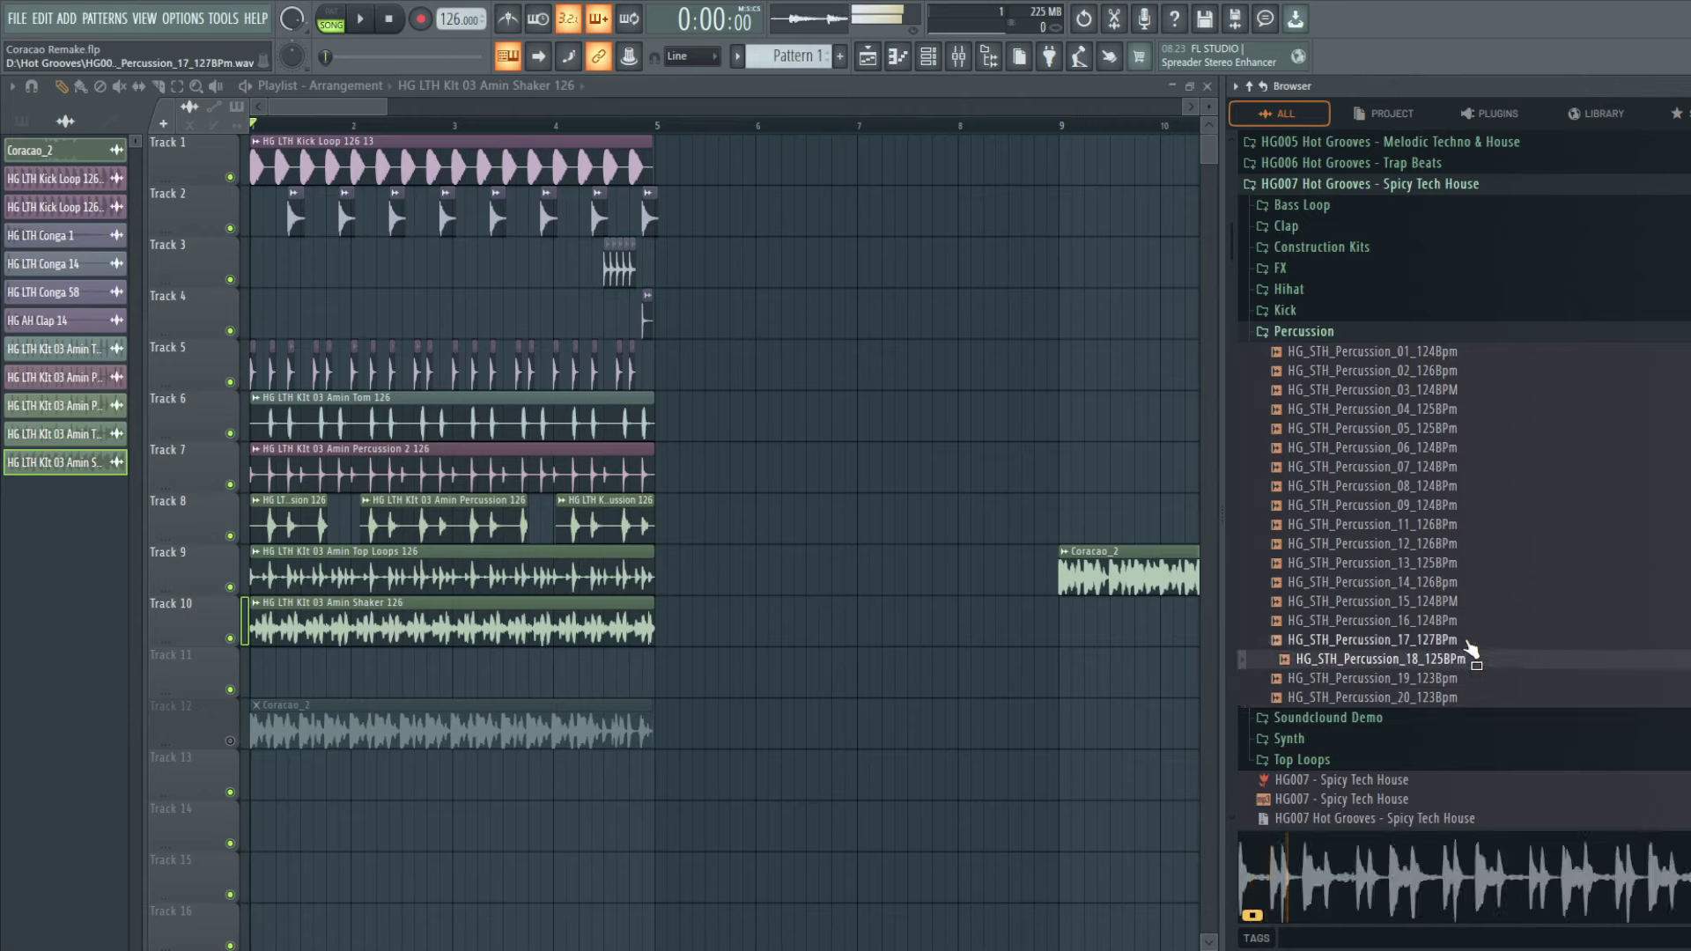
{"action": "left_click", "coordinate": [1466, 641]}
{"action": "left_click", "coordinate": [1465, 622]}
{"action": "left_click", "coordinate": [1465, 603]}
{"action": "left_click", "coordinate": [1460, 582]}
{"action": "left_click", "coordinate": [1452, 601]}
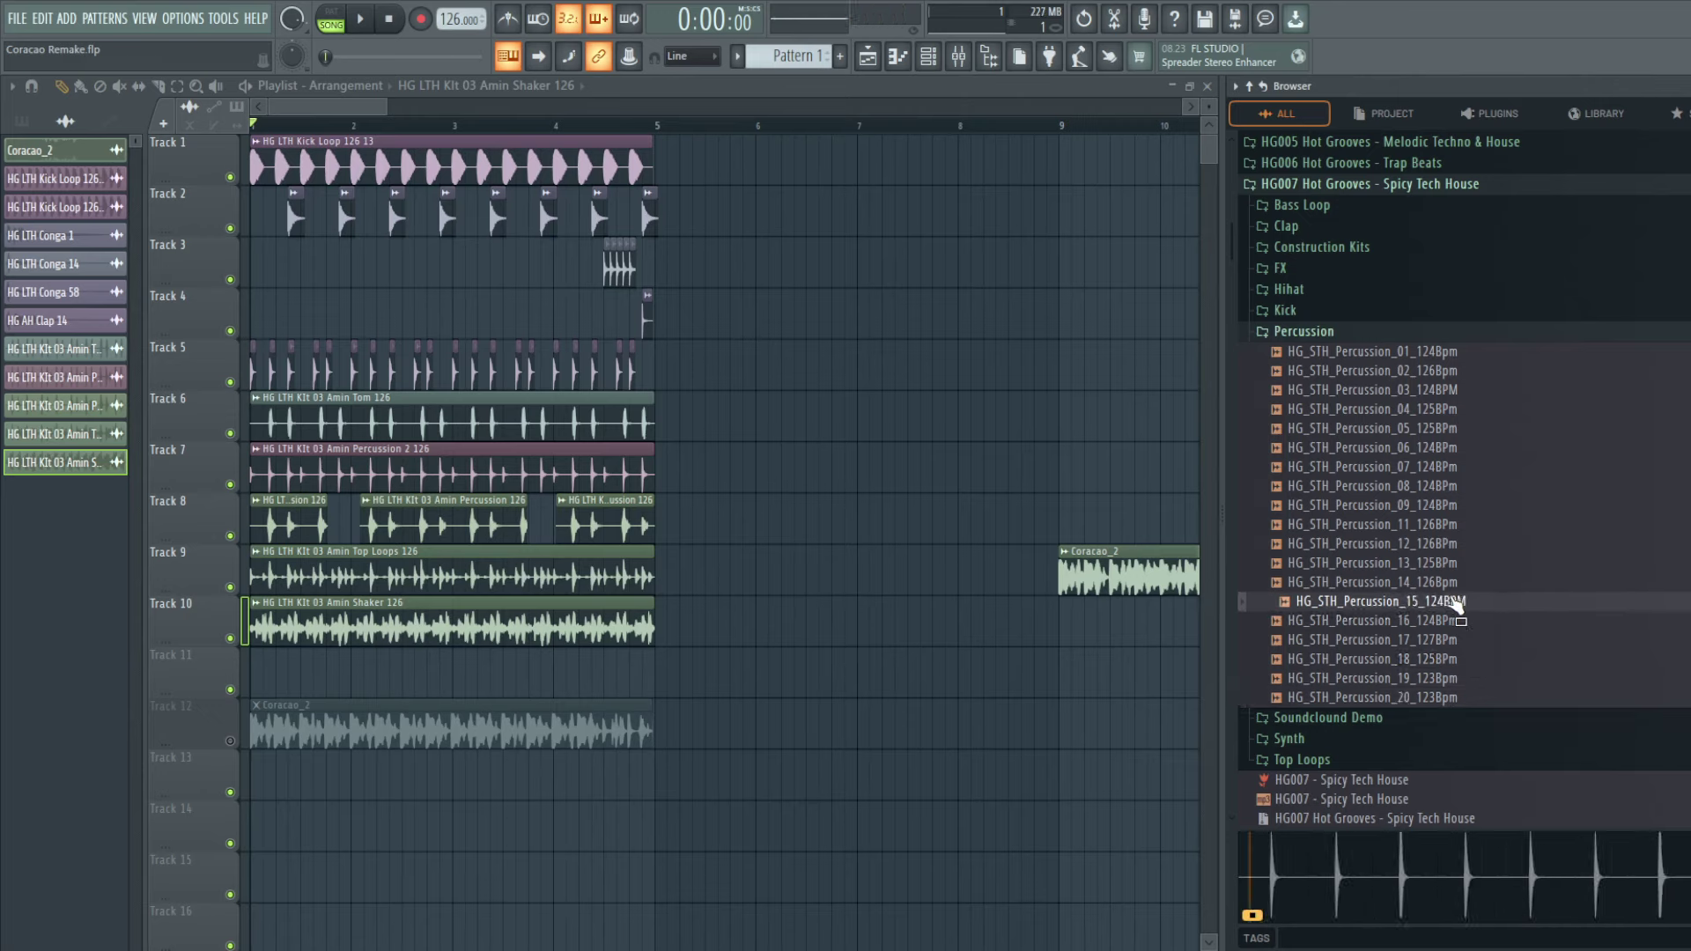
{"action": "left_click", "coordinate": [1464, 564]}
{"action": "left_click", "coordinate": [1465, 544]}
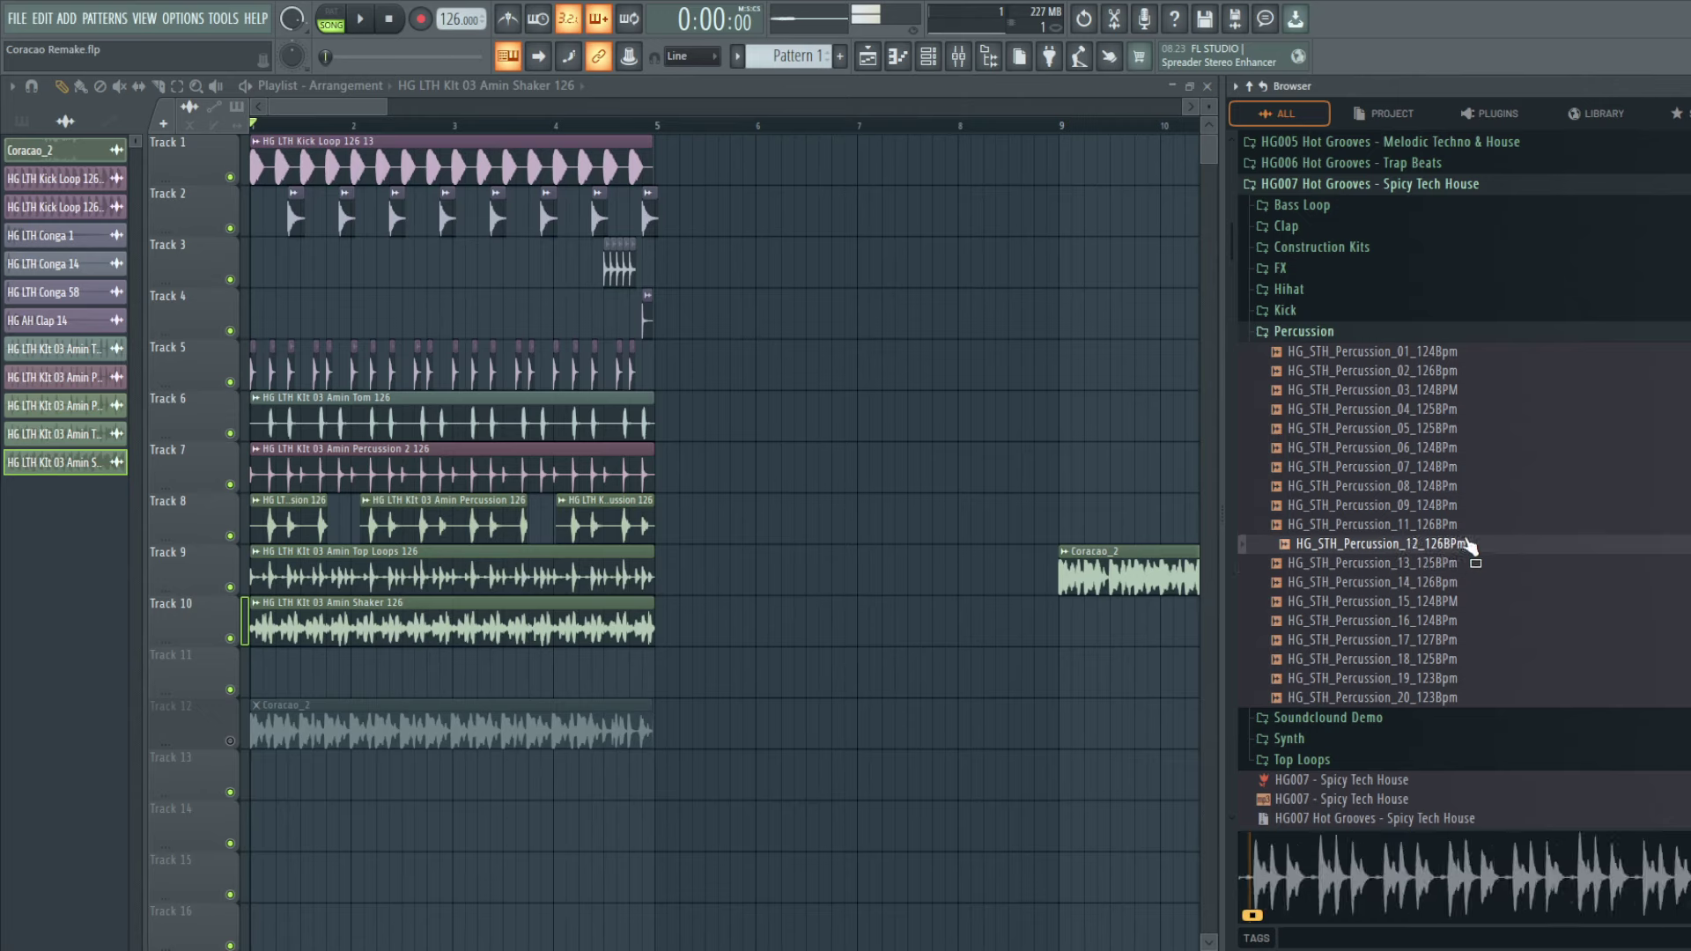
Step: Preview the HG_STH_Percussion samples from number 11 up the list to 01
{"action": "left_click", "coordinate": [1466, 525]}
{"action": "left_click", "coordinate": [1444, 504]}
{"action": "left_click", "coordinate": [1432, 471]}
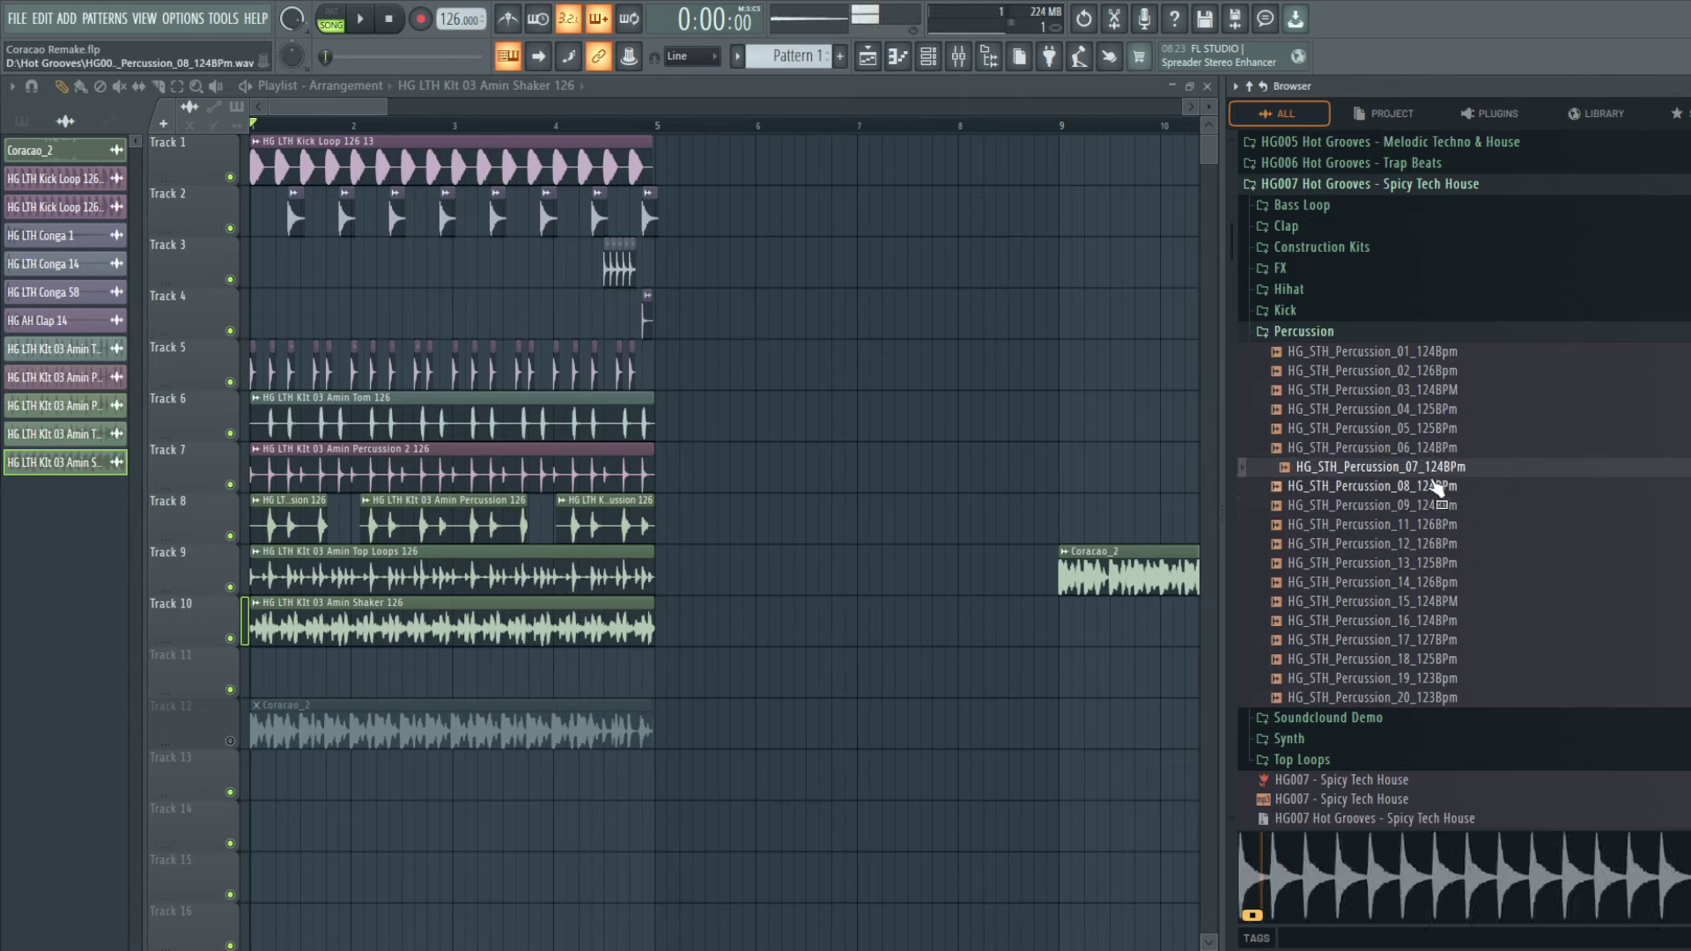
{"action": "left_click", "coordinate": [1434, 484]}
{"action": "left_click", "coordinate": [1440, 449]}
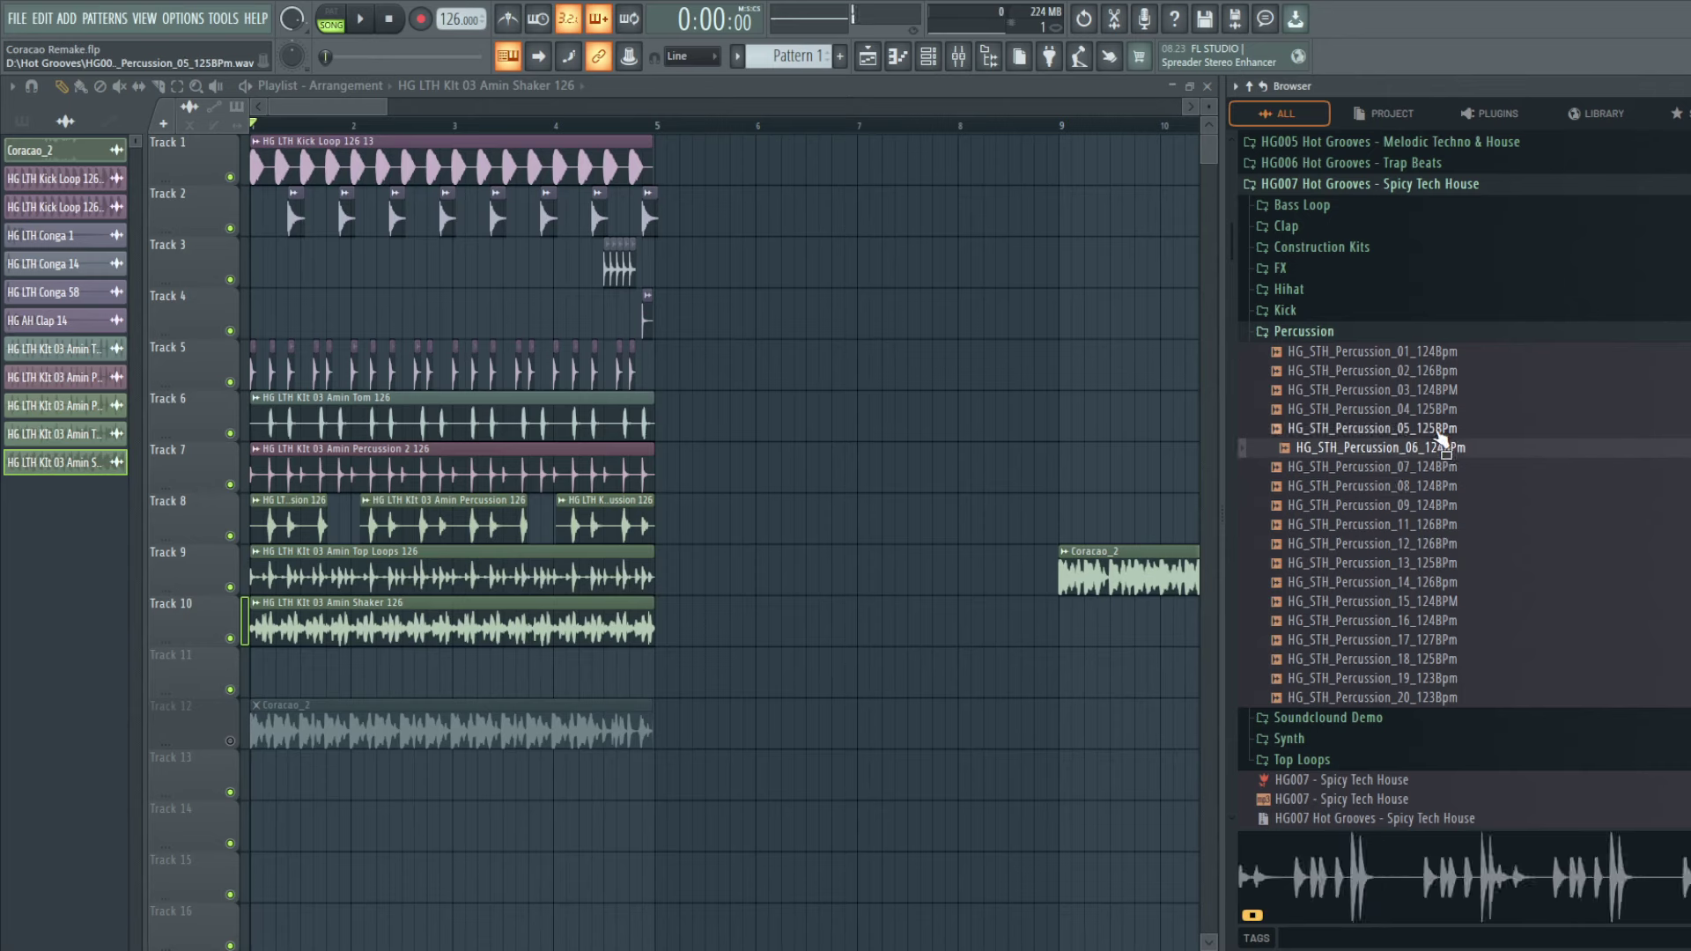
{"action": "left_click", "coordinate": [1439, 430]}
{"action": "left_click", "coordinate": [1430, 411]}
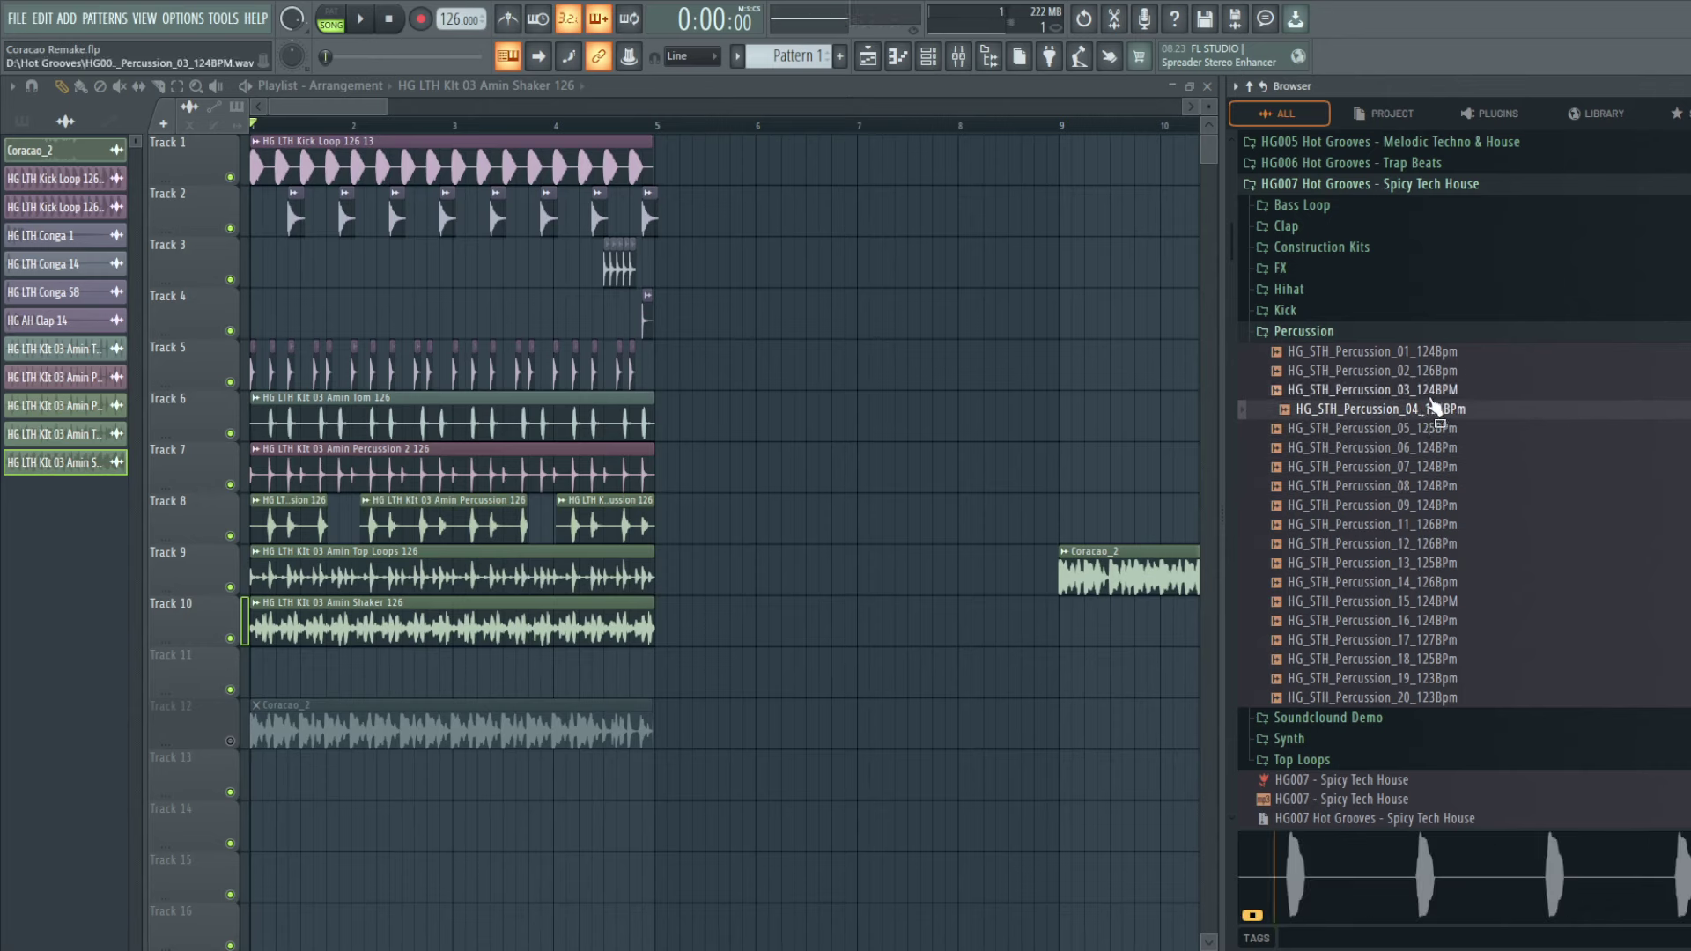
{"action": "left_click", "coordinate": [1435, 371]}
{"action": "left_click", "coordinate": [1446, 351]}
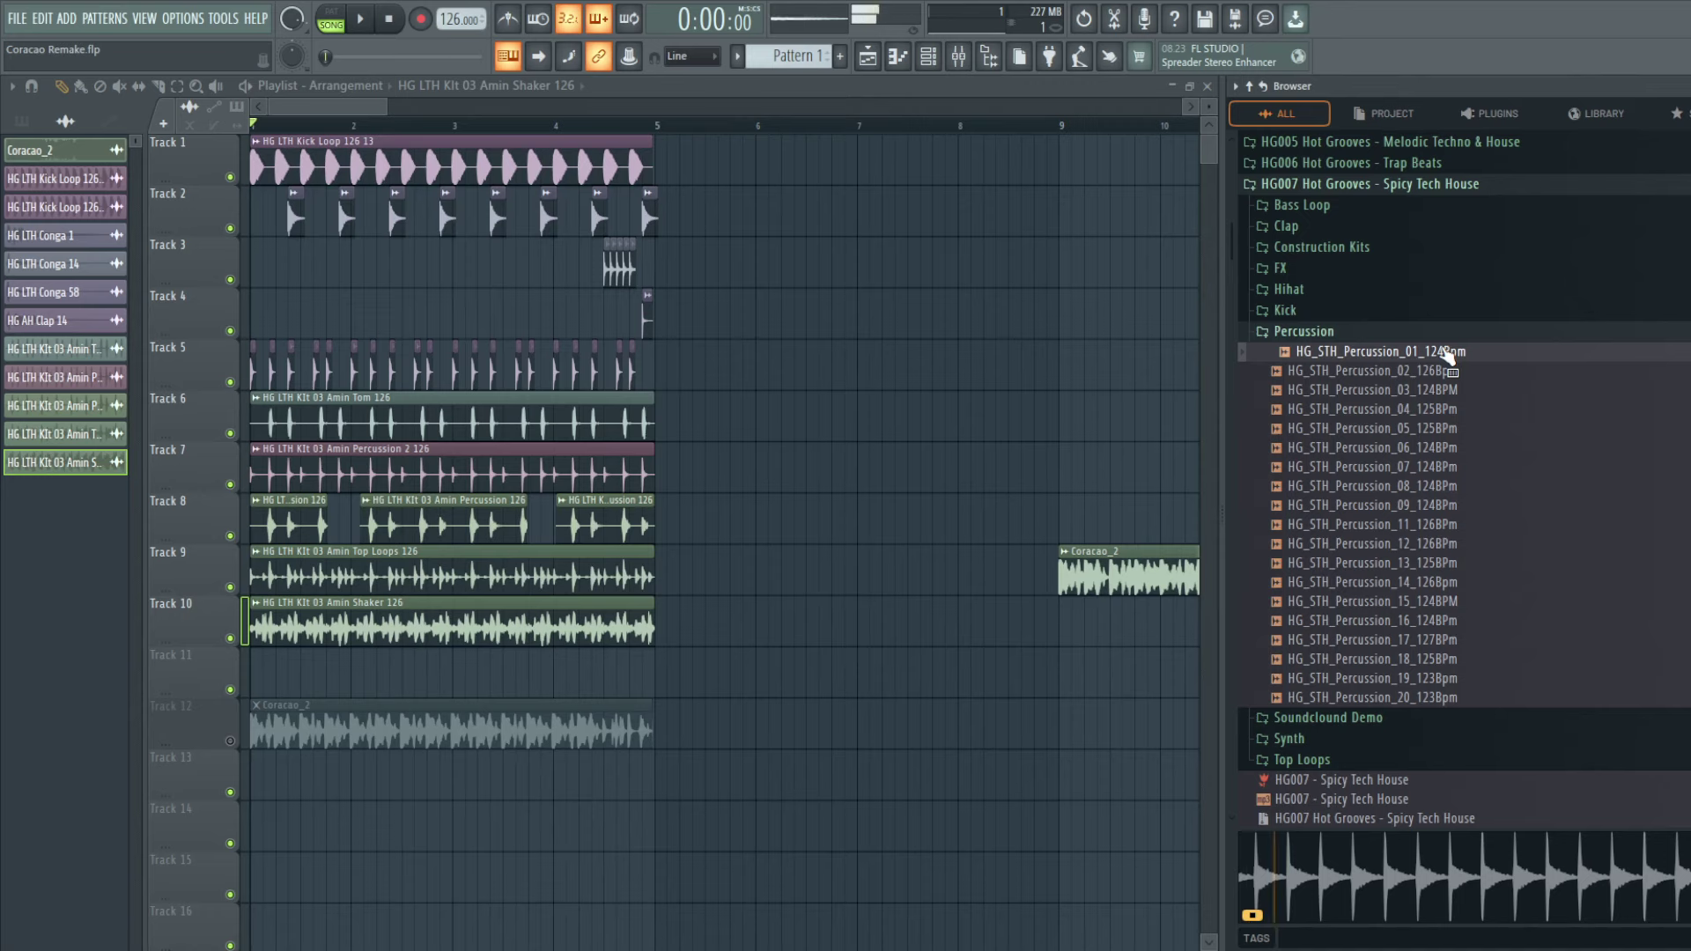
Step: Open Kit_01_124_Amin in the Spicy Tech House construction kits and preview its Crash, Drop_Fill and Percussion samples
{"action": "left_click", "coordinate": [1335, 256]}
{"action": "left_click", "coordinate": [1356, 269]}
{"action": "left_click", "coordinate": [1388, 330]}
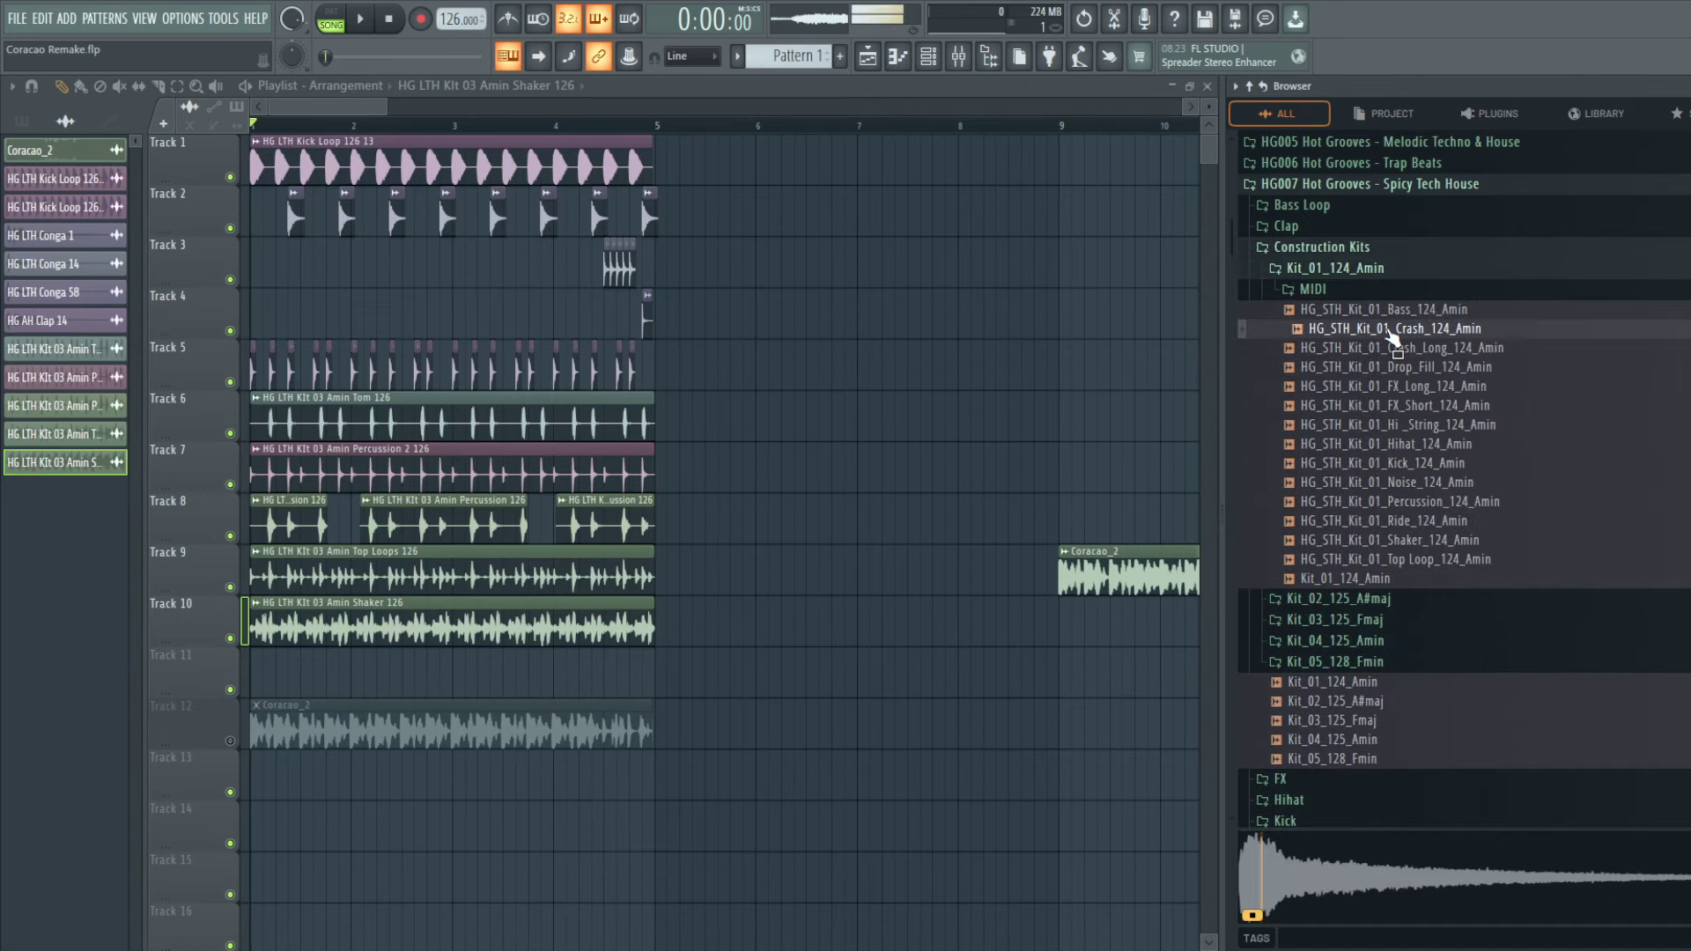
{"action": "left_click", "coordinate": [1472, 367]}
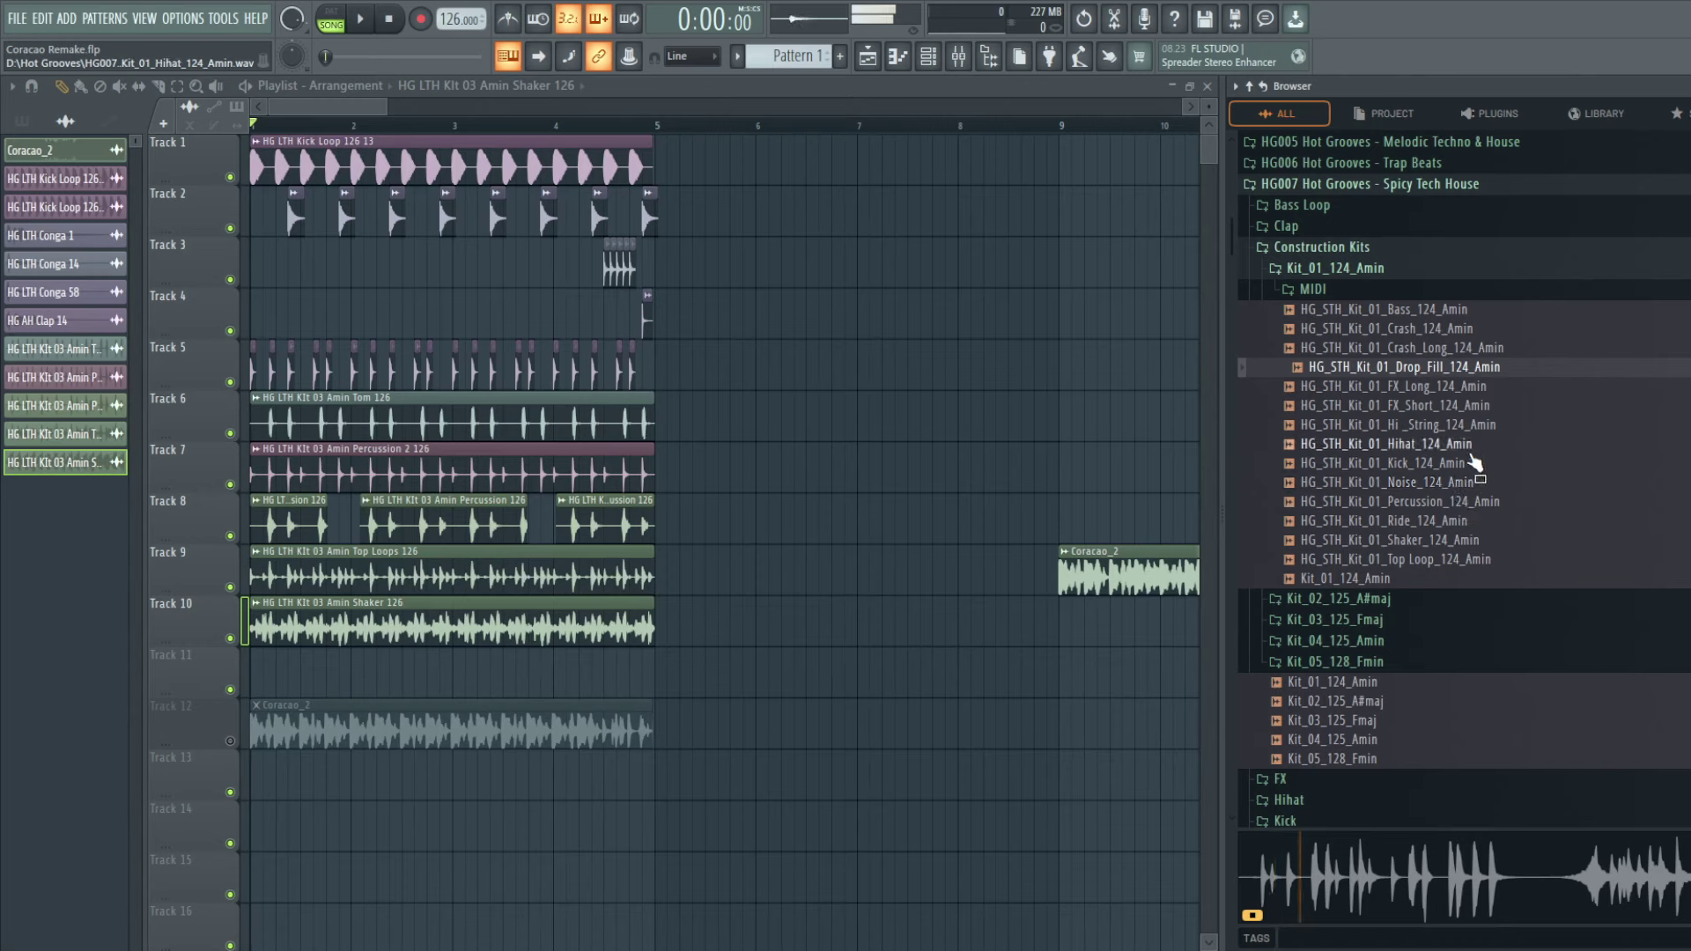
{"action": "left_click", "coordinate": [1478, 505]}
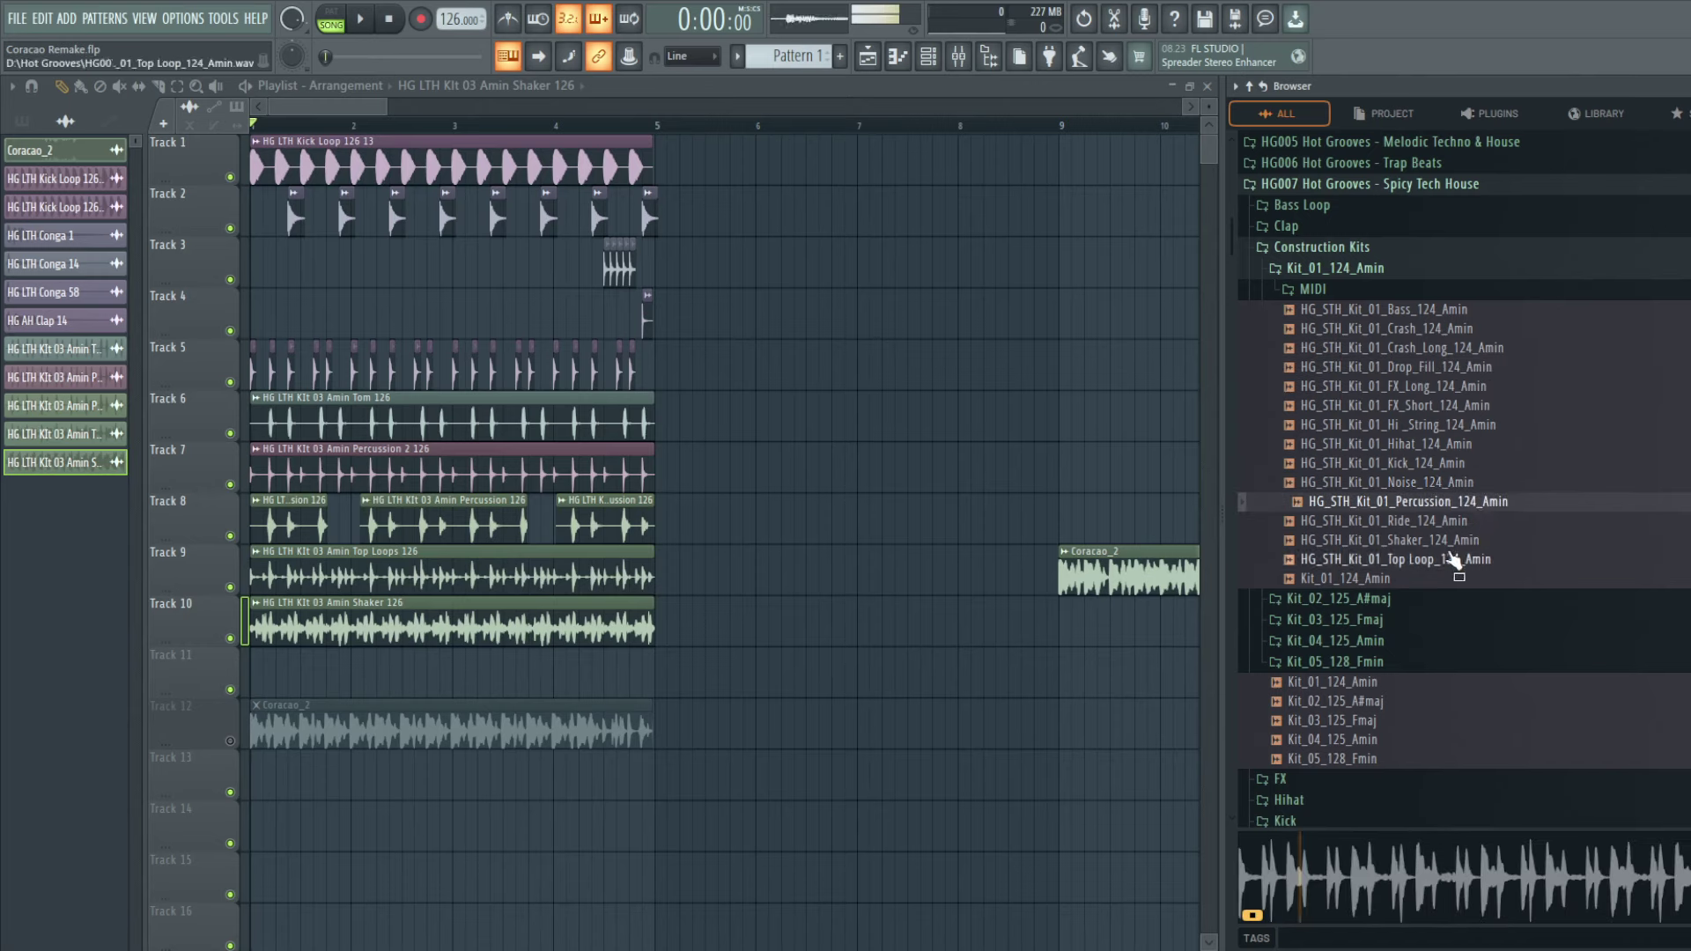
Step: Preview the Shaker sample of Kit_02_125_A#maj and the Percussion sample of Kit_04_125_Amin
{"action": "left_click", "coordinate": [1418, 606]}
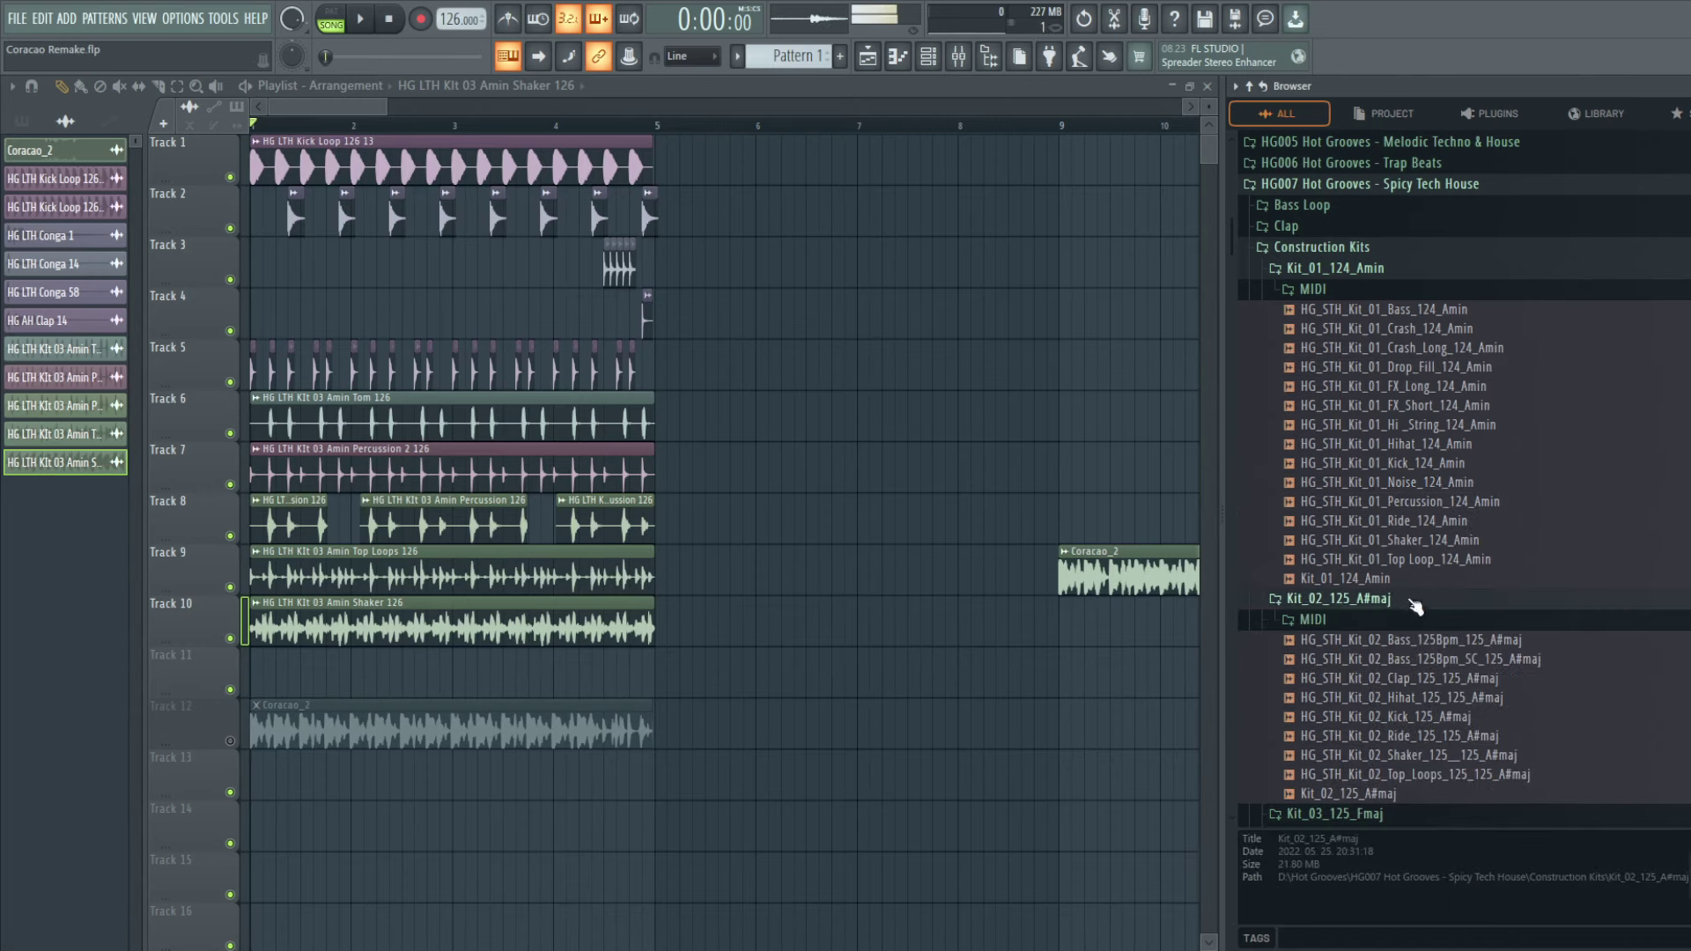
{"action": "left_click", "coordinate": [1427, 759]}
{"action": "scroll", "coordinate": [1414, 765], "scroll_direction": "down", "scroll_amount": 2}
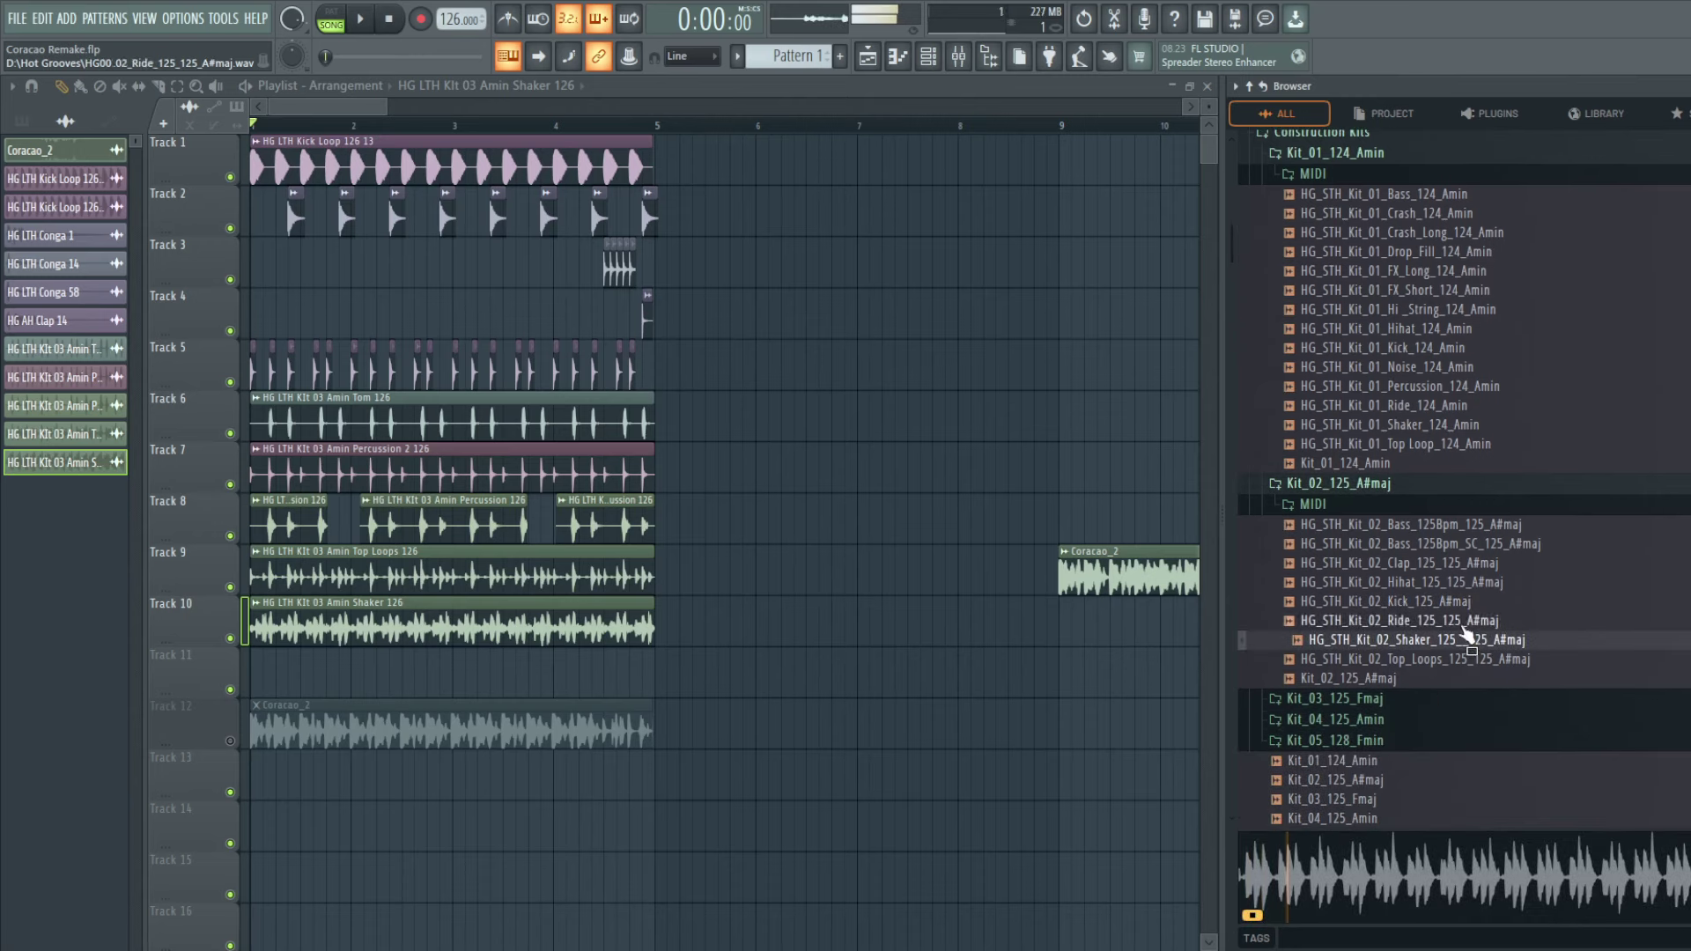
{"action": "left_click", "coordinate": [1386, 719]}
{"action": "left_click", "coordinate": [1409, 685]}
Step: Open the Percussion samples of HG001 Fresh Tech House and preview HG_FTH_Percussion_Loop_1_124 through Loop_5_124
{"action": "scroll", "coordinate": [1409, 690], "scroll_direction": "up", "scroll_amount": 6}
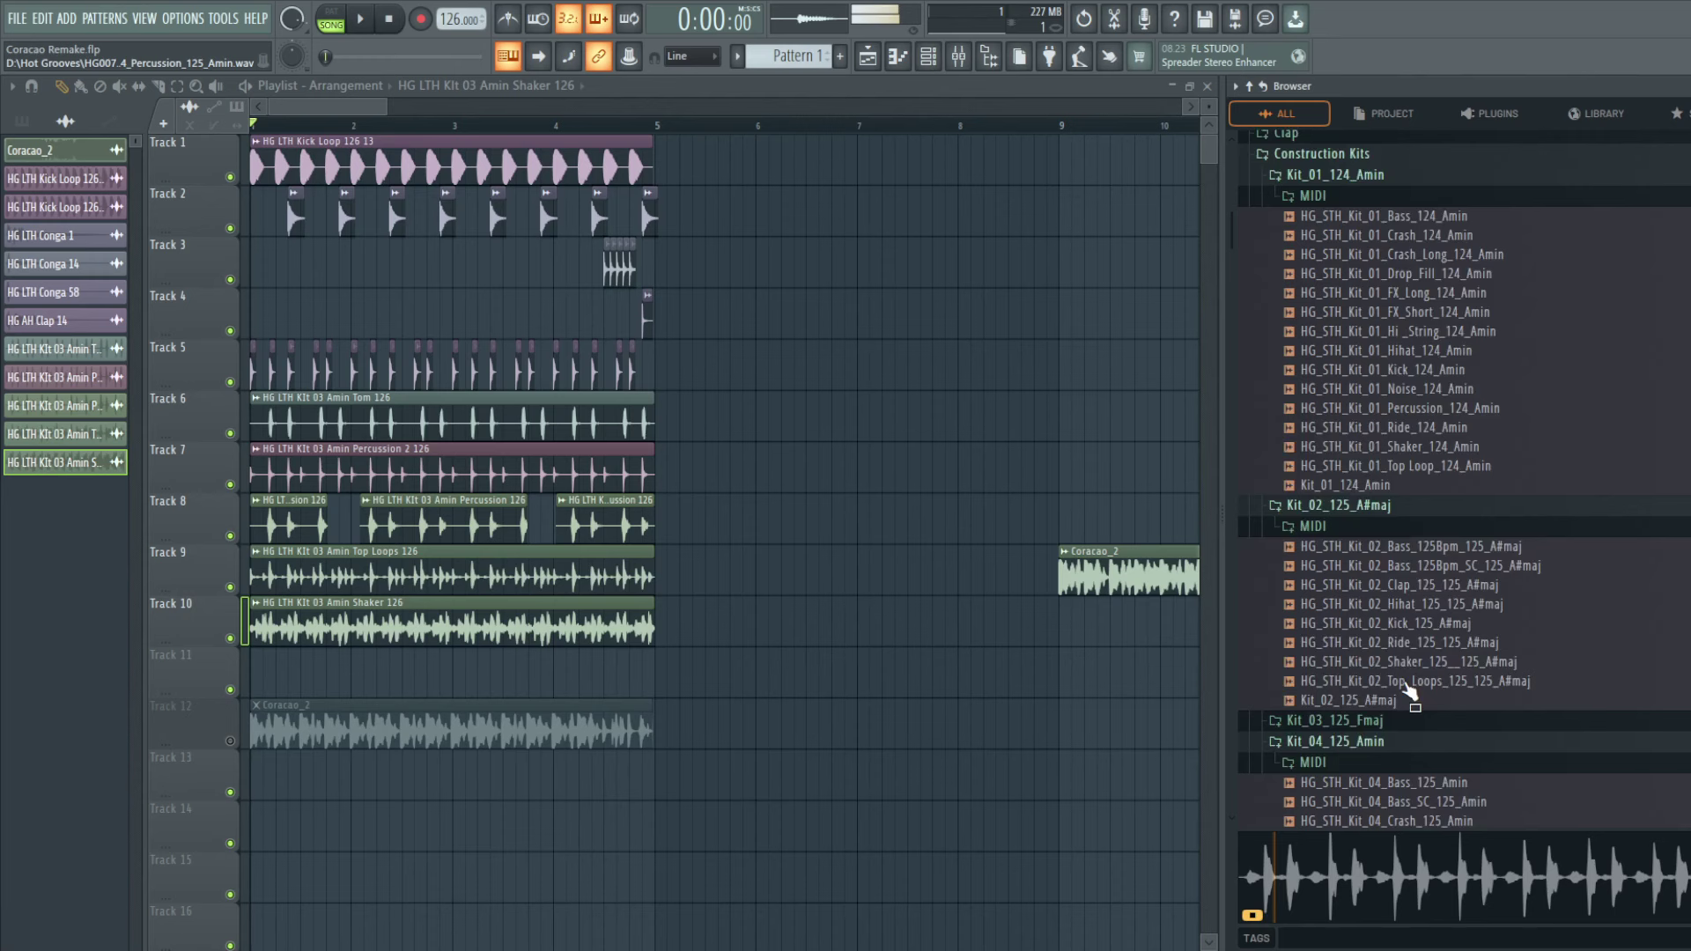
{"action": "scroll", "coordinate": [1452, 176], "scroll_direction": "up", "scroll_amount": 2}
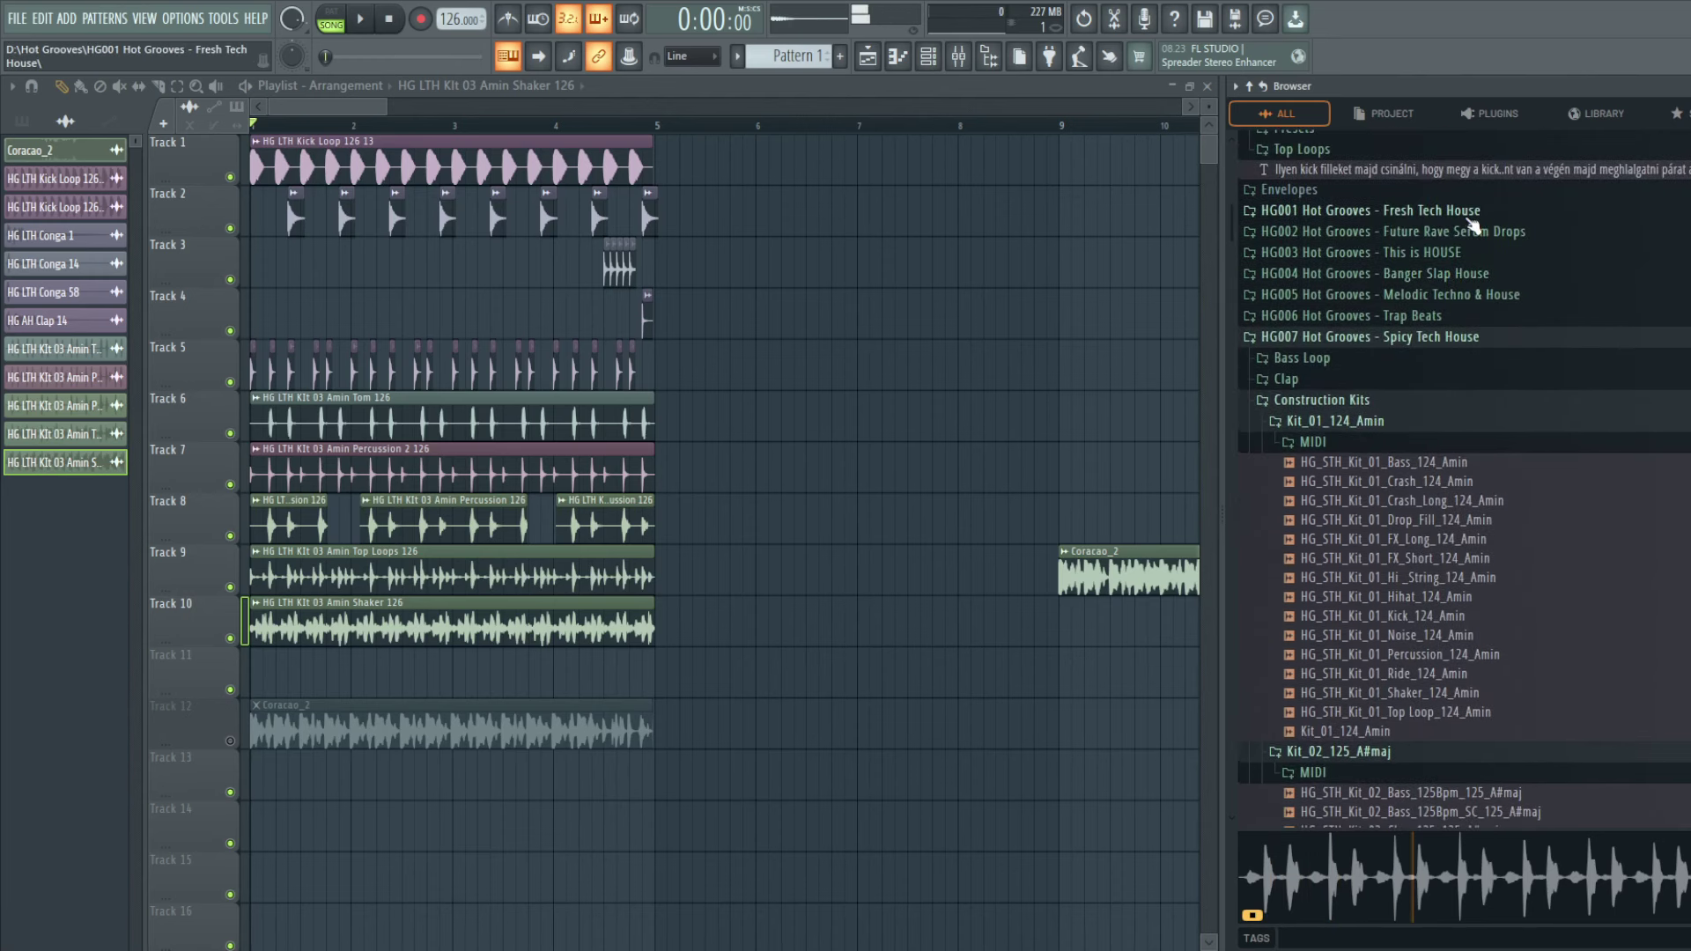
{"action": "left_click", "coordinate": [1469, 216]}
{"action": "scroll", "coordinate": [1455, 281], "scroll_direction": "down", "scroll_amount": 2}
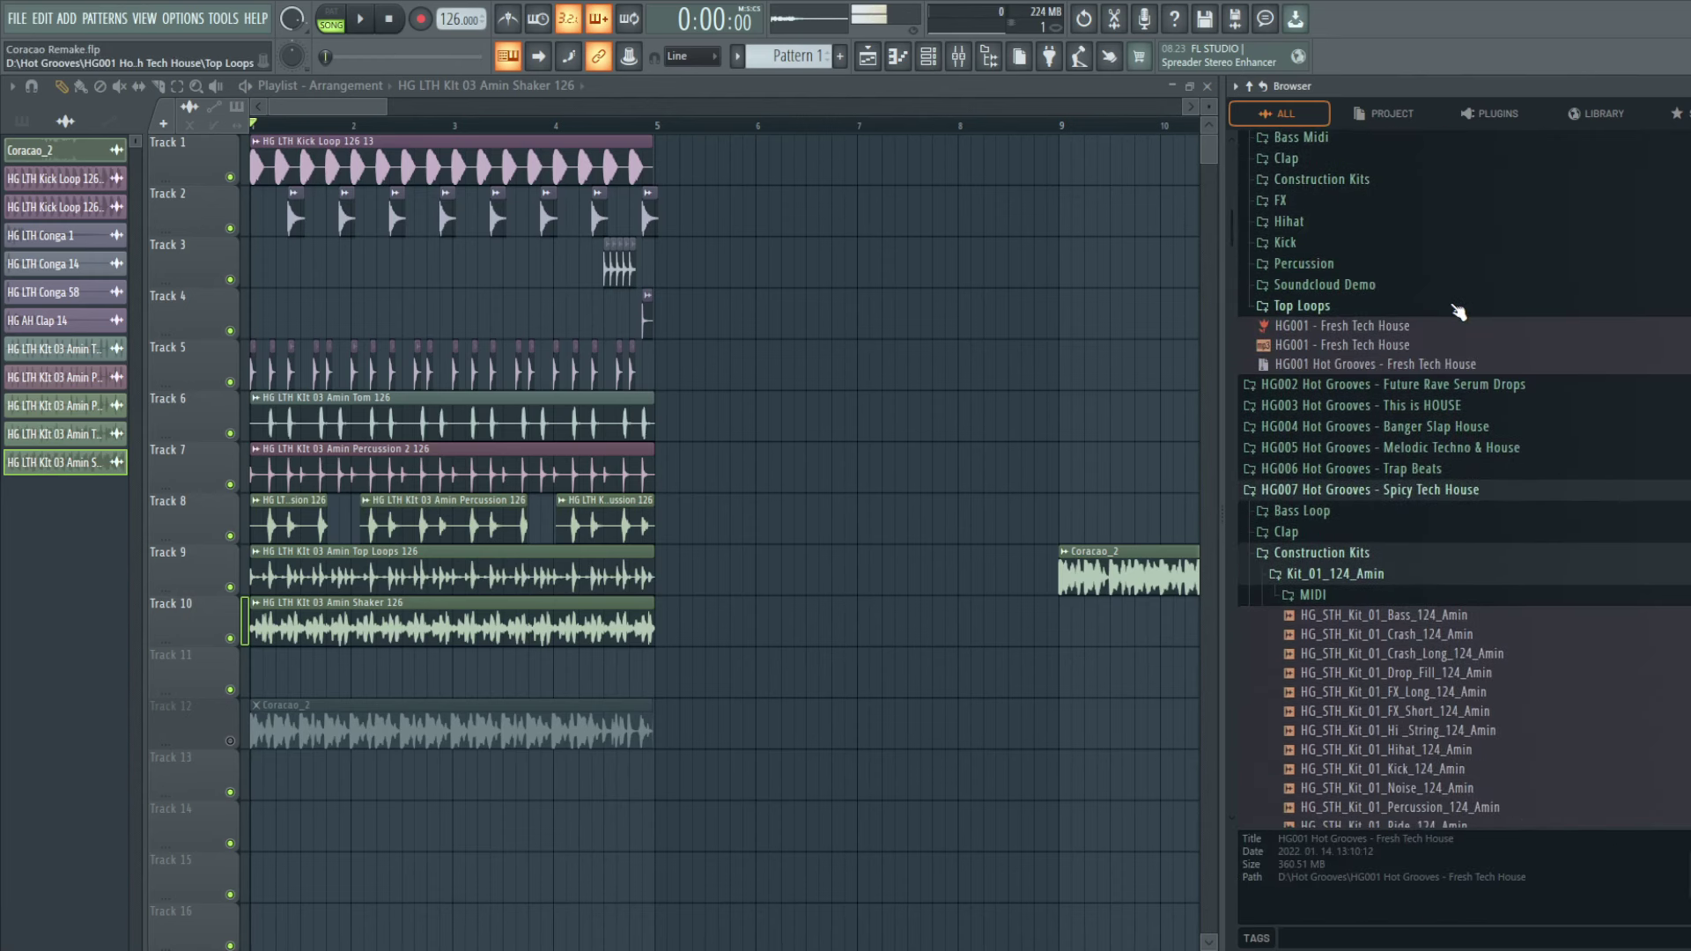
{"action": "left_click", "coordinate": [1335, 271]}
{"action": "left_click", "coordinate": [1340, 339]}
{"action": "left_click", "coordinate": [1440, 285]}
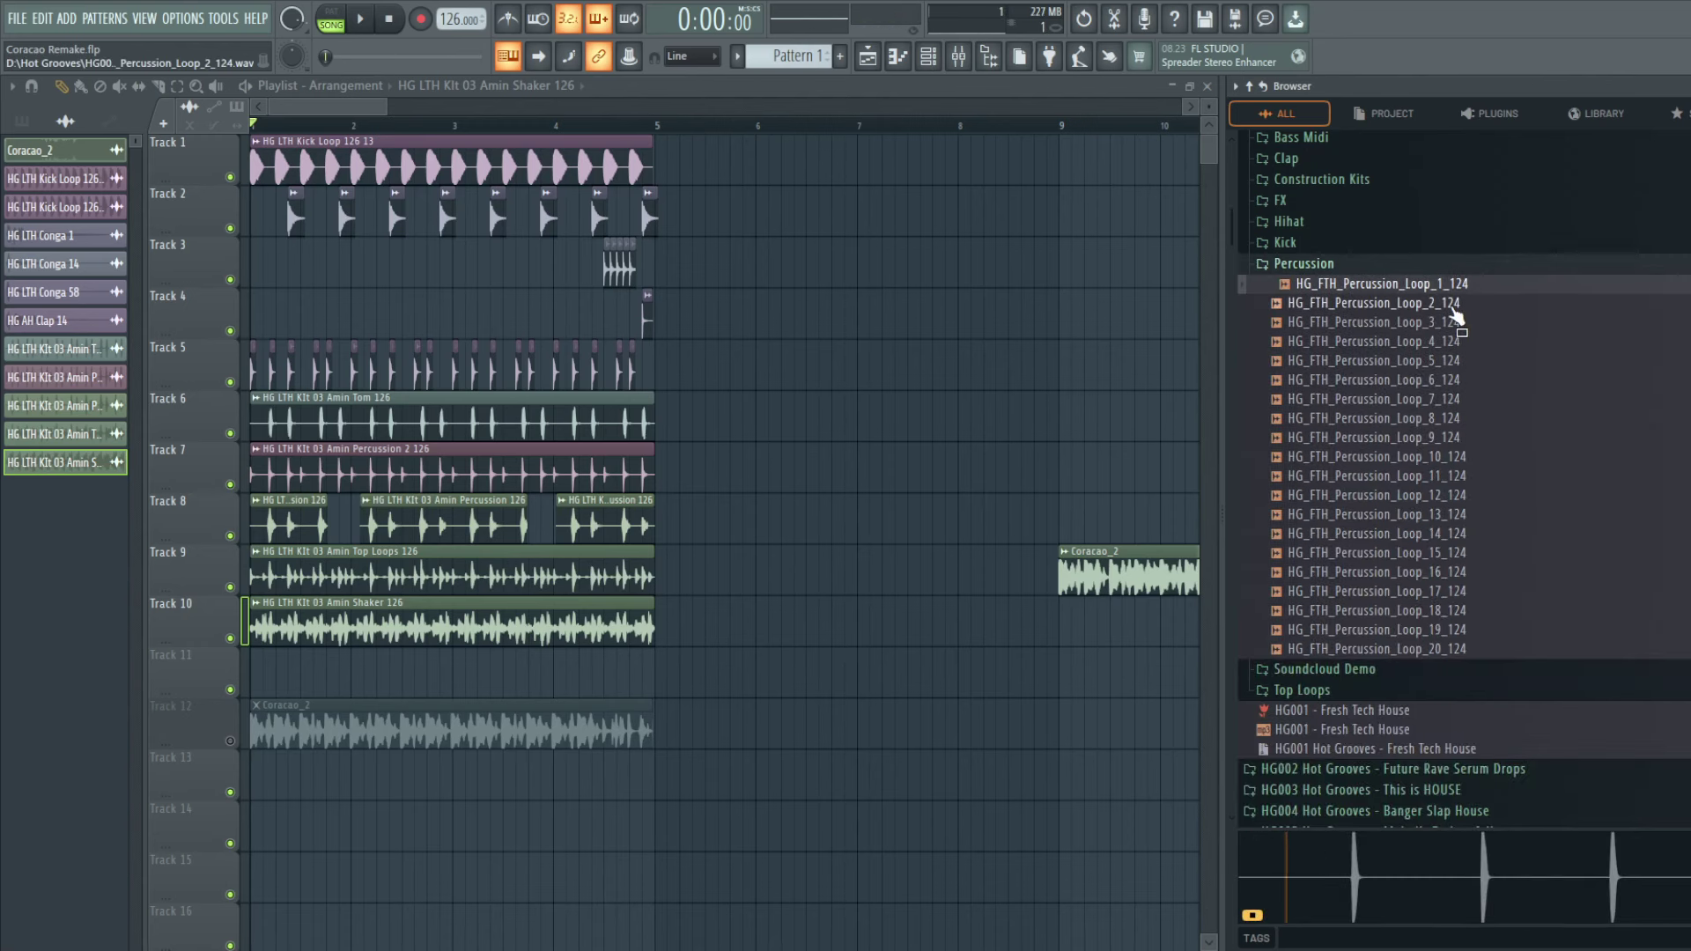
{"action": "left_click", "coordinate": [1404, 309]}
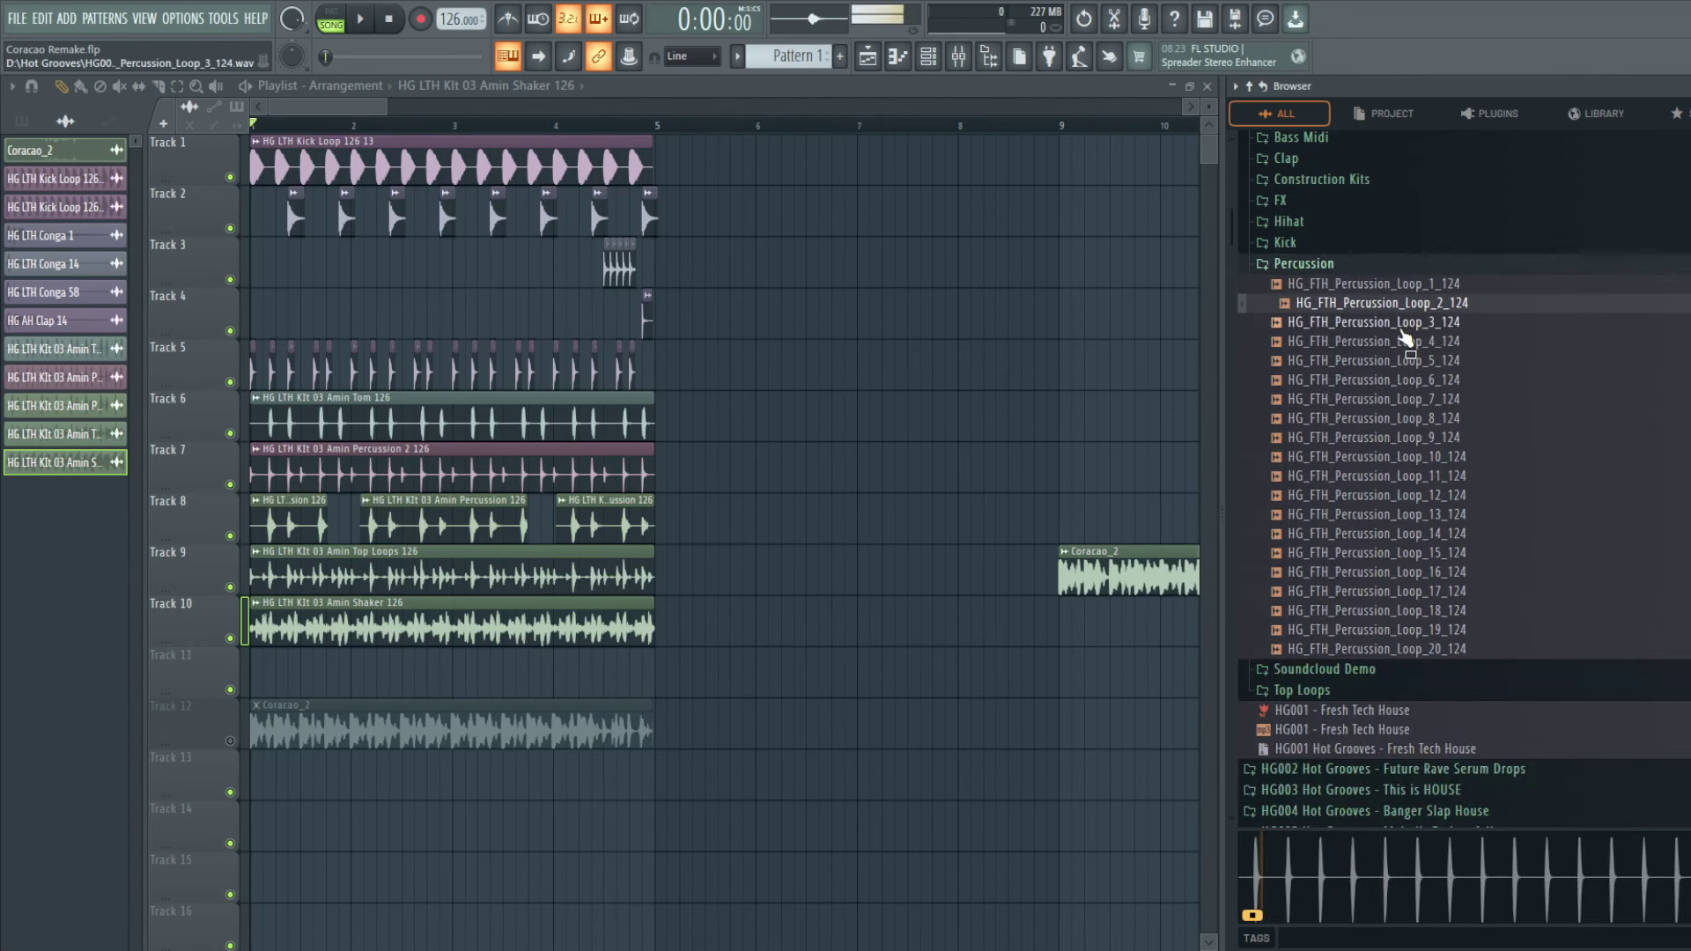
{"action": "left_click", "coordinate": [1407, 324]}
{"action": "left_click", "coordinate": [1406, 346]}
{"action": "left_click", "coordinate": [1410, 362]}
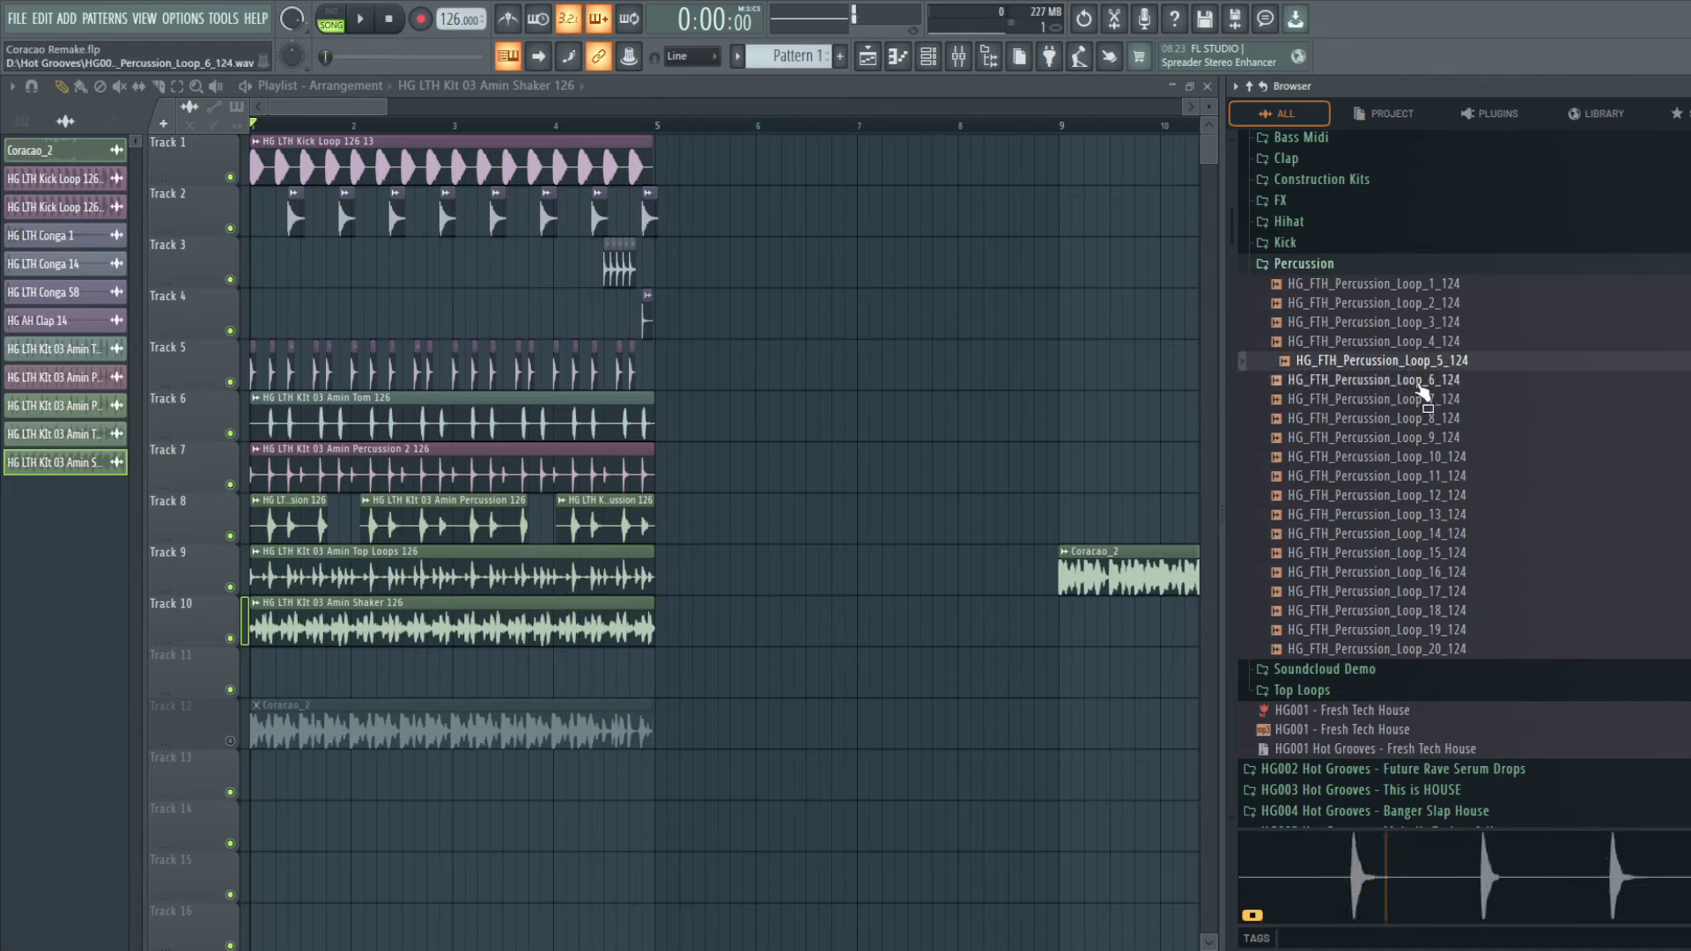
Step: Preview HG_FTH_Percussion_Loop_6_124 through Loop_10_124
{"action": "left_click", "coordinate": [1422, 383]}
{"action": "left_click", "coordinate": [1426, 401]}
{"action": "left_click", "coordinate": [1432, 420]}
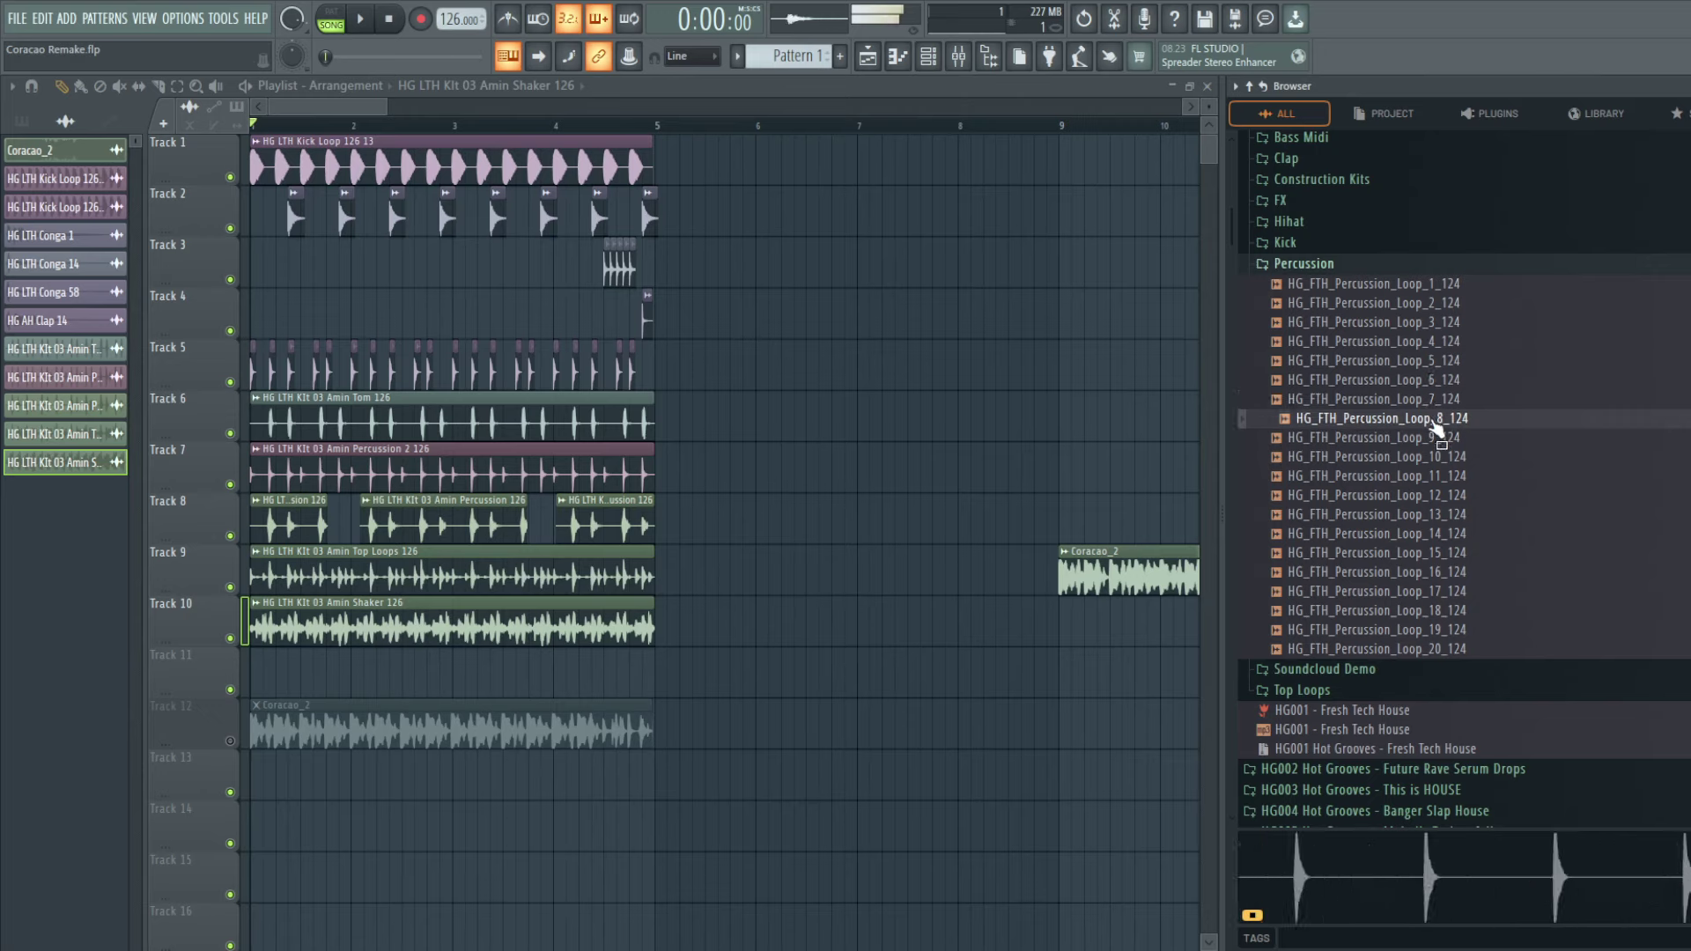
{"action": "left_click", "coordinate": [1434, 440]}
{"action": "left_click", "coordinate": [1435, 456]}
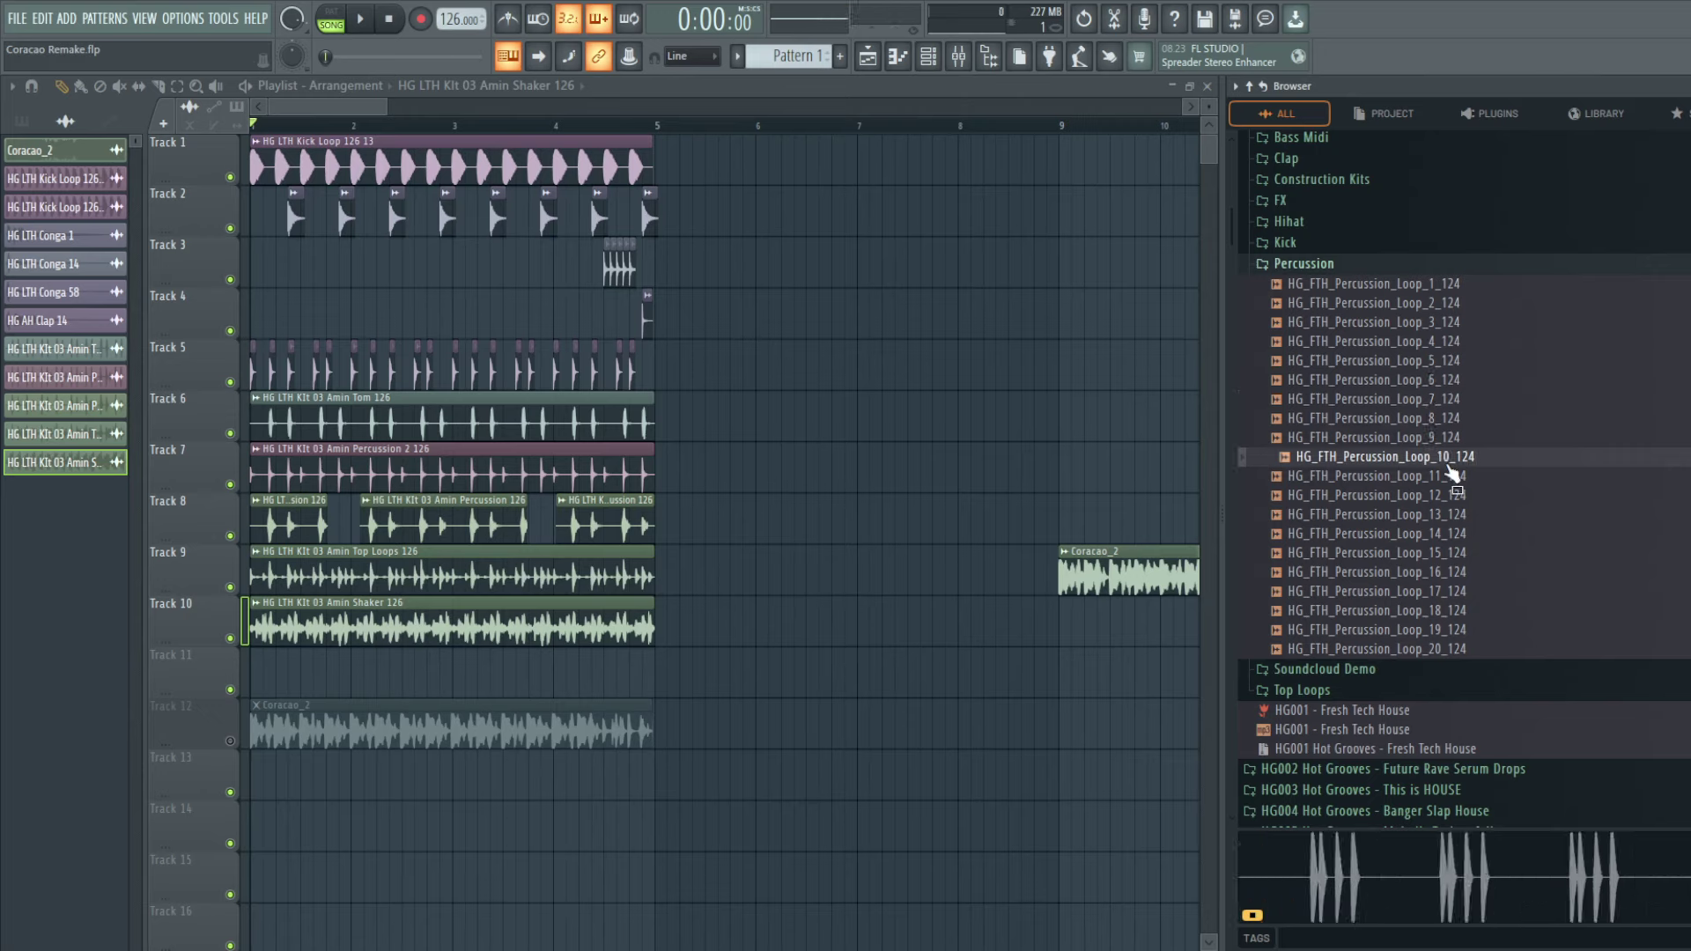
Step: Preview HG_FTH_Percussion_Loop_11_124 through Loop_16_124
{"action": "left_click", "coordinate": [1438, 476]}
{"action": "left_click", "coordinate": [1441, 495]}
{"action": "left_click", "coordinate": [1443, 518]}
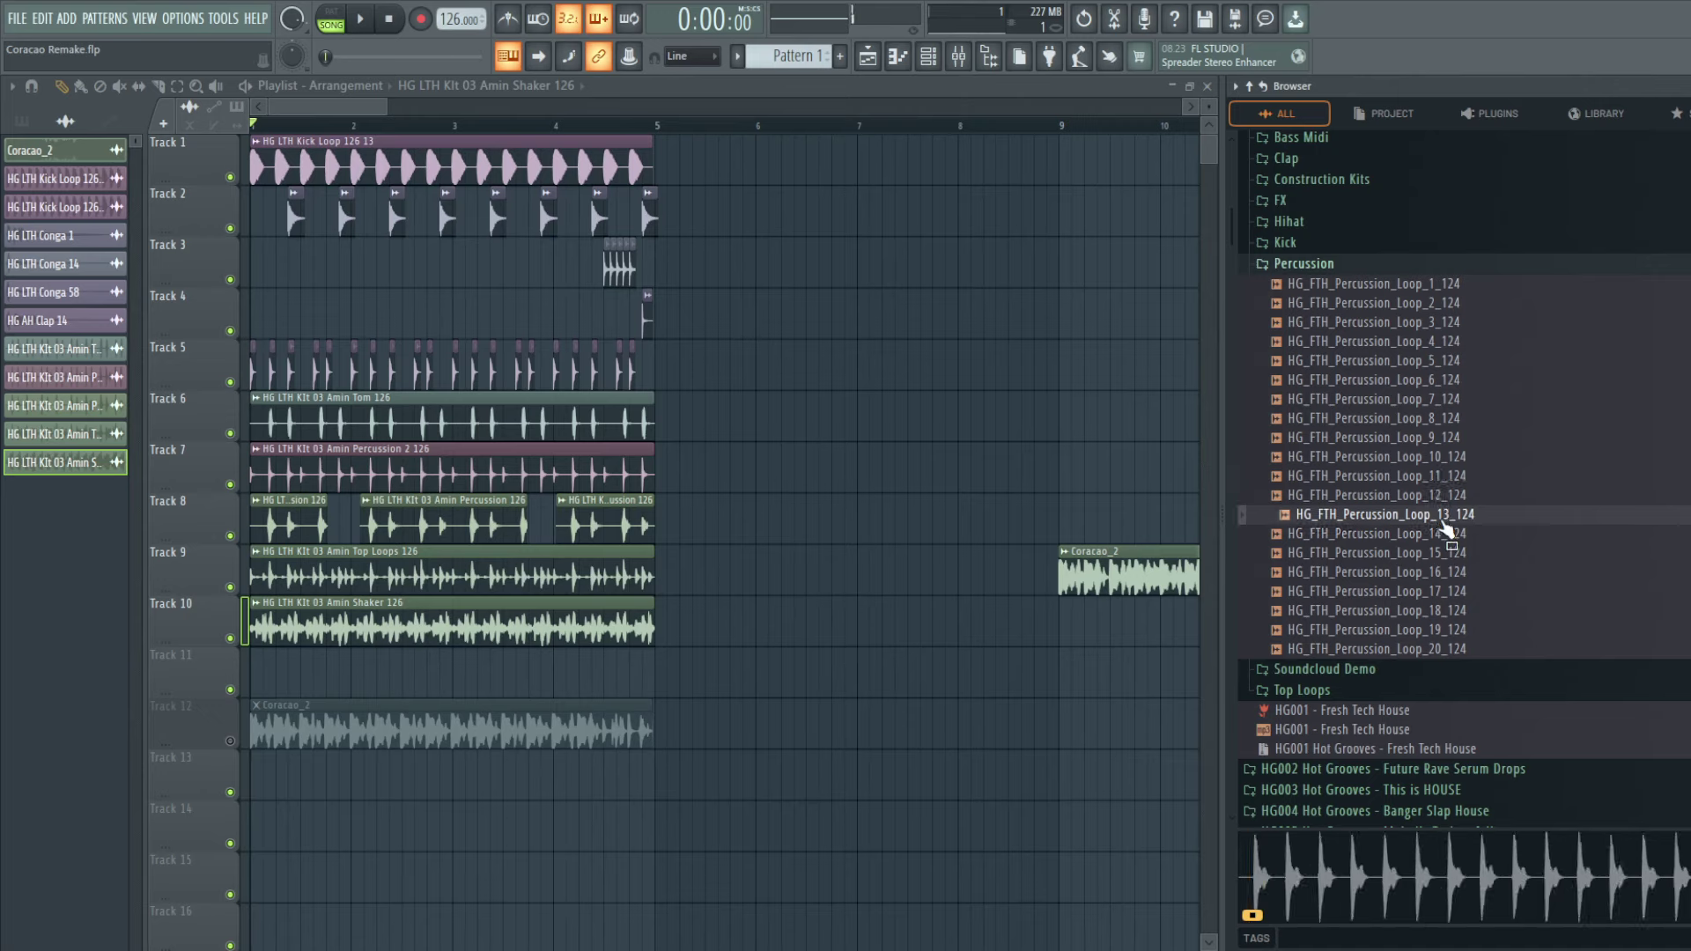
{"action": "left_click", "coordinate": [1441, 535]}
{"action": "left_click", "coordinate": [1439, 553]}
{"action": "left_click", "coordinate": [1437, 572]}
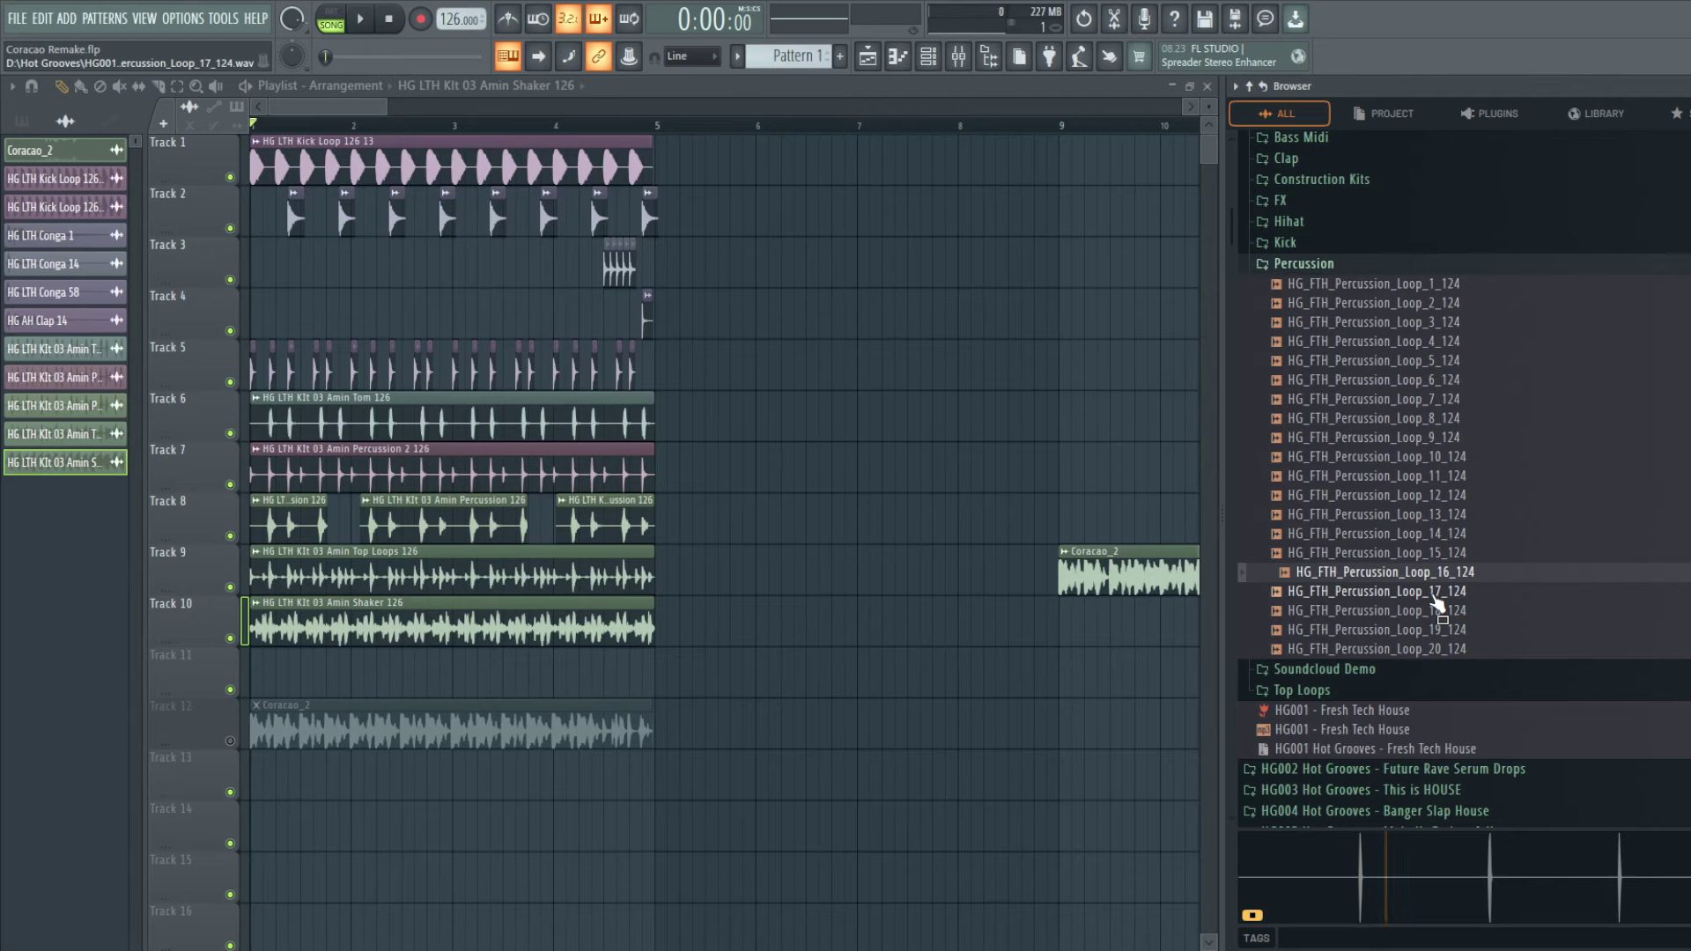
Step: Add HG_FTH_Percussion_Loop_16_124 to Track 11 at bars 1 and 5, and play the arrangement
{"action": "left_click_drag", "start_coordinate": [1435, 608], "coordinate": [262, 679]}
{"action": "key", "text": "space"}
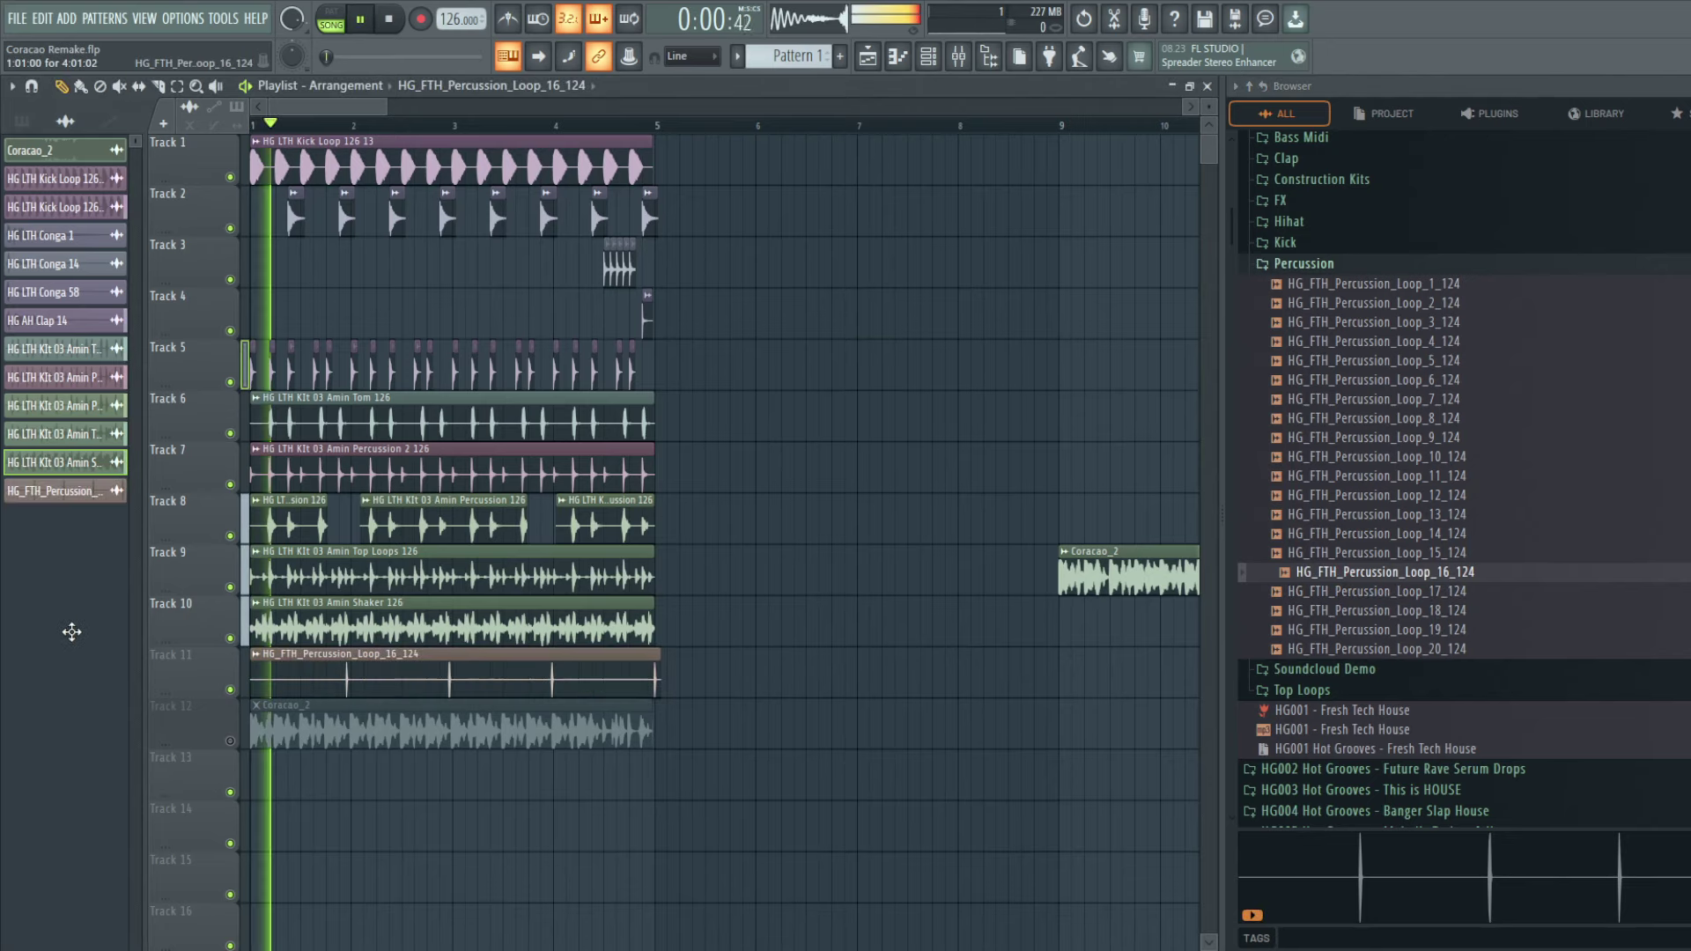
{"action": "double_click", "coordinate": [408, 672]}
{"action": "left_click", "coordinate": [701, 641]}
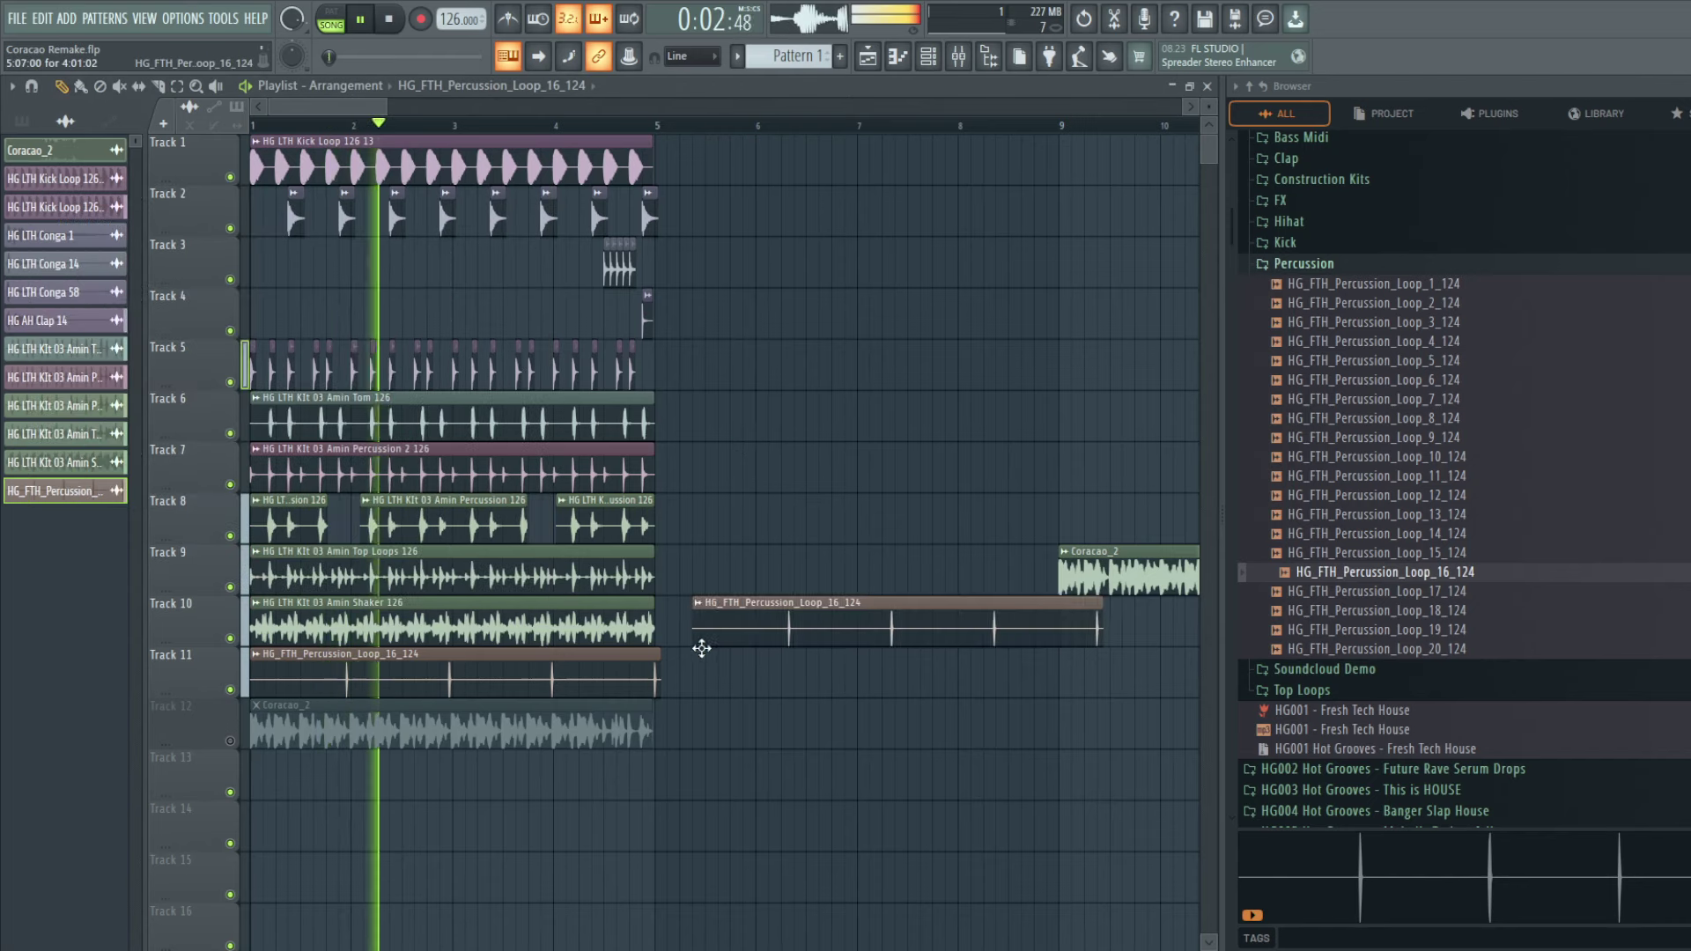
{"action": "left_click_drag", "start_coordinate": [701, 649], "coordinate": [662, 708]}
Step: Time-stretch the Percussion Loop 16 clip to fit four bars with stretching mode Auto, and set its channel volume to about 48%
{"action": "double_click", "coordinate": [695, 669]}
{"action": "left_click_drag", "start_coordinate": [389, 296], "coordinate": [389, 273]}
{"action": "left_click", "coordinate": [515, 288]}
{"action": "left_click", "coordinate": [535, 298]}
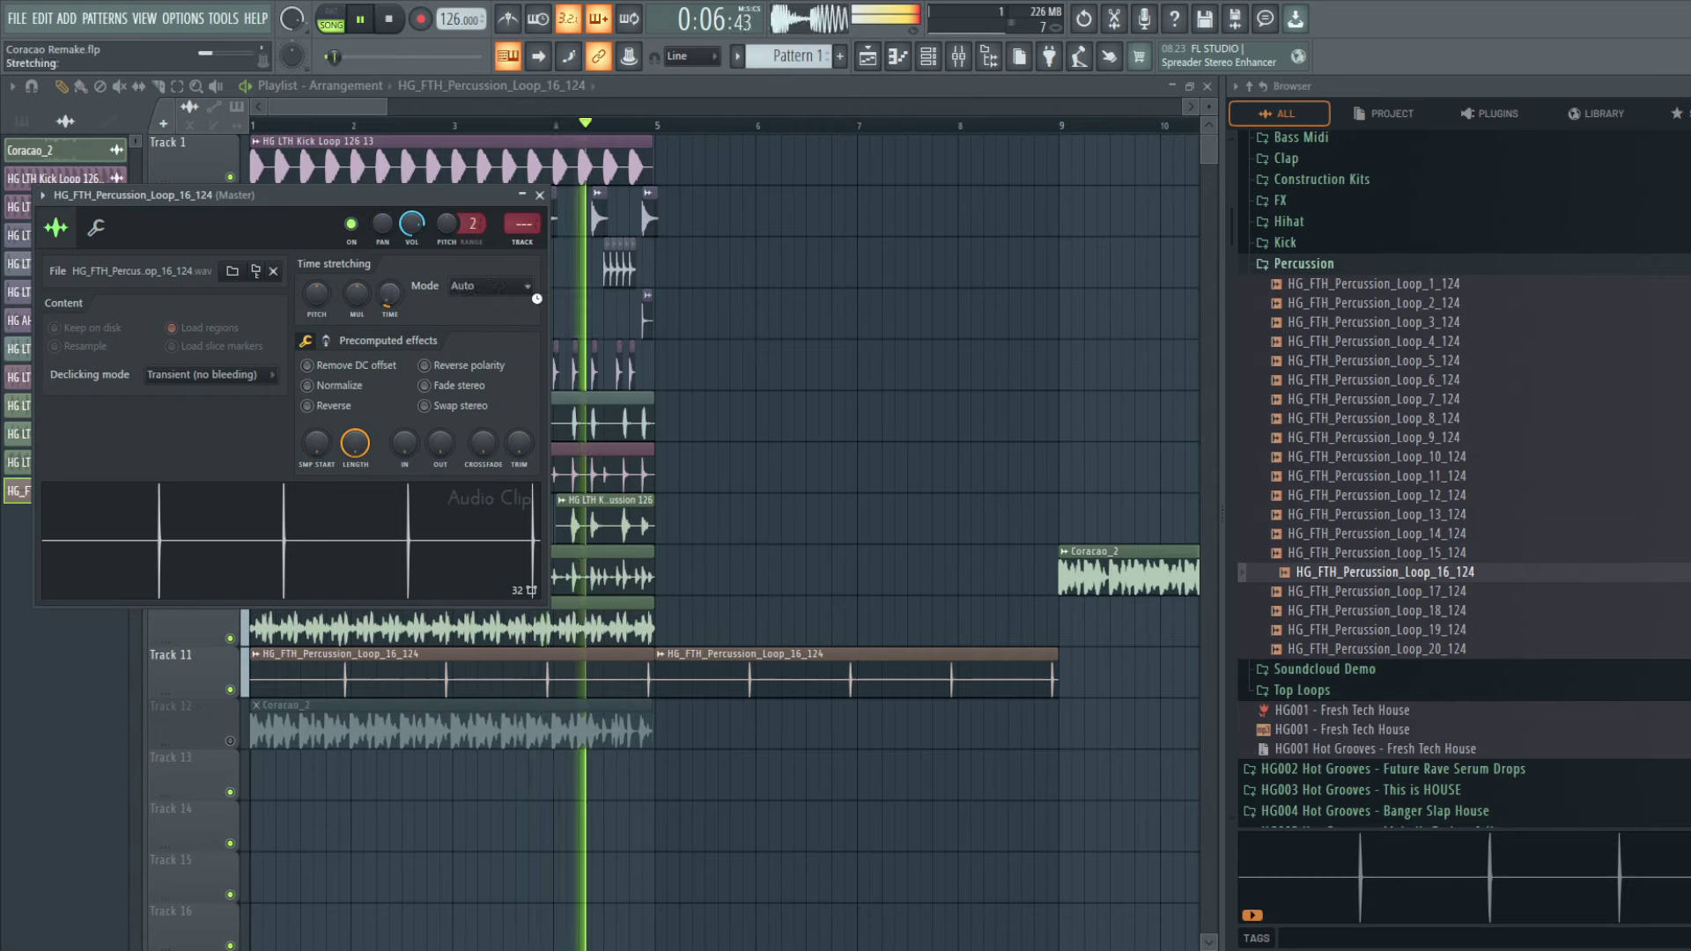
{"action": "left_click_drag", "start_coordinate": [411, 224], "coordinate": [411, 250]}
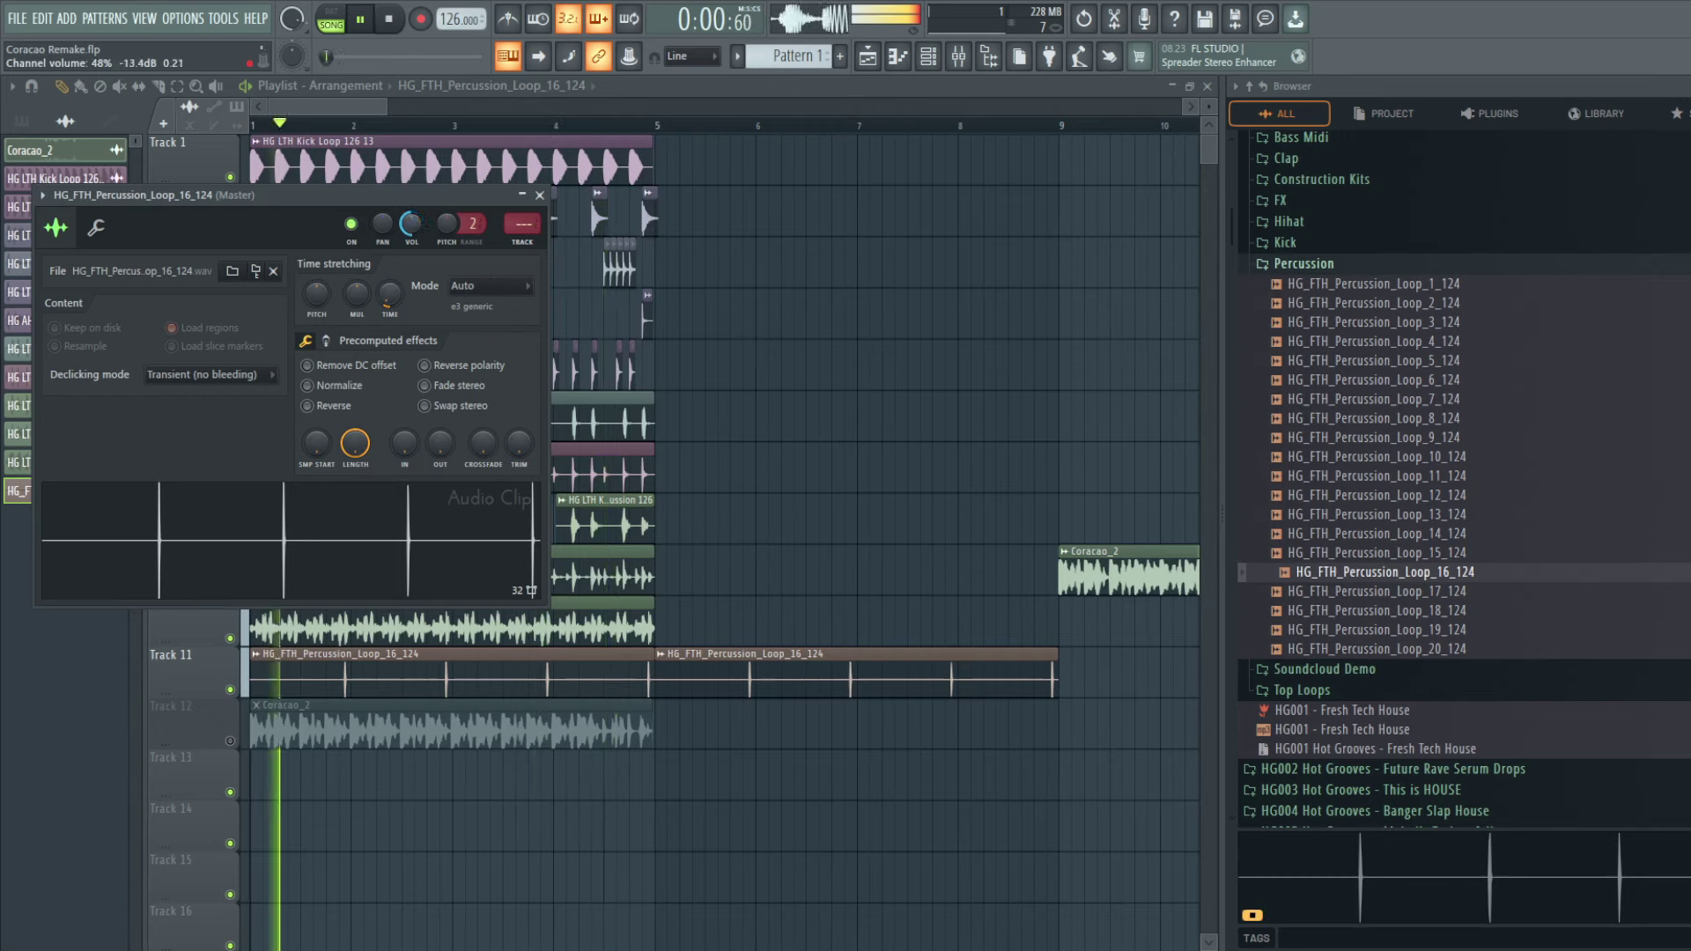
{"action": "left_click", "coordinate": [539, 194]}
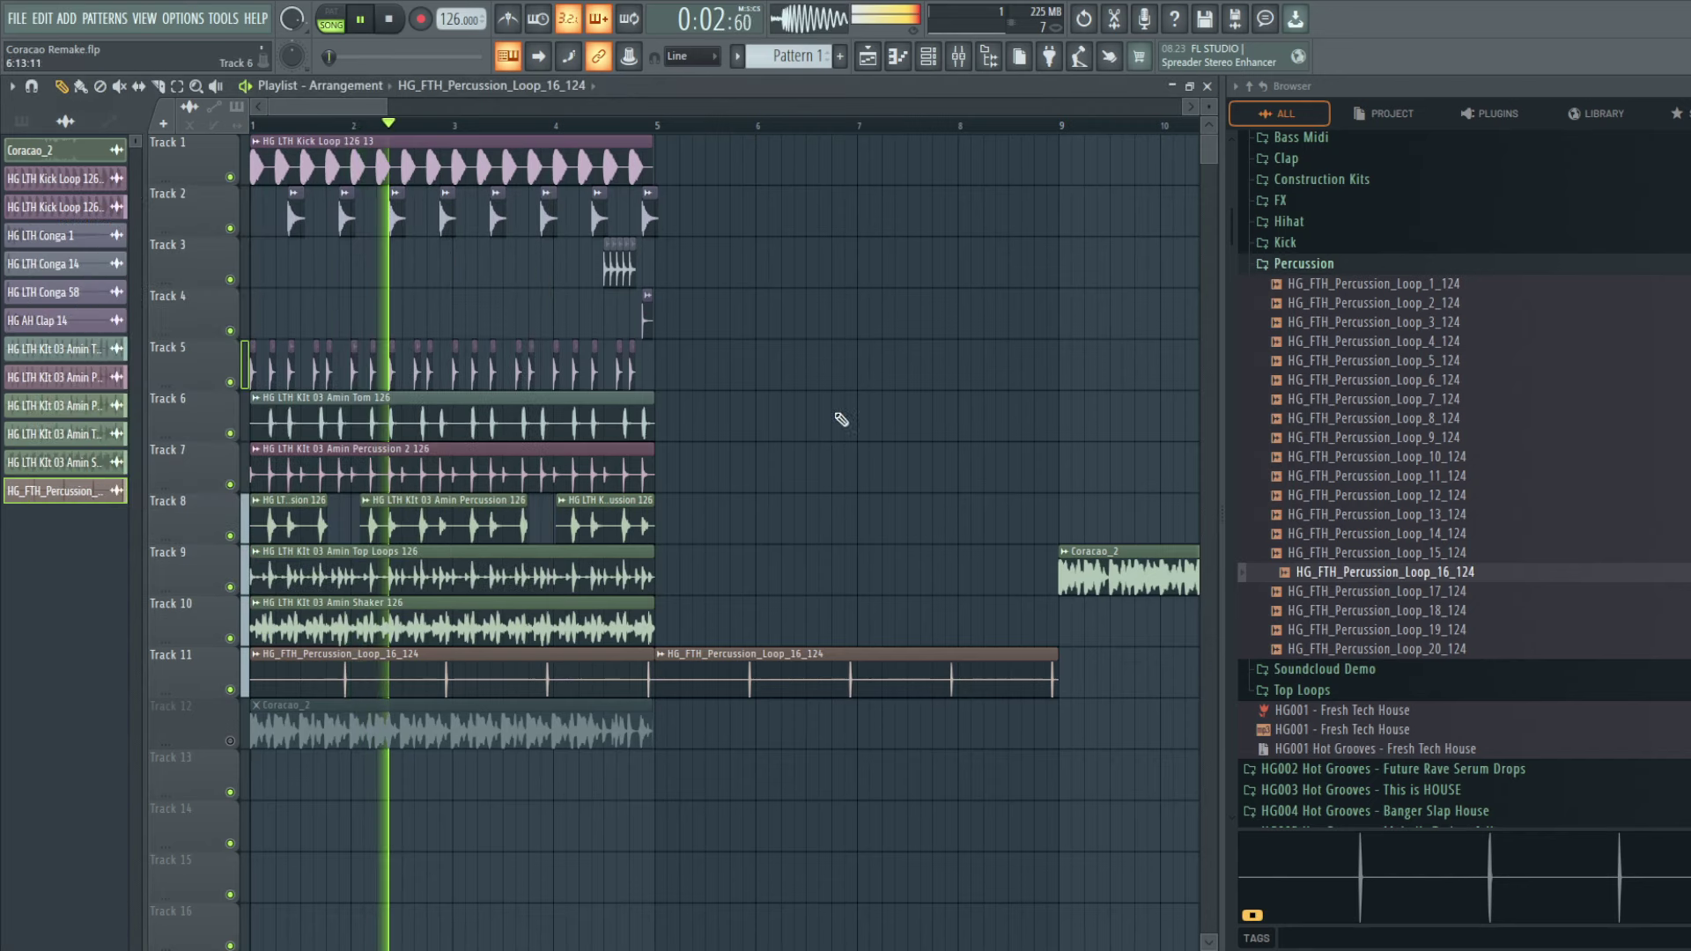
Step: Delete the Percussion Loop 16 clip at bar 5 on Track 11 and lower the loop's channel volume to about 35%
{"action": "right_click", "coordinate": [747, 687]}
{"action": "double_click", "coordinate": [620, 654]}
{"action": "left_click_drag", "start_coordinate": [411, 224], "coordinate": [412, 237]}
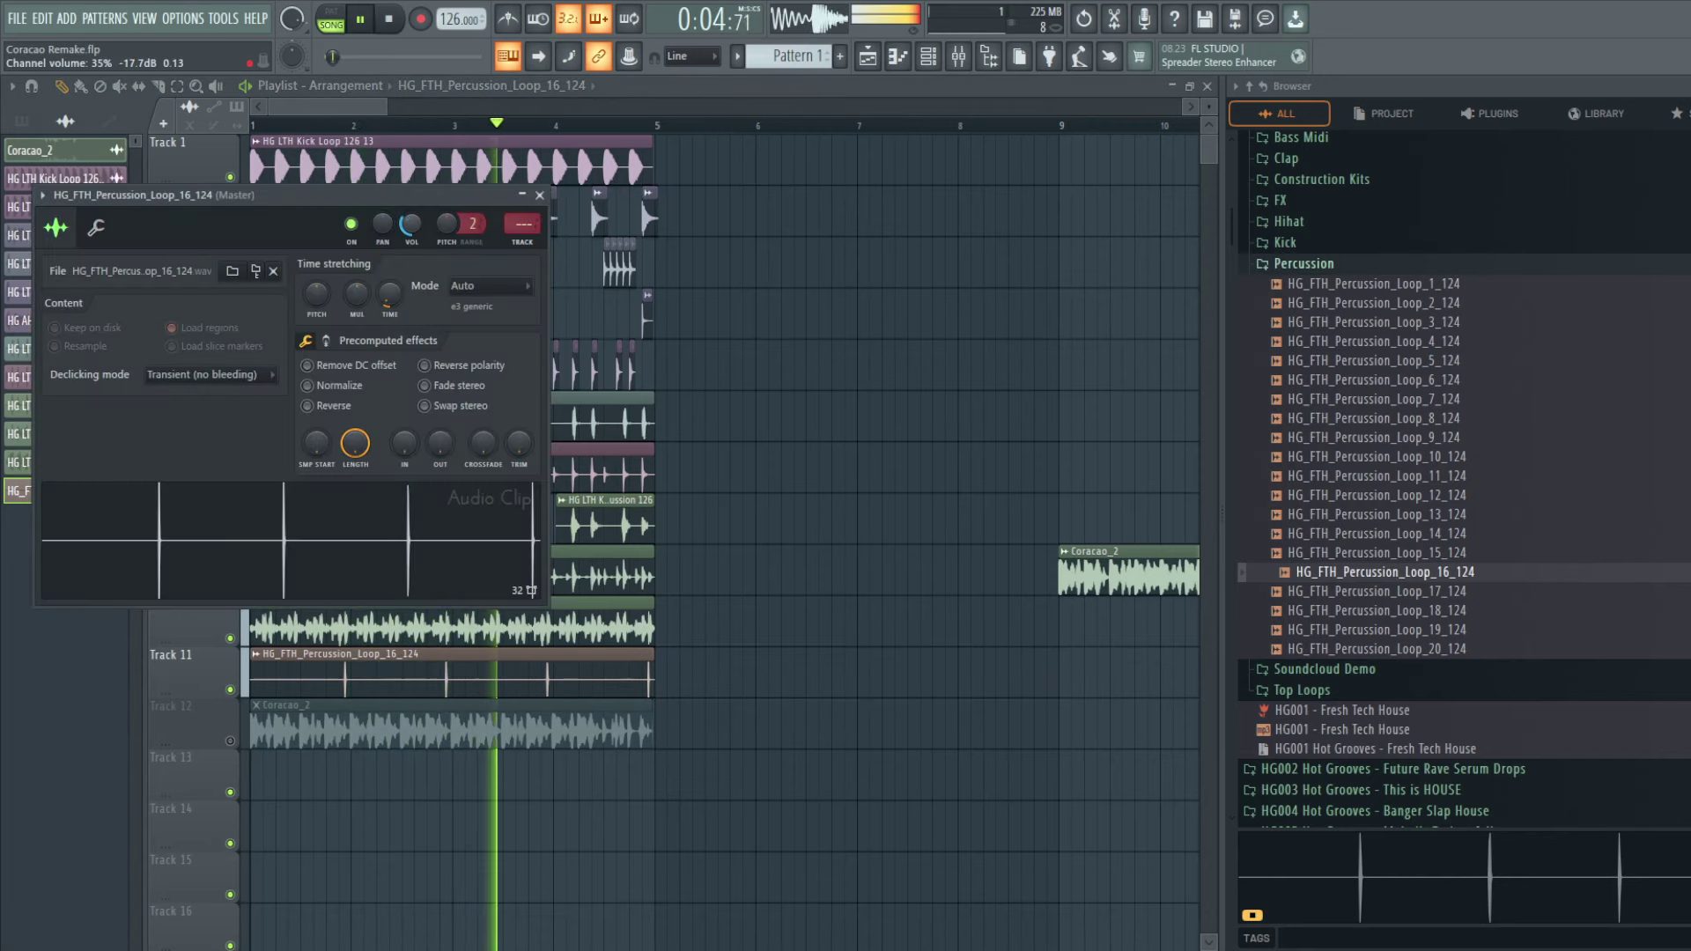
Step: Close the percussion clip's settings, stop playback, and collapse the HG007 Hot Grooves - Spicy Tech House sample folder
{"action": "key", "text": "Escape"}
{"action": "scroll", "coordinate": [1598, 551], "scroll_direction": "down", "scroll_amount": 6}
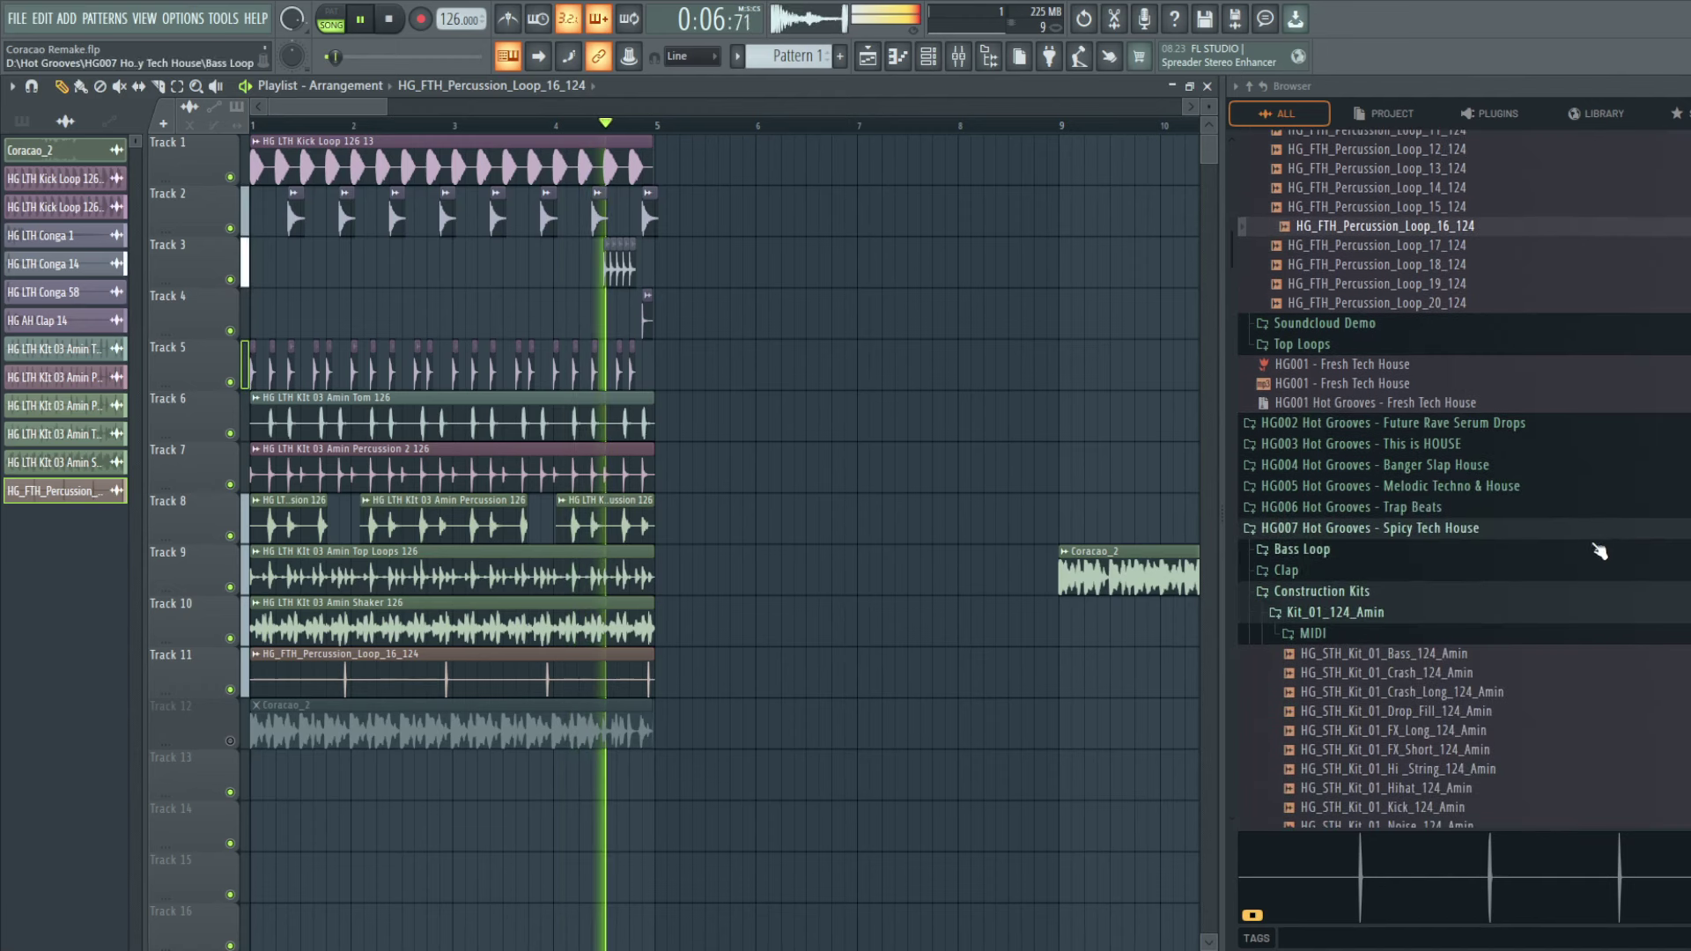
{"action": "key", "text": "space"}
{"action": "scroll", "coordinate": [1441, 649], "scroll_direction": "down", "scroll_amount": 8}
{"action": "scroll", "coordinate": [1435, 264], "scroll_direction": "up", "scroll_amount": 2}
{"action": "left_click", "coordinate": [1414, 310]}
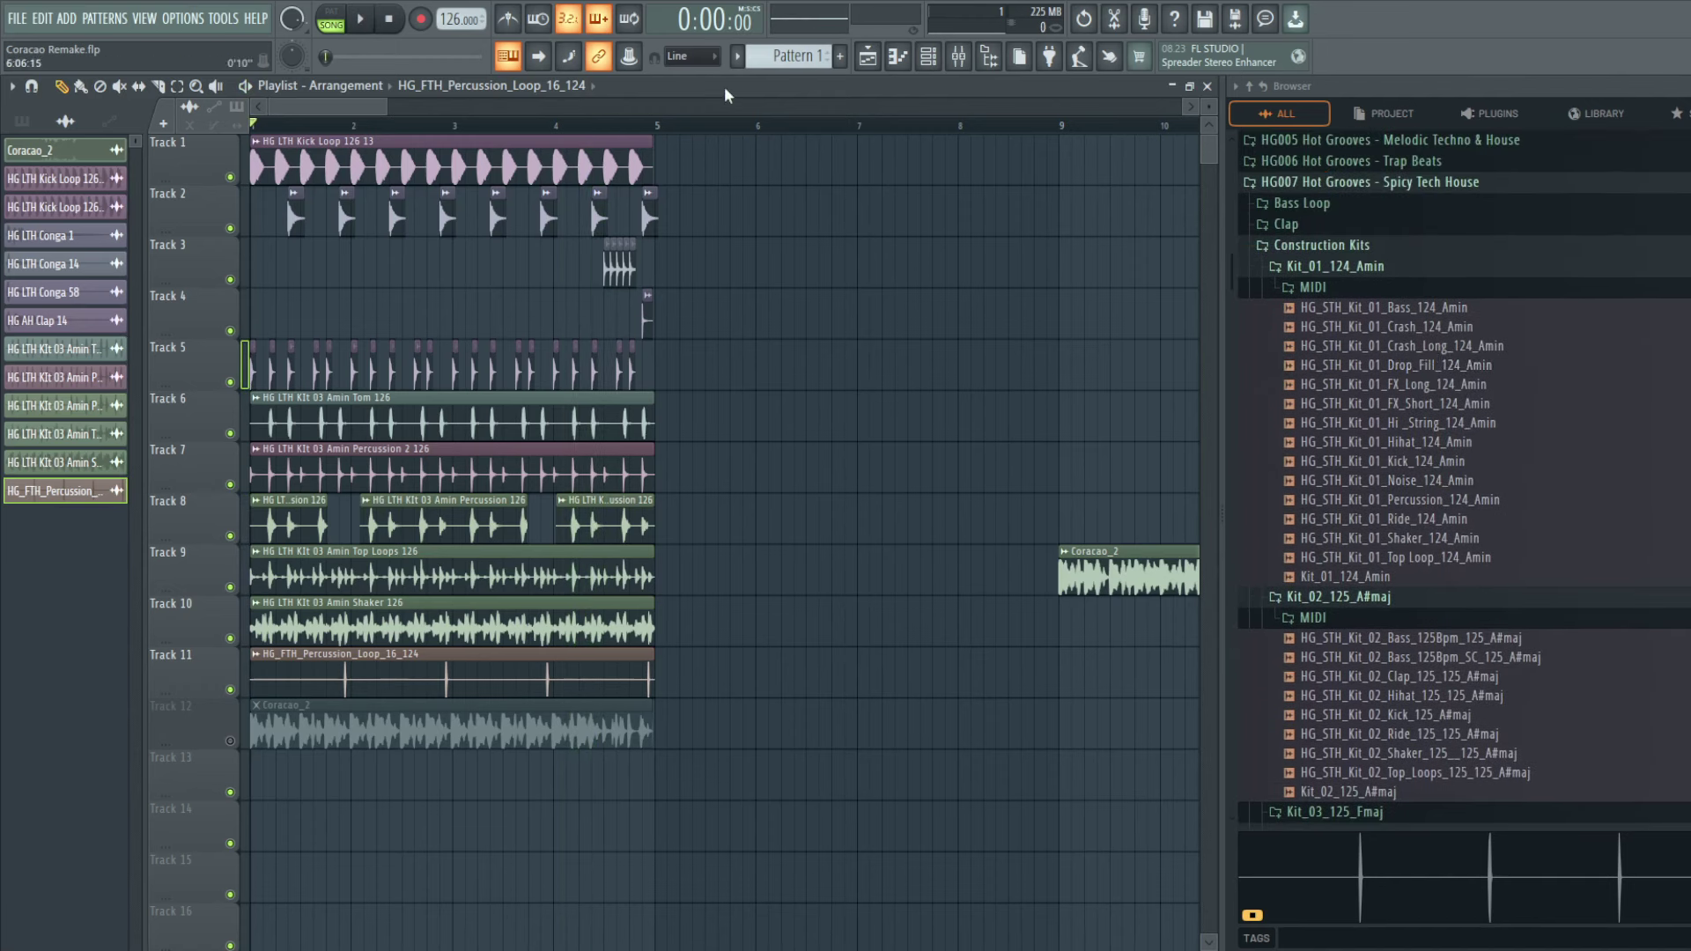
{"action": "left_click", "coordinate": [1398, 182]}
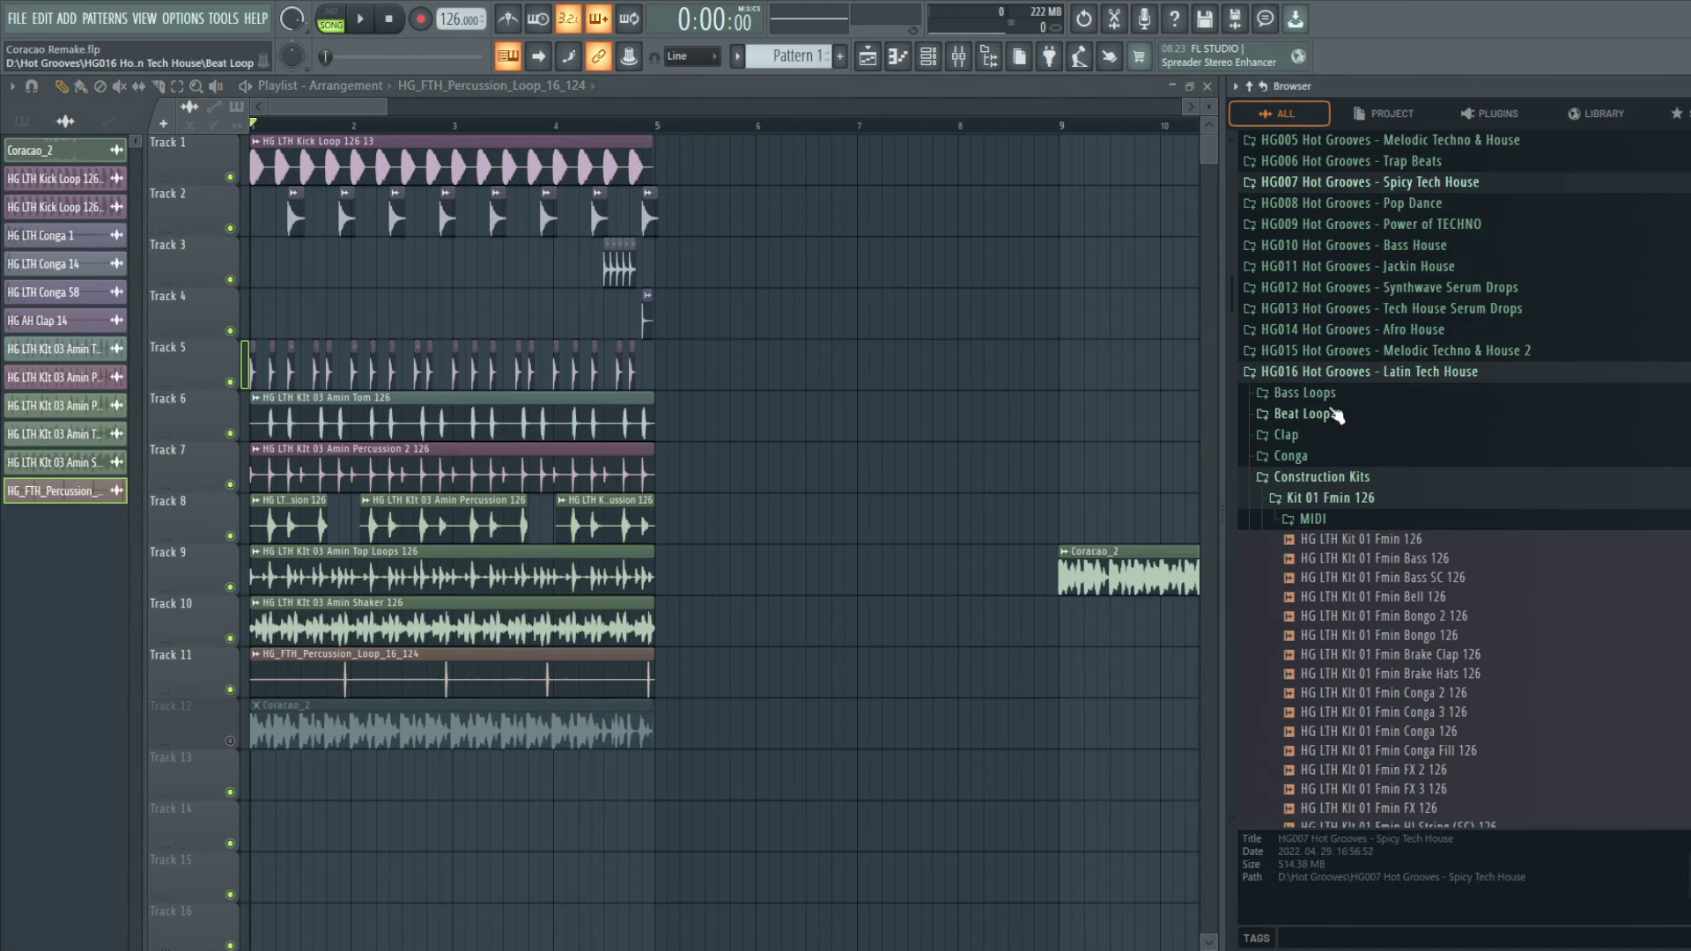
Step: Preview HG016 Latin Tech House kit samples, including HG LTH KIt 02 Gmin Main Bongo Intro SC 126 and KIt 03 Amin Bass 126
{"action": "scroll", "coordinate": [1358, 529], "scroll_direction": "down", "scroll_amount": 3}
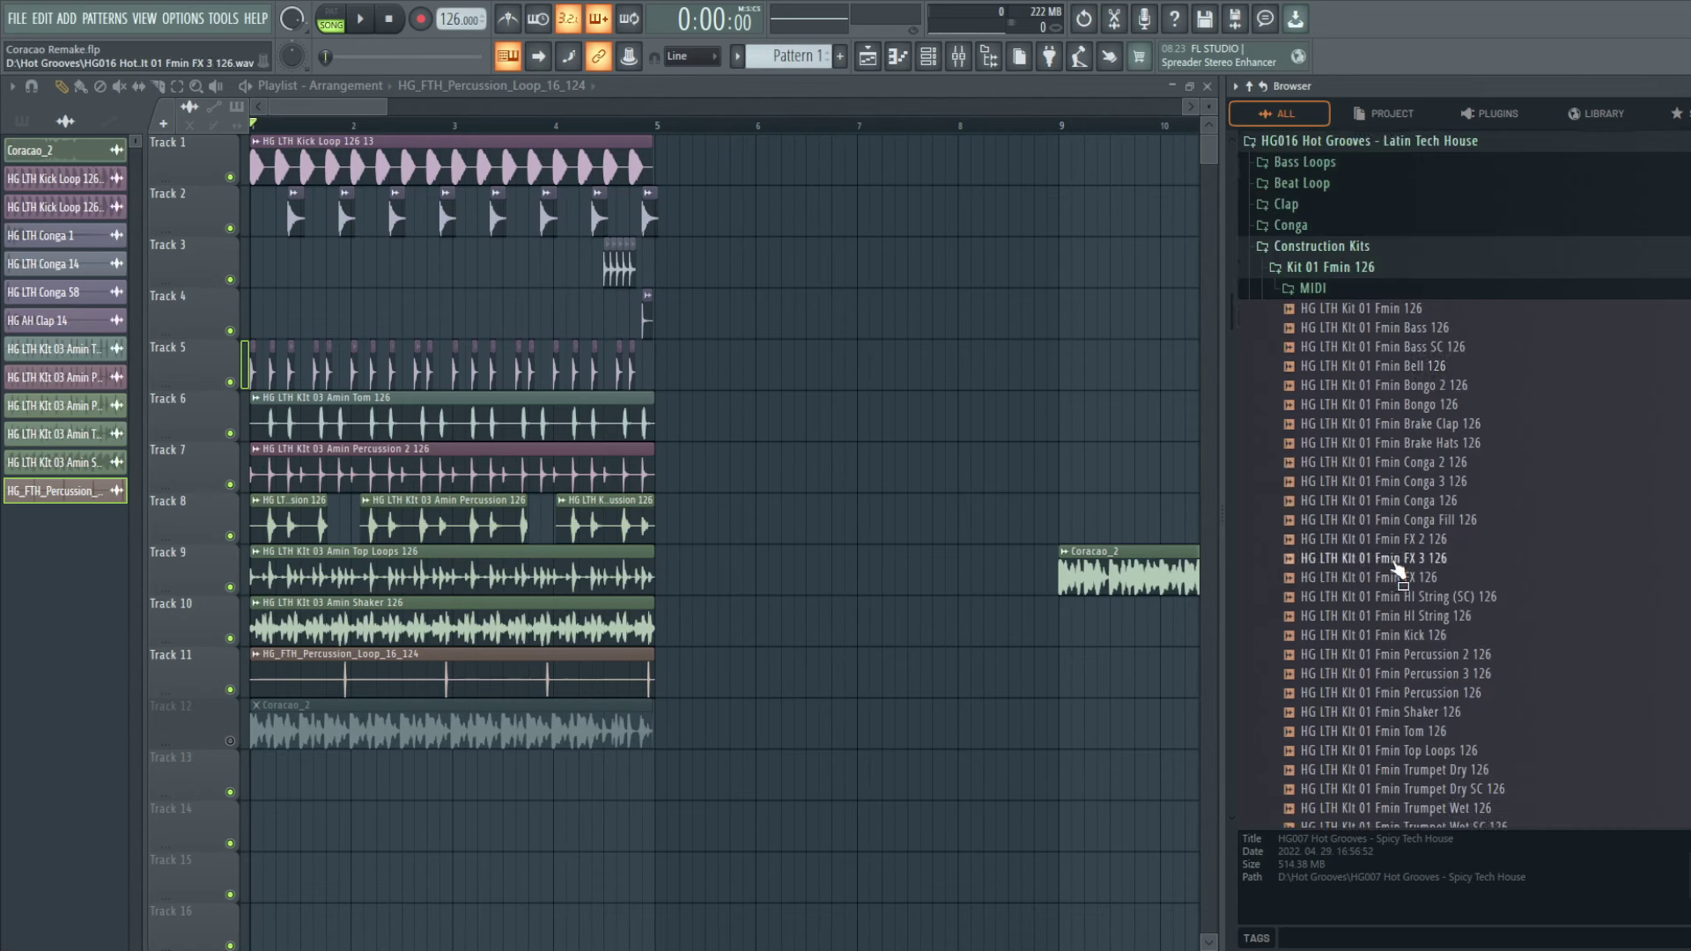
{"action": "left_click", "coordinate": [1400, 541]}
{"action": "scroll", "coordinate": [1407, 536], "scroll_direction": "down", "scroll_amount": 4}
{"action": "scroll", "coordinate": [1469, 661], "scroll_direction": "down", "scroll_amount": 4}
{"action": "scroll", "coordinate": [1466, 607], "scroll_direction": "down", "scroll_amount": 5}
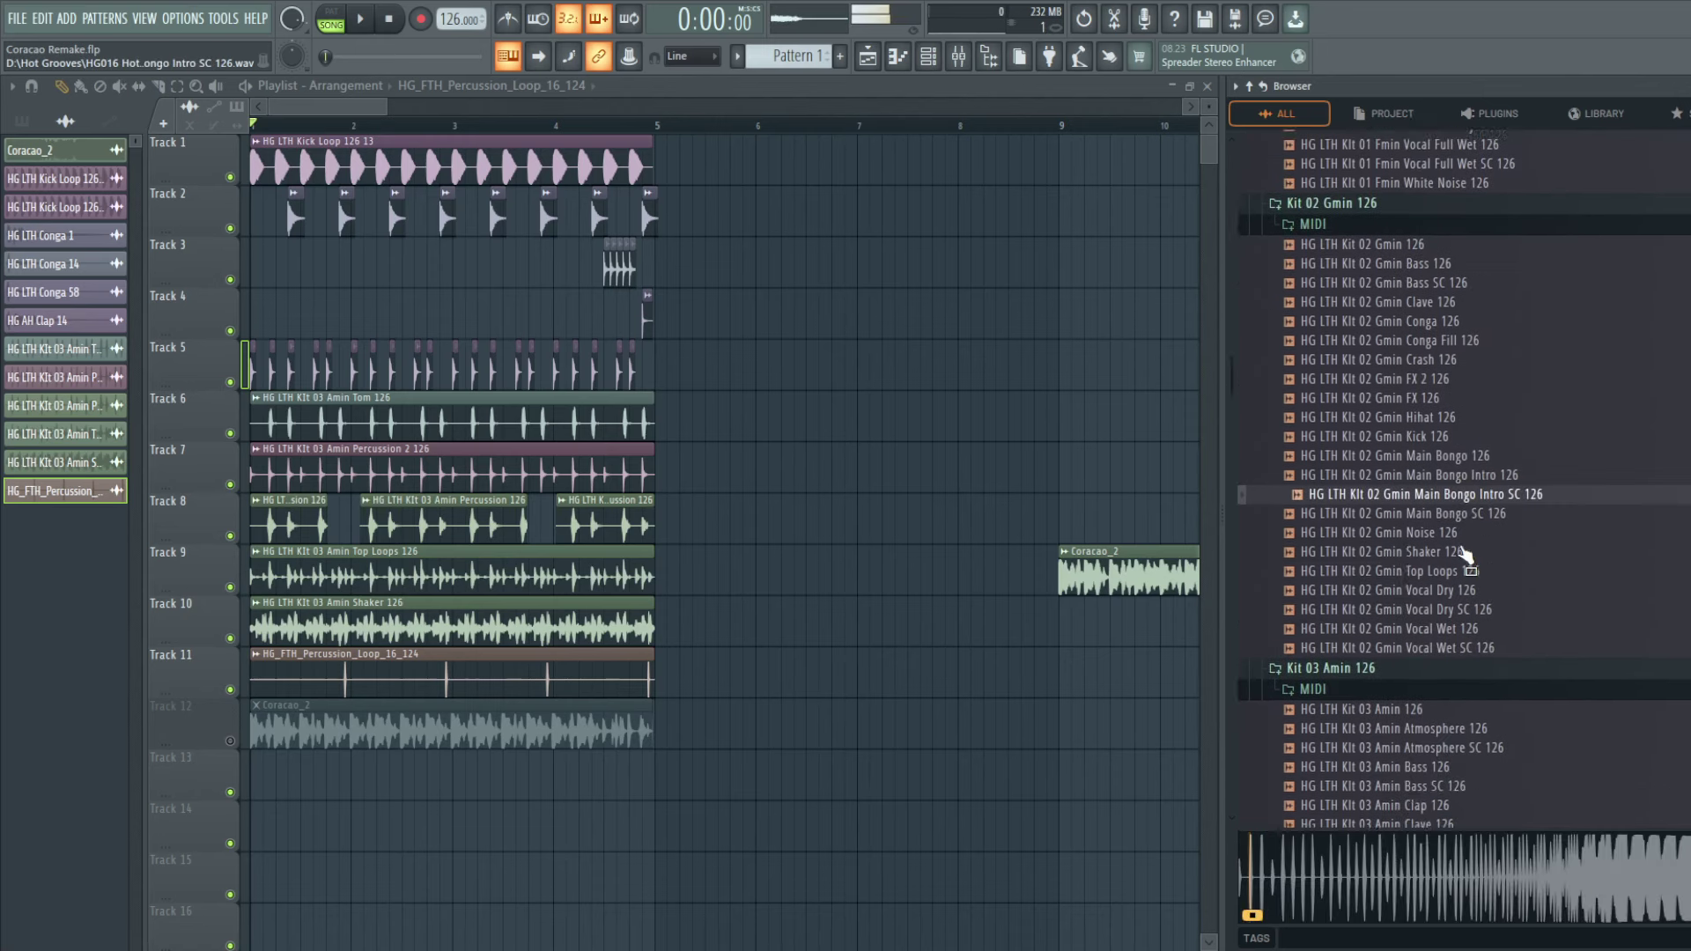
{"action": "left_click", "coordinate": [1428, 473]}
{"action": "scroll", "coordinate": [1432, 449], "scroll_direction": "down", "scroll_amount": 4}
{"action": "scroll", "coordinate": [1418, 453], "scroll_direction": "up", "scroll_amount": 4}
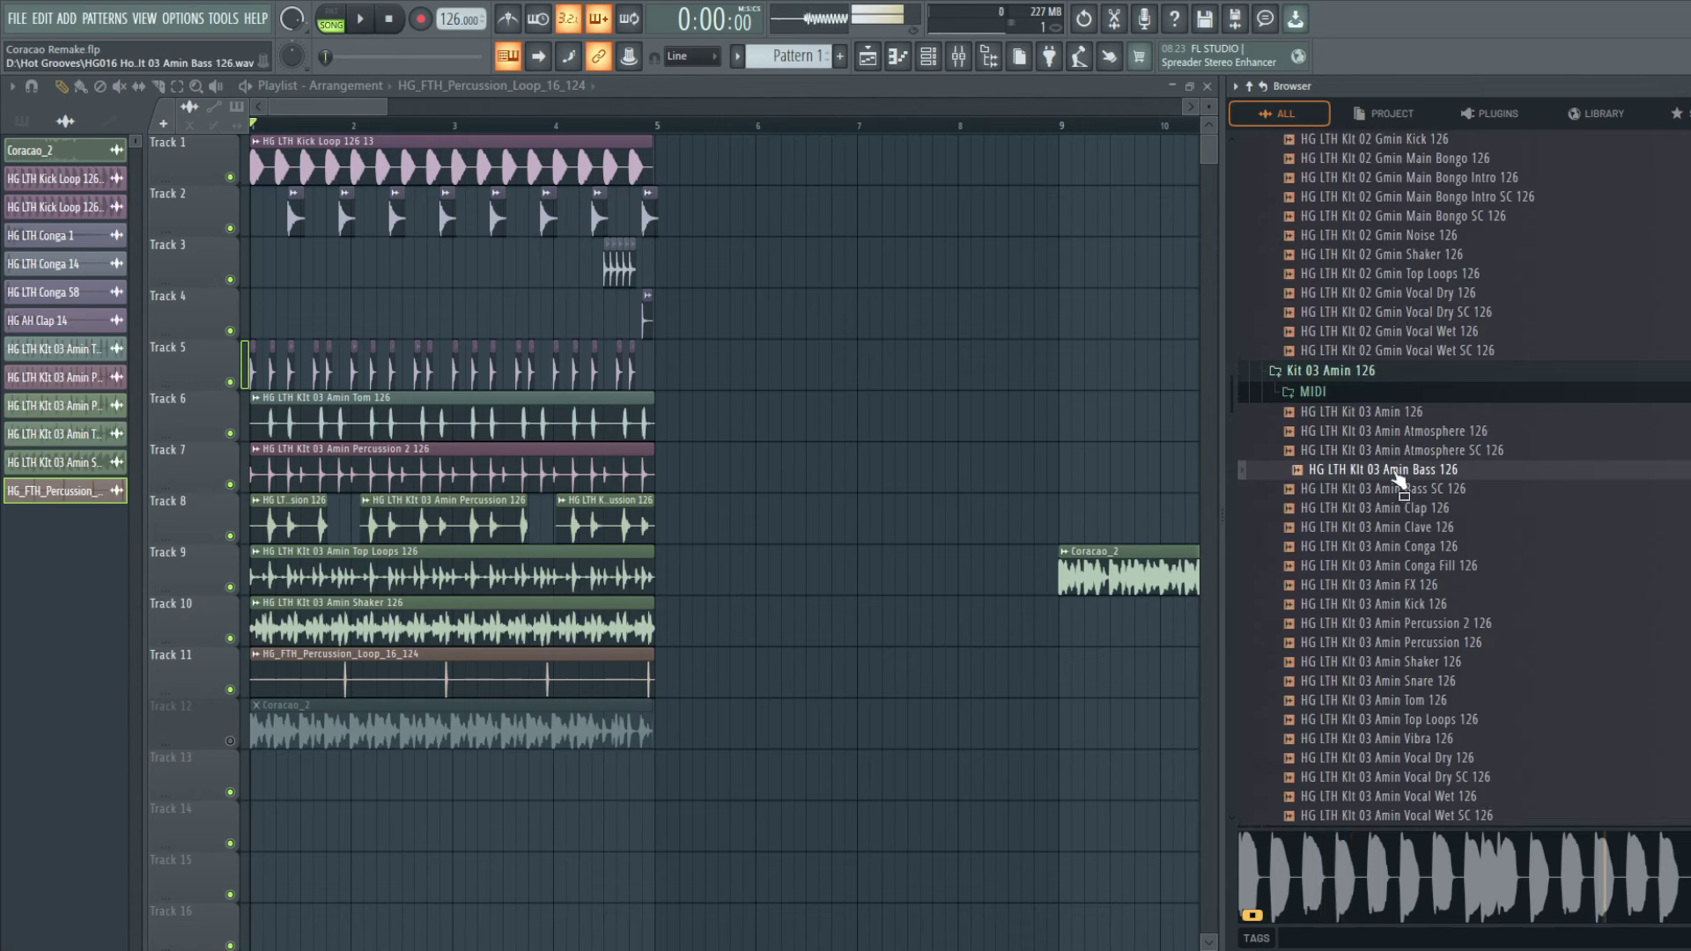
Step: Add a Serum_x64 instrument channel to Pattern 1
{"action": "left_click", "coordinate": [958, 56]}
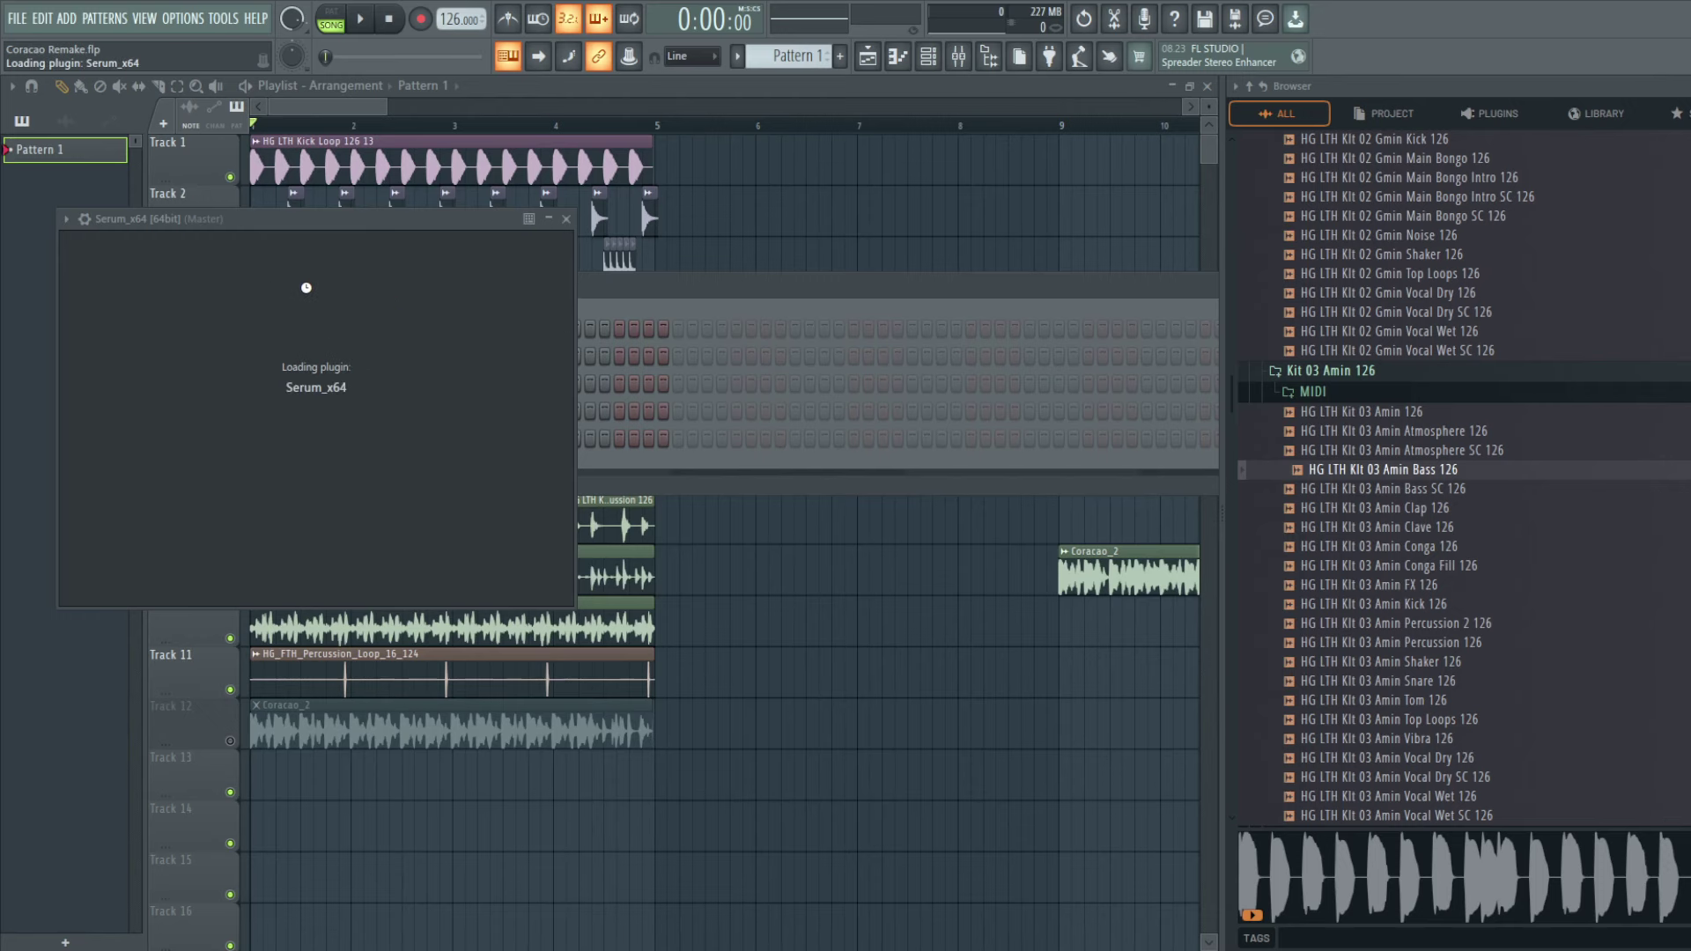
{"action": "left_click", "coordinate": [238, 309]}
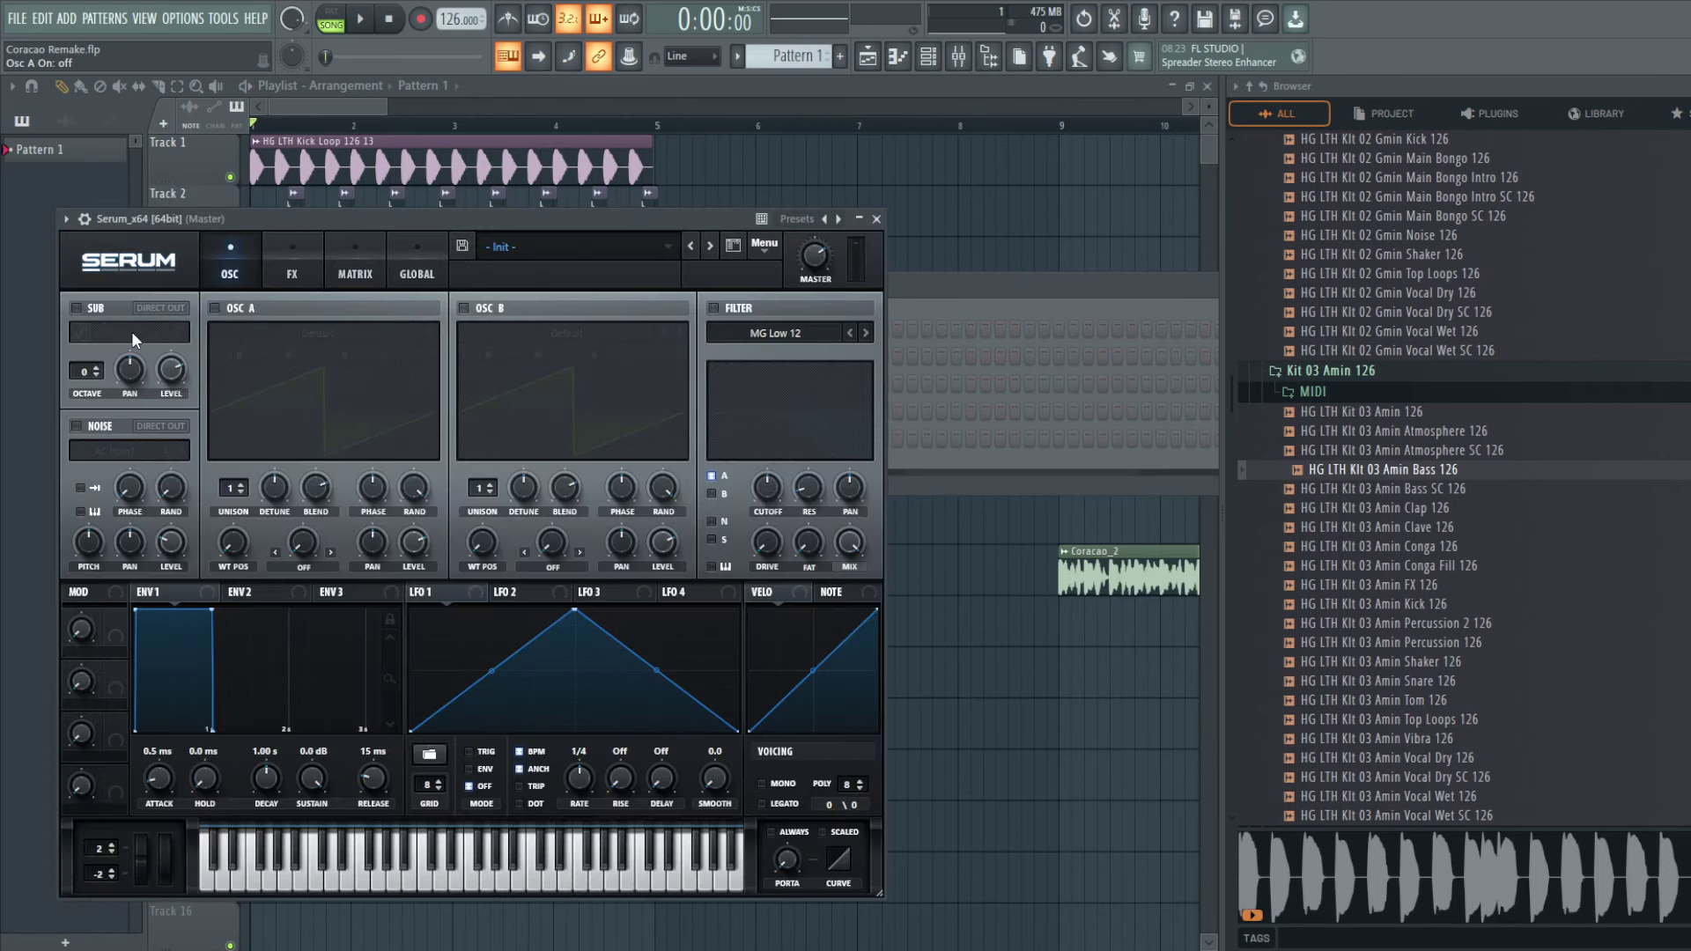
{"action": "left_click", "coordinate": [95, 375]}
{"action": "left_click", "coordinate": [95, 376]}
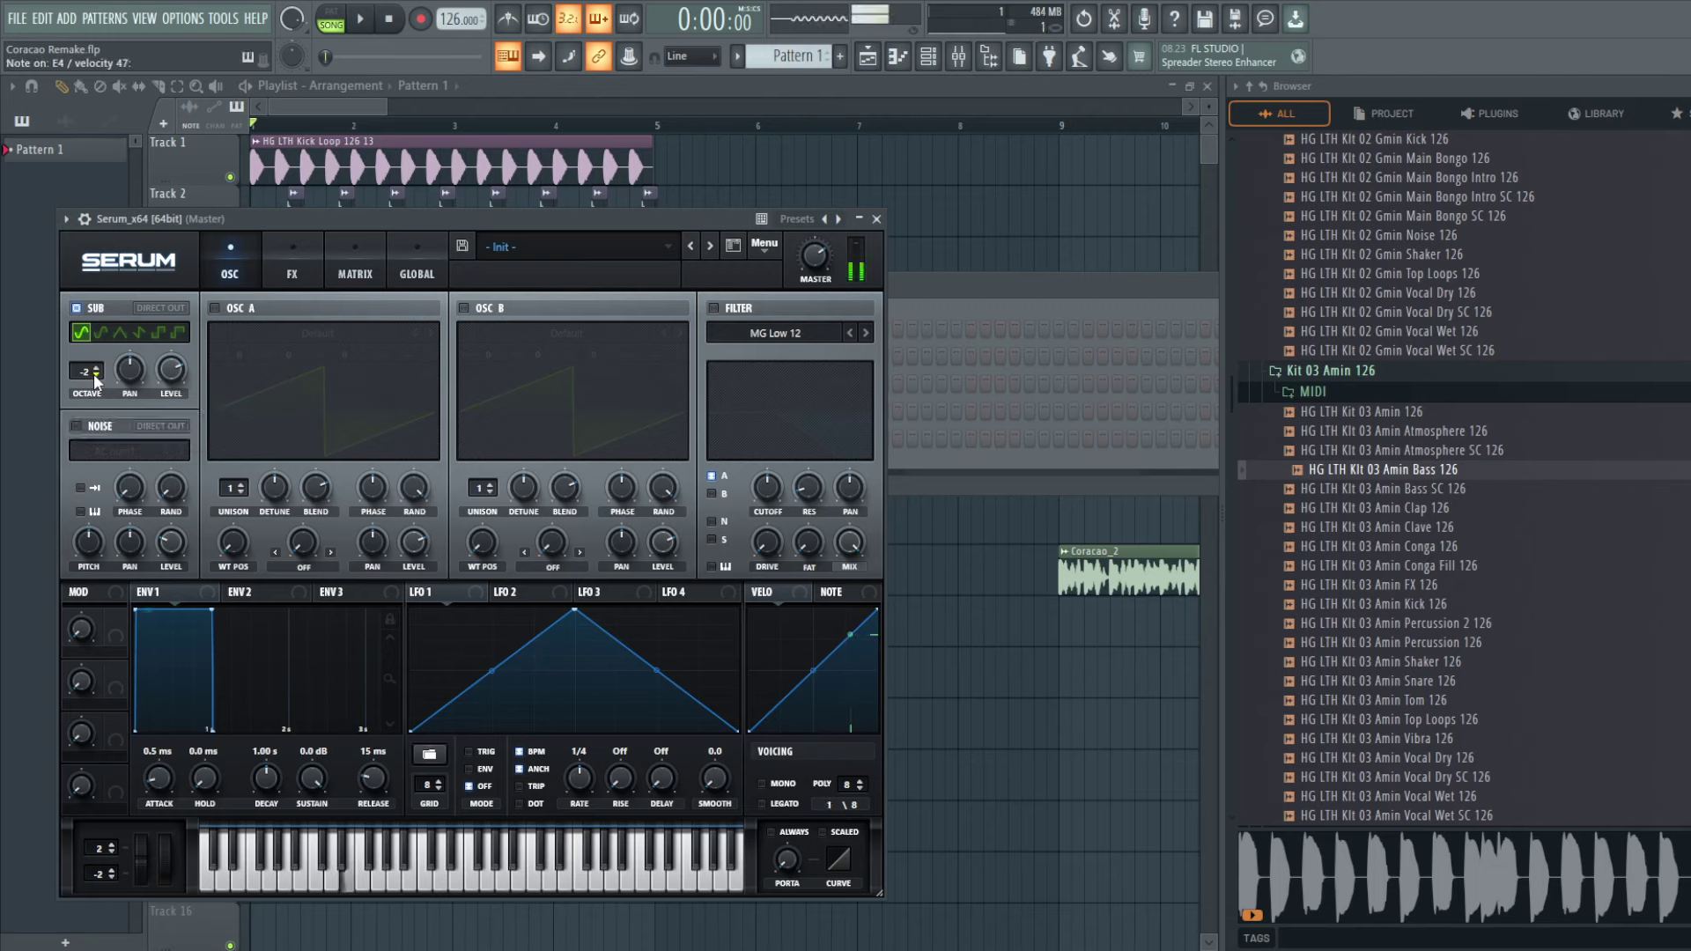
{"action": "left_click", "coordinate": [98, 369]}
{"action": "left_click", "coordinate": [159, 310]}
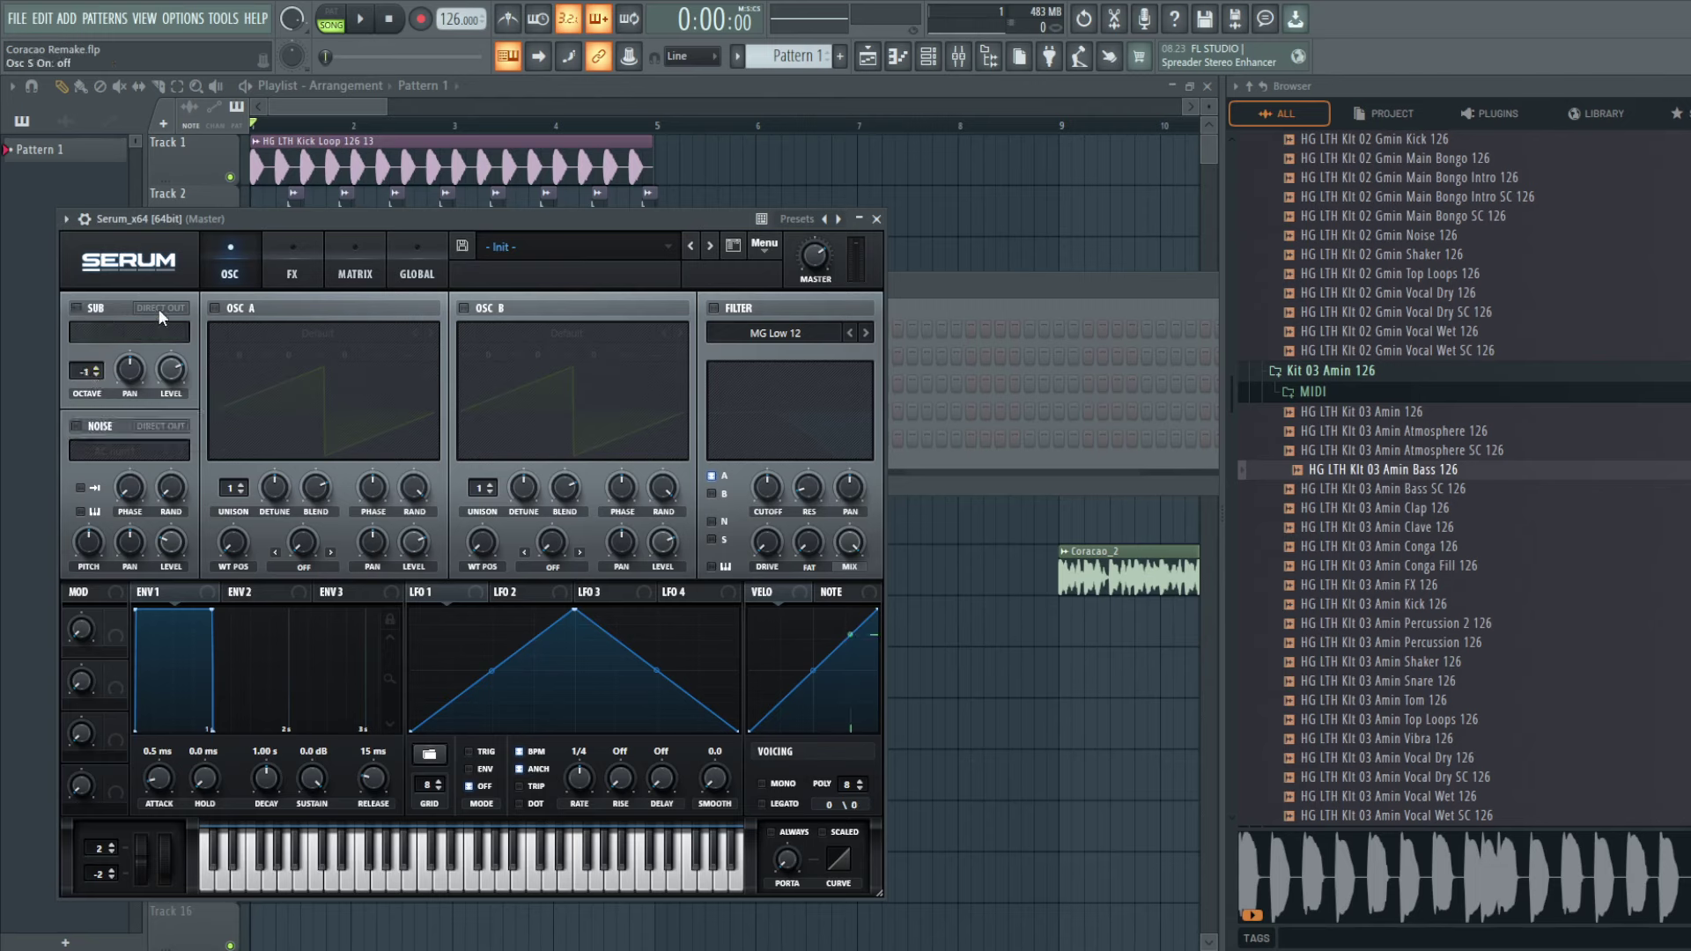
Step: Enable Serum's Osc A and Osc B with Basic Shapes sine waves, setting their octaves to -1 and -2
{"action": "left_click", "coordinate": [235, 310]}
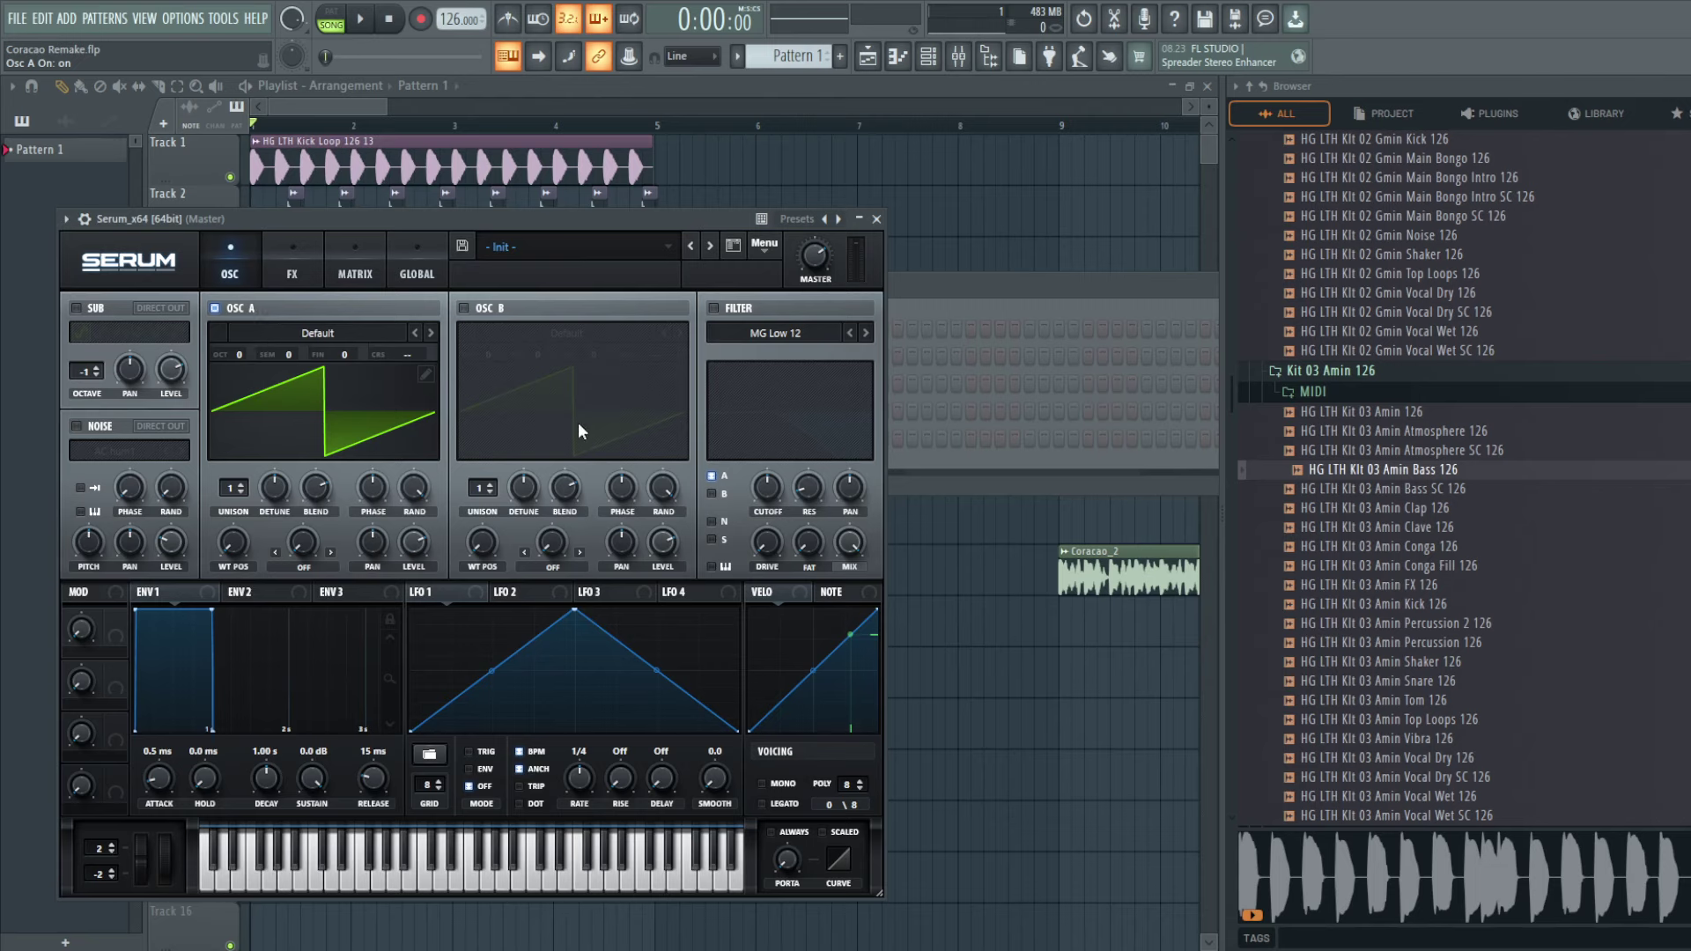
{"action": "left_click", "coordinate": [492, 309]}
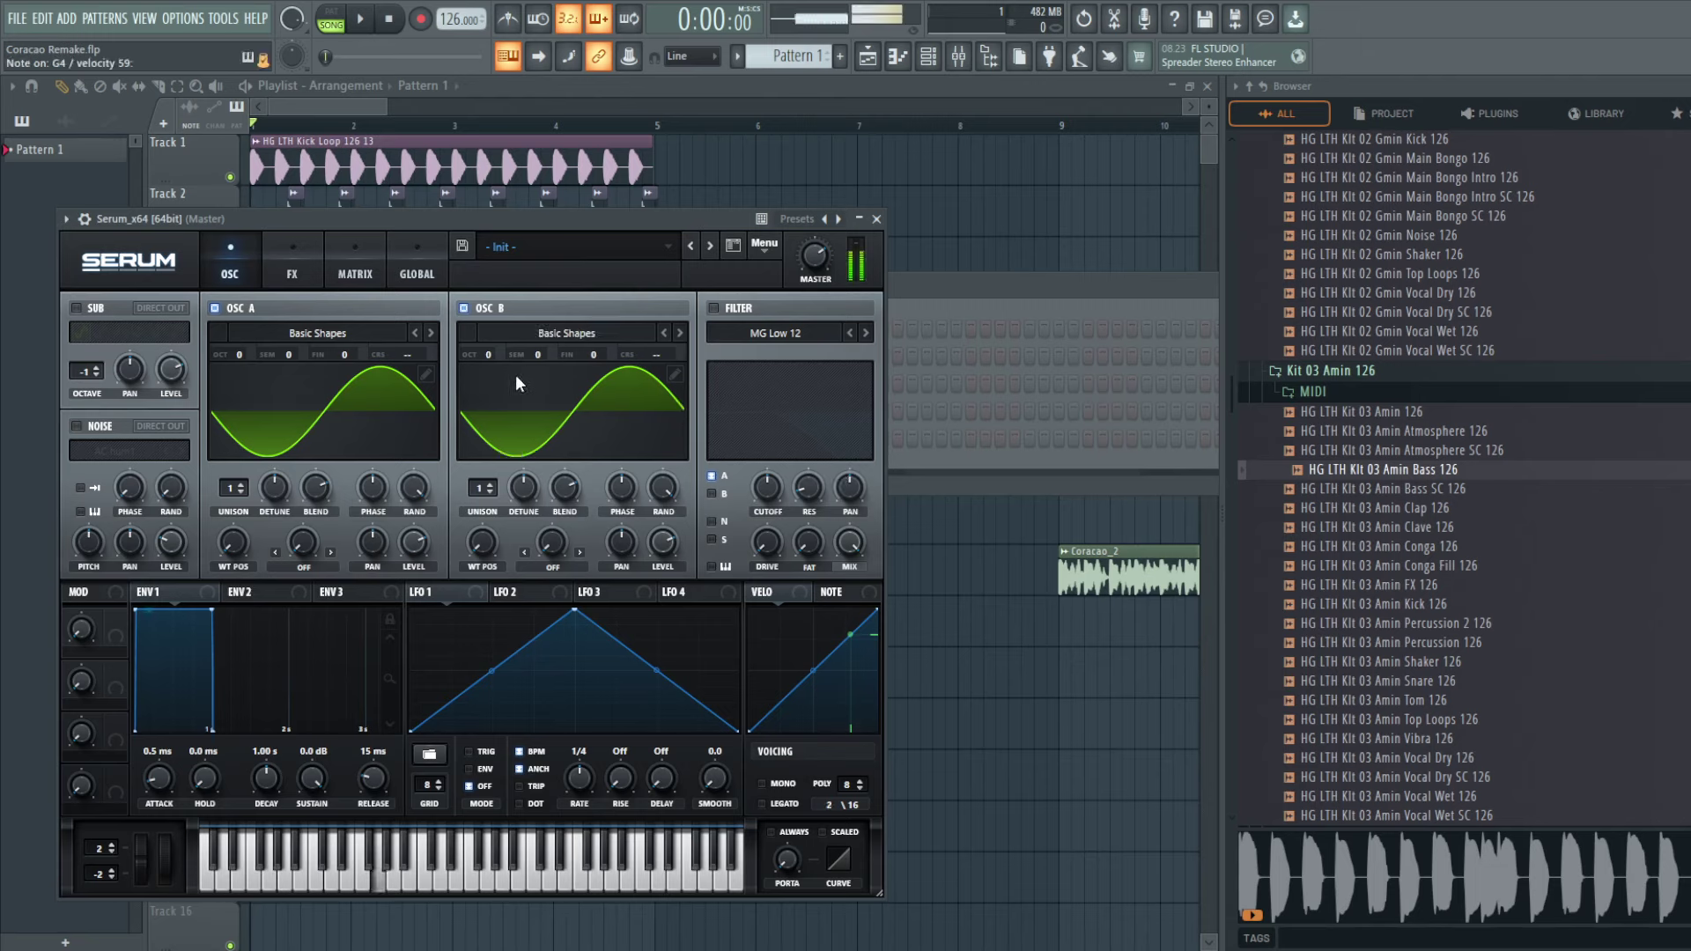
{"action": "left_click_drag", "start_coordinate": [479, 357], "coordinate": [493, 378]}
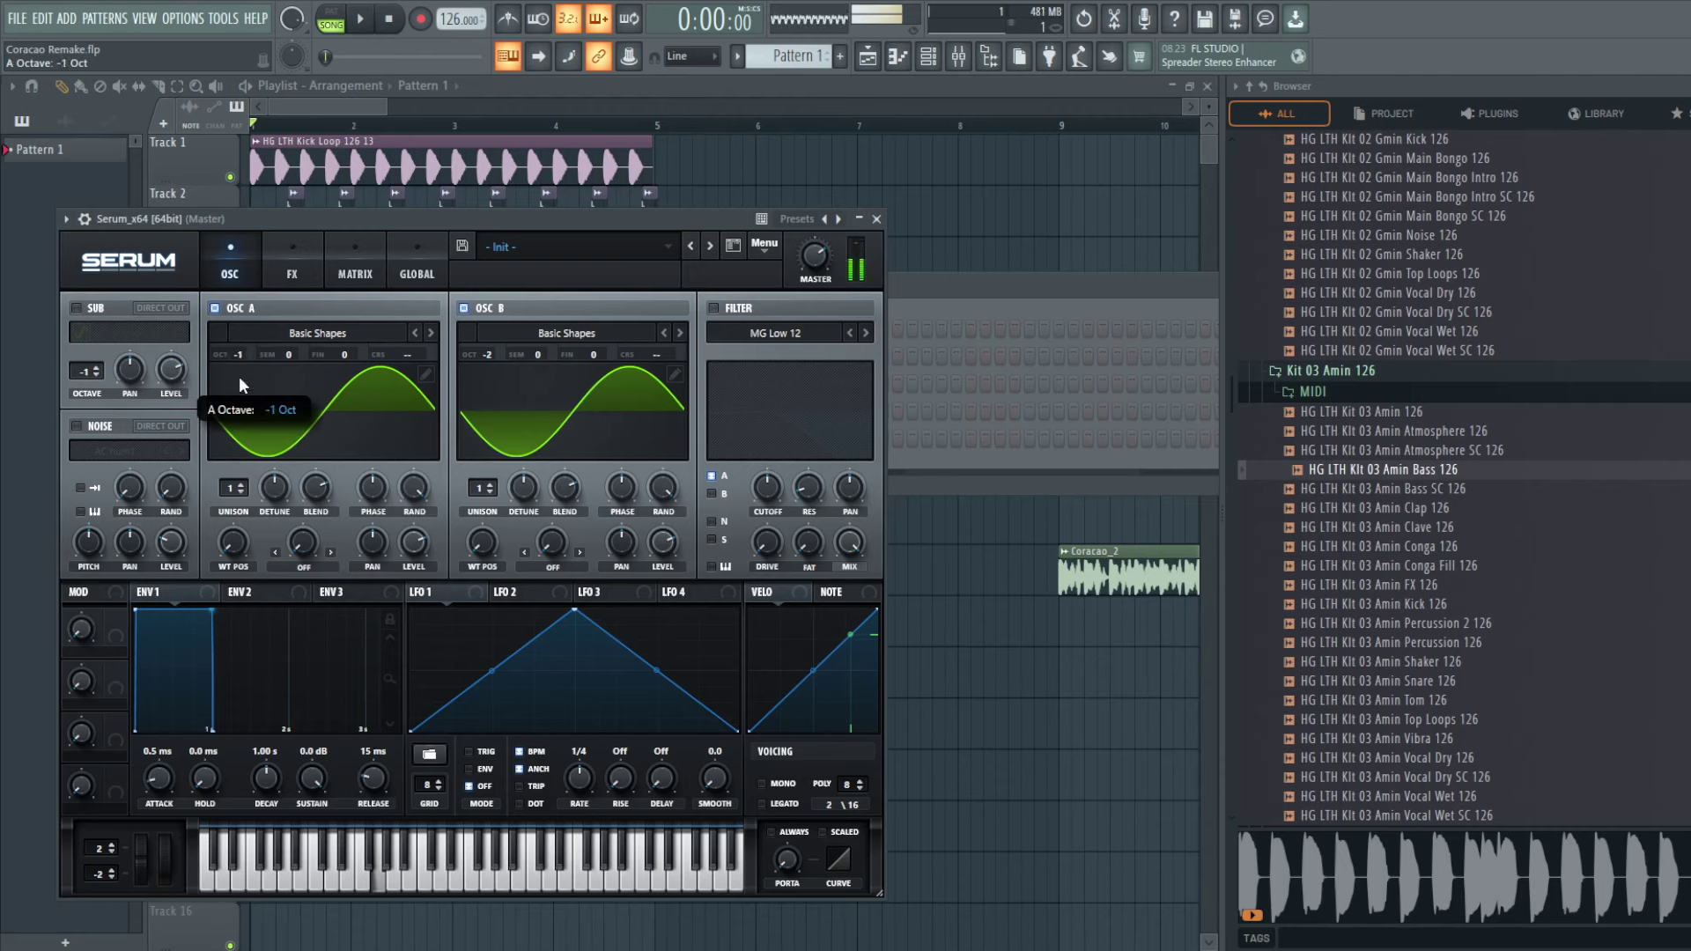
Step: Draw three-step Serum notes in the piano roll: F#4 at the start of bar 1 and C#5 on beat two
{"action": "left_click", "coordinate": [1011, 301]}
{"action": "key", "text": "F7"}
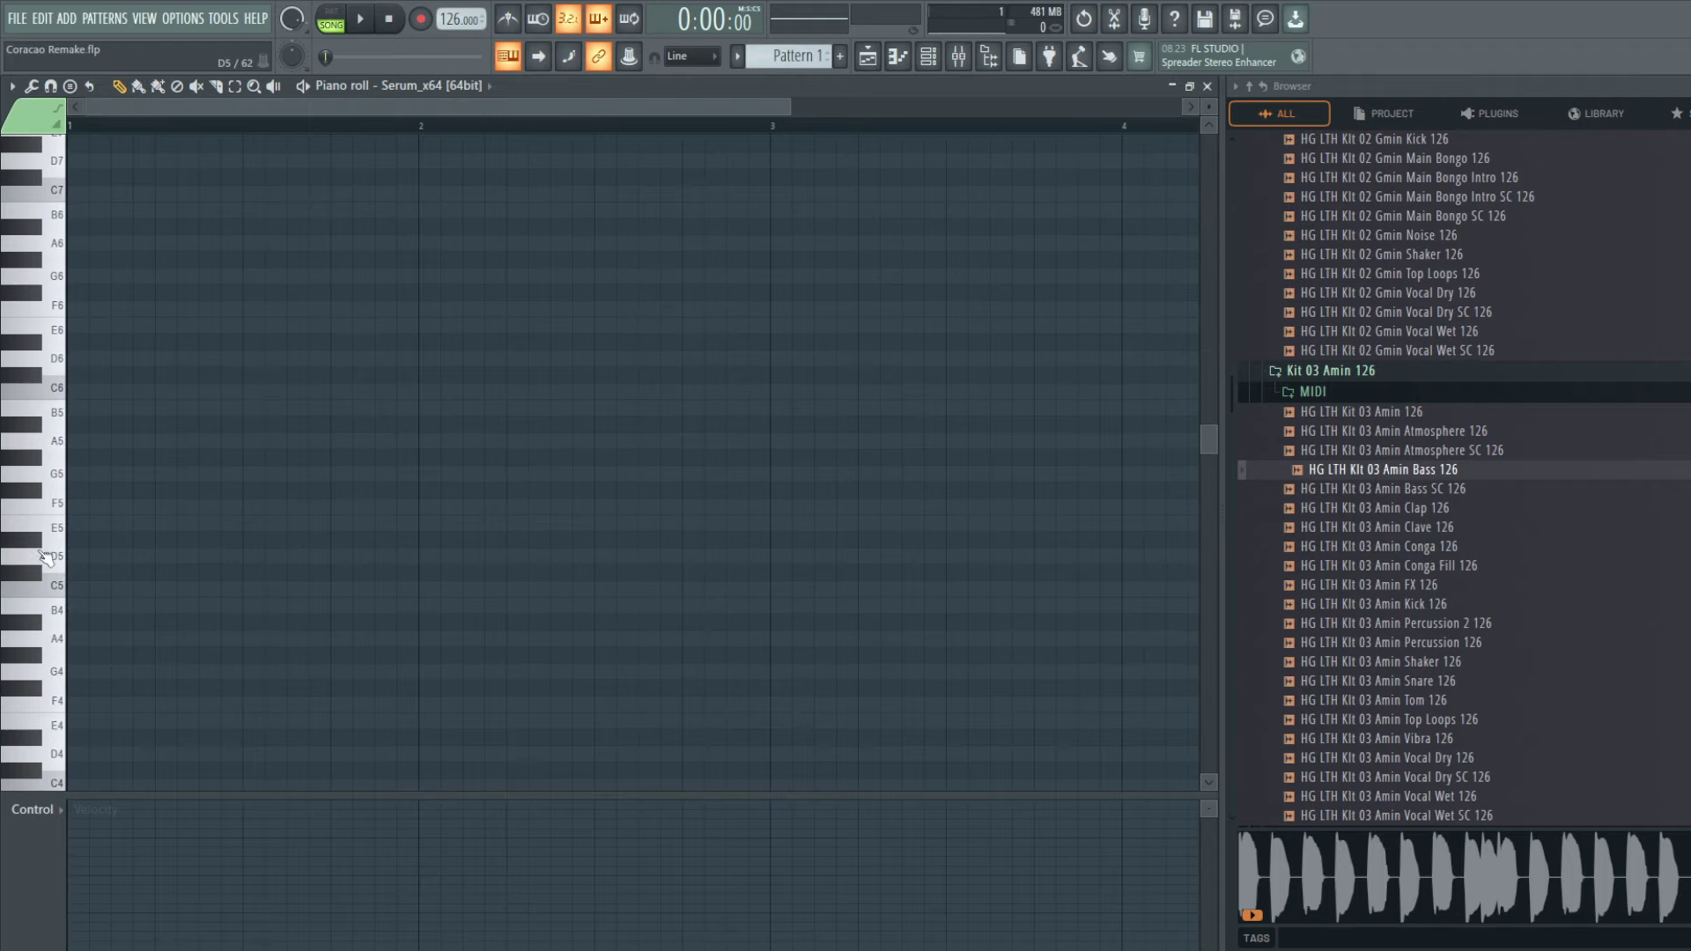
{"action": "scroll", "coordinate": [35, 563], "scroll_direction": "down", "scroll_amount": 5}
{"action": "left_click", "coordinate": [22, 587]}
{"action": "left_click_drag", "start_coordinate": [95, 574], "coordinate": [104, 599]}
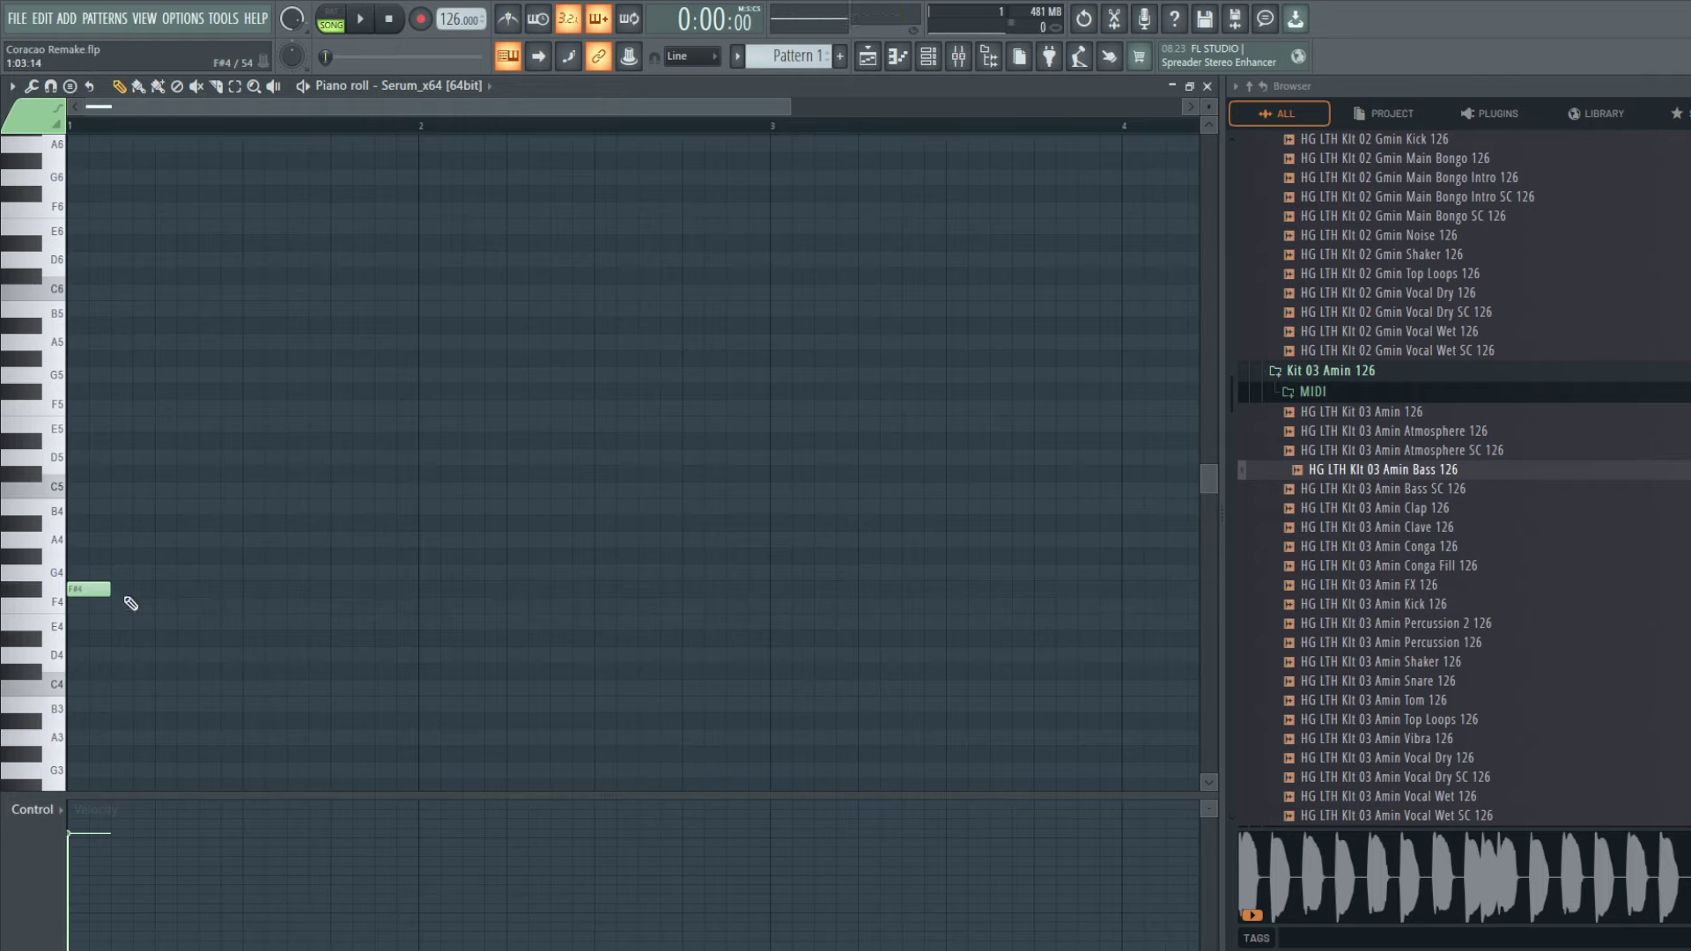
{"action": "left_click", "coordinate": [27, 476]}
{"action": "left_click_drag", "start_coordinate": [159, 473], "coordinate": [160, 474]}
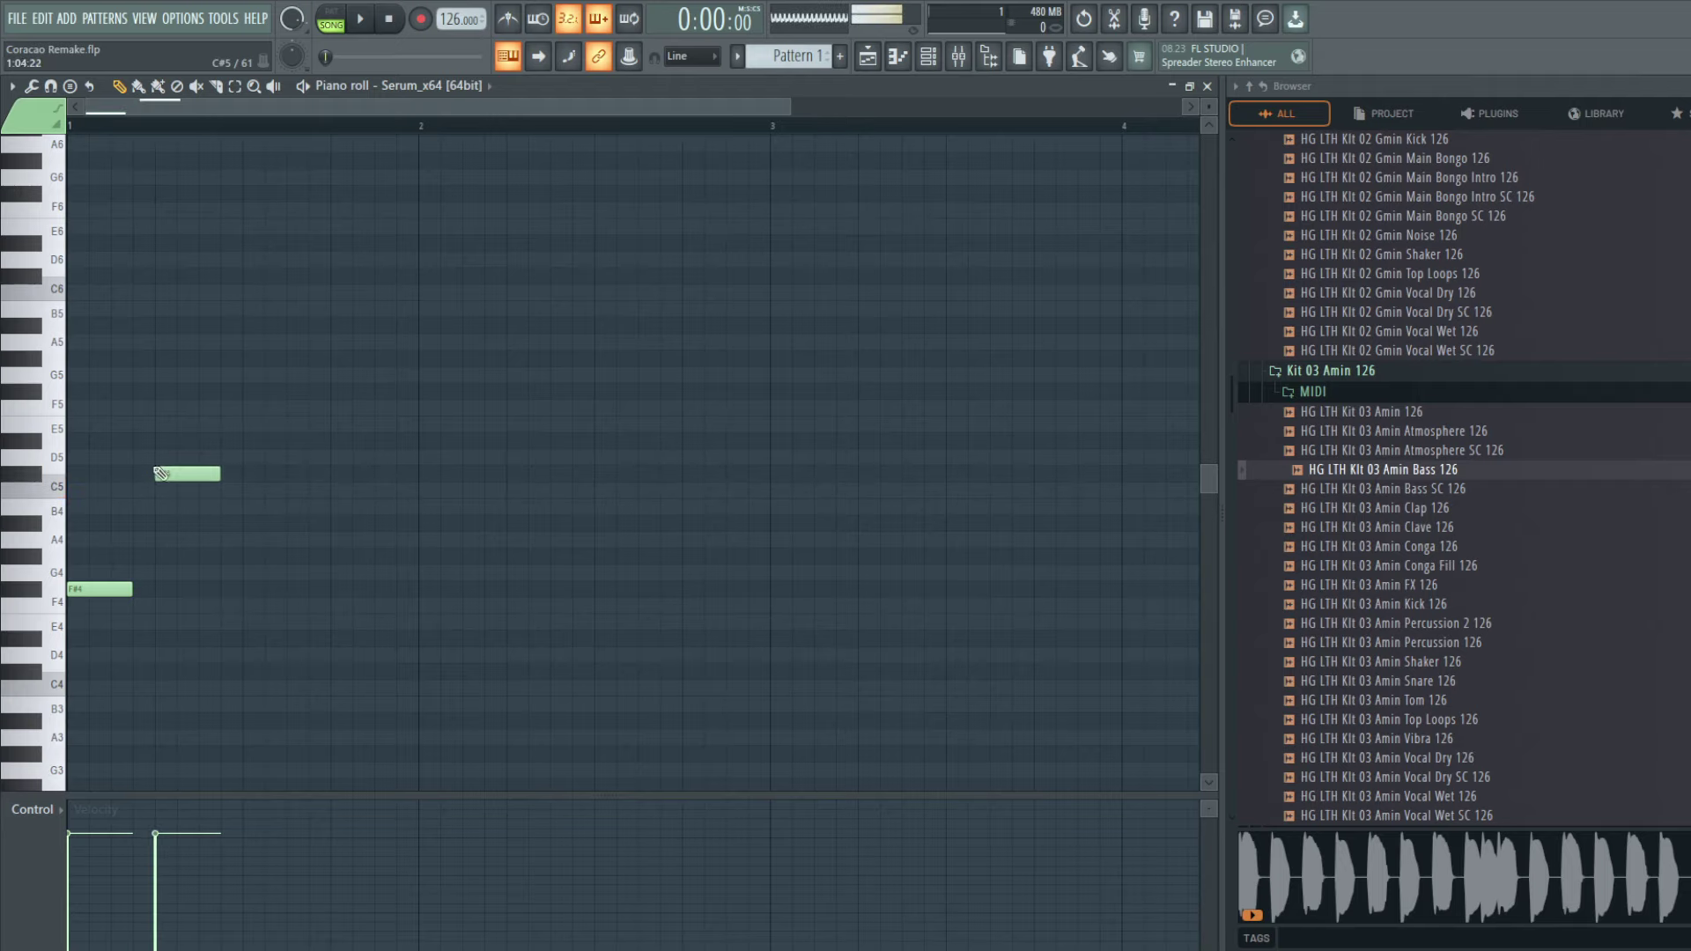
Step: Play Pattern 1 on its own and transpose both notes down one octave, to F#3 and C#4
{"action": "left_click", "coordinate": [331, 19]}
{"action": "key", "text": "space"}
{"action": "scroll", "coordinate": [384, 341], "scroll_direction": "down", "scroll_amount": 2}
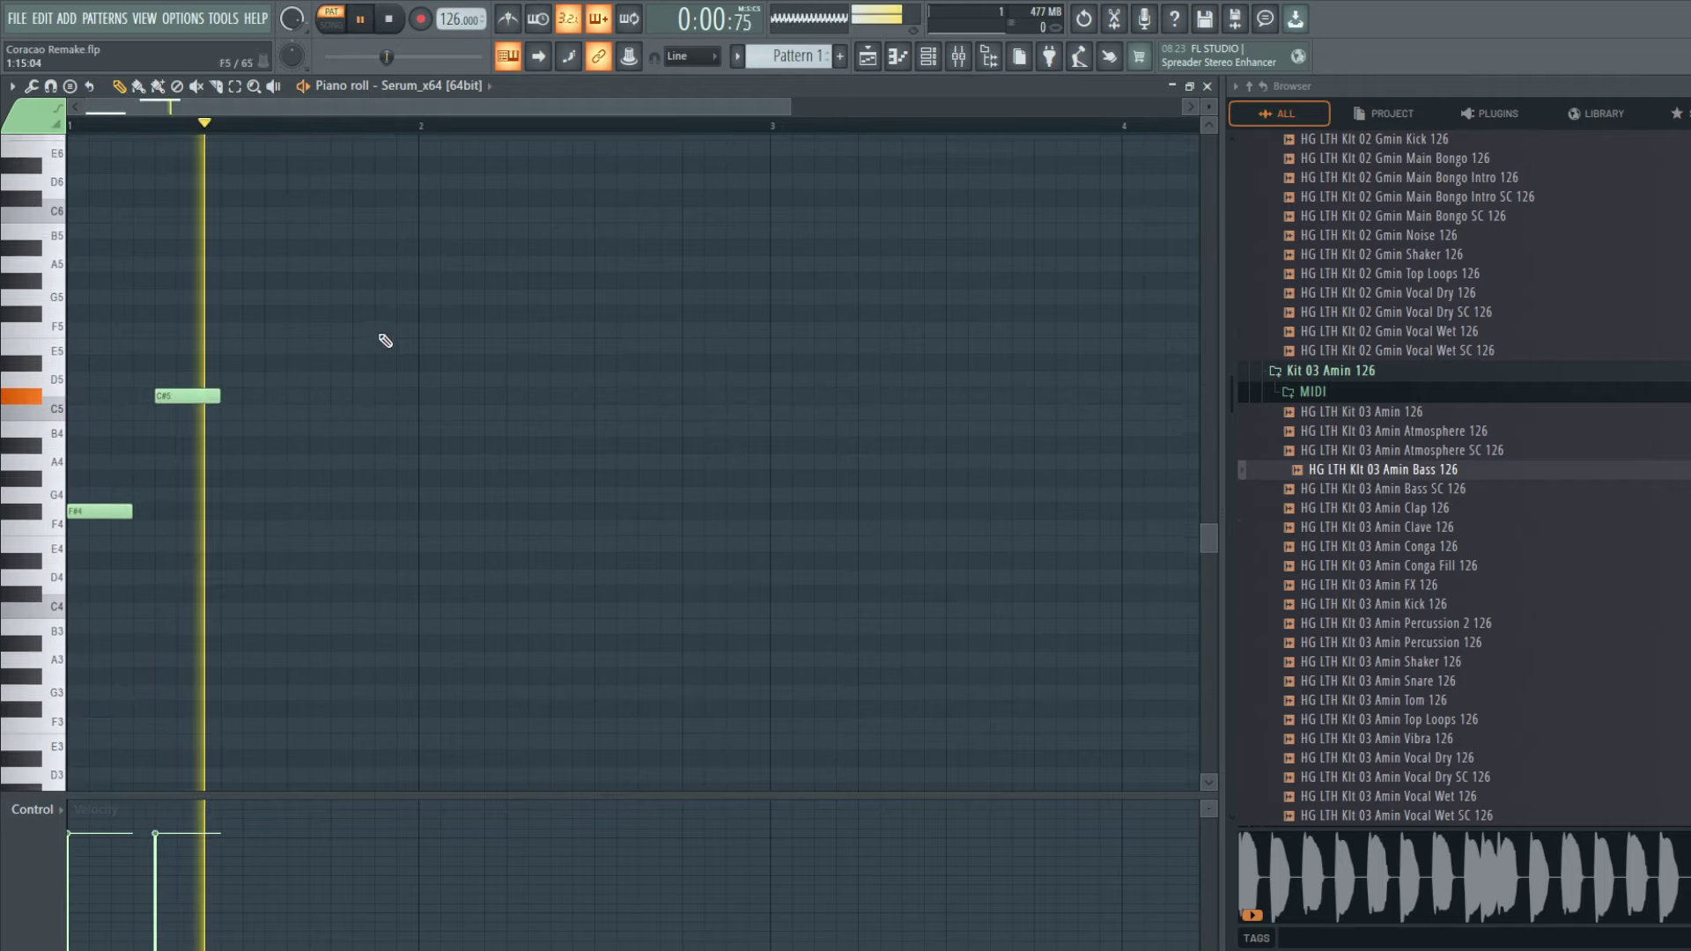
{"action": "scroll", "coordinate": [385, 340], "scroll_direction": "down", "scroll_amount": 2}
{"action": "key", "text": "space"}
{"action": "key", "text": "ctrl+a"}
{"action": "left_click_drag", "start_coordinate": [98, 443], "coordinate": [44, 640]}
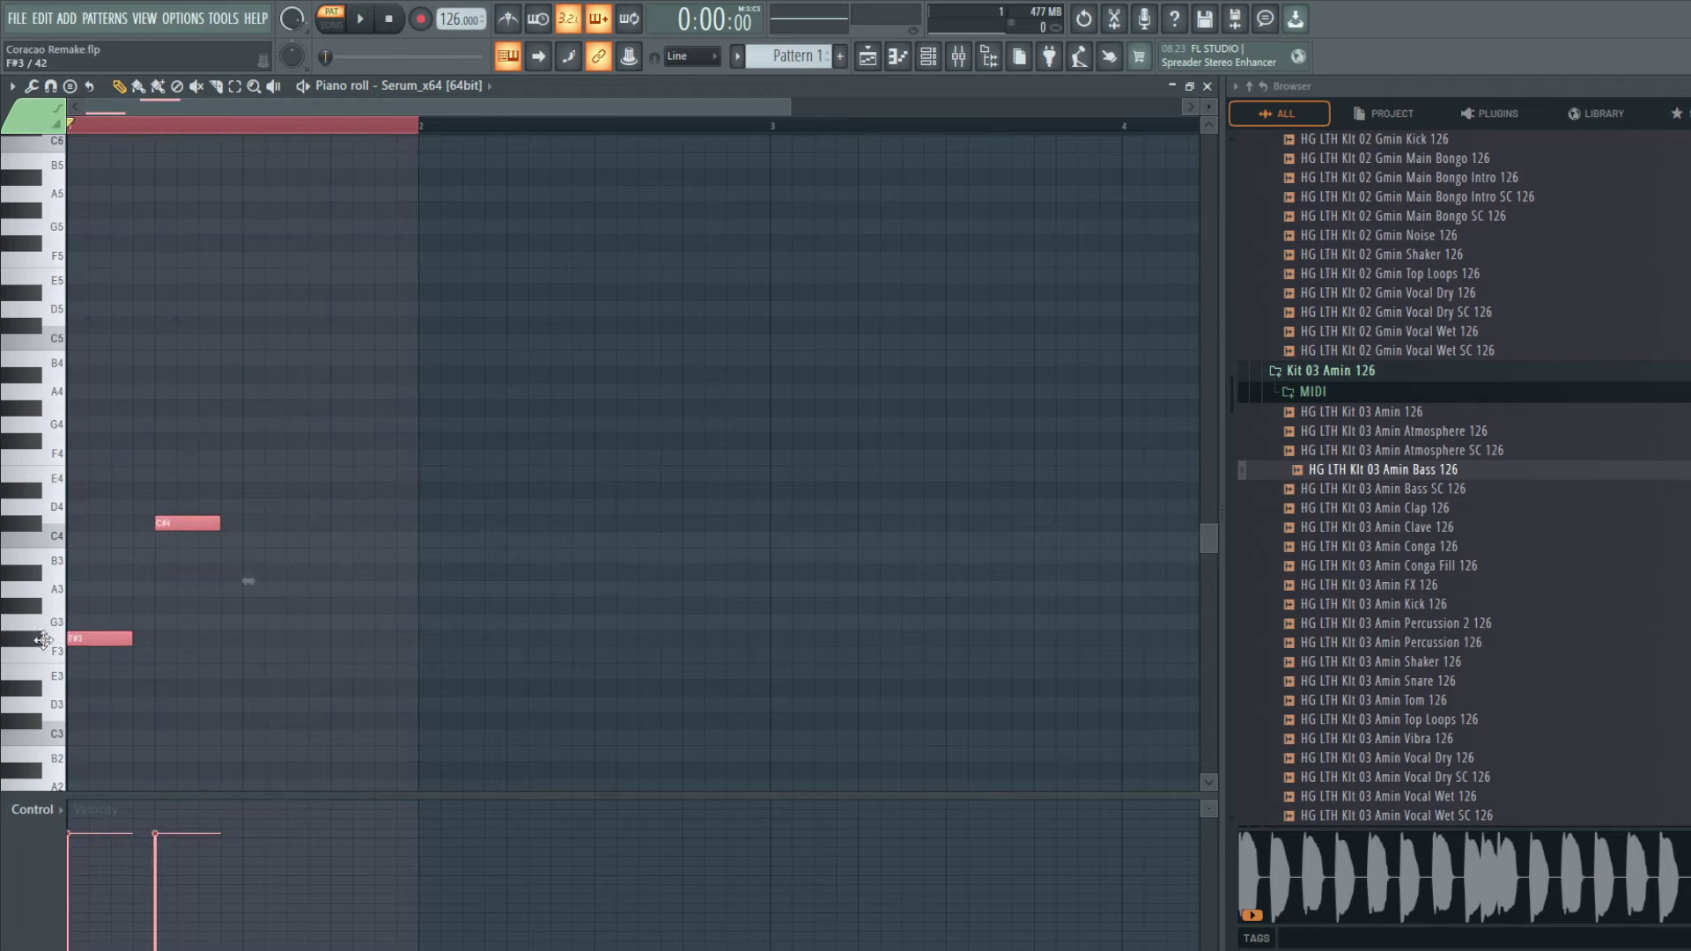
{"action": "key", "text": "space"}
{"action": "key", "text": "ctrl+d"}
{"action": "key", "text": "space"}
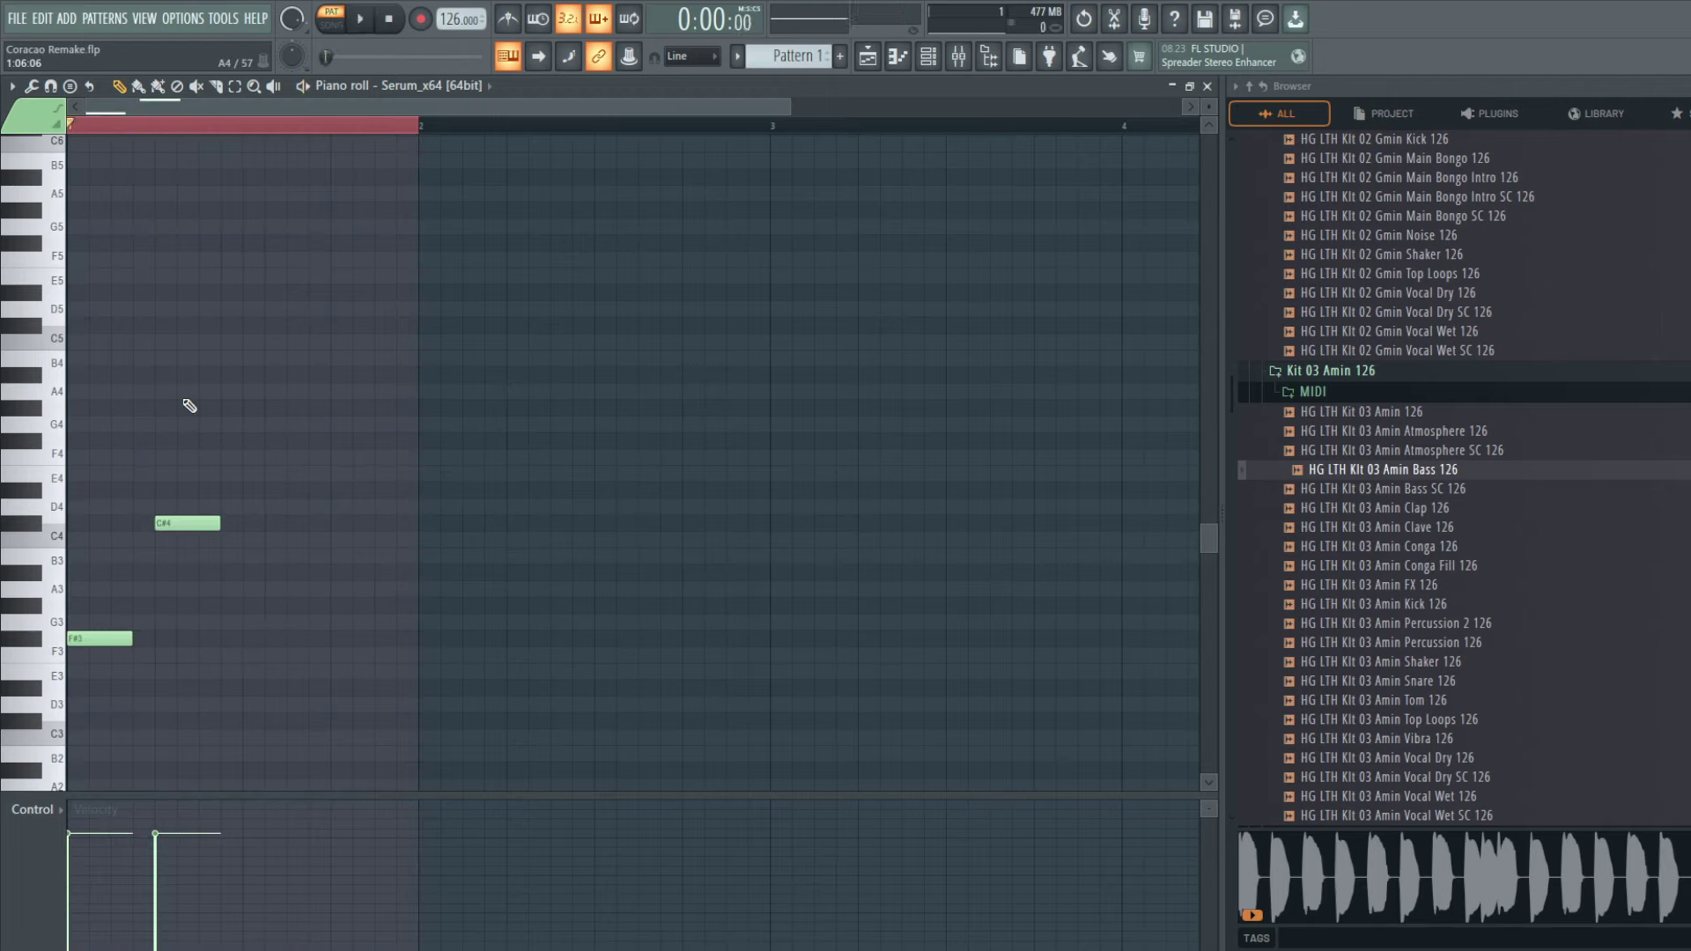
Step: Complete the bar with F#3 on beat three, a one-step C#4 at step 12, and another C#4 near the bar's end
{"action": "left_click", "coordinate": [256, 639]}
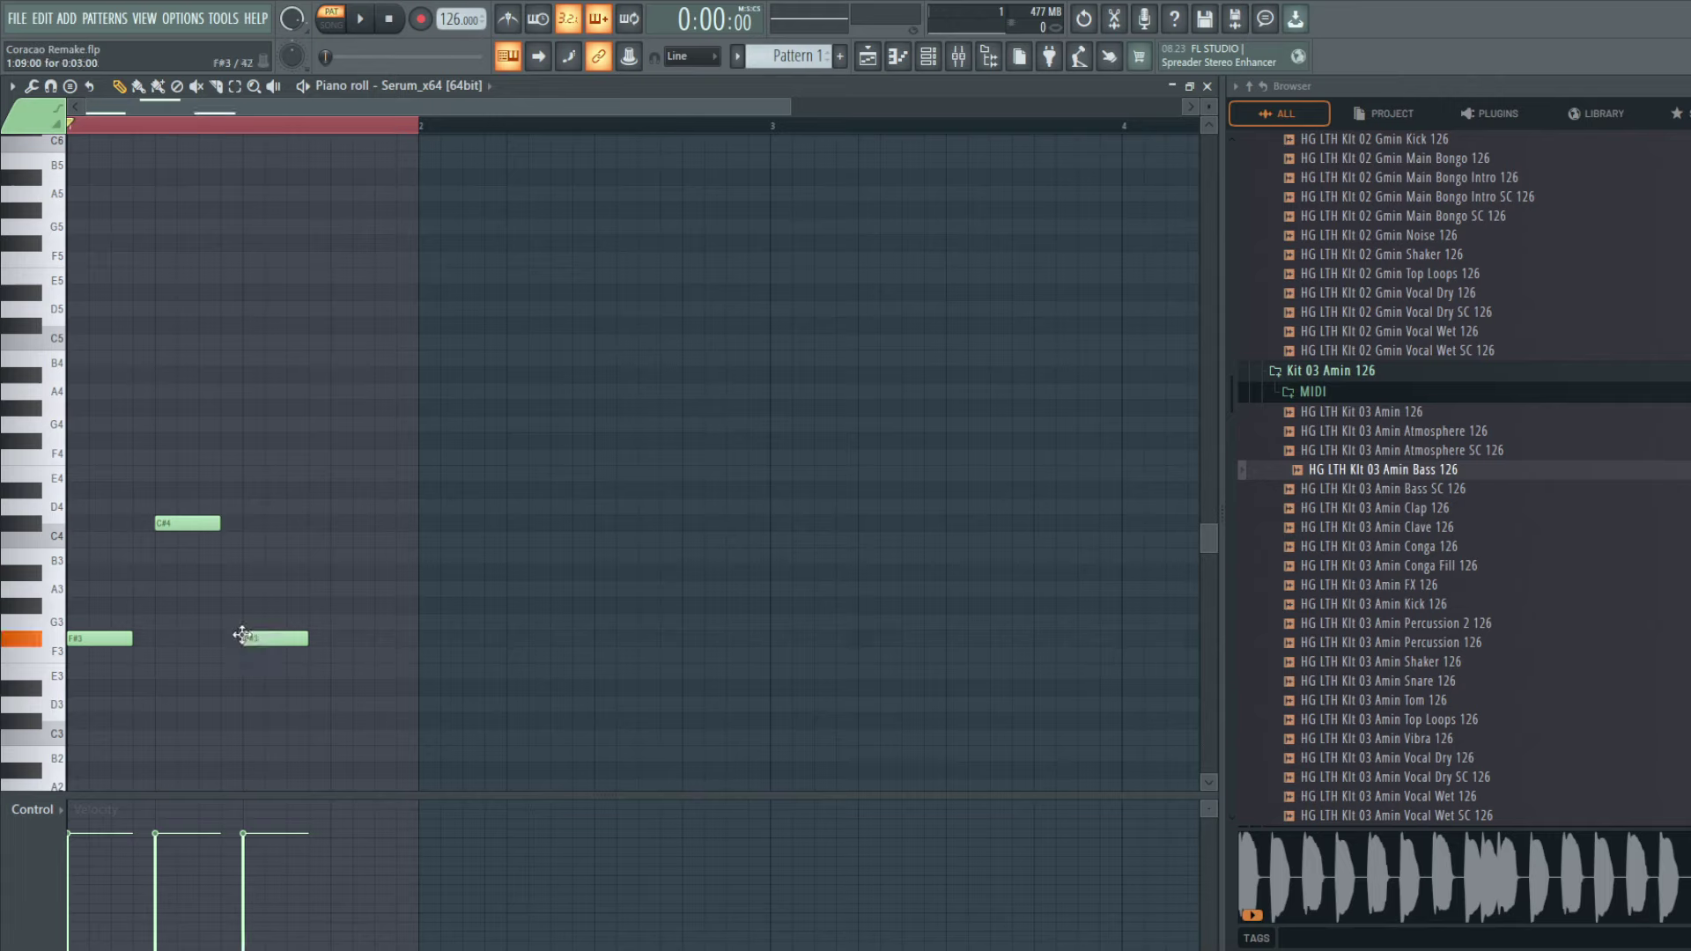
{"action": "left_click_drag", "start_coordinate": [312, 523], "coordinate": [334, 523]}
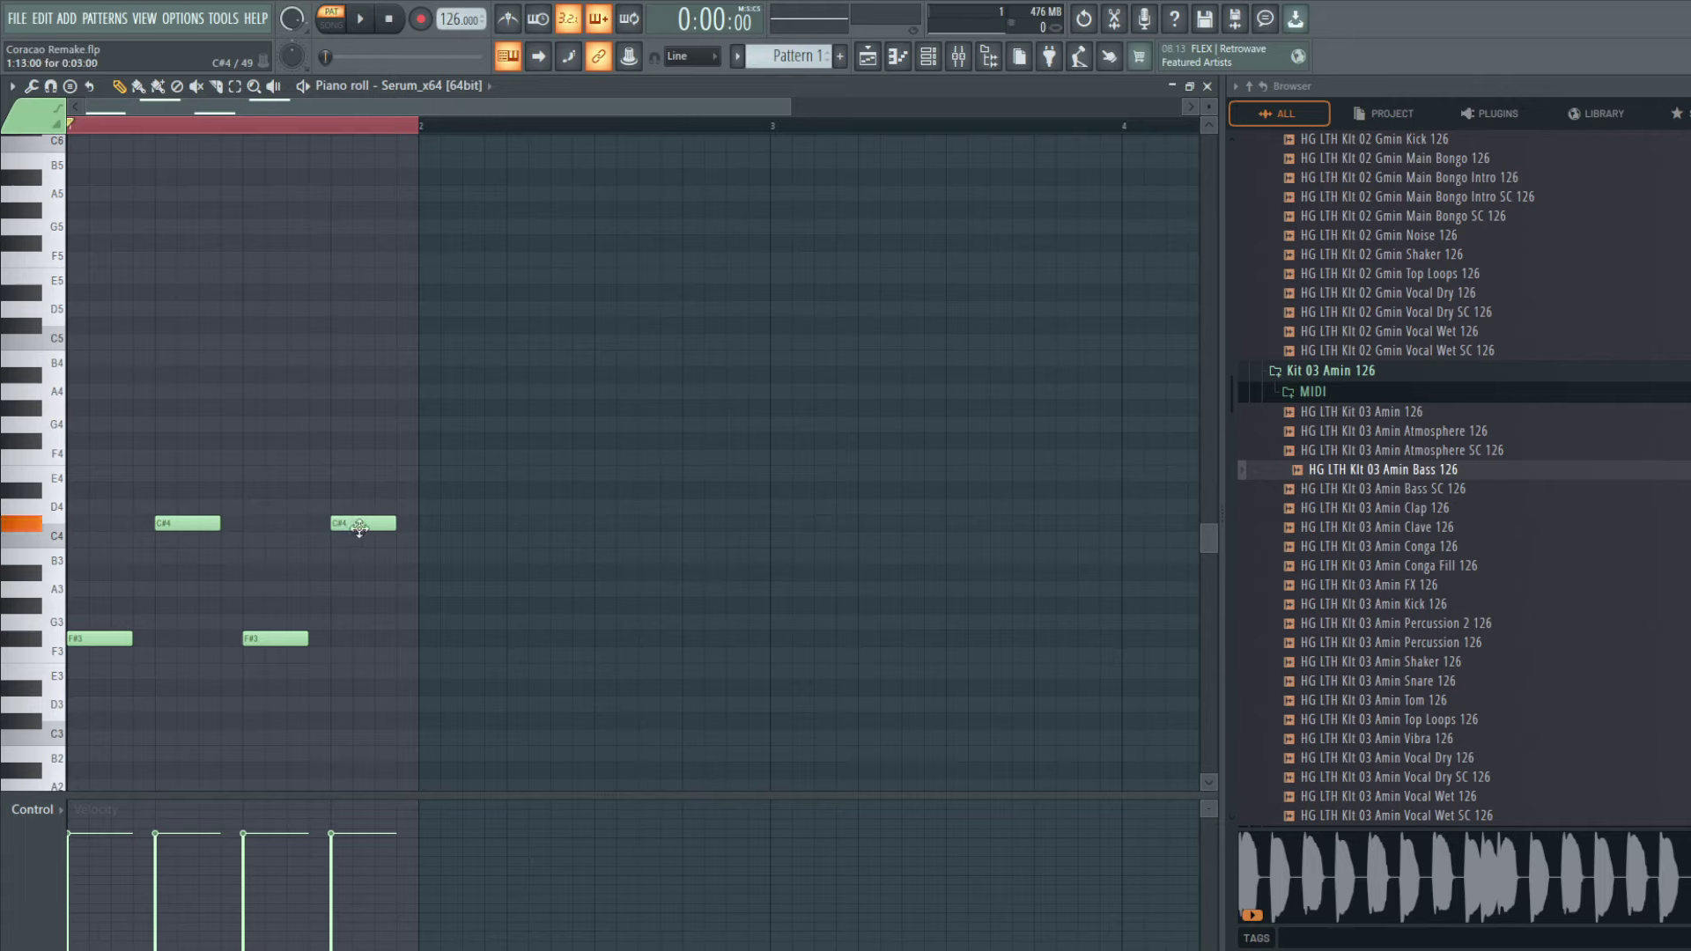
{"action": "left_click_drag", "start_coordinate": [359, 528], "coordinate": [320, 527]}
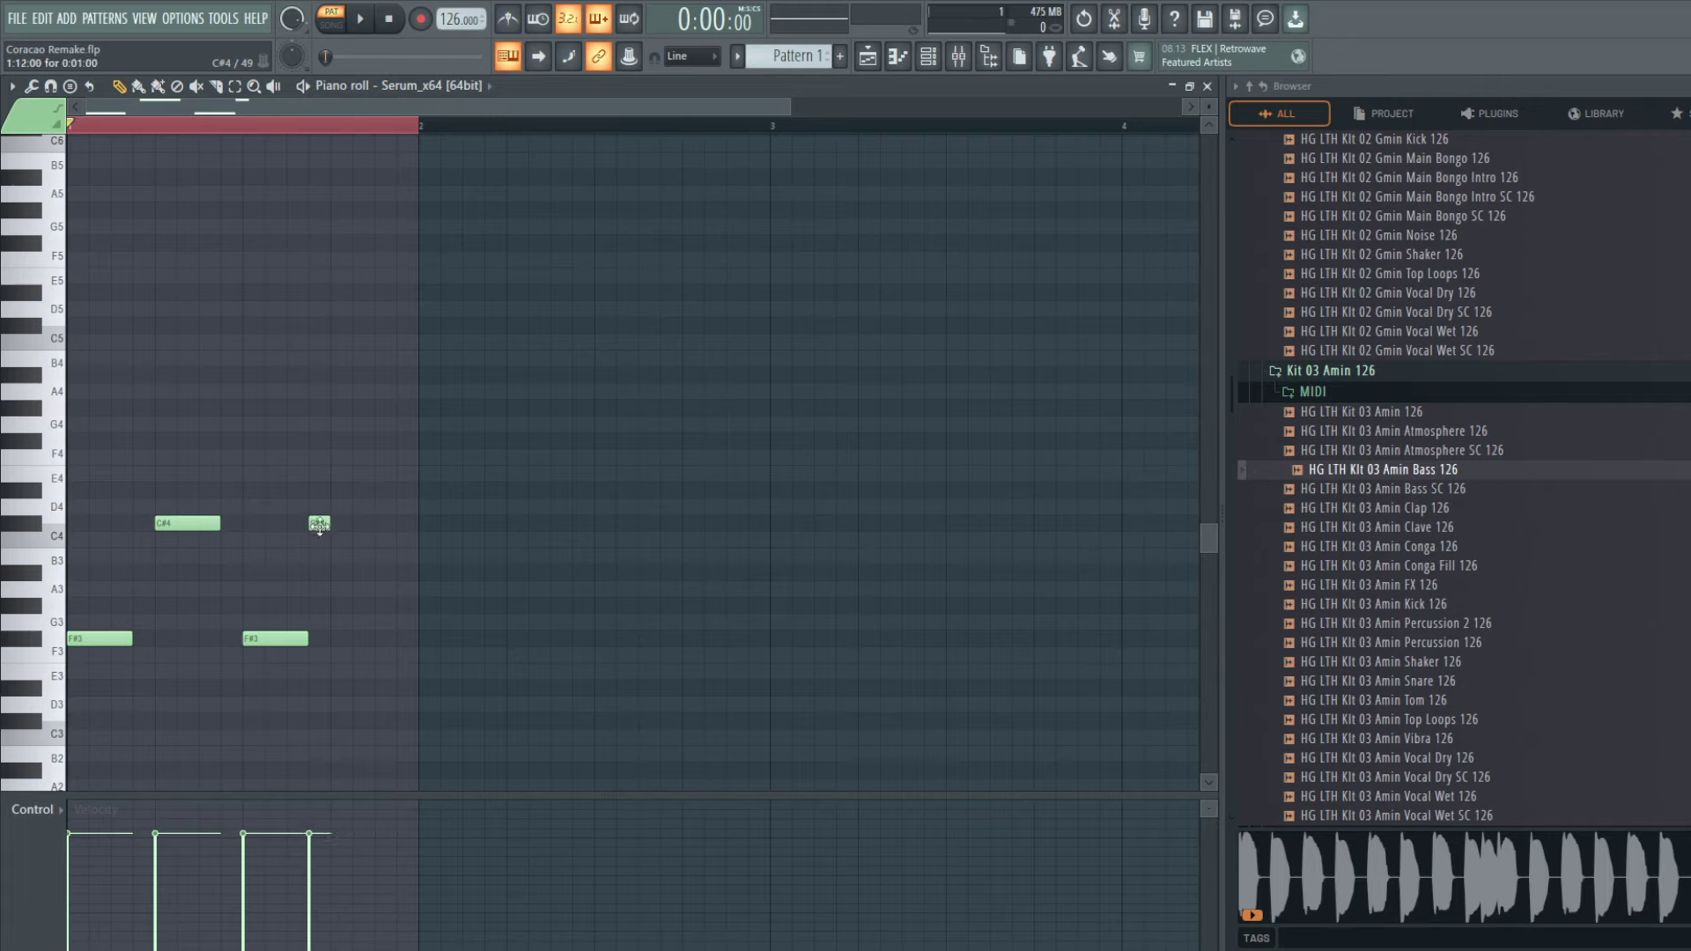
{"action": "left_click", "coordinate": [392, 523]}
{"action": "key", "text": "space"}
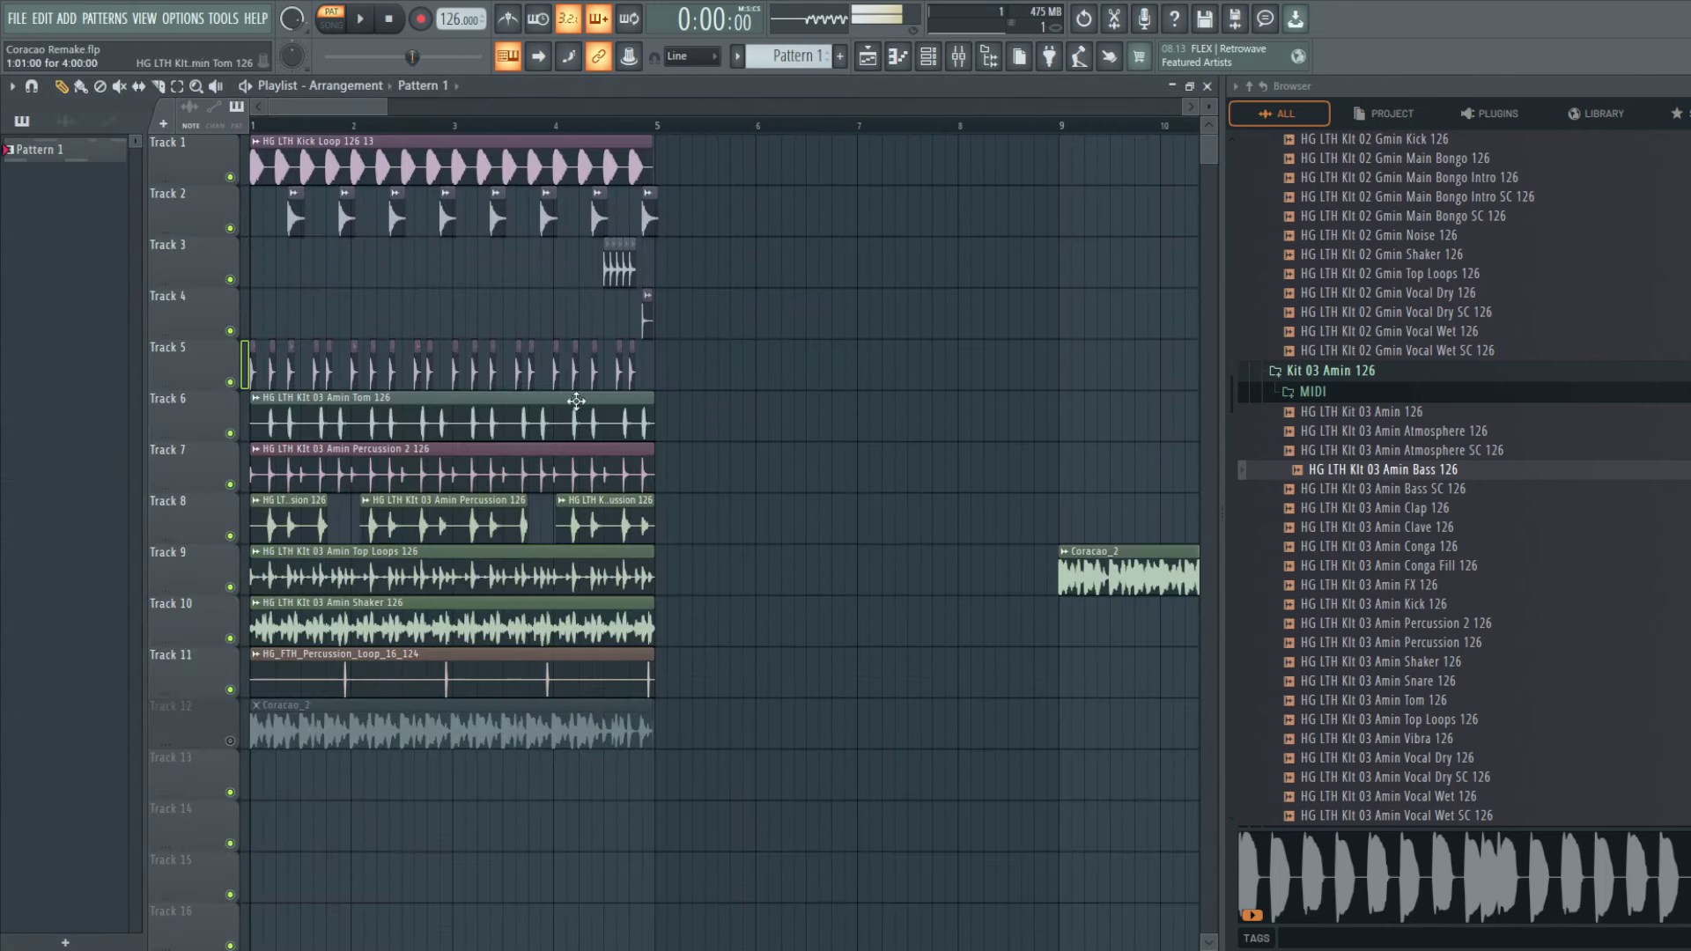
Step: Place Pattern 1 on Track 13 at bars 1, 2, 3 and 4
{"action": "scroll", "coordinate": [576, 402], "scroll_direction": "down", "scroll_amount": 3}
{"action": "left_click", "coordinate": [423, 617]}
{"action": "left_click_drag", "start_coordinate": [483, 619], "coordinate": [349, 625]}
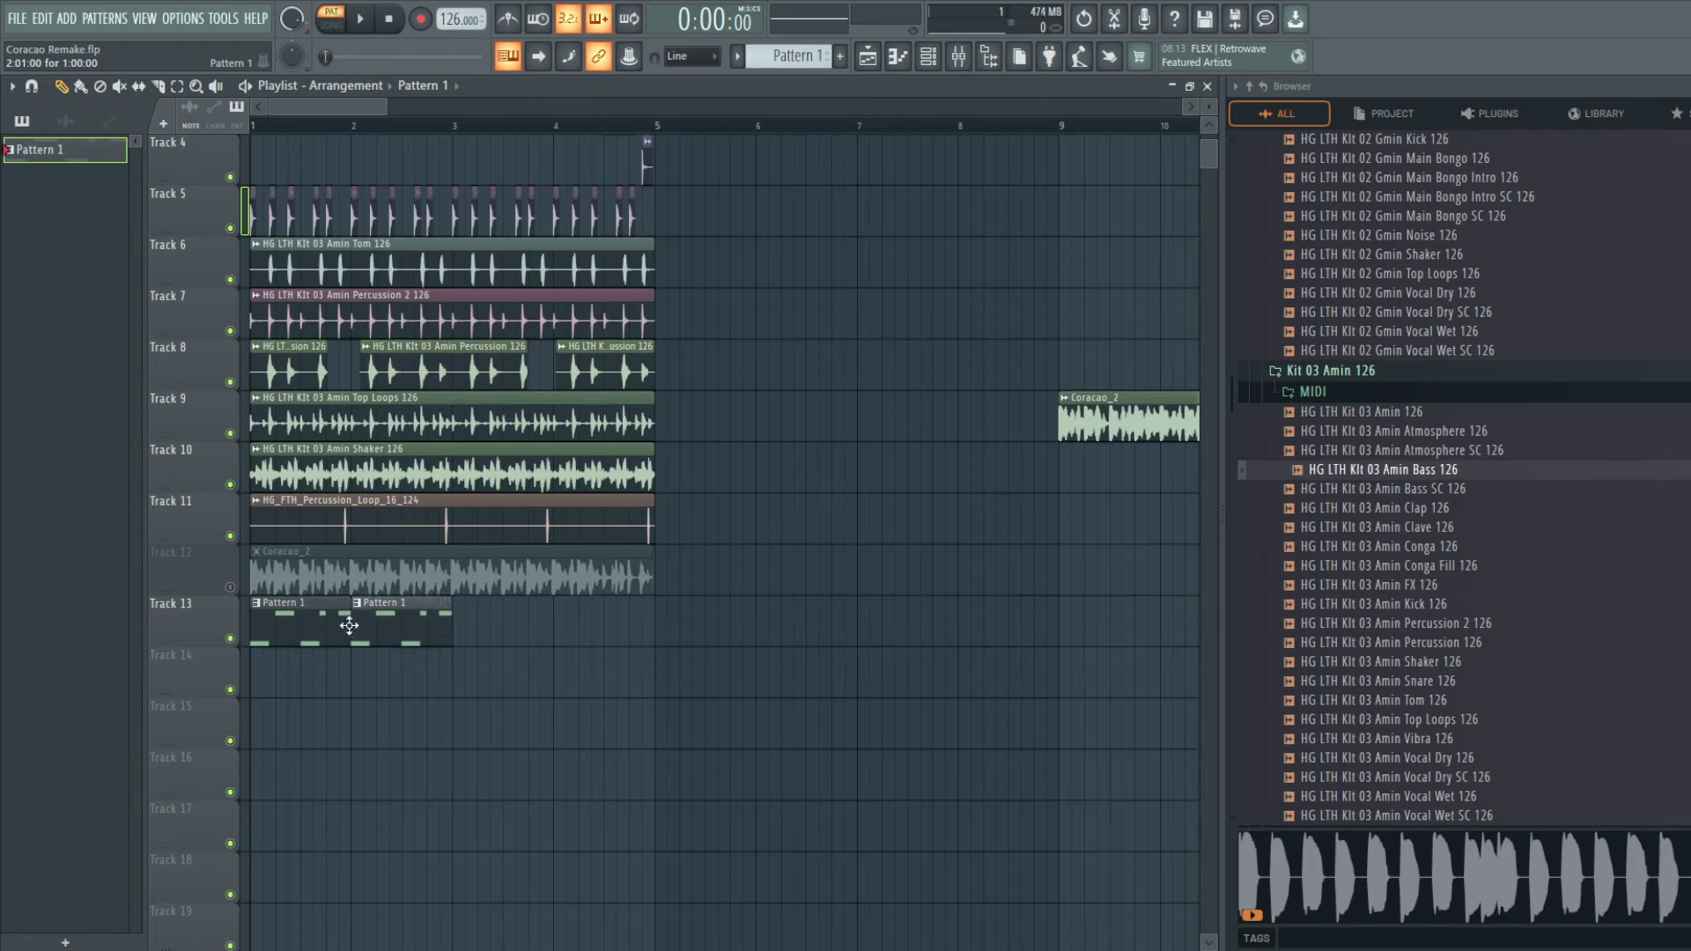
{"action": "left_click", "coordinate": [458, 625]}
{"action": "left_click", "coordinate": [559, 625]}
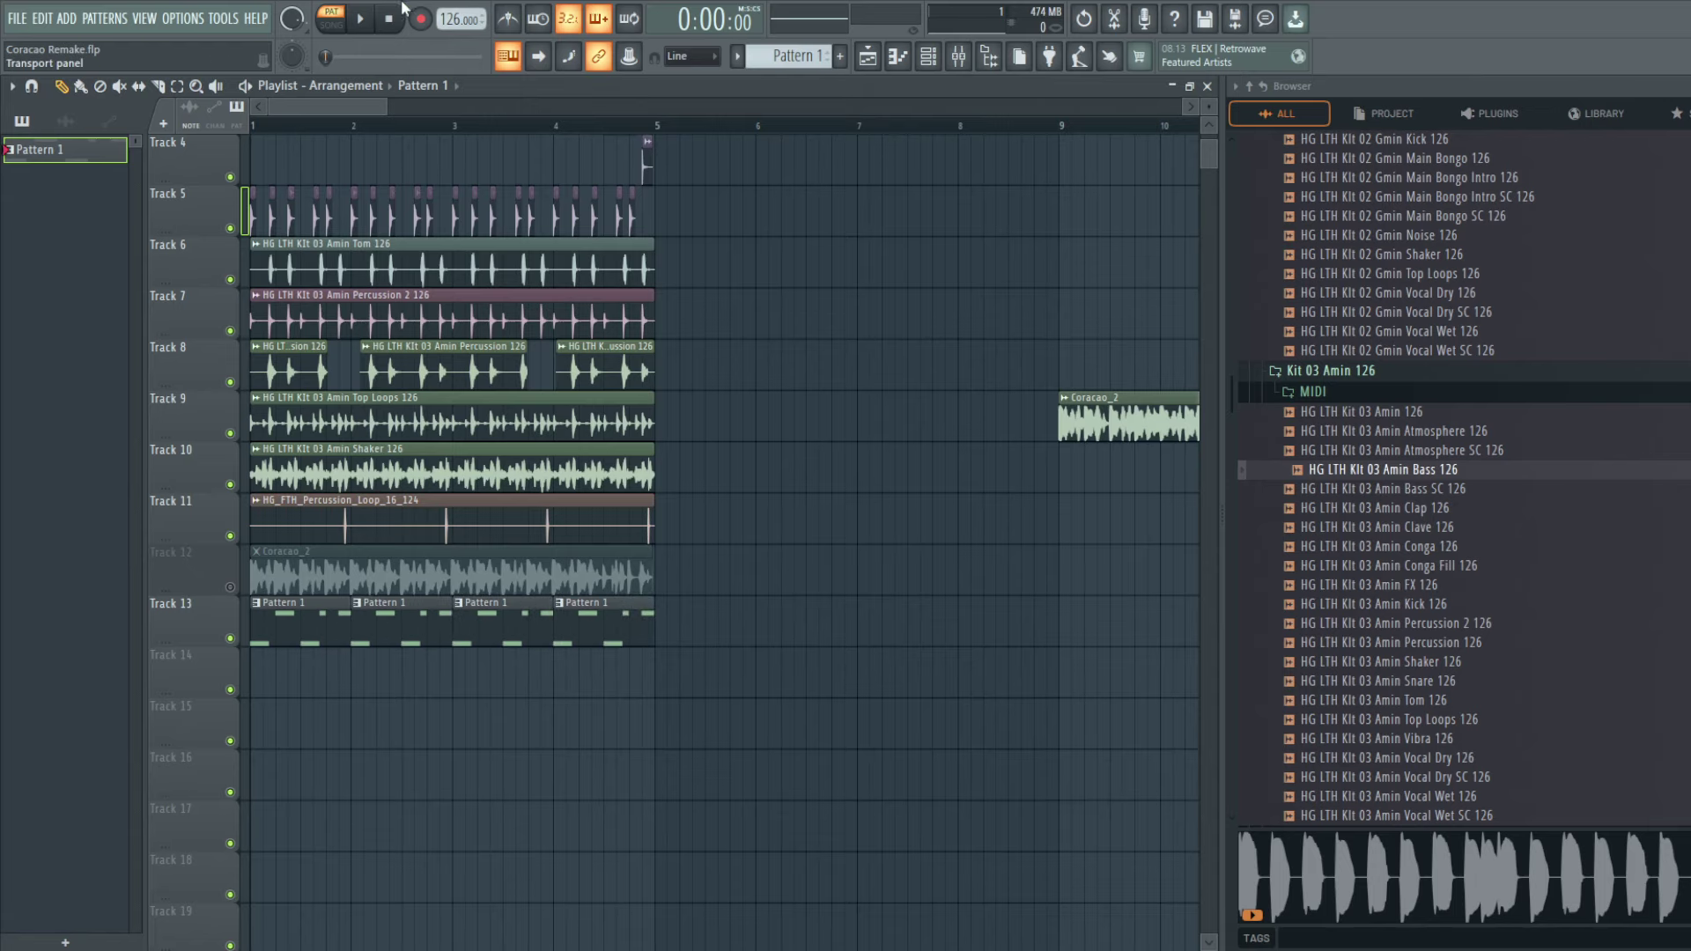
Step: Play the arrangement in song mode with the bass pattern
{"action": "key", "text": "space"}
{"action": "scroll", "coordinate": [433, 662], "scroll_direction": "down", "scroll_amount": 1}
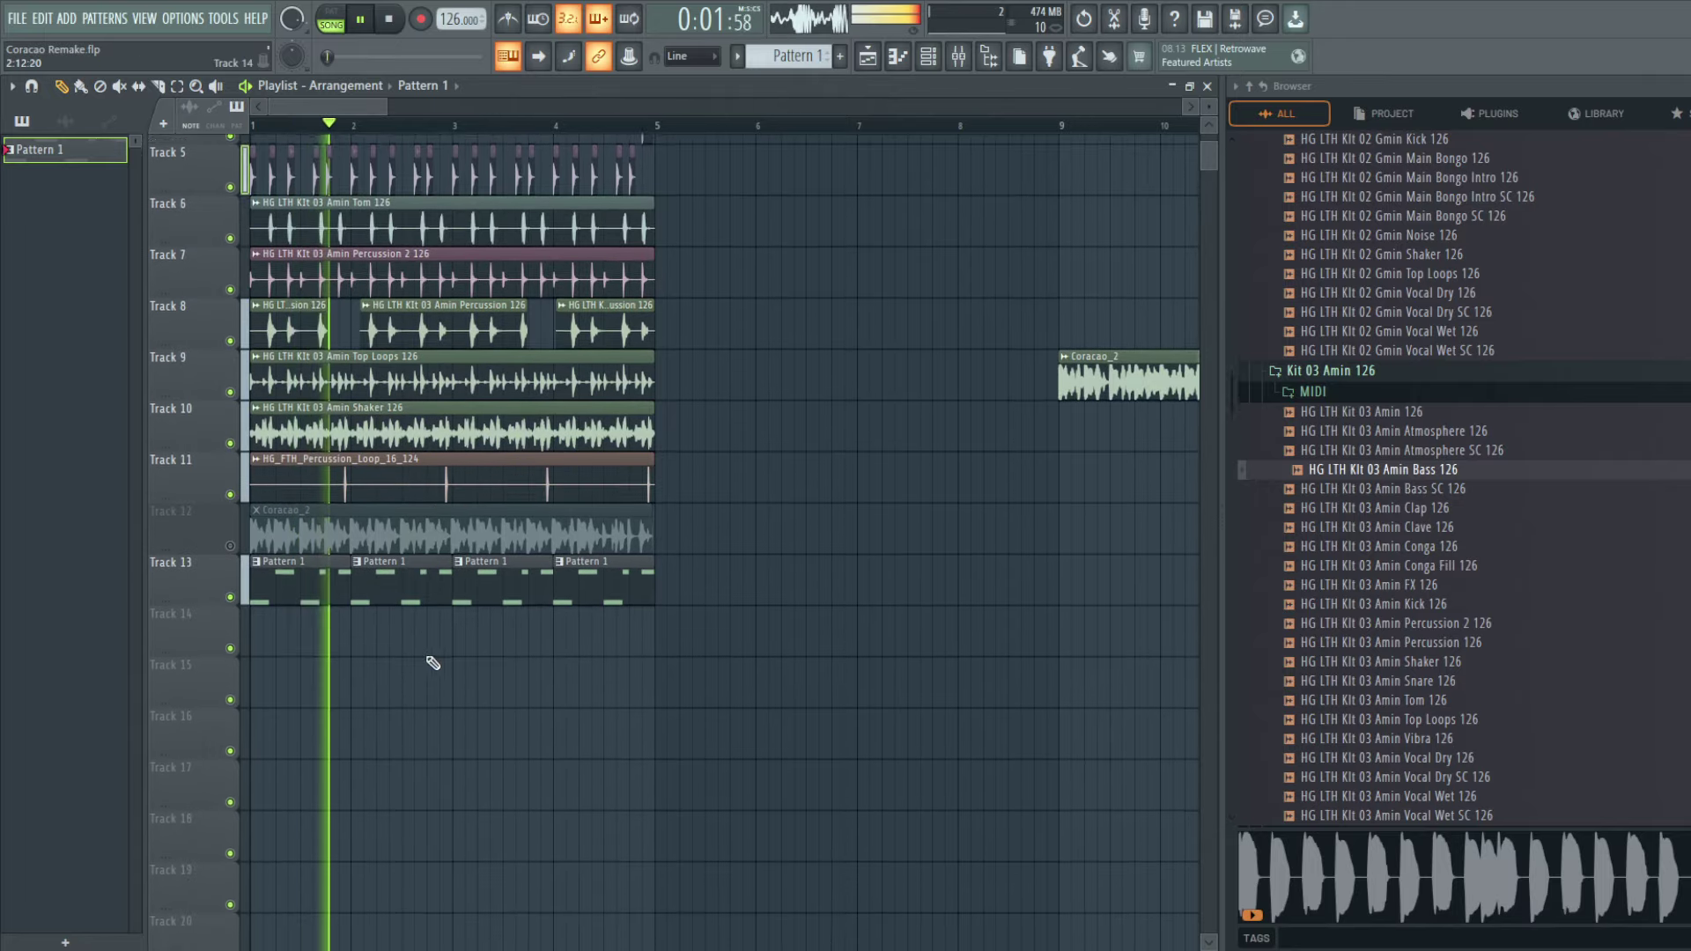
{"action": "scroll", "coordinate": [433, 663], "scroll_direction": "down", "scroll_amount": 2}
Step: Turn off Serum's Osc B and set Osc A's octave to 0 while playing Pattern 1 alone
{"action": "key", "text": "l"}
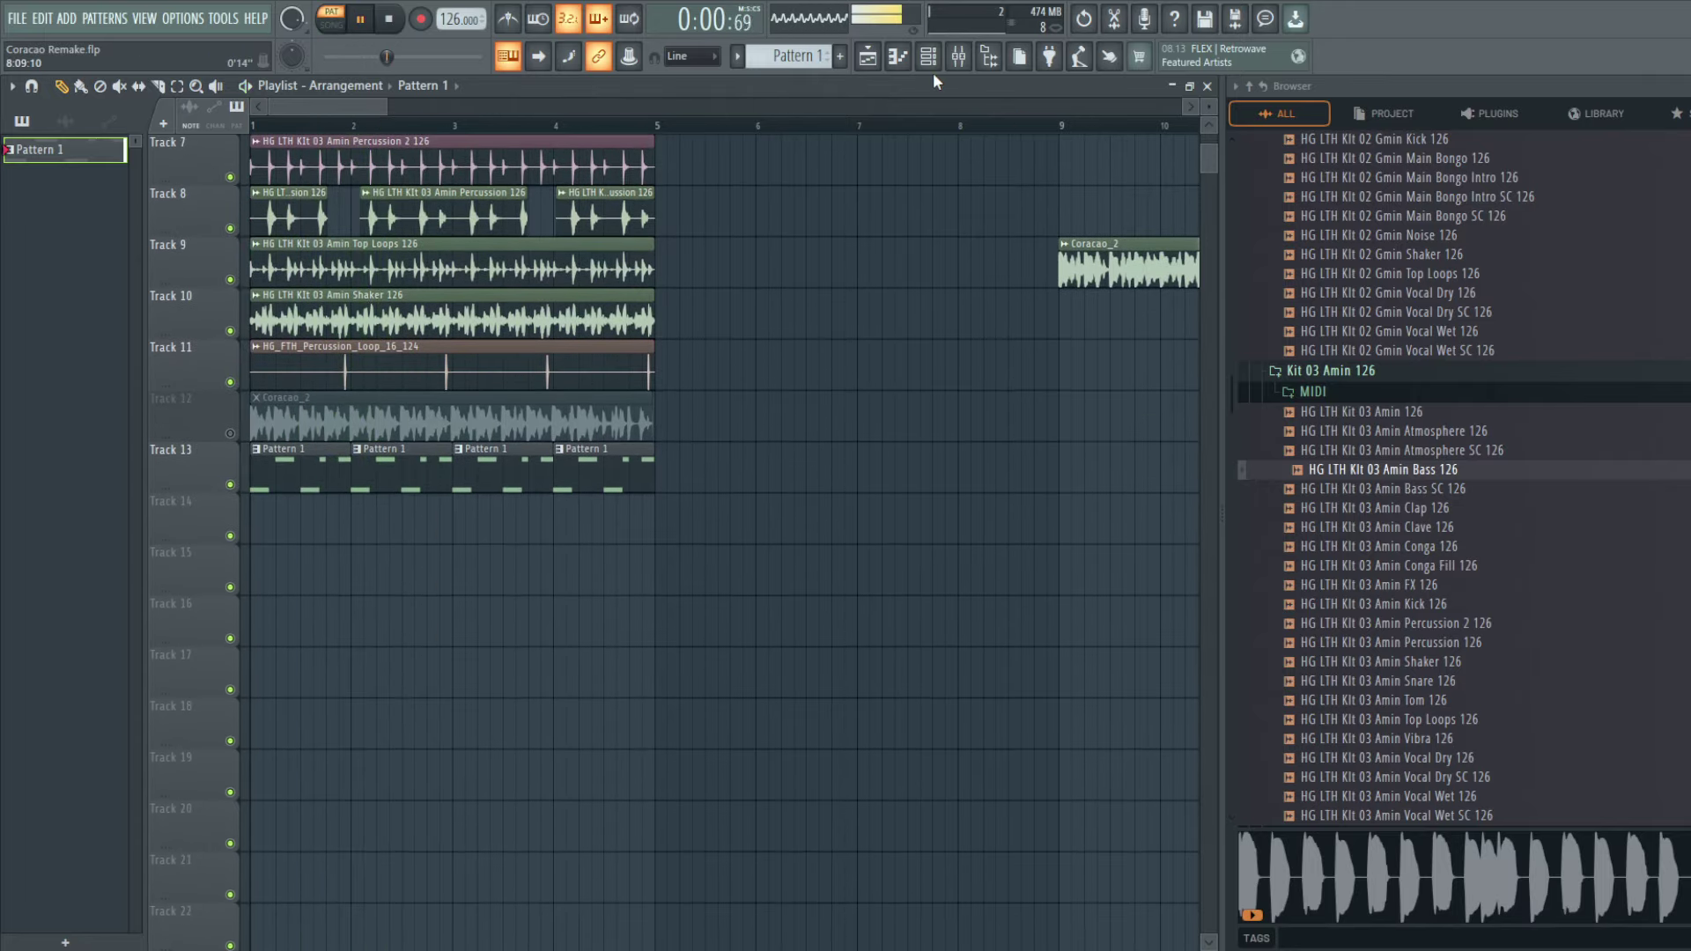
{"action": "left_click", "coordinate": [929, 56]}
{"action": "left_click", "coordinate": [387, 441]}
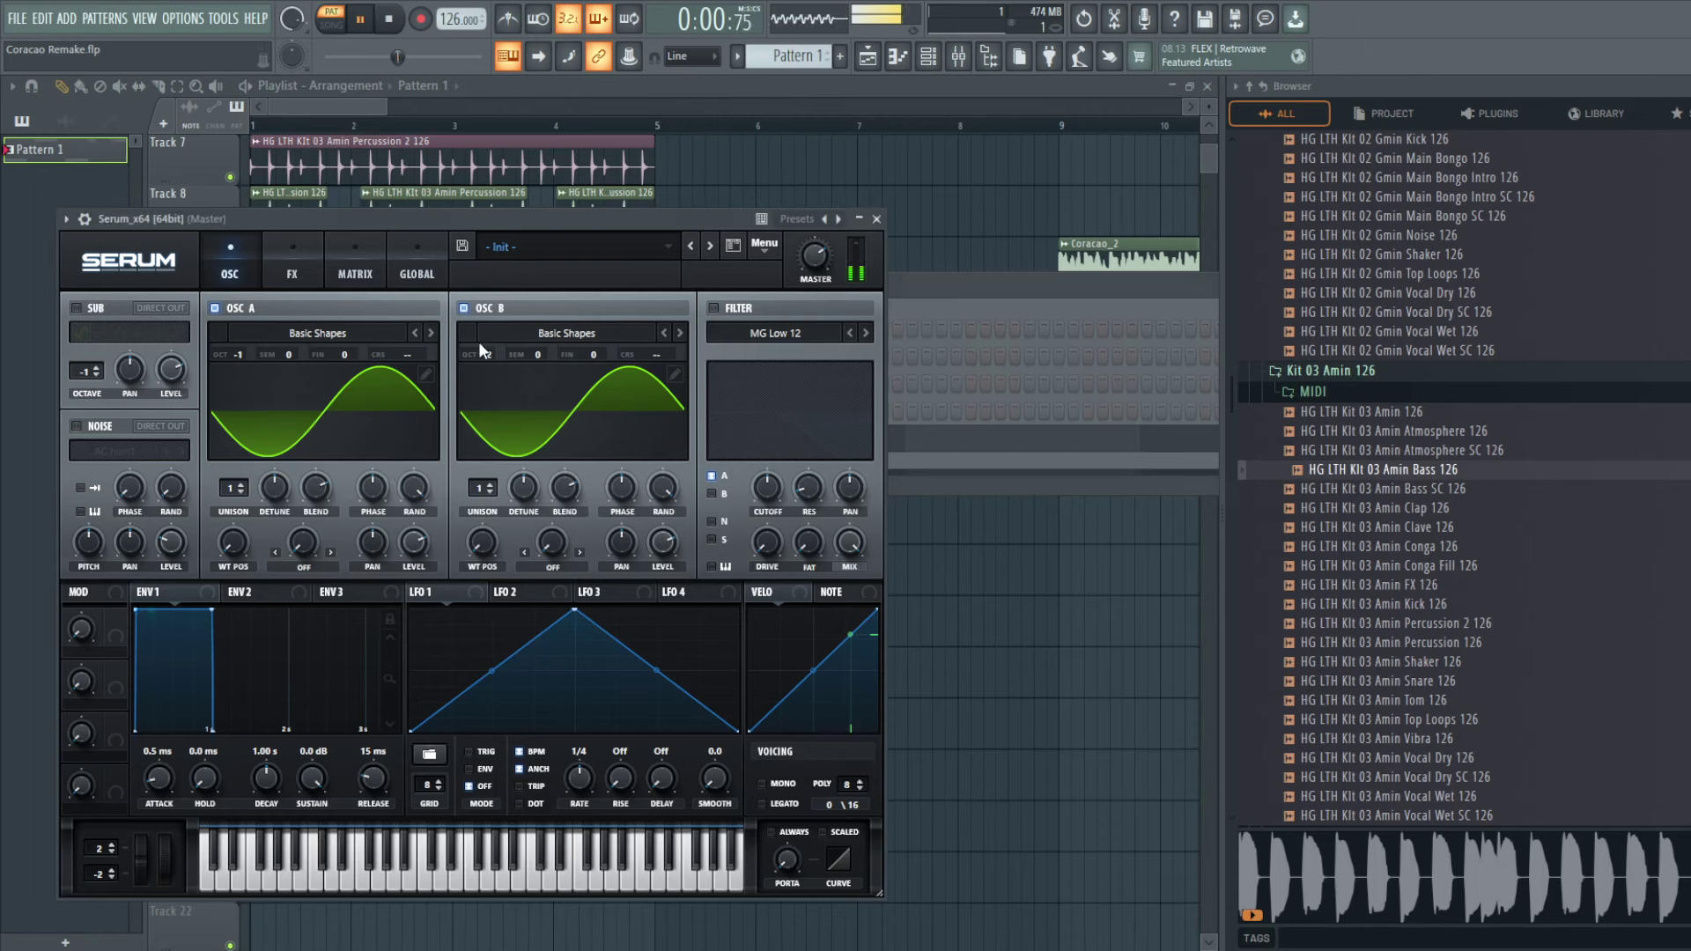
{"action": "left_click", "coordinate": [464, 309]}
{"action": "left_click_drag", "start_coordinate": [261, 352], "coordinate": [261, 331]}
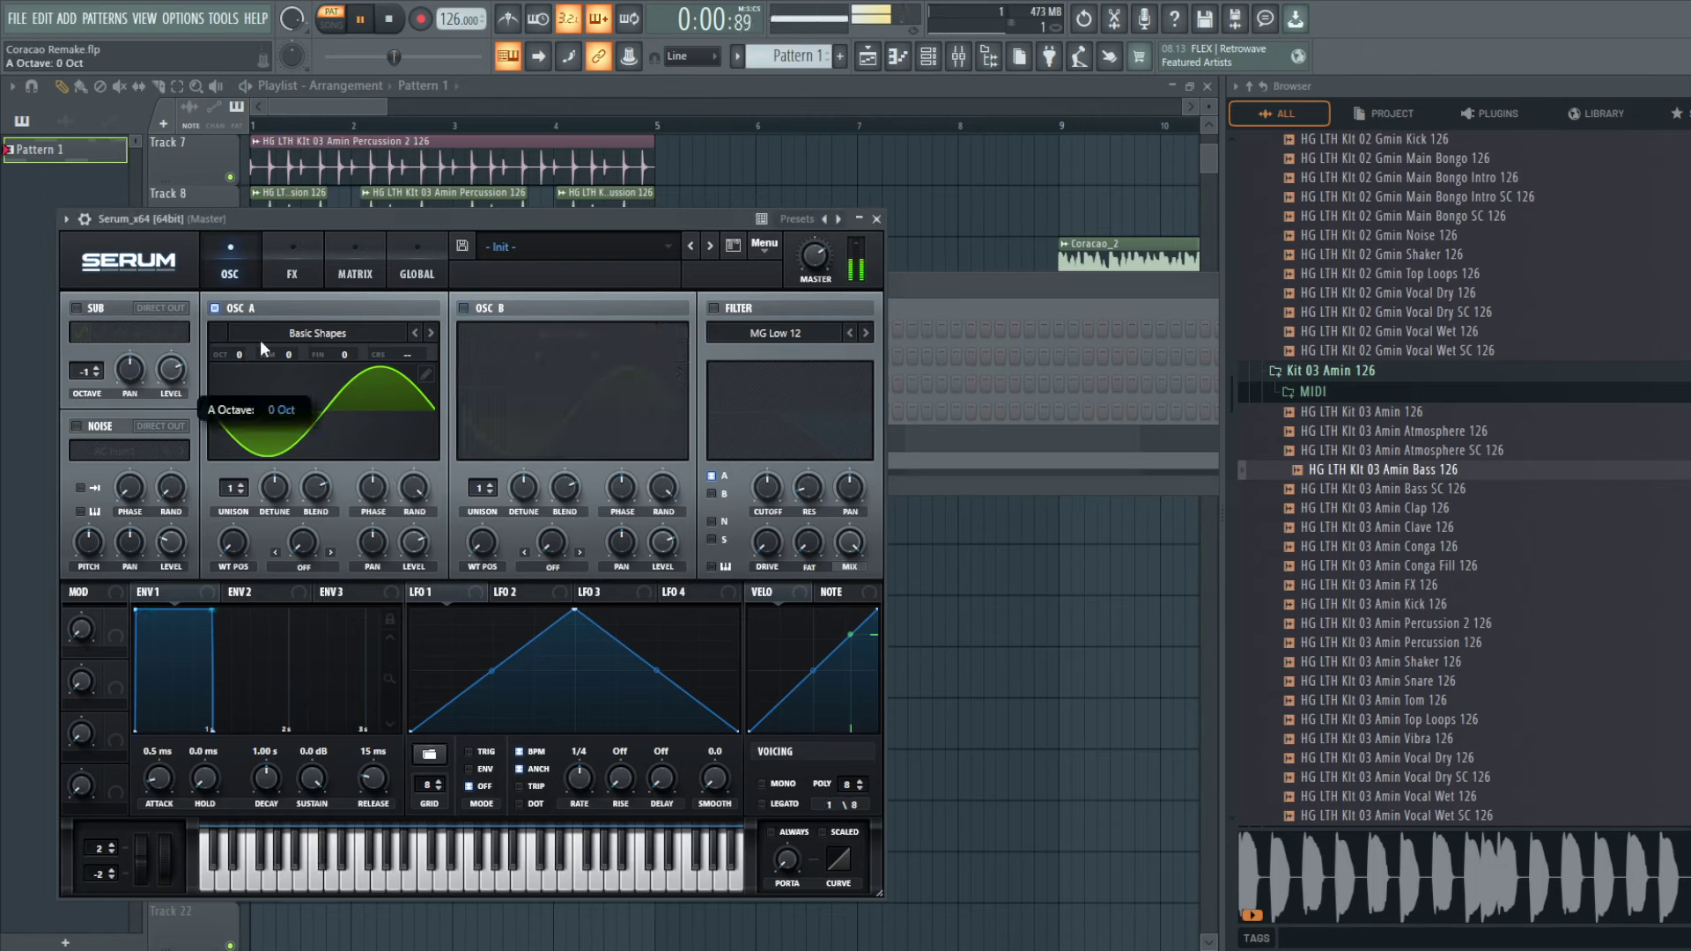
{"action": "key", "text": "space"}
Step: Preview HG LTH KIt 03 Amin Bass 126 against the Serum bass and load the sample into Edison in Master slot 8
{"action": "left_click", "coordinate": [1384, 472]}
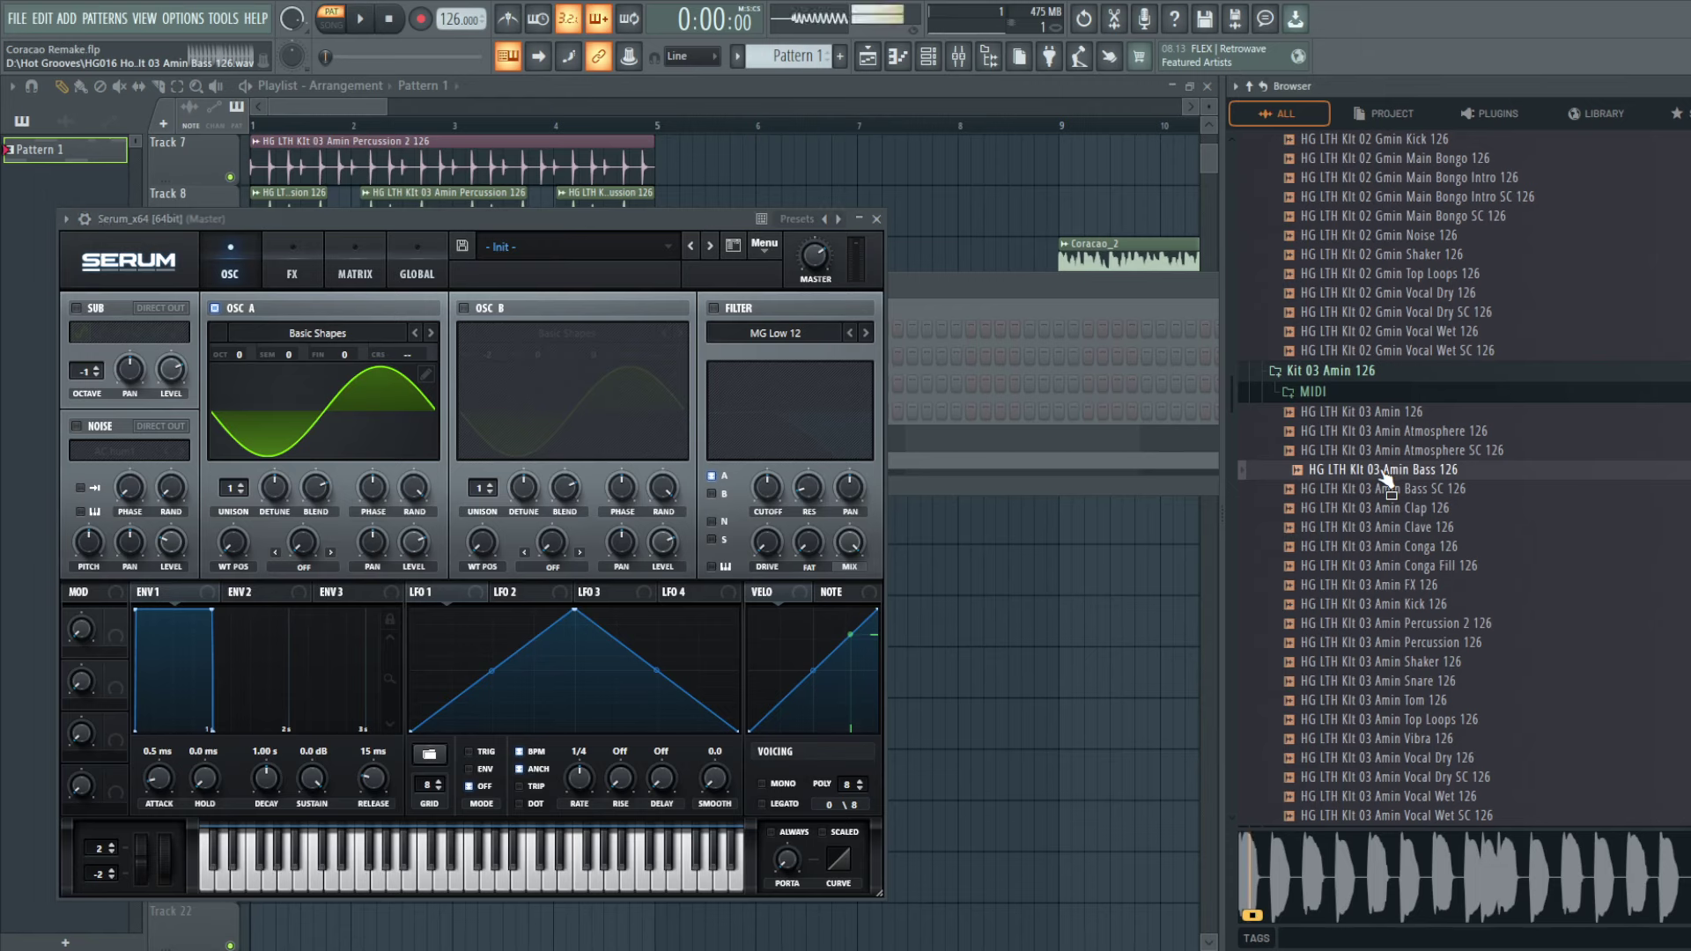
{"action": "key", "text": "space"}
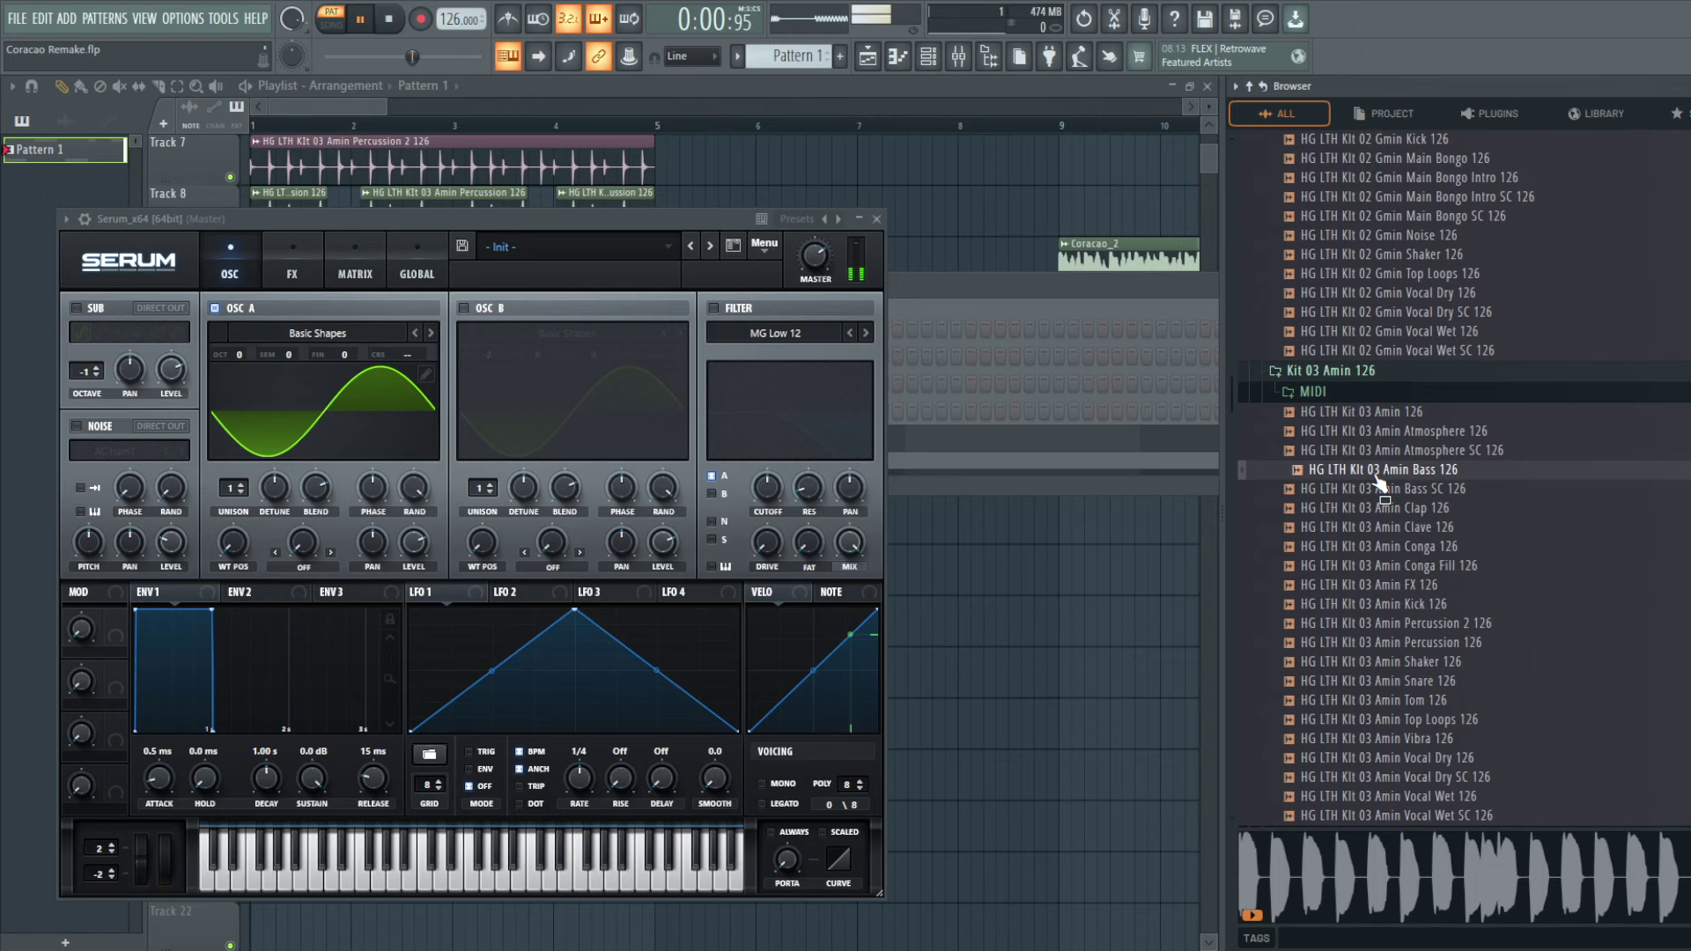
{"action": "left_click", "coordinate": [958, 56]}
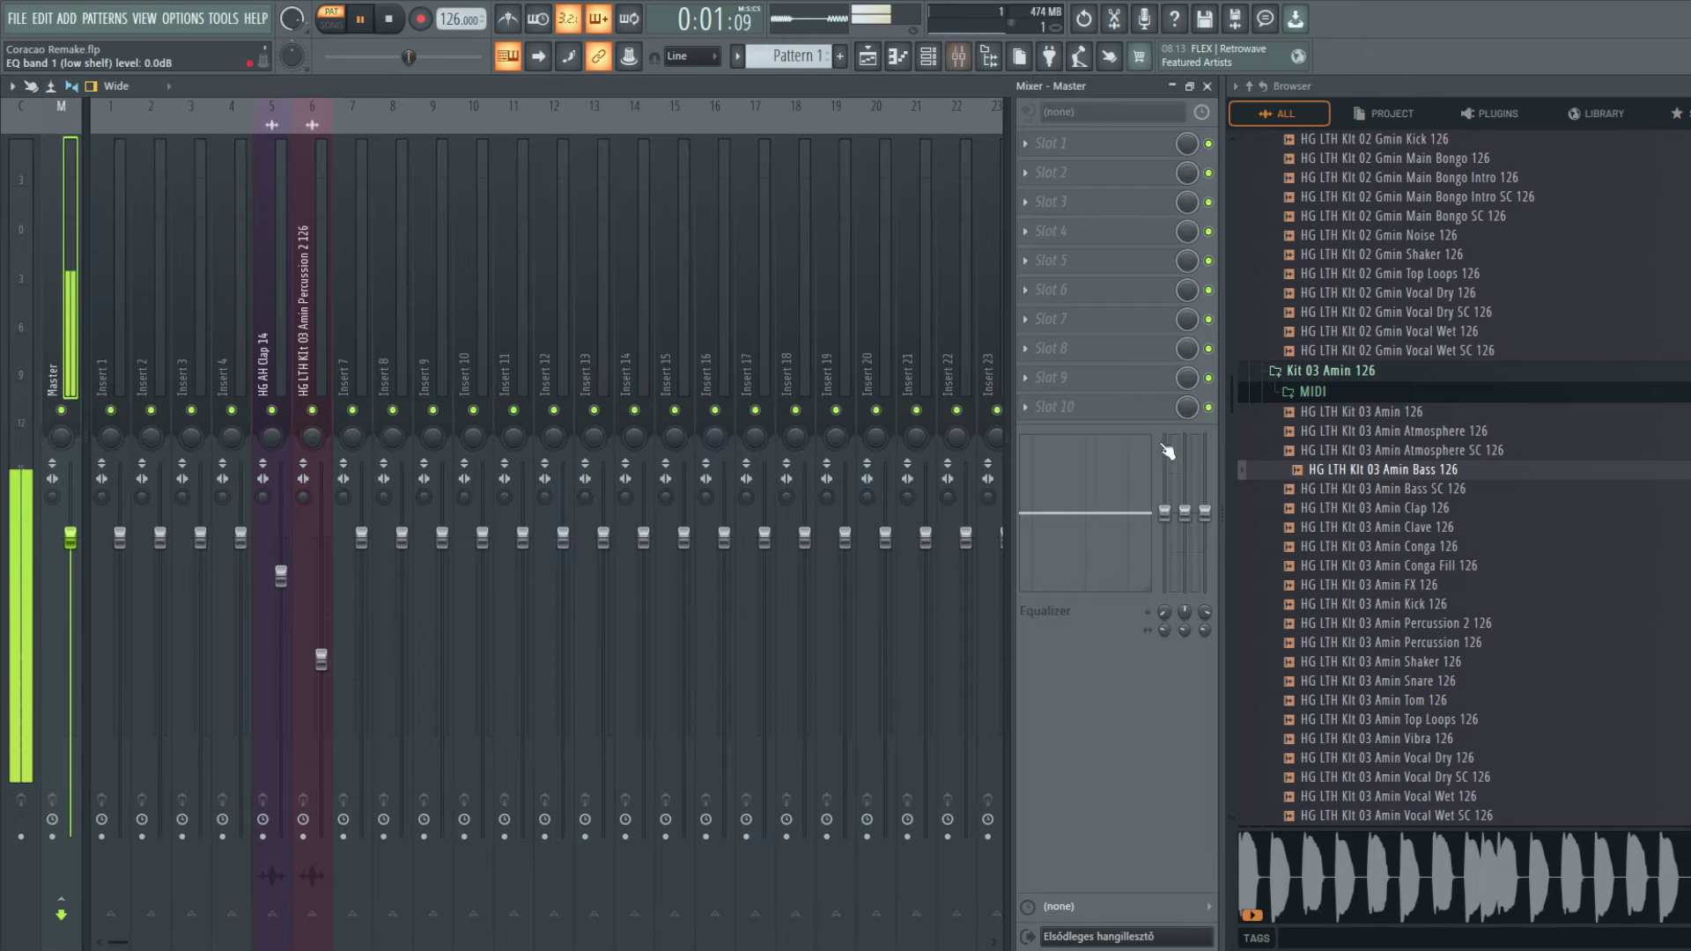
{"action": "left_click", "coordinate": [1087, 347]}
{"action": "left_click", "coordinate": [472, 412]}
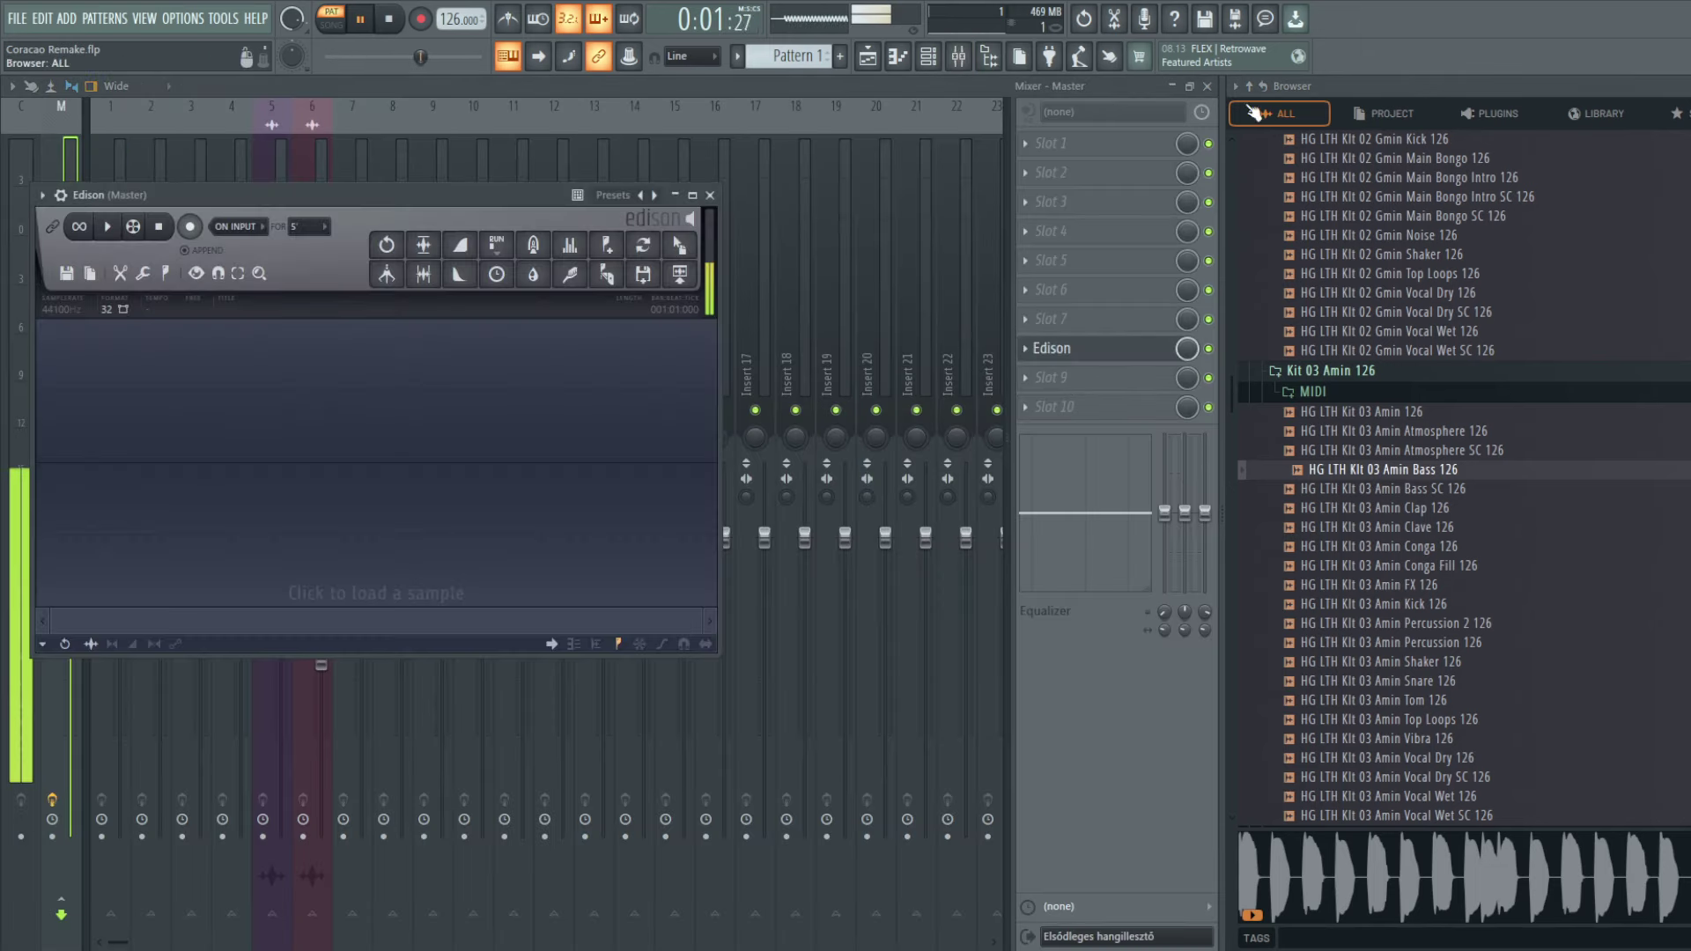
{"action": "left_click", "coordinate": [1207, 85]}
{"action": "left_click_drag", "start_coordinate": [1391, 469], "coordinate": [182, 426]}
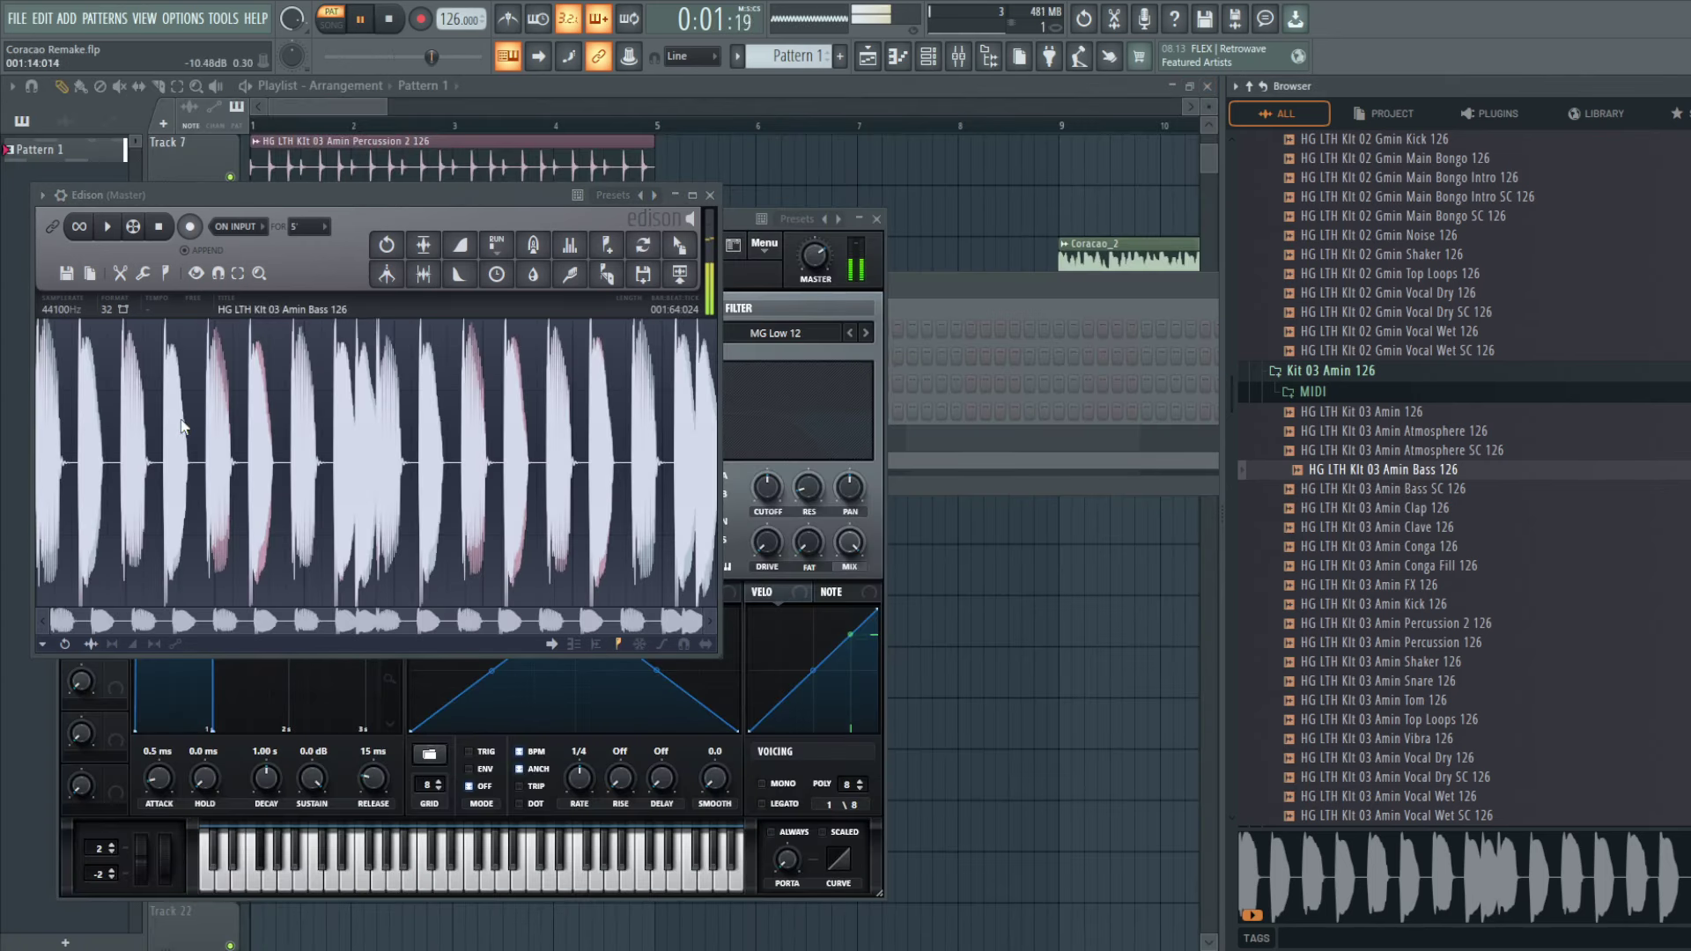
Step: Trim HG LTH KIt 03 Amin Bass 126 in Edison to its first bass note
{"action": "left_click_drag", "start_coordinate": [74, 440], "coordinate": [974, 445]}
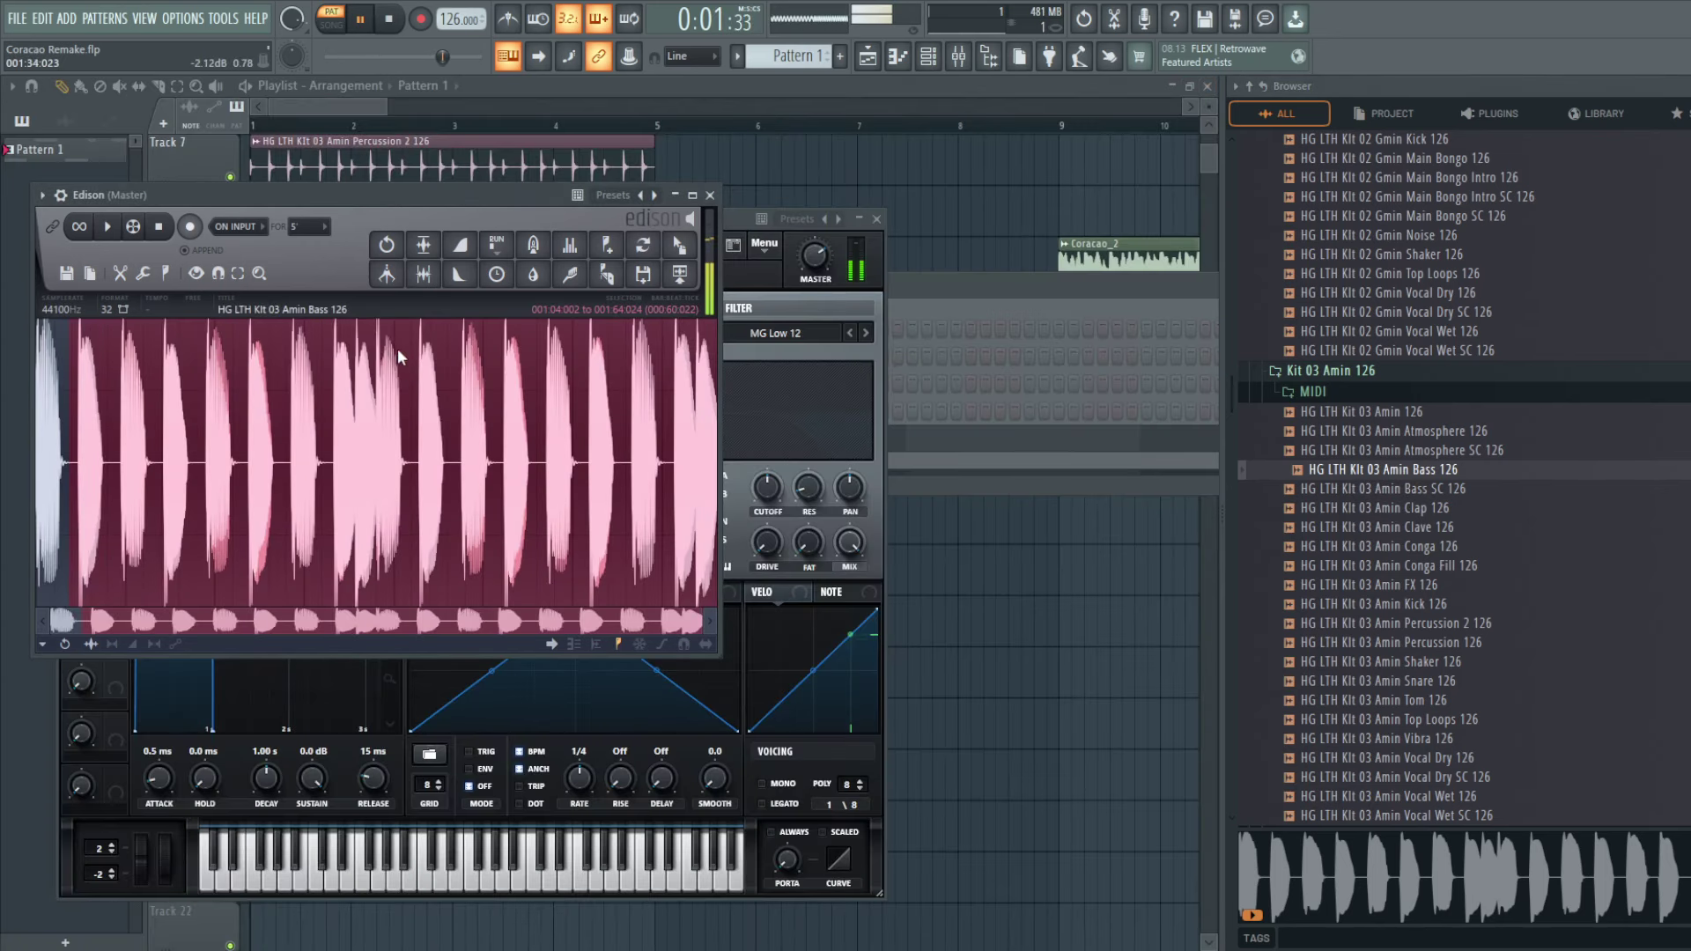
{"action": "key", "text": "Delete"}
{"action": "left_click", "coordinate": [424, 276]}
{"action": "left_click", "coordinate": [425, 247]}
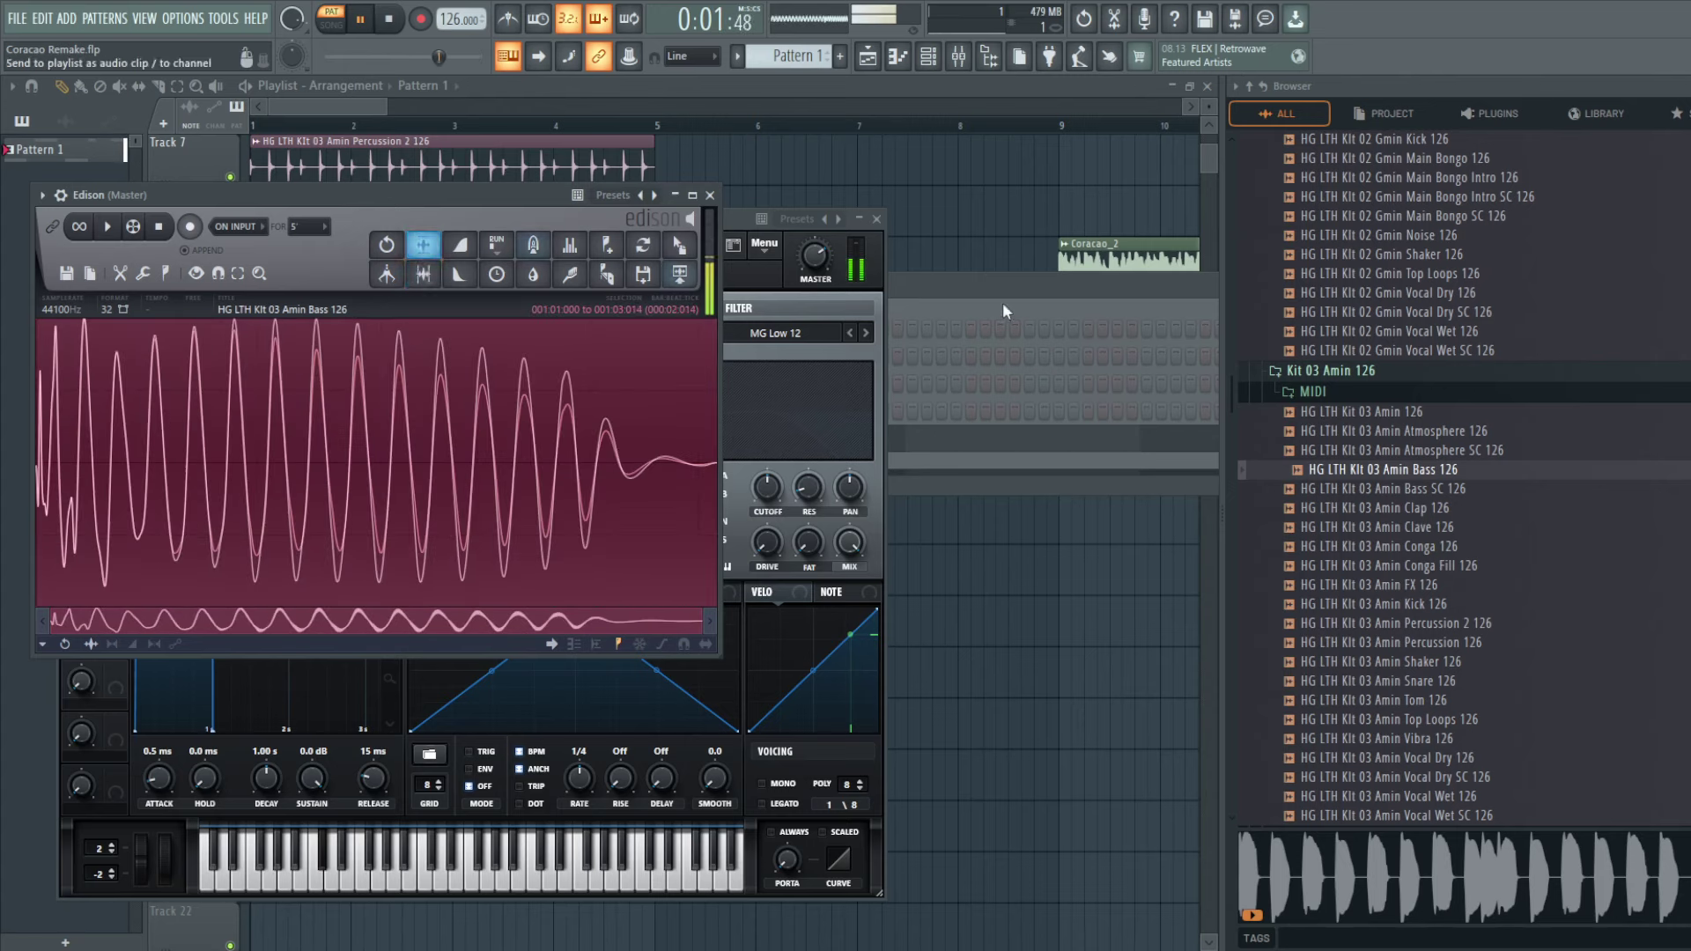
Step: Add a Kontakt channel and load the trimmed bass note from Edison into it as an instrument
{"action": "left_click_drag", "start_coordinate": [1003, 304], "coordinate": [1008, 291]}
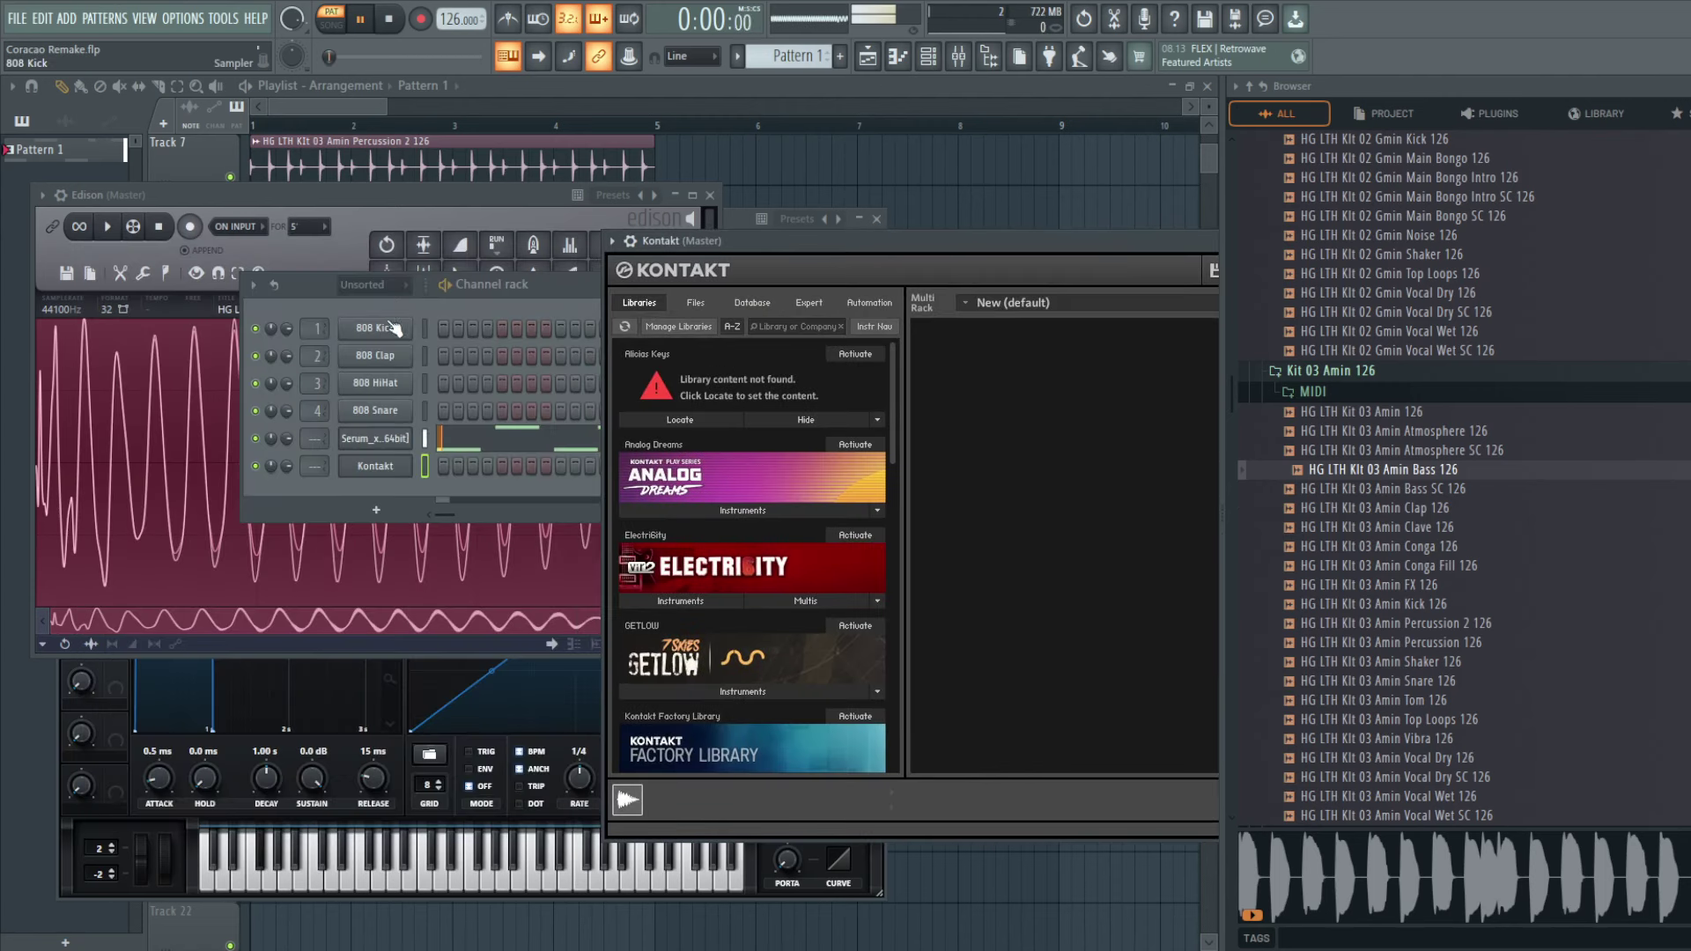
{"action": "left_click", "coordinate": [322, 196]}
{"action": "left_click_drag", "start_coordinate": [679, 246], "coordinate": [796, 288]}
{"action": "left_click", "coordinate": [957, 374]}
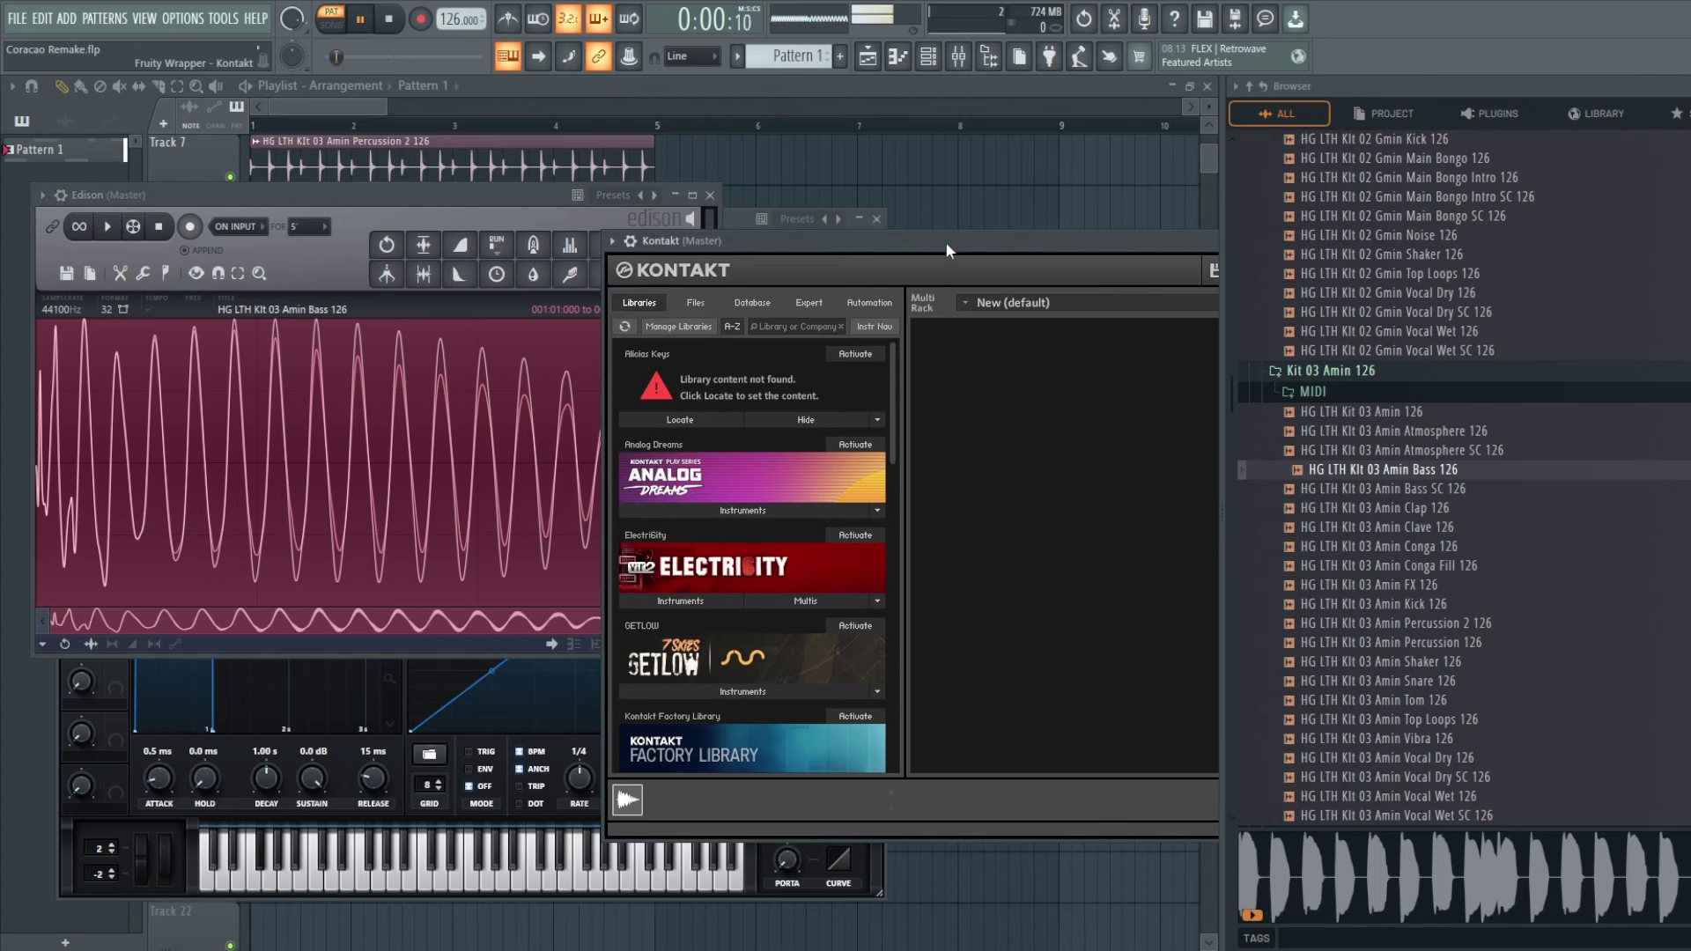
{"action": "left_click_drag", "start_coordinate": [945, 242], "coordinate": [858, 266]}
{"action": "left_click_drag", "start_coordinate": [462, 226], "coordinate": [233, 891]}
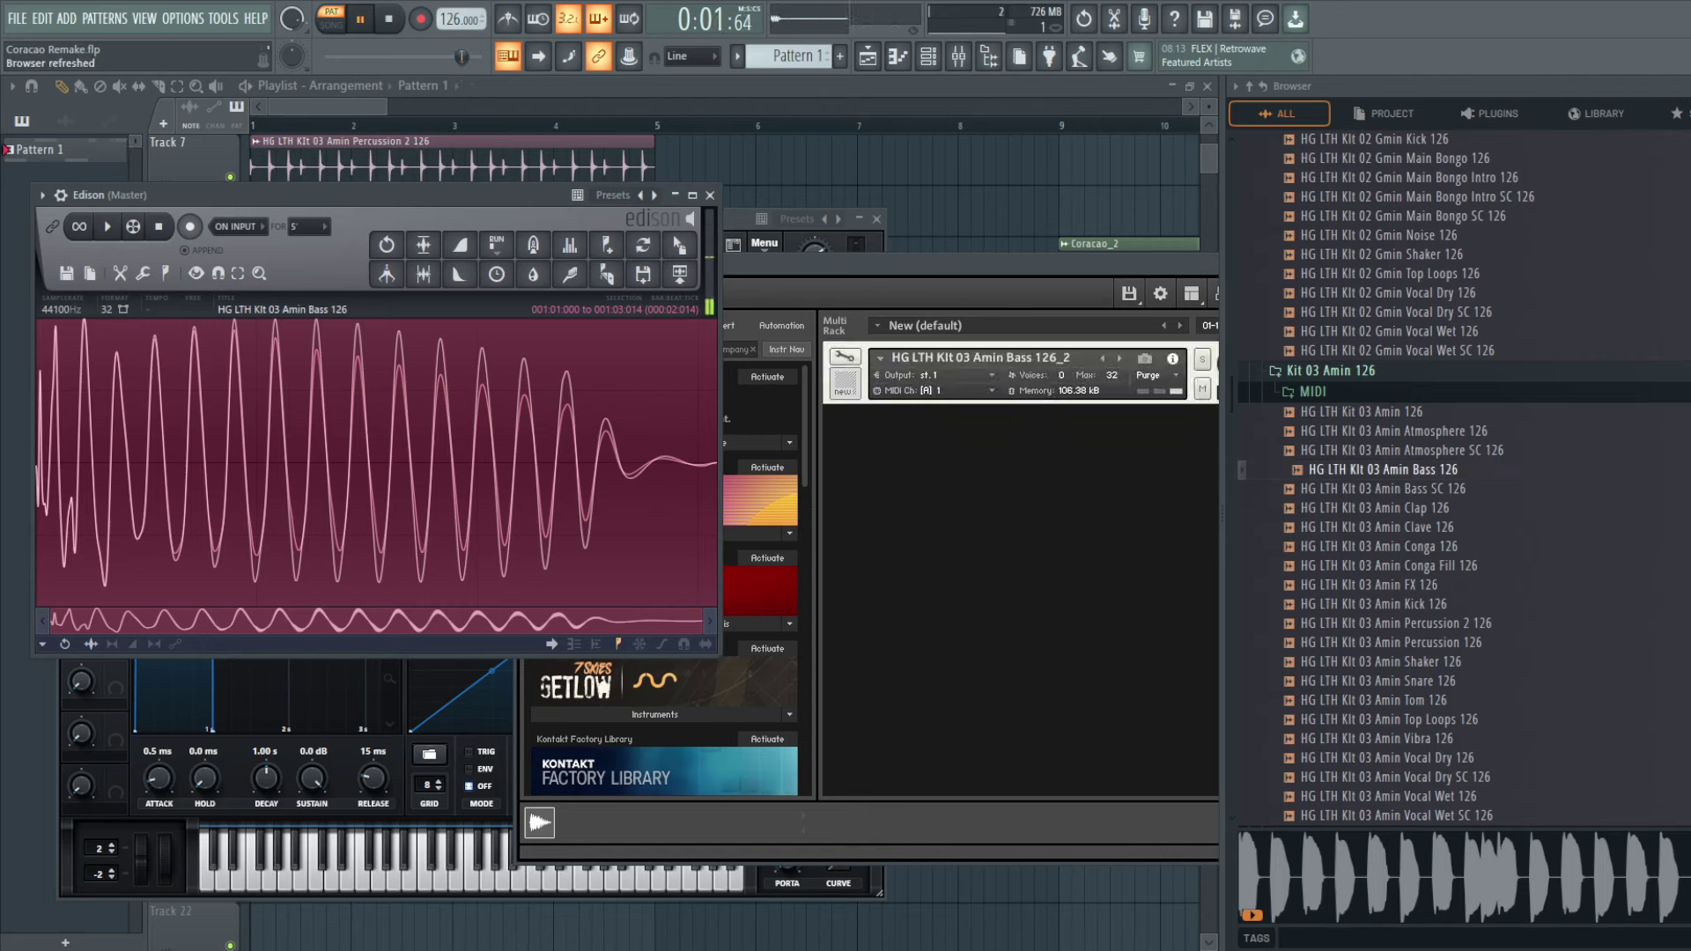
{"action": "left_click", "coordinate": [1102, 506]}
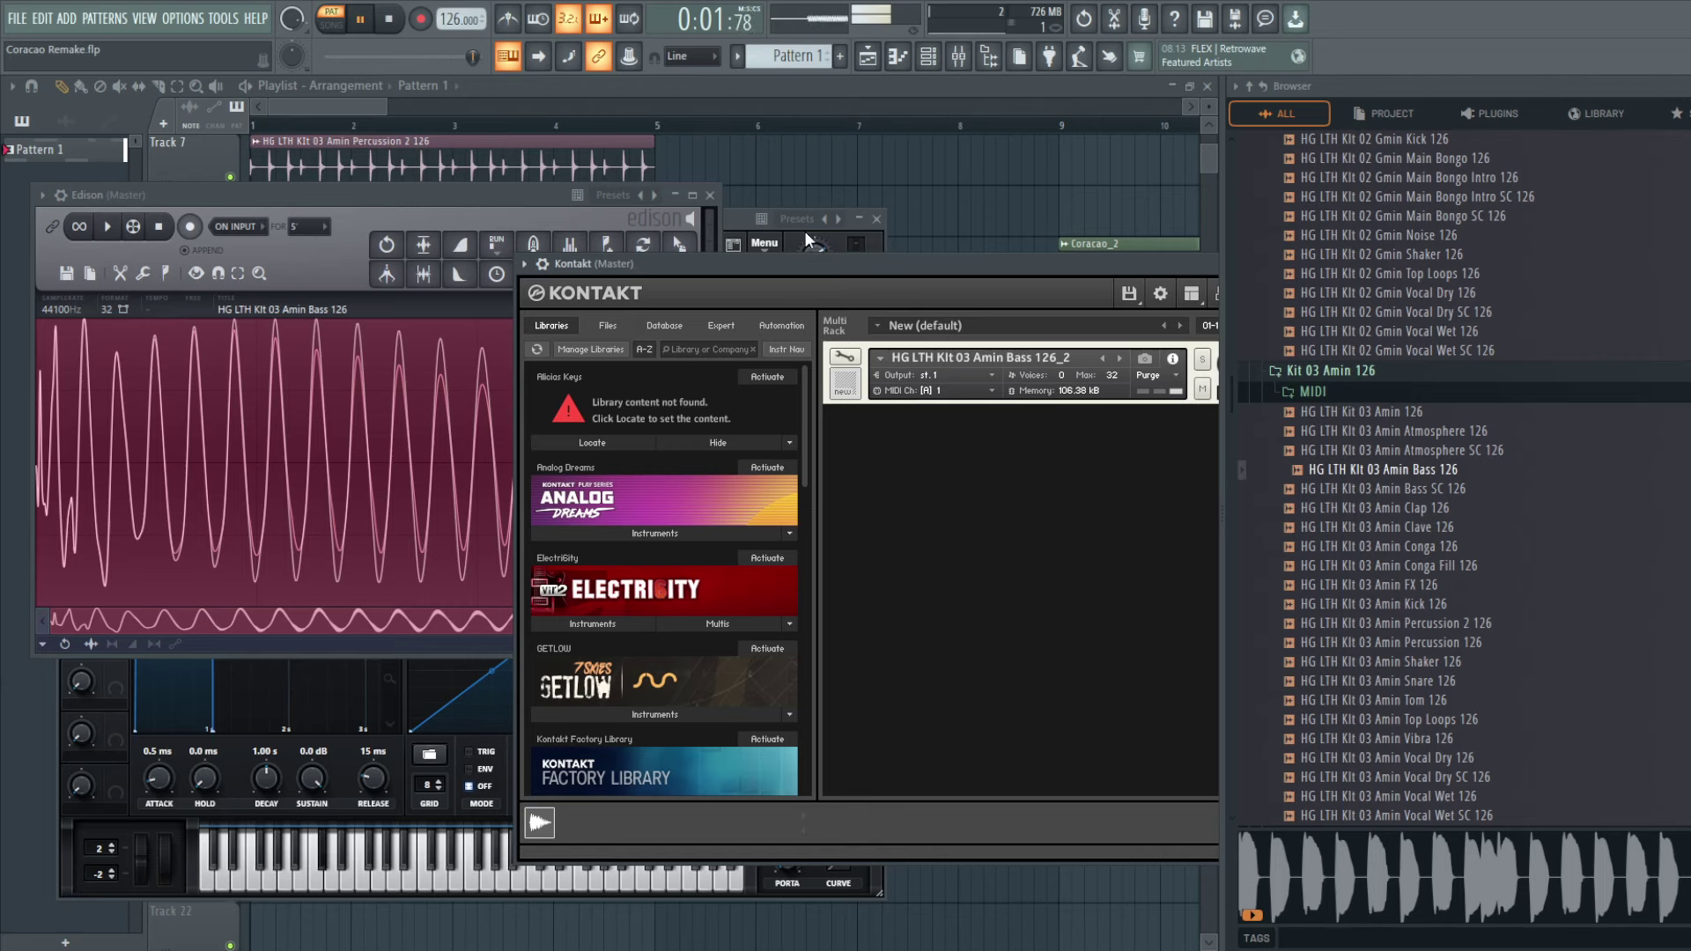
Step: Stop playback and import the HG LTH KIt 03 Amin Bass 126 MIDI file from the Kit 03 Amin 126 folder into the Serum channel
{"action": "left_click", "coordinate": [928, 56]}
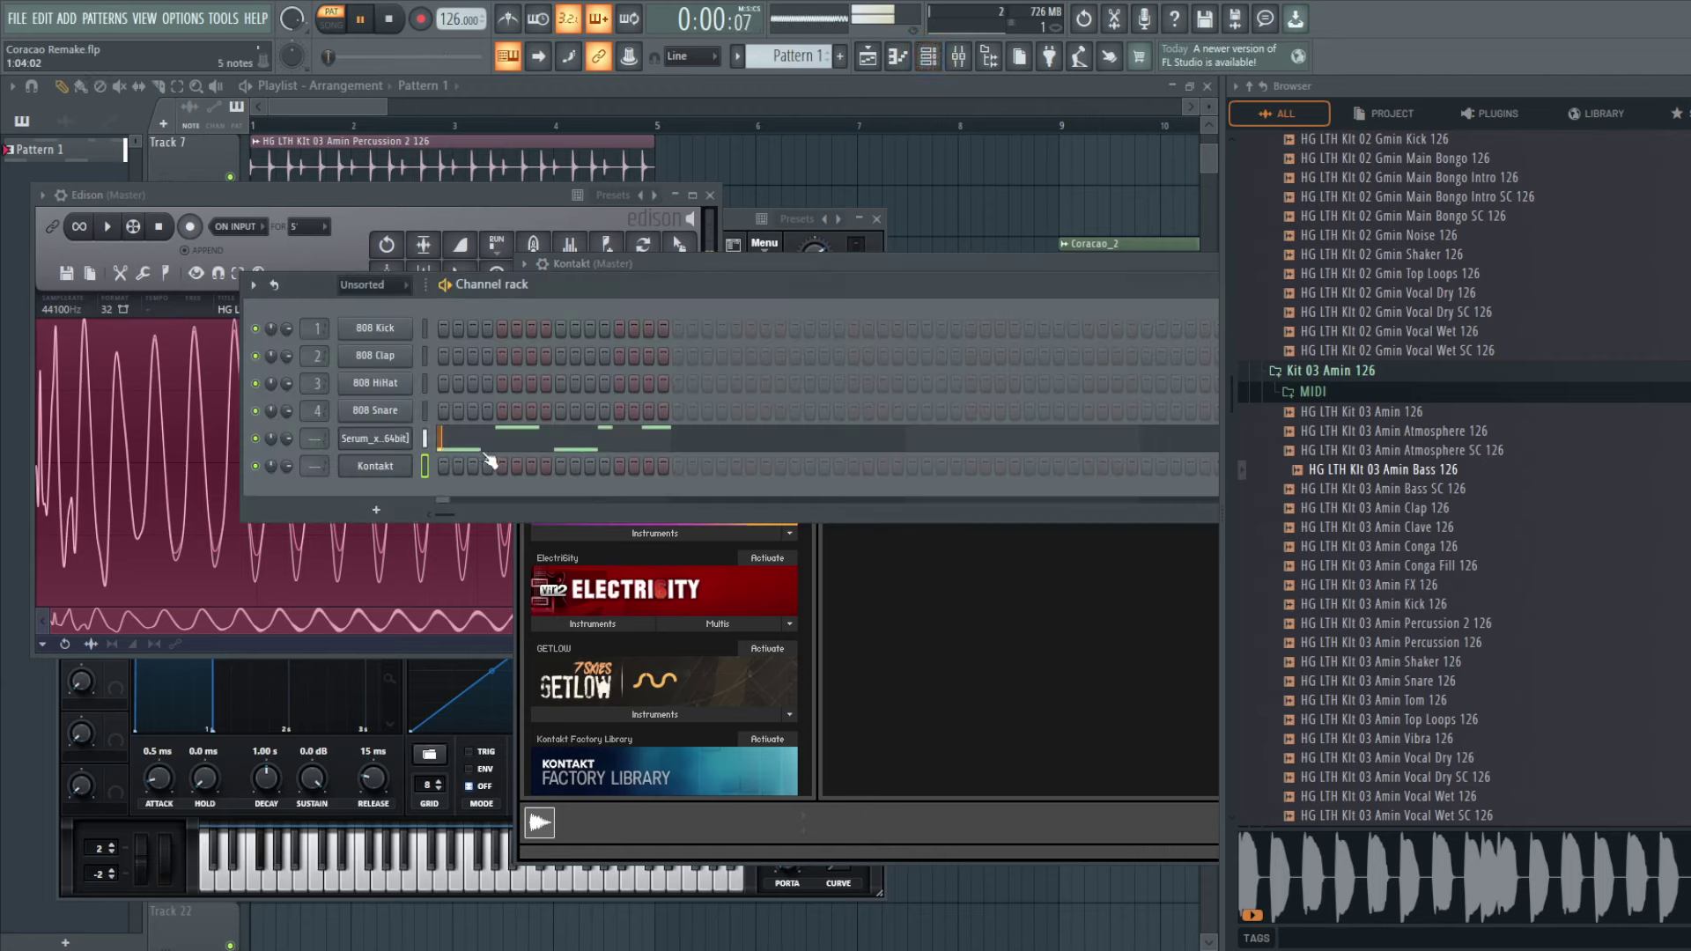
{"action": "left_click", "coordinate": [1347, 411]}
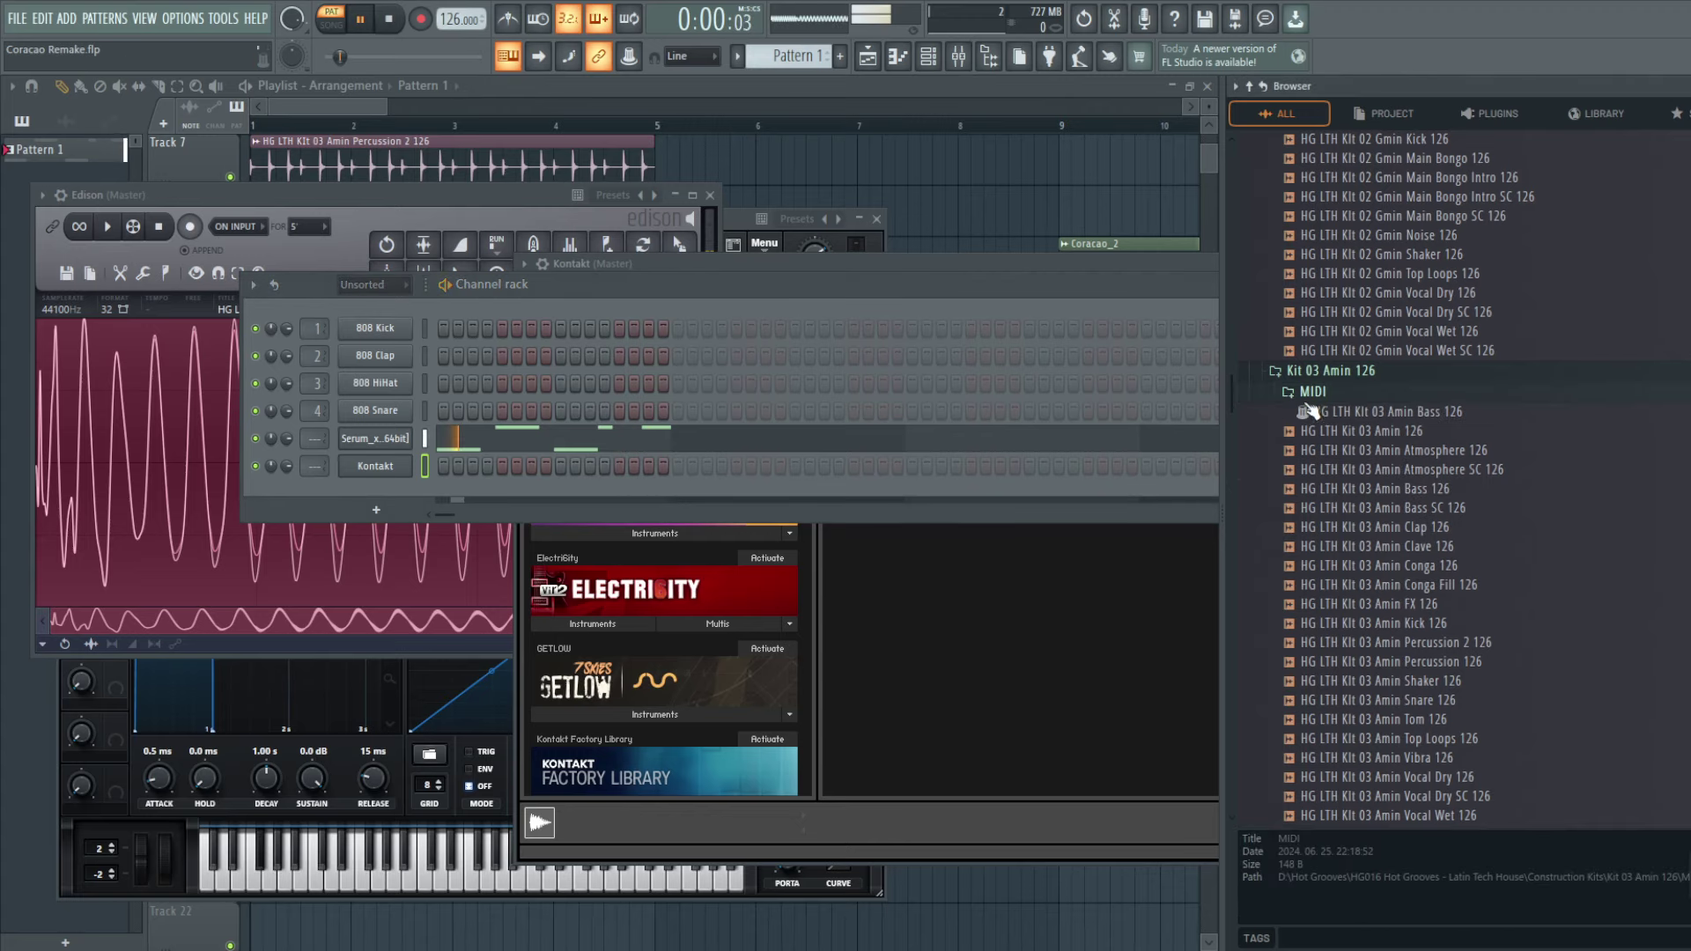
{"action": "left_click", "coordinate": [1344, 395]}
{"action": "key", "text": "space"}
{"action": "left_click", "coordinate": [1339, 412]}
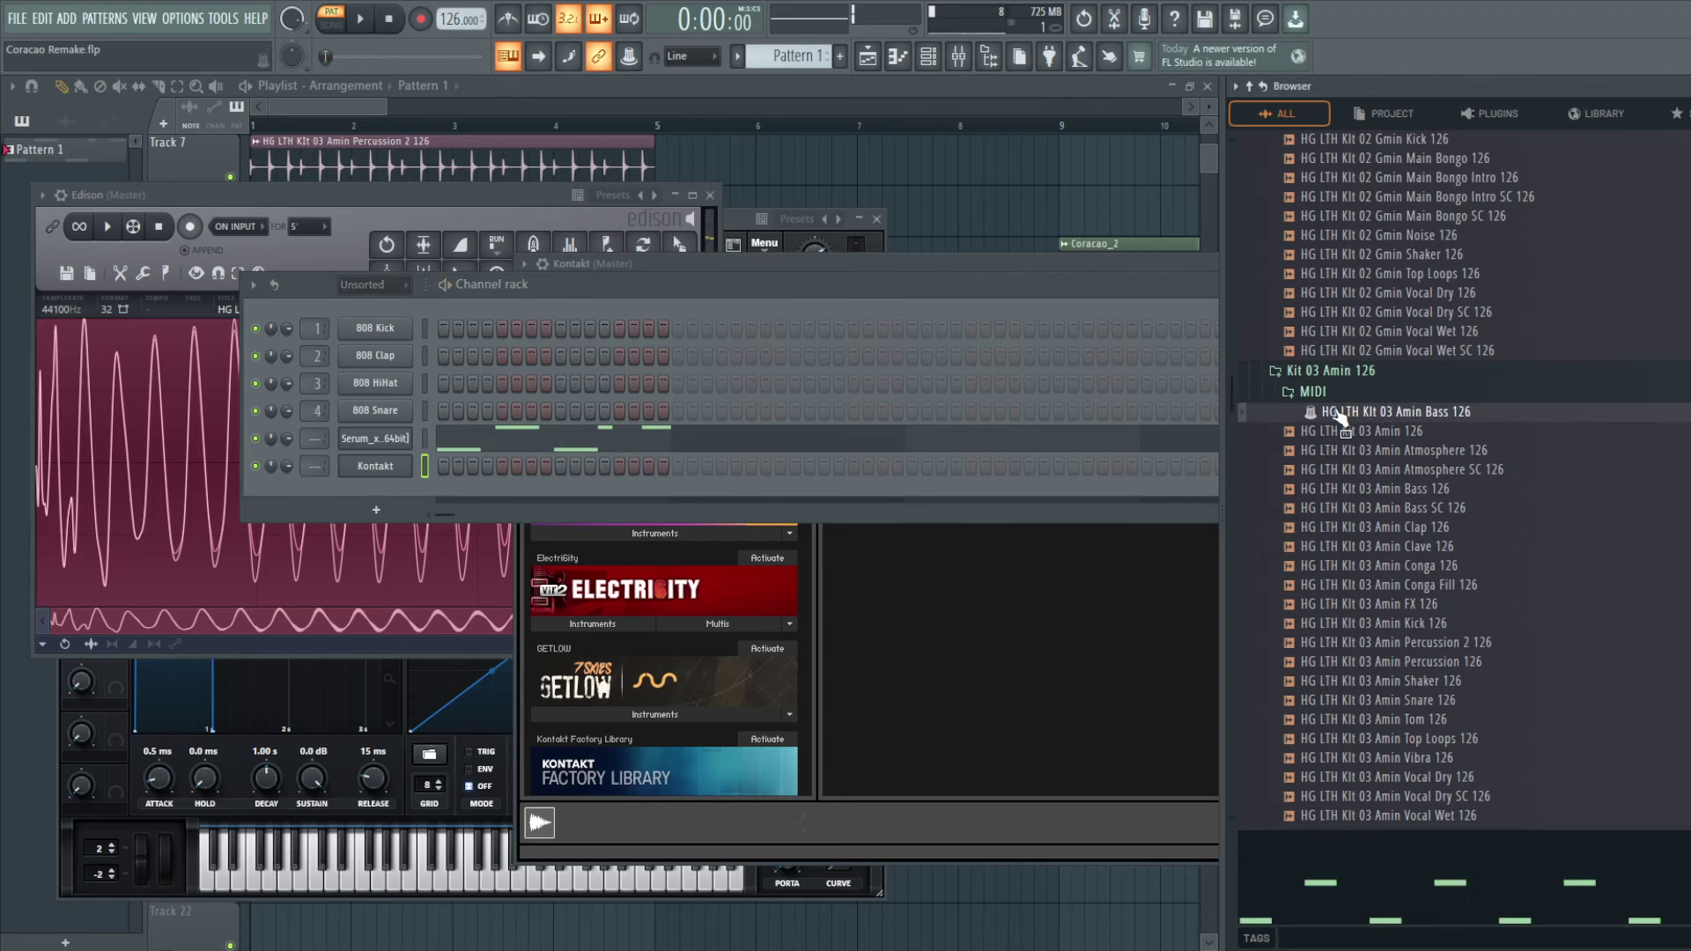
{"action": "left_click", "coordinate": [662, 449]}
{"action": "left_click_drag", "start_coordinate": [1347, 414], "coordinate": [707, 430]}
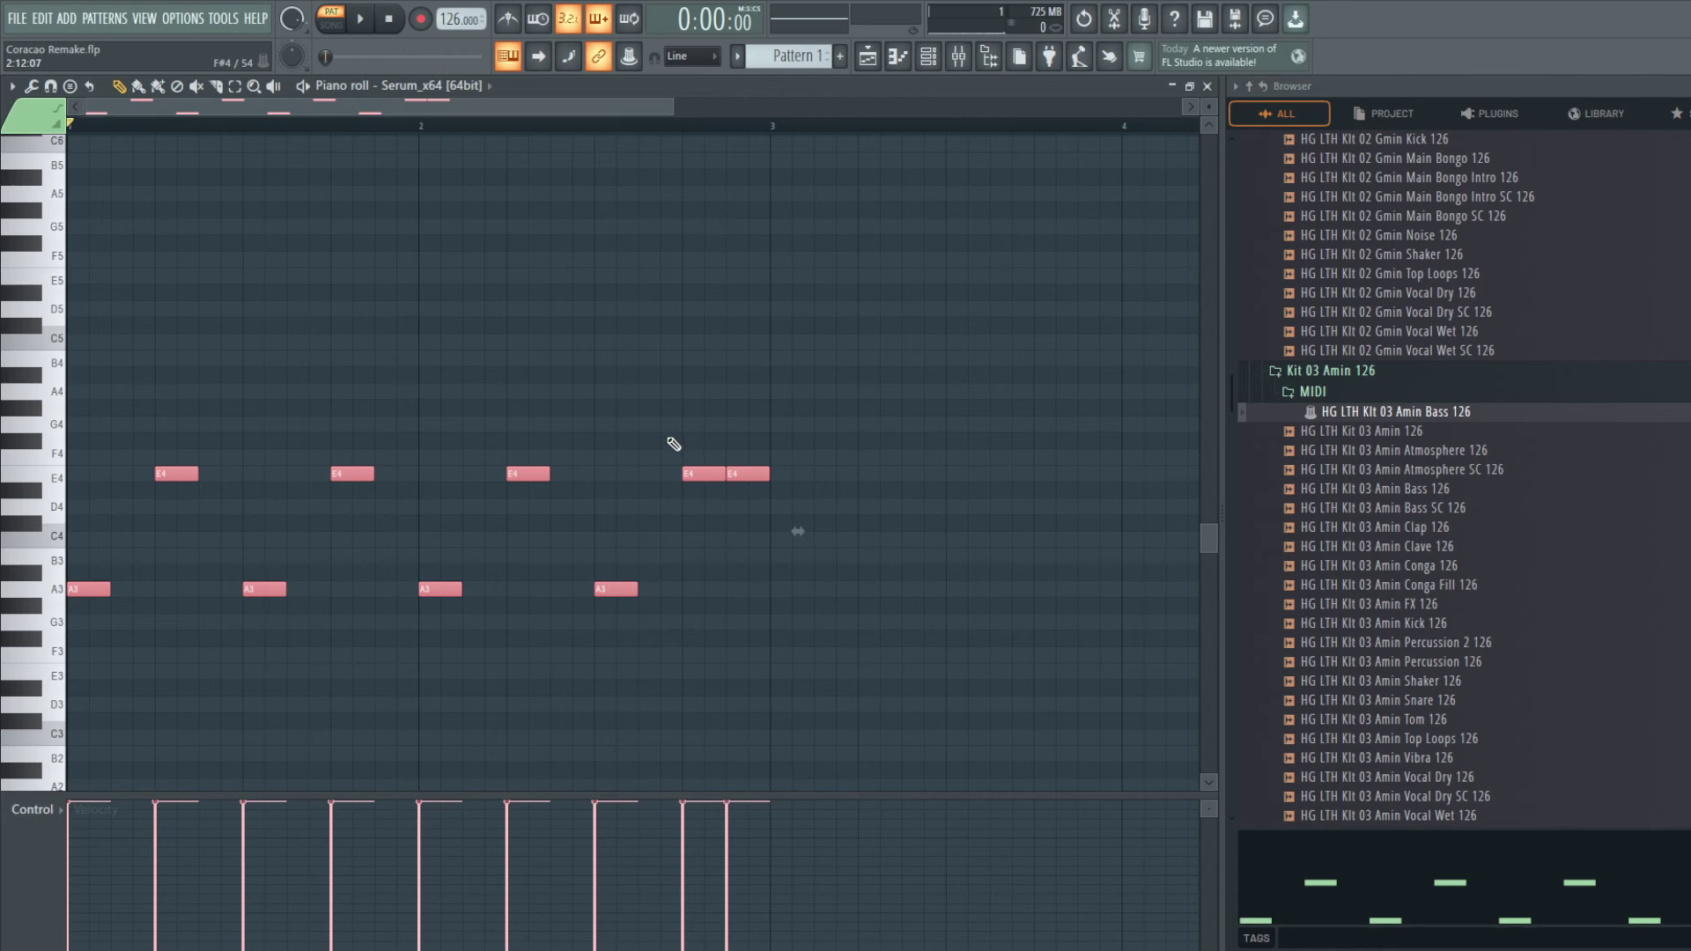
Step: Remove all notes from the Serum channel in Pattern 1
{"action": "scroll", "coordinate": [671, 440], "scroll_direction": "down", "scroll_amount": 1}
{"action": "key", "text": "Escape"}
{"action": "key", "text": "ctrl+x"}
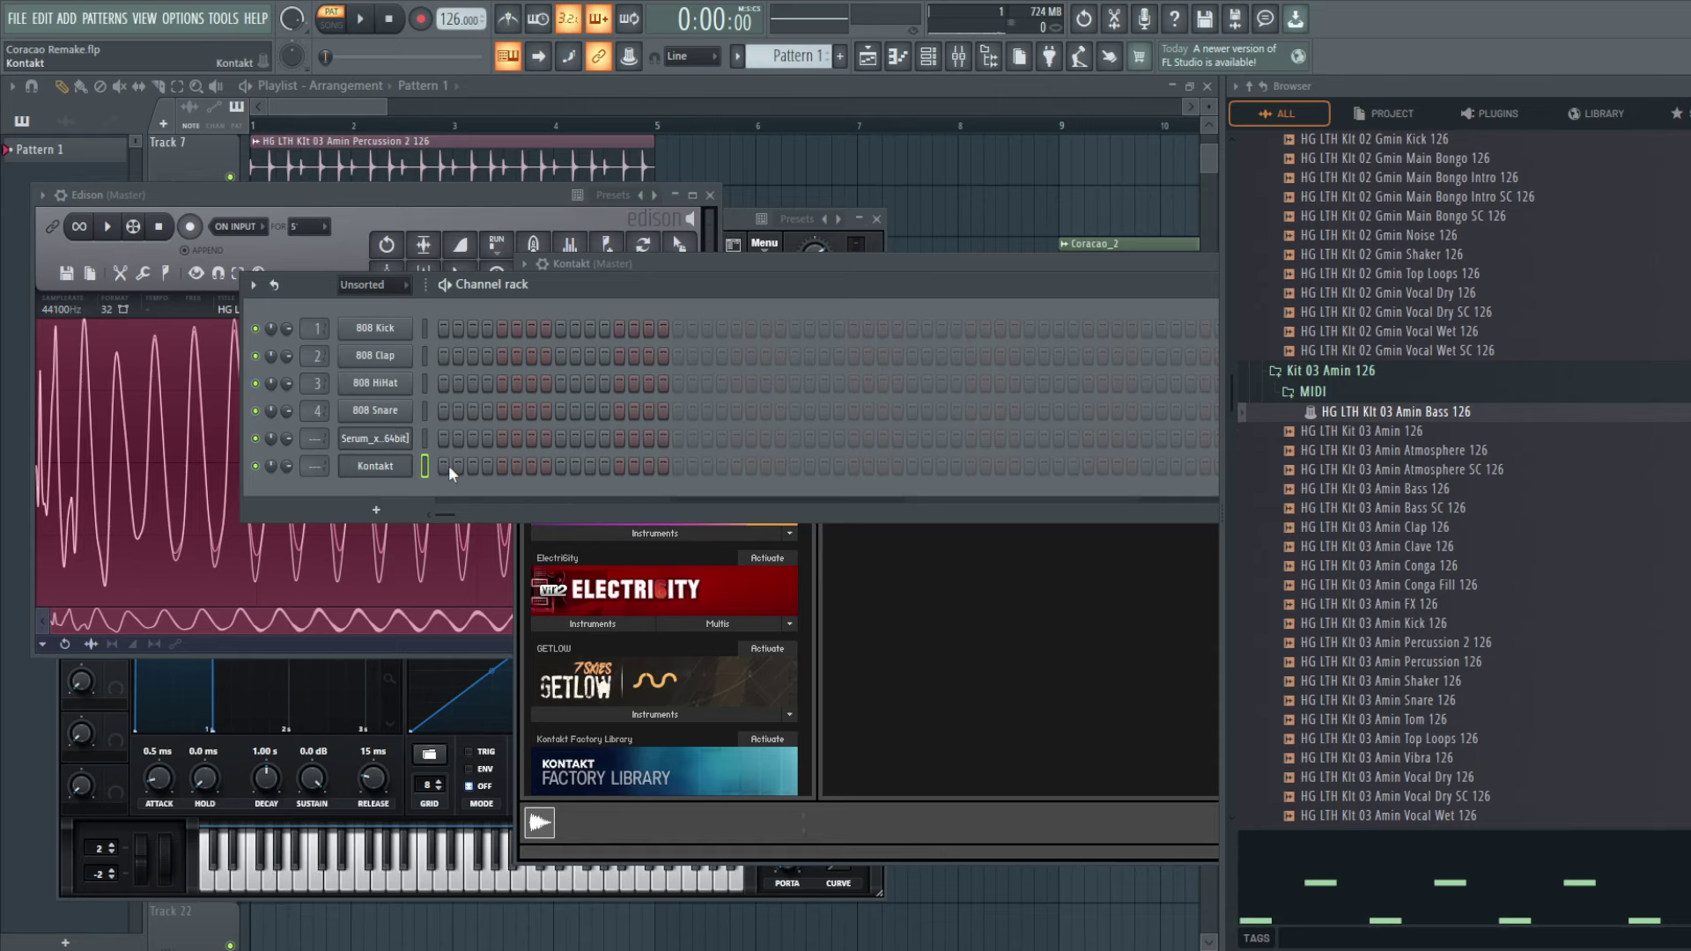
{"action": "key", "text": "F7"}
{"action": "key", "text": "F7"}
Step: Set the bass instrument's Tune in Kontakt to 3.00 semitones
{"action": "left_click", "coordinate": [377, 467]}
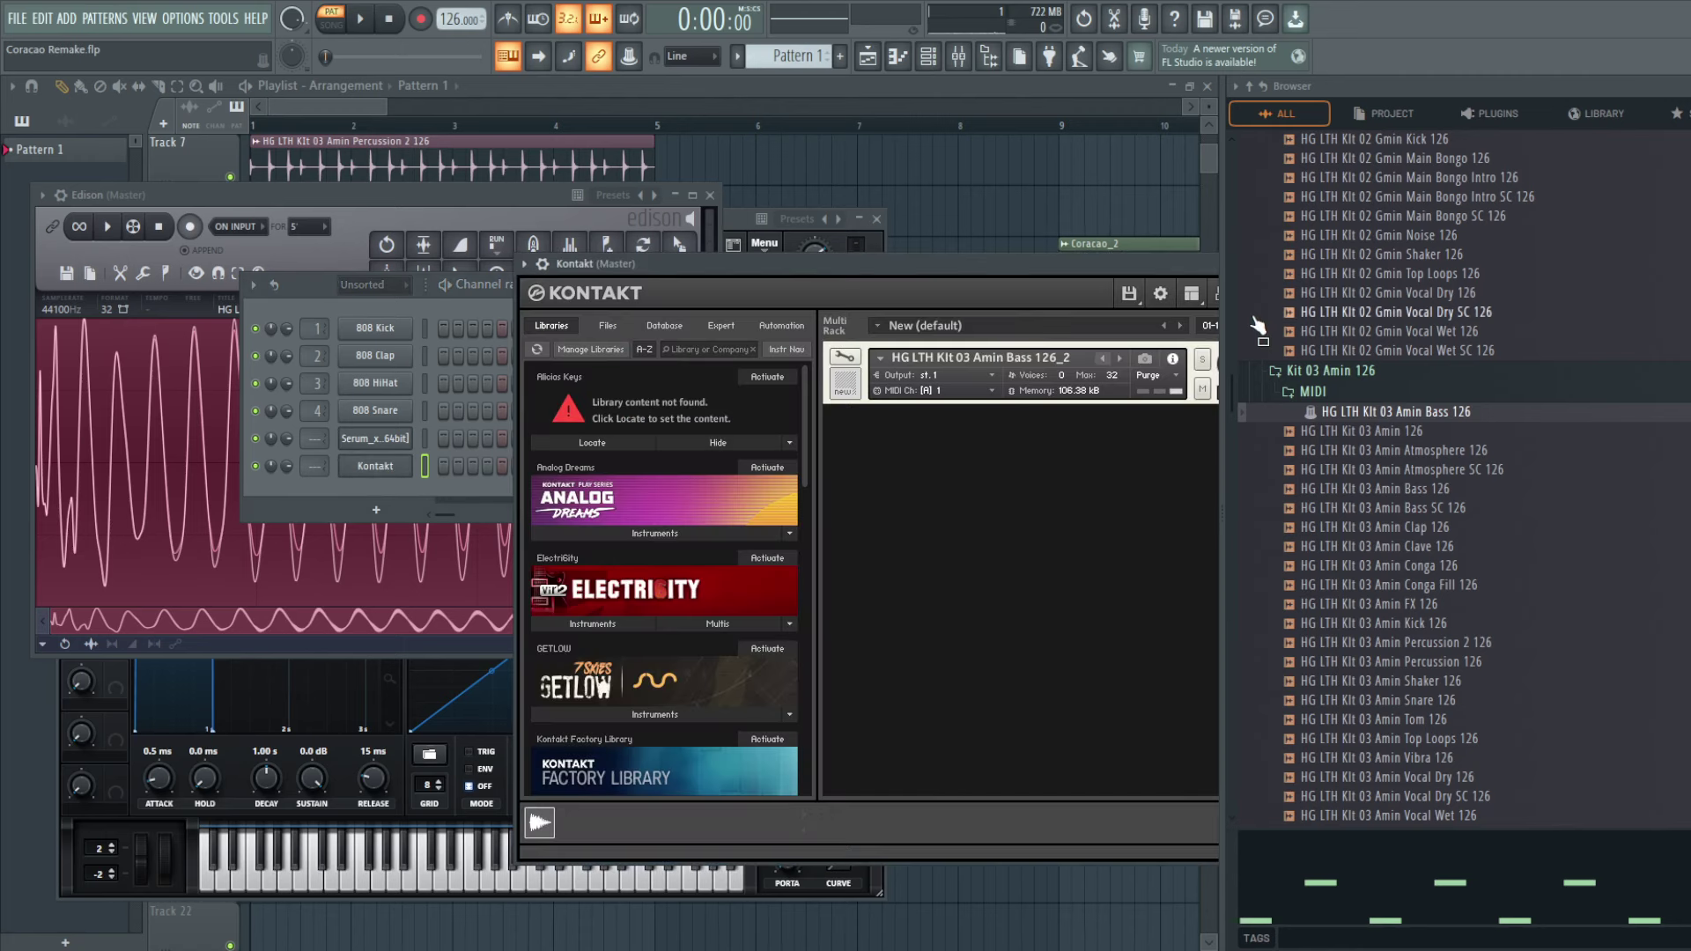
{"action": "left_click_drag", "start_coordinate": [958, 273], "coordinate": [725, 367]}
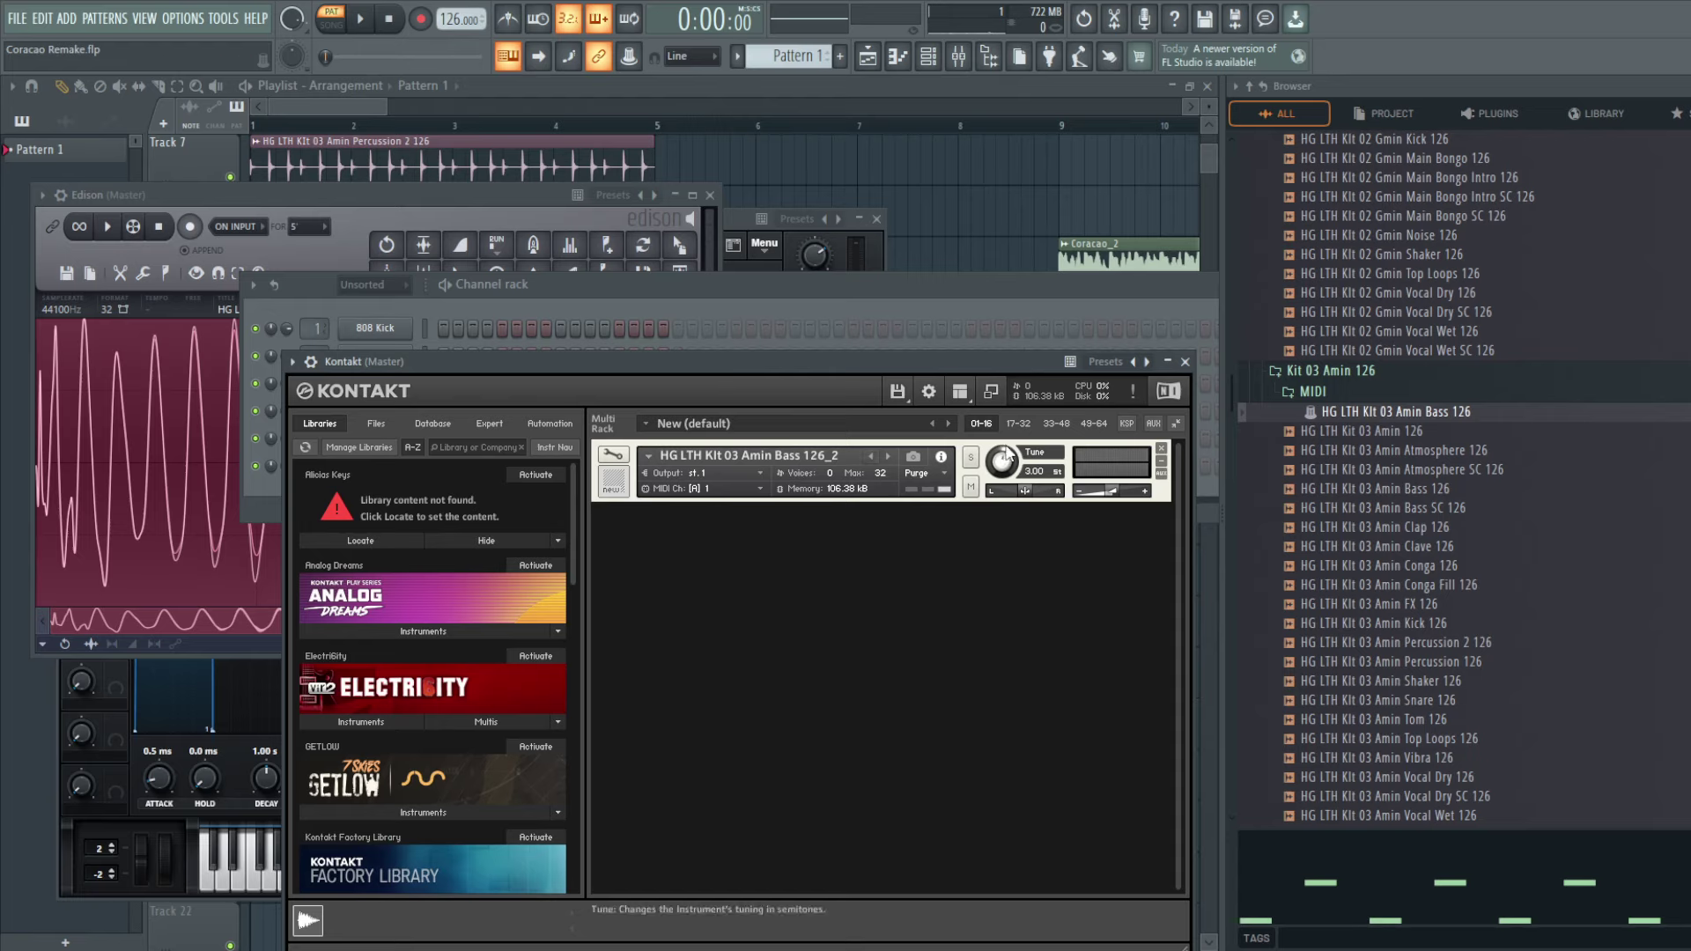
{"action": "left_click", "coordinate": [895, 289]}
Step: Draw a one-bar Kontakt bassline in Pattern 1: F#4, C#5 and F#4 lasting three steps each, followed by two two-step C#5 notes
{"action": "key", "text": "F7"}
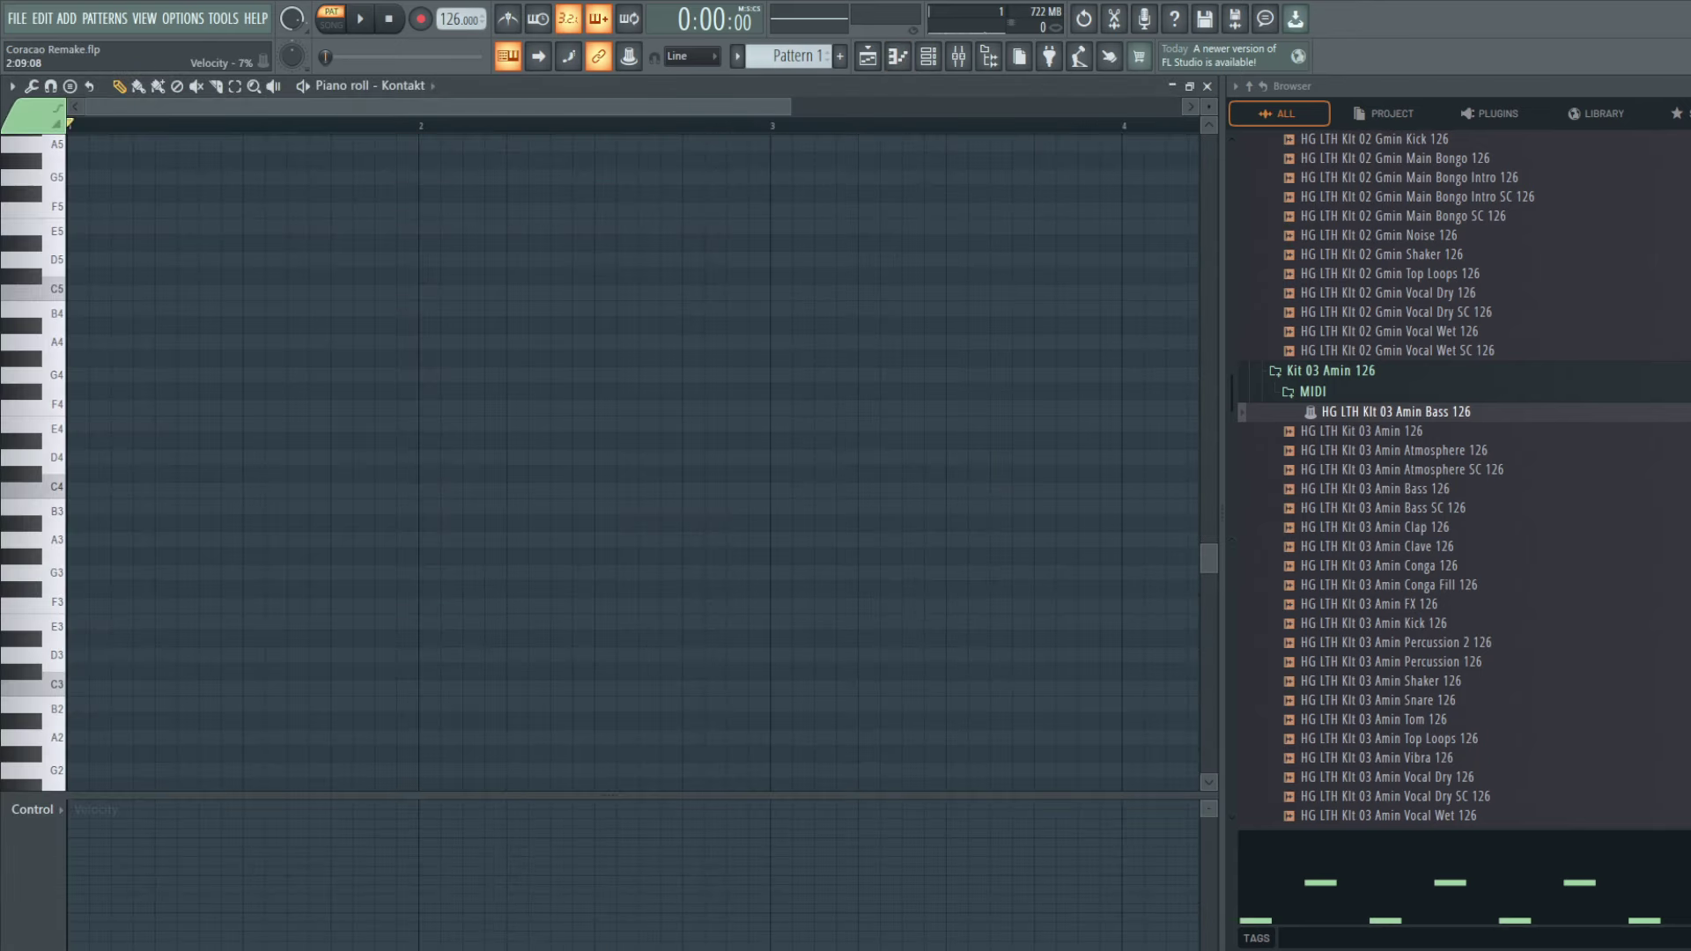
{"action": "left_click", "coordinate": [33, 398]}
{"action": "left_click", "coordinate": [79, 391]}
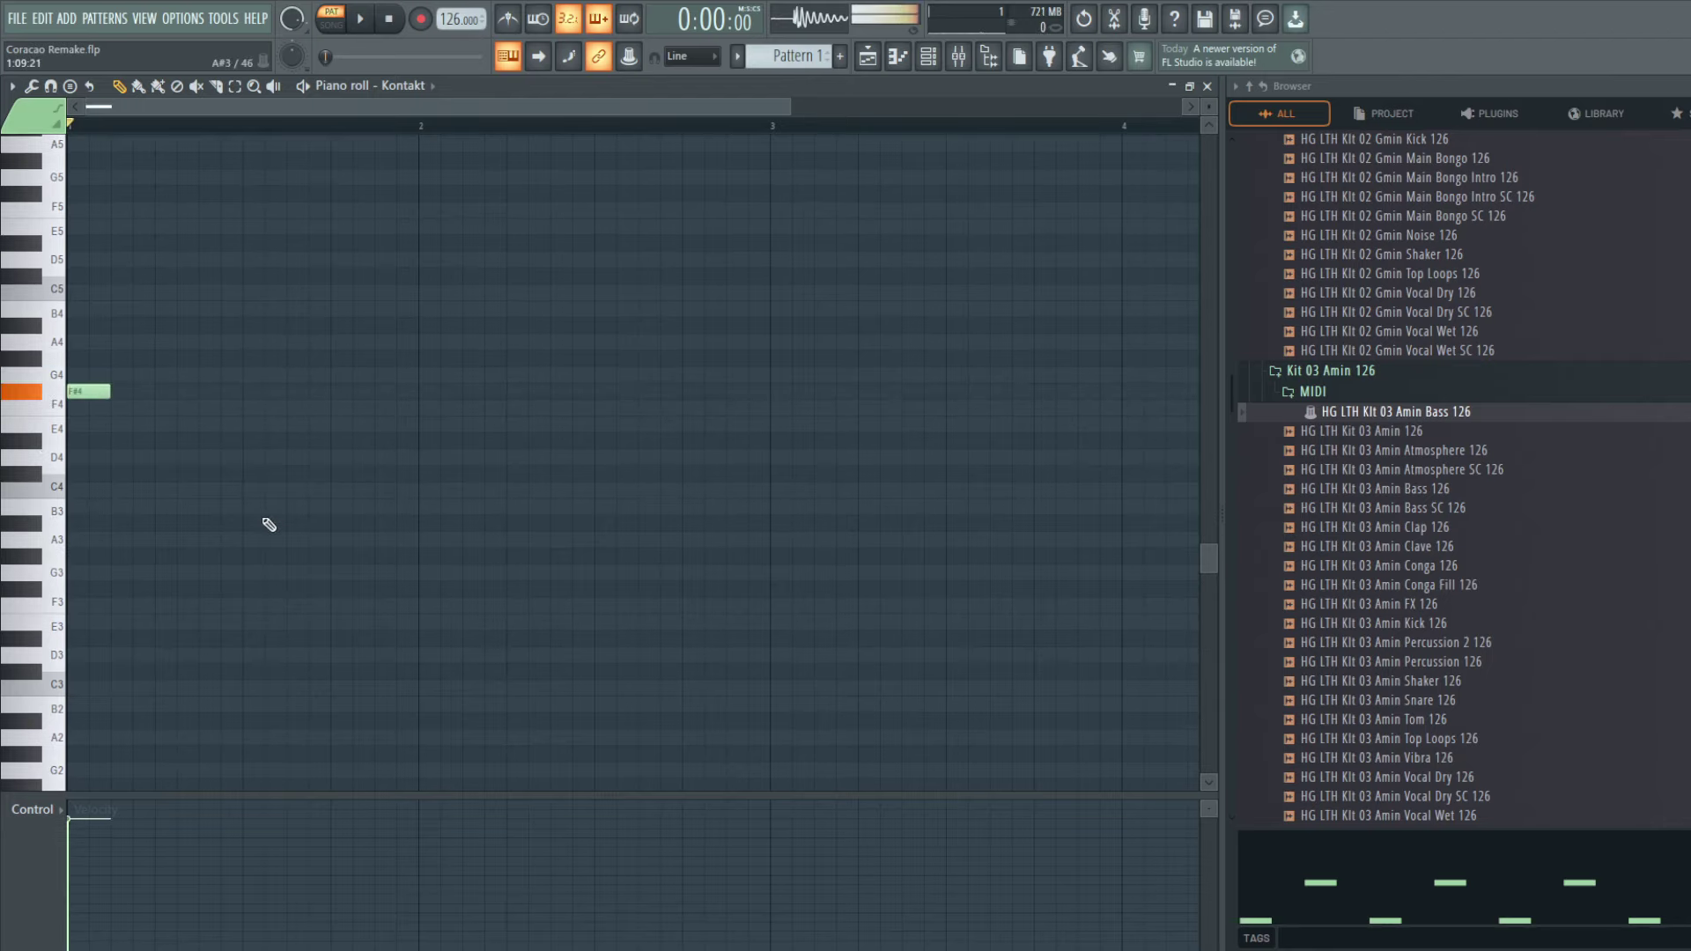
{"action": "left_click", "coordinate": [158, 288]}
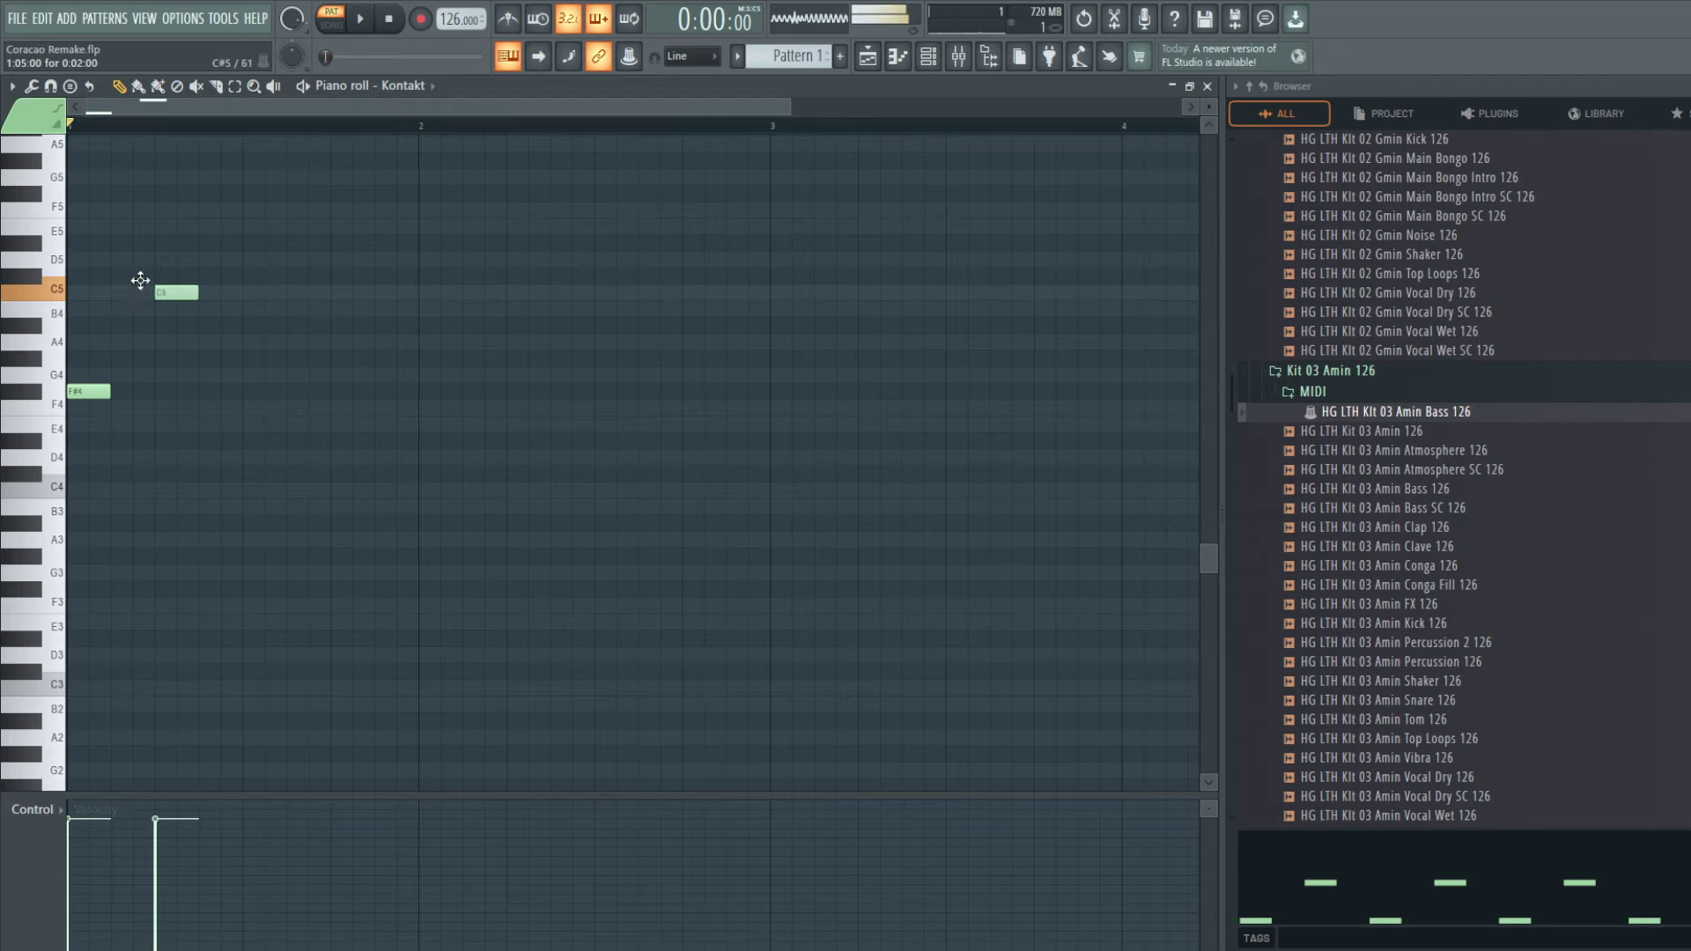
{"action": "scroll", "coordinate": [163, 353], "scroll_direction": "up", "scroll_amount": 3}
{"action": "left_click_drag", "start_coordinate": [165, 443], "coordinate": [165, 427]}
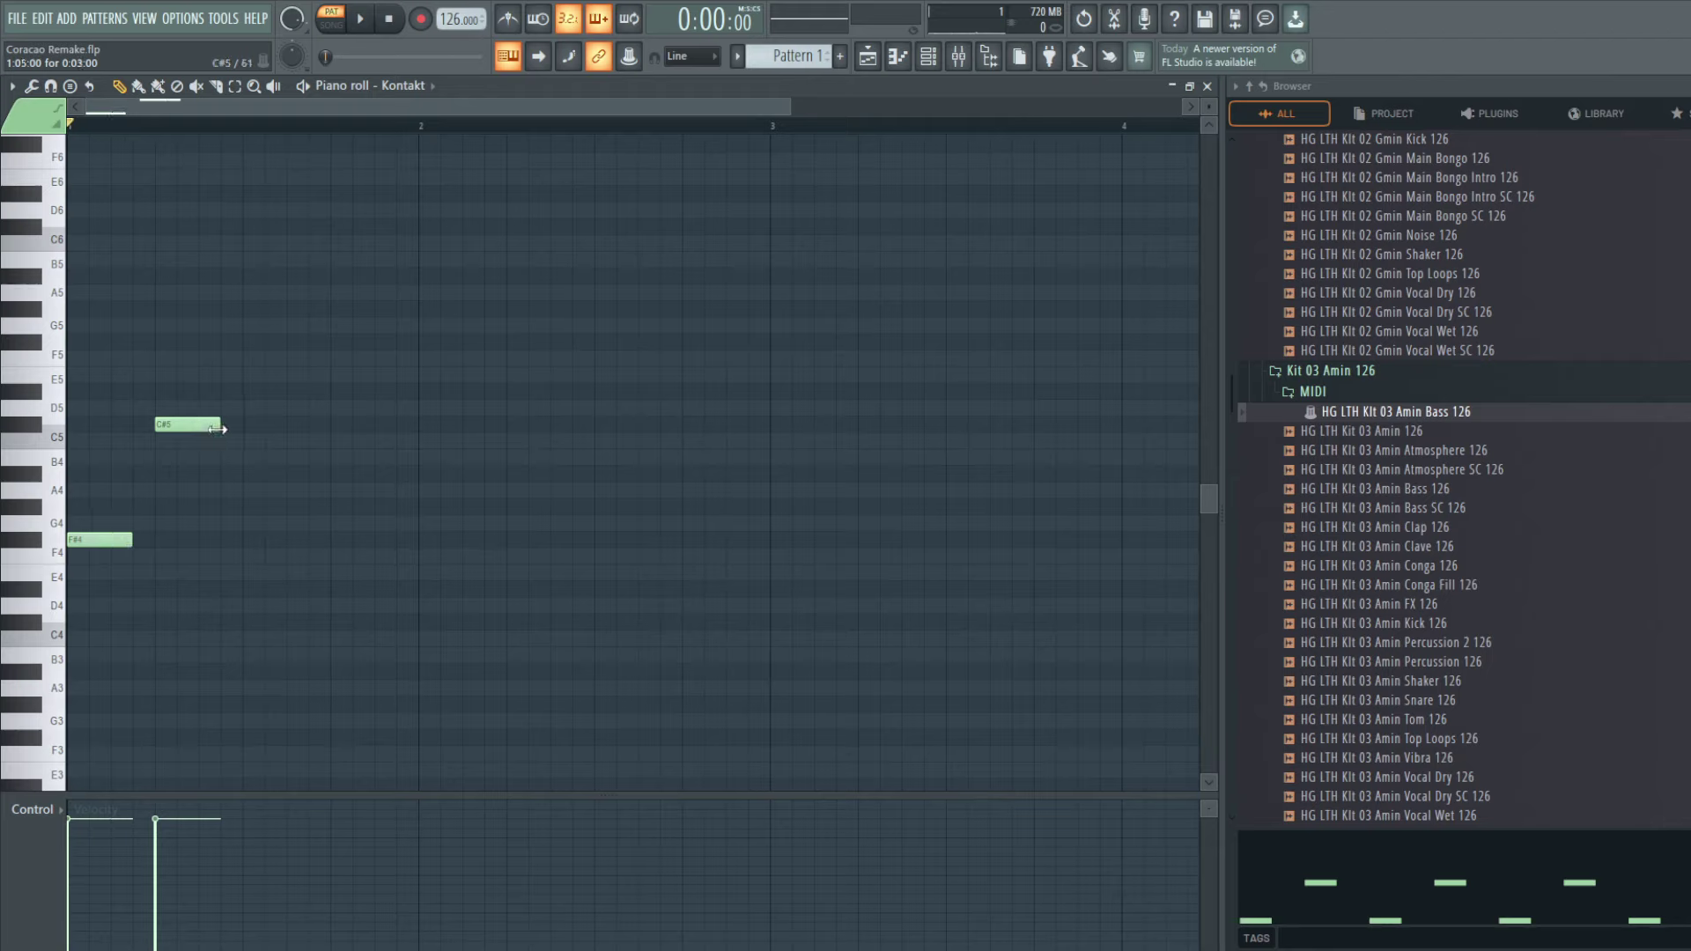
{"action": "left_click", "coordinate": [252, 539]}
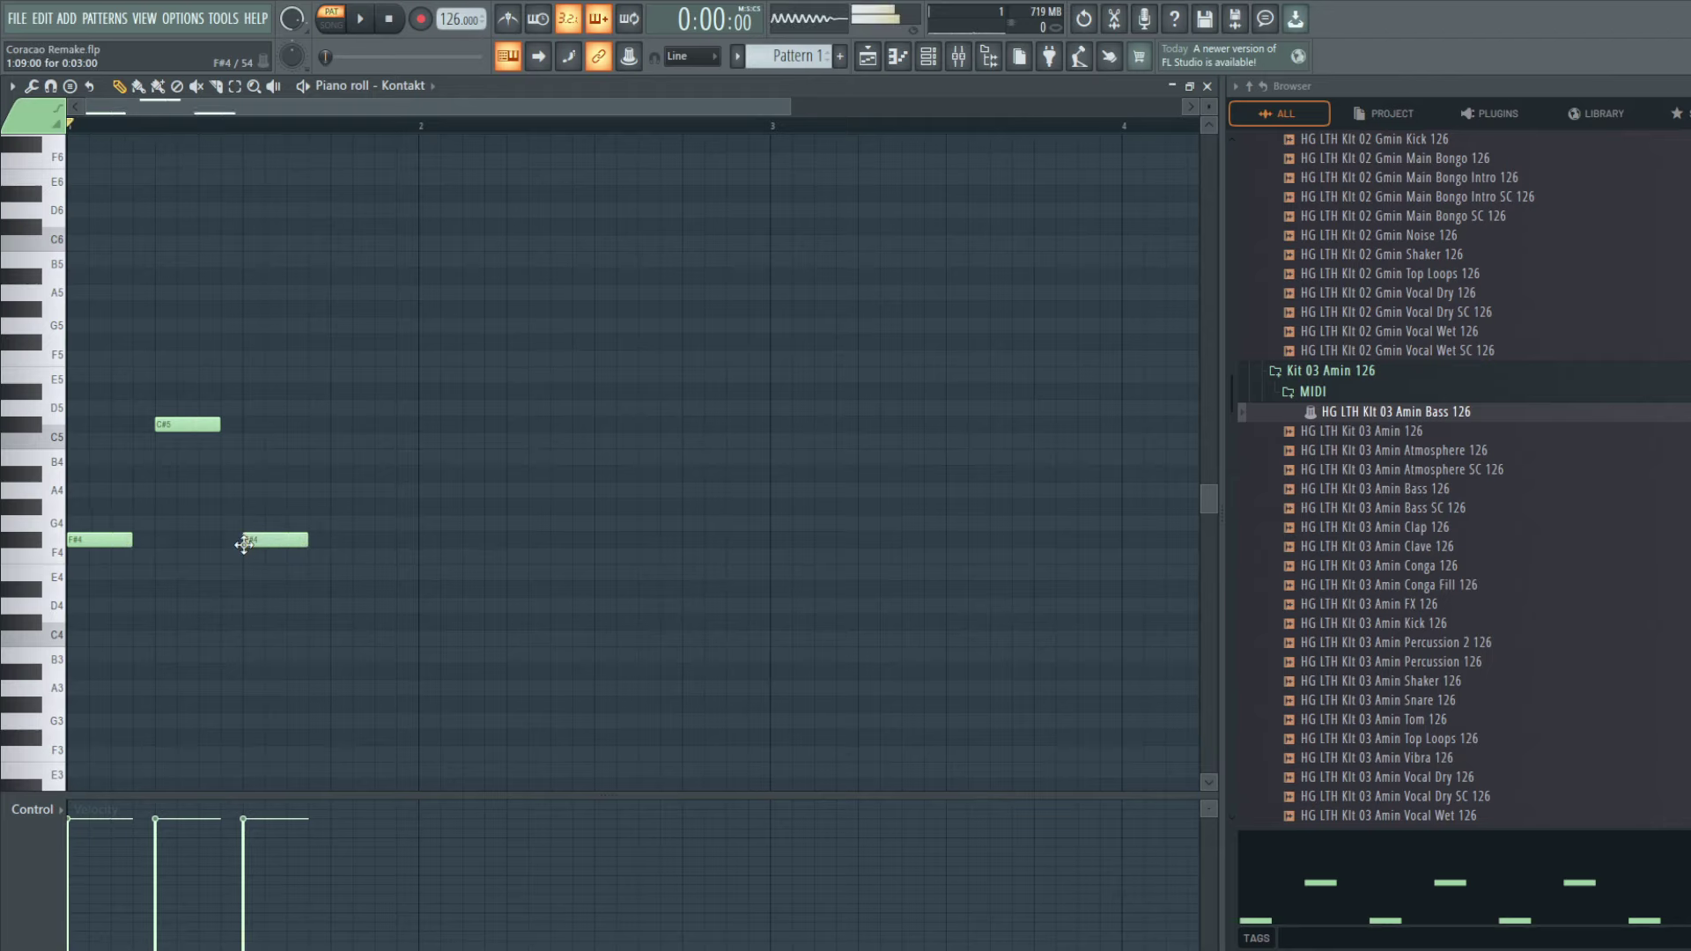
{"action": "left_click", "coordinate": [319, 424]}
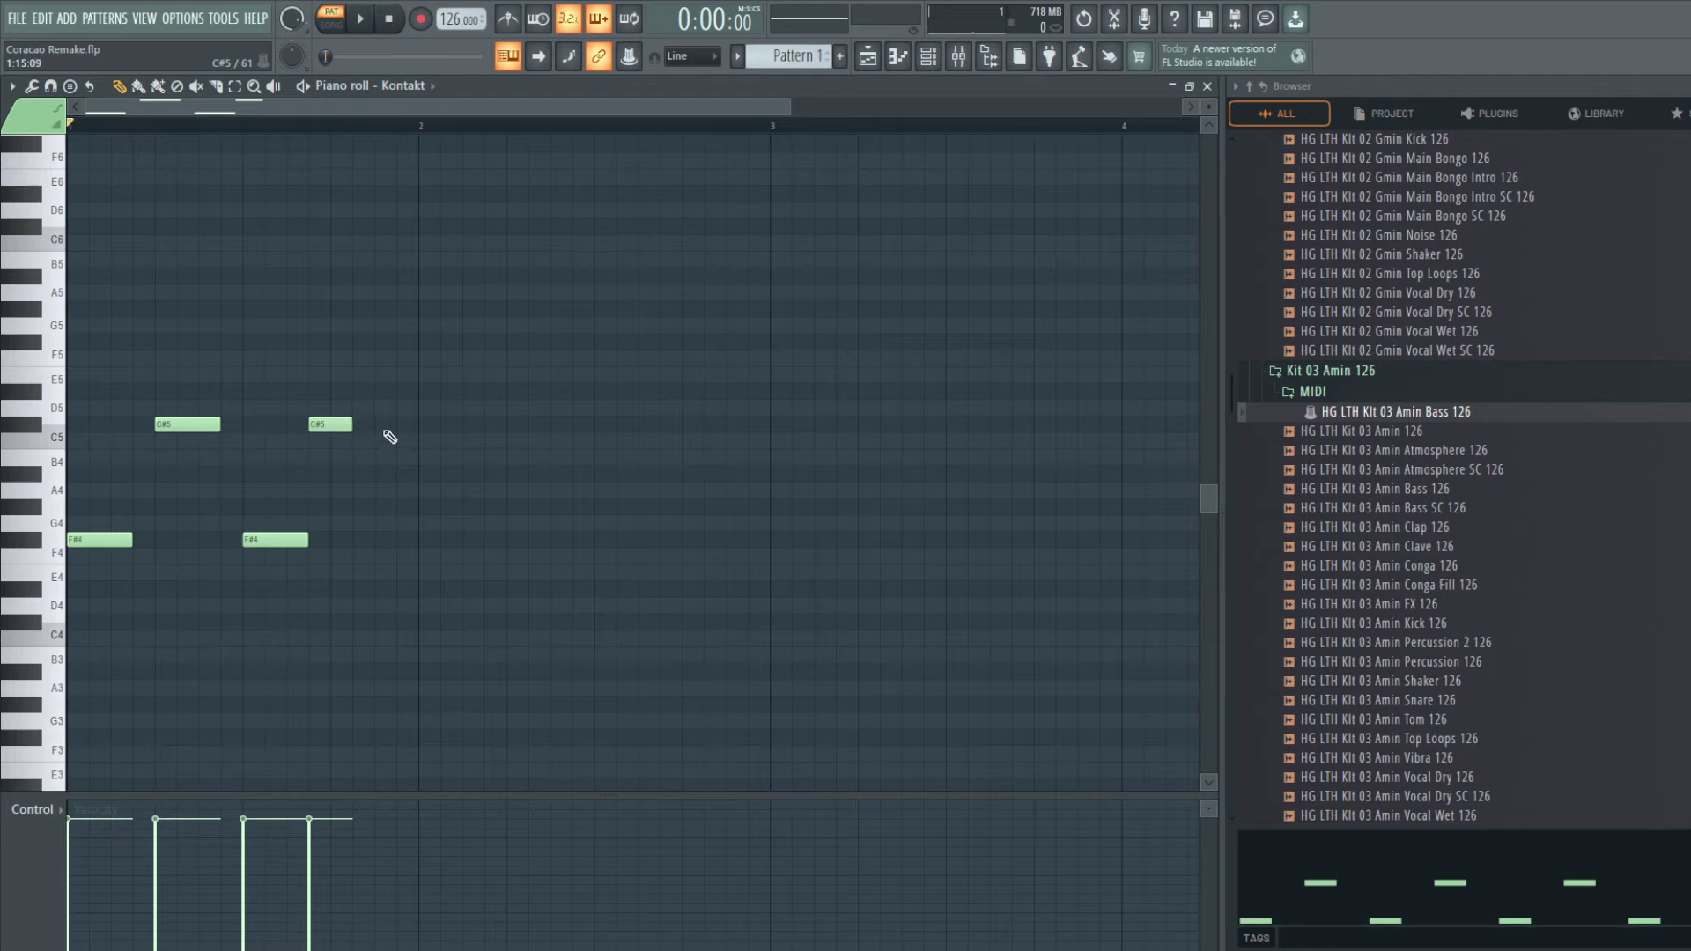
{"action": "left_click", "coordinate": [386, 427]}
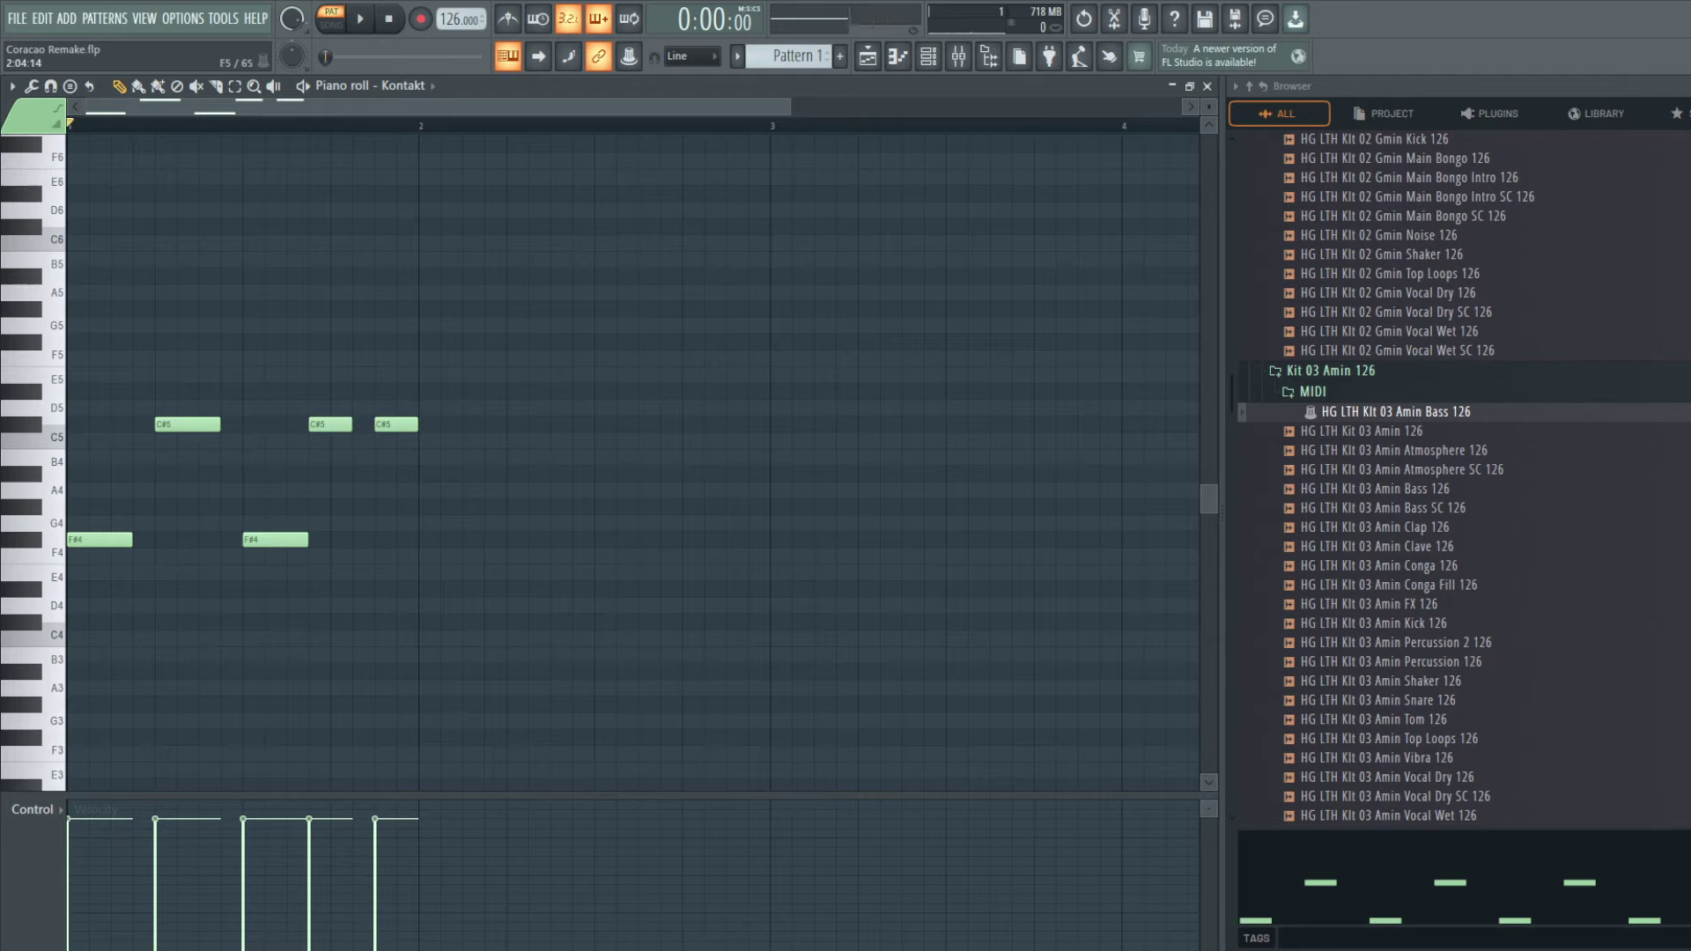
Step: Play the new bassline and route the Kontakt channel to mixer track 7
{"action": "key", "text": "space"}
{"action": "key", "text": "Escape"}
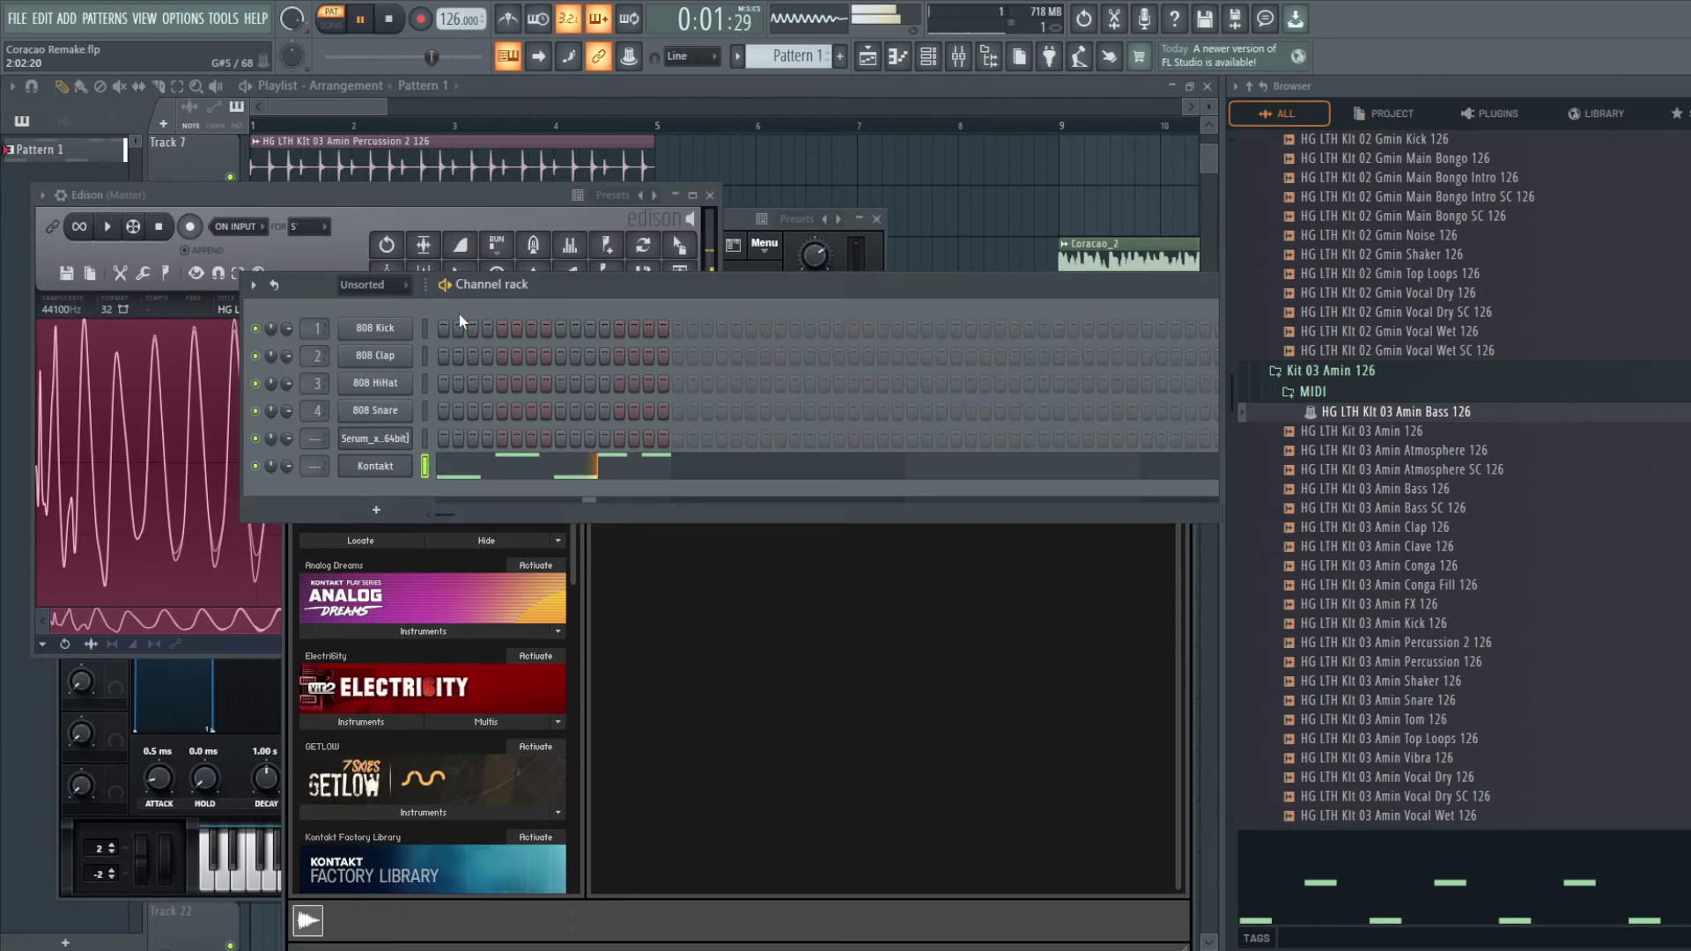
{"action": "left_click", "coordinate": [371, 466]}
{"action": "left_click", "coordinate": [371, 466]}
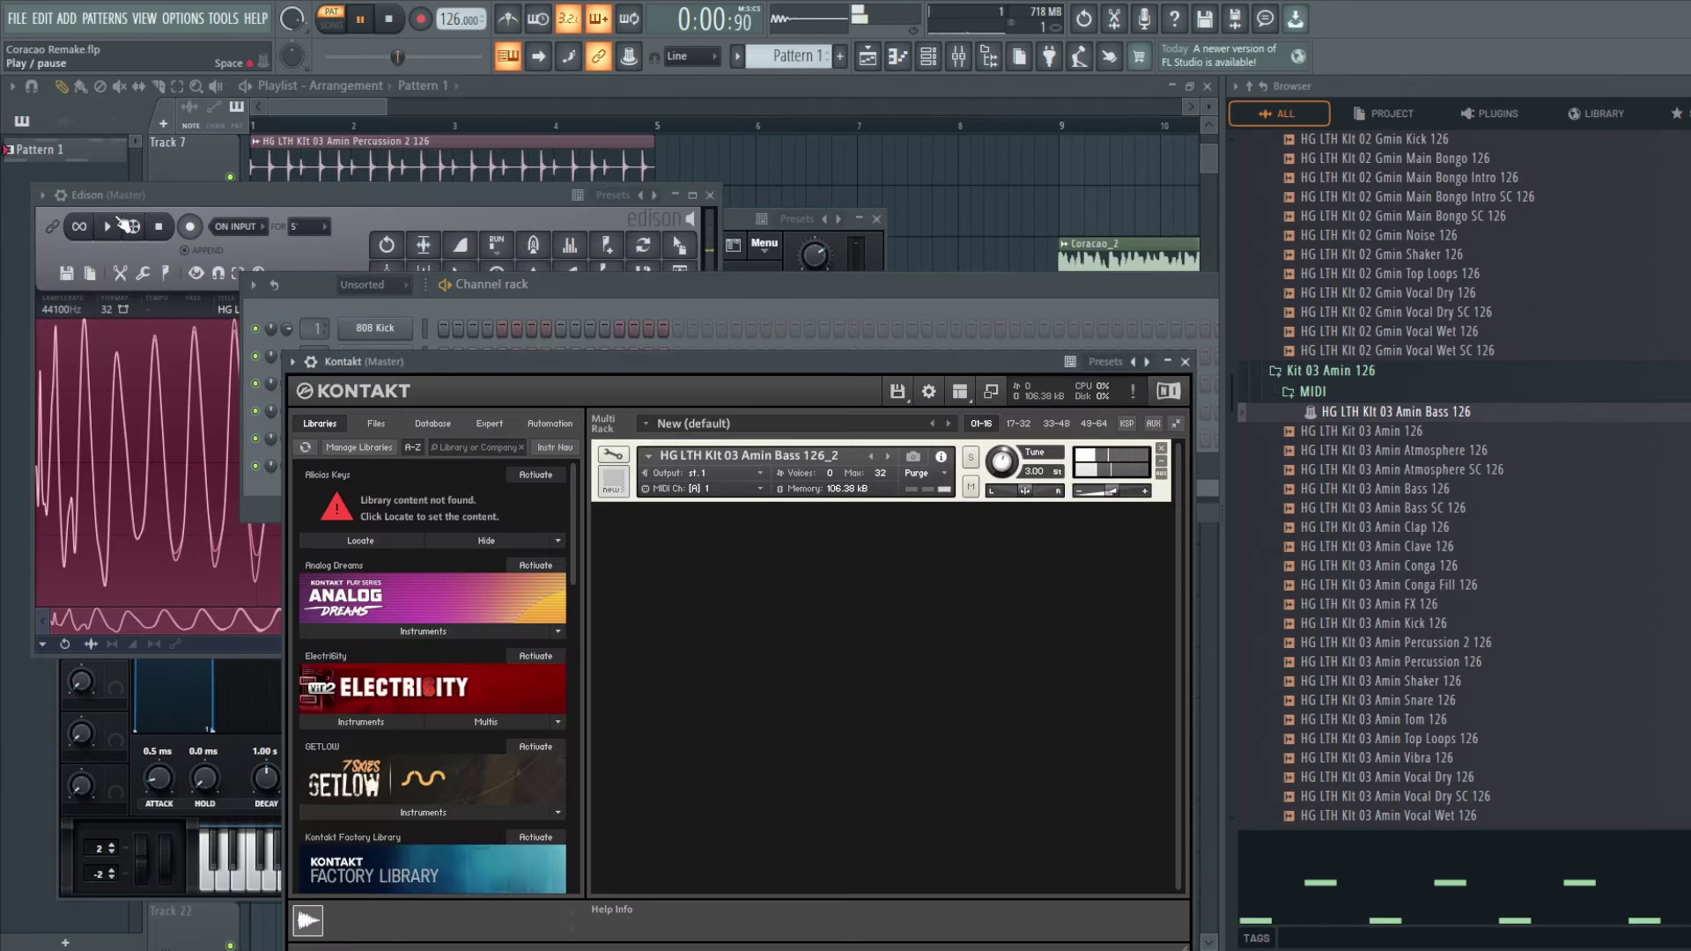
{"action": "left_click", "coordinate": [310, 361]}
{"action": "key", "text": "ctrl+l"}
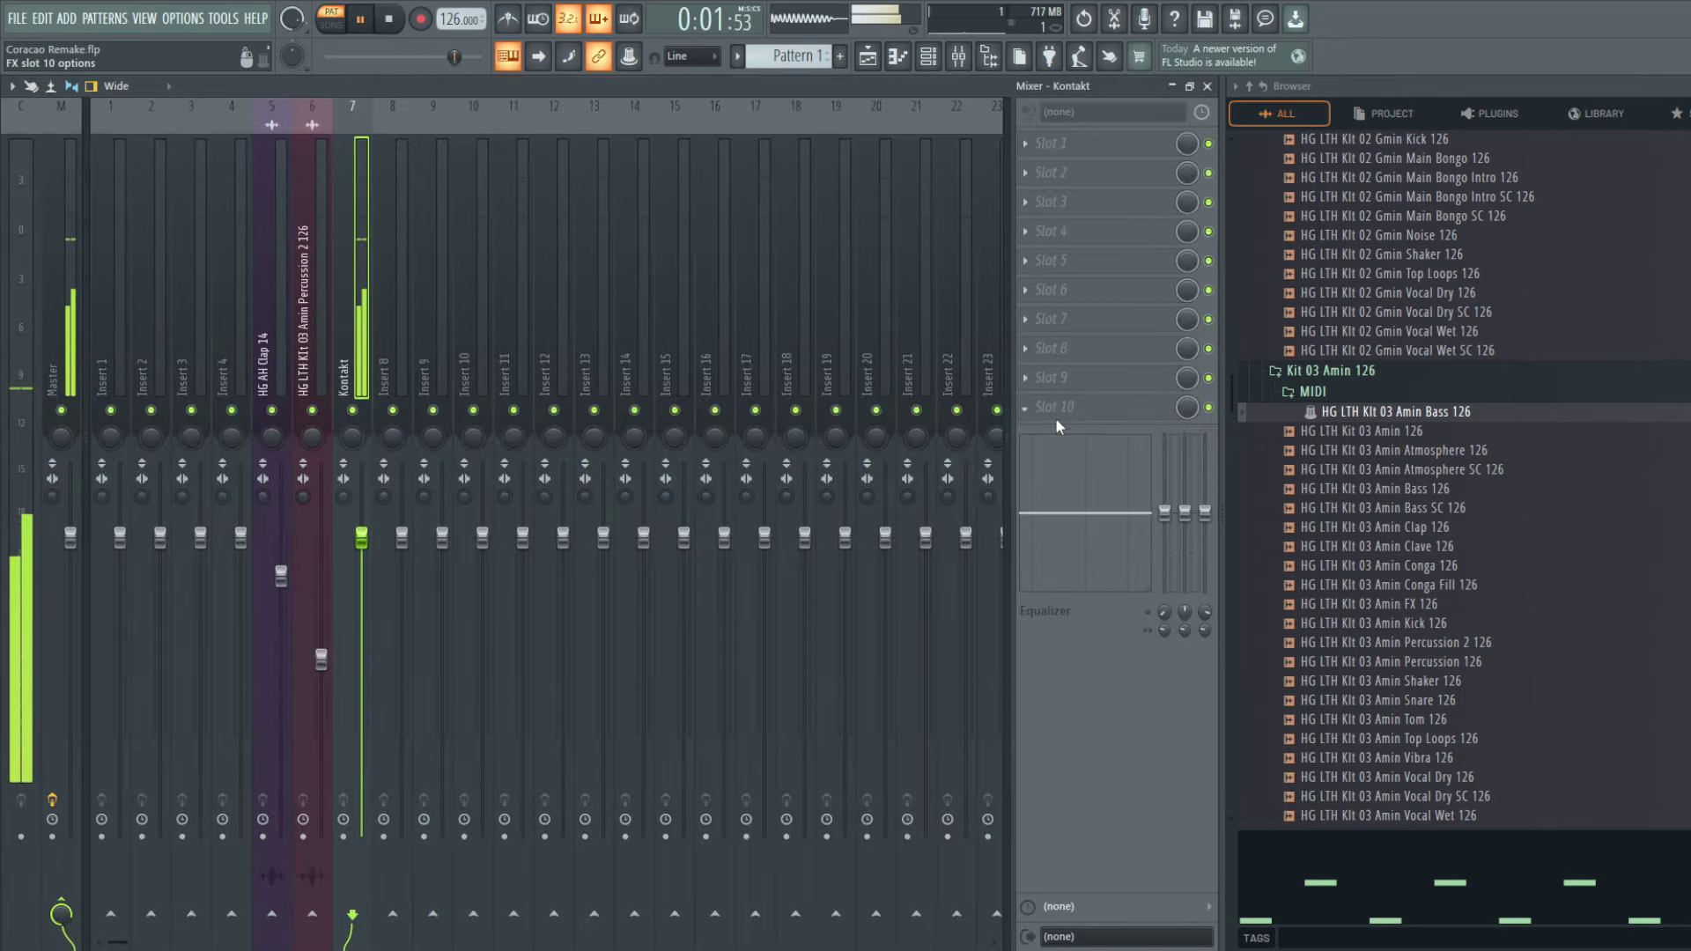
Step: On the Kontakt mixer track, add Kickstart-64bit in slot 10 and Fruity Compressor in slot 2 with 3.3 dB gain
{"action": "left_click", "coordinate": [447, 854]}
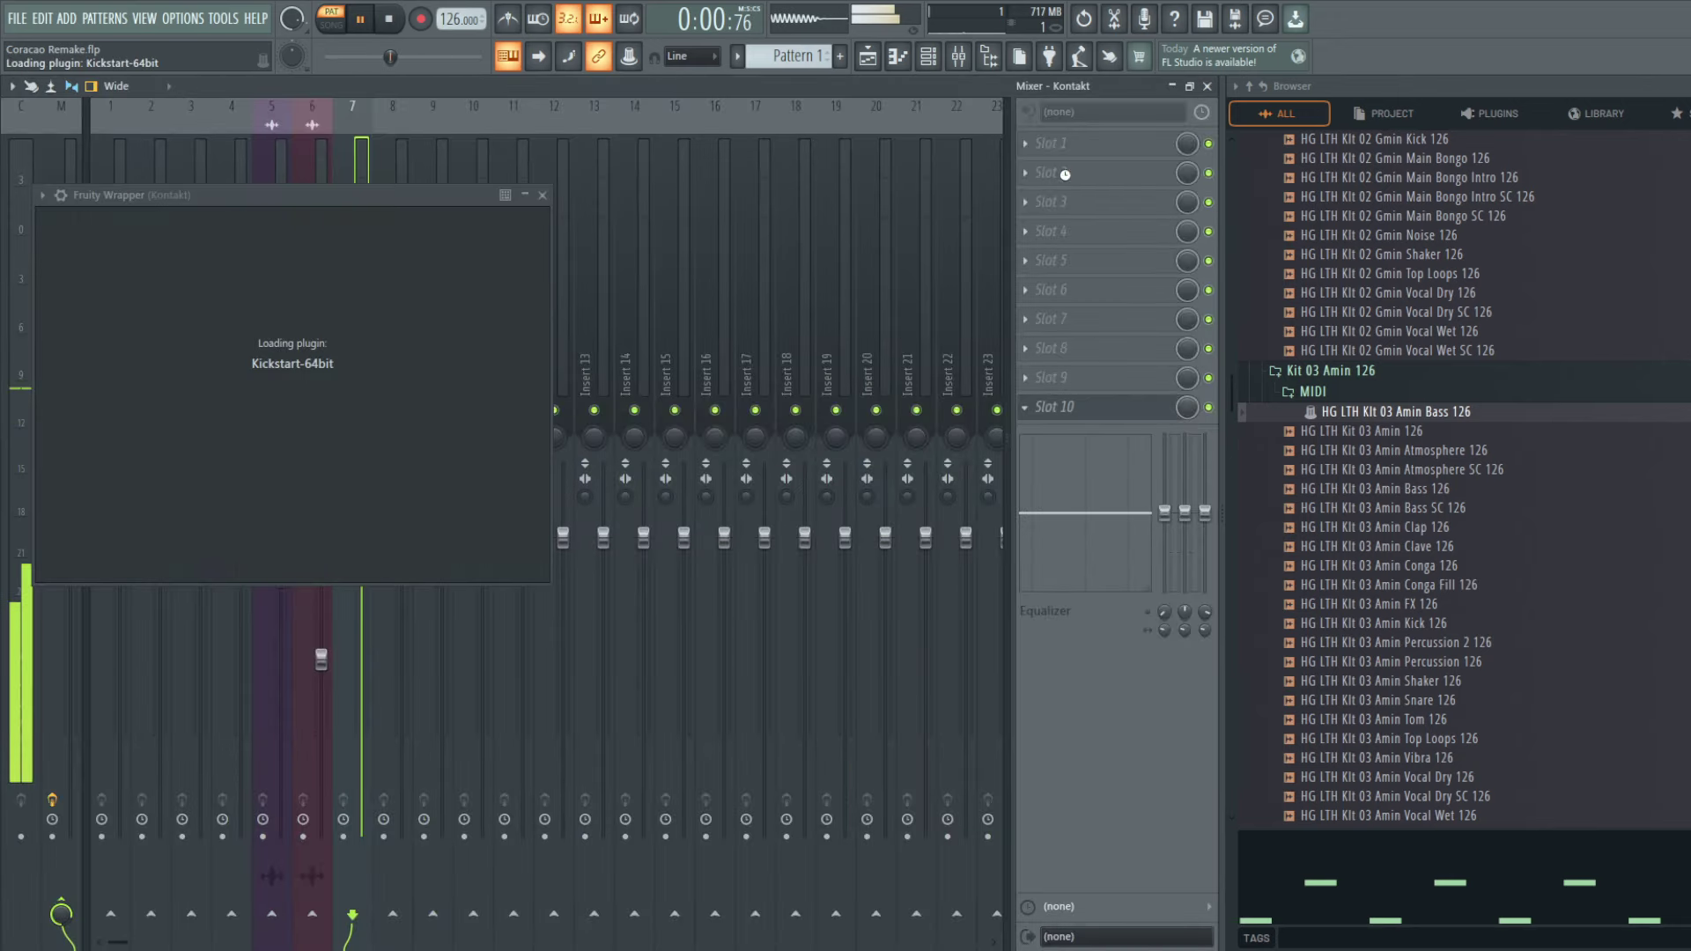
{"action": "left_click", "coordinate": [1062, 172]}
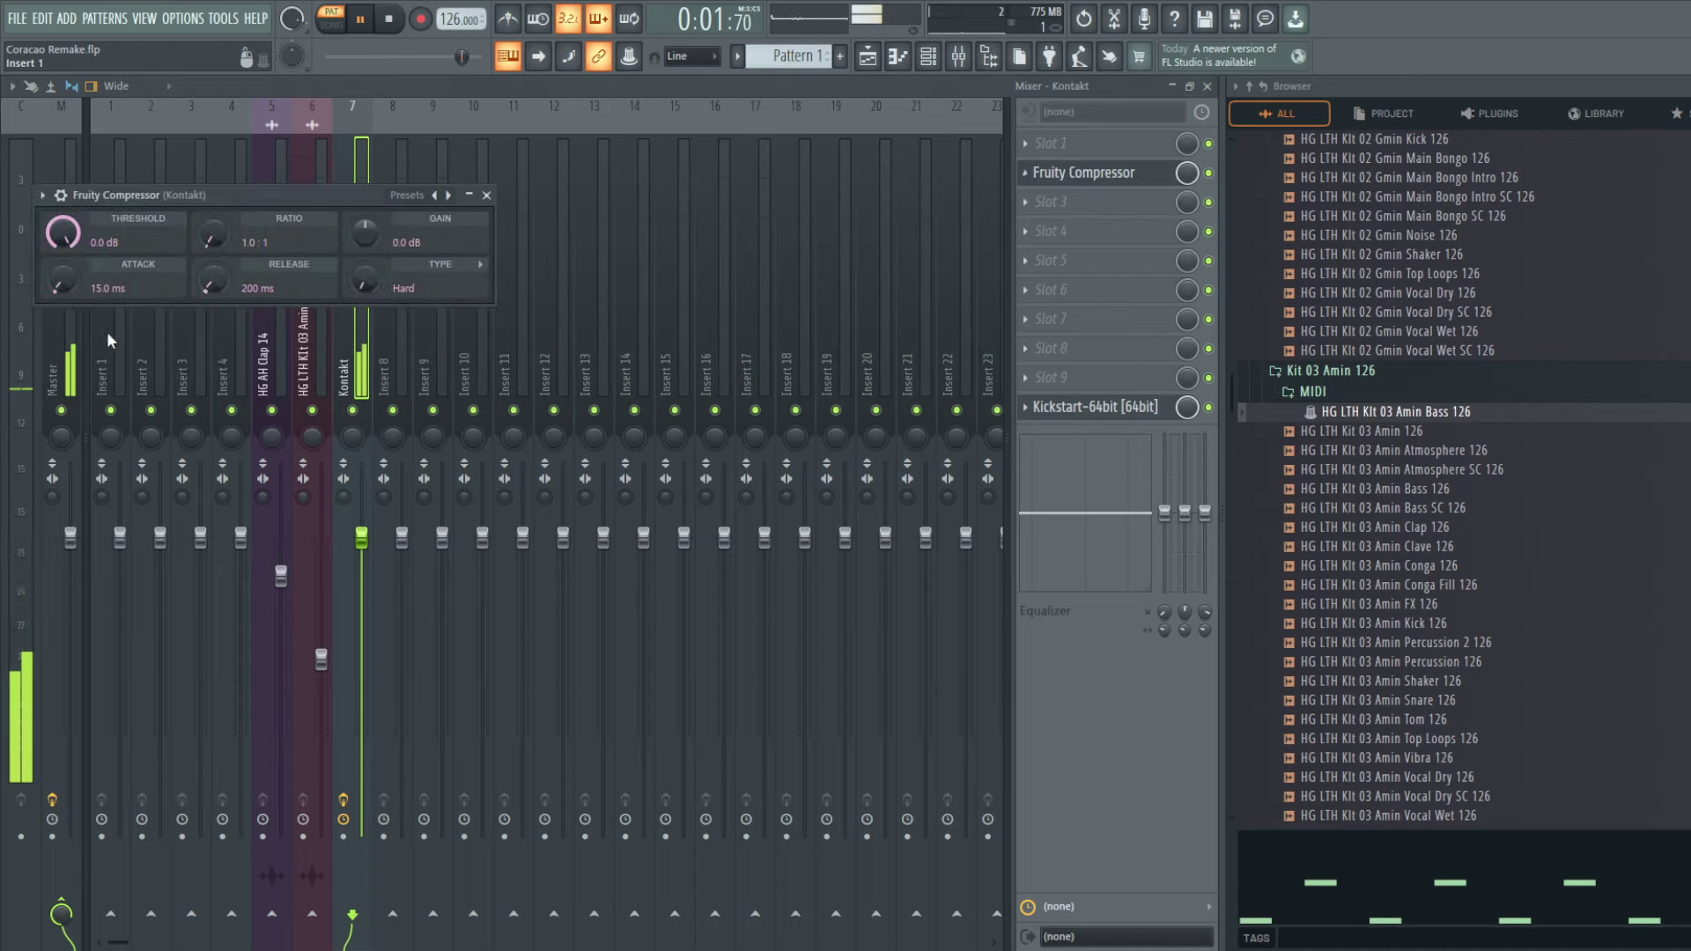
{"action": "left_click_drag", "start_coordinate": [364, 234], "coordinate": [364, 210]}
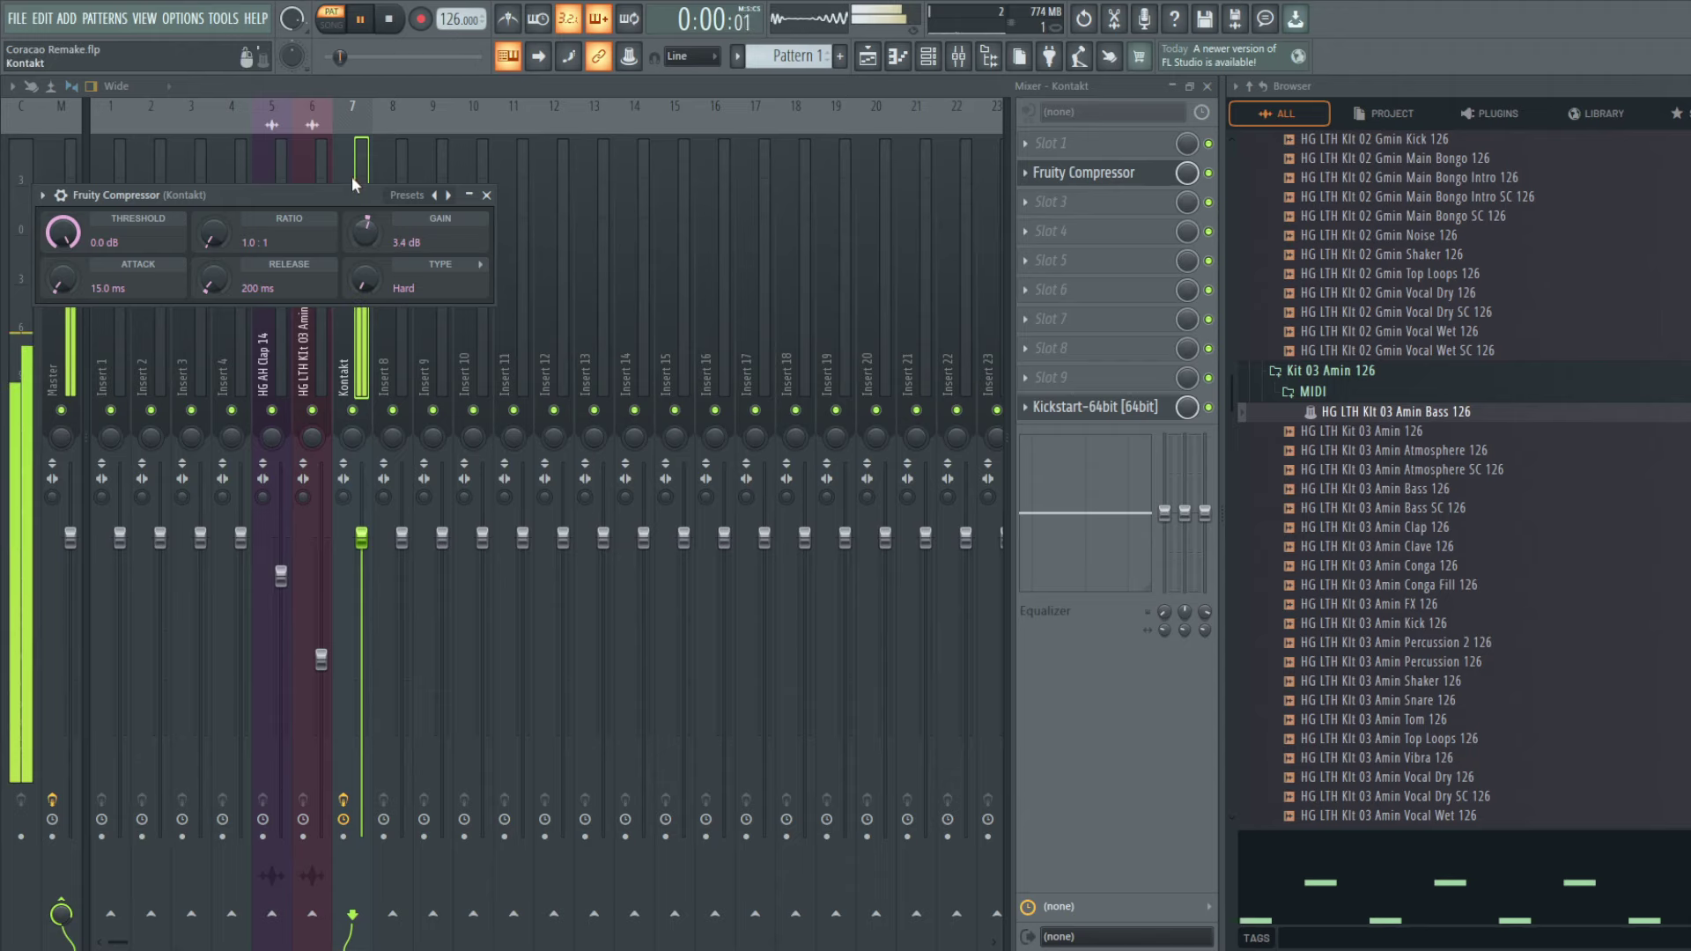
{"action": "left_click", "coordinate": [352, 148]}
{"action": "key", "text": "F9"}
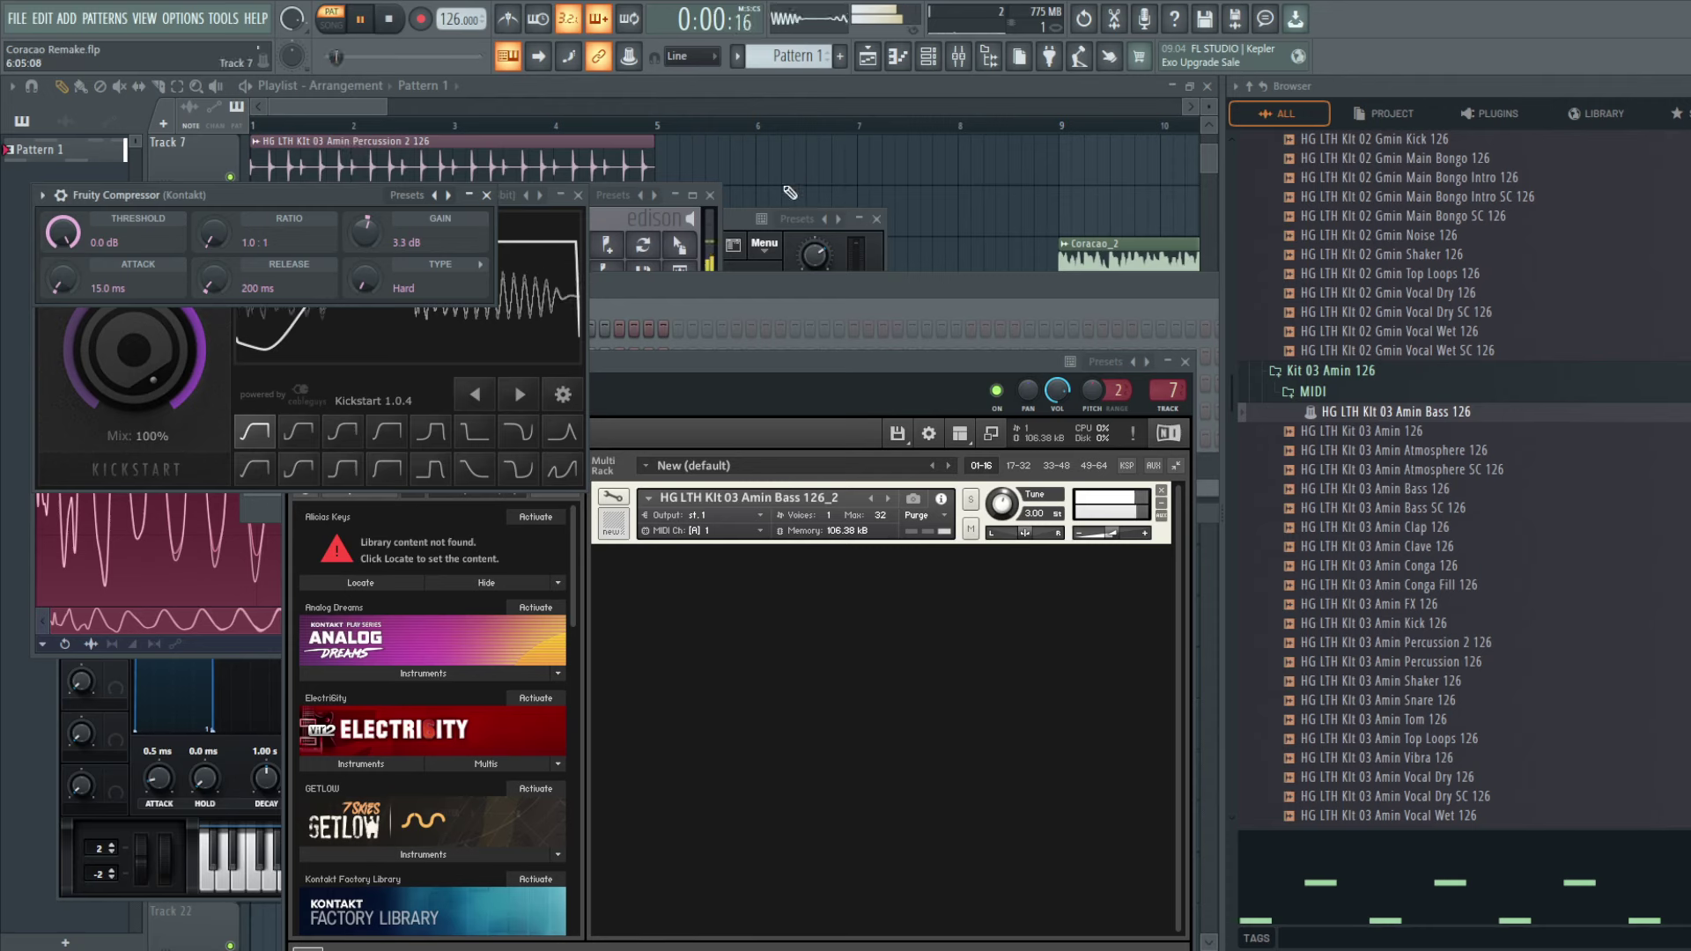
Step: Play the arrangement in song mode to hear the Kontakt bassline with the percussion, then stop playback
{"action": "key", "text": "F5"}
{"action": "key", "text": "space"}
{"action": "key", "text": "space"}
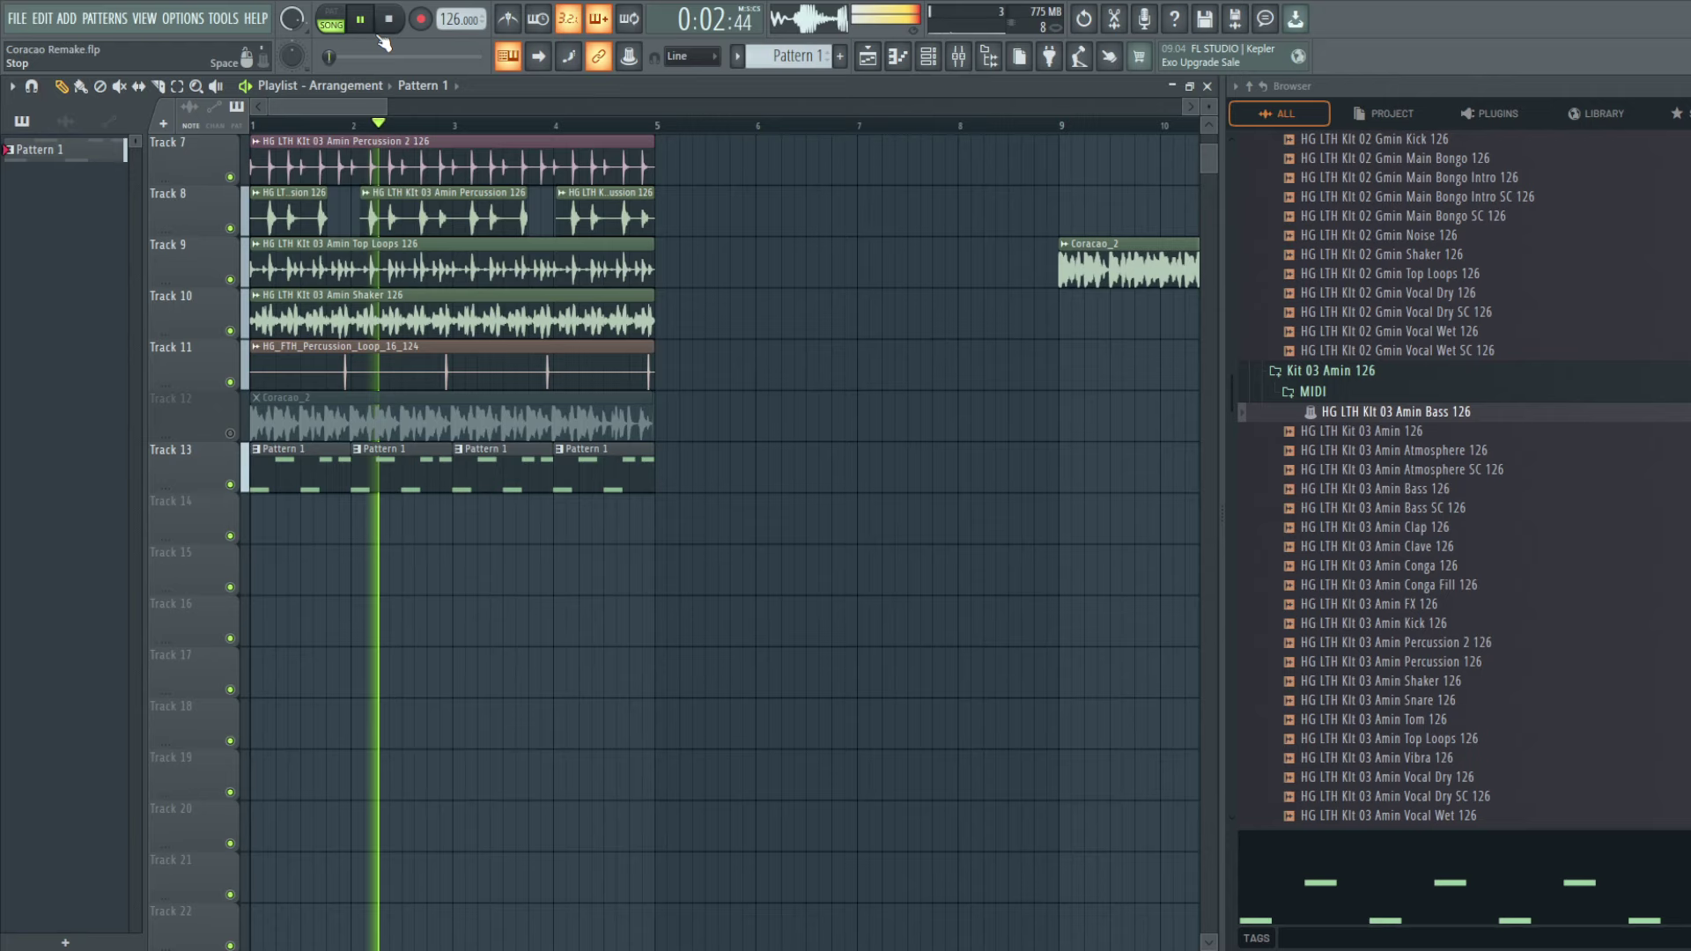
{"action": "key", "text": "space"}
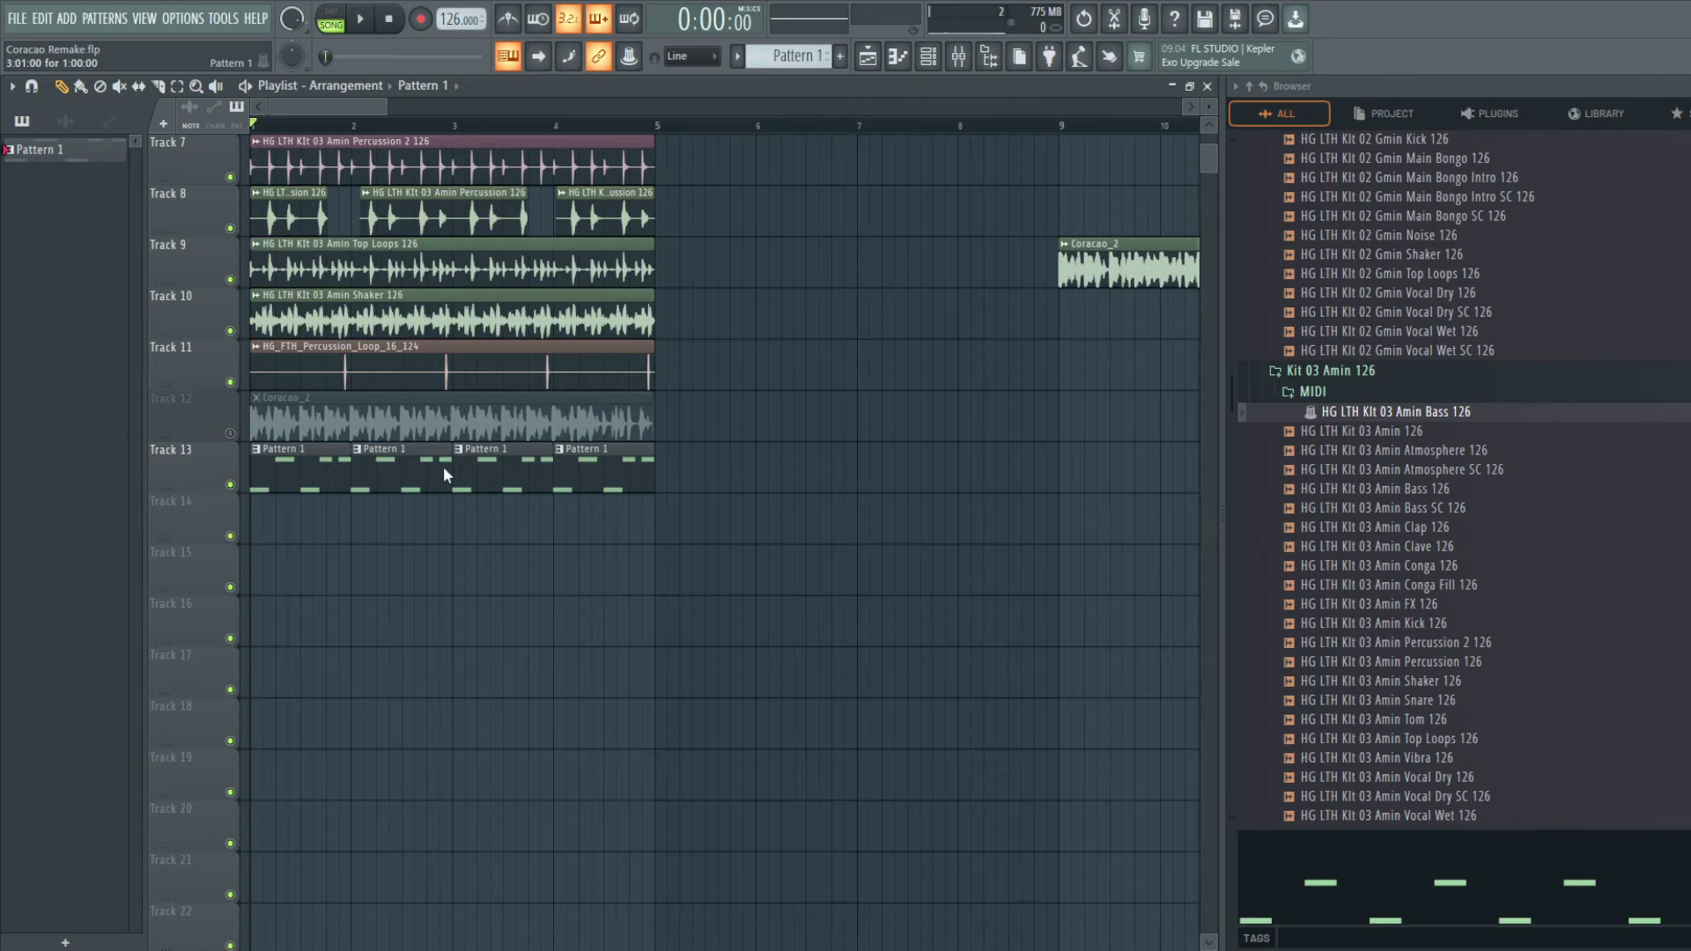
Step: Copy the one-bar Kontakt bassline from bar 1 to bars 2 and 3 of the pattern
{"action": "double_click", "coordinate": [273, 475]}
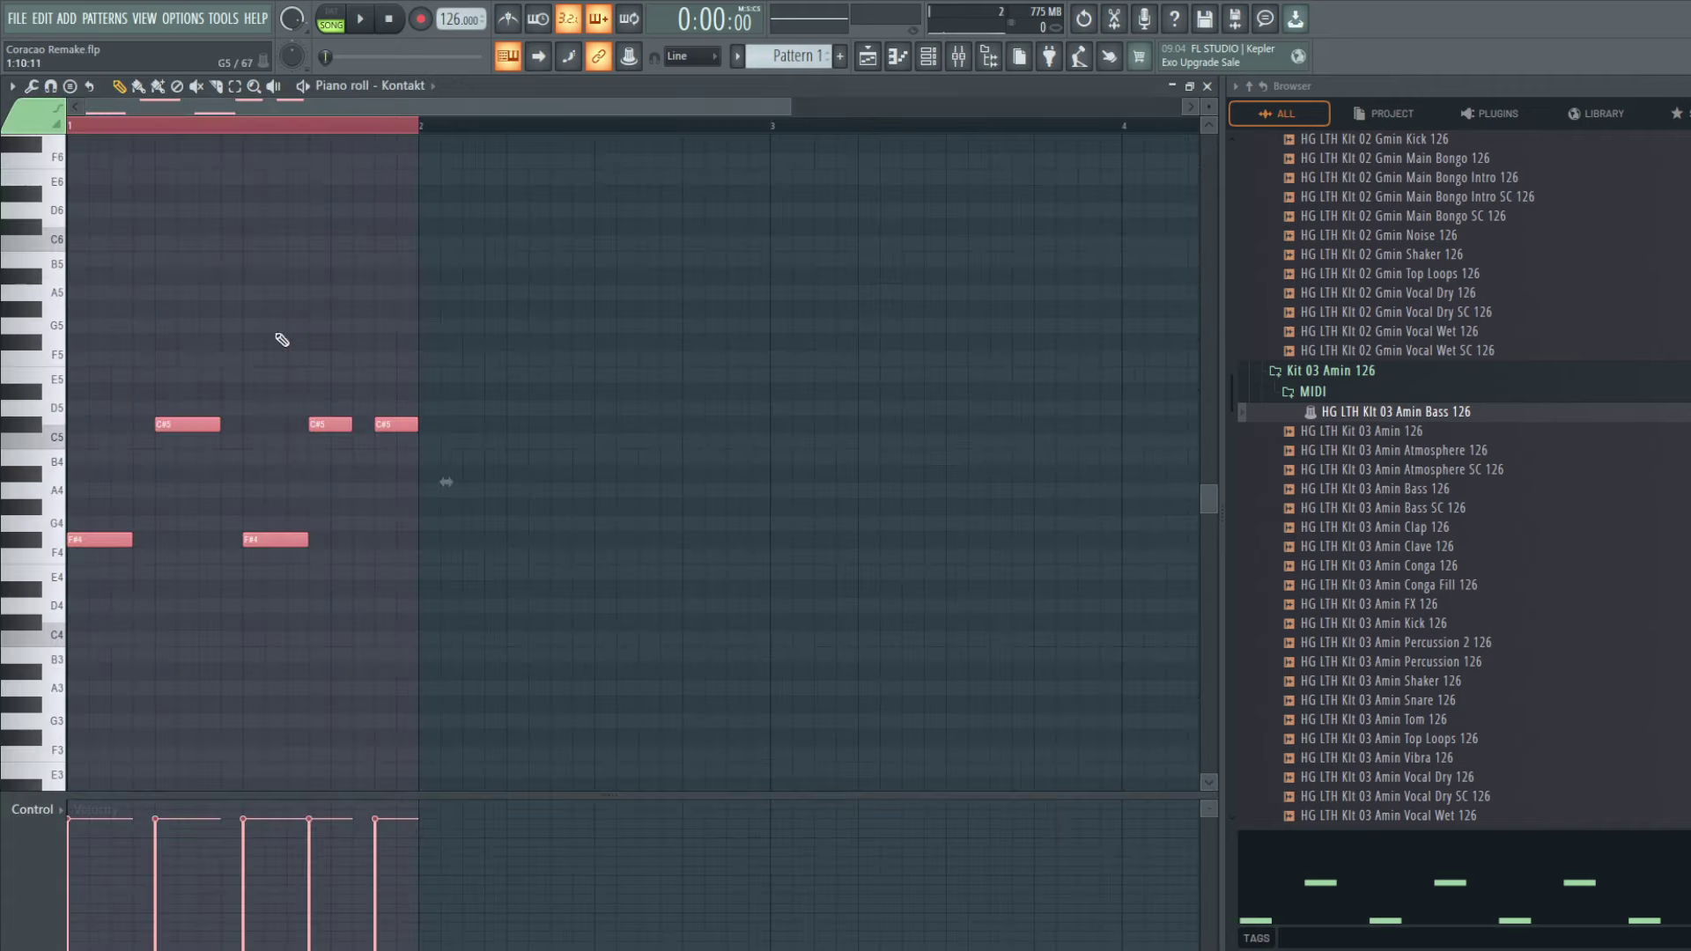
{"action": "key", "text": "ctrl+b"}
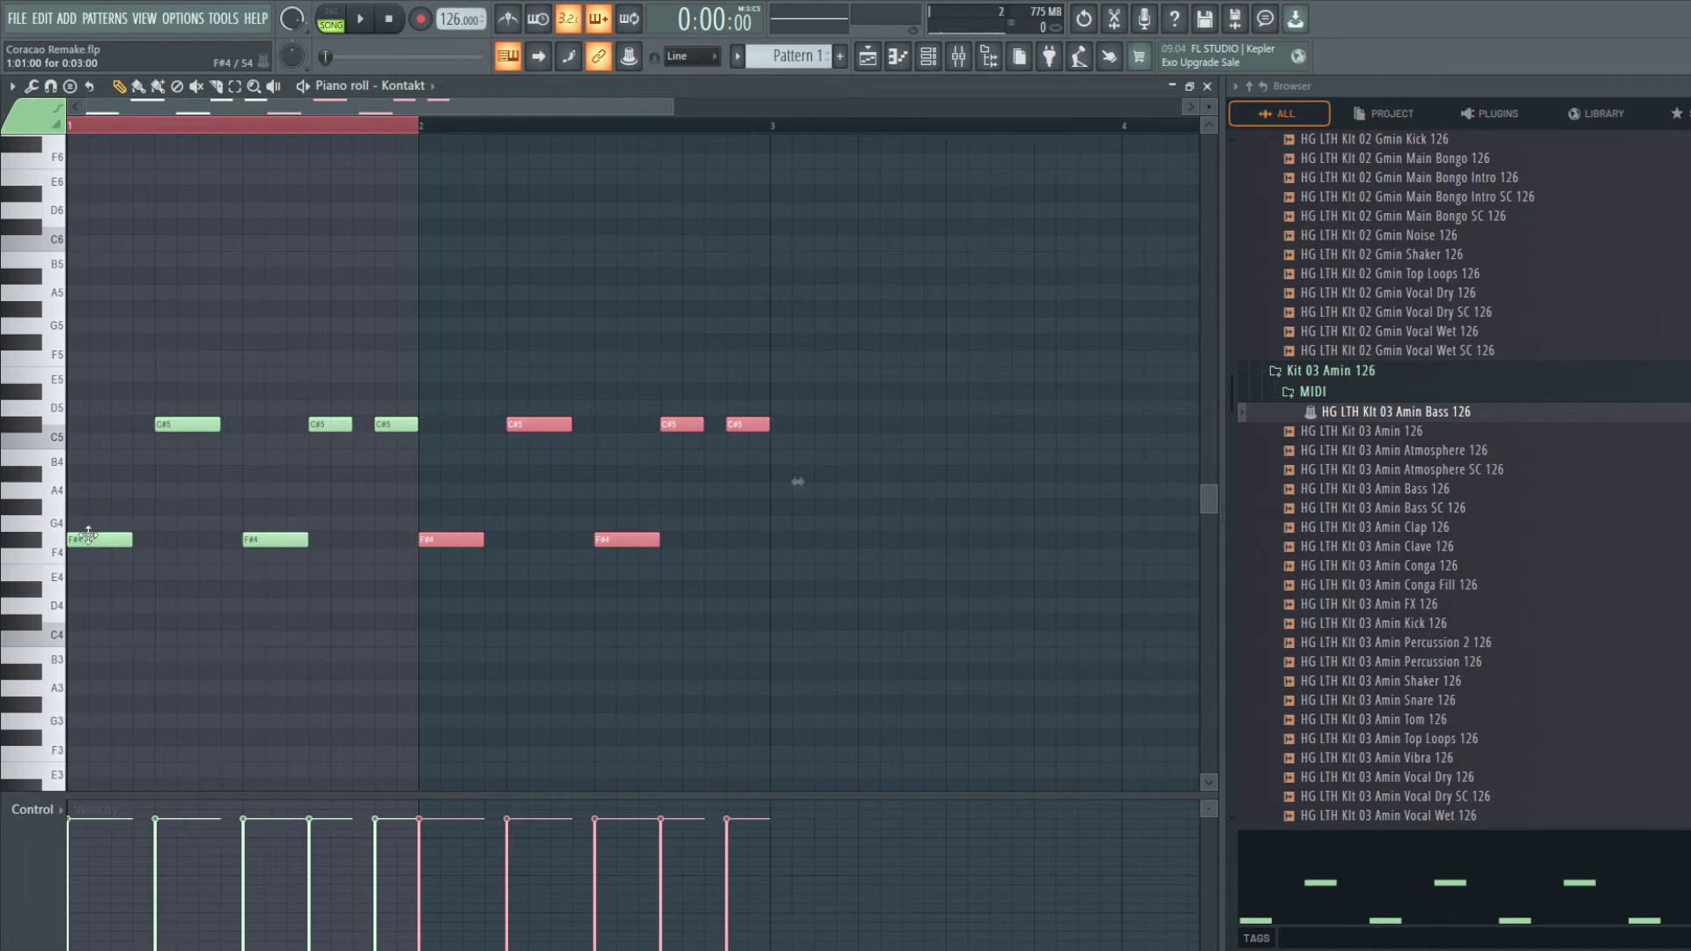
{"action": "left_click_drag", "start_coordinate": [104, 536], "coordinate": [803, 536]}
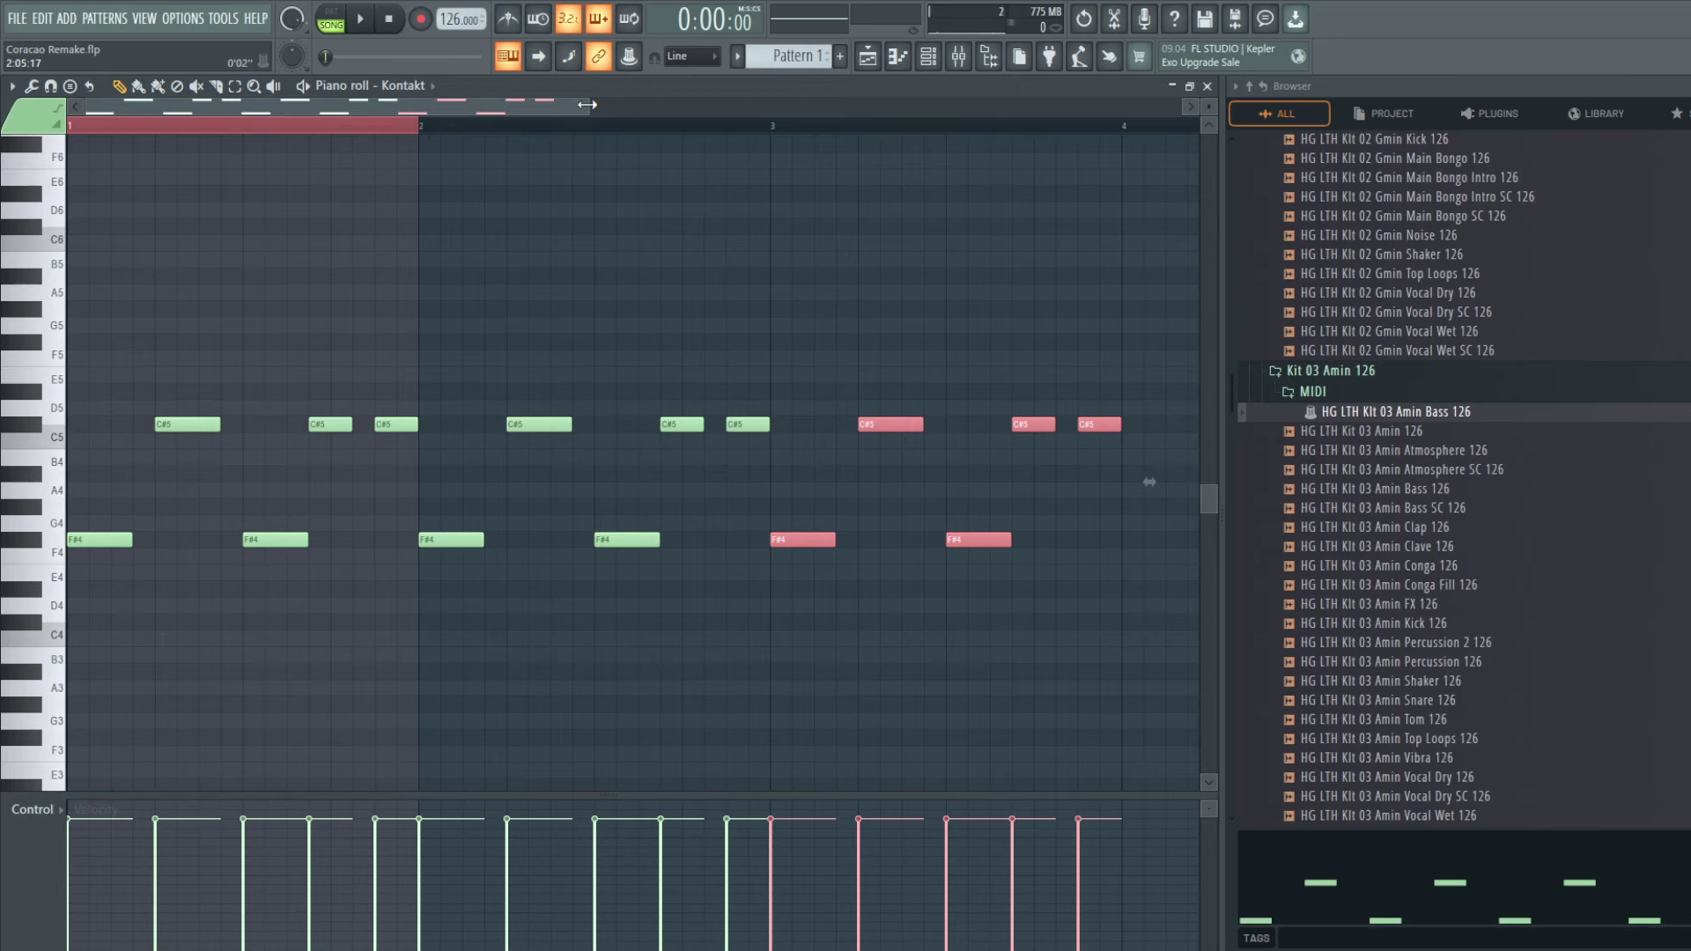
{"action": "left_click_drag", "start_coordinate": [587, 105], "coordinate": [1091, 105]}
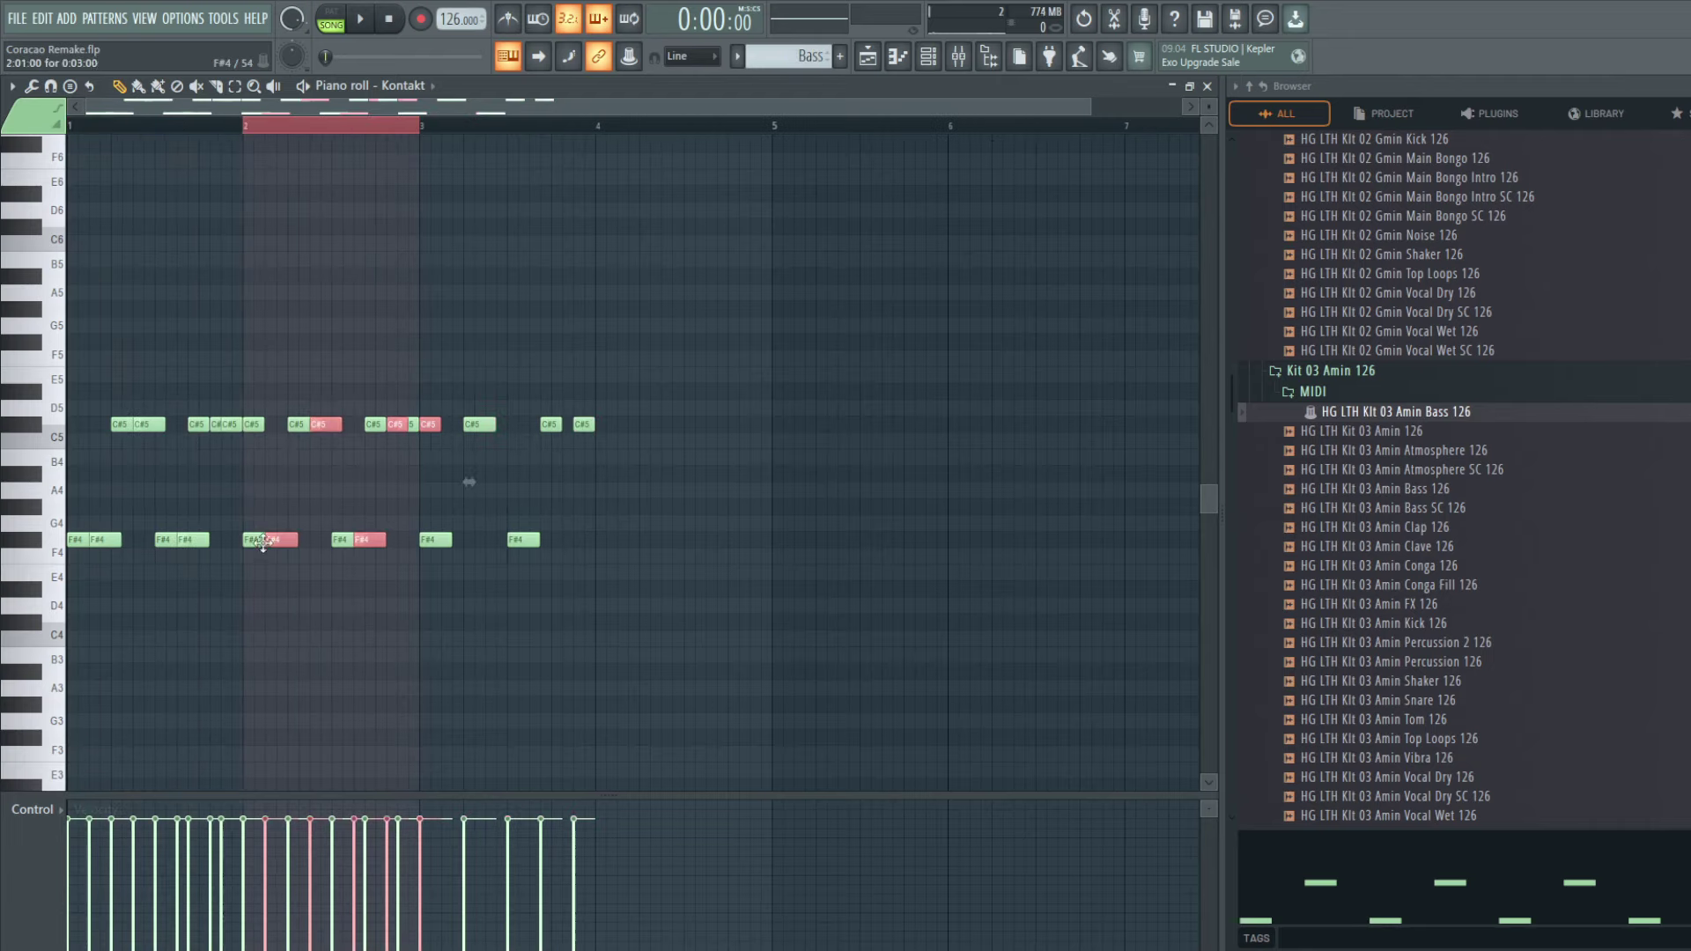
{"action": "left_click_drag", "start_coordinate": [275, 540], "coordinate": [419, 539]}
{"action": "key", "text": "ctrl+z"}
{"action": "key", "text": "ctrl+z"}
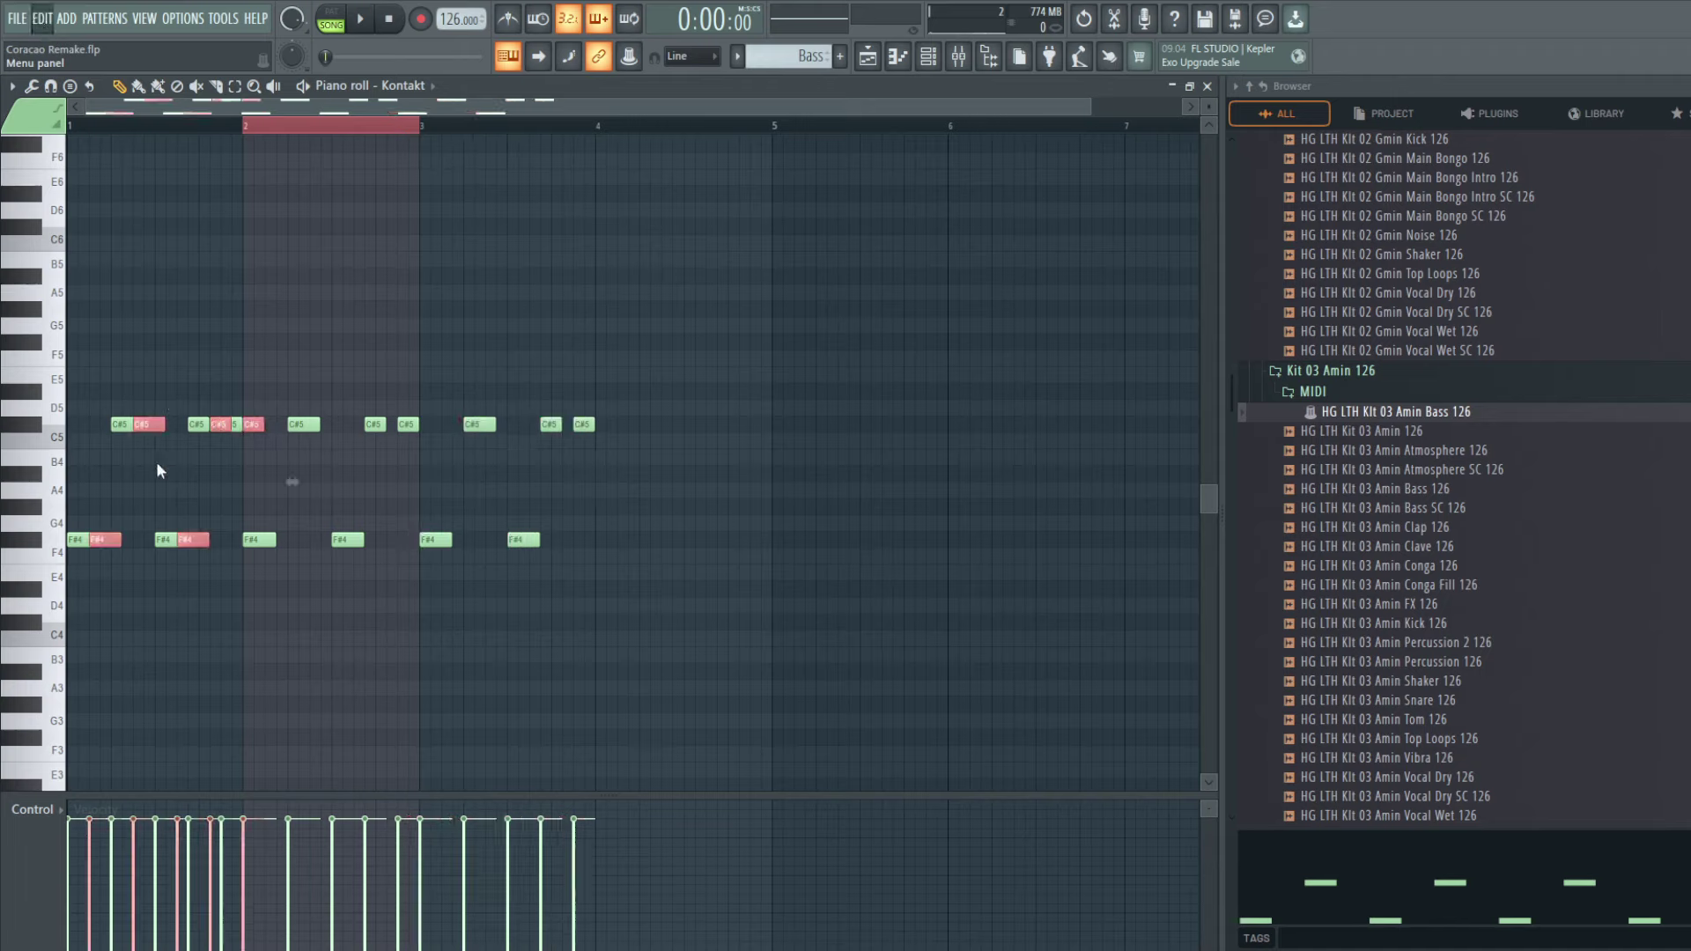
Step: Place the duplicated bassline notes at bar 4 and play the four-bar bassline
{"action": "left_click_drag", "start_coordinate": [198, 539], "coordinate": [704, 536]}
{"action": "key", "text": "space"}
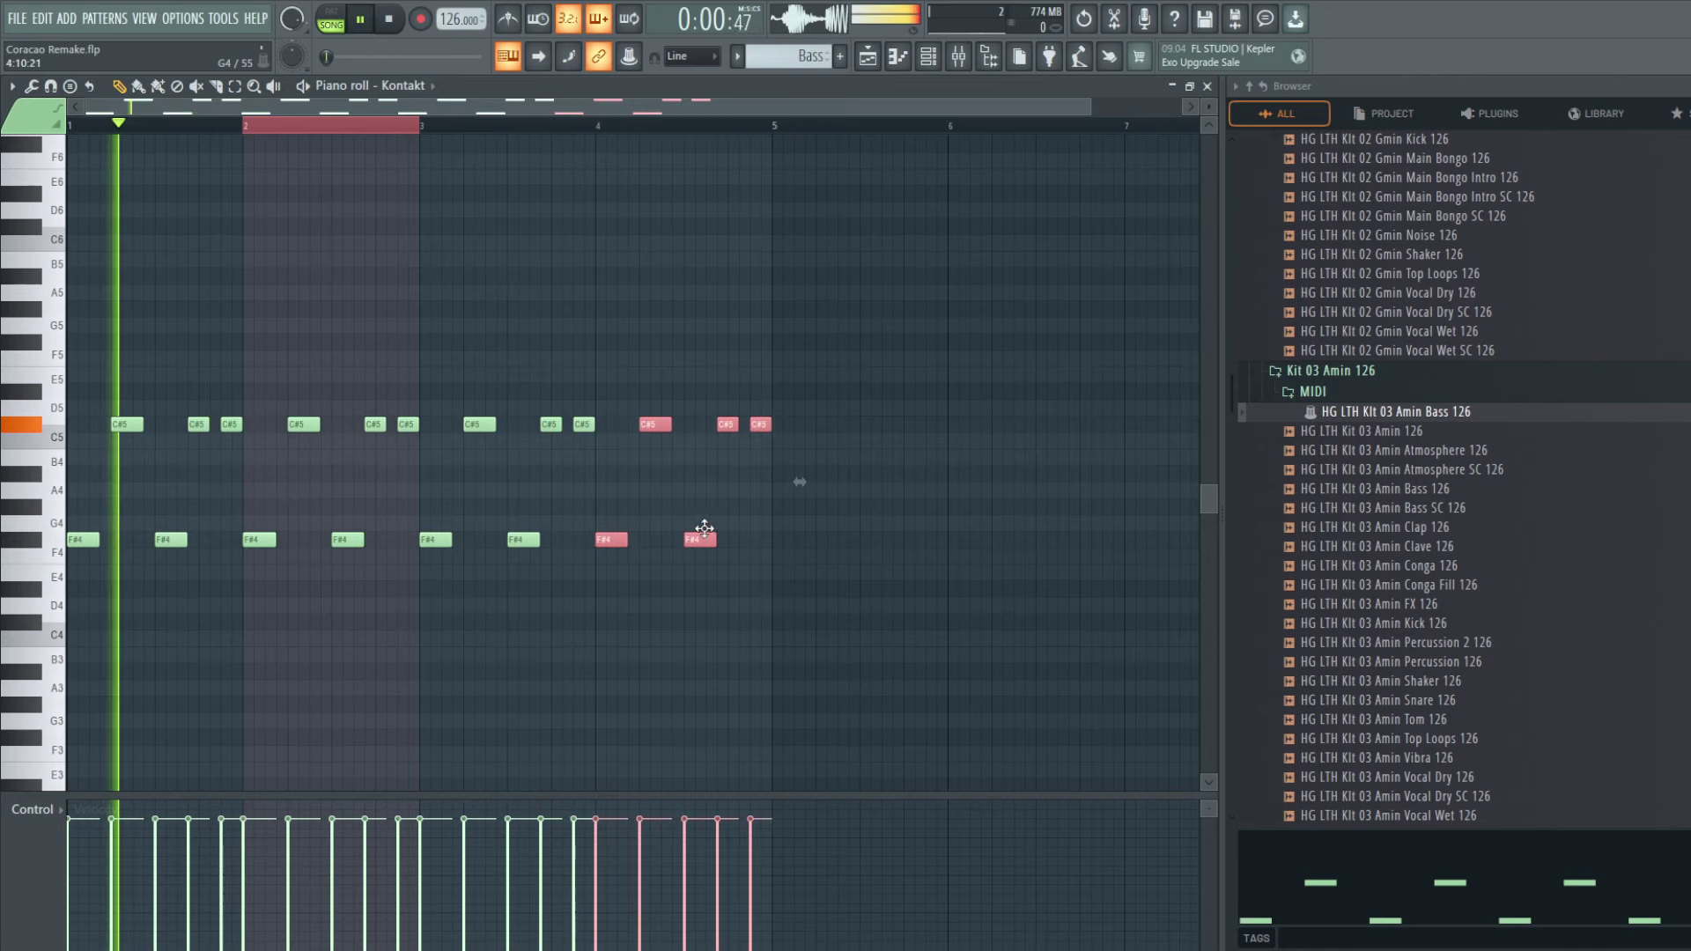
Step: In the Bass pattern, shorten the second-last C#5 note of bar 4 and replace the final C#5 with an A4 note
{"action": "key", "text": "F5"}
{"action": "key", "text": "space"}
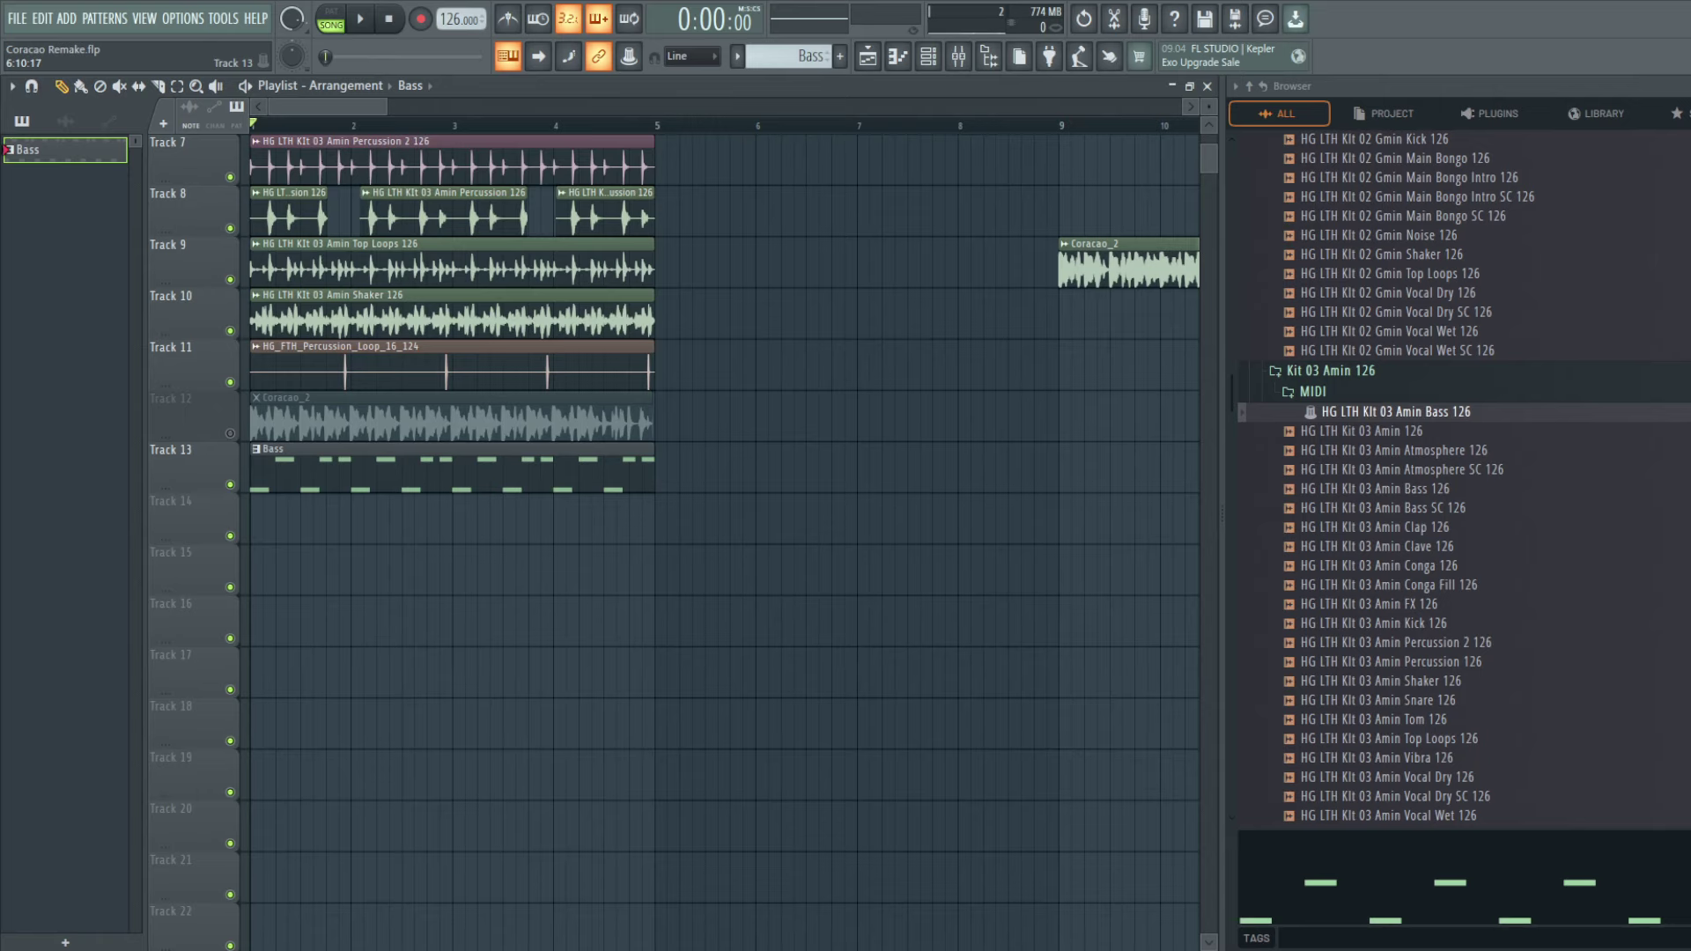
{"action": "double_click", "coordinate": [400, 459]}
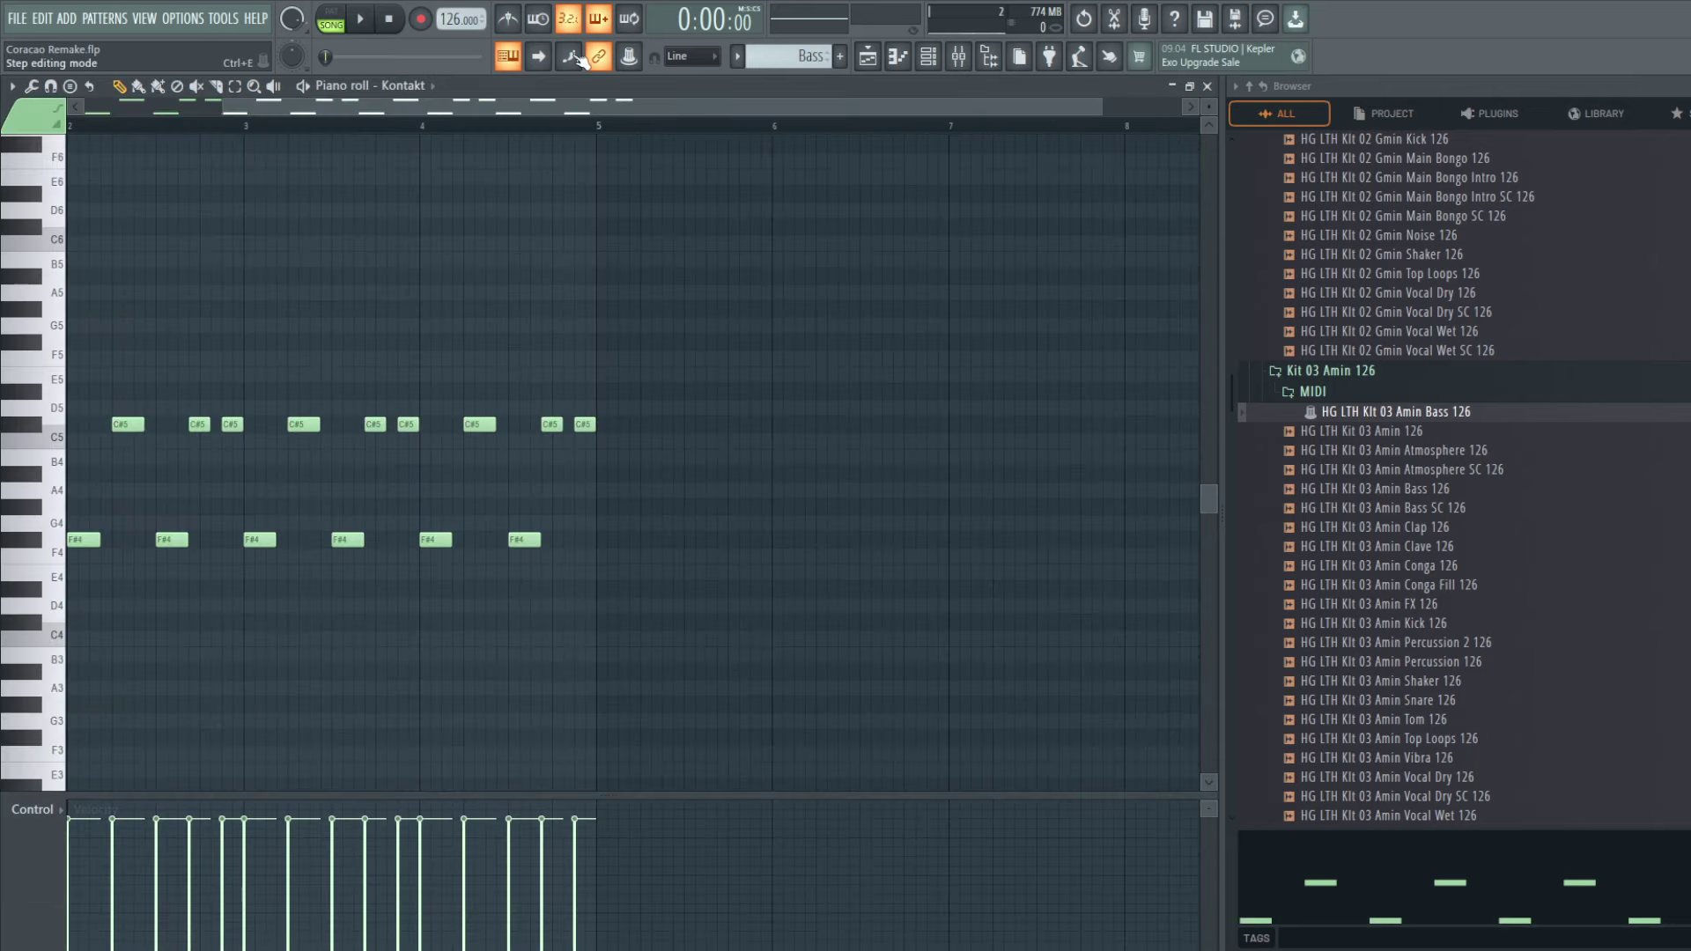
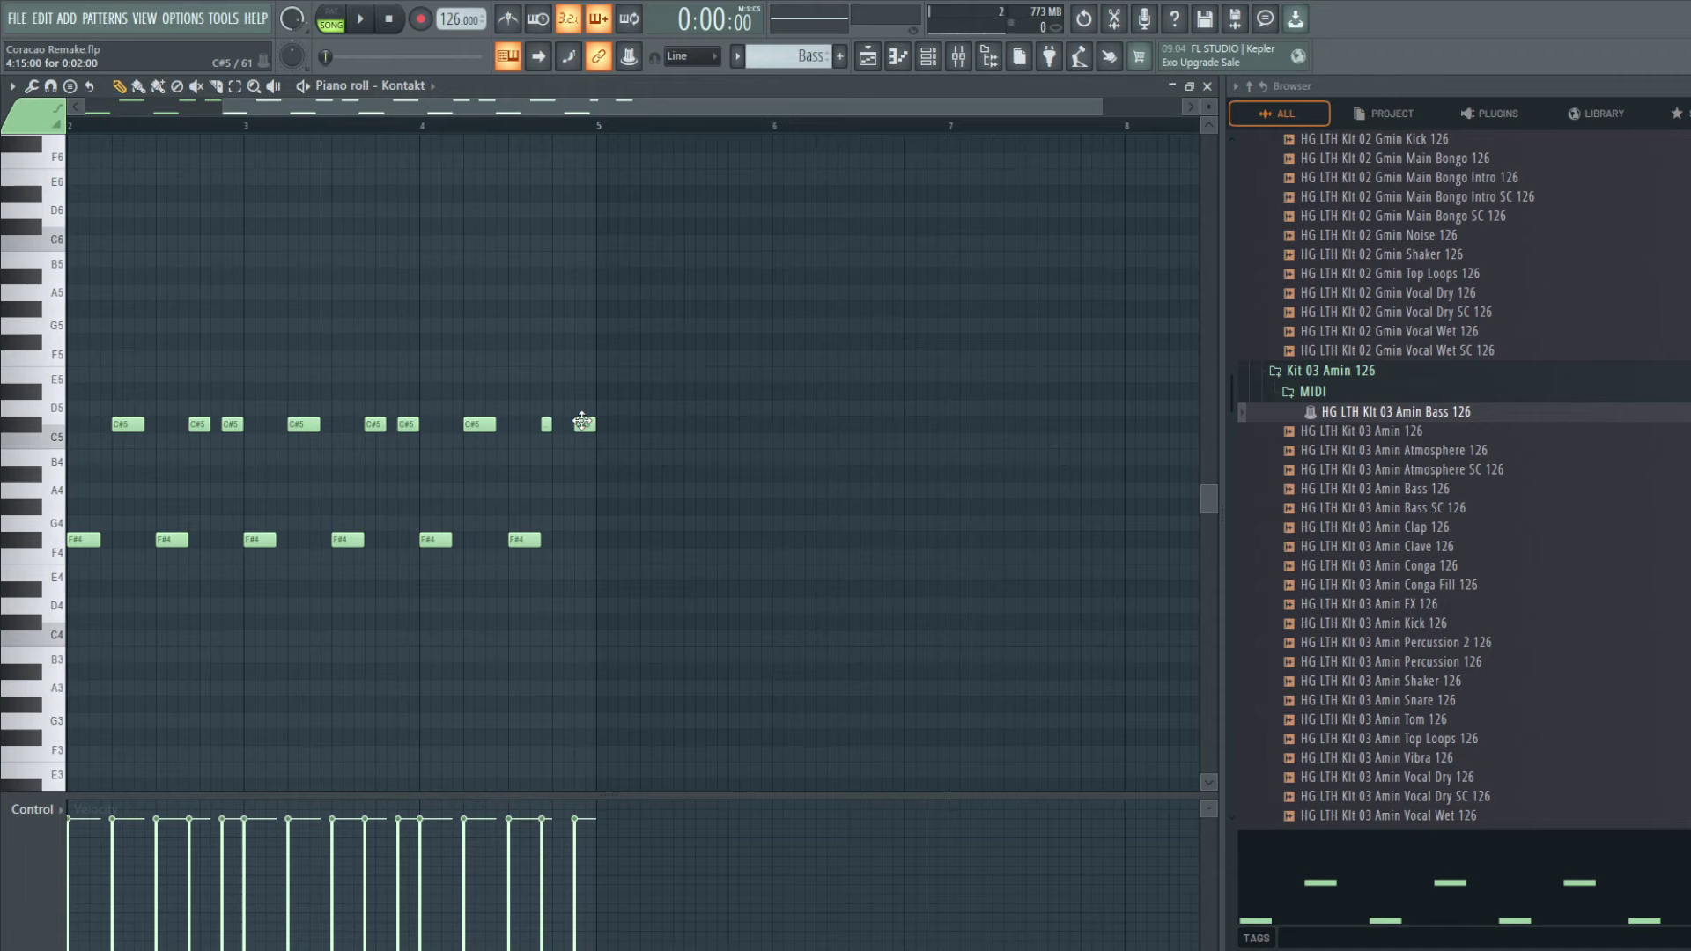
{"action": "left_click_drag", "start_coordinate": [582, 423], "coordinate": [564, 478]}
{"action": "left_click", "coordinate": [570, 487]}
{"action": "right_click", "coordinate": [572, 487]}
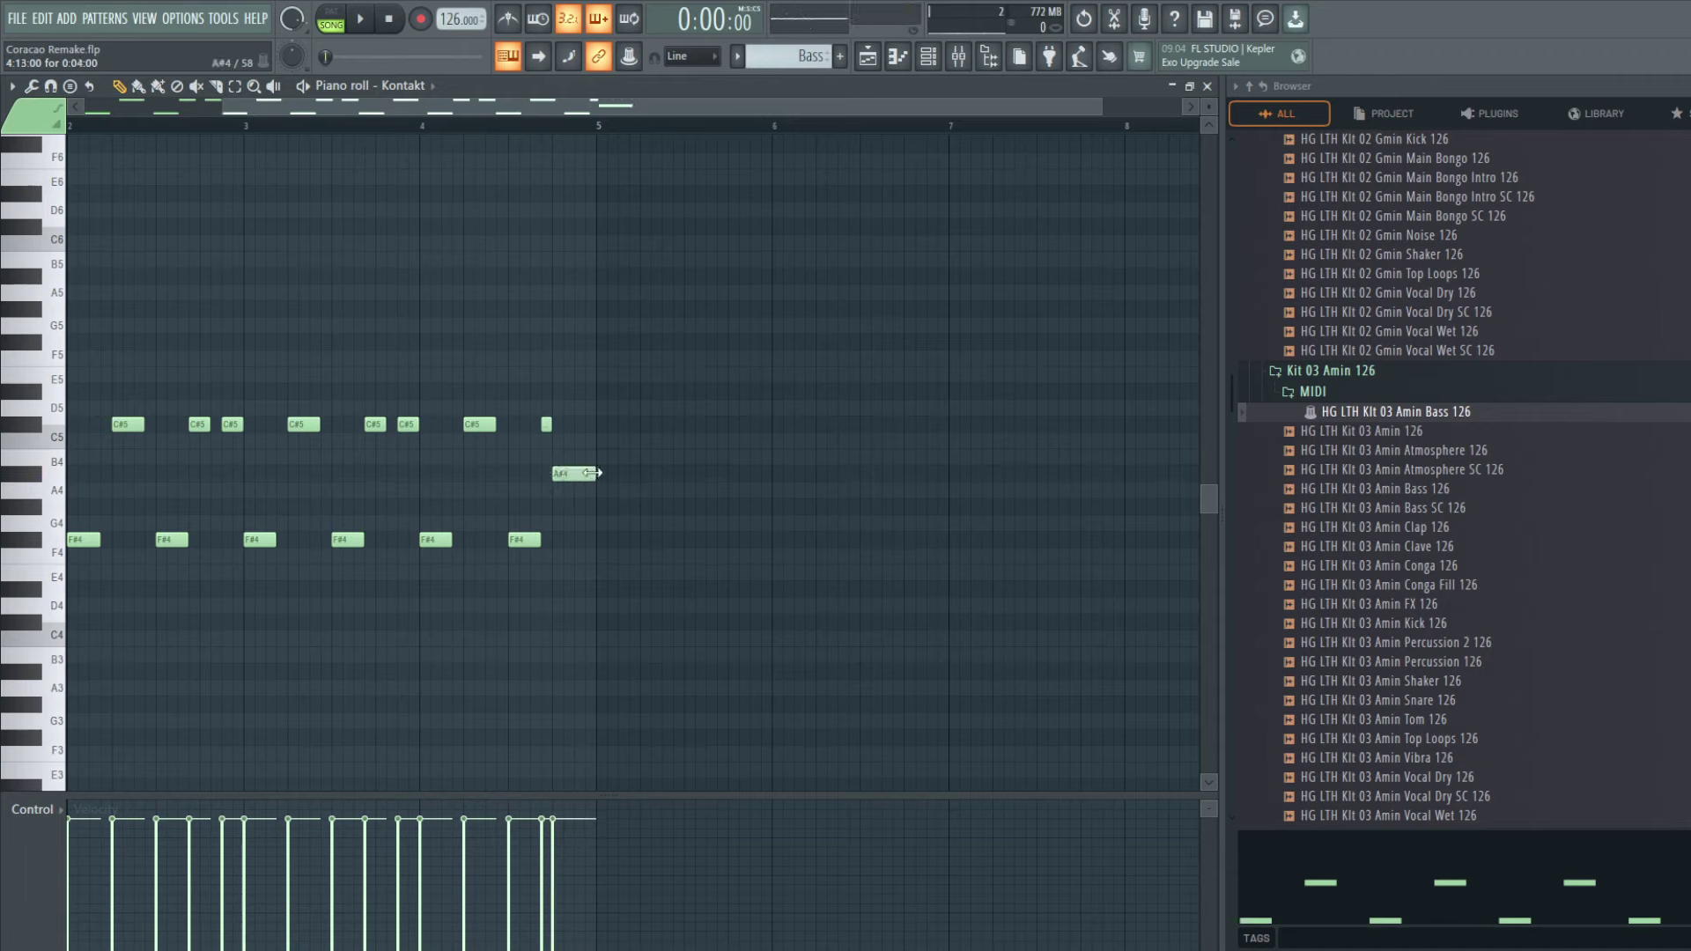
{"action": "left_click_drag", "start_coordinate": [577, 478], "coordinate": [577, 493]}
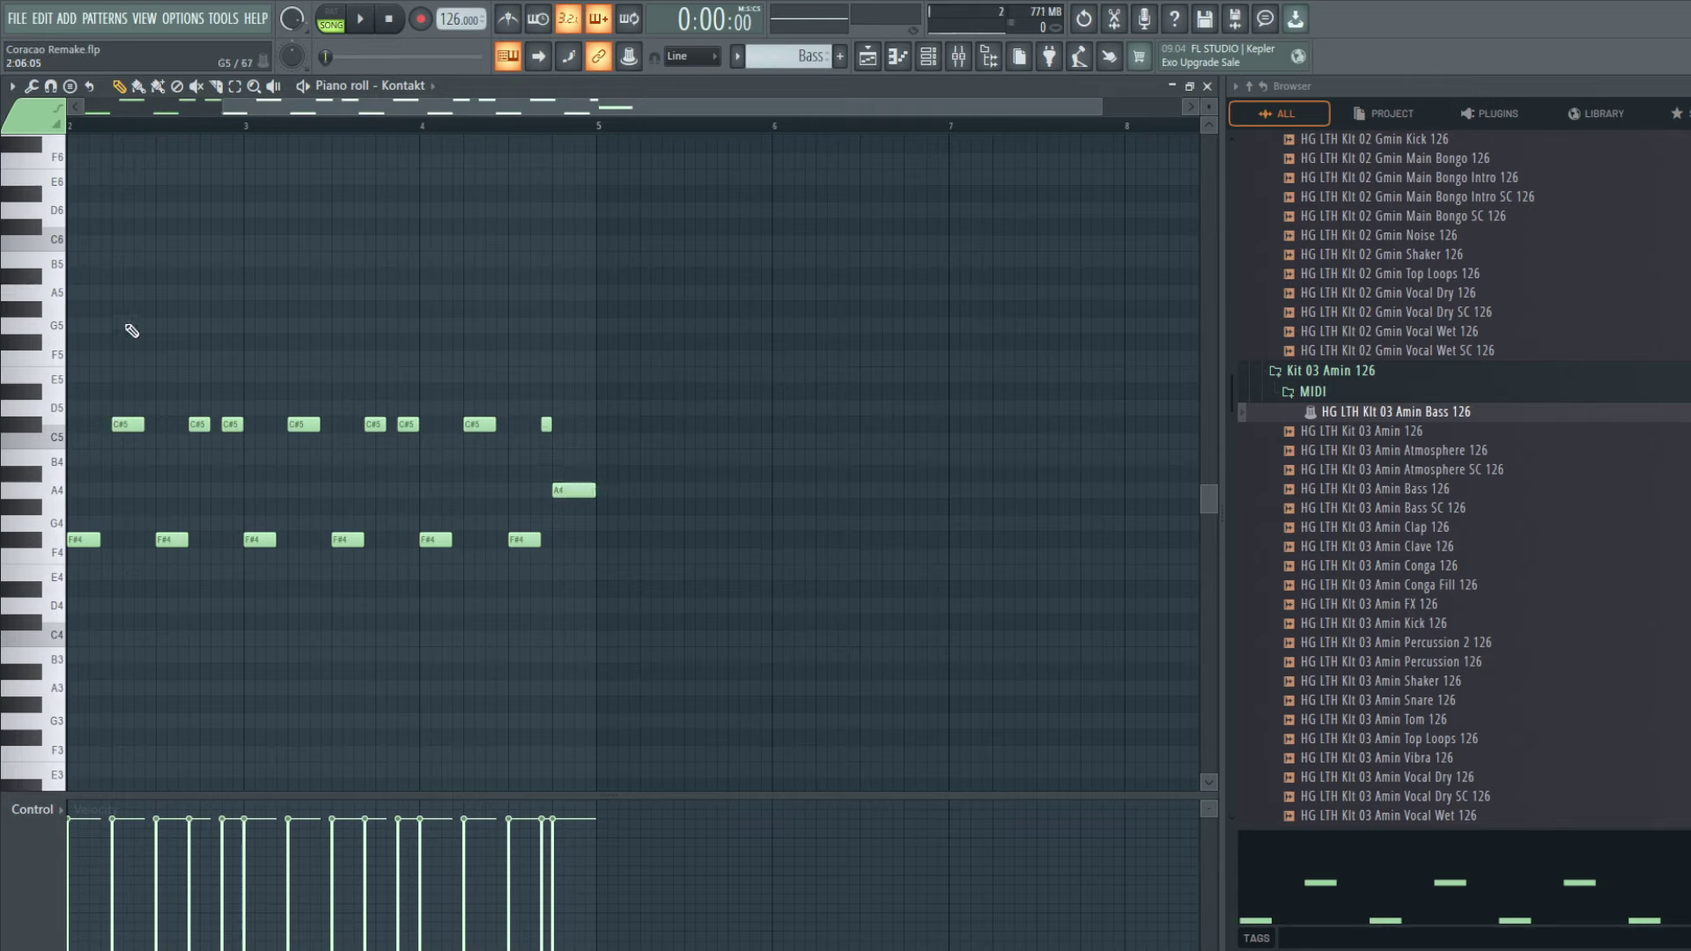
Step: Try a short A5 note above the A4 note at the end of bar 4 and play it
{"action": "left_click", "coordinate": [583, 293]}
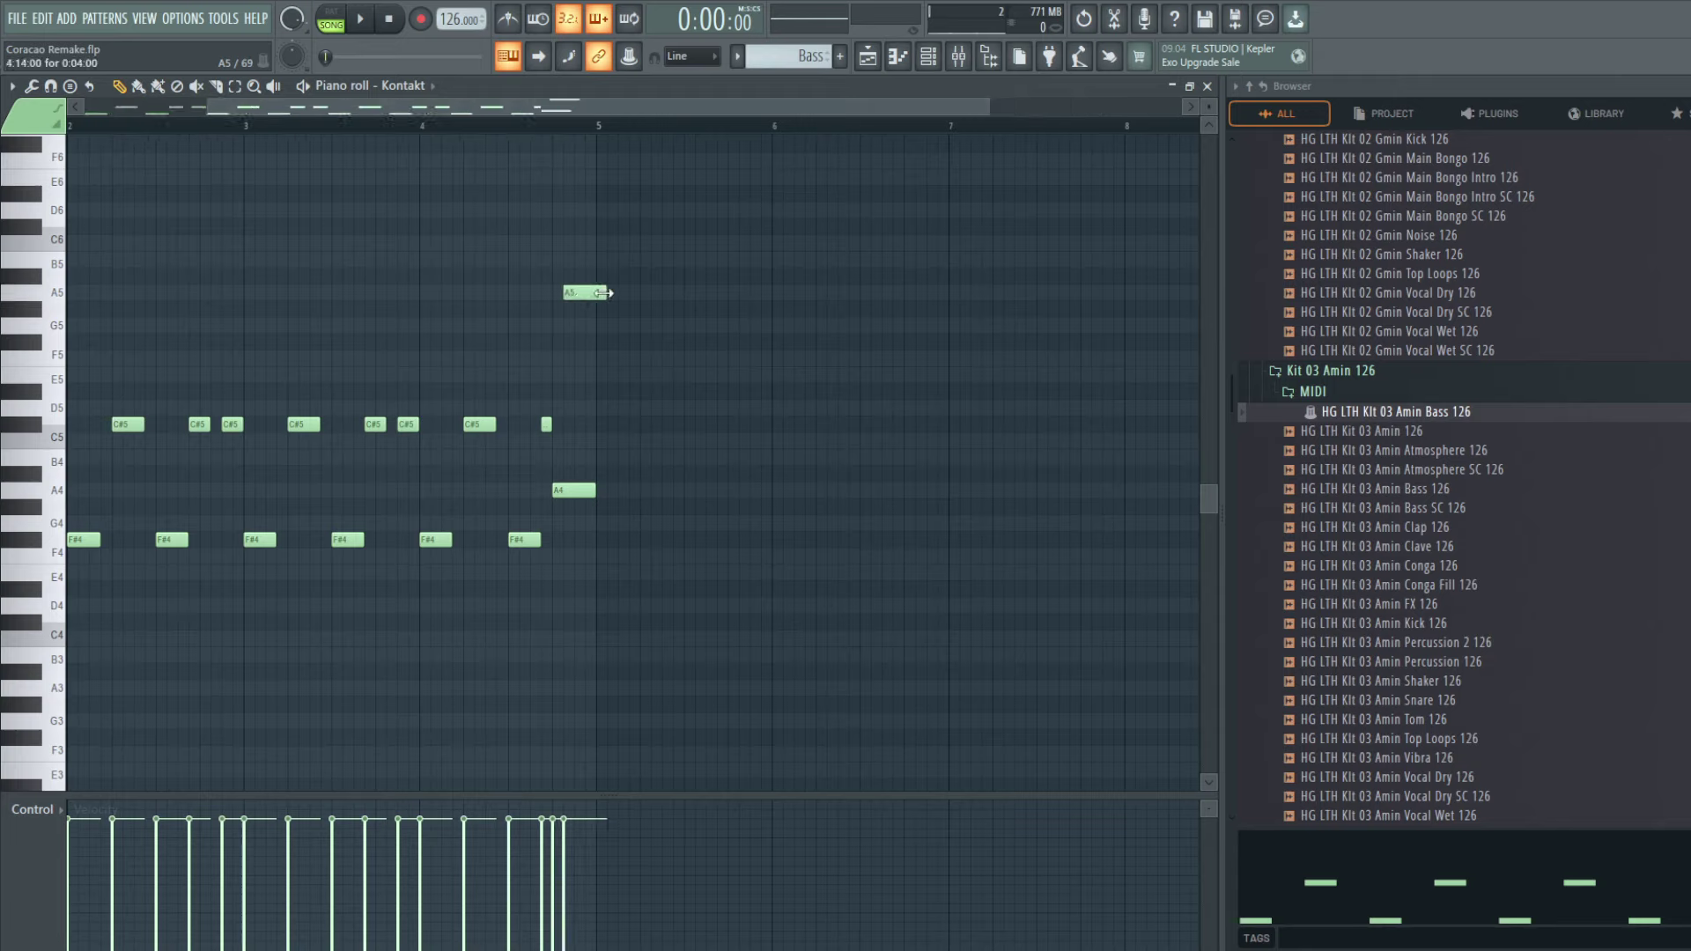
{"action": "mouse_move", "coordinate": [603, 292]}
{"action": "left_mouse_down"}
{"action": "mouse_move", "coordinate": [547, 301]}
{"action": "mouse_move", "coordinate": [579, 294]}
{"action": "left_mouse_up"}
{"action": "key", "text": "space"}
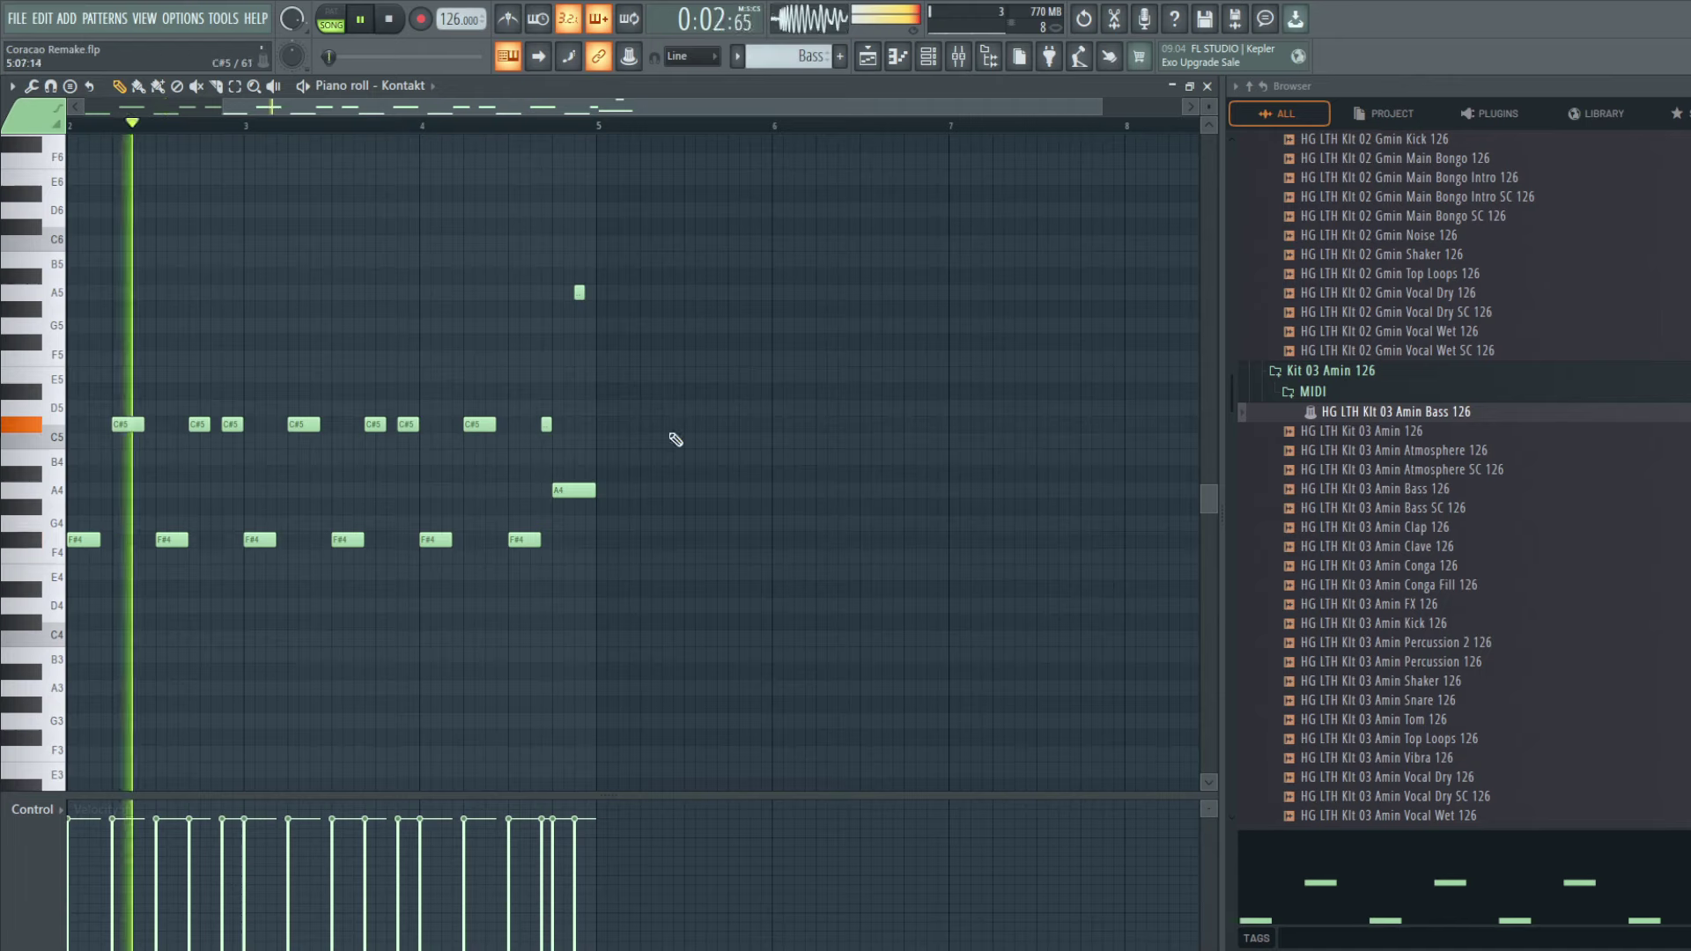
Step: Shorten the A4 note at the end of bar 4 and delete the extra short A4 note beside it
{"action": "left_click_drag", "start_coordinate": [593, 491], "coordinate": [595, 490]}
{"action": "left_click", "coordinate": [588, 491]}
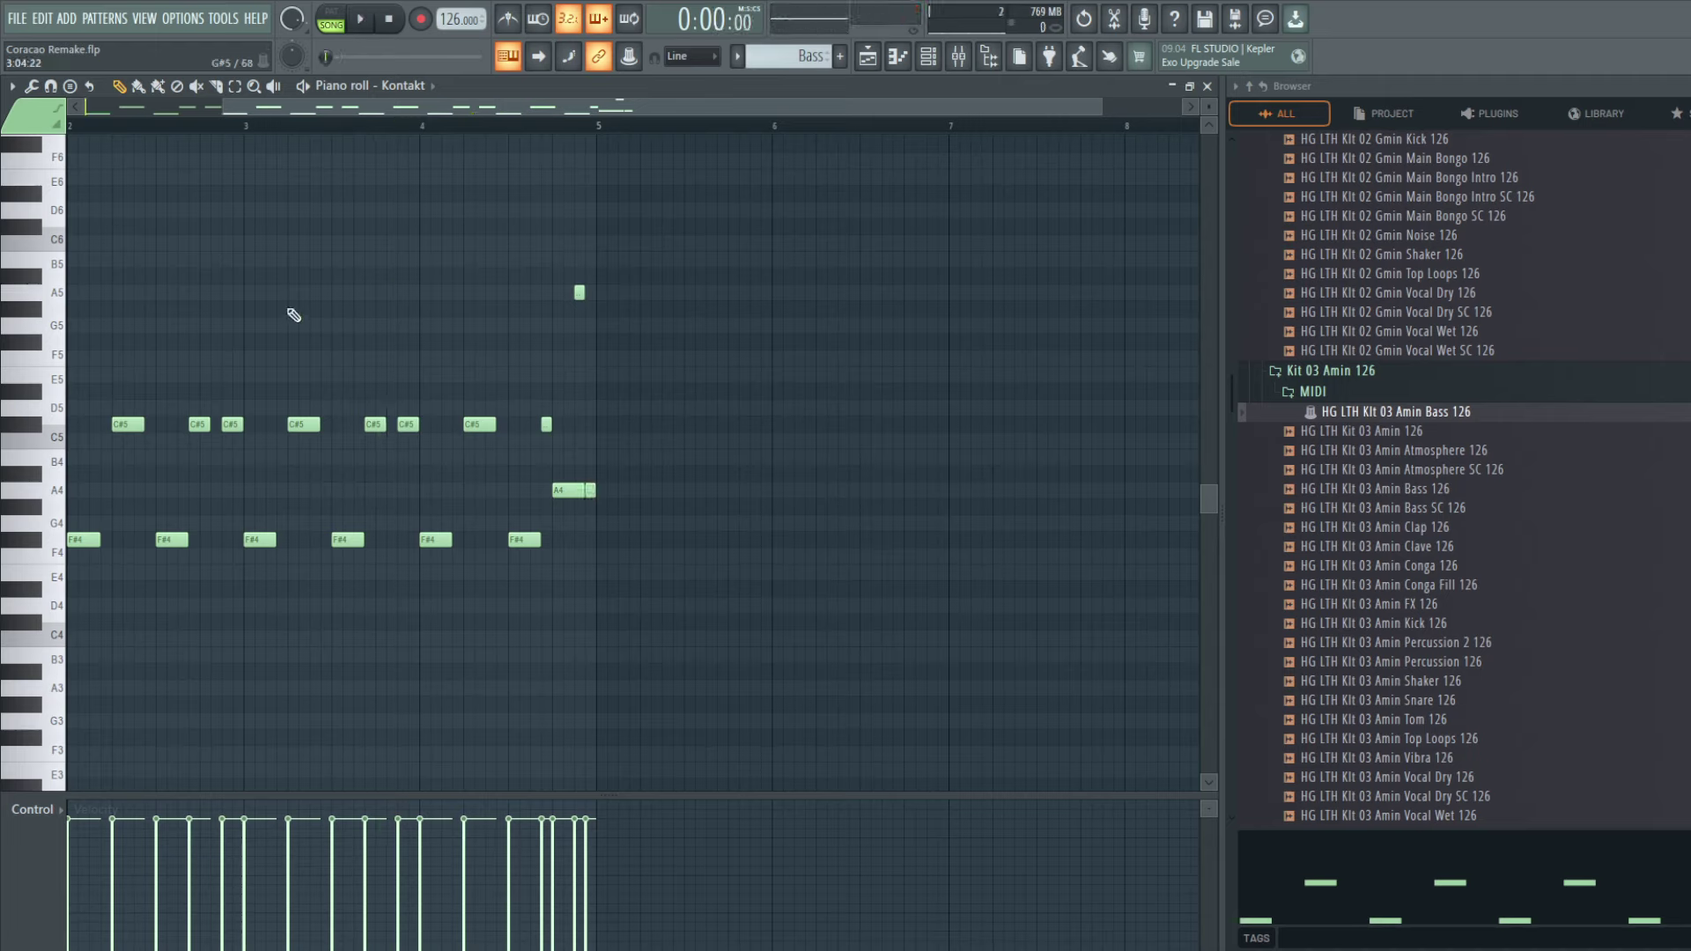
{"action": "left_click", "coordinate": [37, 298]}
{"action": "right_click", "coordinate": [592, 491]}
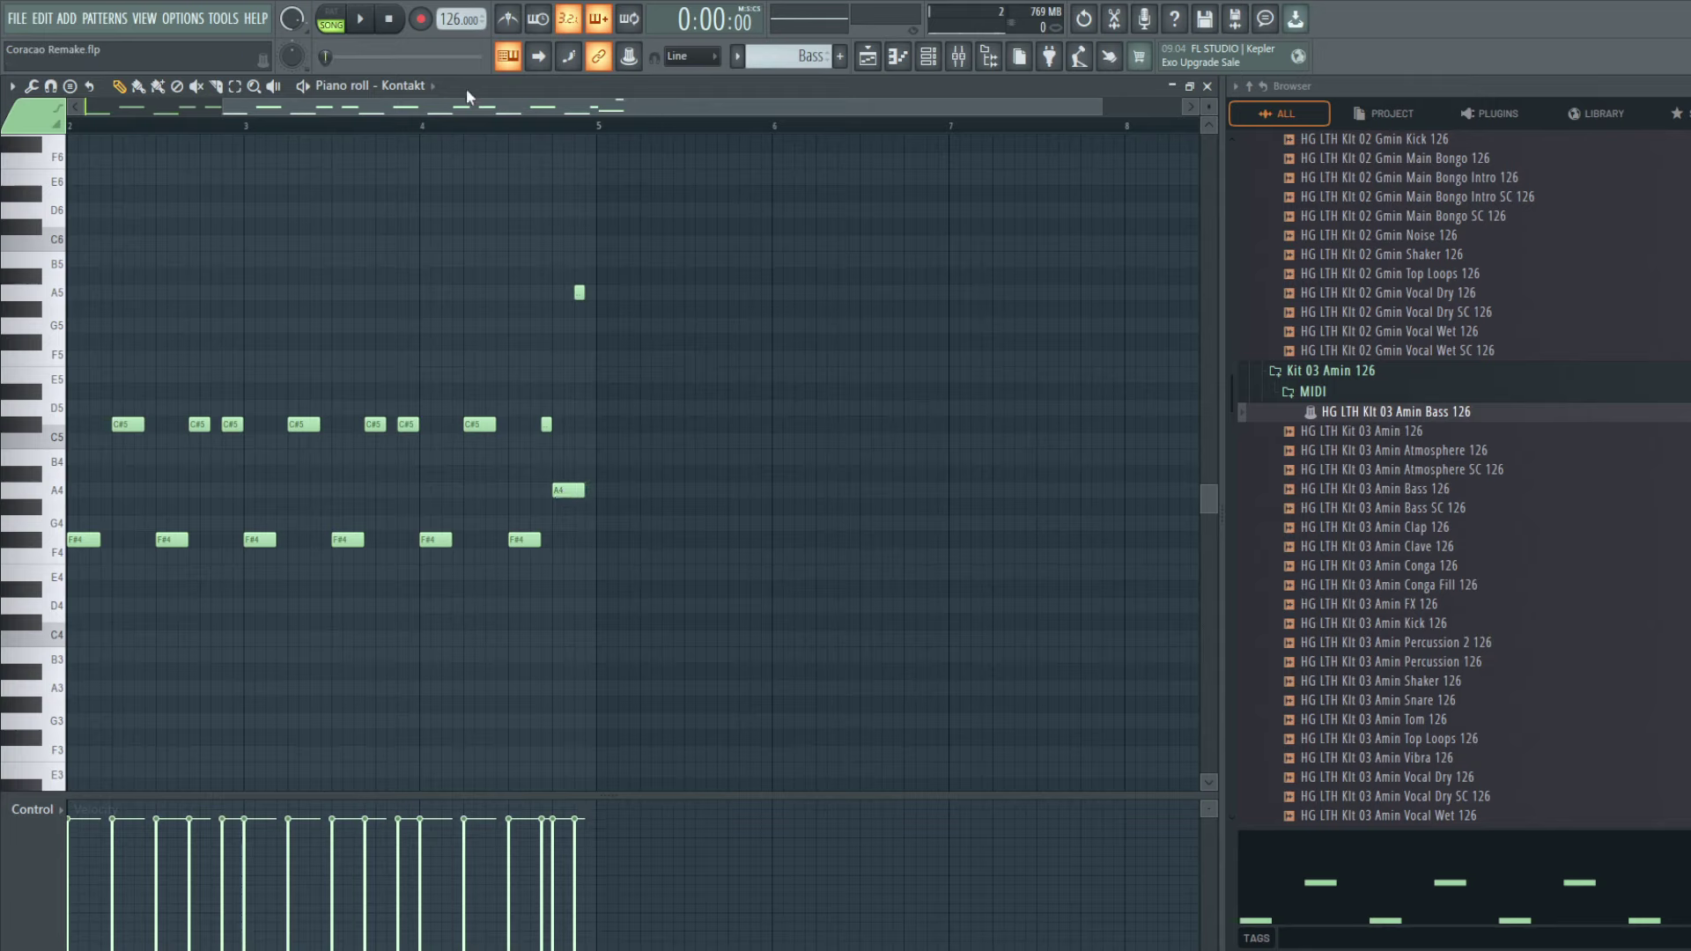
Step: Play the bassline, add a B4 note at the start of bar 5 and an F#5 note on its second beat
{"action": "key", "text": "space"}
{"action": "left_click", "coordinate": [600, 473]}
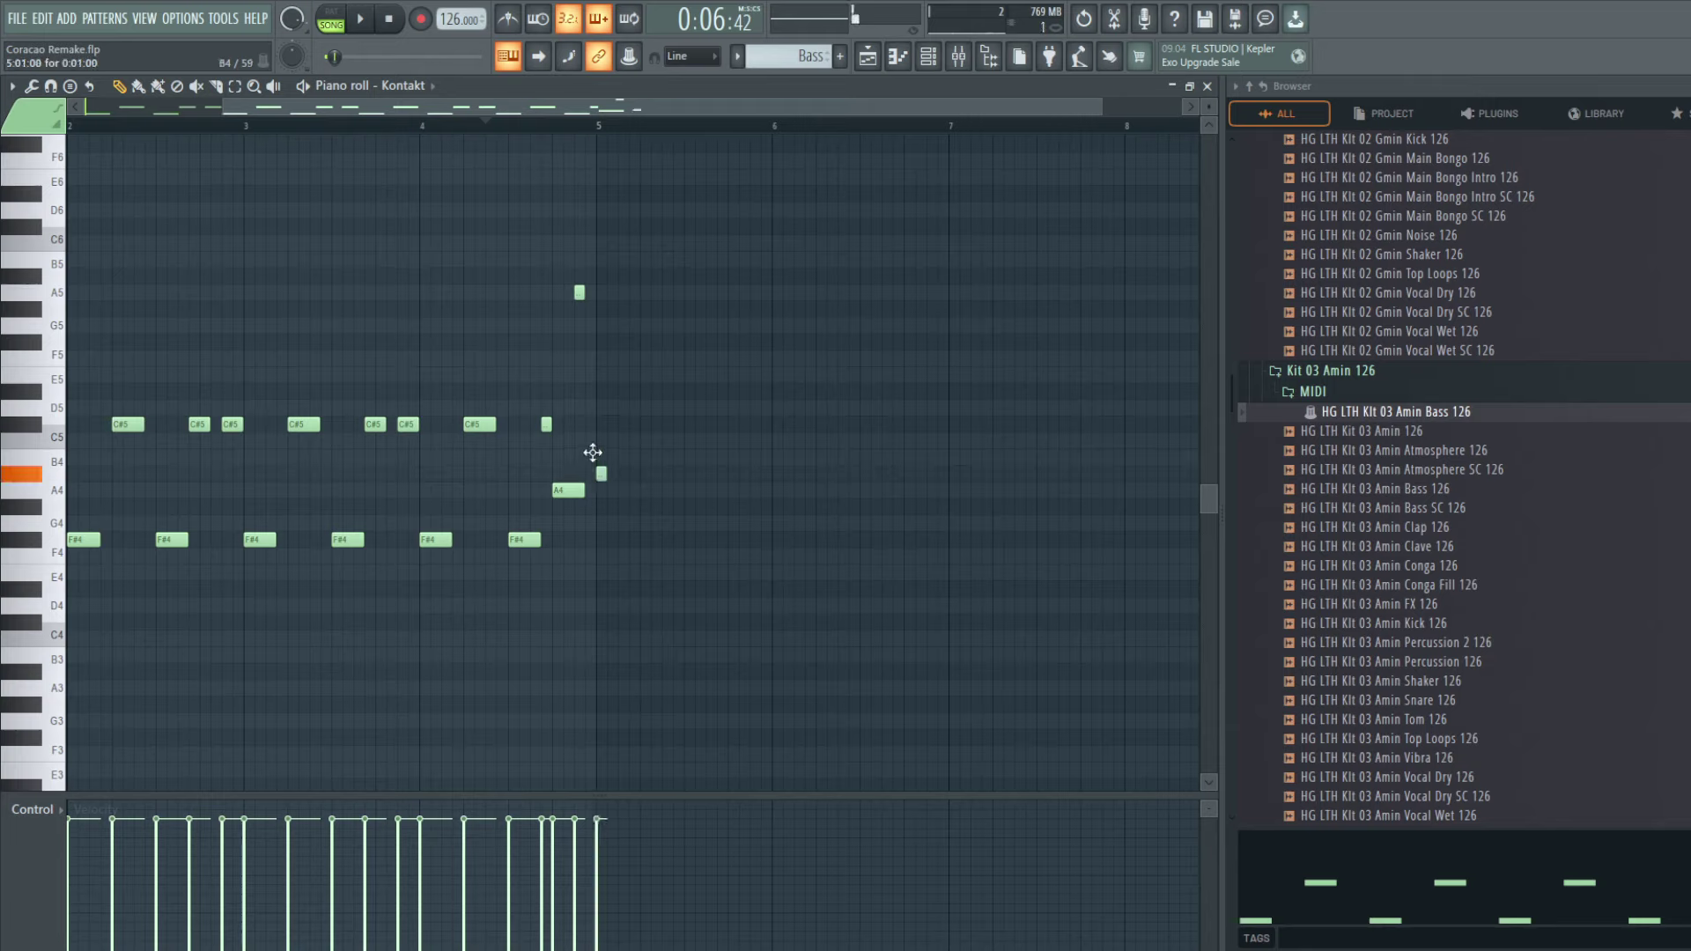
{"action": "key", "text": "ctrl+z"}
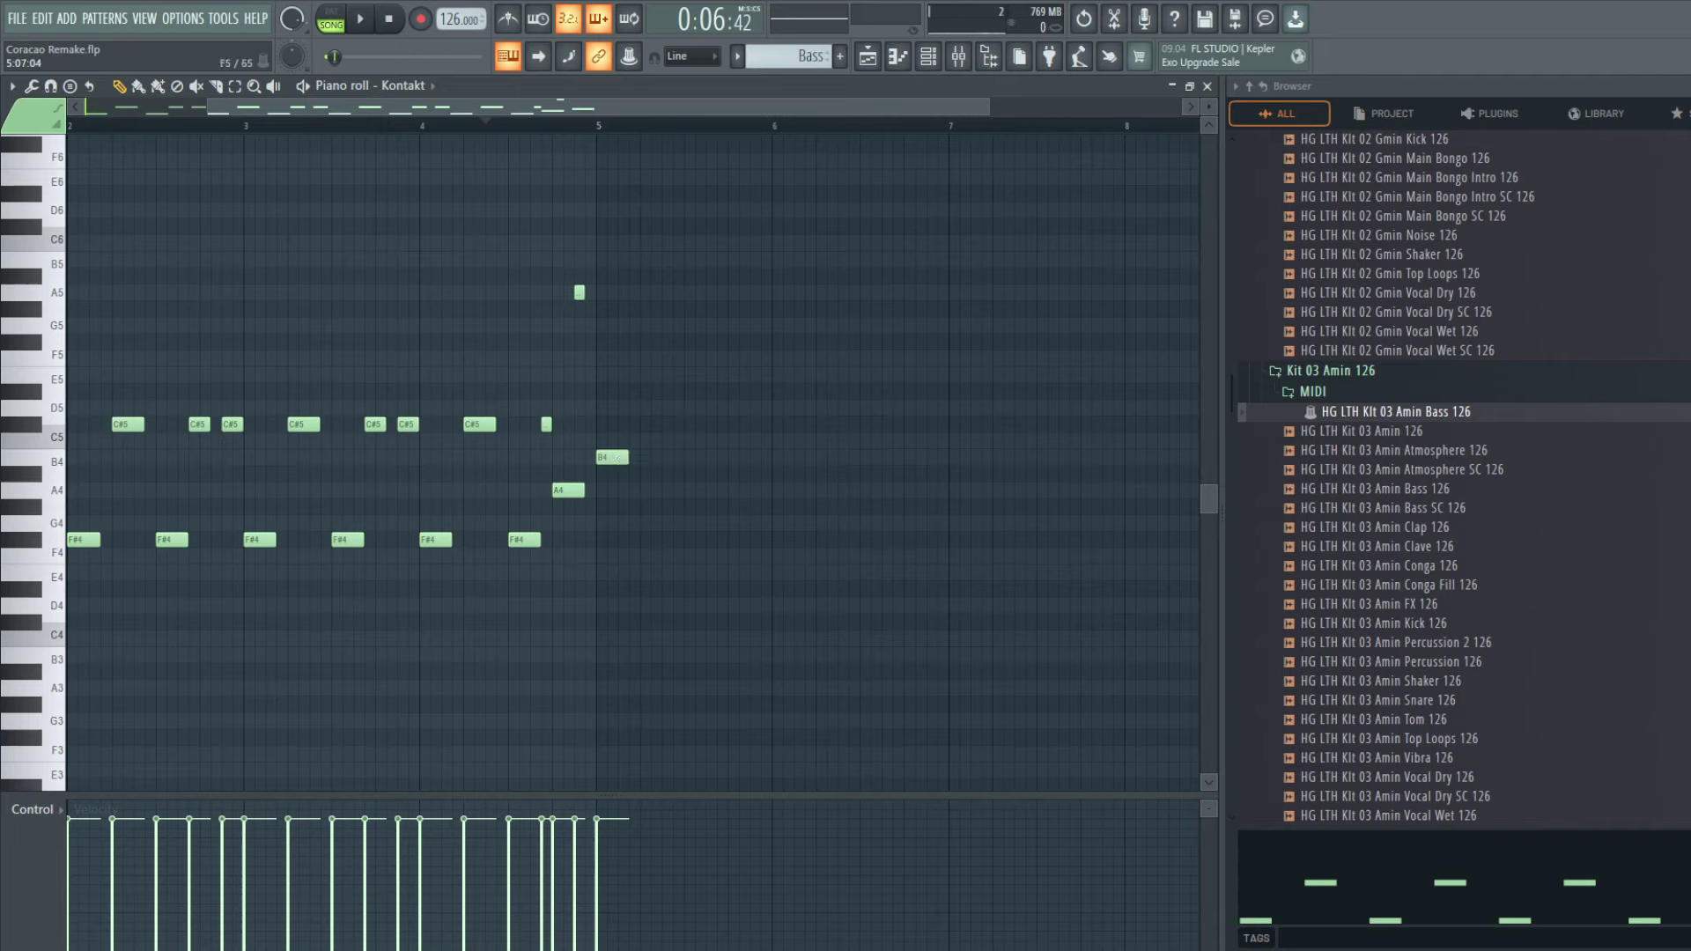
{"action": "left_click", "coordinate": [651, 342]}
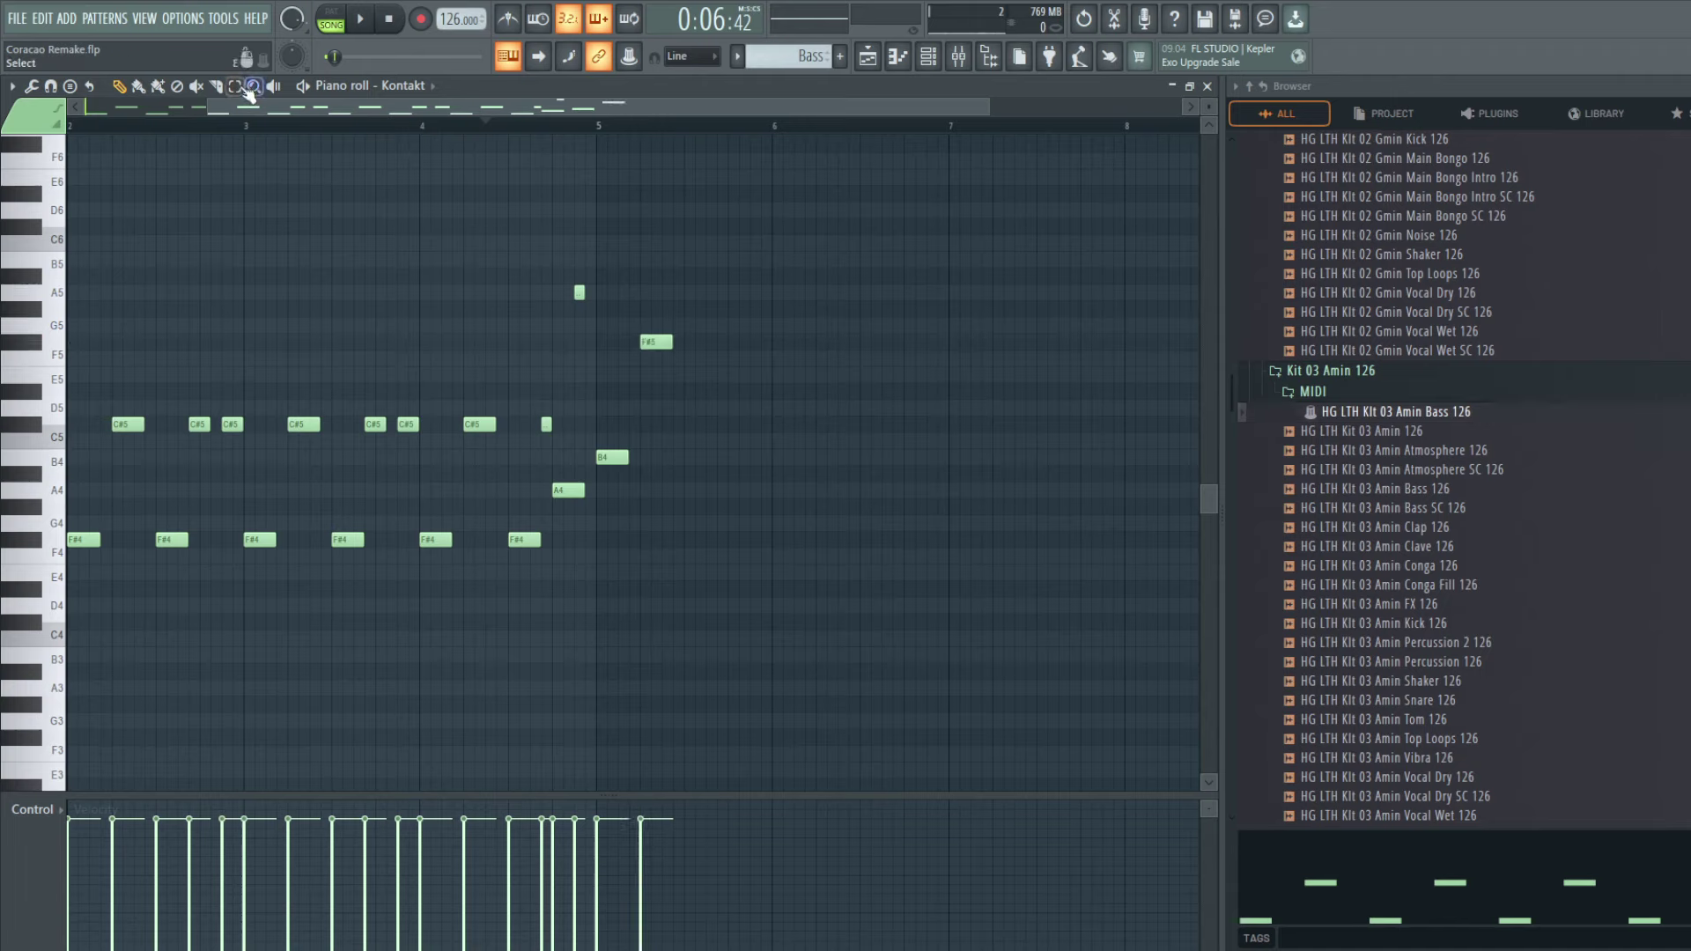
Step: Duplicate the B4 and F#5 note pair to the third beat of bar 5
{"action": "left_click_drag", "start_coordinate": [729, 267], "coordinate": [595, 493]}
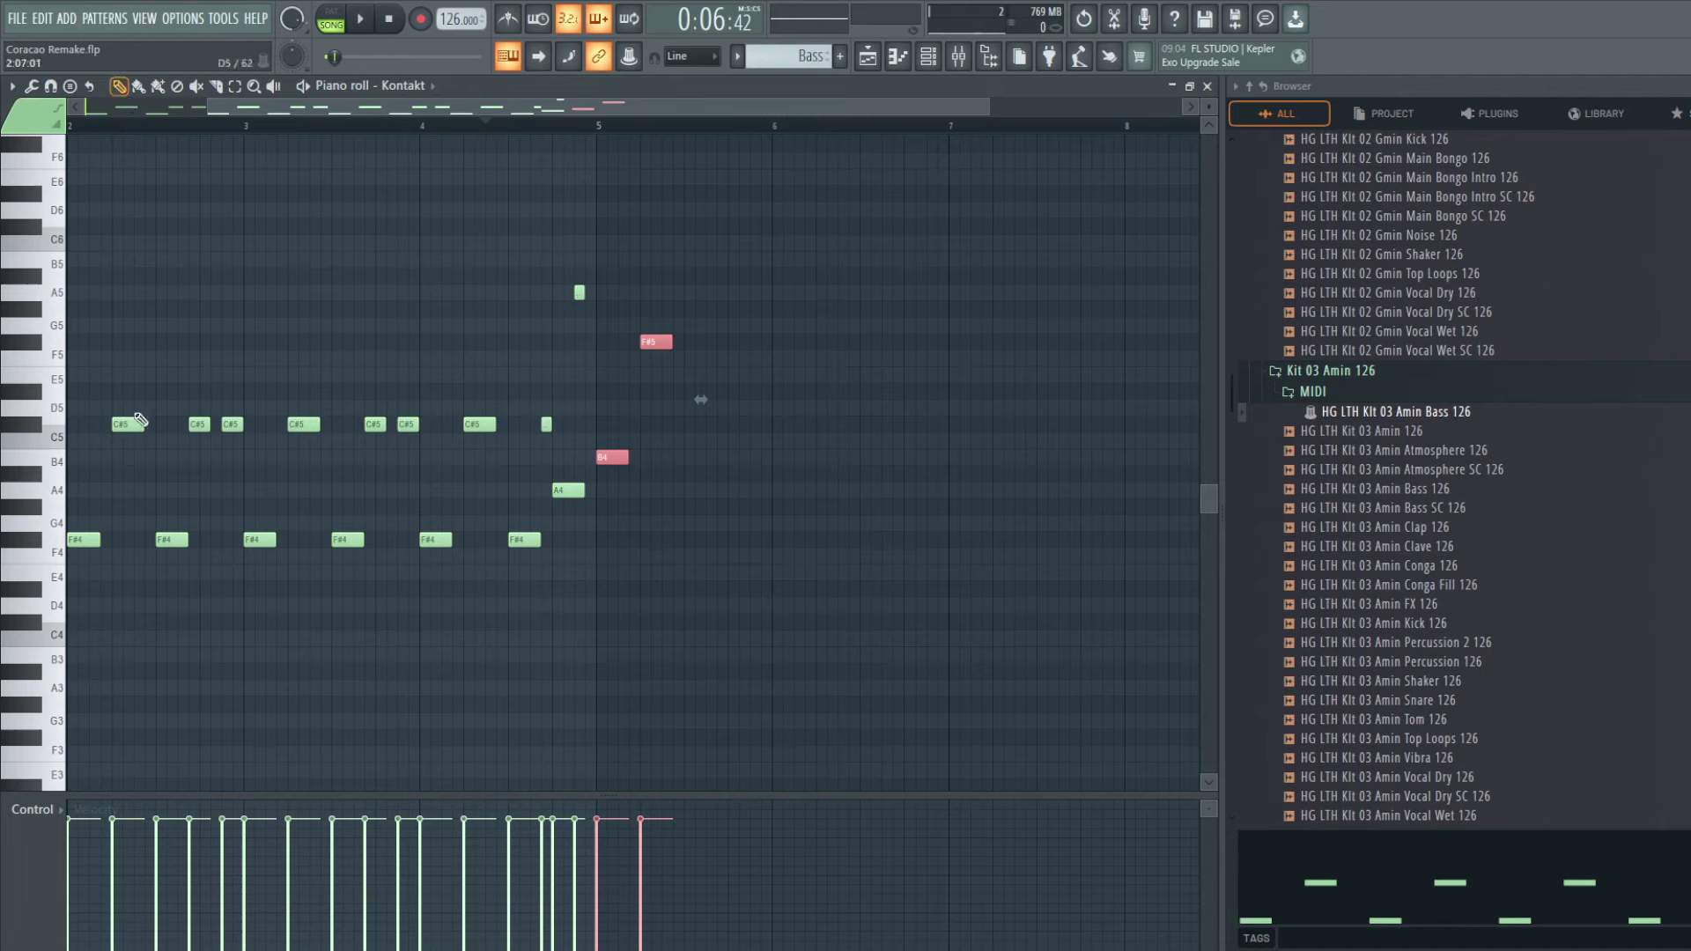
{"action": "key", "text": "ctrl+v"}
{"action": "left_click_drag", "start_coordinate": [487, 455], "coordinate": [690, 455]}
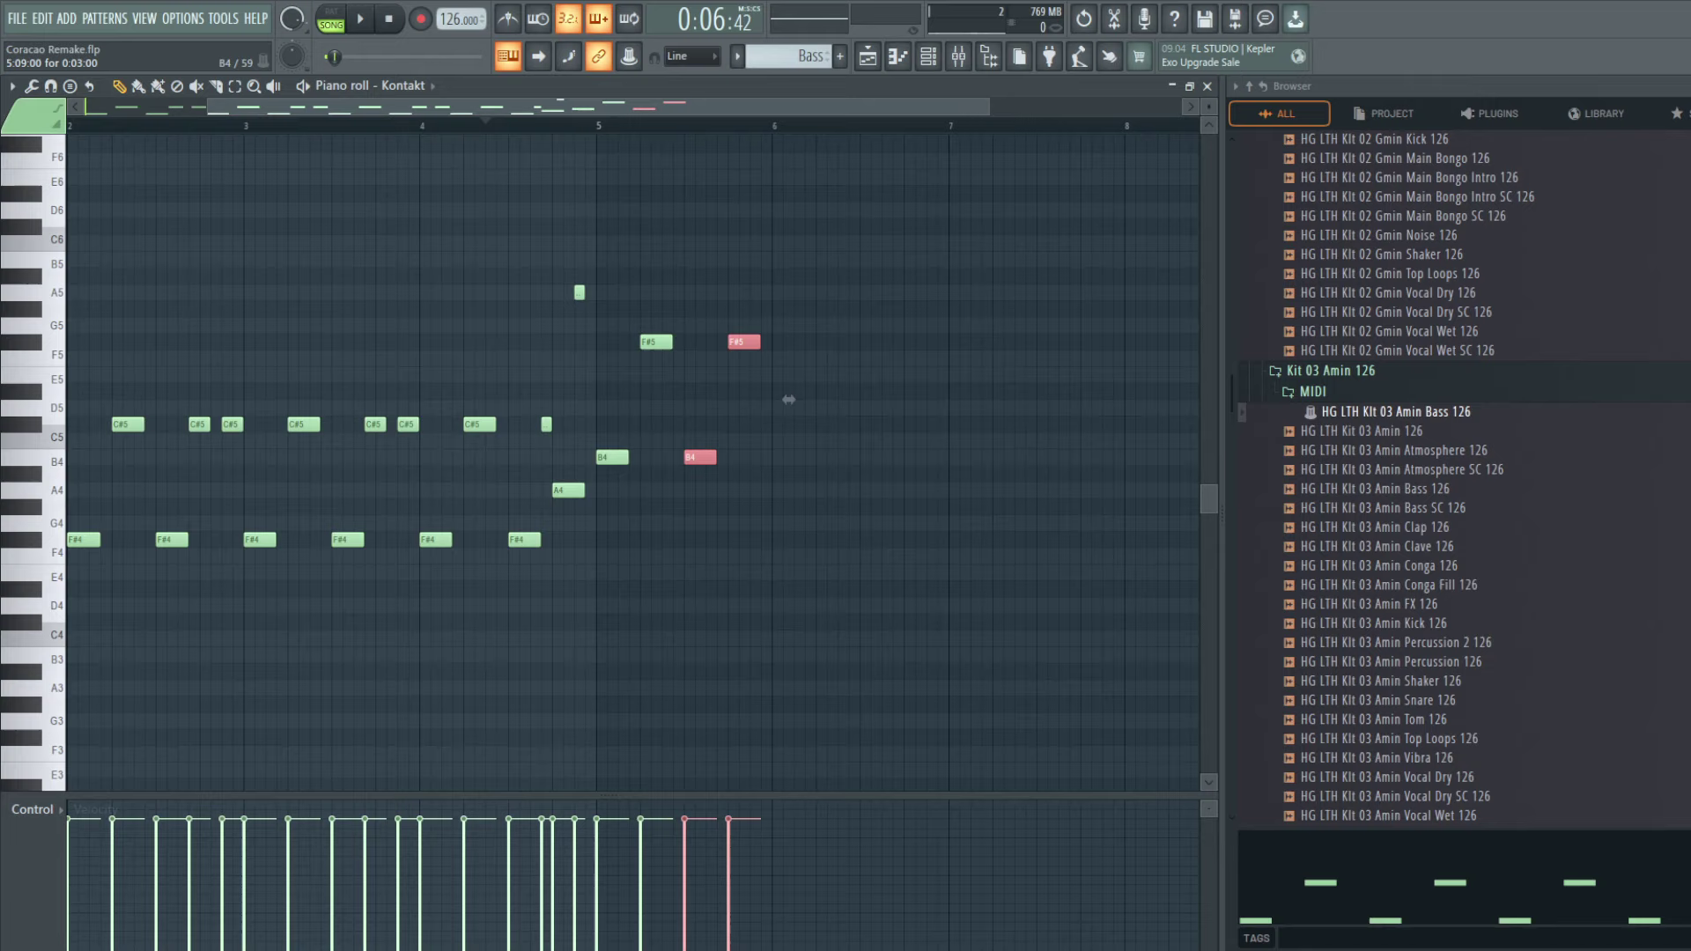
Step: Rework the second F#5 of bar 5 into a short note right after the B4 and a longer F#5 ending the bar
{"action": "left_click", "coordinate": [804, 419]}
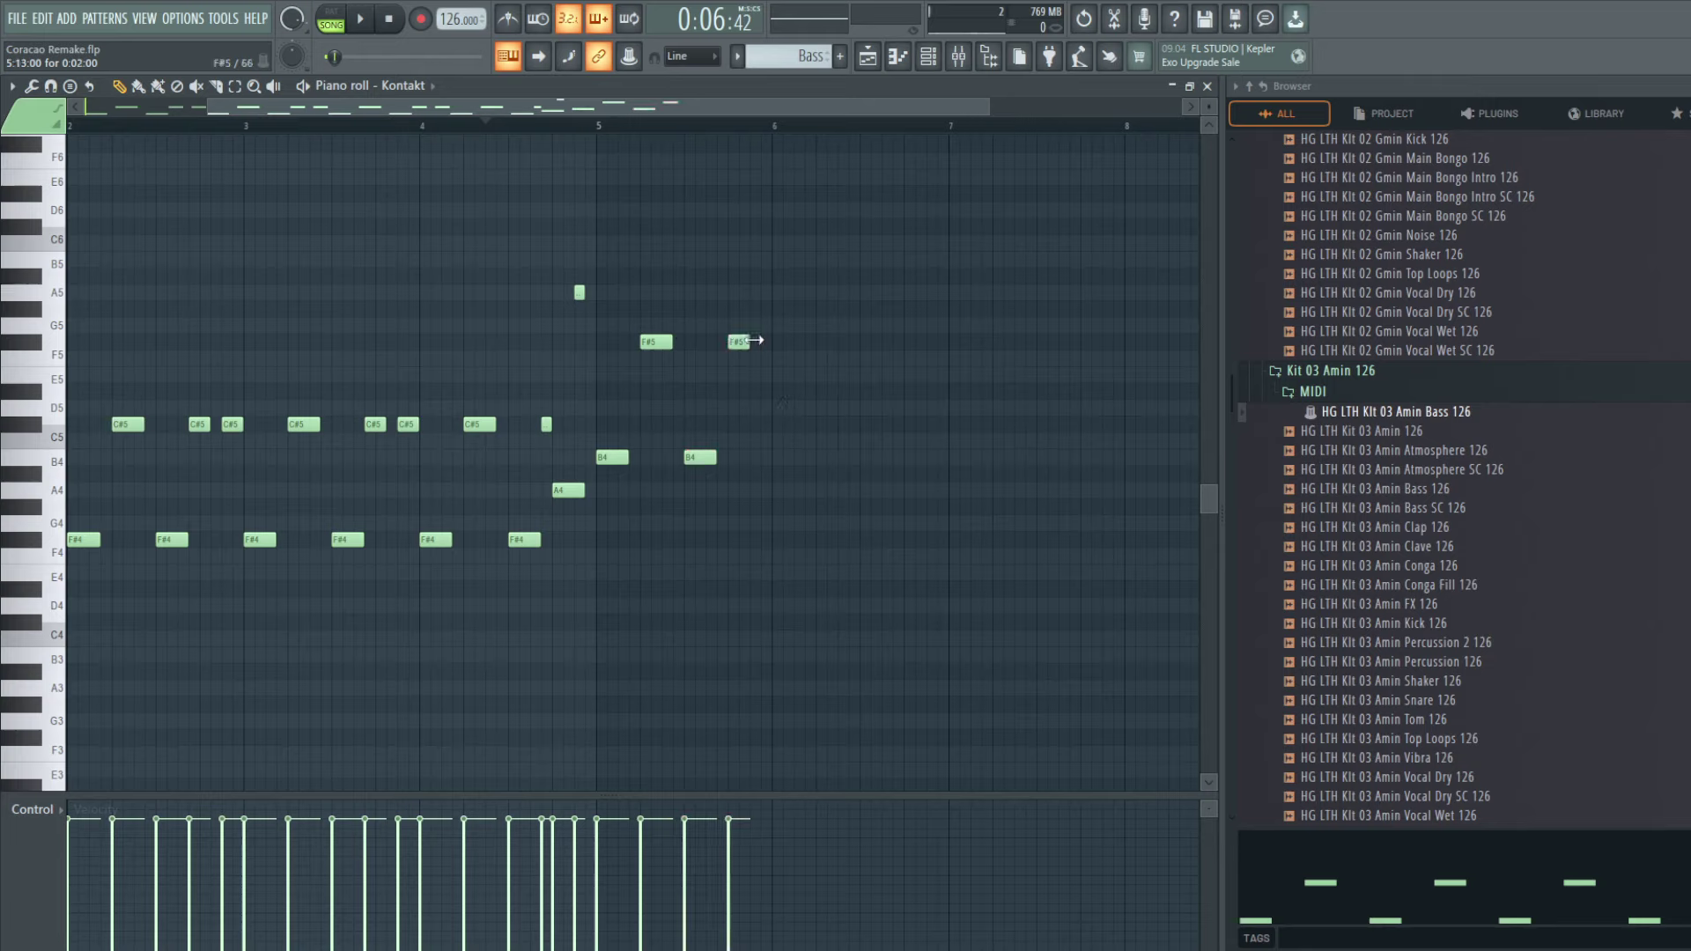
{"action": "left_click", "coordinate": [722, 343]}
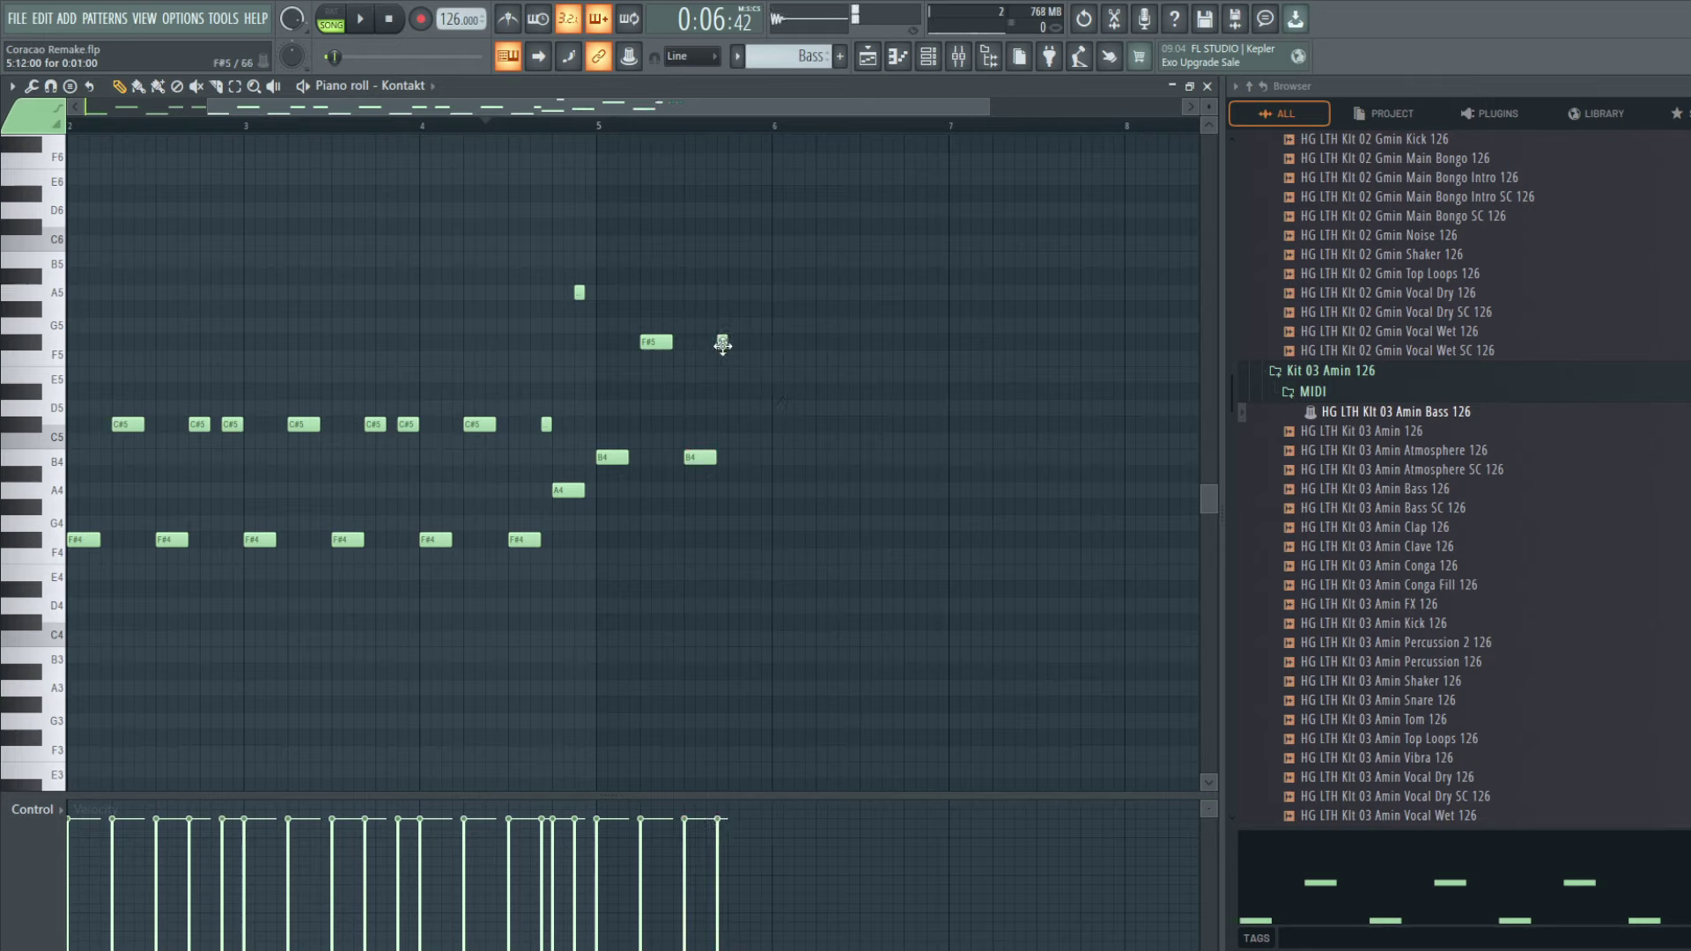
{"action": "left_click", "coordinate": [744, 342]}
{"action": "left_click_drag", "start_coordinate": [751, 342], "coordinate": [762, 342]}
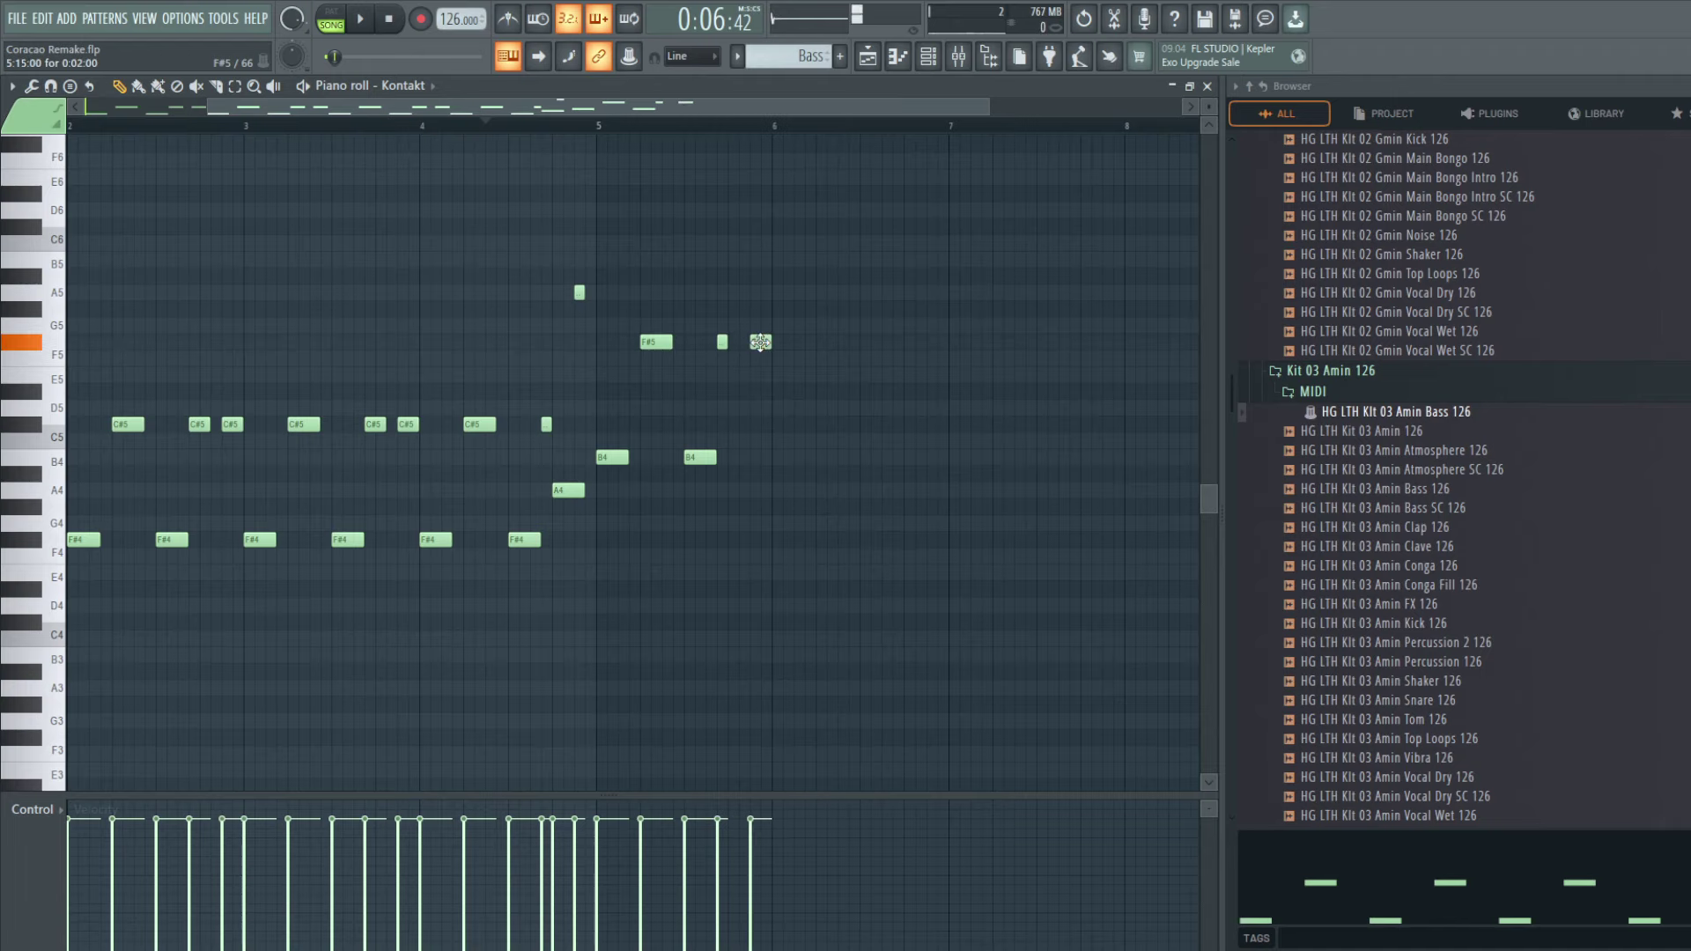
Step: In the playlist, extend the Bass clip to bar 9 and duplicate the clips on tracks 1 to 11 into bars 5 to 8
{"action": "key", "text": "F5"}
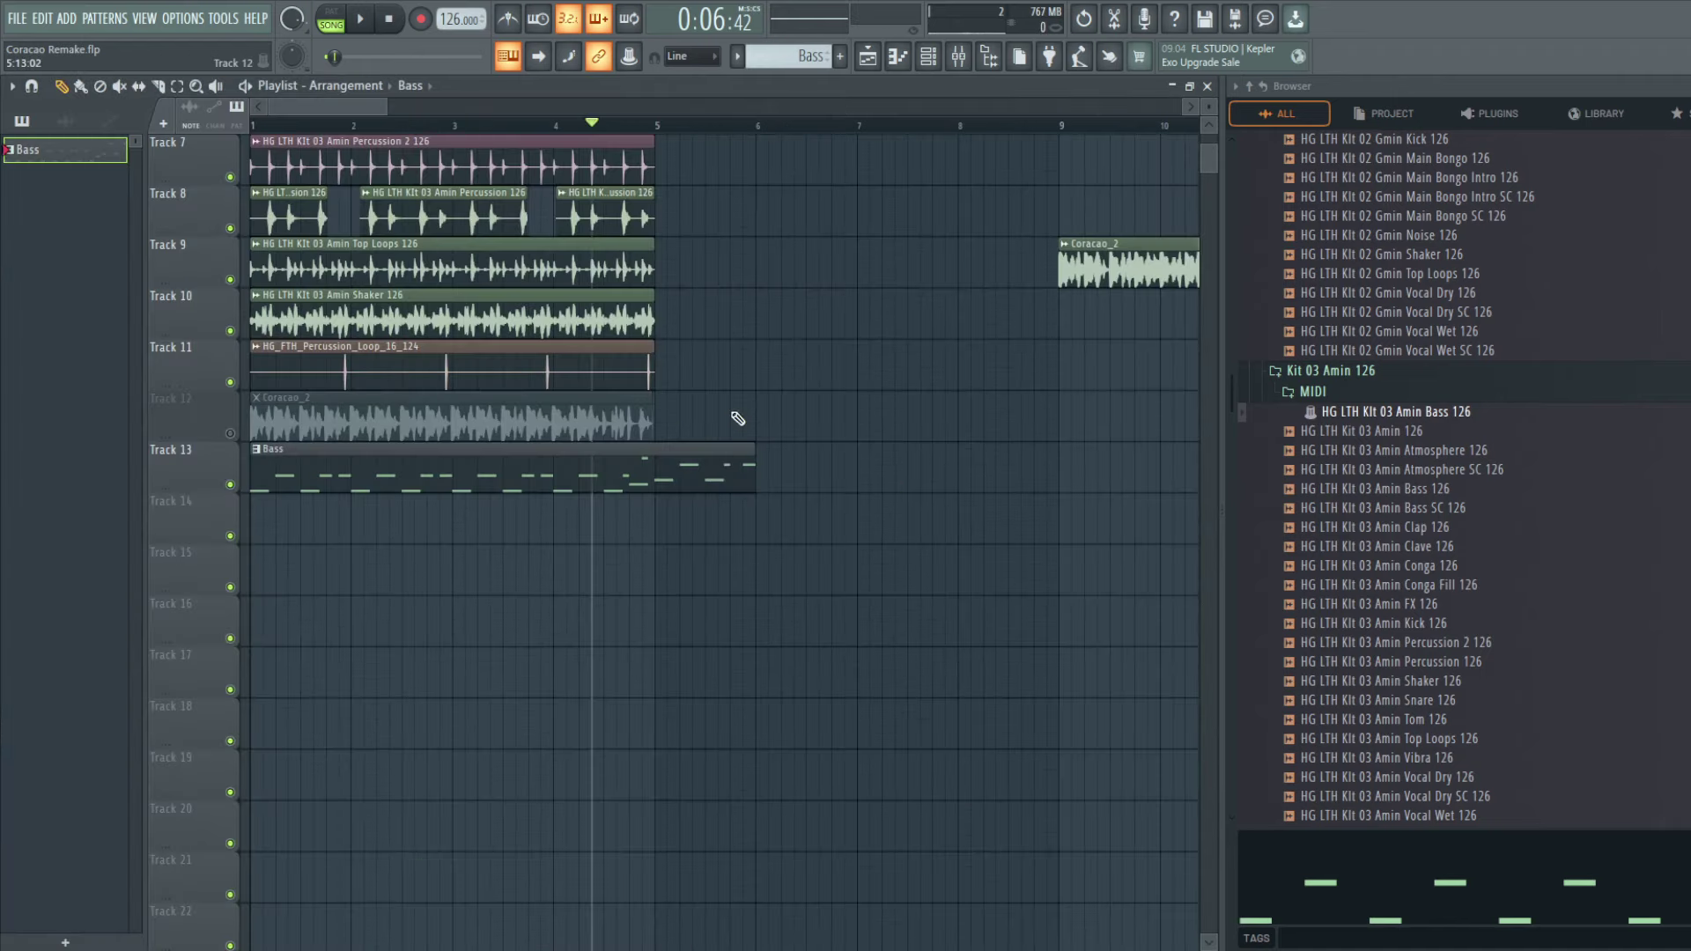
{"action": "left_click_drag", "start_coordinate": [755, 471], "coordinate": [1059, 474]}
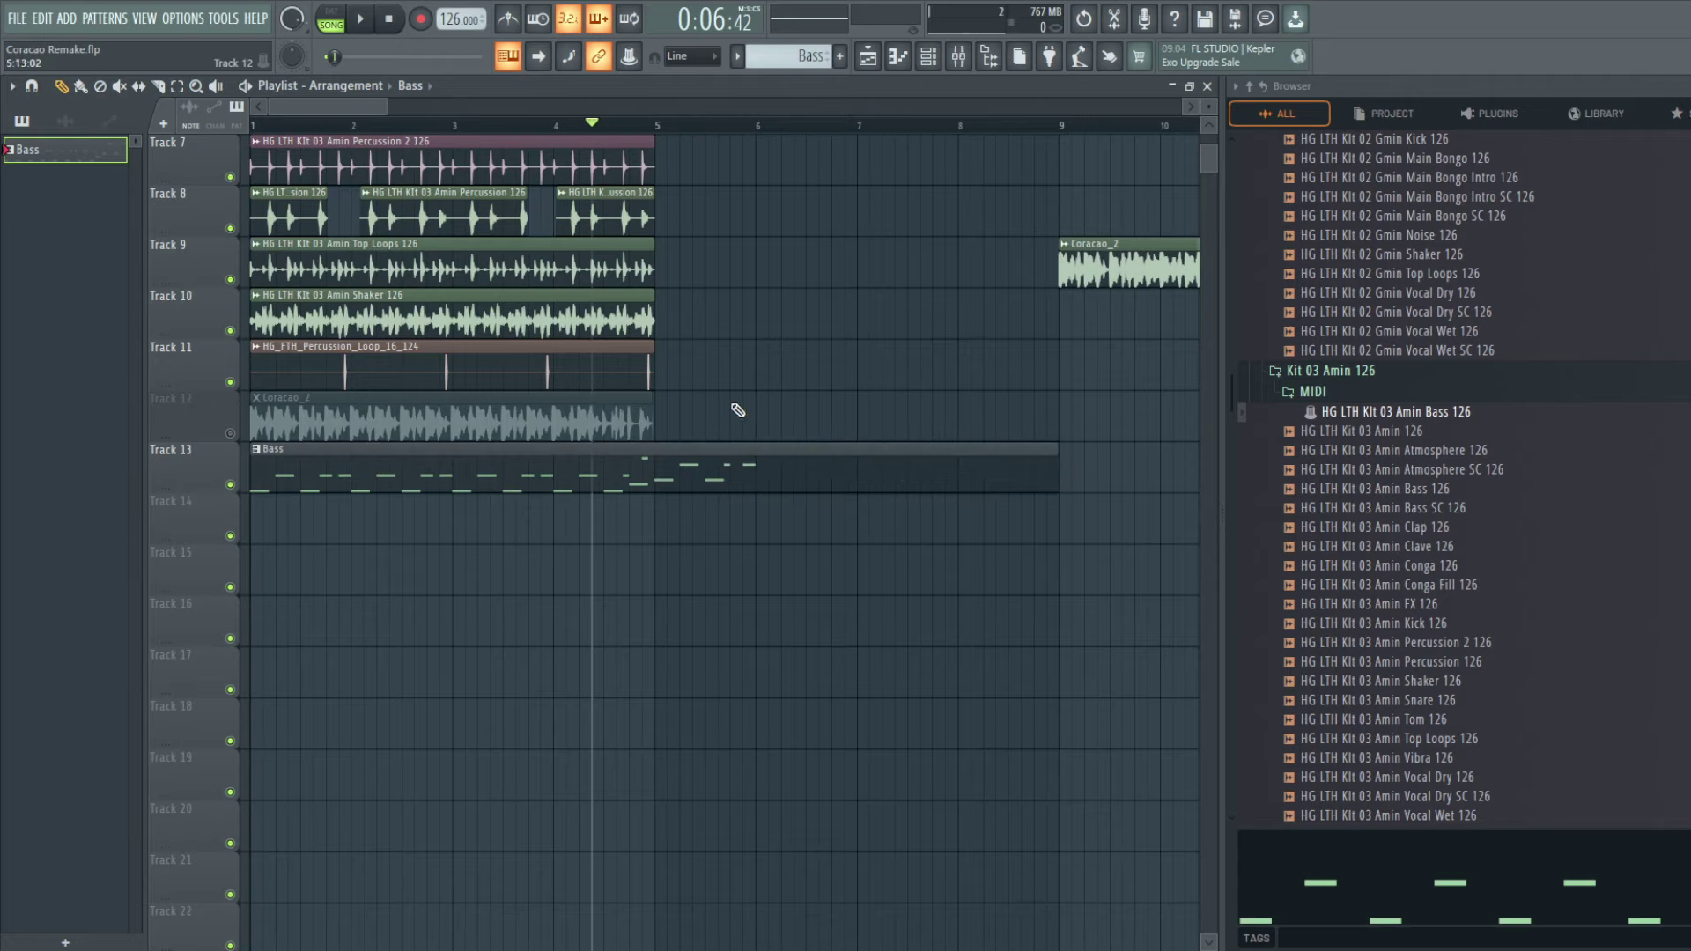
{"action": "left_click_drag", "start_coordinate": [756, 327], "coordinate": [176, 52]}
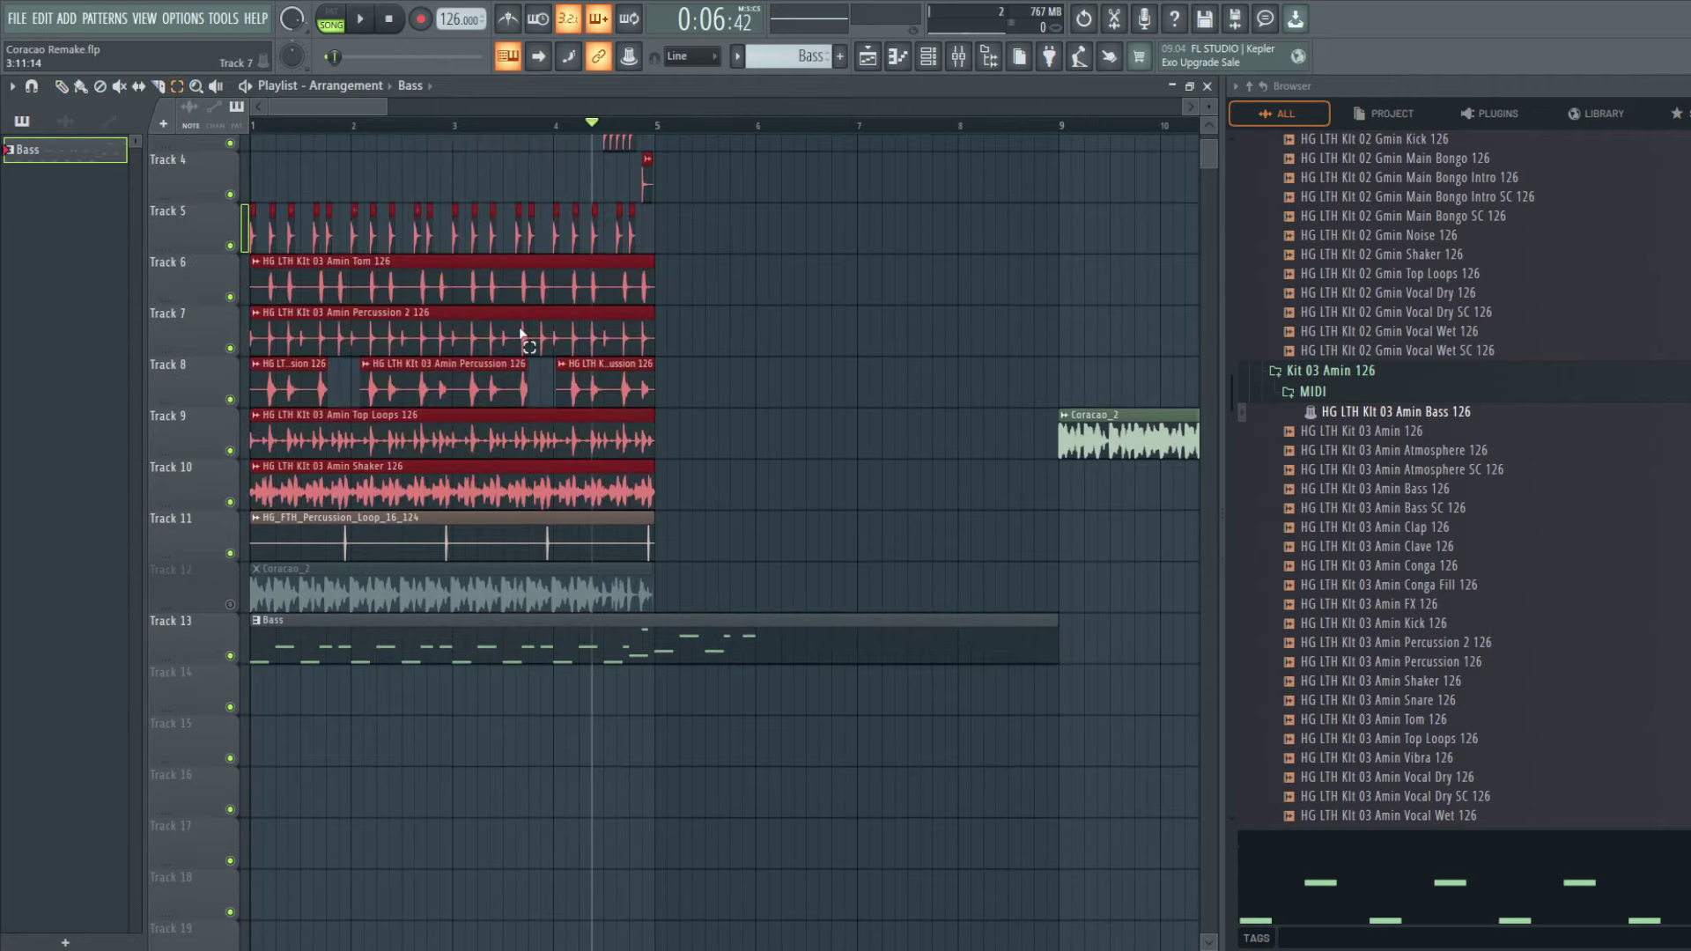
{"action": "left_click_drag", "start_coordinate": [775, 551], "coordinate": [40, 16]}
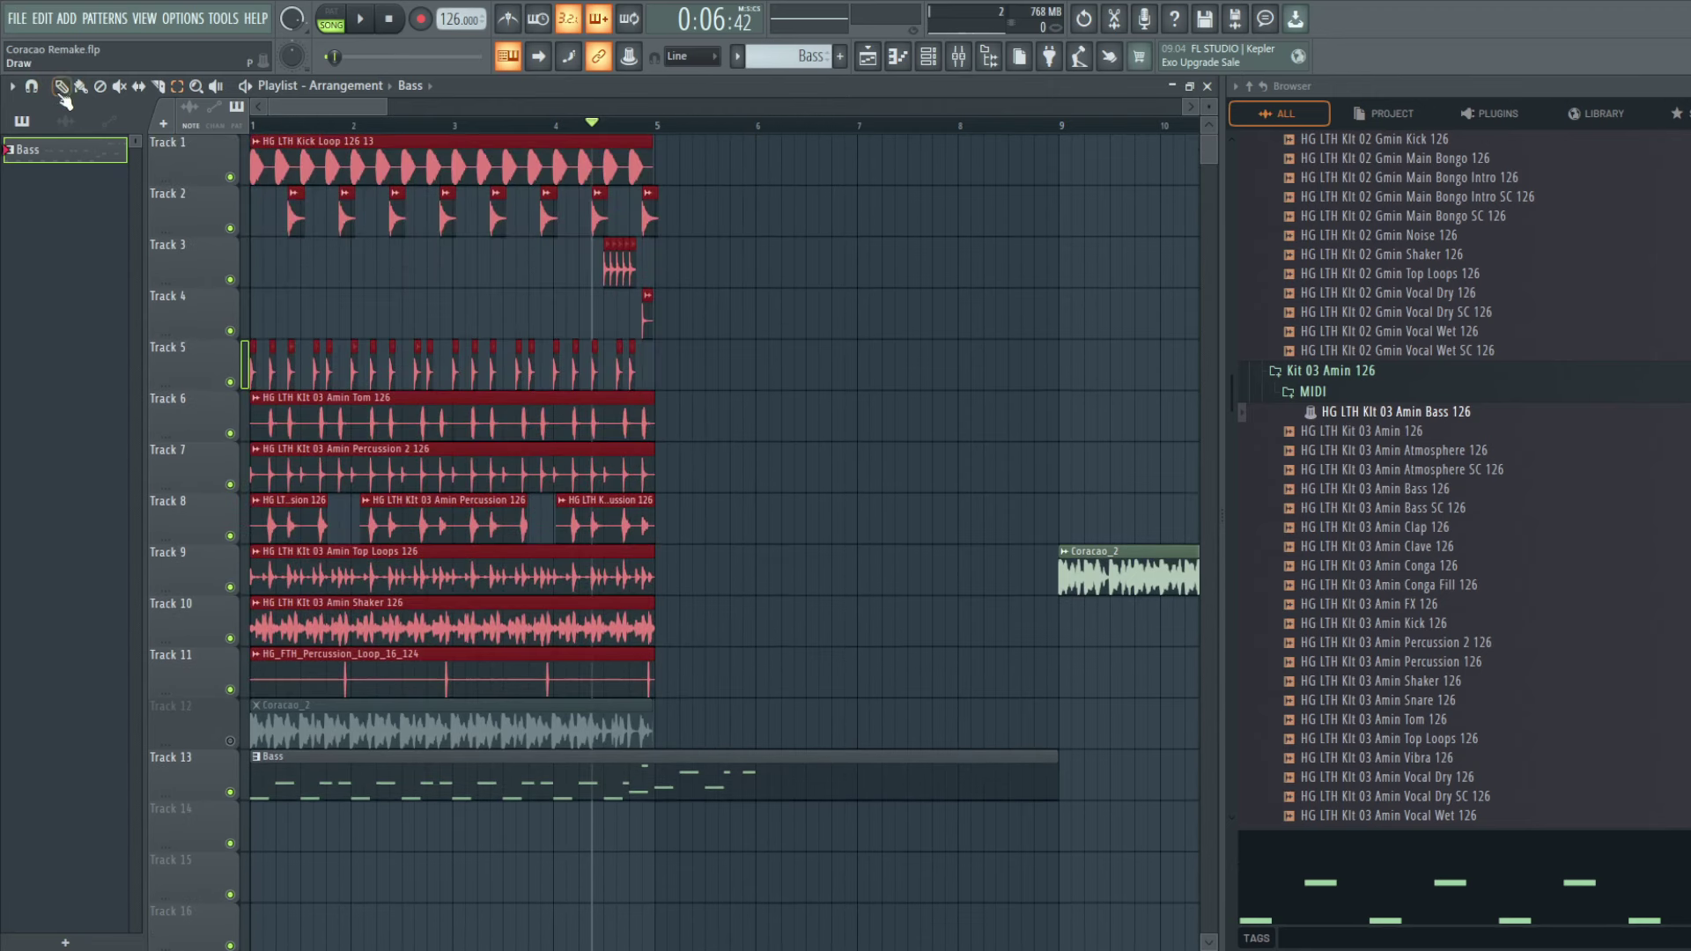
{"action": "key", "text": "ctrl+b"}
{"action": "key", "text": "space"}
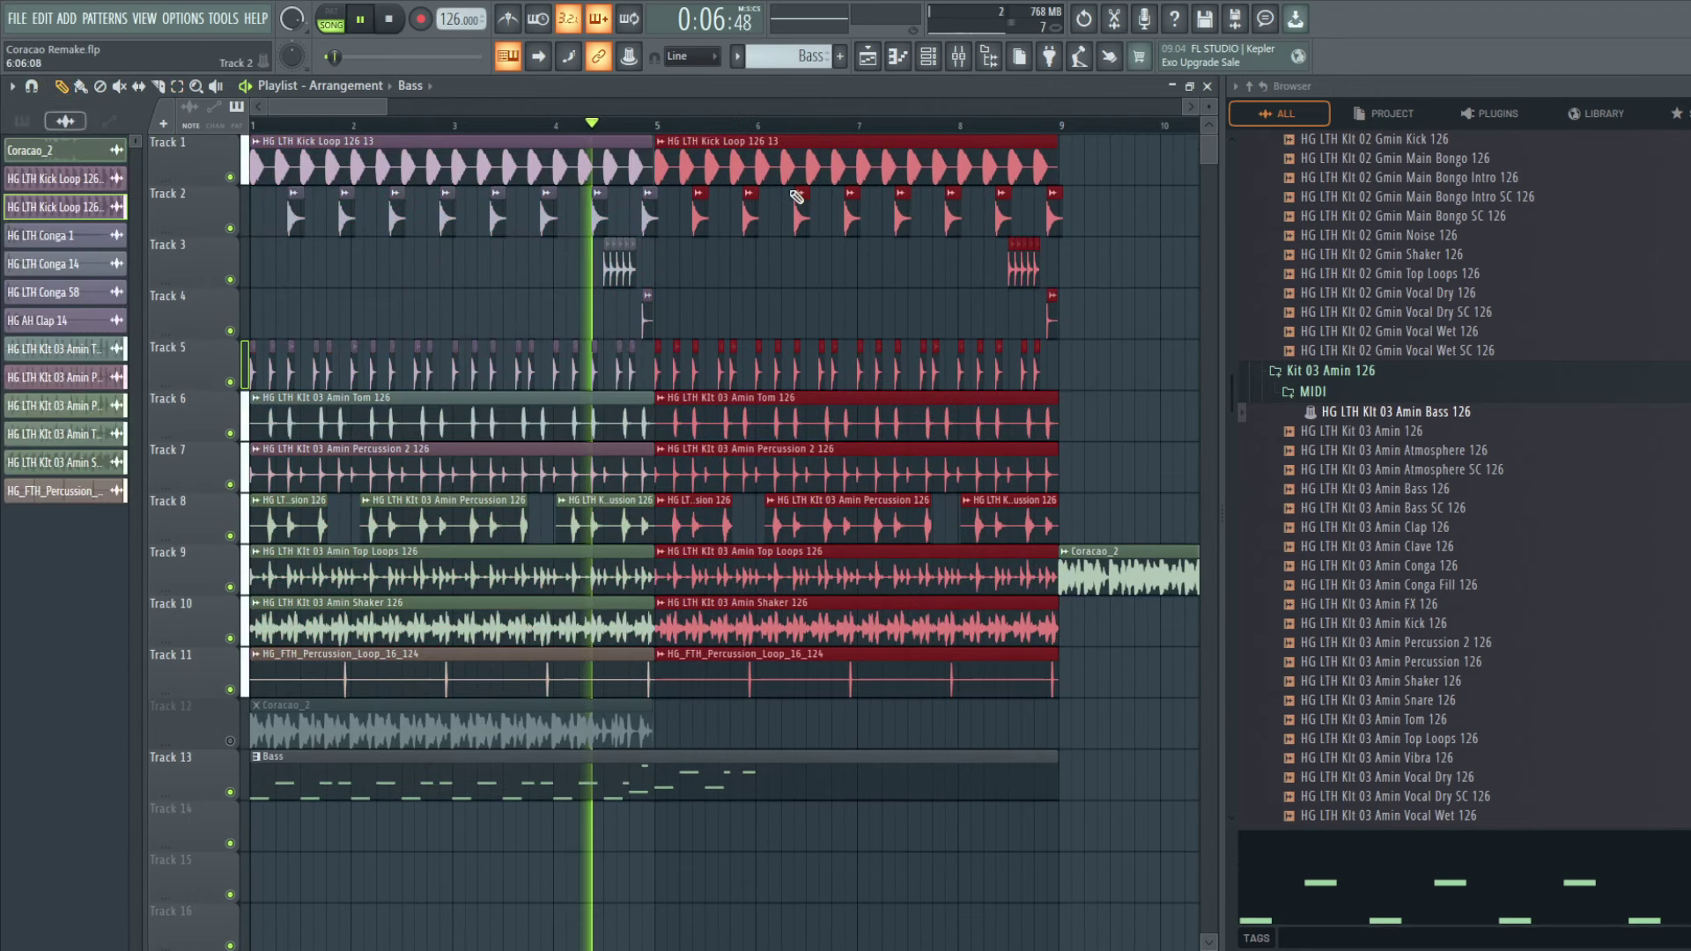
{"action": "key", "text": "ctrl+d"}
Step: Reopen the Bass pattern, delete the short A5 note at the end of bar 4 and listen to the bassline
{"action": "scroll", "coordinate": [761, 560], "scroll_direction": "down", "scroll_amount": 3}
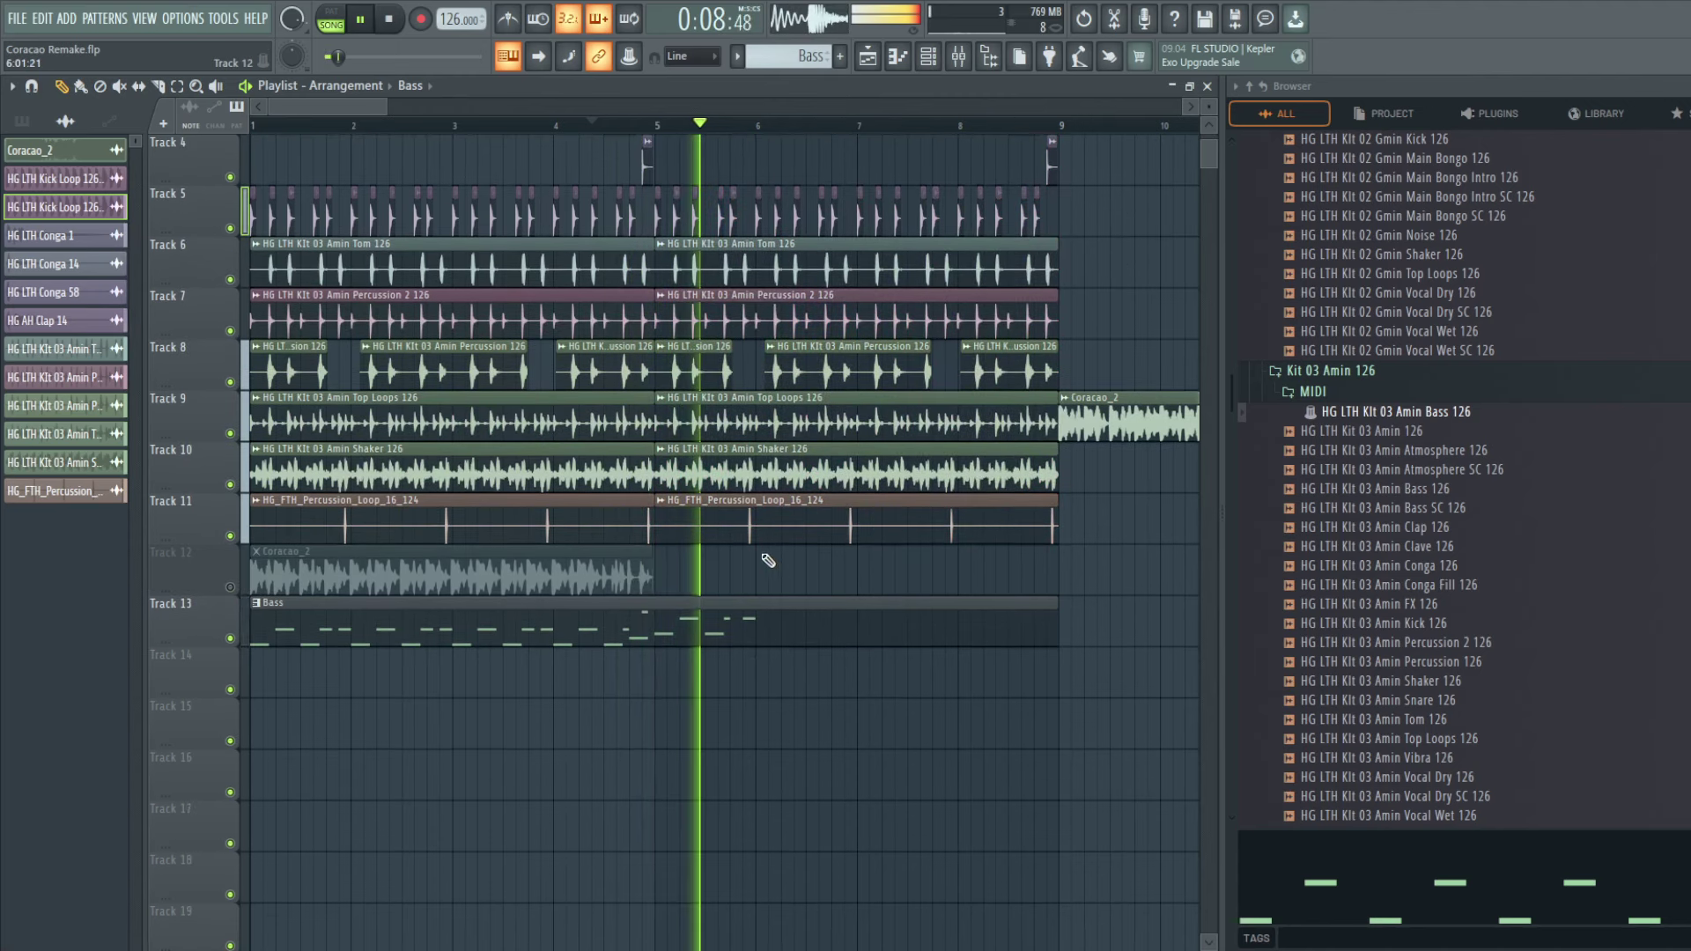
{"action": "double_click", "coordinate": [717, 616]}
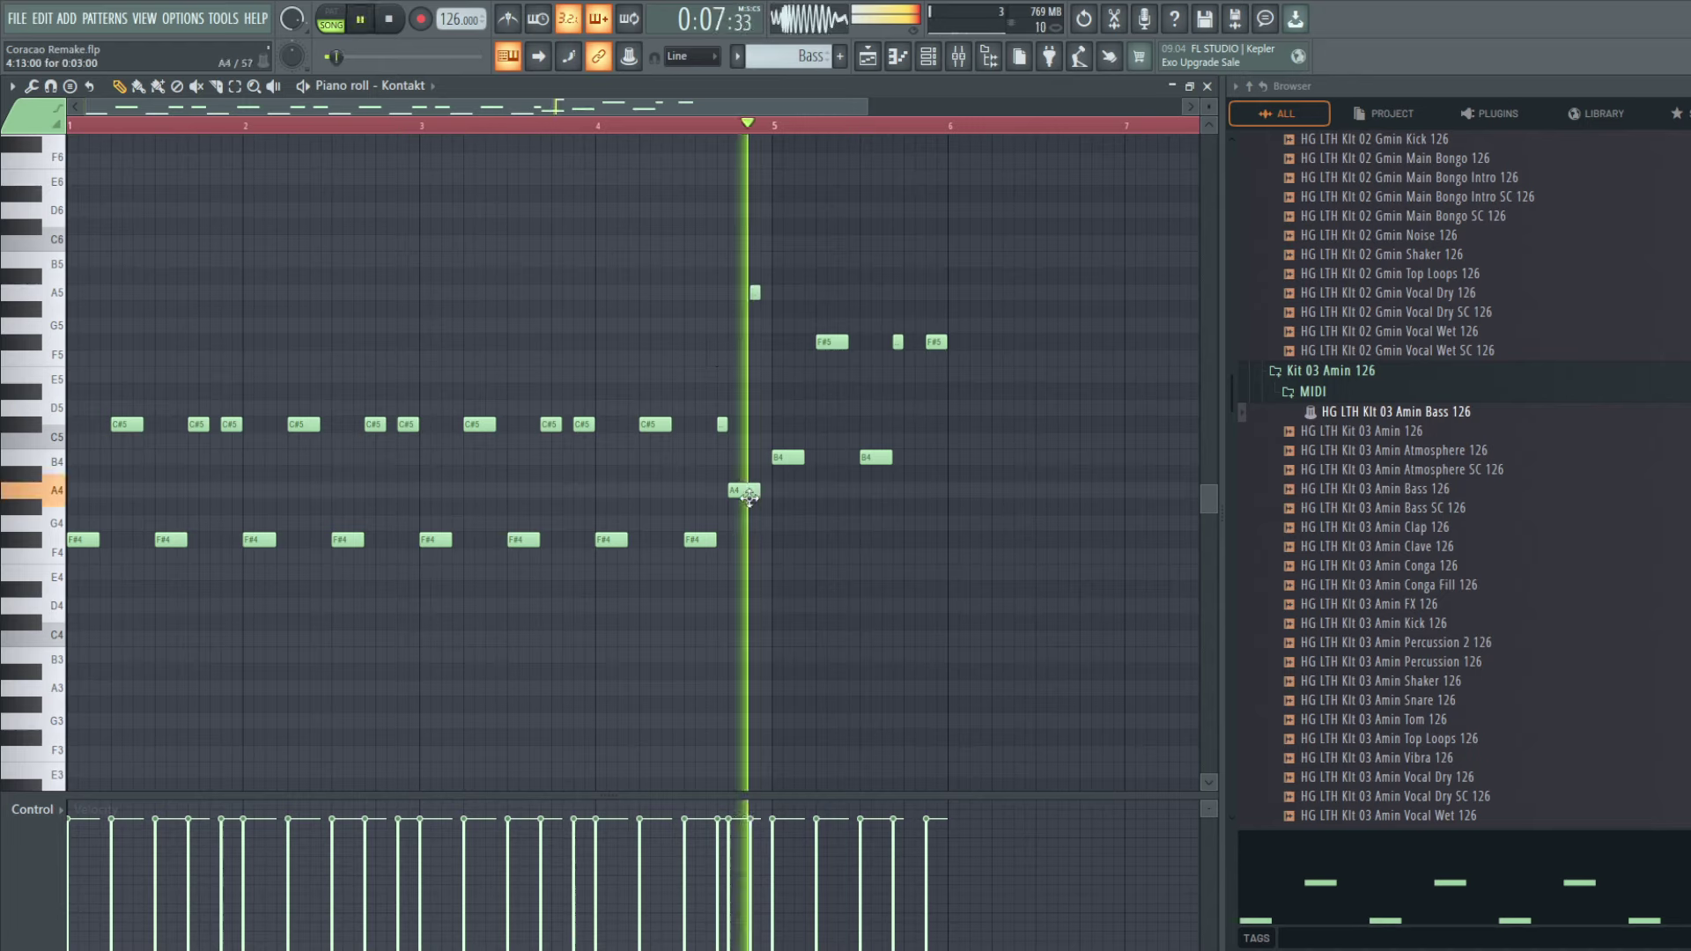
{"action": "right_click", "coordinate": [755, 291]}
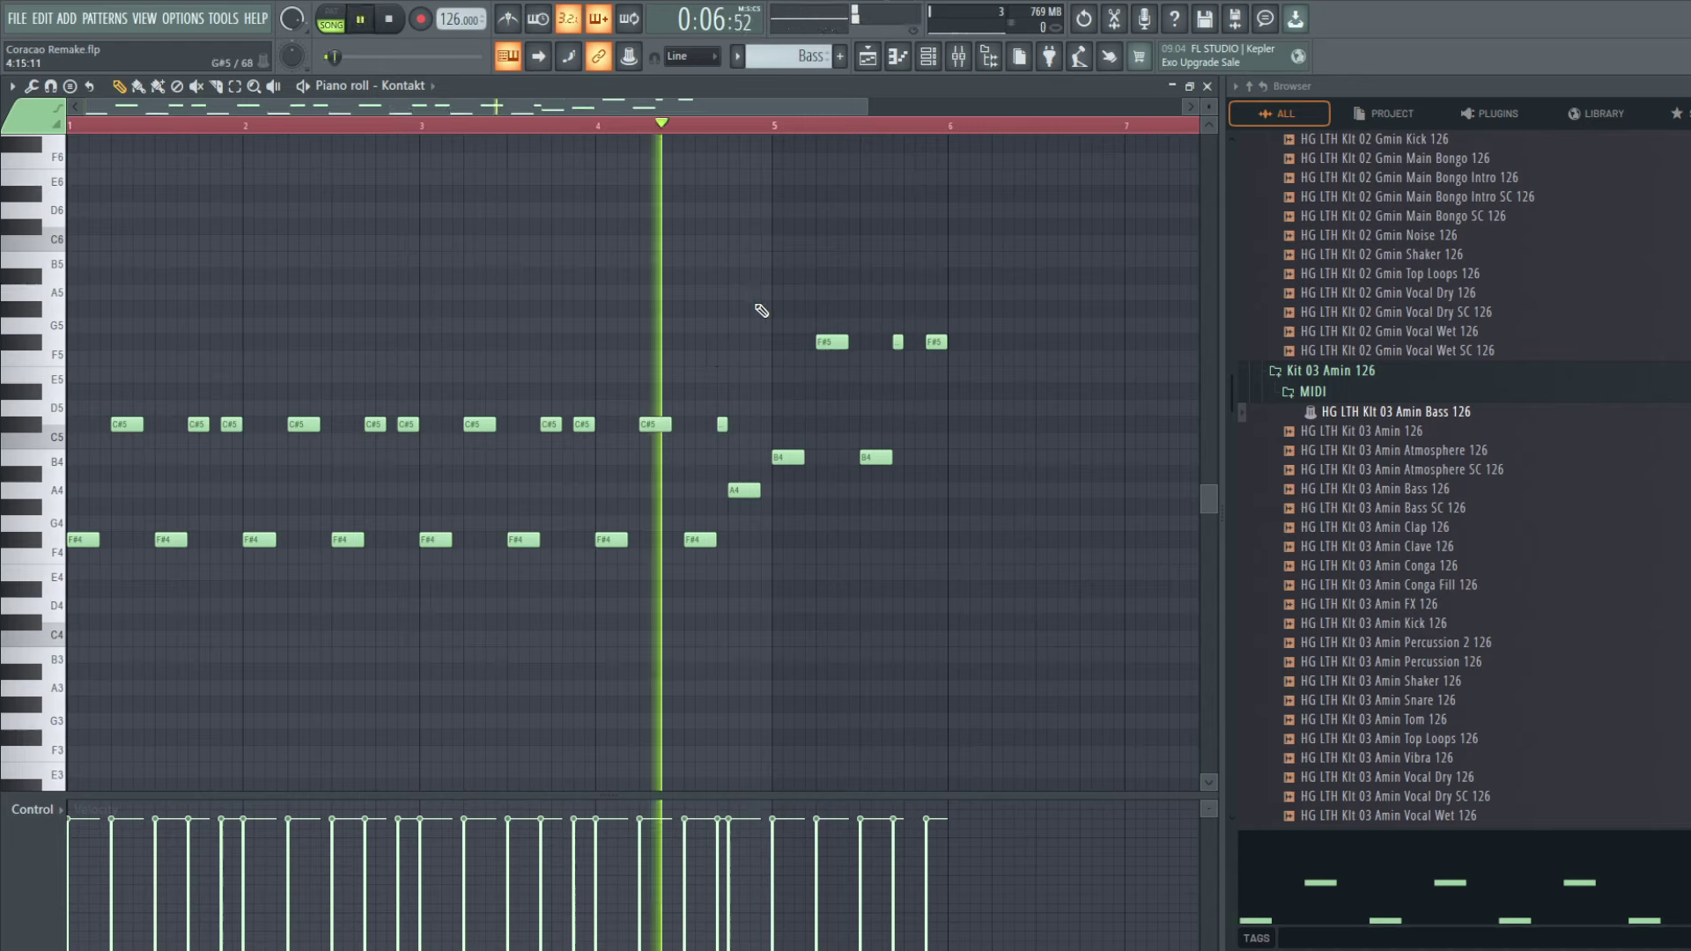
{"action": "key", "text": "space"}
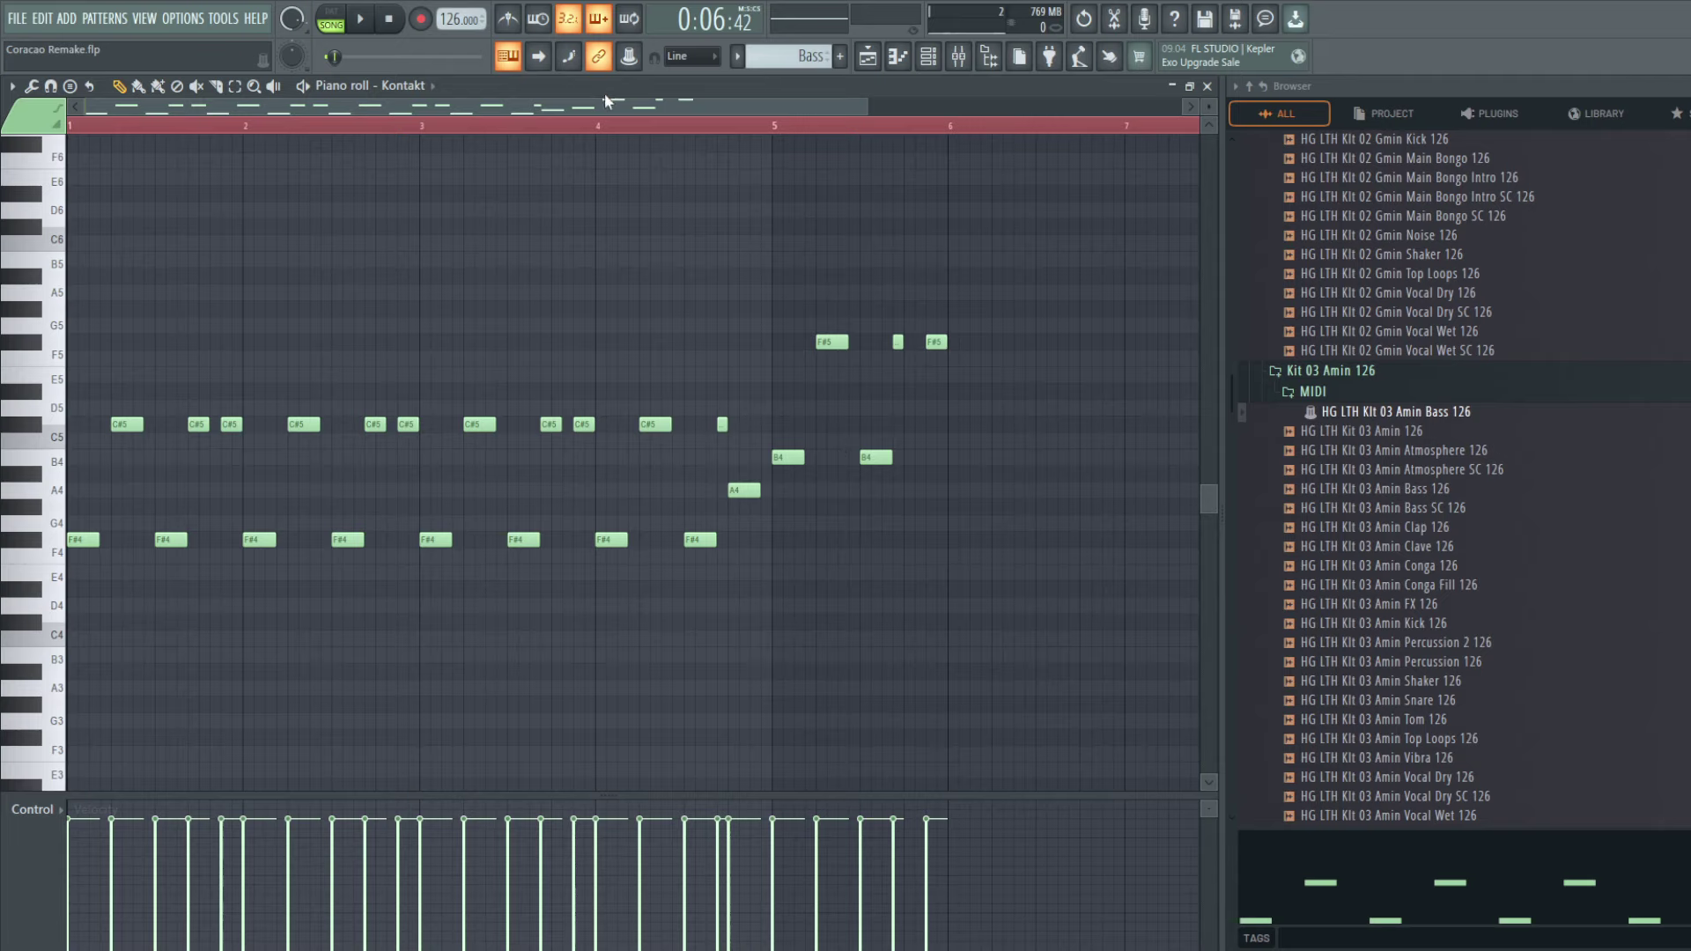
Step: Copy the B4 and F#5 notes of bar 5 to bar 6 and play the result
{"action": "left_click_drag", "start_coordinate": [604, 96], "coordinate": [827, 103]}
{"action": "left_click_drag", "start_coordinate": [867, 269], "coordinate": [453, 539]}
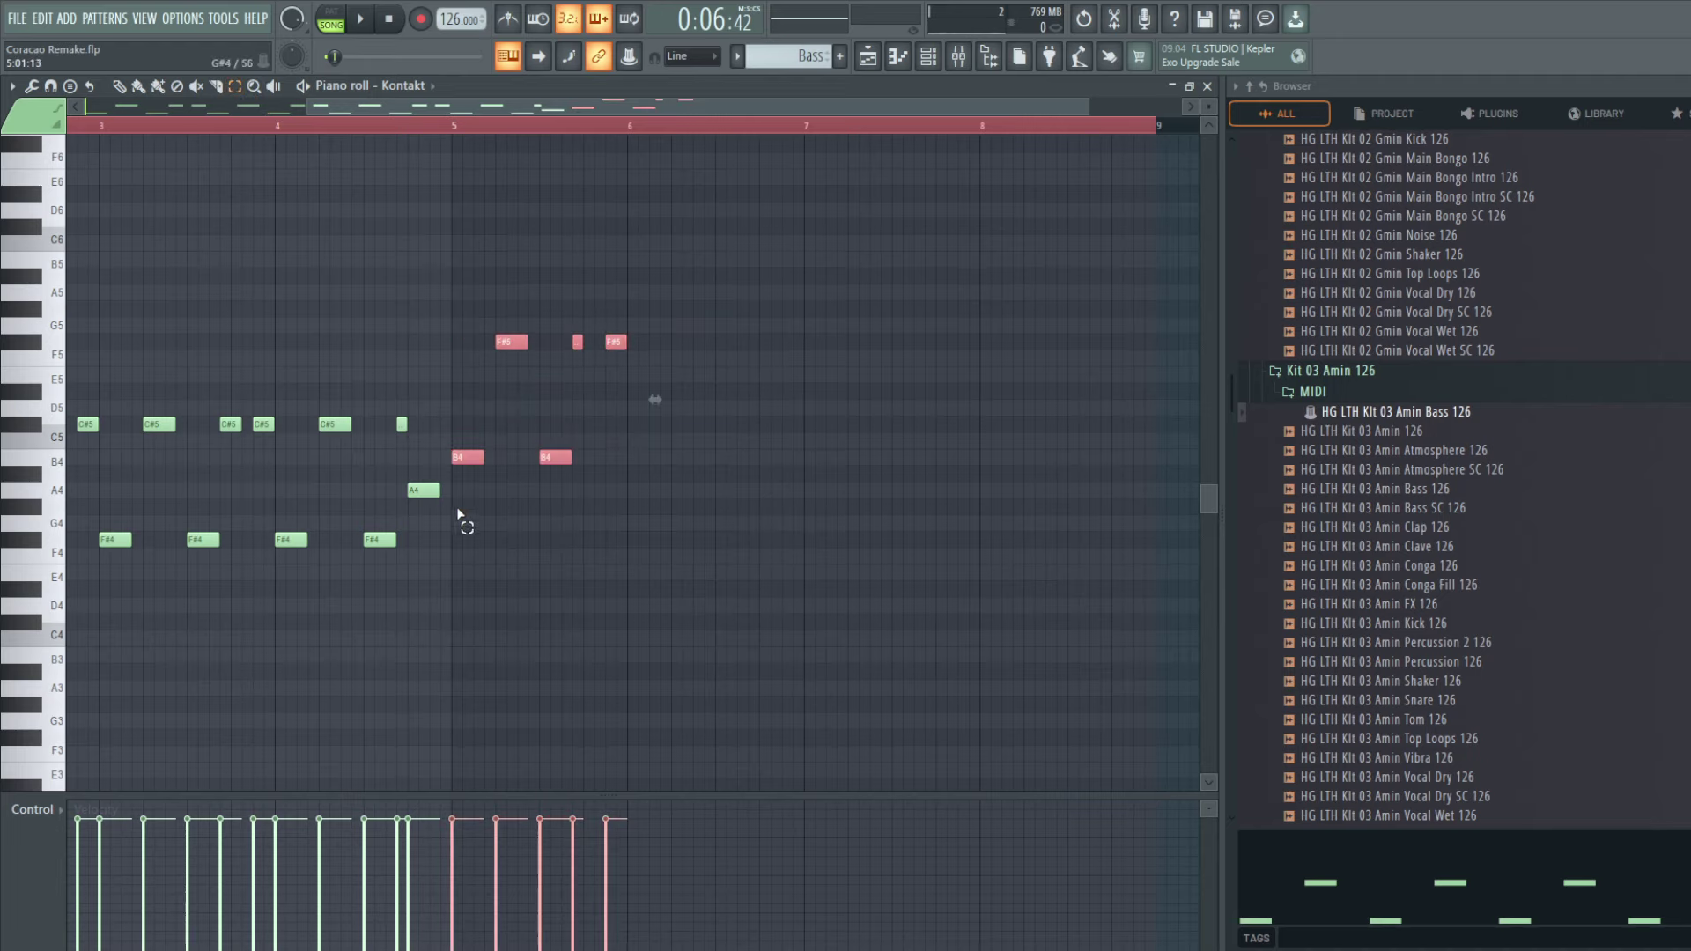
{"action": "key", "text": "ctrl+c"}
{"action": "key", "text": "ctrl+v"}
{"action": "left_click_drag", "start_coordinate": [139, 457], "coordinate": [654, 451]}
{"action": "key", "text": "space"}
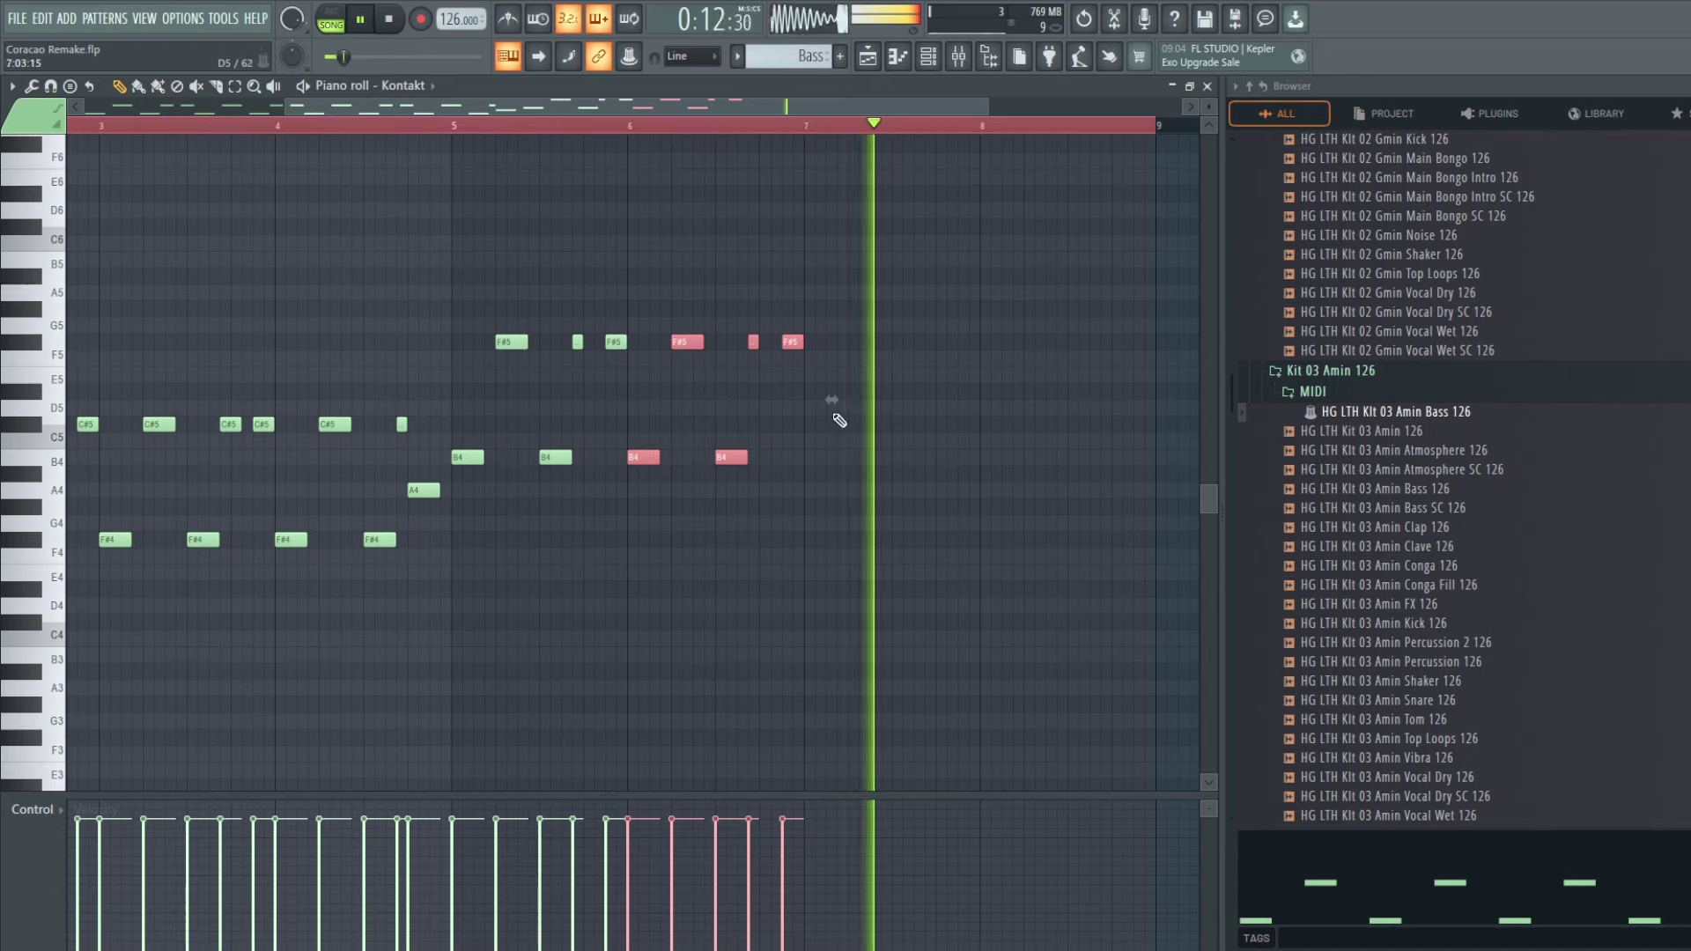
Step: Try repeating the B4 and F#5 notes in bar 7 during playback, and delete that copy
{"action": "key", "text": "ctrl+v"}
{"action": "key", "text": "space"}
{"action": "key", "text": "space"}
{"action": "left_click_drag", "start_coordinate": [302, 399], "coordinate": [1007, 399]}
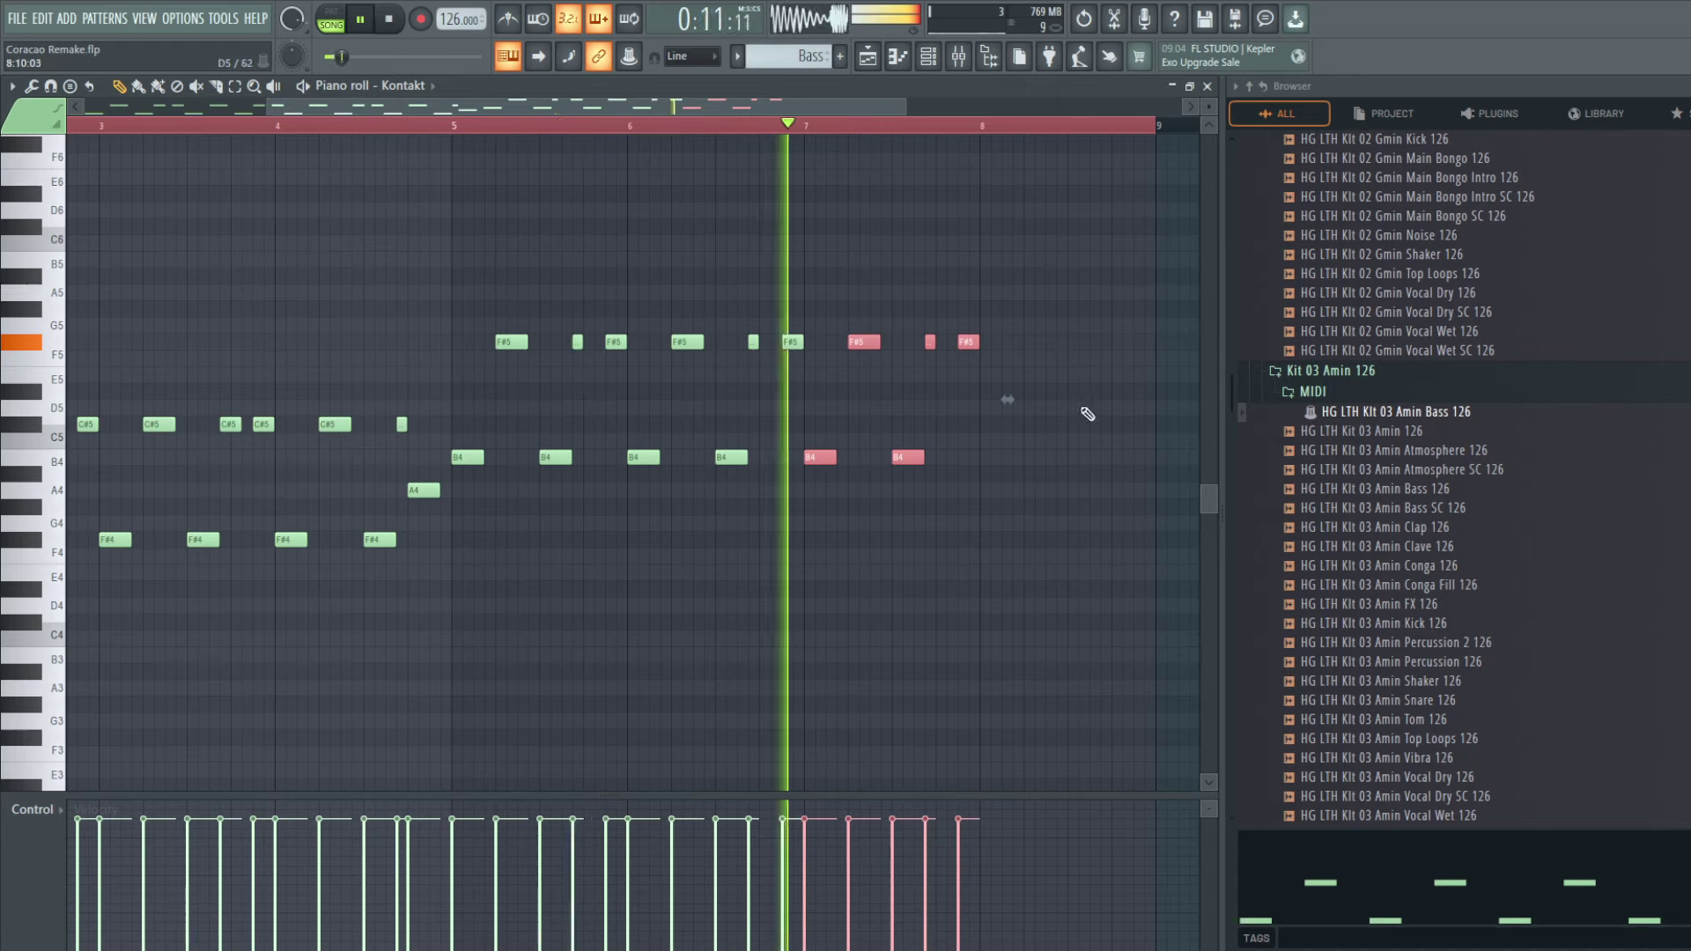
{"action": "right_click", "coordinate": [798, 473]}
{"action": "right_click", "coordinate": [818, 458]}
{"action": "right_click", "coordinate": [862, 342]}
{"action": "right_click", "coordinate": [908, 457]}
{"action": "right_click", "coordinate": [929, 341]}
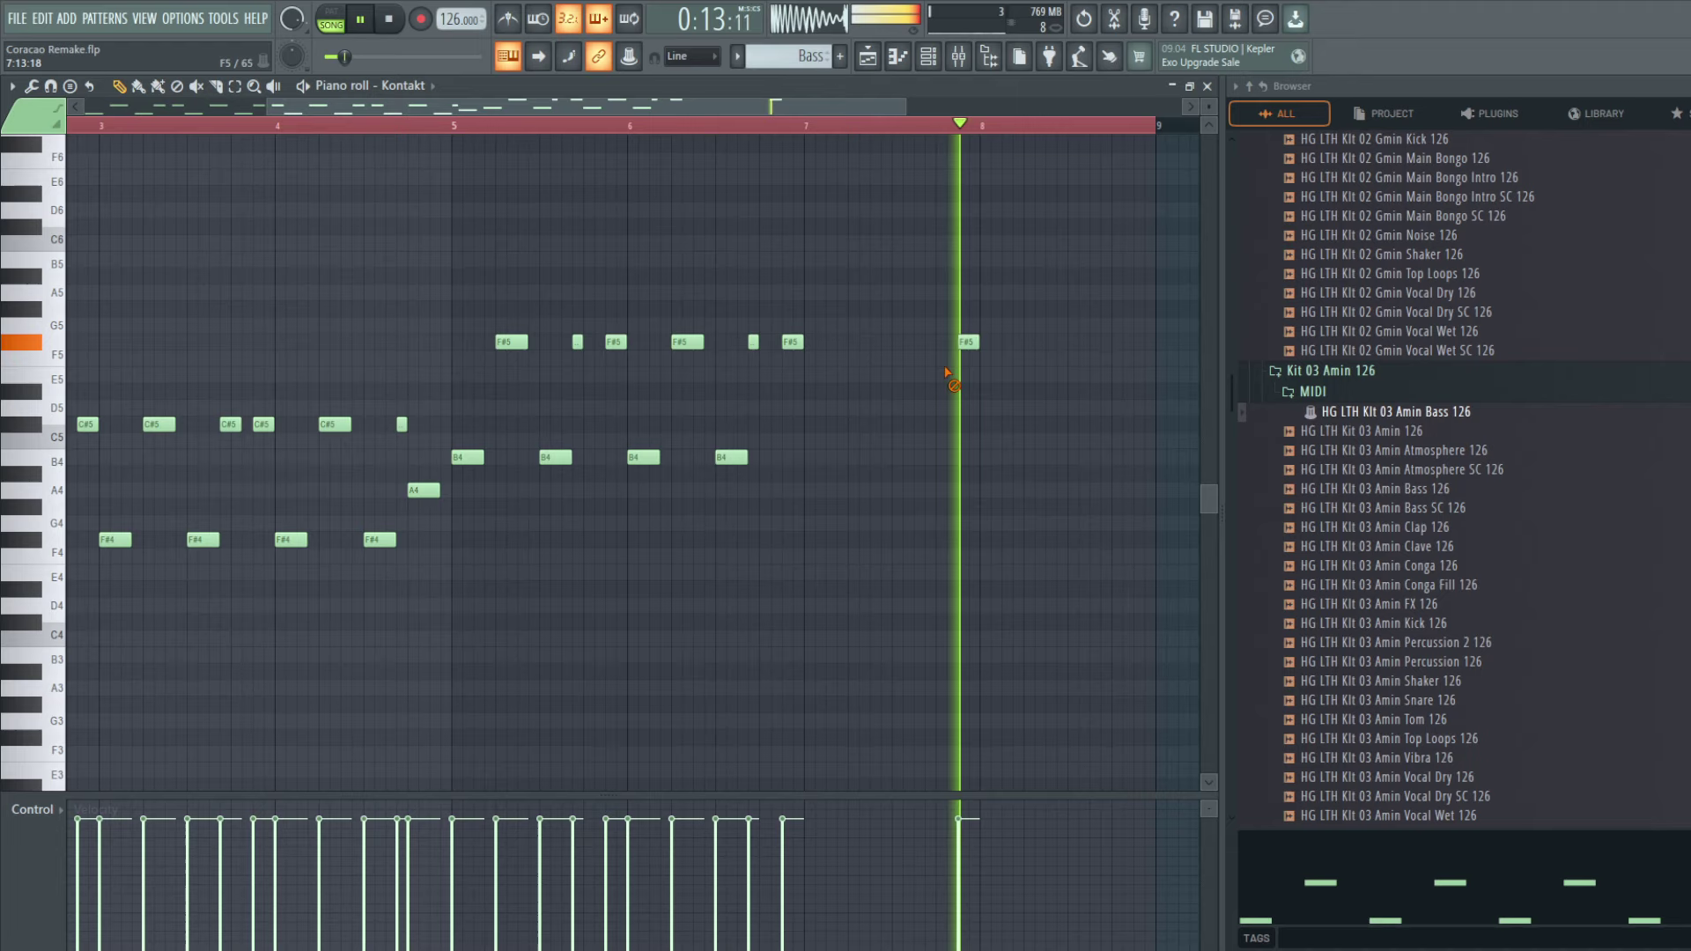
{"action": "right_click", "coordinate": [968, 342]}
Step: Lower the last F#5 note of bar 6 to D#5 and play the change
{"action": "key", "text": "space"}
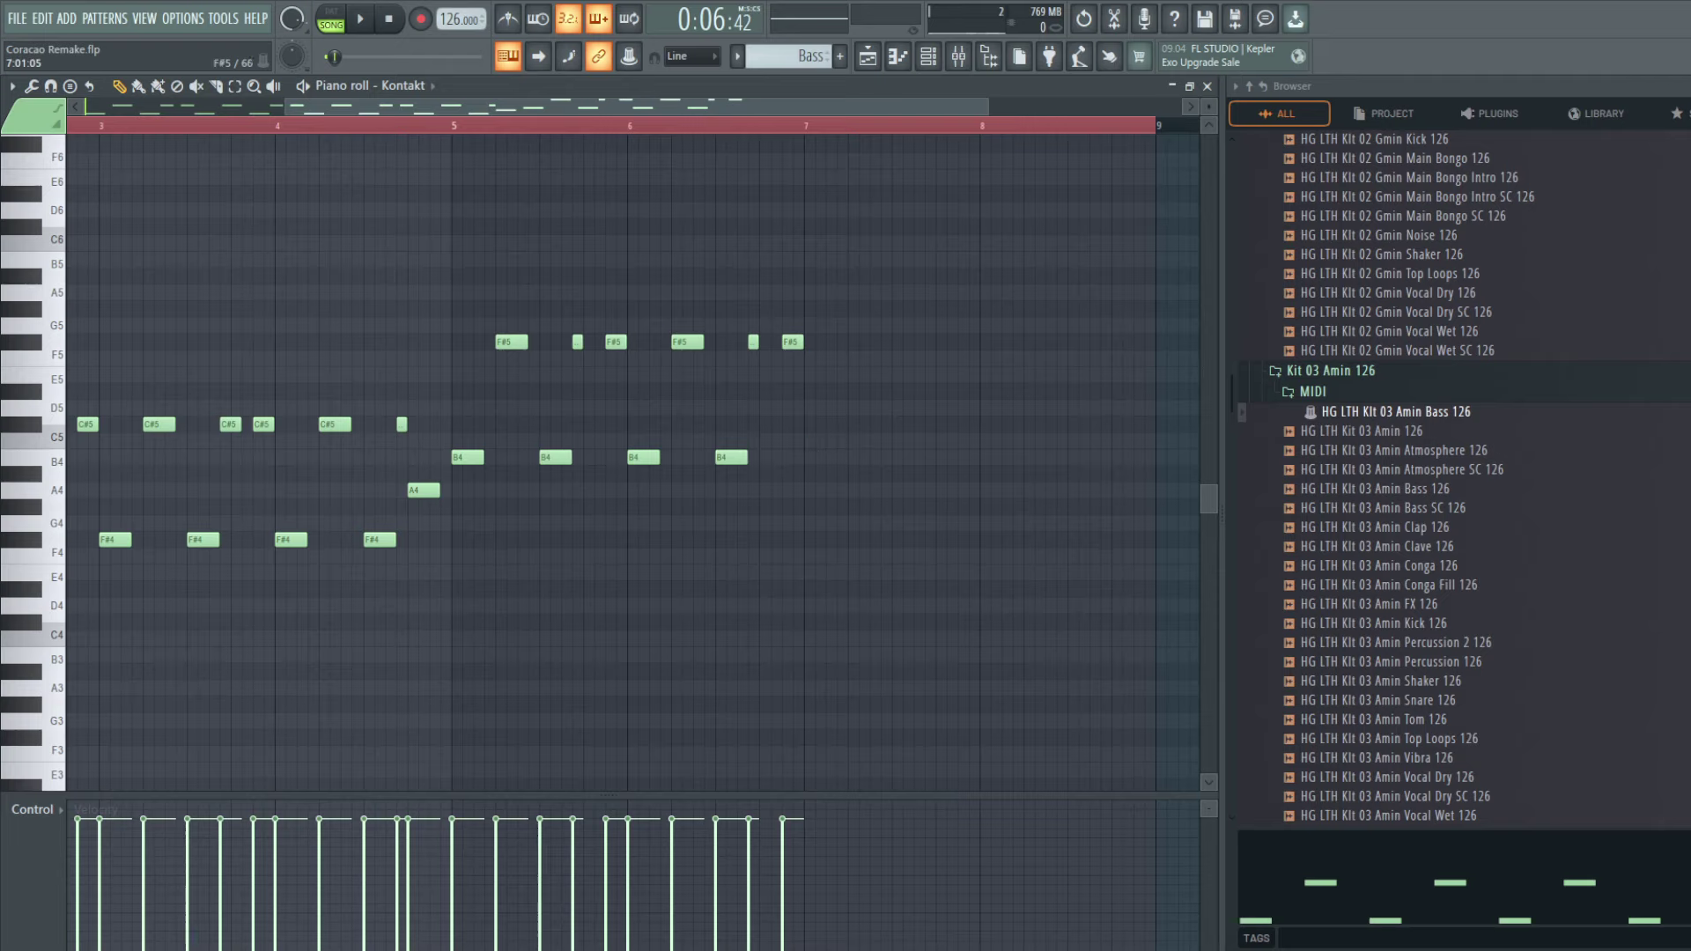
{"action": "left_click_drag", "start_coordinate": [787, 350], "coordinate": [787, 392]}
{"action": "key", "text": "space"}
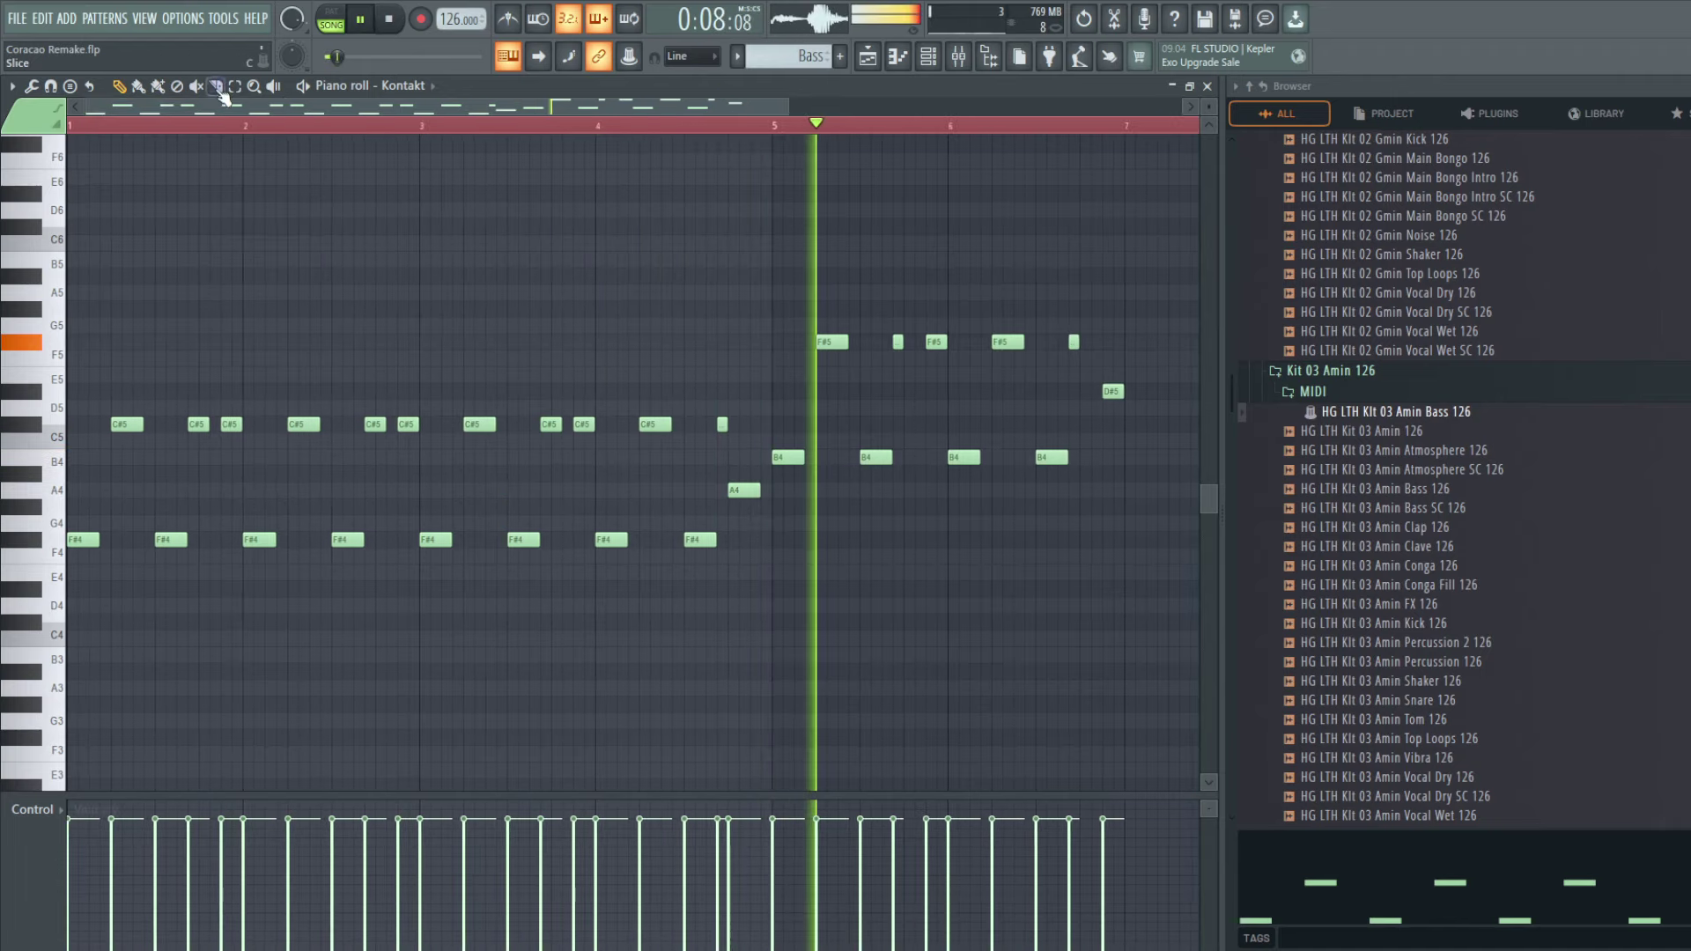
Step: Copy all the bassline notes of bars 1 to 4 so they start at bar 7, and play the transition
{"action": "left_click_drag", "start_coordinate": [761, 359], "coordinate": [10, 621]}
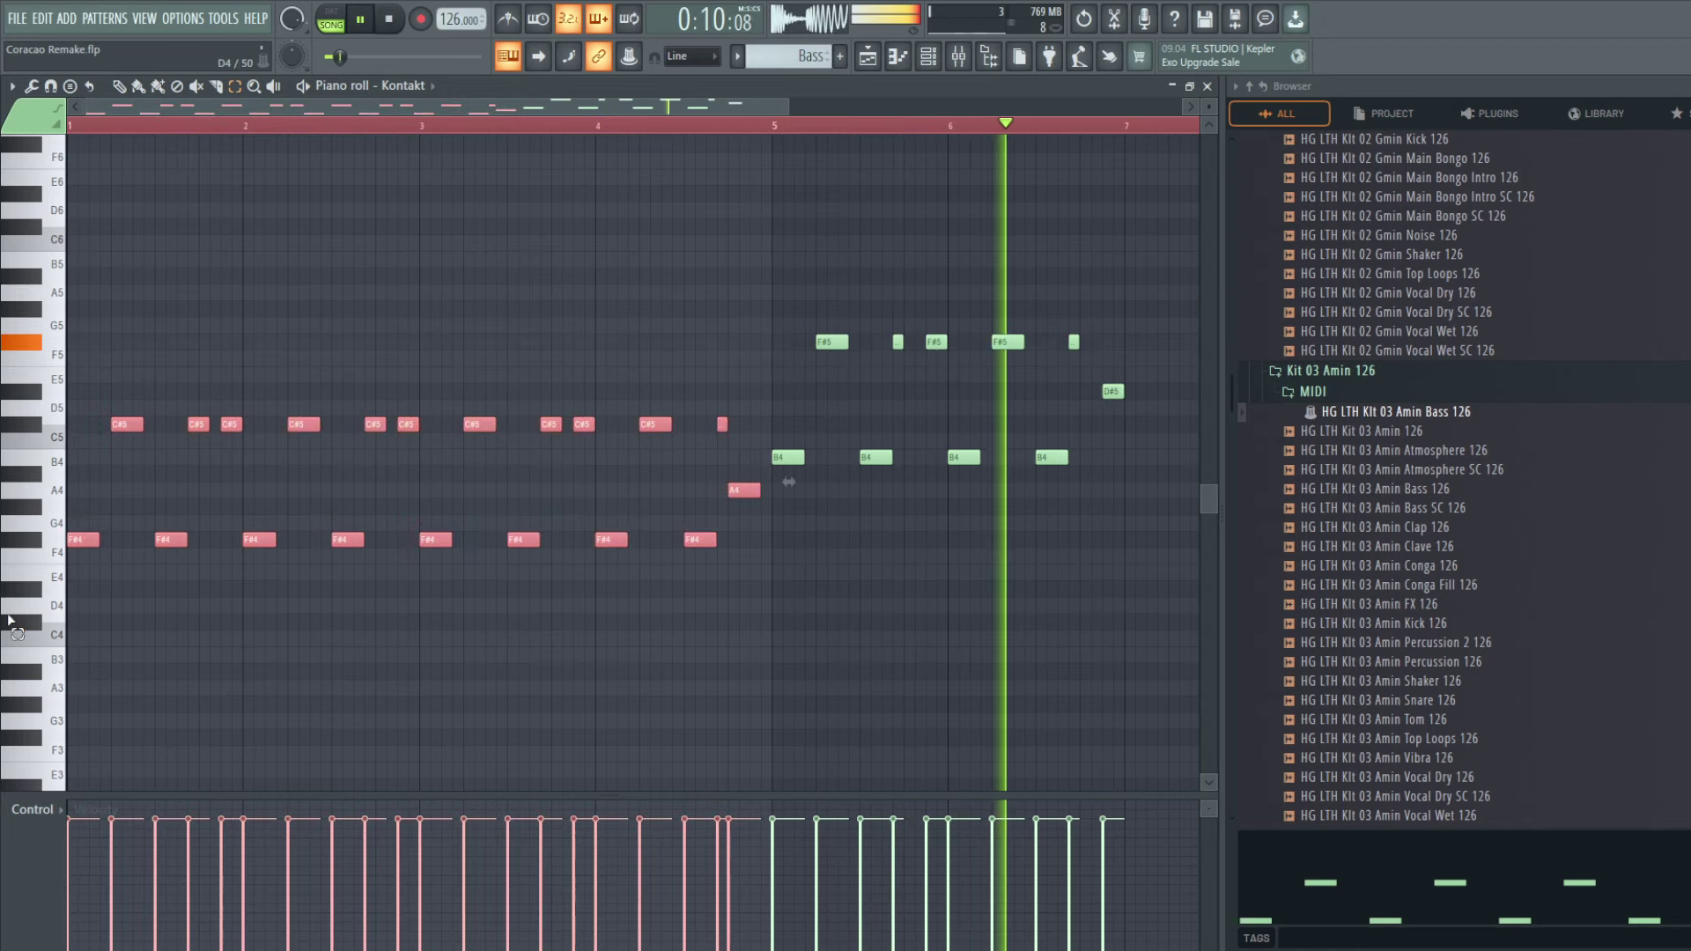
{"action": "key", "text": "space"}
{"action": "left_click_drag", "start_coordinate": [70, 541], "coordinate": [893, 539], "text": "shift"}
{"action": "key", "text": "space"}
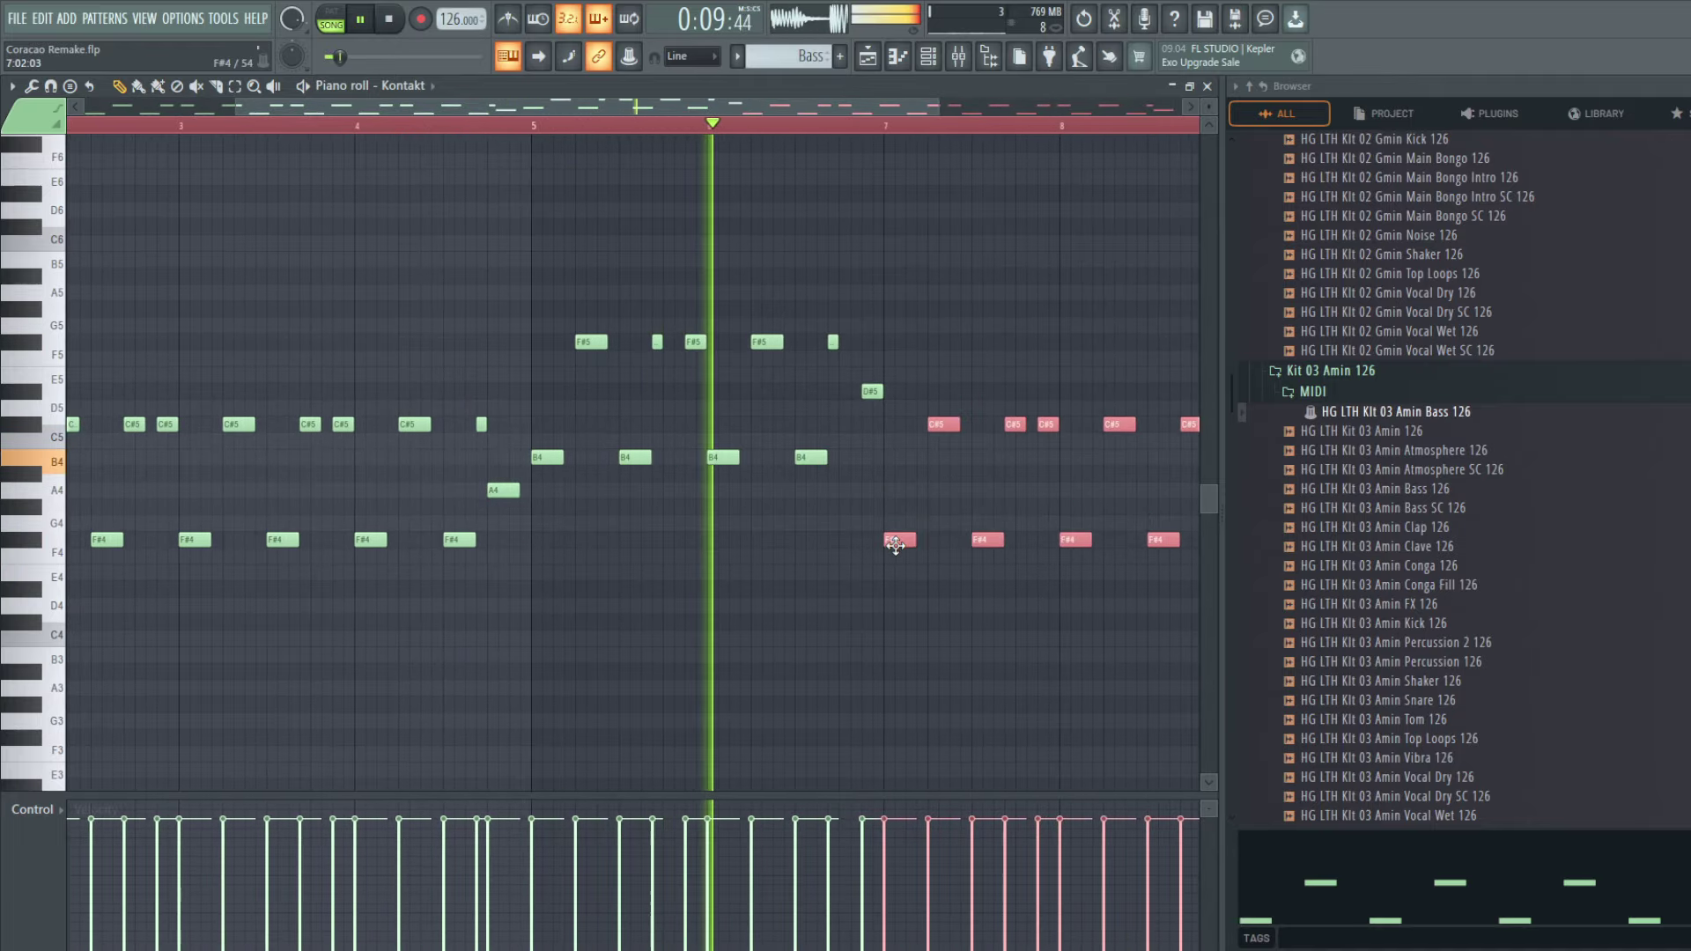
{"action": "left_click", "coordinate": [872, 391]}
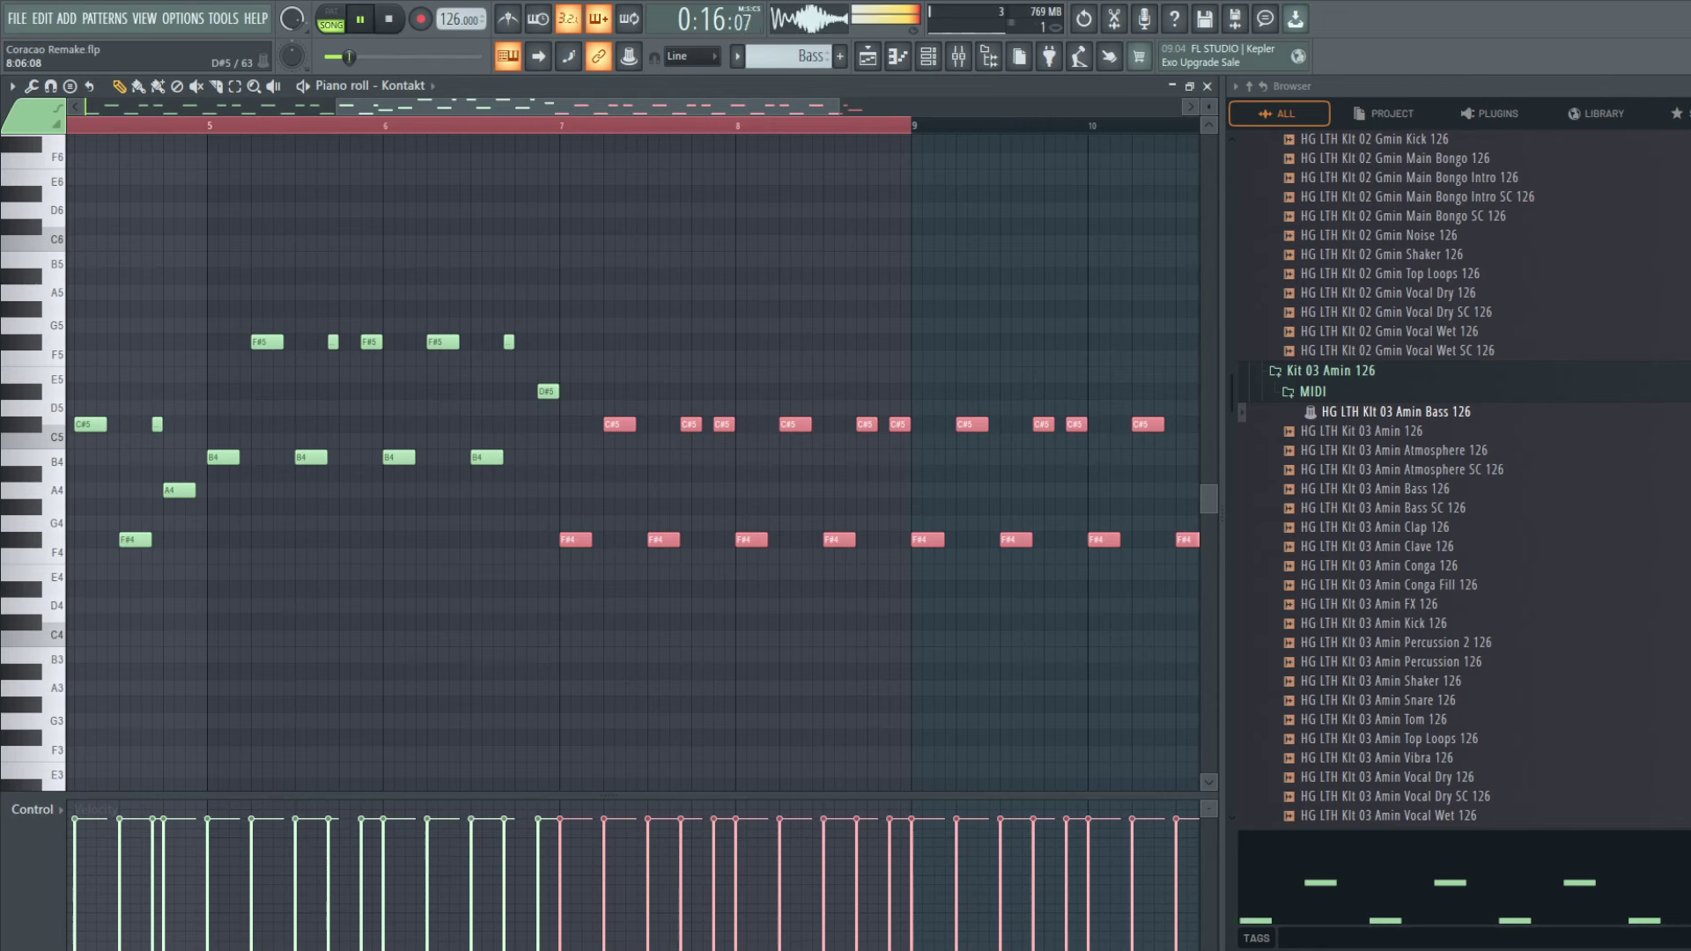
Step: Move the Bass clip on track 13 to bar 9, aligned with the Coracao_2 reference, and play both together
{"action": "key", "text": "F5"}
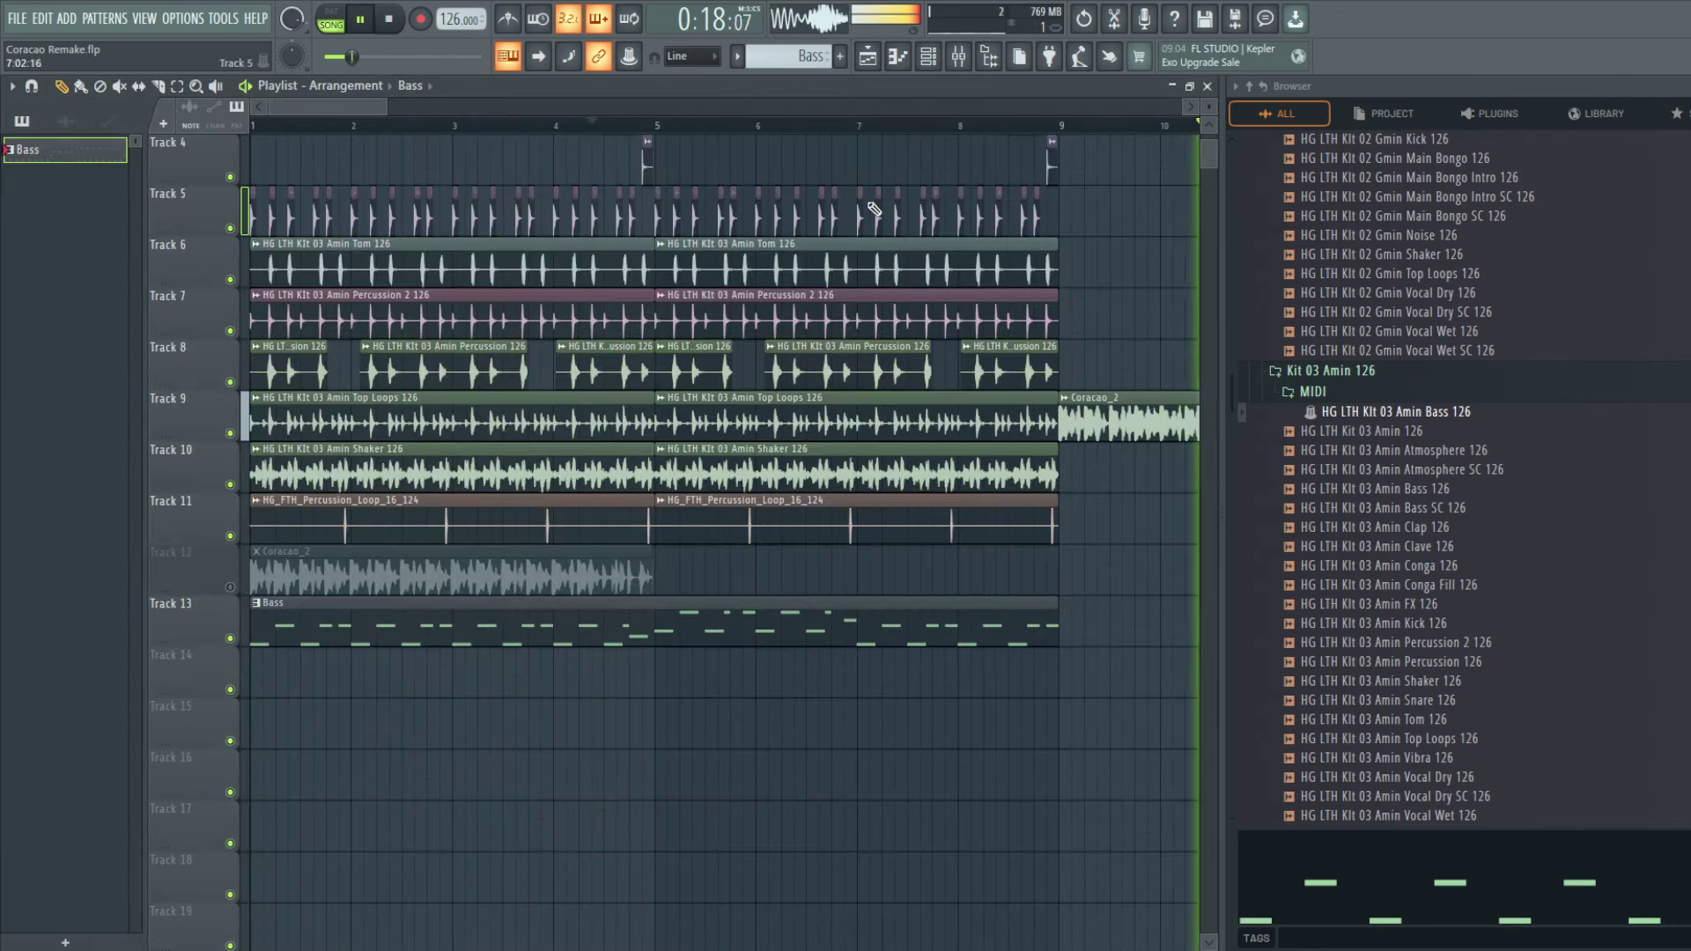
{"action": "key", "text": "space"}
{"action": "left_click_drag", "start_coordinate": [642, 624], "coordinate": [1030, 629]}
{"action": "key", "text": "space"}
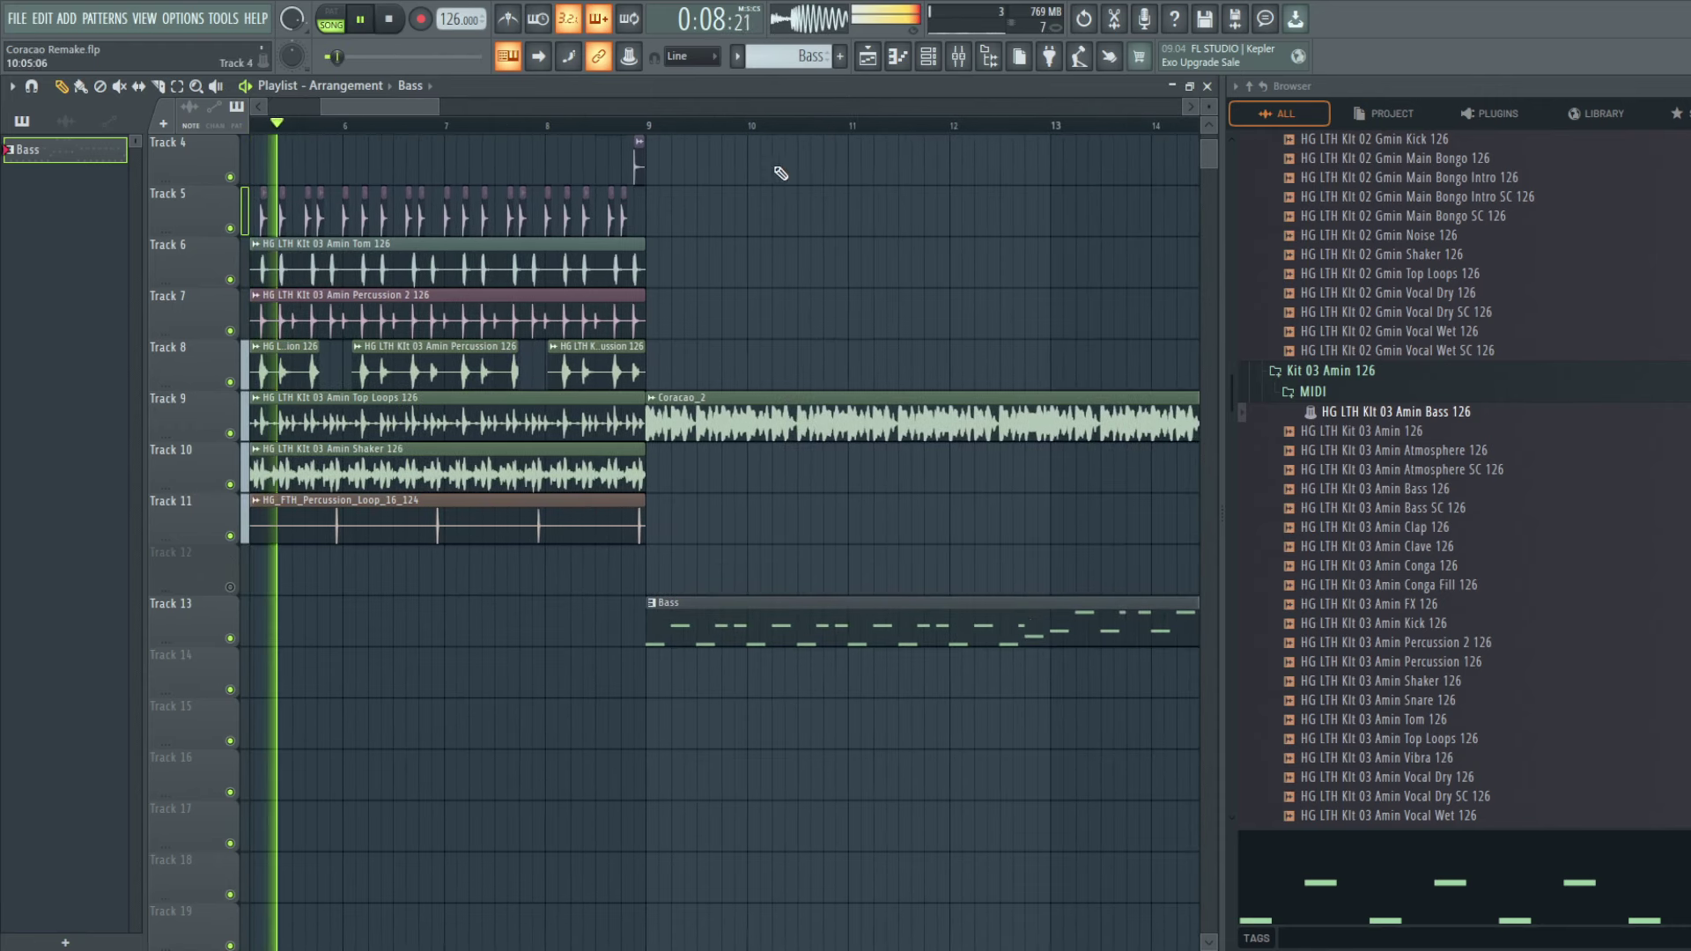
{"action": "left_click", "coordinate": [639, 126]}
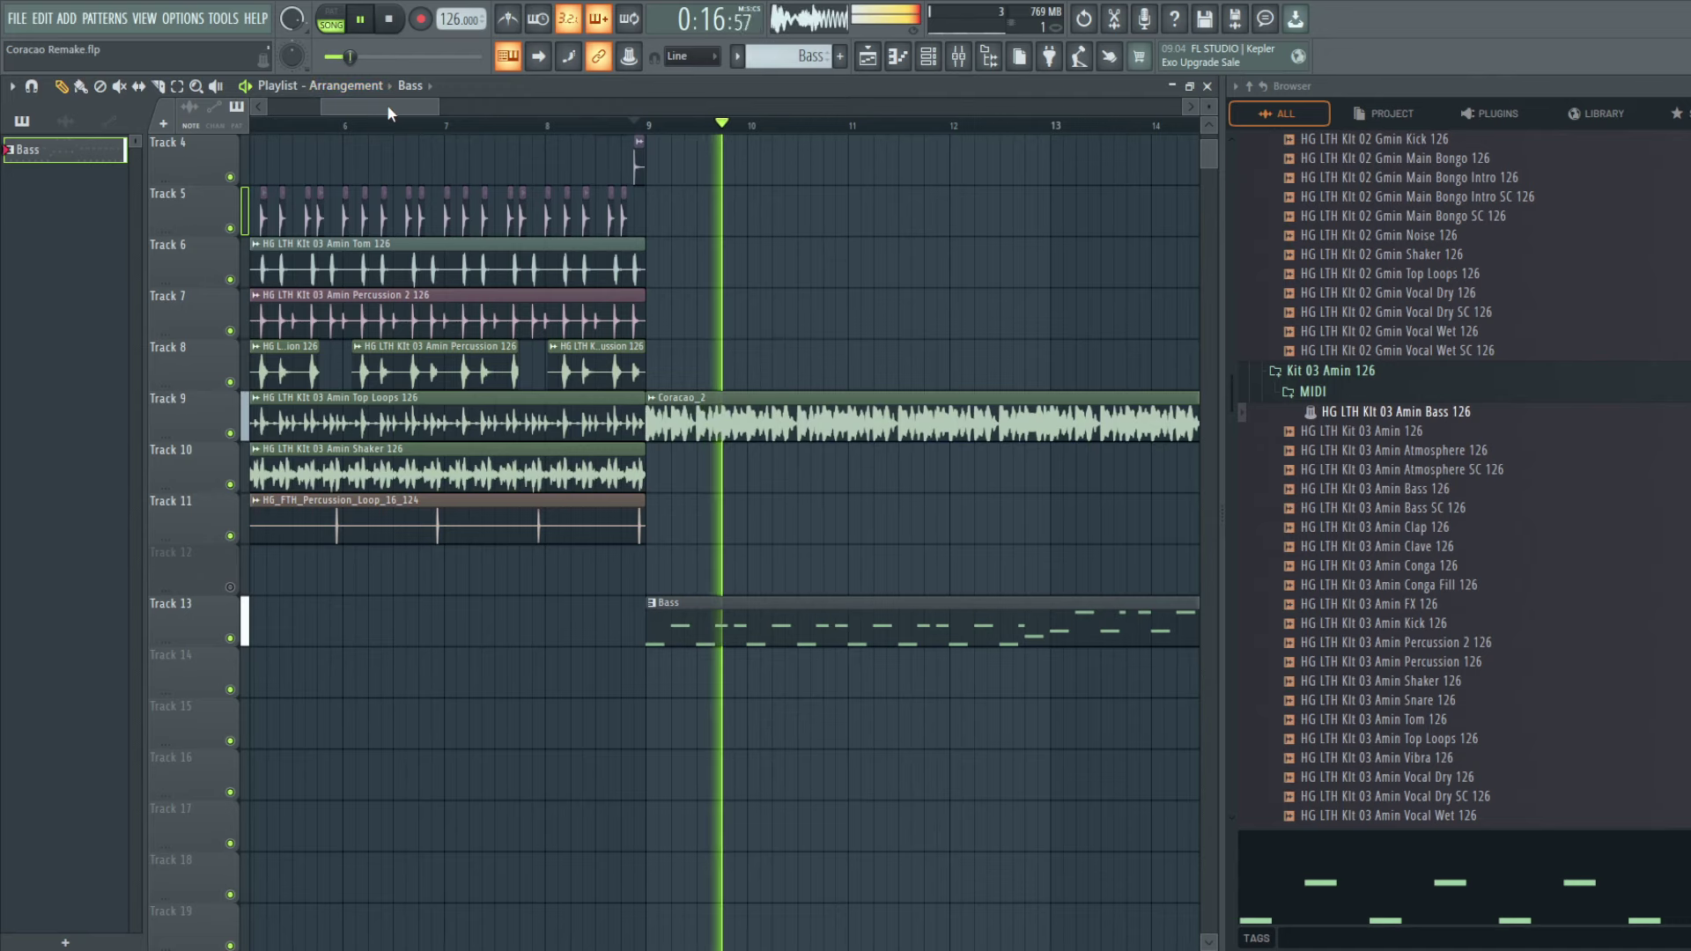
{"action": "left_click_drag", "start_coordinate": [388, 104], "coordinate": [440, 104]}
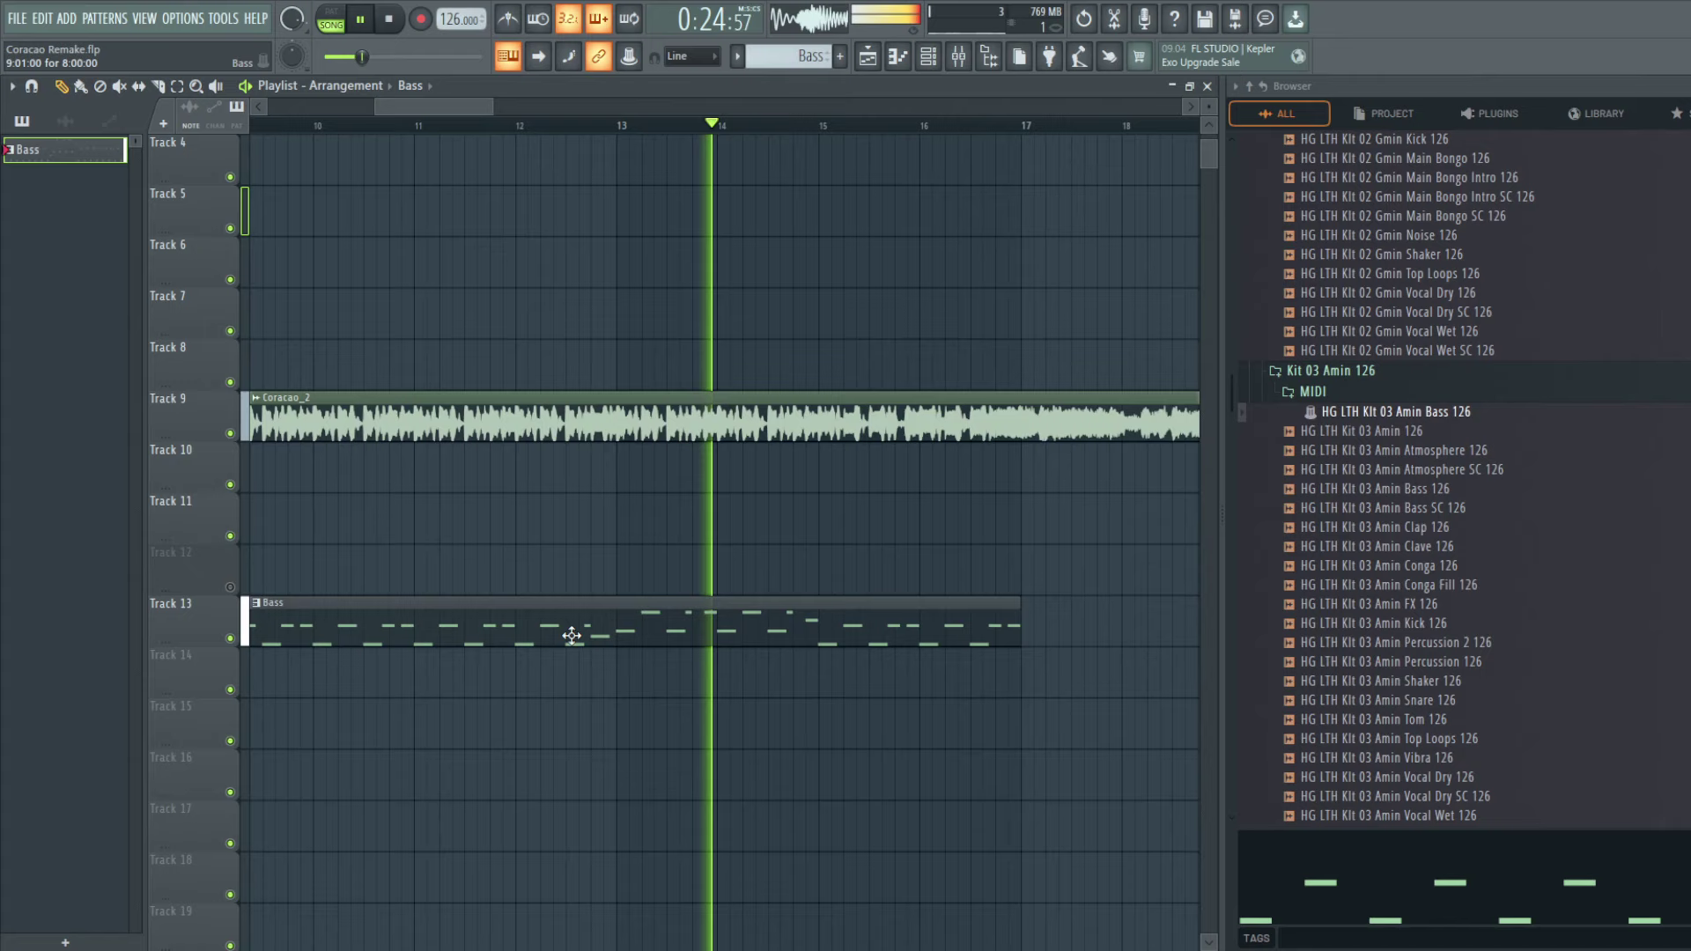
Step: Mute and unmute the Bass track during playback to compare it with the Coracao_2 reference
{"action": "left_click", "coordinate": [231, 639]}
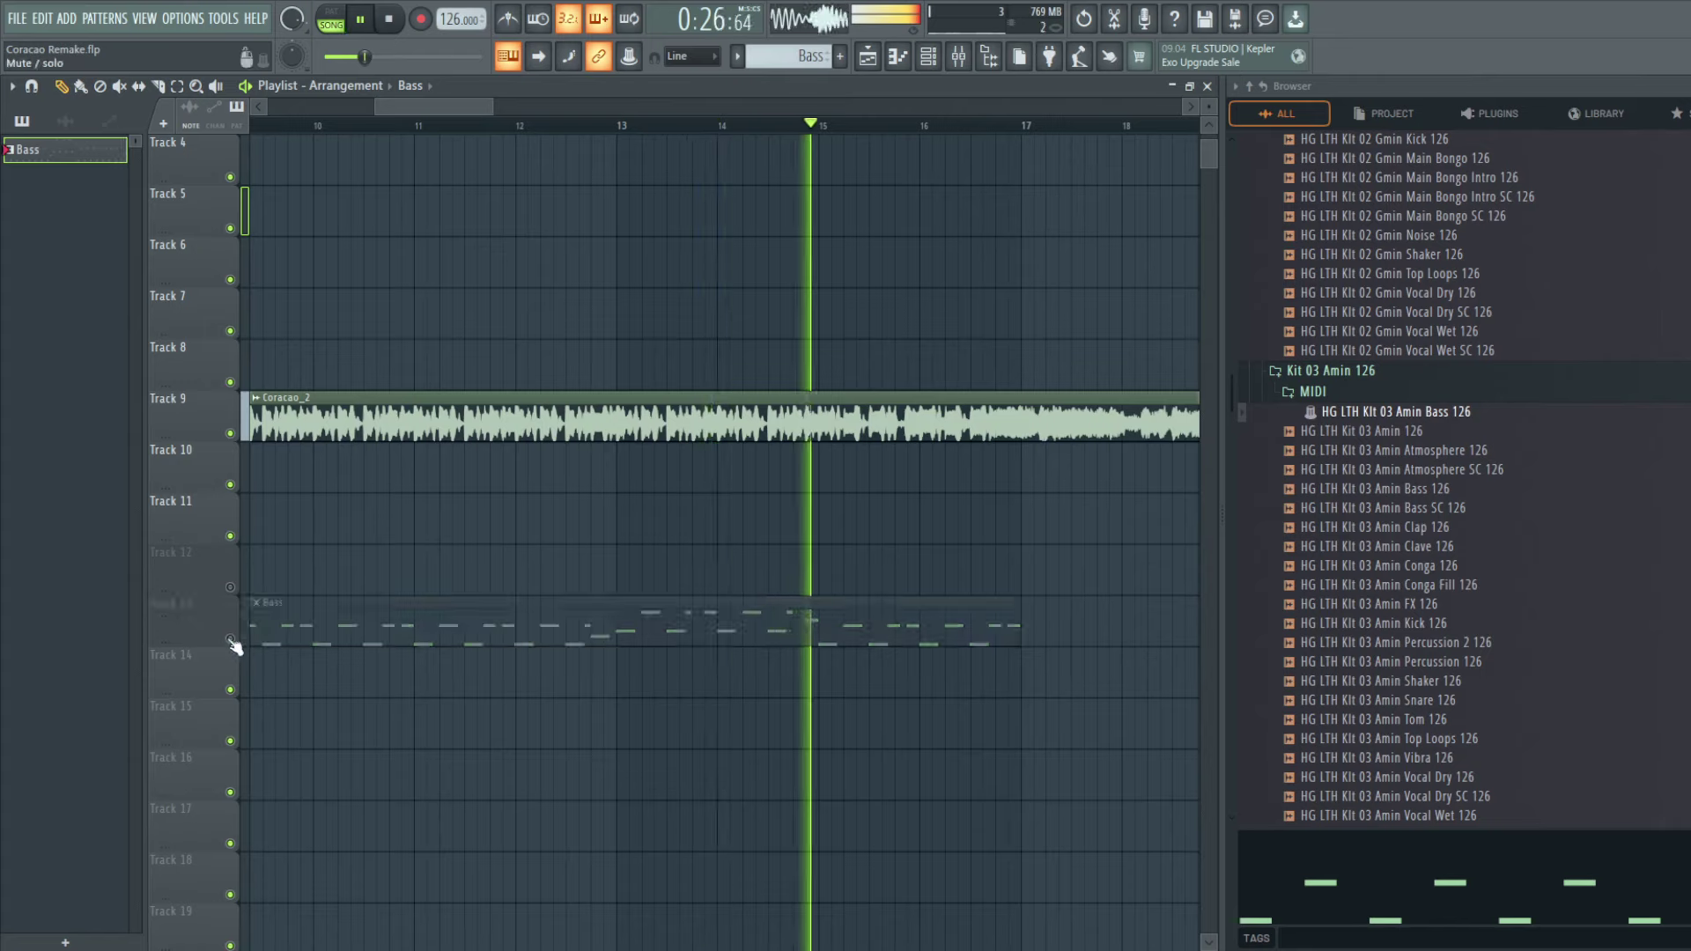
{"action": "left_click", "coordinate": [230, 639]}
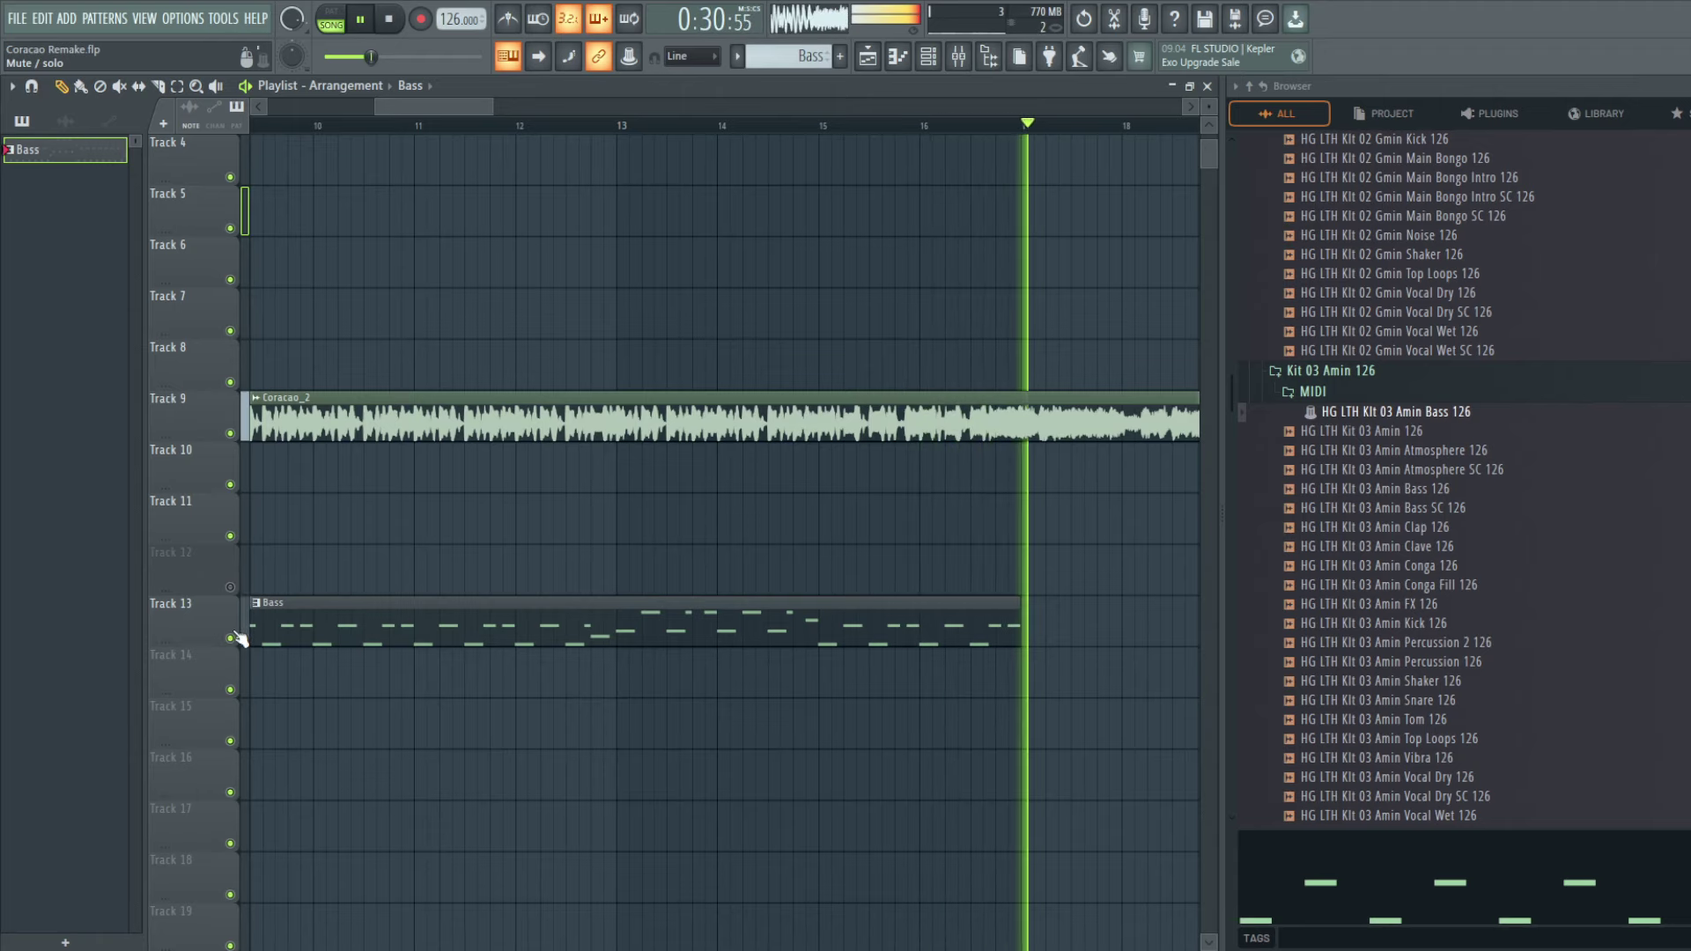
{"action": "key", "text": "space"}
Step: Delete the Bass clip at bar 9 and move the short Coracao_2 clip from track 12 to track 14
{"action": "left_click_drag", "start_coordinate": [492, 104], "coordinate": [155, 125]}
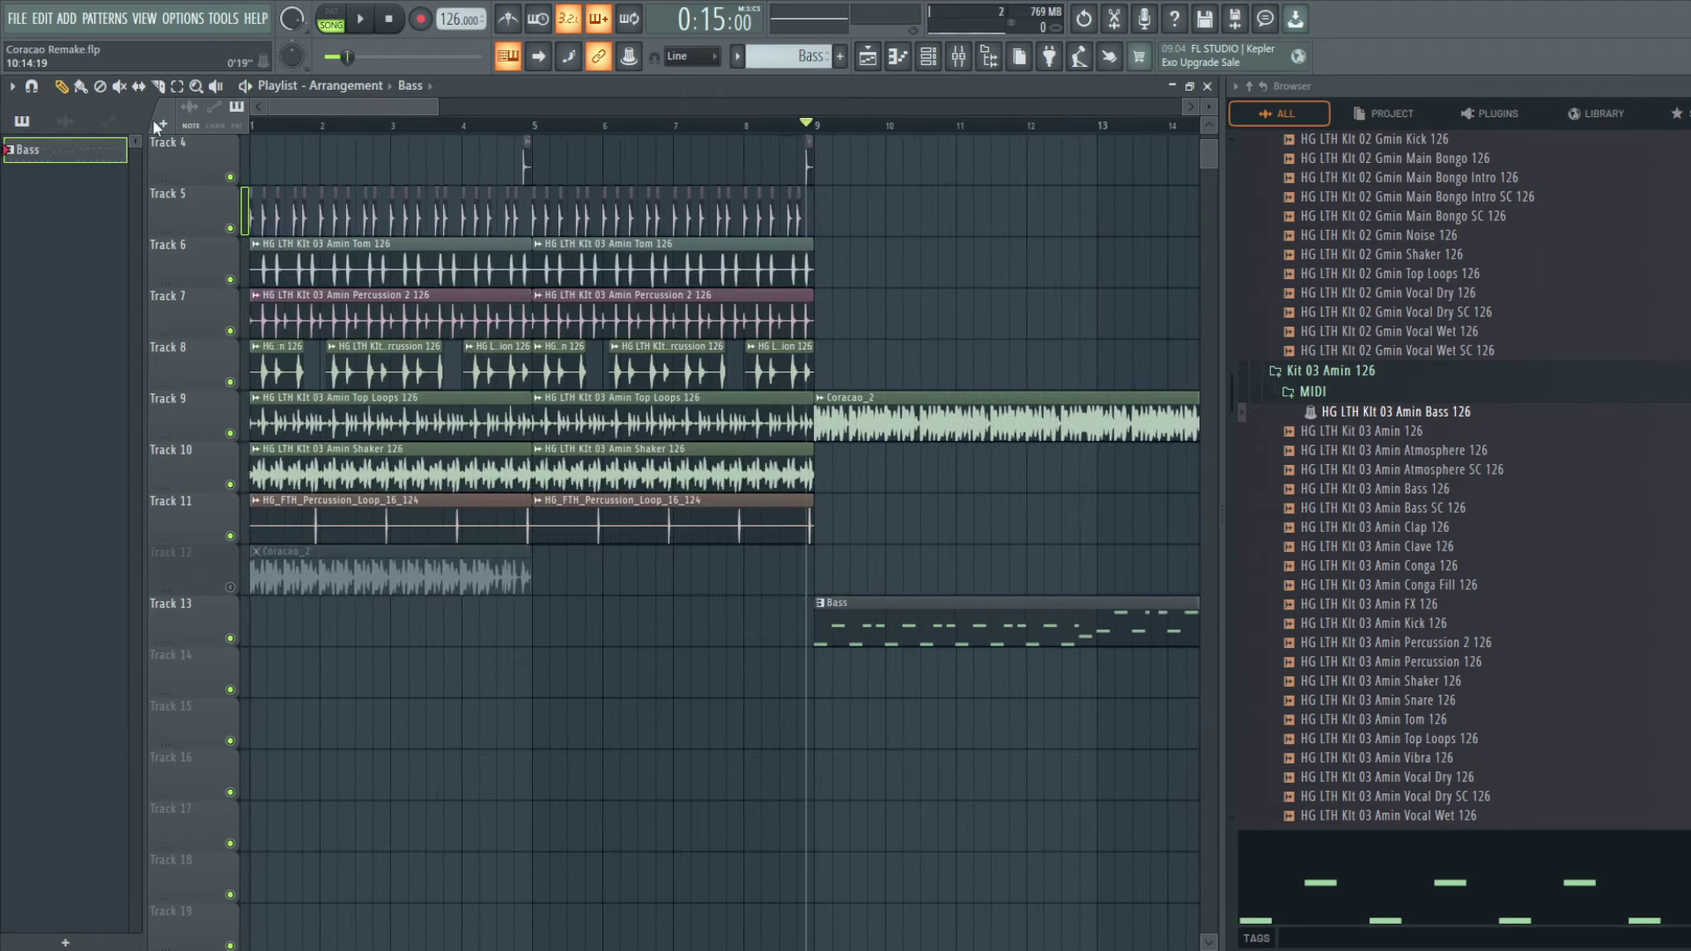
{"action": "right_click", "coordinate": [818, 609]}
{"action": "left_click", "coordinate": [253, 125]}
{"action": "scroll", "coordinate": [207, 588], "scroll_direction": "up", "scroll_amount": 1}
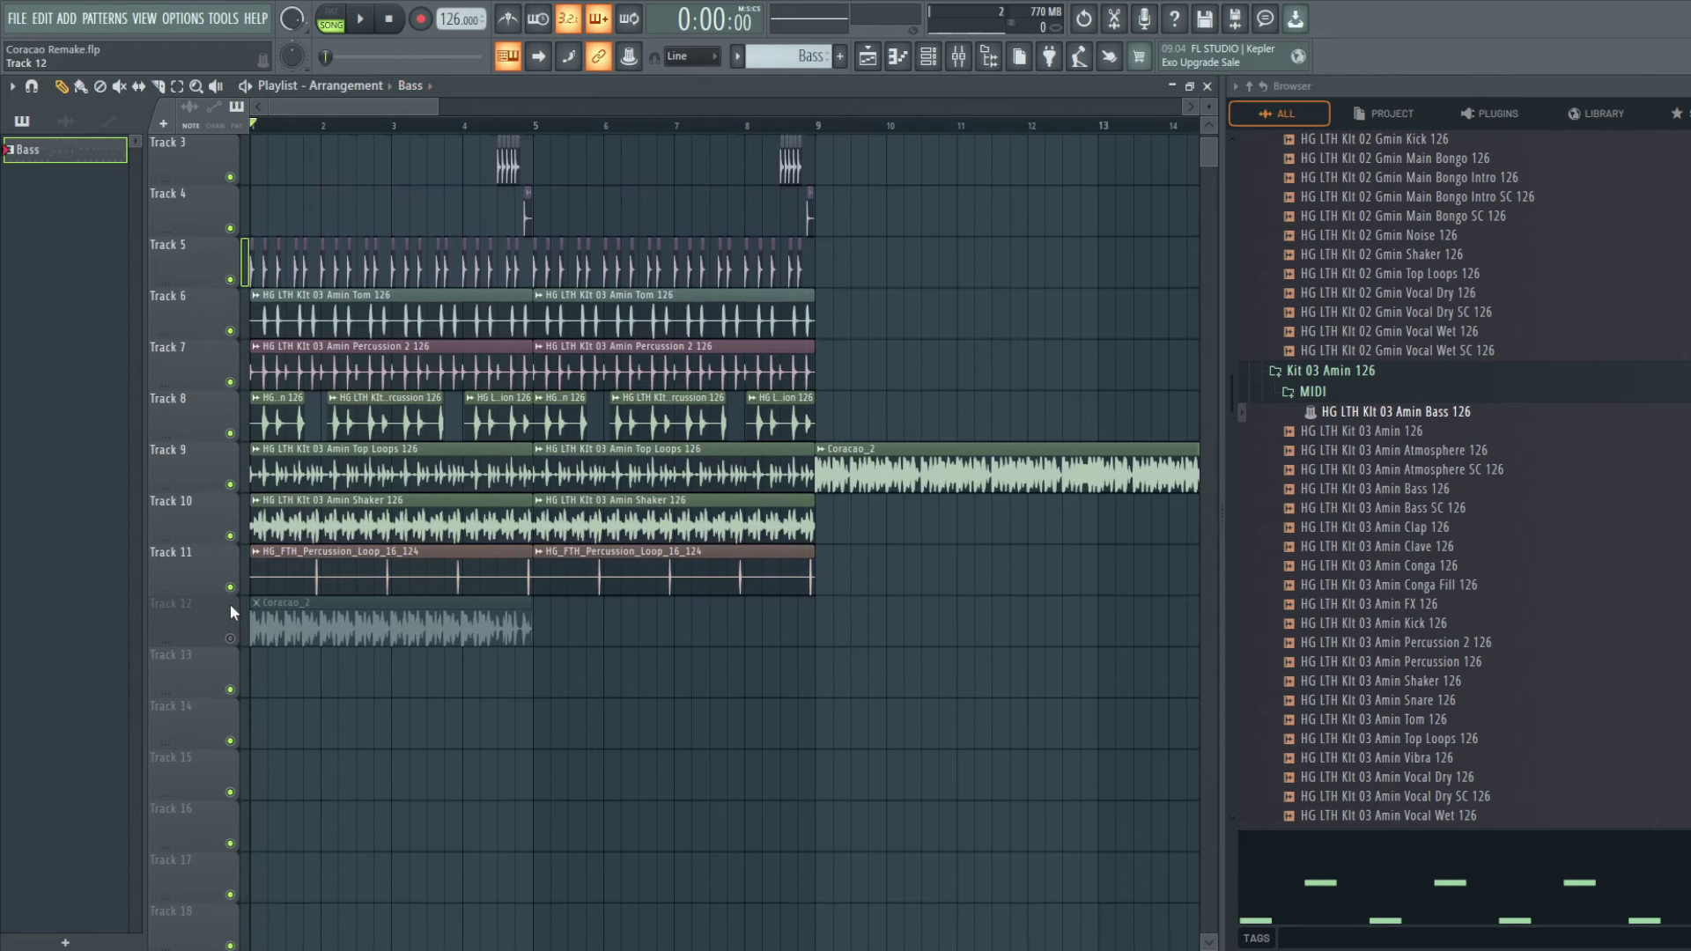
{"action": "left_click_drag", "start_coordinate": [379, 607], "coordinate": [333, 760]}
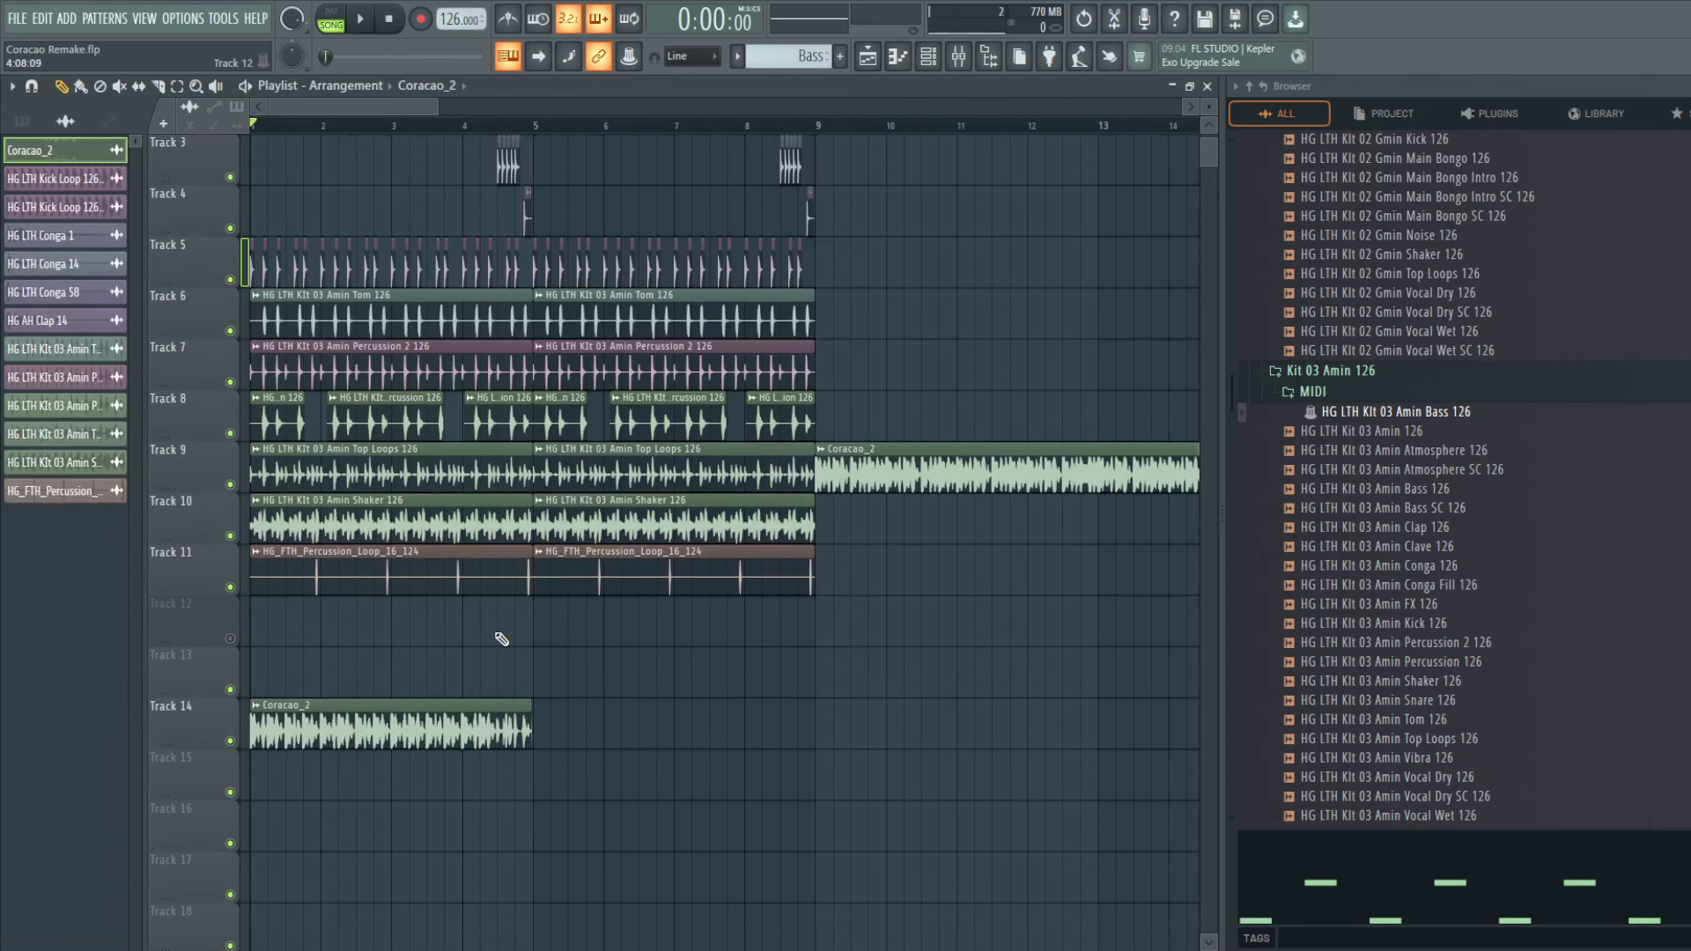
Step: Place the Bass pattern on track 12 at bar 1 and unmute that track
{"action": "left_click_drag", "start_coordinate": [592, 657], "coordinate": [203, 593]}
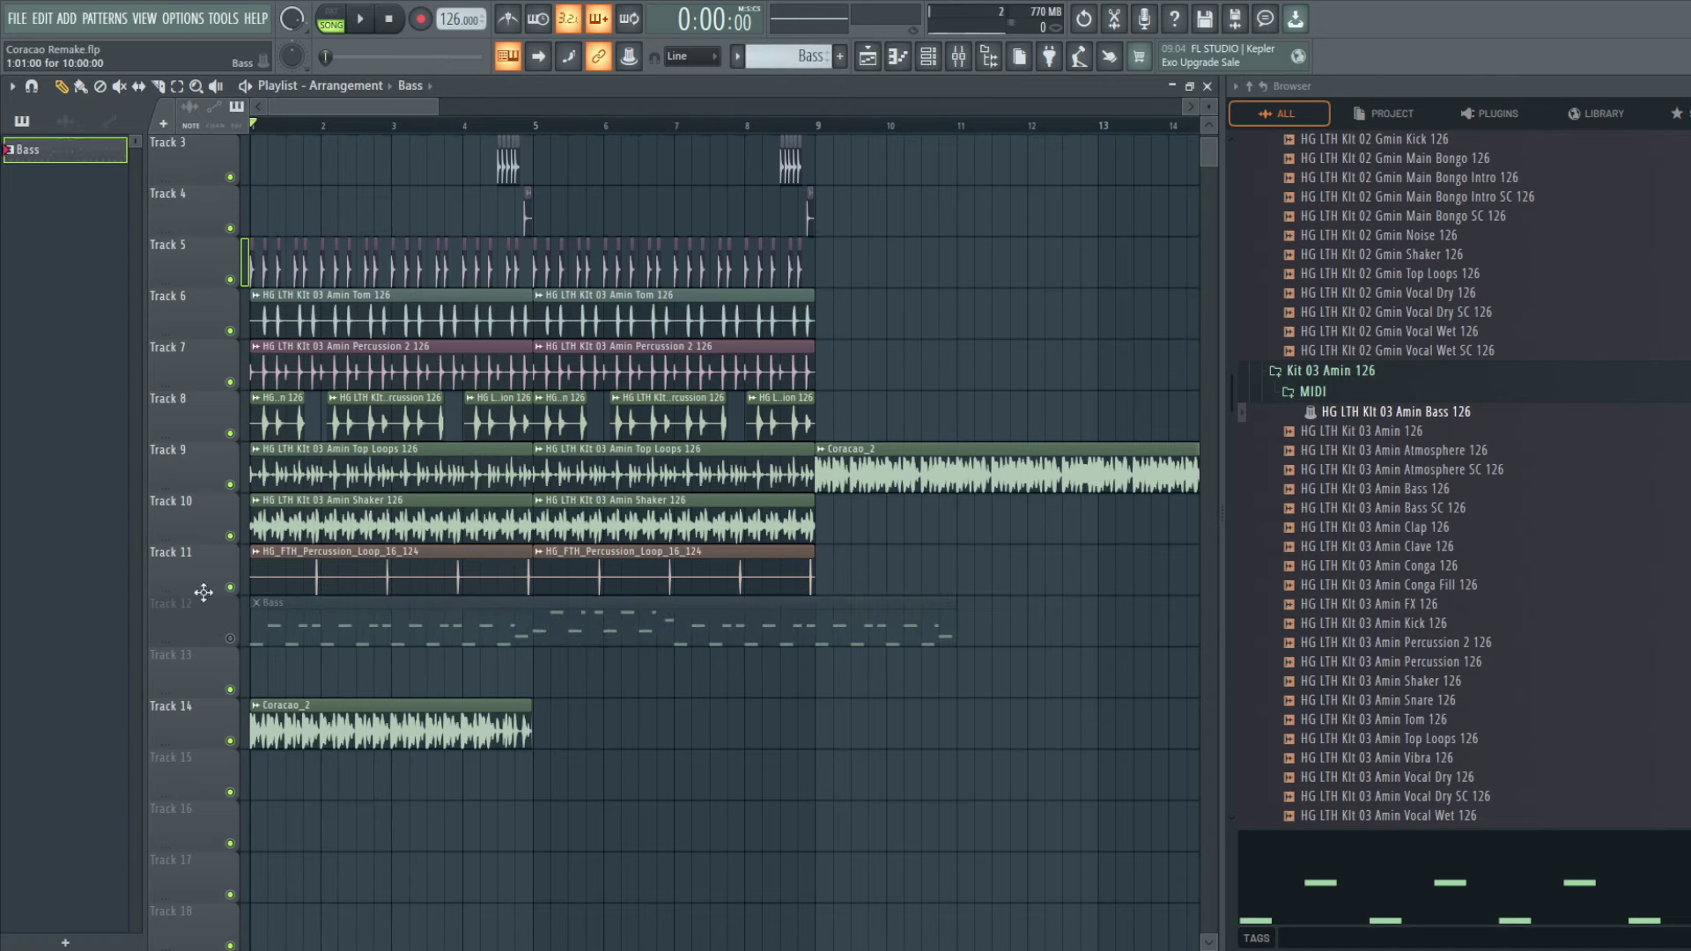
{"action": "left_click", "coordinate": [230, 639]}
{"action": "left_click_drag", "start_coordinate": [953, 630], "coordinate": [893, 626]}
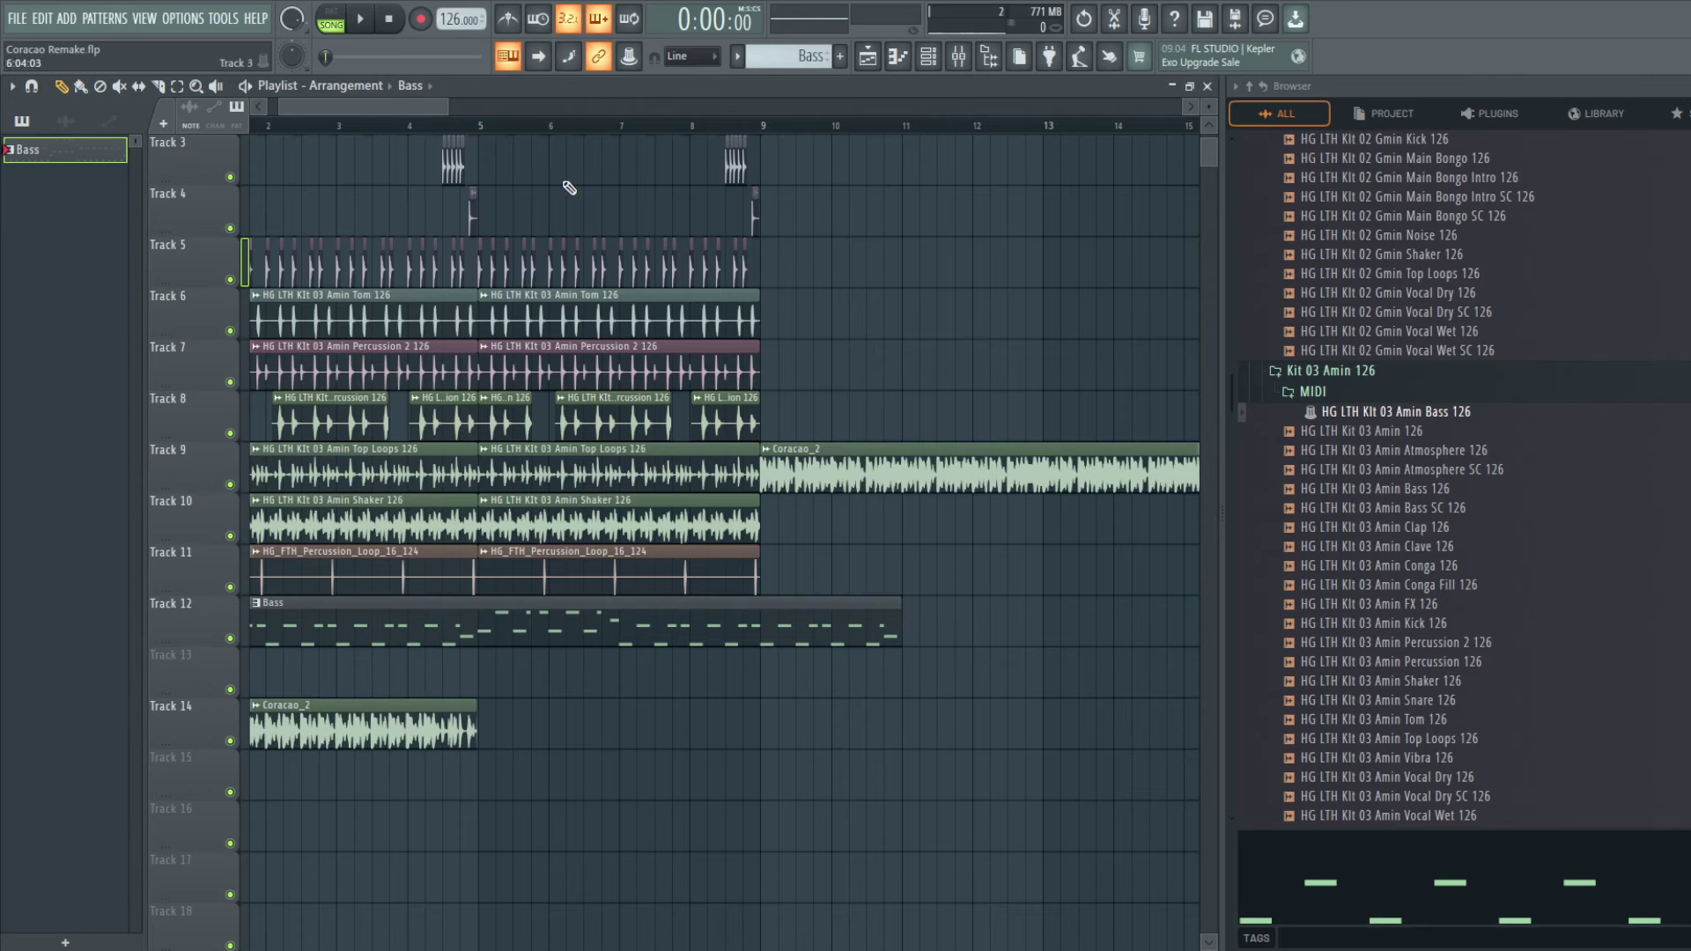
Step: Place a second Bass clip at bar 11 and move the long Coracao_2 clip to bar 5 of track 14
{"action": "left_click_drag", "start_coordinate": [437, 111], "coordinate": [544, 108]}
{"action": "left_click", "coordinate": [312, 125]}
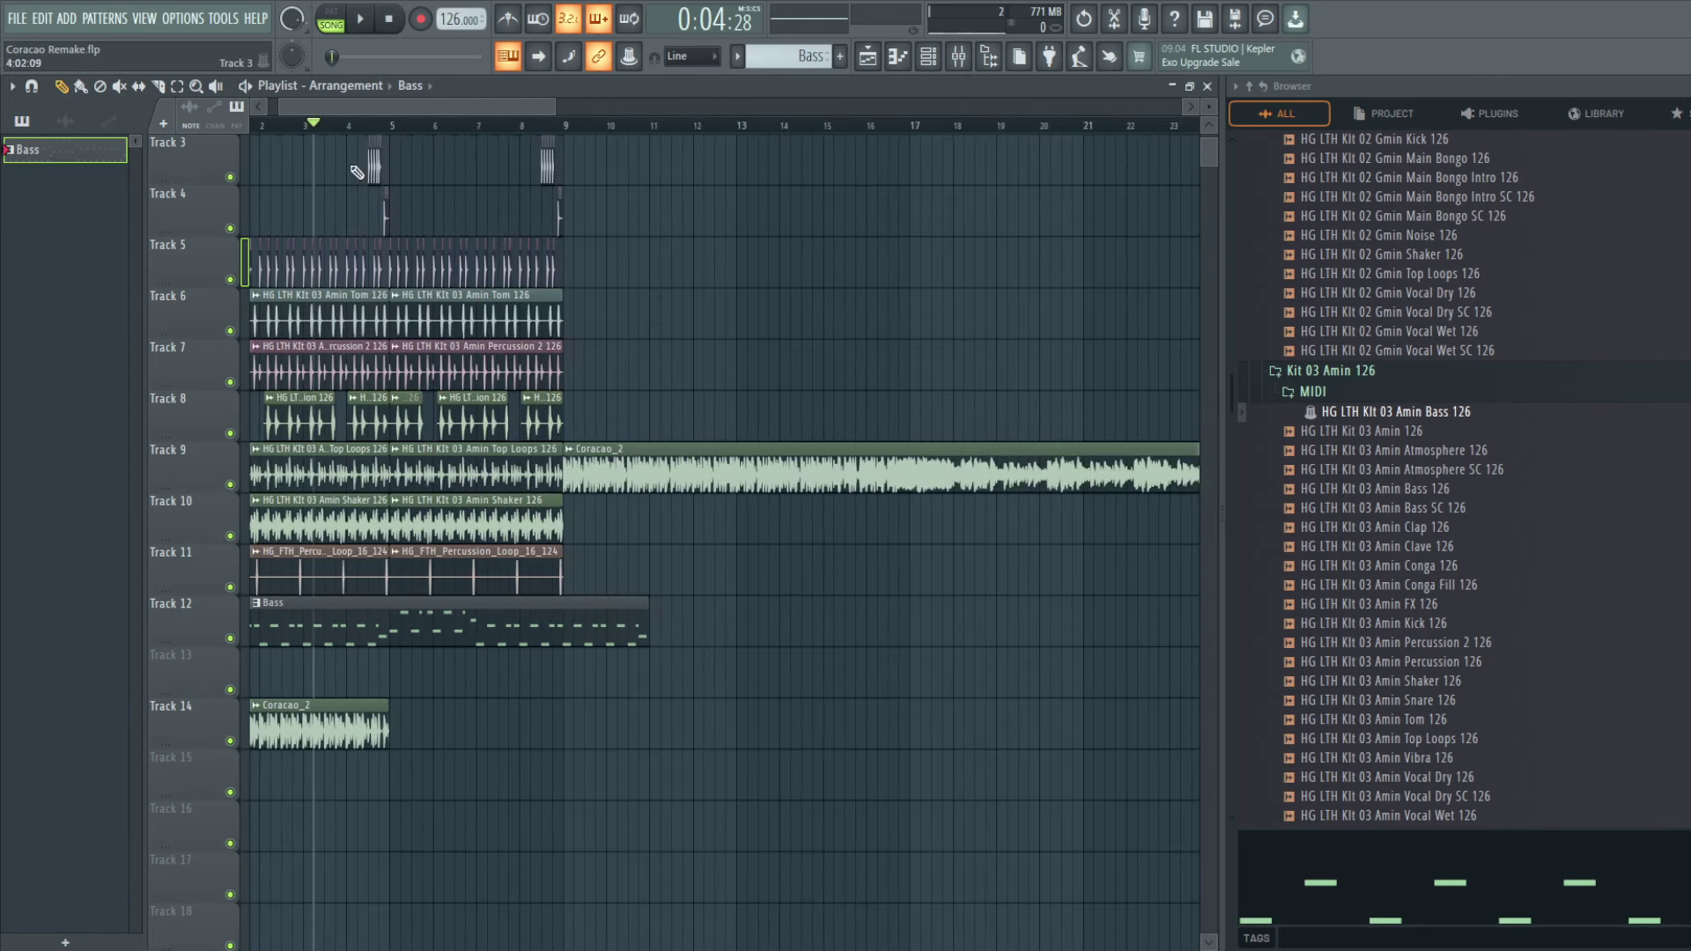
{"action": "scroll", "coordinate": [278, 209], "scroll_direction": "left", "scroll_amount": 1}
{"action": "left_click", "coordinate": [704, 608]}
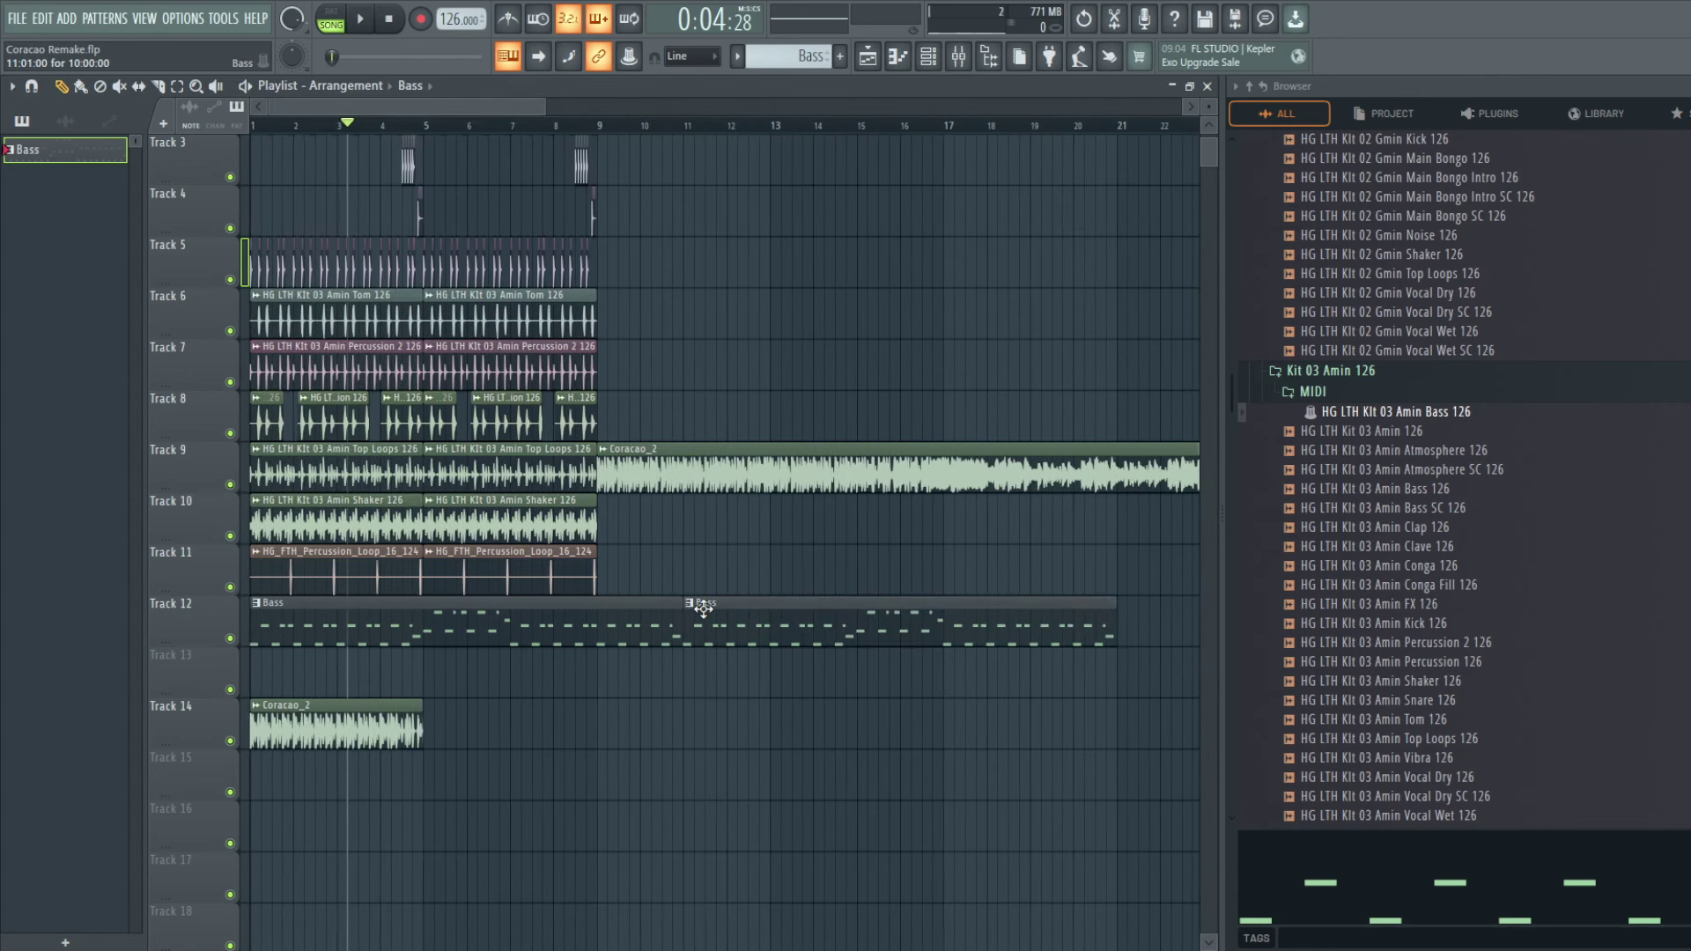
{"action": "left_click_drag", "start_coordinate": [666, 460], "coordinate": [493, 702]}
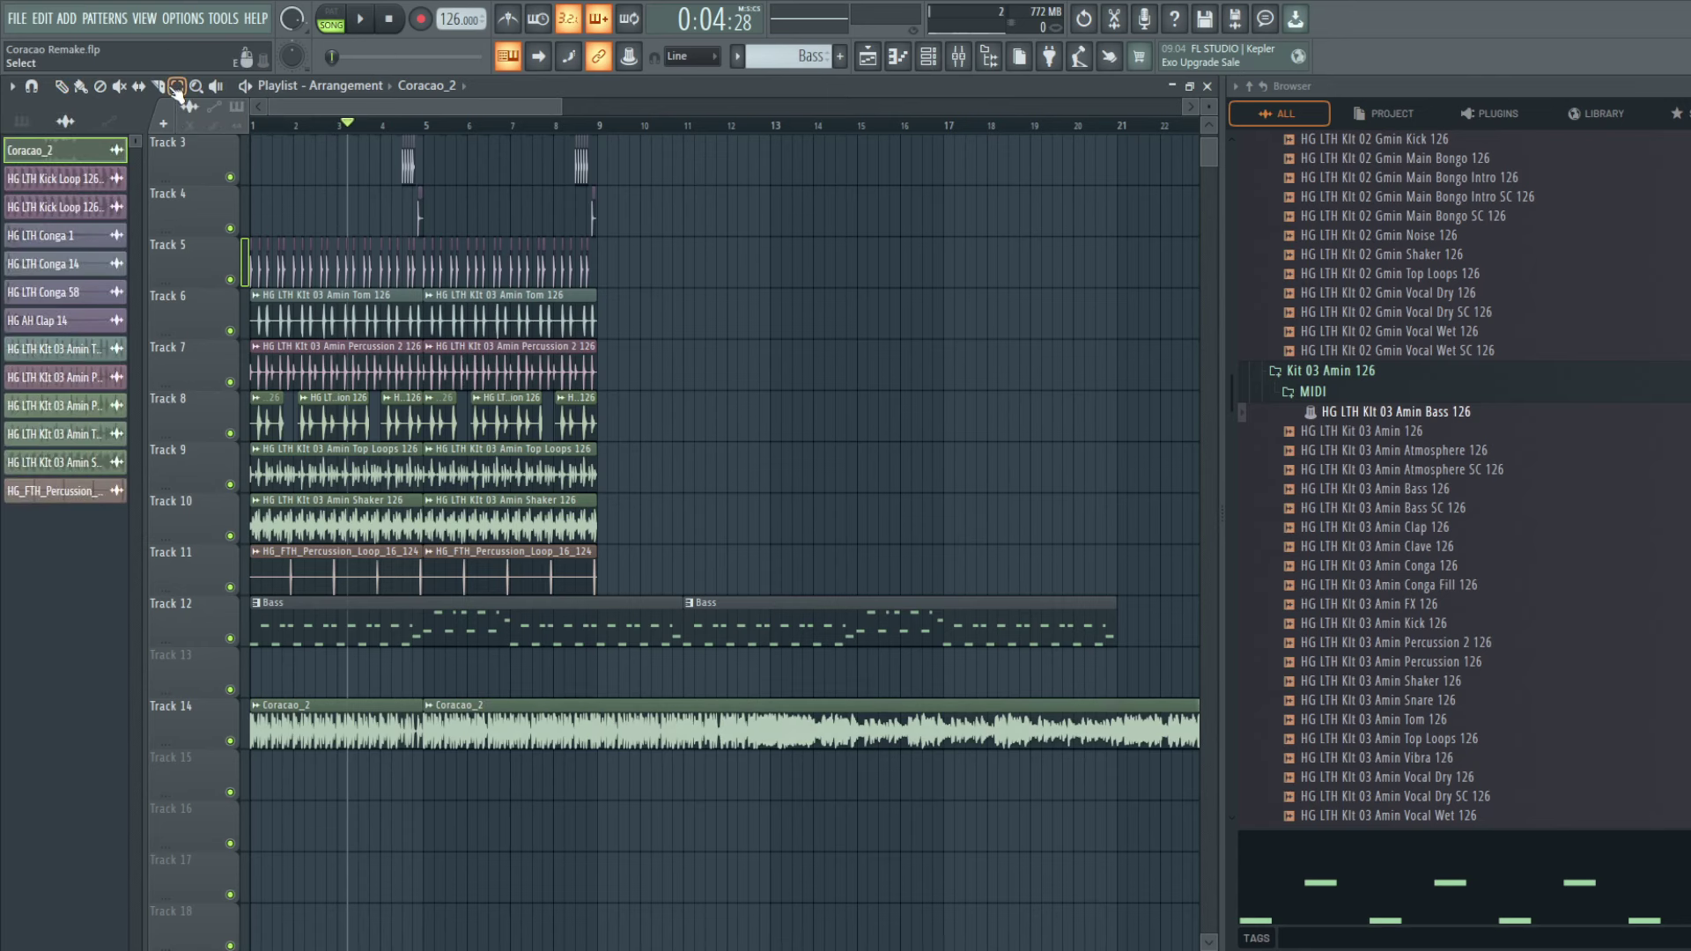
Step: Duplicate all the percussion clips on tracks 1 to 11 so that they repeat from bar 9 to bar 17
{"action": "left_click_drag", "start_coordinate": [664, 573], "coordinate": [248, 123]}
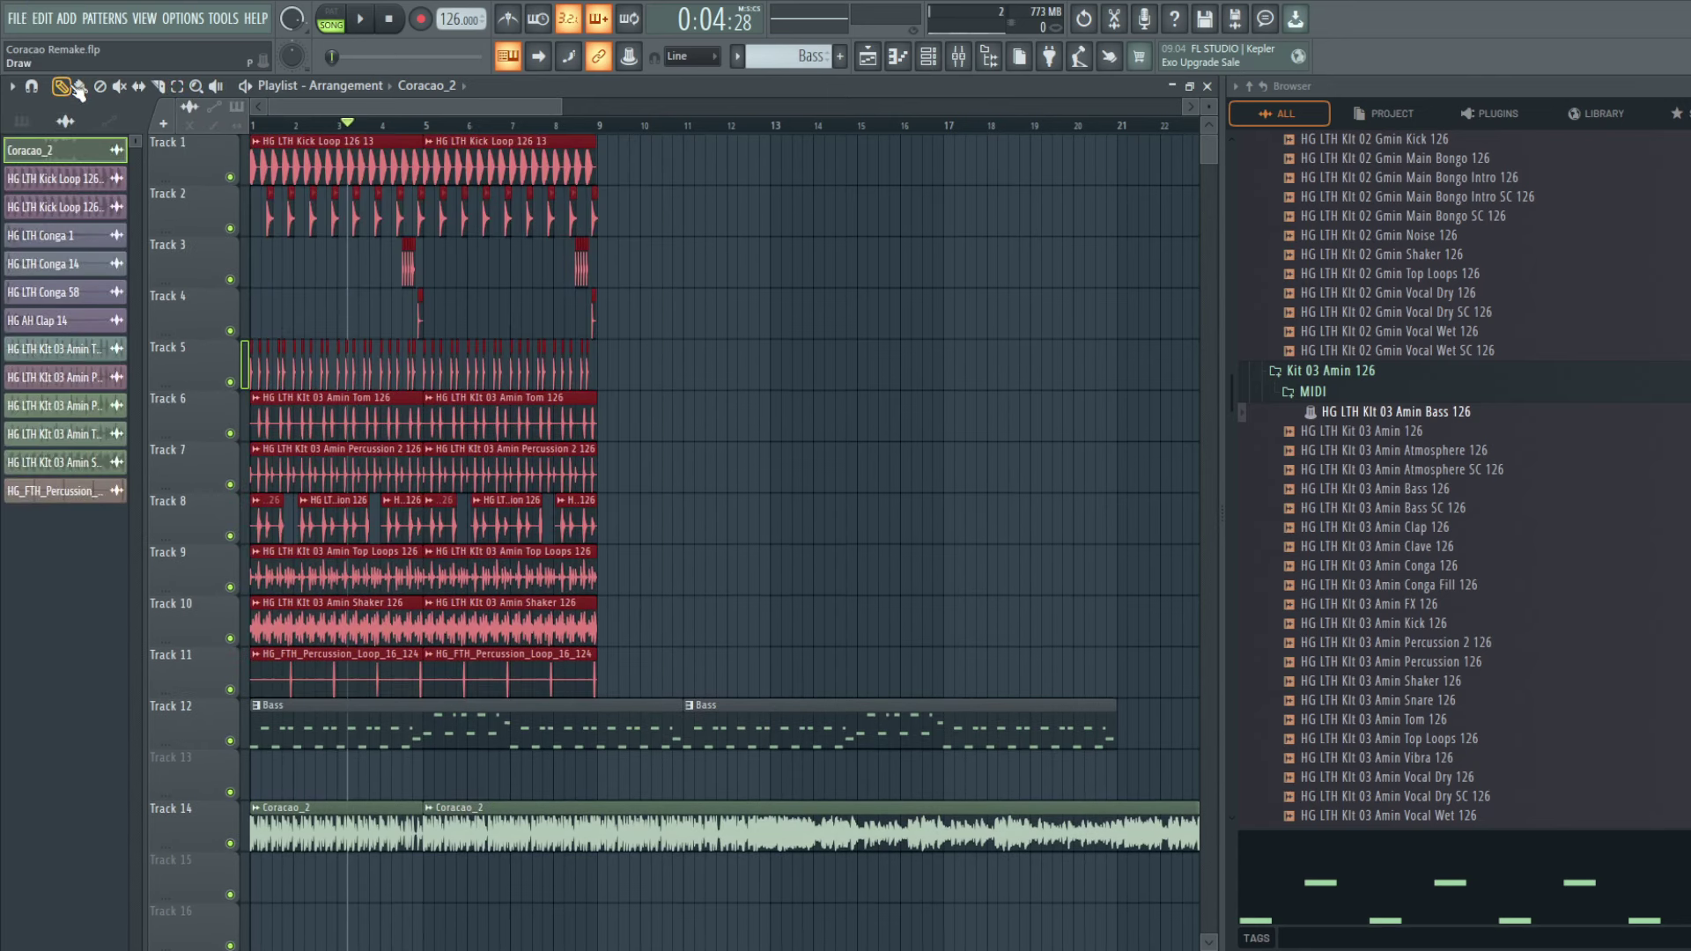
{"action": "key", "text": "ctrl+v"}
{"action": "left_click_drag", "start_coordinate": [394, 148], "coordinate": [646, 154]}
{"action": "key", "text": "ctrl+d"}
Step: Move both Bass clips from track 12 to track 13, keeping them at bars 1 and 11
{"action": "scroll", "coordinate": [823, 426], "scroll_direction": "down", "scroll_amount": 4}
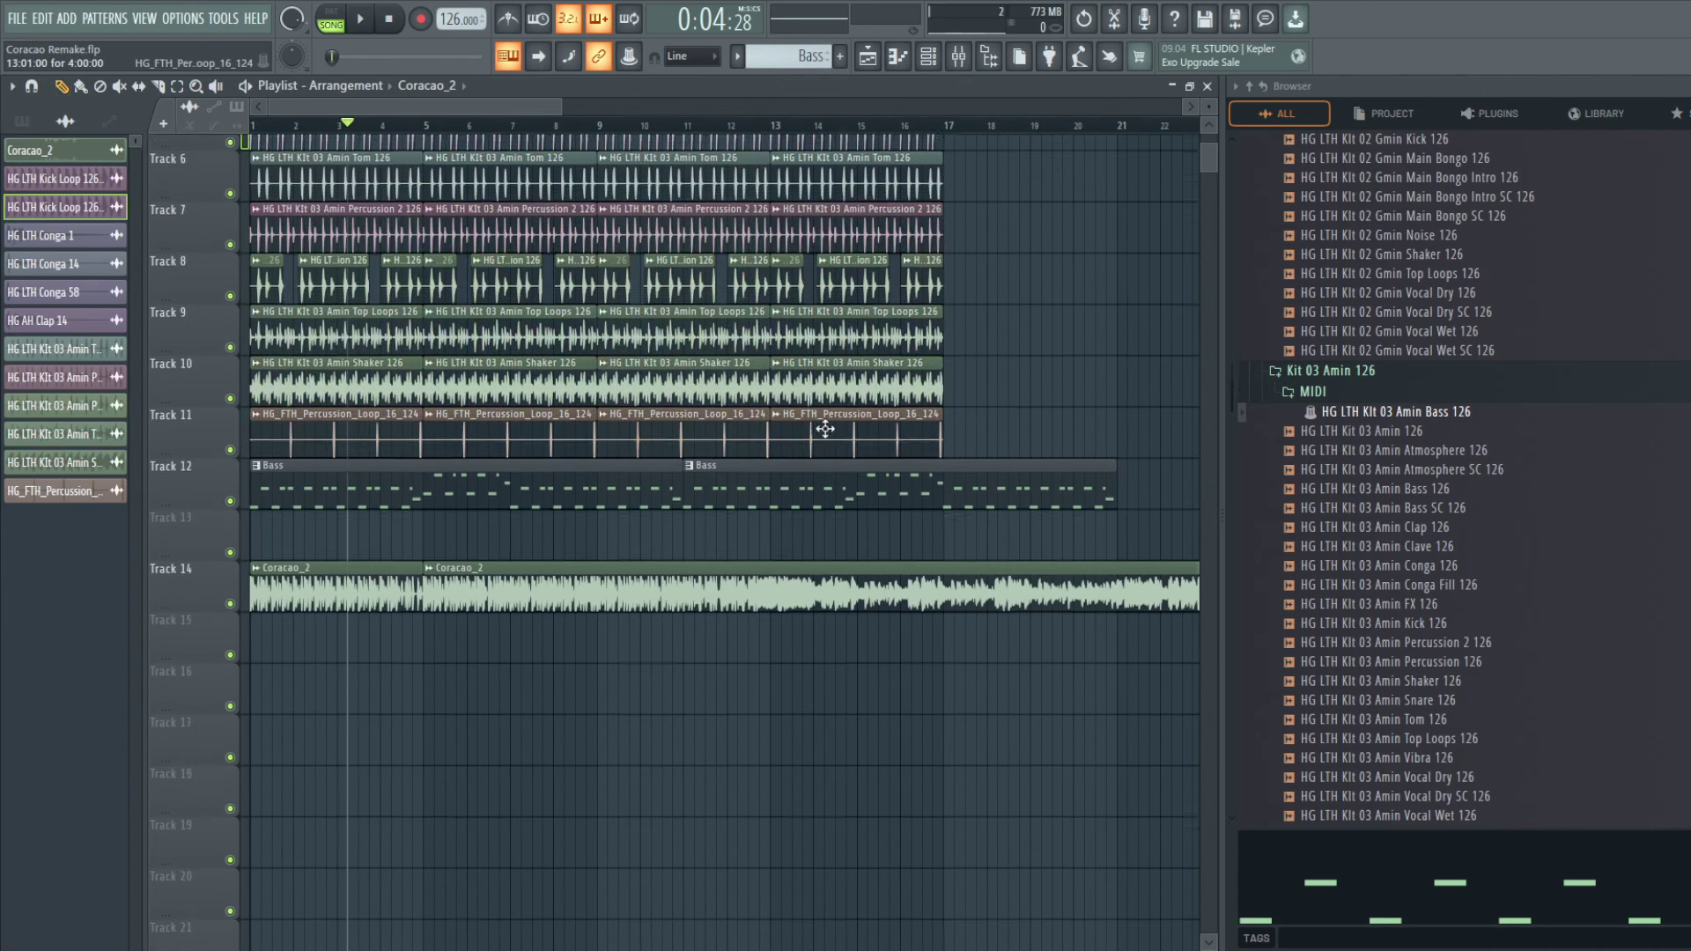
{"action": "left_click_drag", "start_coordinate": [343, 491], "coordinate": [341, 543]}
{"action": "left_click_drag", "start_coordinate": [837, 463], "coordinate": [836, 513]}
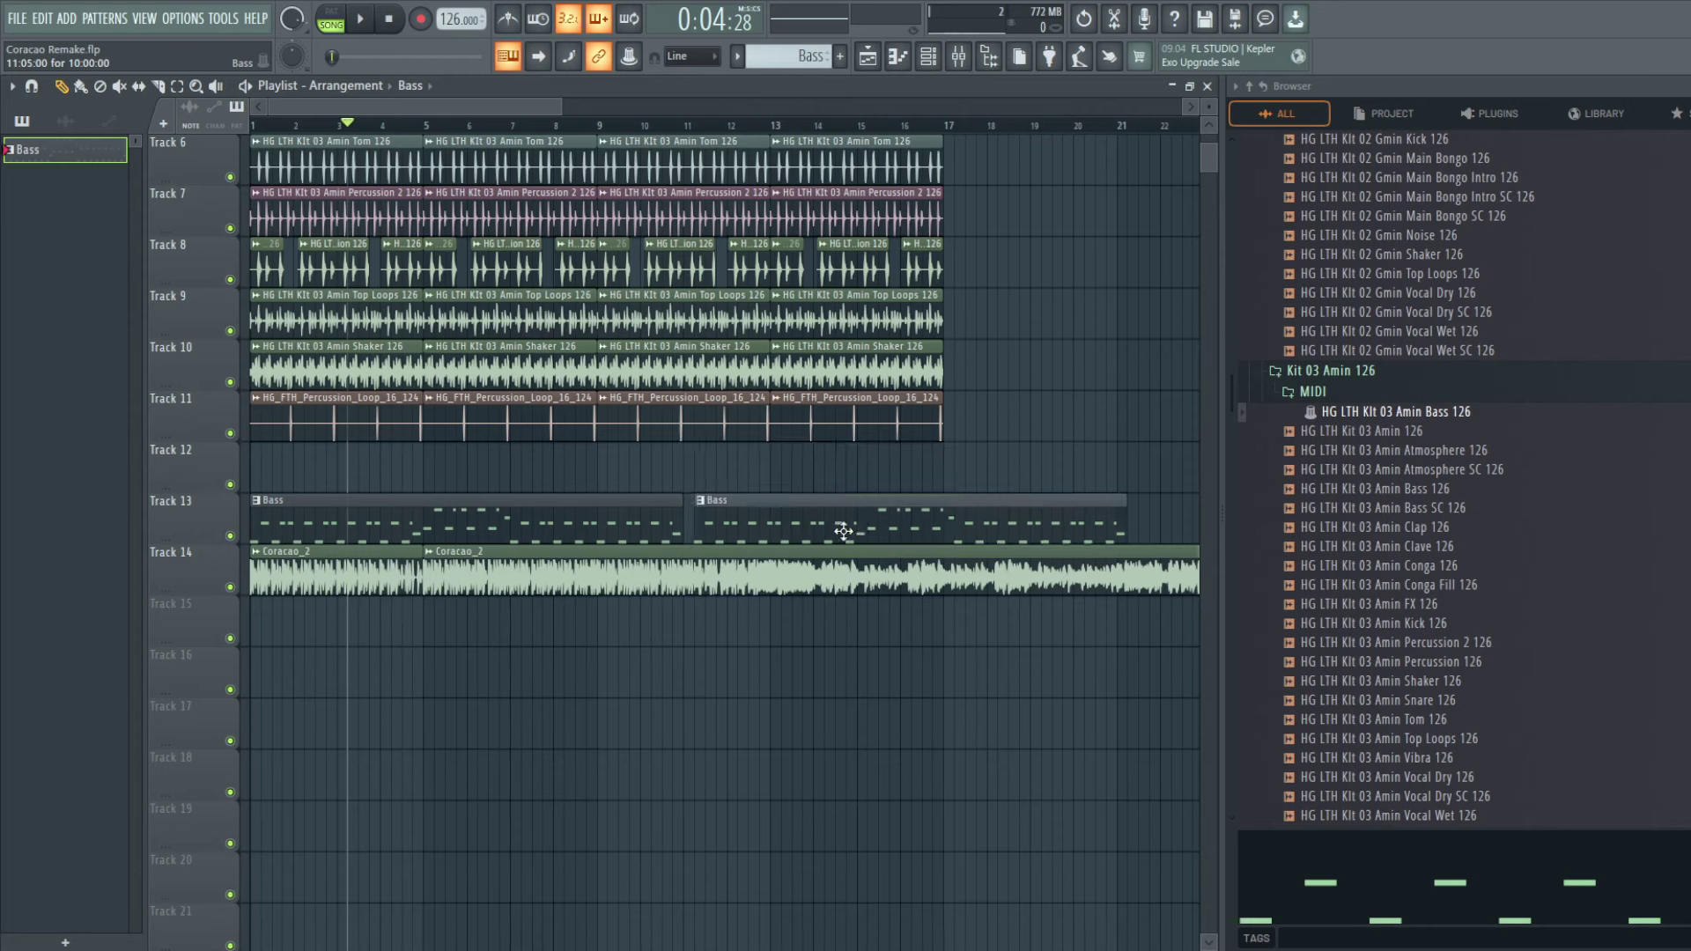
Step: Add the Korg M1 instrument with the M1HousePiano sound as a new channel and show the channel rack
{"action": "left_click", "coordinate": [74, 18]}
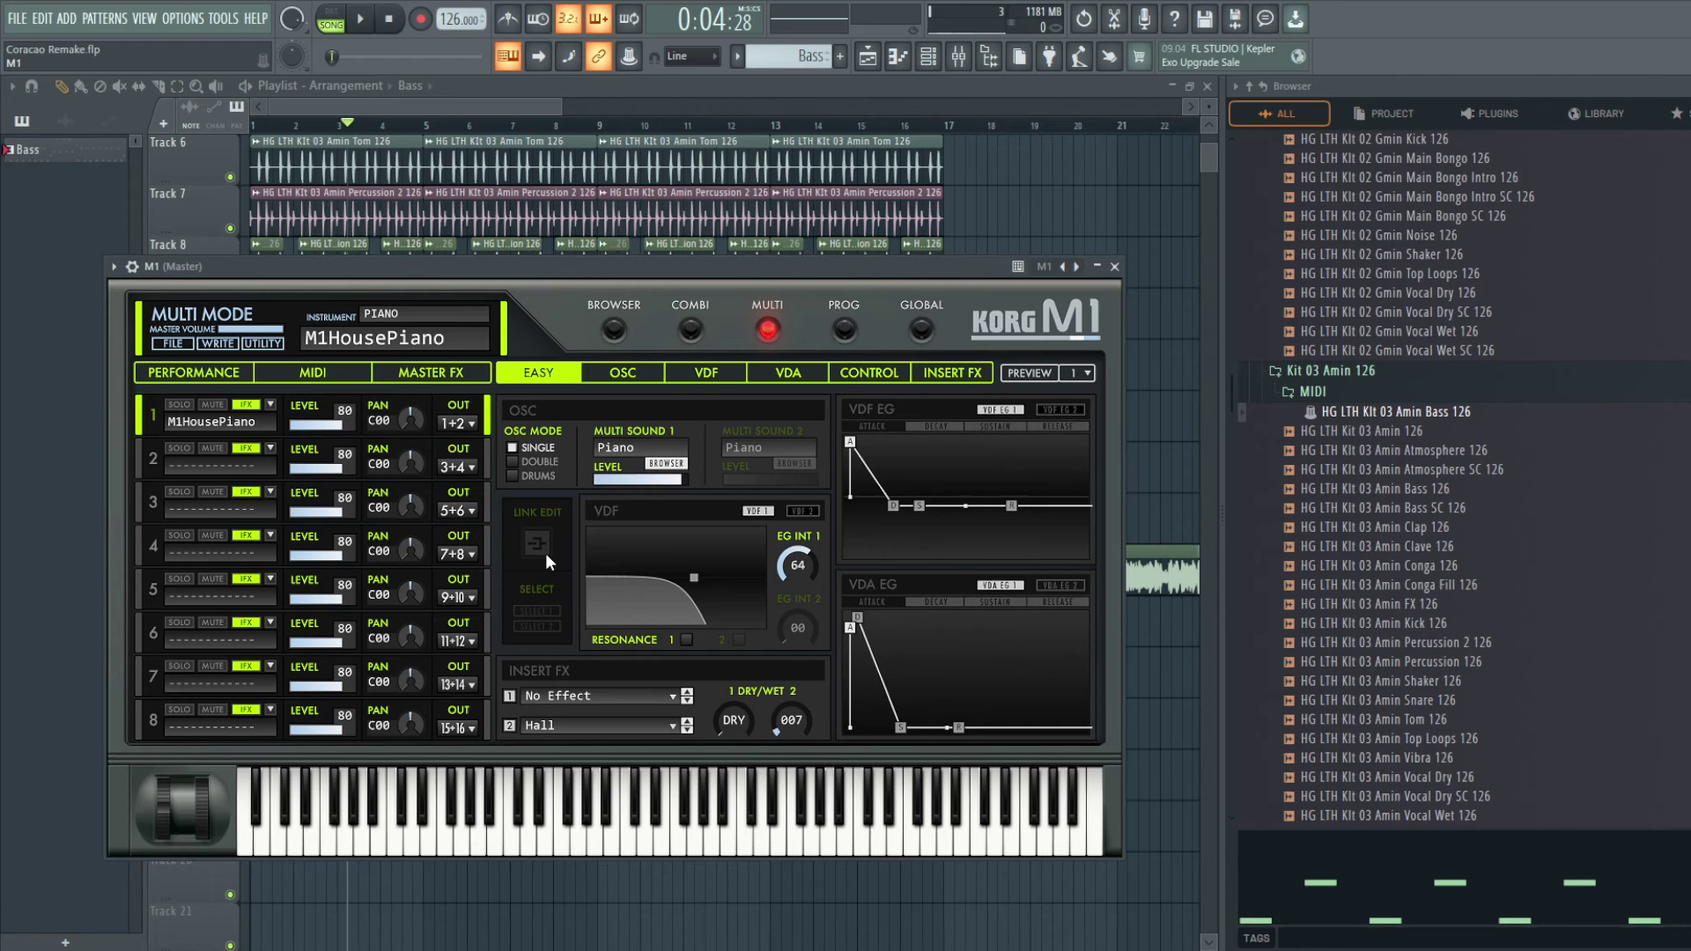
{"action": "left_click", "coordinate": [1108, 266]}
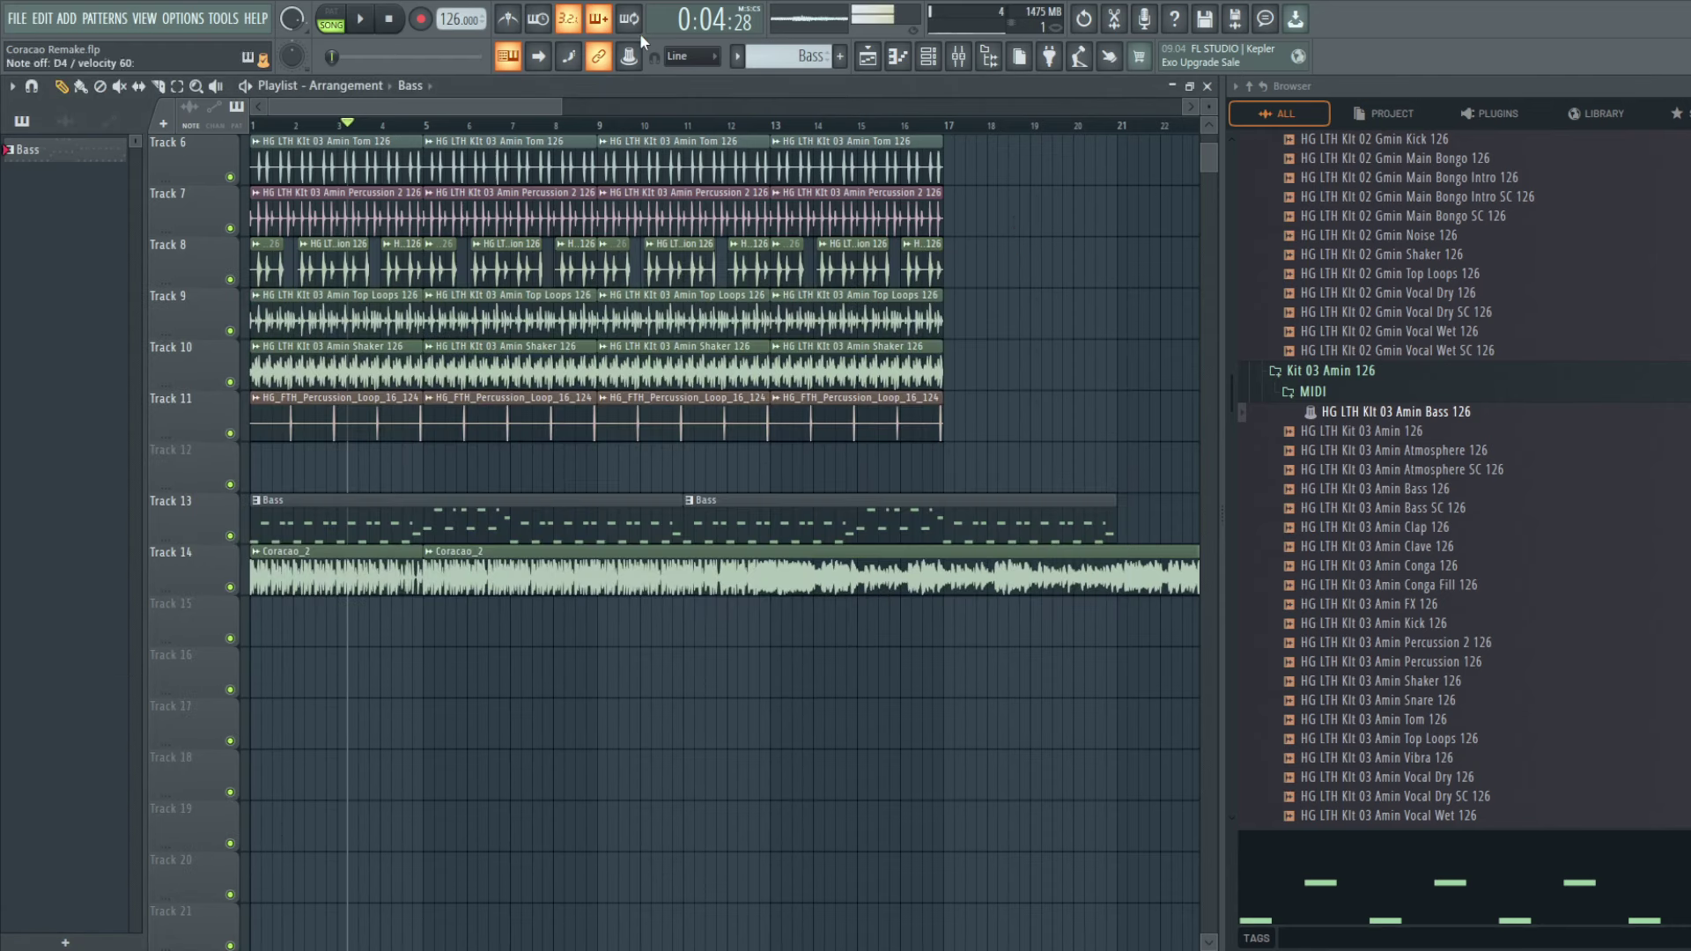
{"action": "left_click", "coordinate": [927, 56]}
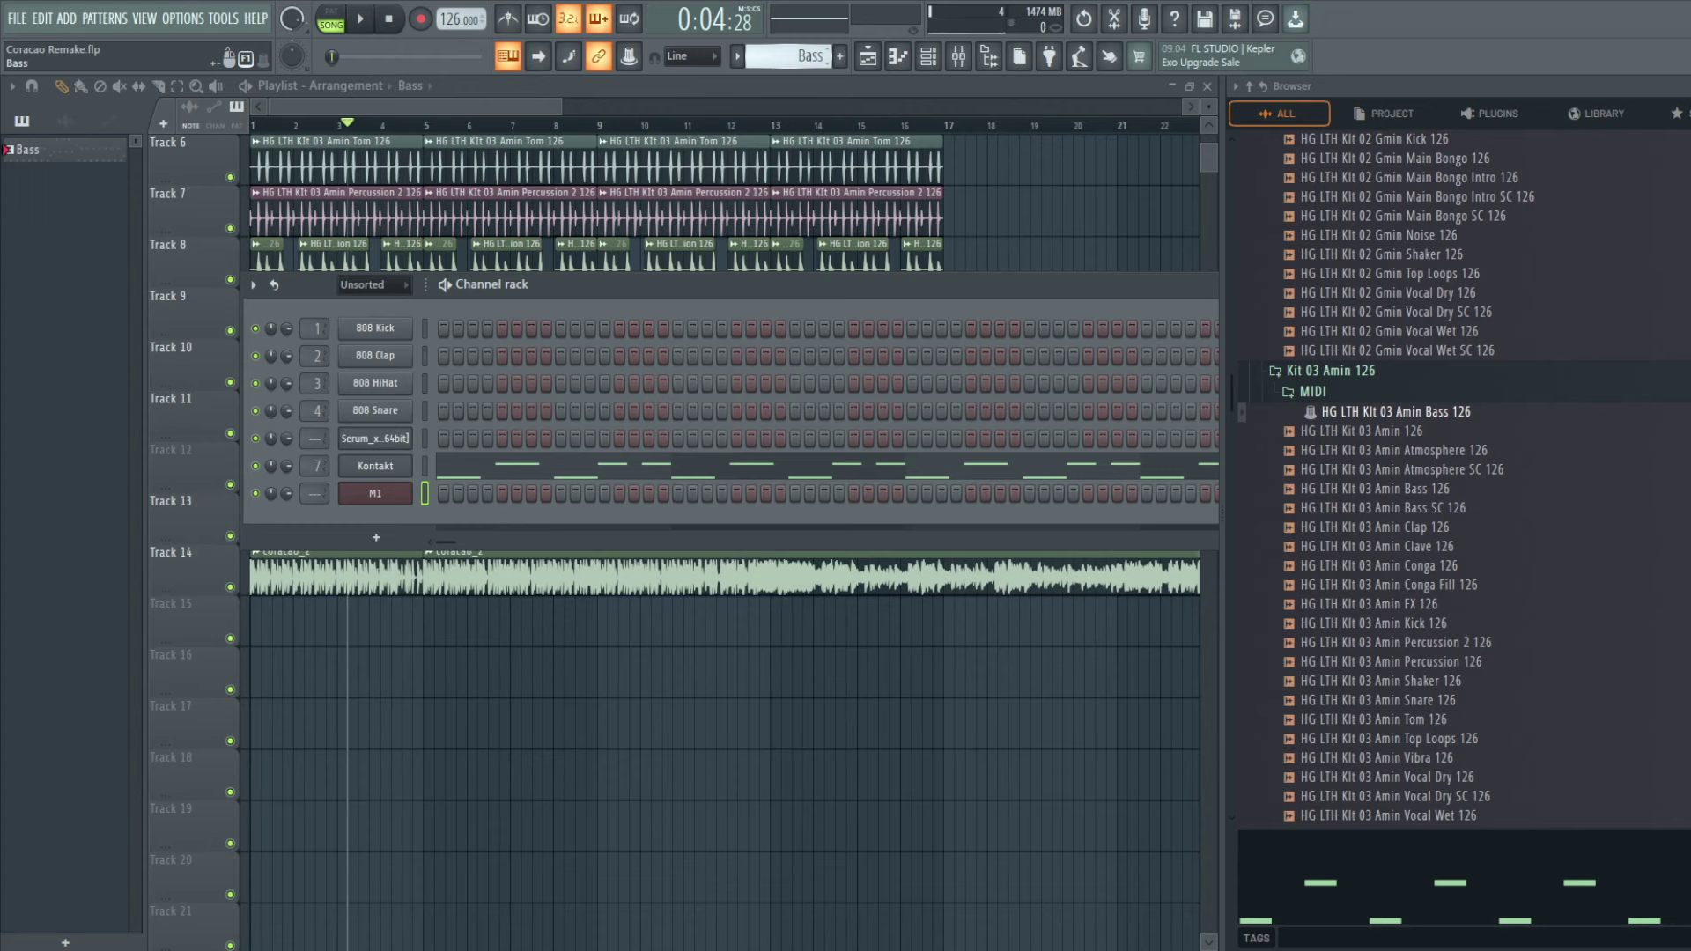
Step: Create a new pattern named Piano
{"action": "key", "text": "F4"}
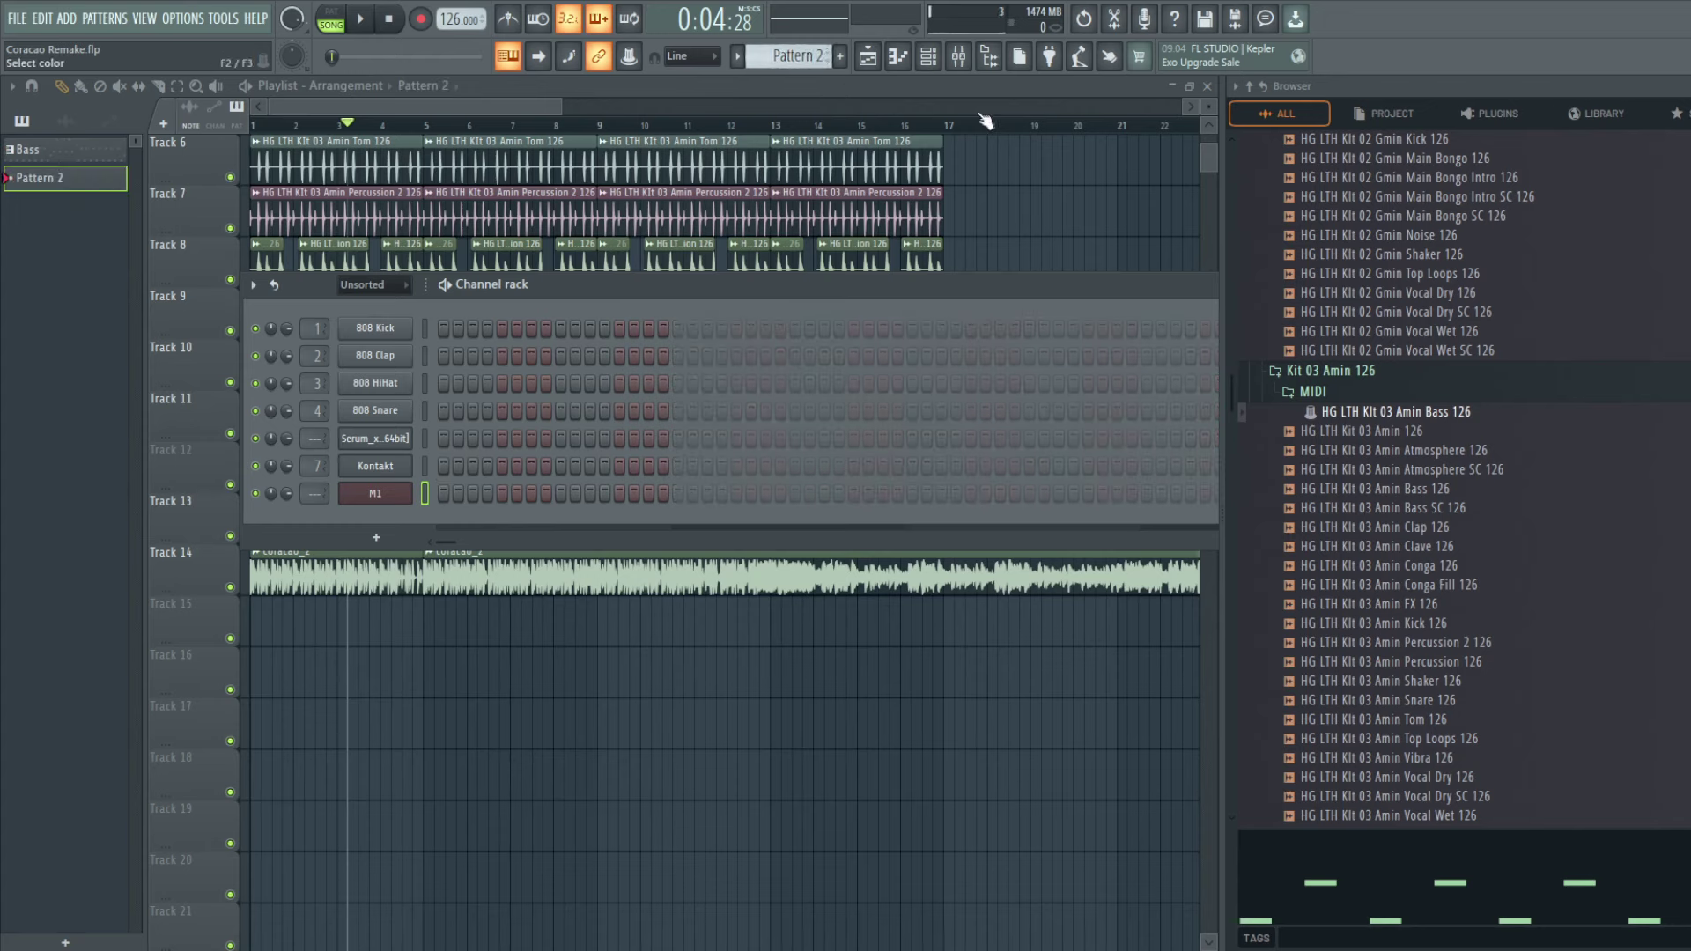
{"action": "type", "text": "Piano"}
{"action": "key", "text": "Return"}
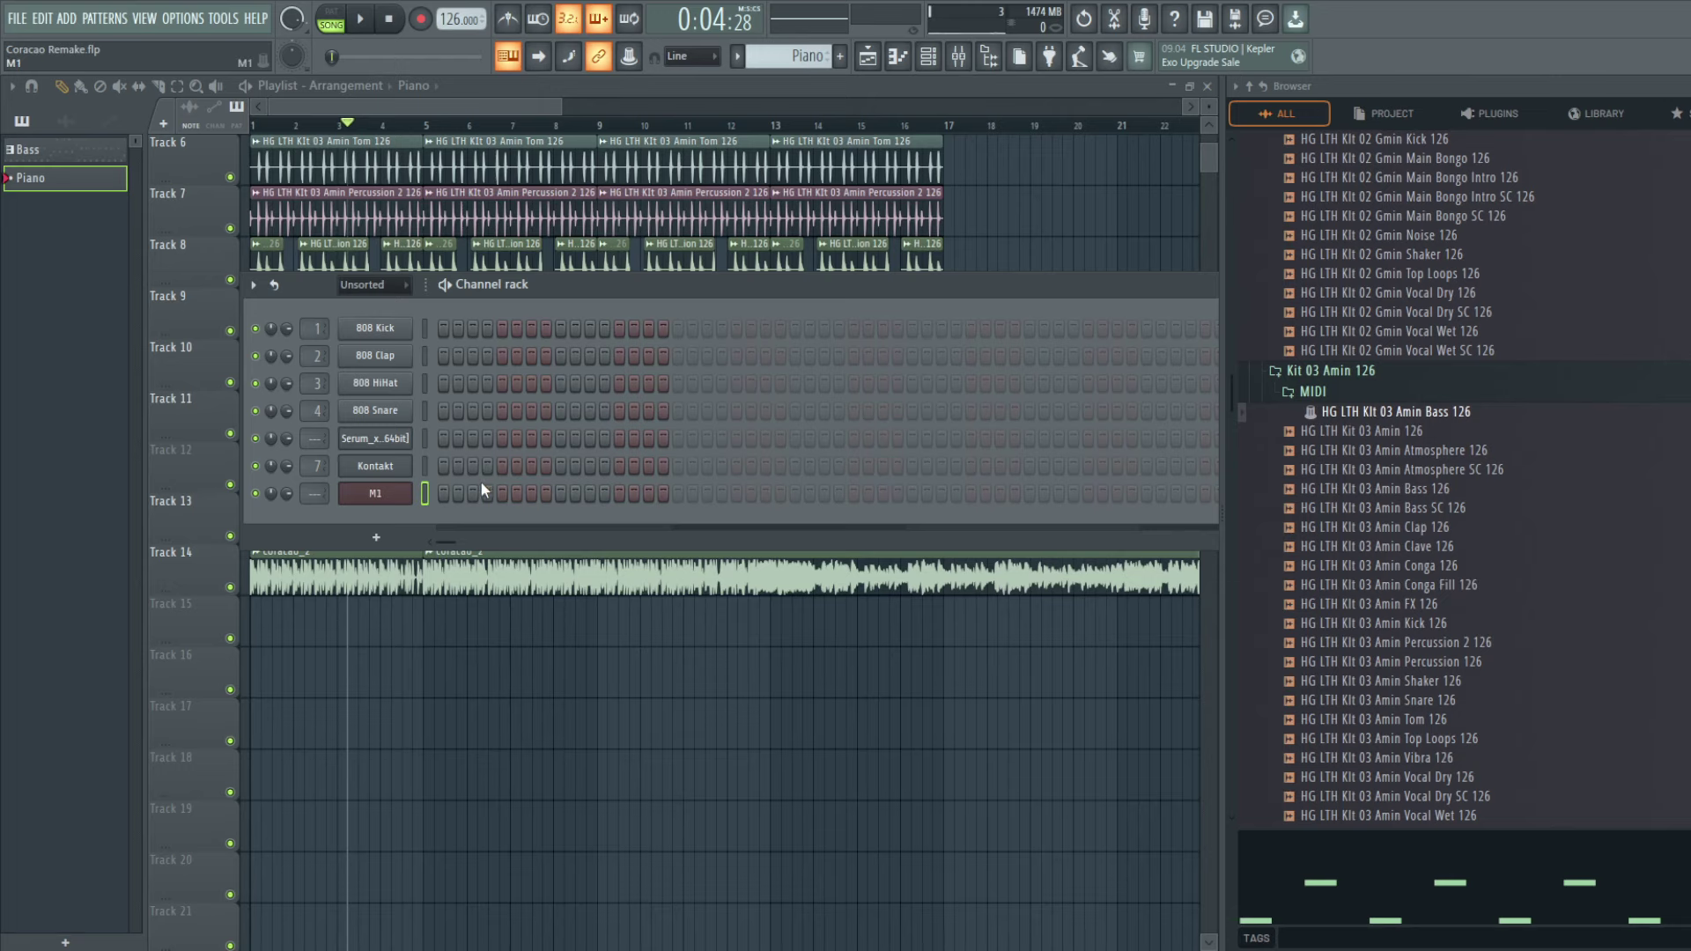
Step: Add an F#4 note at the start of bar 1 in the M1 channel's piano roll
{"action": "key", "text": "F7"}
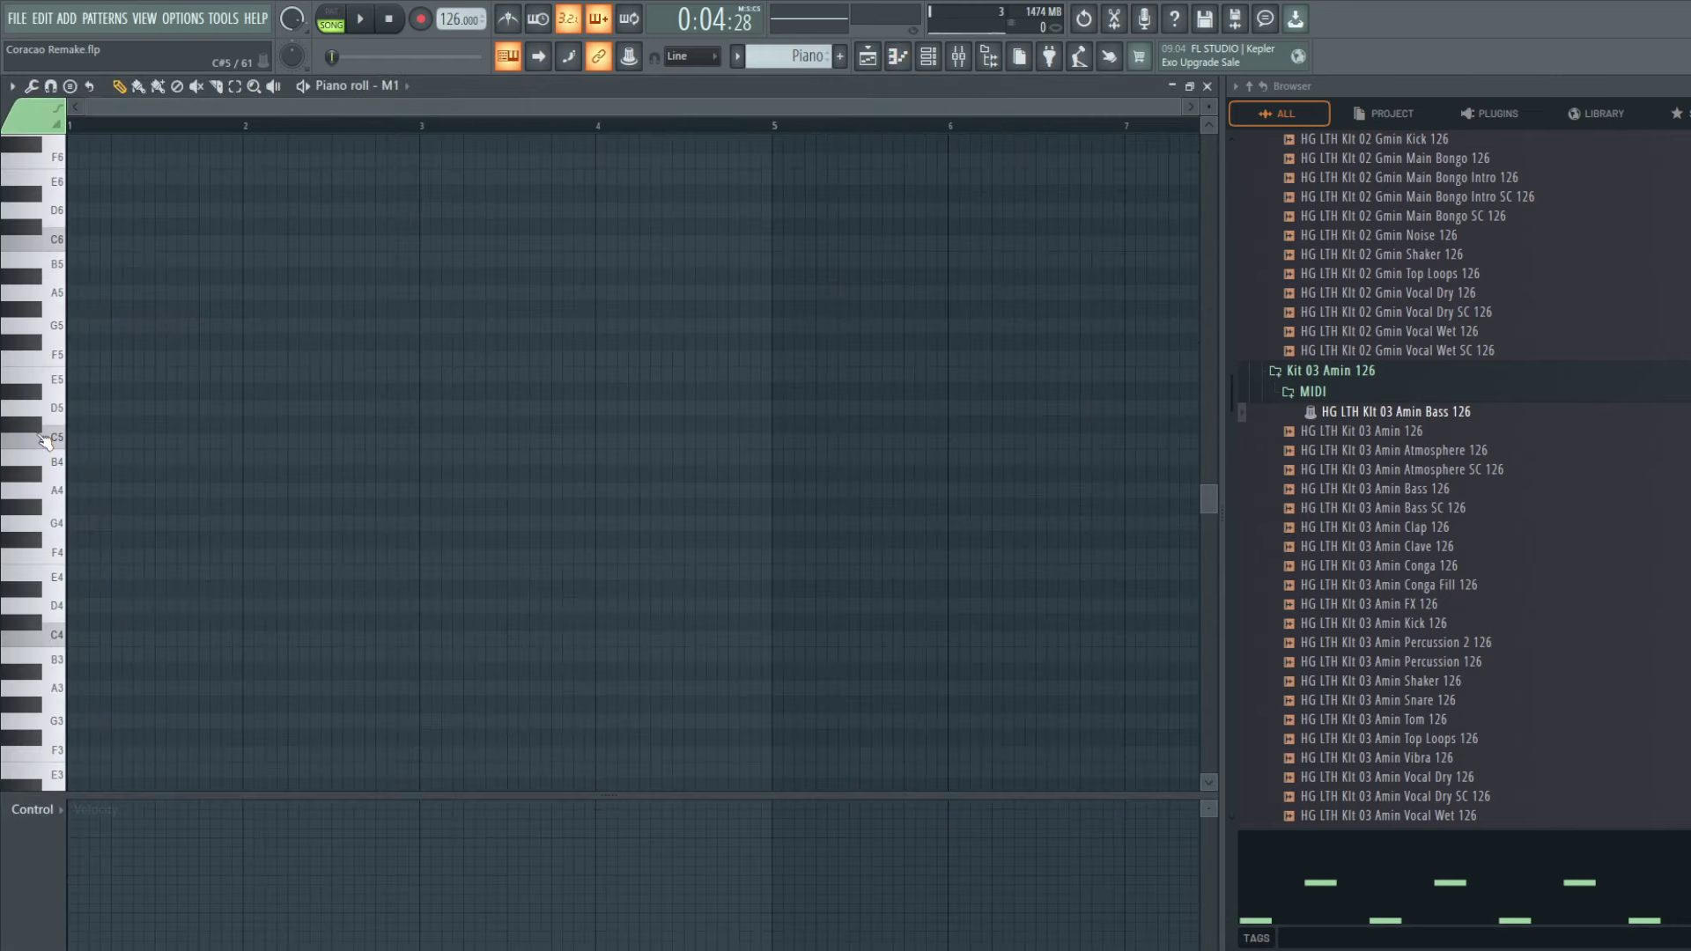
{"action": "left_click", "coordinate": [53, 427]}
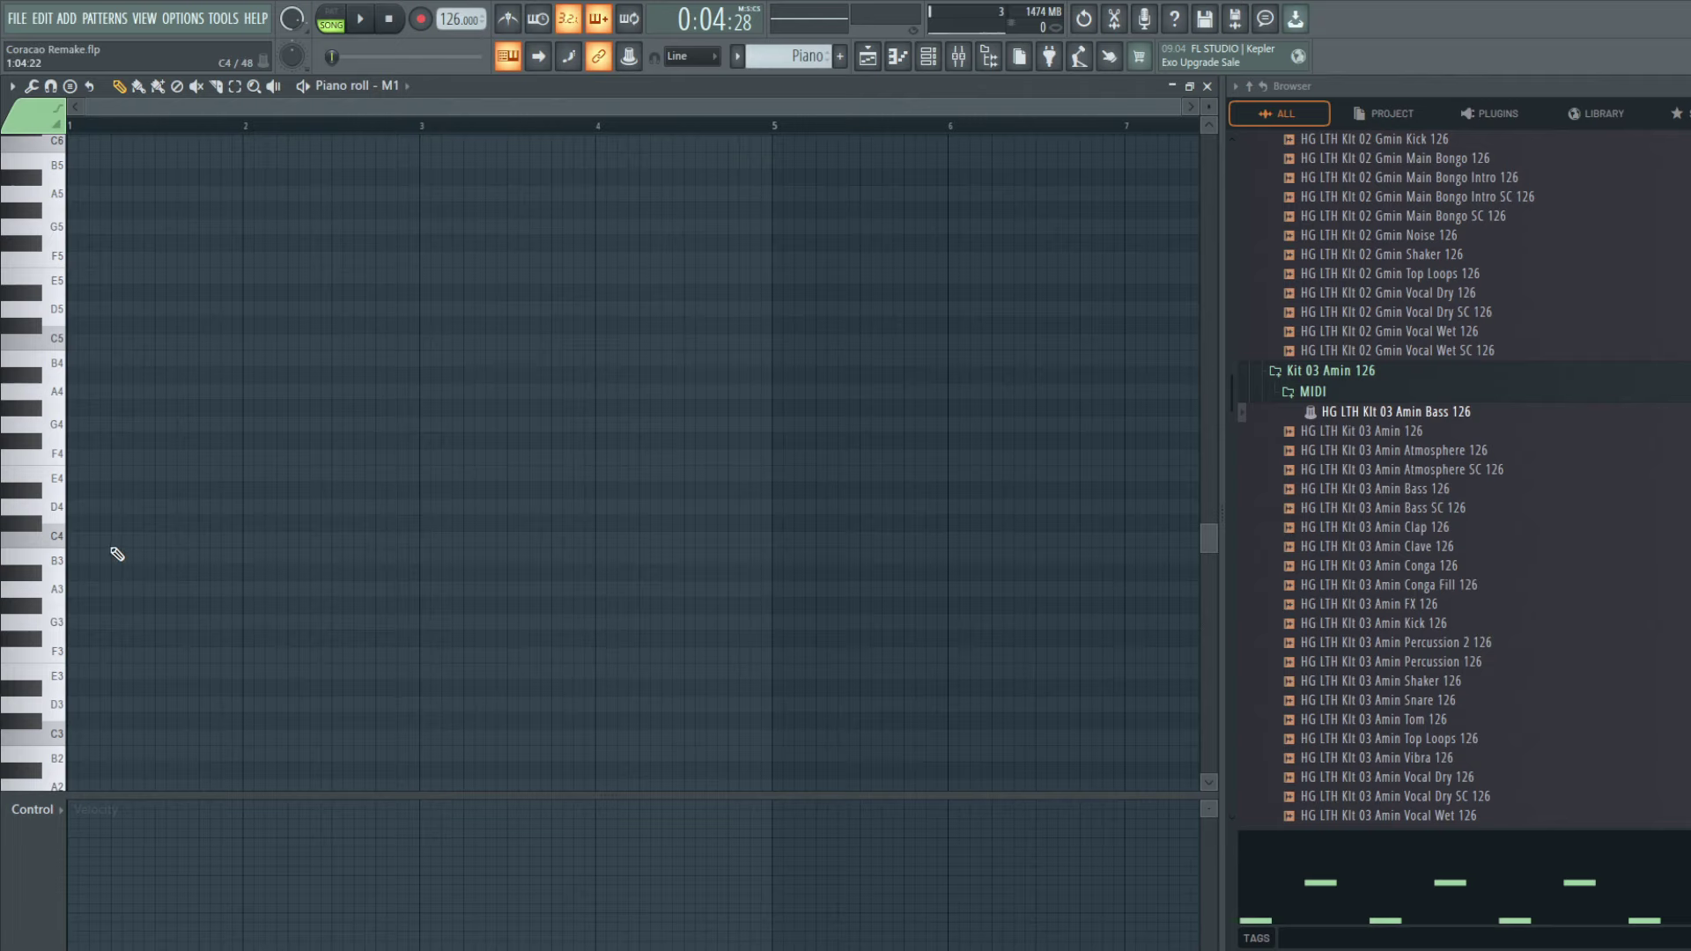
{"action": "scroll", "coordinate": [97, 539], "scroll_direction": "down", "scroll_amount": 2}
{"action": "left_click_drag", "start_coordinate": [53, 550], "coordinate": [3, 321]}
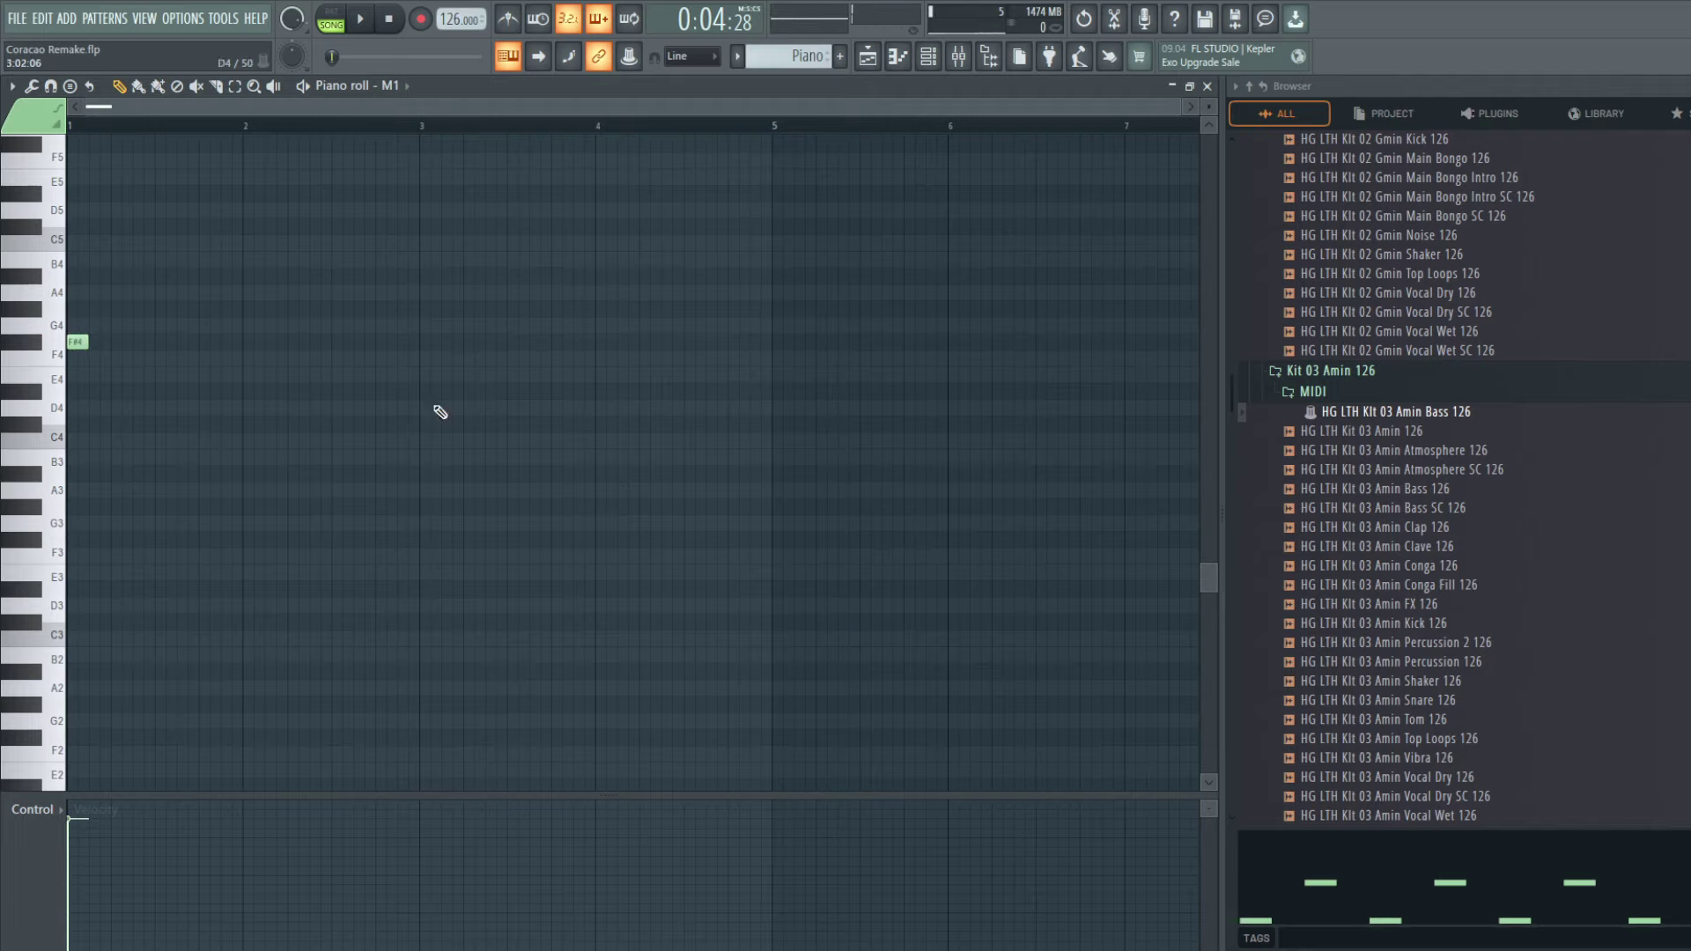
Step: Hide the browser, add an A4 note on step 4, and lengthen the F#4 note until it meets the A4
{"action": "left_click", "coordinate": [989, 59]}
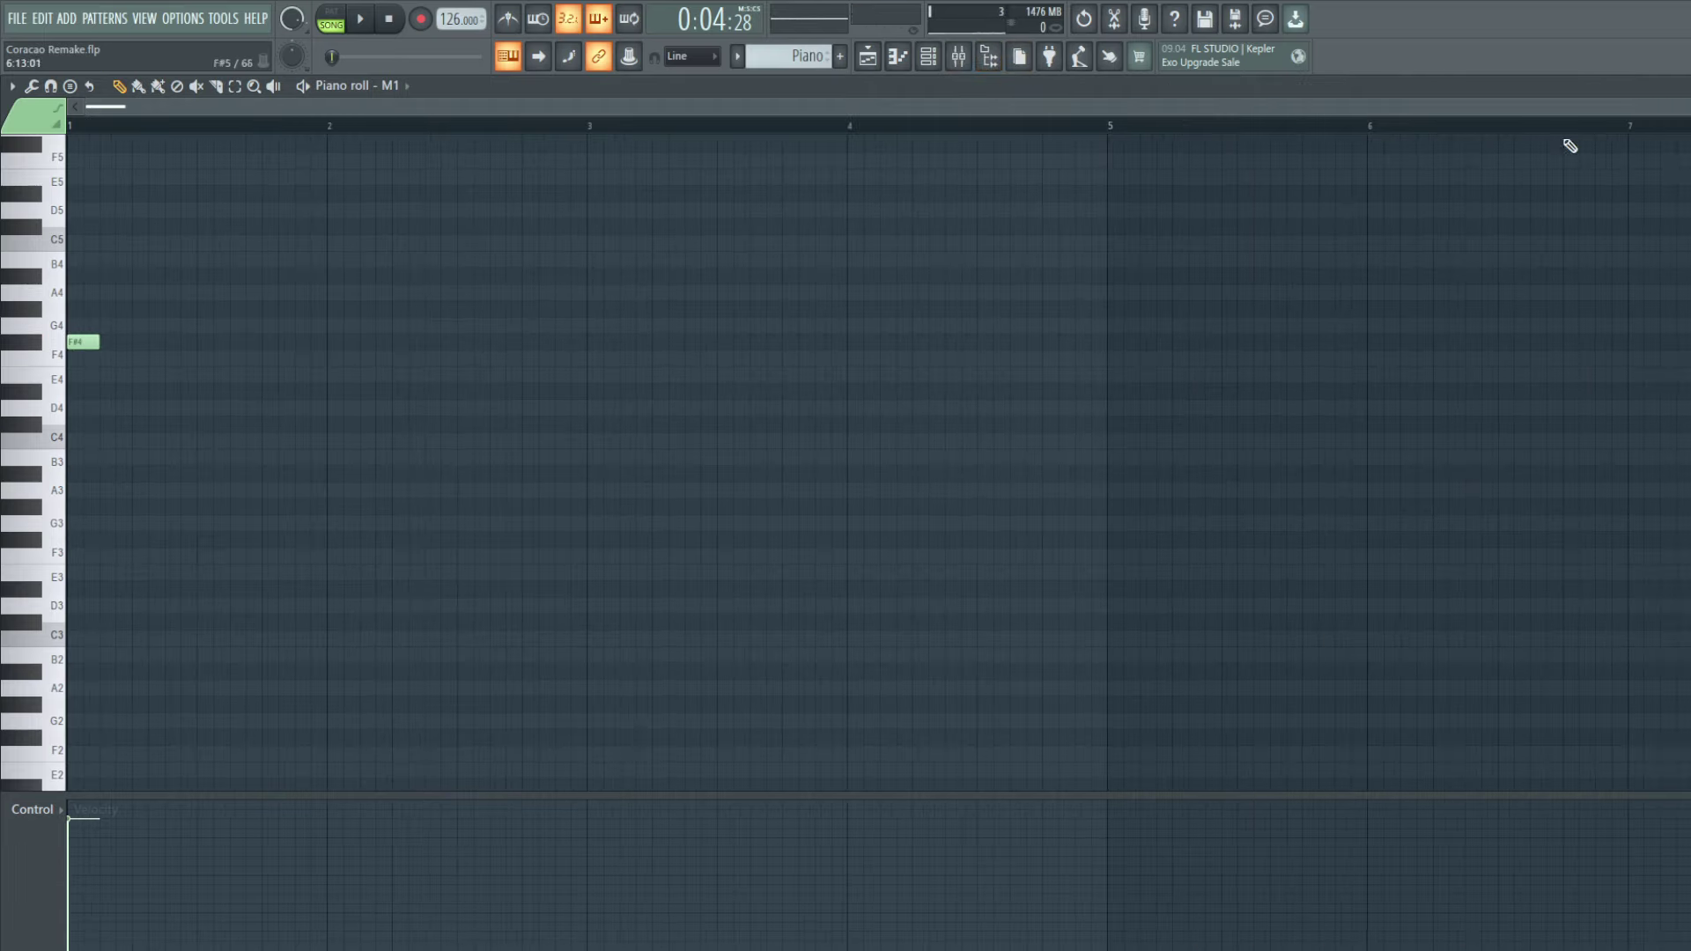
{"action": "left_click_drag", "start_coordinate": [1630, 113], "coordinate": [906, 113]}
{"action": "scroll", "coordinate": [499, 406], "scroll_direction": "up", "scroll_amount": 3}
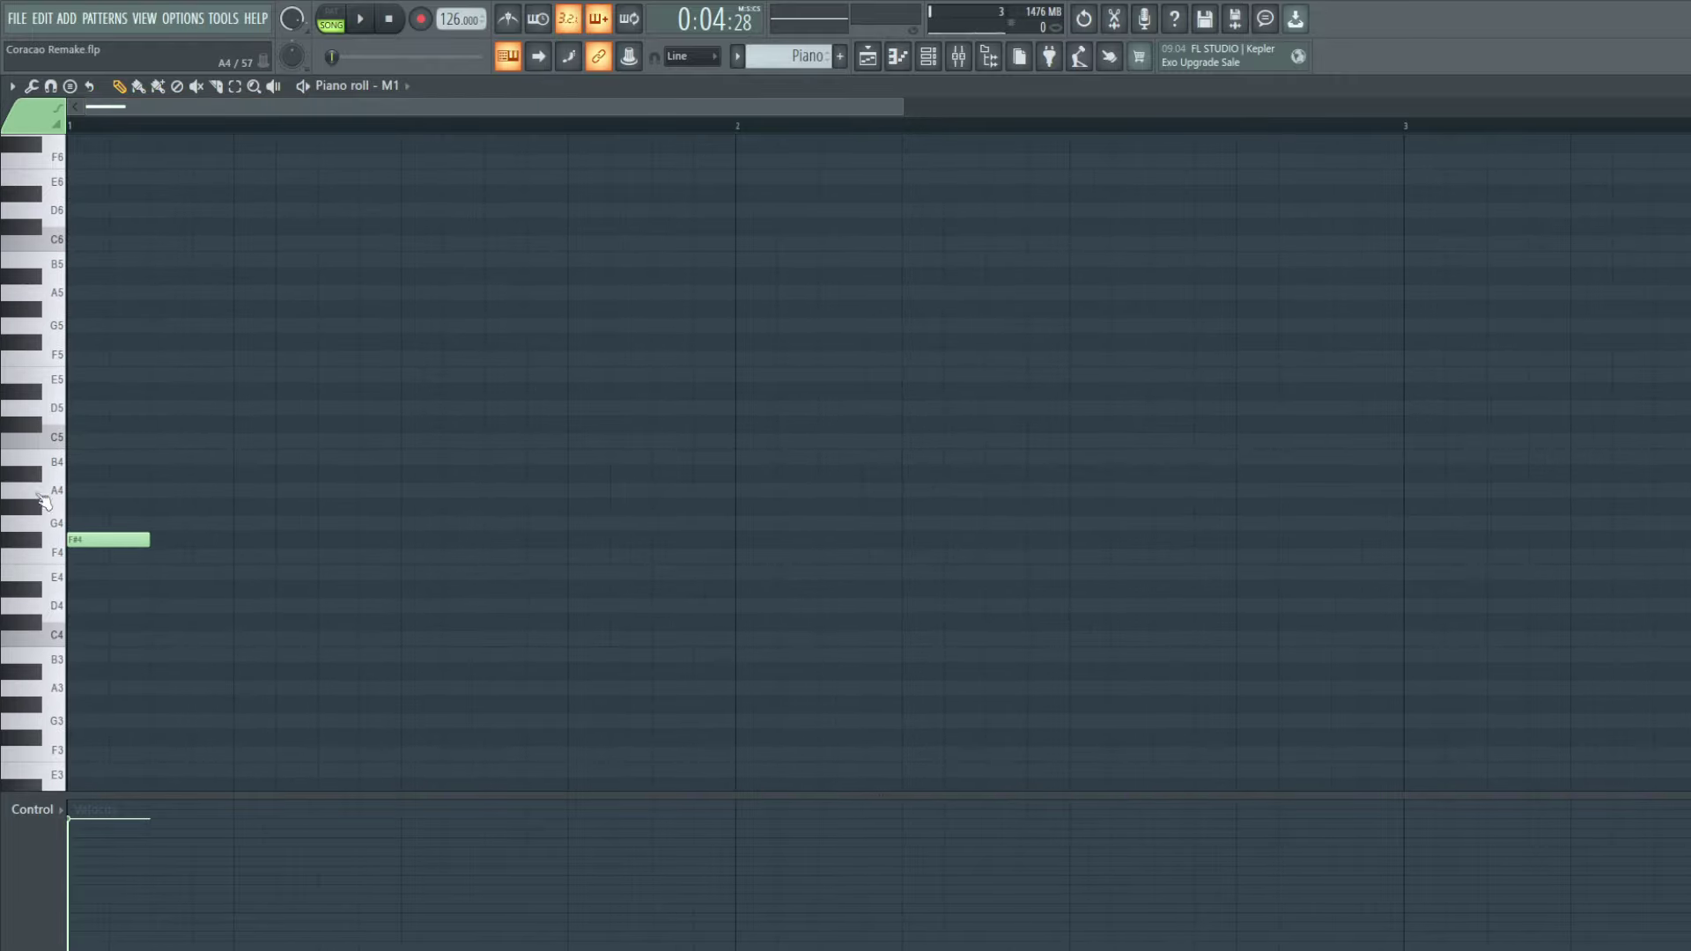
{"action": "left_click", "coordinate": [141, 494]}
{"action": "left_click_drag", "start_coordinate": [141, 494], "coordinate": [229, 491]}
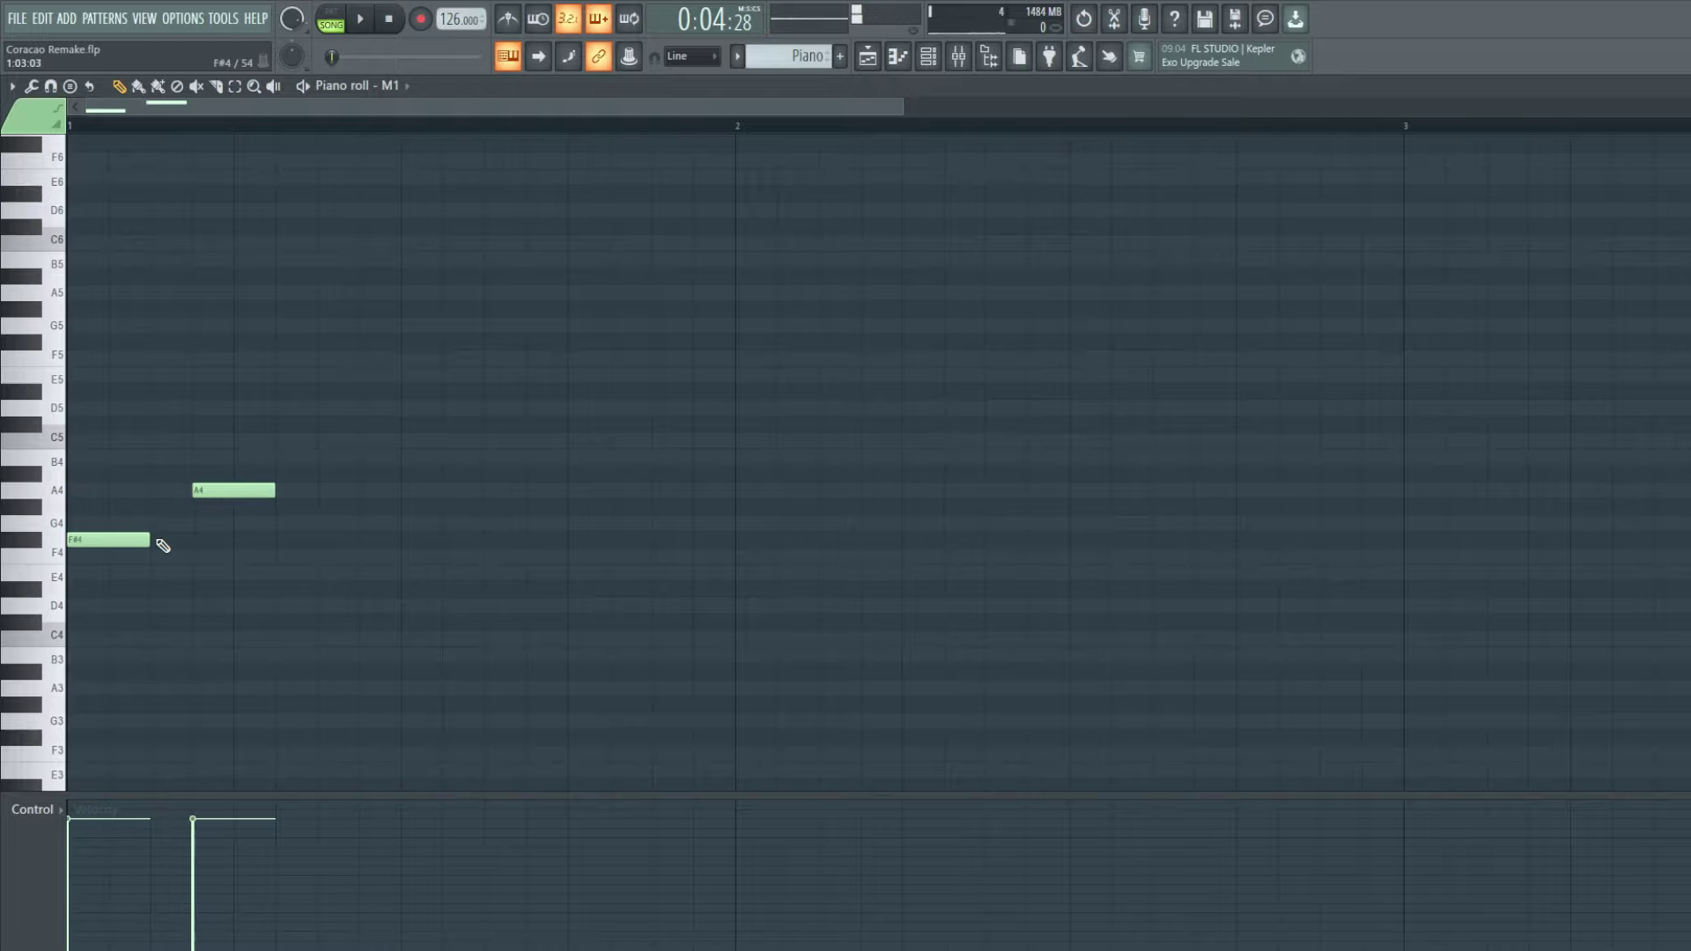
{"action": "left_click_drag", "start_coordinate": [151, 541], "coordinate": [192, 541]}
Step: Play the Piano pattern on its own and shorten the A4 note to one step
{"action": "left_click", "coordinate": [342, 11]}
{"action": "key", "text": "space"}
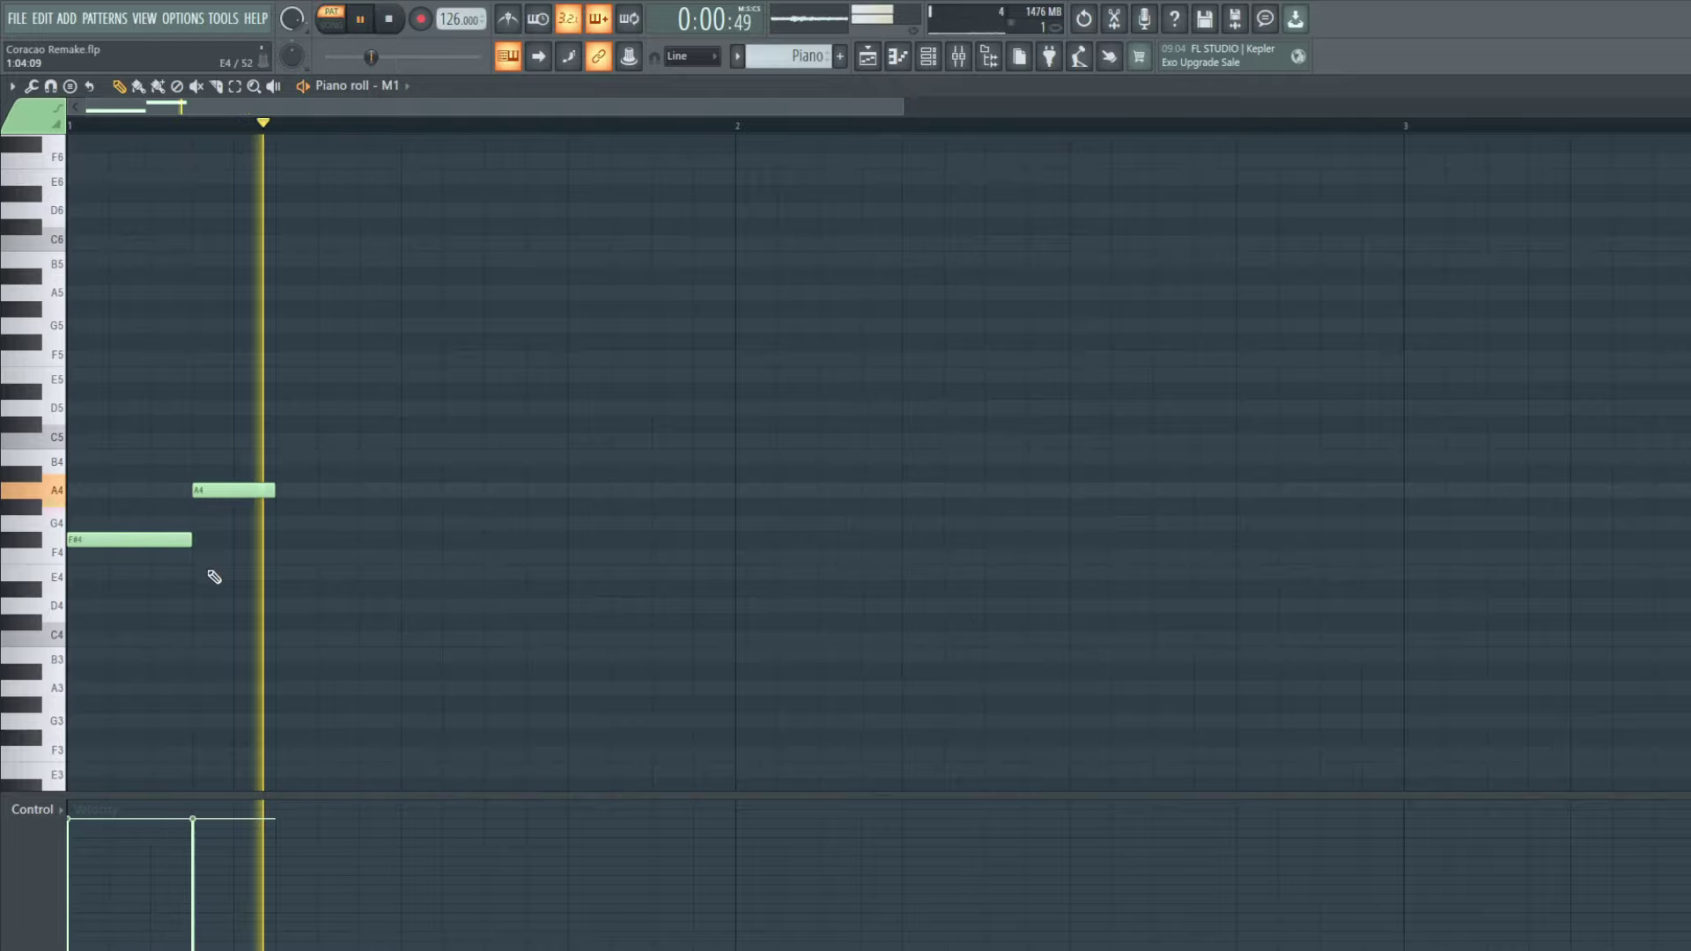
{"action": "key", "text": "space"}
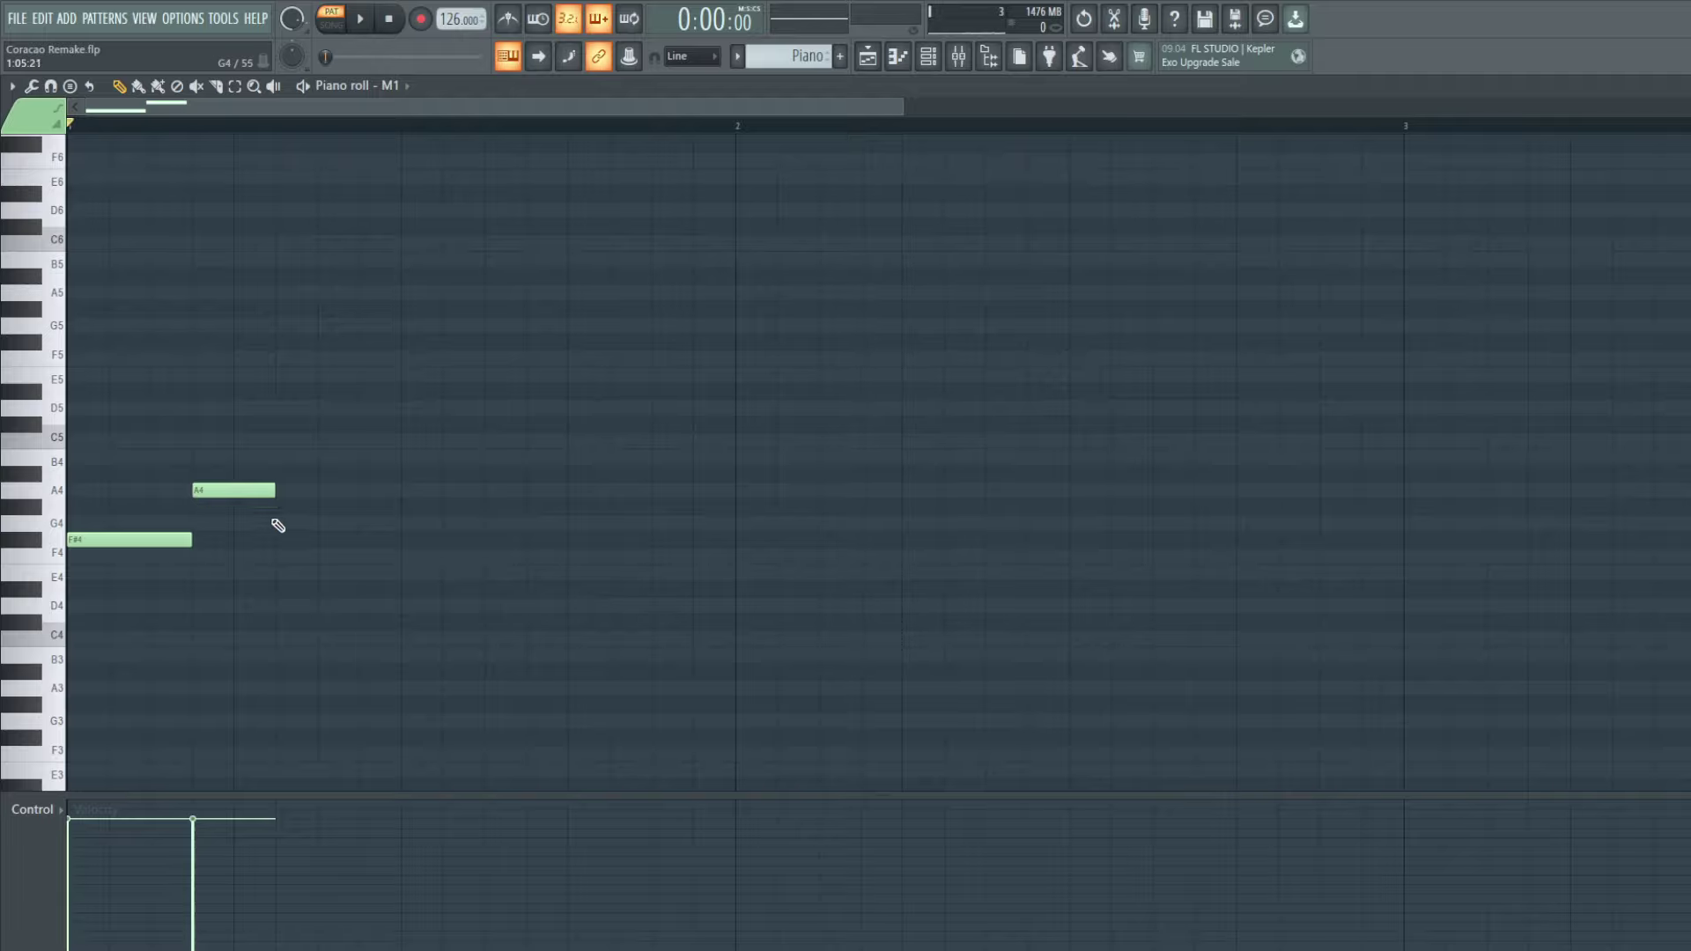
{"action": "left_click_drag", "start_coordinate": [273, 491], "coordinate": [232, 490]}
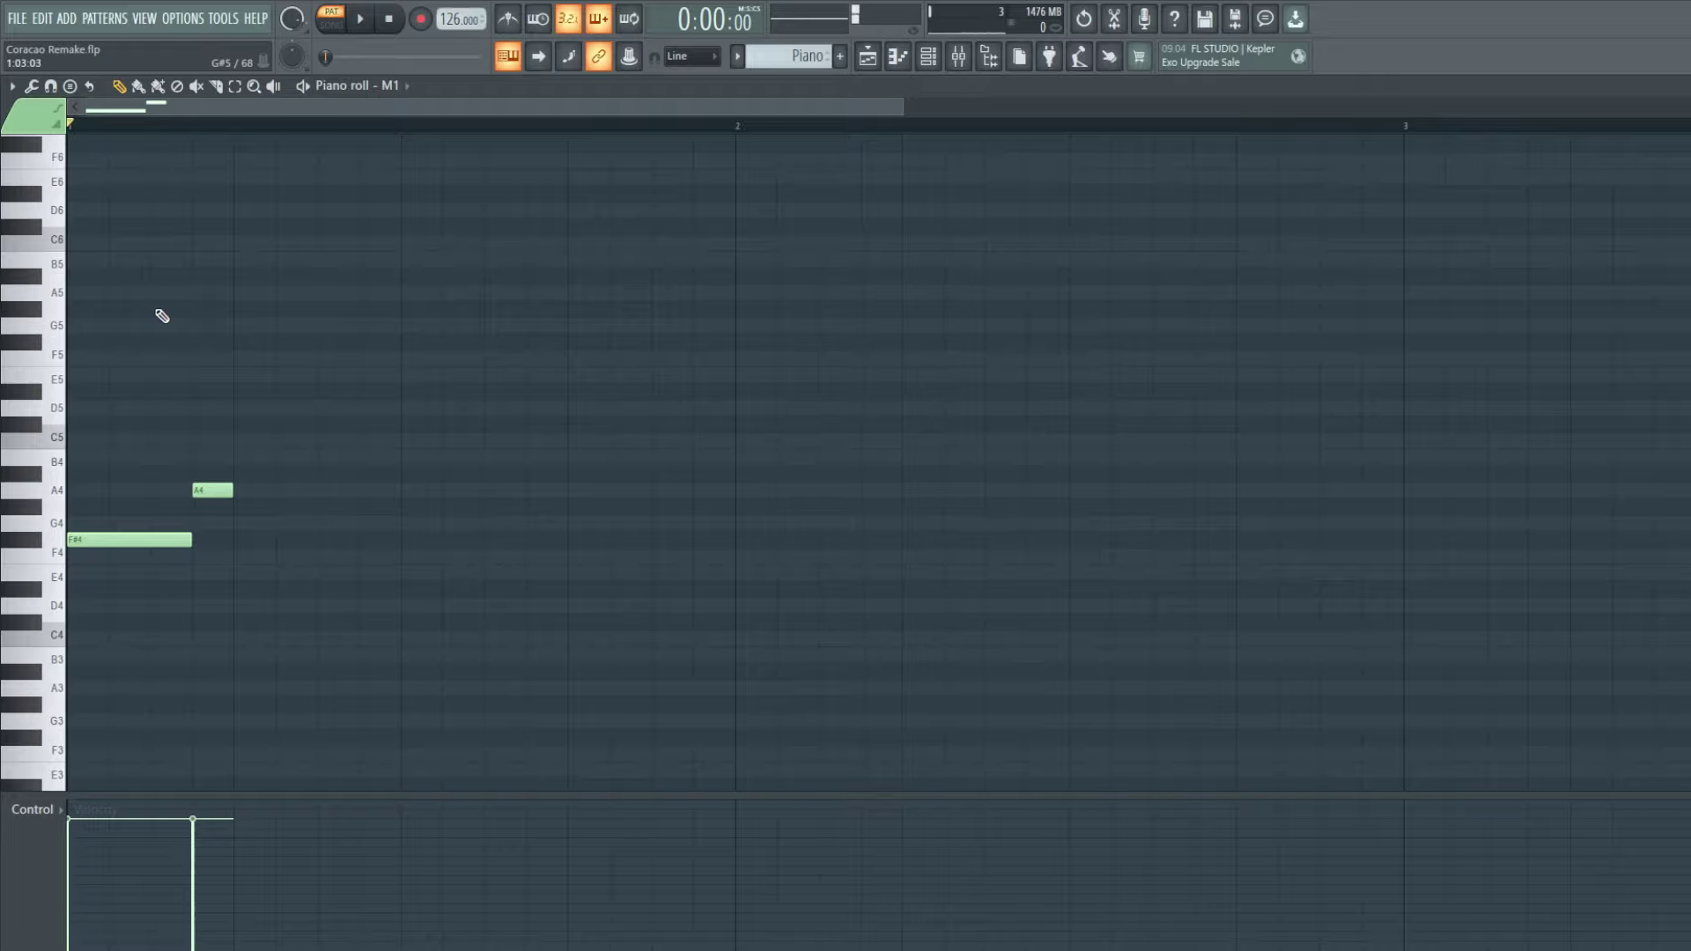
Step: Add one-step G#5 notes on steps 4 and 6 and A4 notes on steps 6 and 7 of bar 1
{"action": "left_click", "coordinate": [196, 308]}
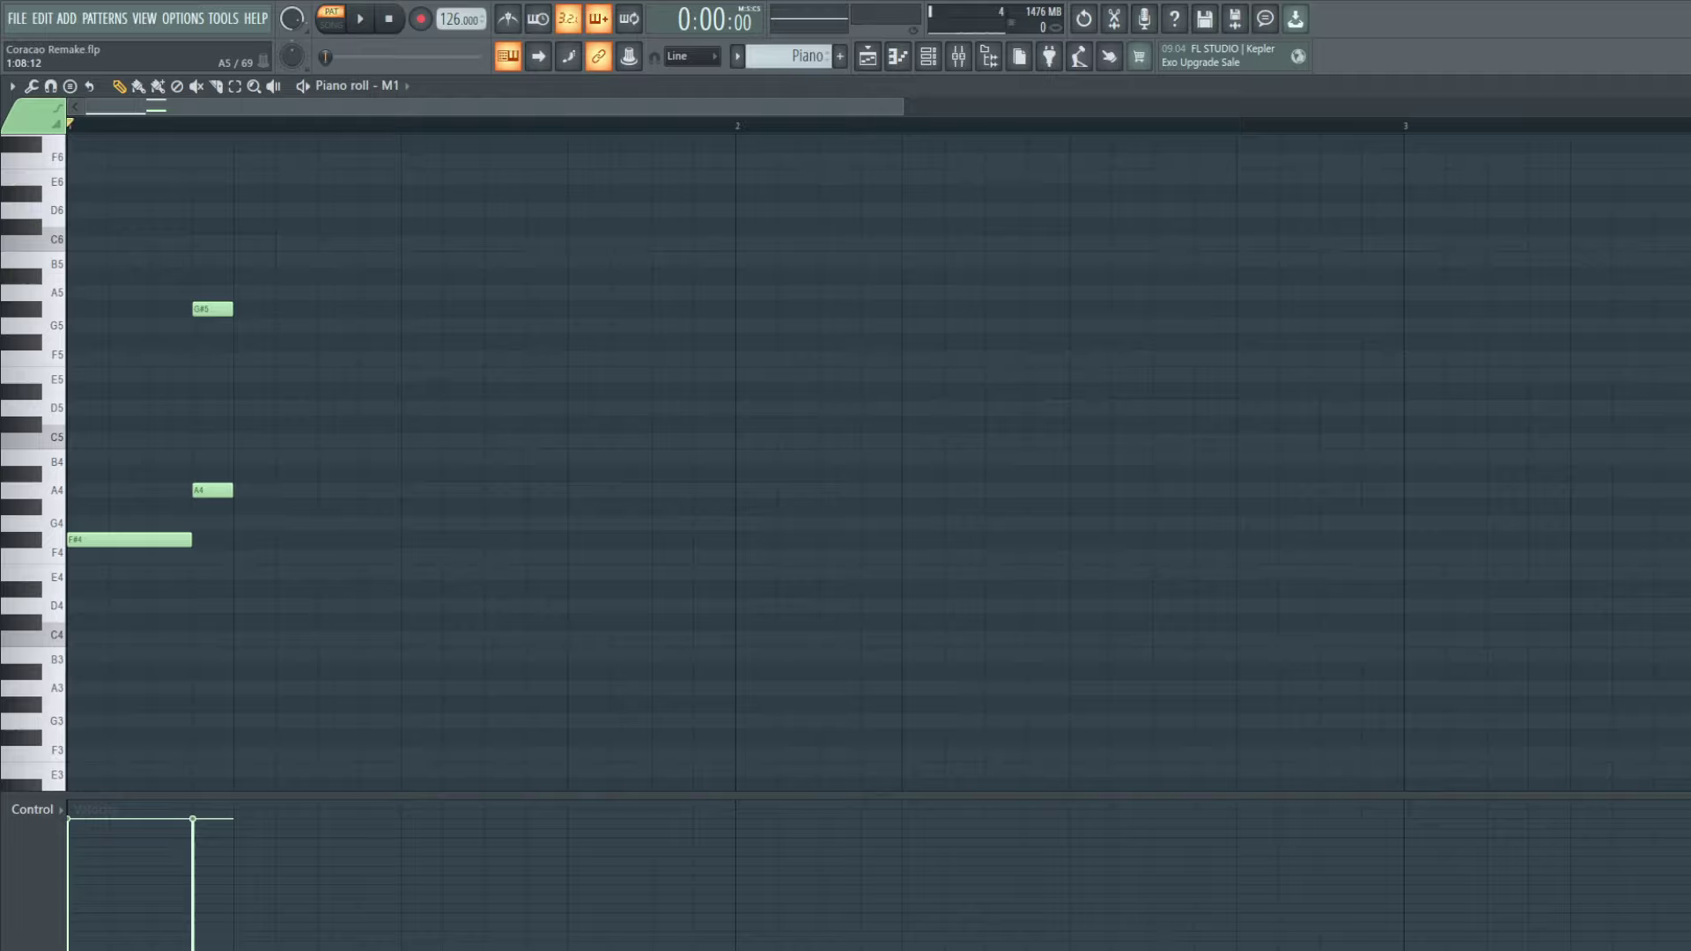
{"action": "left_click", "coordinate": [282, 308]}
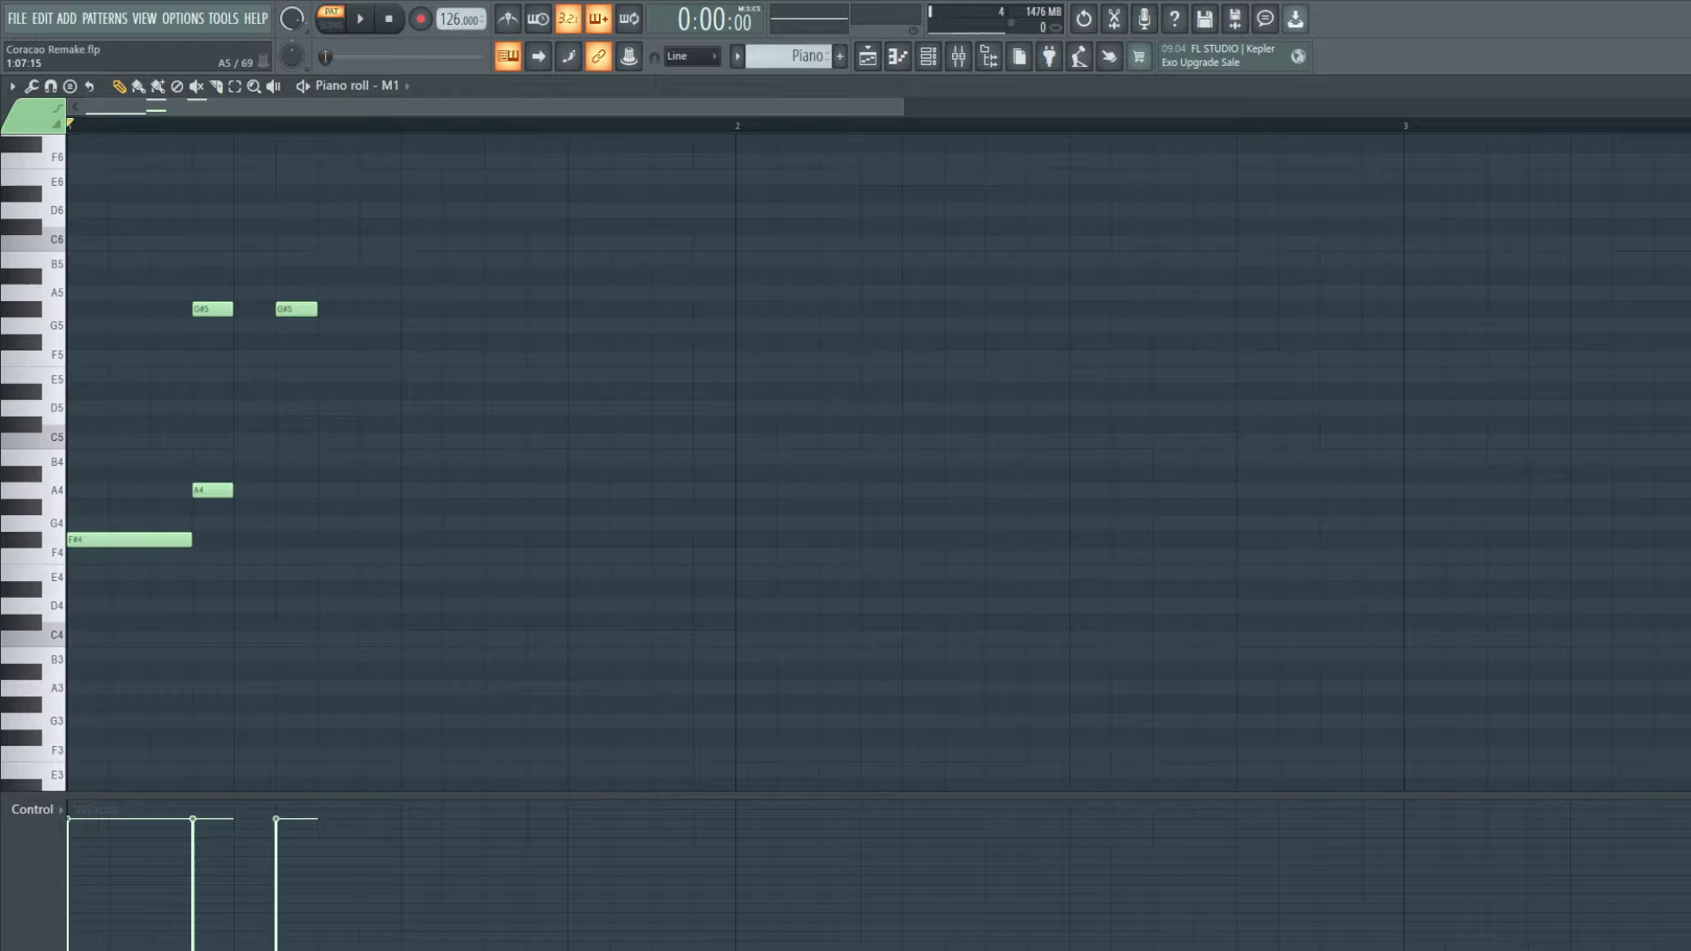
{"action": "left_click", "coordinate": [31, 495]}
{"action": "left_click_drag", "start_coordinate": [256, 476], "coordinate": [292, 490]}
{"action": "left_click", "coordinate": [326, 490]}
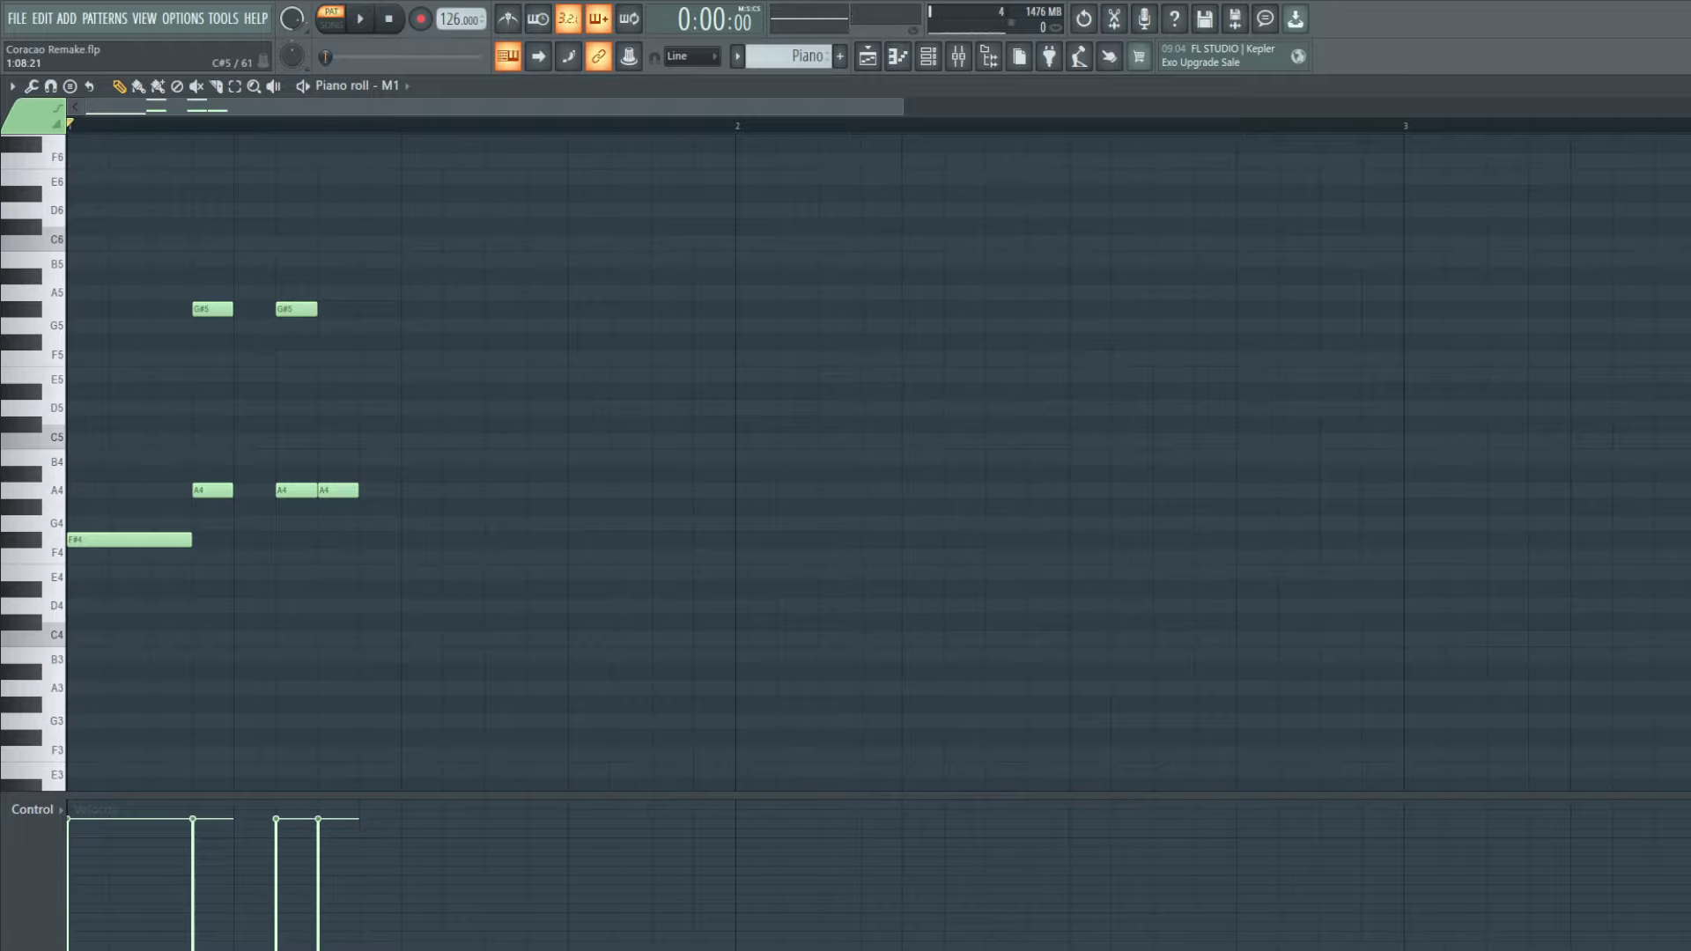
Step: Add a C#5 note on step 8 of bar 1 and play the piano riff
{"action": "left_click", "coordinate": [361, 425]}
{"action": "key", "text": "space"}
{"action": "key", "text": "space"}
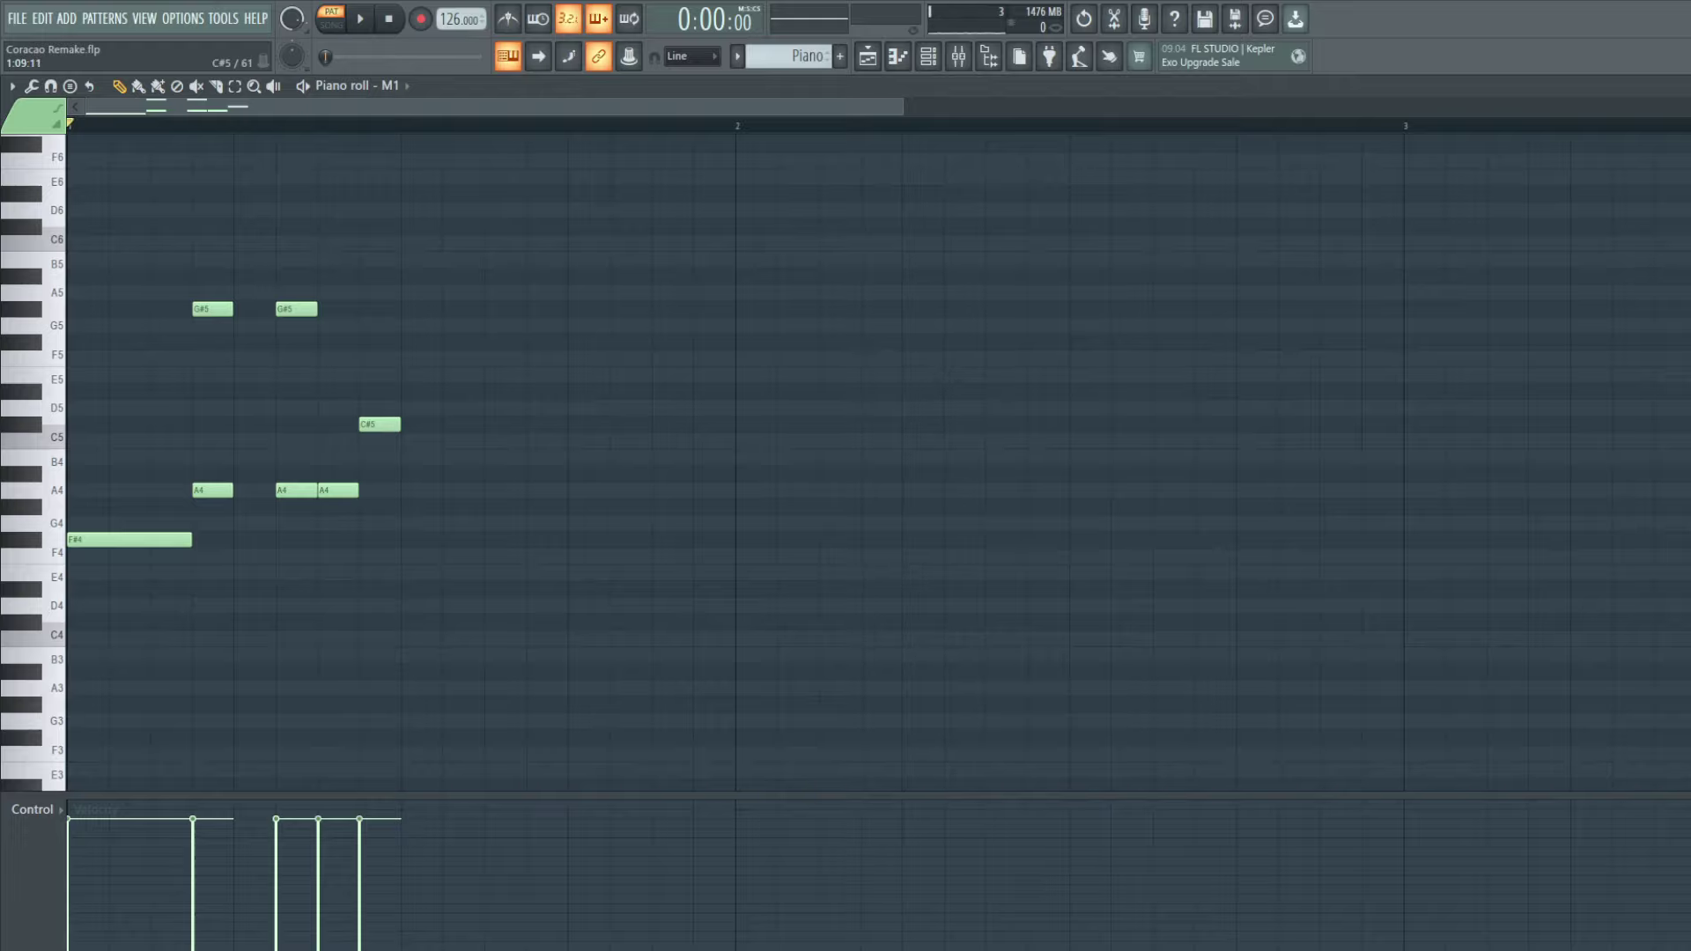
Step: Re-enter the A4 note on step 7 of bar 1 and add a one-step F#4 note on step 8
{"action": "right_click", "coordinate": [350, 491]}
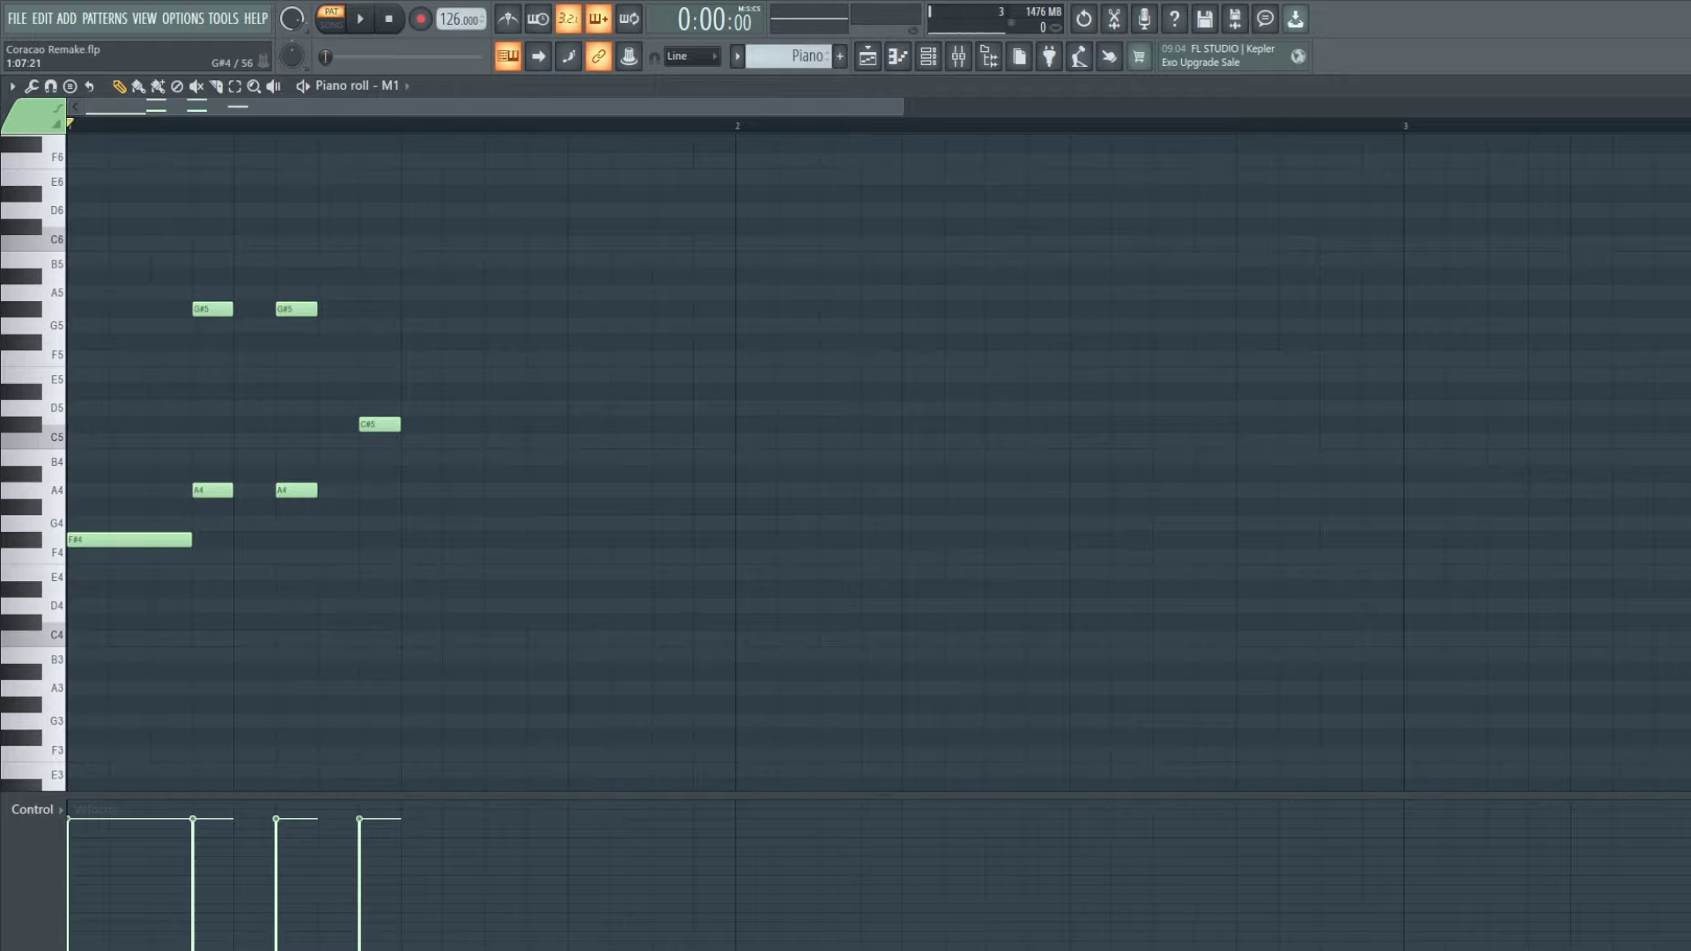
{"action": "left_click", "coordinate": [322, 489]}
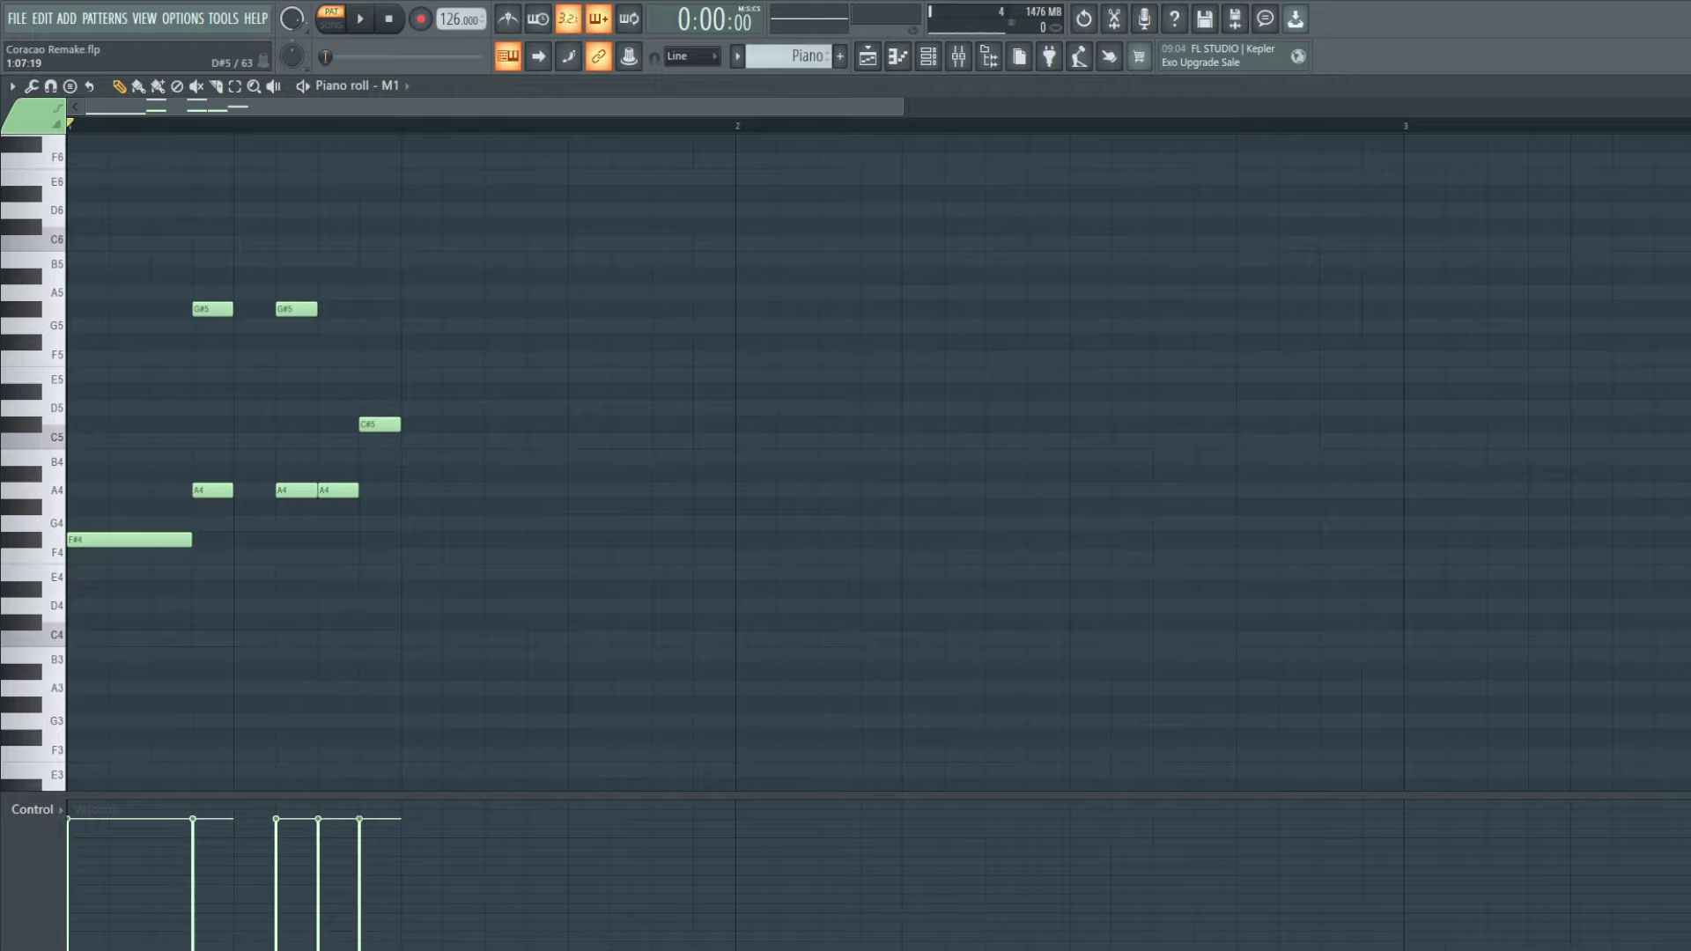
{"action": "left_click_drag", "start_coordinate": [379, 506], "coordinate": [380, 539]}
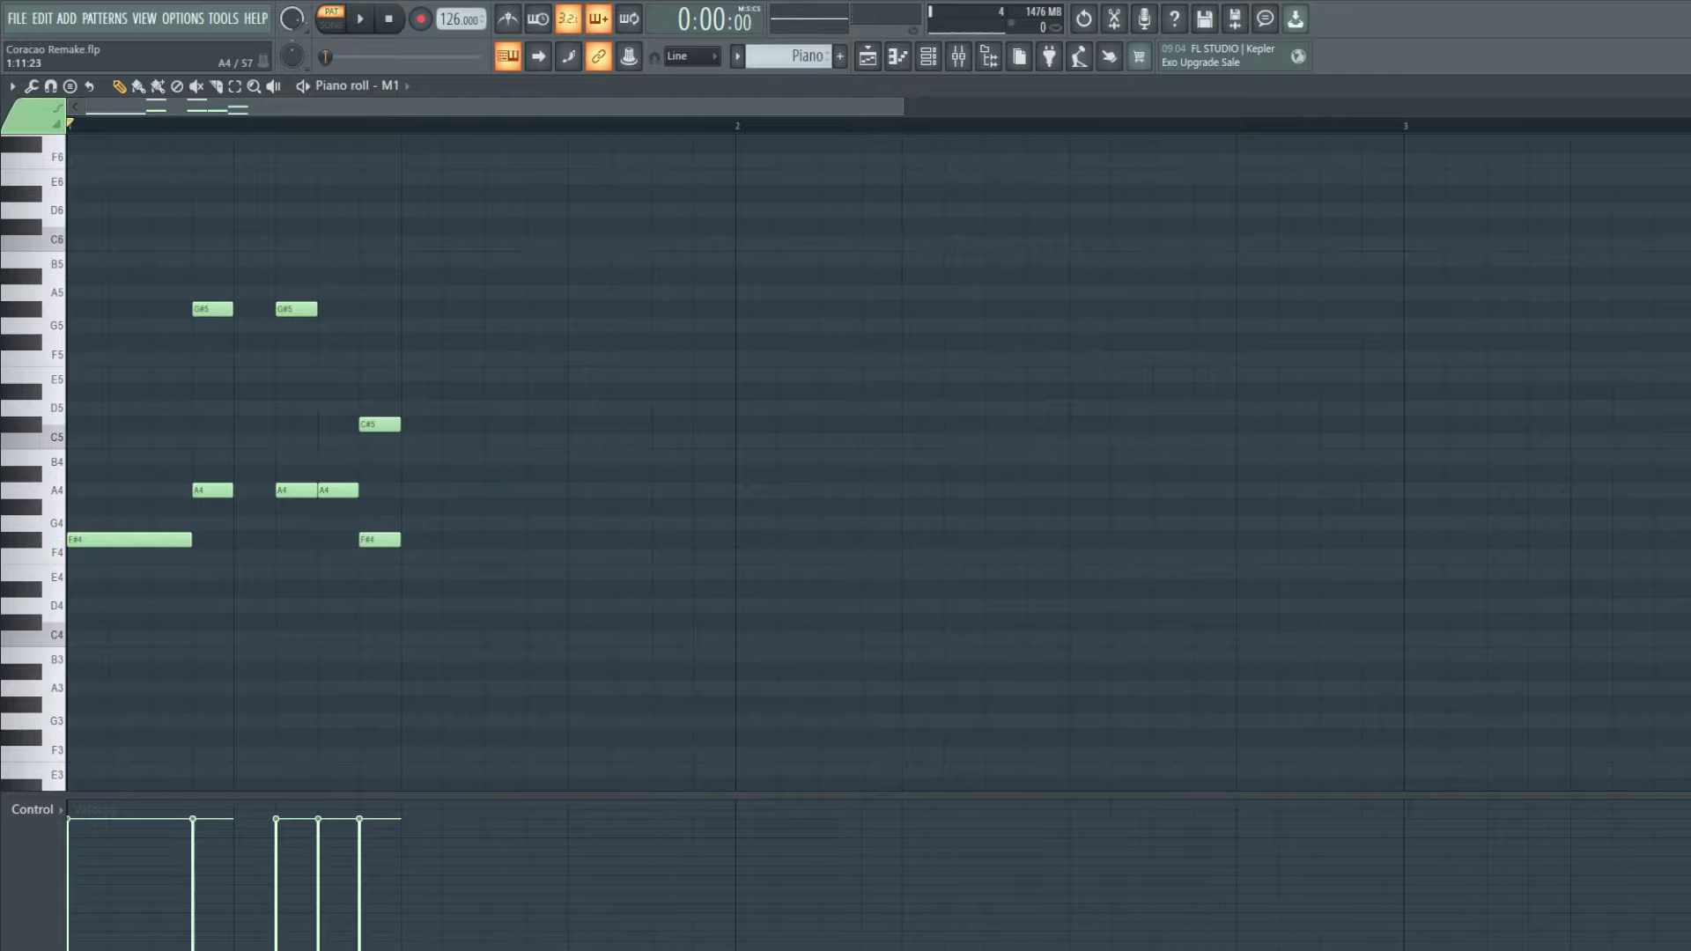
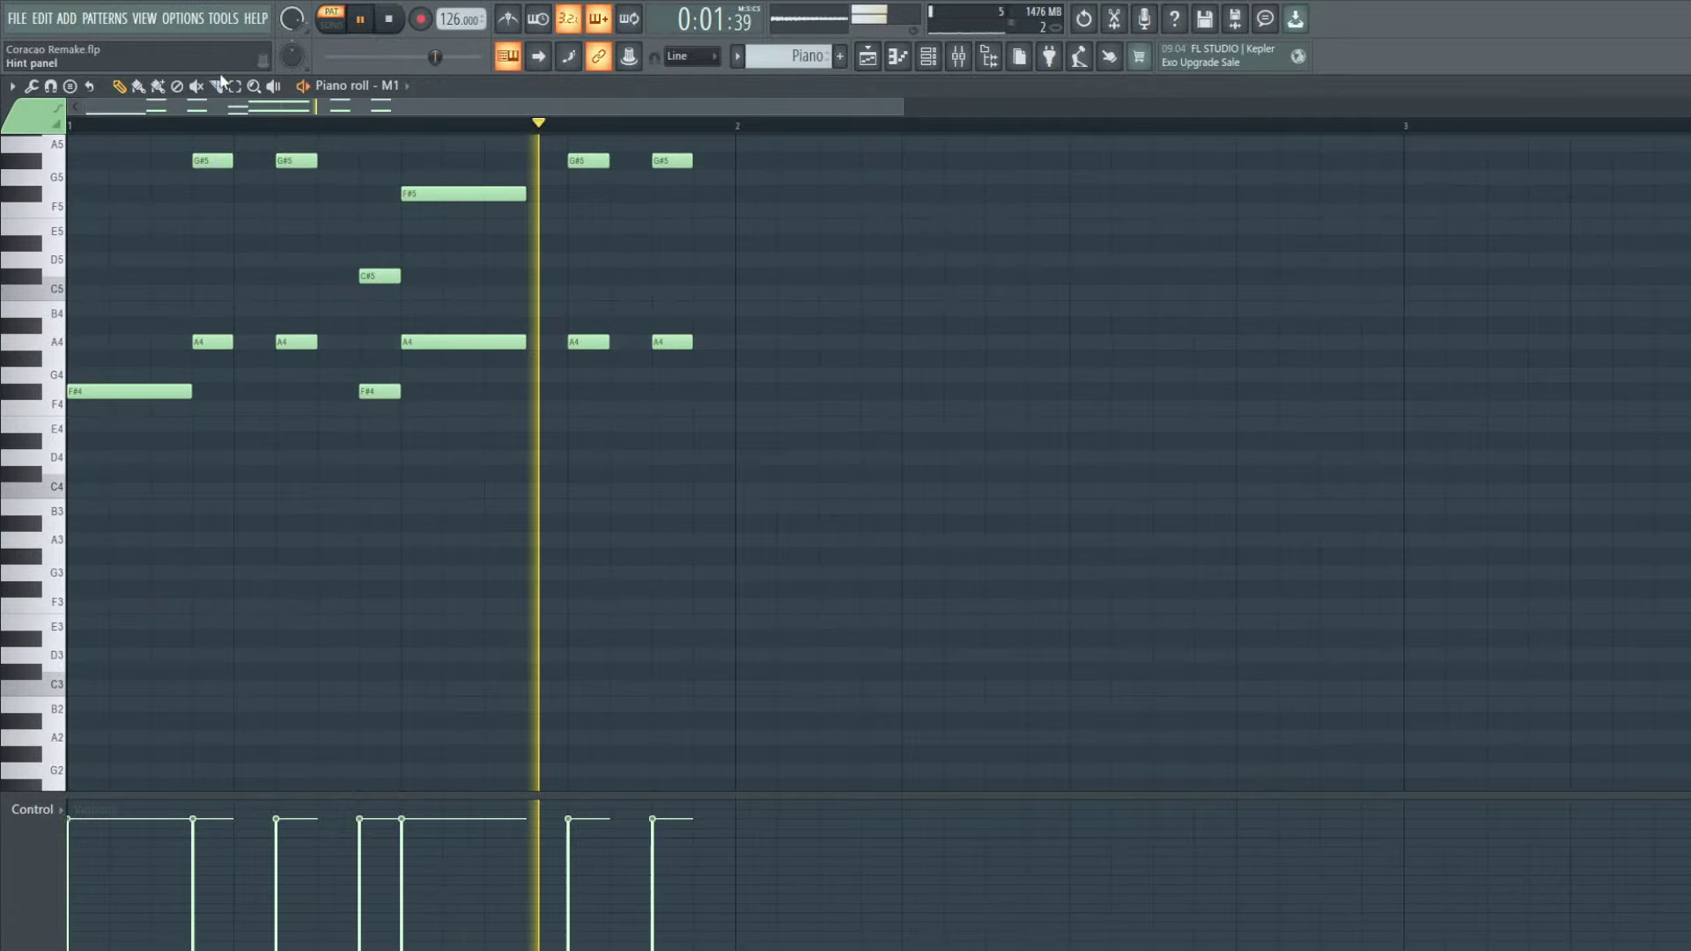
Step: Duplicate the riff's lower F#4 and A4 notes one octave down to F#3 and A3
{"action": "scroll", "coordinate": [344, 321], "scroll_direction": "up", "scroll_amount": 1}
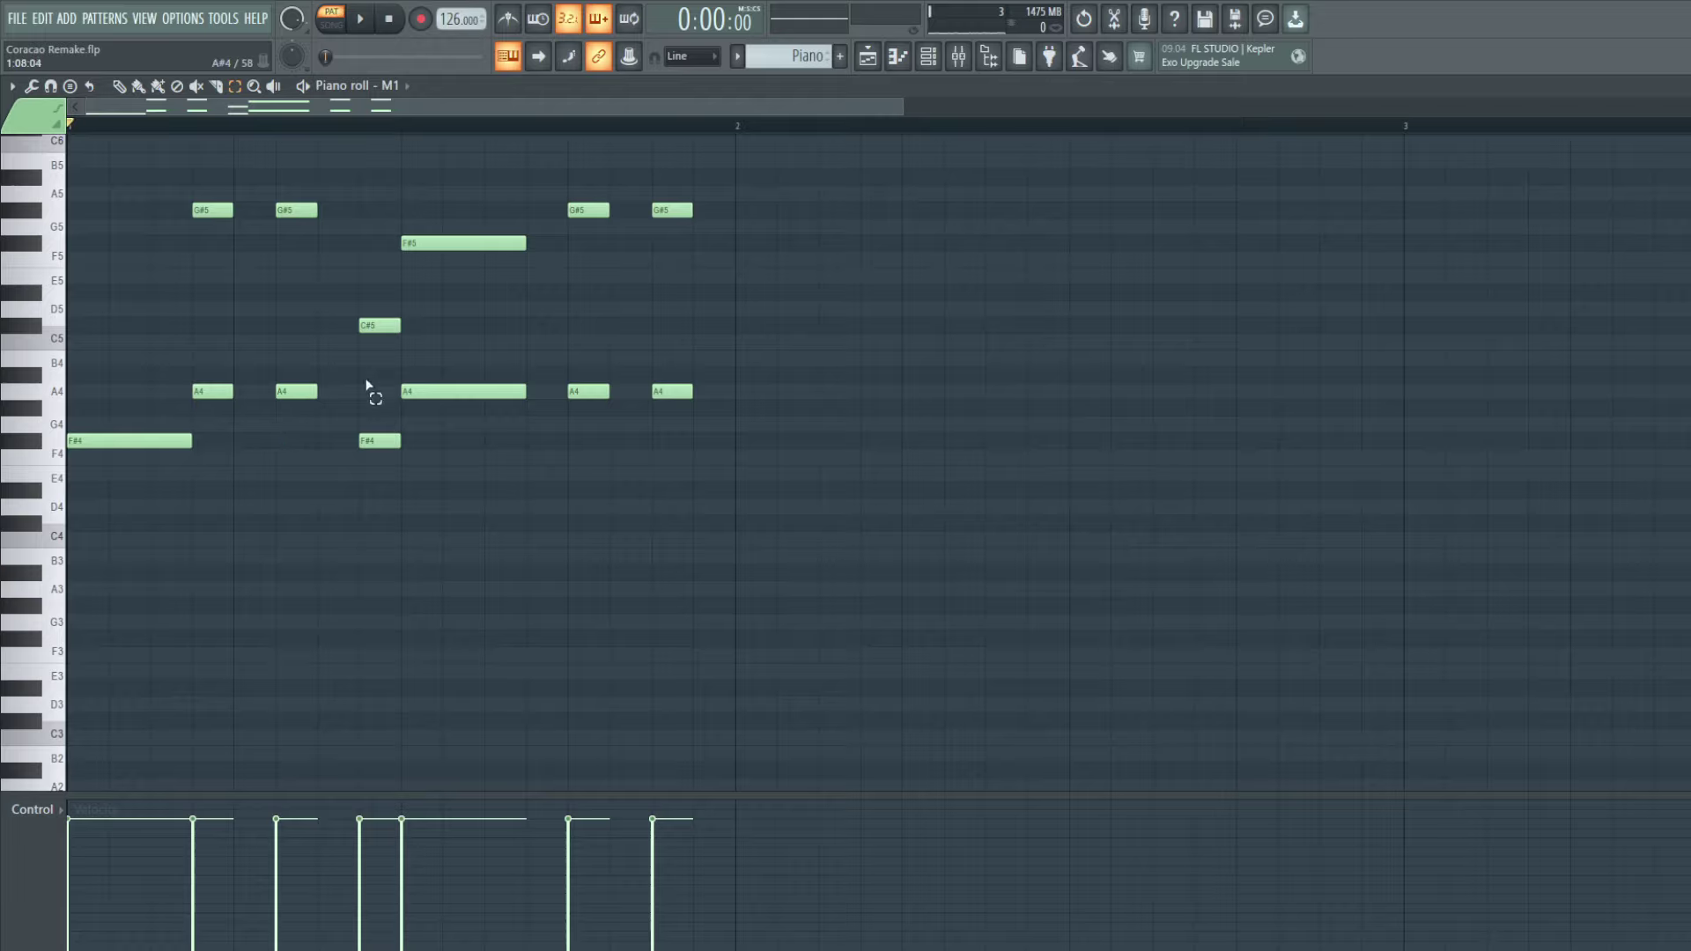
{"action": "left_click_drag", "start_coordinate": [724, 368], "coordinate": [68, 544]}
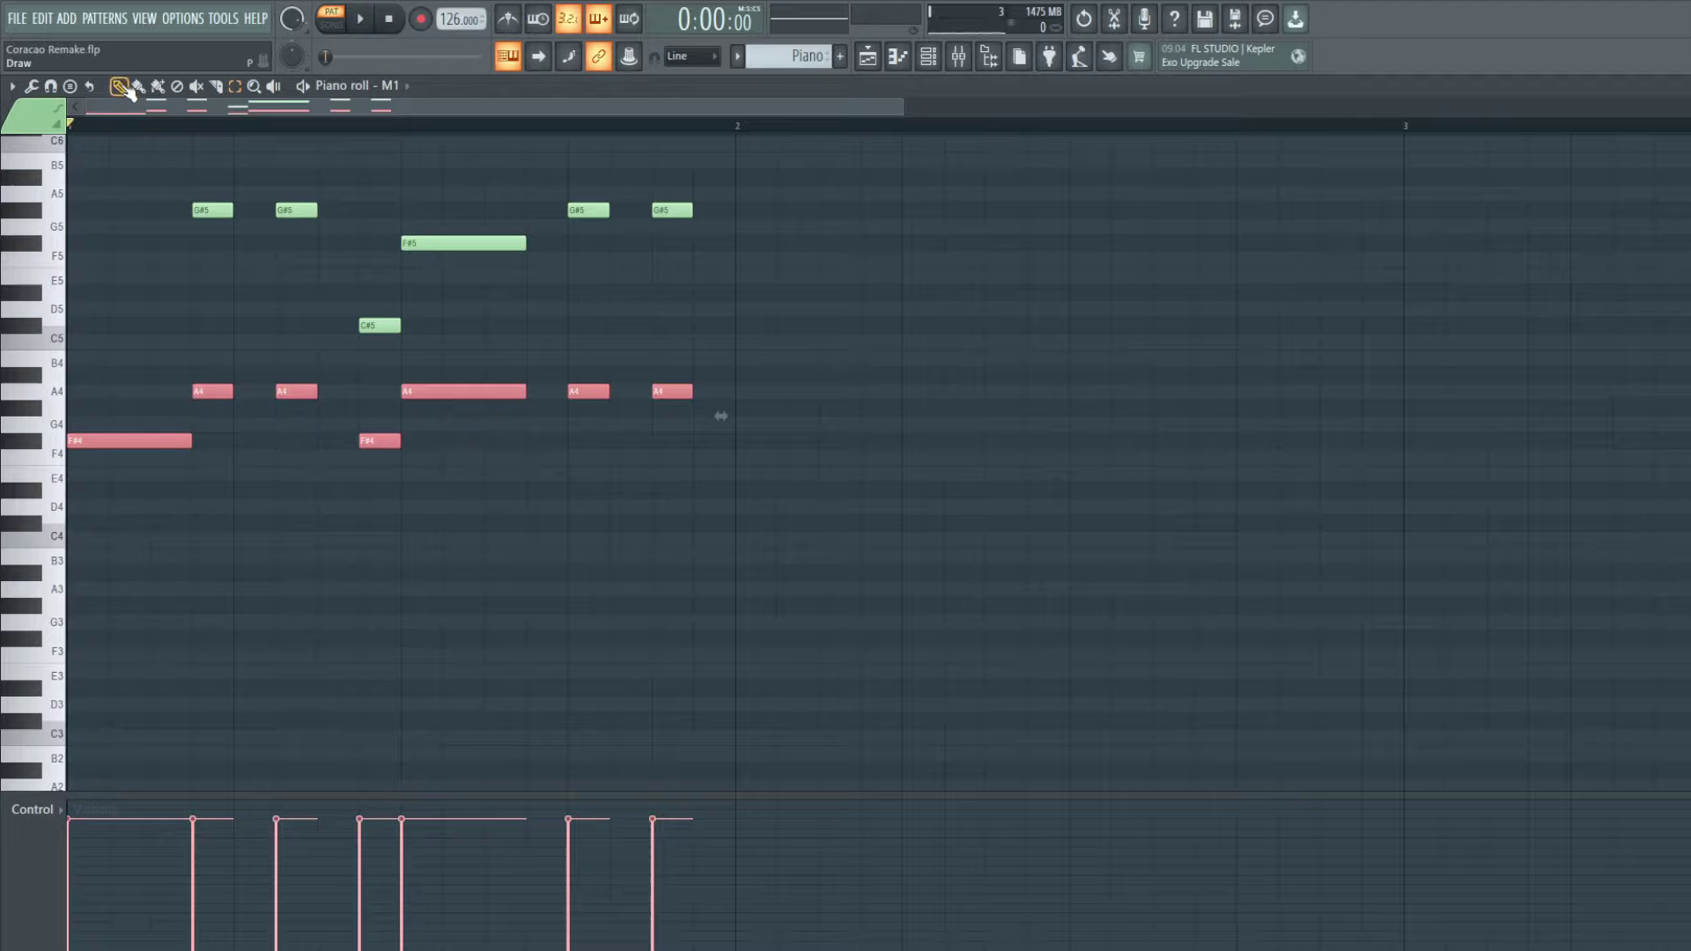
{"action": "key", "text": "ctrl+b"}
{"action": "left_click_drag", "start_coordinate": [115, 446], "coordinate": [16, 642]}
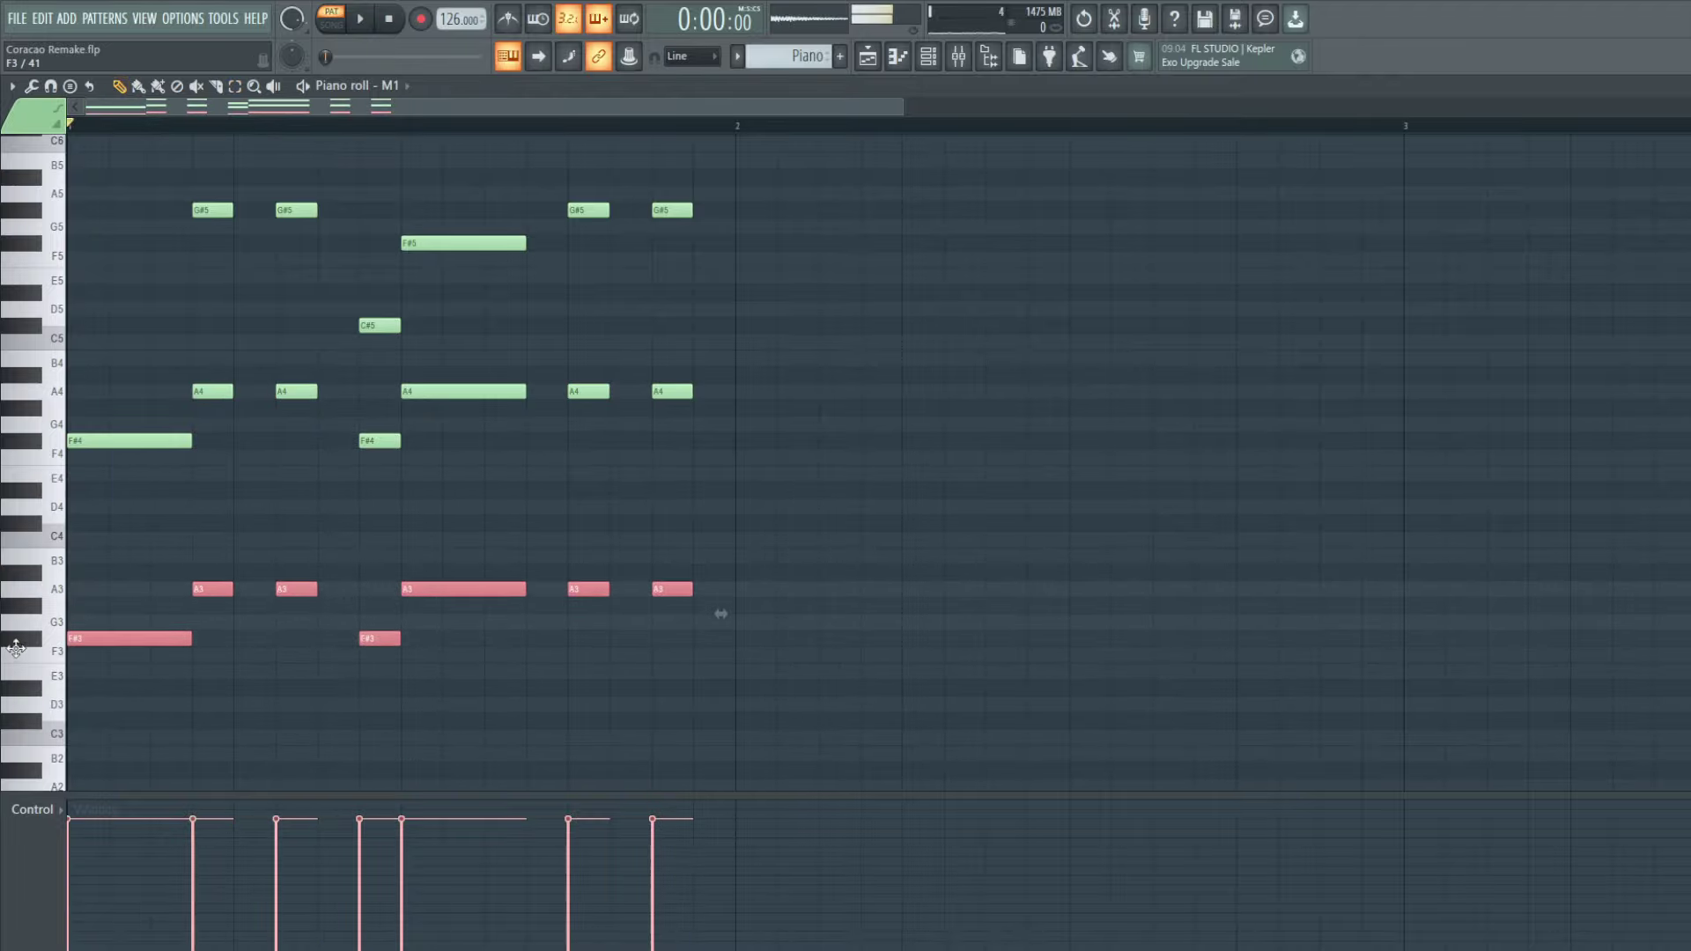
Step: Play the riff with the lower octave doubled and delete the duplicated F#3 and A3 notes
{"action": "key", "text": "space"}
{"action": "scroll", "coordinate": [209, 617], "scroll_direction": "up", "scroll_amount": 4}
{"action": "scroll", "coordinate": [190, 581], "scroll_direction": "down", "scroll_amount": 3}
{"action": "key", "text": "space"}
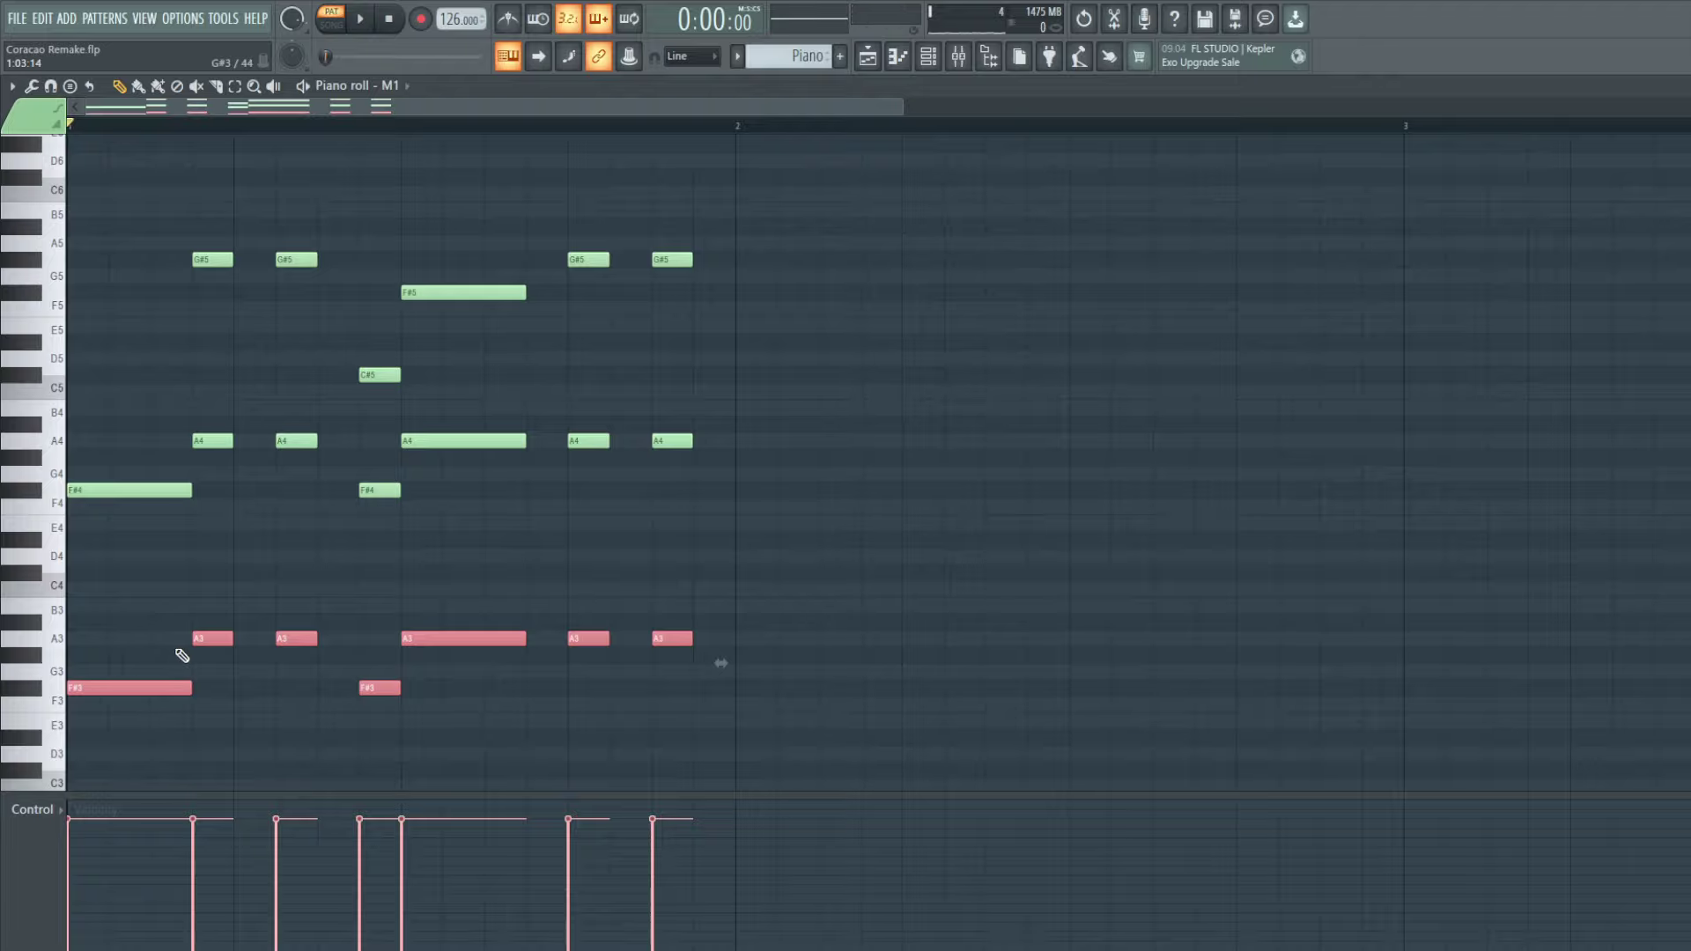
{"action": "key", "text": "Delete"}
Step: Audition the whole riff one octave higher and move all notes back down so it starts on F#4
{"action": "scroll", "coordinate": [181, 657], "scroll_direction": "up", "scroll_amount": 2}
{"action": "key", "text": "ctrl+a"}
{"action": "left_click_drag", "start_coordinate": [102, 583], "coordinate": [71, 388]}
{"action": "key", "text": "space"}
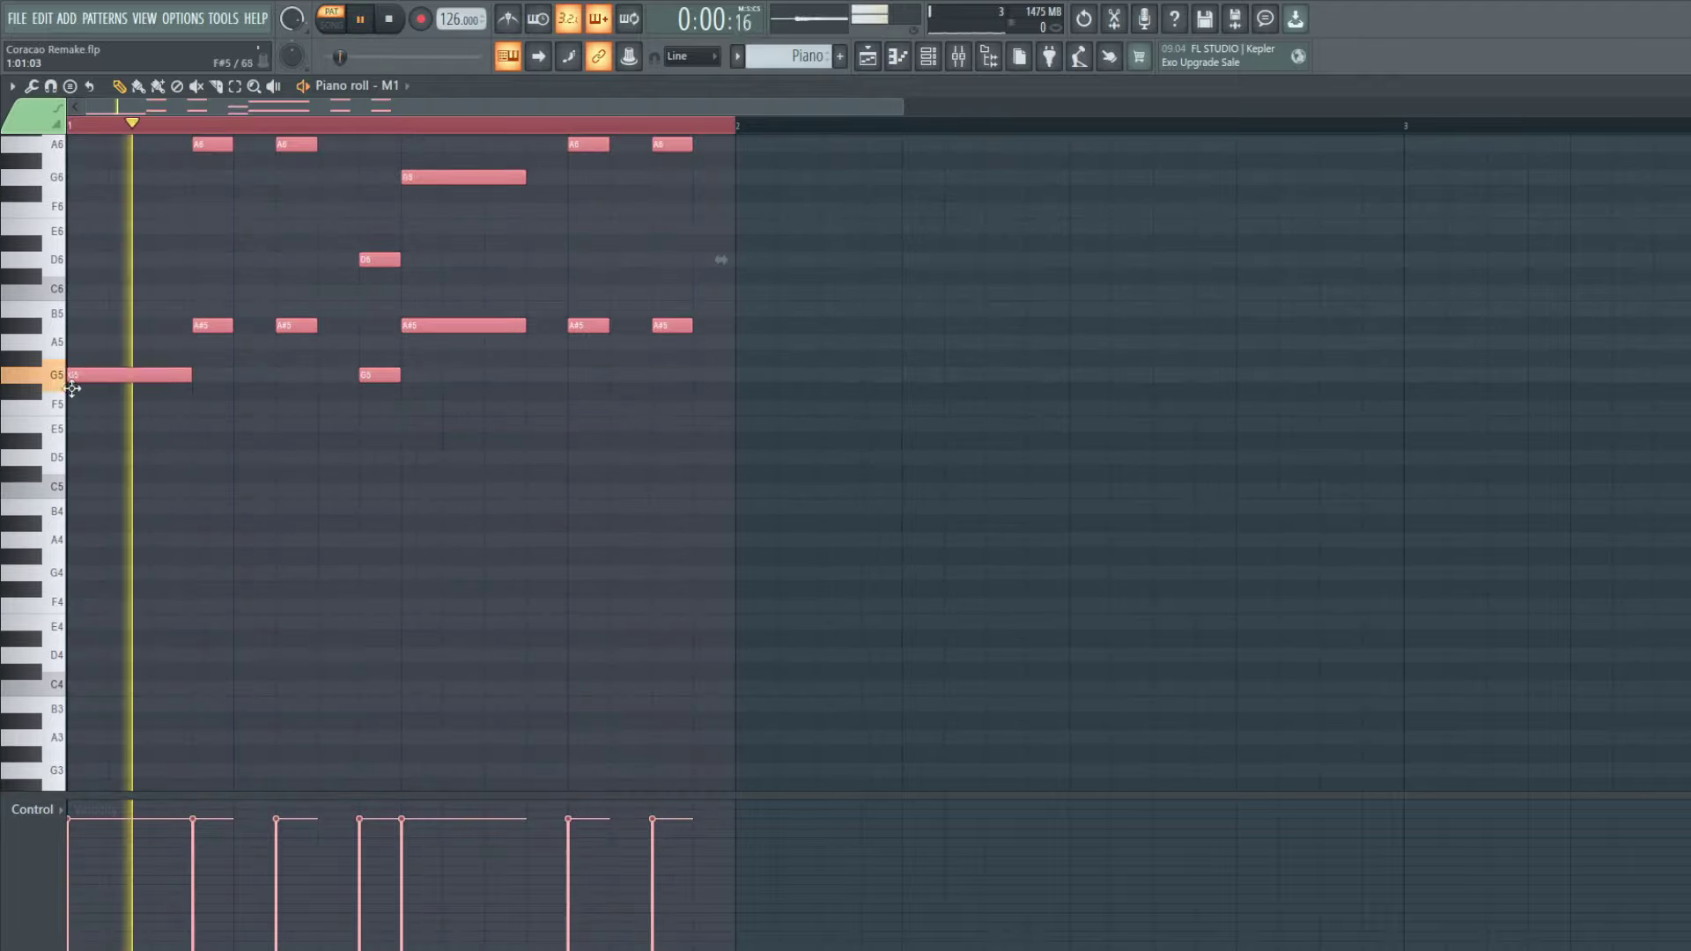
{"action": "key", "text": "Down"}
{"action": "key", "text": "space"}
{"action": "scroll", "coordinate": [208, 441], "scroll_direction": "up", "scroll_amount": 2}
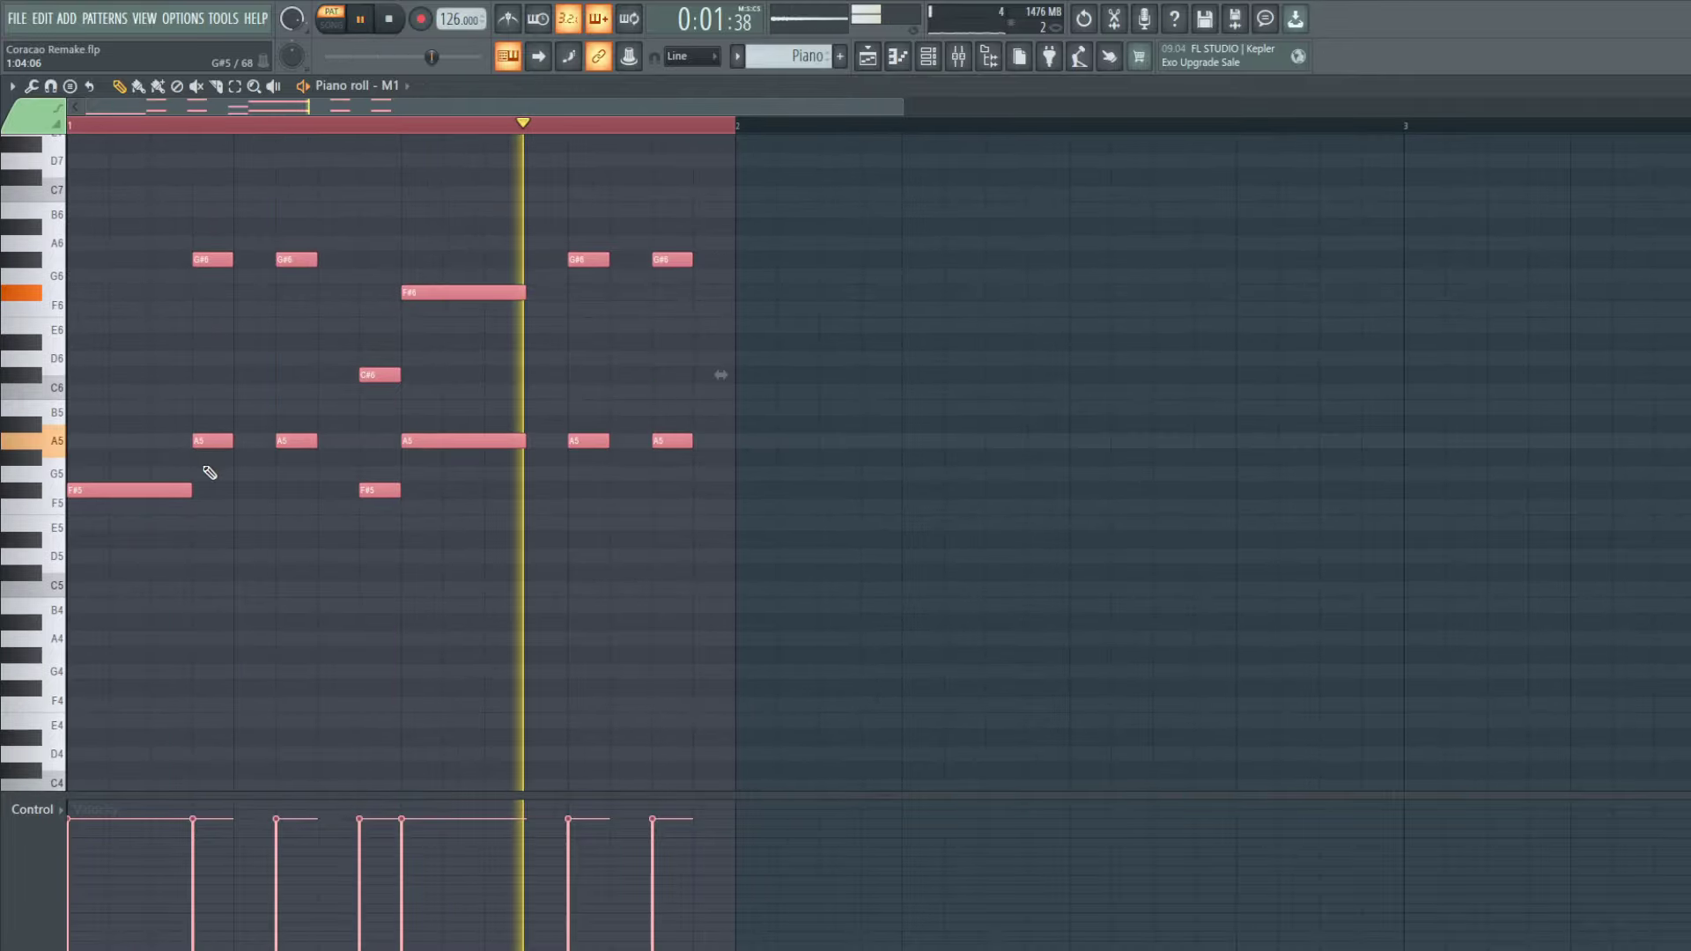
{"action": "left_click_drag", "start_coordinate": [123, 491], "coordinate": [78, 687]}
{"action": "scroll", "coordinate": [77, 685], "scroll_direction": "down", "scroll_amount": 3}
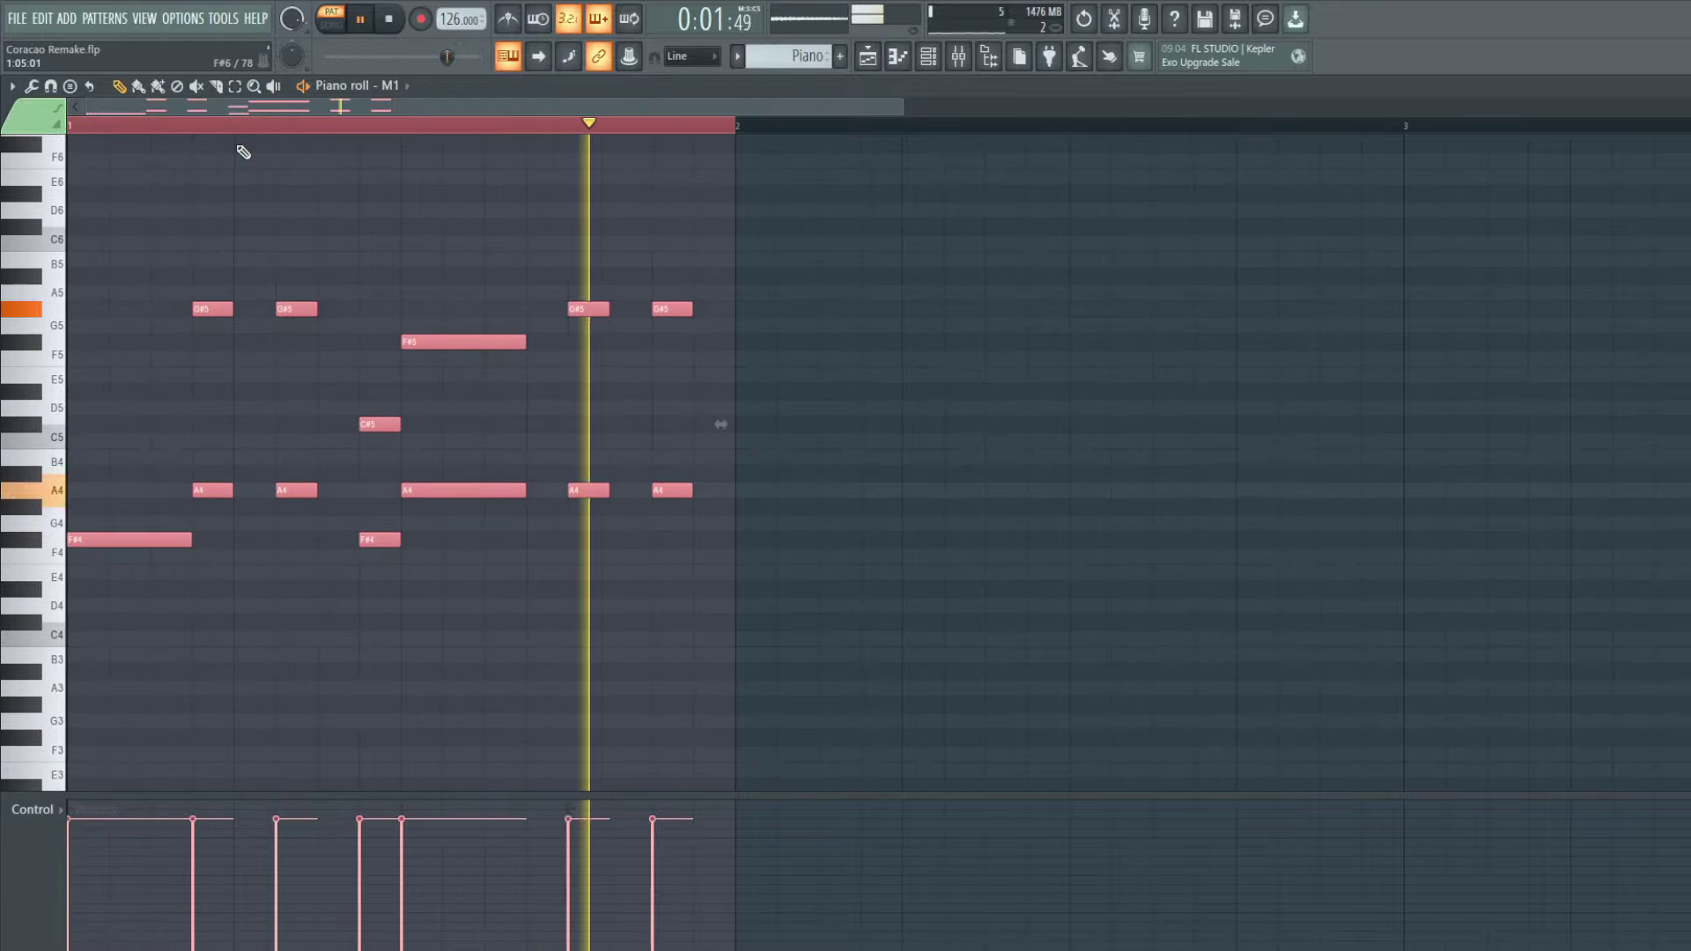
Step: Select only the lower F#4 and A4 notes and place copies of them an octave below, on F#3 and A3
{"action": "left_click", "coordinate": [234, 85]}
{"action": "left_click_drag", "start_coordinate": [809, 445], "coordinate": [30, 702]}
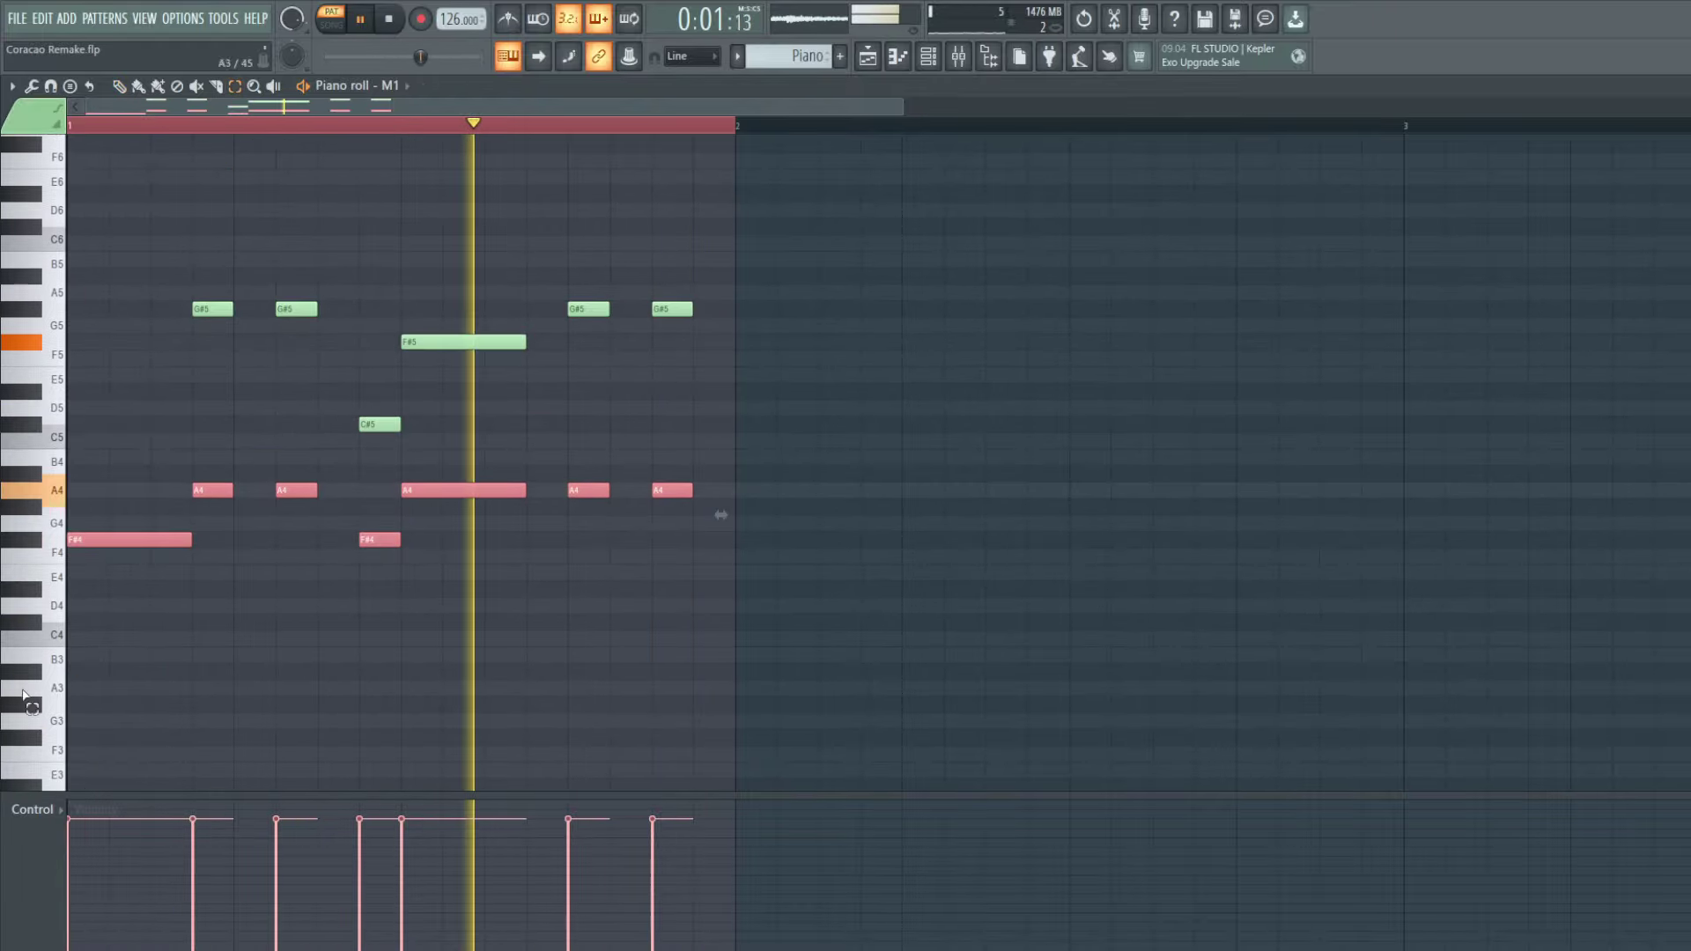
{"action": "left_click", "coordinate": [120, 86]}
{"action": "left_click_drag", "start_coordinate": [104, 540], "coordinate": [145, 555]}
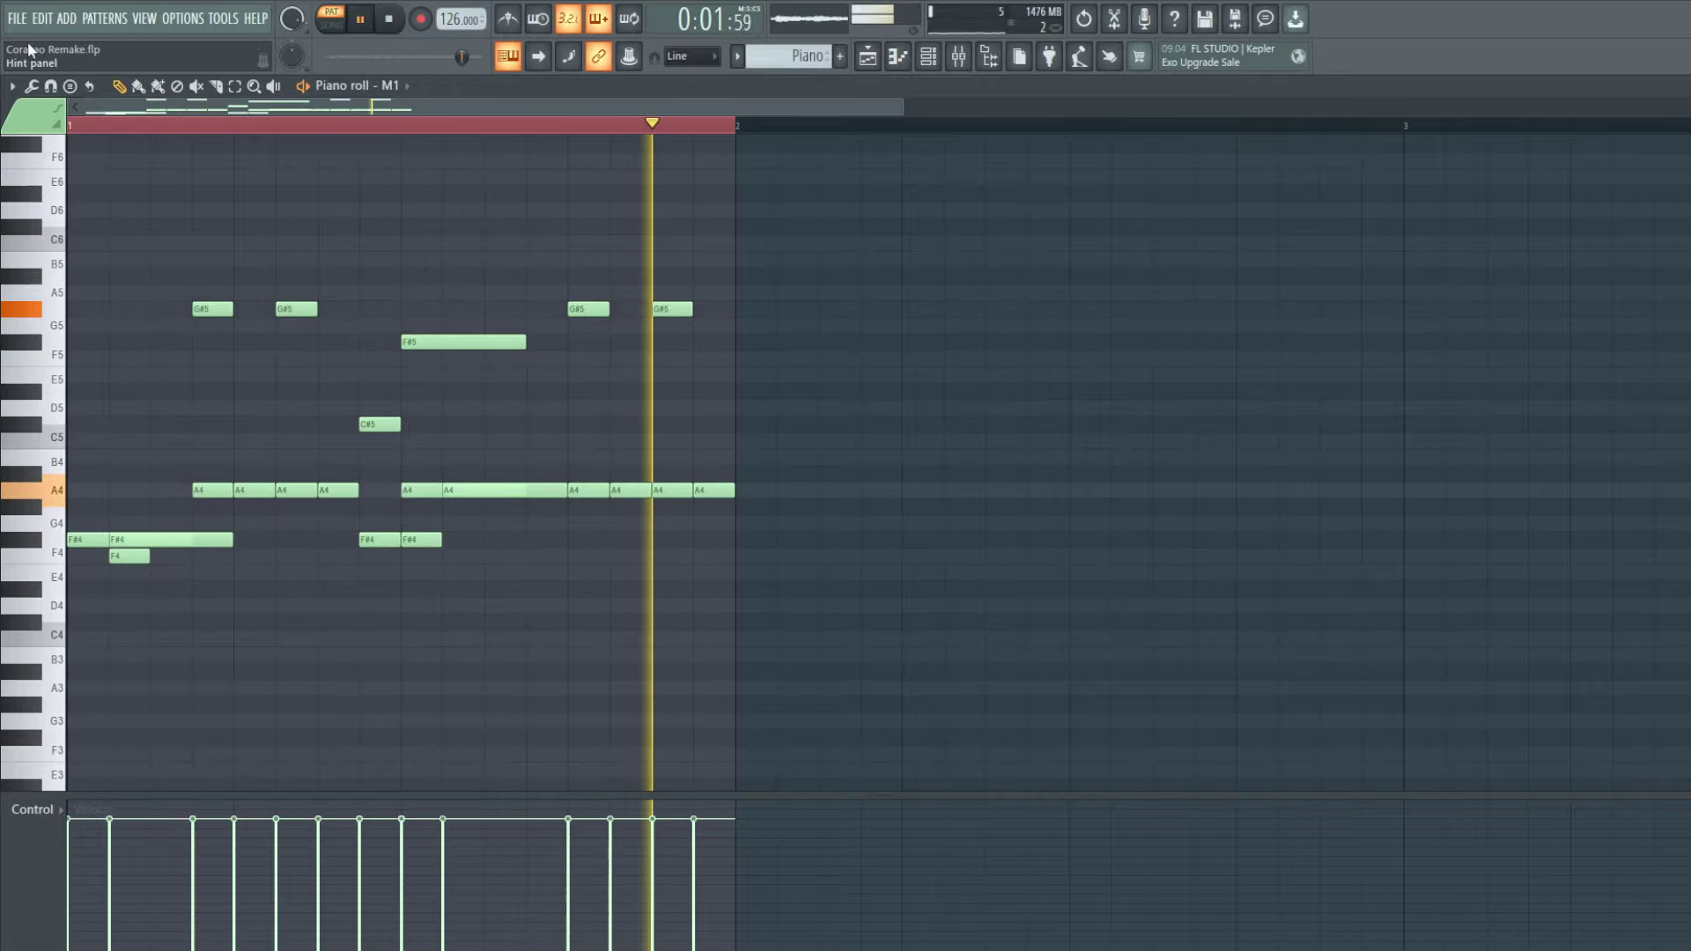
{"action": "left_click_drag", "start_coordinate": [128, 543], "coordinate": [86, 740]}
{"action": "key", "text": "ctrl+d"}
{"action": "scroll", "coordinate": [143, 668], "scroll_direction": "down", "scroll_amount": 4}
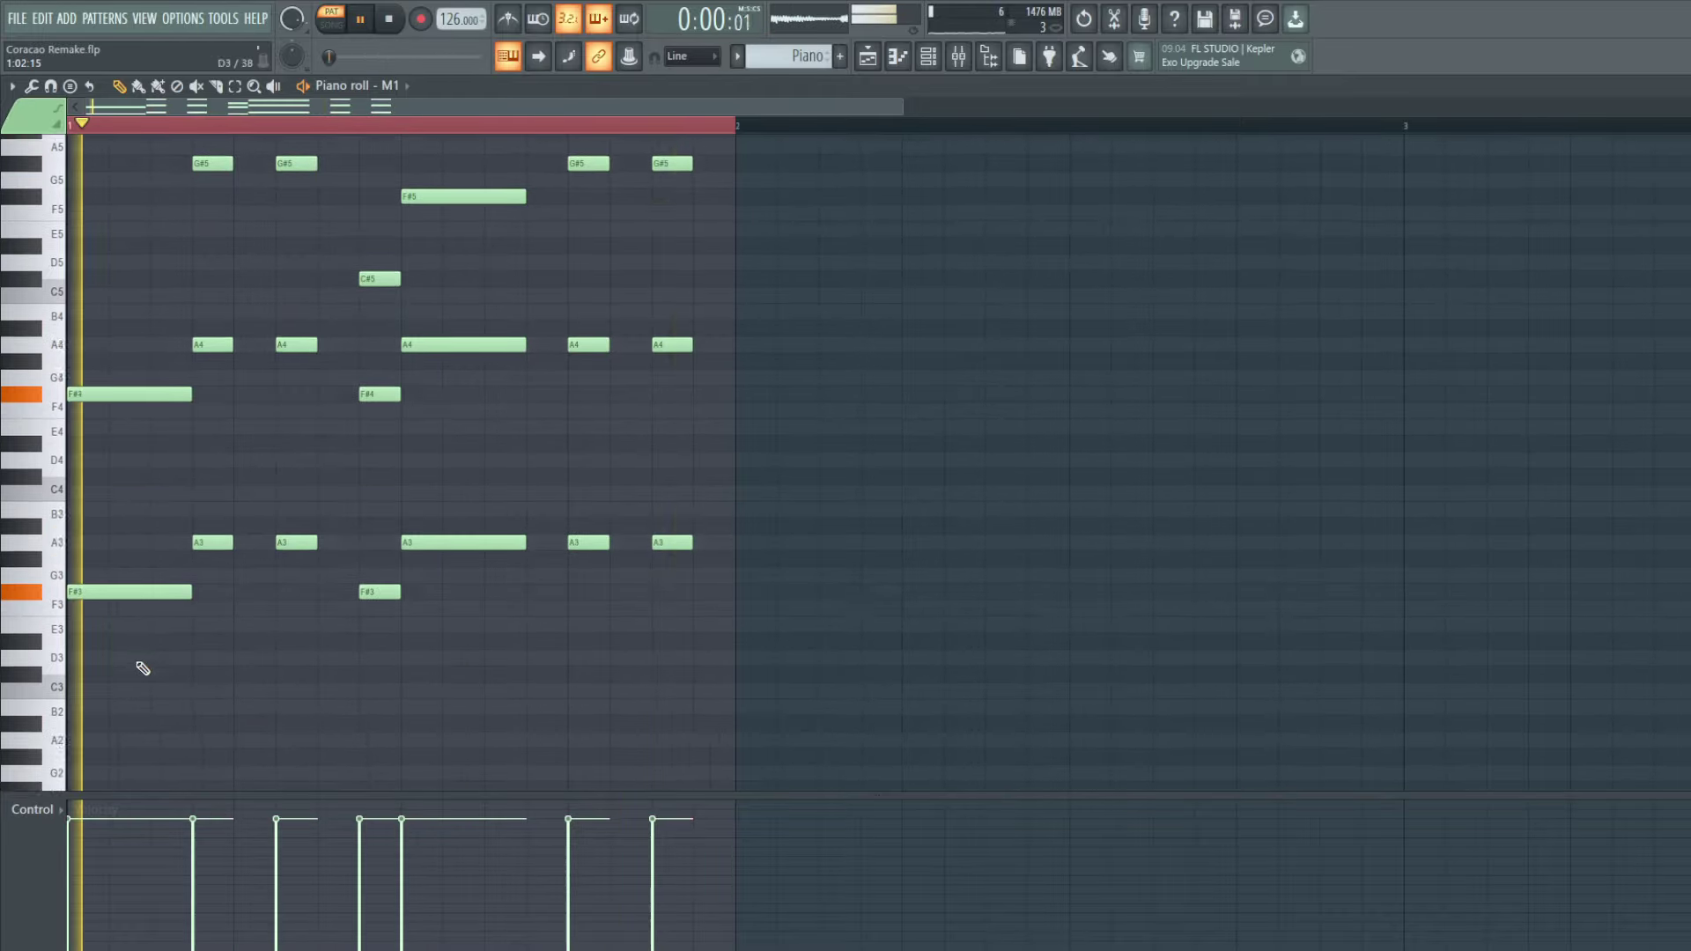
Step: Play the octave-doubled riff and remove the F#3 and A3 copies from the pattern
{"action": "scroll", "coordinate": [144, 667], "scroll_direction": "up", "scroll_amount": 2}
{"action": "scroll", "coordinate": [141, 666], "scroll_direction": "up", "scroll_amount": 3}
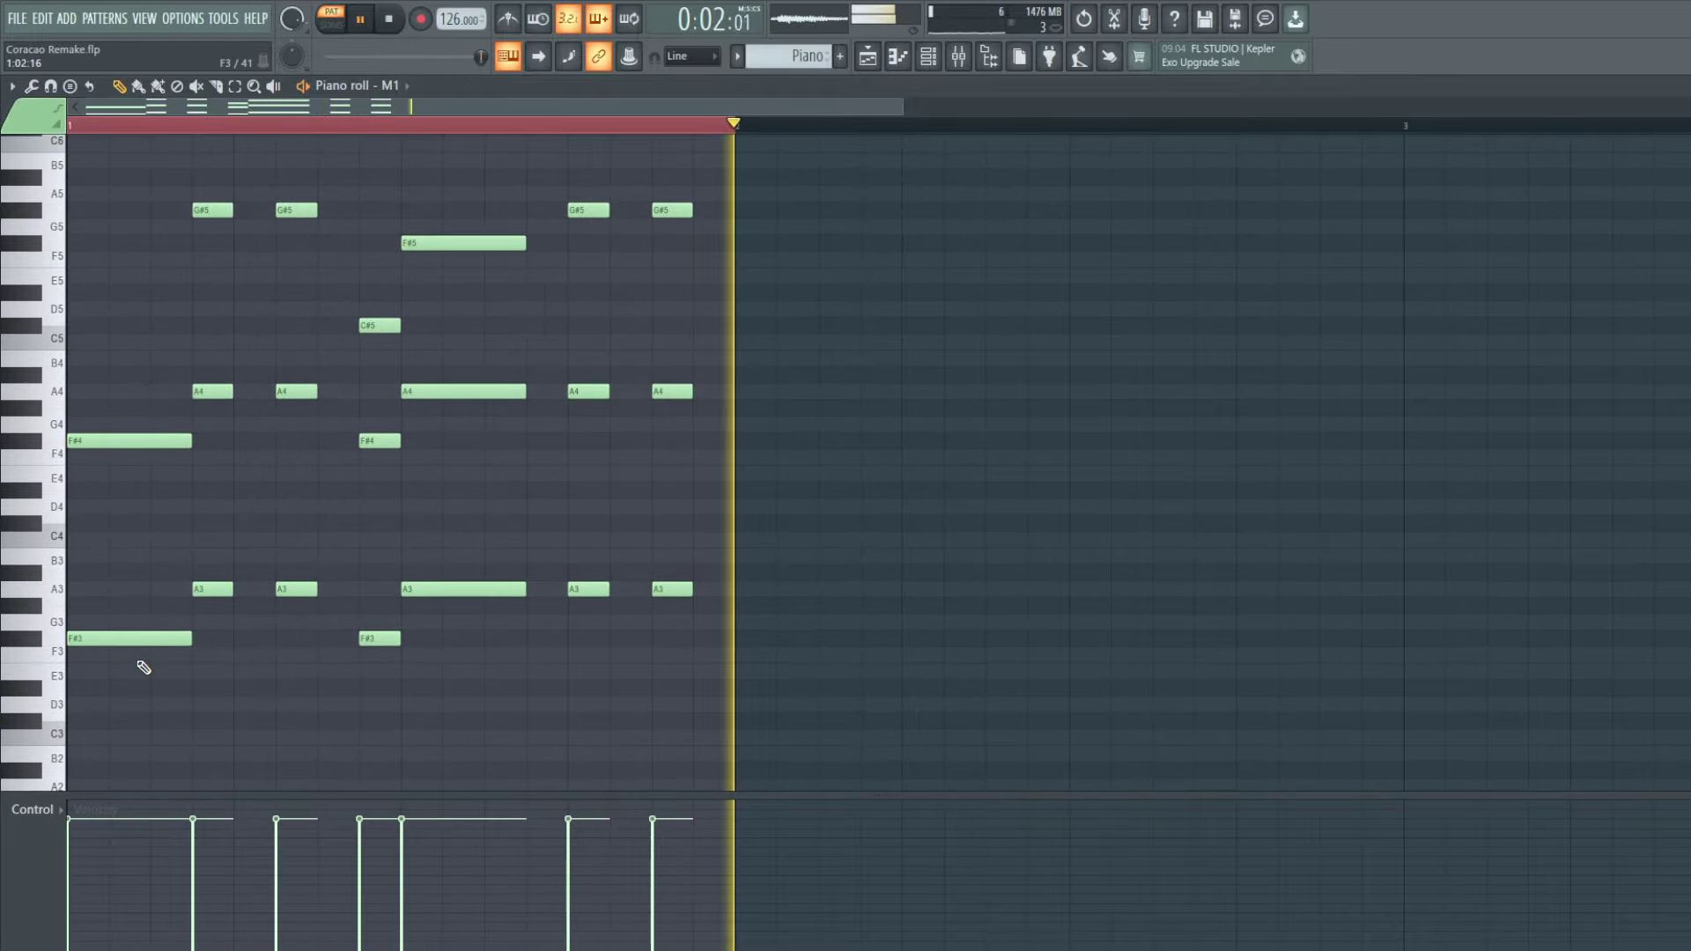
{"action": "scroll", "coordinate": [202, 648], "scroll_direction": "up", "scroll_amount": 5}
{"action": "key", "text": "space"}
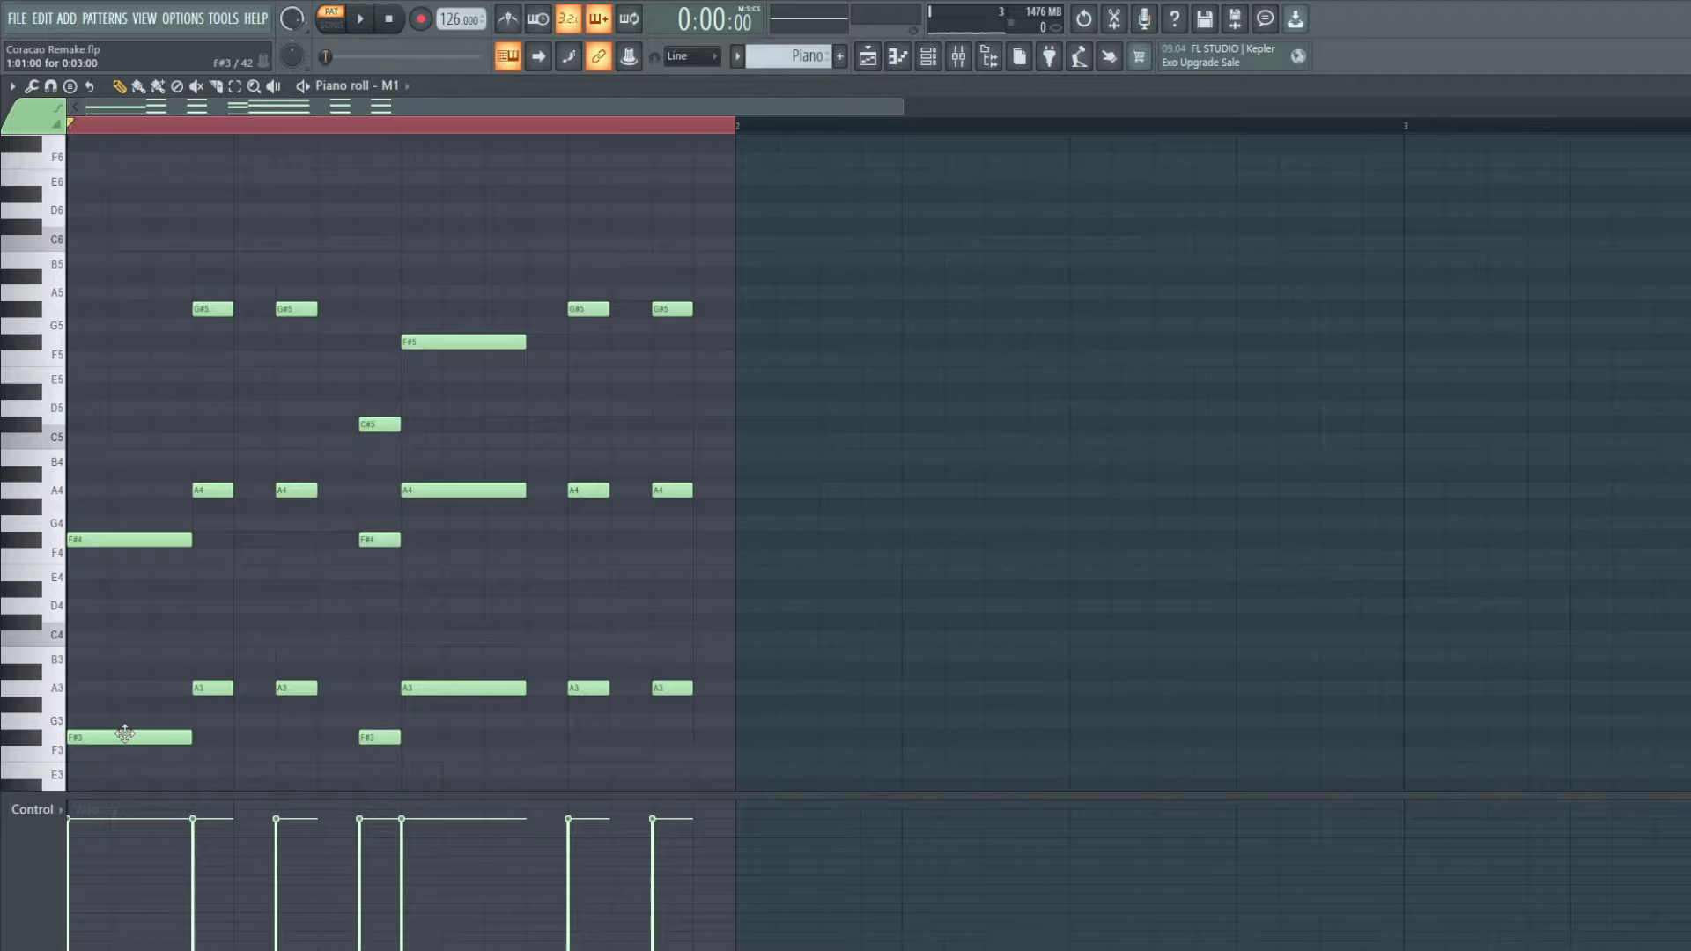
{"action": "scroll", "coordinate": [232, 727], "scroll_direction": "down", "scroll_amount": 3}
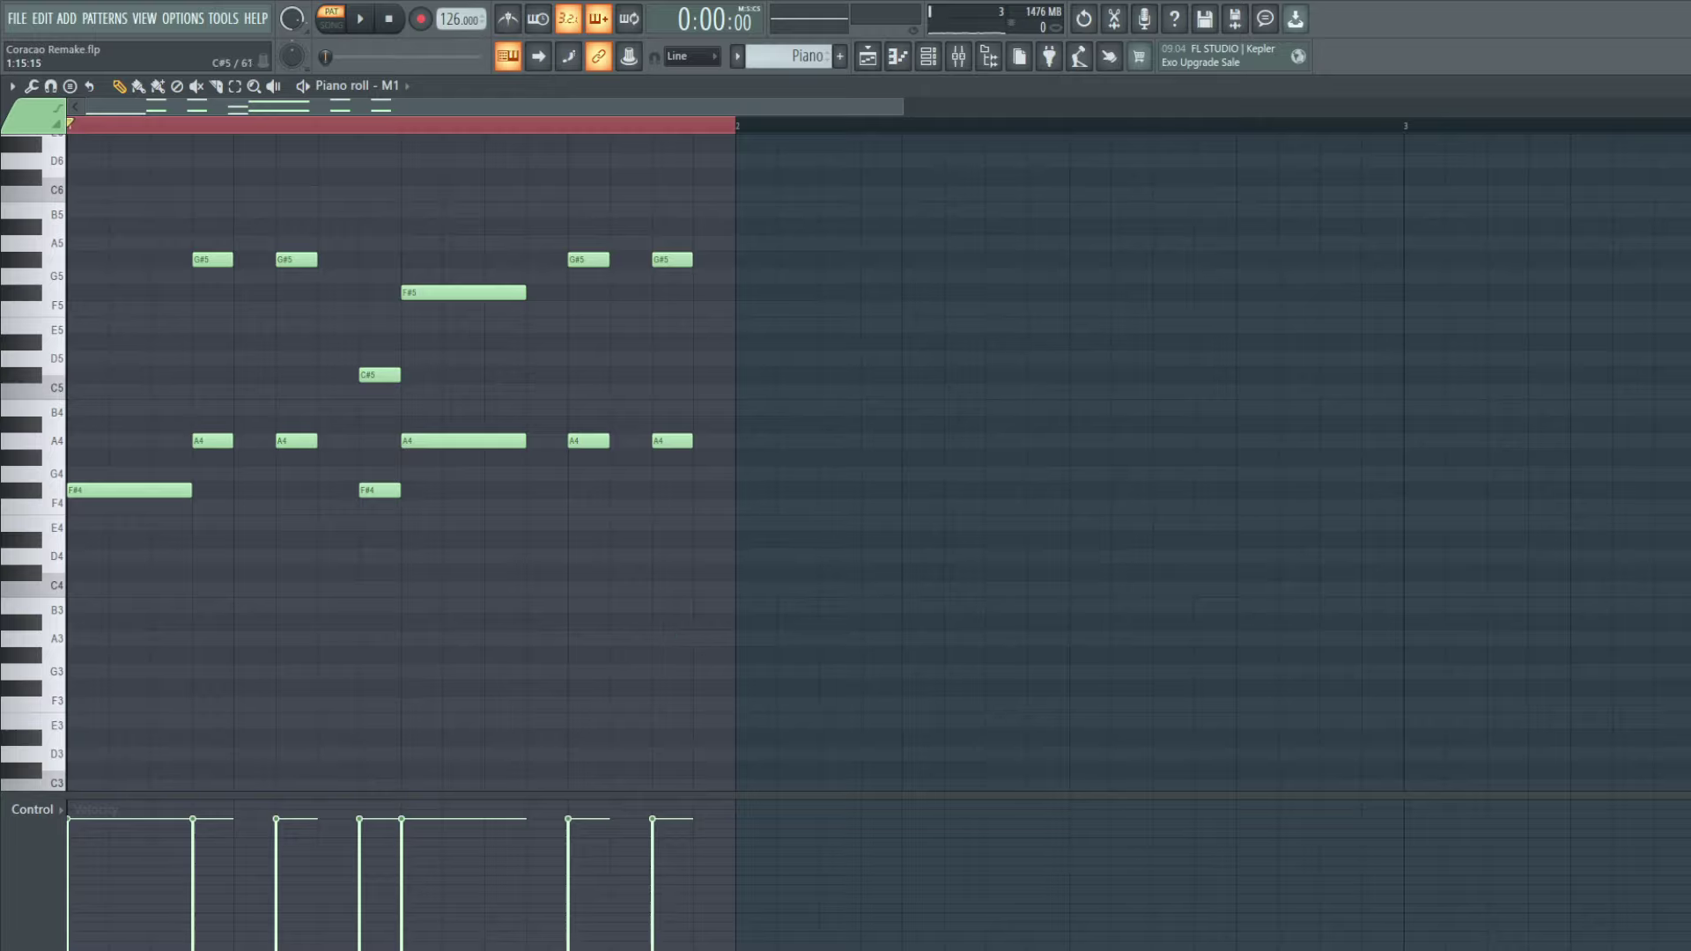
Step: Duplicate all notes of the one-bar piano pattern into bar 2 and start playback
{"action": "scroll", "coordinate": [678, 478], "scroll_direction": "up", "scroll_amount": 6}
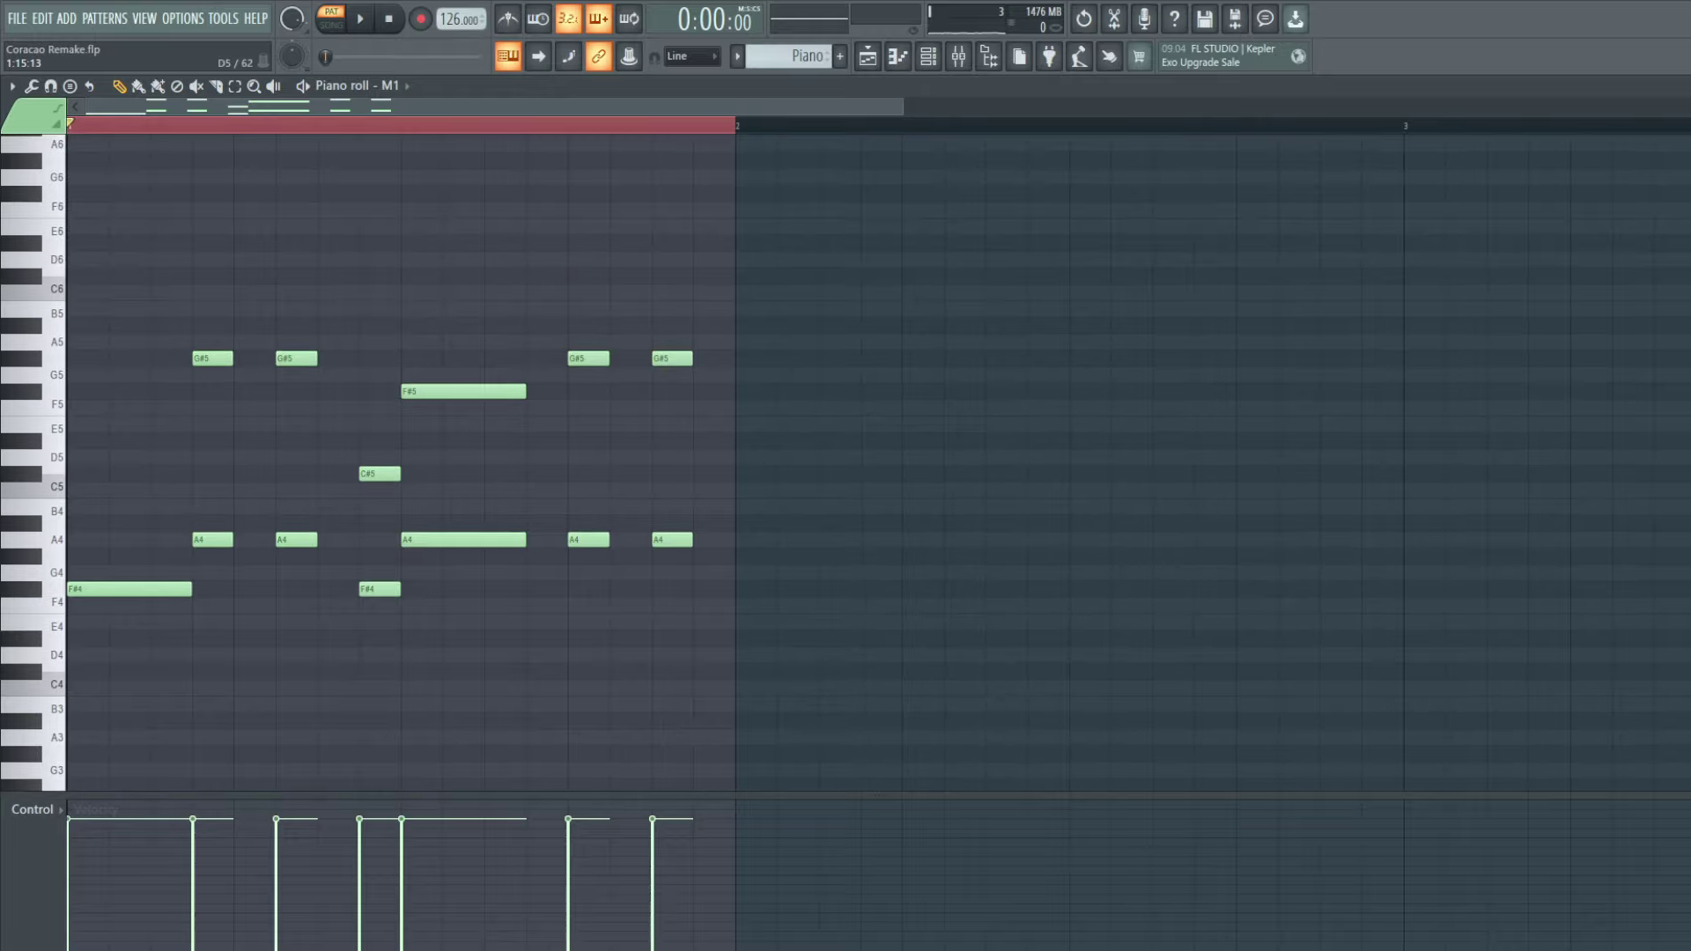
{"action": "left_click", "coordinate": [177, 87]}
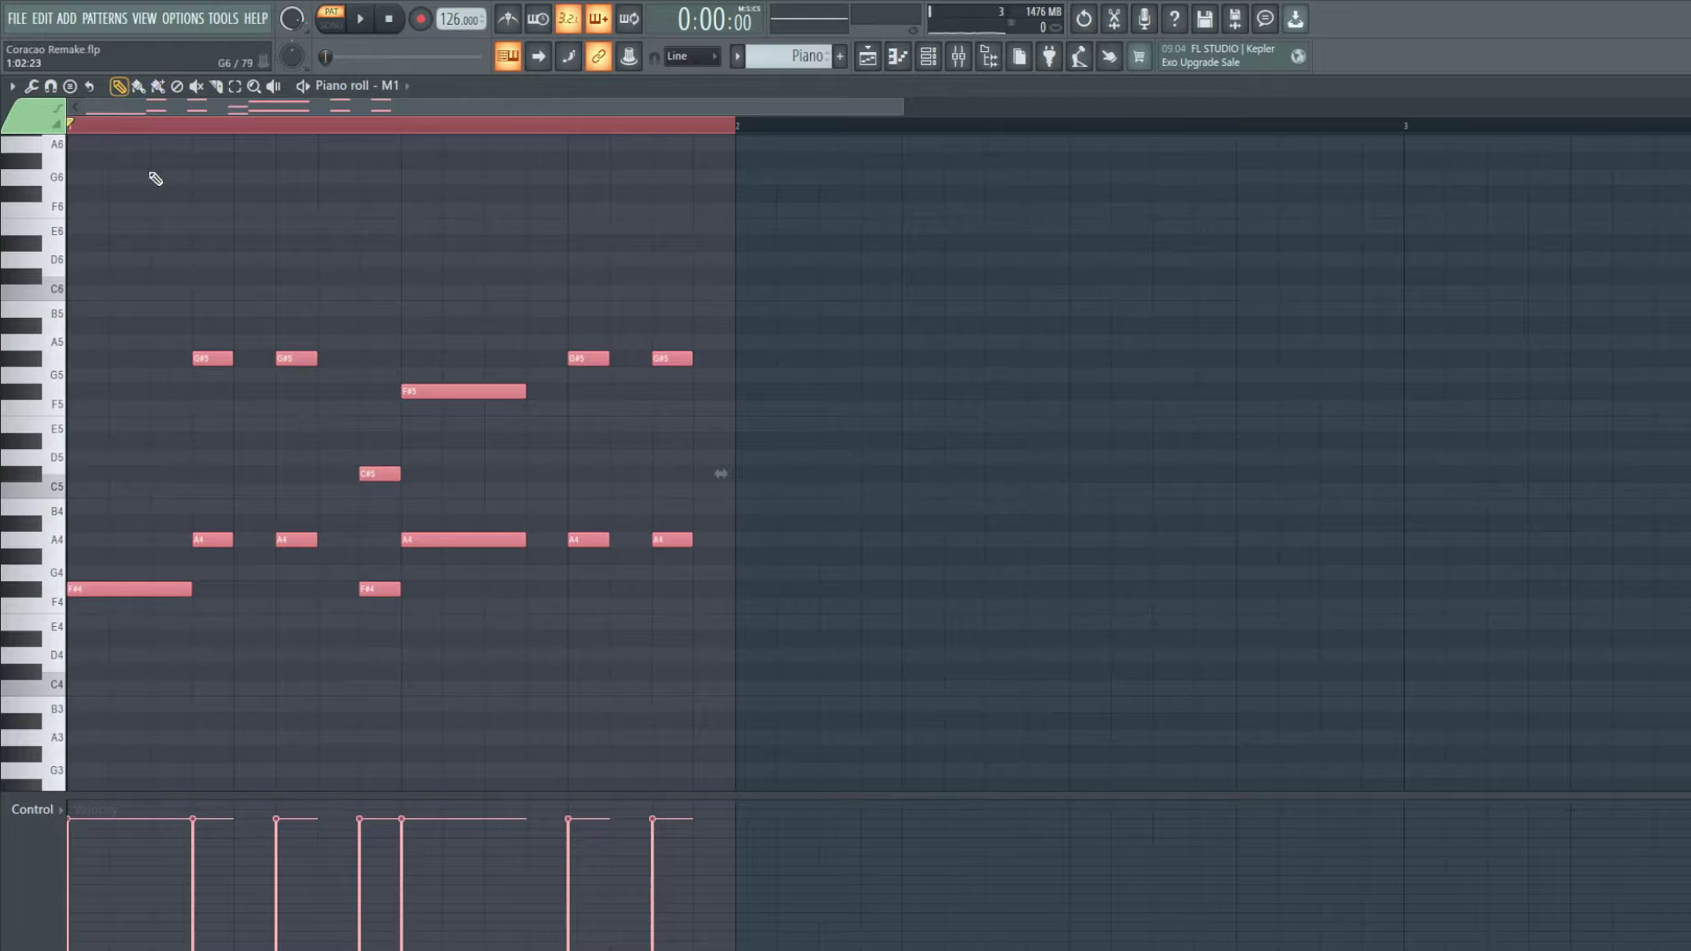
{"action": "key", "text": "ctrl+b"}
{"action": "key", "text": "space"}
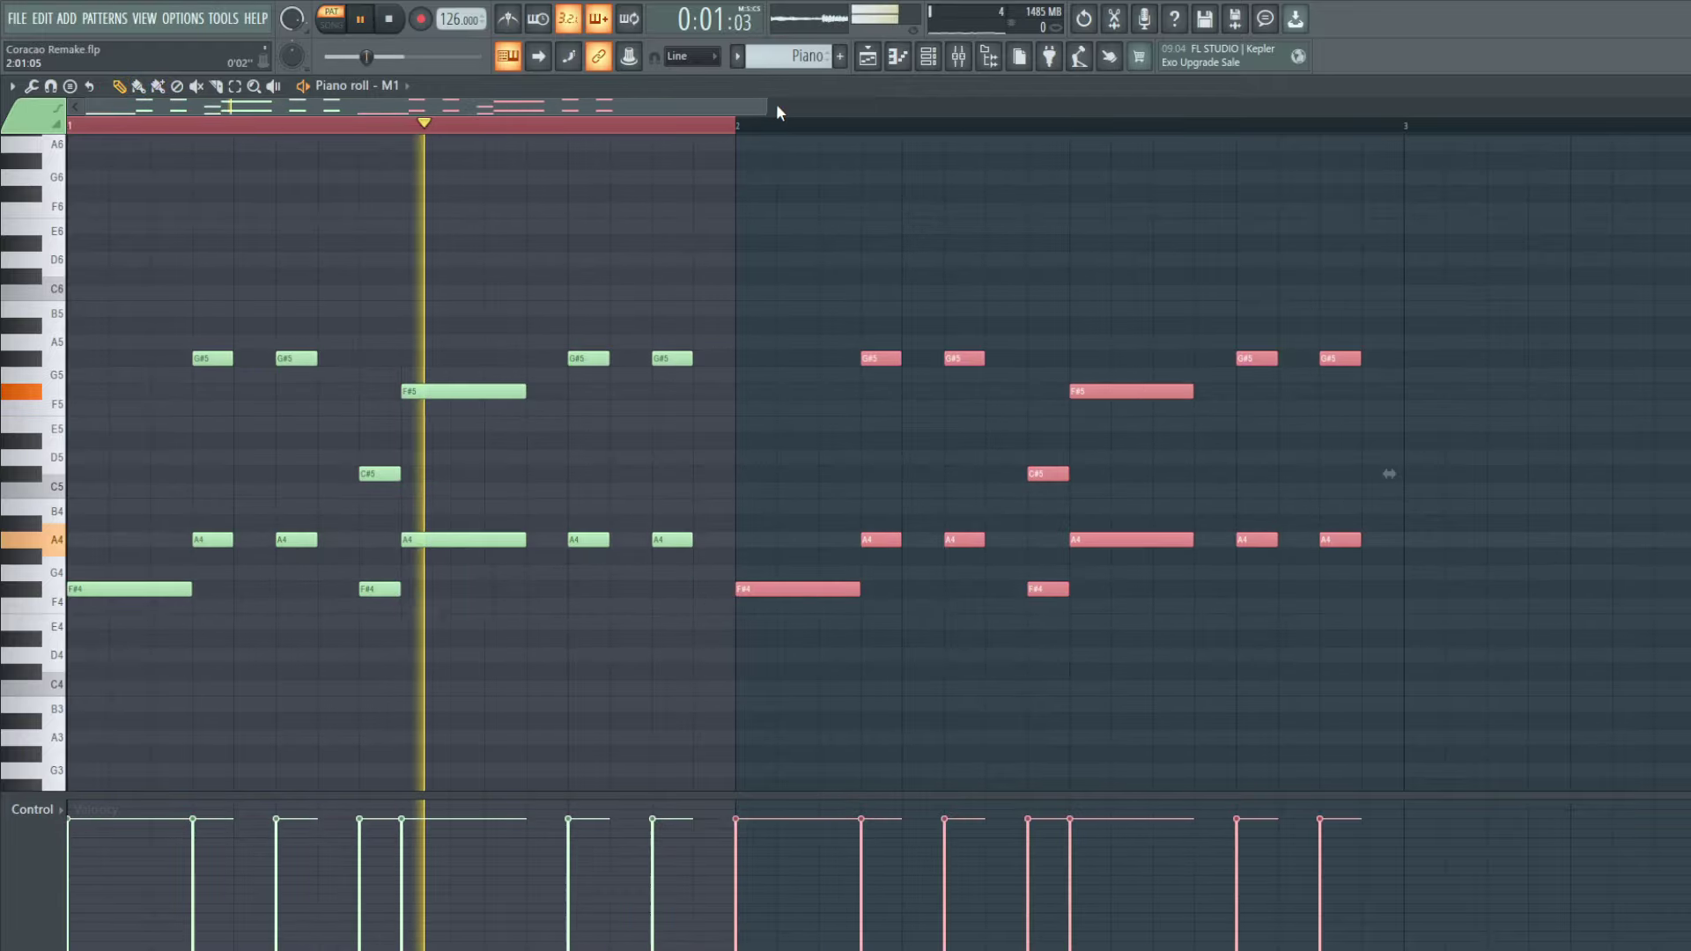
Step: Copy the two-bar piano pattern into bars 3 and 4 and clear the note selection
{"action": "left_click_drag", "start_coordinate": [763, 107], "coordinate": [125, 113]}
{"action": "key", "text": "ctrl+d"}
{"action": "key", "text": "ctrl+a"}
{"action": "mouse_move", "coordinate": [102, 586]}
{"action": "left_mouse_down", "text": "shift"}
{"action": "mouse_move", "coordinate": [128, 617]}
{"action": "mouse_move", "coordinate": [101, 589]}
{"action": "mouse_move", "coordinate": [976, 595]}
{"action": "mouse_move", "coordinate": [953, 583]}
{"action": "left_mouse_up", "text": "shift"}
{"action": "key", "text": "space"}
{"action": "key", "text": "ctrl+d"}
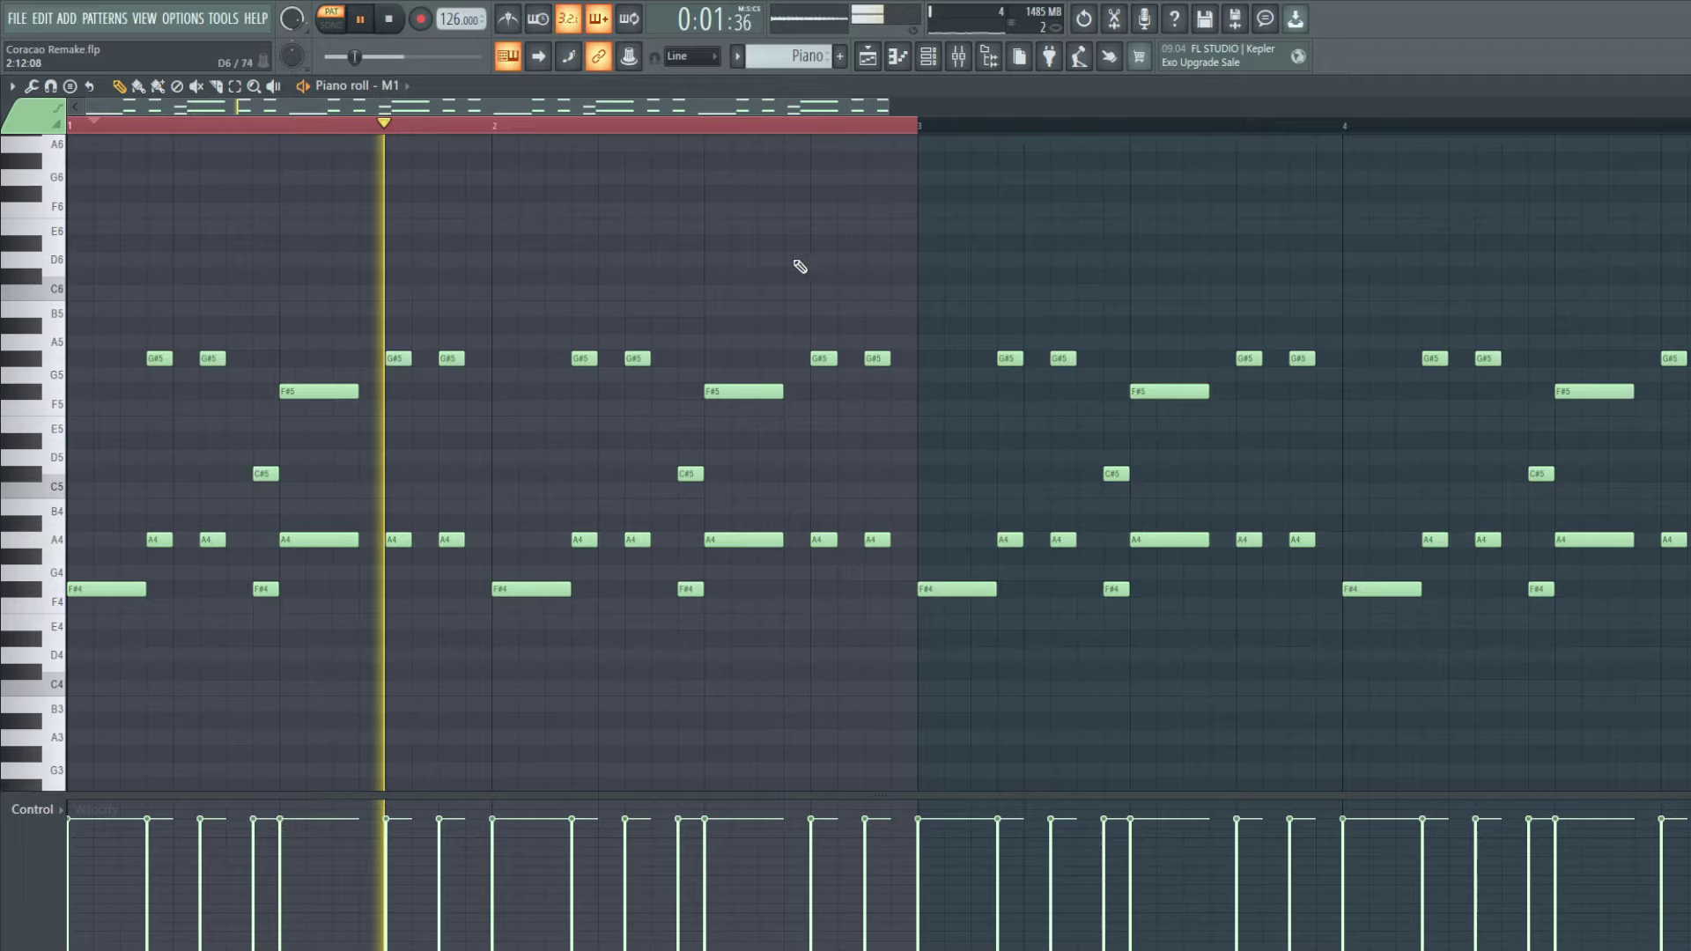
Step: Clear the time selection and play back the four-bar piano pattern
{"action": "key", "text": "space"}
{"action": "double_click", "coordinate": [148, 126]}
{"action": "key", "text": "space"}
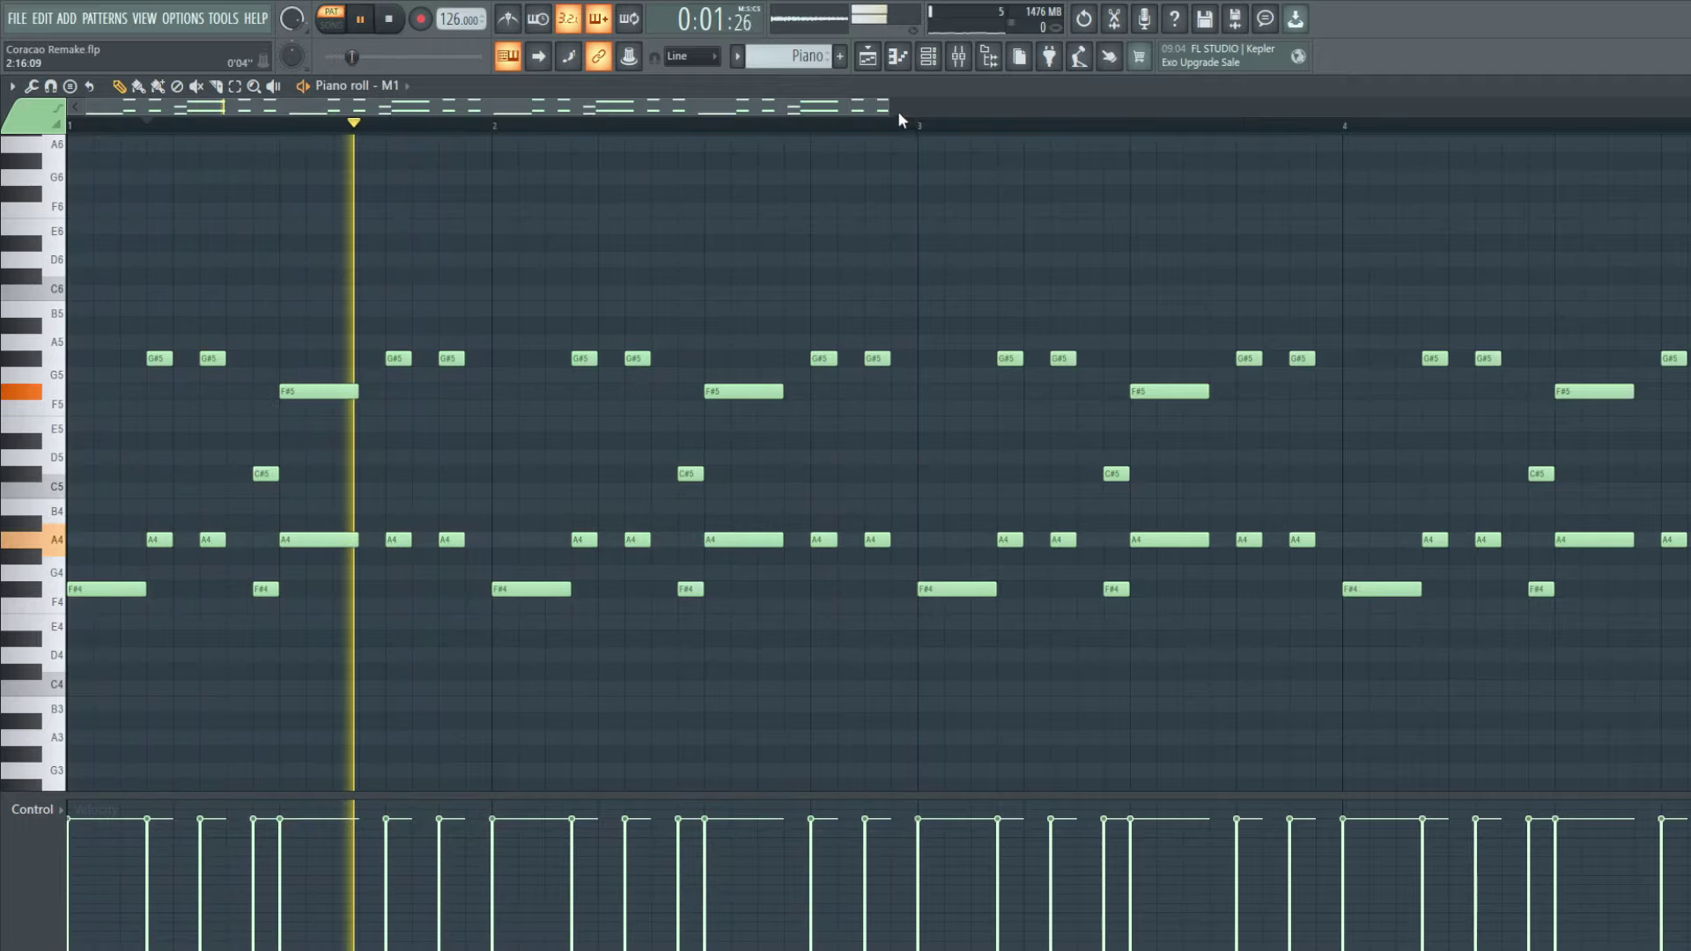
{"action": "scroll", "coordinate": [895, 109], "scroll_direction": "right", "scroll_amount": 1}
{"action": "scroll", "coordinate": [914, 108], "scroll_direction": "right", "scroll_amount": 1}
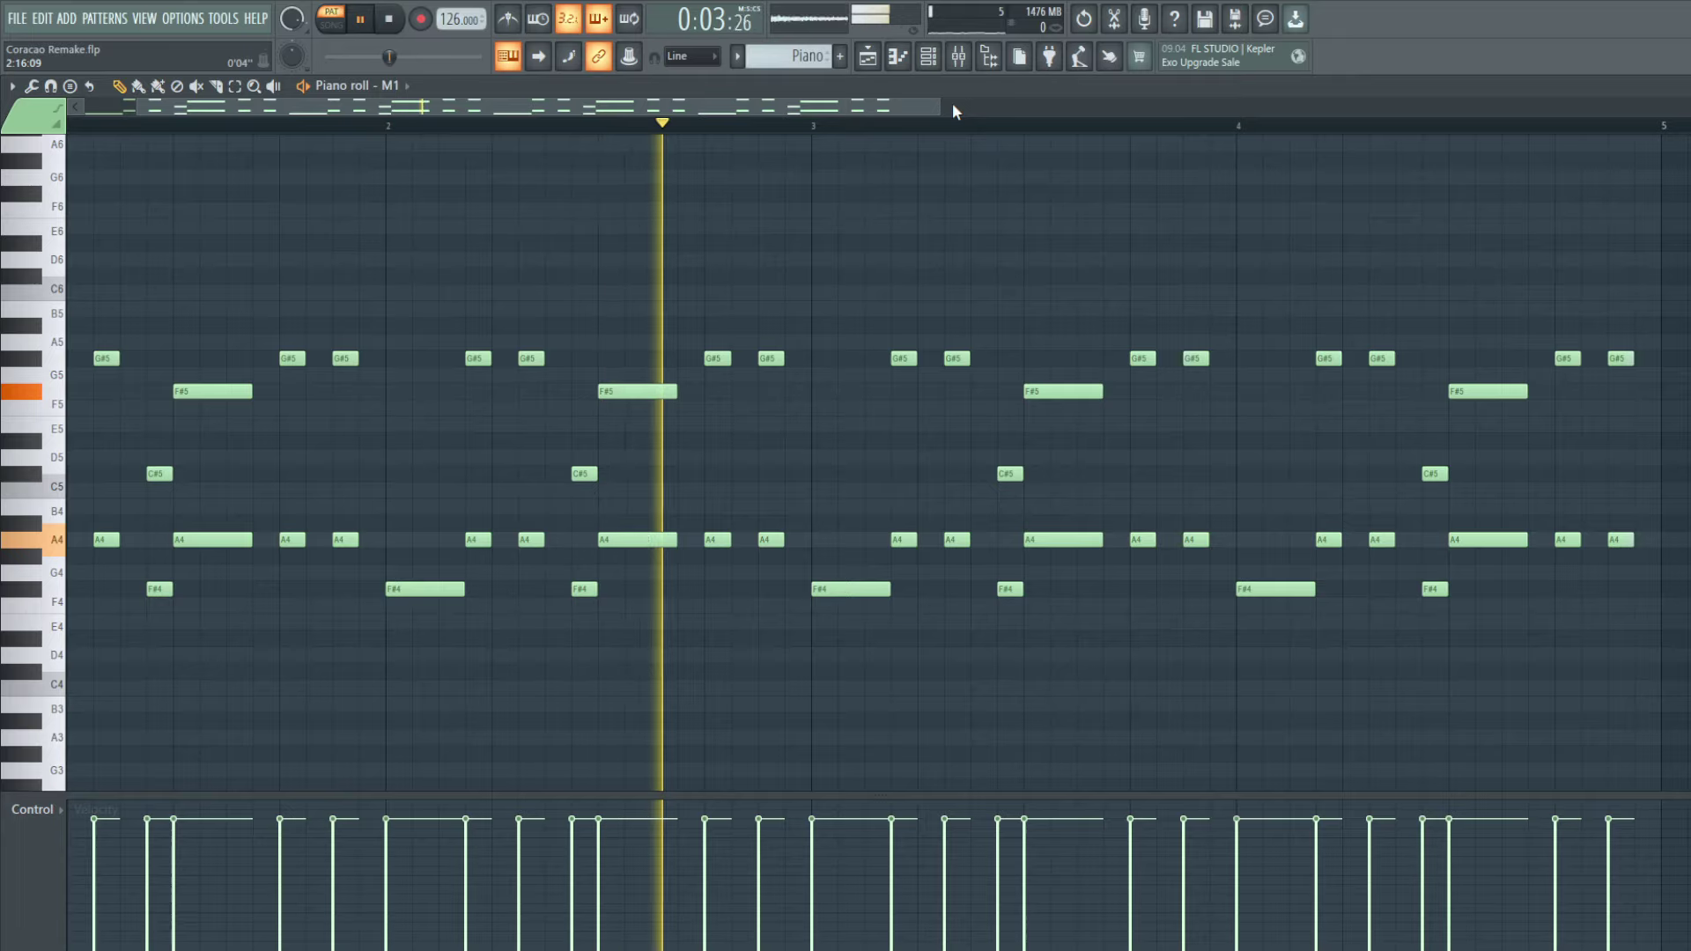
{"action": "left_click_drag", "start_coordinate": [940, 106], "coordinate": [1446, 108]}
{"action": "left_click_drag", "start_coordinate": [1327, 112], "coordinate": [1276, 112]}
{"action": "scroll", "coordinate": [705, 412], "scroll_direction": "down", "scroll_amount": 3}
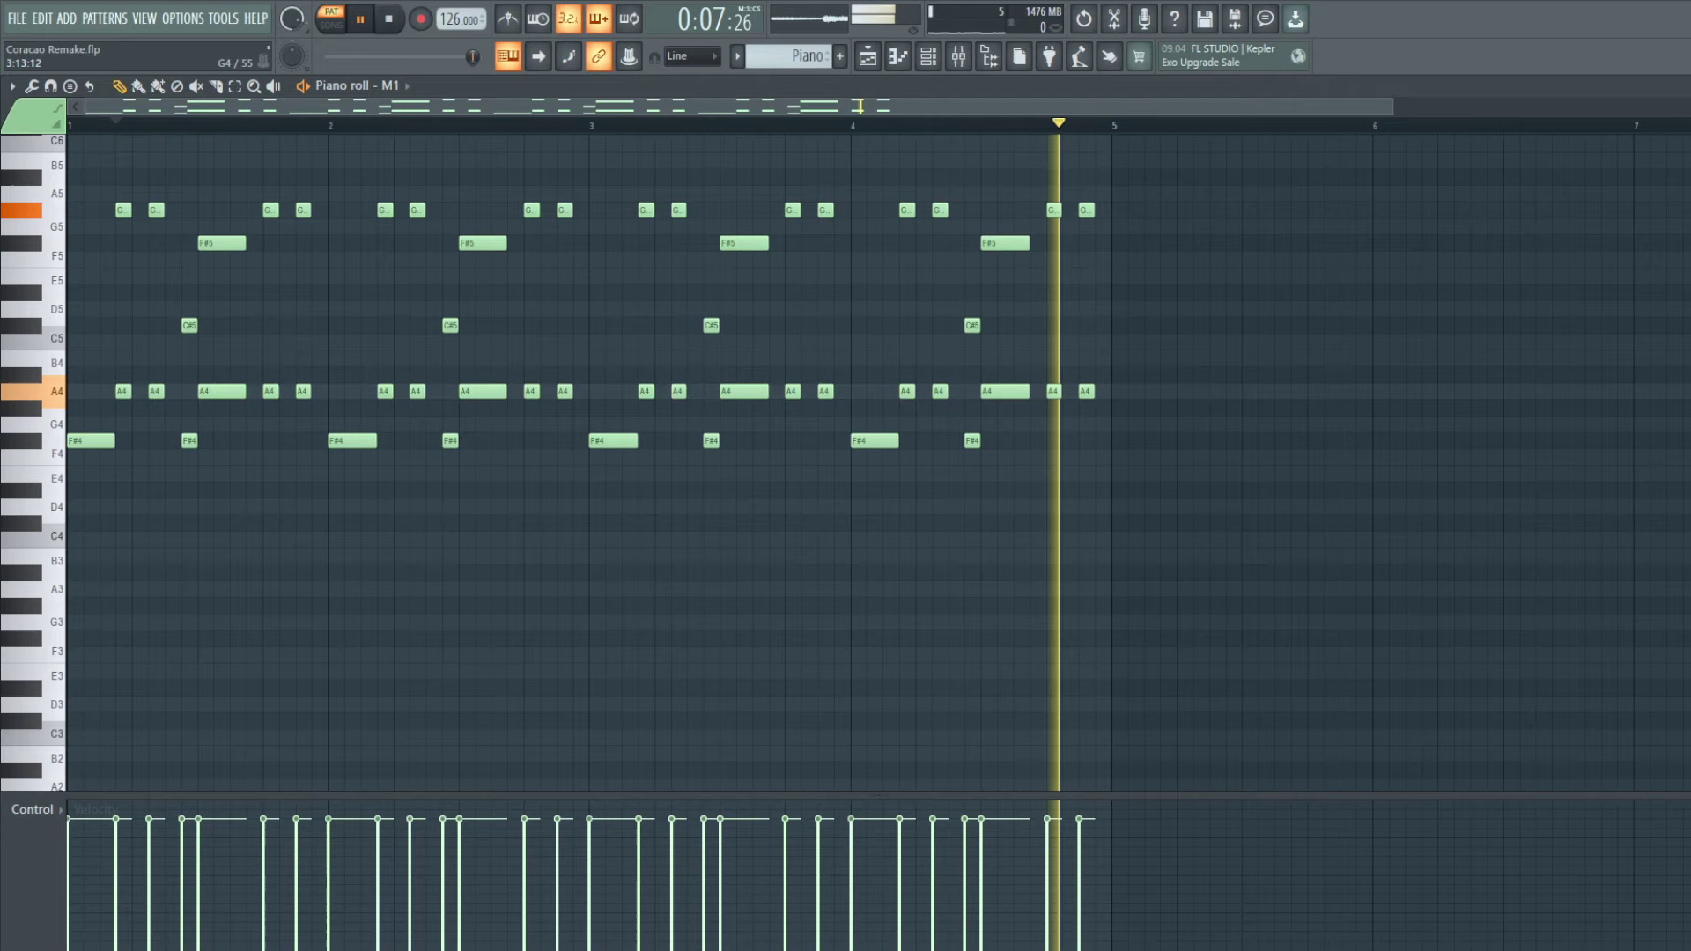
{"action": "key", "text": "space"}
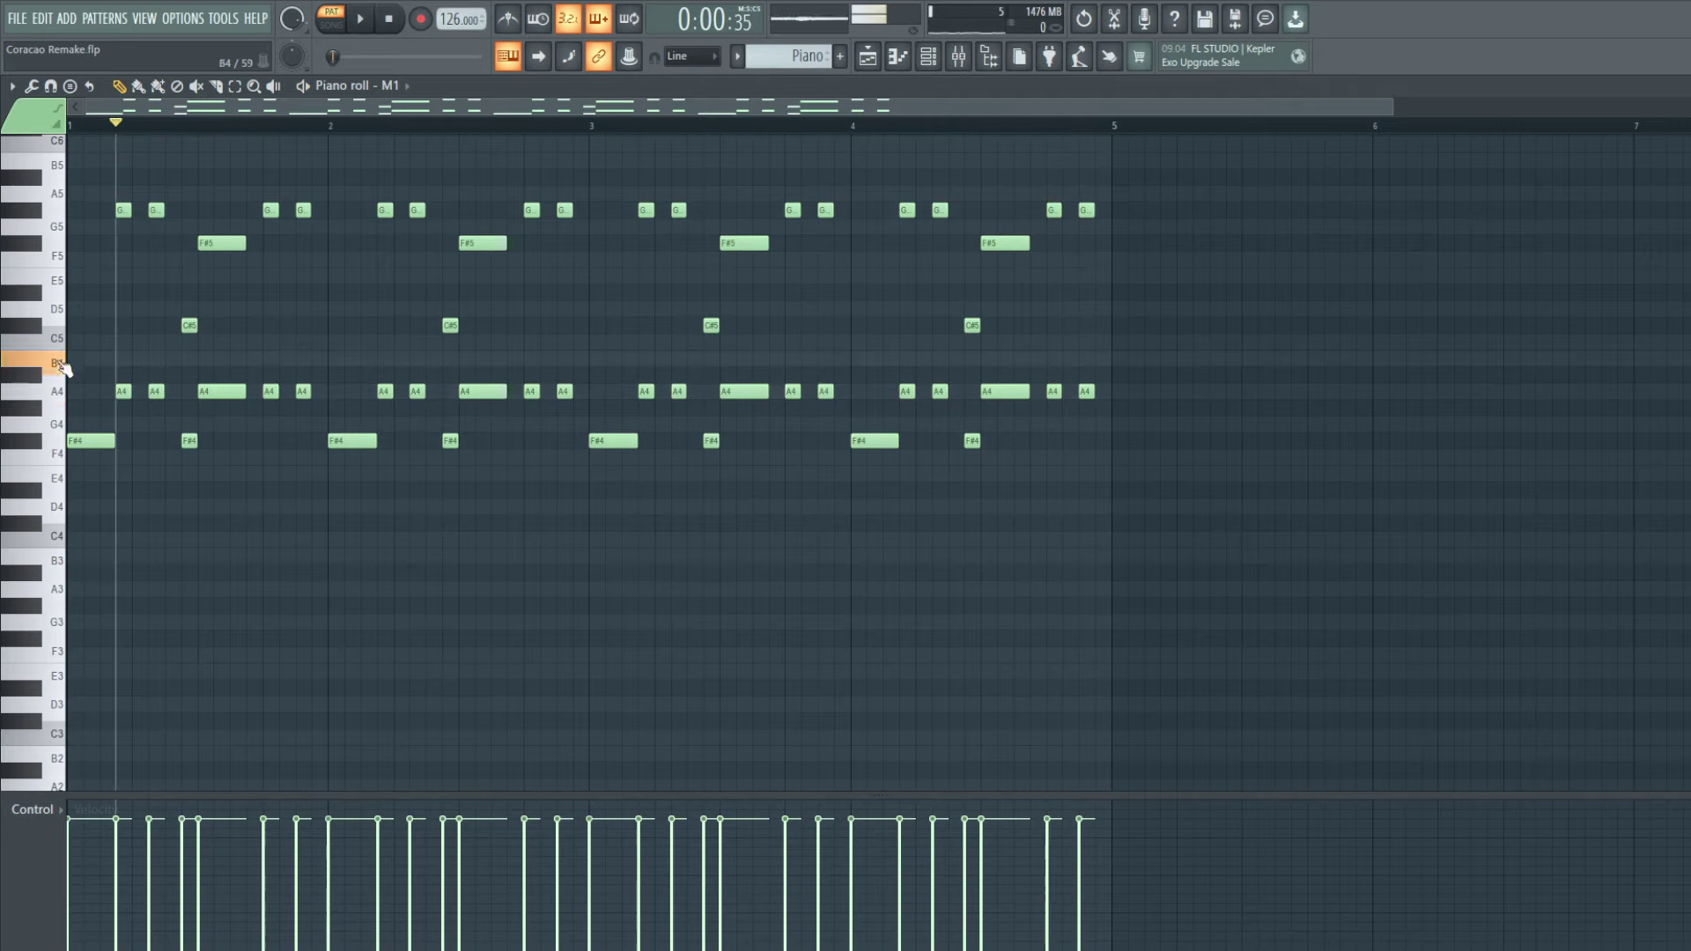
Step: Add two B4 notes, each two steps long, at steps 1 and 4 of bar 5
{"action": "left_click", "coordinate": [1117, 358]}
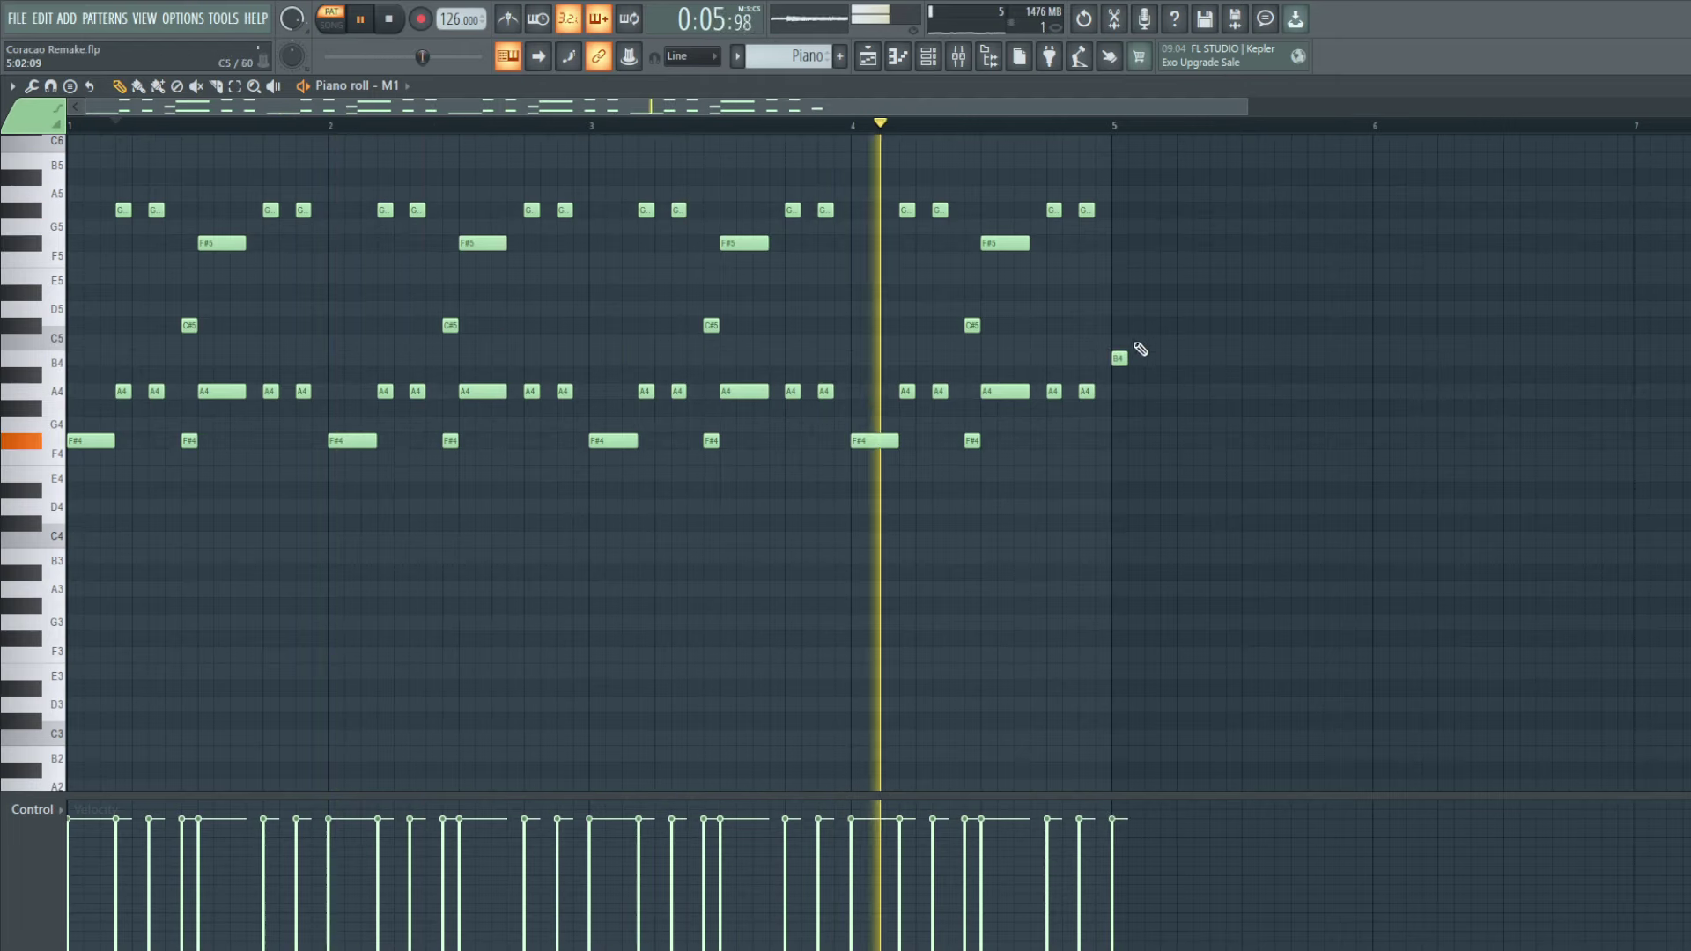
{"action": "mouse_move", "coordinate": [1126, 356]}
{"action": "left_mouse_down"}
{"action": "mouse_move", "coordinate": [1161, 356]}
{"action": "mouse_move", "coordinate": [1144, 358]}
{"action": "left_mouse_up"}
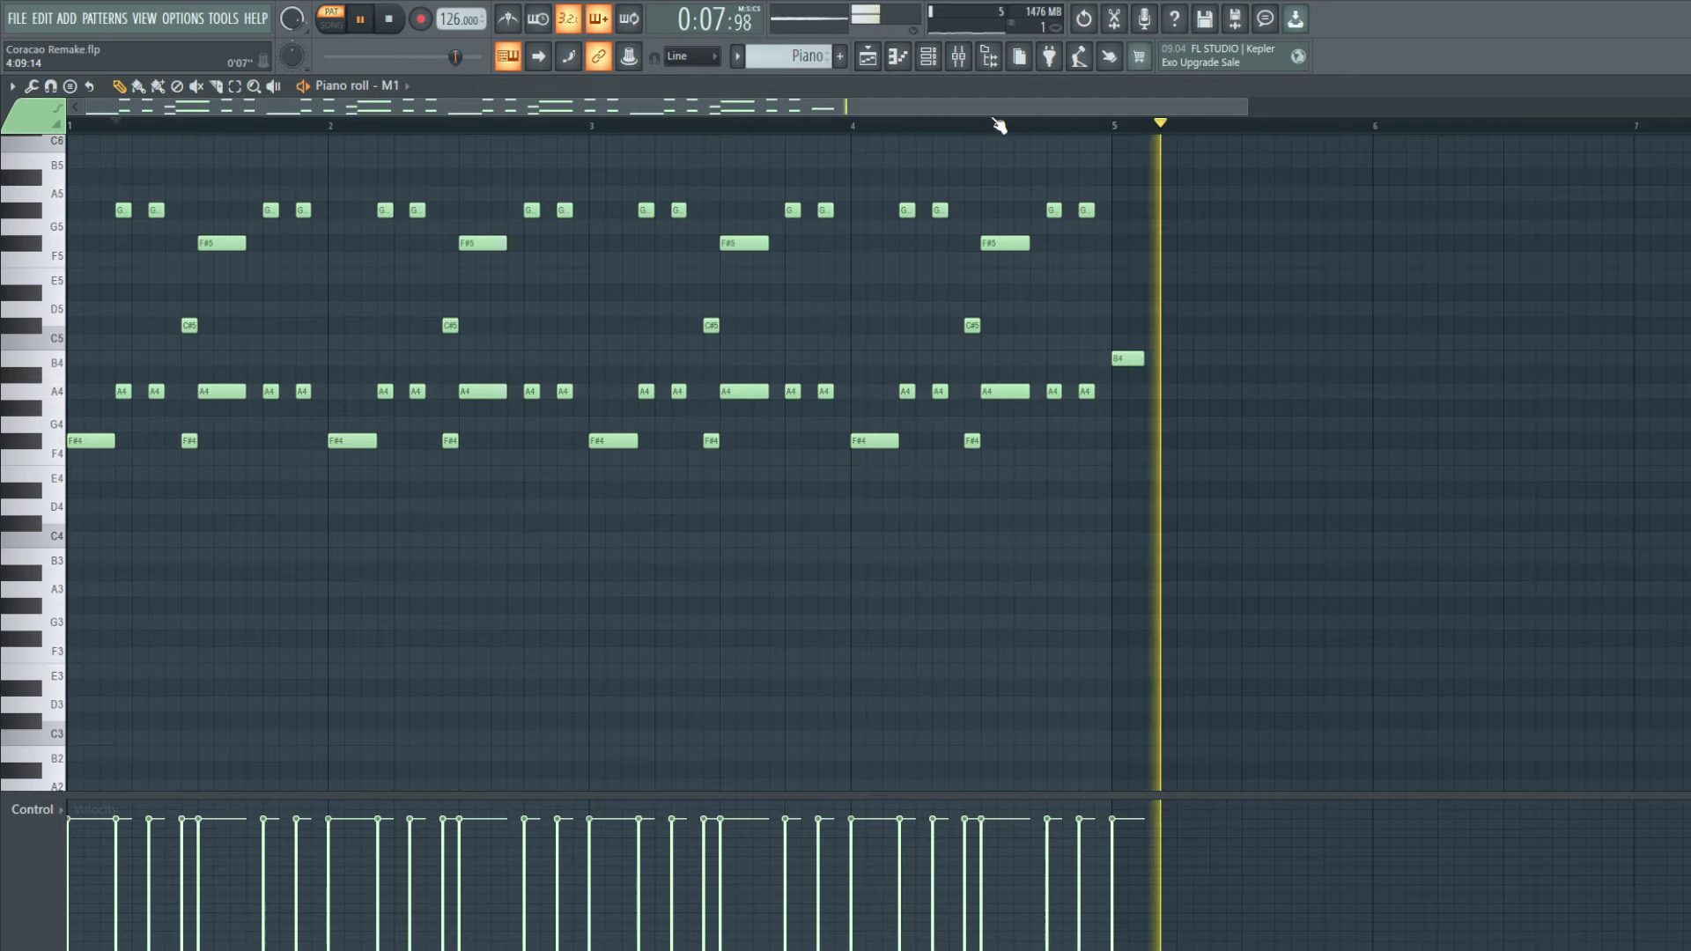
{"action": "left_click_drag", "start_coordinate": [995, 109], "coordinate": [1135, 112]}
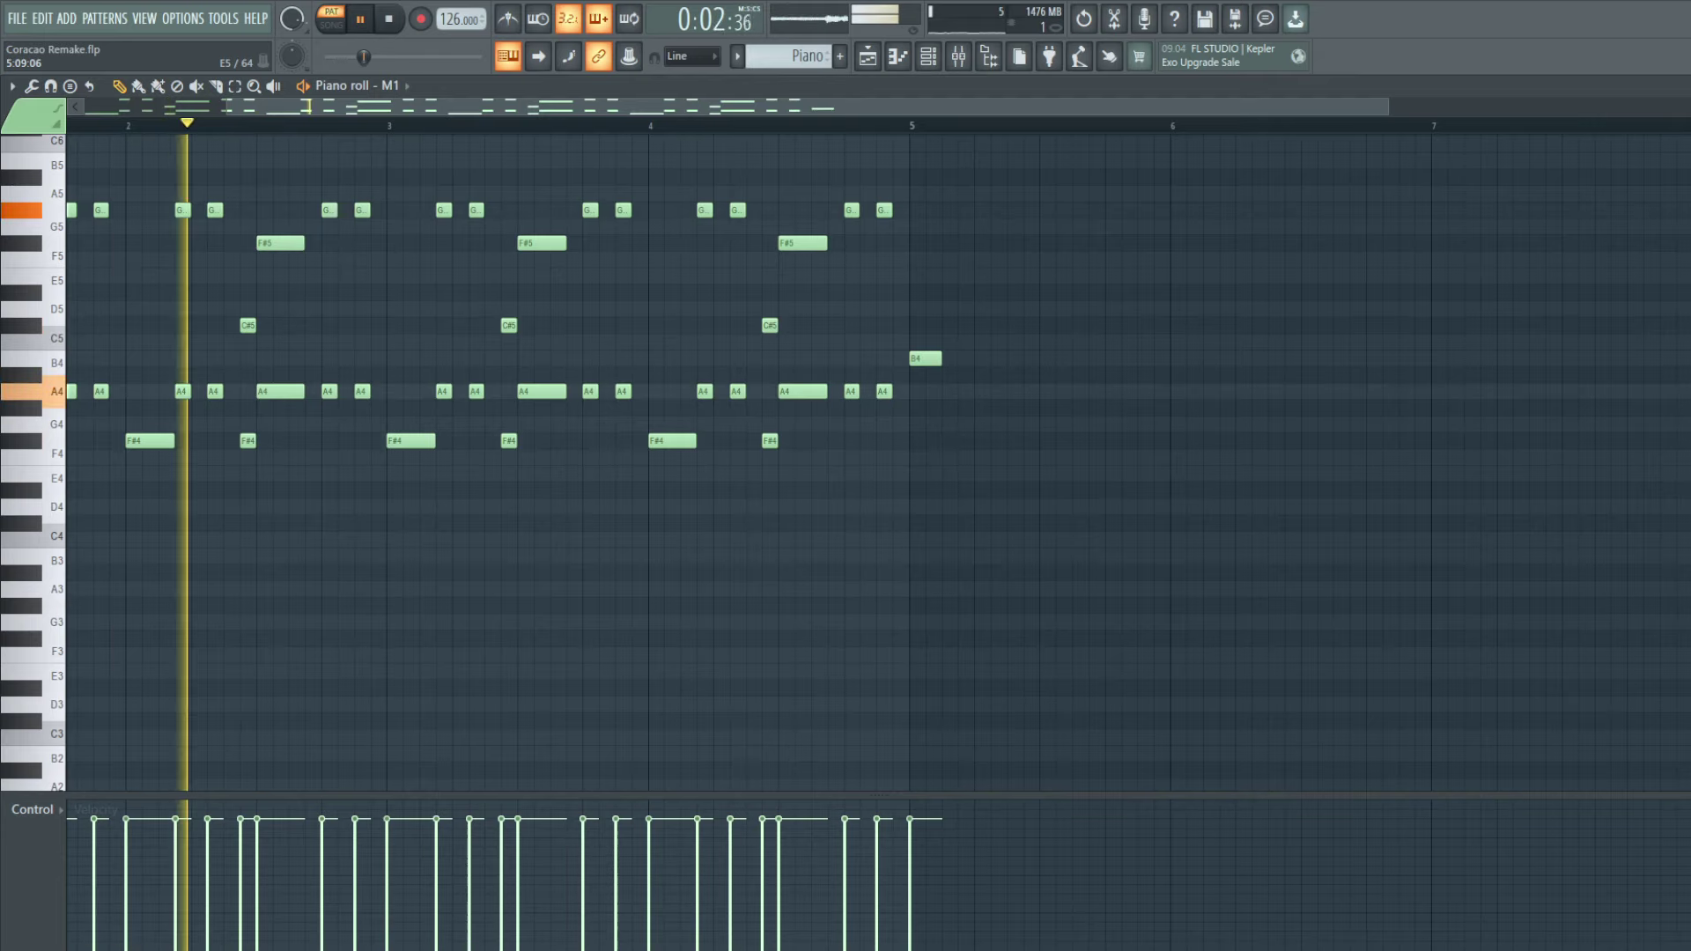
{"action": "left_click", "coordinate": [976, 359]}
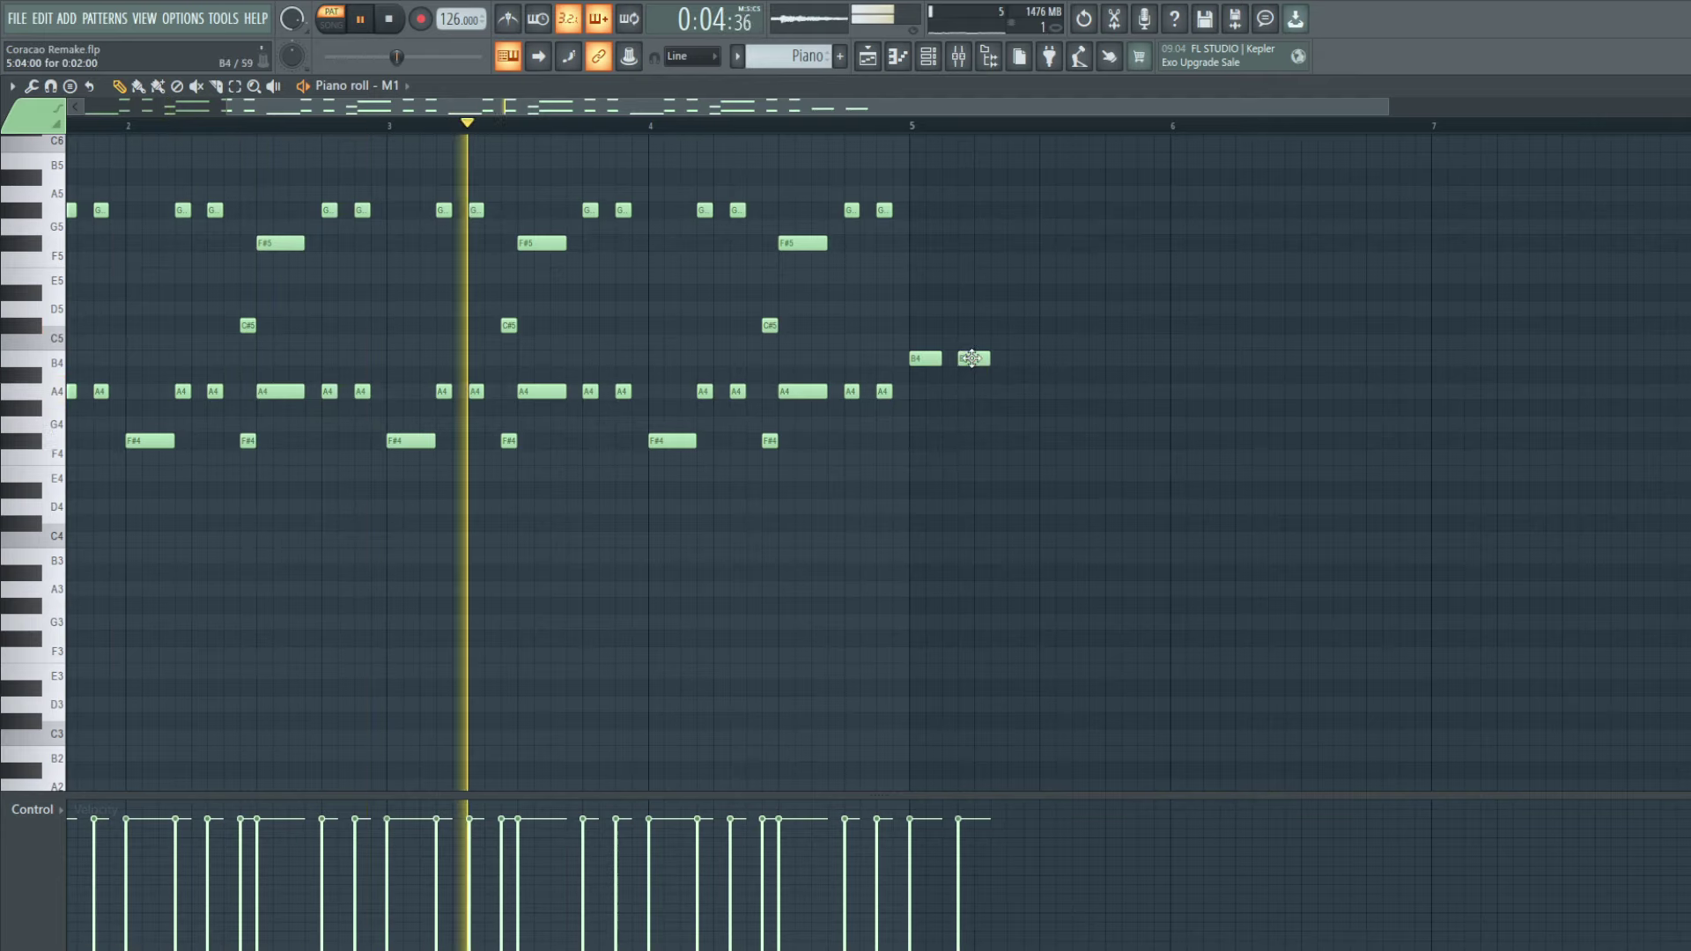
Step: Complete a B4, D5 and A5 chord at step 4 of bar 5 and repeat it at step 7
{"action": "left_click", "coordinate": [965, 309]}
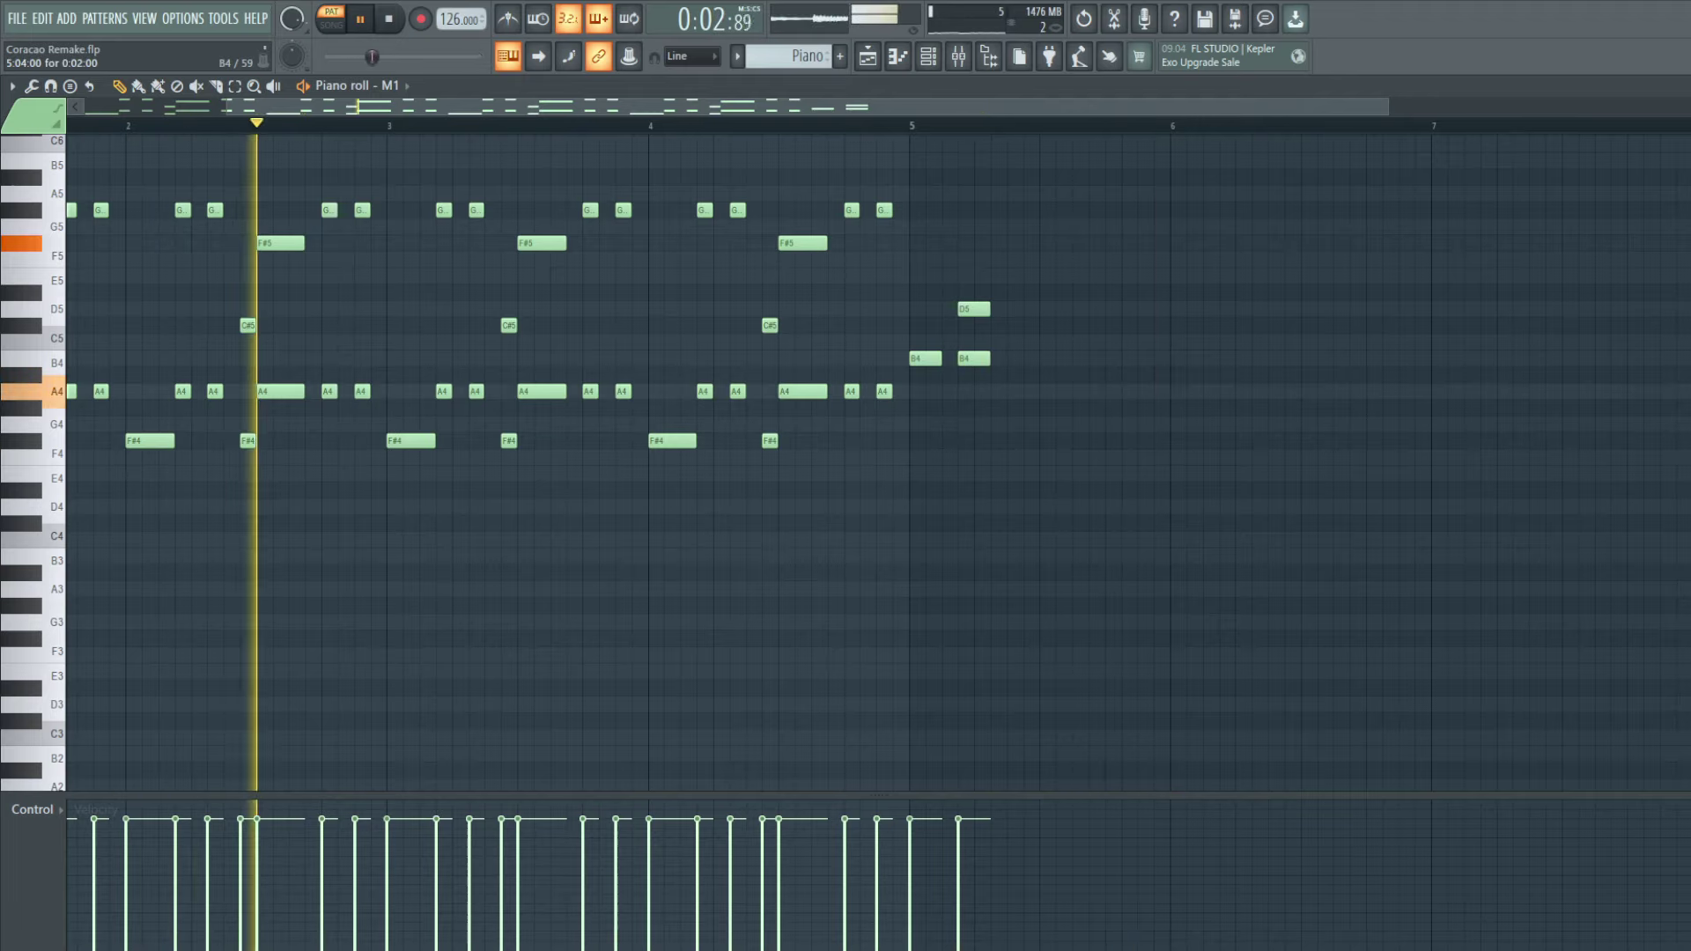
{"action": "left_click", "coordinate": [966, 226]}
{"action": "left_click_drag", "start_coordinate": [974, 226], "coordinate": [971, 176]}
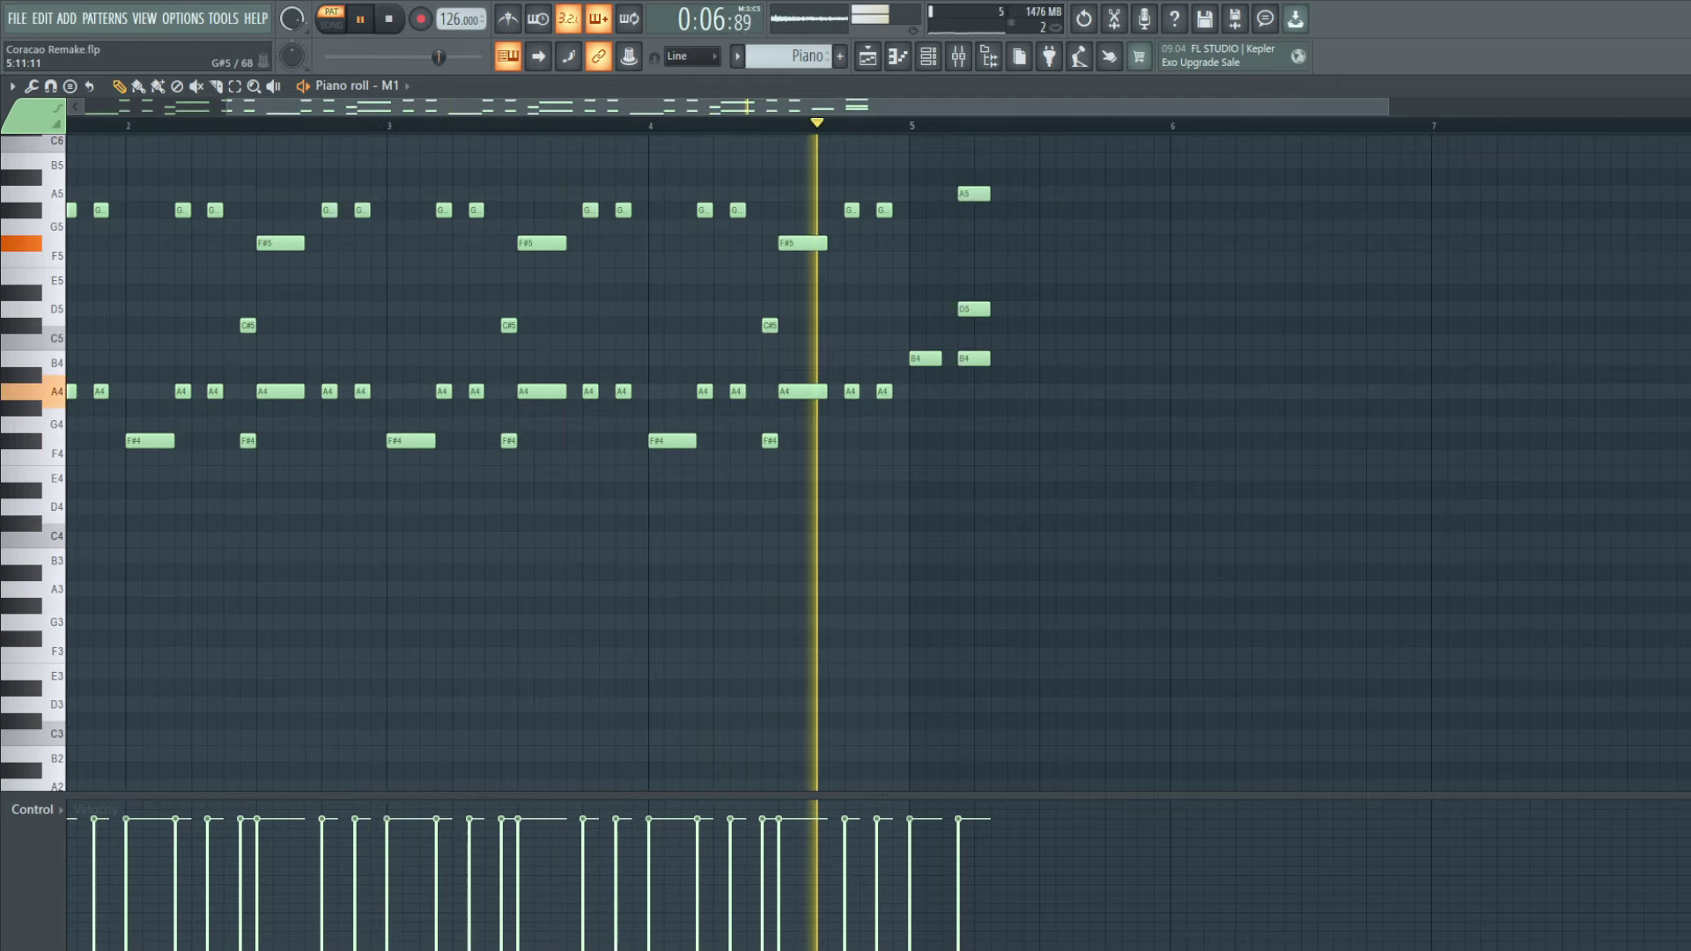
{"action": "left_click", "coordinate": [1012, 194]}
{"action": "left_click", "coordinate": [1011, 310]}
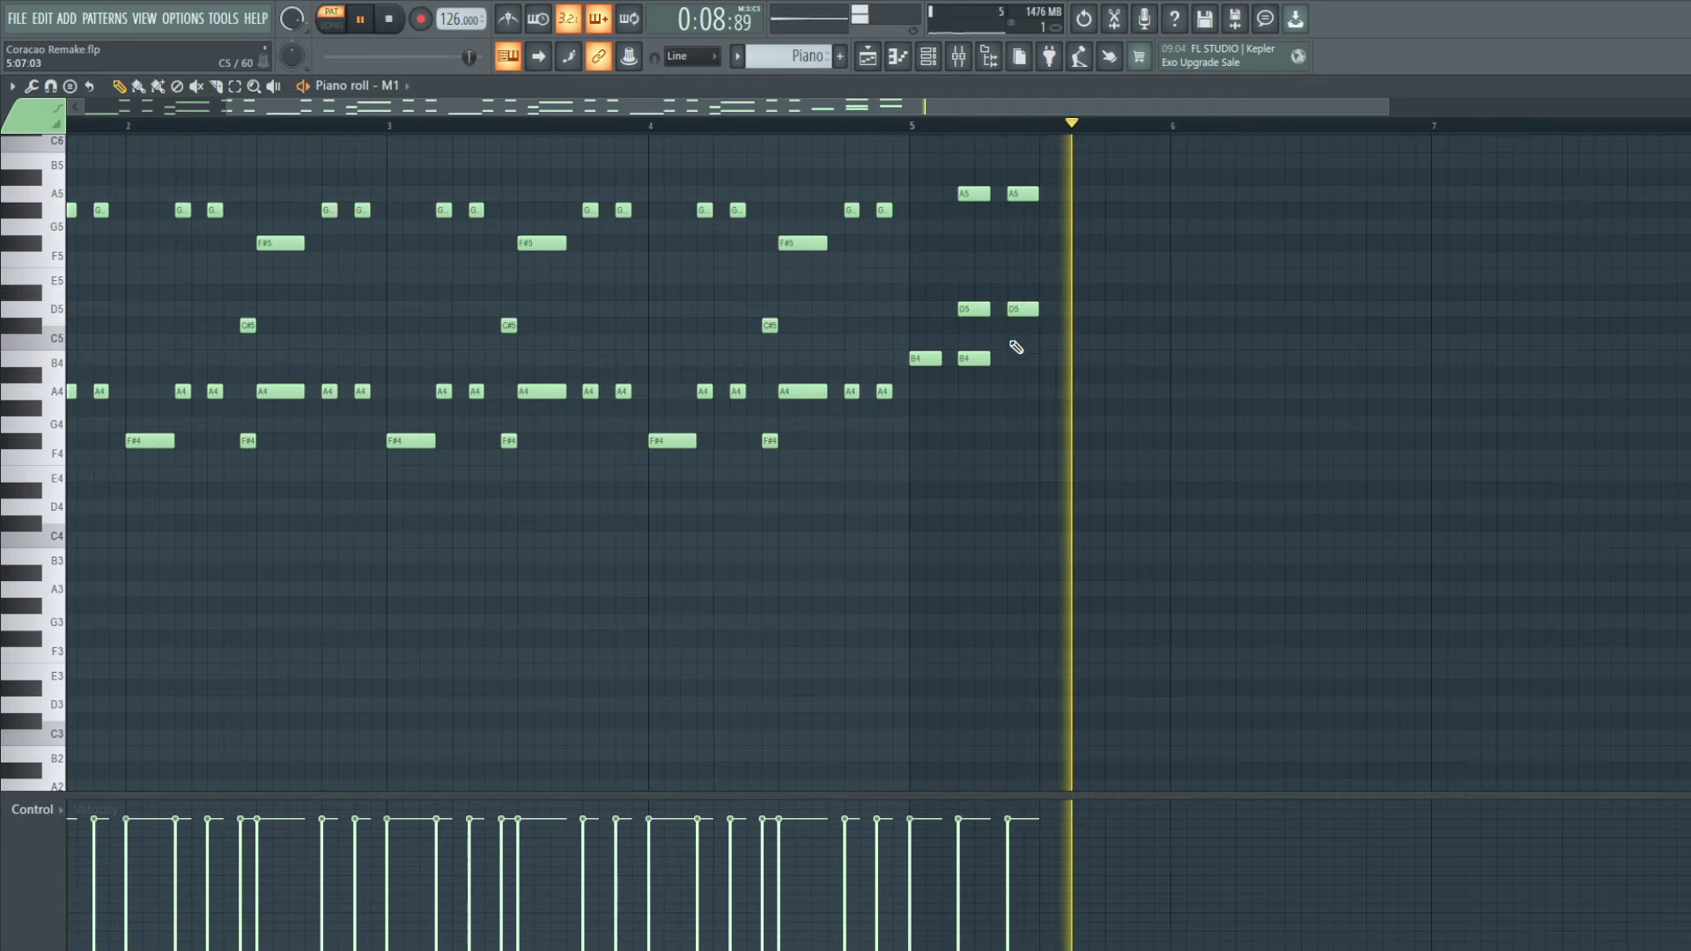
{"action": "left_click", "coordinate": [1009, 358]}
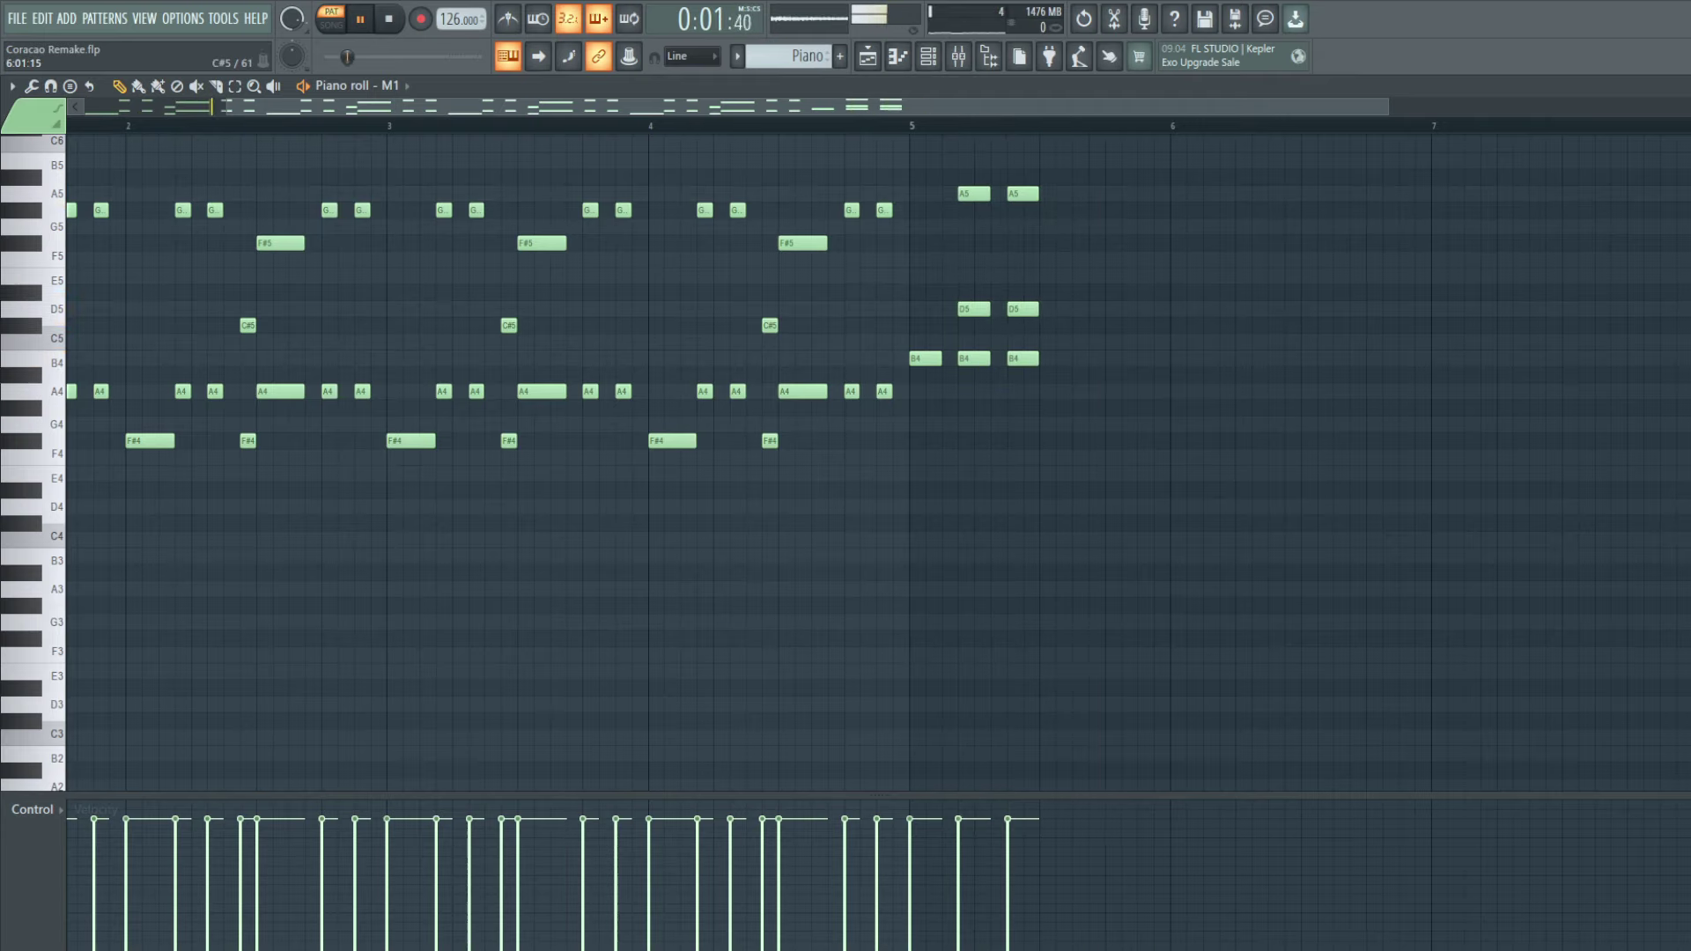
Step: Add a G#5 note at step 9 of bar 5 and shift the second A5 chord one step earlier, to step 6
{"action": "left_click", "coordinate": [1055, 210]}
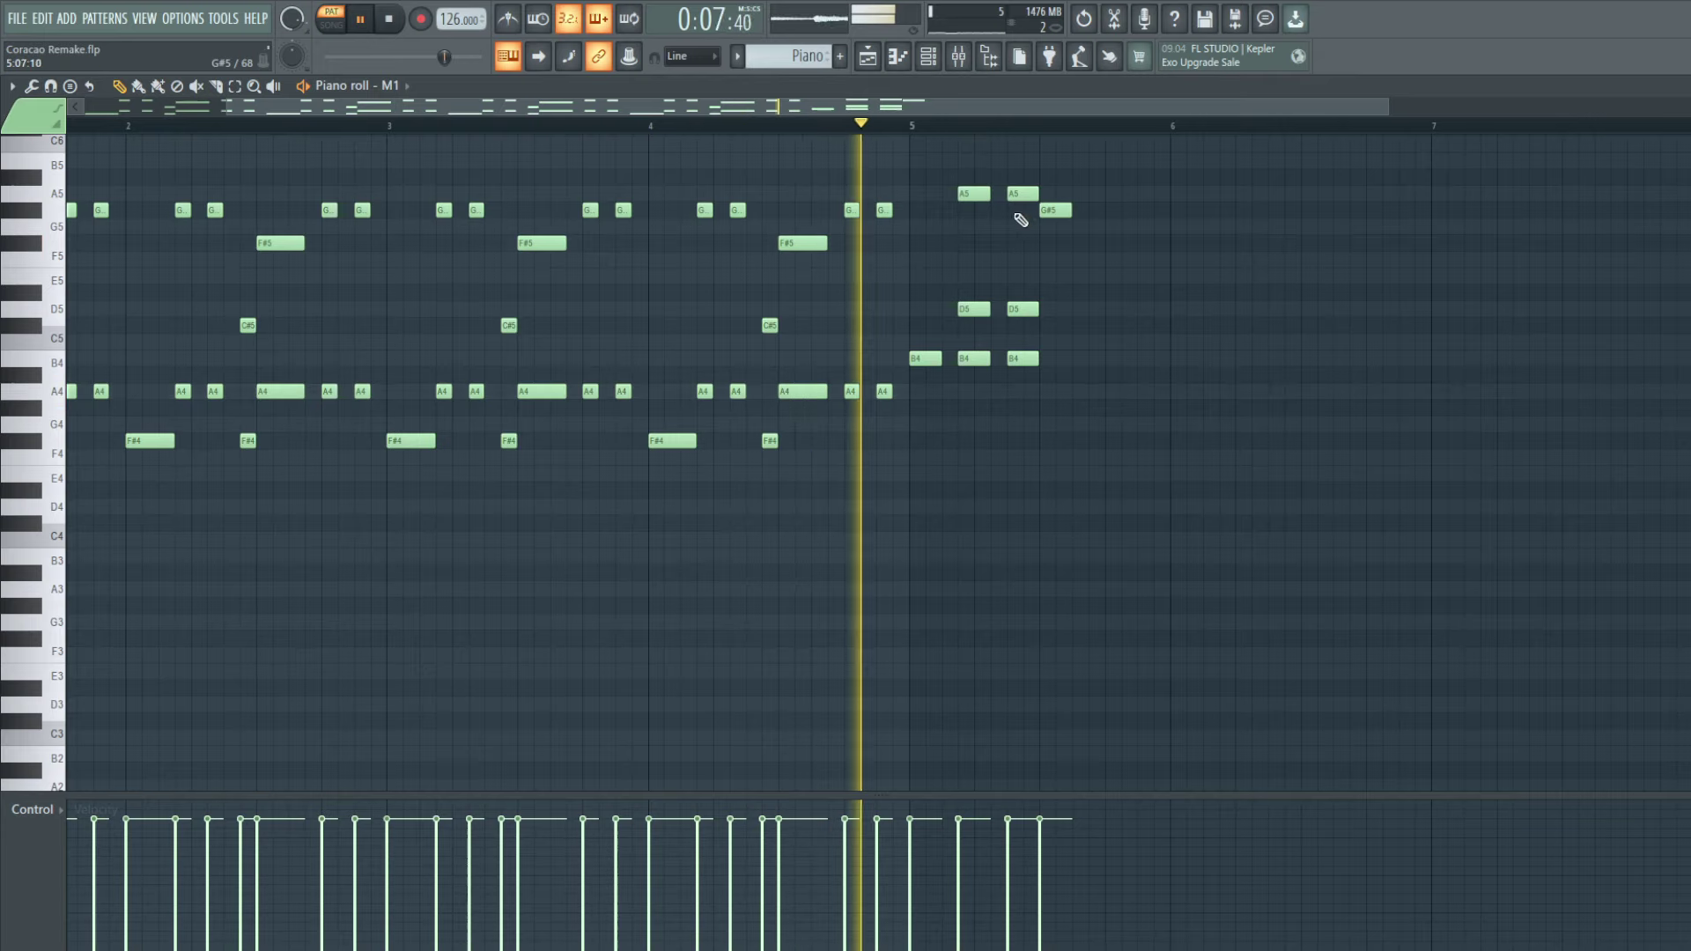
{"action": "key", "text": "space"}
{"action": "left_click_drag", "start_coordinate": [1029, 195], "coordinate": [1011, 198]}
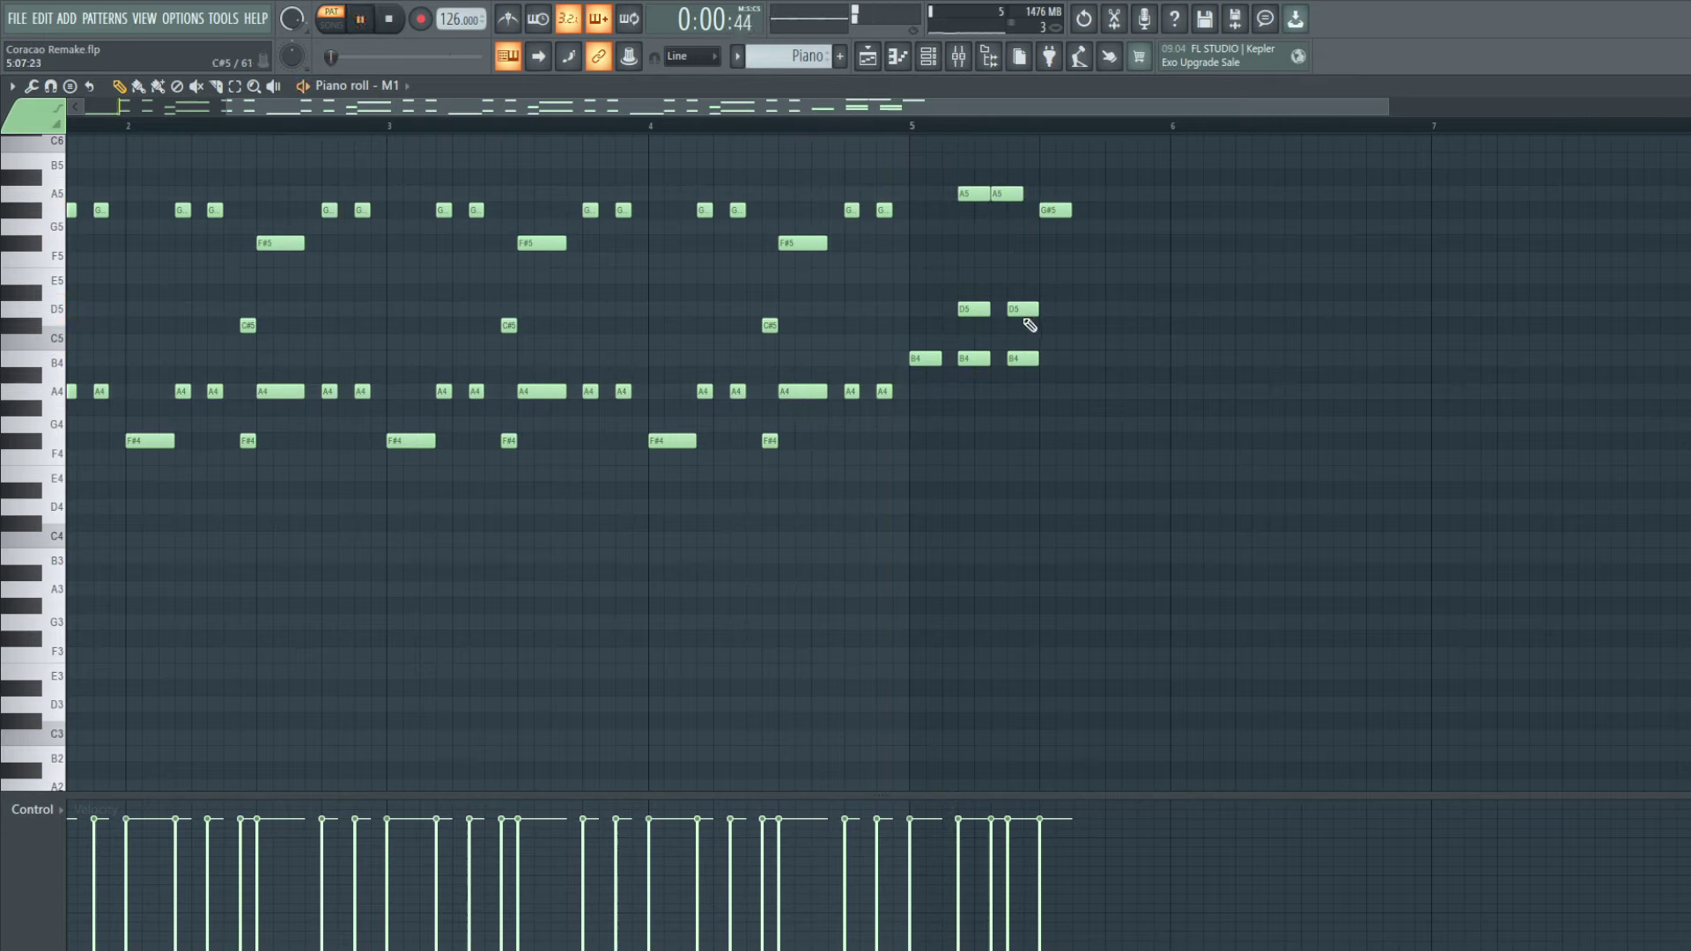
{"action": "right_click", "coordinate": [1004, 324]}
{"action": "left_click_drag", "start_coordinate": [1025, 309], "coordinate": [1013, 357]}
Step: Set the playback start to bar 5 and complete the B4, D5 and G#5 chords at steps 9 and 12
{"action": "left_click", "coordinate": [909, 126]}
{"action": "key", "text": "space"}
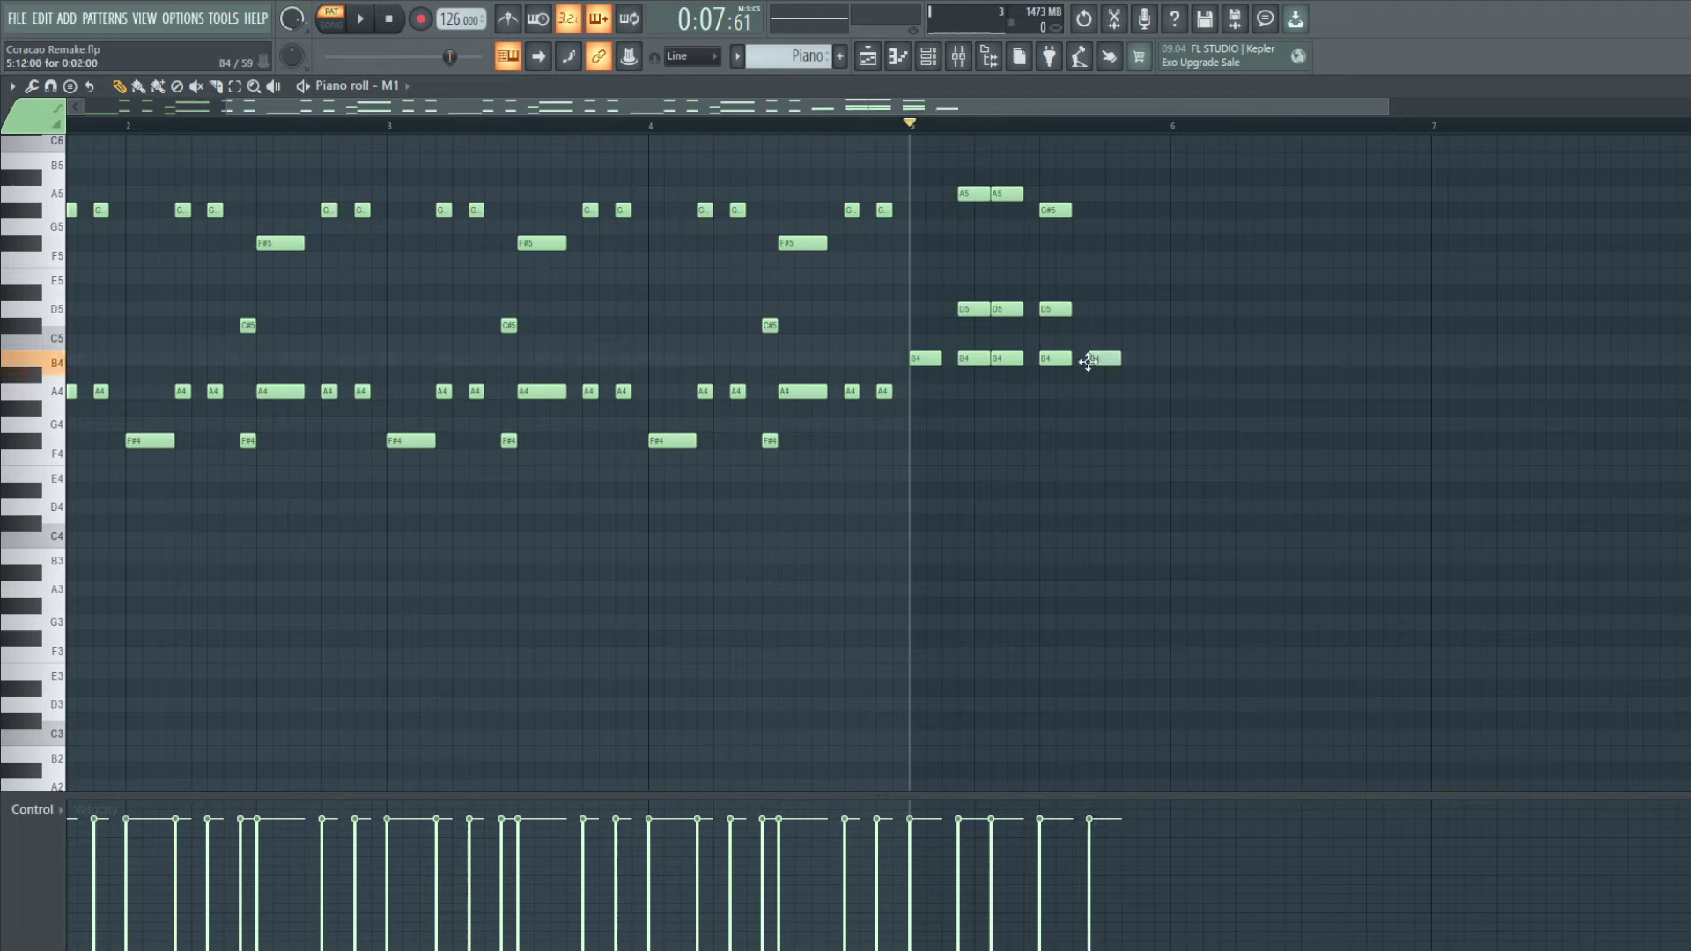
{"action": "left_click", "coordinate": [1092, 310]}
{"action": "key", "text": "space"}
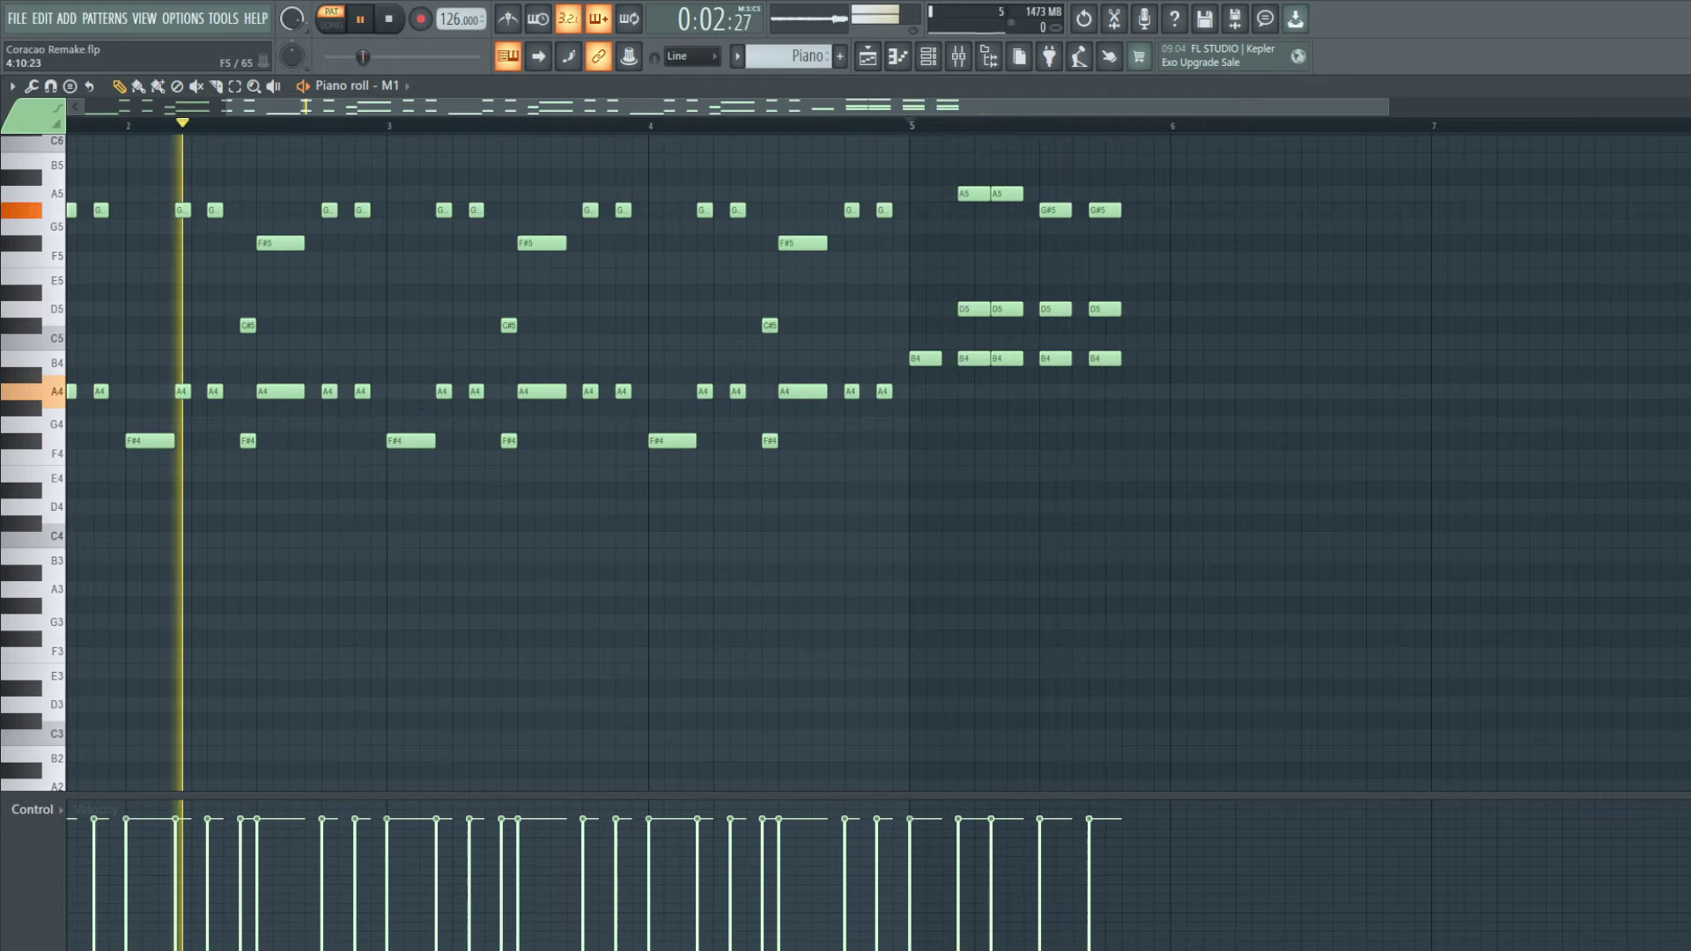
Step: Move the last G#5 chord in bar 5 one step later, to step 13, and play the pattern back
{"action": "left_click_drag", "start_coordinate": [1095, 217], "coordinate": [1110, 215]}
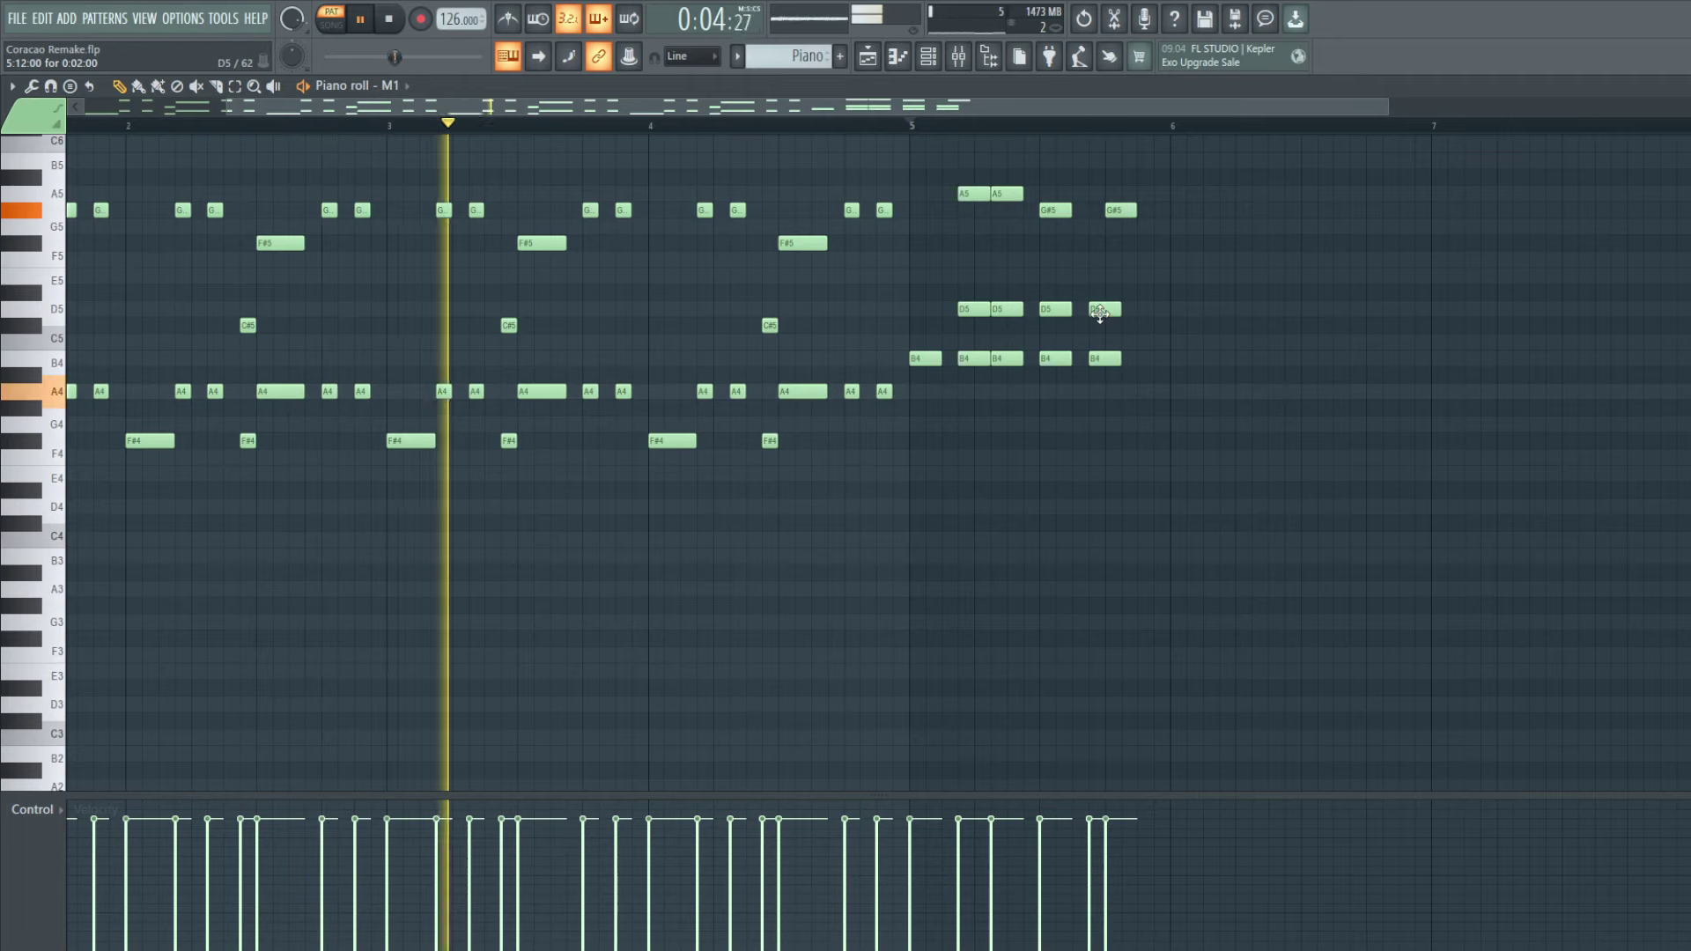
{"action": "left_click_drag", "start_coordinate": [1095, 311], "coordinate": [1129, 358]}
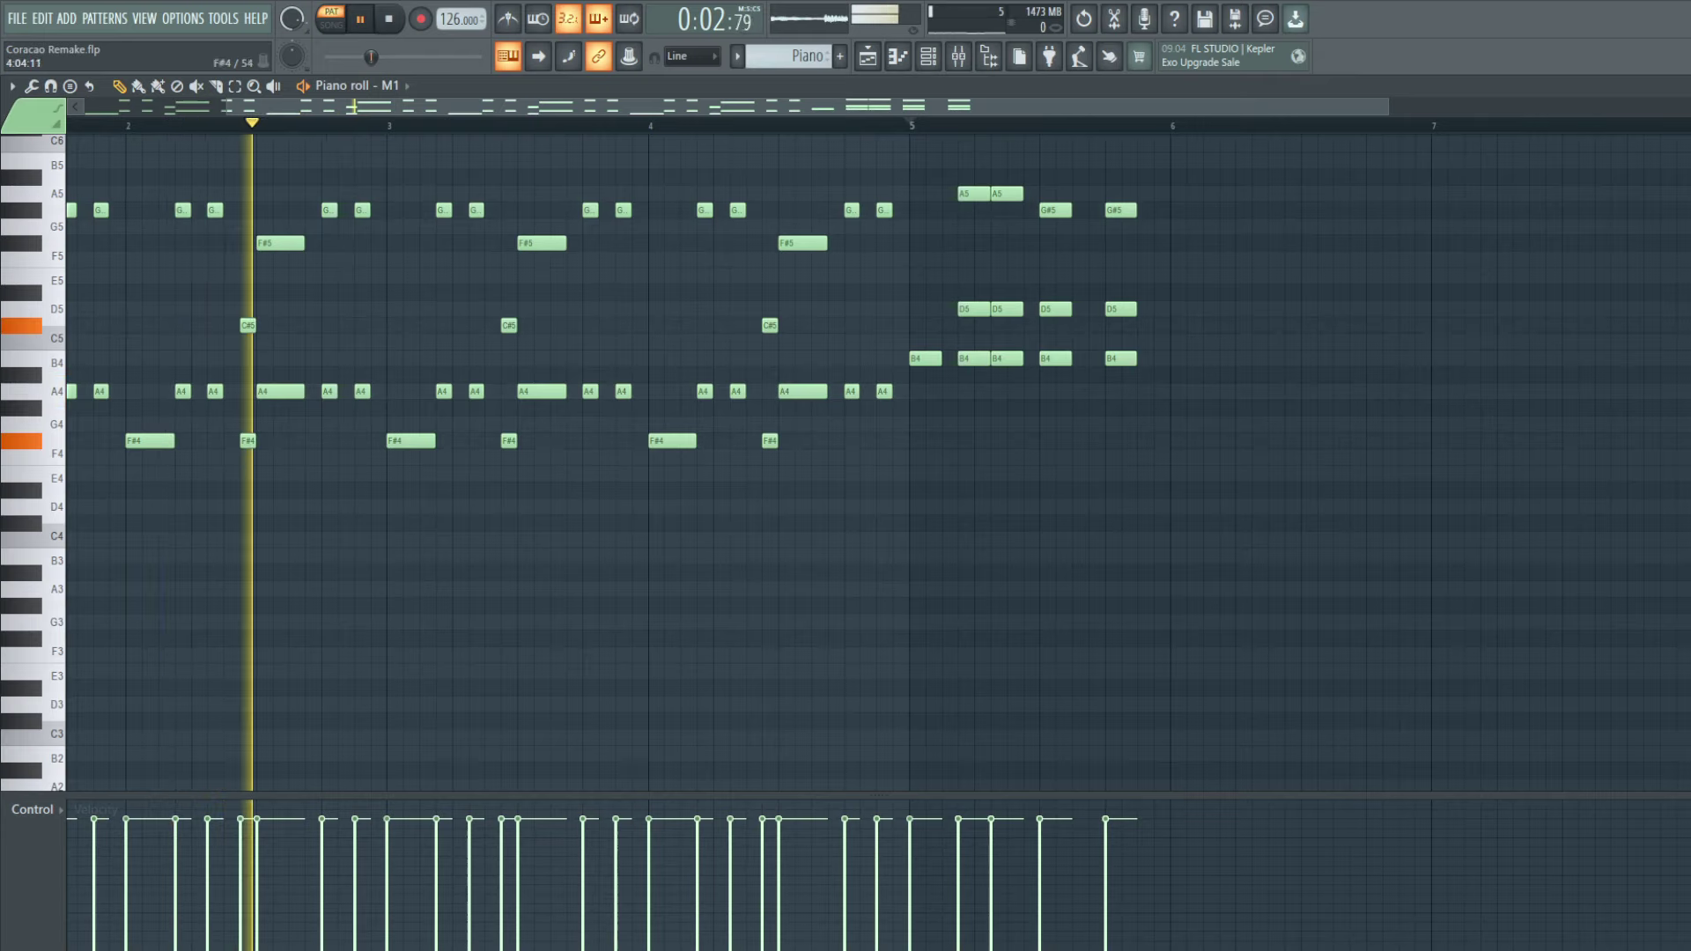
{"action": "scroll", "coordinate": [1133, 305], "scroll_direction": "up", "scroll_amount": 1}
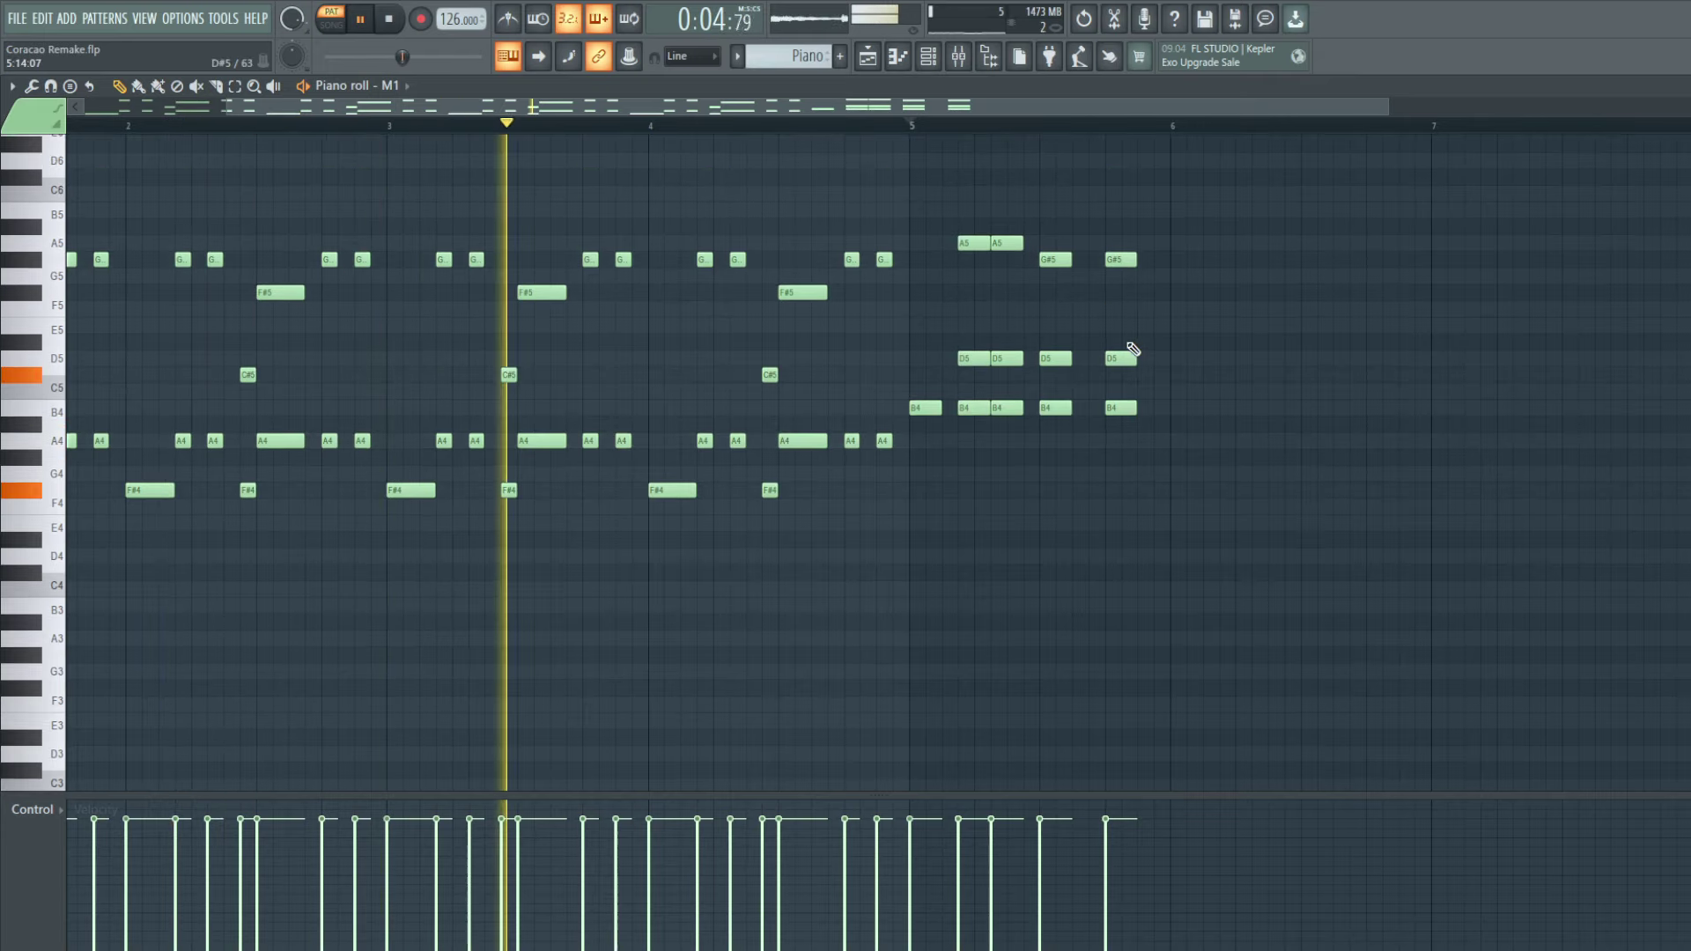
{"action": "left_click_drag", "start_coordinate": [907, 109], "coordinate": [1016, 112]}
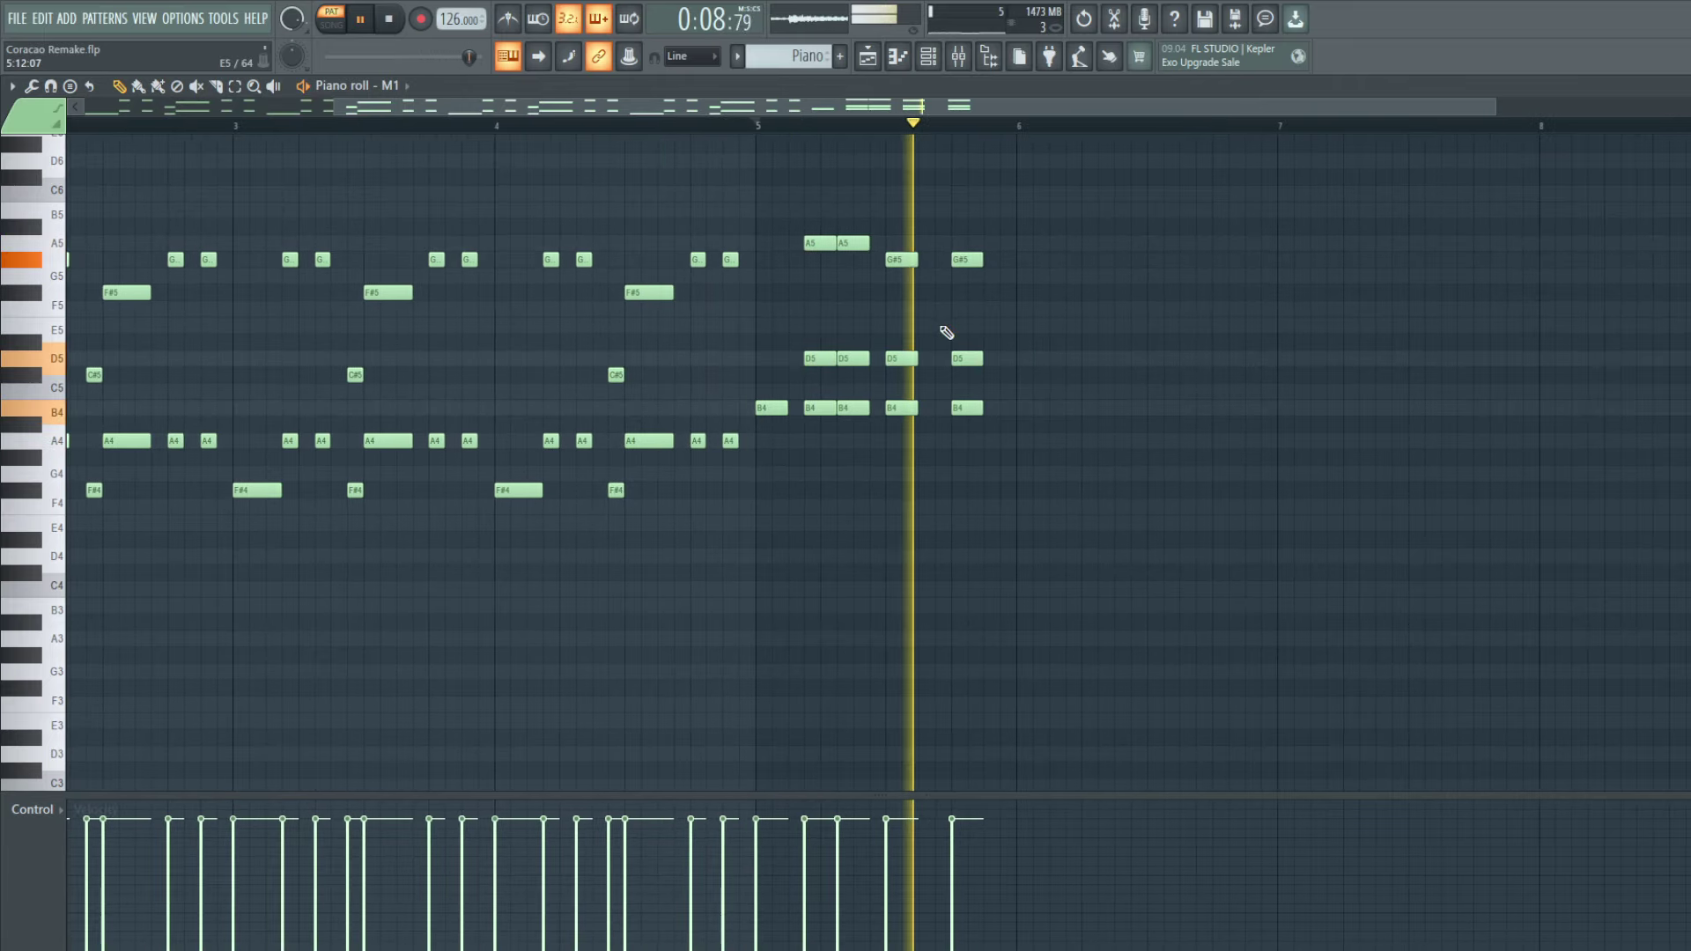
{"action": "key", "text": "space"}
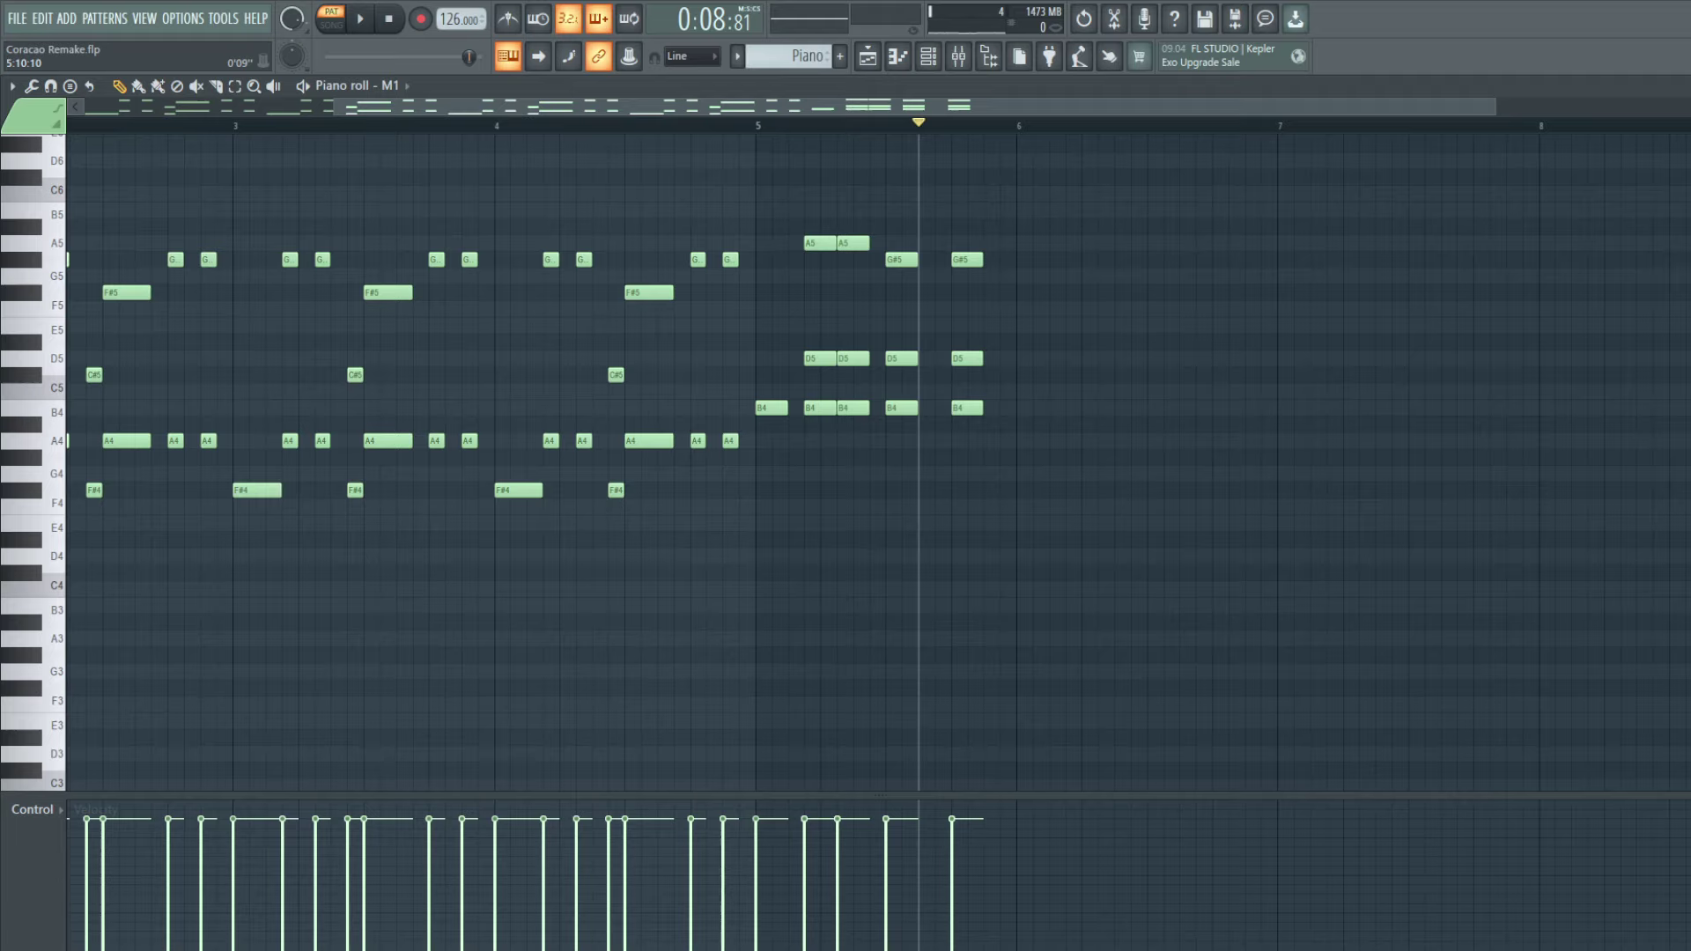
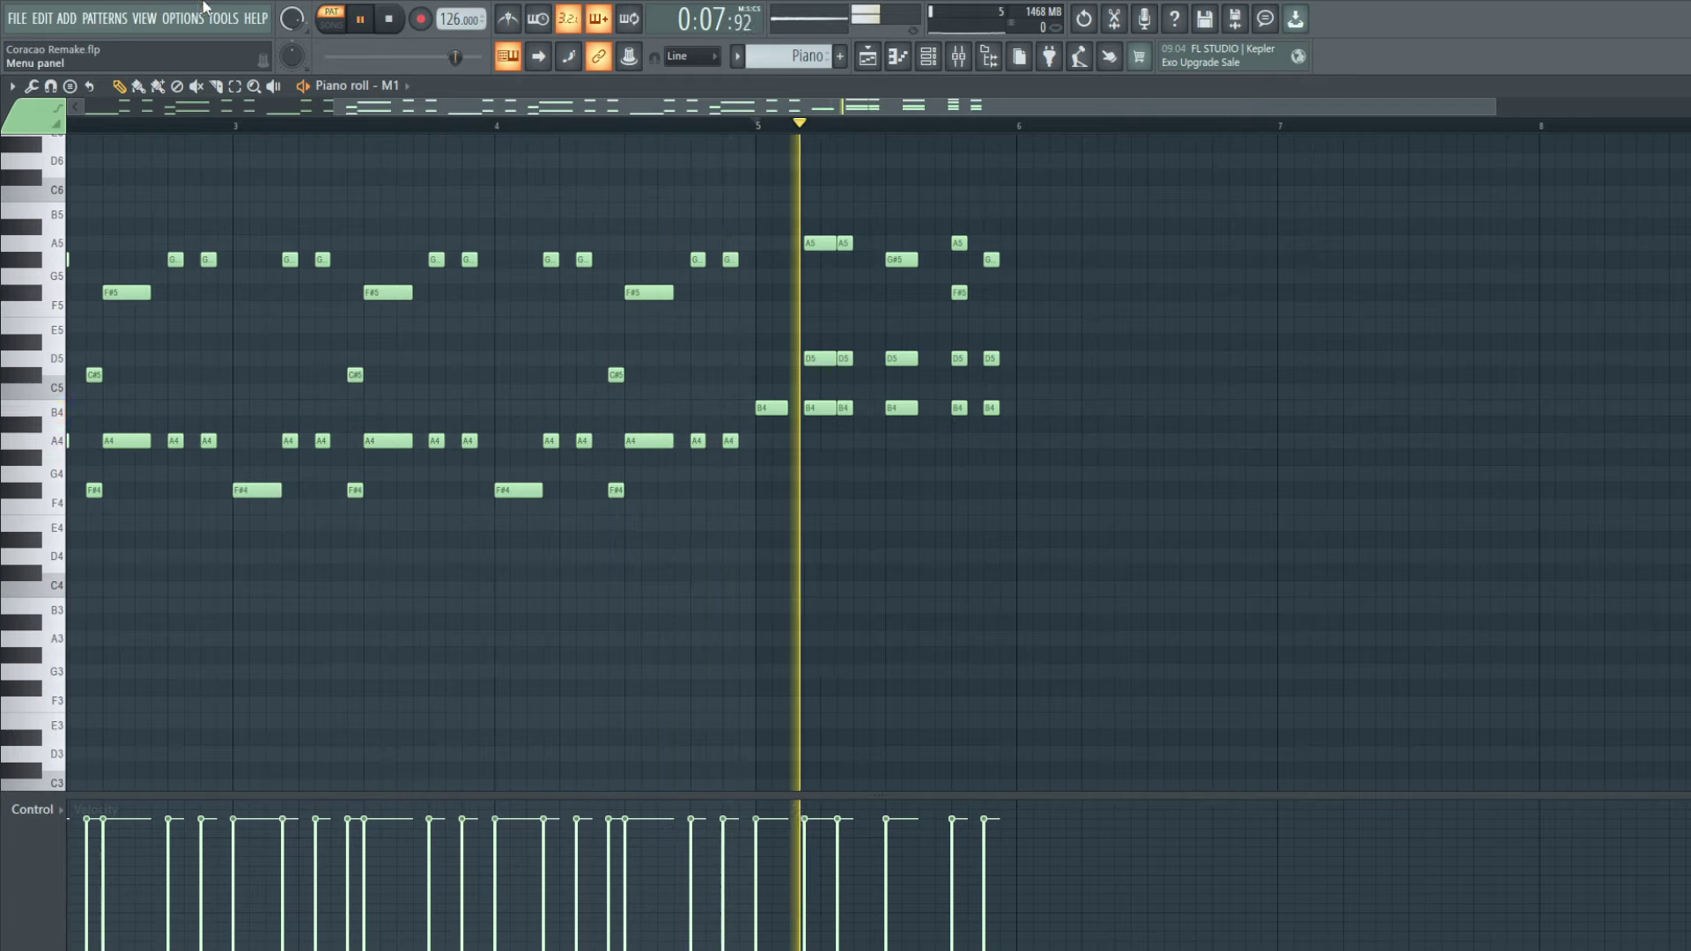
Step: Duplicate the bar 5 chord pattern and place the copy at the start of bar 6
{"action": "key", "text": "space"}
{"action": "left_click_drag", "start_coordinate": [1104, 187], "coordinate": [766, 480]}
{"action": "key", "text": "ctrl+b"}
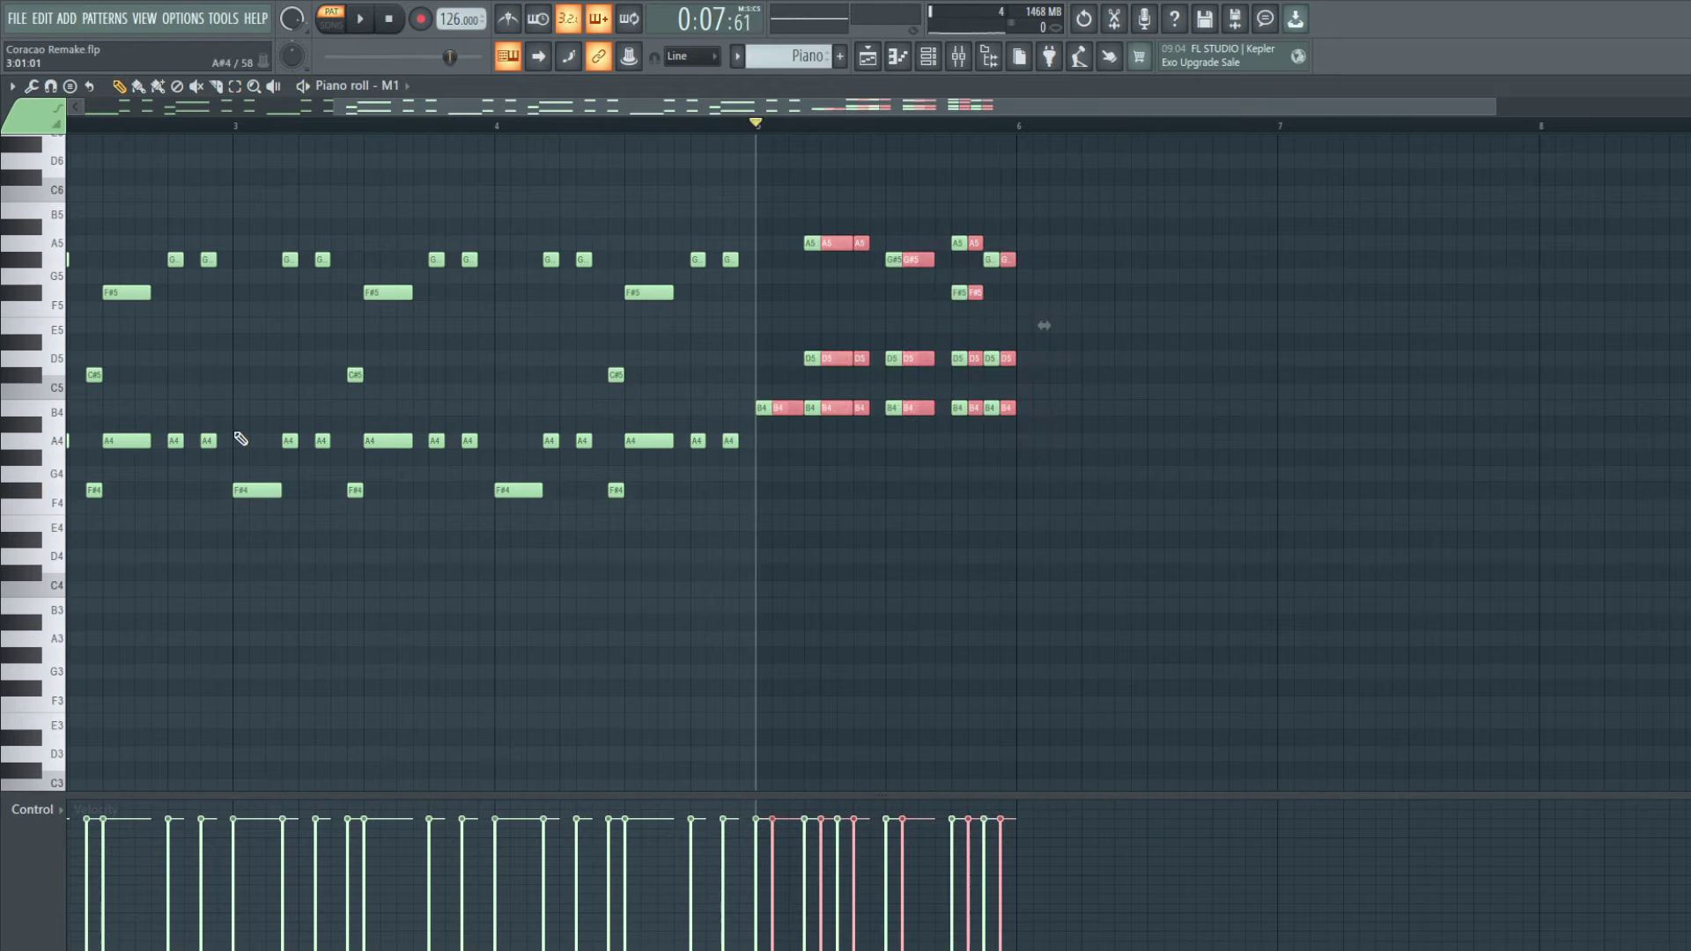
{"action": "left_click_drag", "start_coordinate": [794, 414], "coordinate": [1042, 415]}
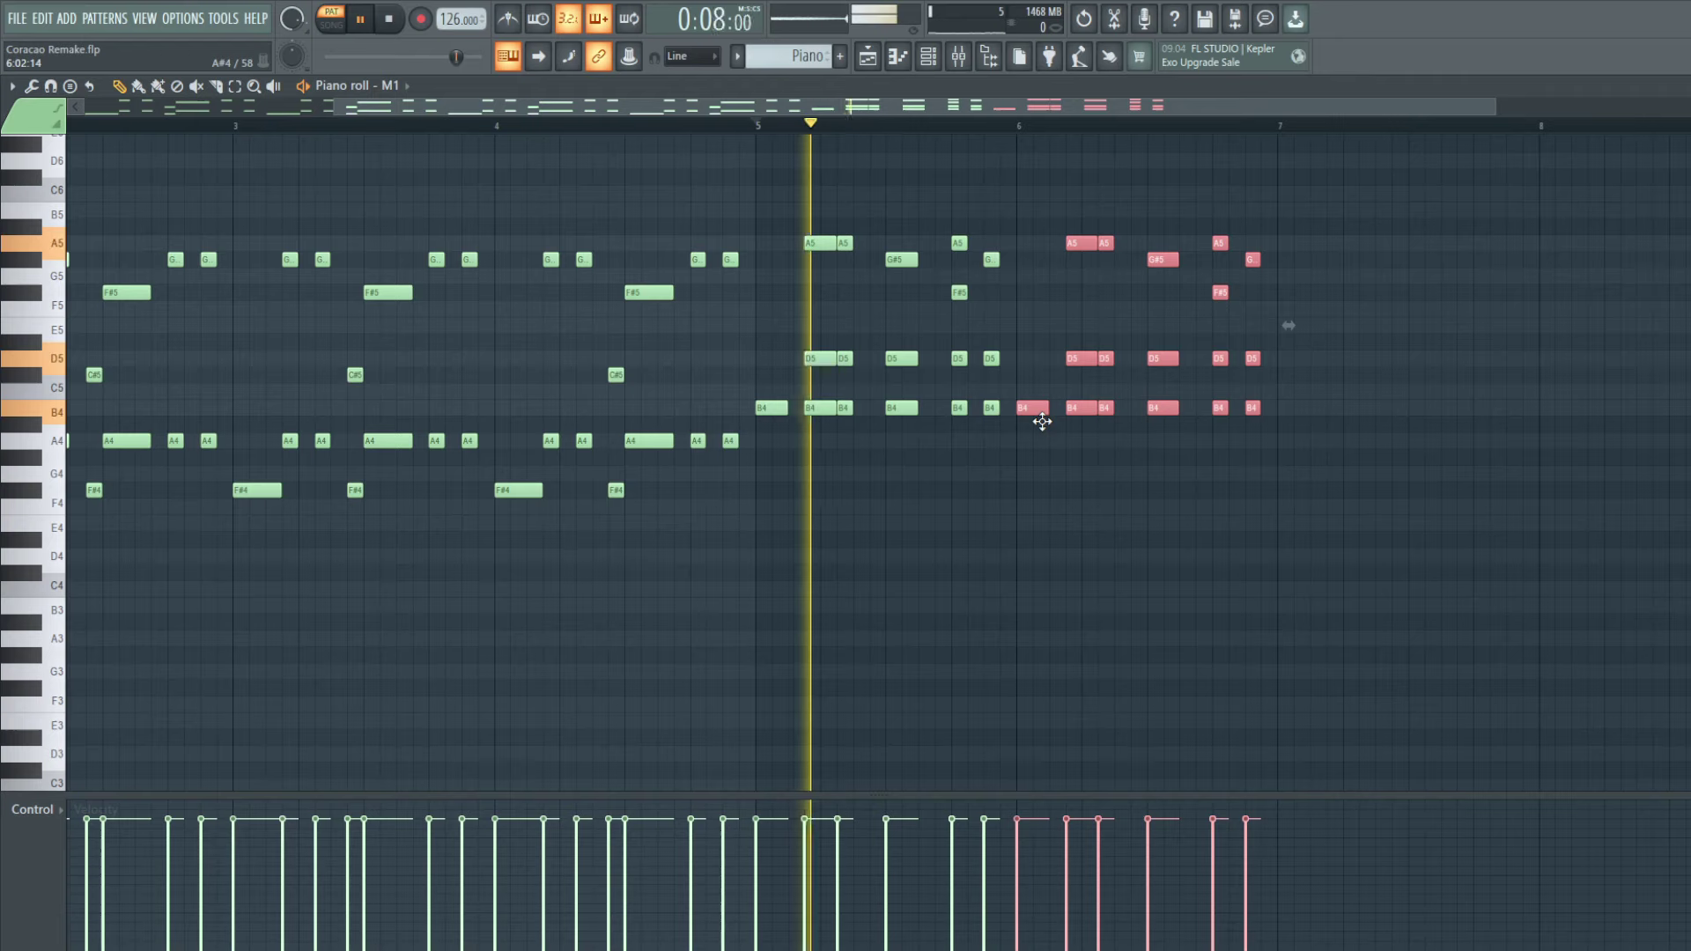
{"action": "left_click", "coordinate": [1070, 330]}
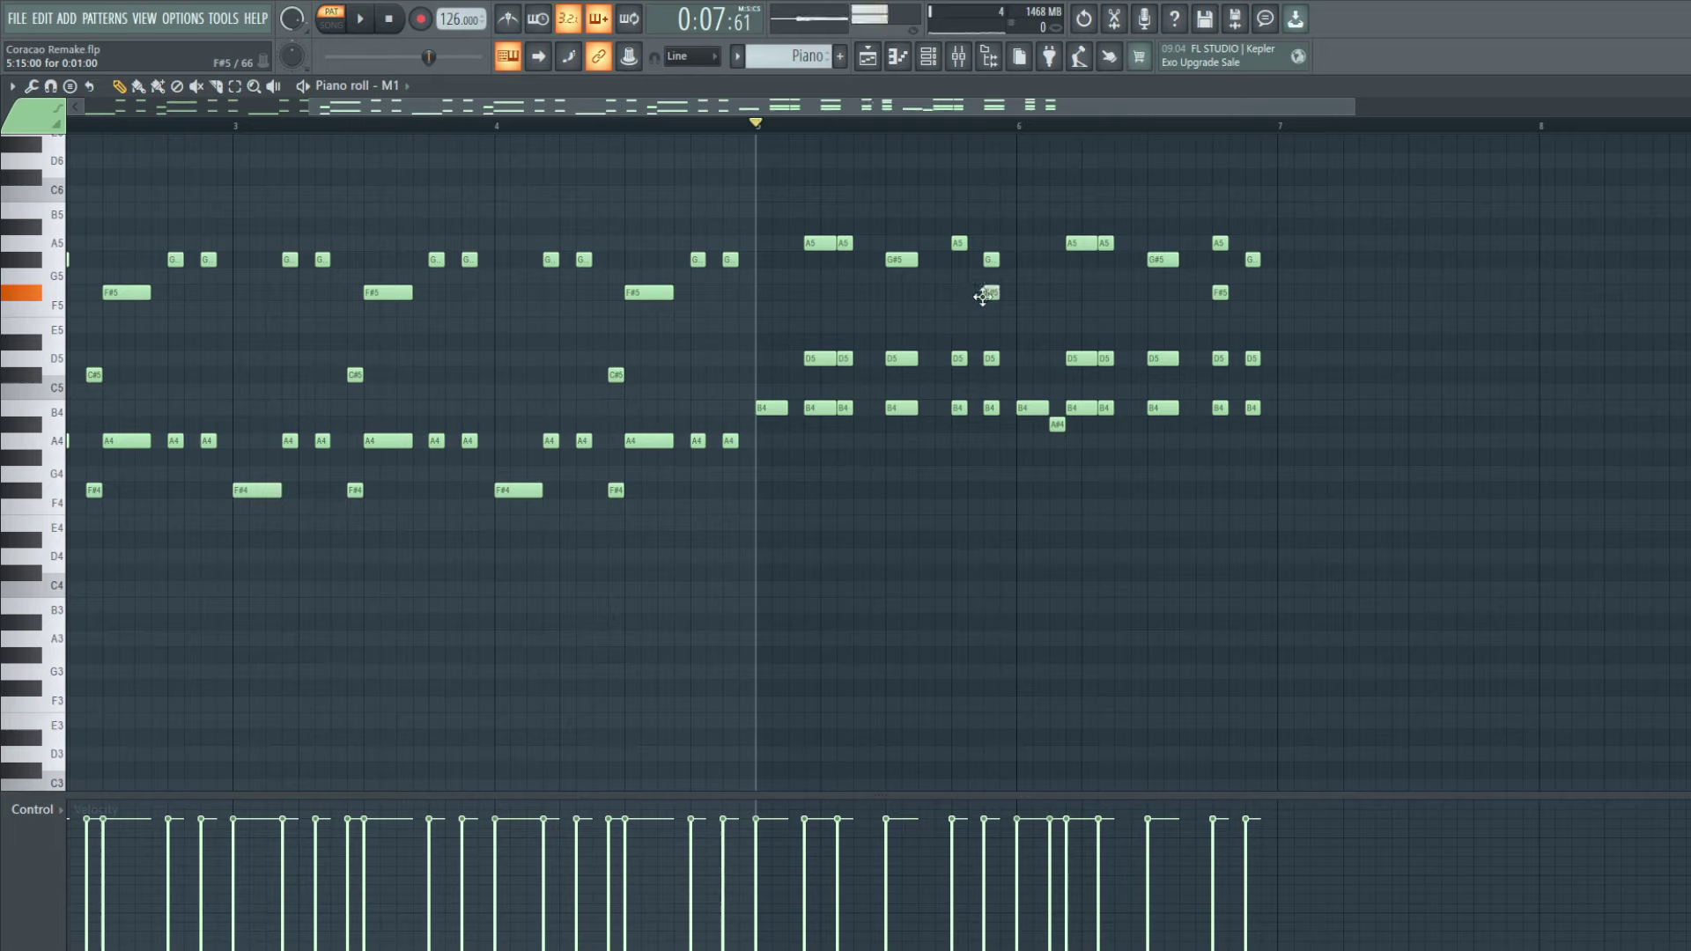
{"action": "left_click_drag", "start_coordinate": [986, 244], "coordinate": [958, 244]}
{"action": "key", "text": "space"}
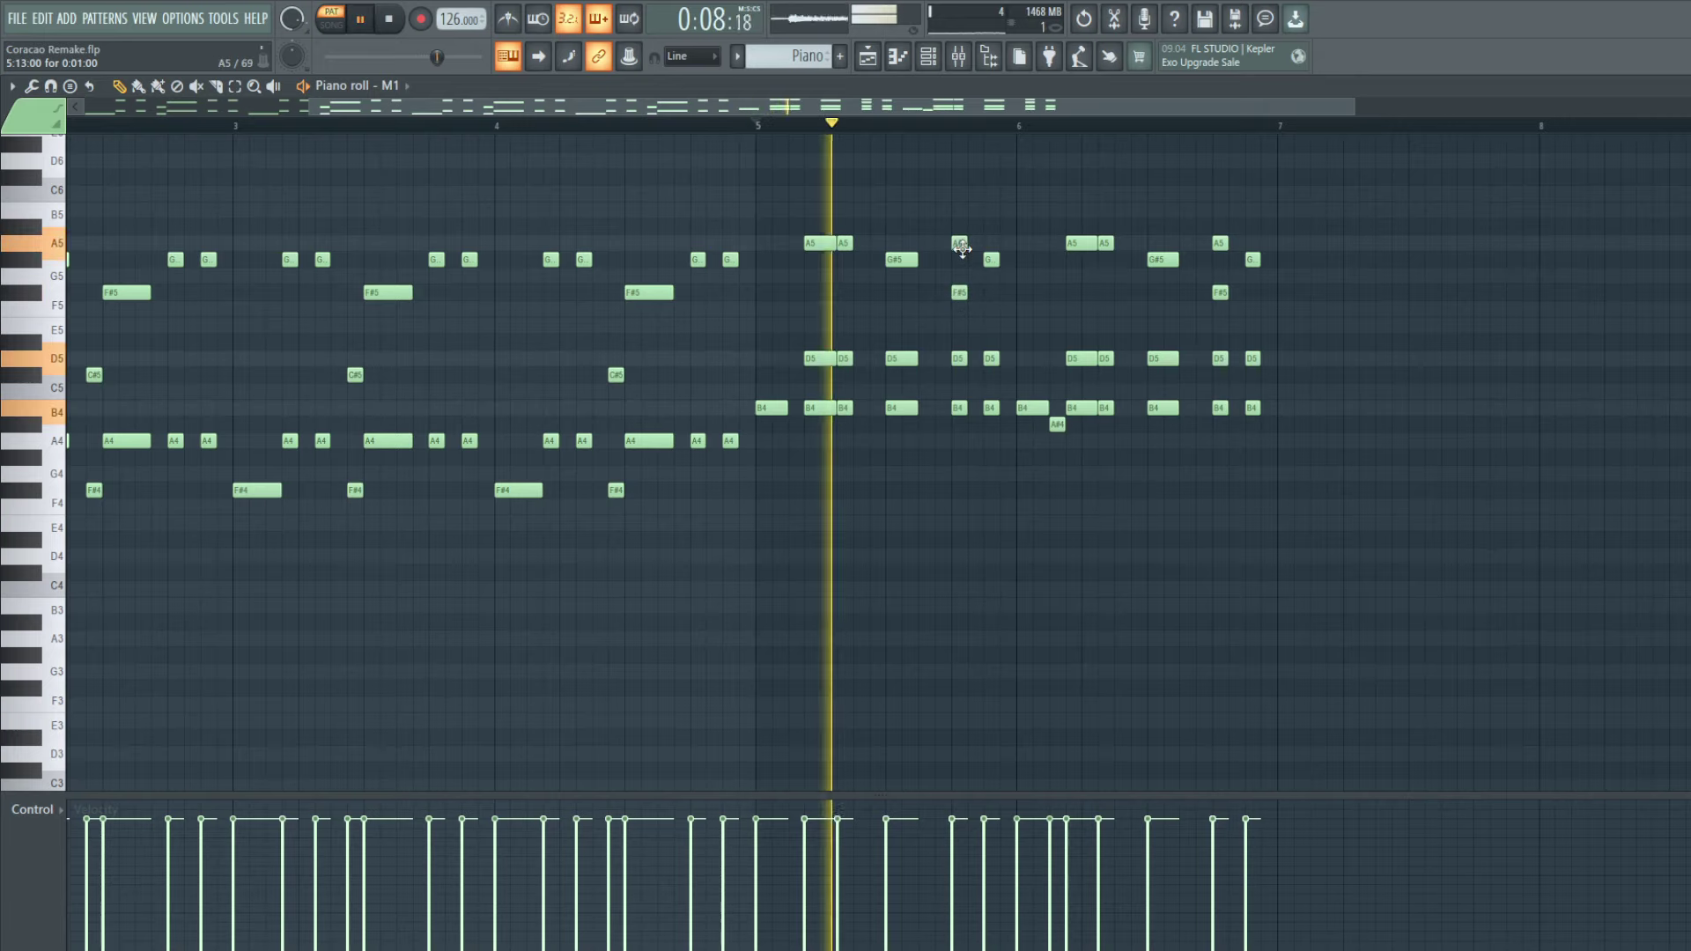
{"action": "key", "text": "space"}
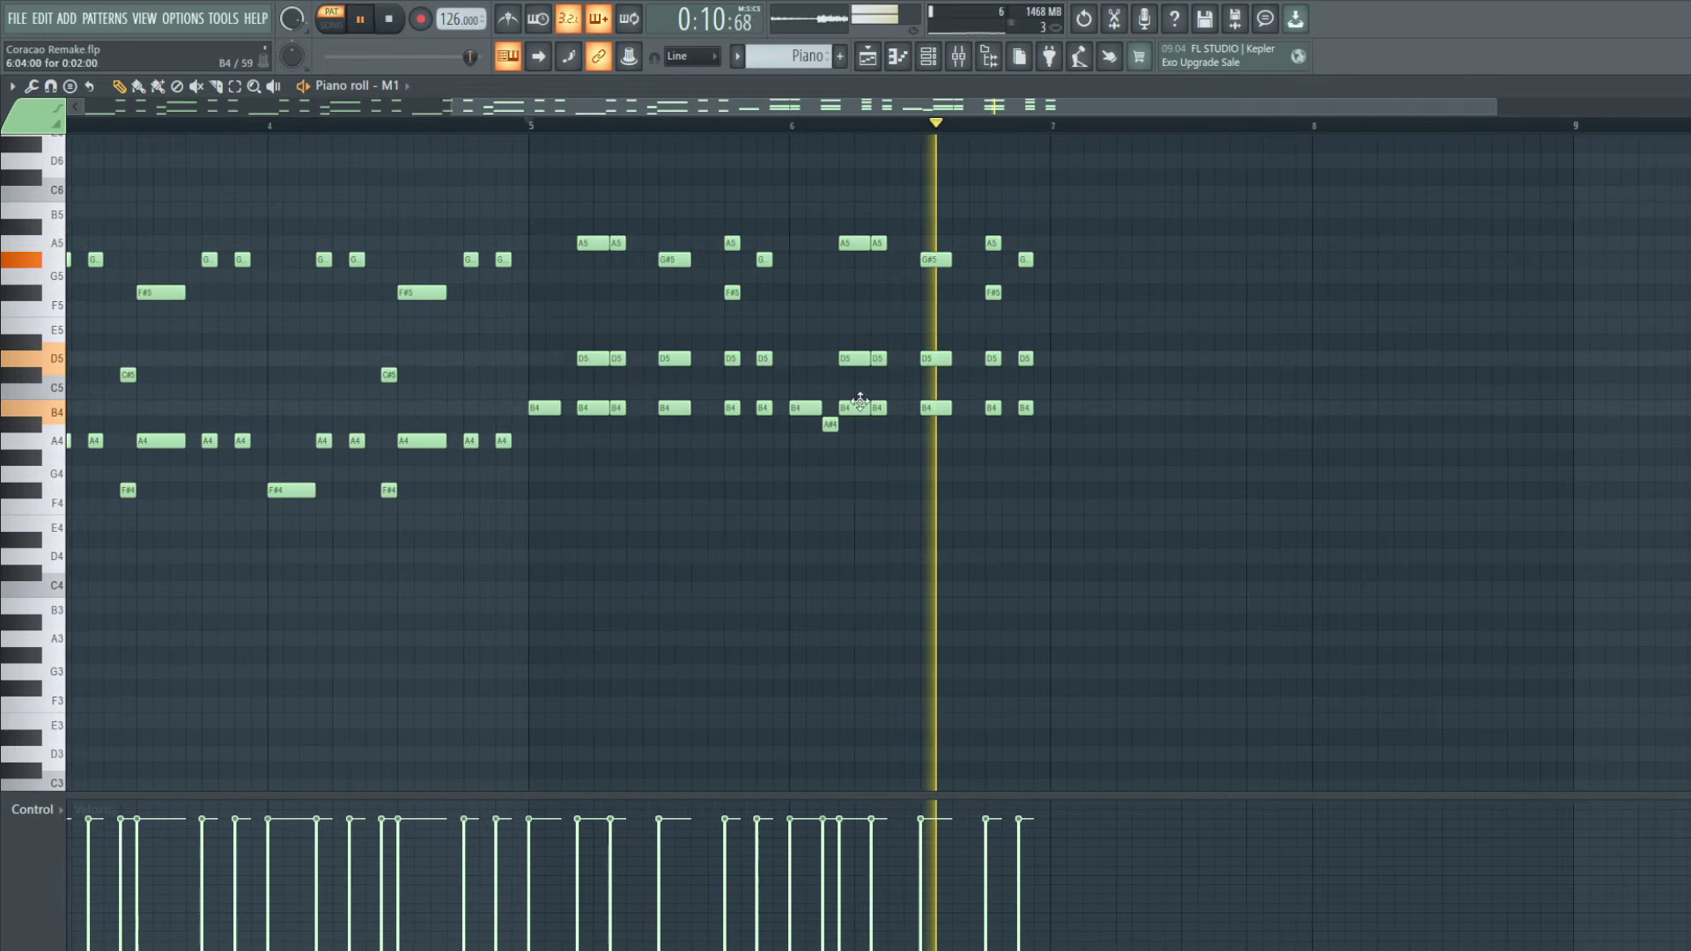
{"action": "right_click", "coordinate": [829, 425]}
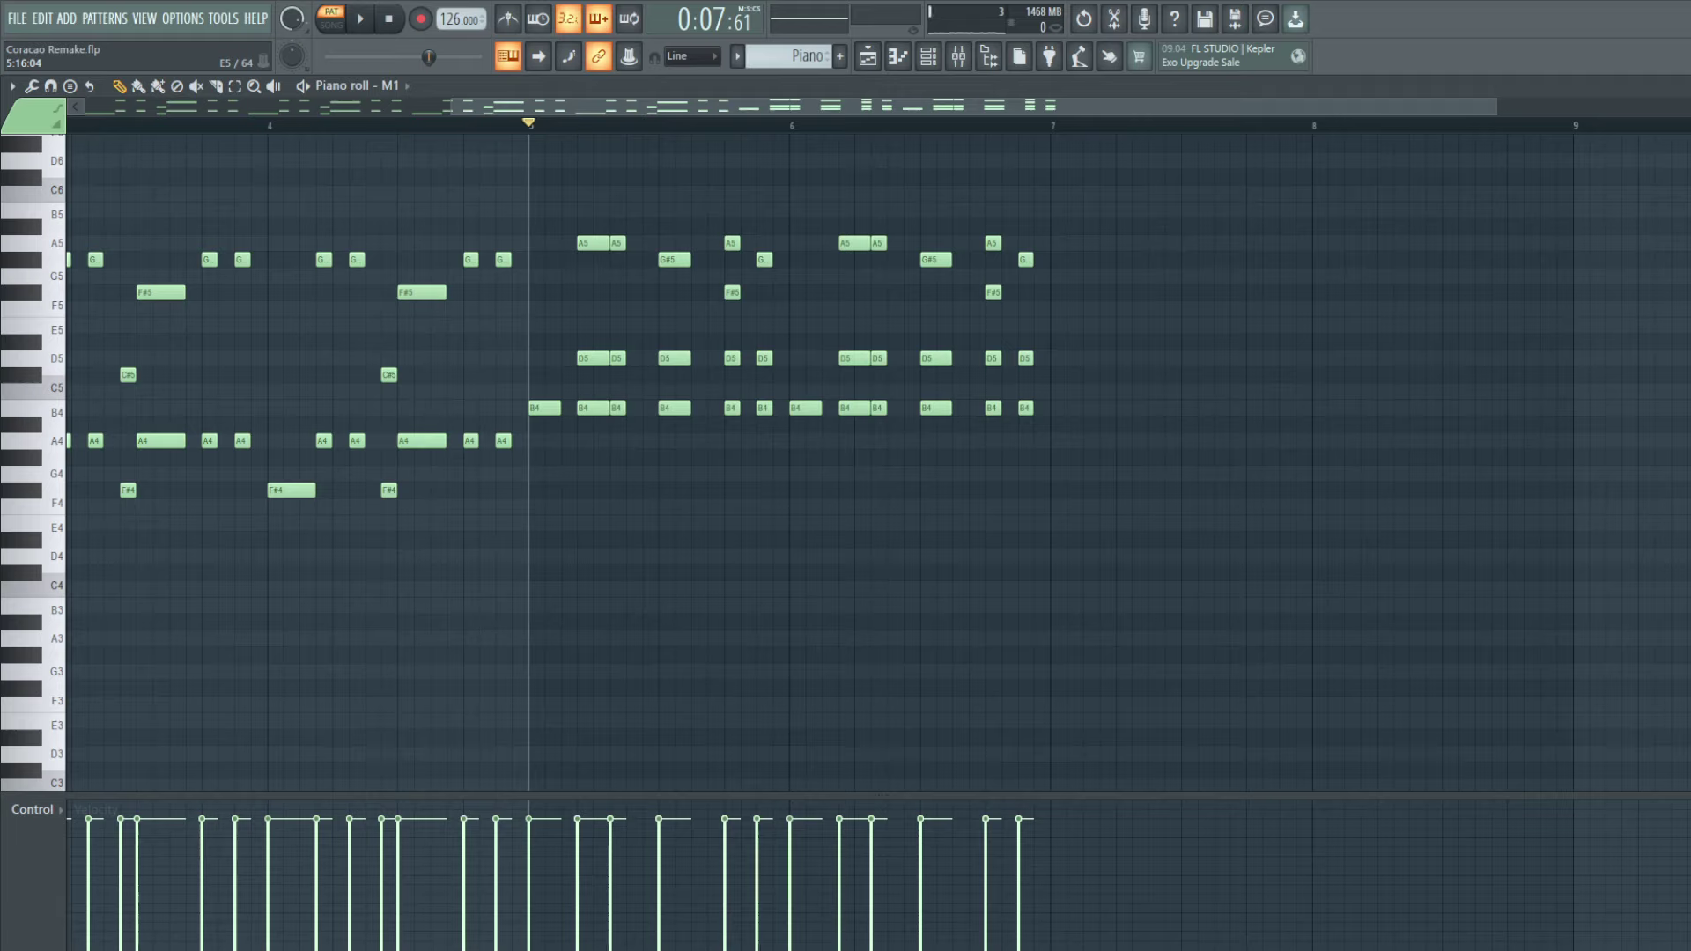
Step: Play back bars 5 and 6 and delete the F#5 note at step 13 of bar 6
{"action": "key", "text": "space"}
{"action": "left_click_drag", "start_coordinate": [520, 204], "coordinate": [13, 559]}
{"action": "left_click", "coordinate": [679, 347]}
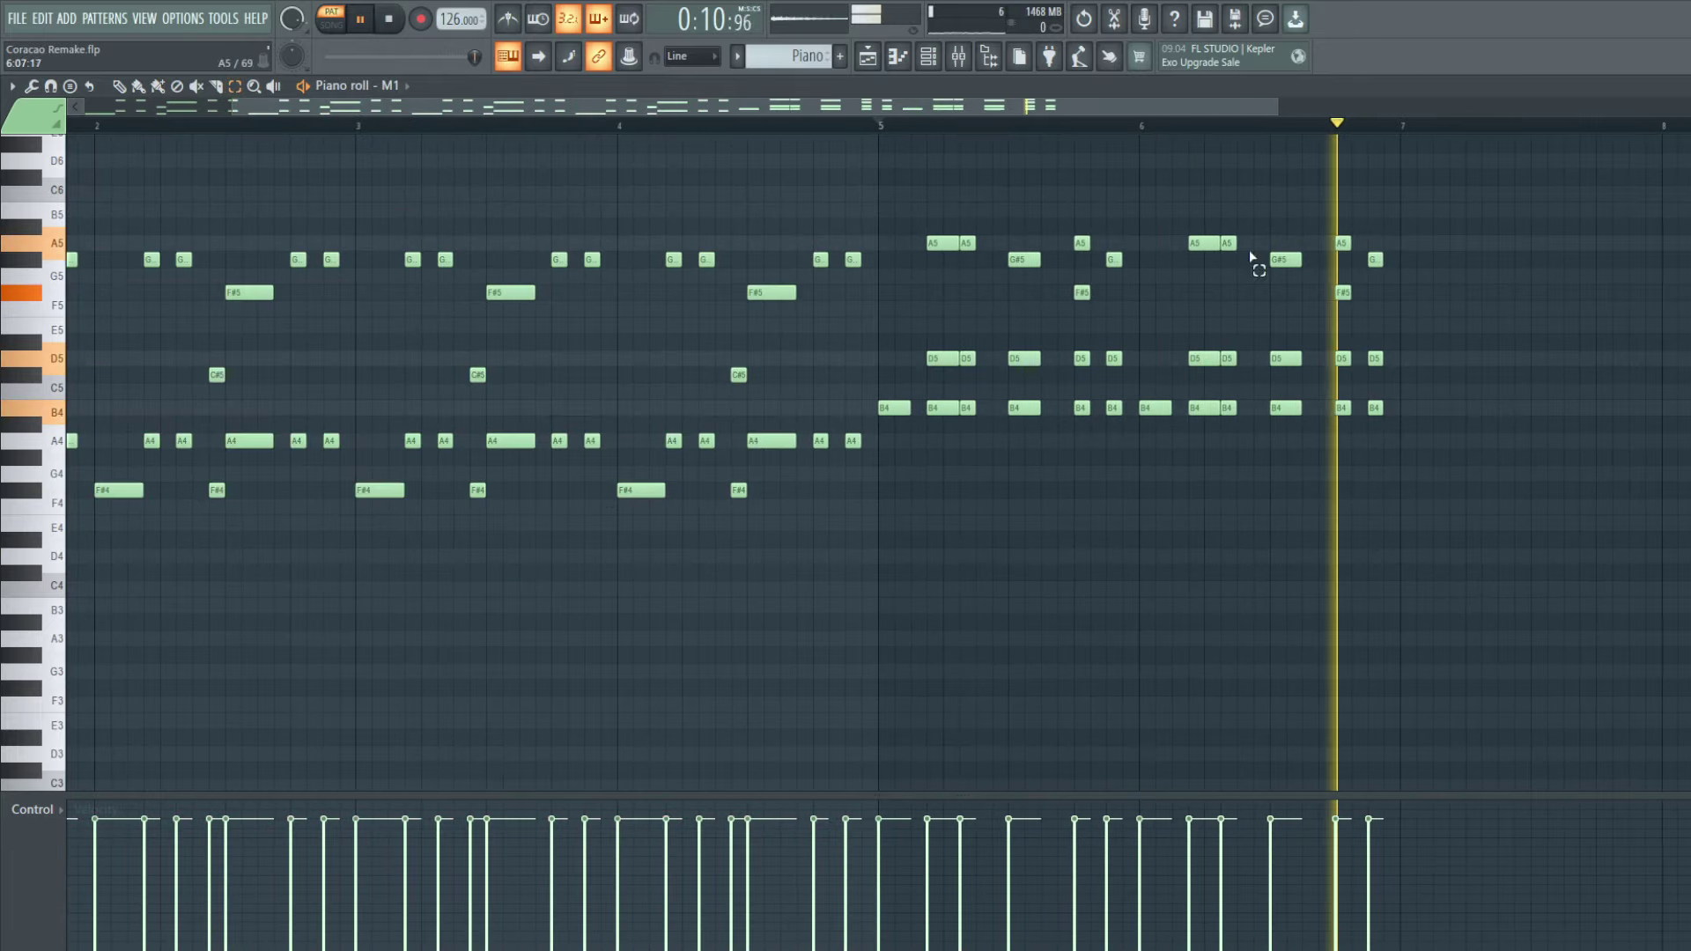
{"action": "key", "text": "space"}
{"action": "key", "text": "space"}
{"action": "left_click", "coordinate": [1343, 292]}
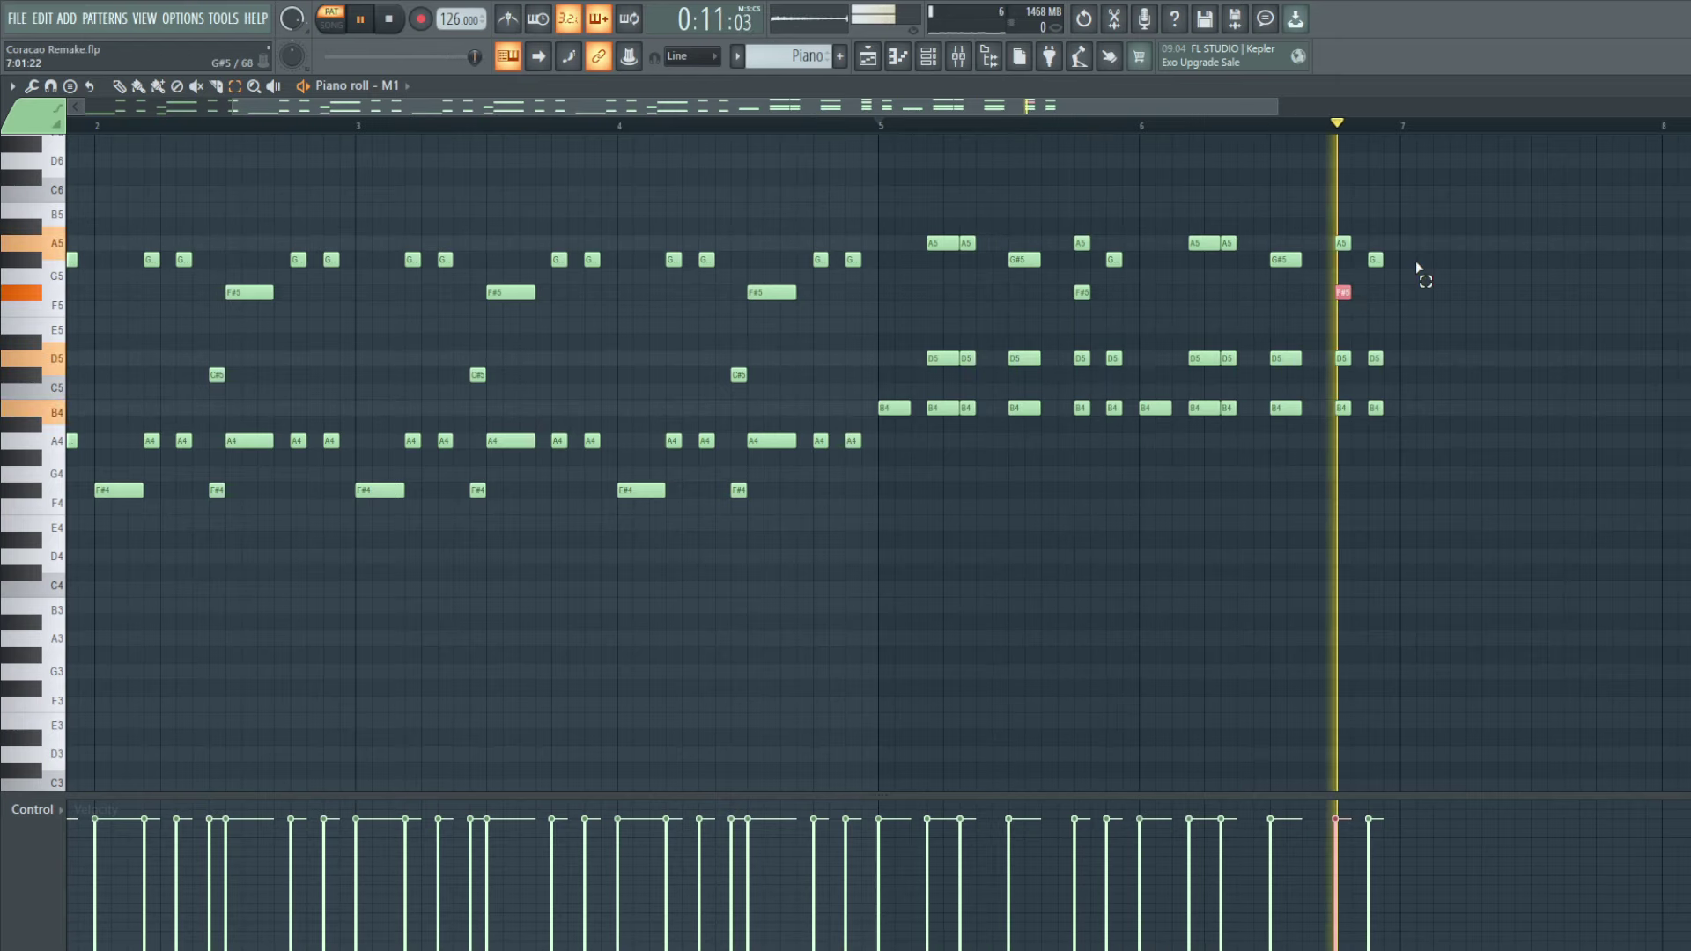
{"action": "key", "text": "Delete"}
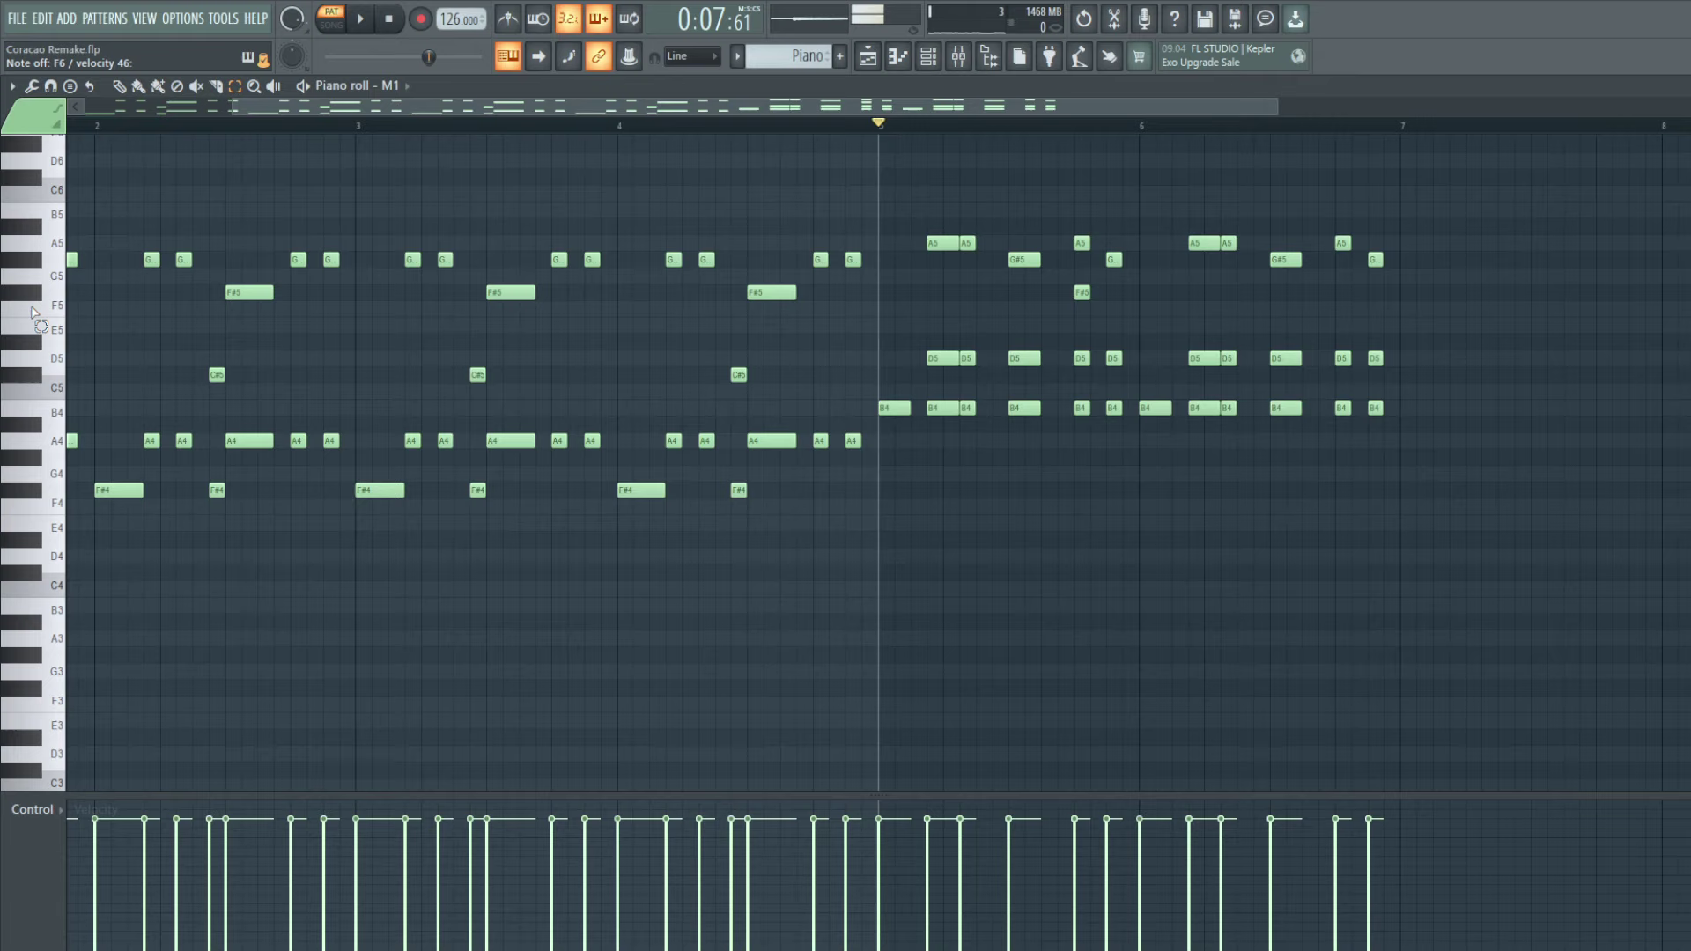
Step: Play back bars 5 and 6 repeatedly and delete the F#5 note at step 13 of bar 5
{"action": "key", "text": "space"}
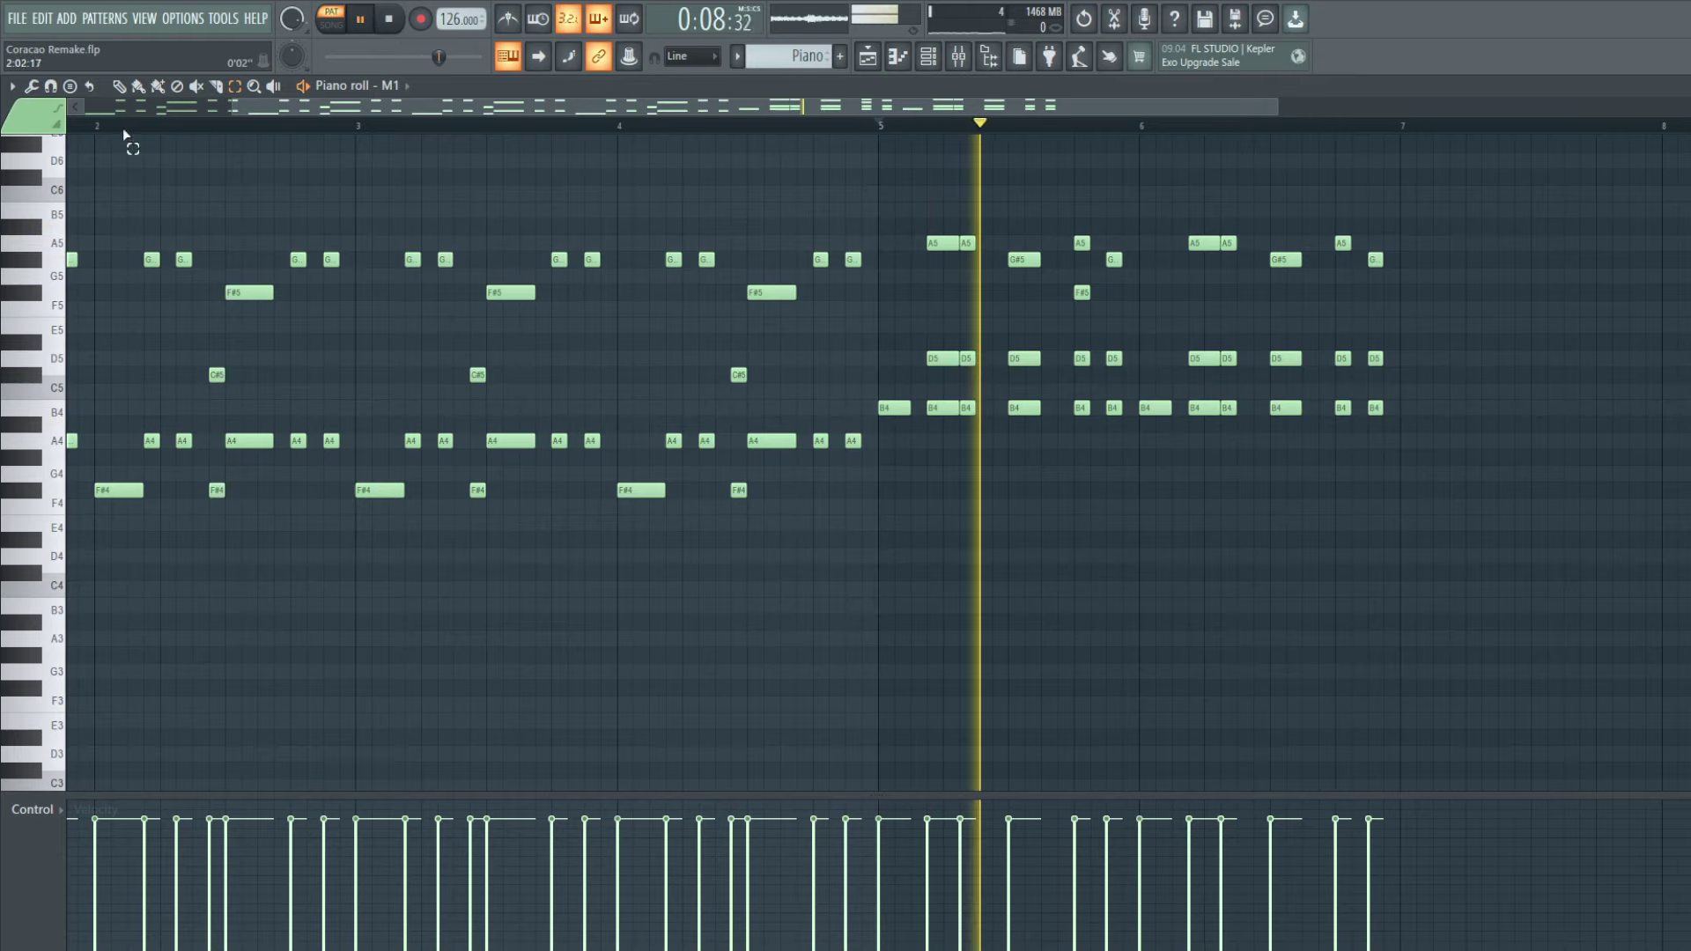
{"action": "key", "text": "space"}
{"action": "key", "text": "space"}
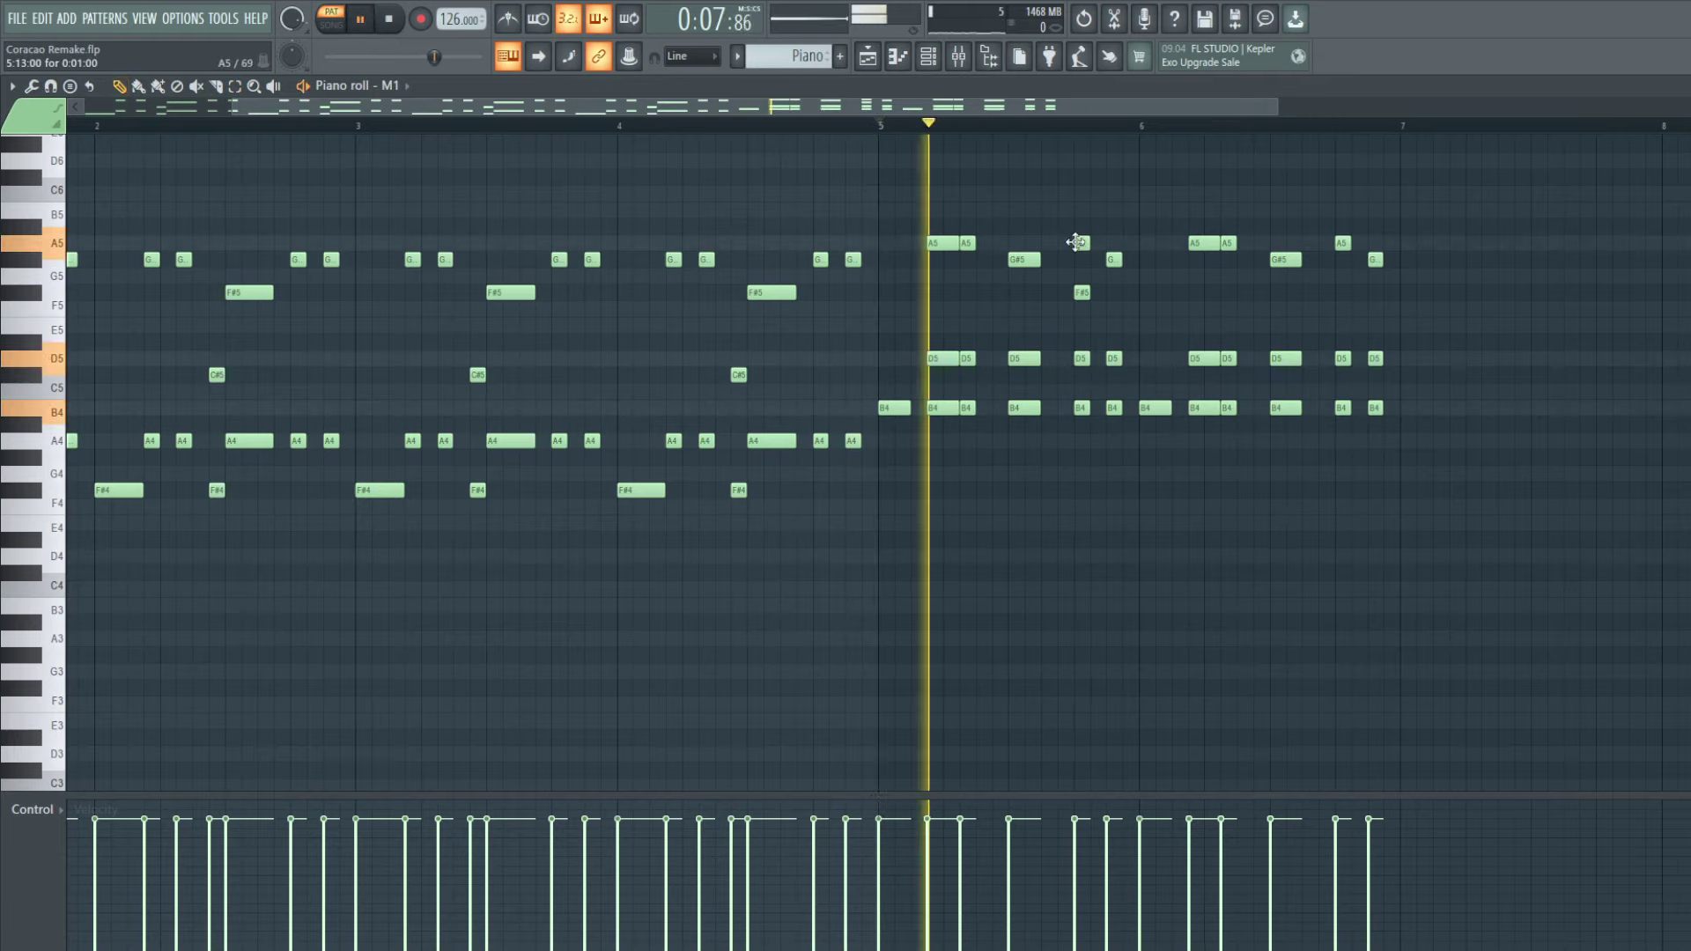
{"action": "key", "text": "space"}
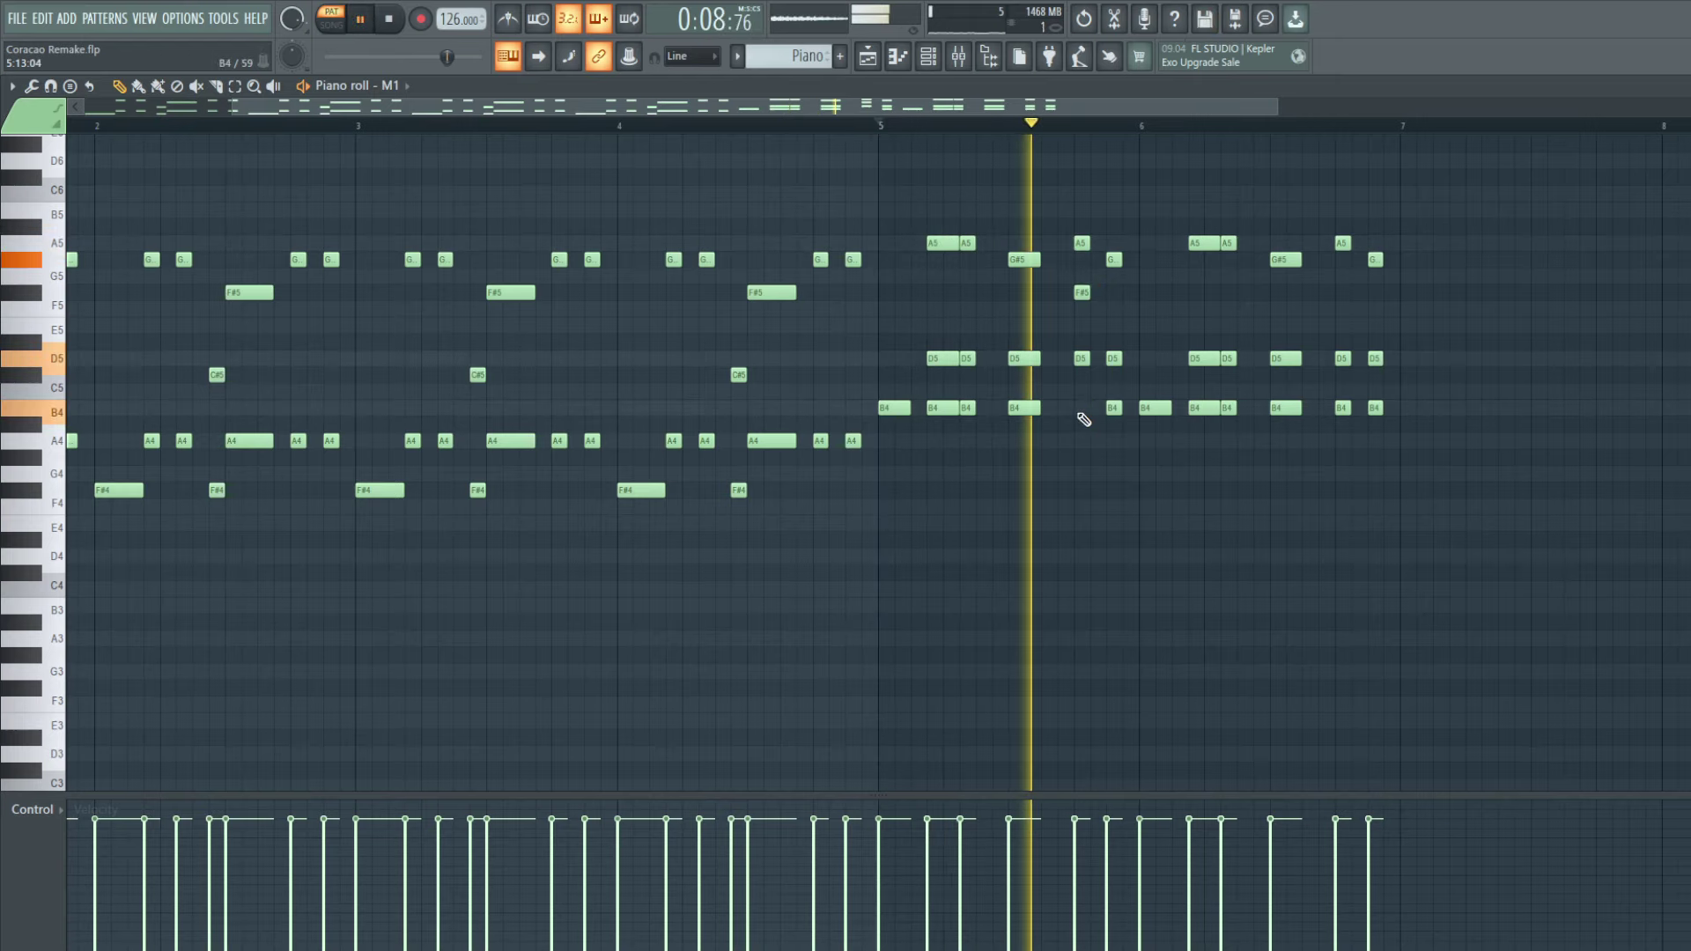
{"action": "key", "text": "space"}
{"action": "key", "text": "space"}
{"action": "right_click", "coordinate": [1083, 360]}
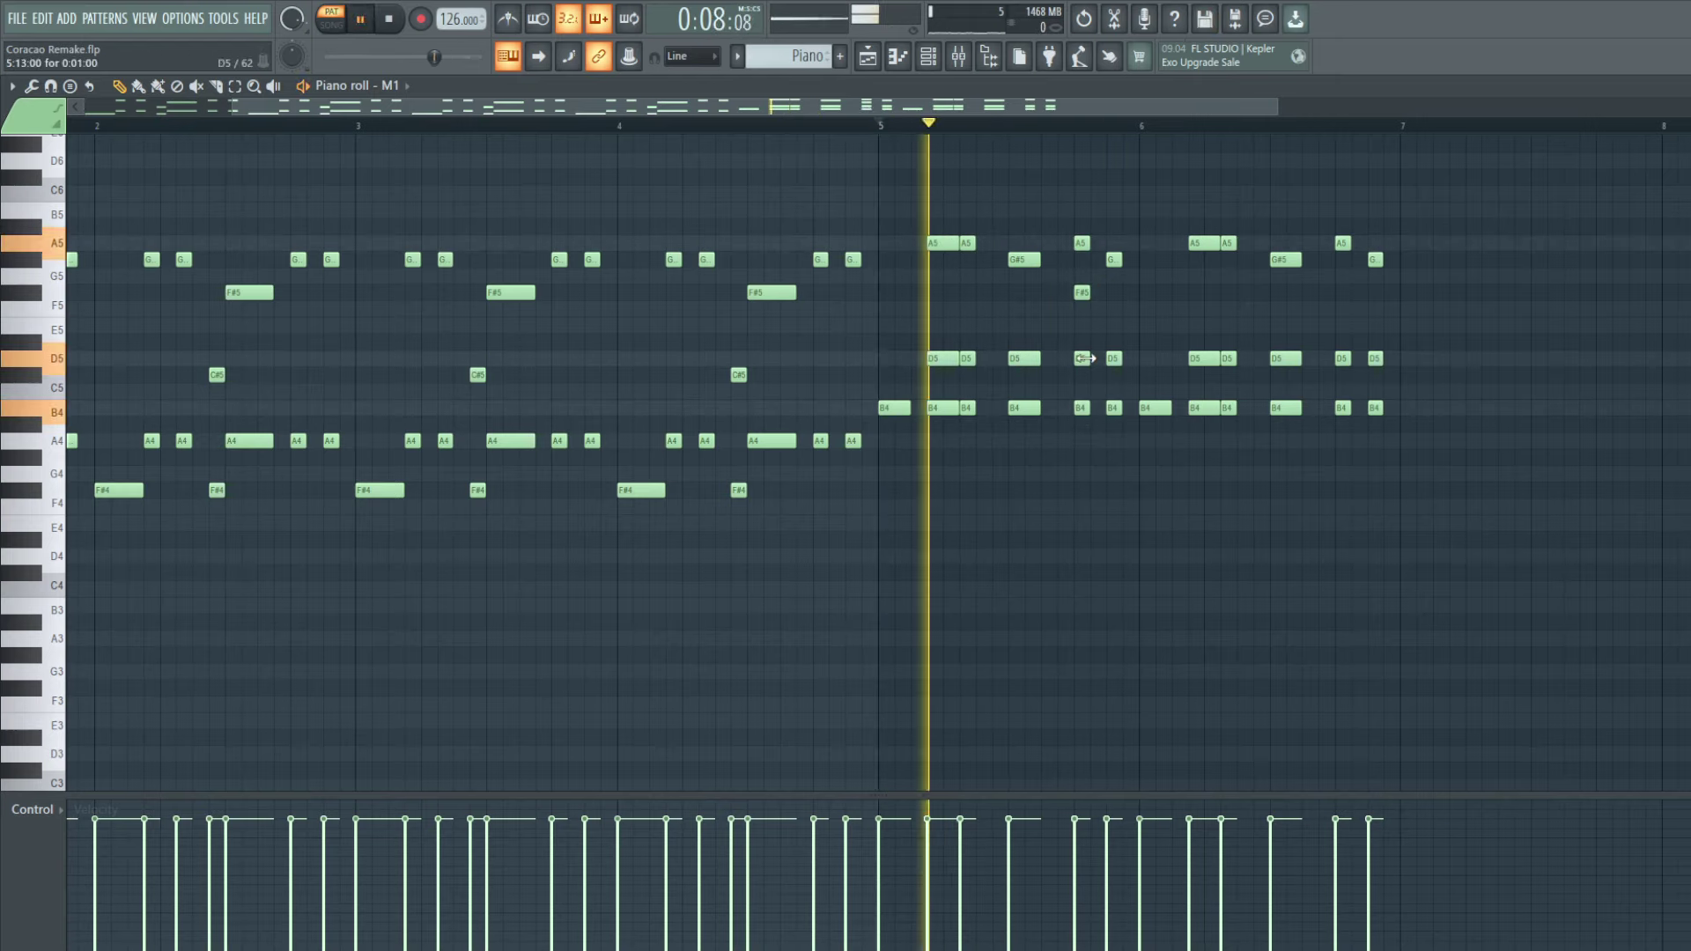
{"action": "key", "text": "space"}
{"action": "right_click", "coordinate": [1079, 294]}
{"action": "left_click", "coordinate": [1078, 358]}
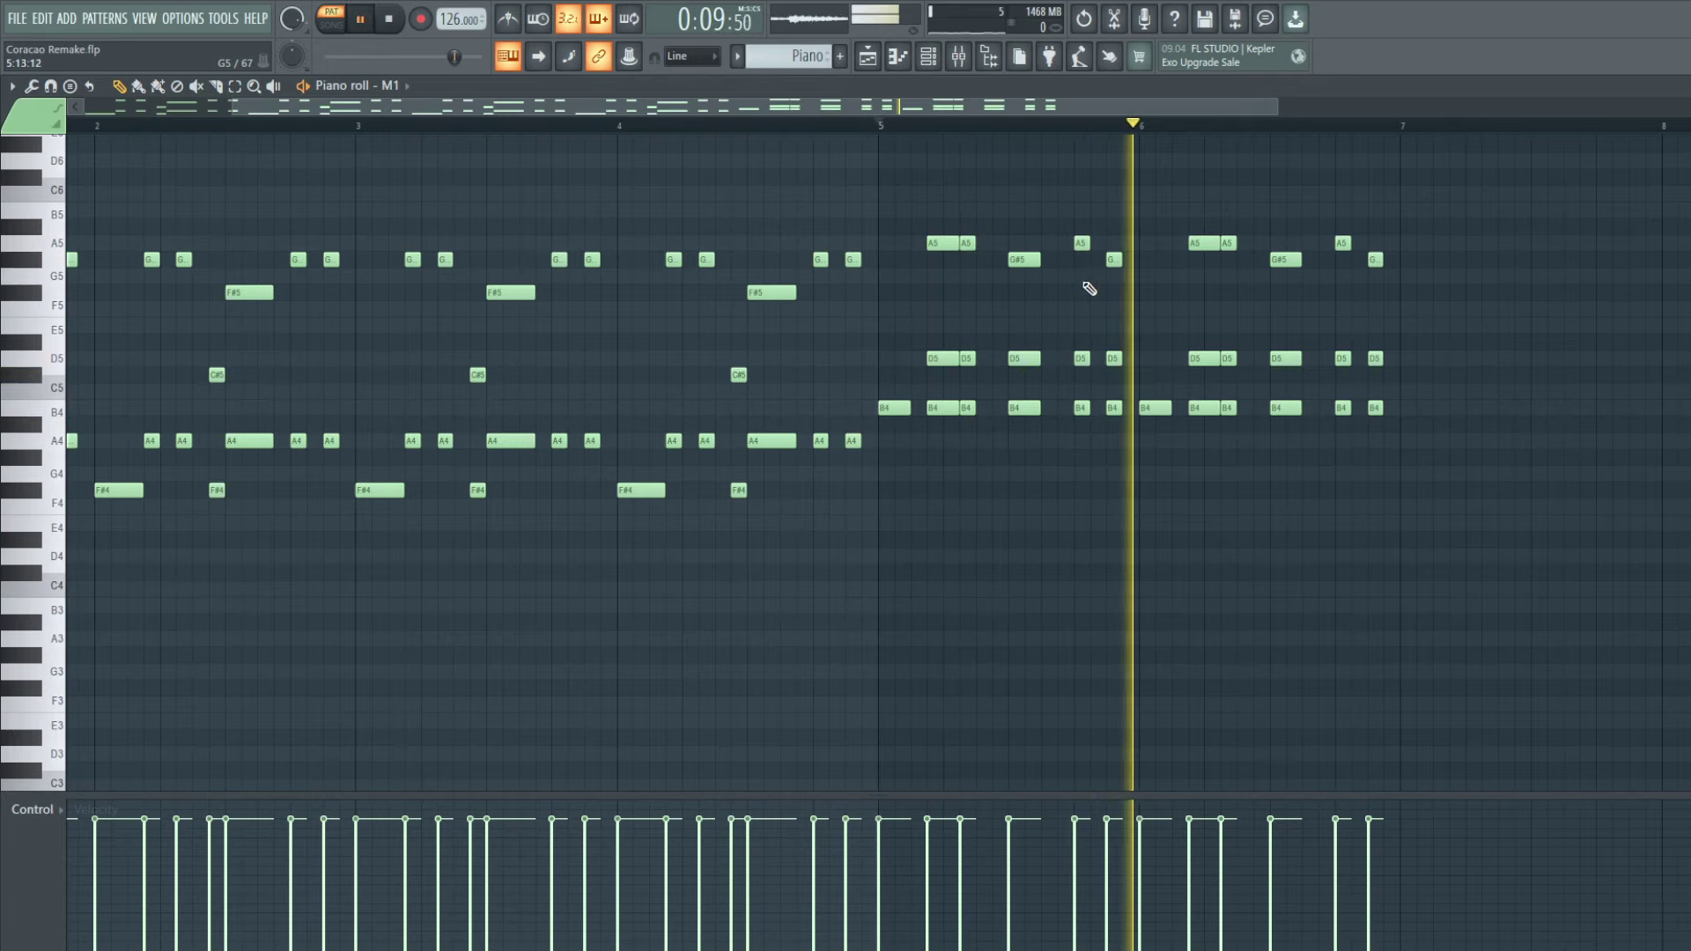
{"action": "key", "text": "space"}
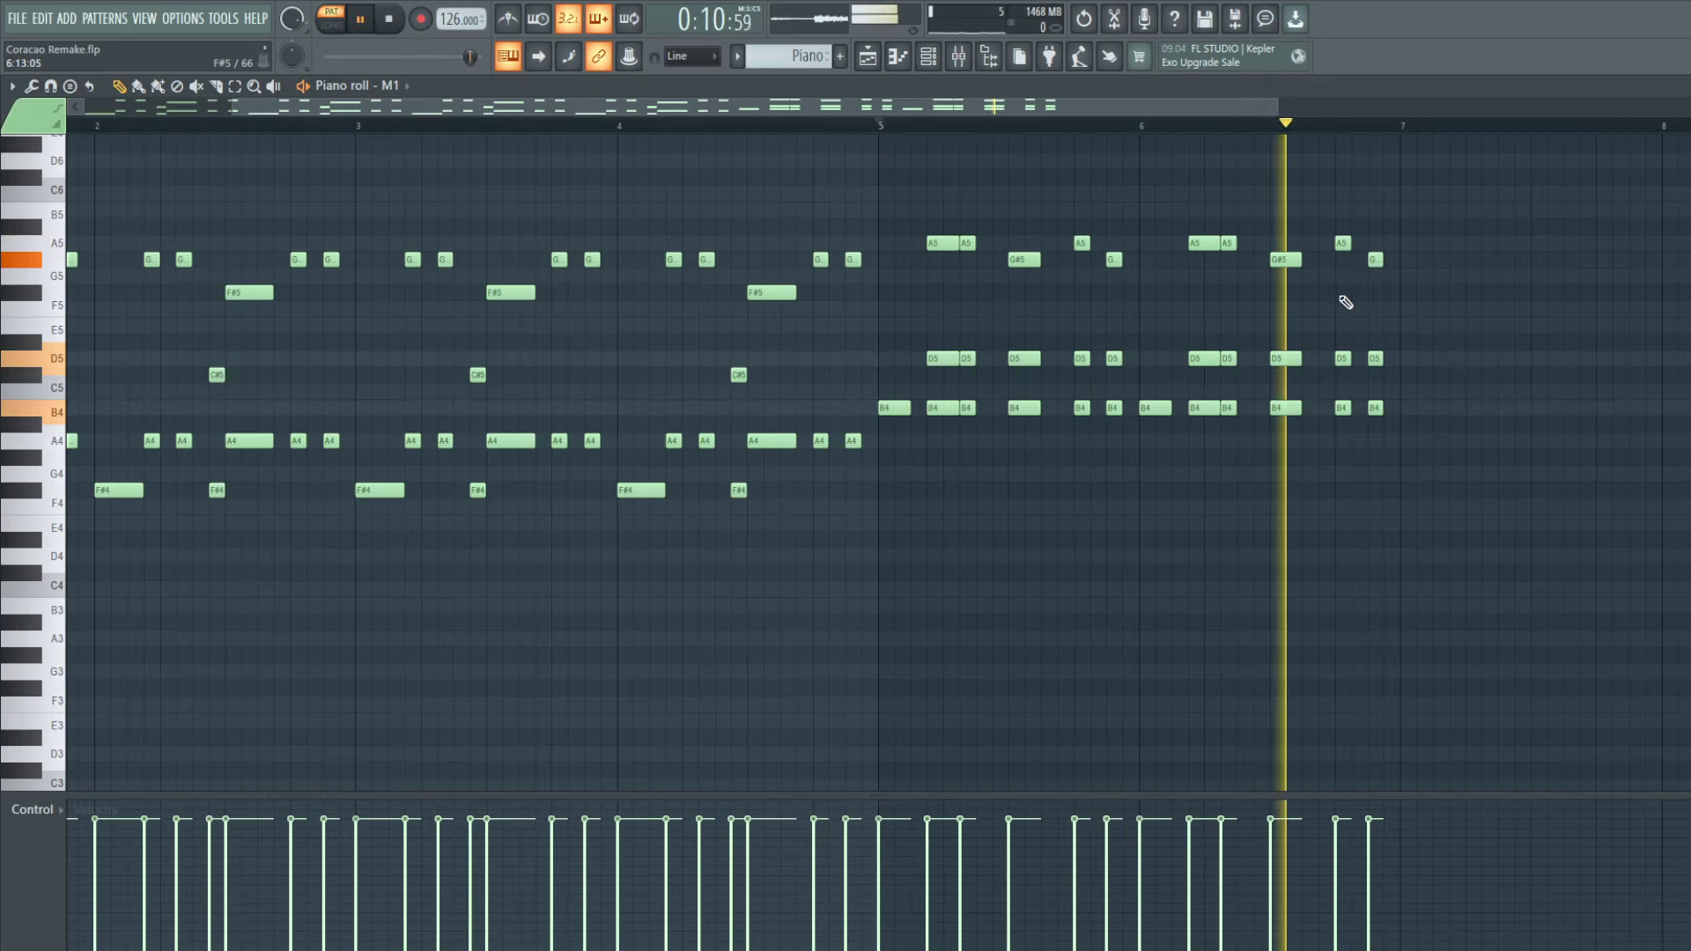
Step: Duplicate the notes of bars 1 to 4 and move the copy so it starts at bar 7
{"action": "left_click_drag", "start_coordinate": [990, 110], "coordinate": [417, 119]}
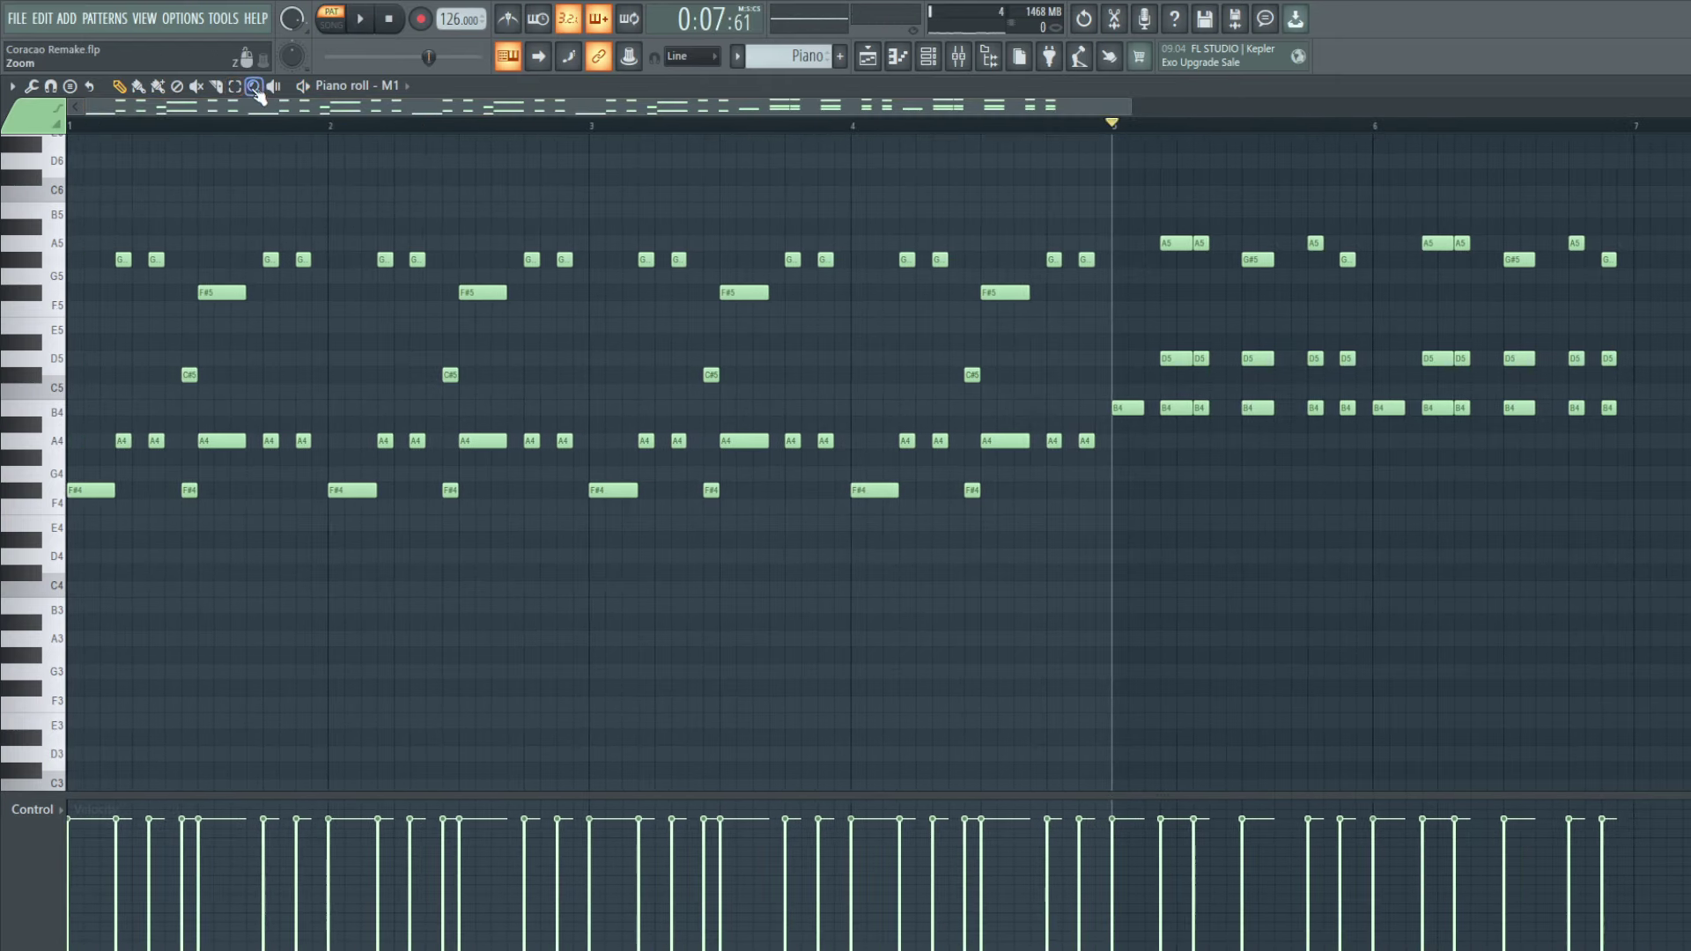
{"action": "left_click_drag", "start_coordinate": [1103, 235], "coordinate": [101, 652]}
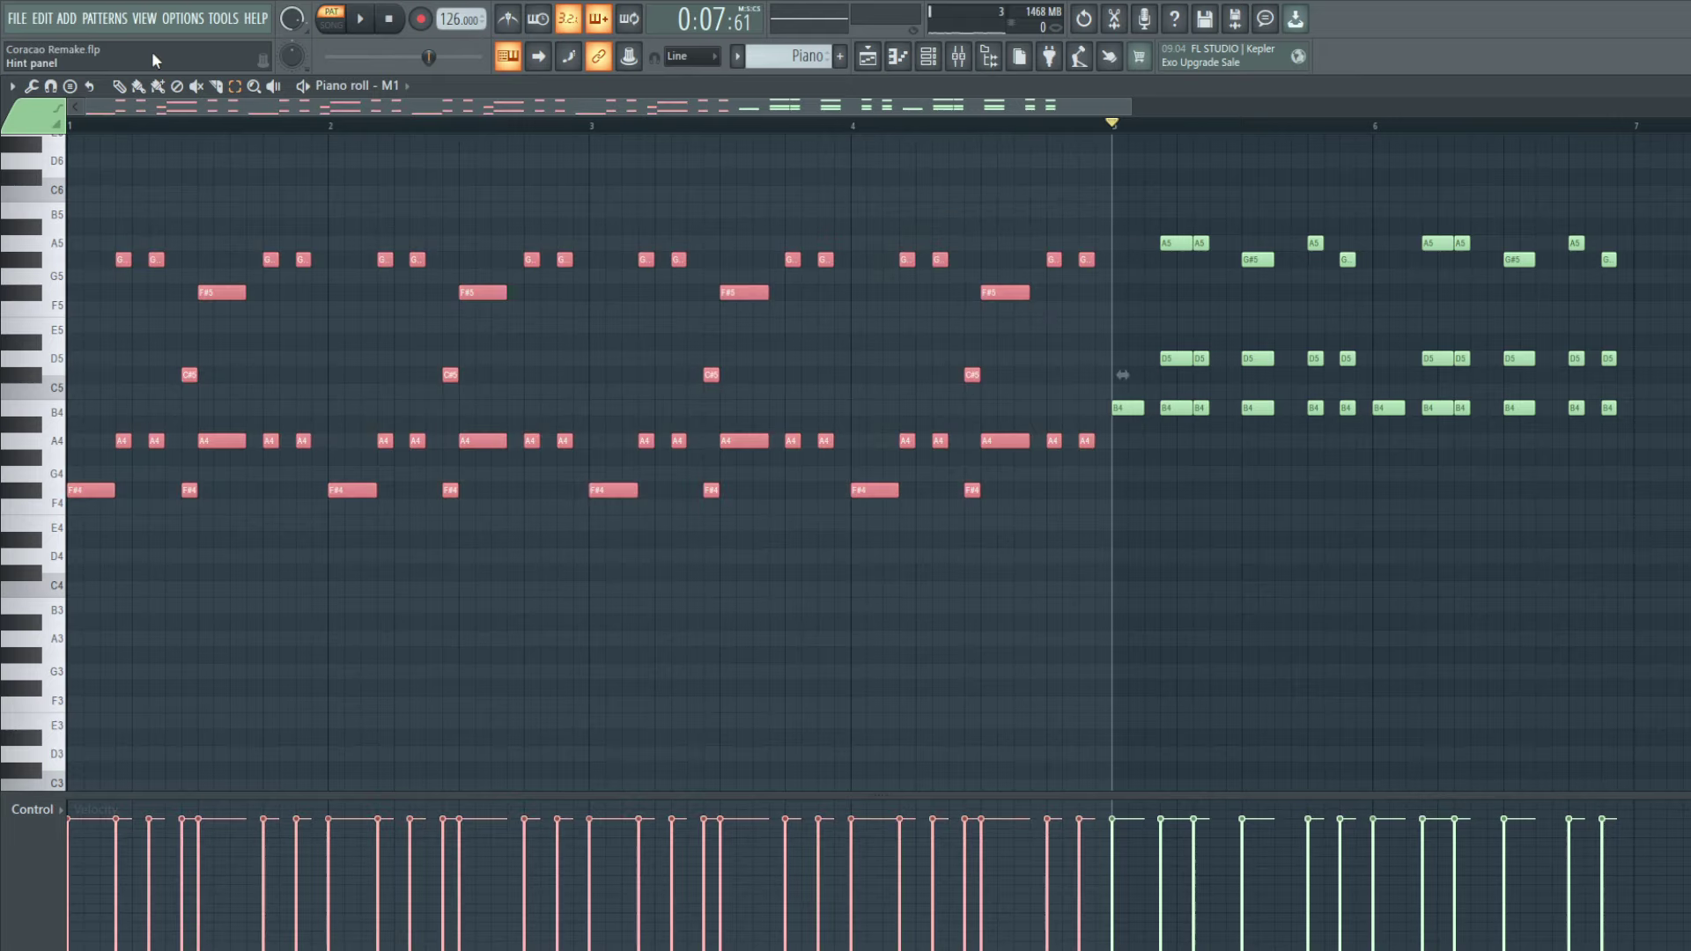
{"action": "key", "text": "ctrl+b"}
{"action": "key", "text": "space"}
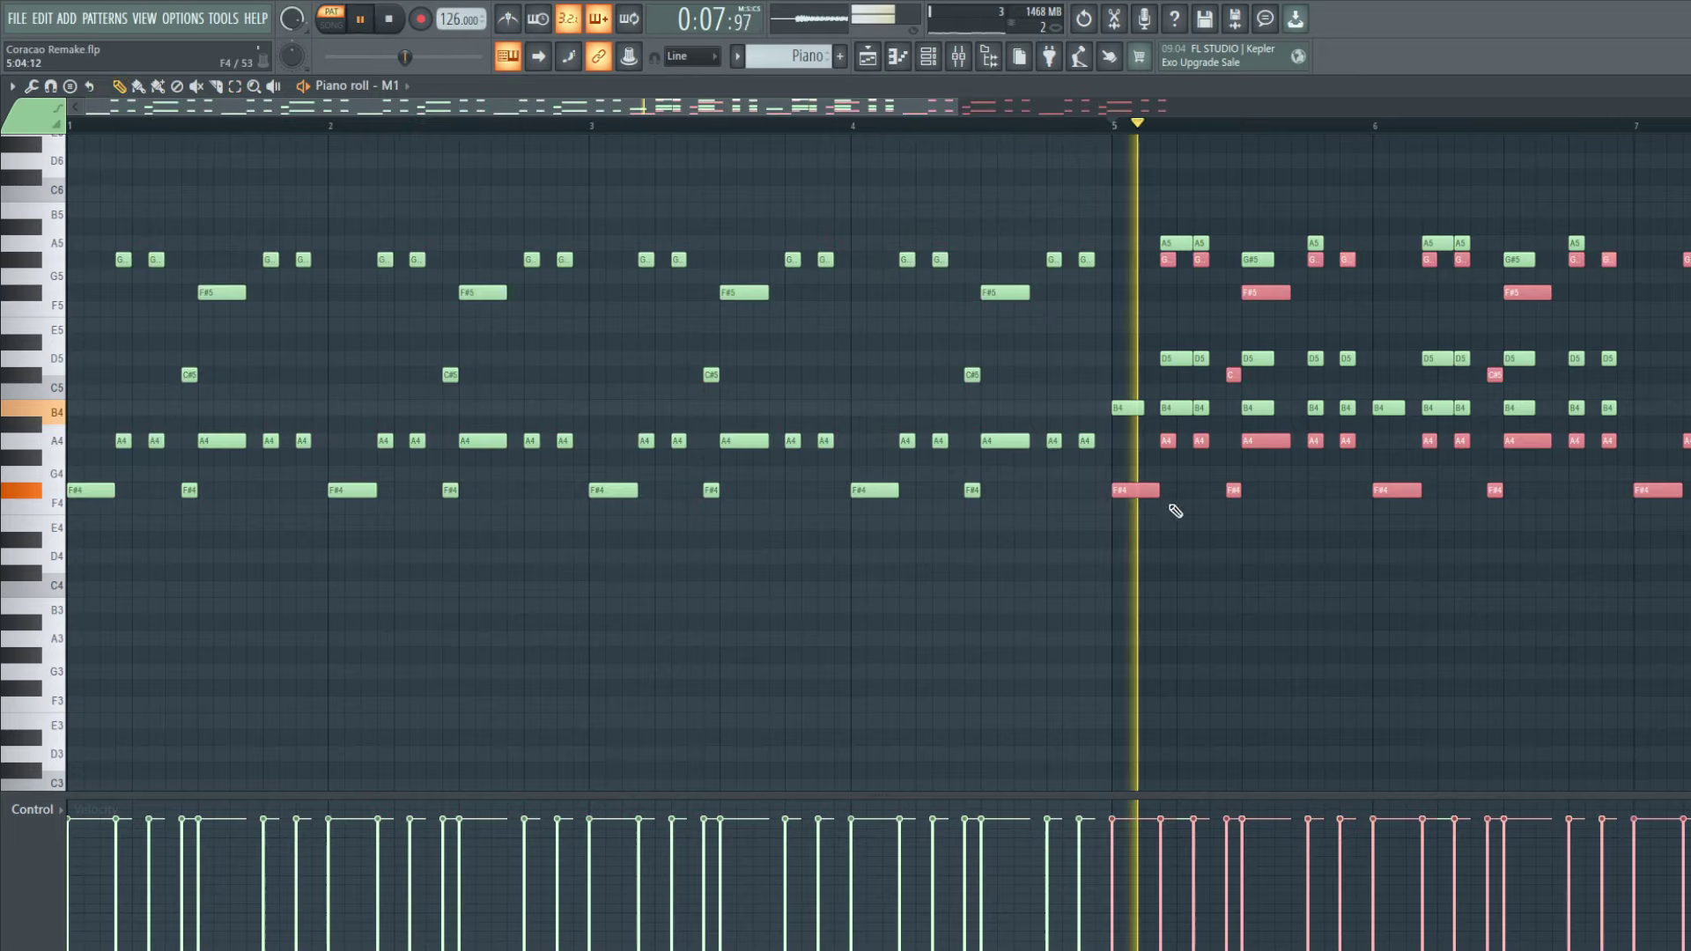
{"action": "left_click_drag", "start_coordinate": [1145, 490], "coordinate": [1664, 488]}
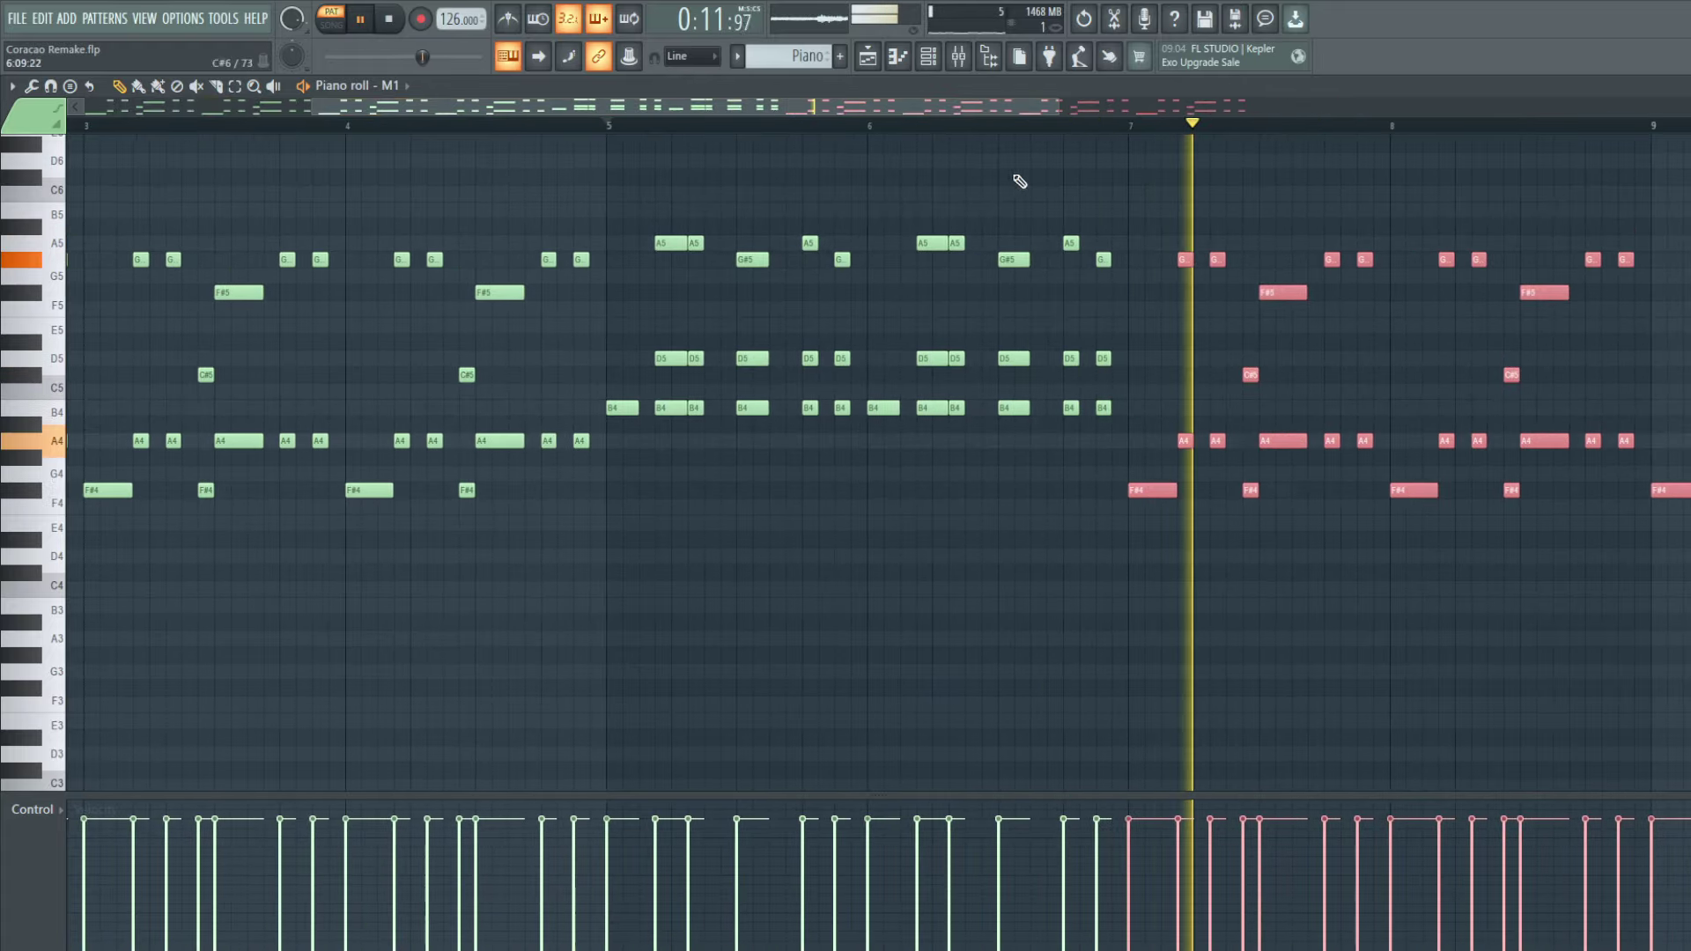
Step: Delete the copied notes from bar 9 onward so the pattern ends after bar 8, and return to the playlist
{"action": "left_click_drag", "start_coordinate": [1013, 106], "coordinate": [1186, 108]}
{"action": "key", "text": "ctrl+d"}
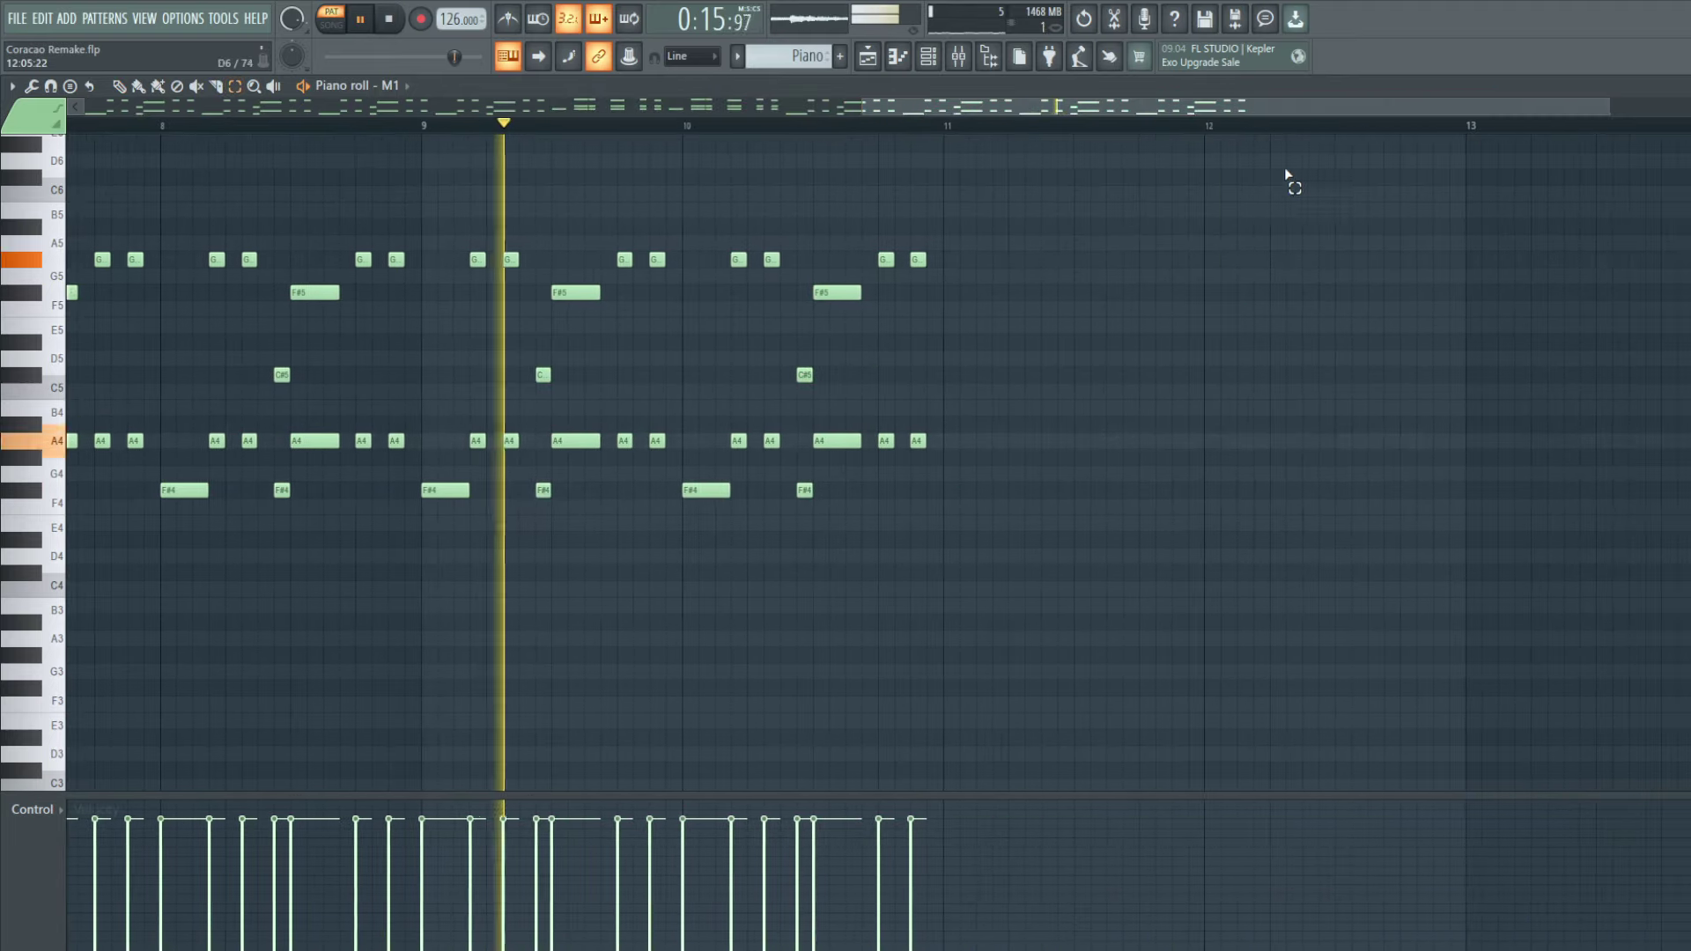
{"action": "left_click_drag", "start_coordinate": [1265, 170], "coordinate": [441, 567]}
{"action": "key", "text": "Delete"}
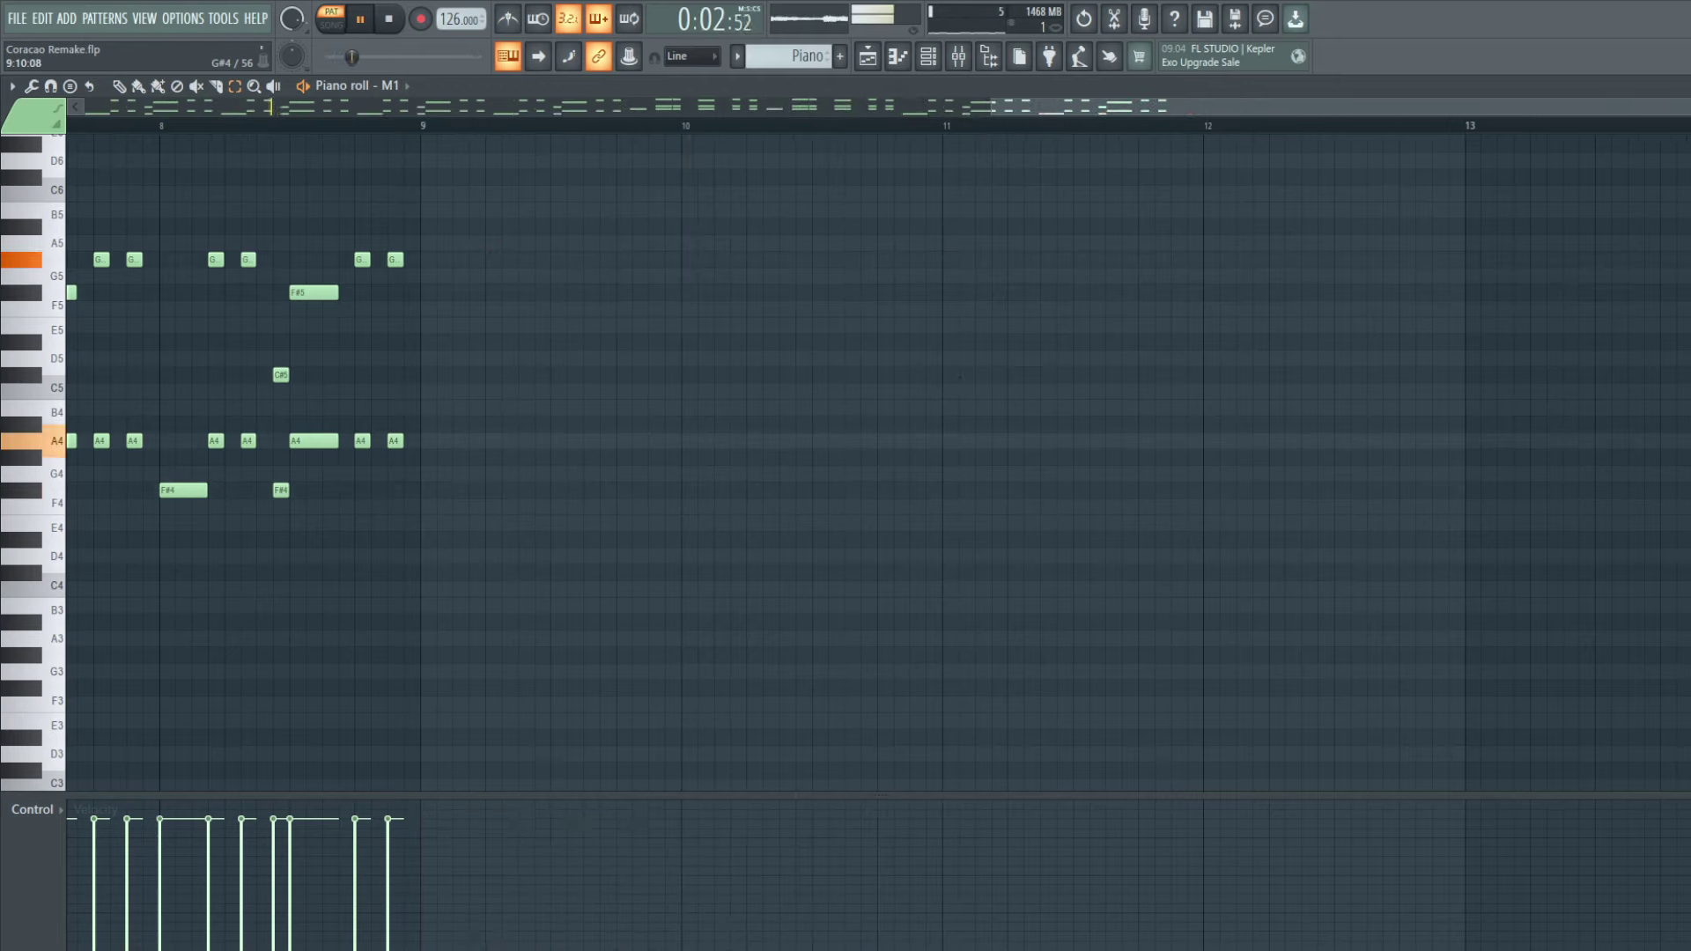
{"action": "key", "text": "Escape"}
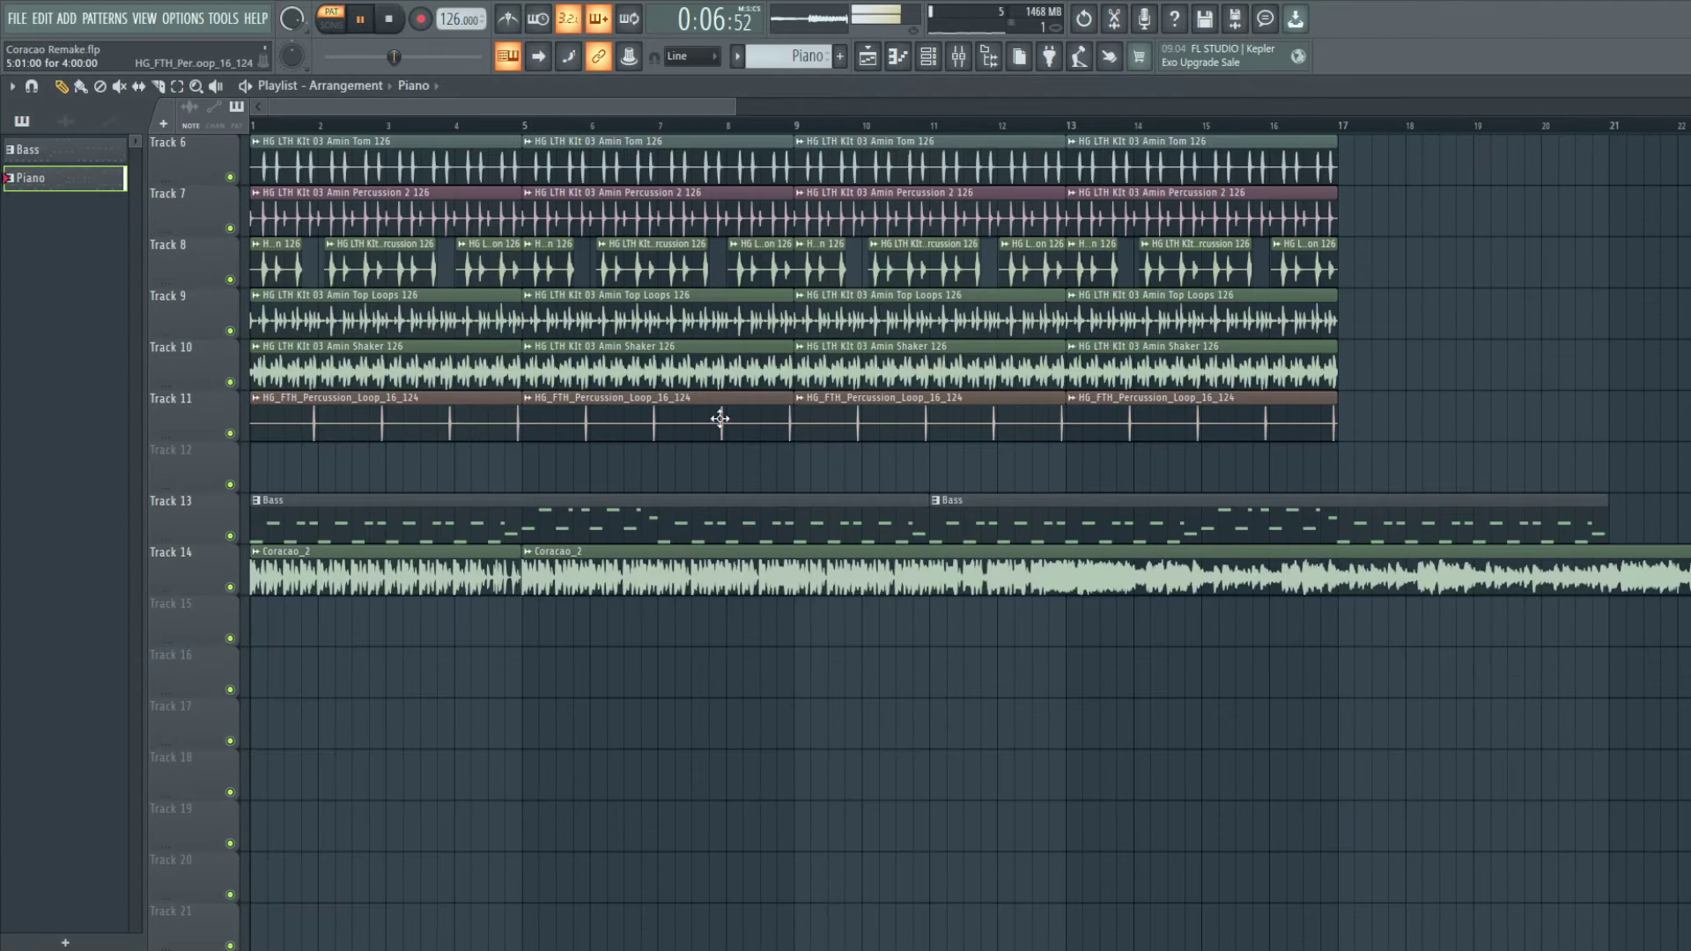
Step: Remove the second Bass clip from Track 13 and place a Piano clip at bar 1 on Track 12
{"action": "right_click", "coordinate": [985, 519]}
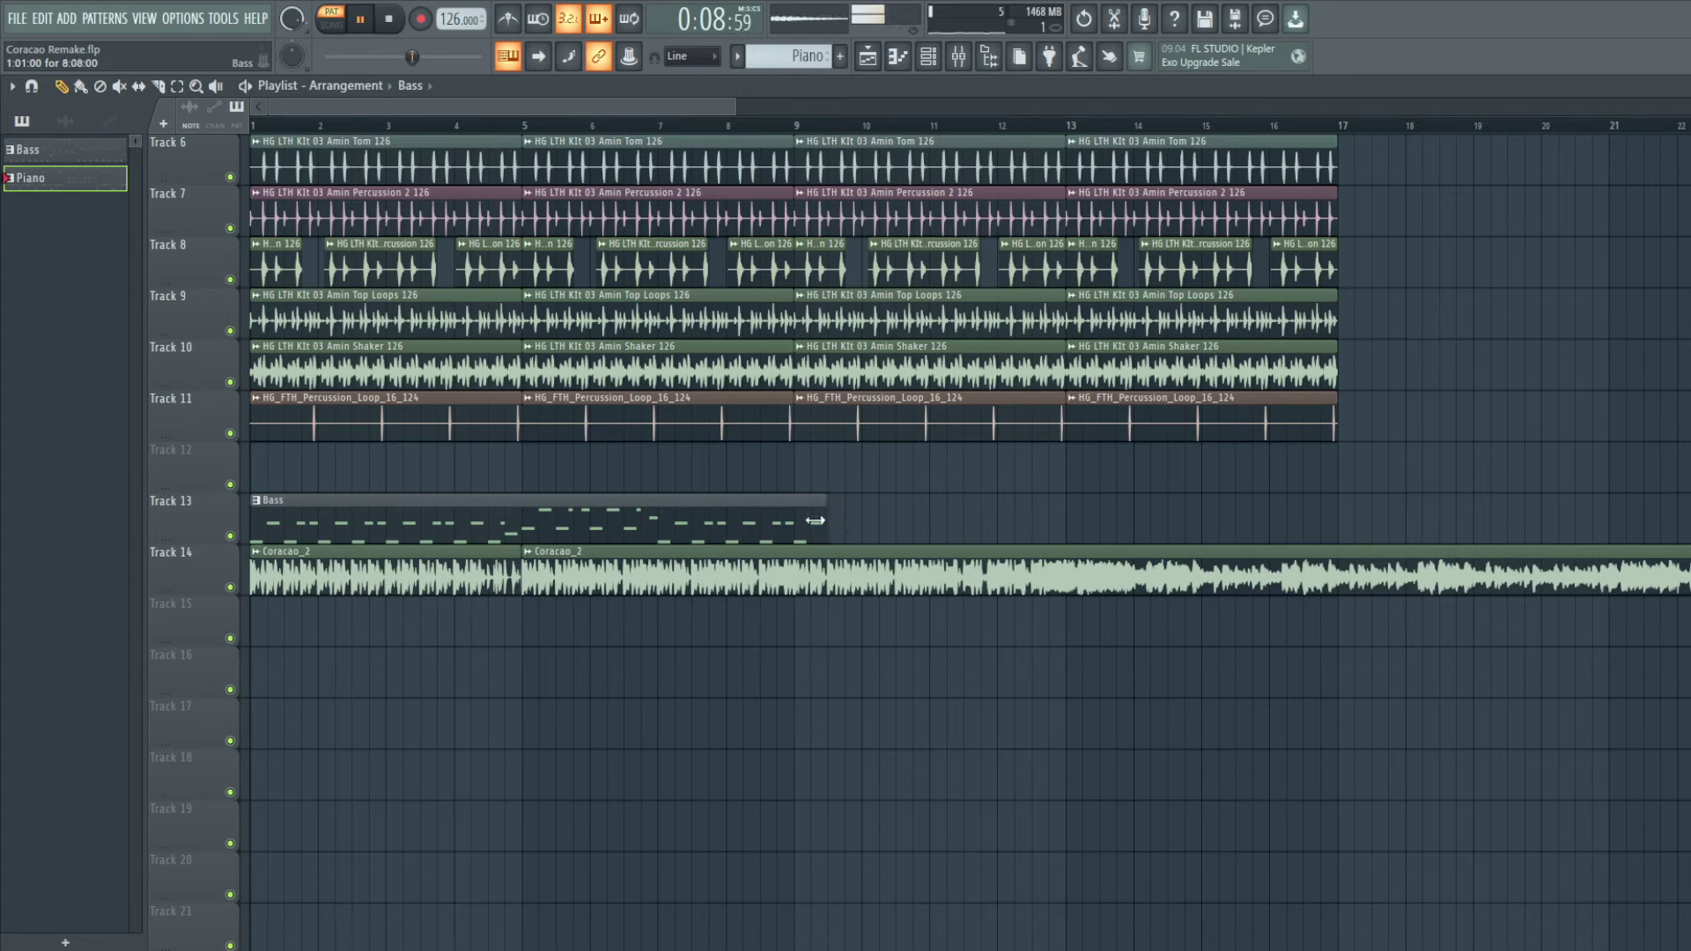
{"action": "left_click", "coordinate": [921, 484]}
{"action": "right_click", "coordinate": [970, 478]}
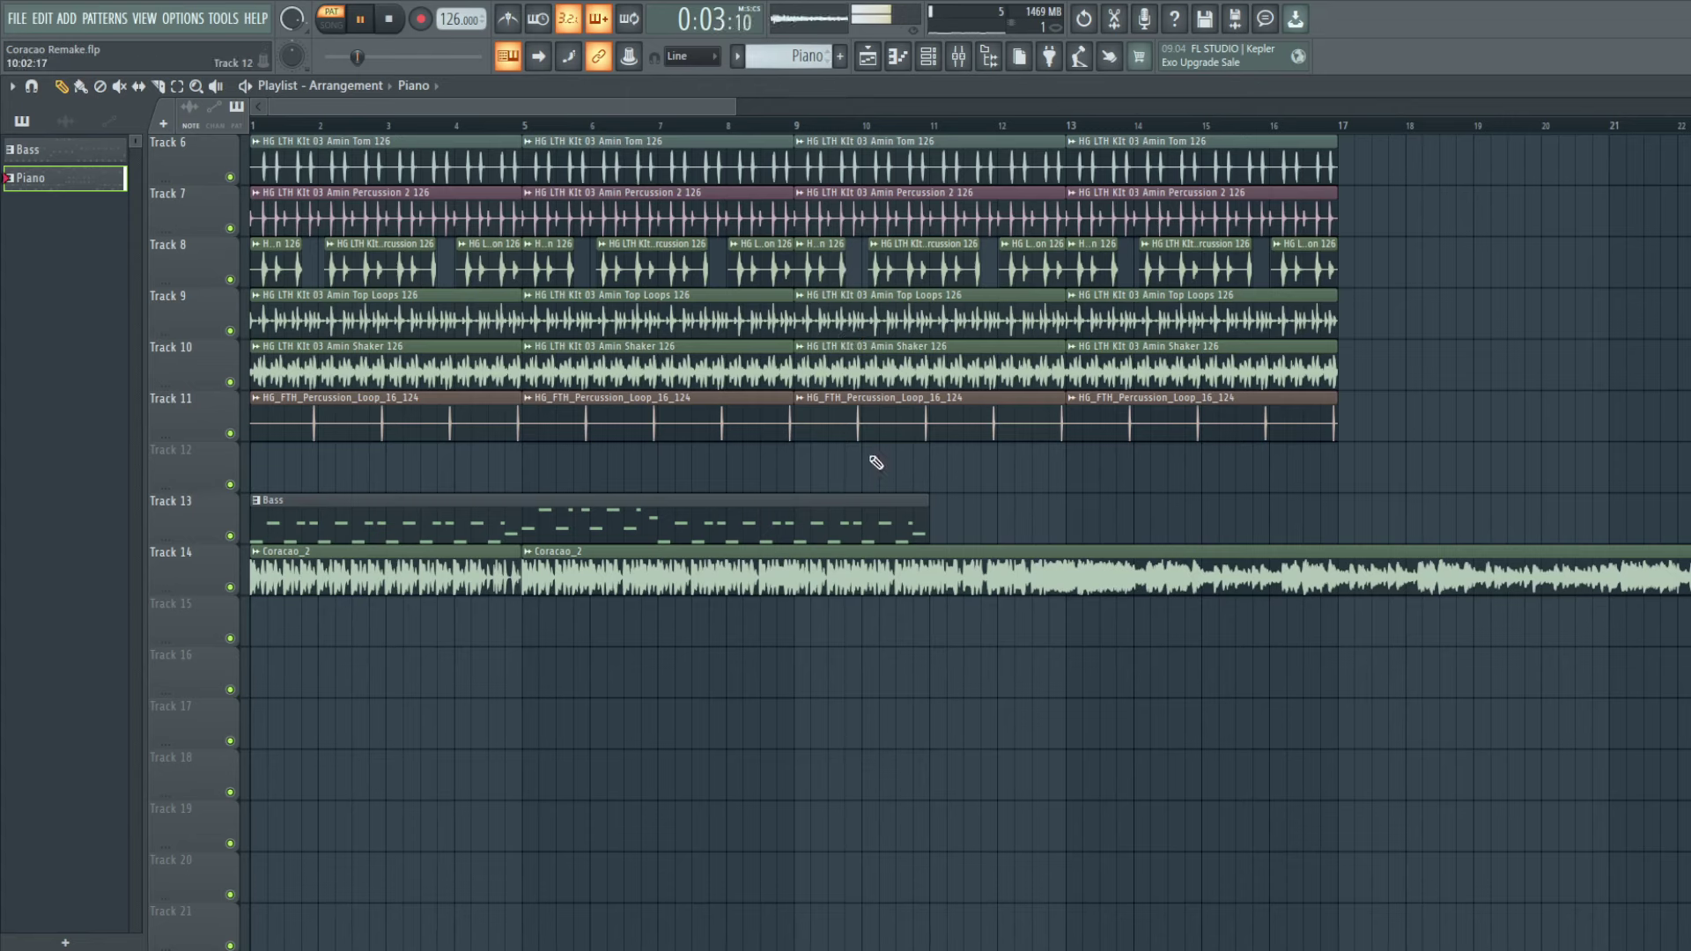
{"action": "left_click_drag", "start_coordinate": [876, 463], "coordinate": [296, 467]}
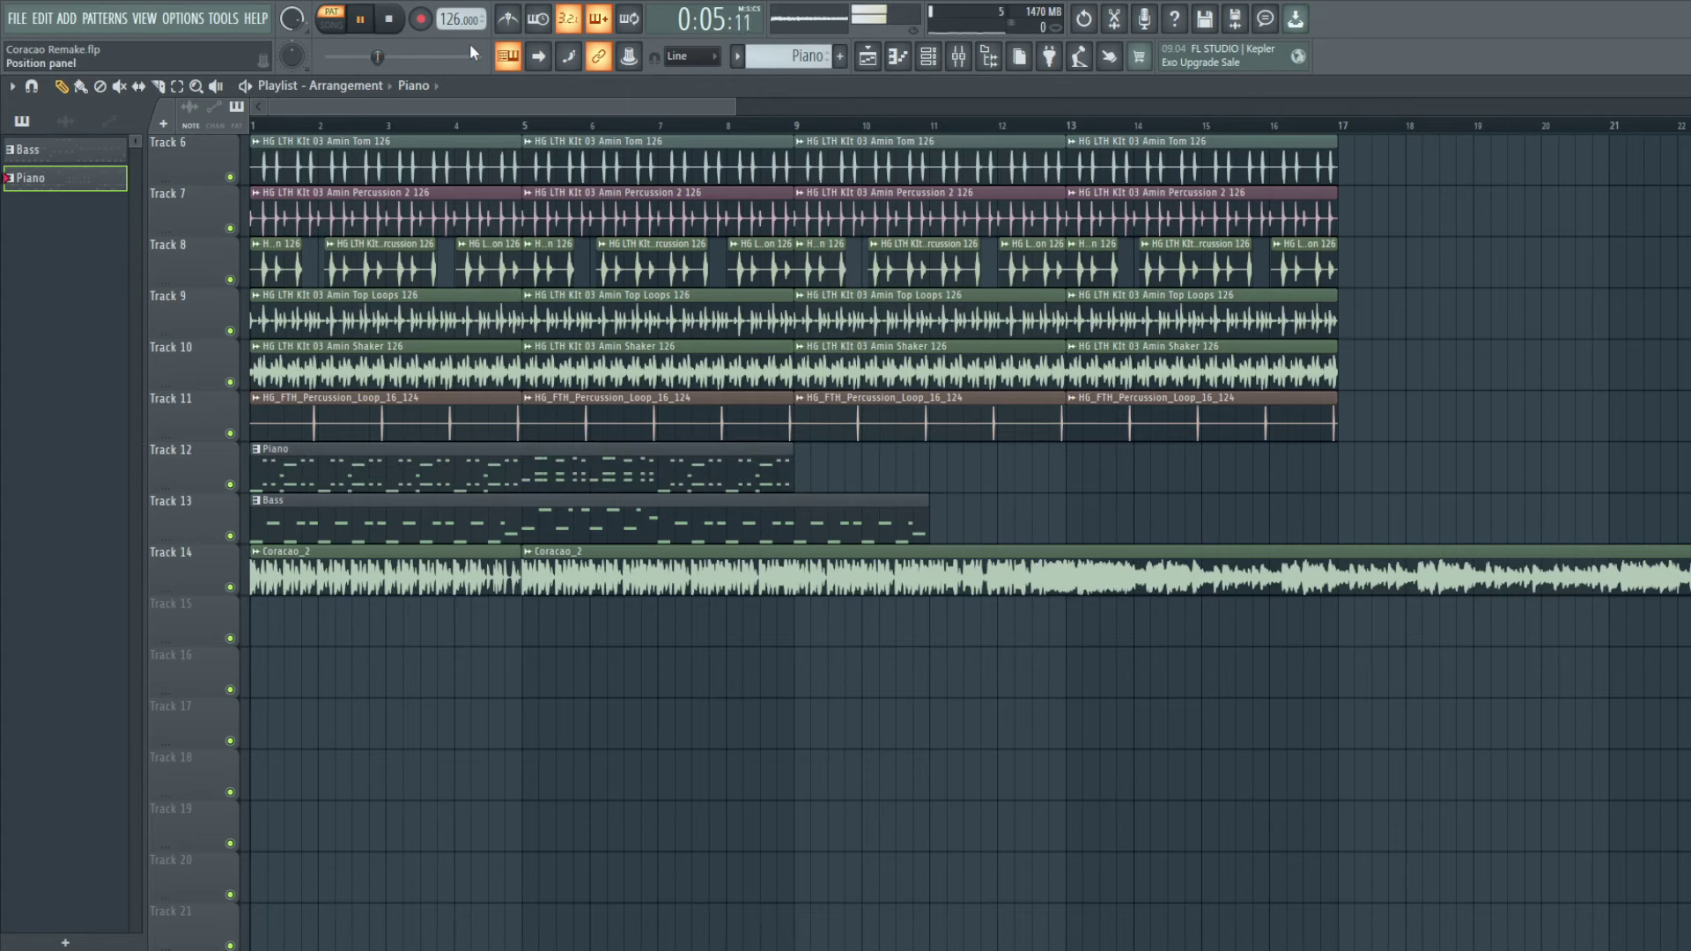
Step: Play the arrangement in song mode and mute the Coracao_2 reference audio on Track 14
{"action": "left_click", "coordinate": [334, 27]}
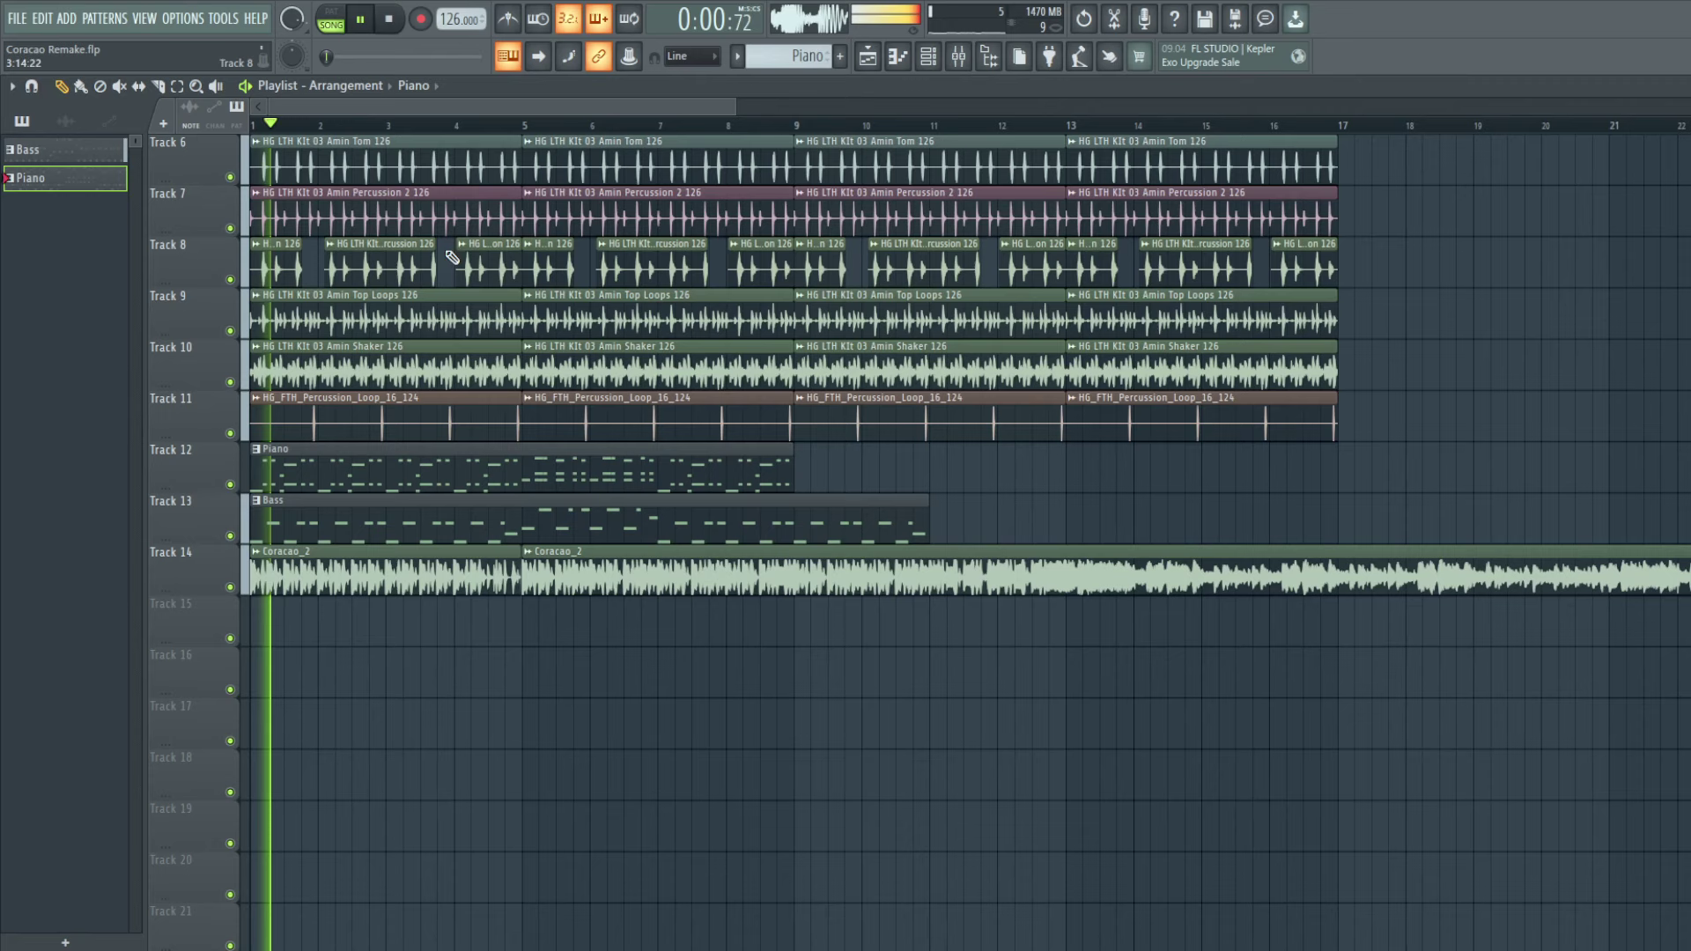
{"action": "key", "text": "space"}
{"action": "left_click", "coordinate": [230, 586]}
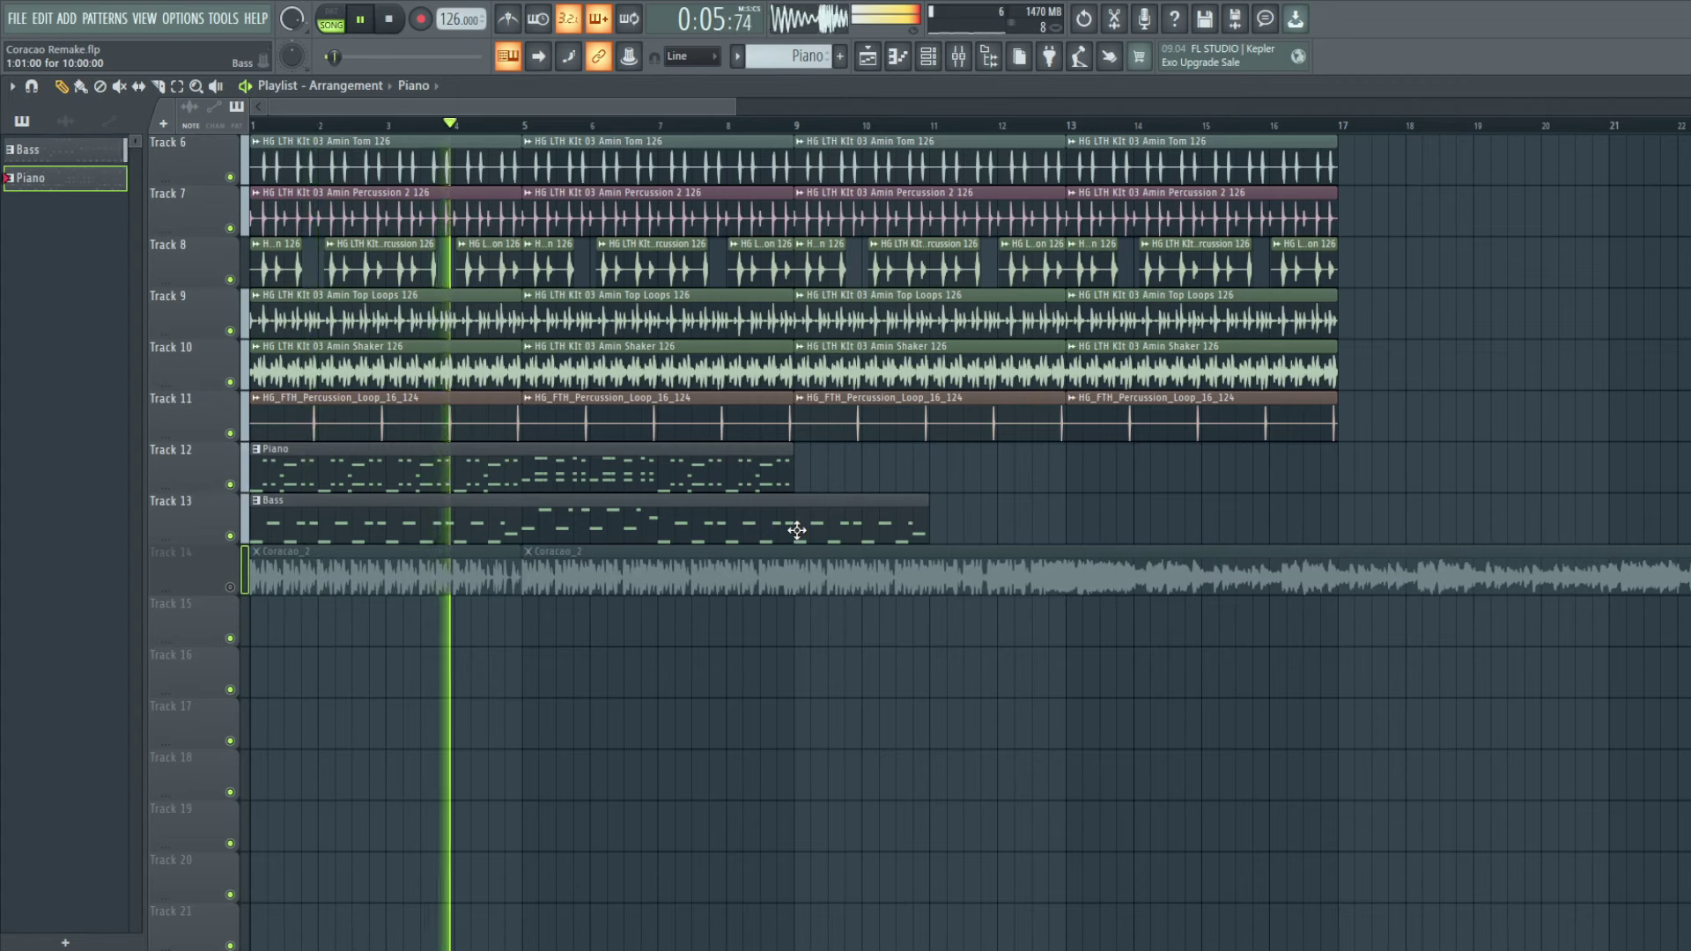
Step: Shorten the Bass clip to eight bars and add second Piano and Bass clips at bar 9 on Tracks 12 and 13
{"action": "left_click_drag", "start_coordinate": [927, 516], "coordinate": [787, 518]}
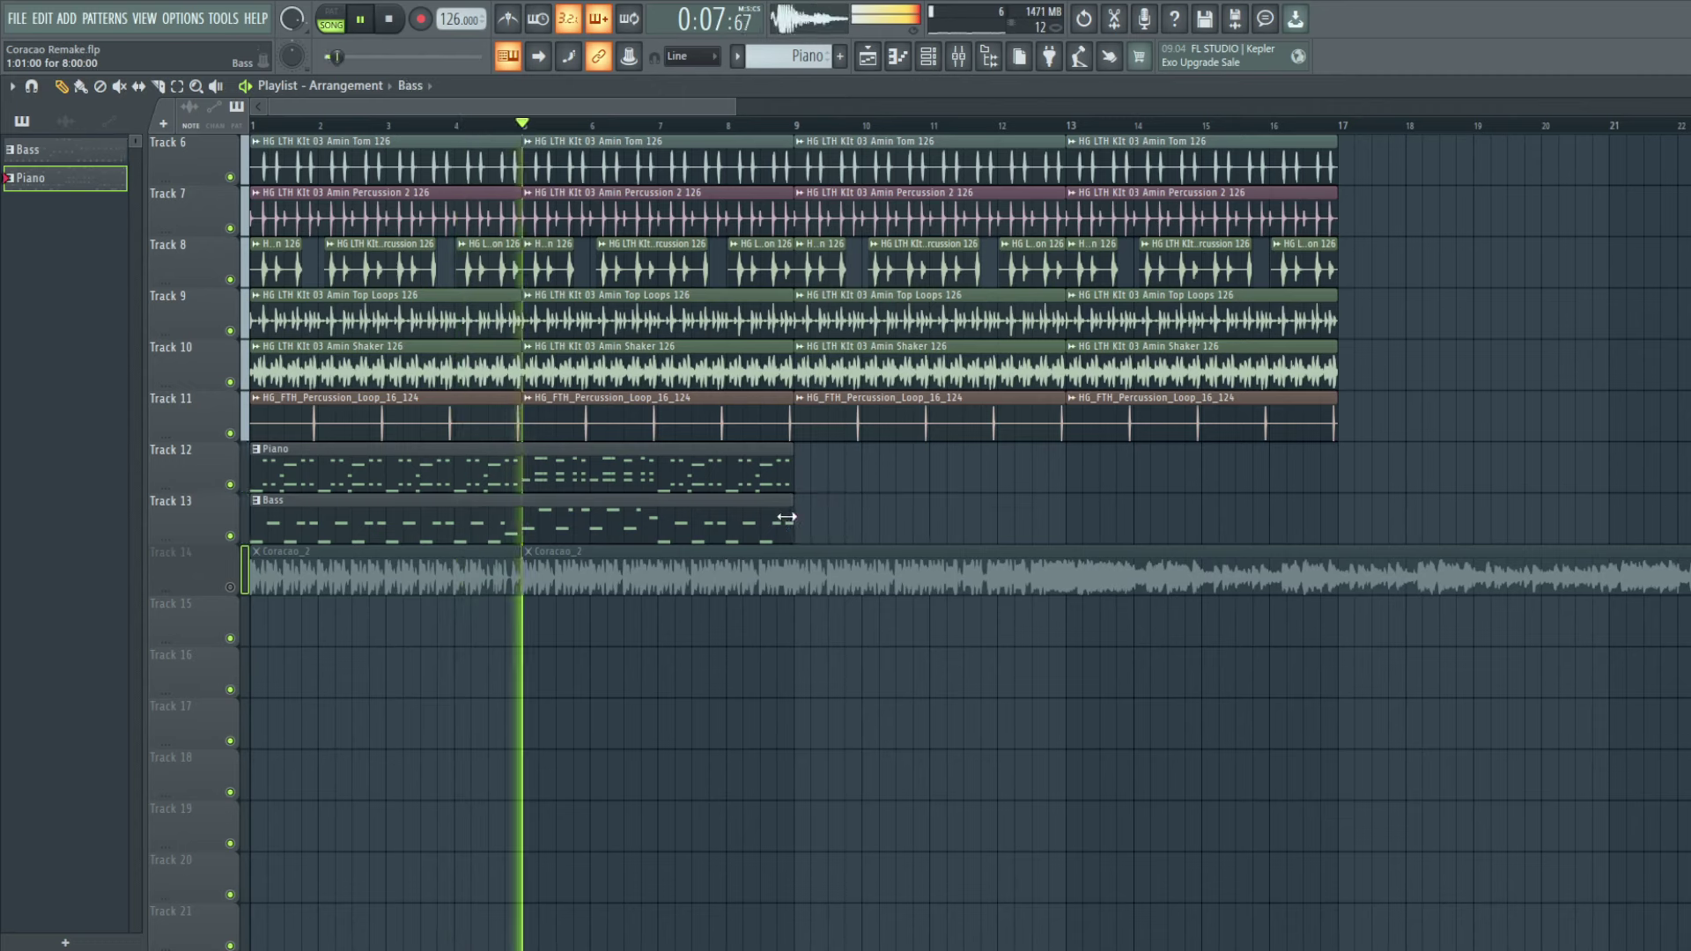
{"action": "left_click", "coordinate": [819, 471]}
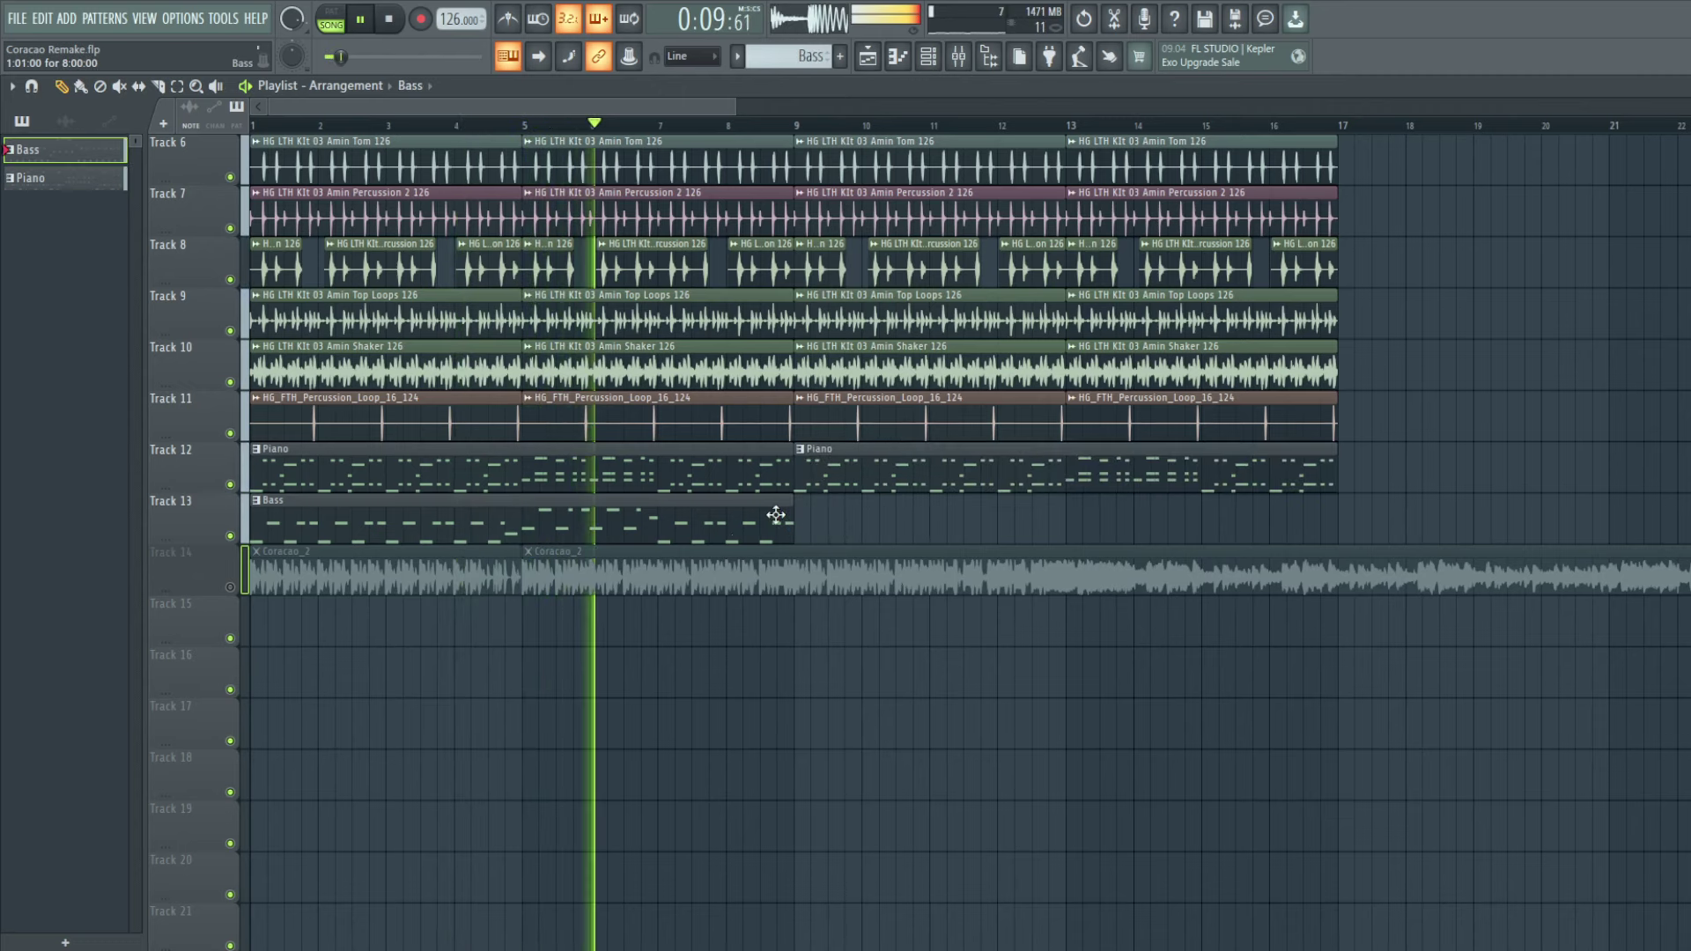
{"action": "left_click", "coordinate": [814, 524]}
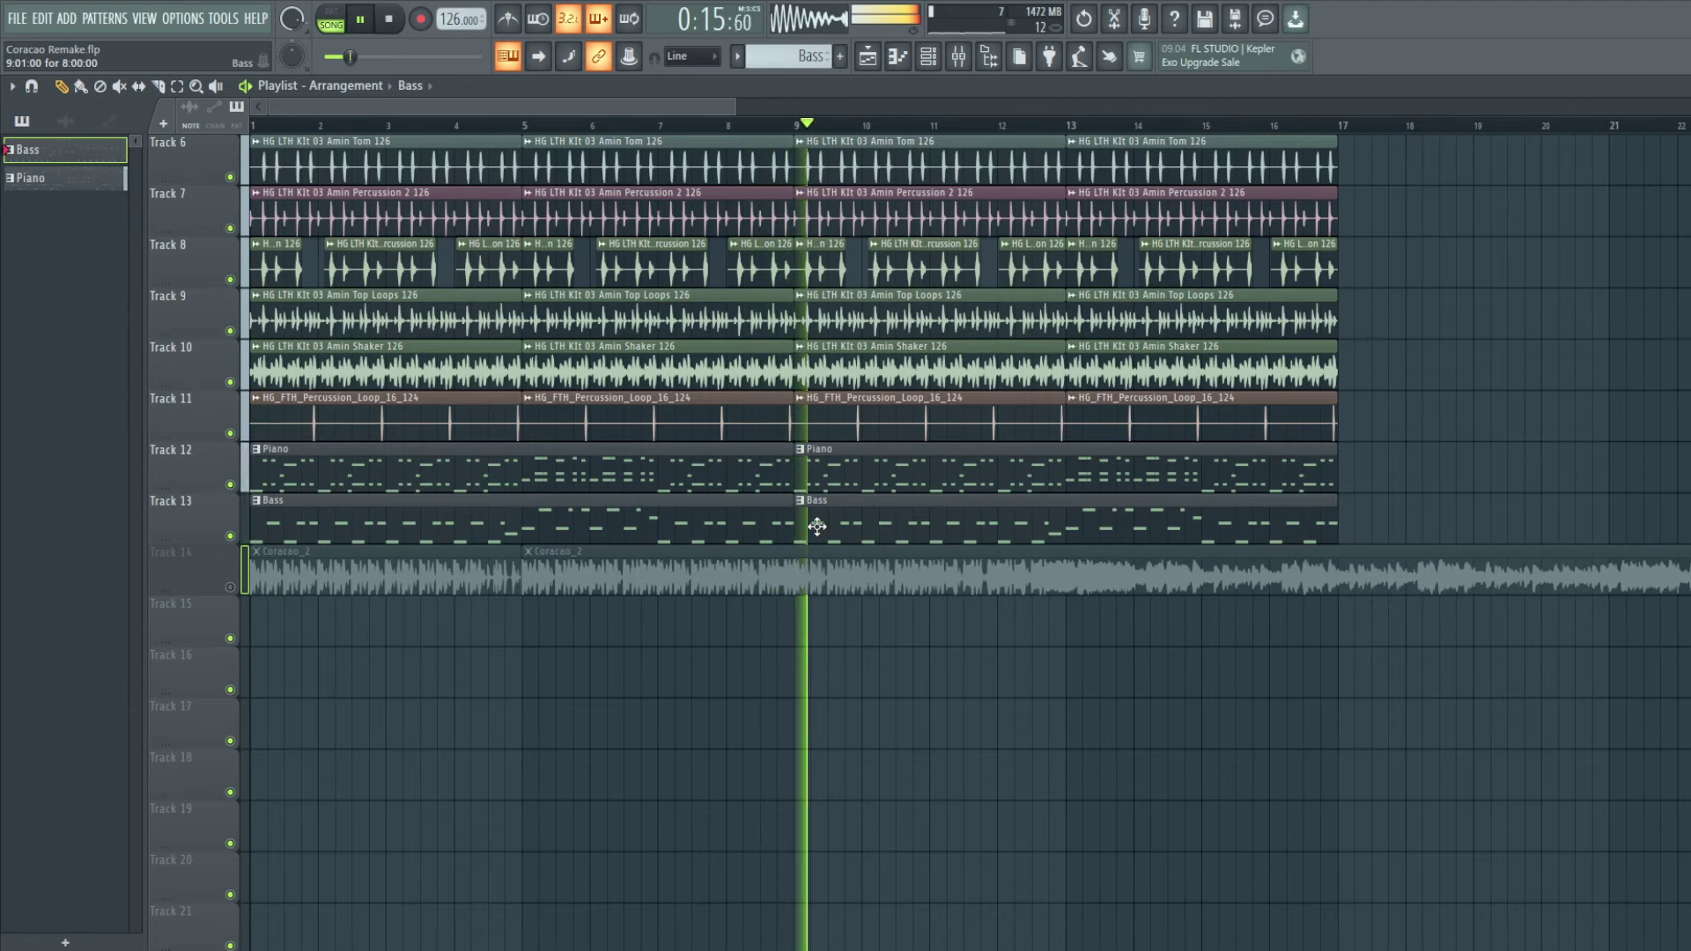
Step: Copy the Piano pattern's F#4, A4 and B4 notes, plus the C#5 notes in bars 7 and 8, one octave lower and play it back
{"action": "double_click", "coordinate": [705, 483]}
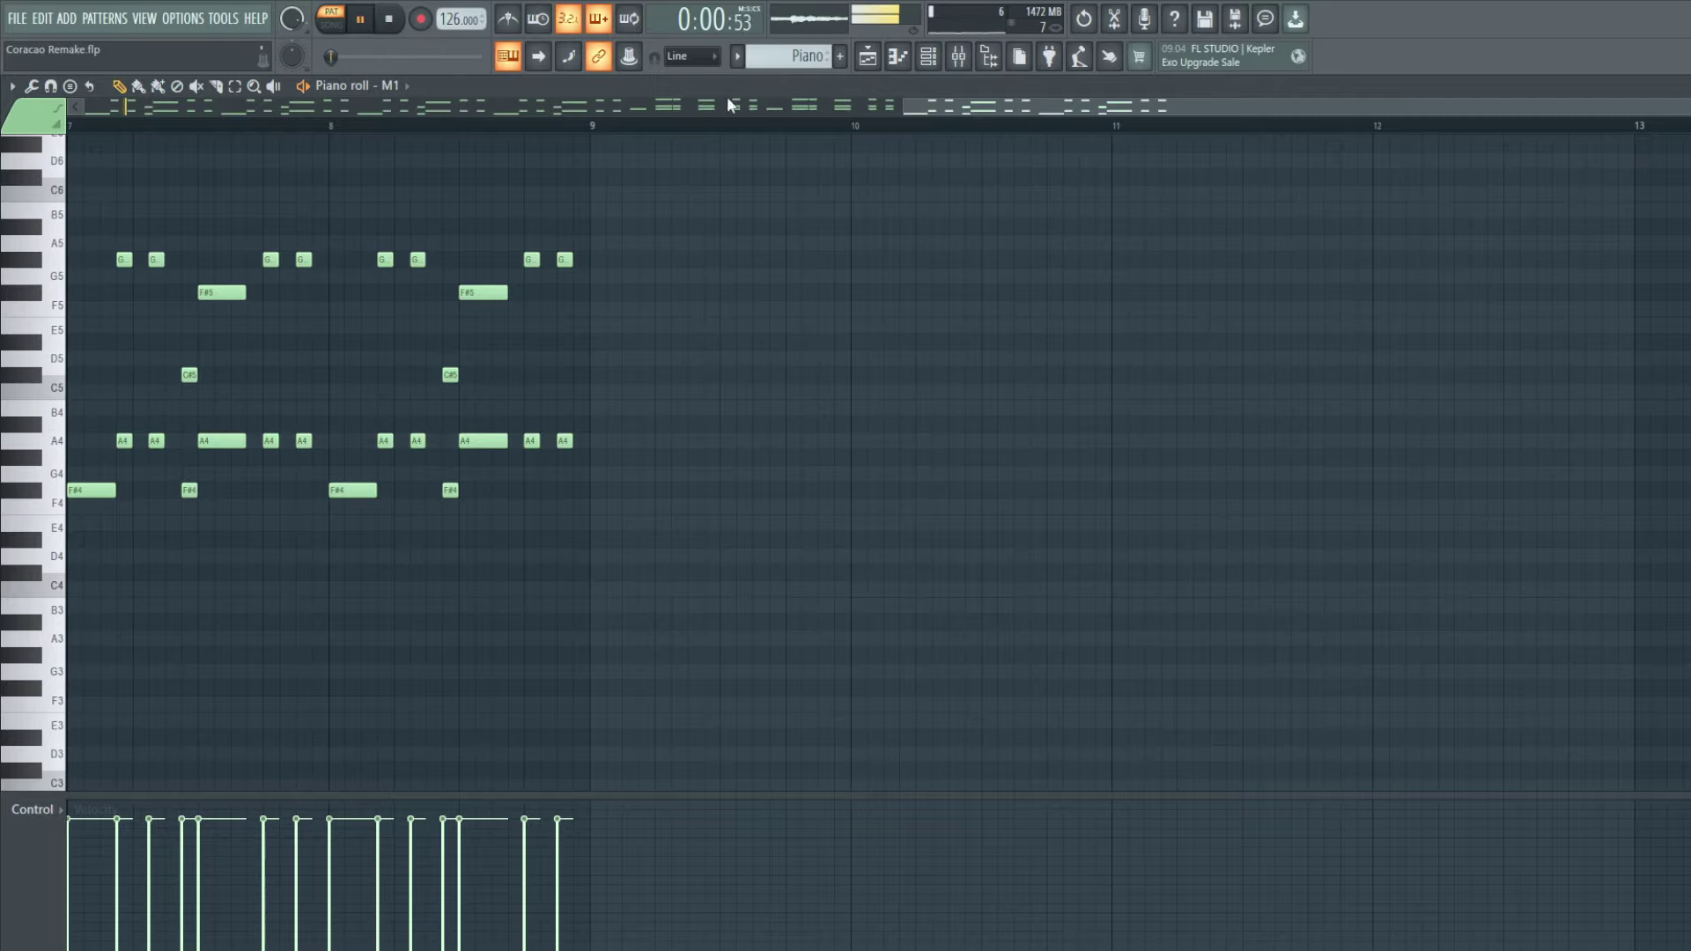
{"action": "left_click_drag", "start_coordinate": [986, 107], "coordinate": [167, 124]}
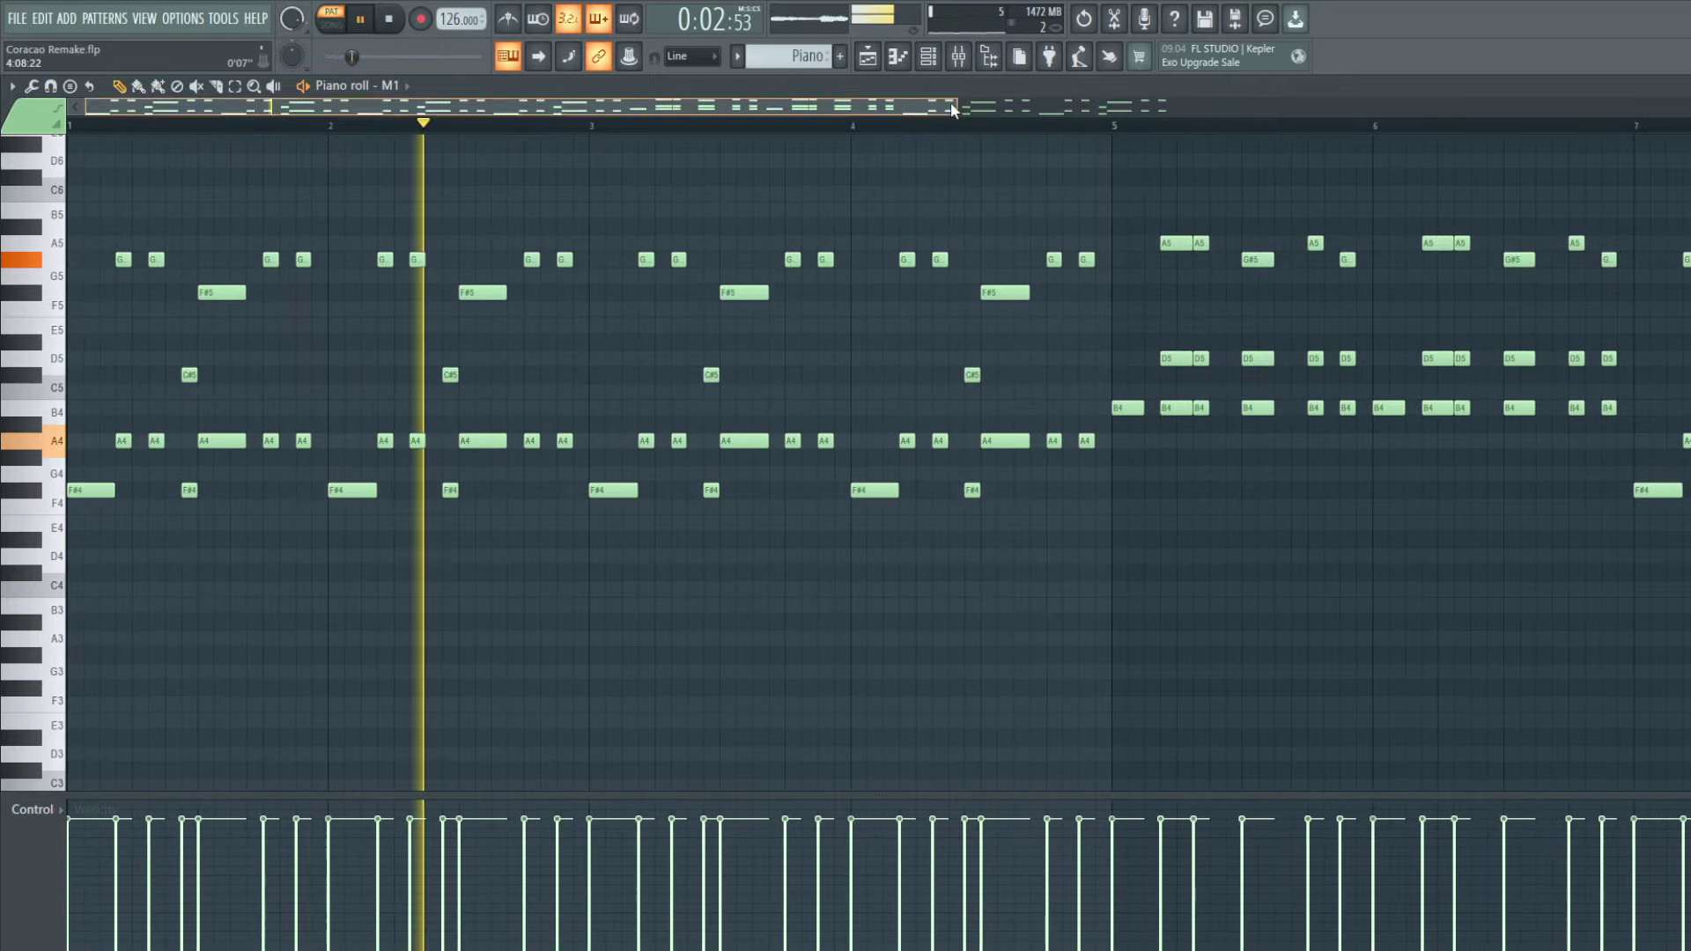
{"action": "left_click_drag", "start_coordinate": [951, 109], "coordinate": [1272, 109]}
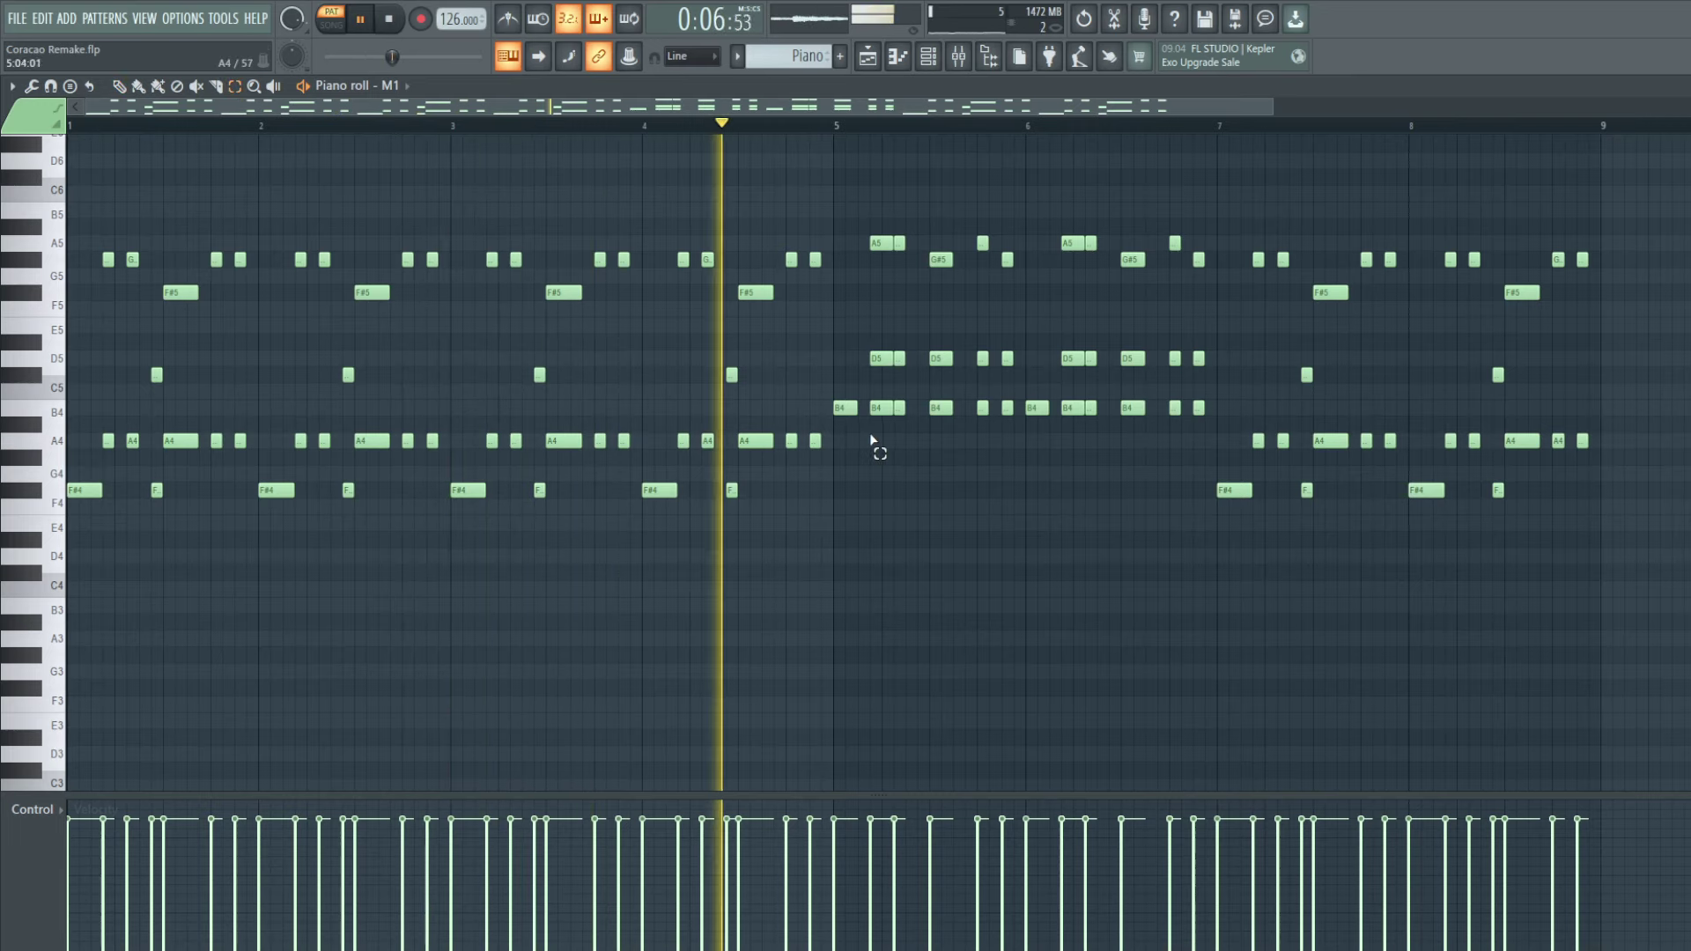
{"action": "left_click_drag", "start_coordinate": [872, 440], "coordinate": [68, 528]}
{"action": "left_click_drag", "start_coordinate": [828, 354], "coordinate": [1225, 426]}
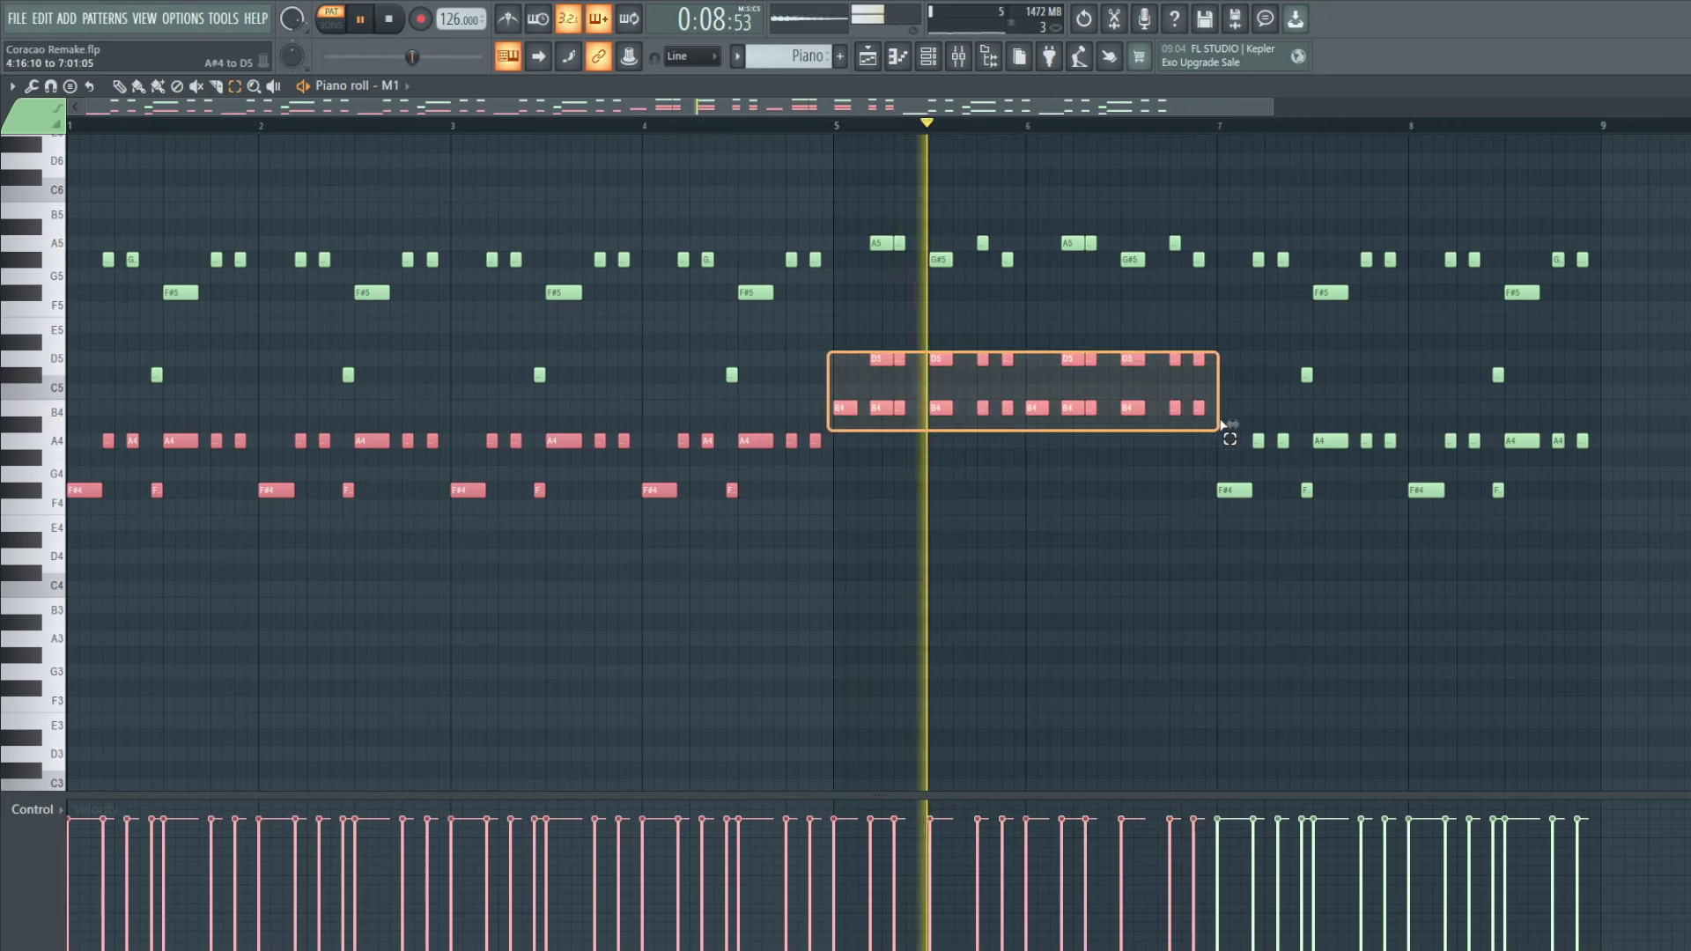
{"action": "left_click_drag", "start_coordinate": [1616, 368], "coordinate": [1243, 517]}
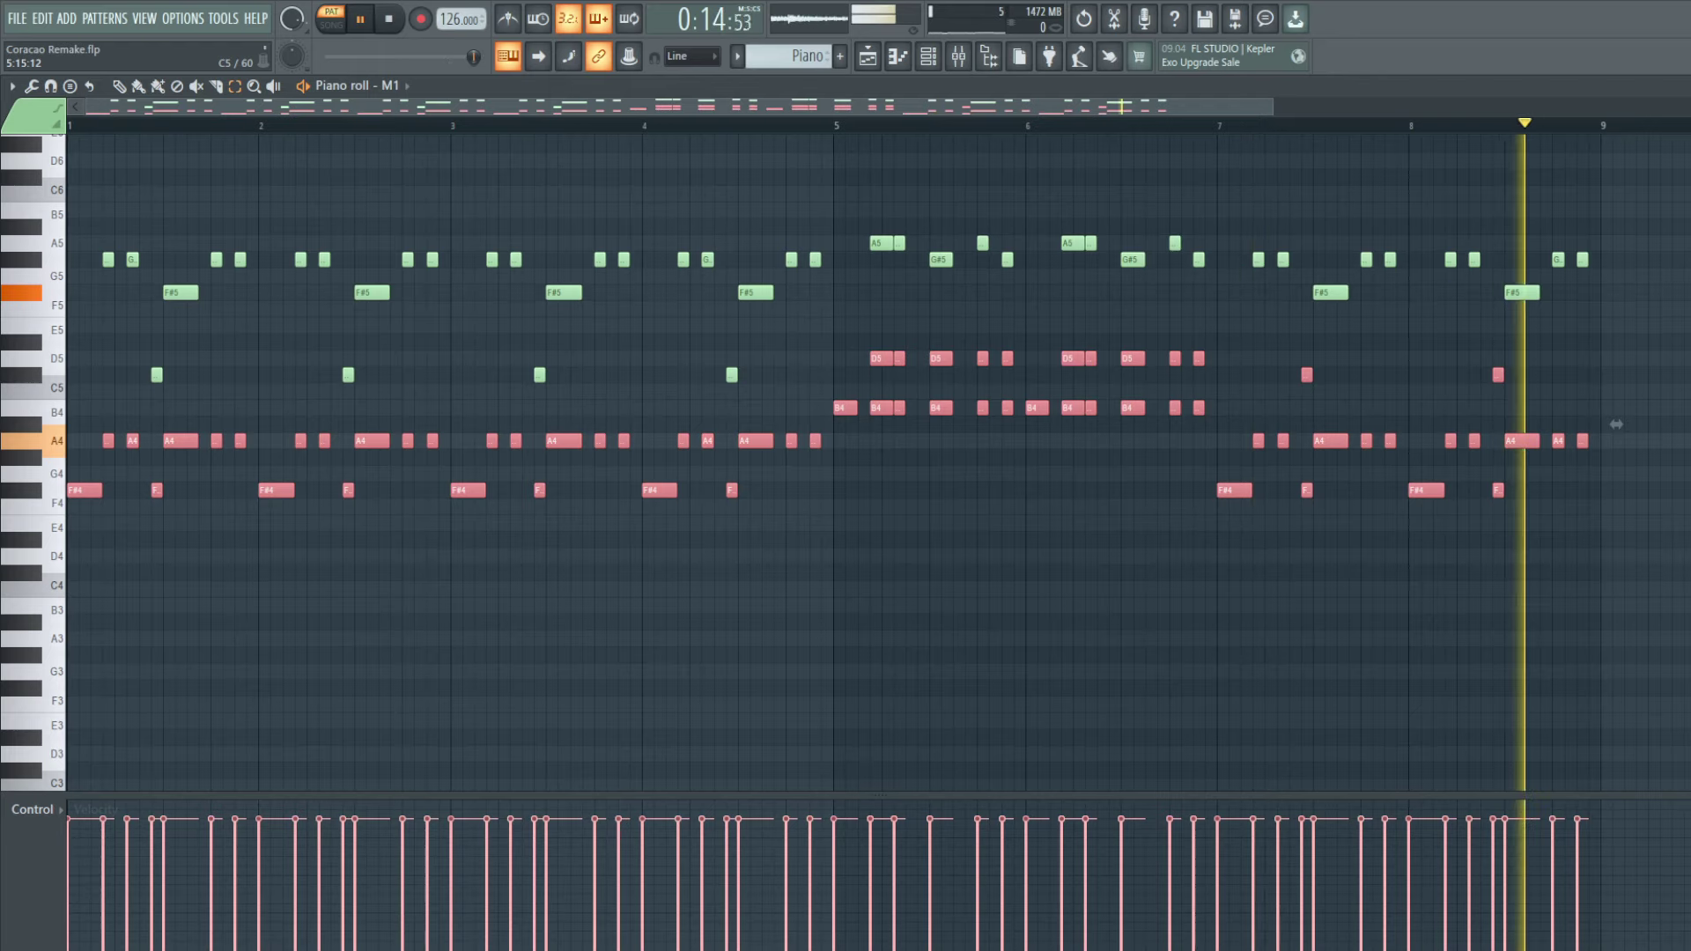
{"action": "left_click_drag", "start_coordinate": [870, 358], "coordinate": [914, 361]}
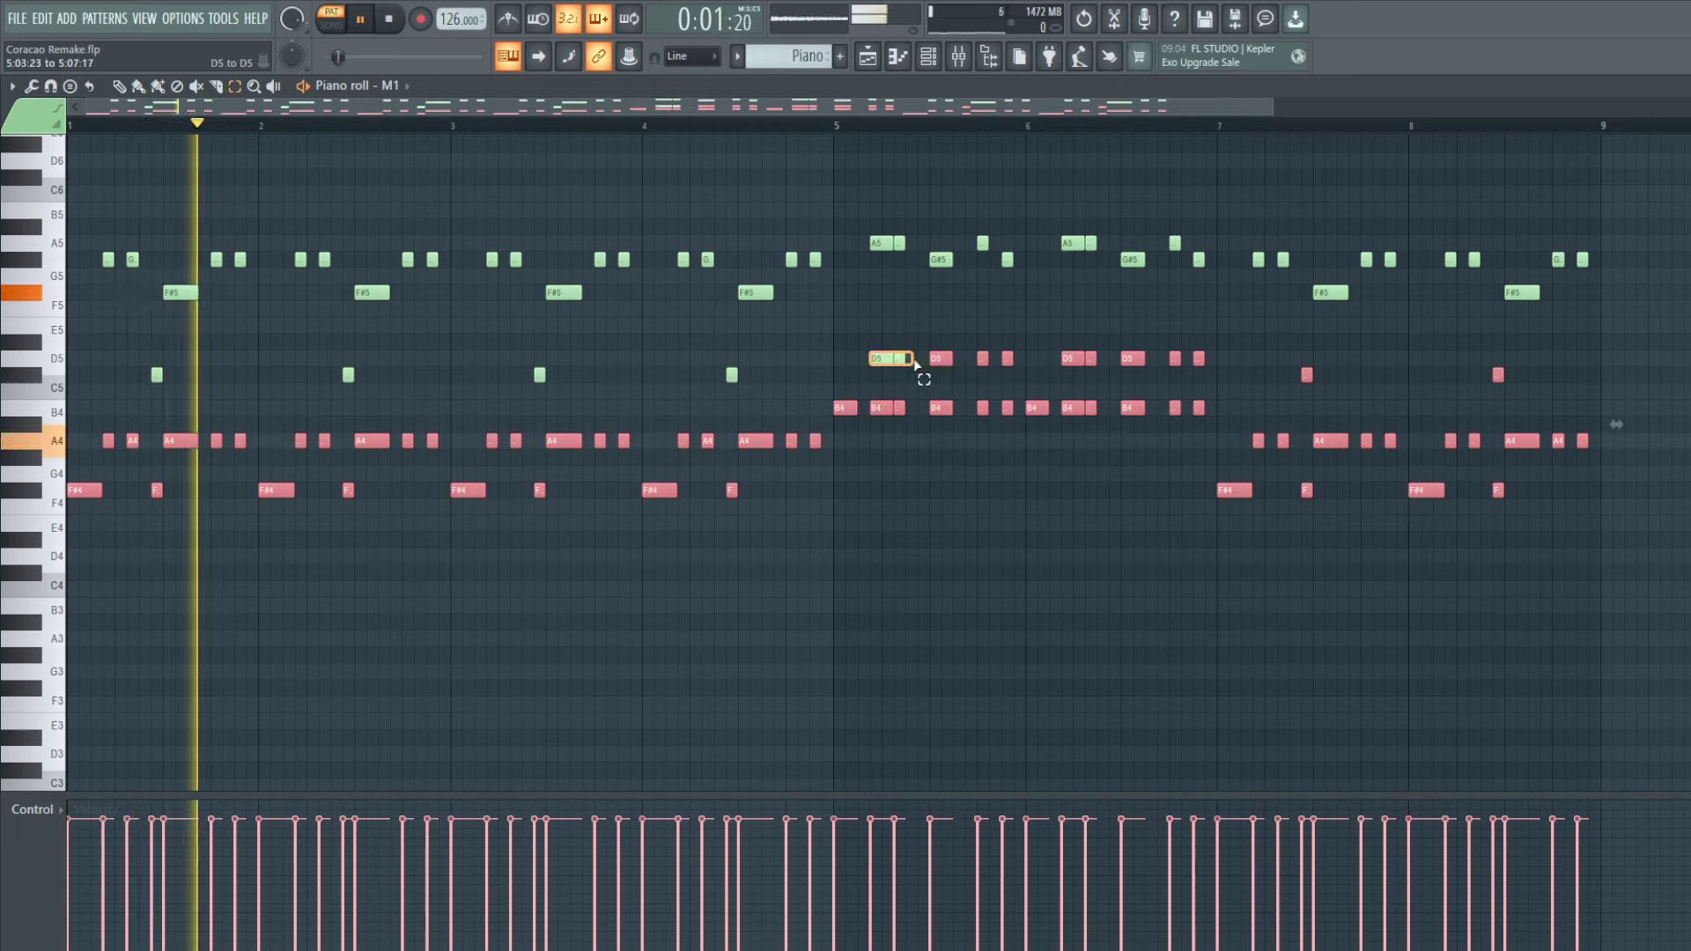
{"action": "left_click_drag", "start_coordinate": [1268, 368], "coordinate": [1620, 441]}
{"action": "left_click_drag", "start_coordinate": [1690, 335], "coordinate": [1269, 453]}
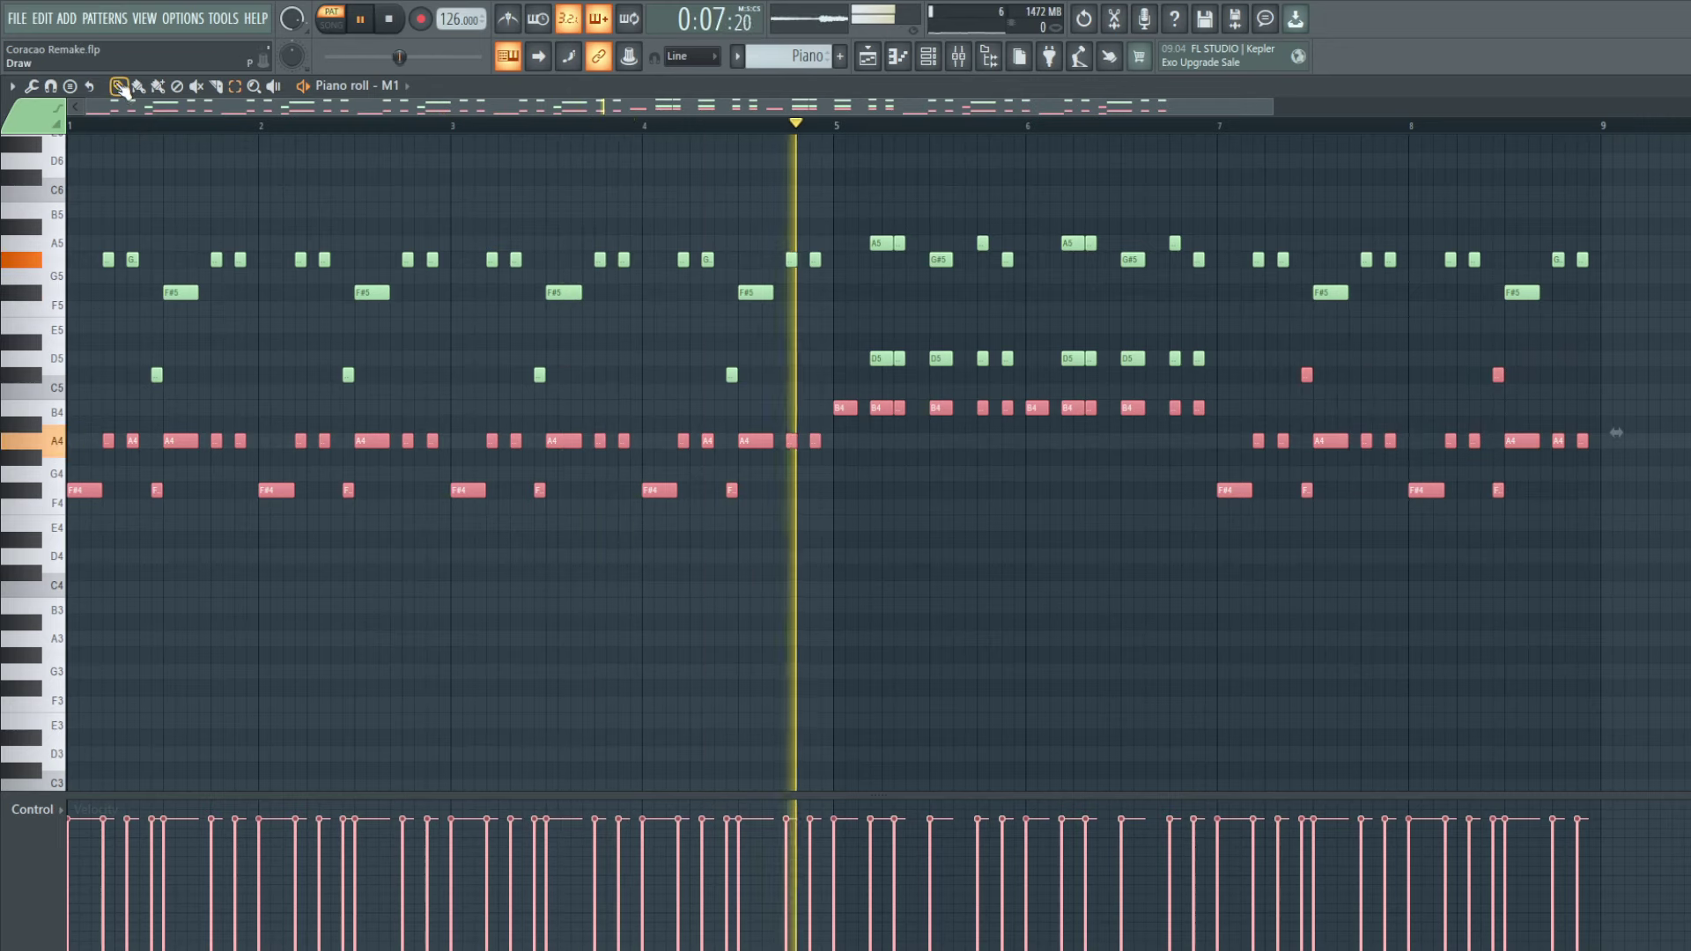
{"action": "left_click_drag", "start_coordinate": [80, 488], "coordinate": [4, 687], "text": "shift"}
{"action": "key", "text": "space"}
{"action": "key", "text": "space"}
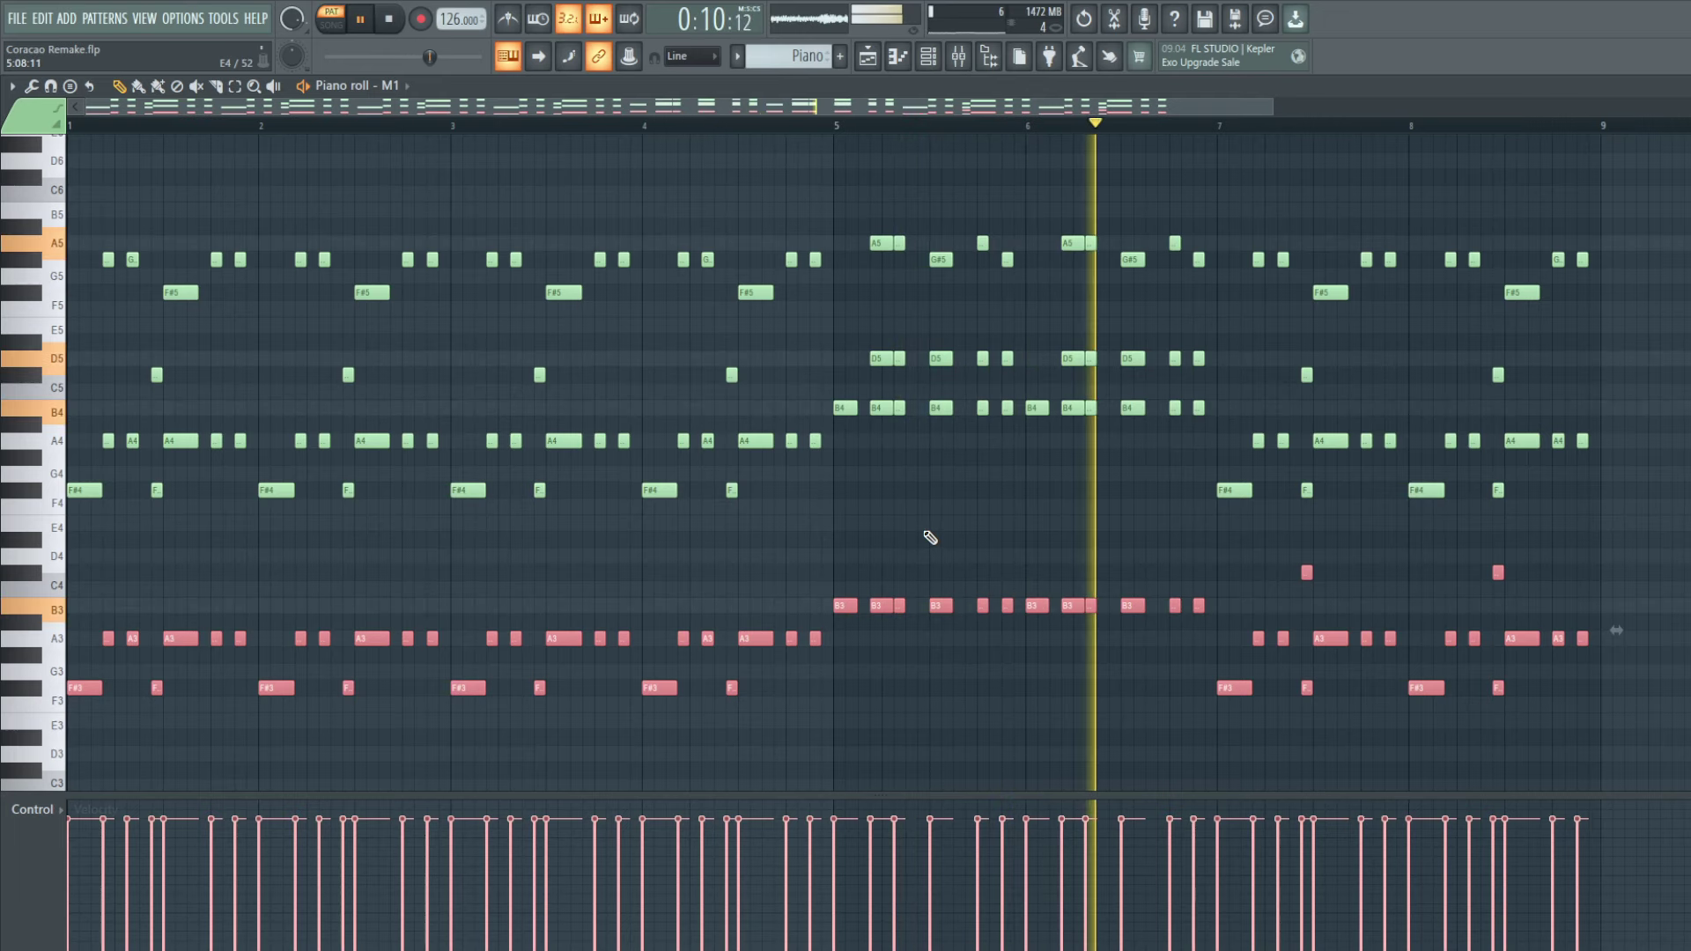
Step: Check the playlist, reopen the M1 piano roll, and play the Piano pattern back from bar 1
{"action": "key", "text": "F5"}
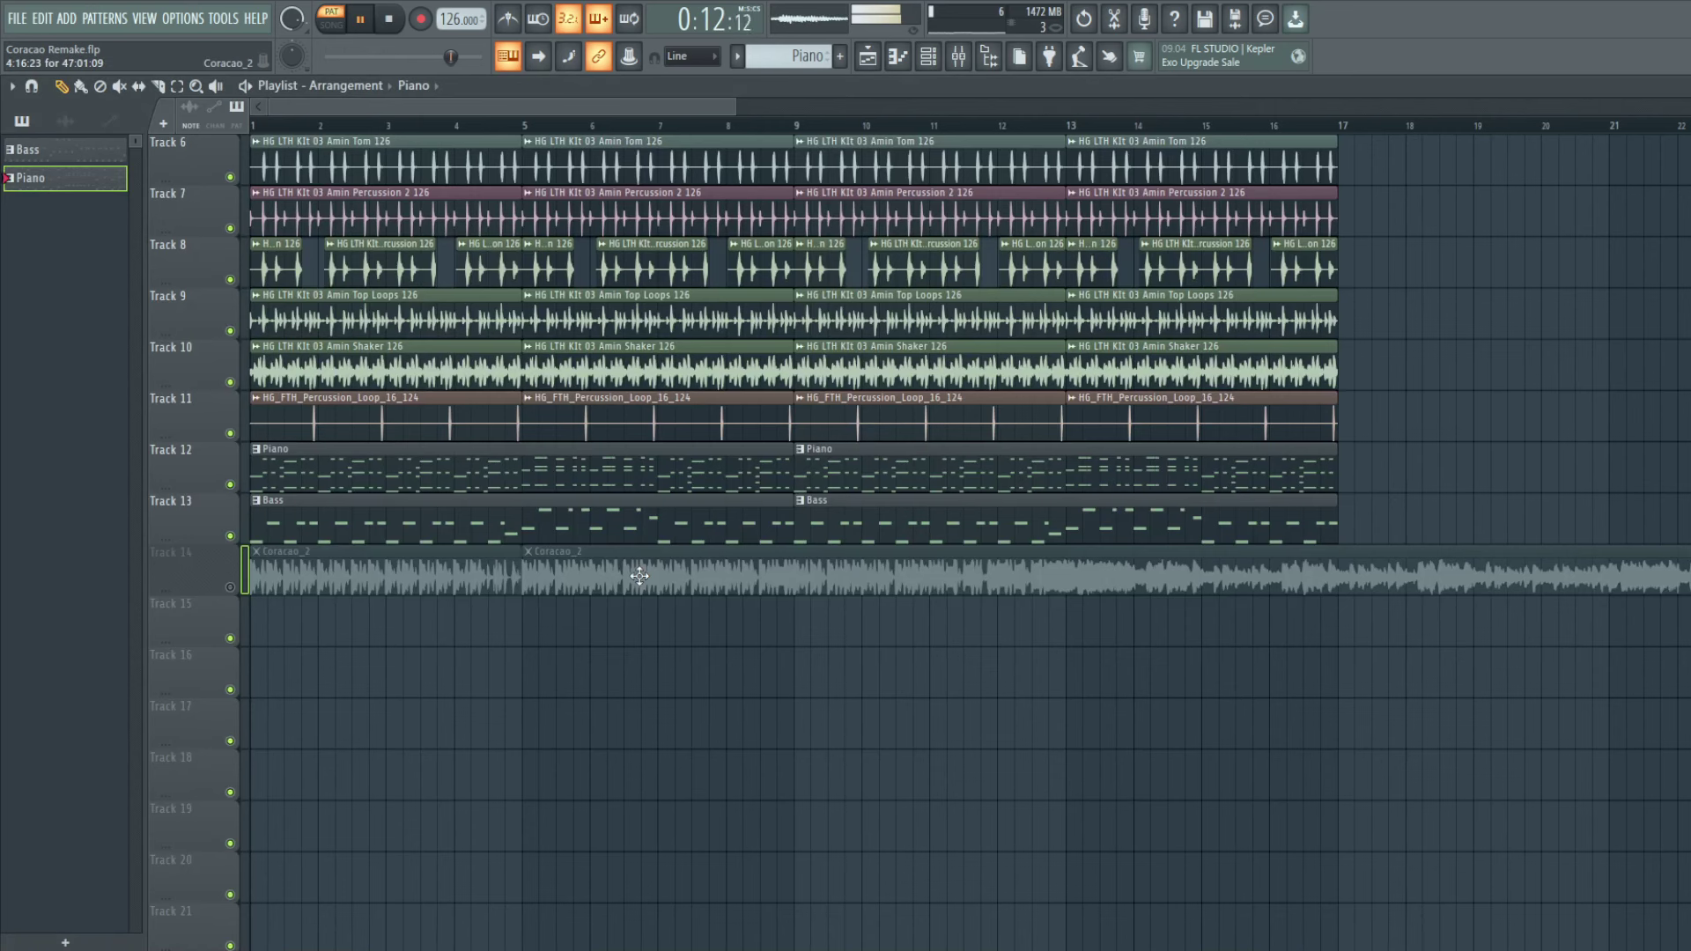
{"action": "left_click", "coordinate": [931, 61]}
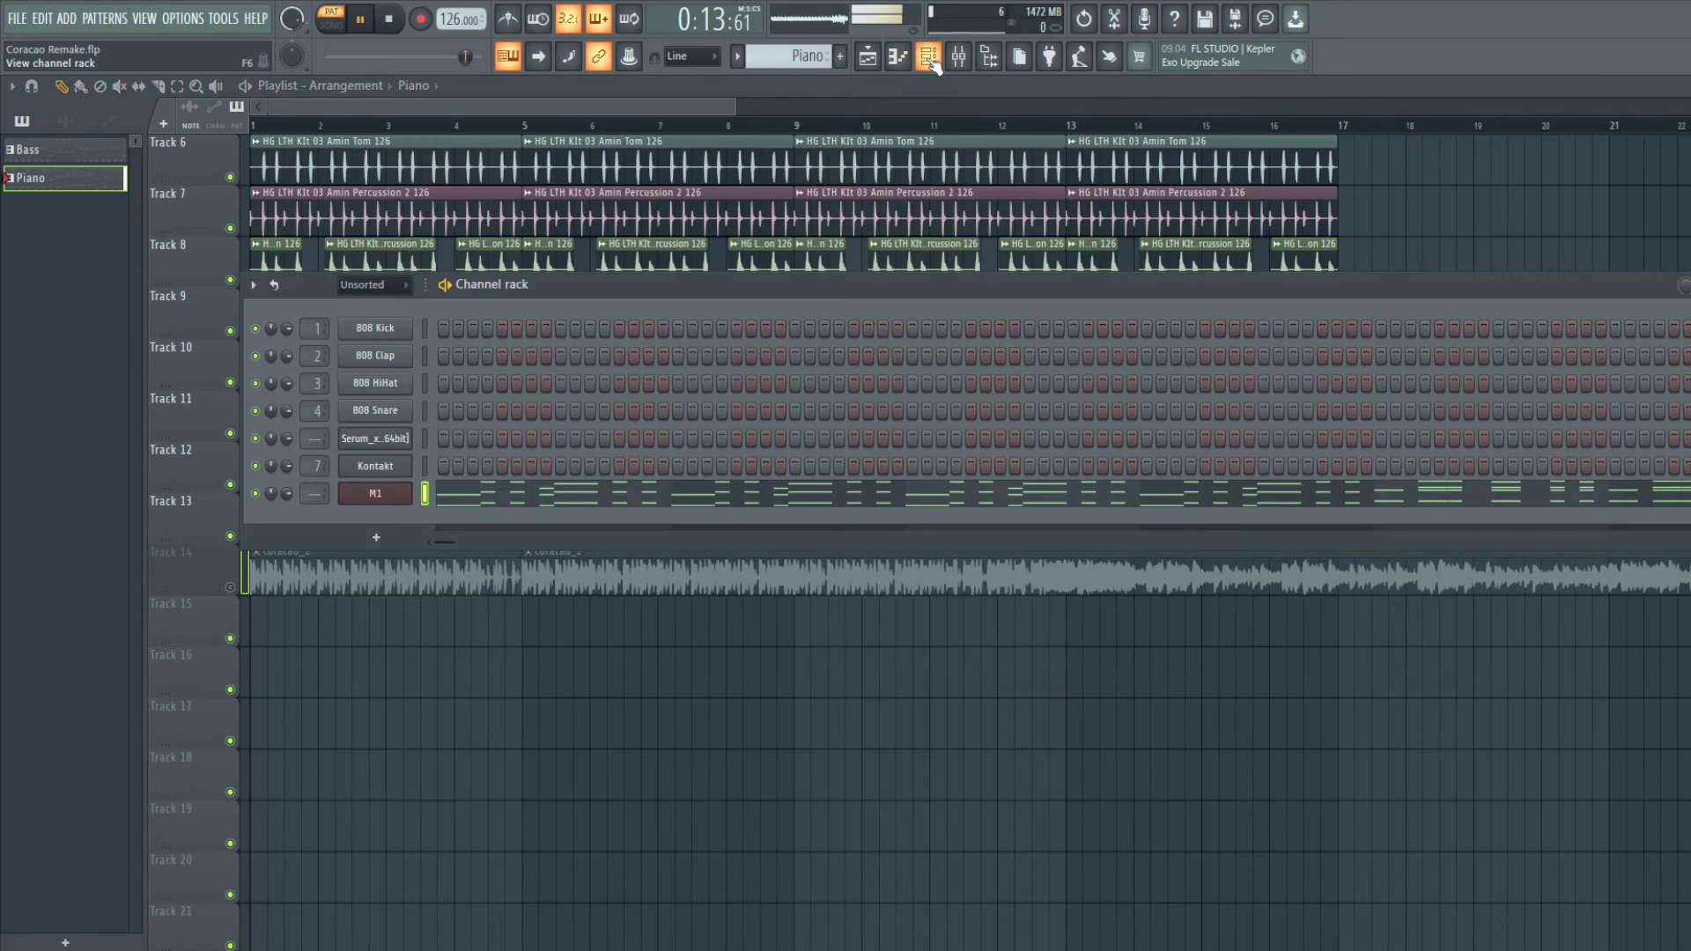
{"action": "left_click", "coordinate": [707, 473]}
{"action": "key", "text": "space"}
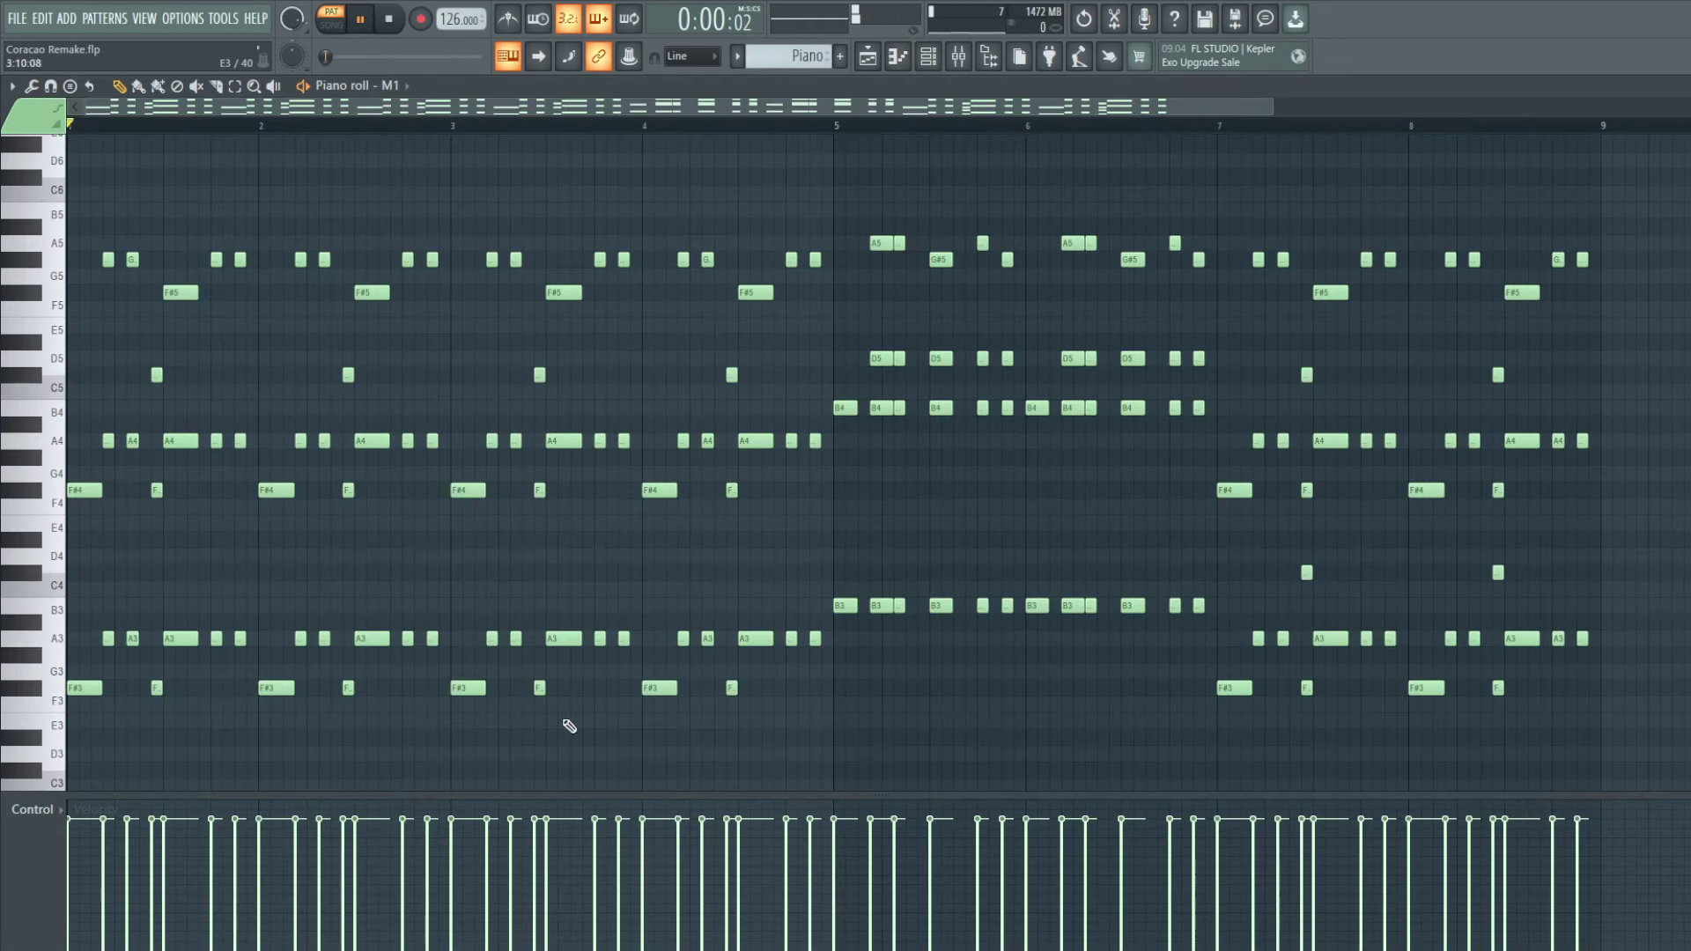
{"action": "scroll", "coordinate": [239, 645], "scroll_direction": "down", "scroll_amount": 2}
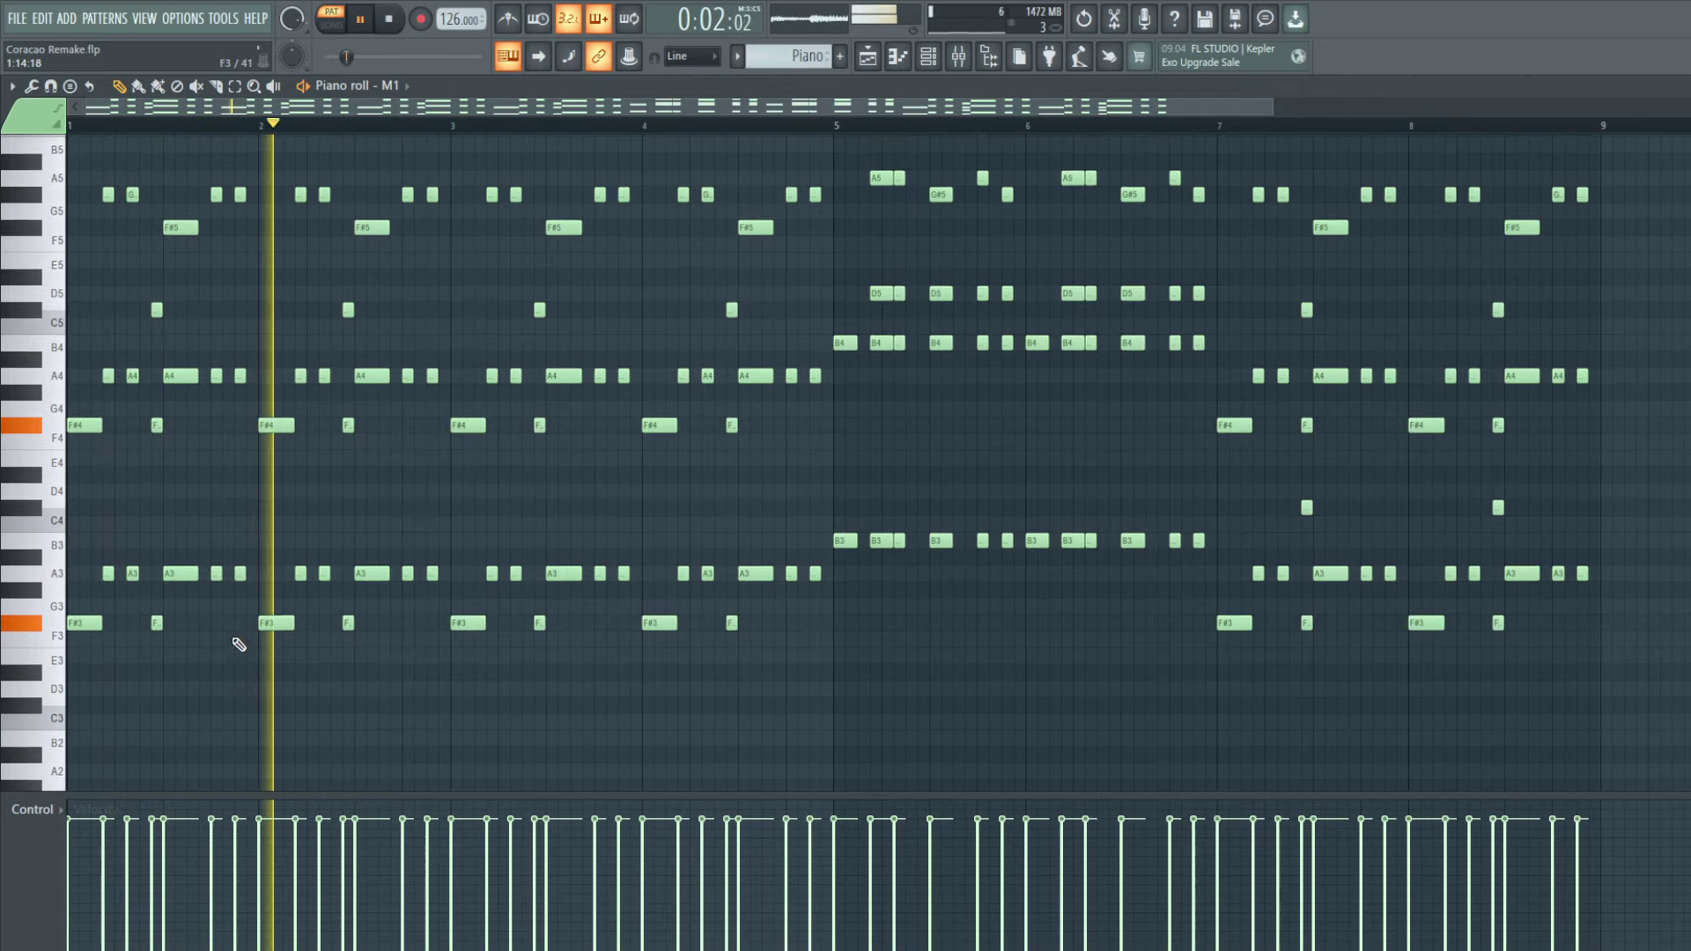
{"action": "scroll", "coordinate": [194, 638], "scroll_direction": "up", "scroll_amount": 1}
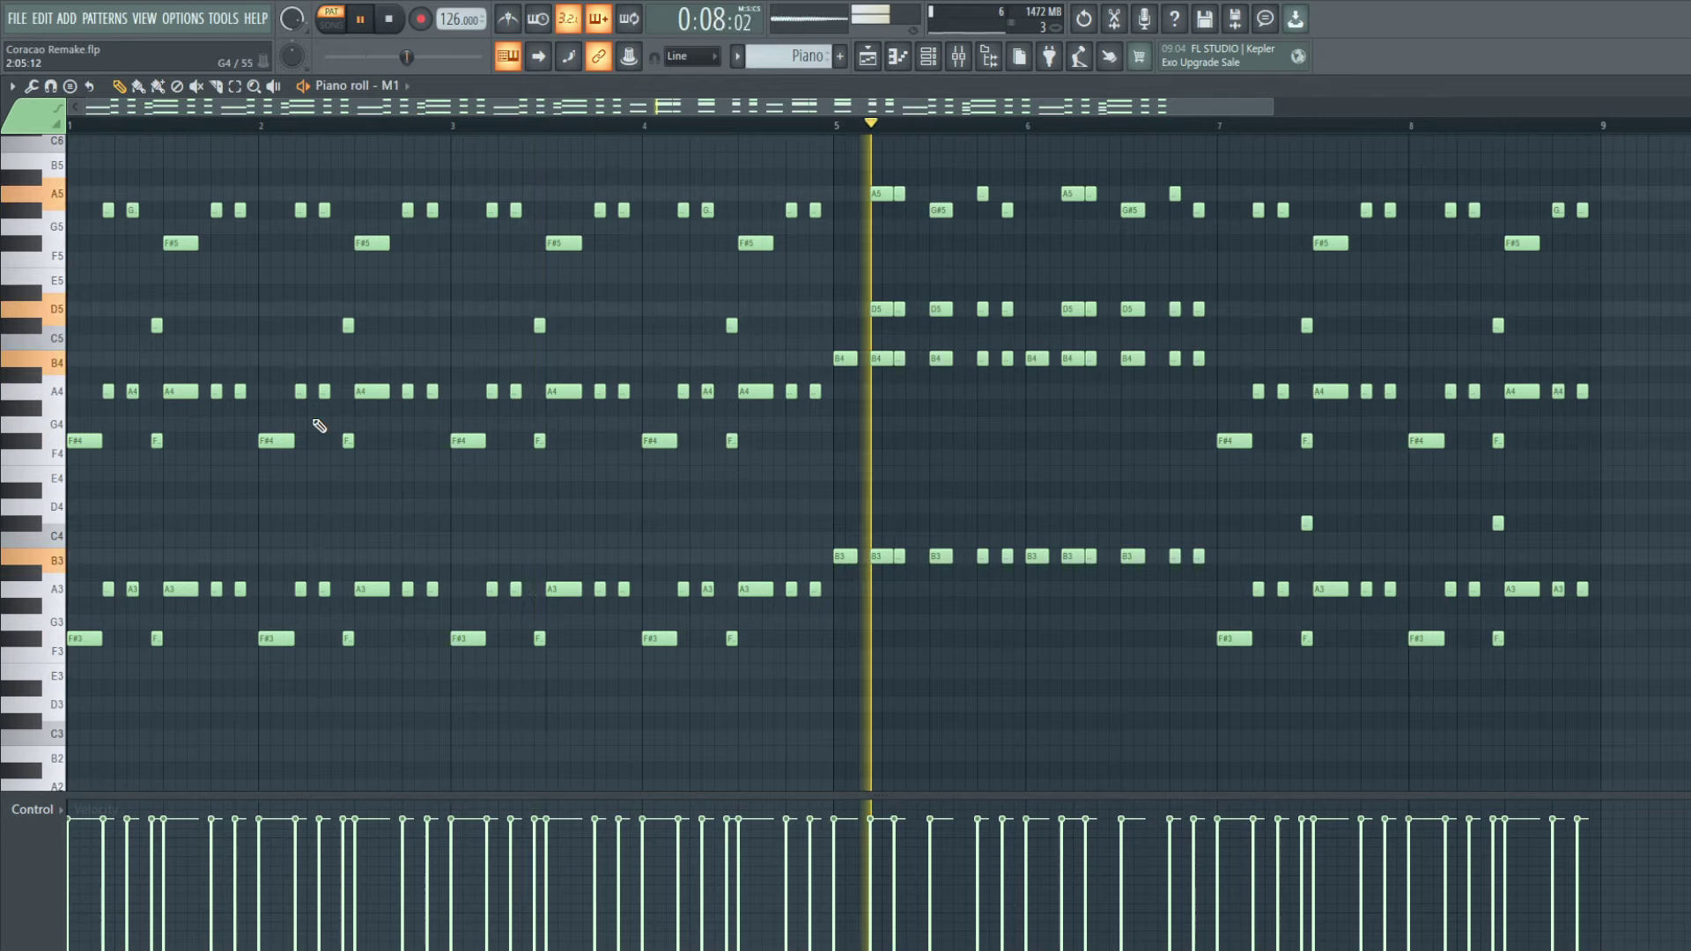
{"action": "key", "text": "space"}
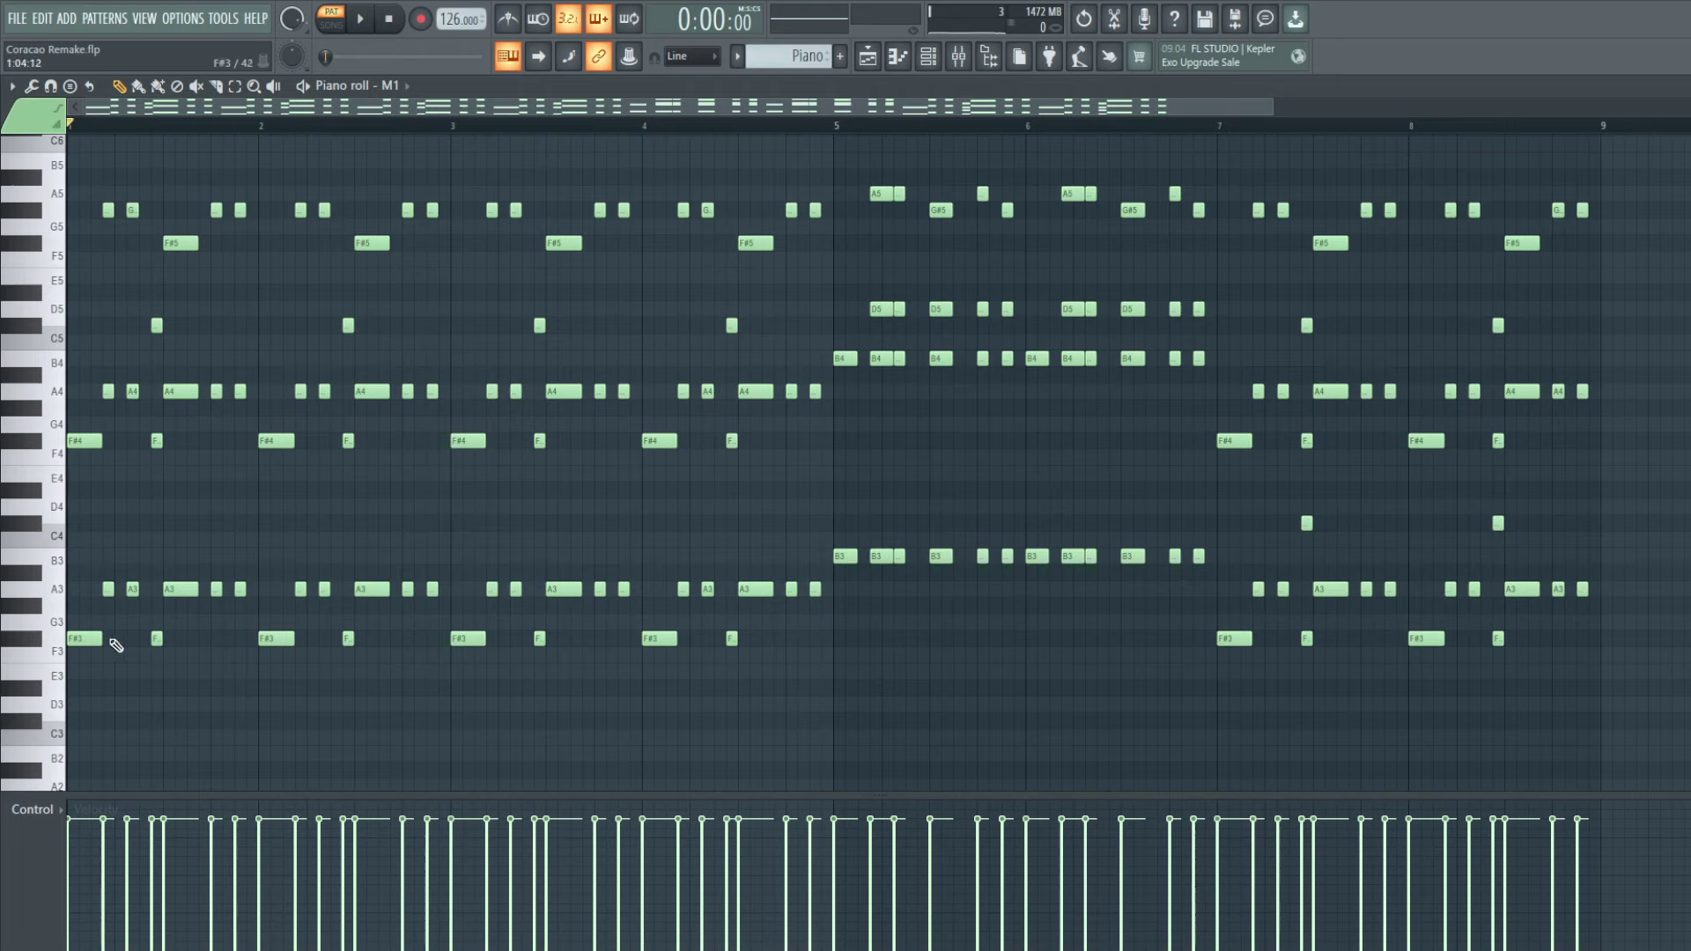
Step: Delete the doubled F#3 notes in bars 1 to 3 of the Piano pattern during playback
{"action": "right_click", "coordinate": [540, 639]}
{"action": "right_click", "coordinate": [467, 639]}
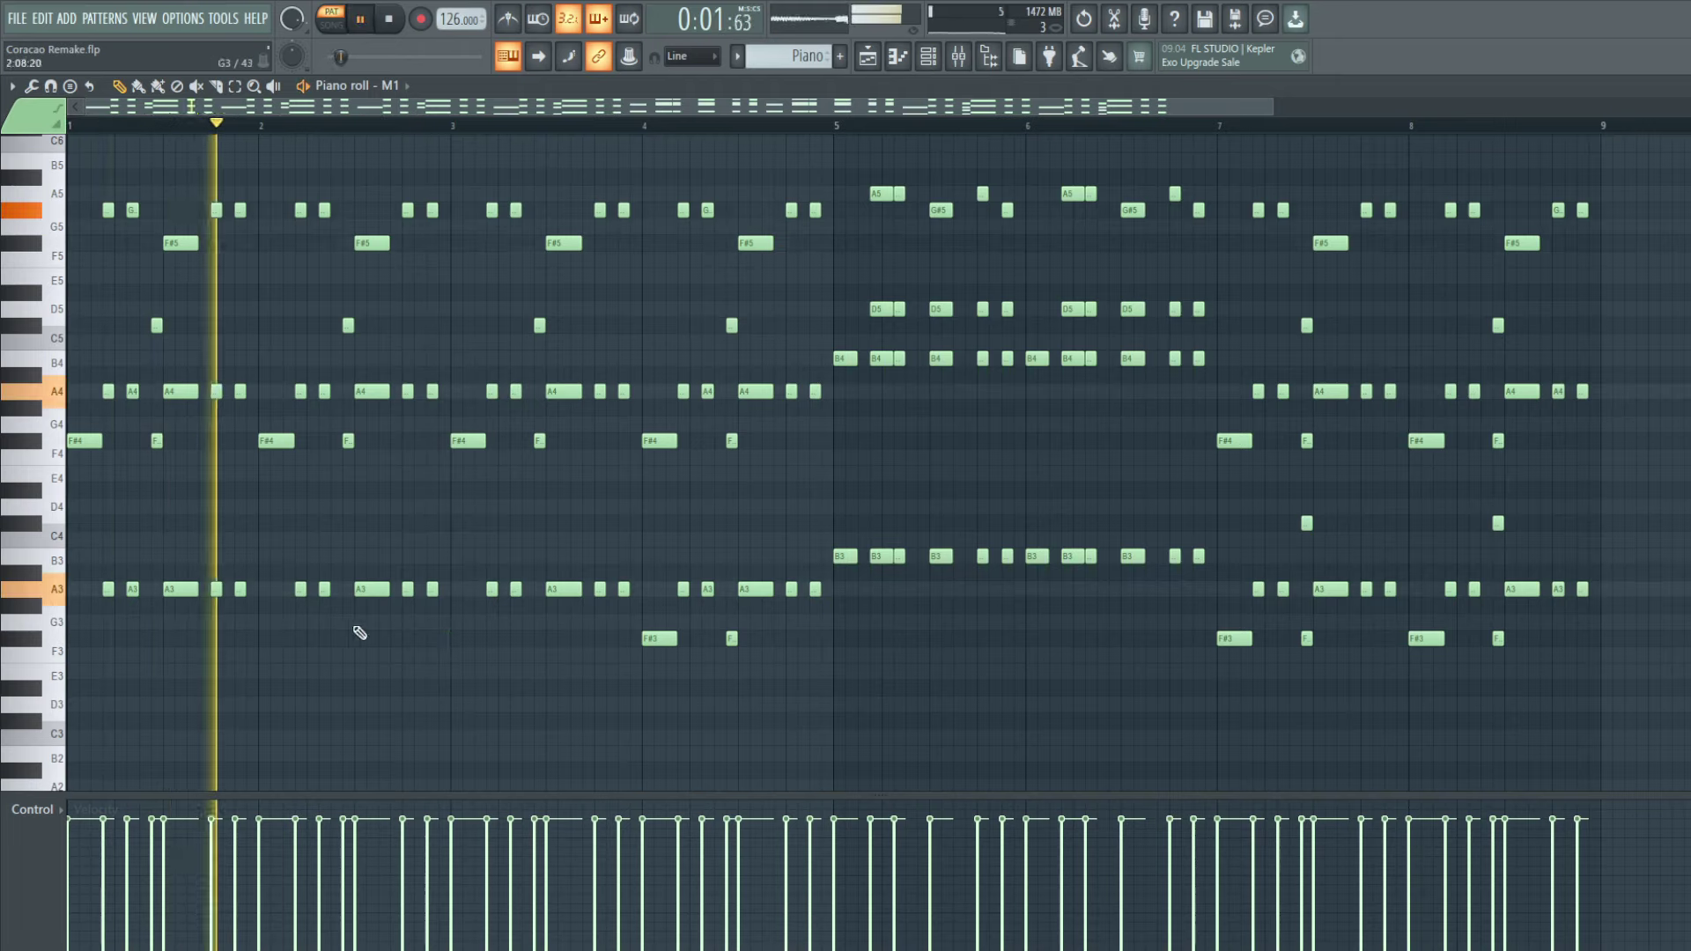
{"action": "key", "text": "space"}
Step: Try a shortened A3 note at the start of bar 1, play it back, and remove it
{"action": "left_click_drag", "start_coordinate": [77, 640], "coordinate": [4, 642]}
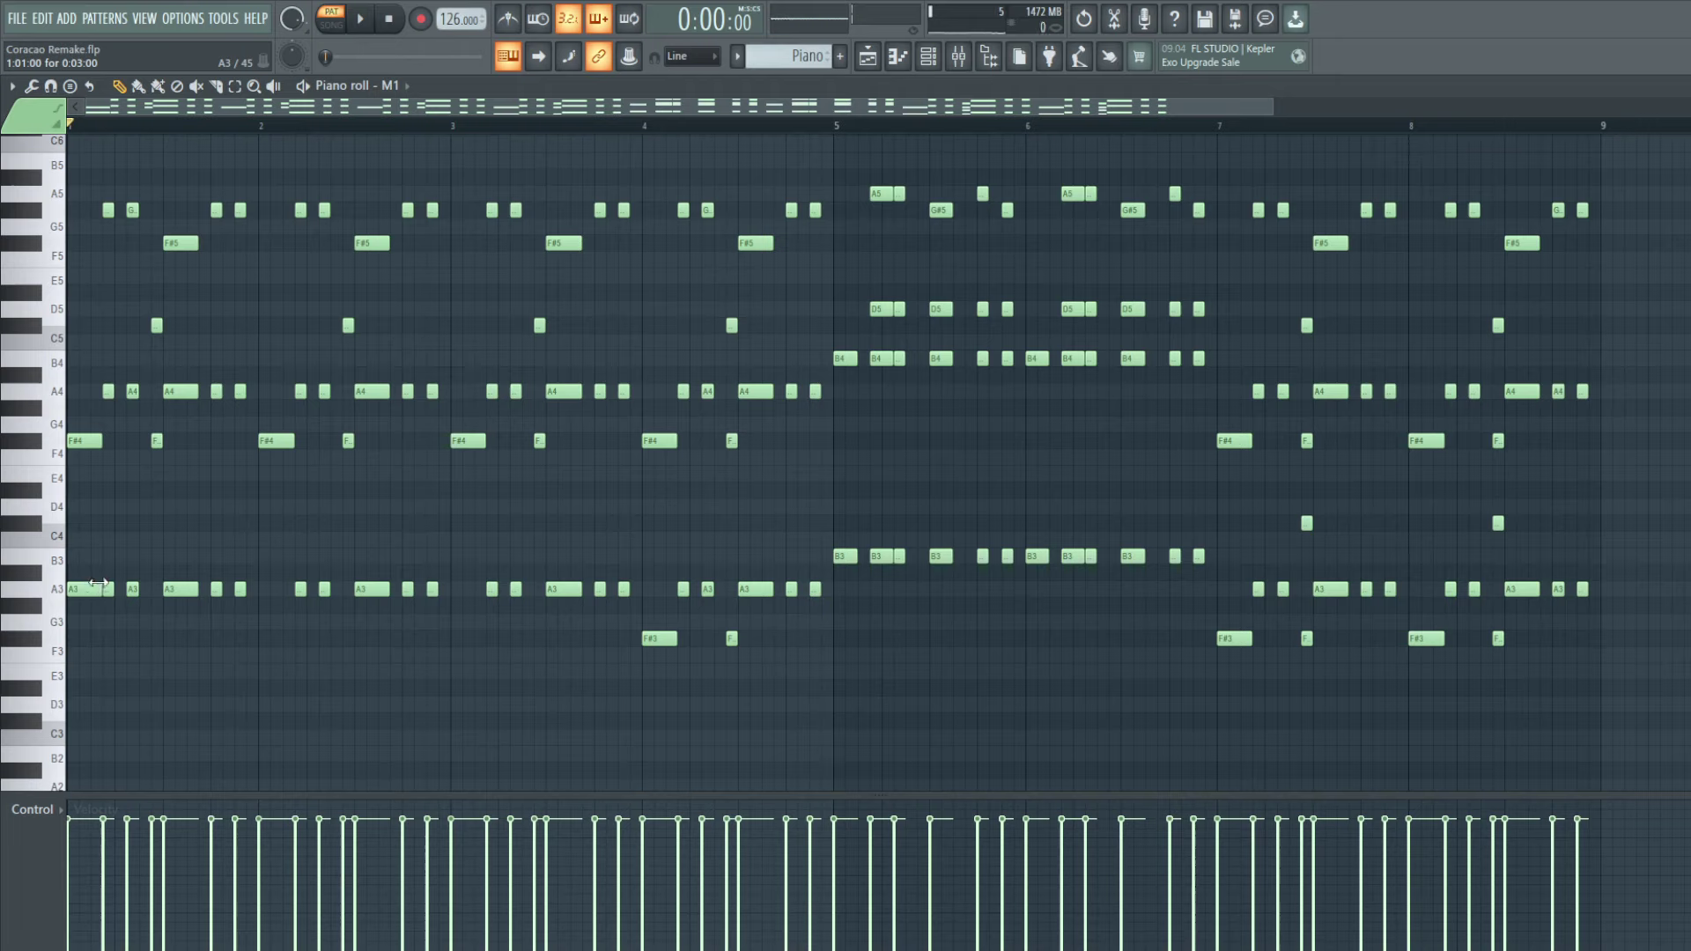
{"action": "left_click_drag", "start_coordinate": [98, 582], "coordinate": [86, 582]}
{"action": "key", "text": "space"}
{"action": "key", "text": "space"}
{"action": "key", "text": "space"}
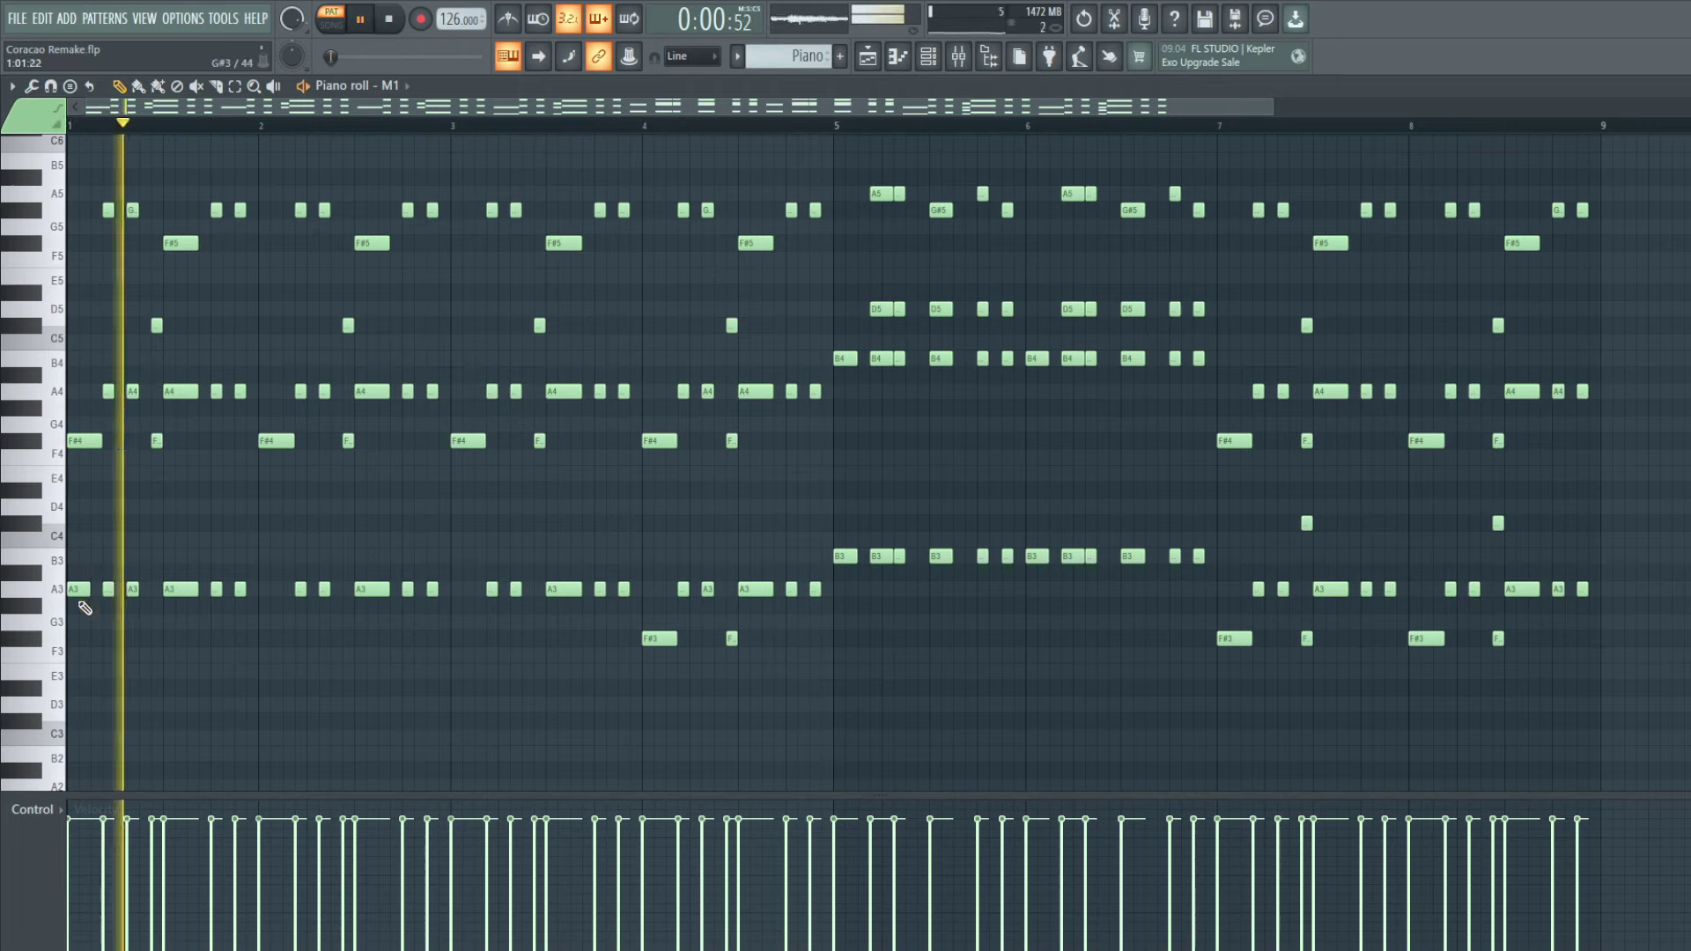
{"action": "right_click", "coordinate": [78, 589]}
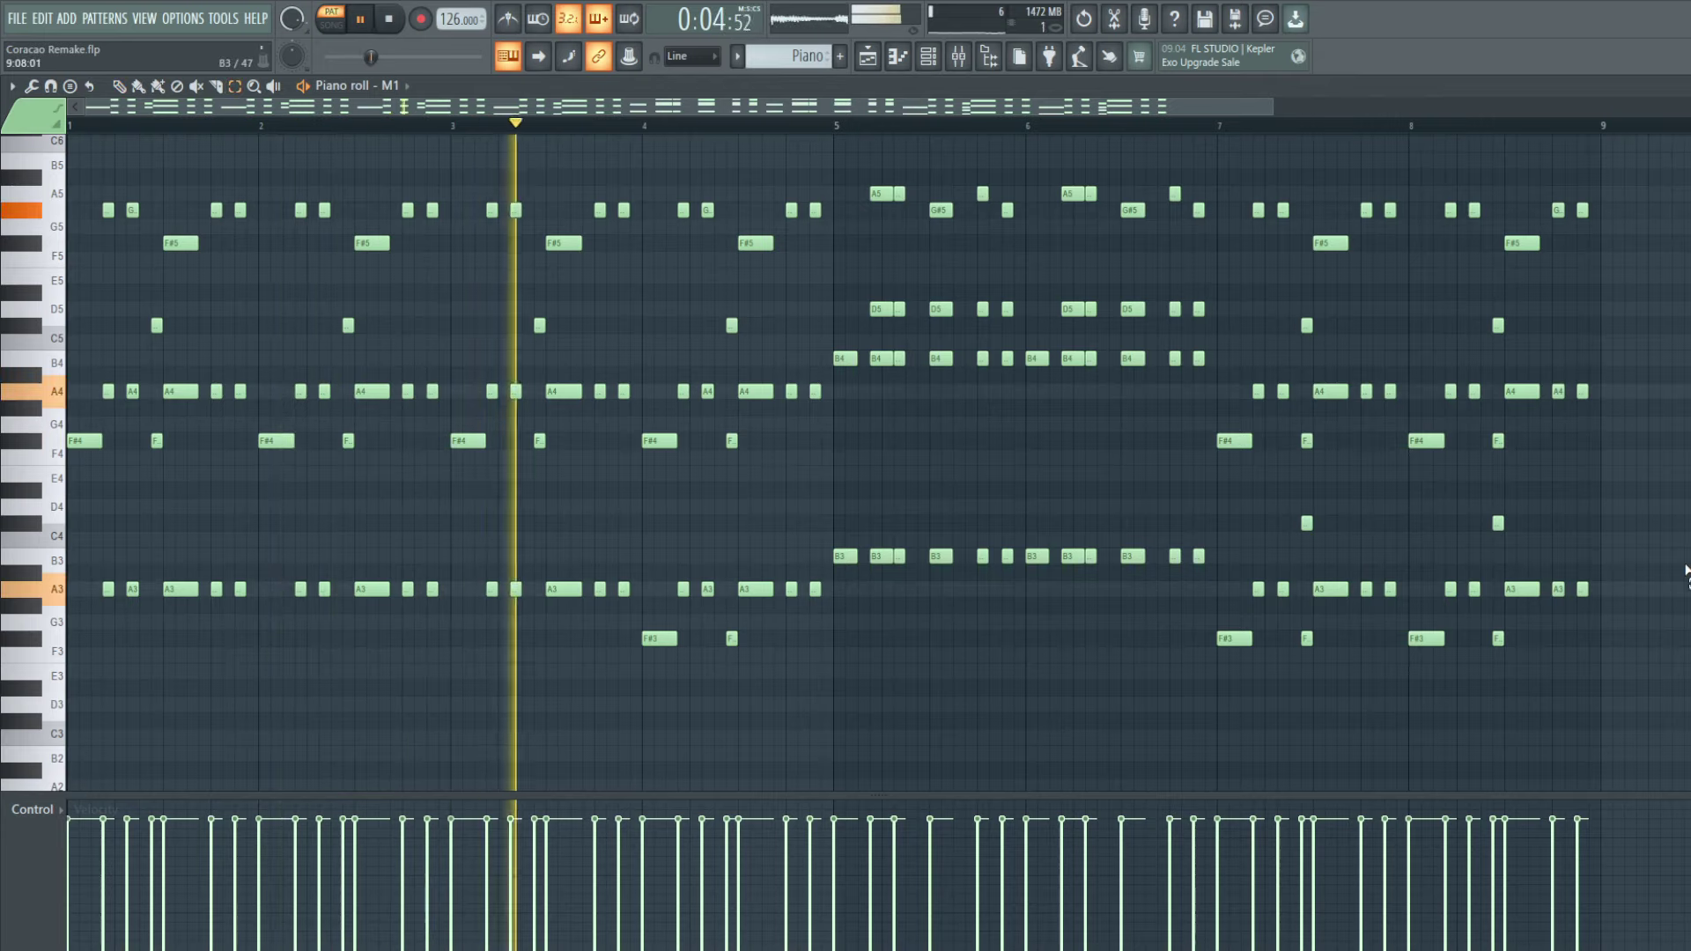
Step: Delete the remaining lower-octave F#3, A3 and B3 notes and the C#4 notes in bars 7 and 8
{"action": "left_click_drag", "start_coordinate": [1600, 536], "coordinate": [48, 759]}
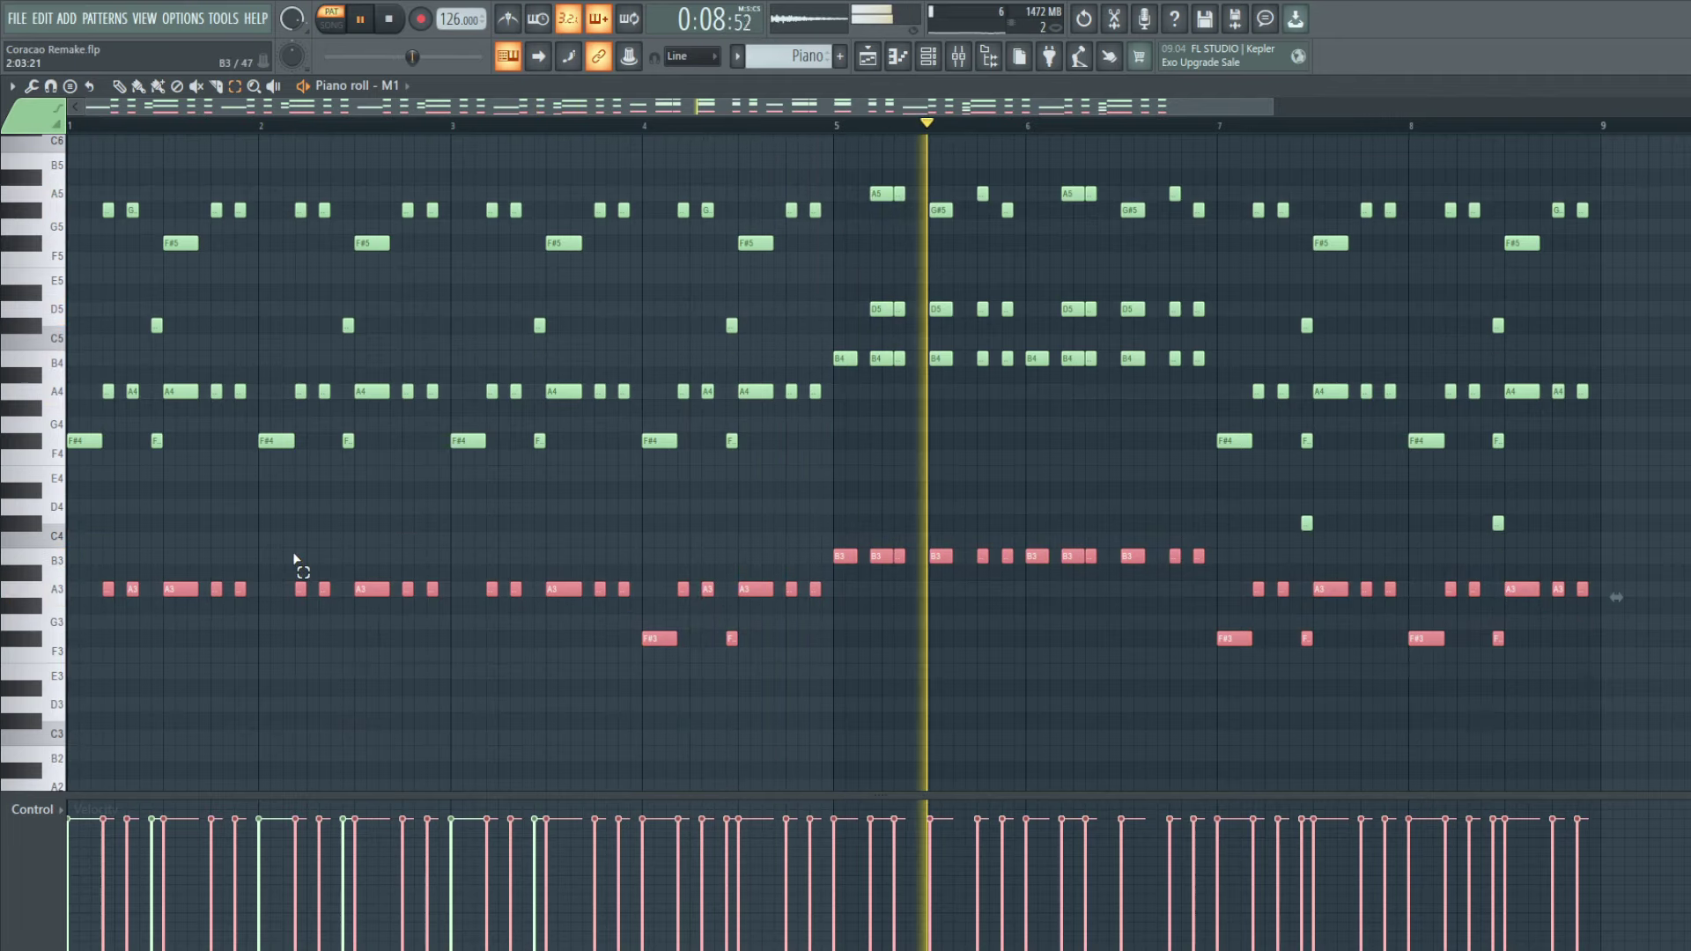
{"action": "key", "text": "Delete"}
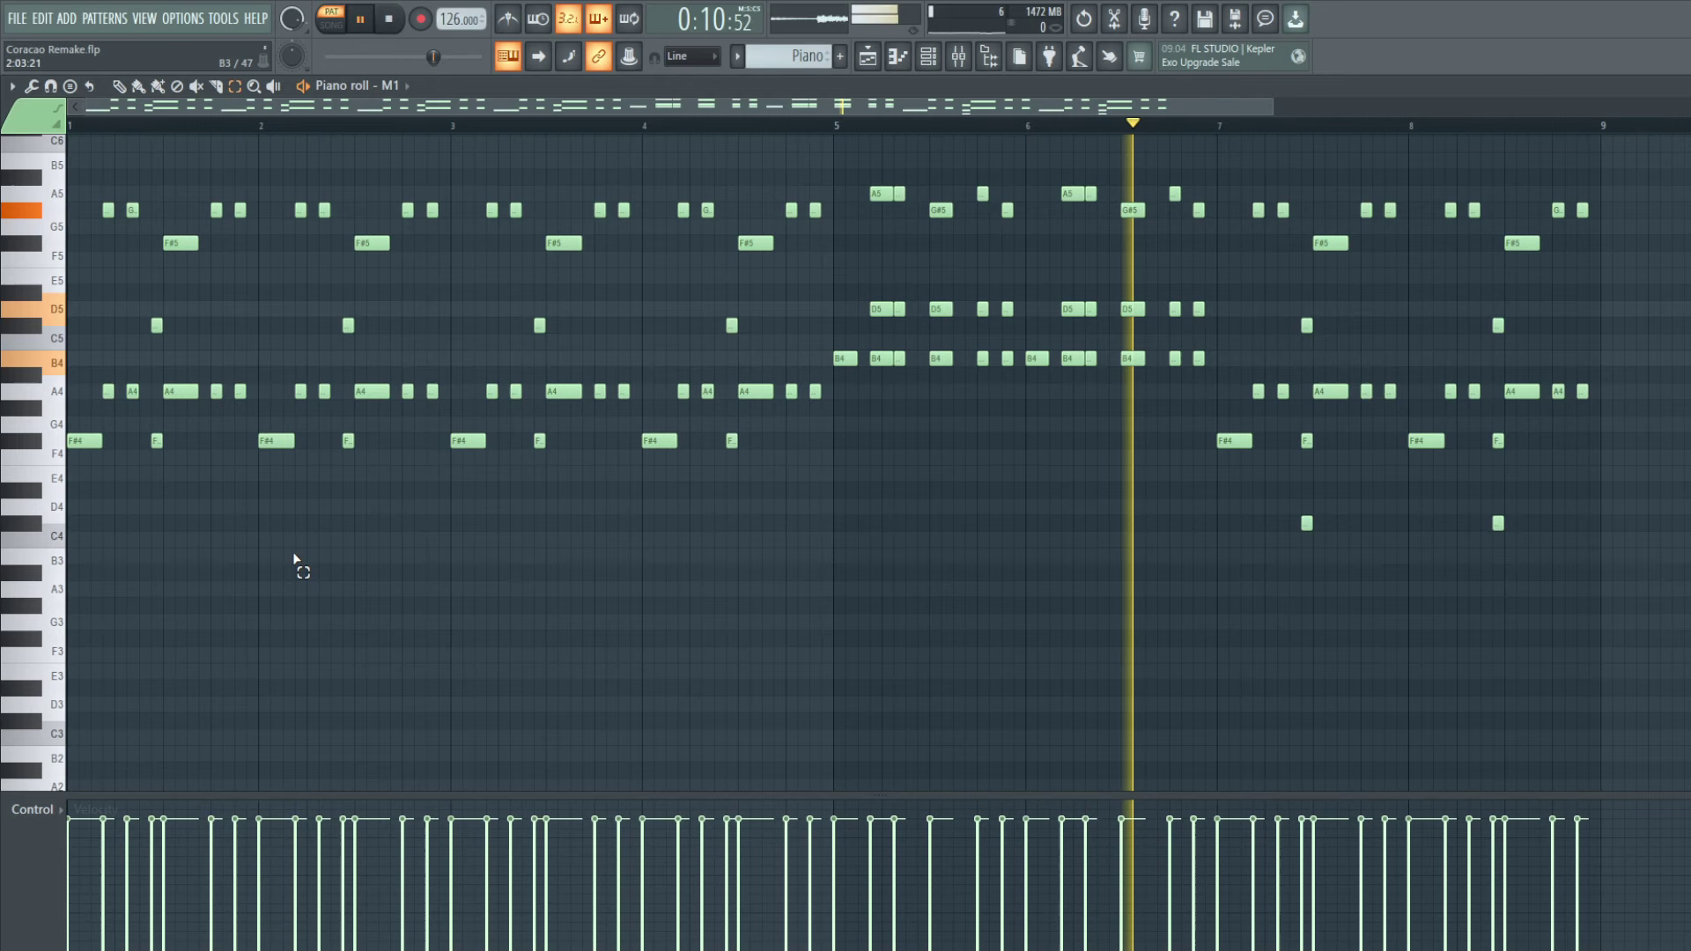
{"action": "key", "text": "F5"}
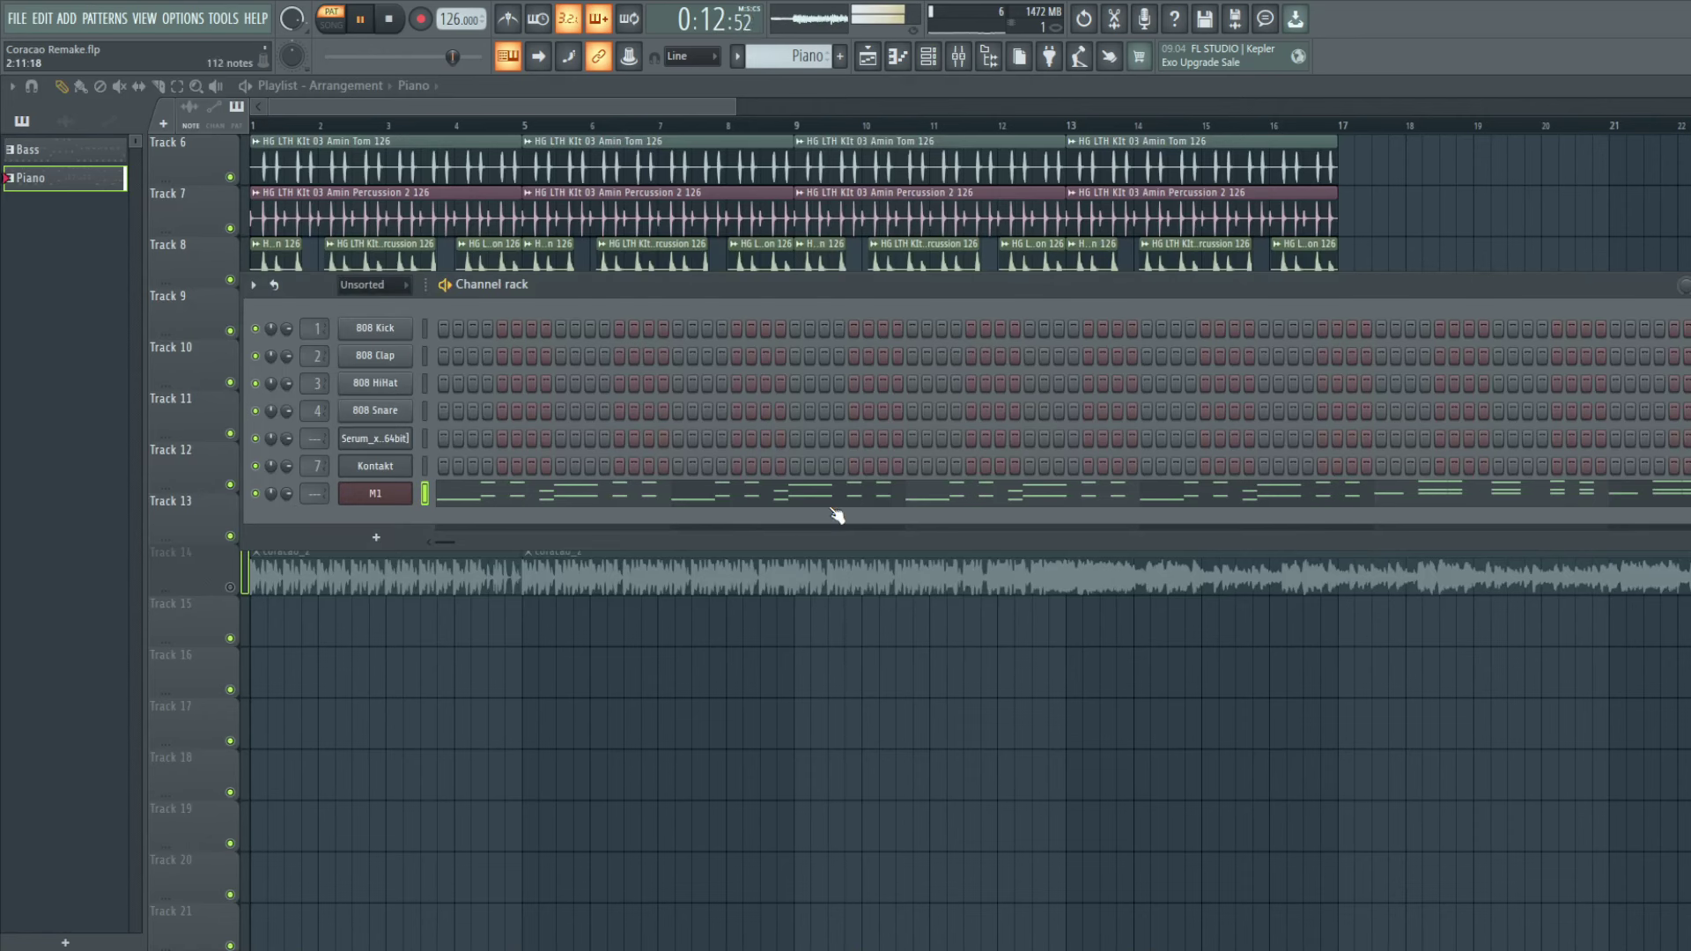
{"action": "key", "text": "F7"}
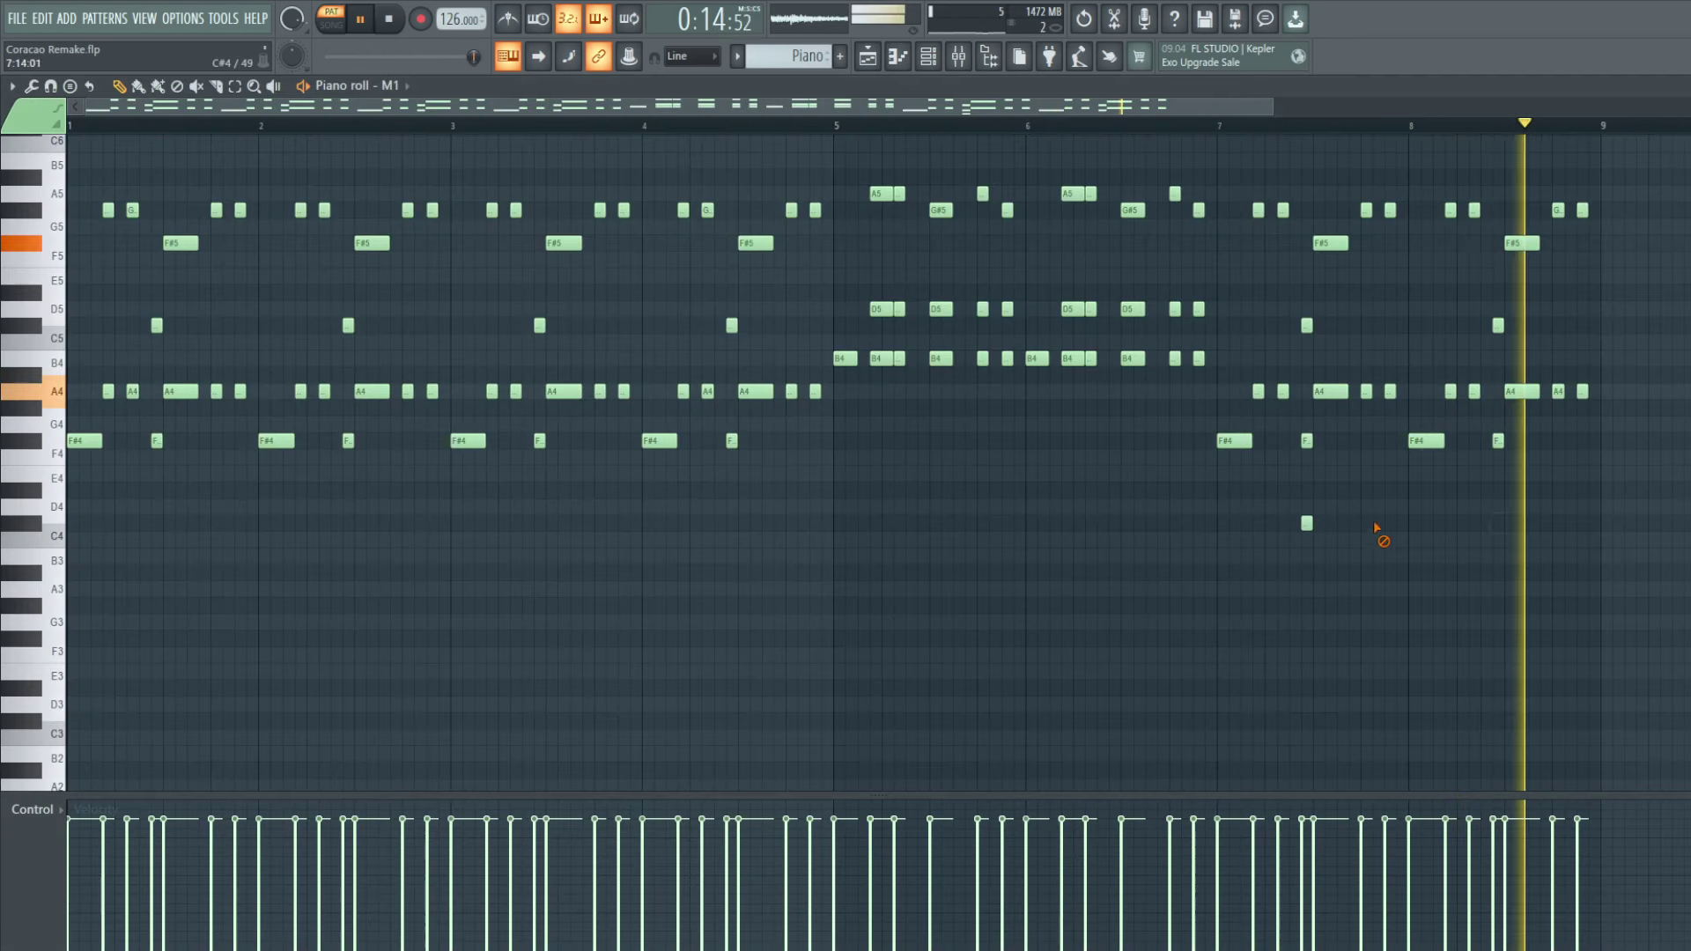
Step: Open the M1 instrument and route it to mixer track 8
{"action": "key", "text": "F5"}
{"action": "left_click", "coordinate": [398, 494]}
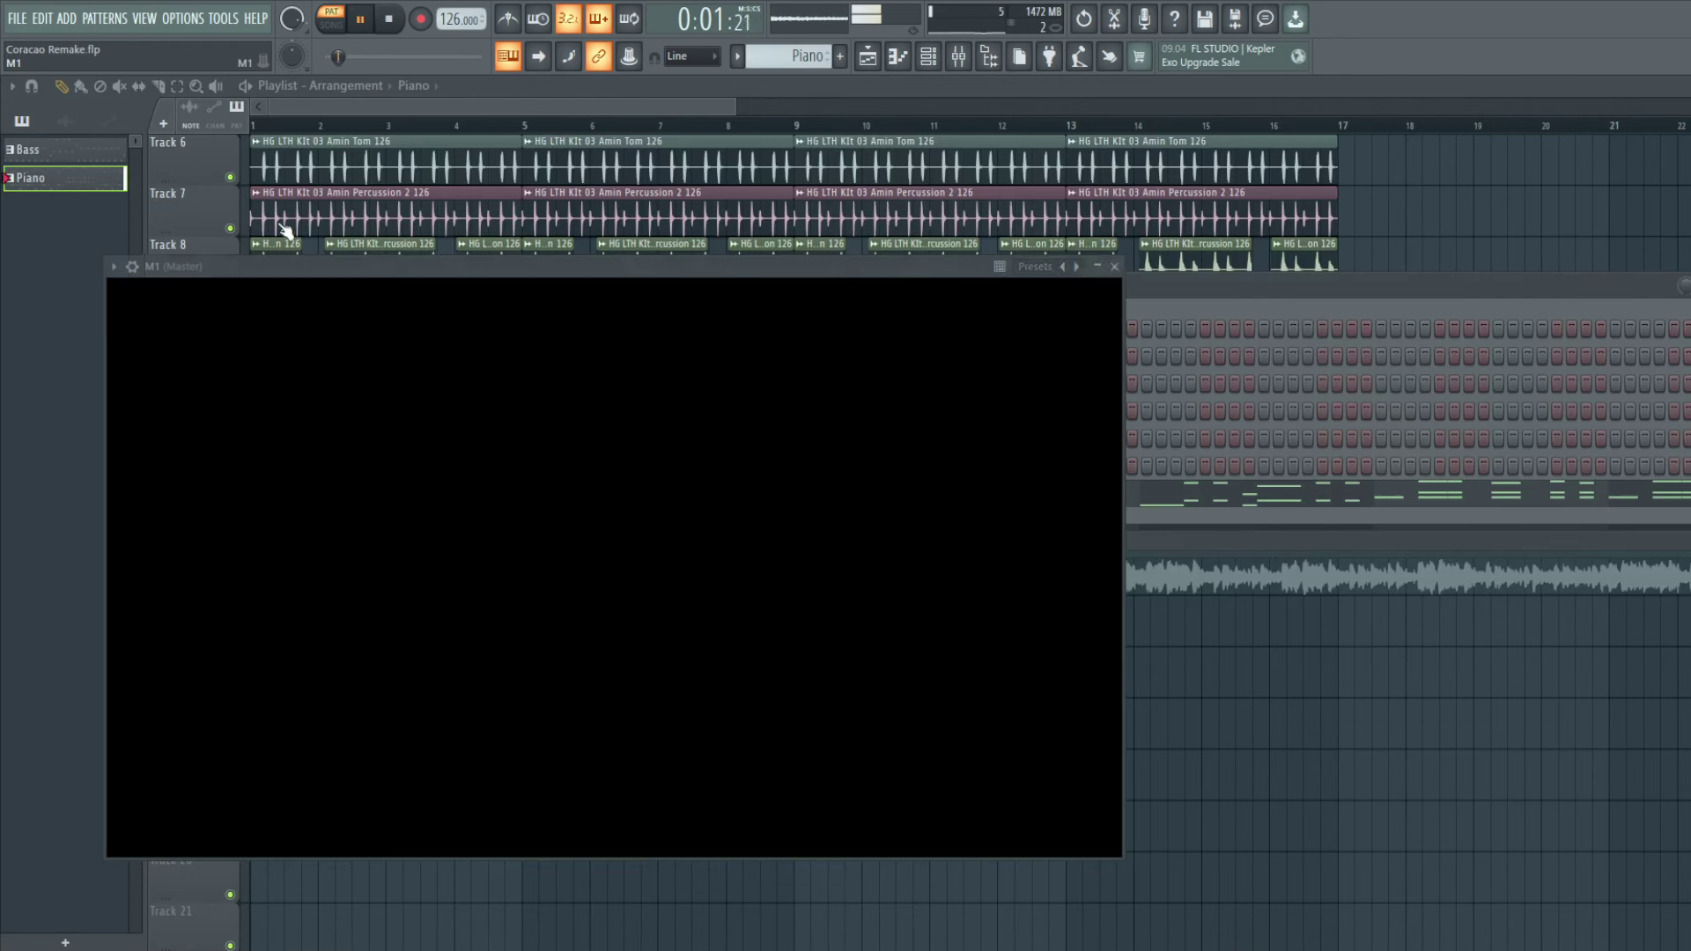
{"action": "left_click", "coordinate": [1097, 297]}
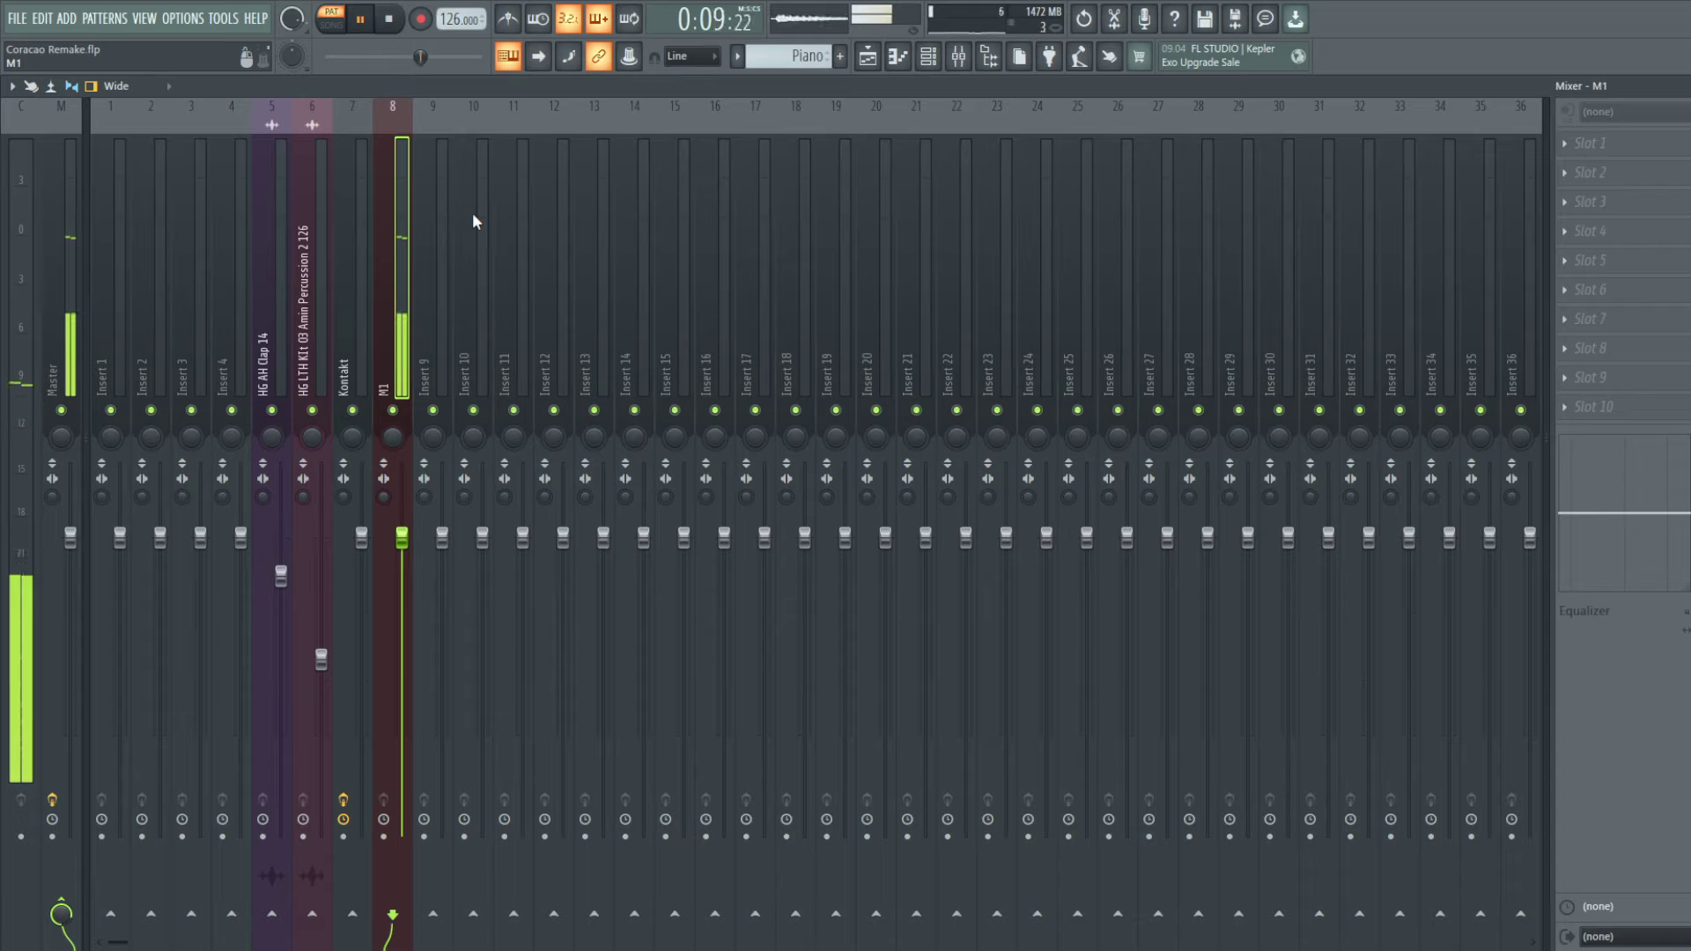
Step: Load a FabFilter, OTT, Ozone and CamelPhat3 effect chain on Insert 8, with Kickstart in slot 10 and Endless Smile at about 21% in slot 6
{"action": "left_click", "coordinate": [1013, 29]}
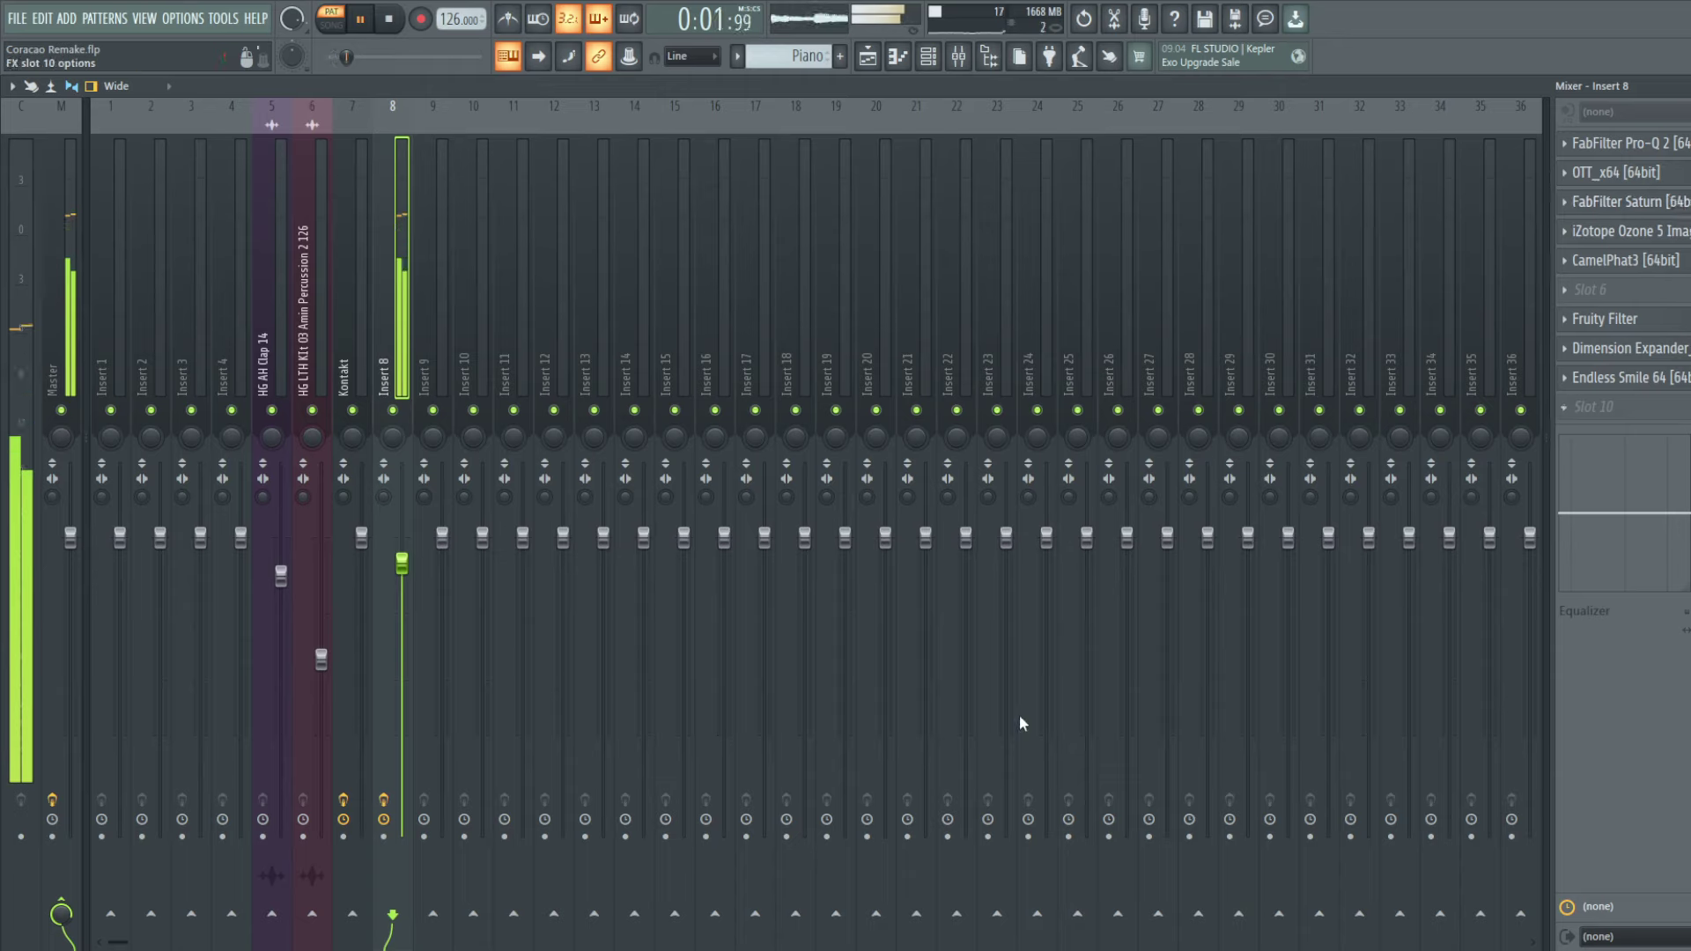
{"action": "left_click", "coordinate": [995, 852]}
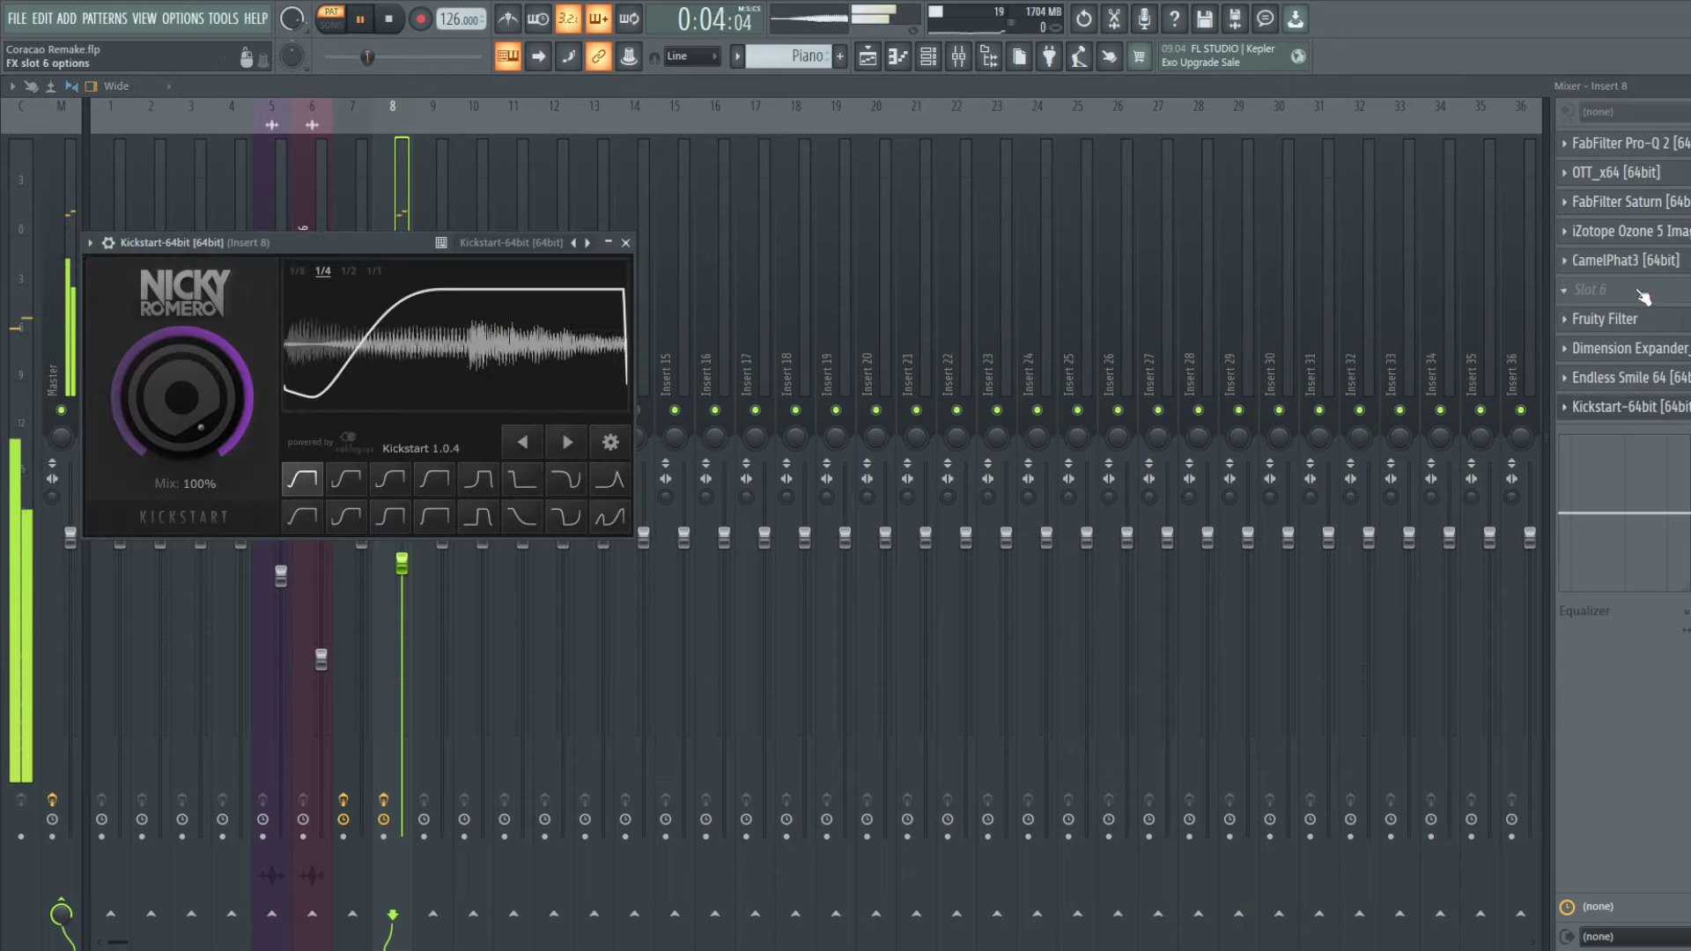
{"action": "left_click", "coordinate": [1643, 292]}
{"action": "left_click", "coordinate": [979, 387]}
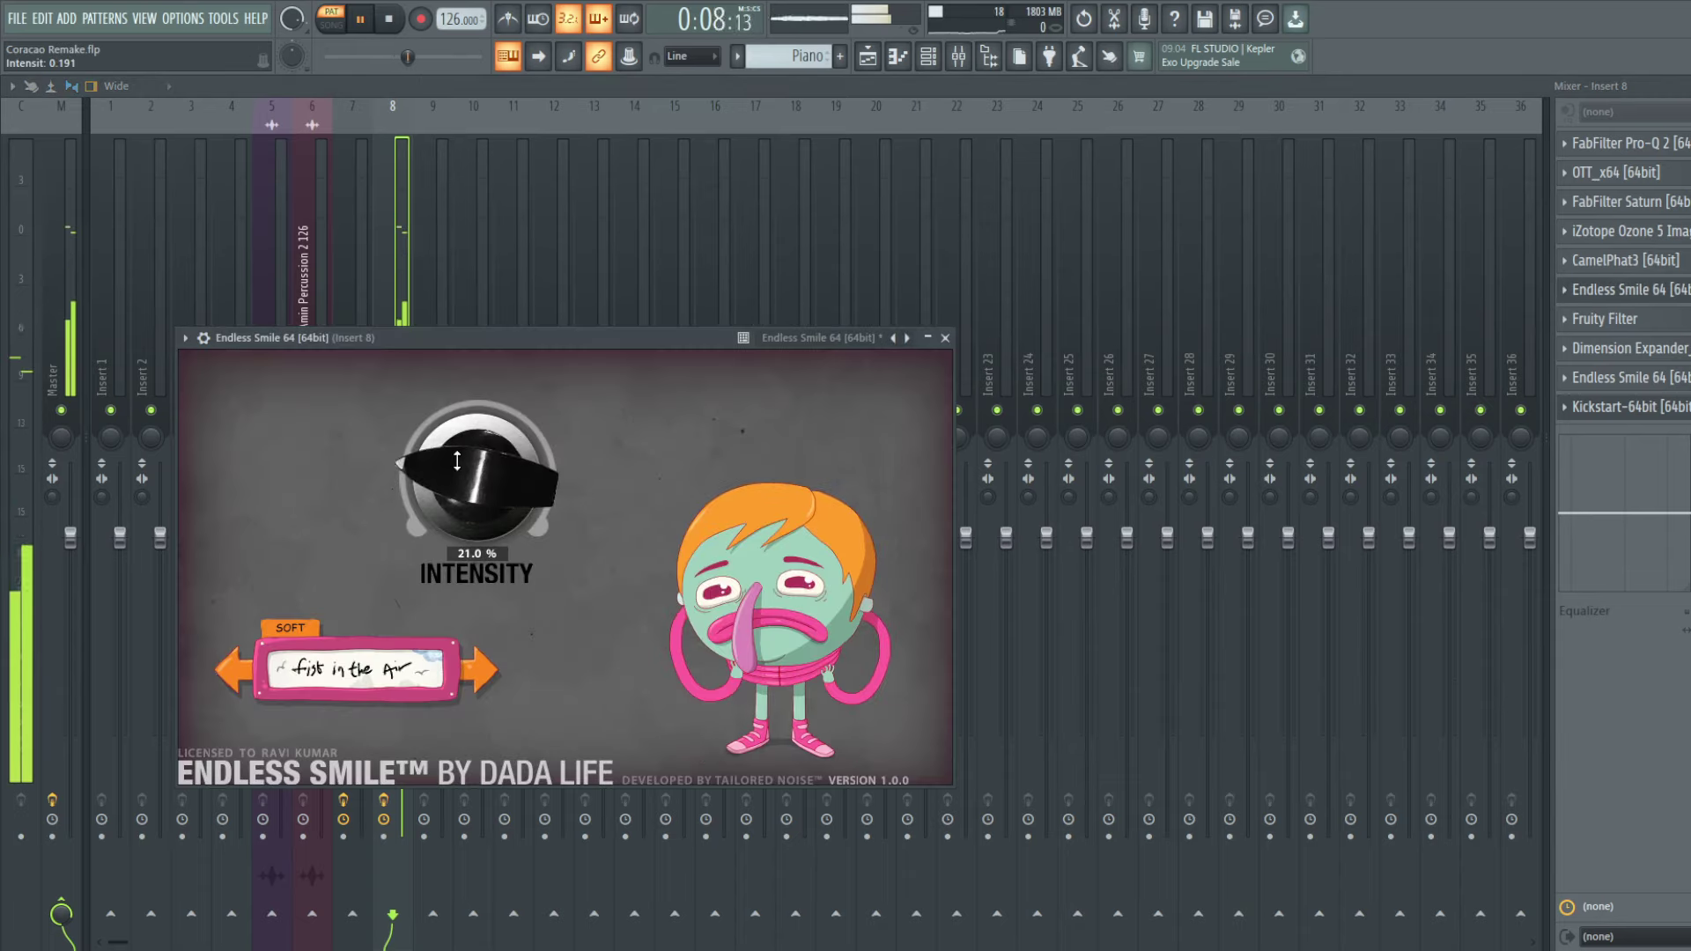
Step: Add a TruePianos x64 channel, paste the M1 notes into it, and route it to mixer track 8
{"action": "left_click", "coordinate": [928, 58]}
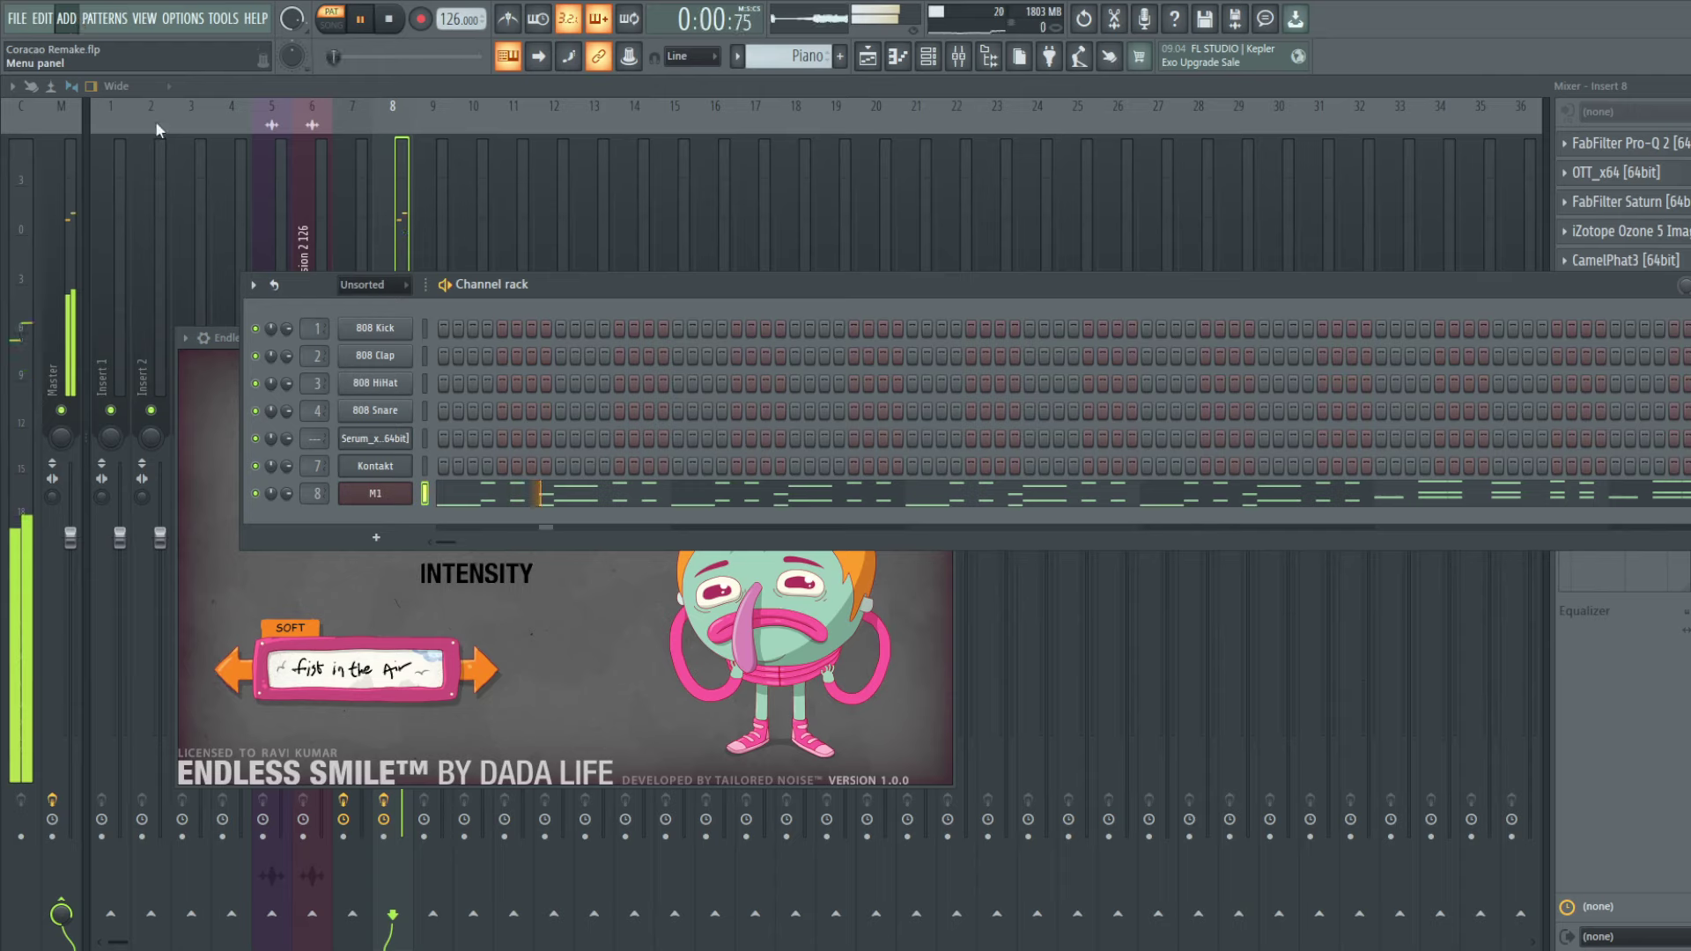
{"action": "left_click", "coordinate": [663, 223]}
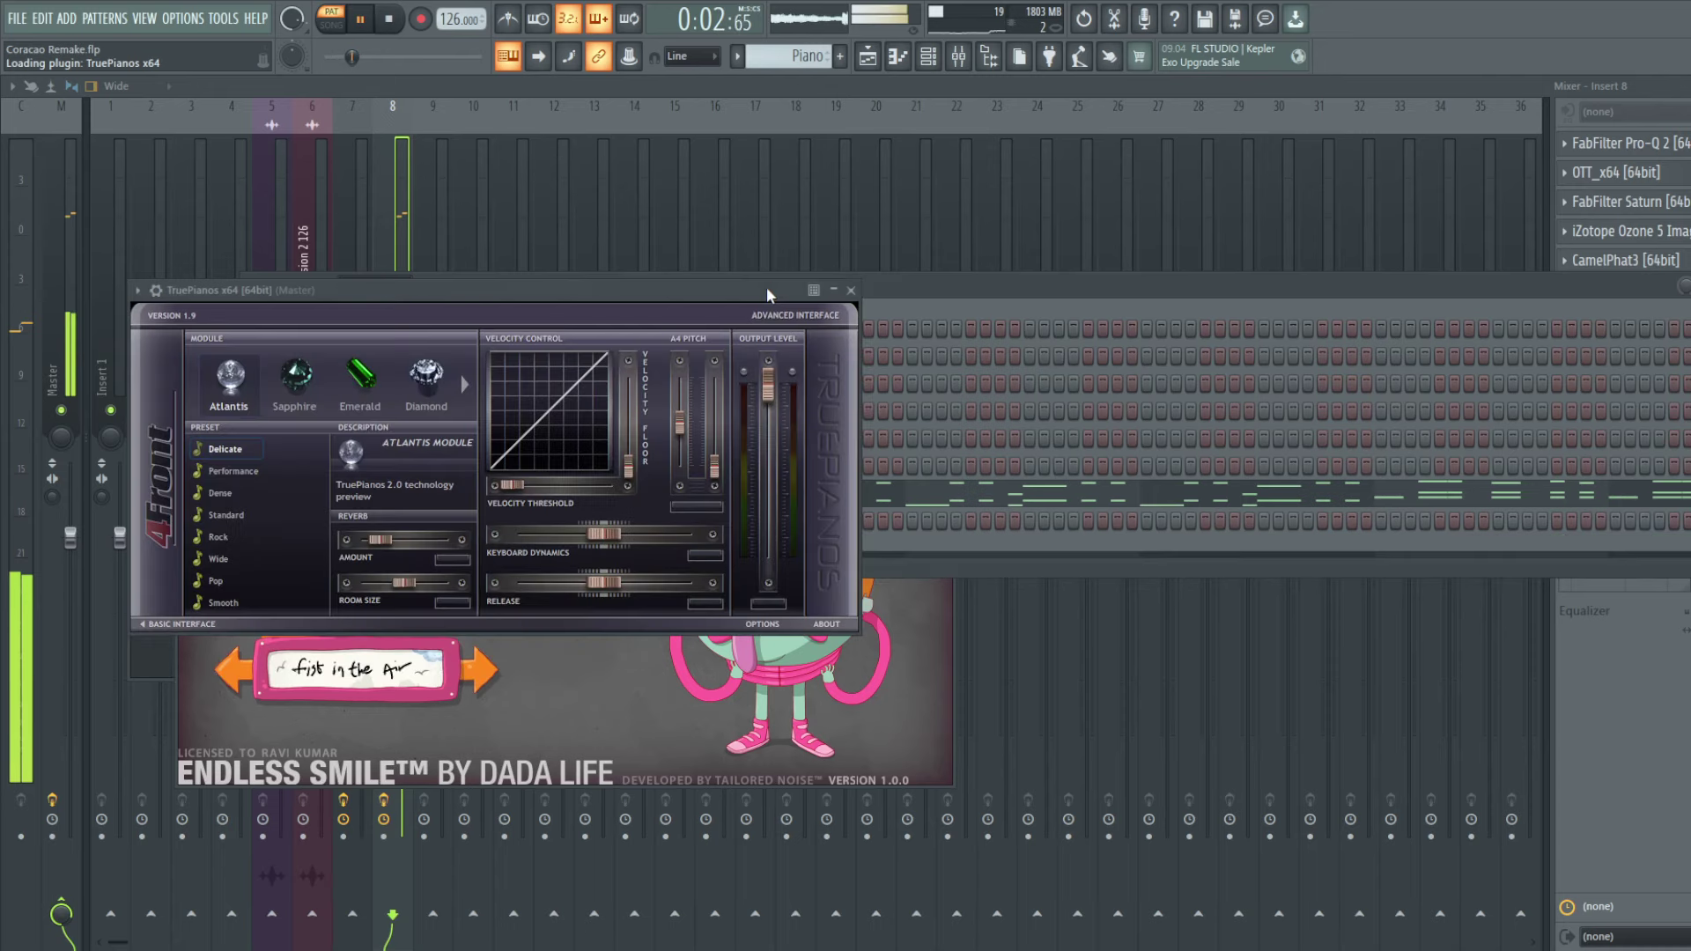
{"action": "left_click", "coordinate": [877, 284]}
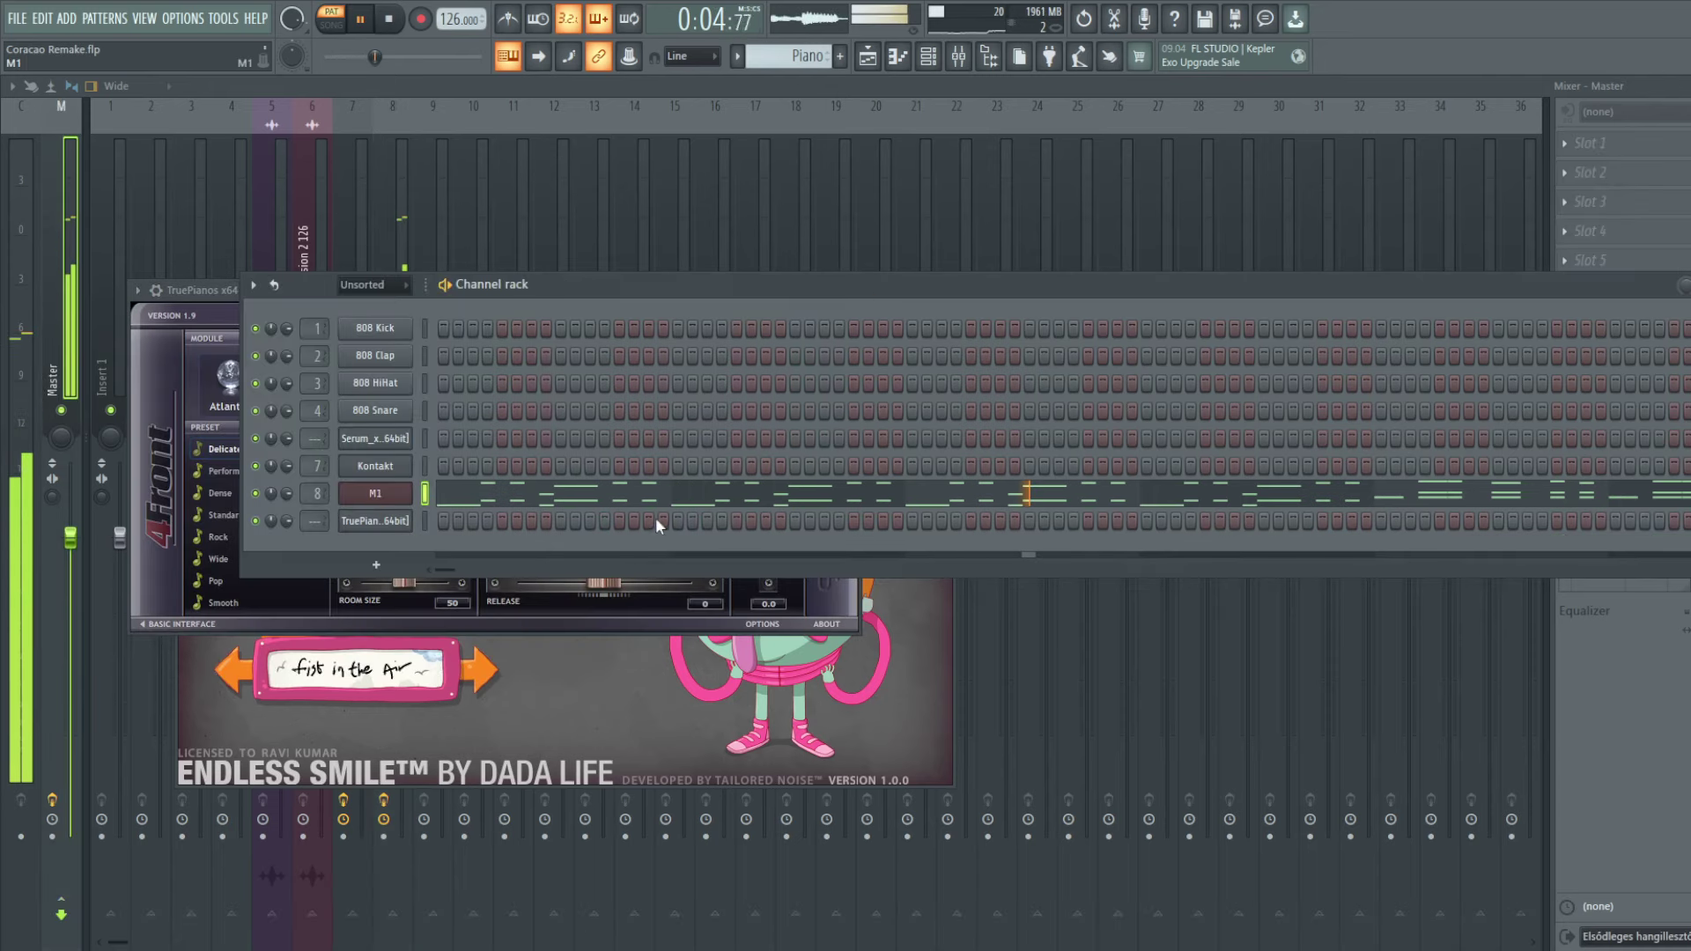
{"action": "left_click", "coordinate": [424, 521]}
{"action": "key", "text": "ctrl+v"}
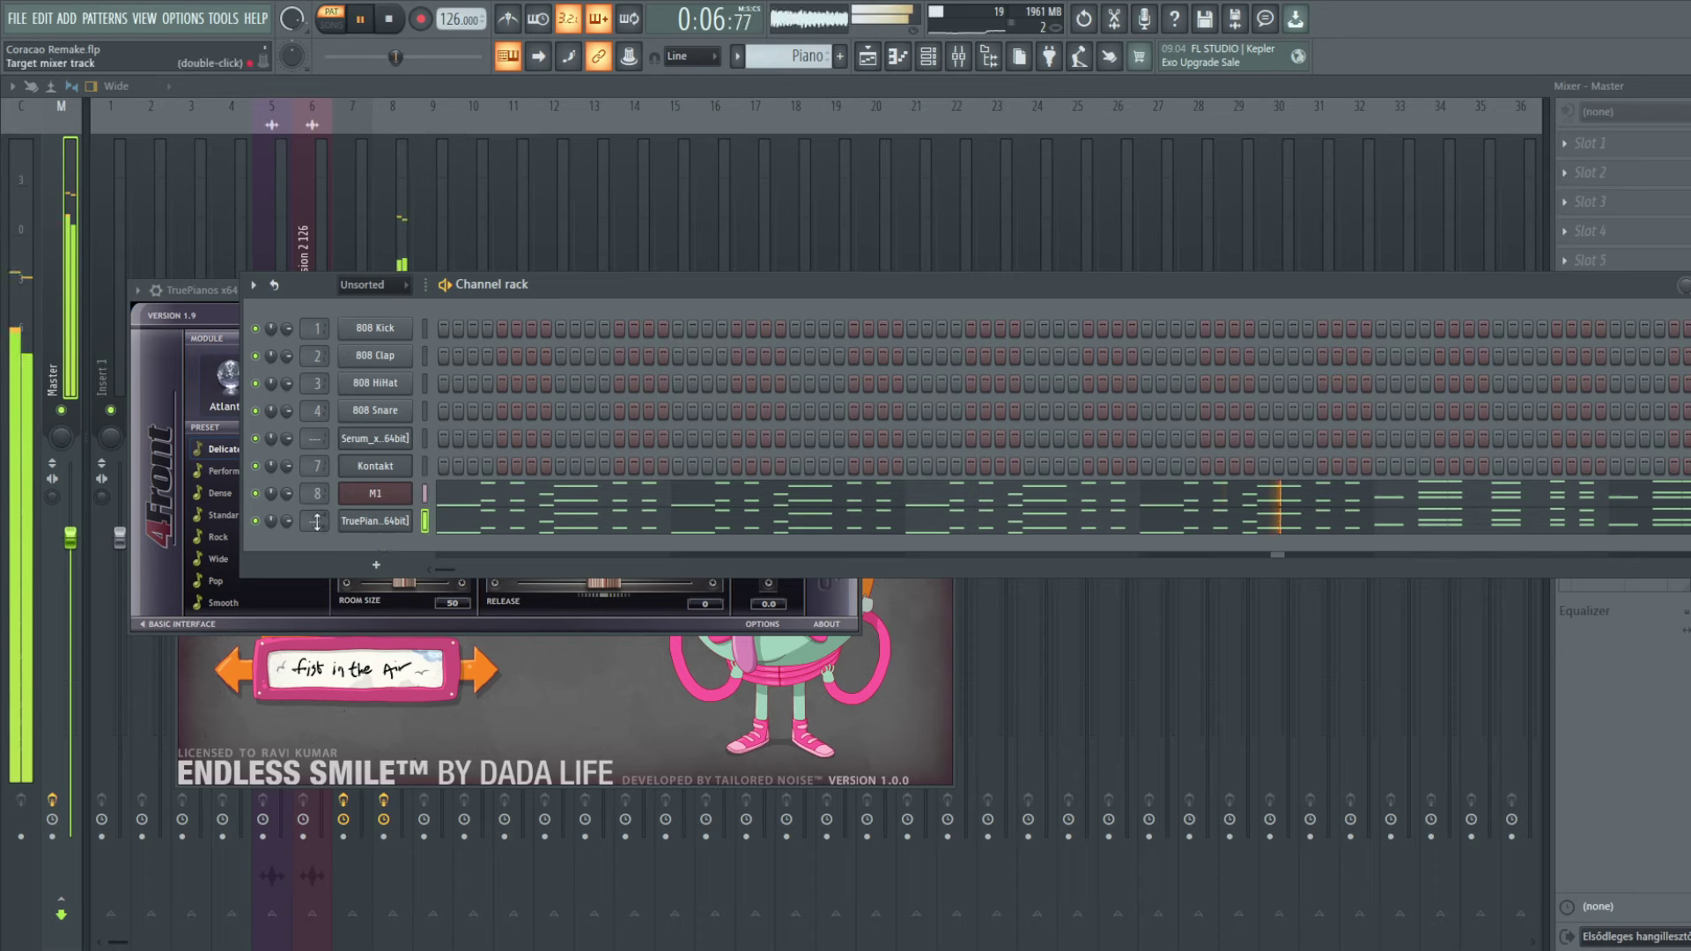
{"action": "left_click_drag", "start_coordinate": [316, 521], "coordinate": [278, 522]}
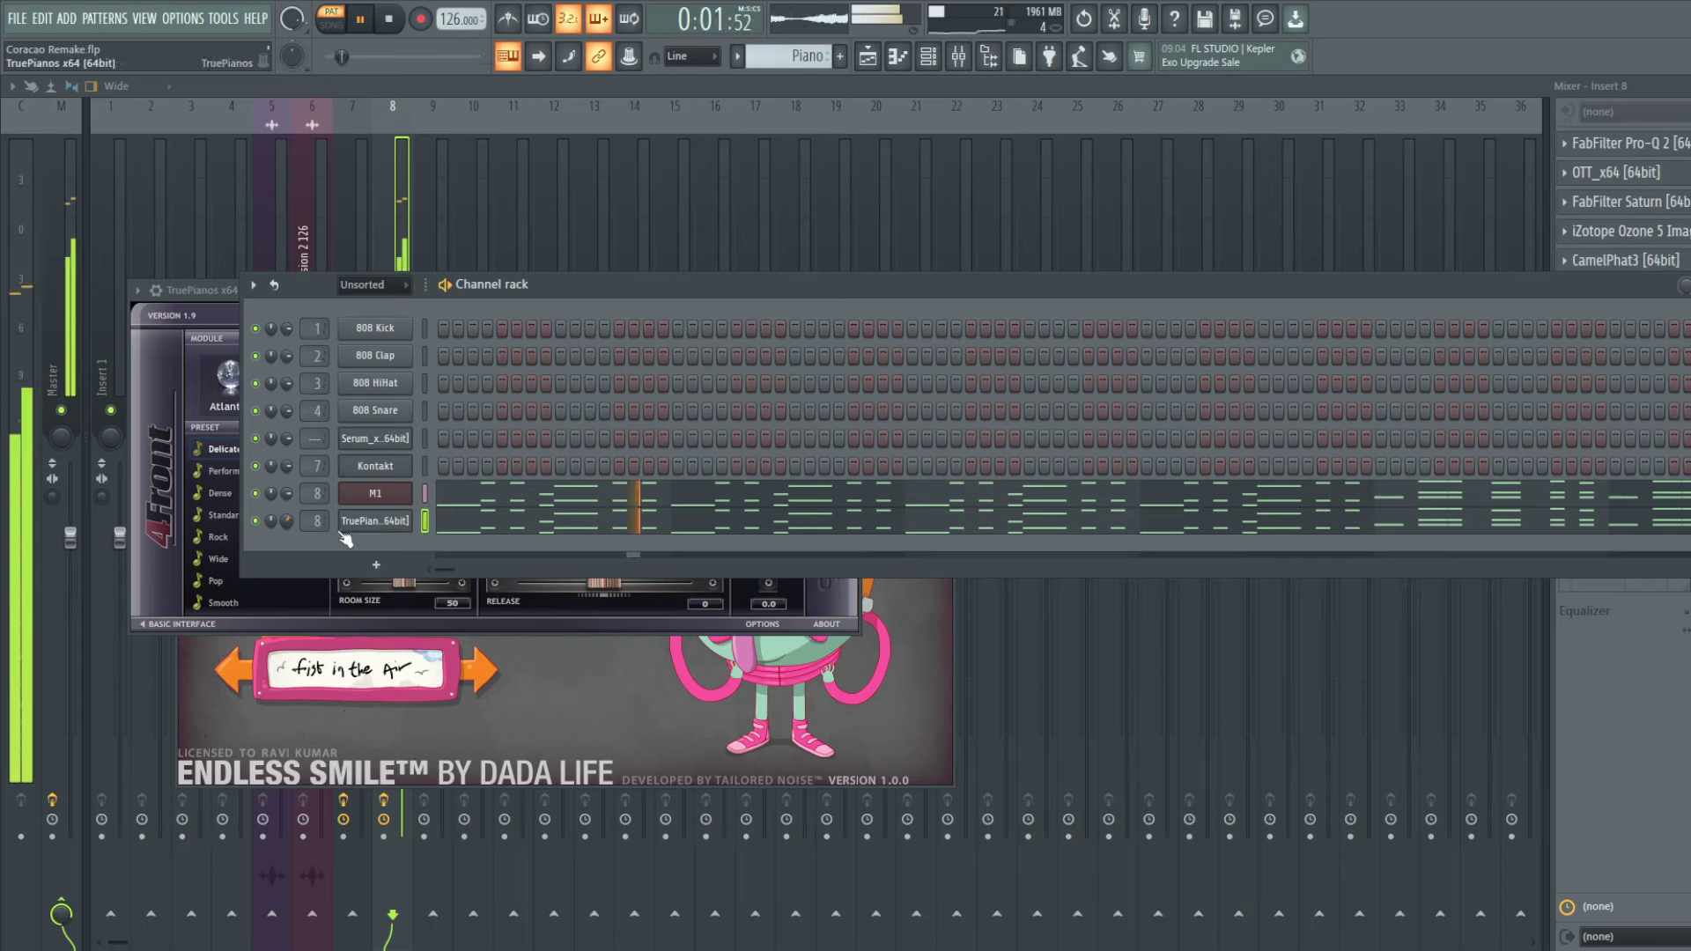
Step: Set the TruePianos reverb amount and room size to 0
{"action": "left_click", "coordinate": [375, 521]}
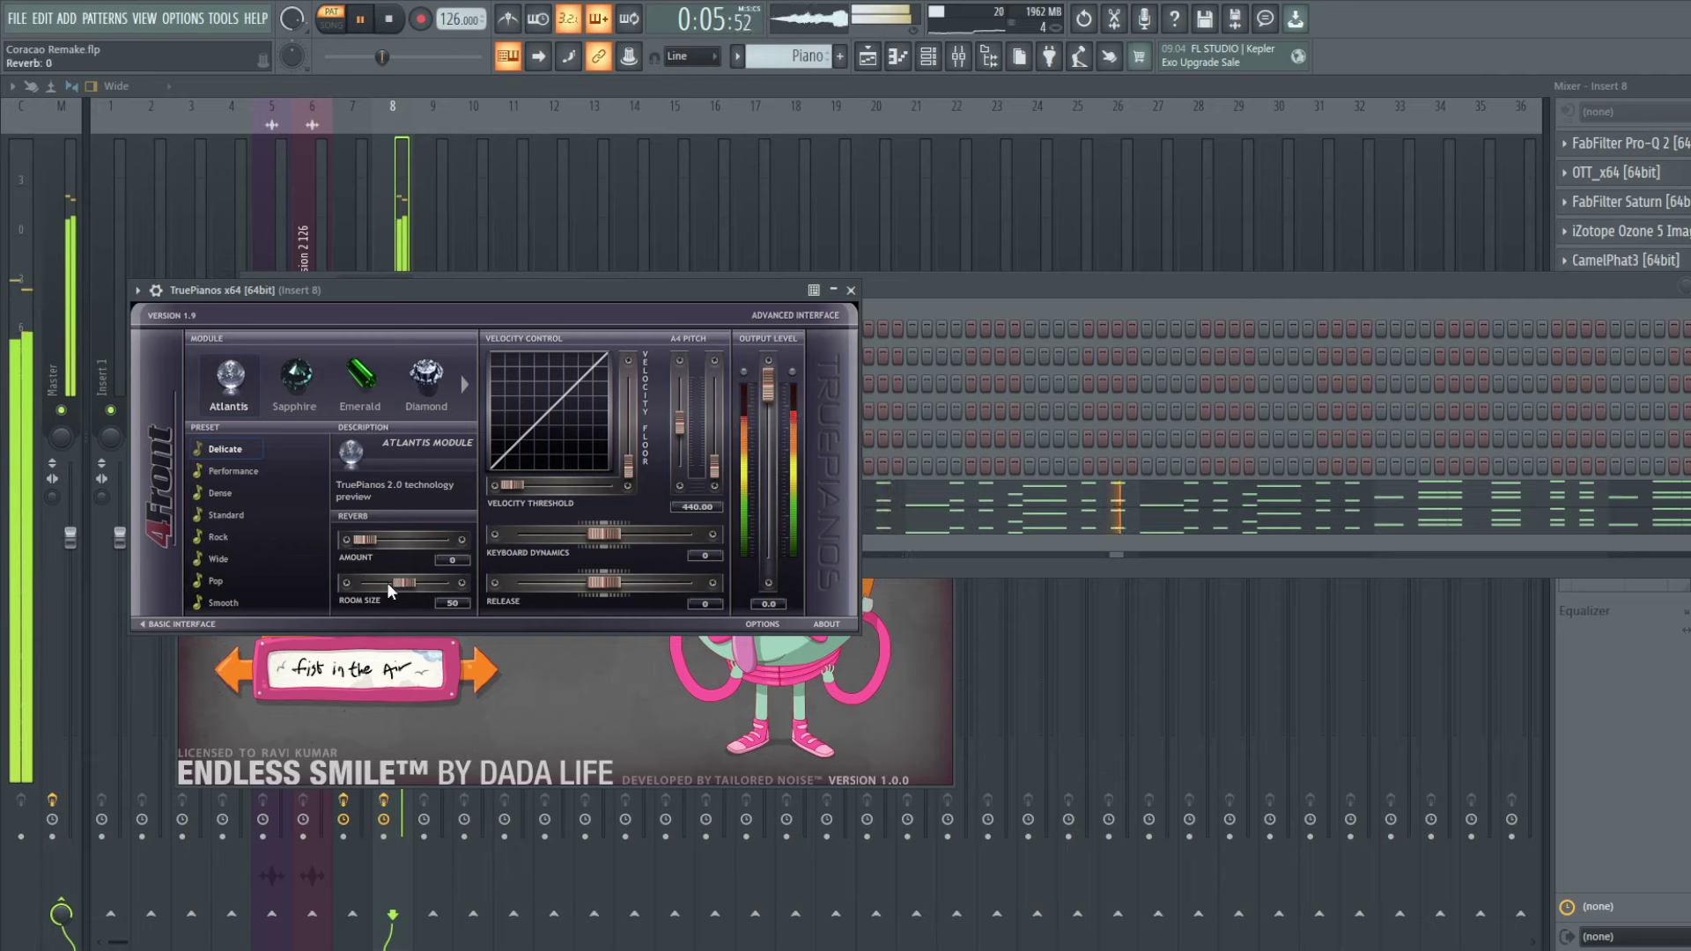
{"action": "left_click_drag", "start_coordinate": [399, 583], "coordinate": [398, 595]}
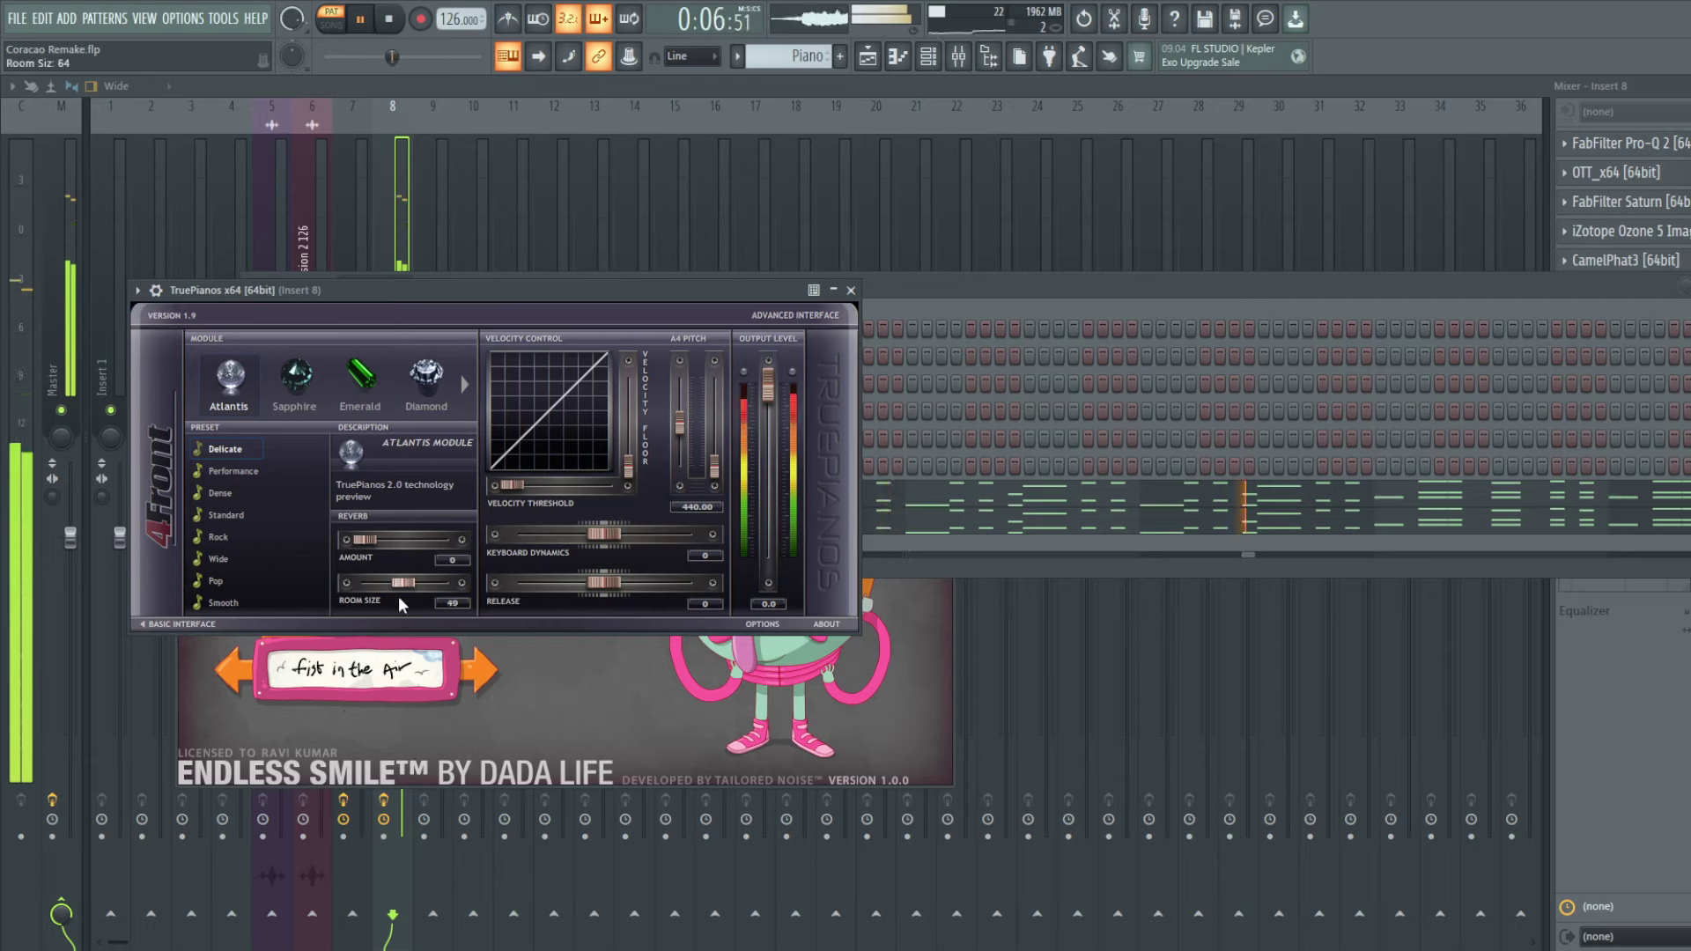
Step: Audition the Sapphire, Emerald and Diamond modules in TruePianos and choose the Atlantis module's Pop preset
{"action": "left_click", "coordinate": [306, 383]}
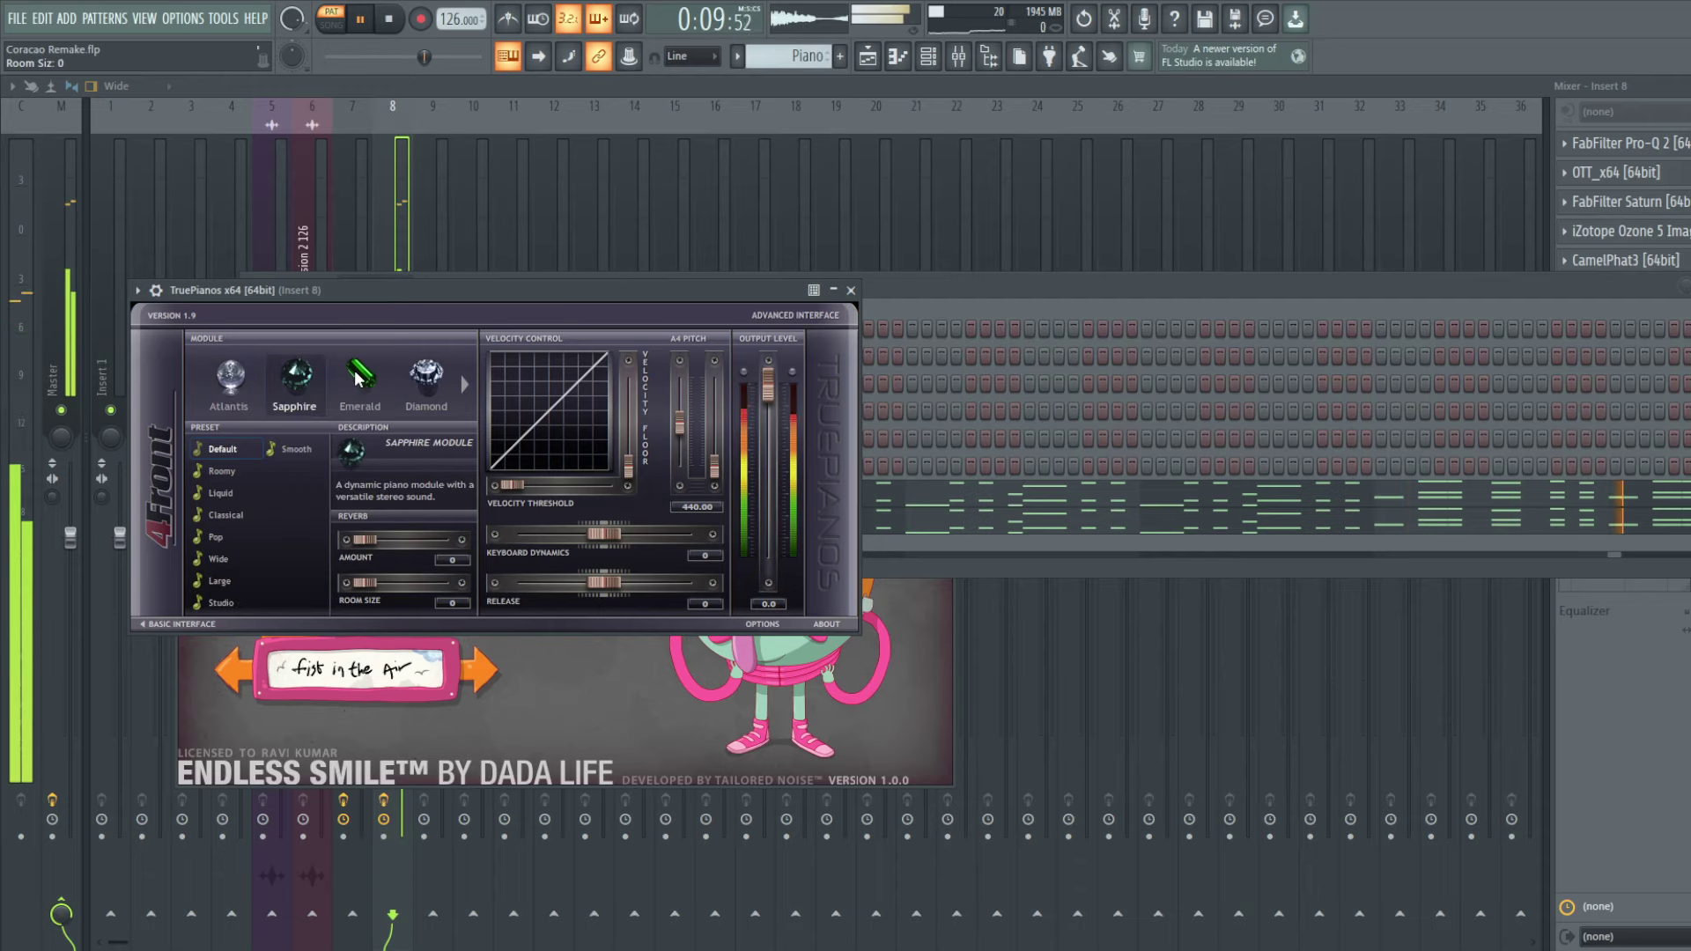
{"action": "left_click", "coordinate": [935, 302]}
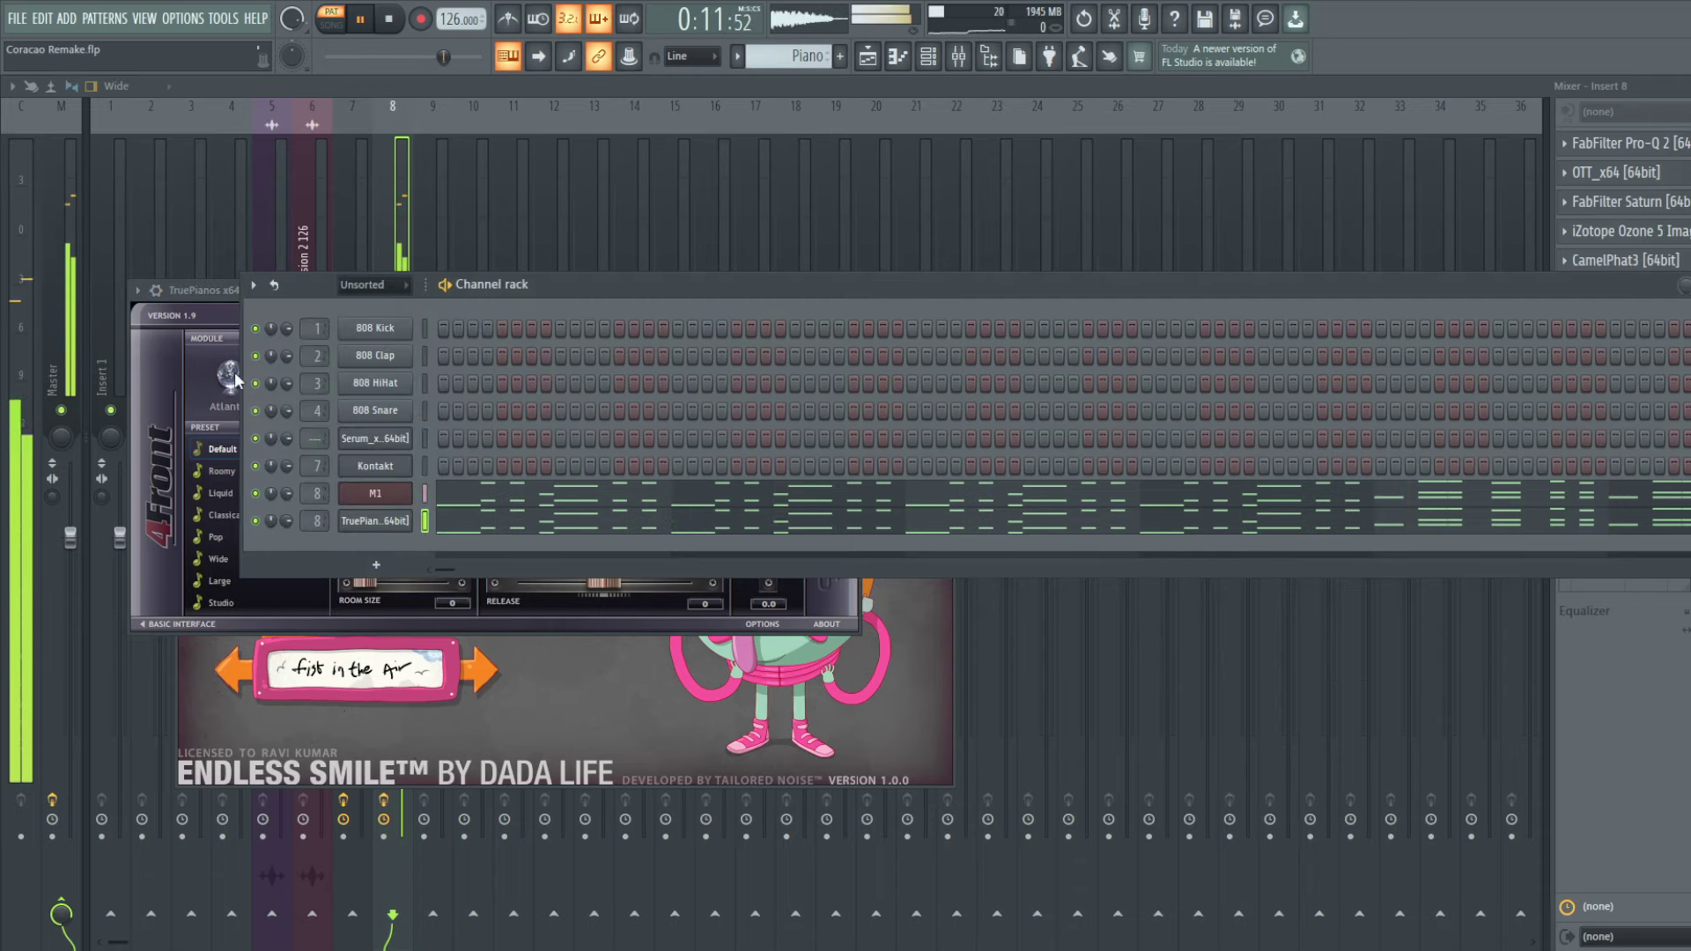
{"action": "left_click", "coordinate": [193, 300]}
{"action": "left_click", "coordinate": [359, 378]}
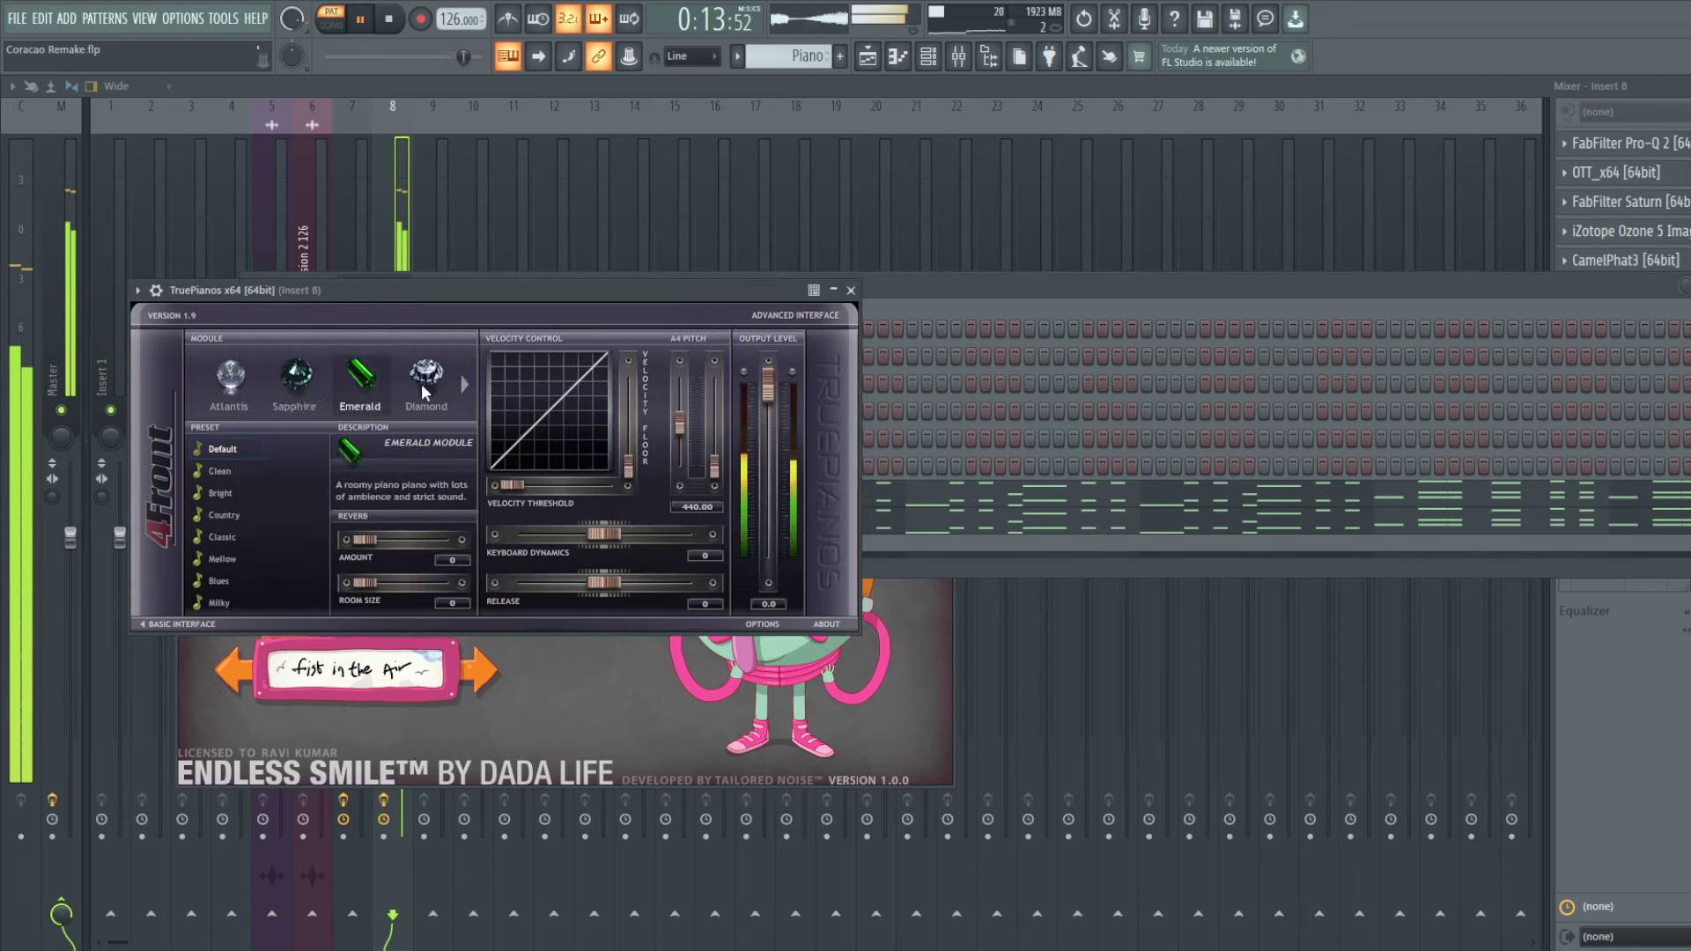
{"action": "left_click", "coordinate": [421, 383]}
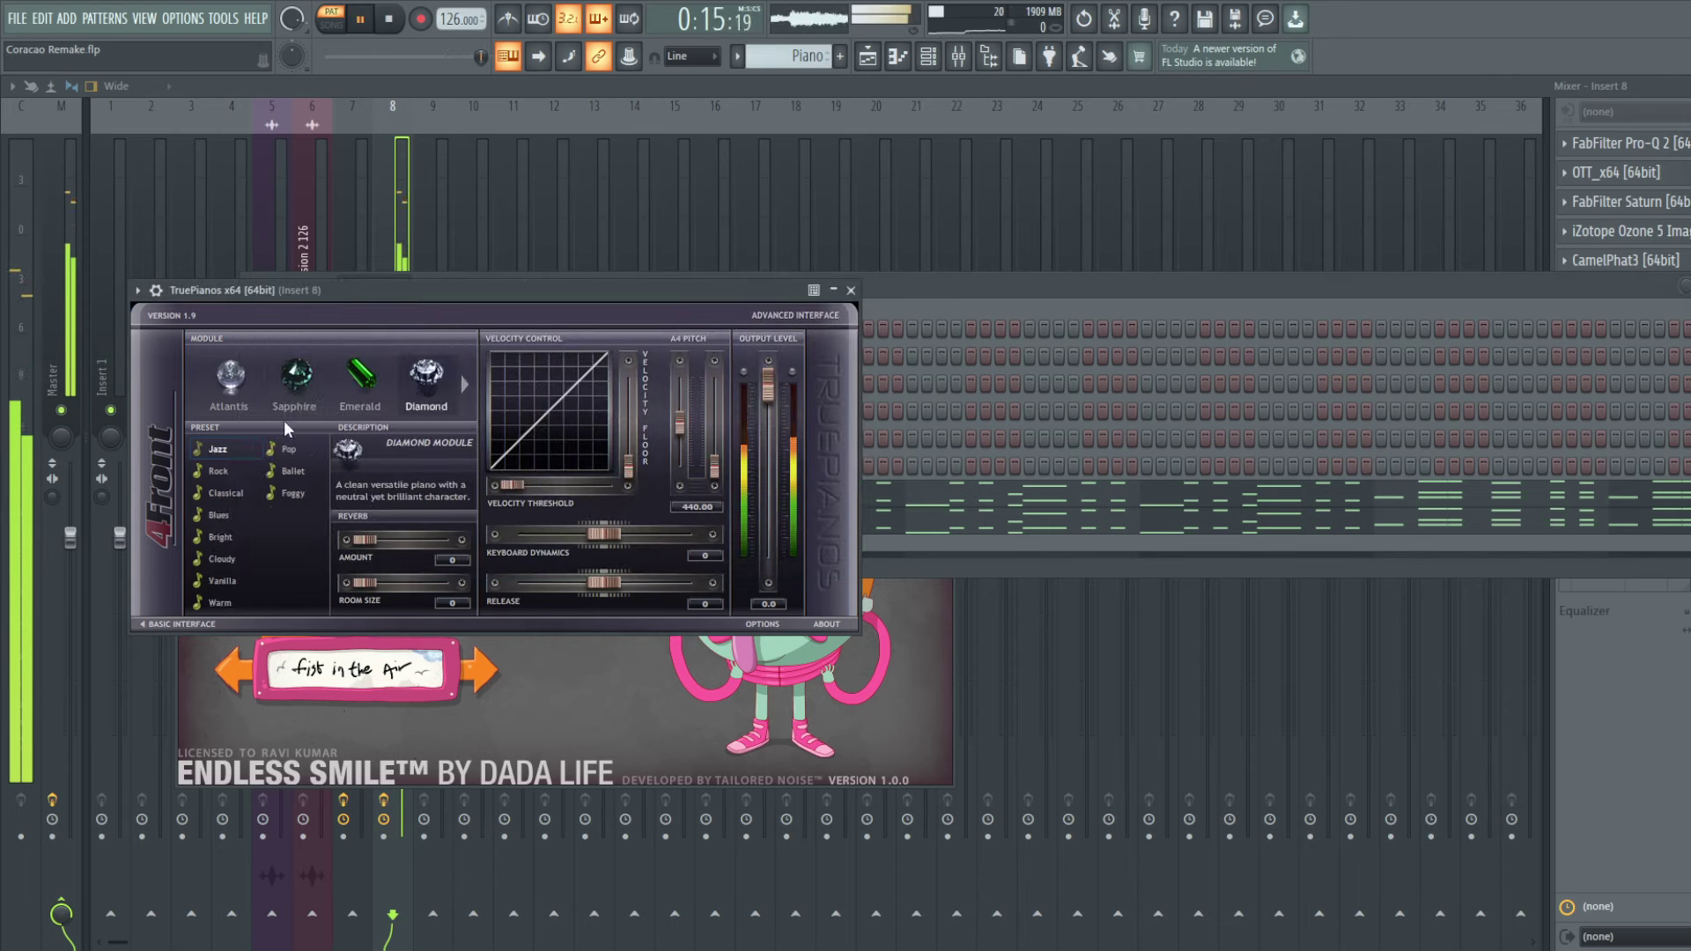
{"action": "left_click", "coordinate": [229, 379]}
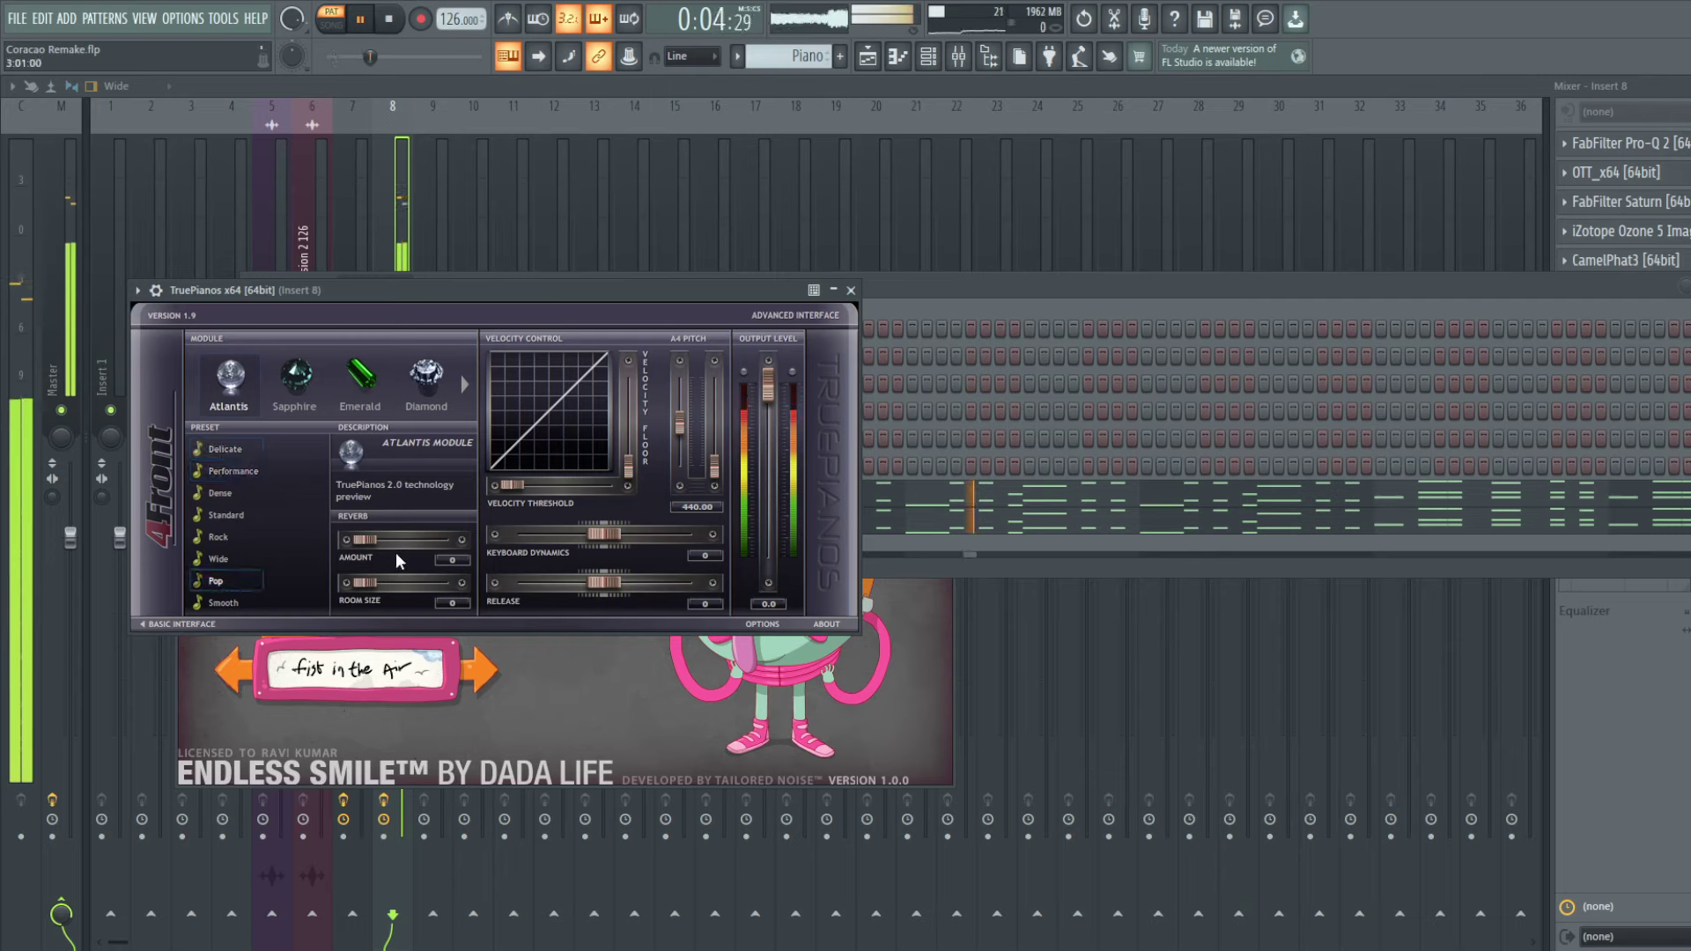
Step: Check the pasted notes in the TruePianos piano roll and play the Piano pattern back
{"action": "left_click", "coordinate": [932, 303]}
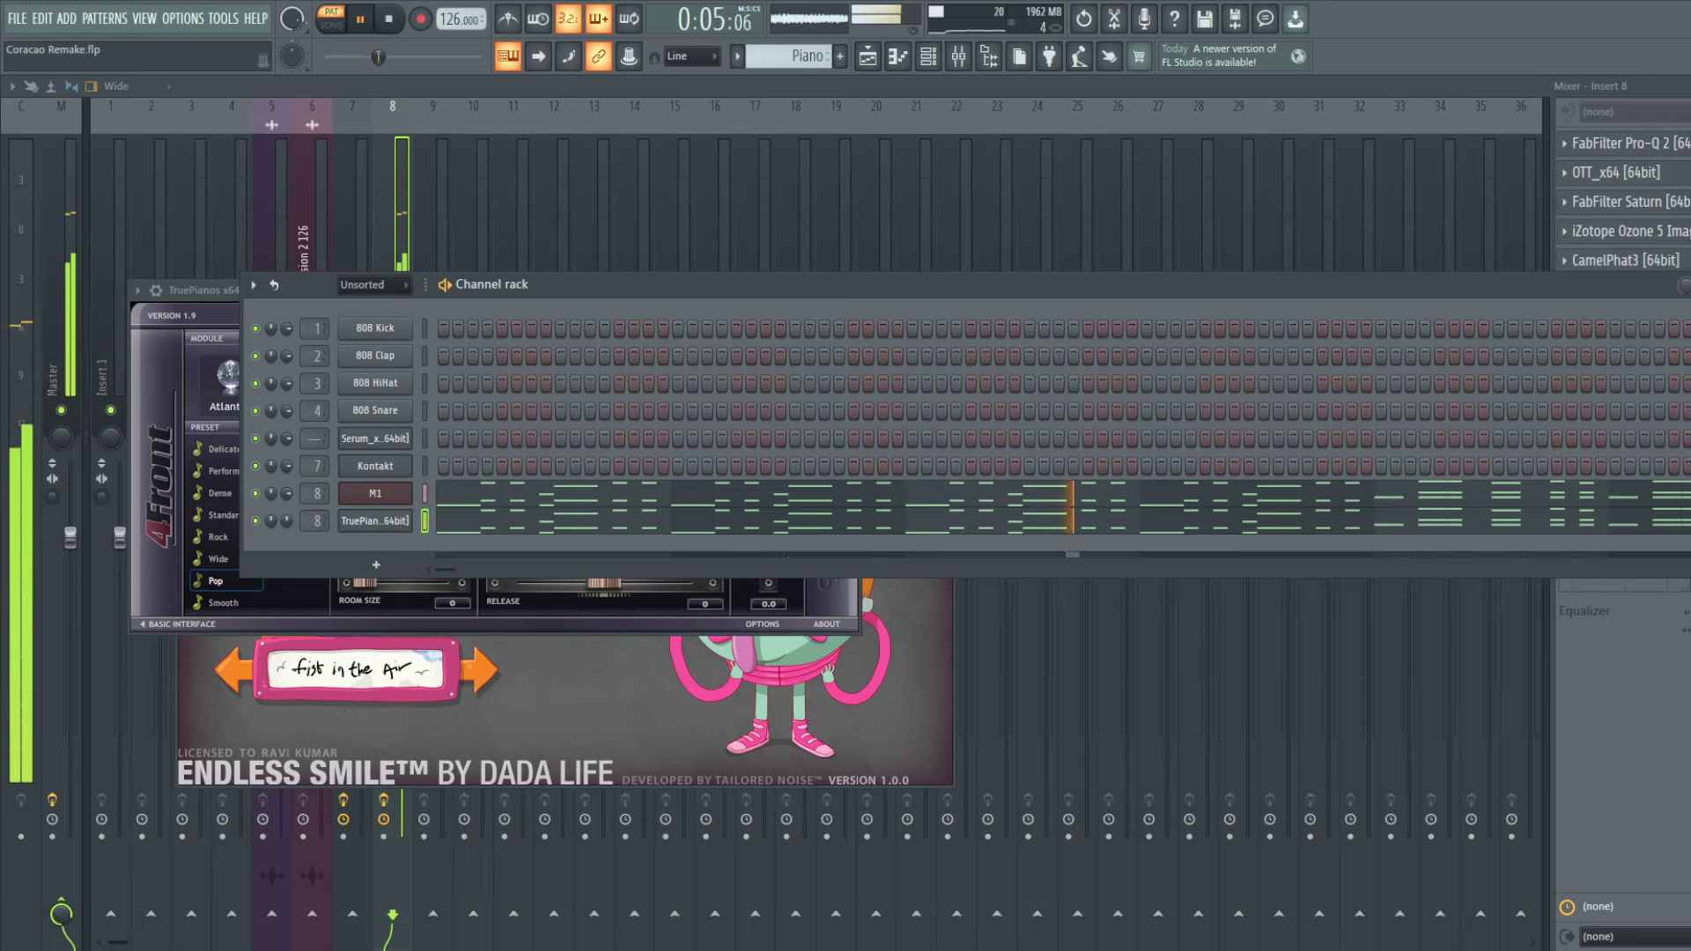
{"action": "left_click", "coordinate": [1085, 526]}
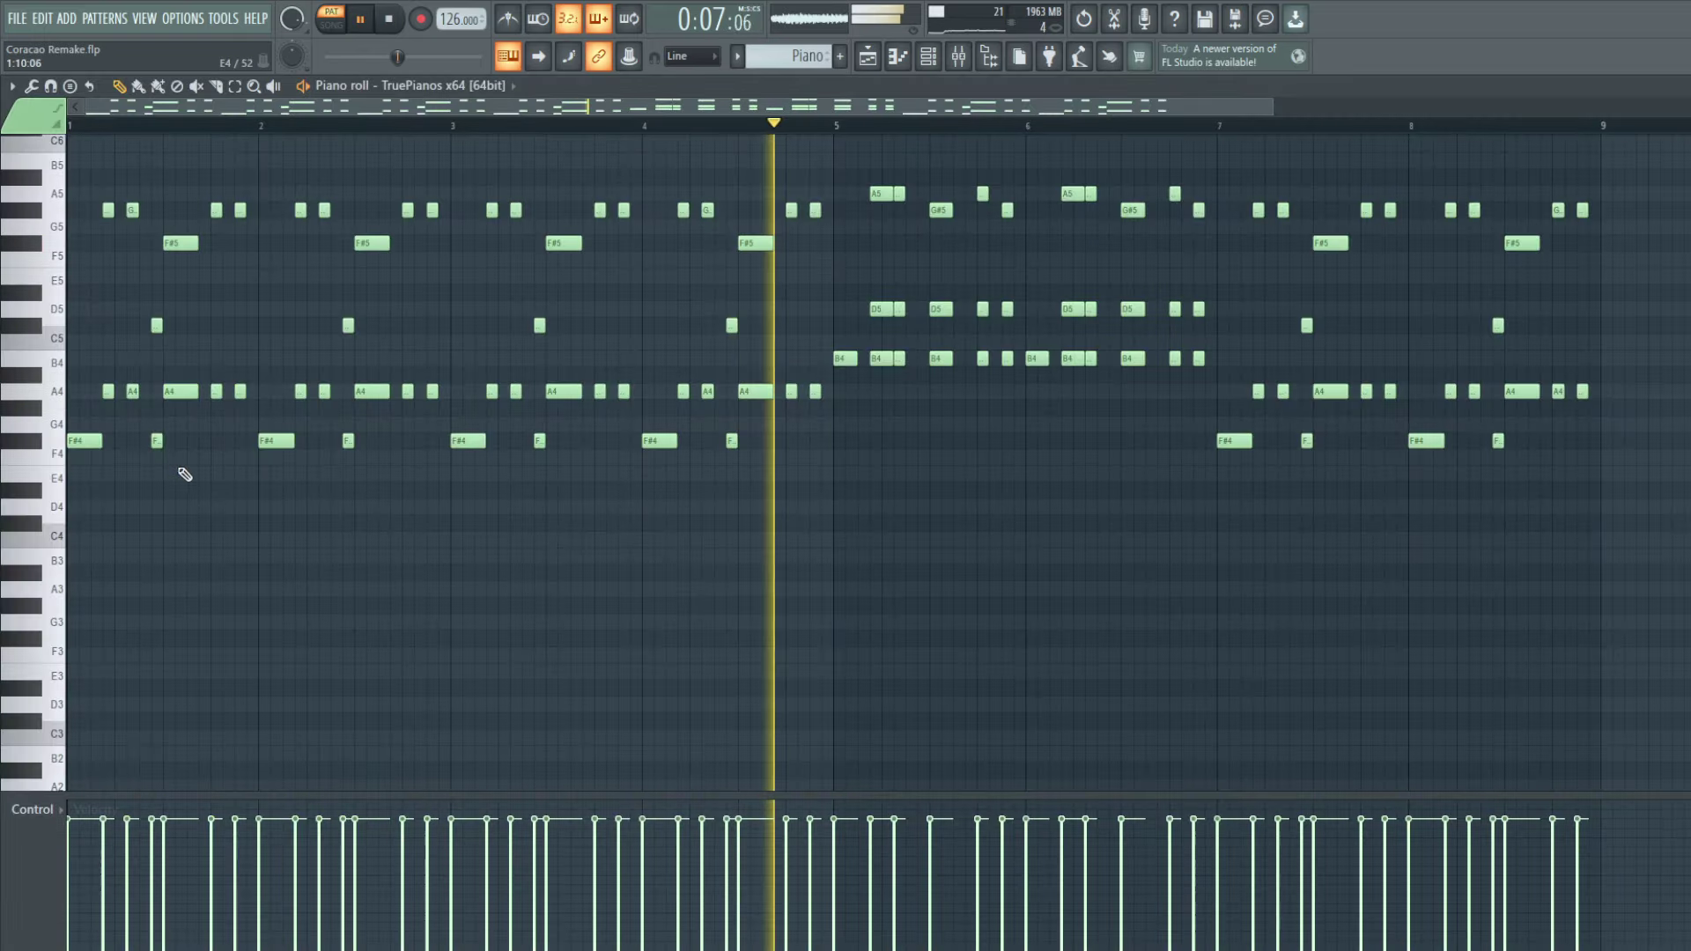
{"action": "key", "text": "ctrl+a"}
{"action": "key", "text": "space"}
{"action": "left_click_drag", "start_coordinate": [4, 664], "coordinate": [11, 441]}
{"action": "key", "text": "space"}
{"action": "key", "text": "Escape"}
{"action": "key", "text": "Escape"}
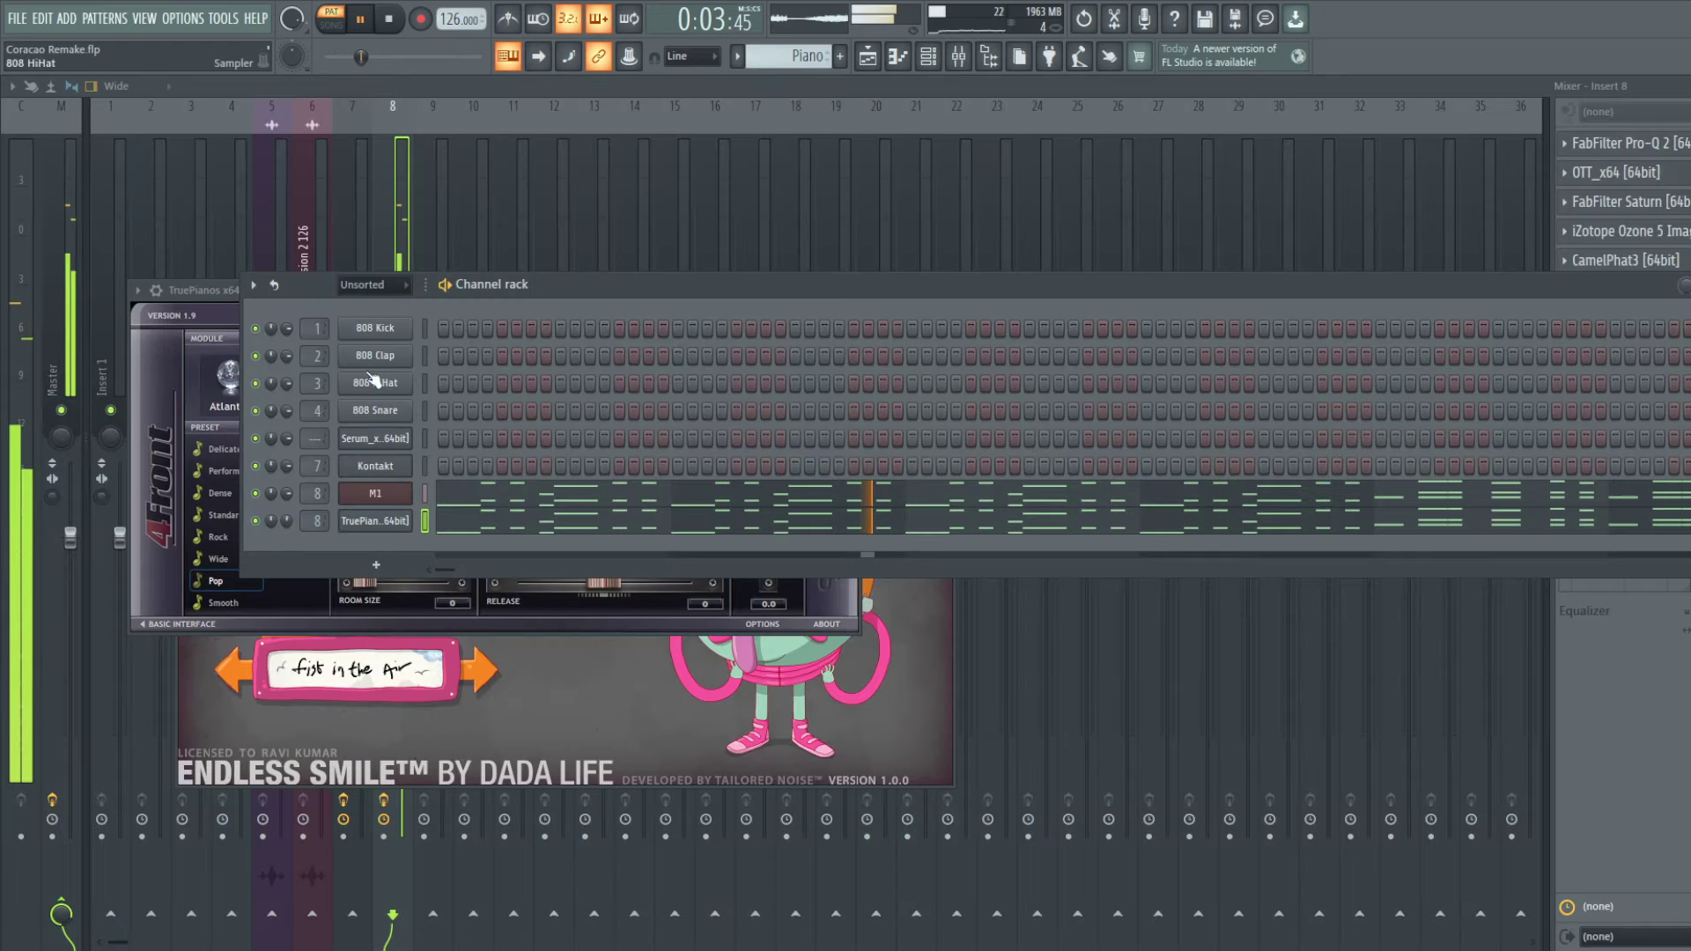
Step: Remove Fruity Filter from slot 7 of Insert 8 and raise the track's fader level with the default inserts
{"action": "left_click", "coordinate": [402, 181]}
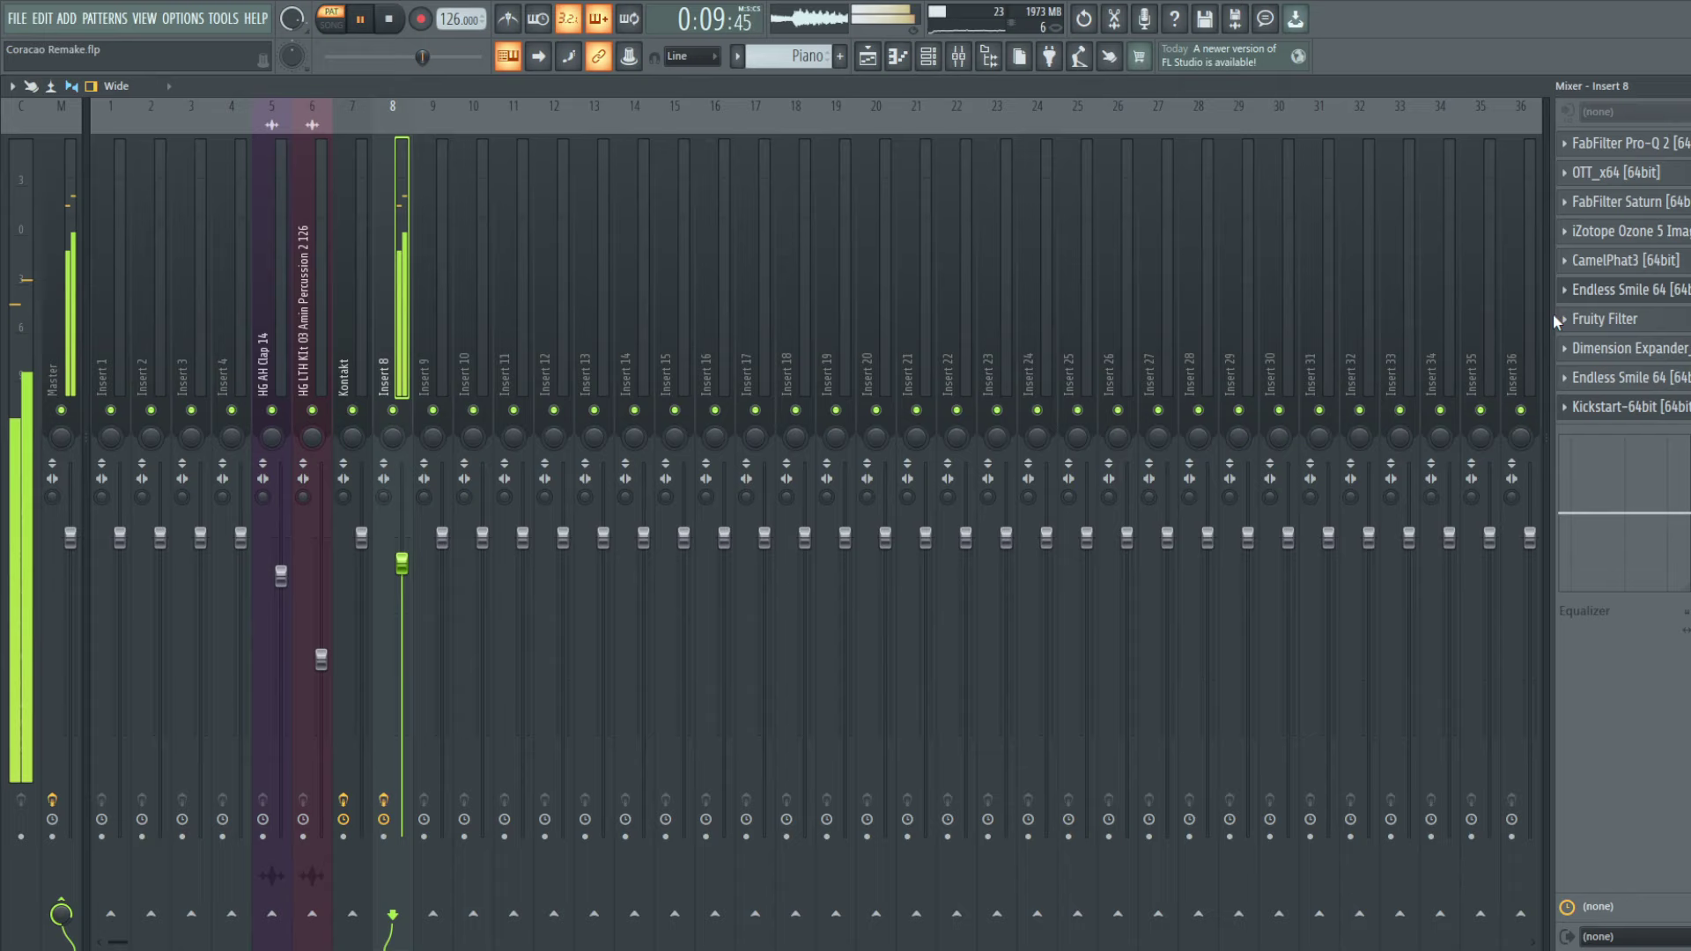
{"action": "left_click", "coordinate": [1614, 329]}
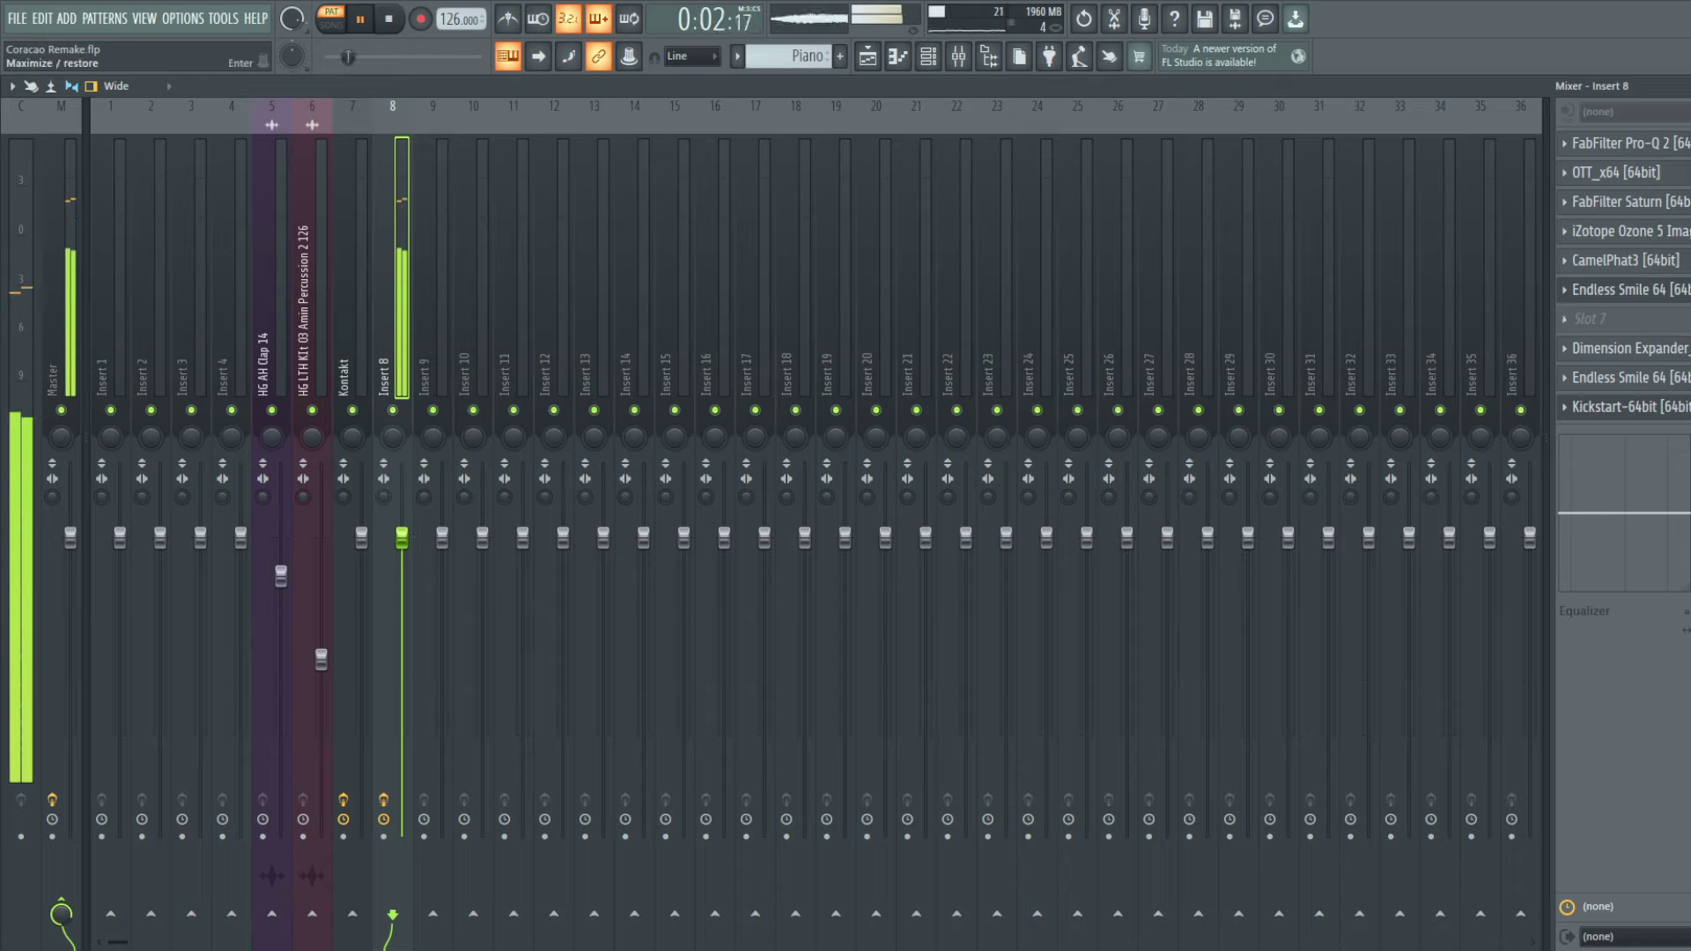
Step: Play the arrangement in song mode and close all open plugin windows
{"action": "key", "text": "F9"}
{"action": "left_click", "coordinate": [339, 35]}
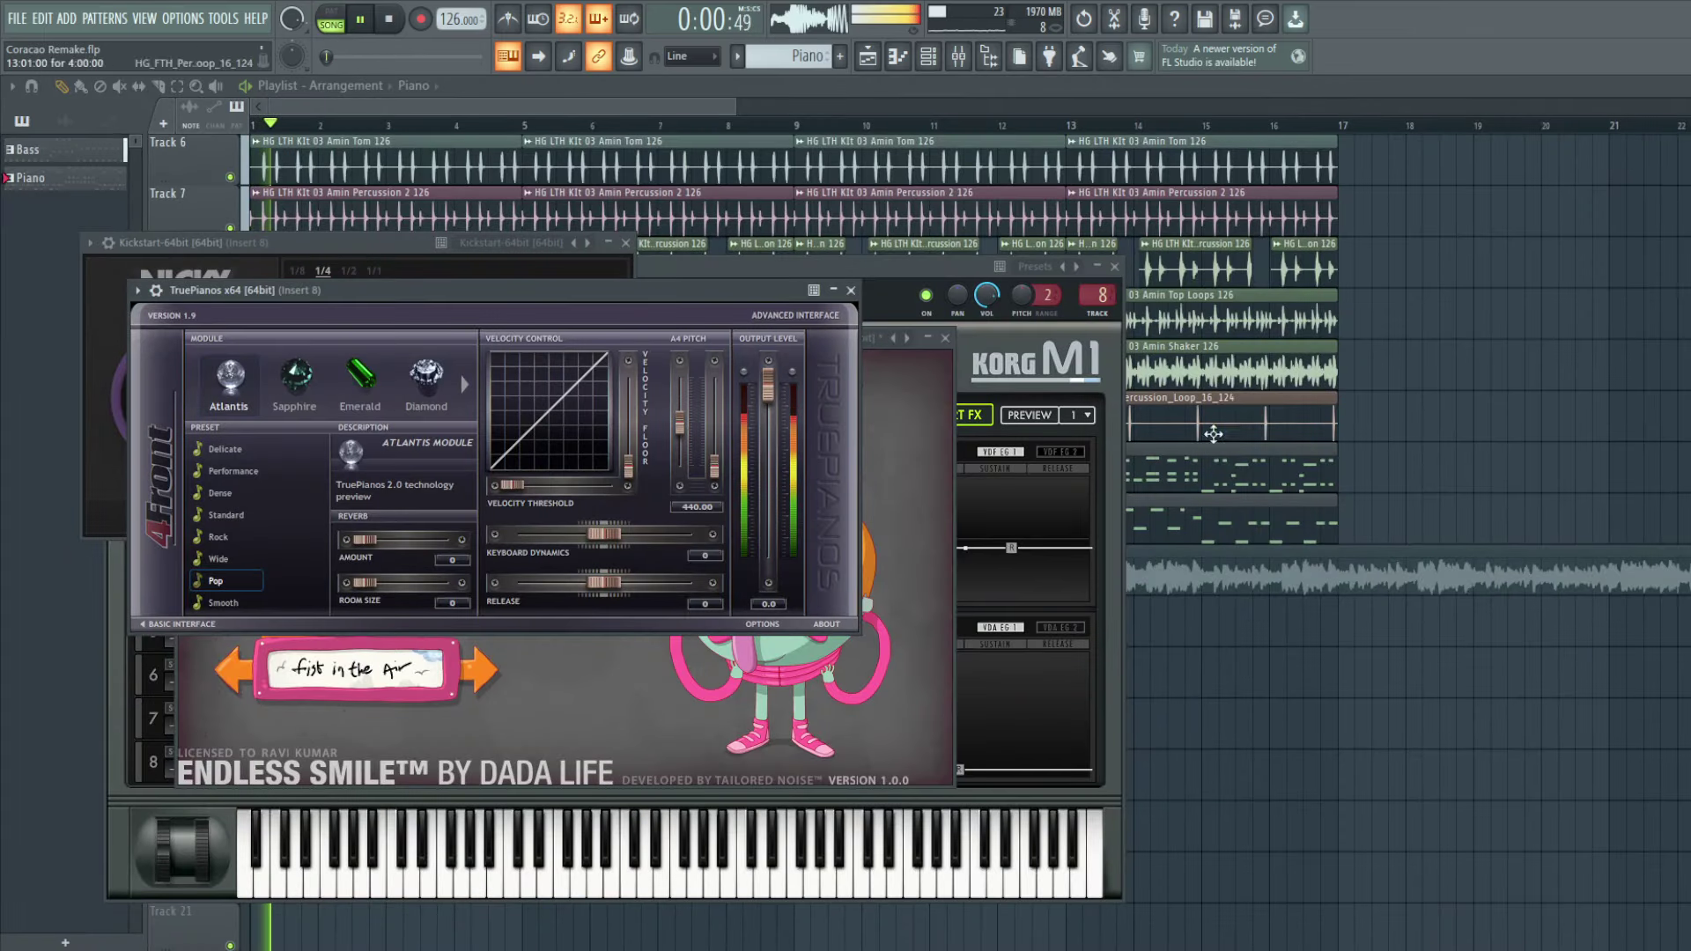
{"action": "key", "text": "F12"}
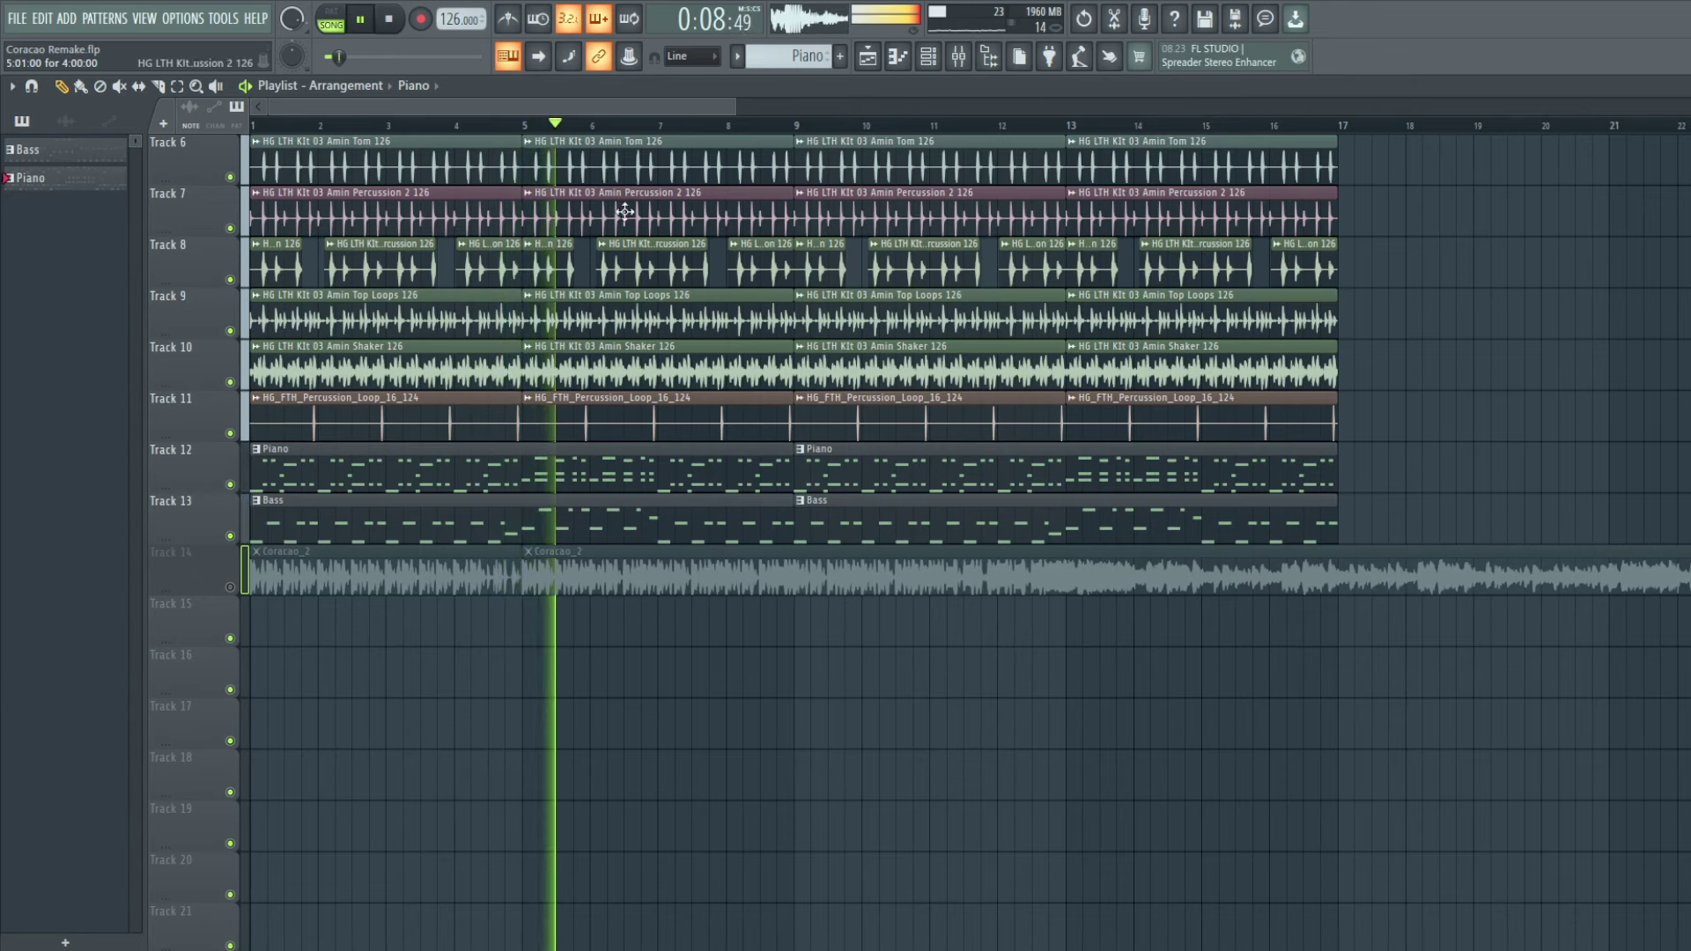
Step: Load a fresh Endless Smile 64 into slot 6 of Insert 8 in place of the existing one
{"action": "left_click", "coordinate": [930, 58]}
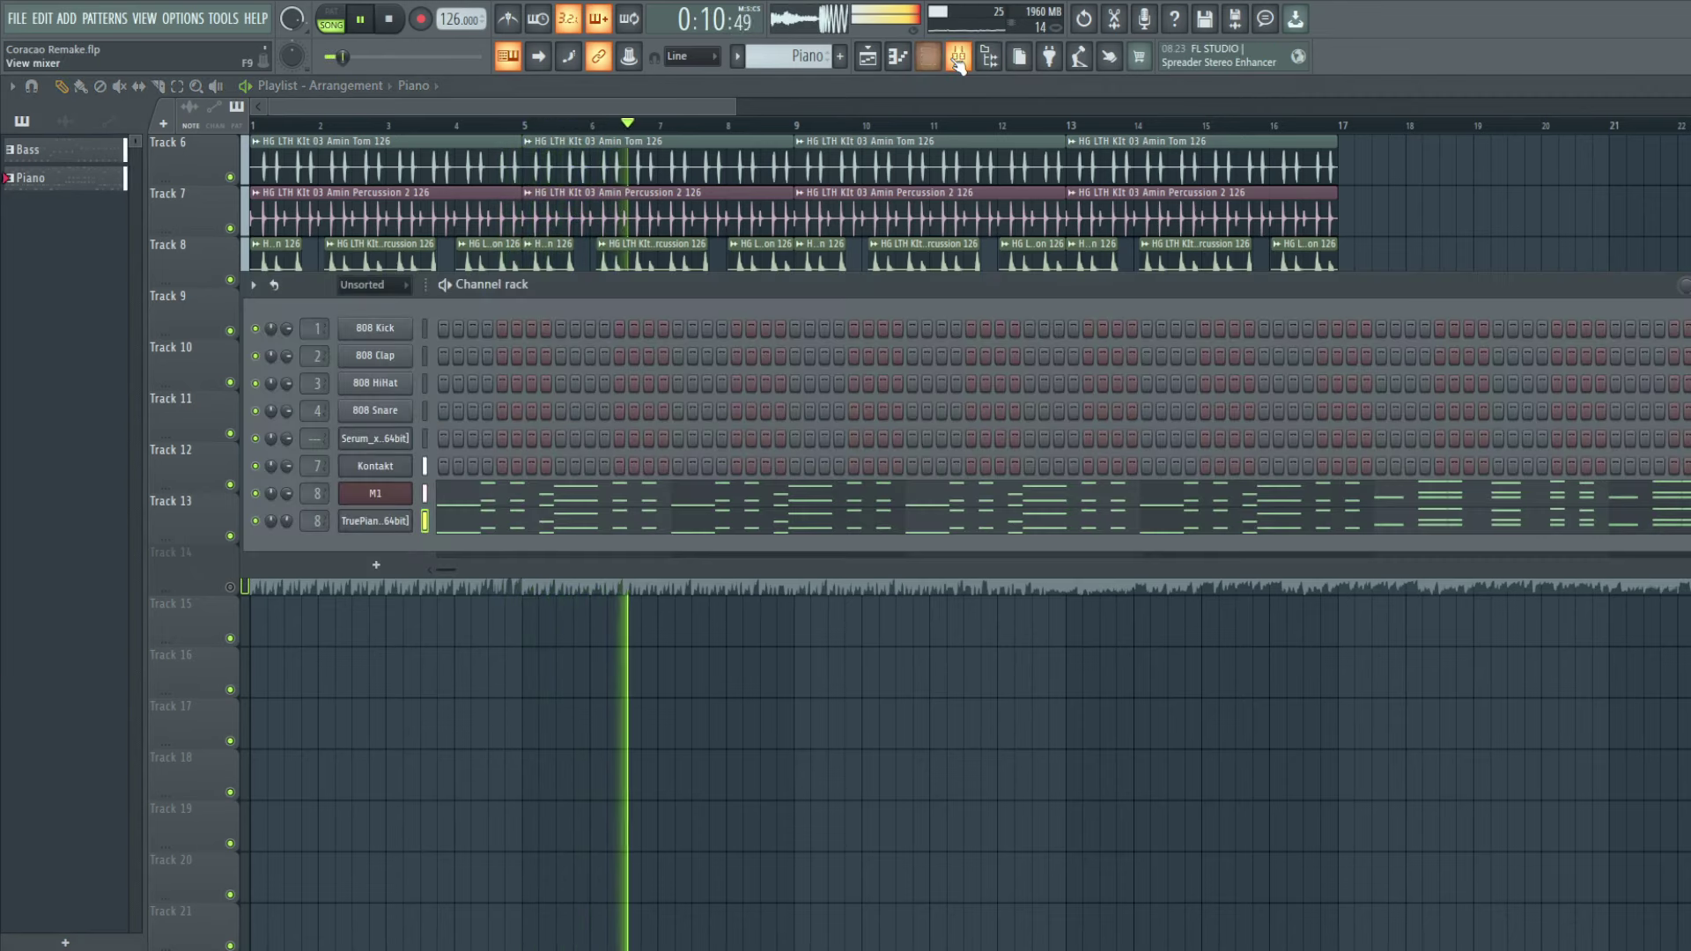
{"action": "left_click", "coordinate": [958, 56]}
{"action": "left_click", "coordinate": [1566, 290]}
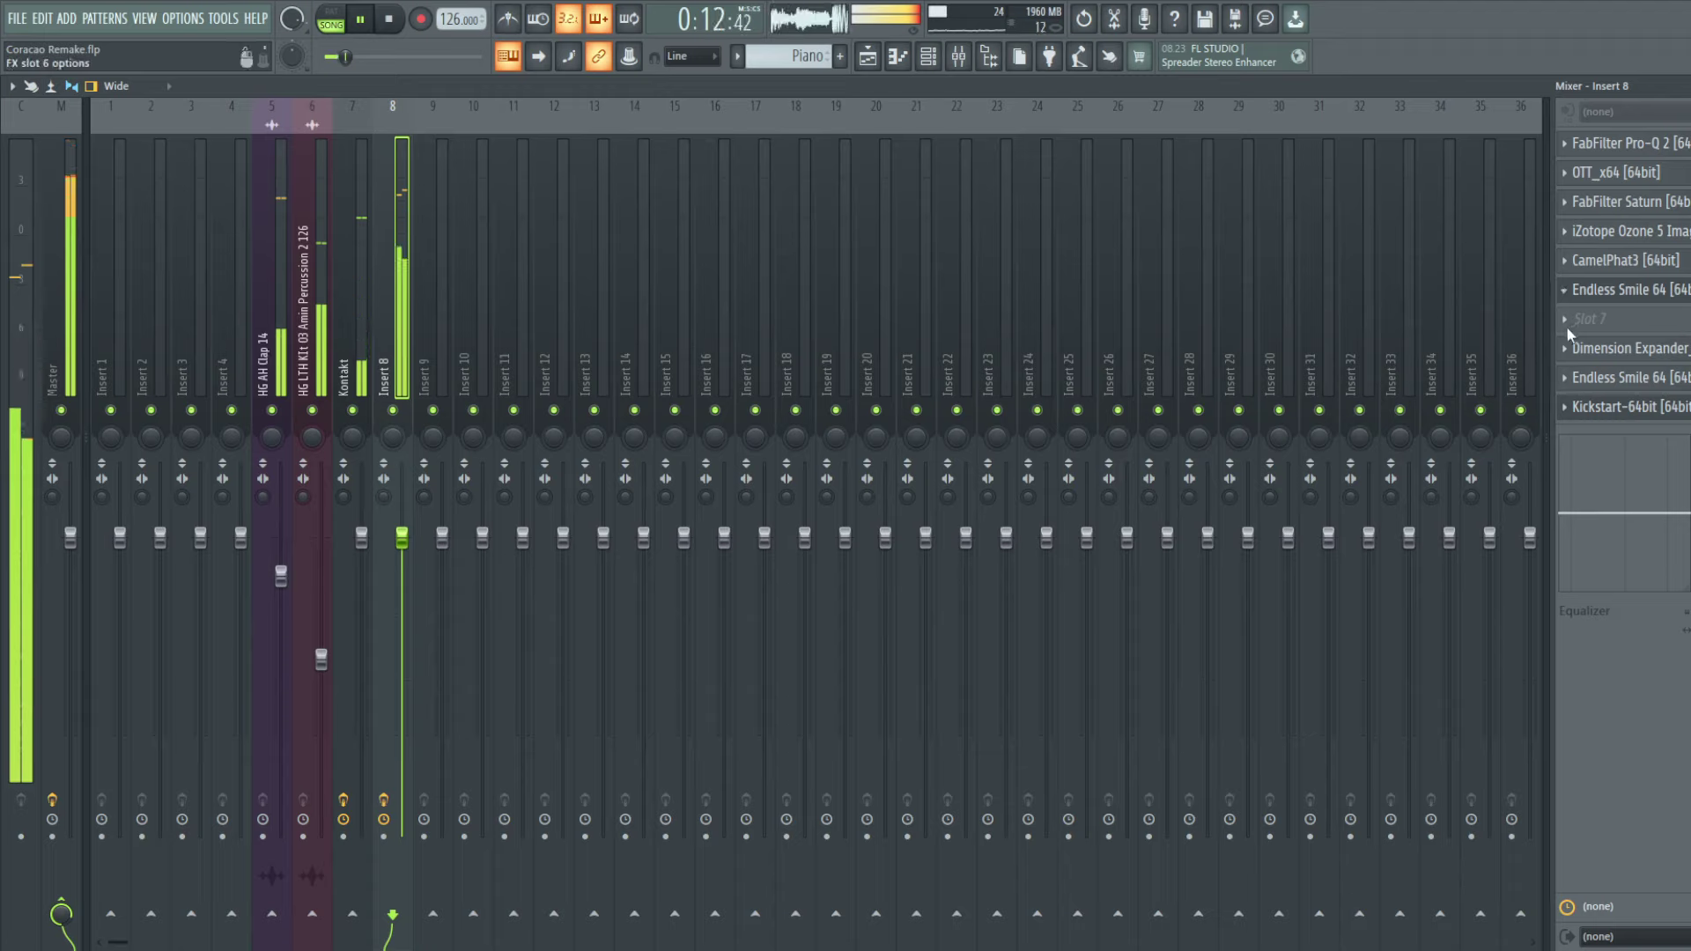
{"action": "left_click", "coordinate": [946, 553]}
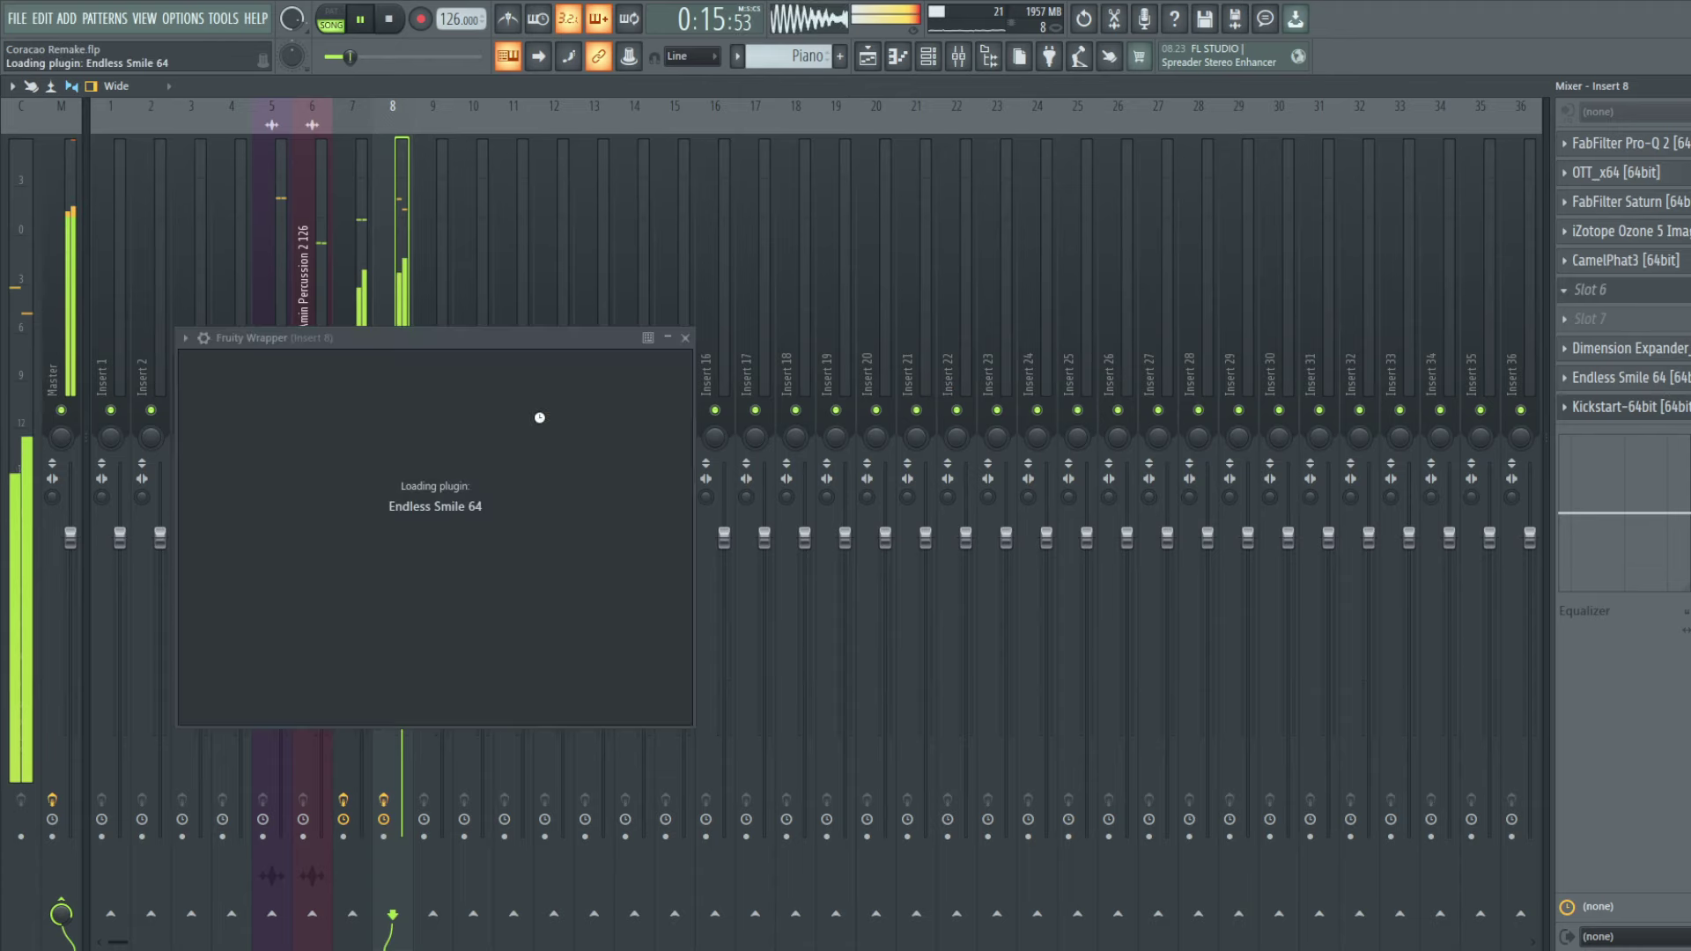
Step: Set the Endless Smile intensity in slot 6 of Insert 8 to about 8% and open the Dimension Expander
{"action": "left_click_drag", "start_coordinate": [472, 494], "coordinate": [472, 473]}
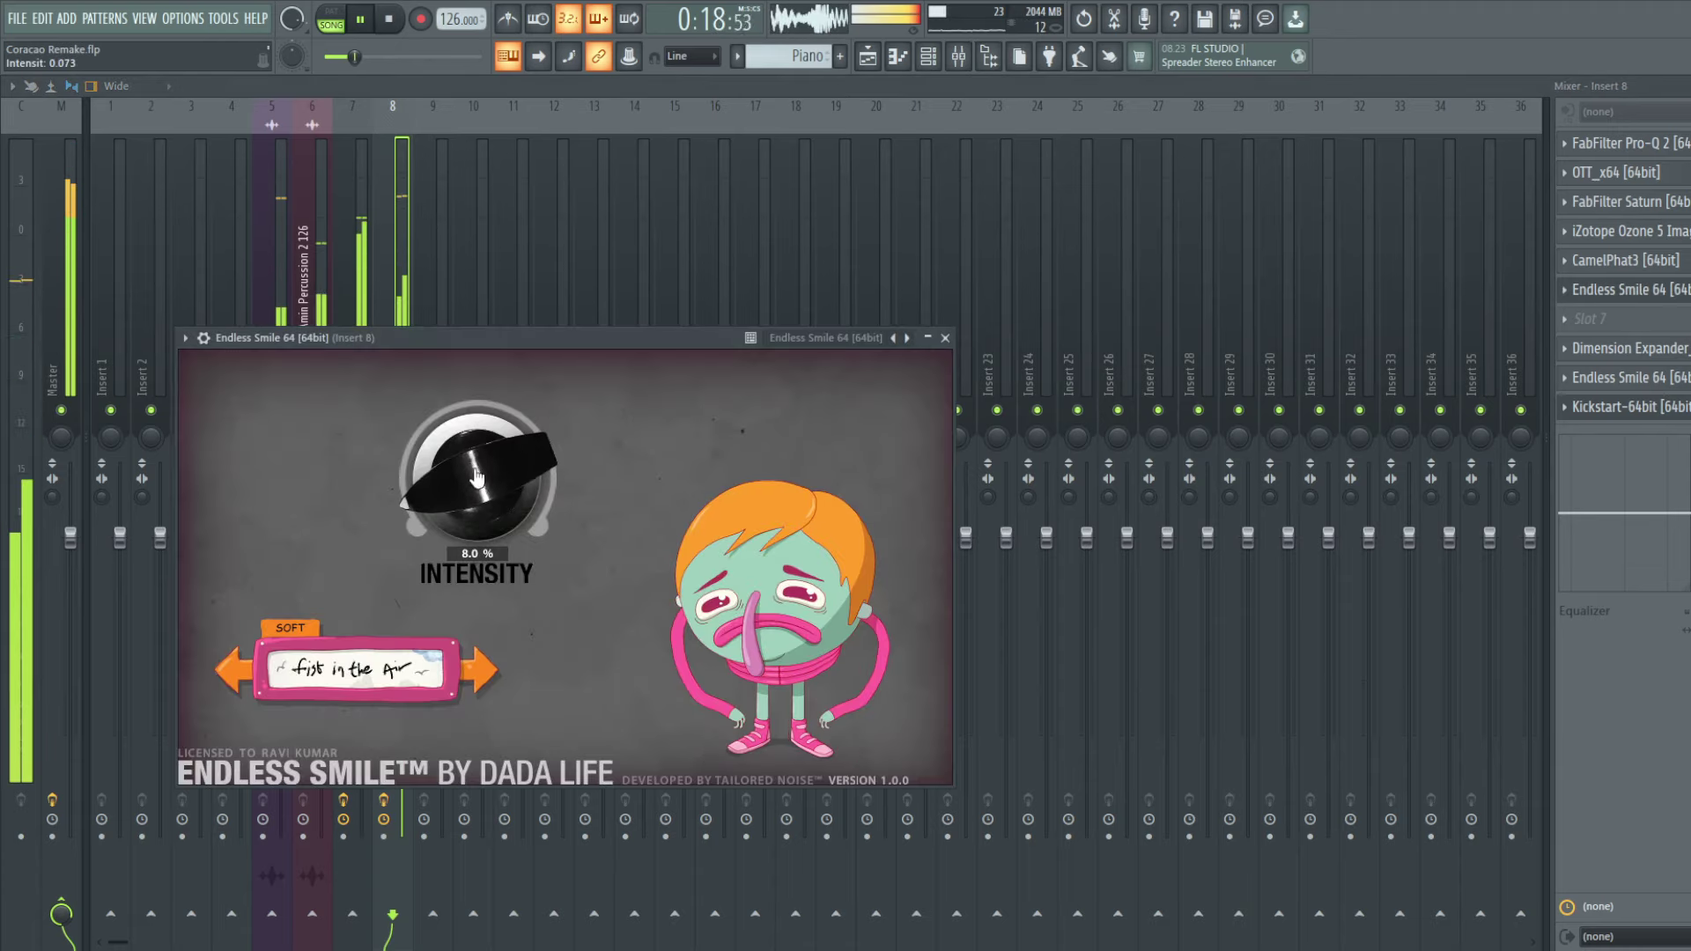
{"action": "key", "text": "Escape"}
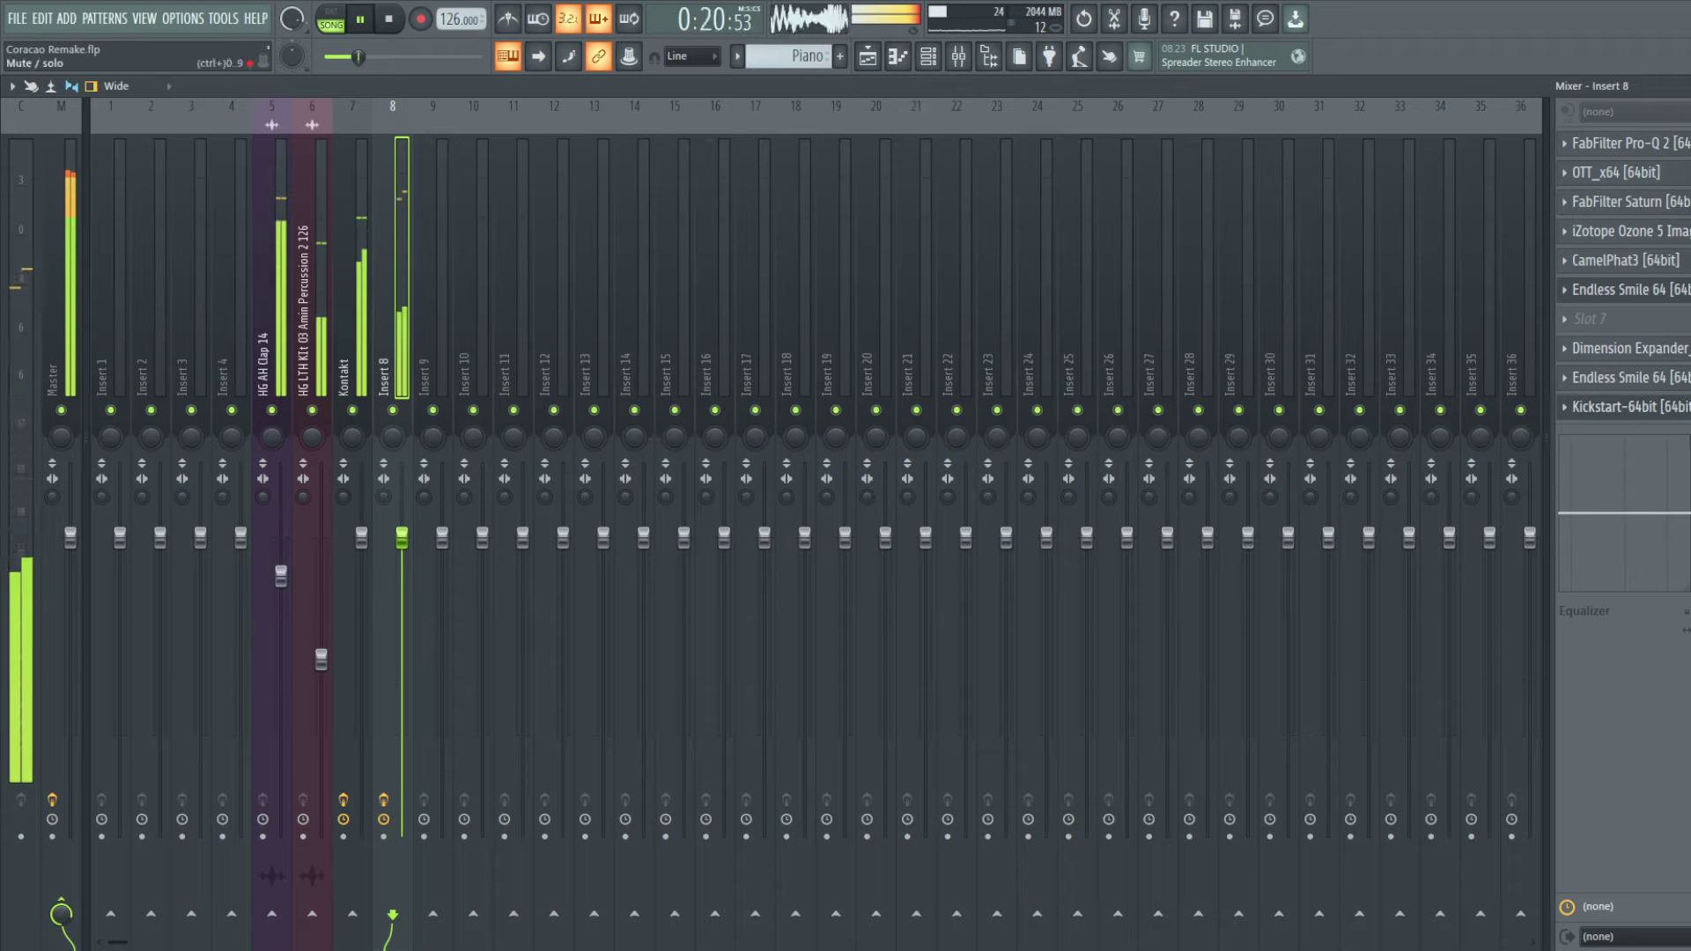
{"action": "left_click", "coordinate": [1643, 344]}
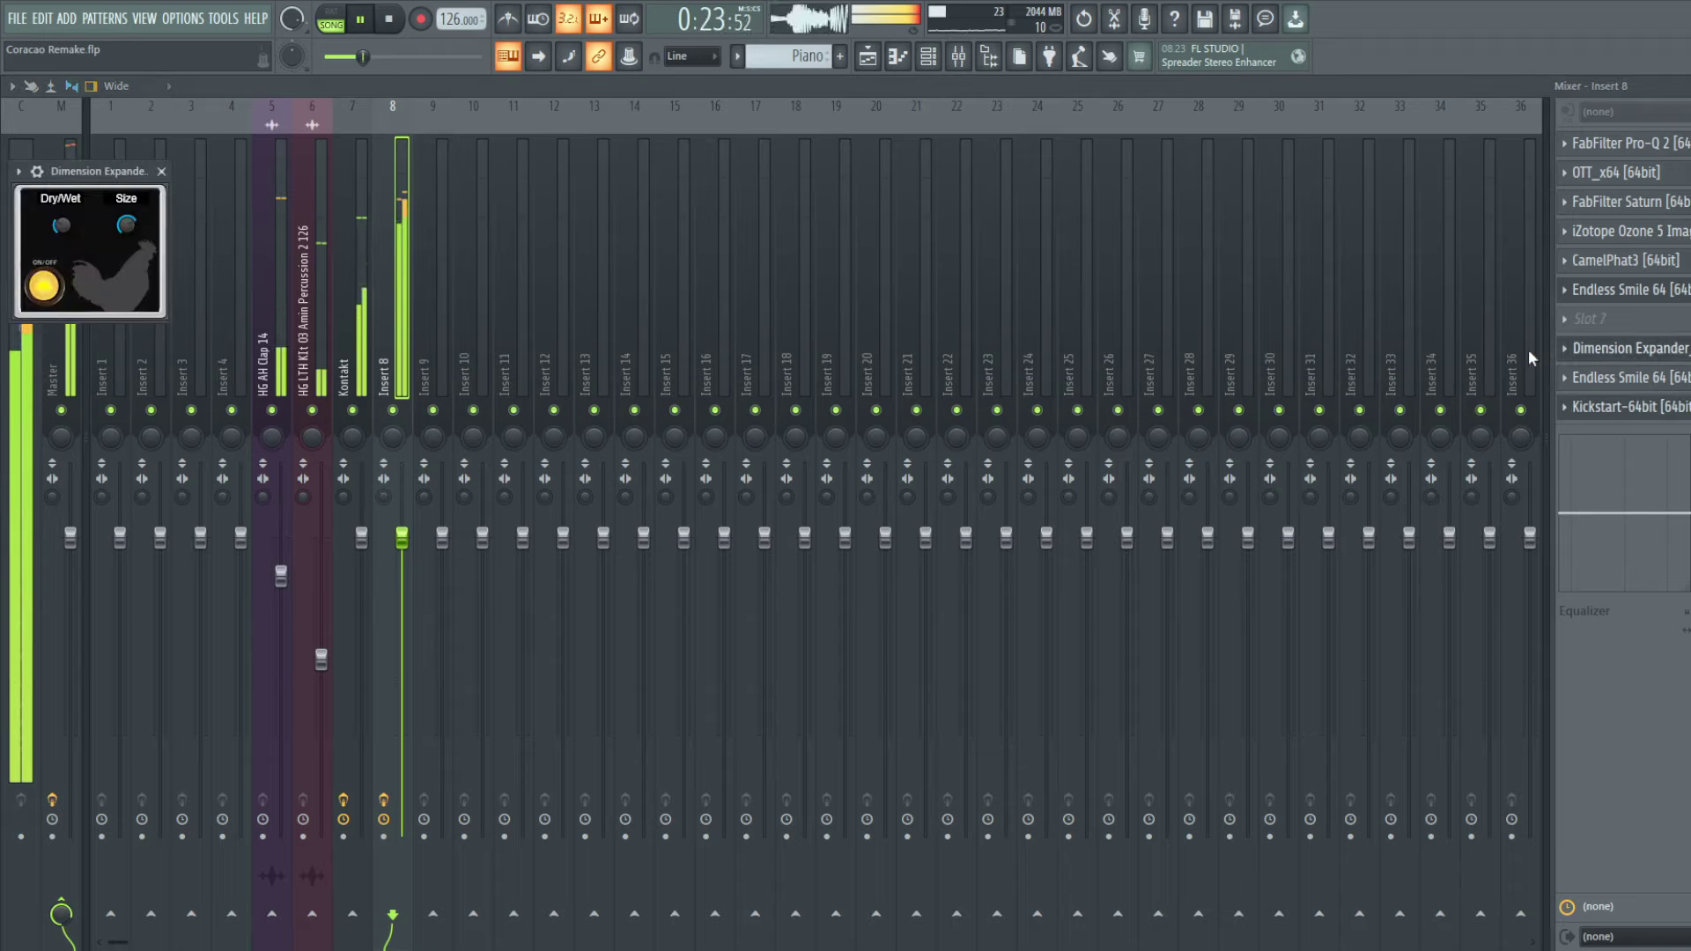
Step: Load Fruity parametric EQ 2 into slot 7 of Insert 8, cutting the low mids and boosting band 5 around 1438 Hz and the highs
{"action": "left_click", "coordinate": [1596, 320]}
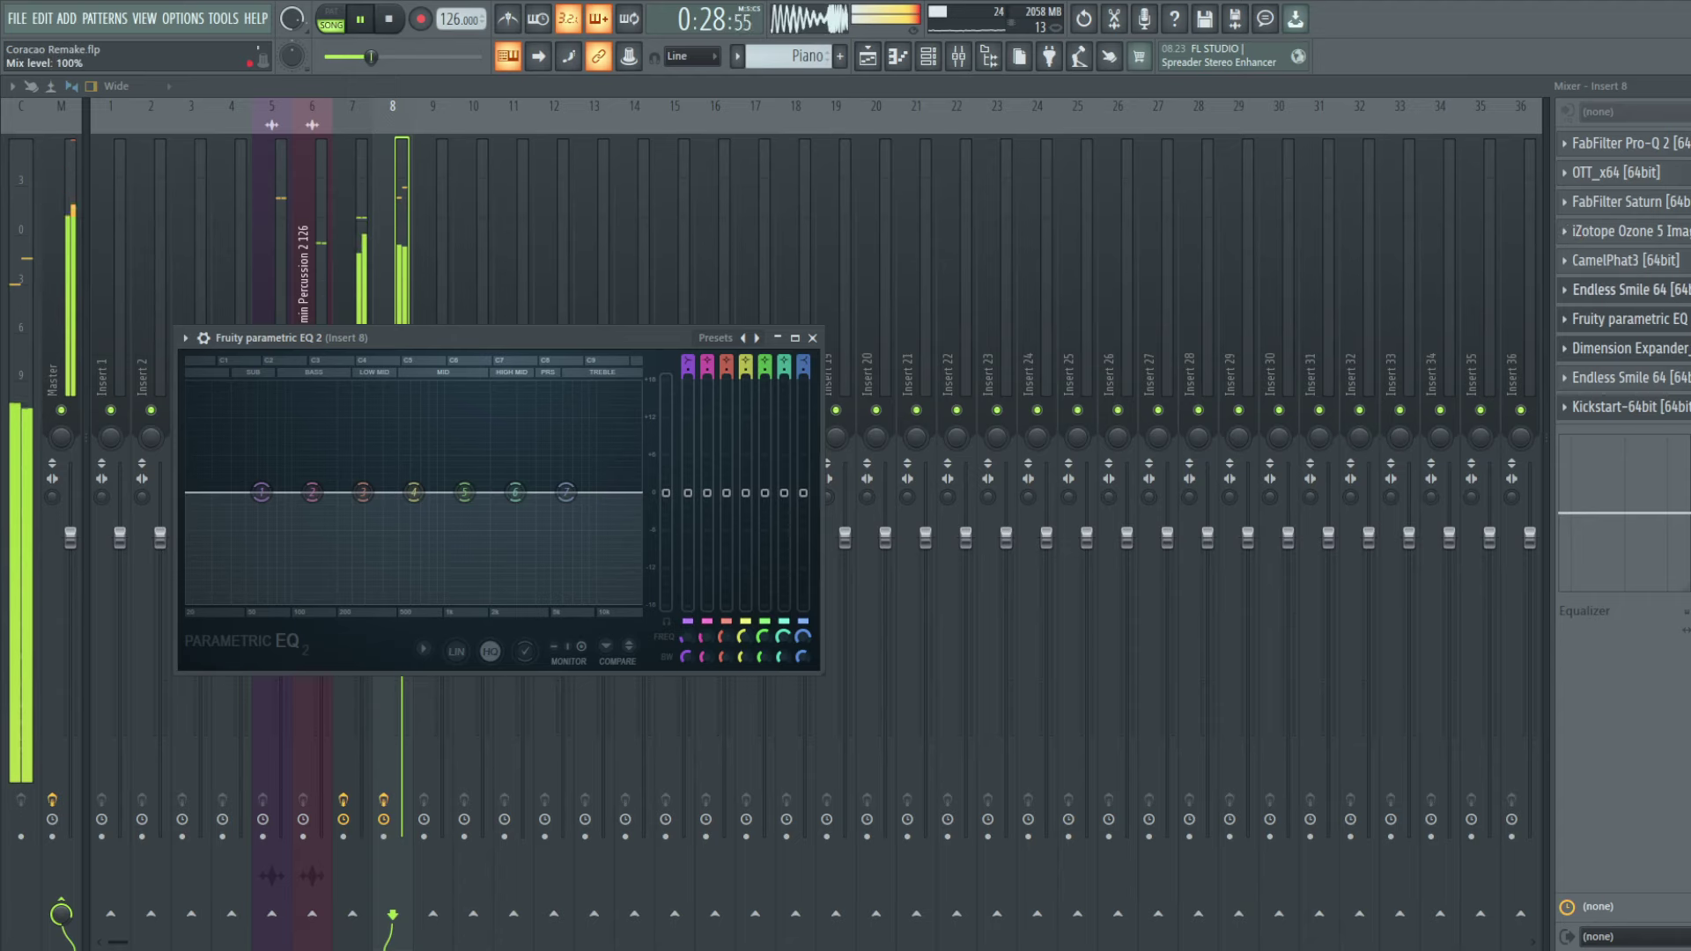
{"action": "key", "text": "Escape"}
{"action": "left_click", "coordinate": [1640, 319]}
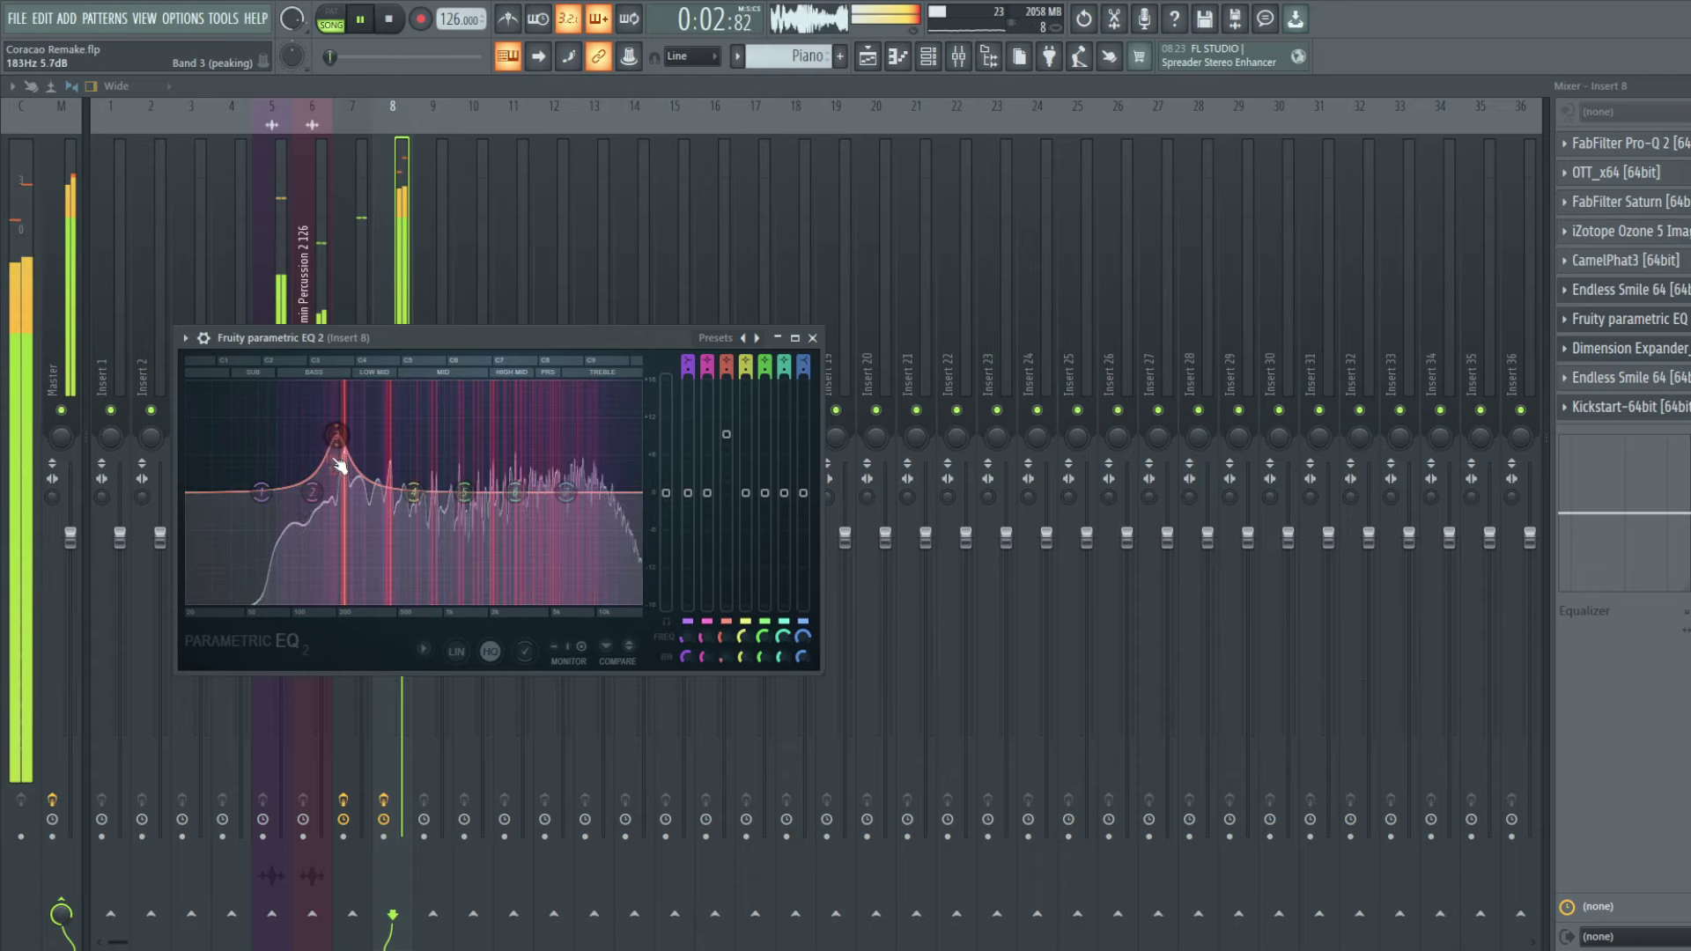
{"action": "left_click_drag", "start_coordinate": [335, 435], "coordinate": [344, 526]}
{"action": "left_click_drag", "start_coordinate": [566, 492], "coordinate": [568, 457]}
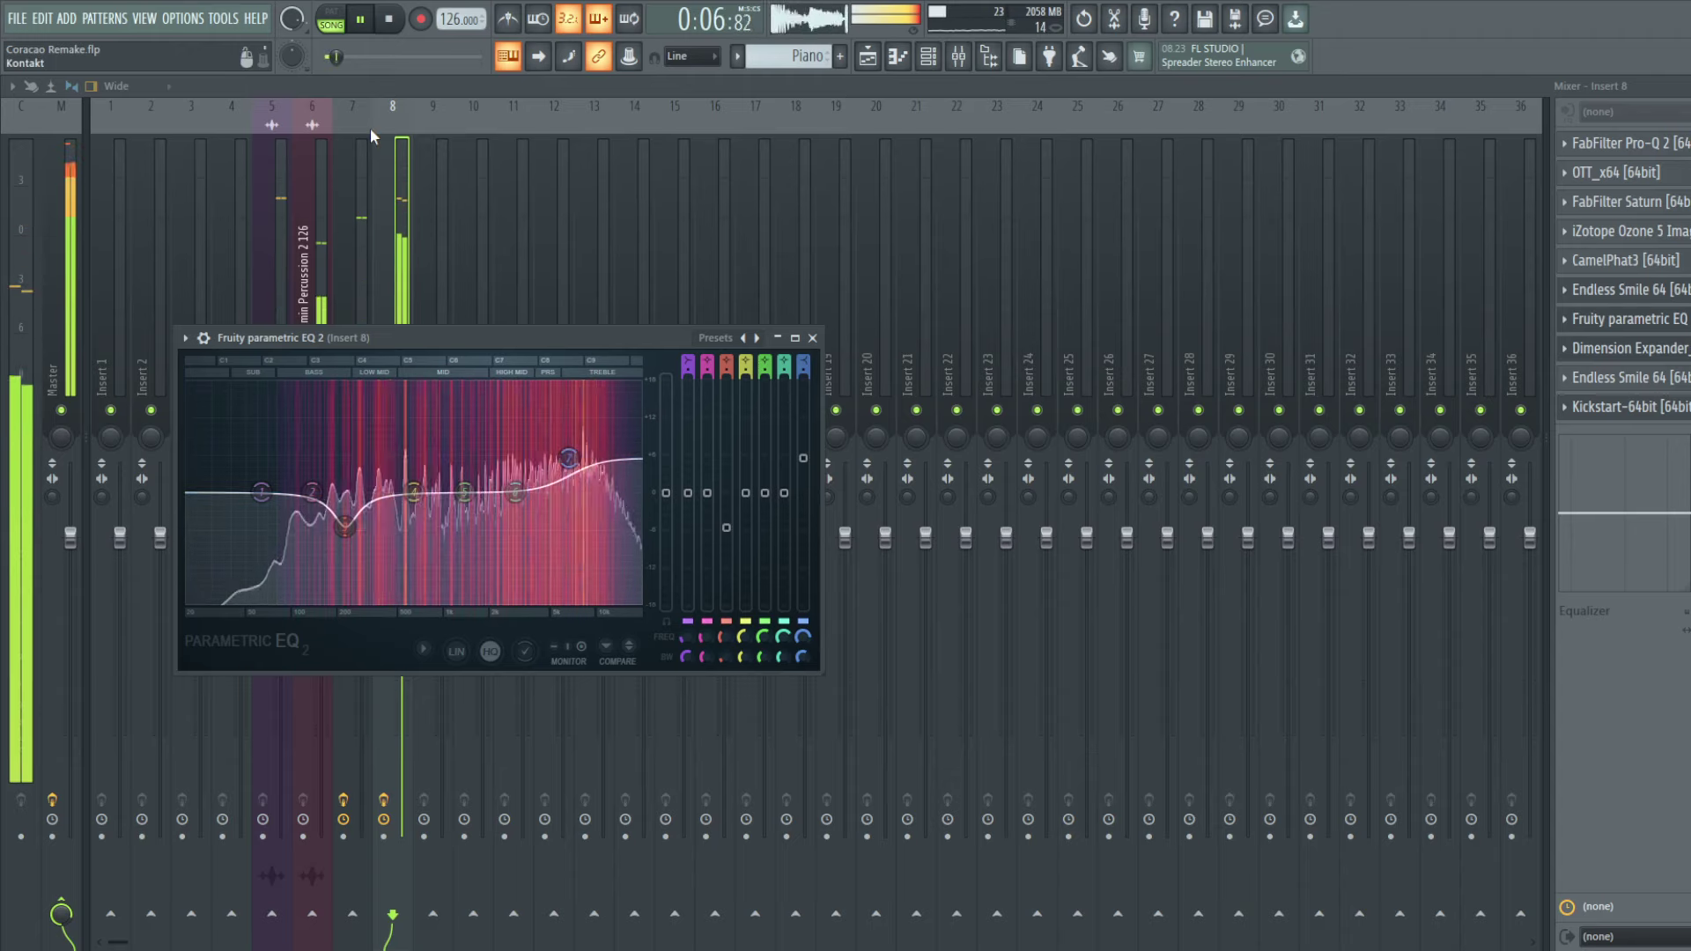
{"action": "left_click_drag", "start_coordinate": [413, 491], "coordinate": [468, 481]}
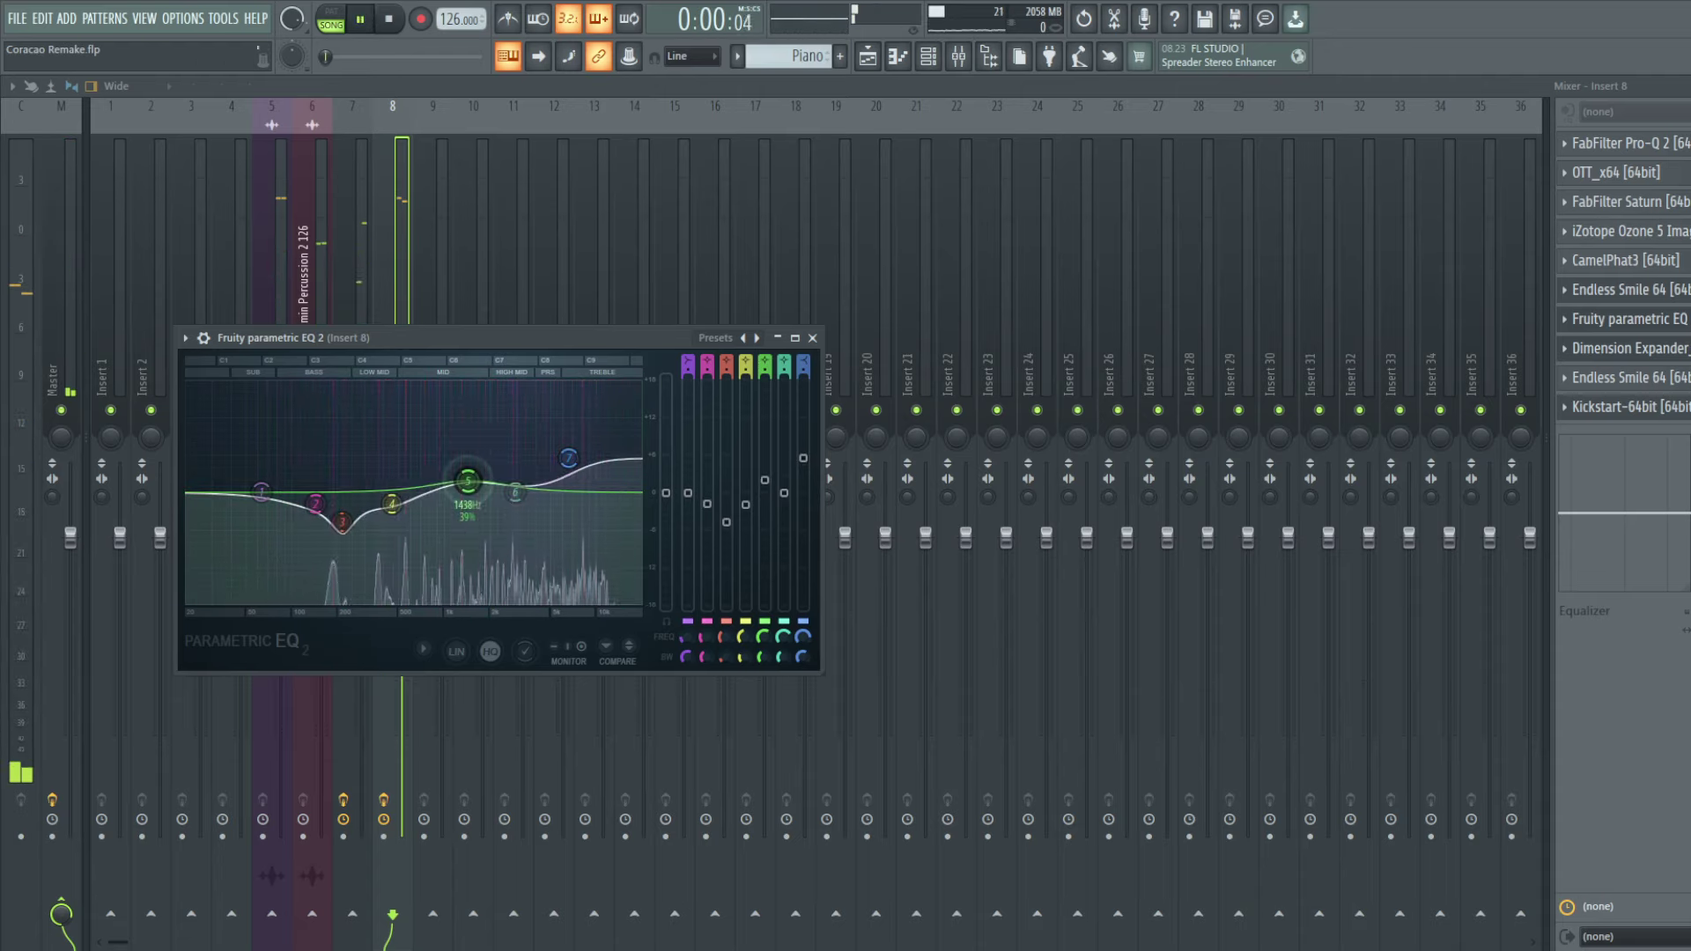
Step: Close the EQ, restart playback from the beginning and raise the Insert 8 fader slightly
{"action": "key", "text": "space"}
{"action": "left_click", "coordinate": [397, 252]}
{"action": "key", "text": "space"}
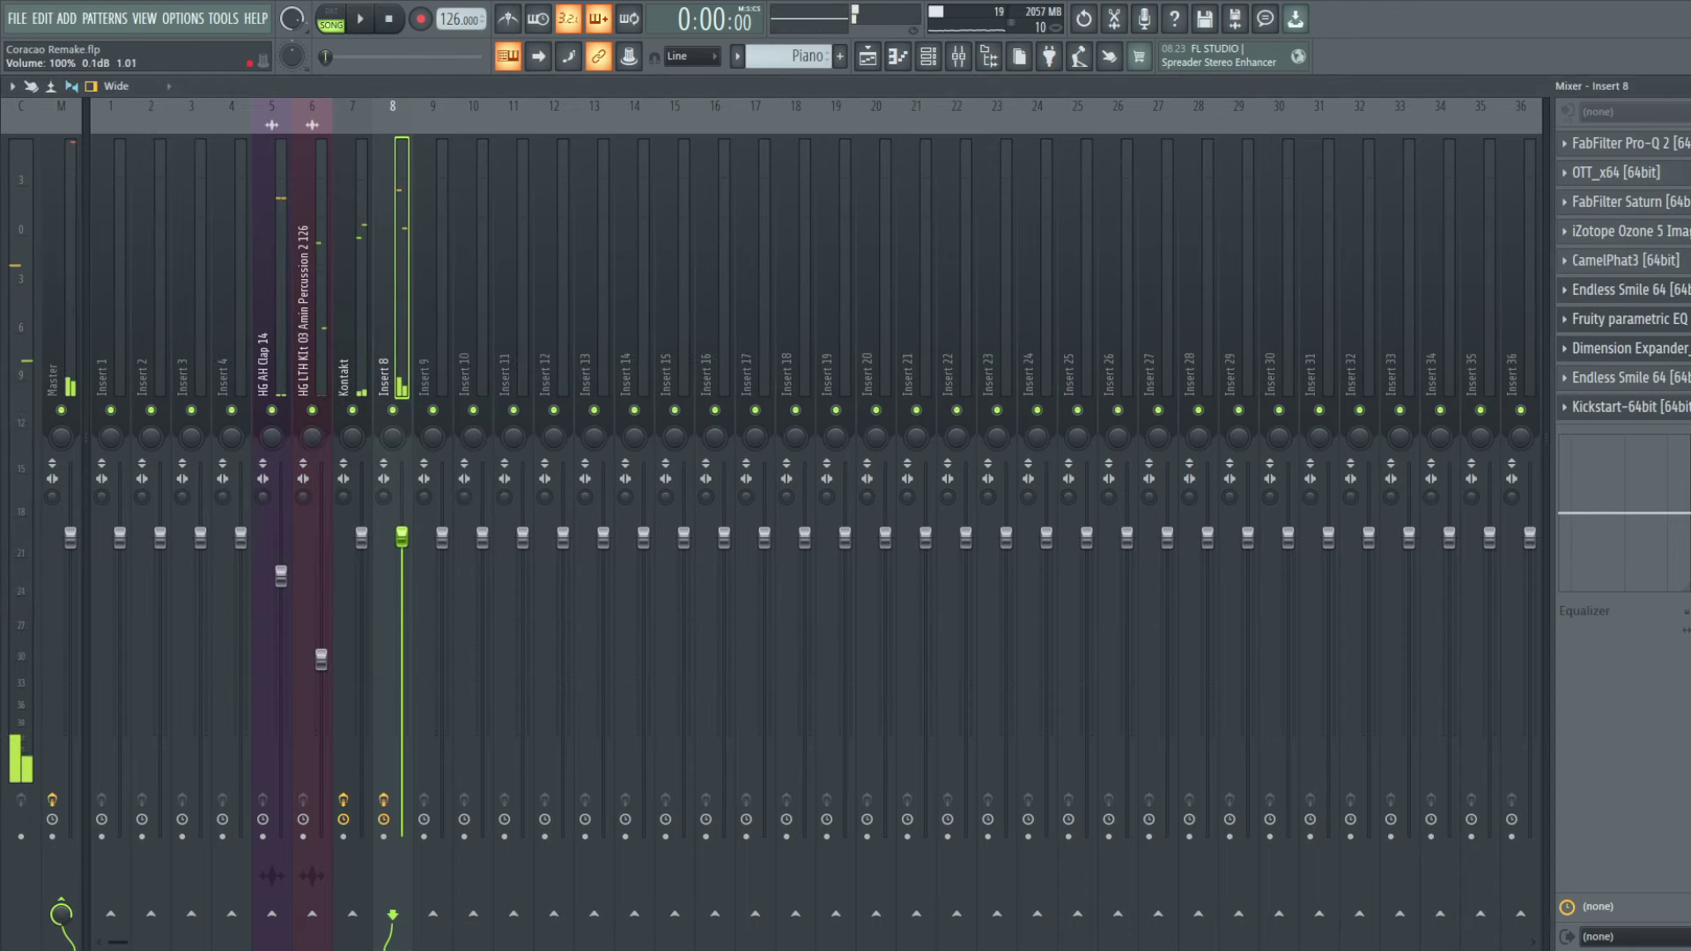
{"action": "left_click_drag", "start_coordinate": [401, 537], "coordinate": [402, 515]}
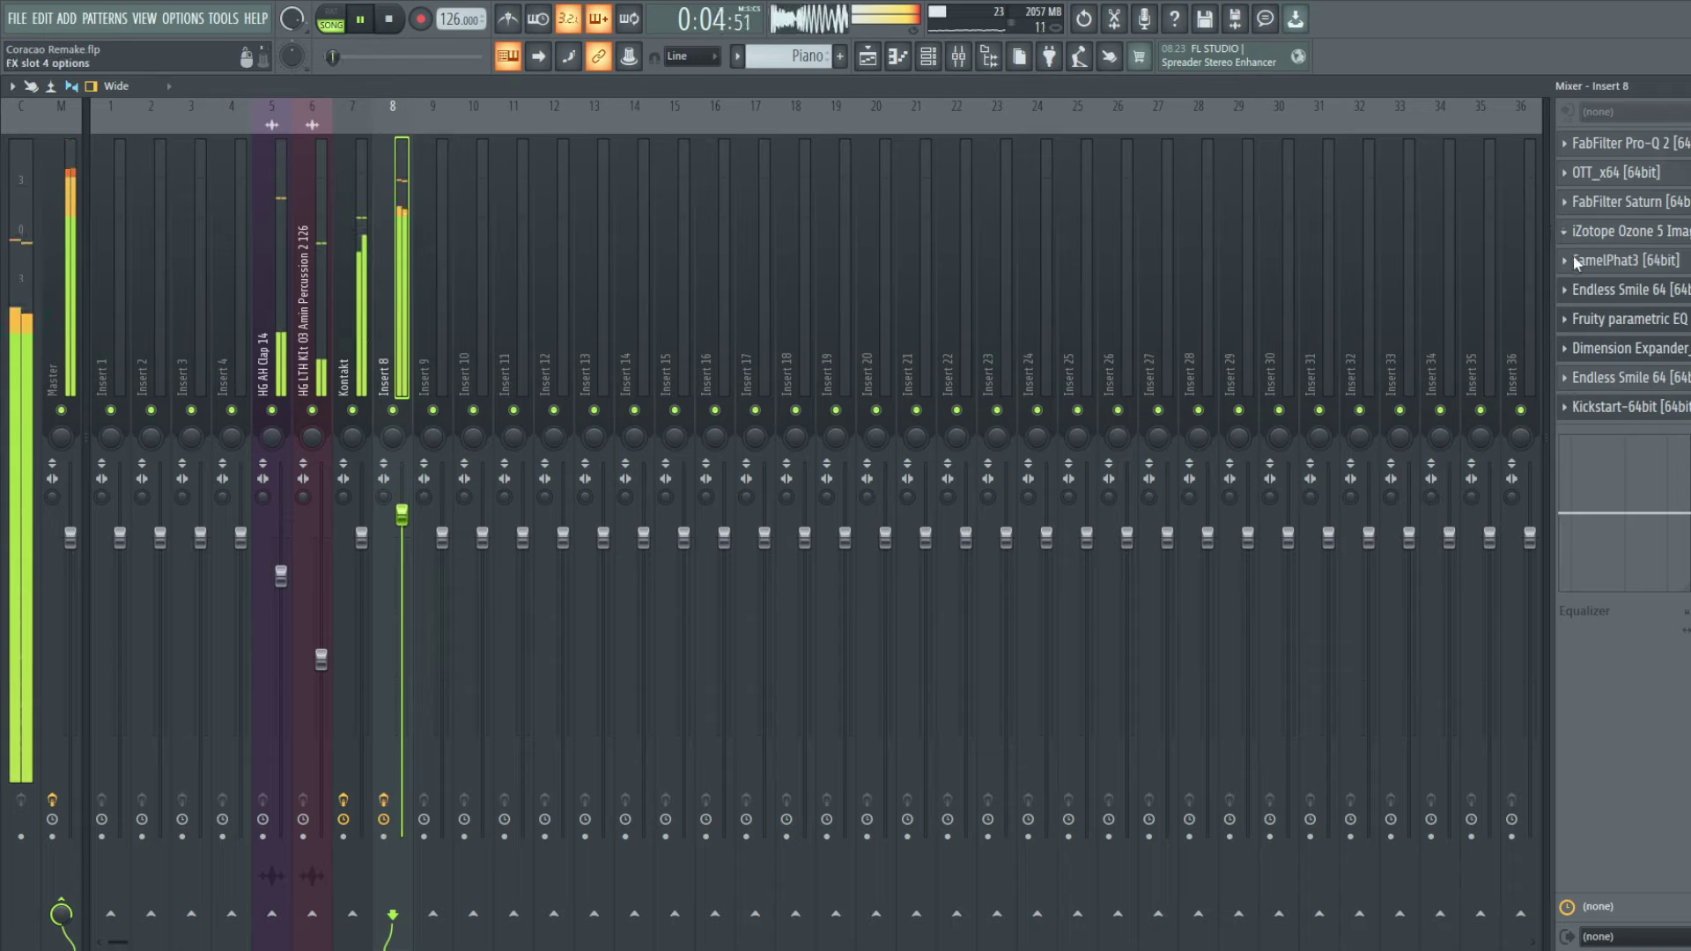
Step: Replace the iZotope Ozone 5 imager in slot 4 with Ozone Imager, increase its width and trim the Insert 8 fader slightly
{"action": "left_click", "coordinate": [1598, 235]}
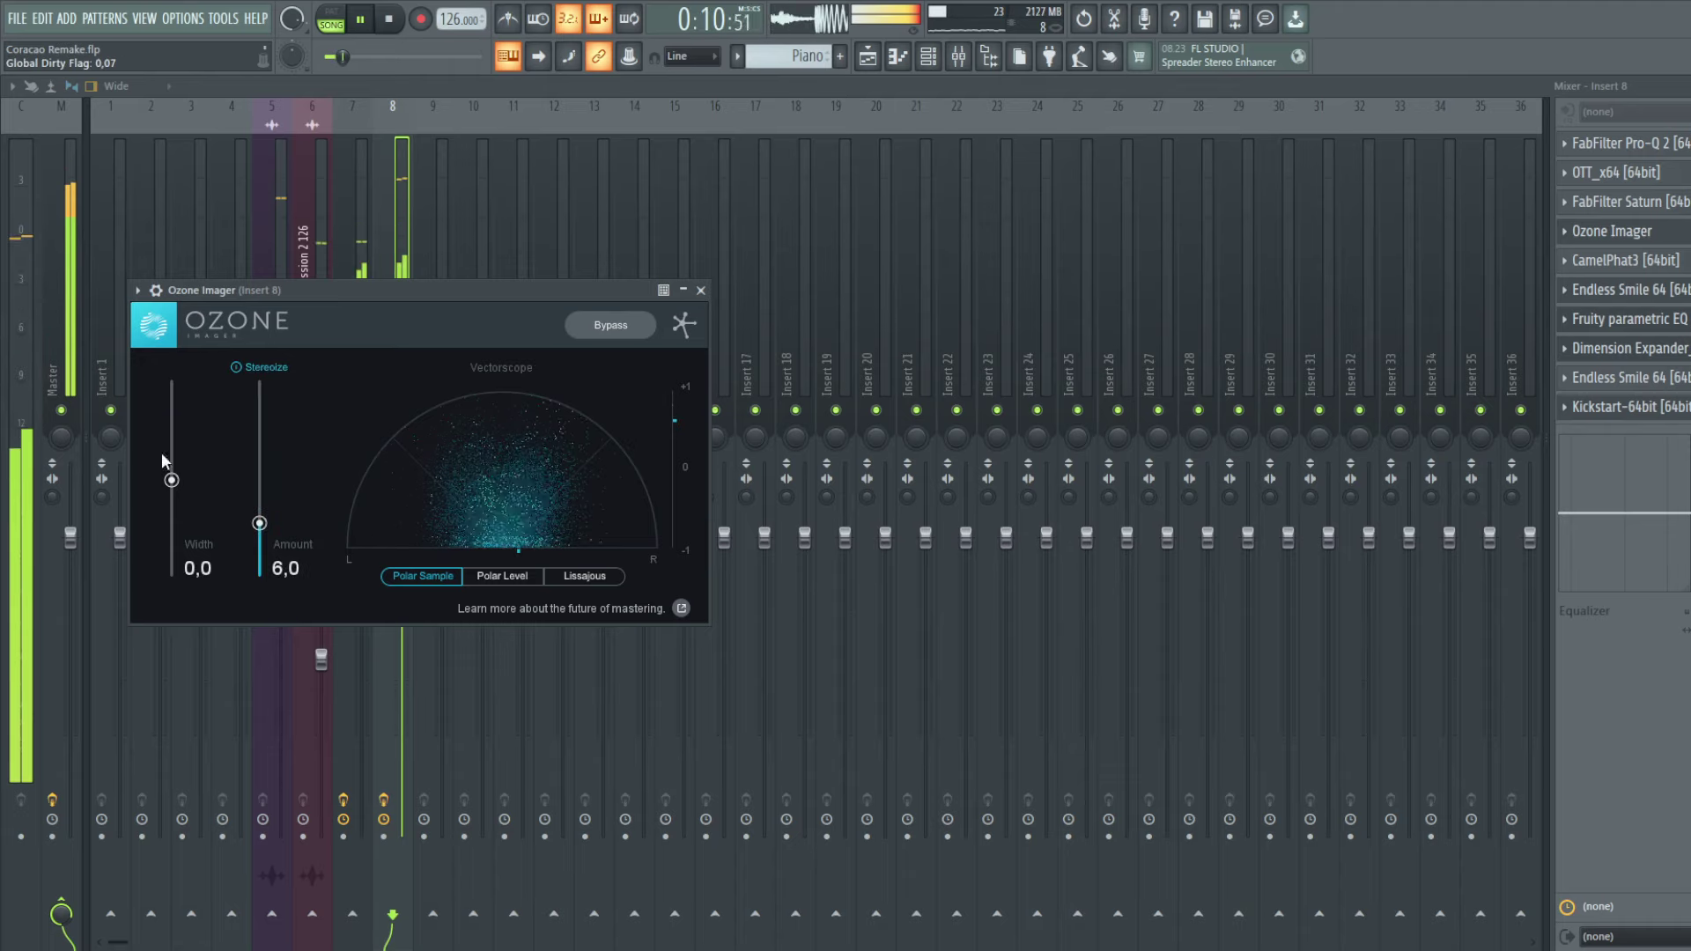
{"action": "left_click_drag", "start_coordinate": [171, 478], "coordinate": [174, 443]}
{"action": "left_click", "coordinate": [399, 165]}
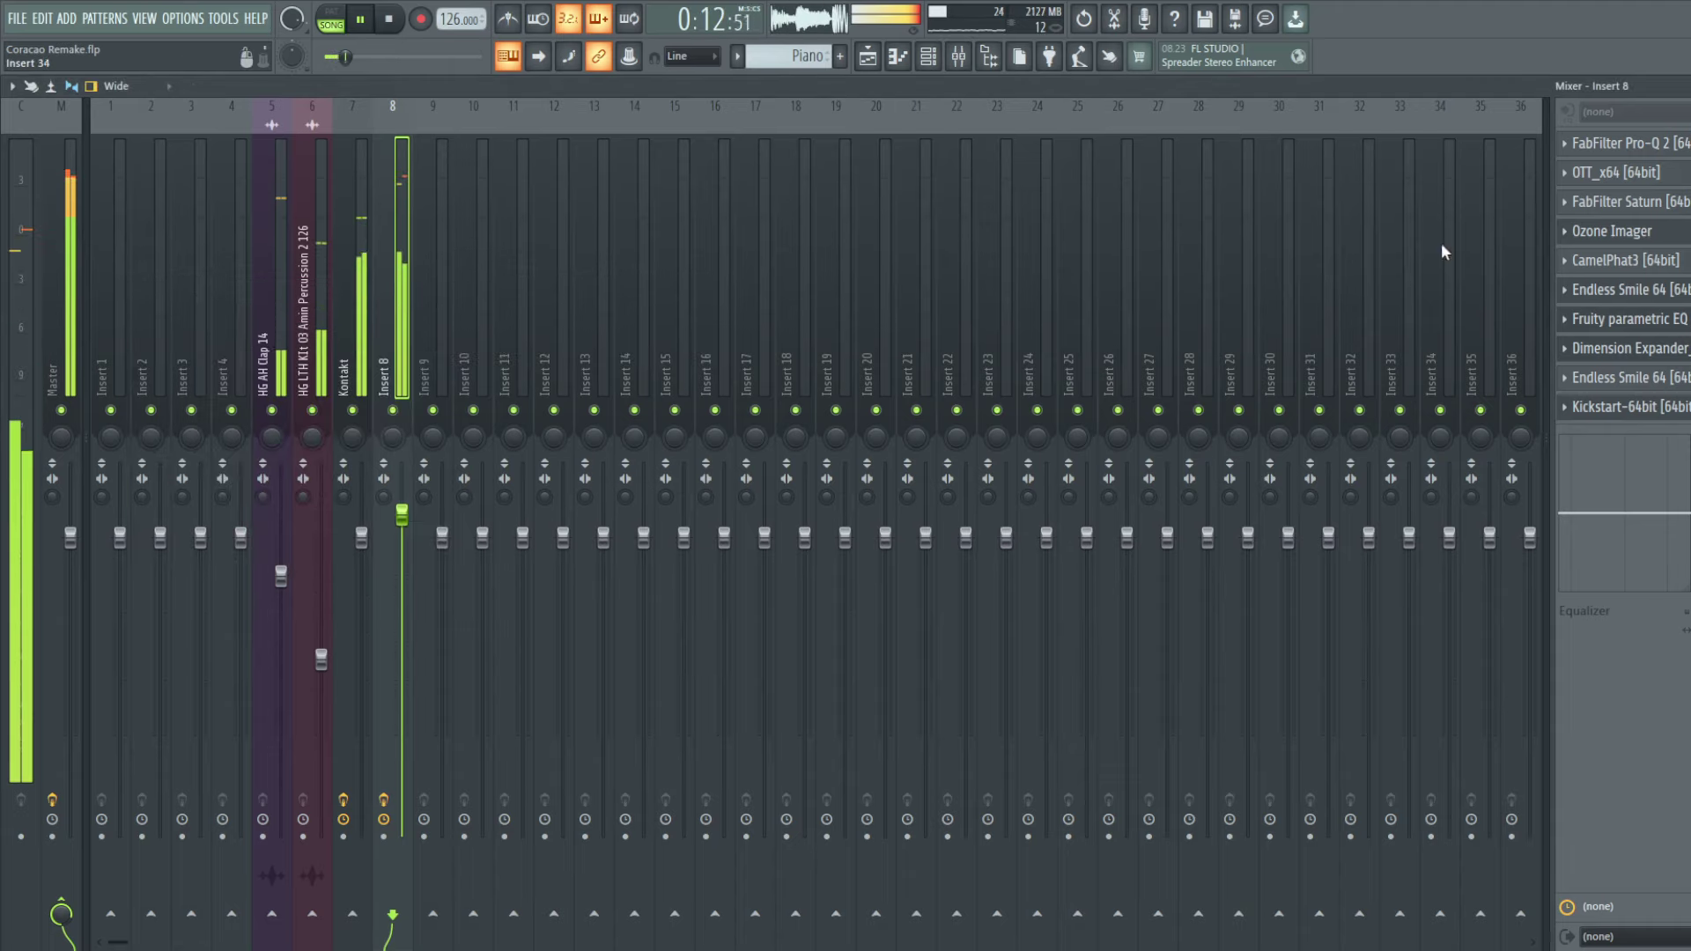
{"action": "left_click_drag", "start_coordinate": [402, 517], "coordinate": [403, 520]}
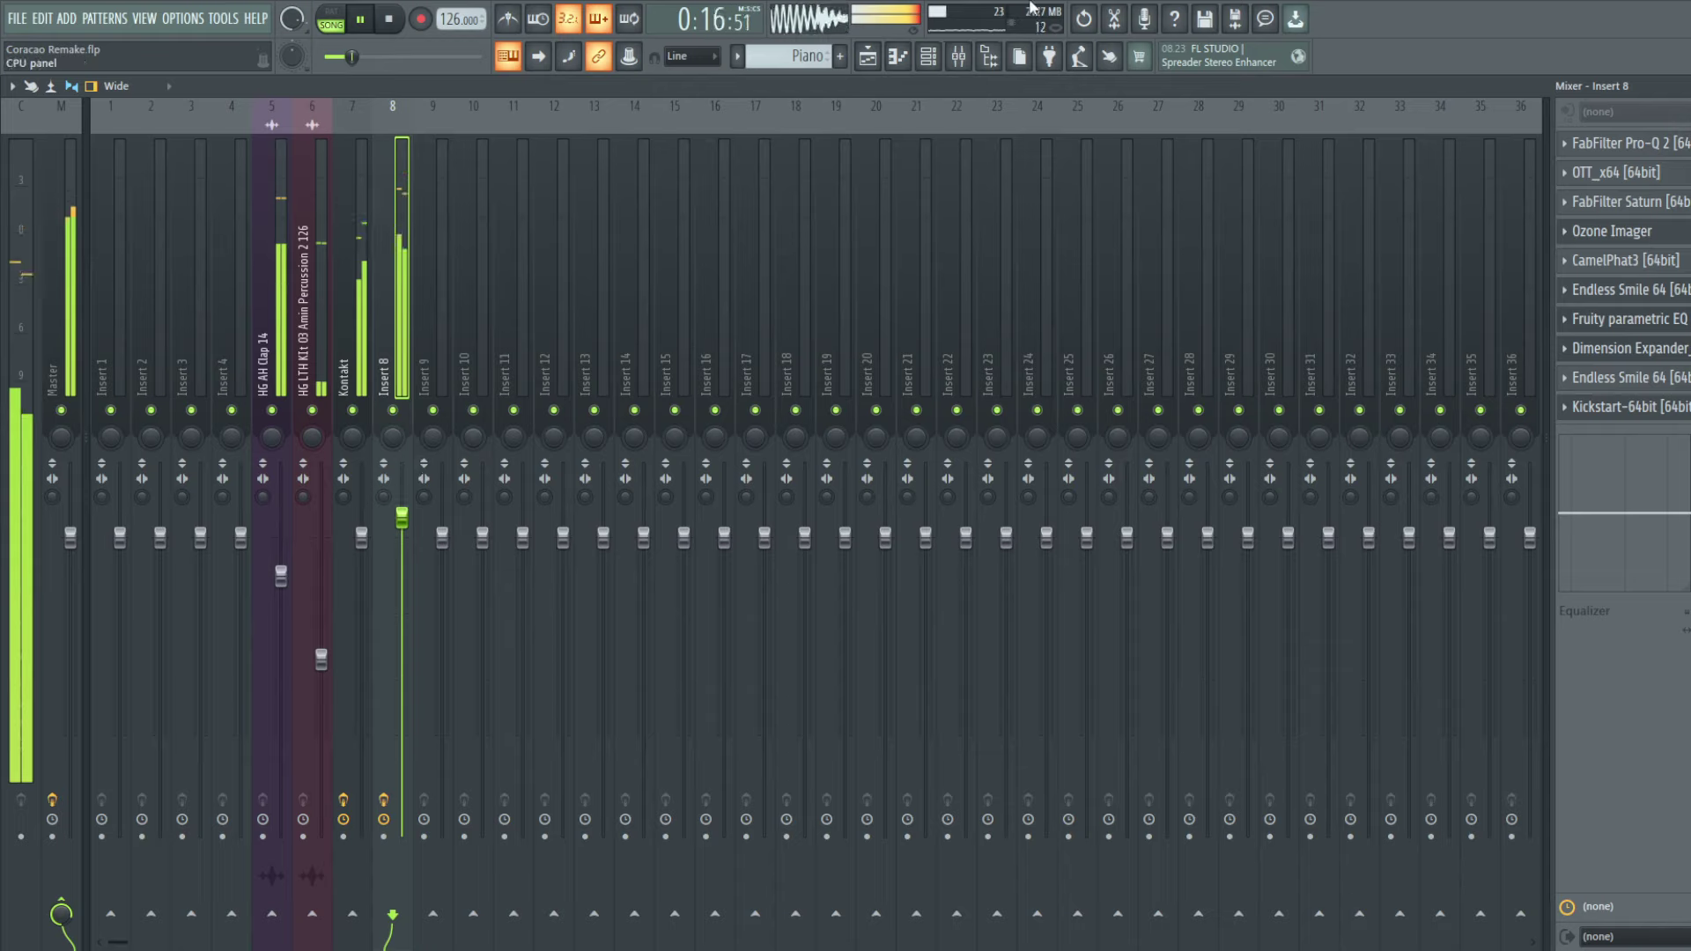
Step: Solo the Kontakt mixer track and the Bass track in the playlist, and open the Bass pattern's notes
{"action": "right_click", "coordinate": [353, 411]}
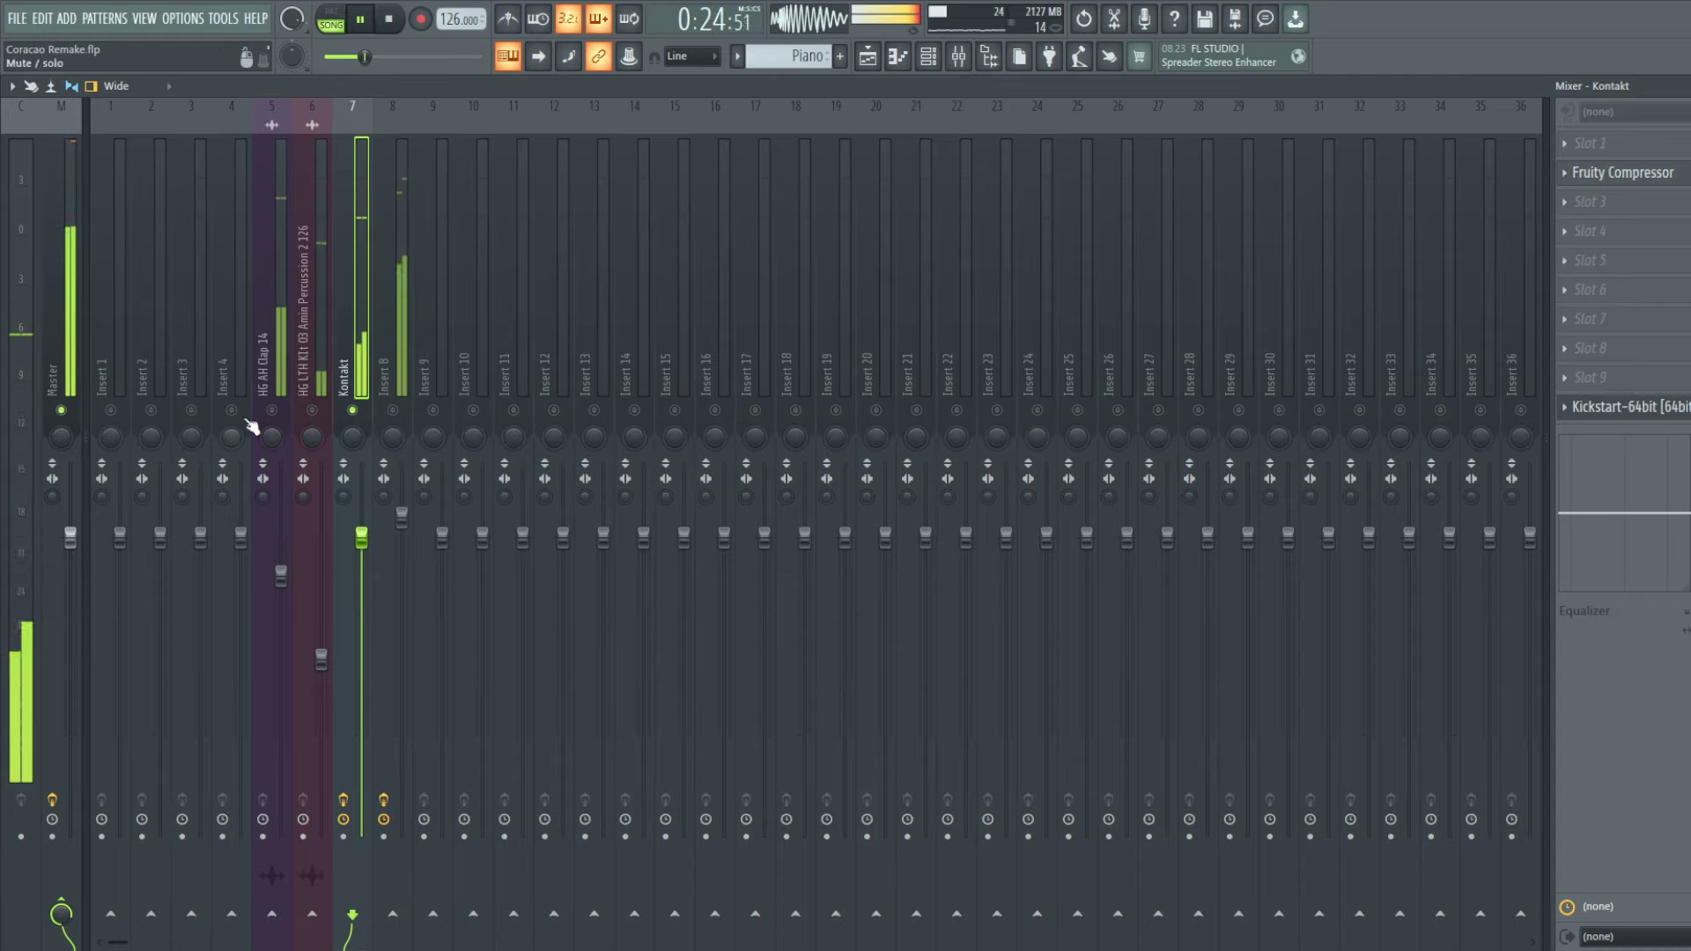
{"action": "key", "text": "F9"}
{"action": "key", "text": "F12"}
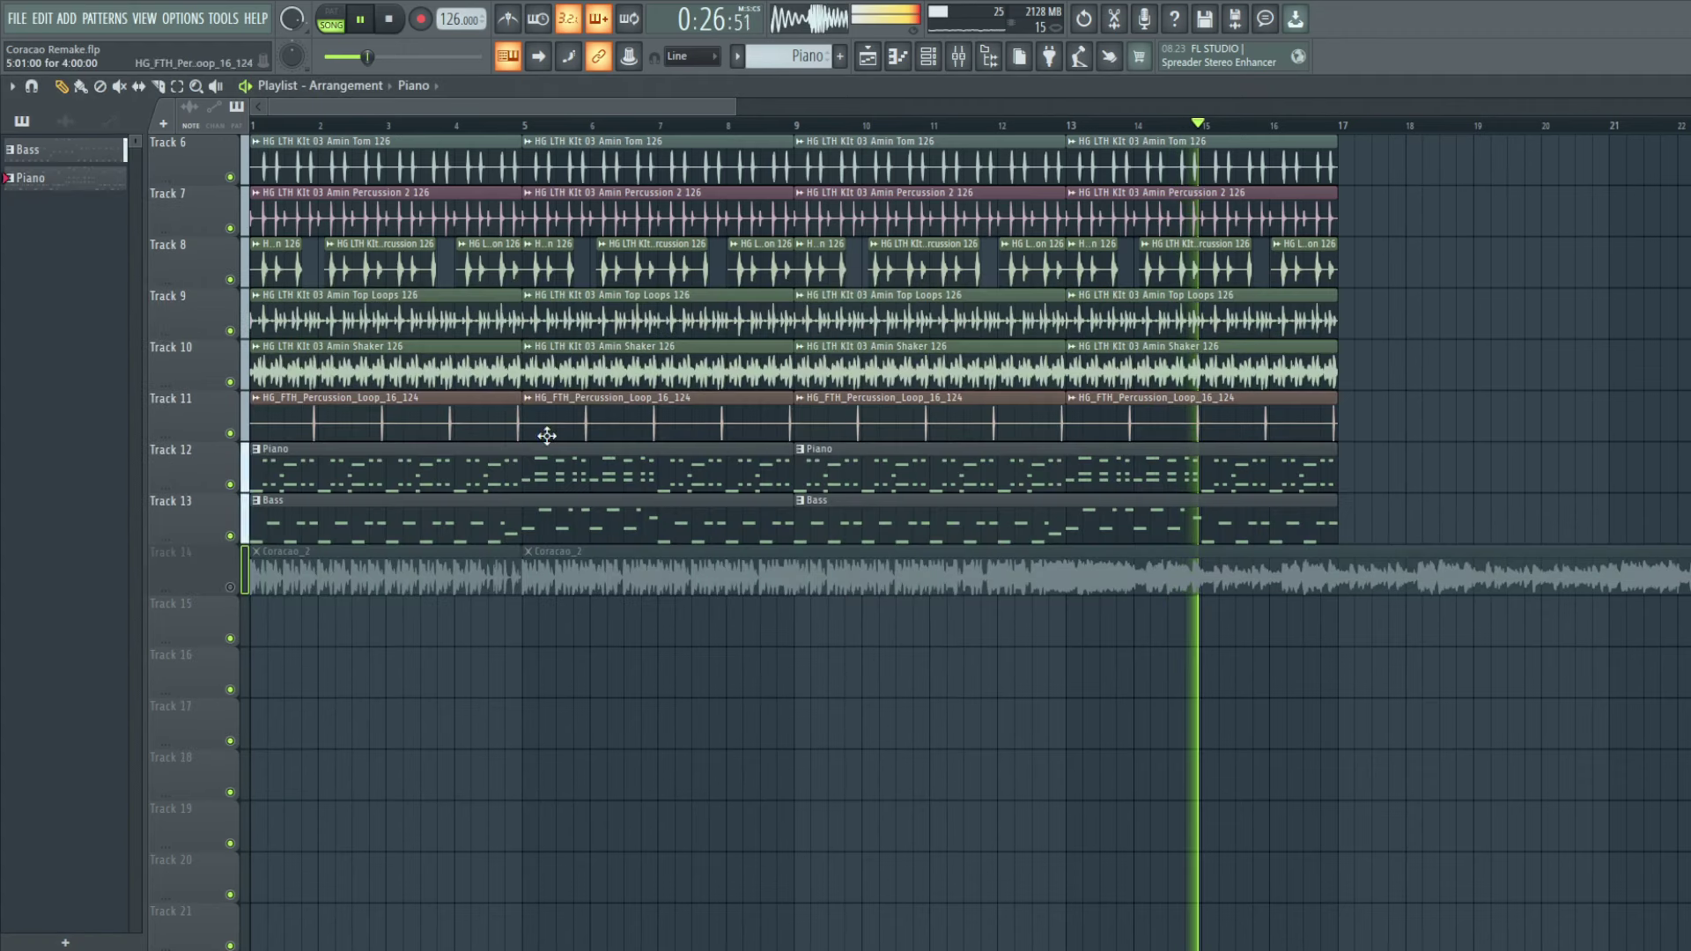
{"action": "left_click", "coordinate": [232, 537], "text": "ctrl"}
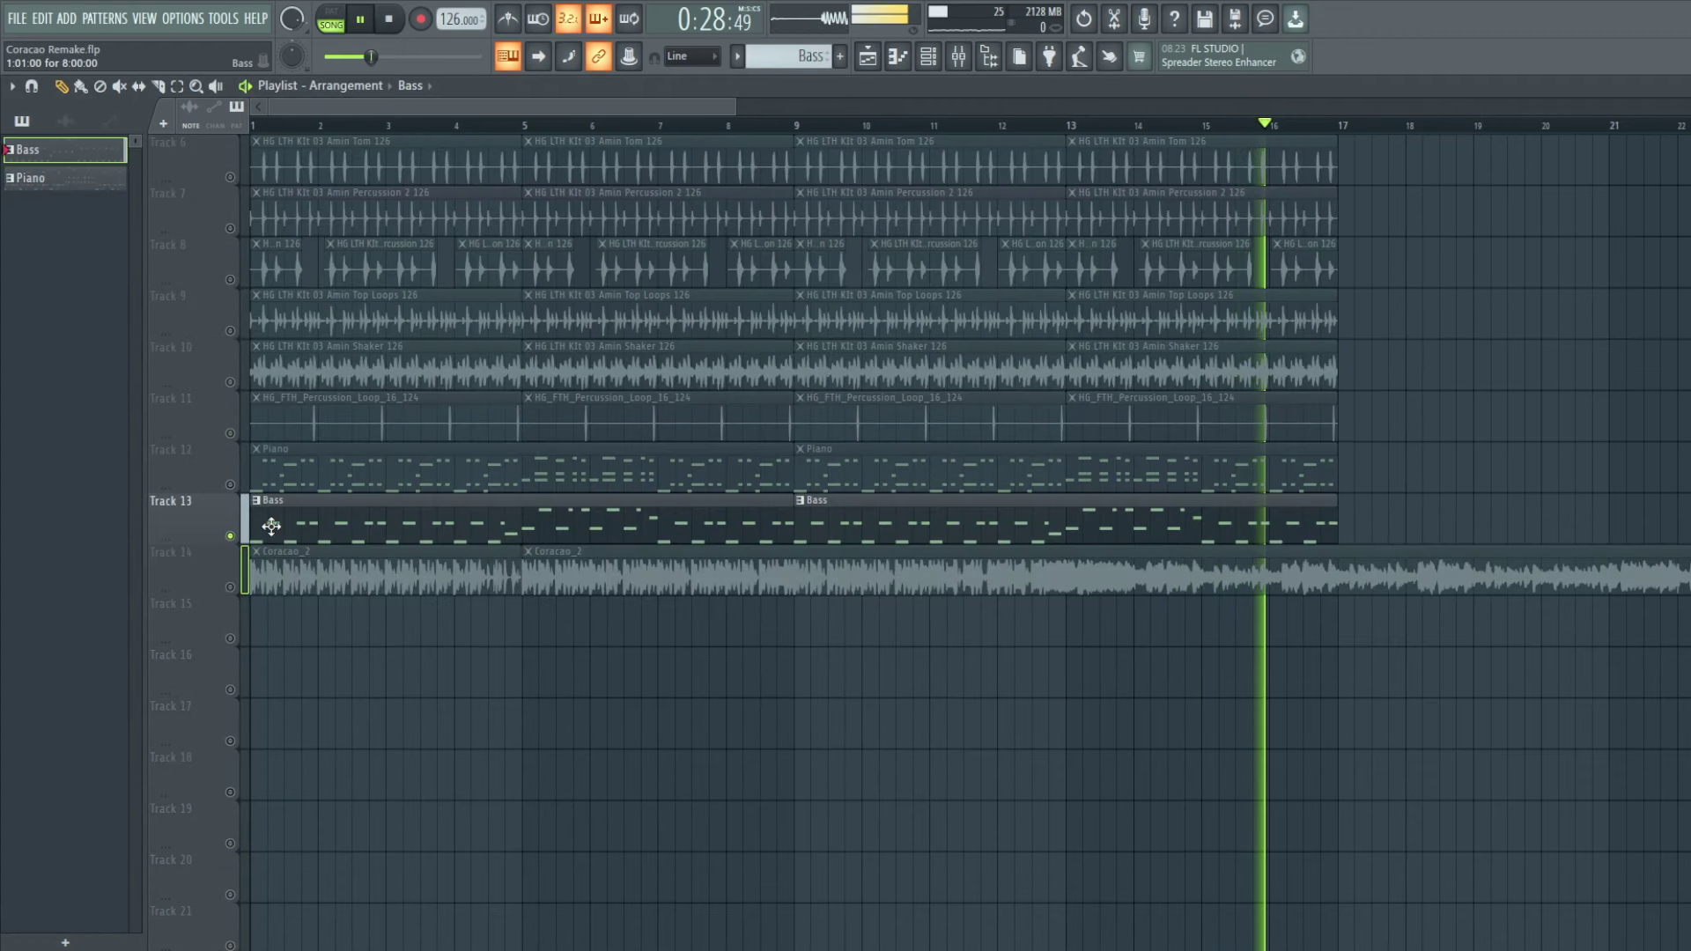
{"action": "double_click", "coordinate": [264, 519]}
Step: Load Fruity parametric EQ 2 into slot 6 of the Kontakt mixer track and play the bass through it
{"action": "left_click", "coordinate": [960, 58]}
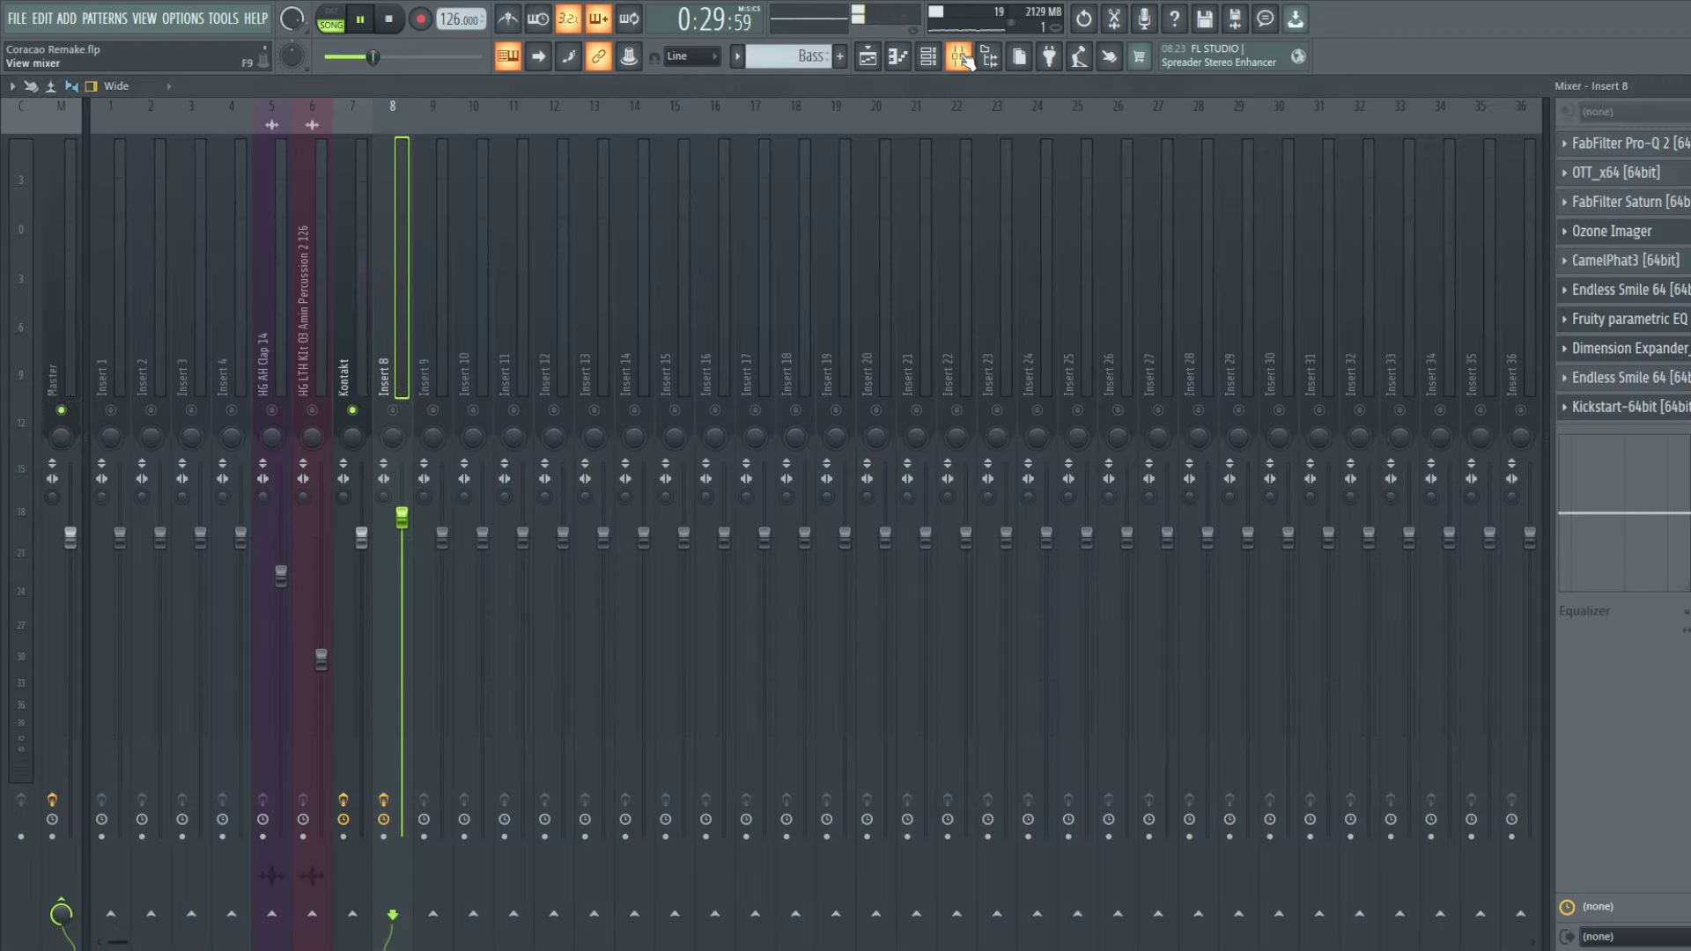
{"action": "left_click", "coordinate": [366, 252]}
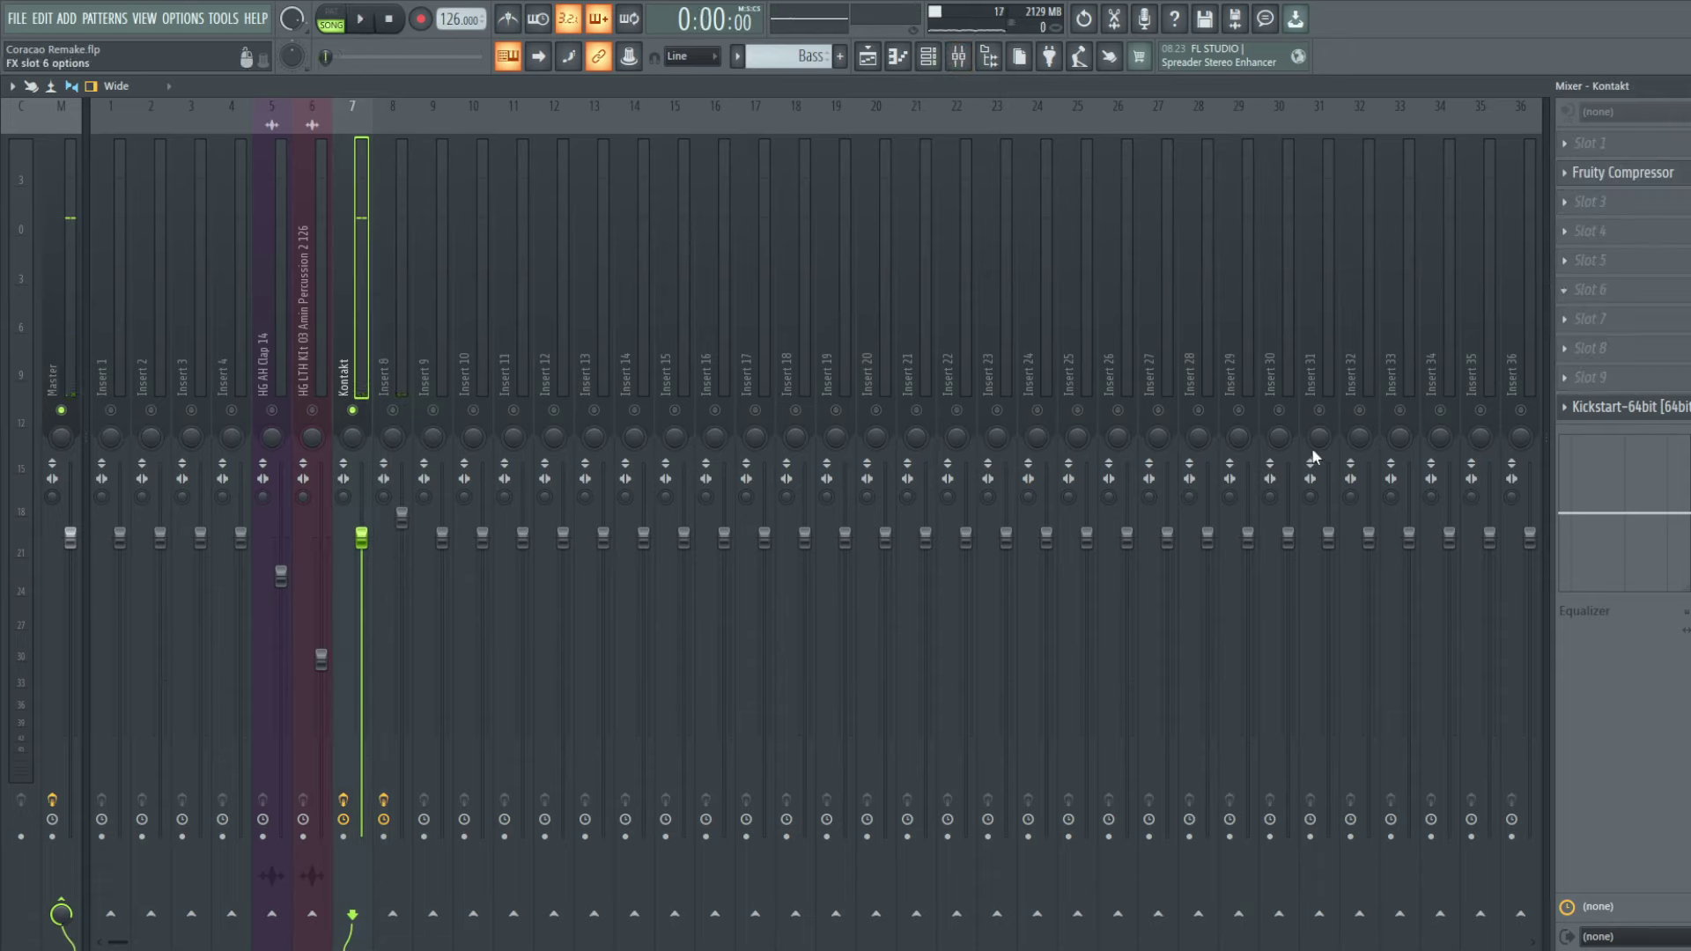
{"action": "key", "text": "space"}
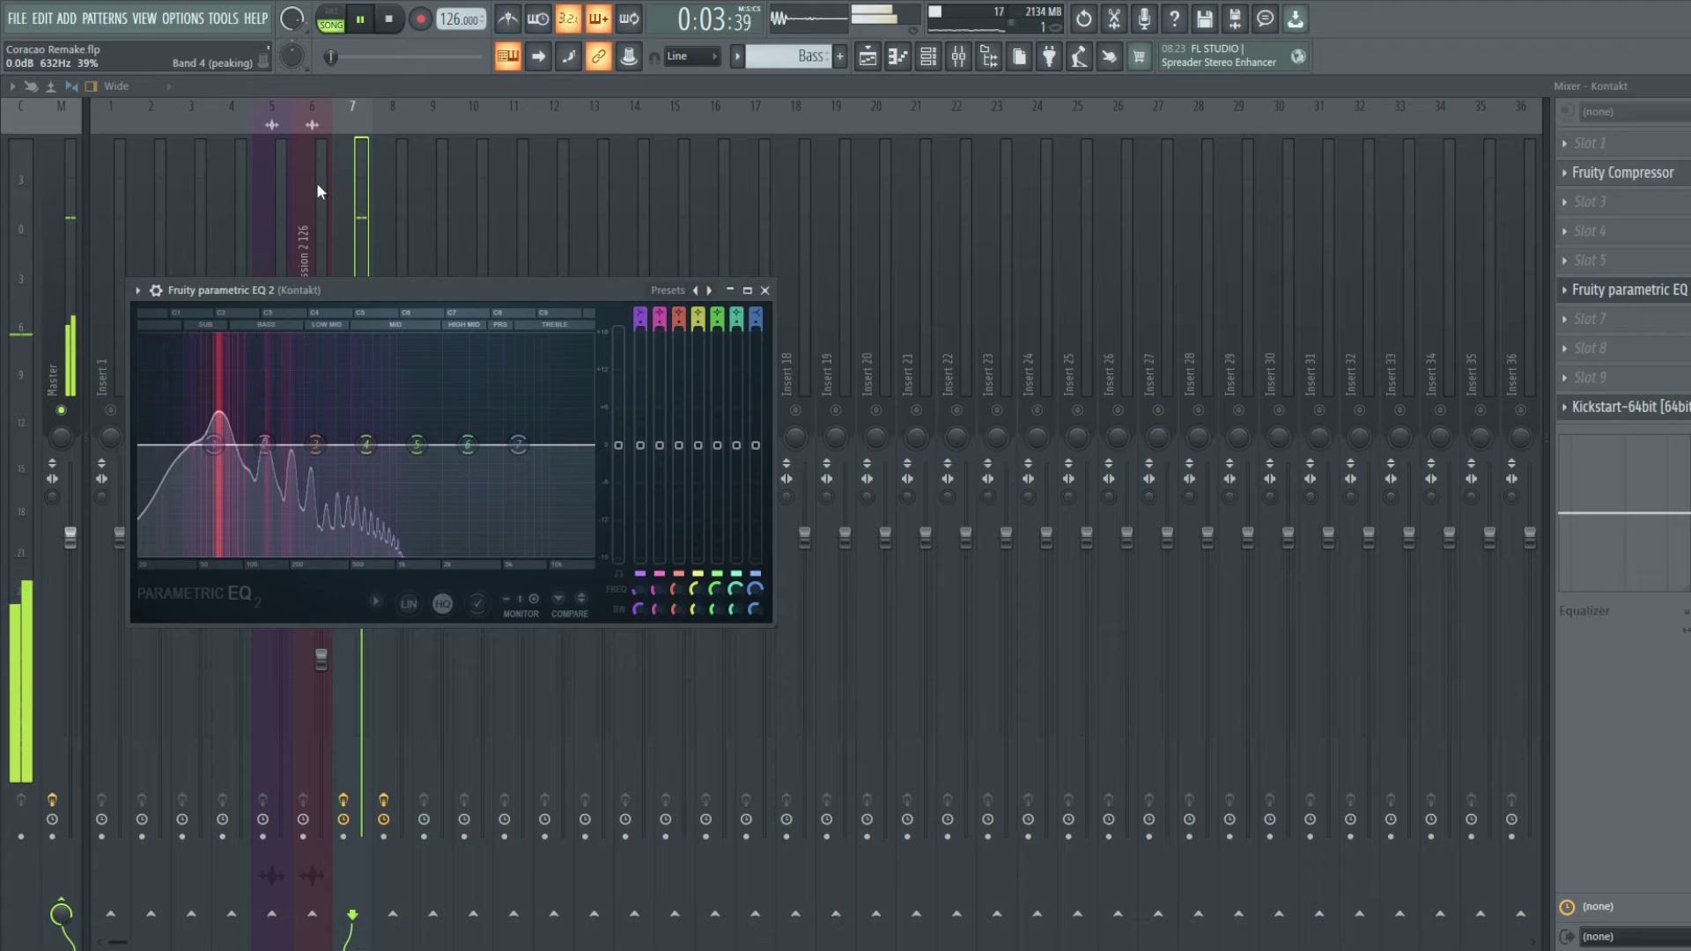
{"action": "left_click", "coordinate": [357, 197]}
Step: Clone the Kontakt channel and paste the bass notes into the cloned Kontakt #2 channel
{"action": "key", "text": "F9"}
{"action": "left_click", "coordinate": [928, 56]}
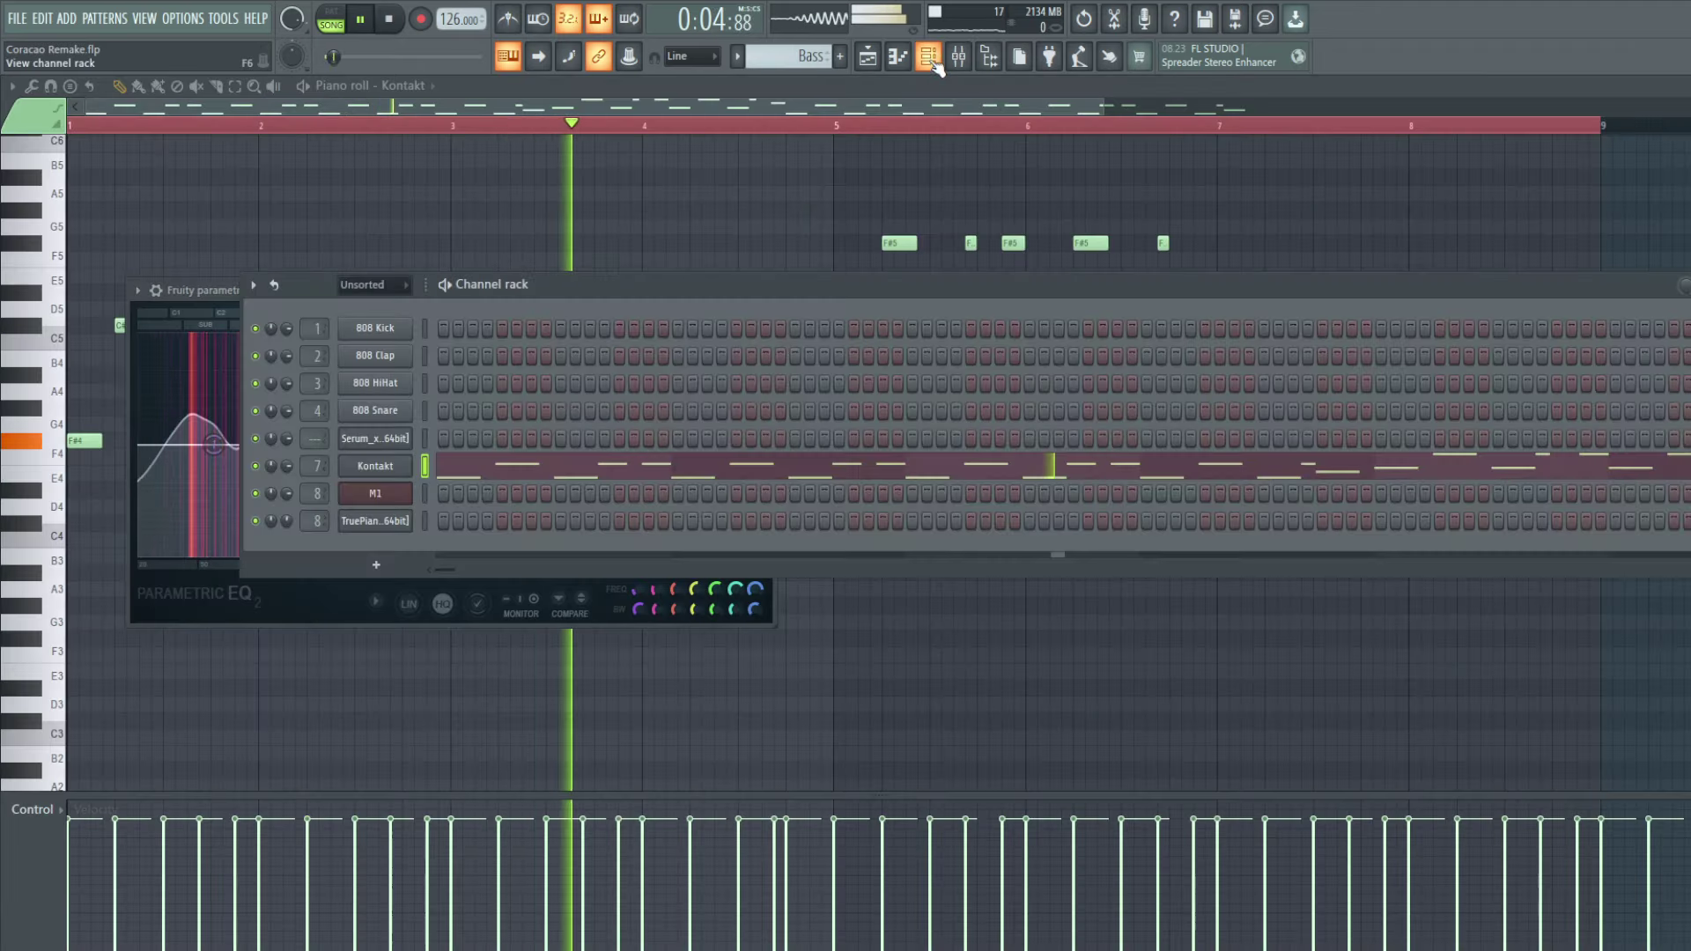
{"action": "right_click", "coordinate": [370, 476]}
{"action": "left_click", "coordinate": [499, 586]}
{"action": "left_click", "coordinate": [587, 282]}
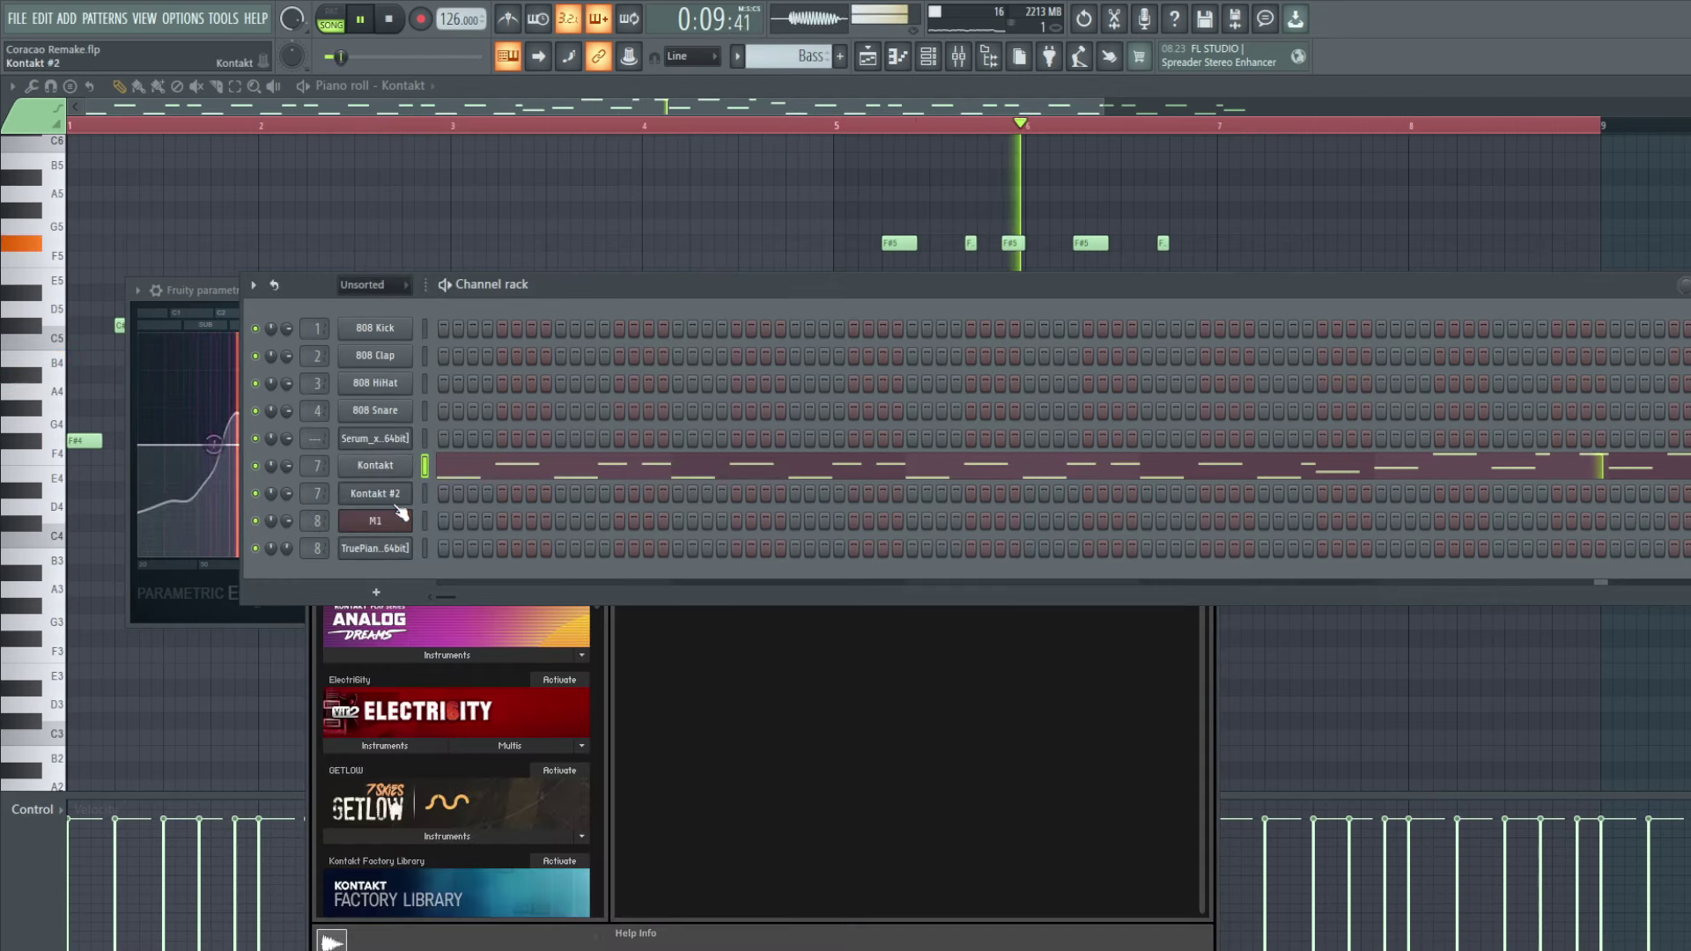
{"action": "left_click", "coordinate": [424, 494]}
{"action": "key", "text": "ctrl+v"}
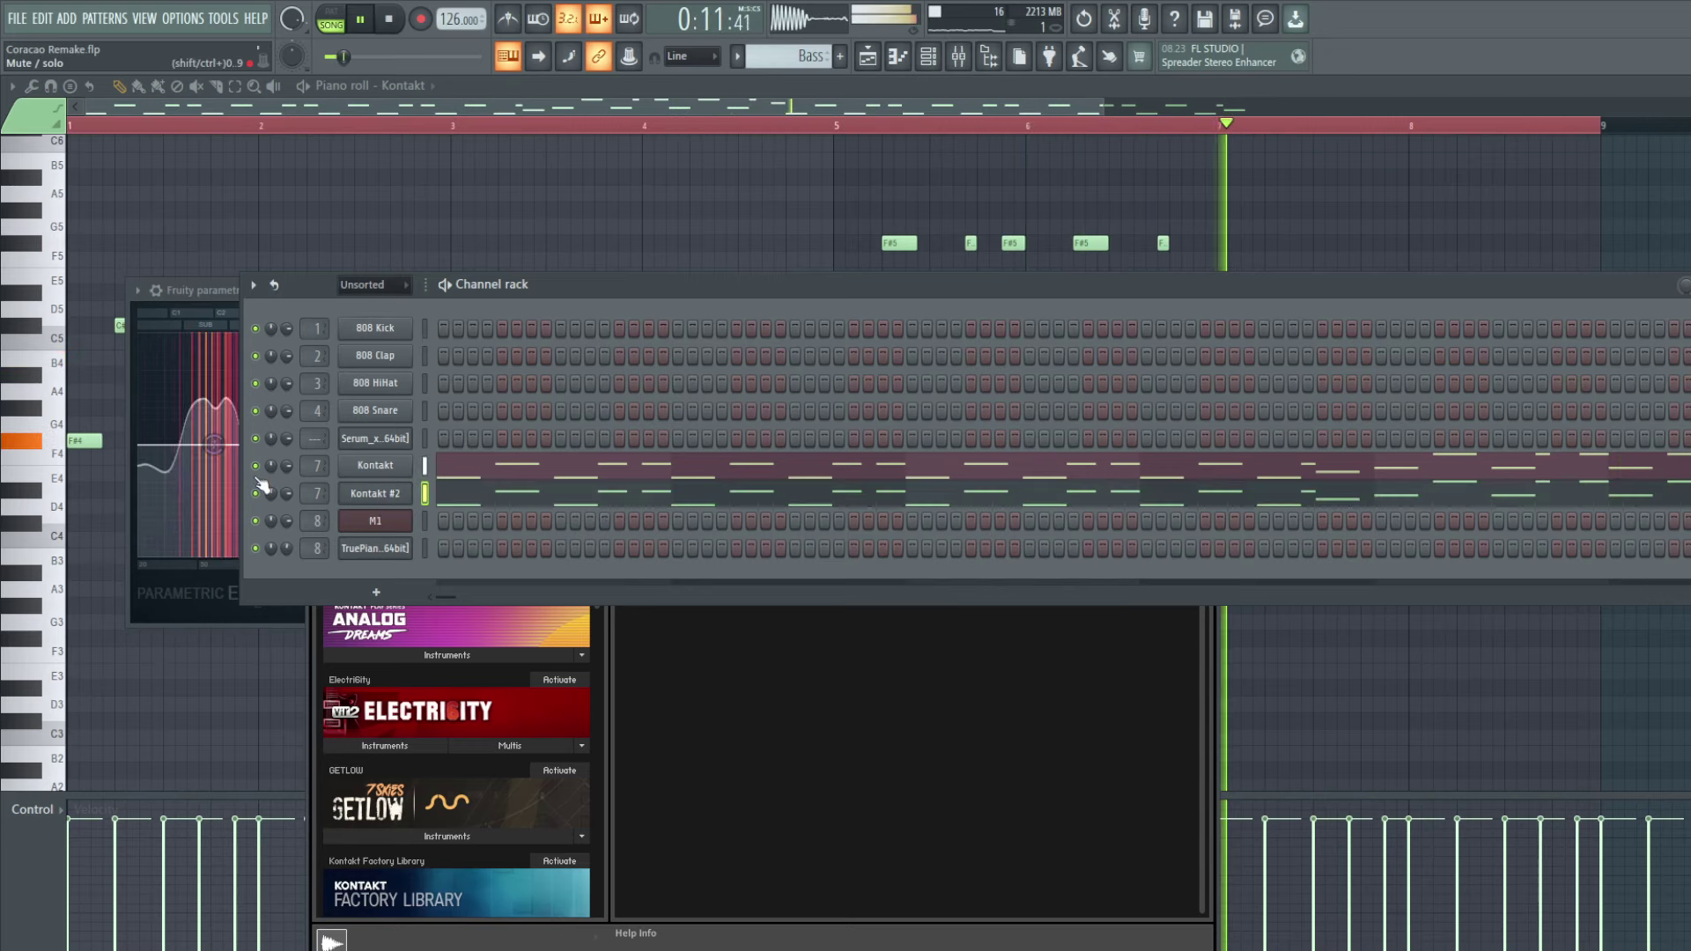
Step: Transpose the pasted bass notes in Kontakt #2 up one octave and close the piano roll
{"action": "left_click", "coordinate": [446, 490]}
{"action": "left_click_drag", "start_coordinate": [90, 443], "coordinate": [90, 244]}
{"action": "key", "text": "Escape"}
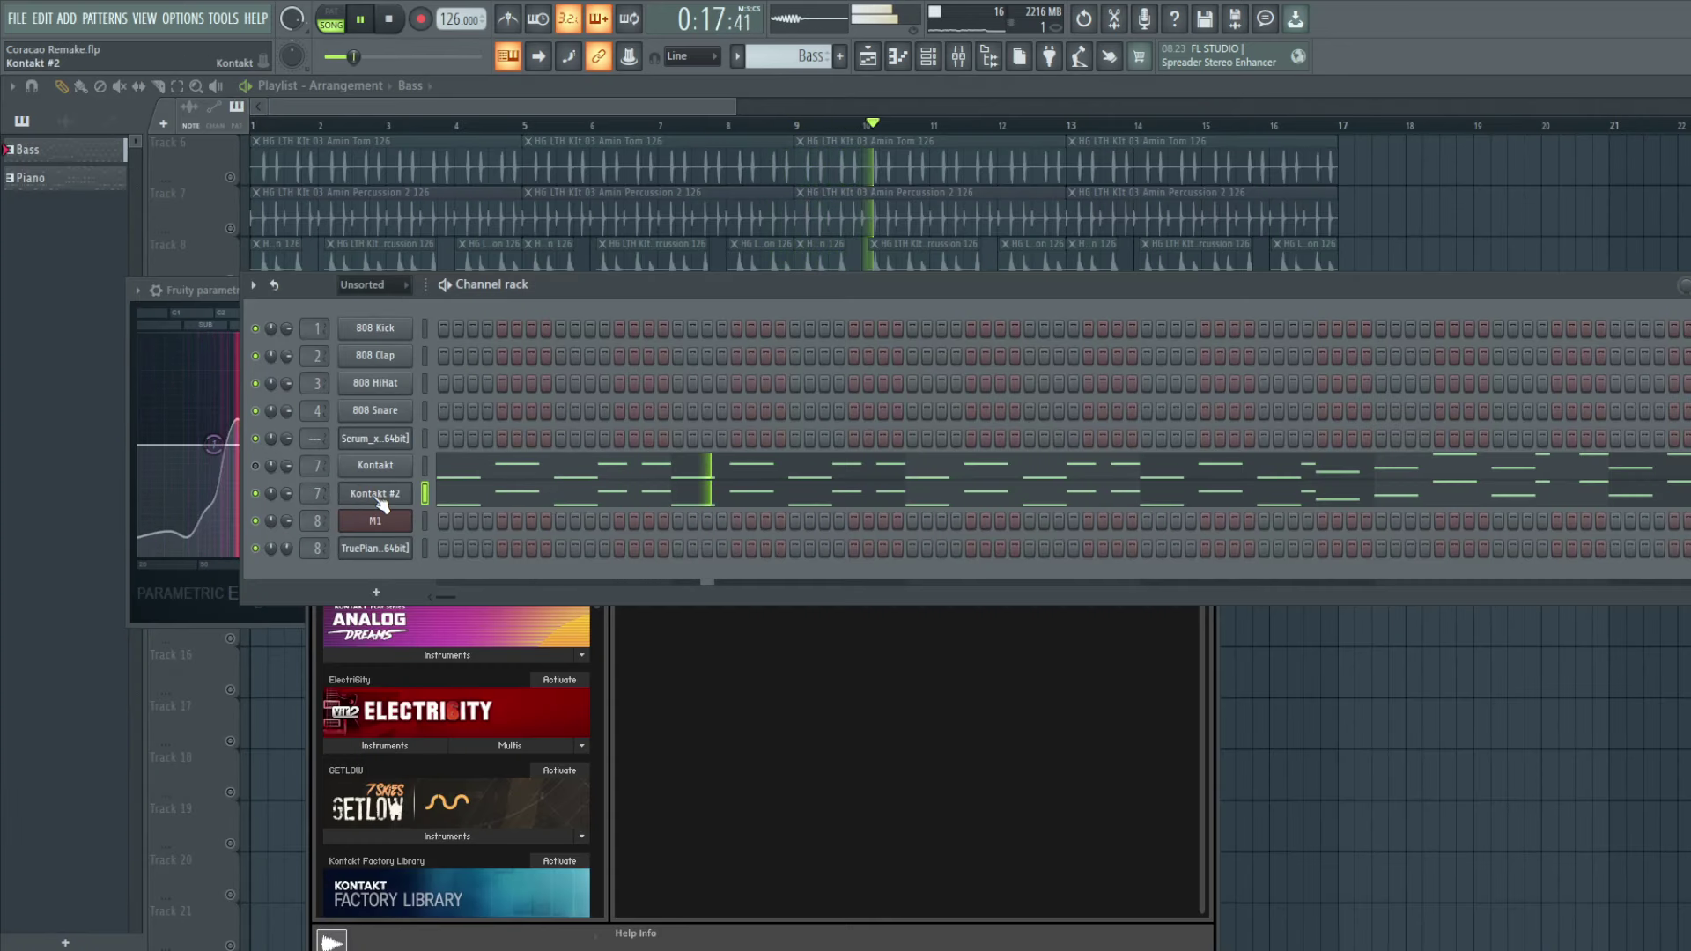
Step: Route the Kontakt #2 channel to mixer track 9 and load Fruity parametric EQ 2 into its slot 5
{"action": "left_click", "coordinate": [350, 505]}
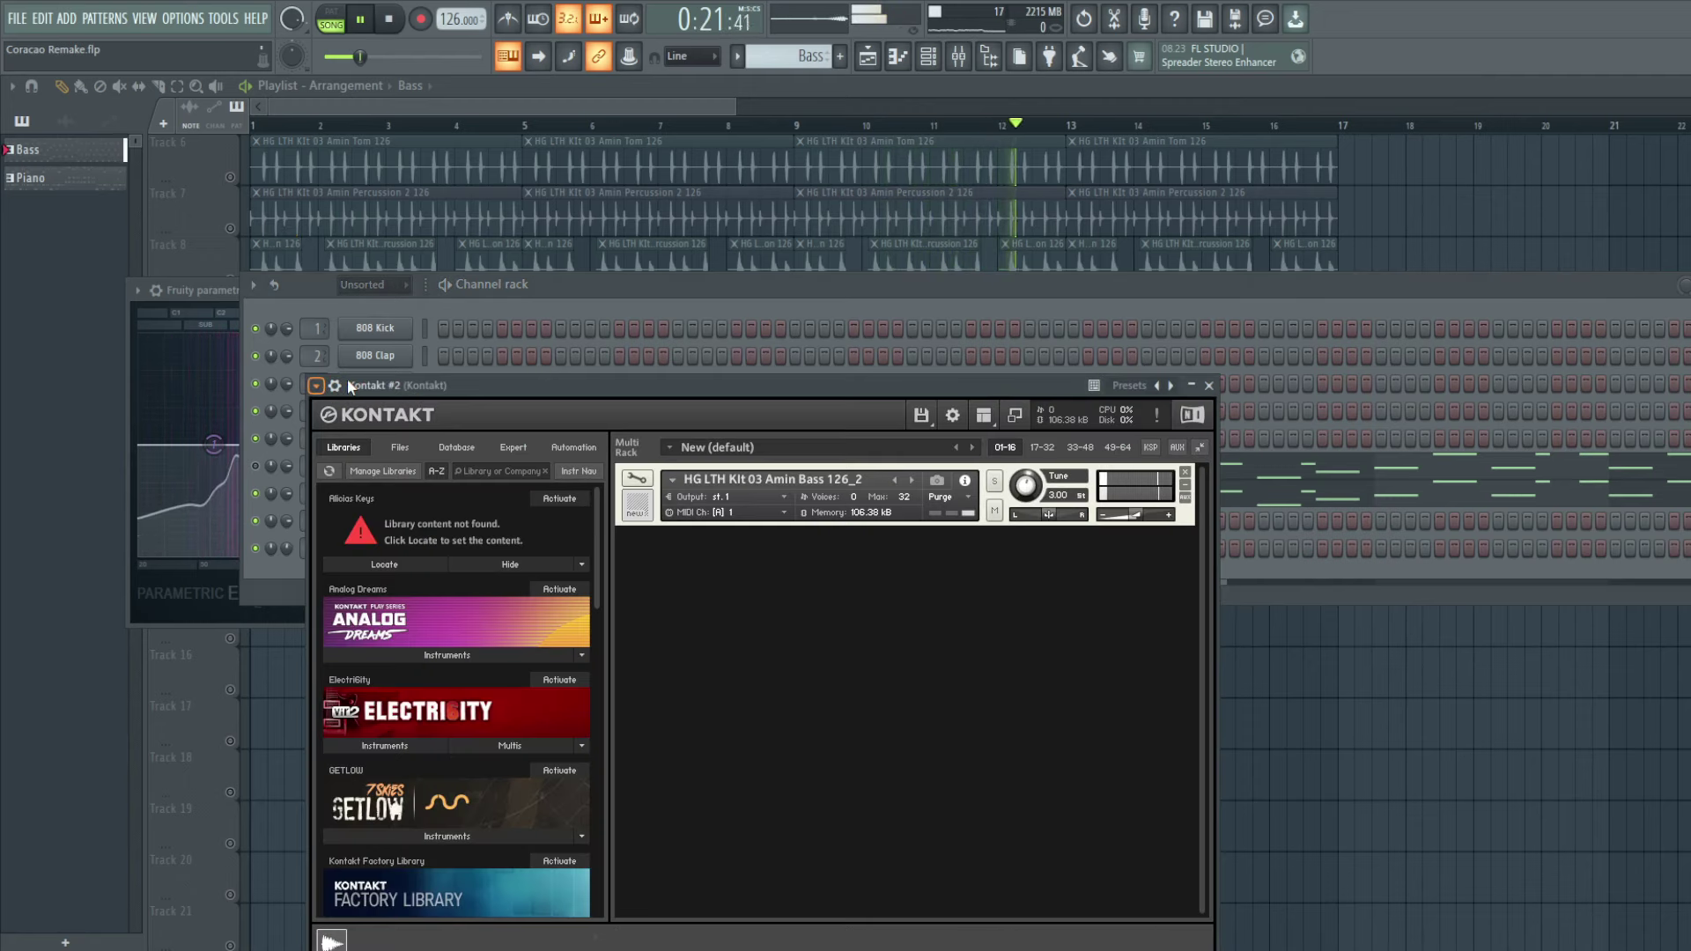
{"action": "left_click", "coordinate": [341, 386]}
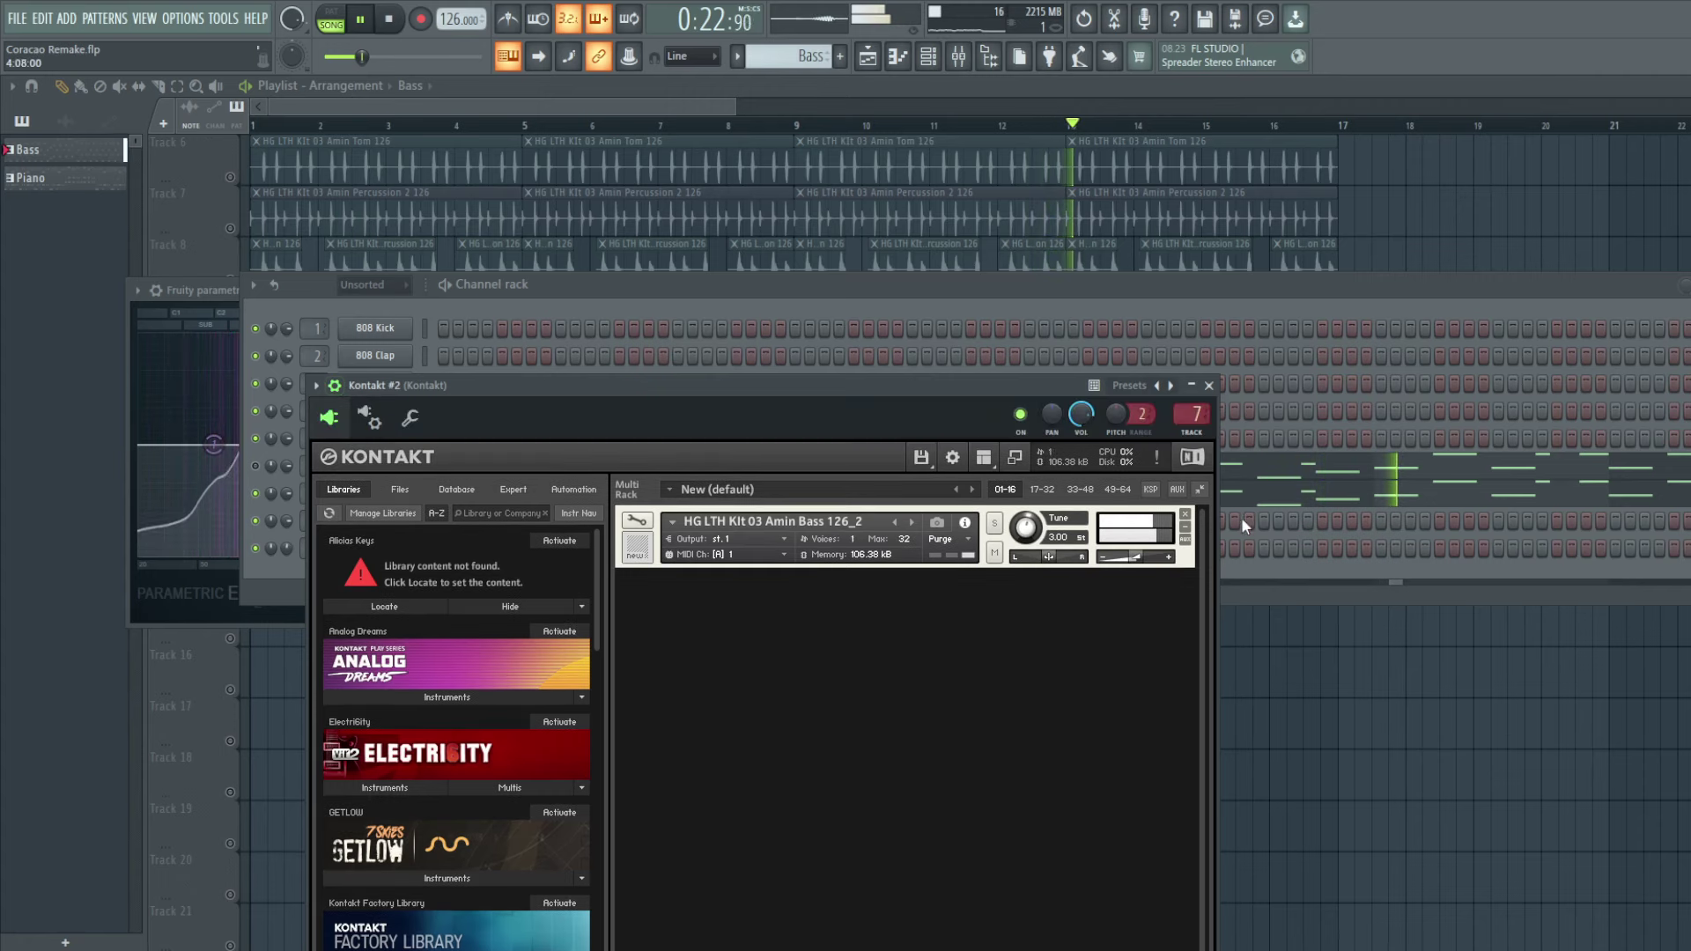
{"action": "left_click", "coordinate": [1192, 432]}
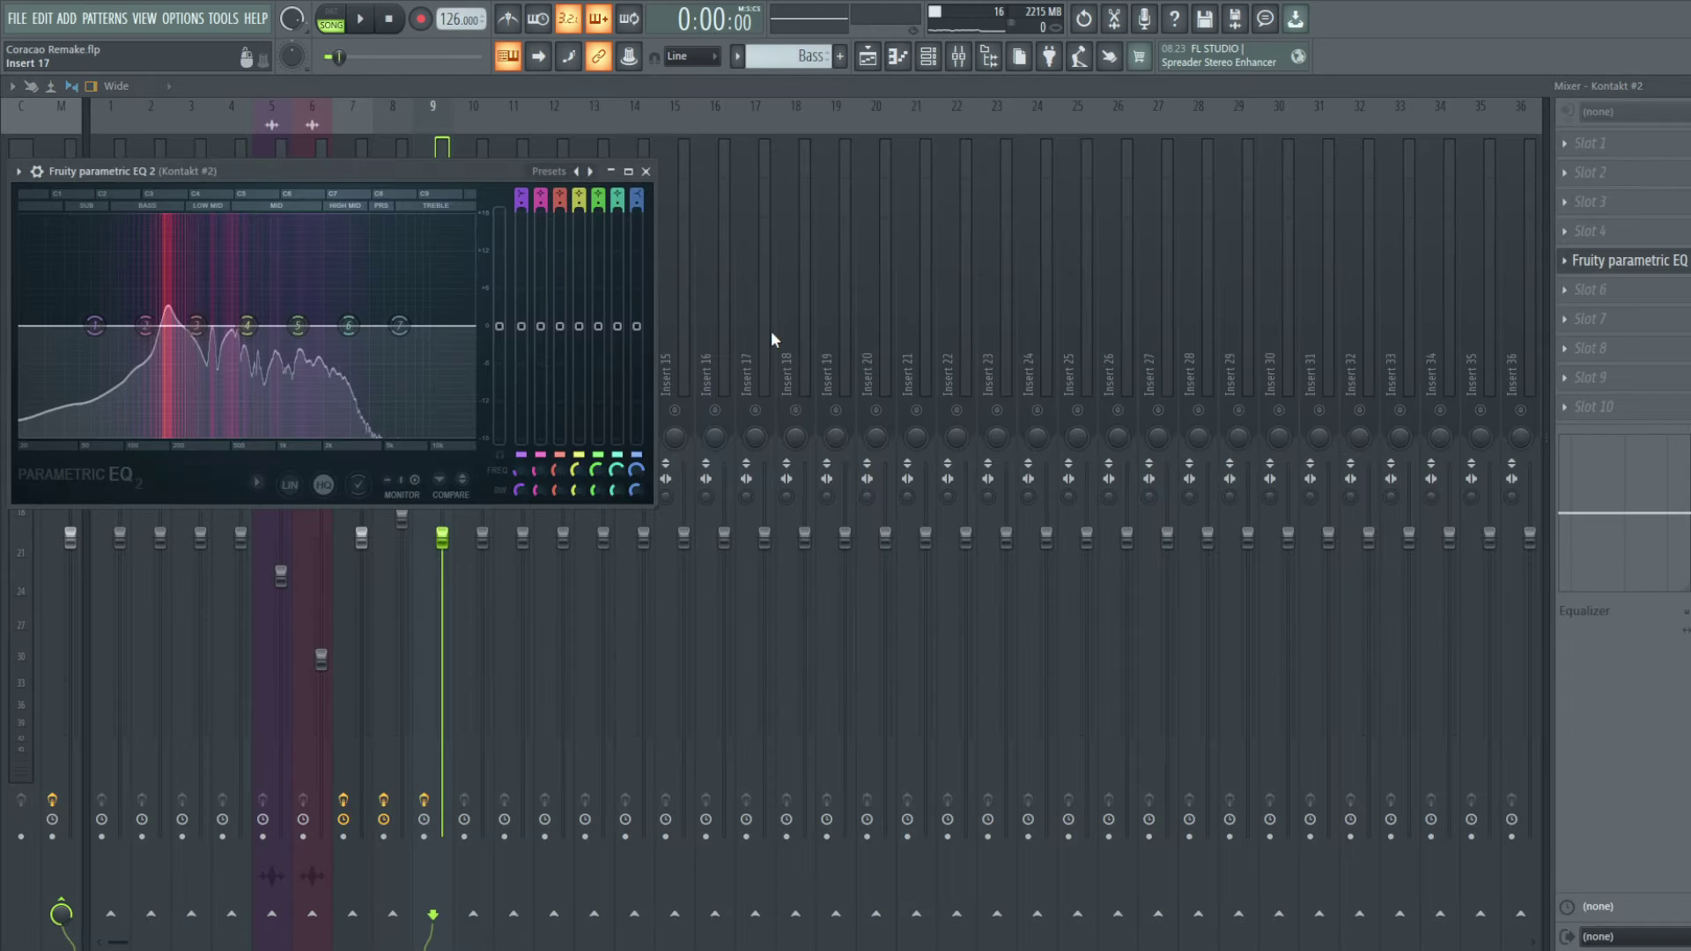
Step: Apply the 40Hz cut preset to the Kontakt #2 EQ, move its low cut higher and solo the Kontakt #2 mixer track
{"action": "left_click", "coordinate": [640, 459]}
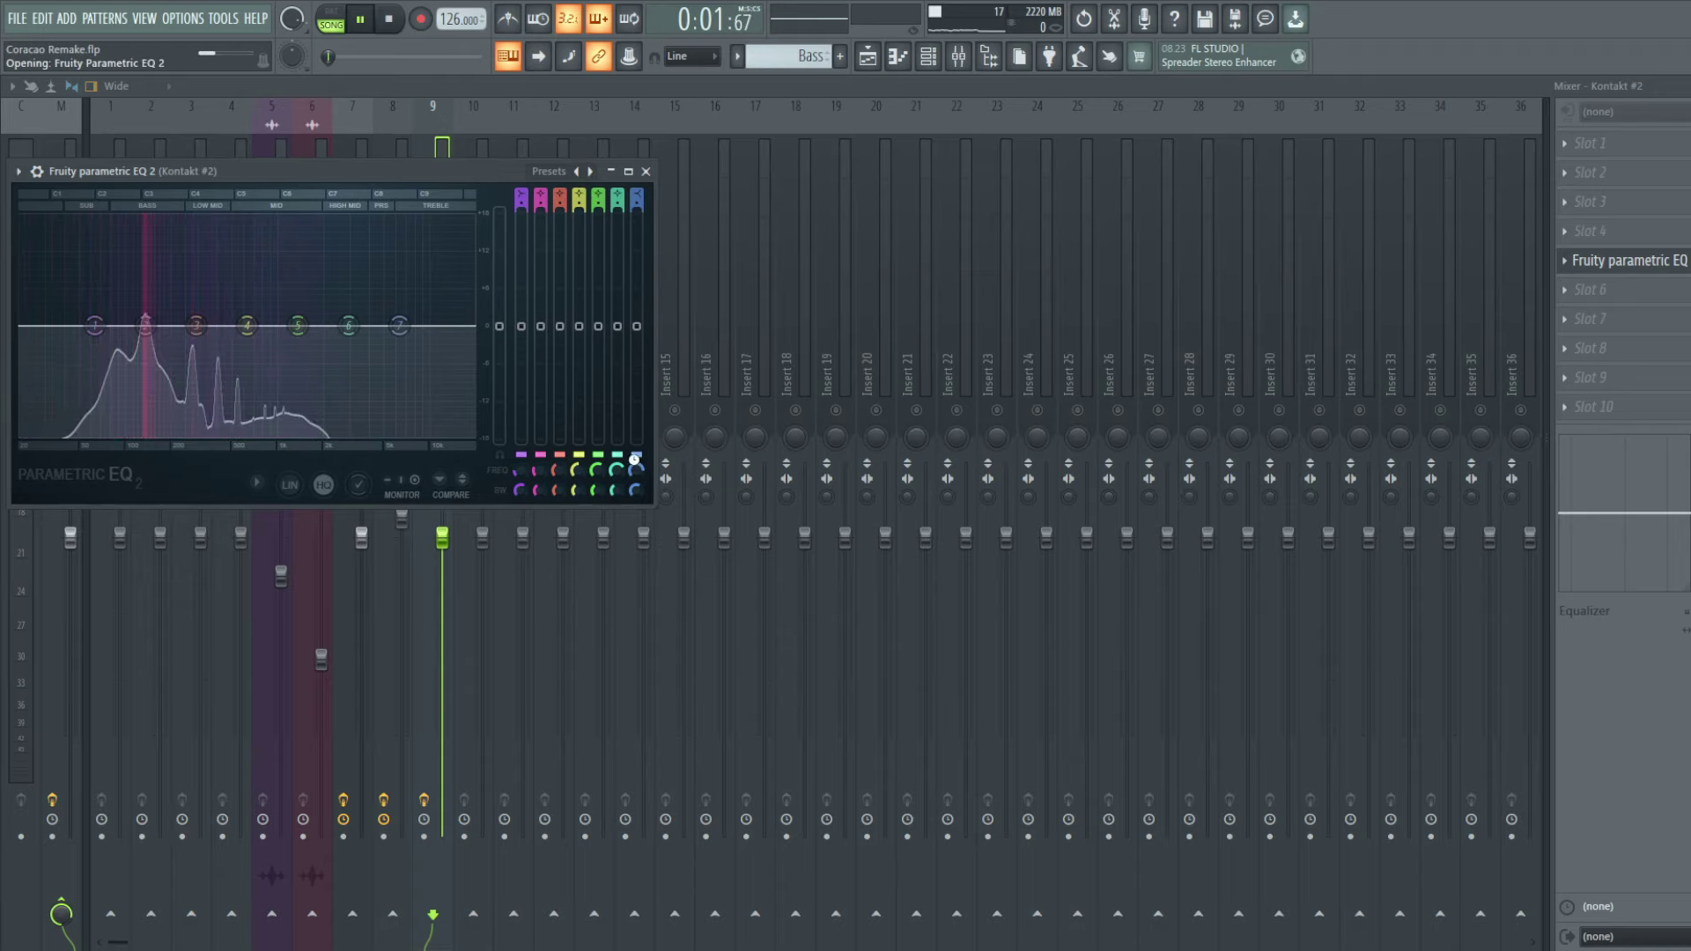
{"action": "left_click_drag", "start_coordinate": [44, 328], "coordinate": [176, 326]}
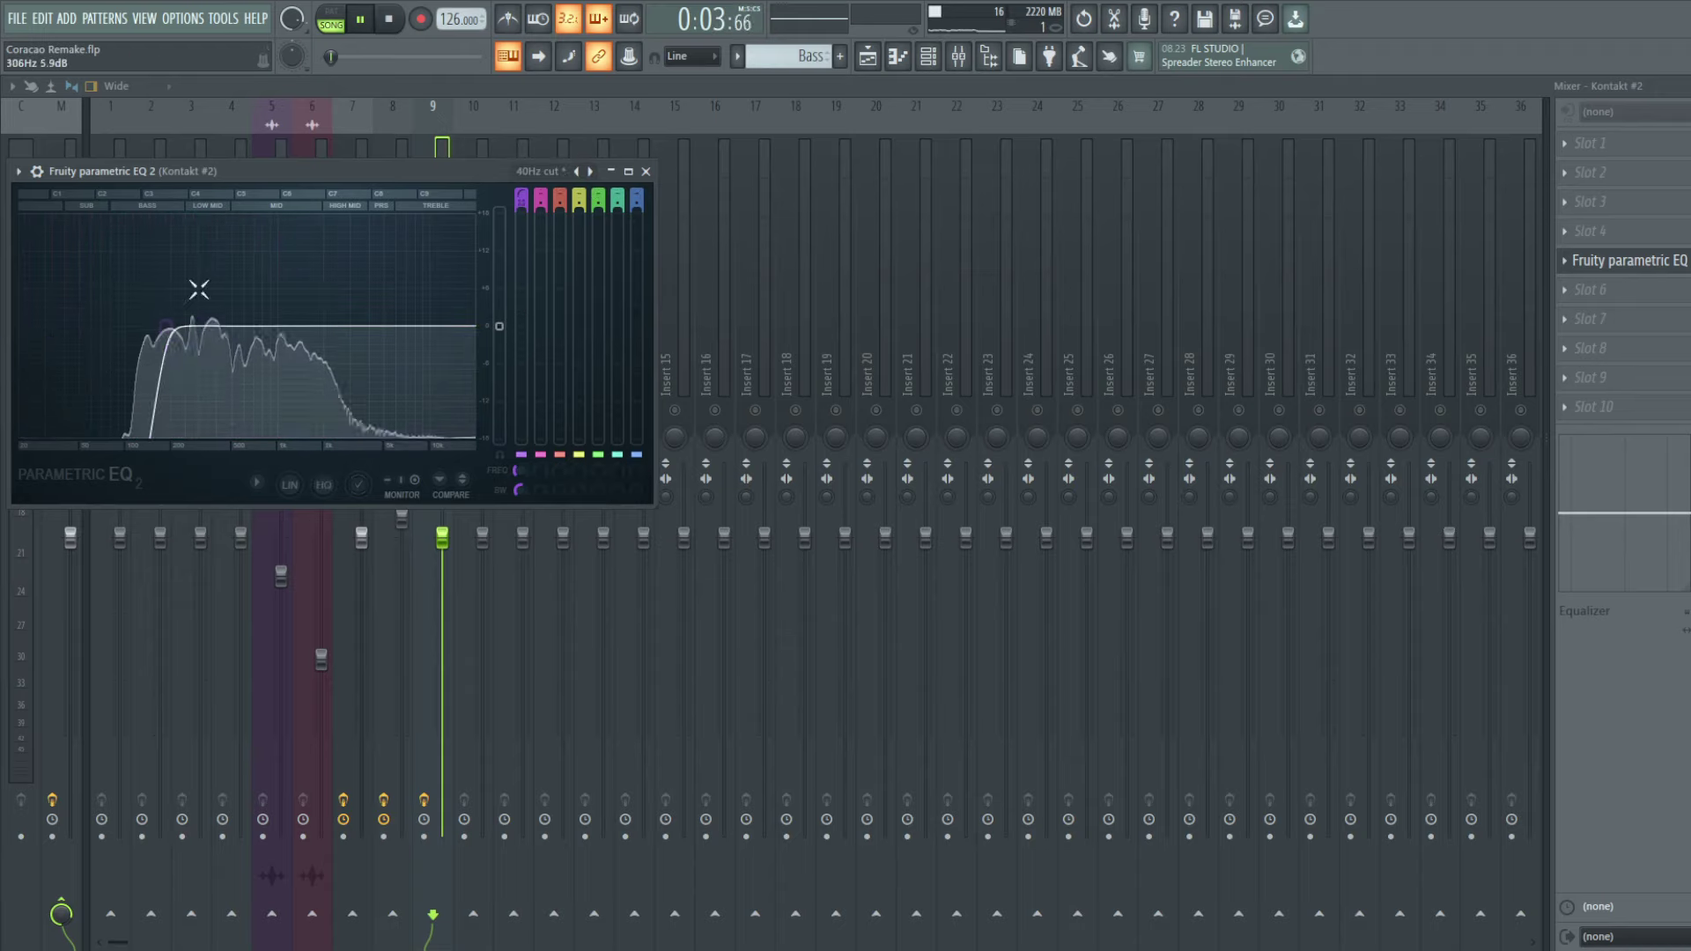
{"action": "left_click", "coordinate": [399, 147]}
{"action": "right_click", "coordinate": [433, 409]}
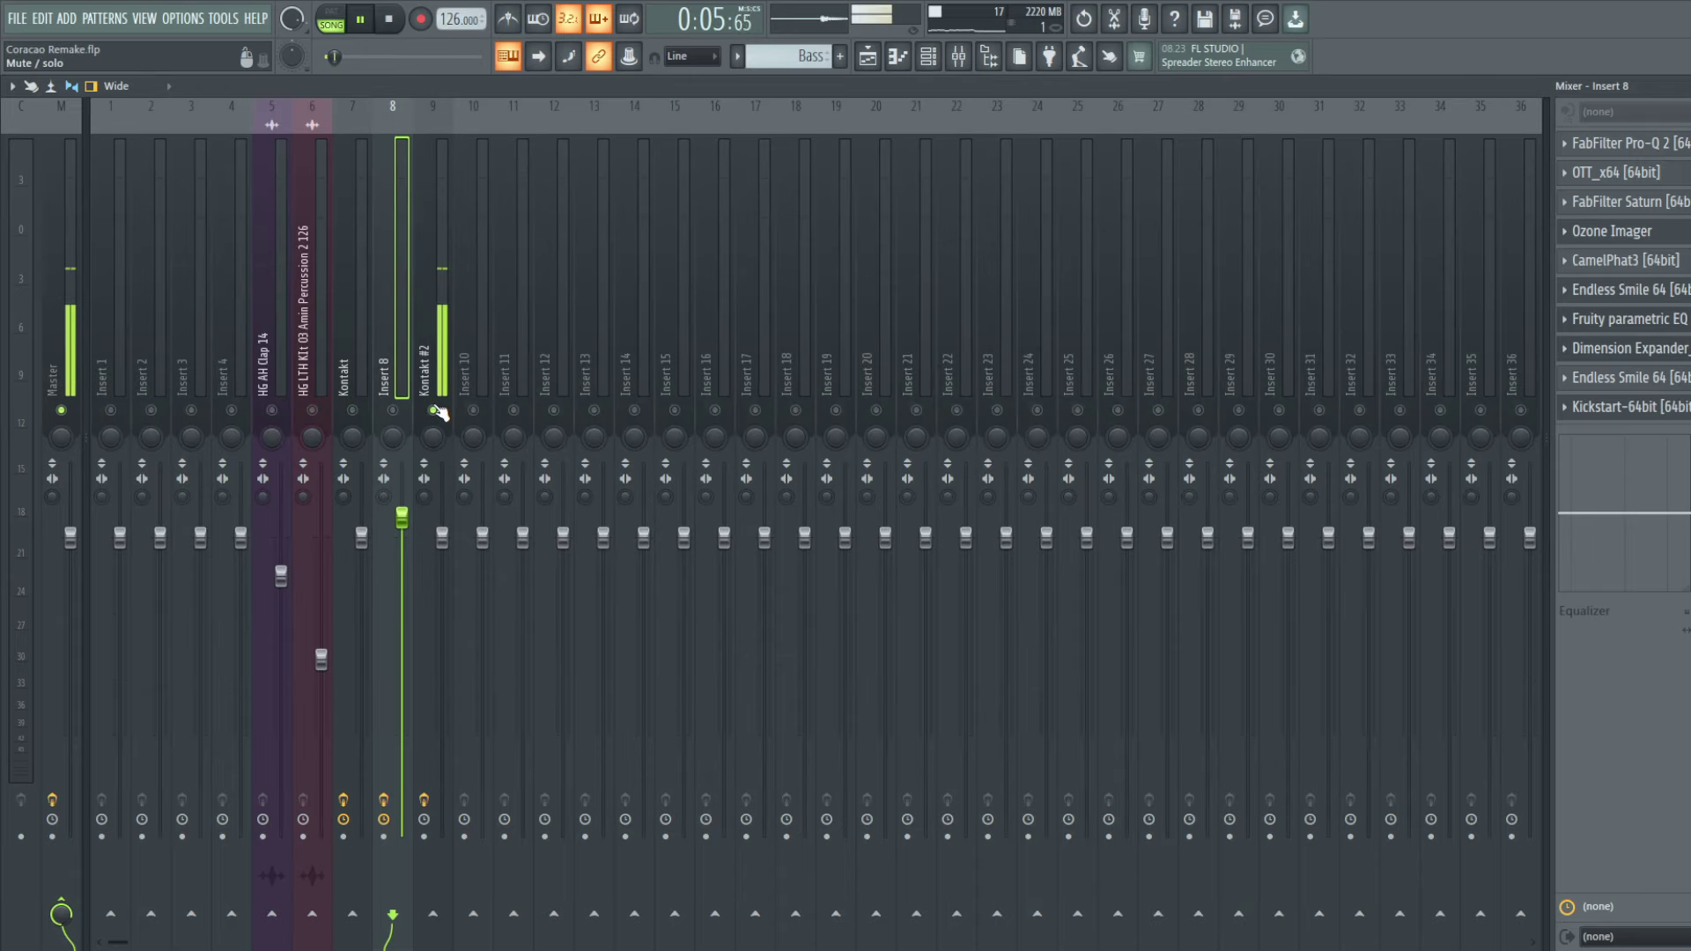
Step: Play both bass layers together, route Kontakt #2 into the Kontakt mixer track and lower the Kontakt #2 fader
{"action": "key", "text": "F9"}
{"action": "key", "text": "F6"}
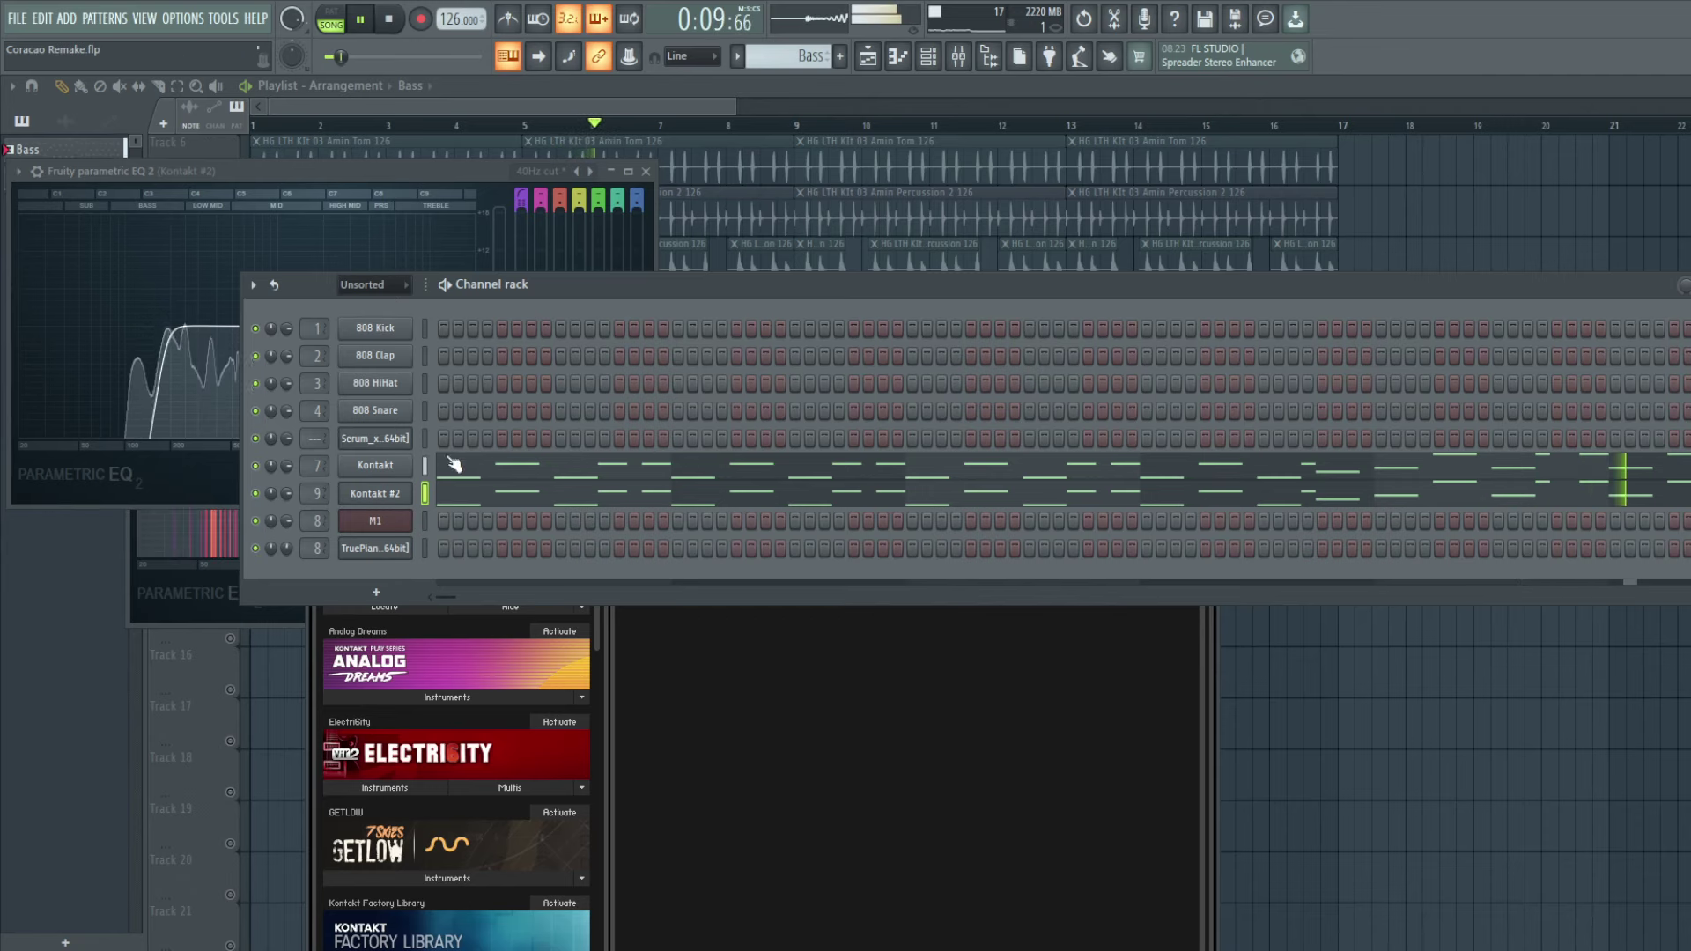
{"action": "key", "text": "F9"}
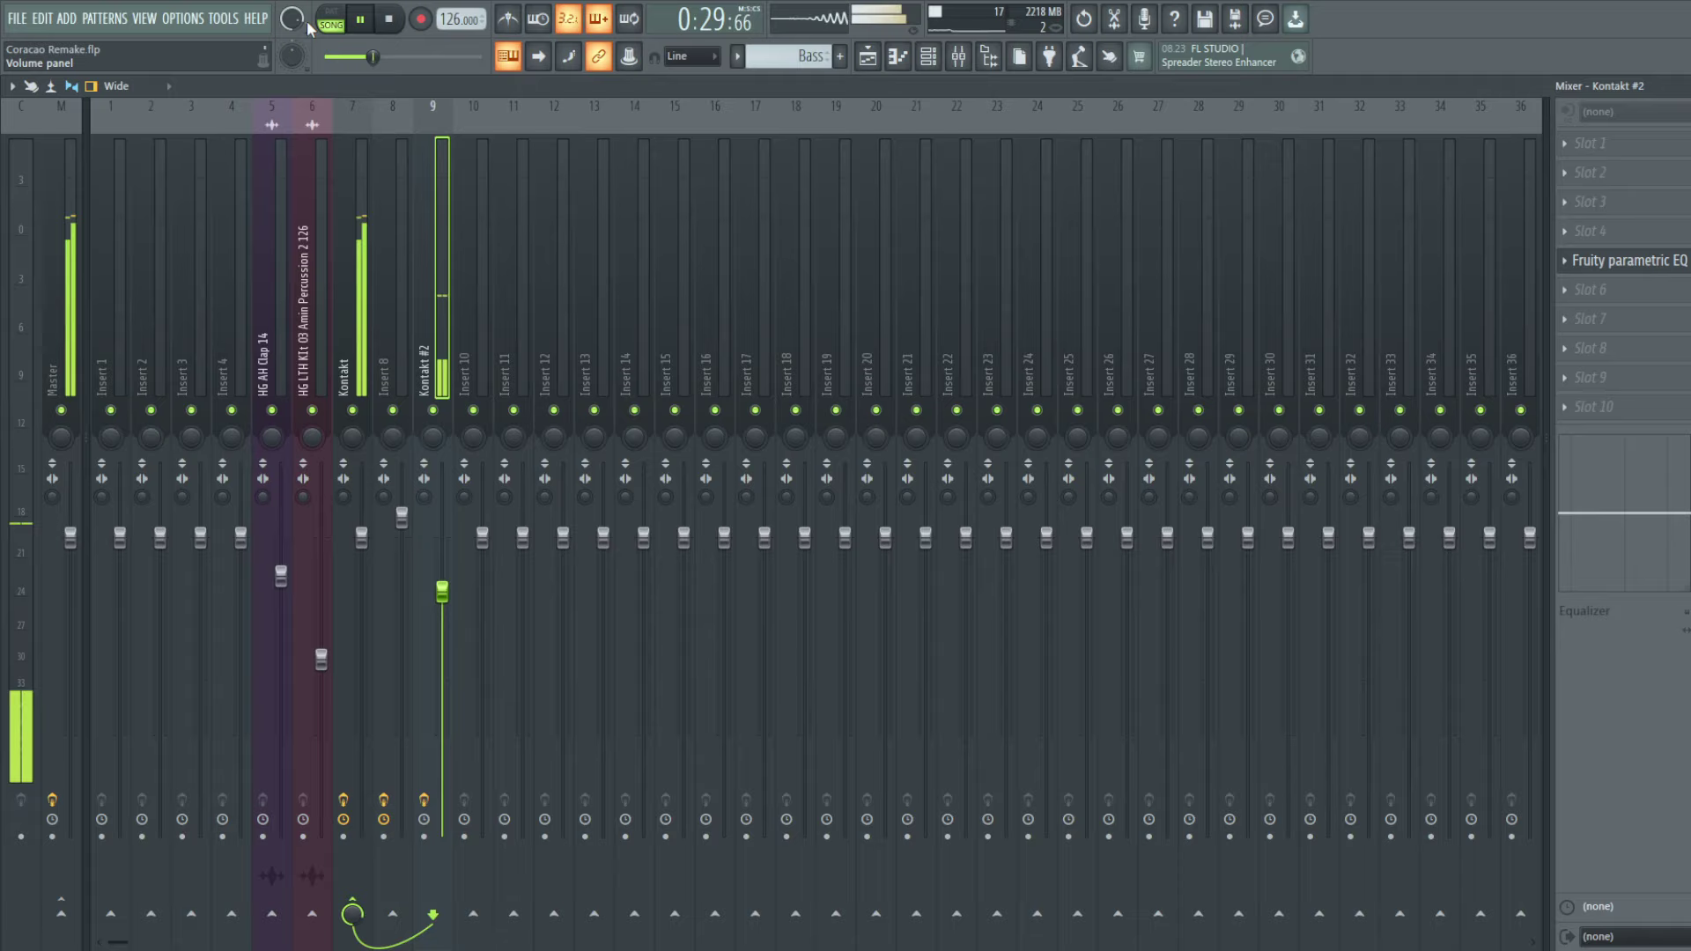
{"action": "key", "text": "F9"}
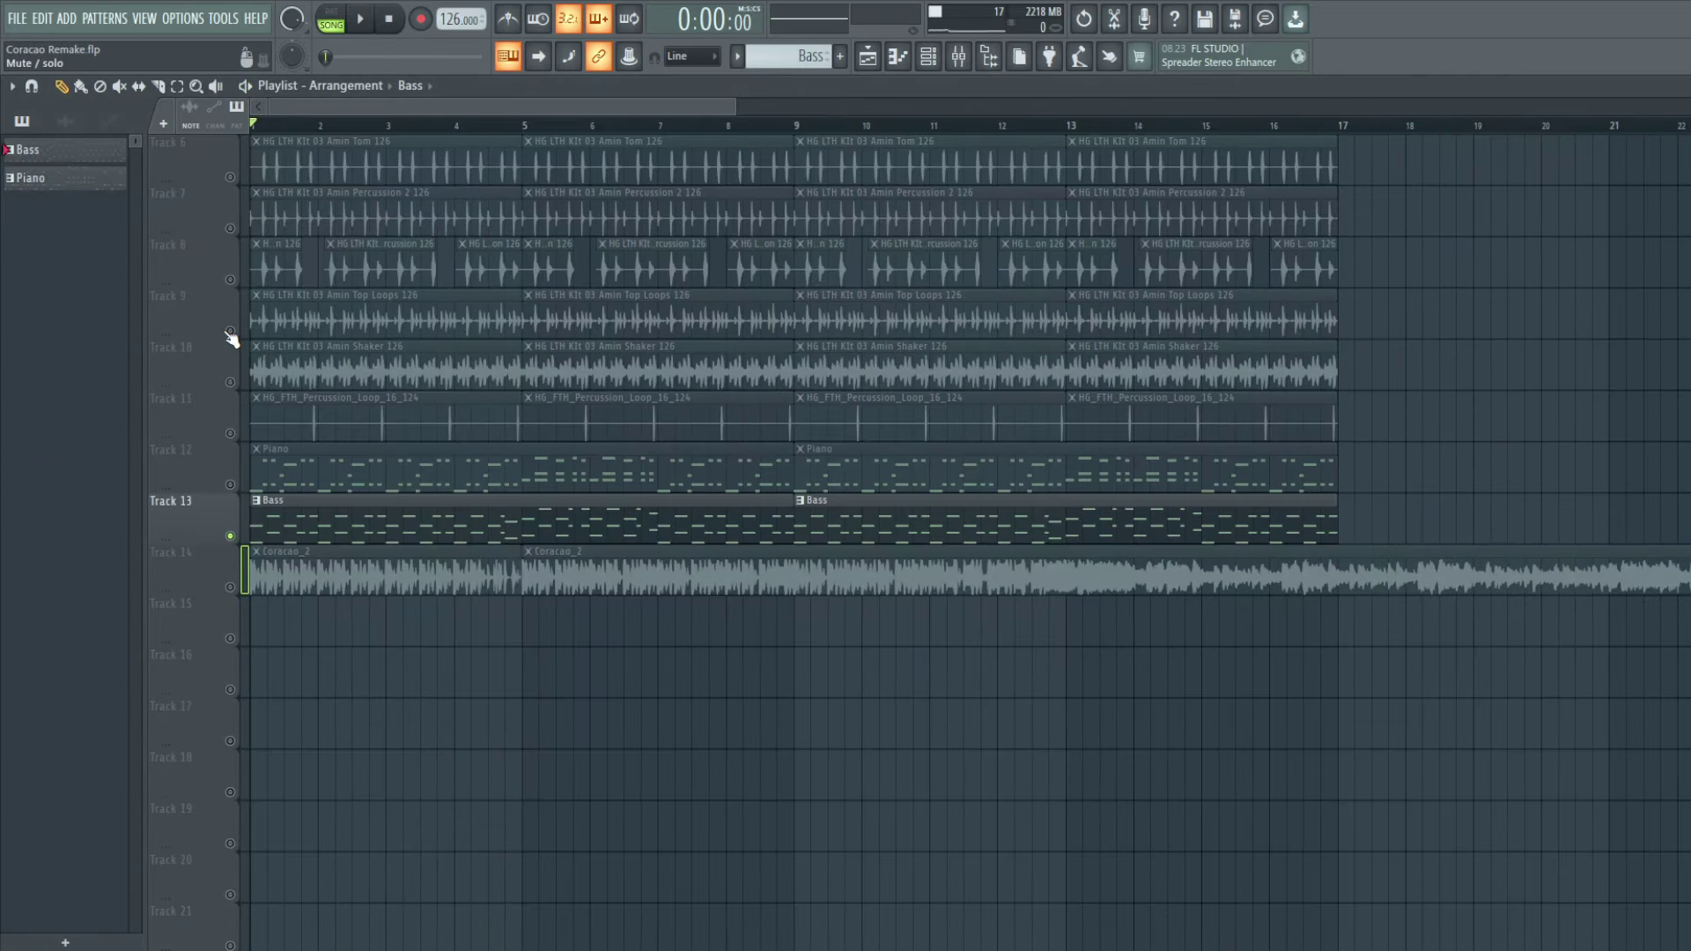
Step: Unsolo the playlist tracks, mute the Coracao_2 reference on Track 14 and play the full arrangement
{"action": "right_click", "coordinate": [230, 331]}
{"action": "right_click", "coordinate": [230, 332]}
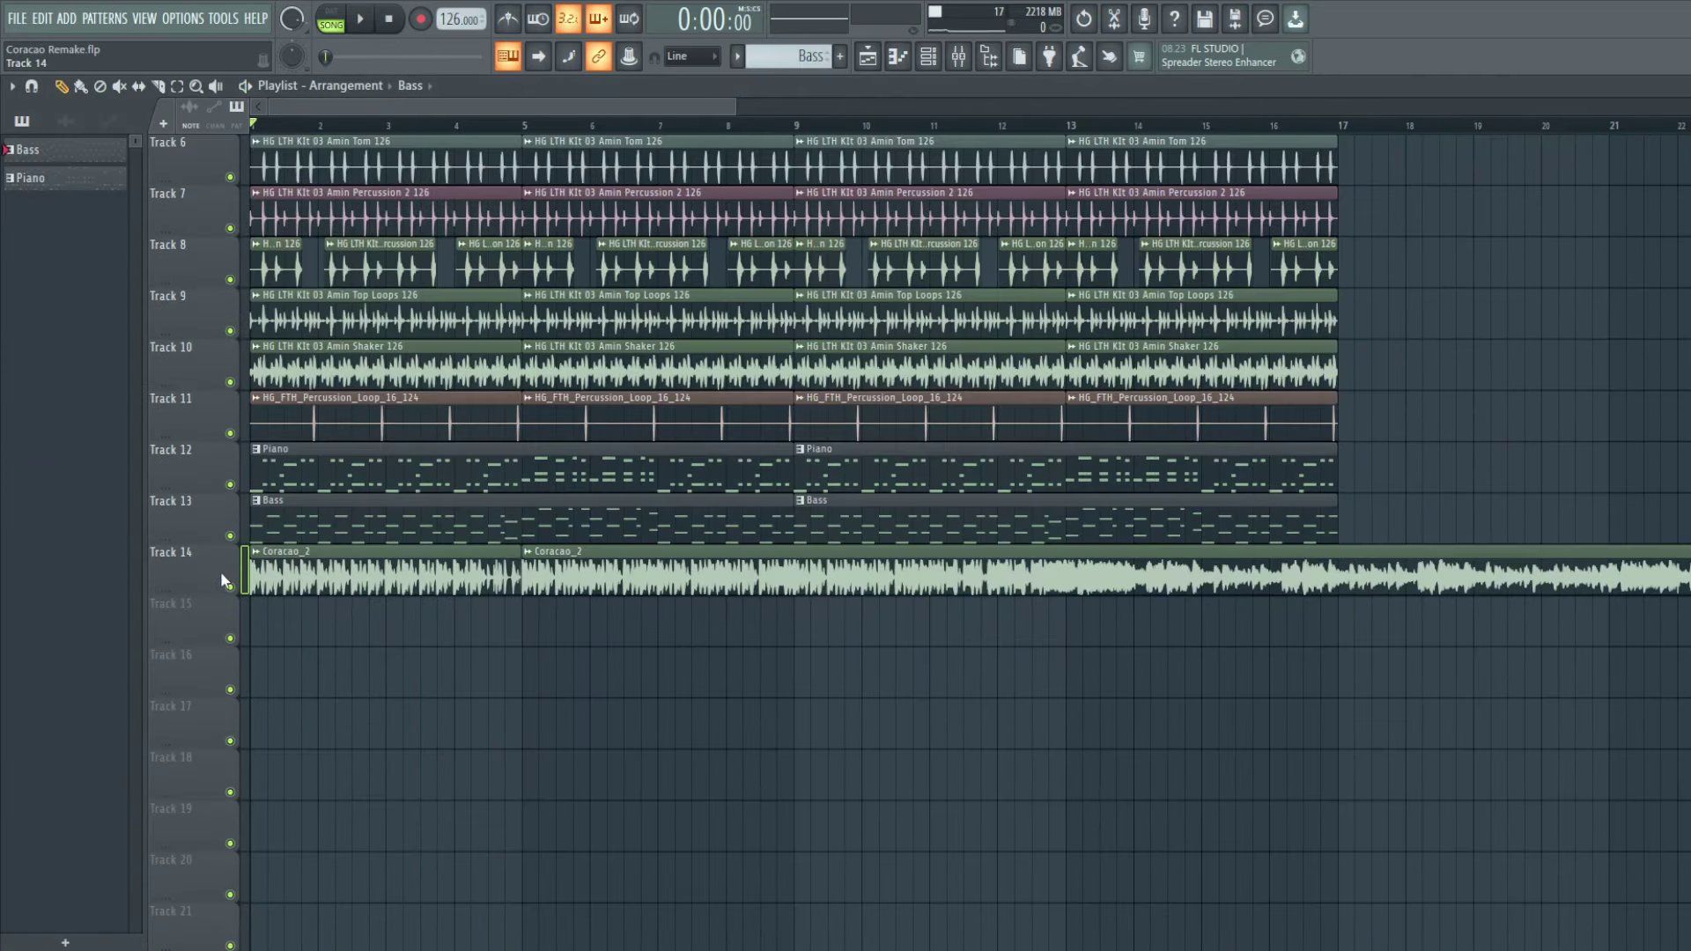
{"action": "left_click", "coordinate": [230, 587]}
{"action": "scroll", "coordinate": [533, 738], "scroll_direction": "down", "scroll_amount": 2}
{"action": "scroll", "coordinate": [531, 736], "scroll_direction": "up", "scroll_amount": 5}
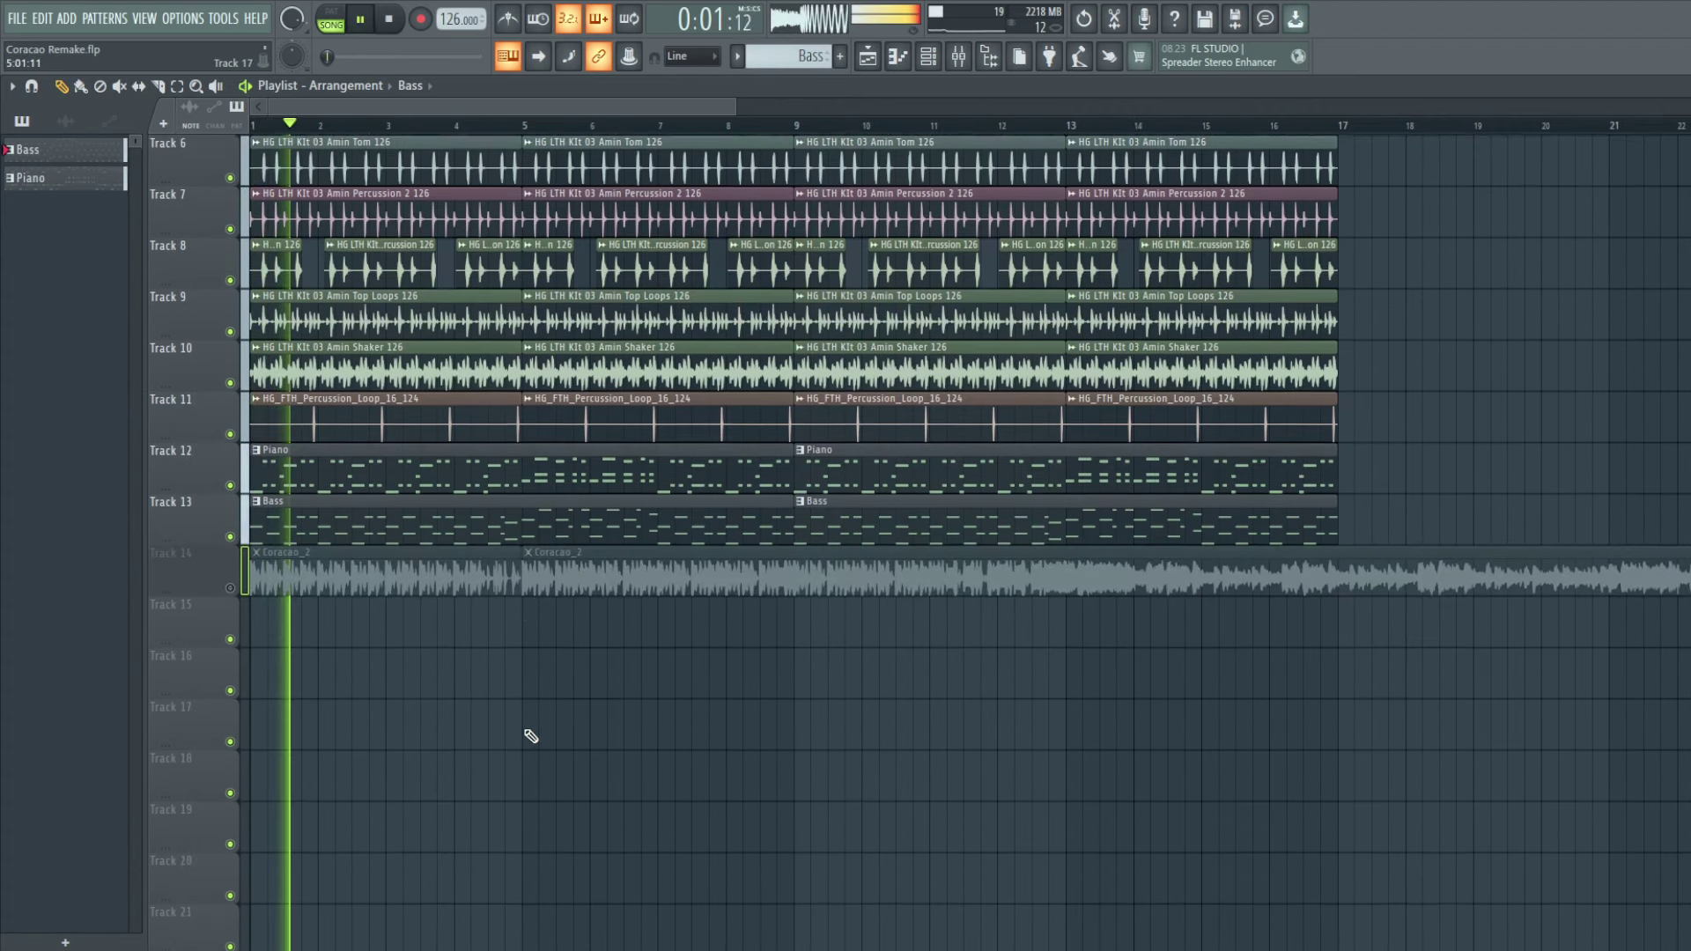
{"action": "scroll", "coordinate": [531, 733], "scroll_direction": "down", "scroll_amount": 4}
{"action": "scroll", "coordinate": [531, 733], "scroll_direction": "down", "scroll_amount": 1}
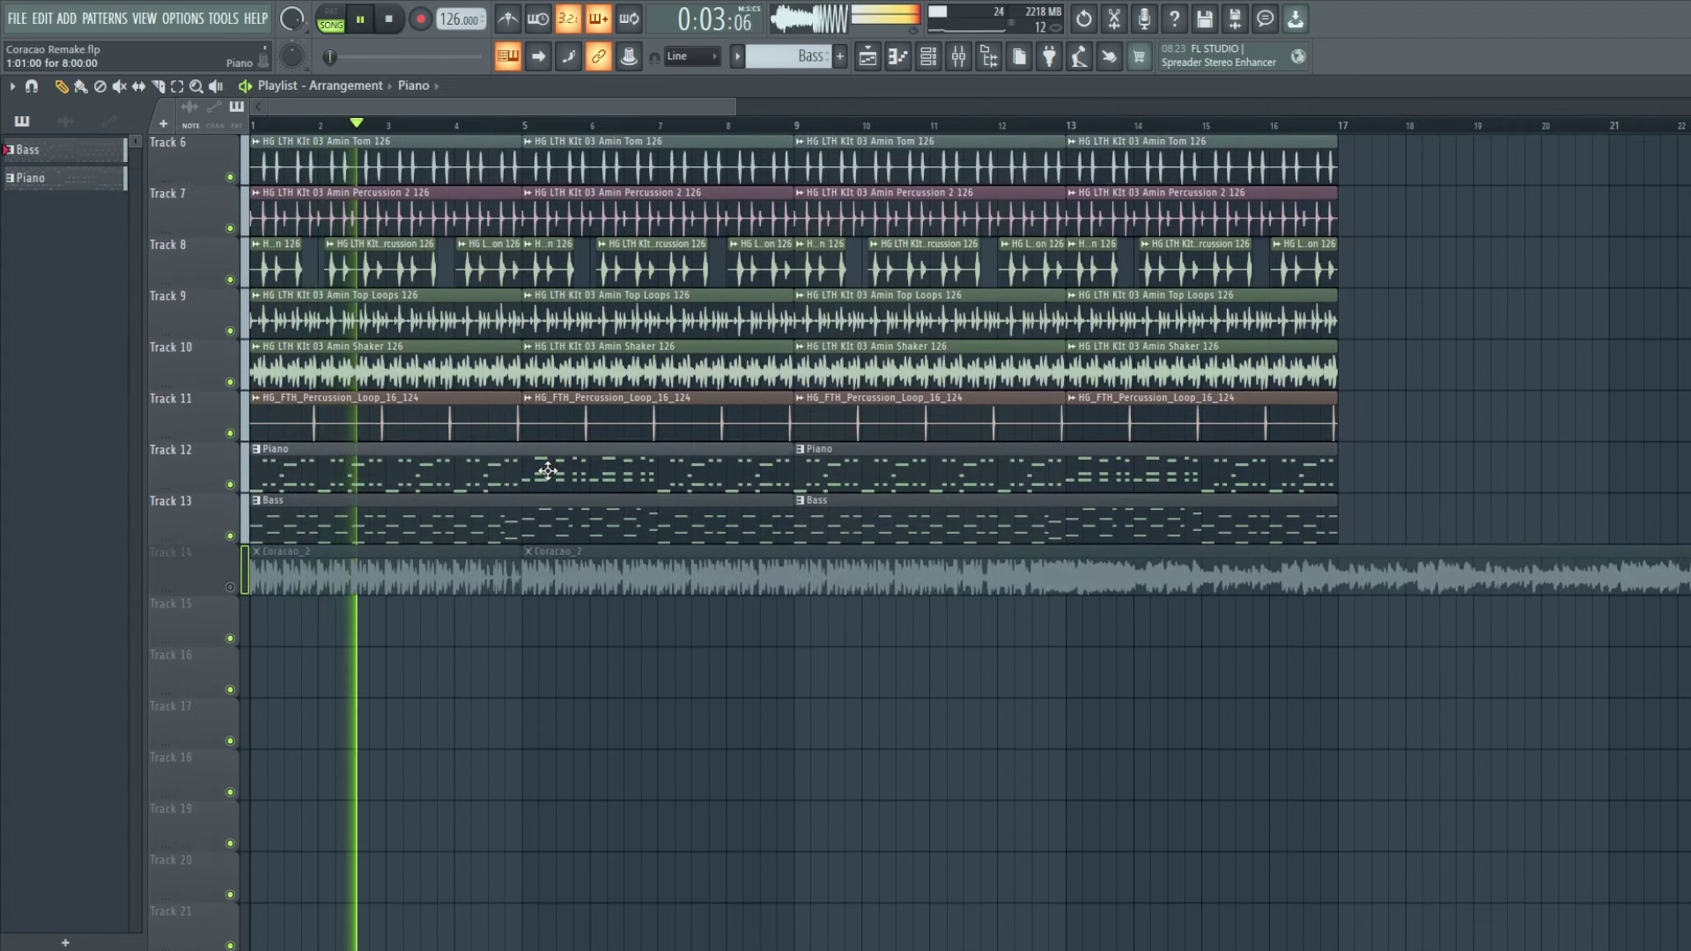
Step: Remove Ozone Imager from the Insert 8 effect chain, solo Insert 8 and lower its fader to about 94%
{"action": "double_click", "coordinate": [546, 467]}
{"action": "left_click", "coordinate": [970, 56]}
{"action": "left_click", "coordinate": [384, 297]}
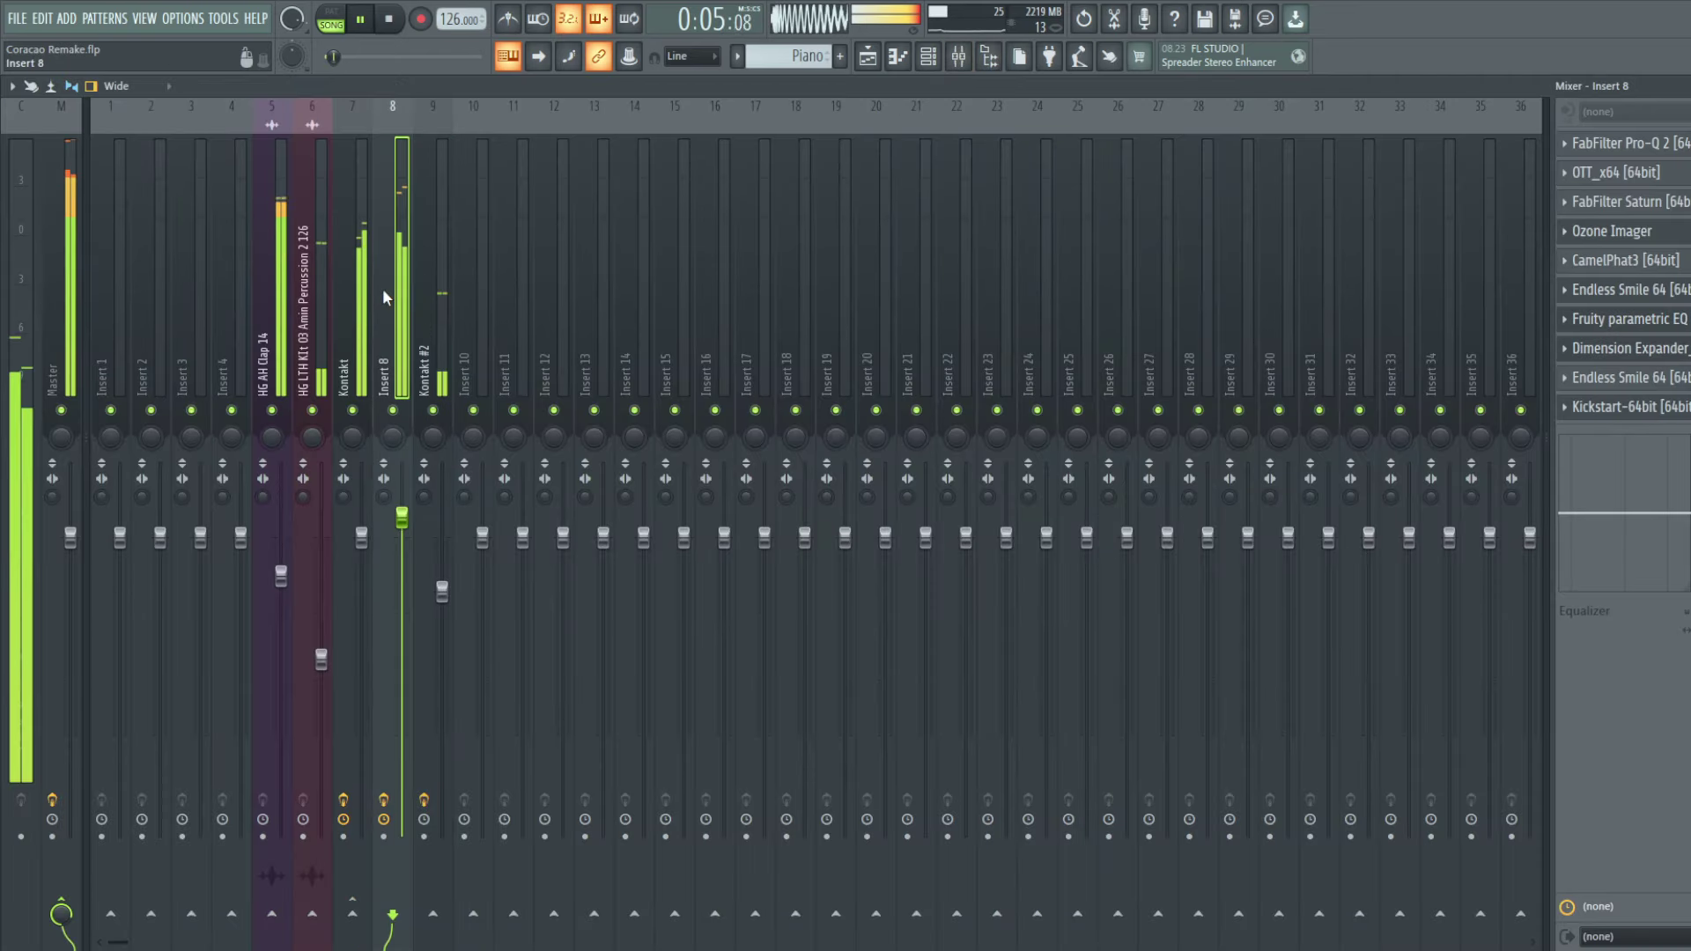
{"action": "left_click", "coordinate": [359, 308]}
{"action": "left_click", "coordinate": [382, 303]}
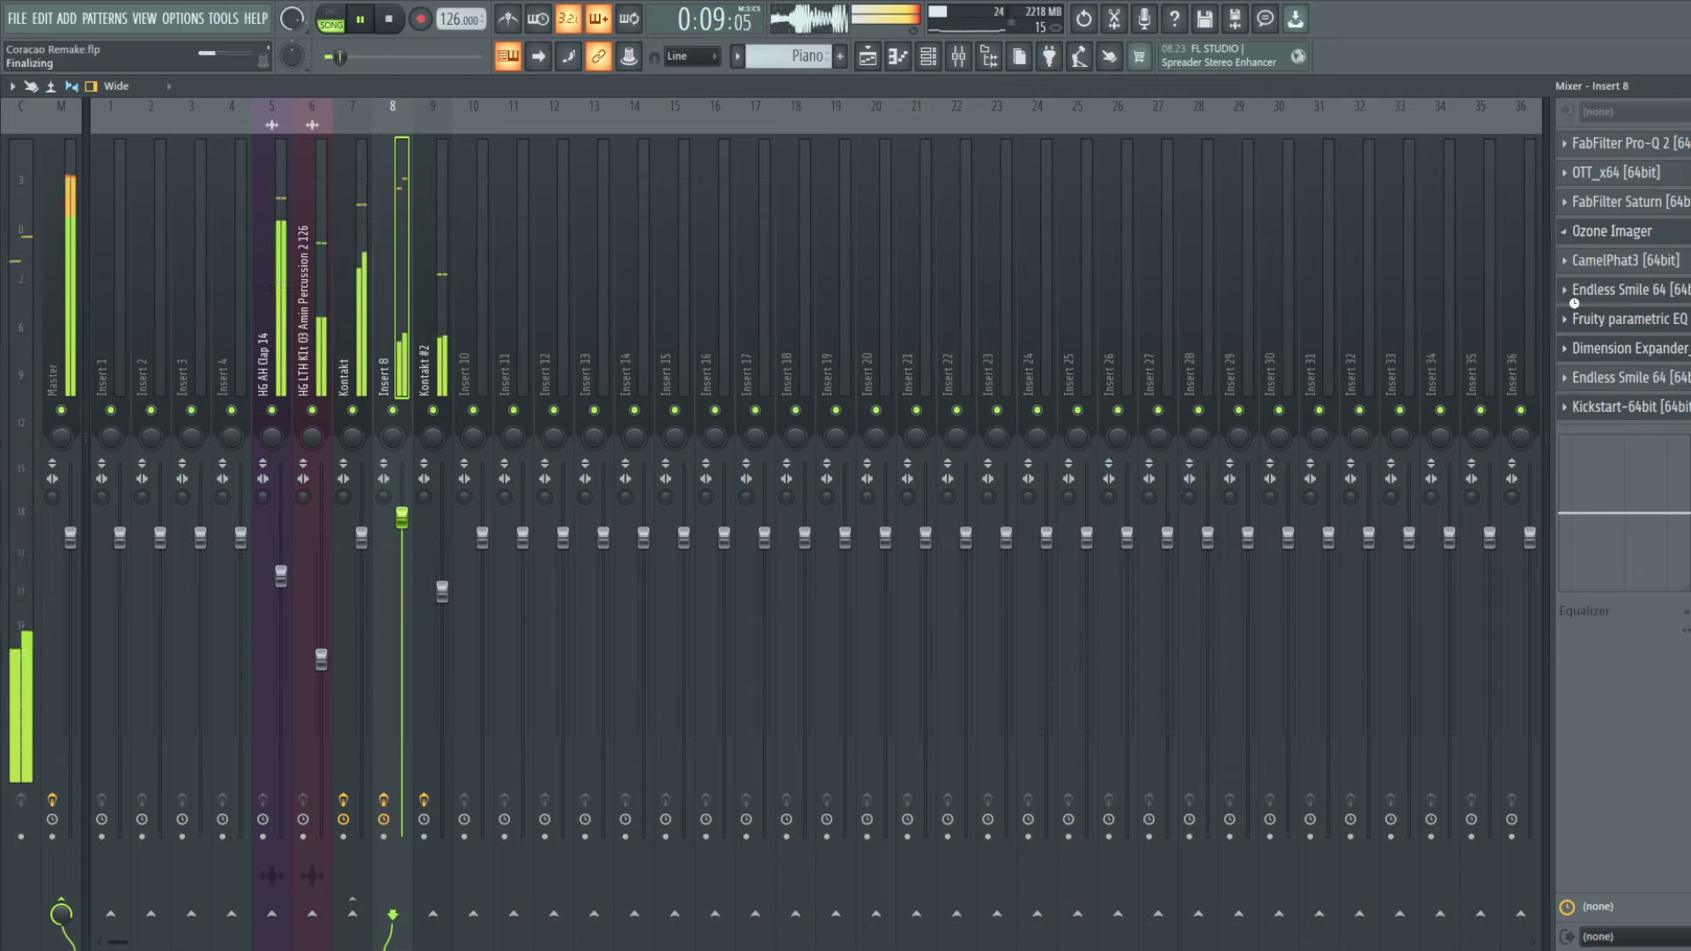
{"action": "right_click", "coordinate": [392, 411]}
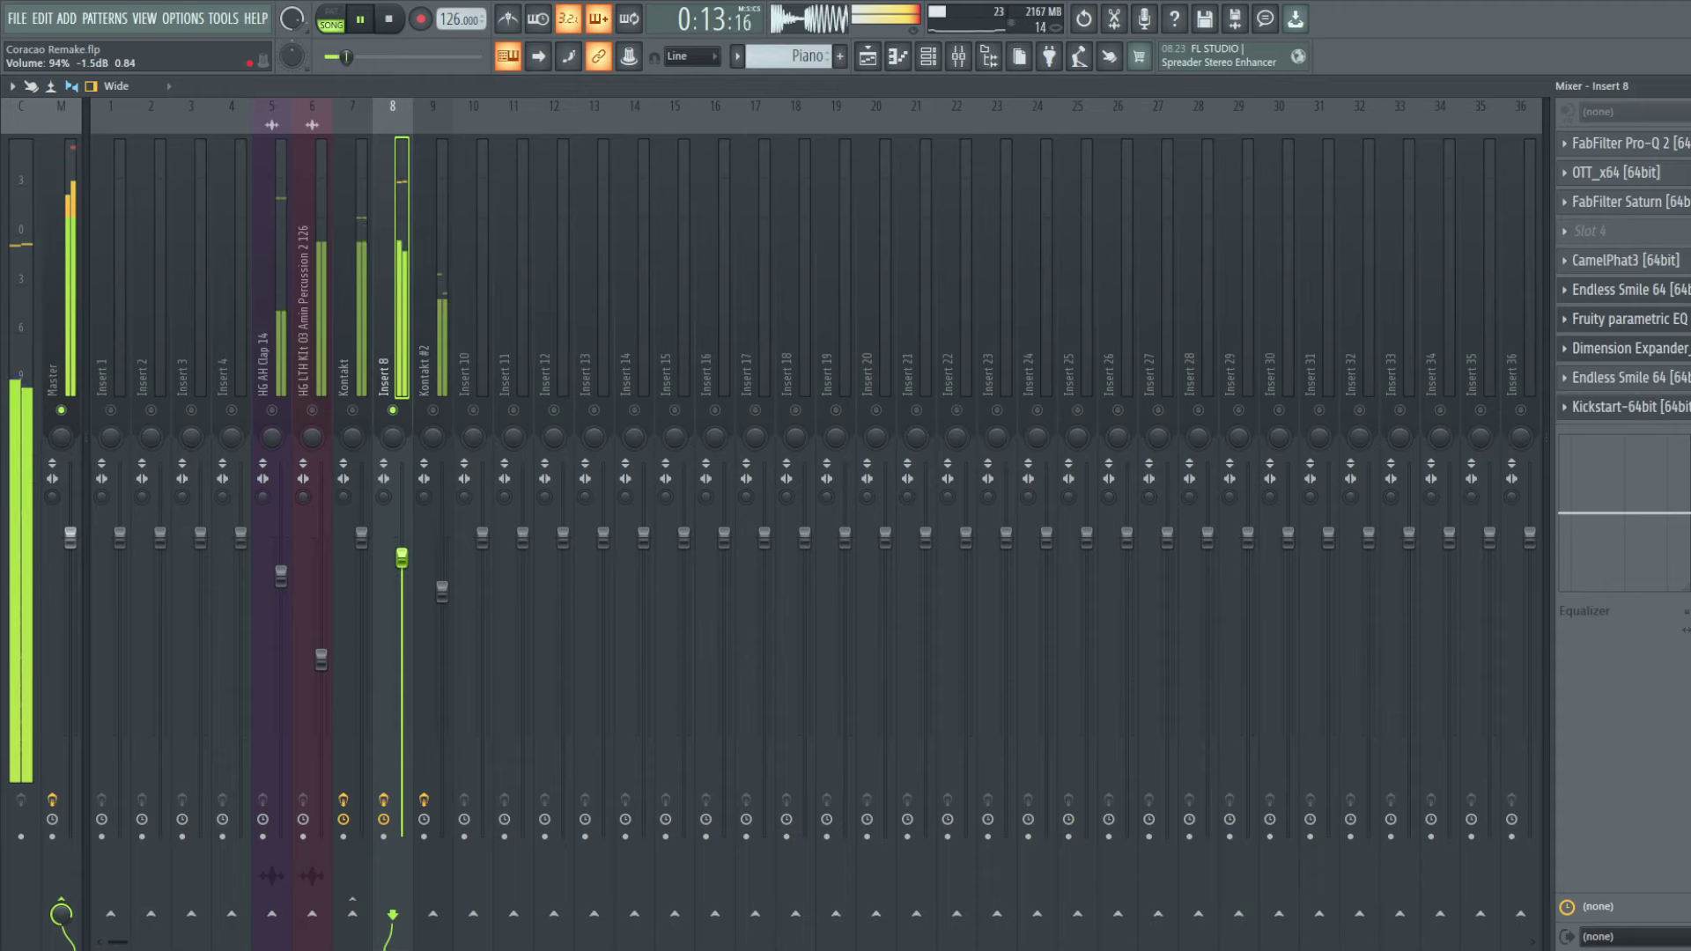
Step: Try duplicating the lower TruePianos notes across all eight bars one octave down, as F#3, A3 and B3, and audition them in song mode
{"action": "left_click", "coordinate": [939, 62]}
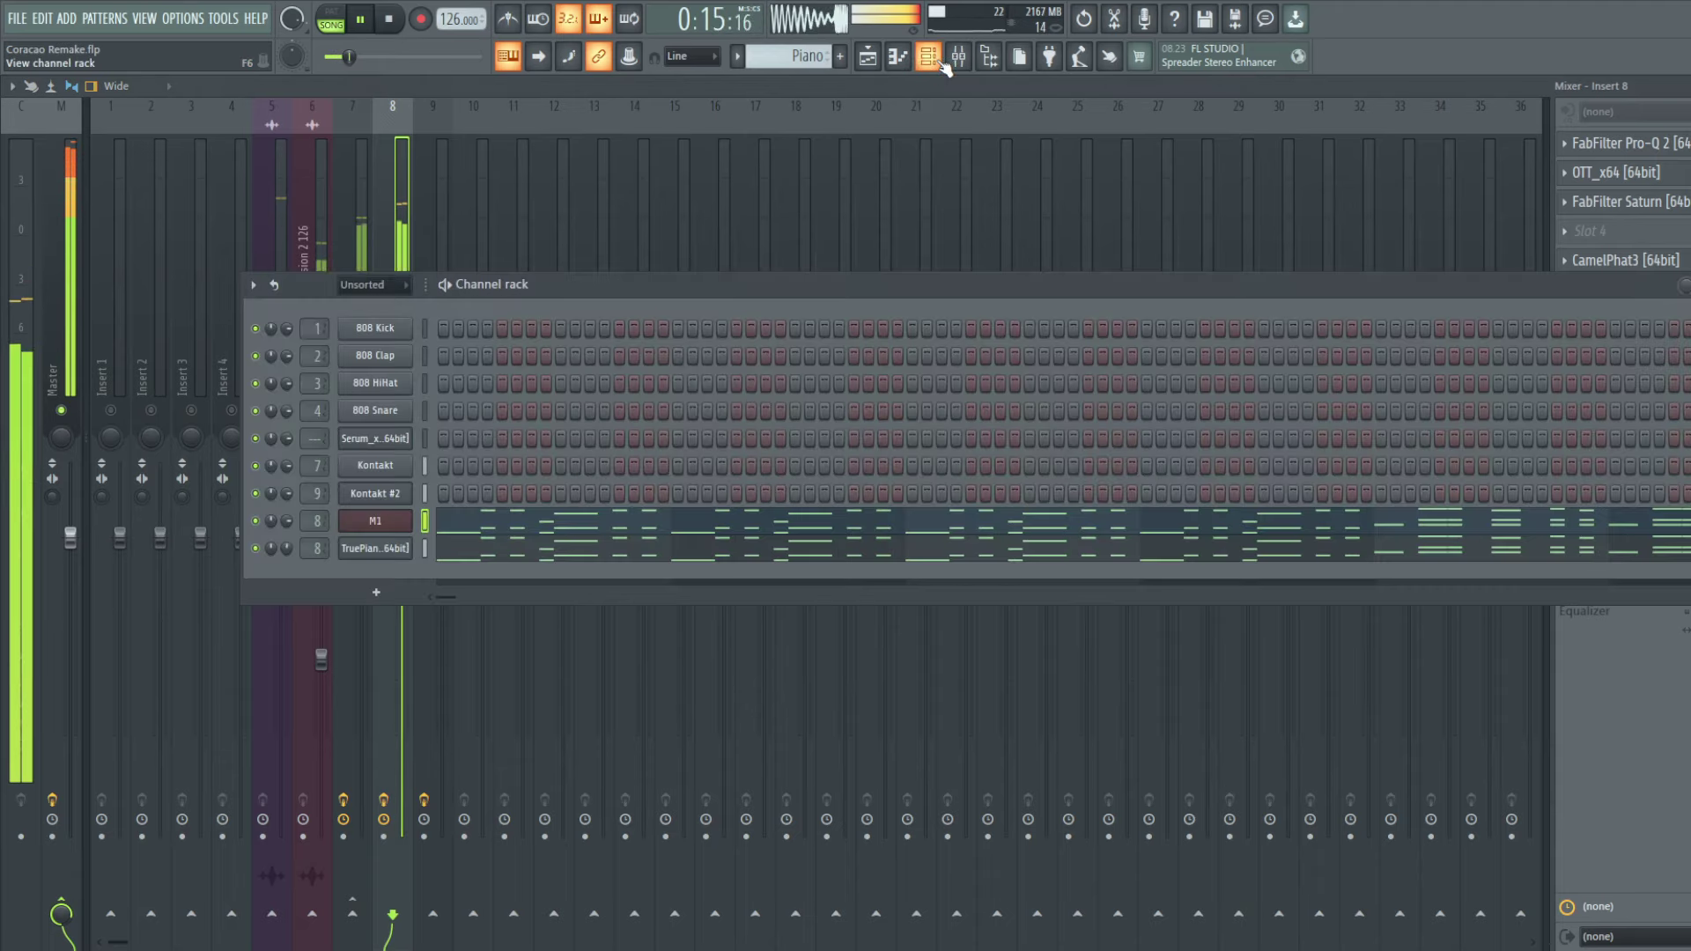
{"action": "left_click", "coordinate": [475, 553]}
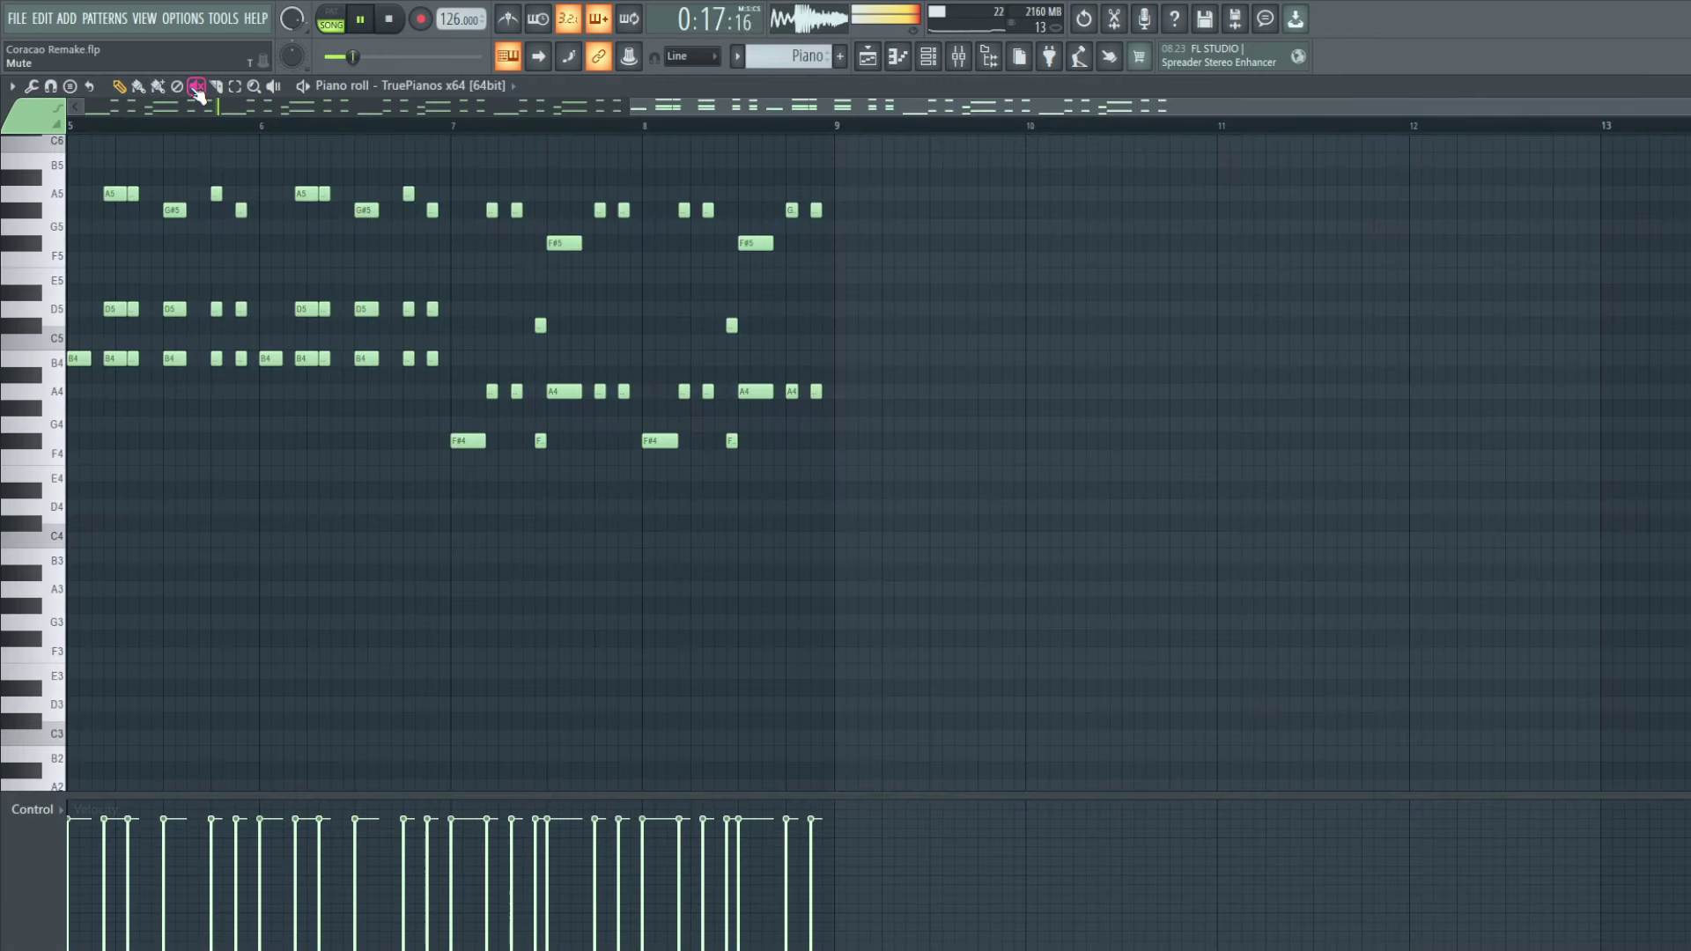
{"action": "left_click", "coordinate": [354, 18]}
{"action": "scroll", "coordinate": [453, 484], "scroll_direction": "up", "scroll_amount": 3}
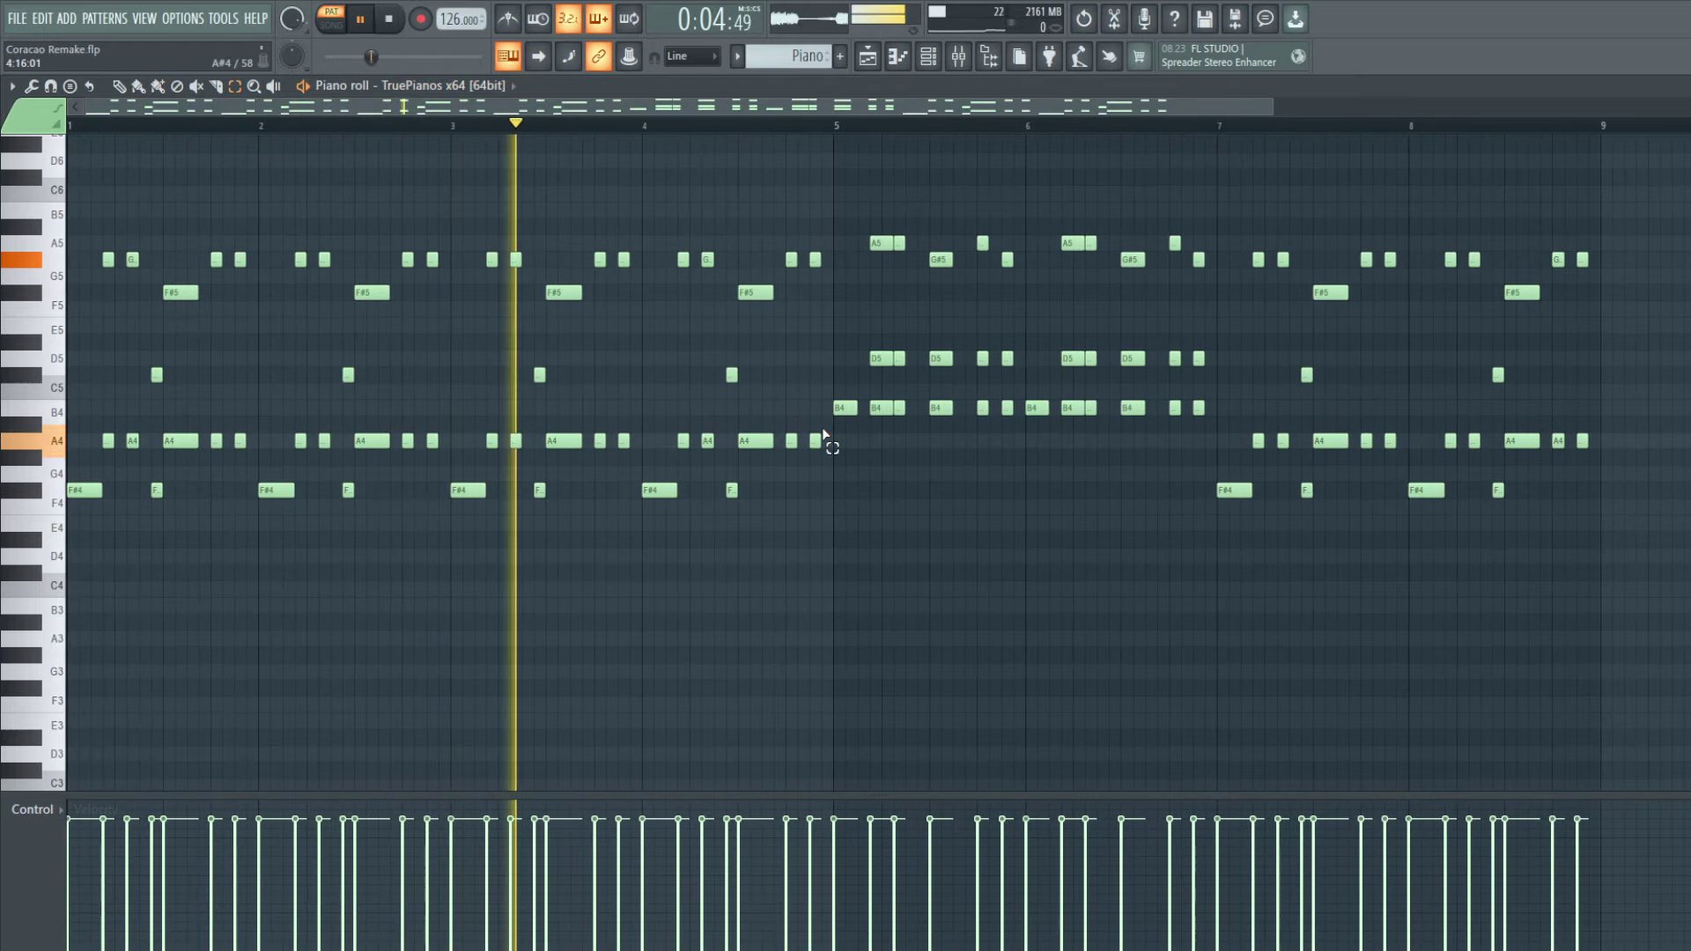
{"action": "left_click_drag", "start_coordinate": [837, 415], "coordinate": [66, 525]}
{"action": "left_click_drag", "start_coordinate": [1234, 417], "coordinate": [767, 410]}
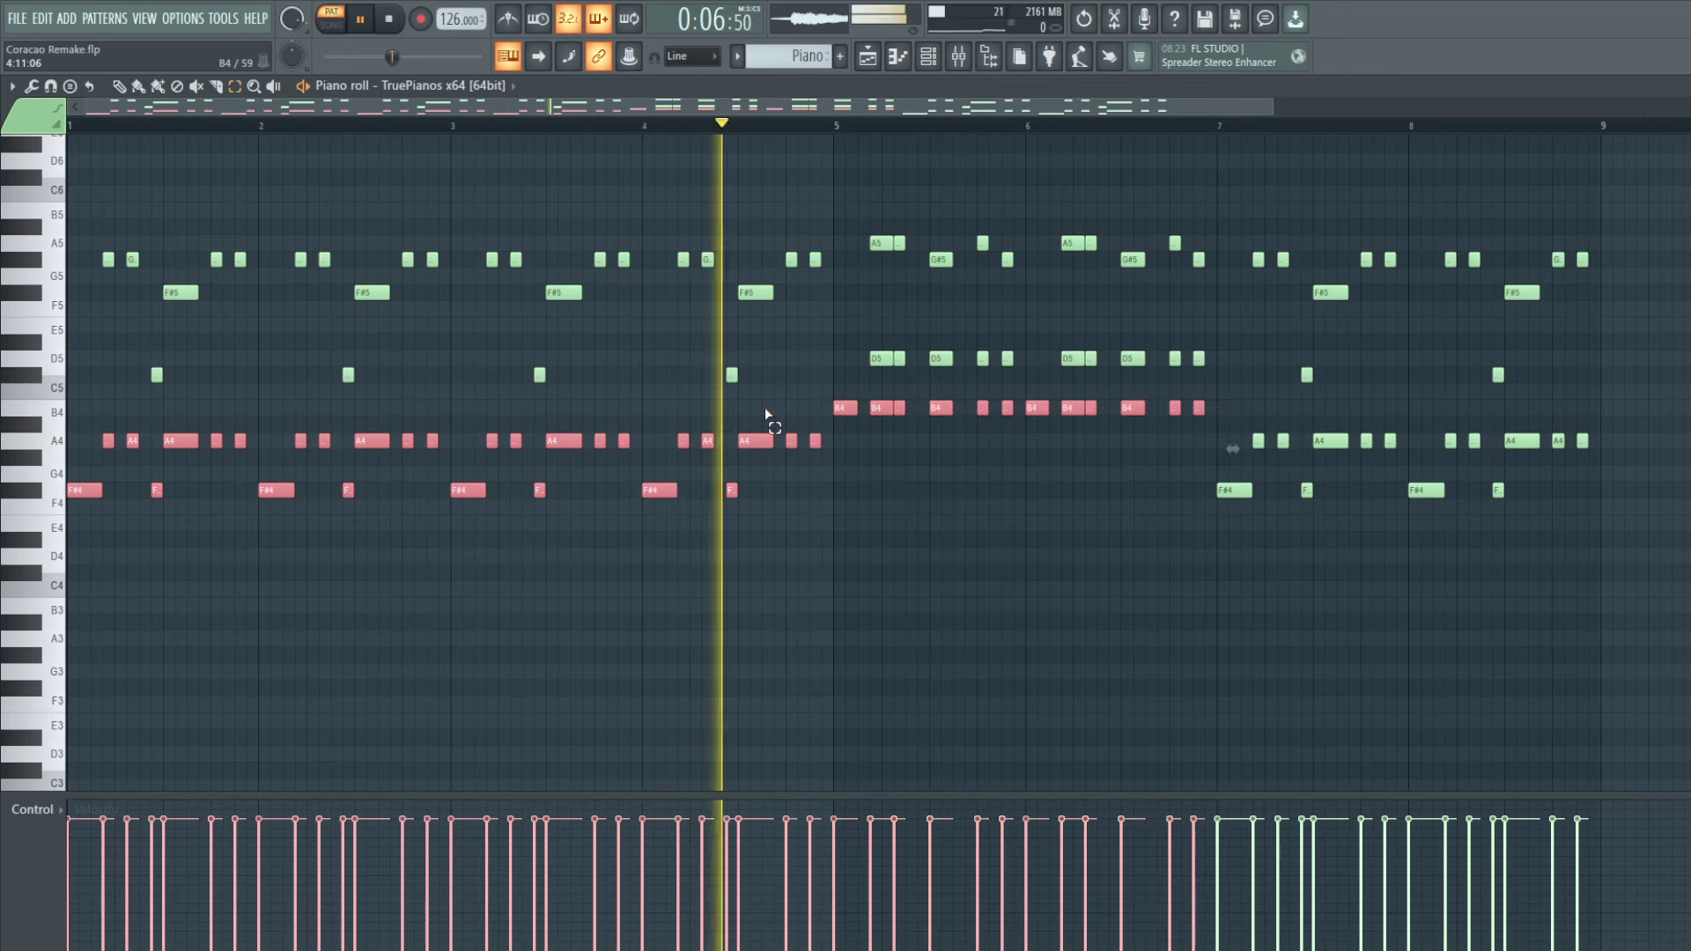
{"action": "left_click_drag", "start_coordinate": [1634, 407], "coordinate": [1080, 577]}
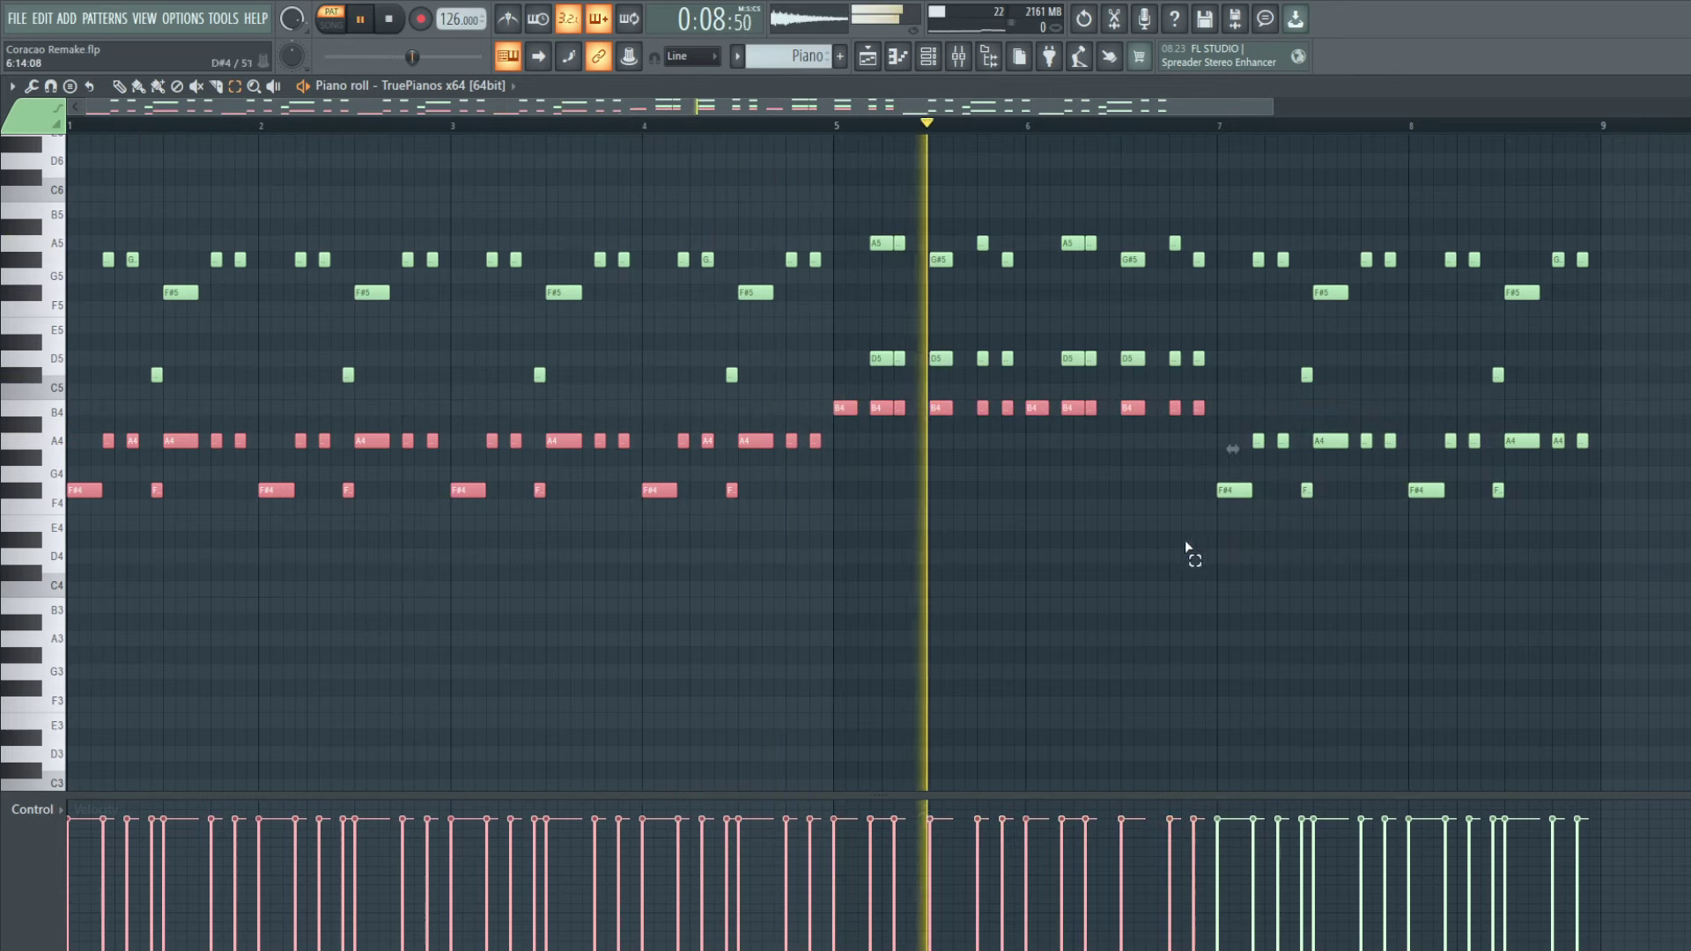
{"action": "left_click_drag", "start_coordinate": [1189, 553], "coordinate": [1617, 447]}
{"action": "left_click", "coordinate": [119, 86]}
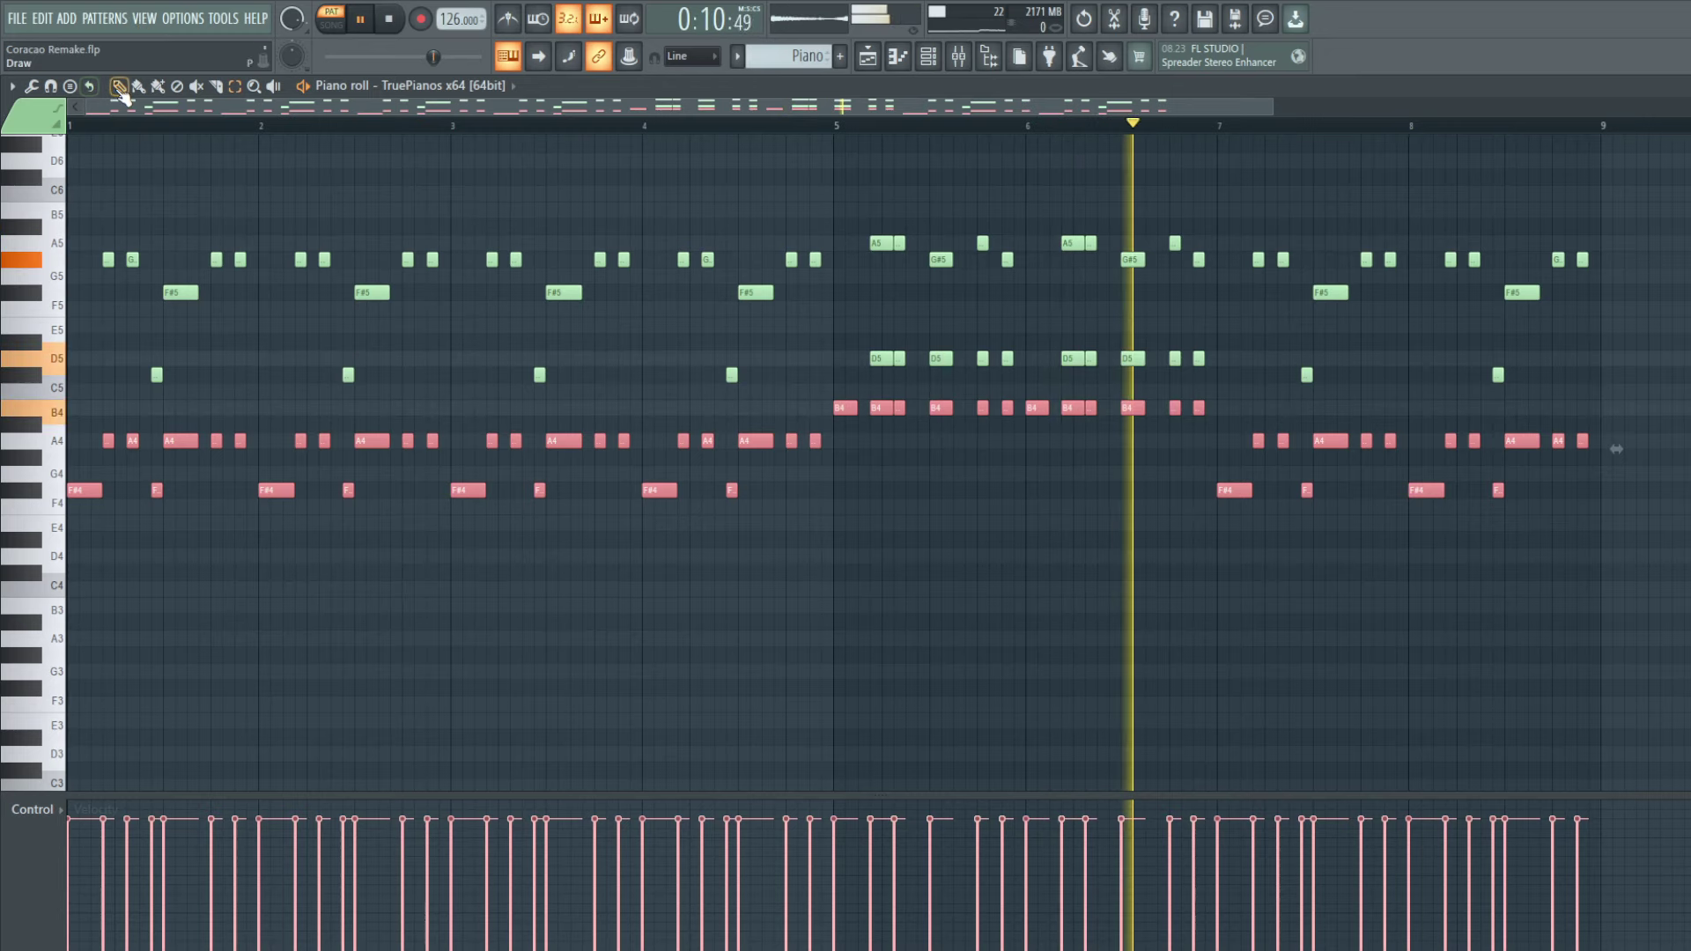
{"action": "mouse_move", "coordinate": [73, 487]}
{"action": "left_mouse_down", "text": "shift"}
{"action": "mouse_move", "coordinate": [95, 493]}
{"action": "mouse_move", "coordinate": [4, 703]}
{"action": "mouse_move", "coordinate": [4, 638]}
{"action": "mouse_move", "coordinate": [3, 687]}
{"action": "left_mouse_up", "text": "shift"}
{"action": "scroll", "coordinate": [374, 363], "scroll_direction": "down", "scroll_amount": 2}
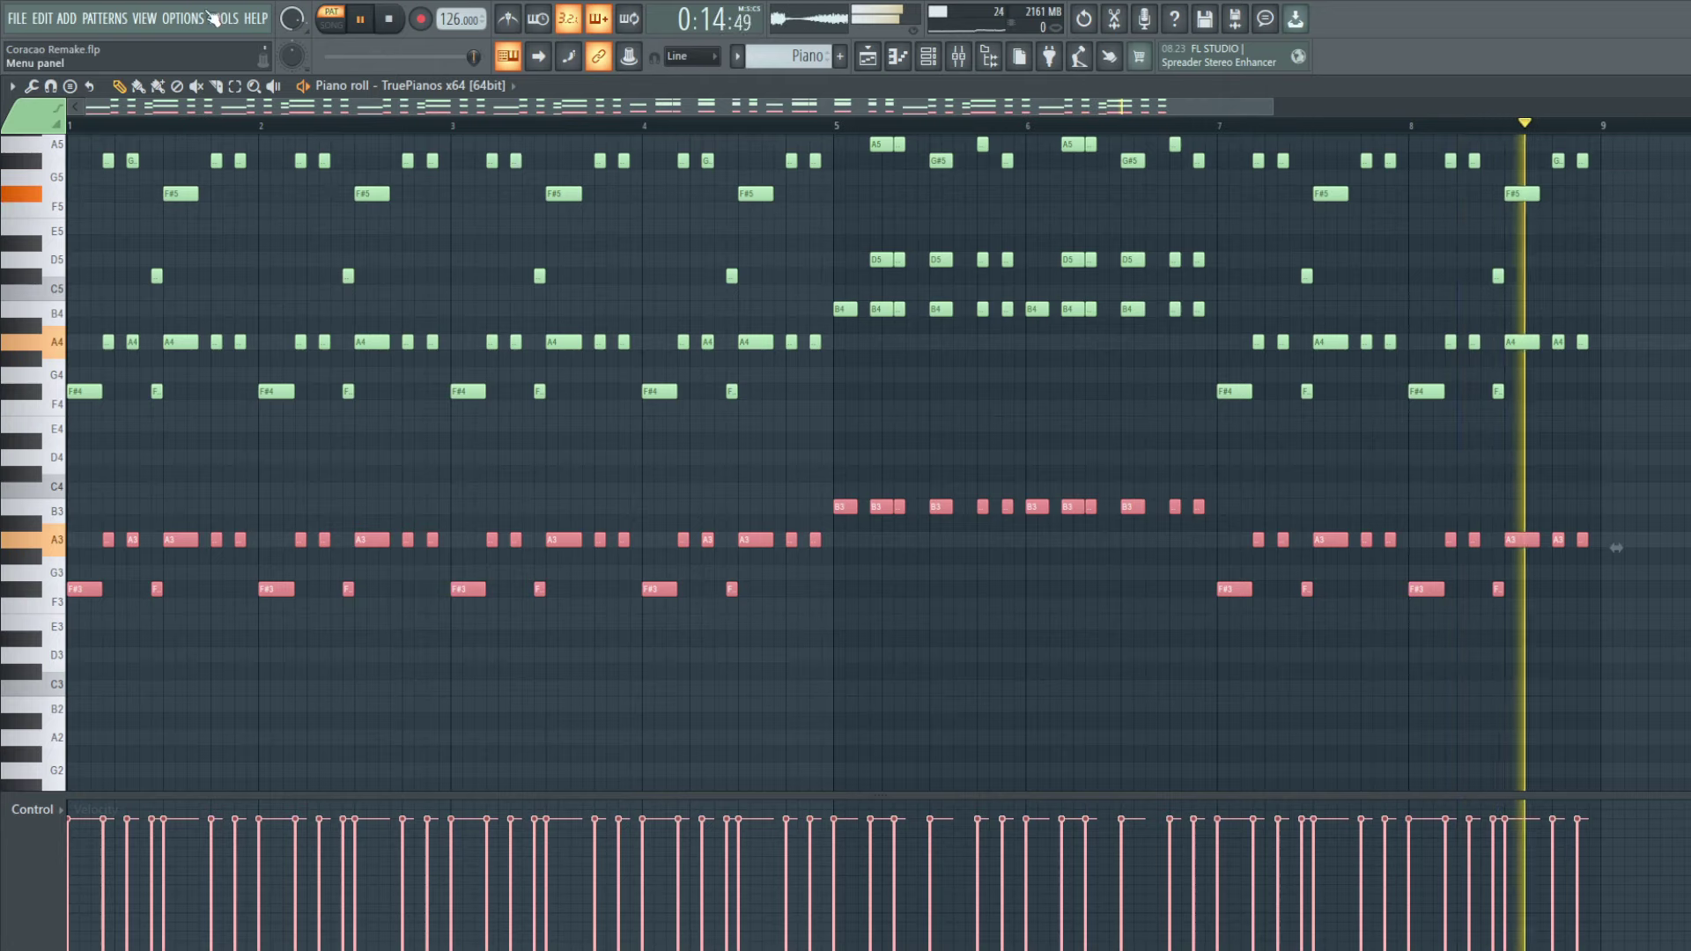
{"action": "left_click", "coordinate": [332, 25]}
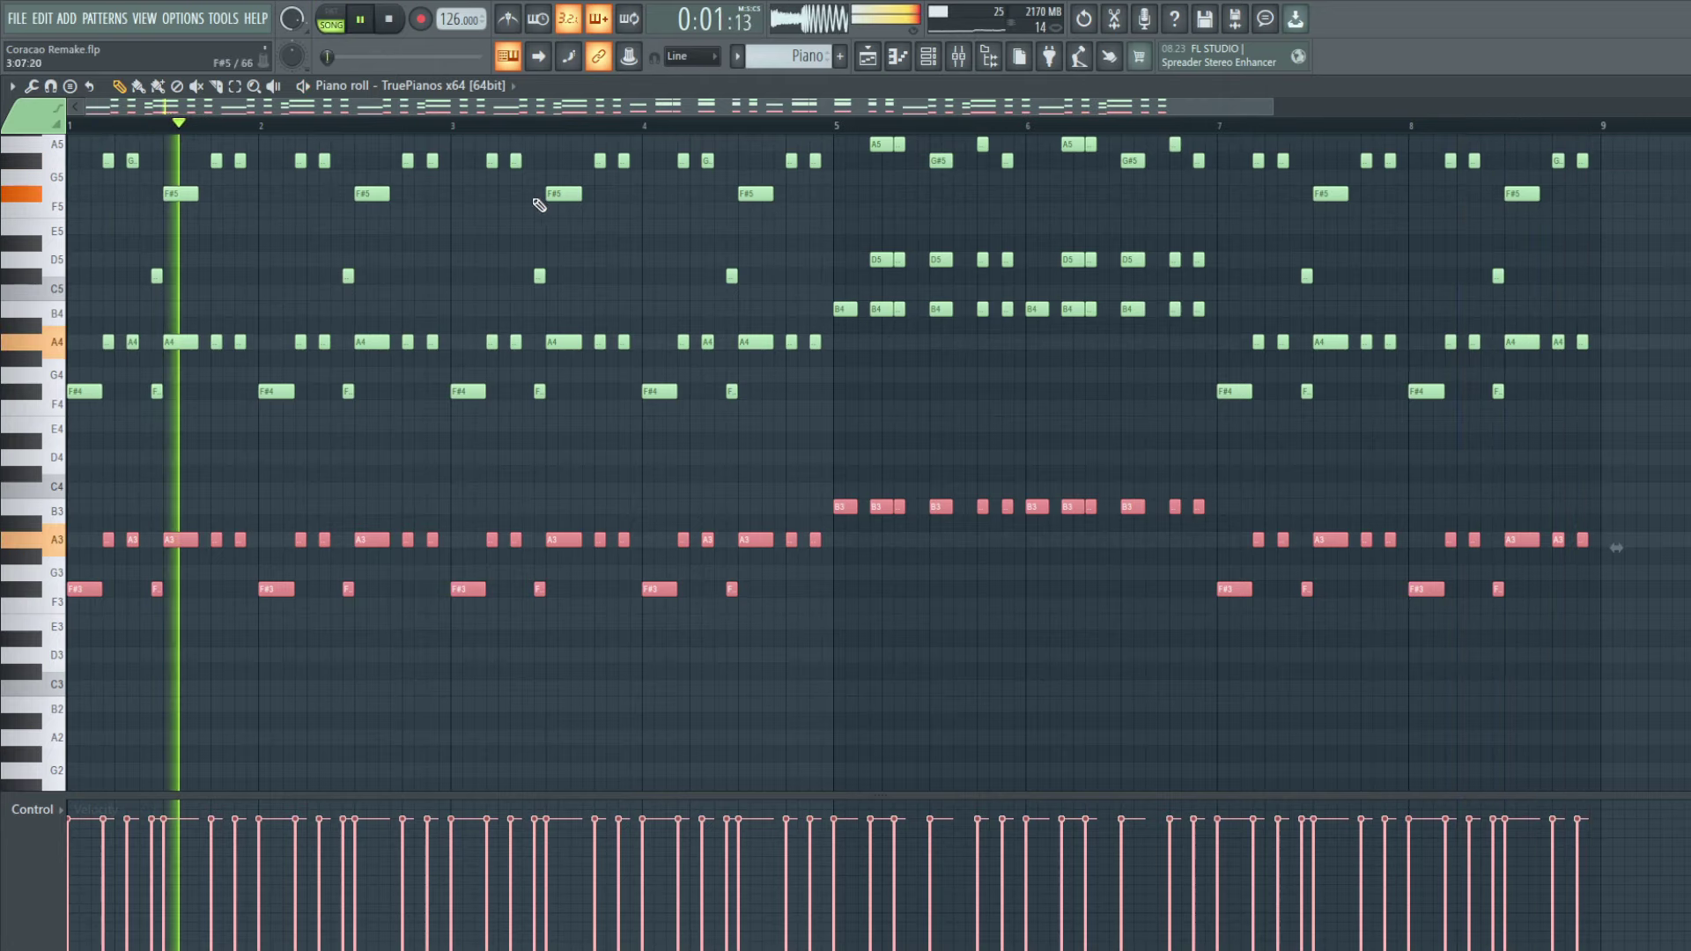
{"action": "scroll", "coordinate": [458, 290], "scroll_direction": "up", "scroll_amount": 2}
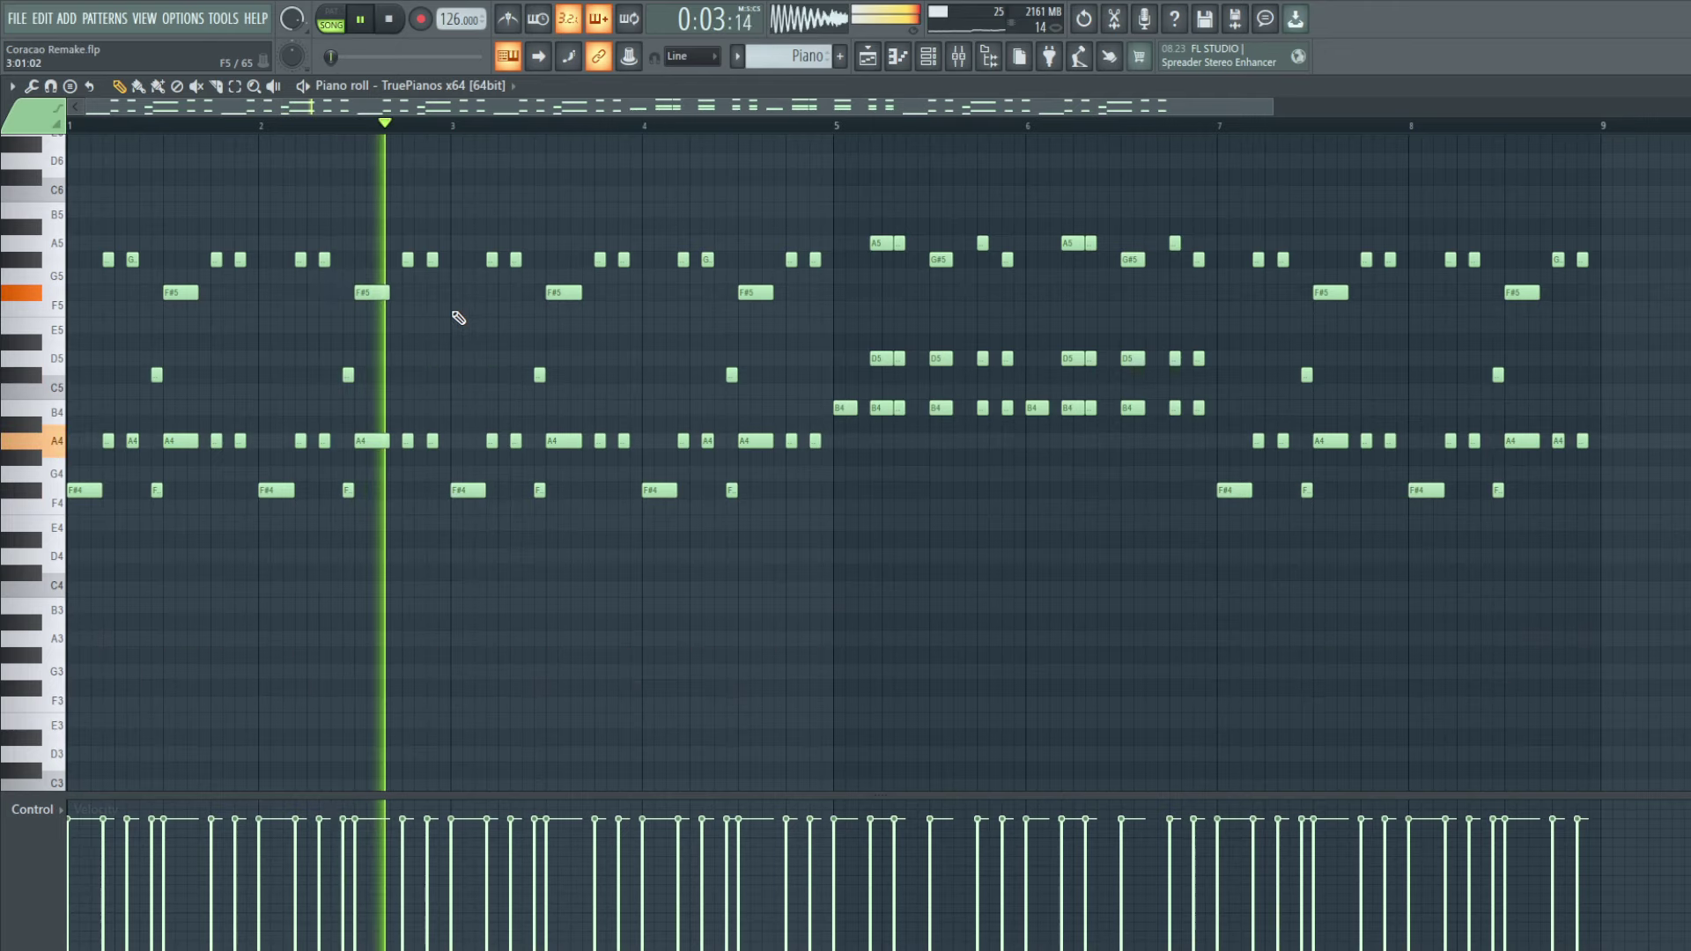
Step: Unmute the Kontakt and Kontakt #2 mixer tracks alongside Insert 8 and raise the Kontakt fader to about 104%
{"action": "key", "text": "F7"}
{"action": "left_click", "coordinate": [366, 204]}
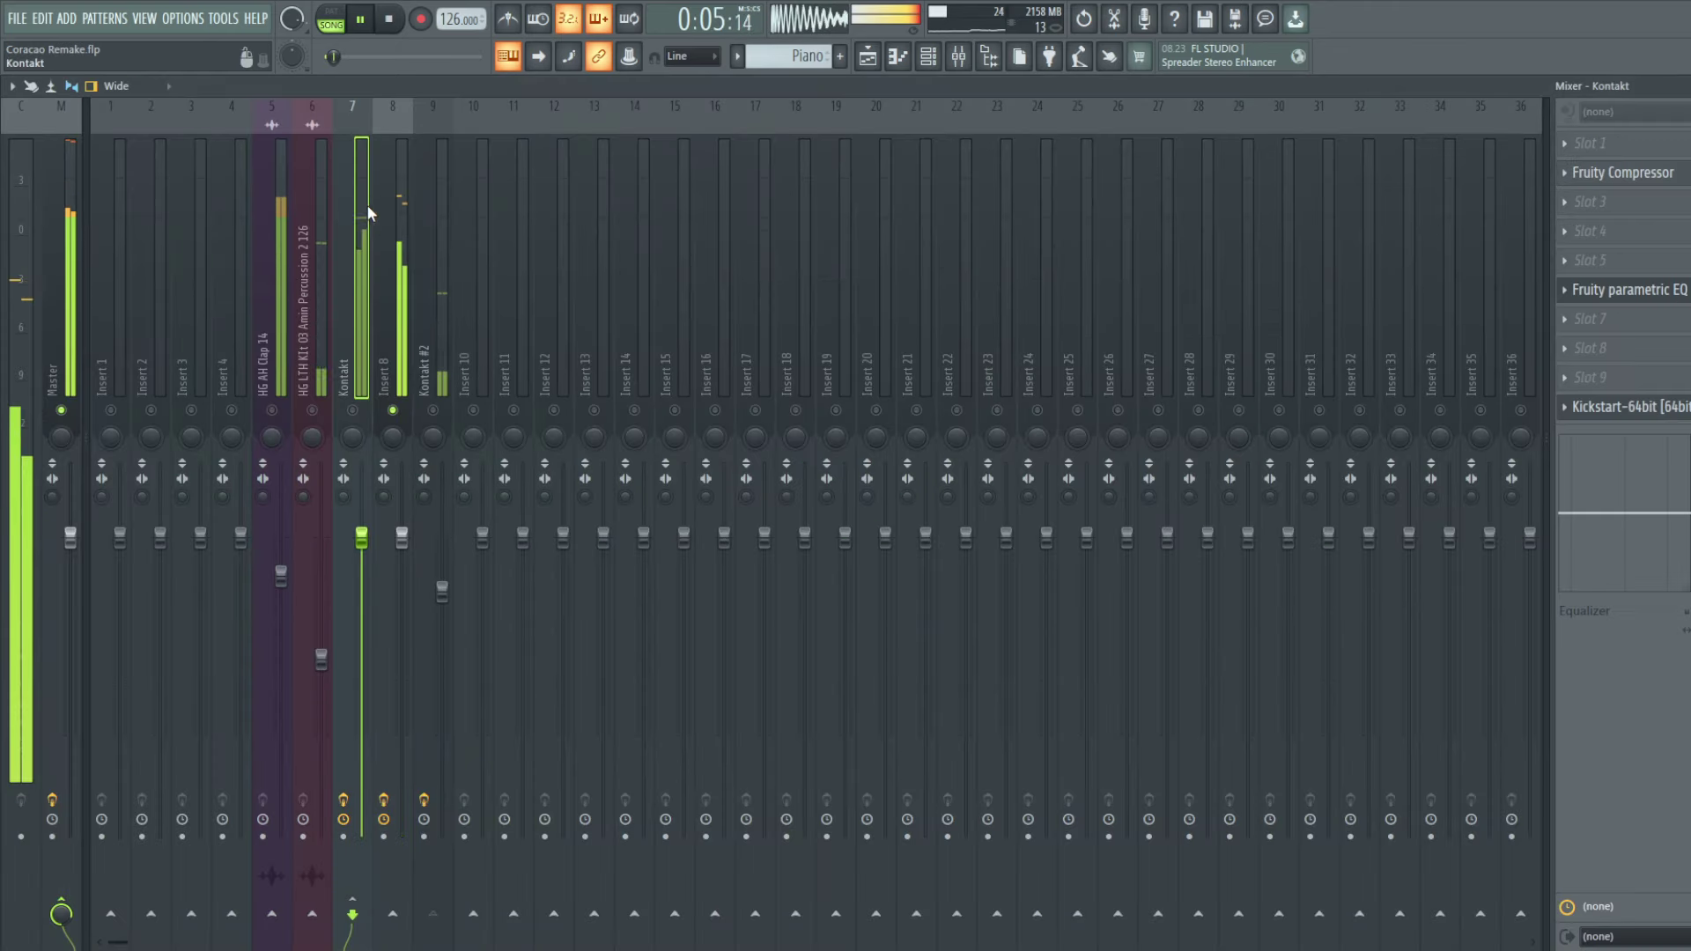
{"action": "left_click", "coordinate": [434, 411]}
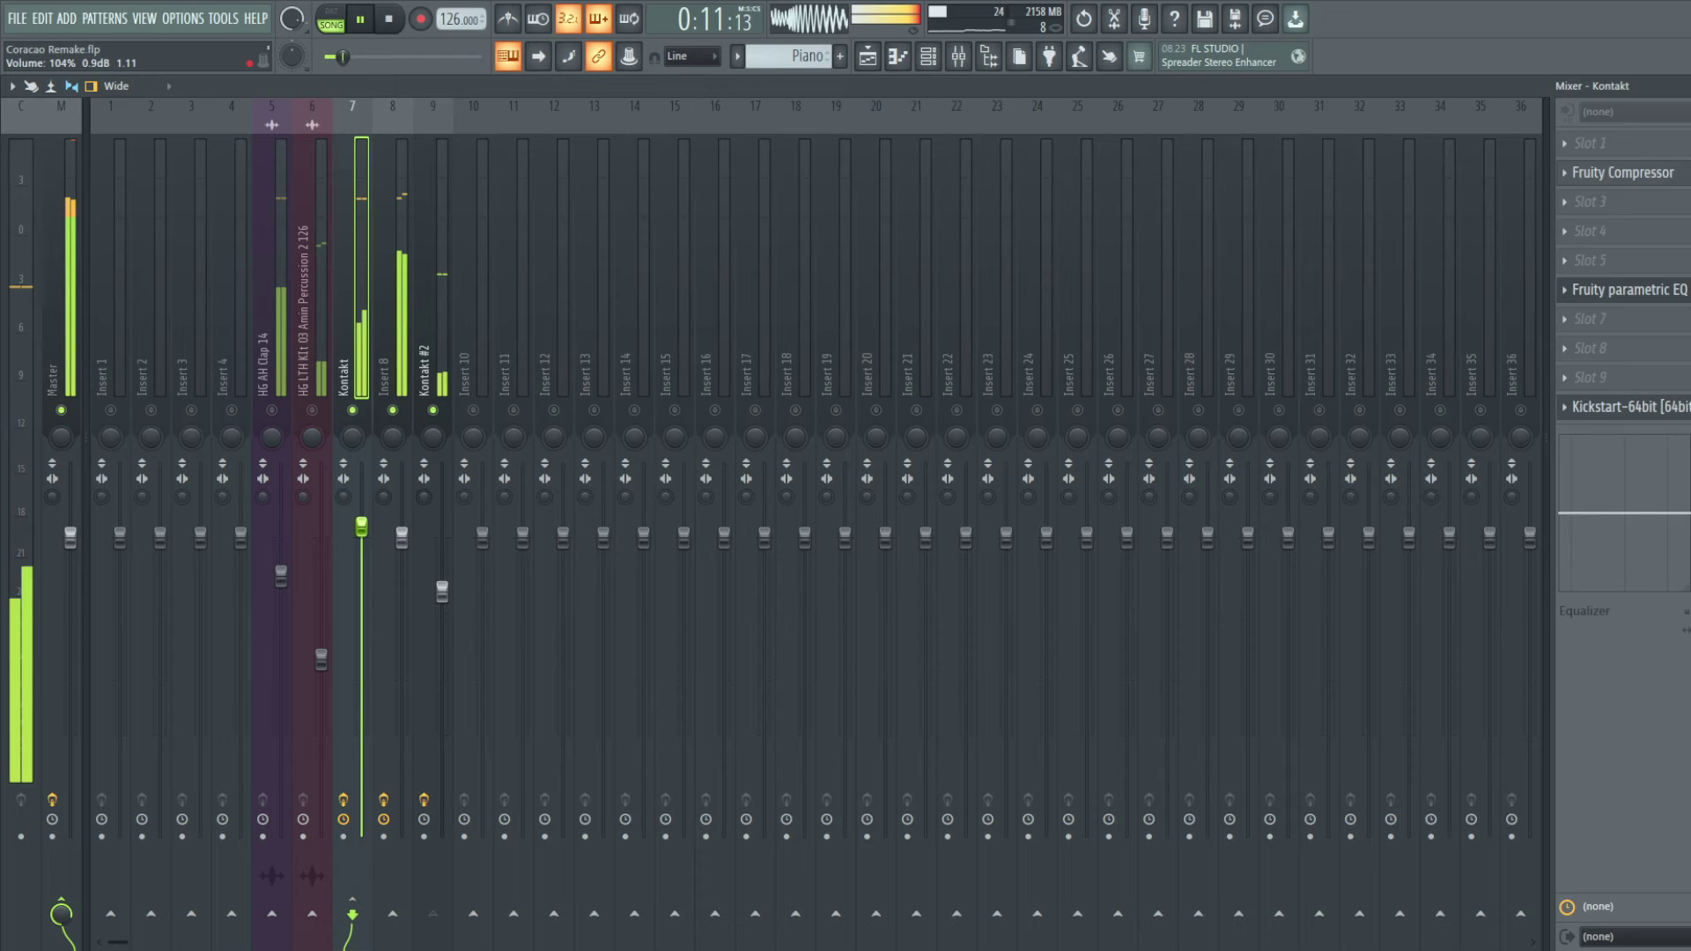
{"action": "key", "text": "F9"}
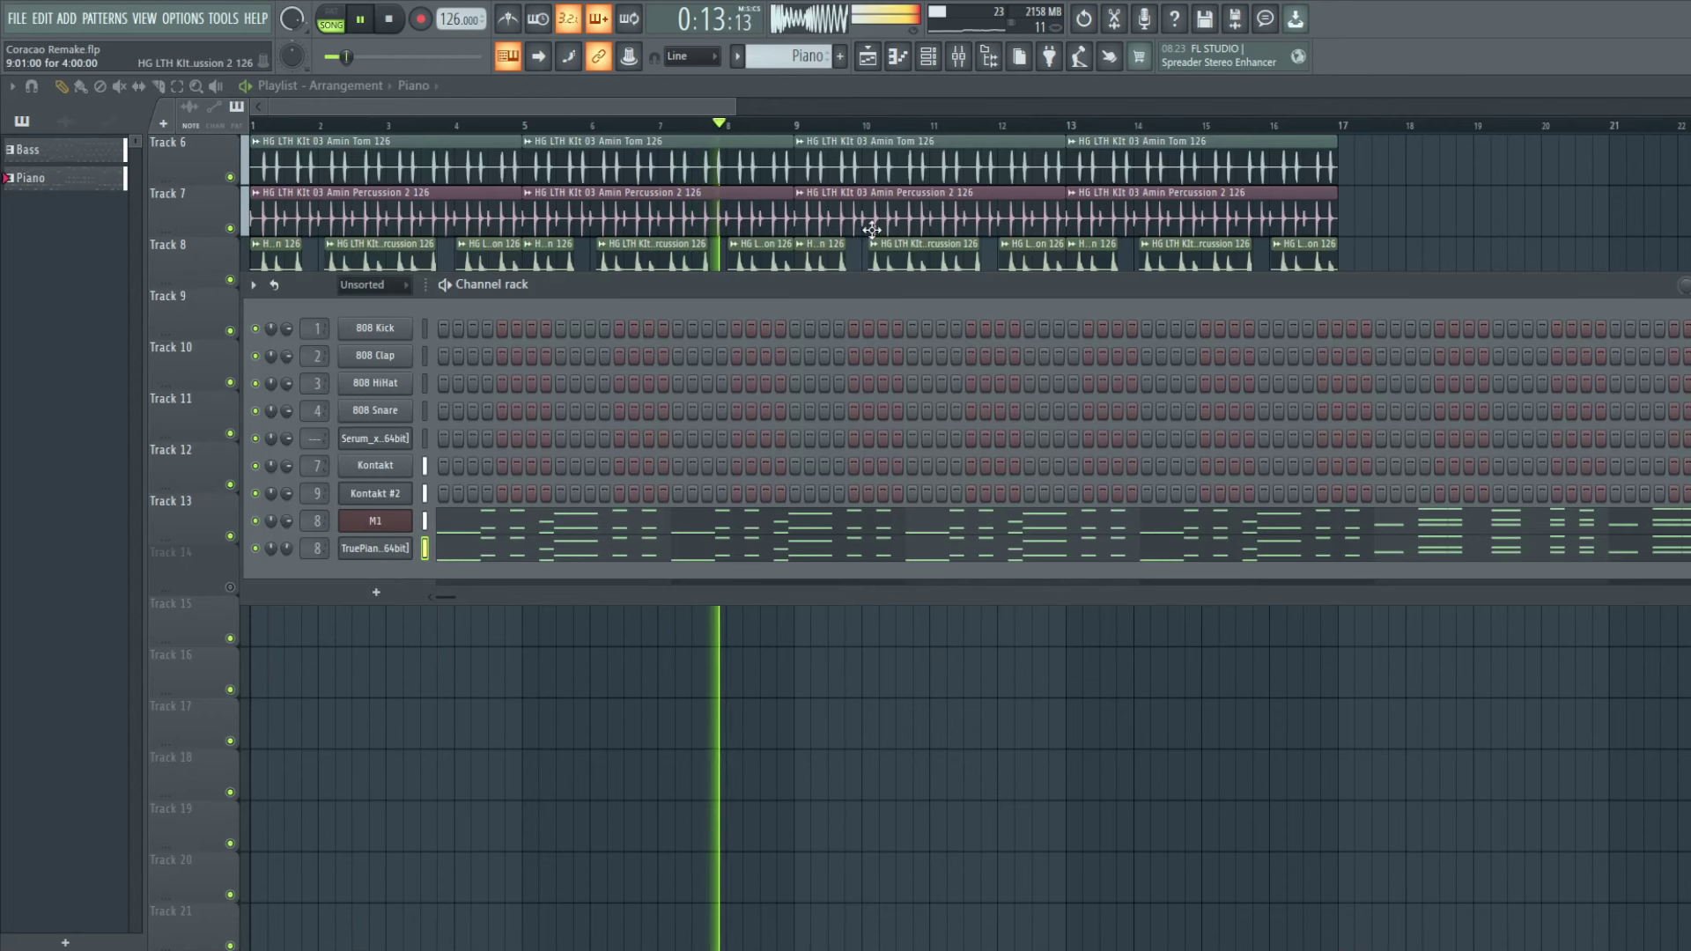
{"action": "left_click", "coordinate": [958, 57]}
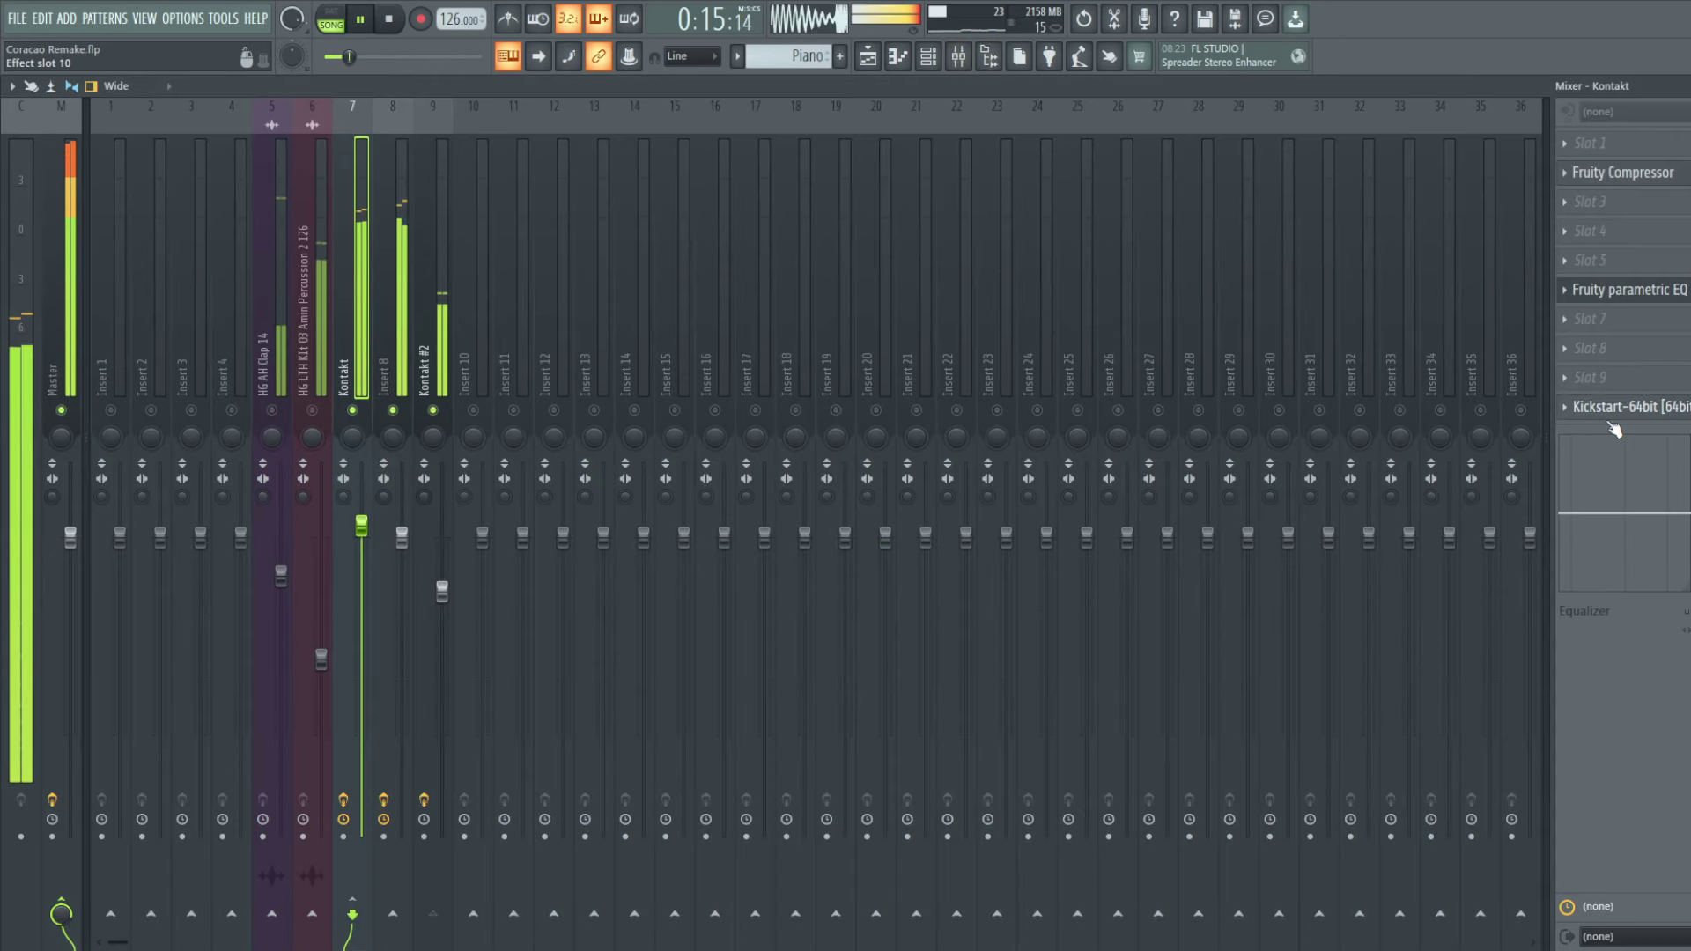
{"action": "key", "text": "F9"}
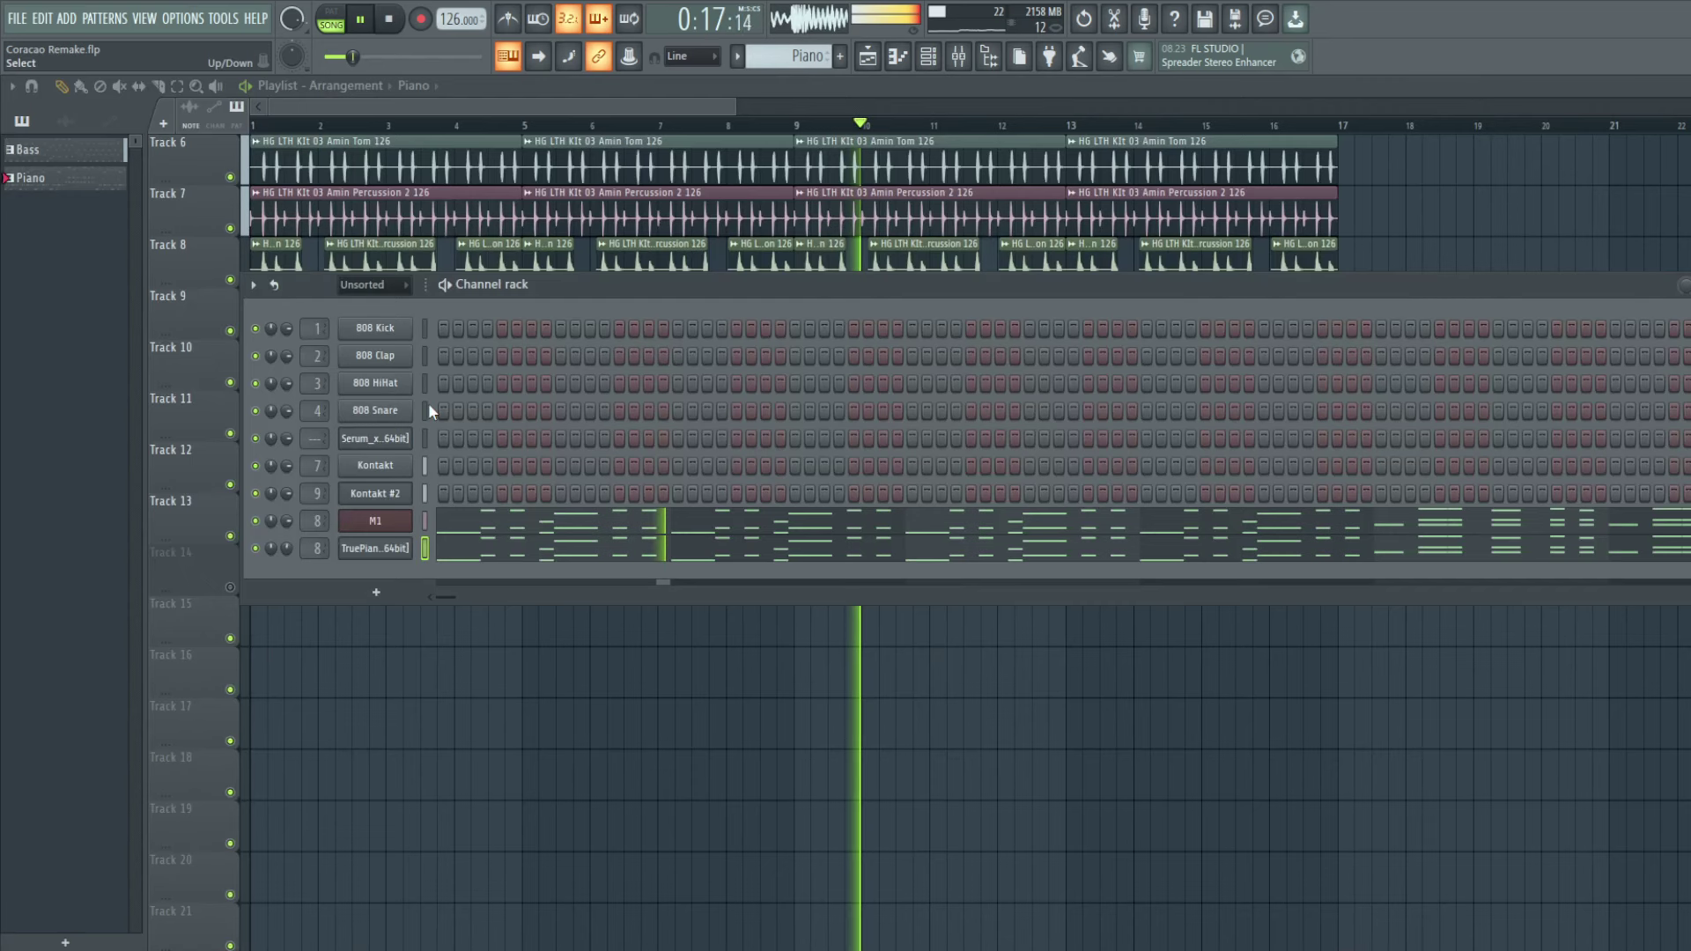
Step: Solo the Coracao_2 reference on Track 14 and play it from about bar 28 in the playlist
{"action": "key", "text": "F6"}
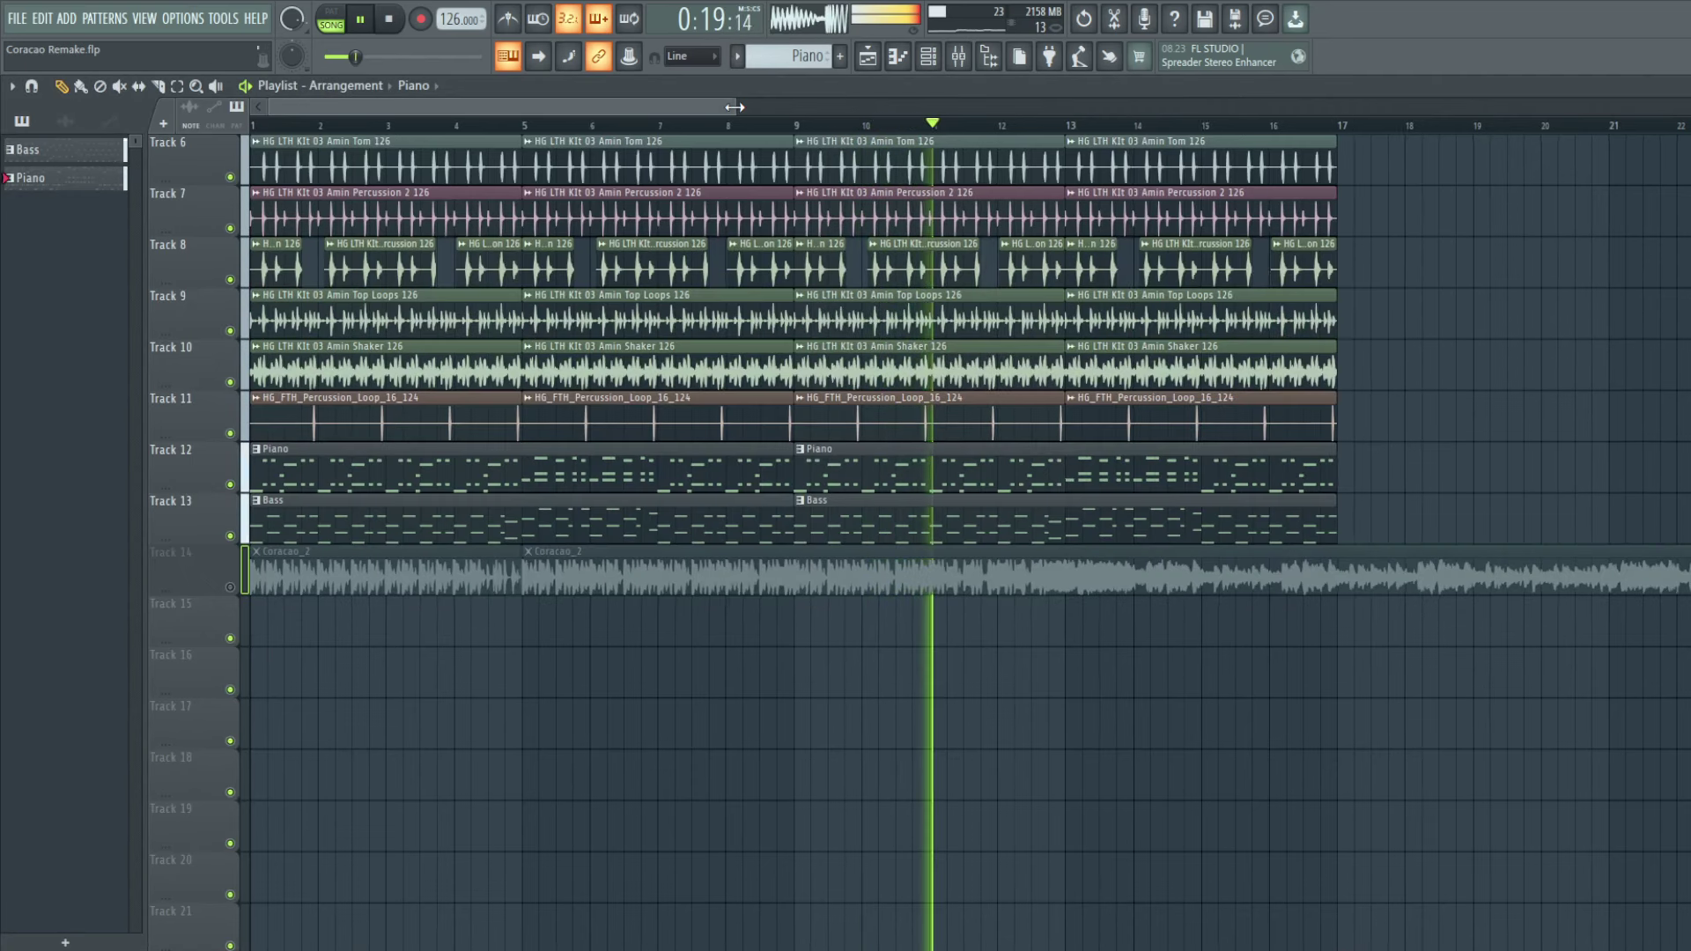
{"action": "left_click_drag", "start_coordinate": [733, 105], "coordinate": [1052, 107]}
{"action": "right_click", "coordinate": [230, 588]}
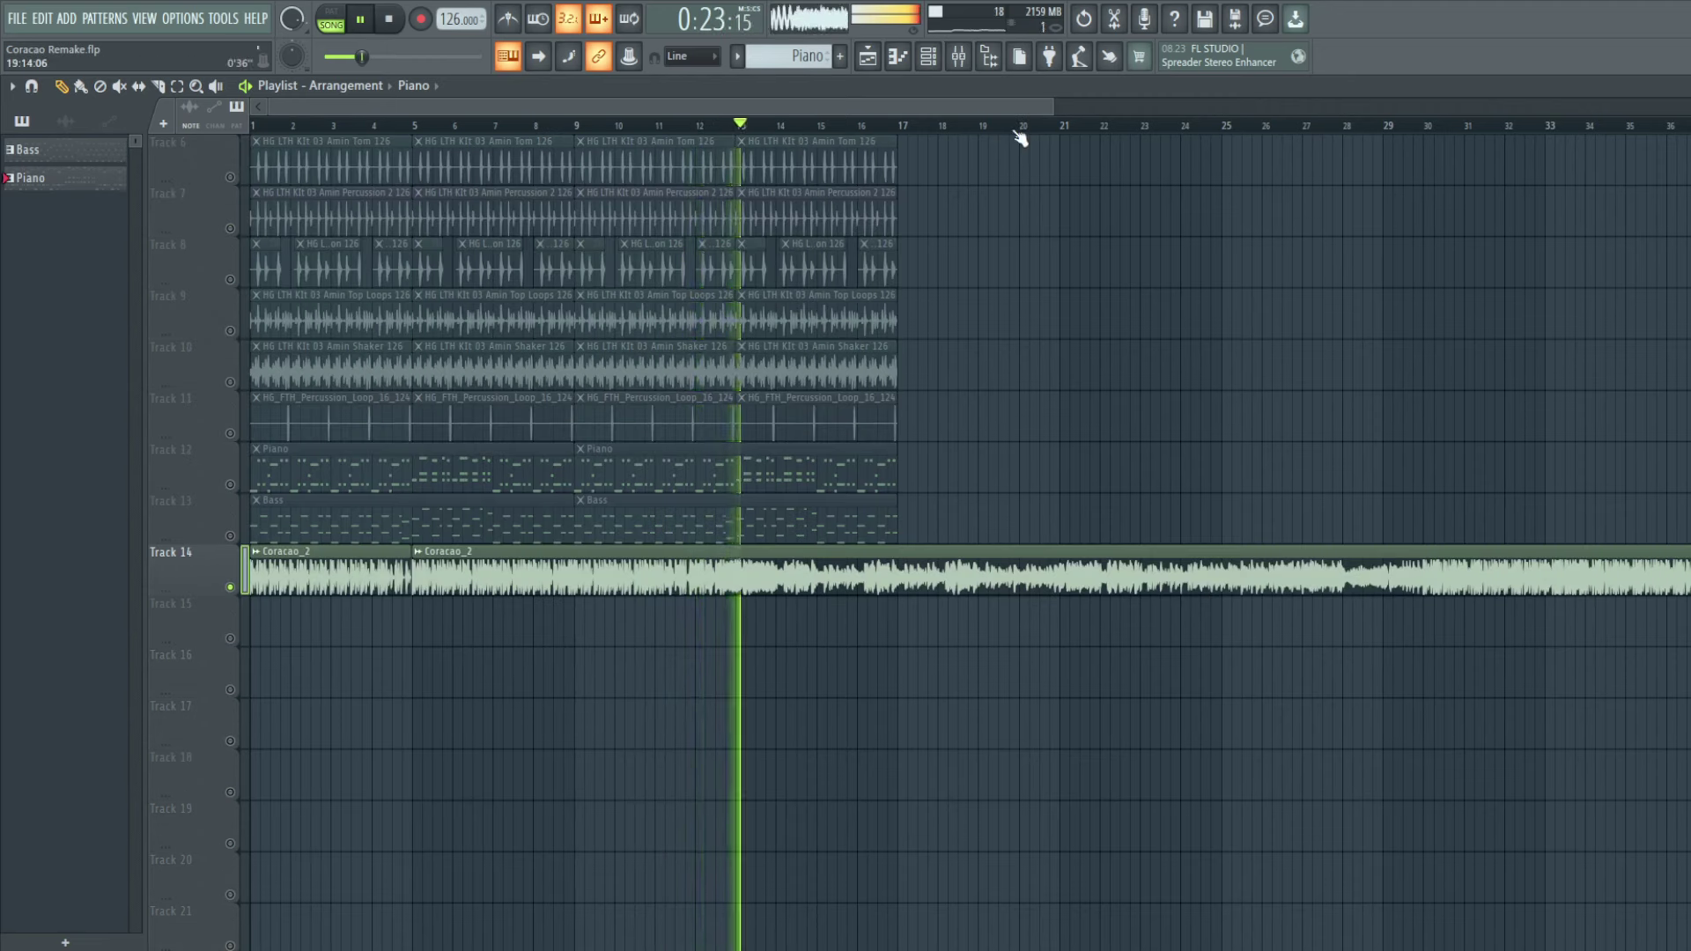
{"action": "left_click", "coordinate": [1347, 130]}
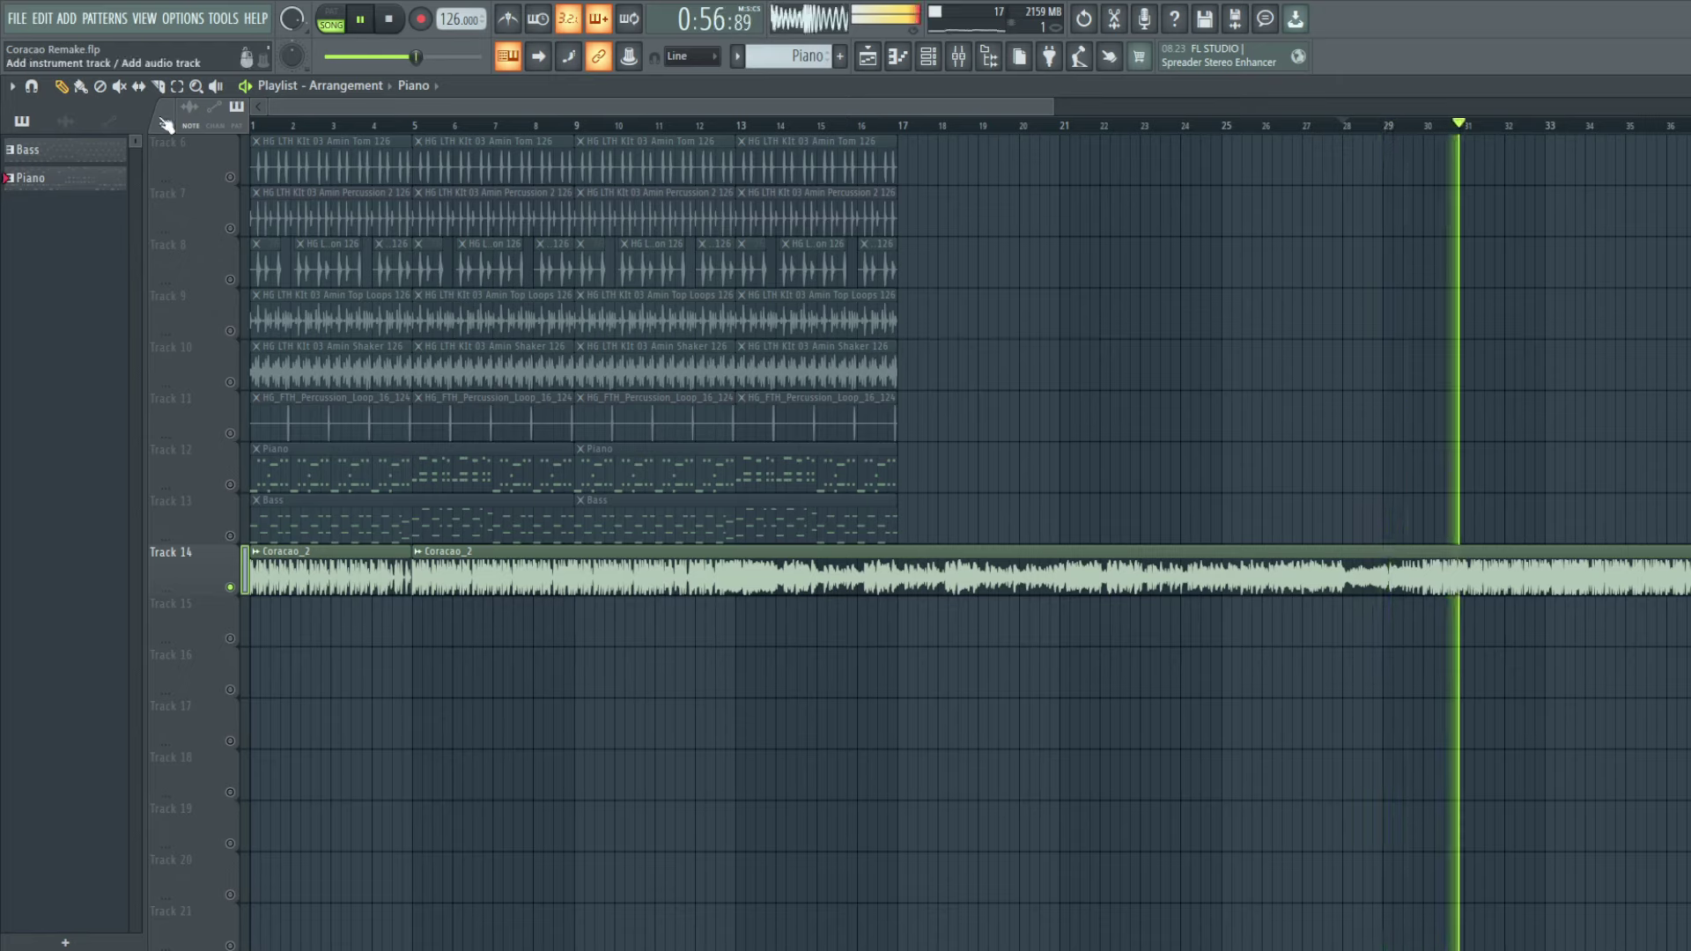
Step: Move all the remake clips on Tracks 1 to 13 together so they start at bar 30
{"action": "left_click", "coordinate": [179, 86]}
{"action": "left_click_drag", "start_coordinate": [973, 527], "coordinate": [3, 6]}
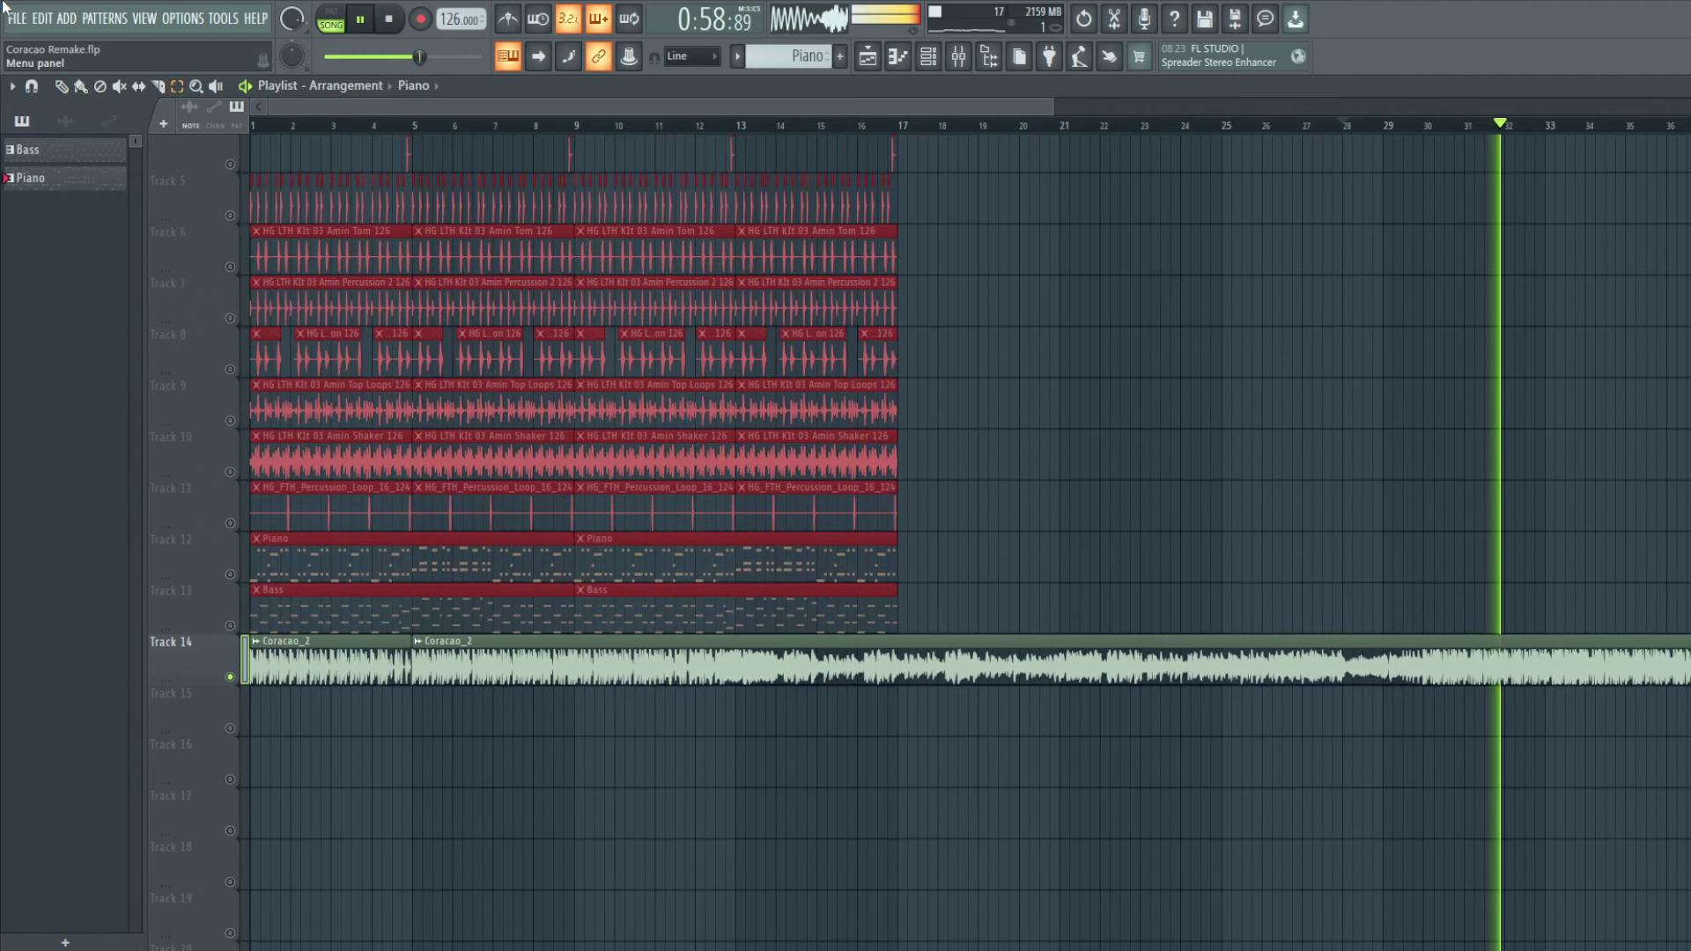
{"action": "scroll", "coordinate": [362, 306], "scroll_direction": "up", "scroll_amount": 3}
{"action": "left_click_drag", "start_coordinate": [925, 775], "coordinate": [27, 5]}
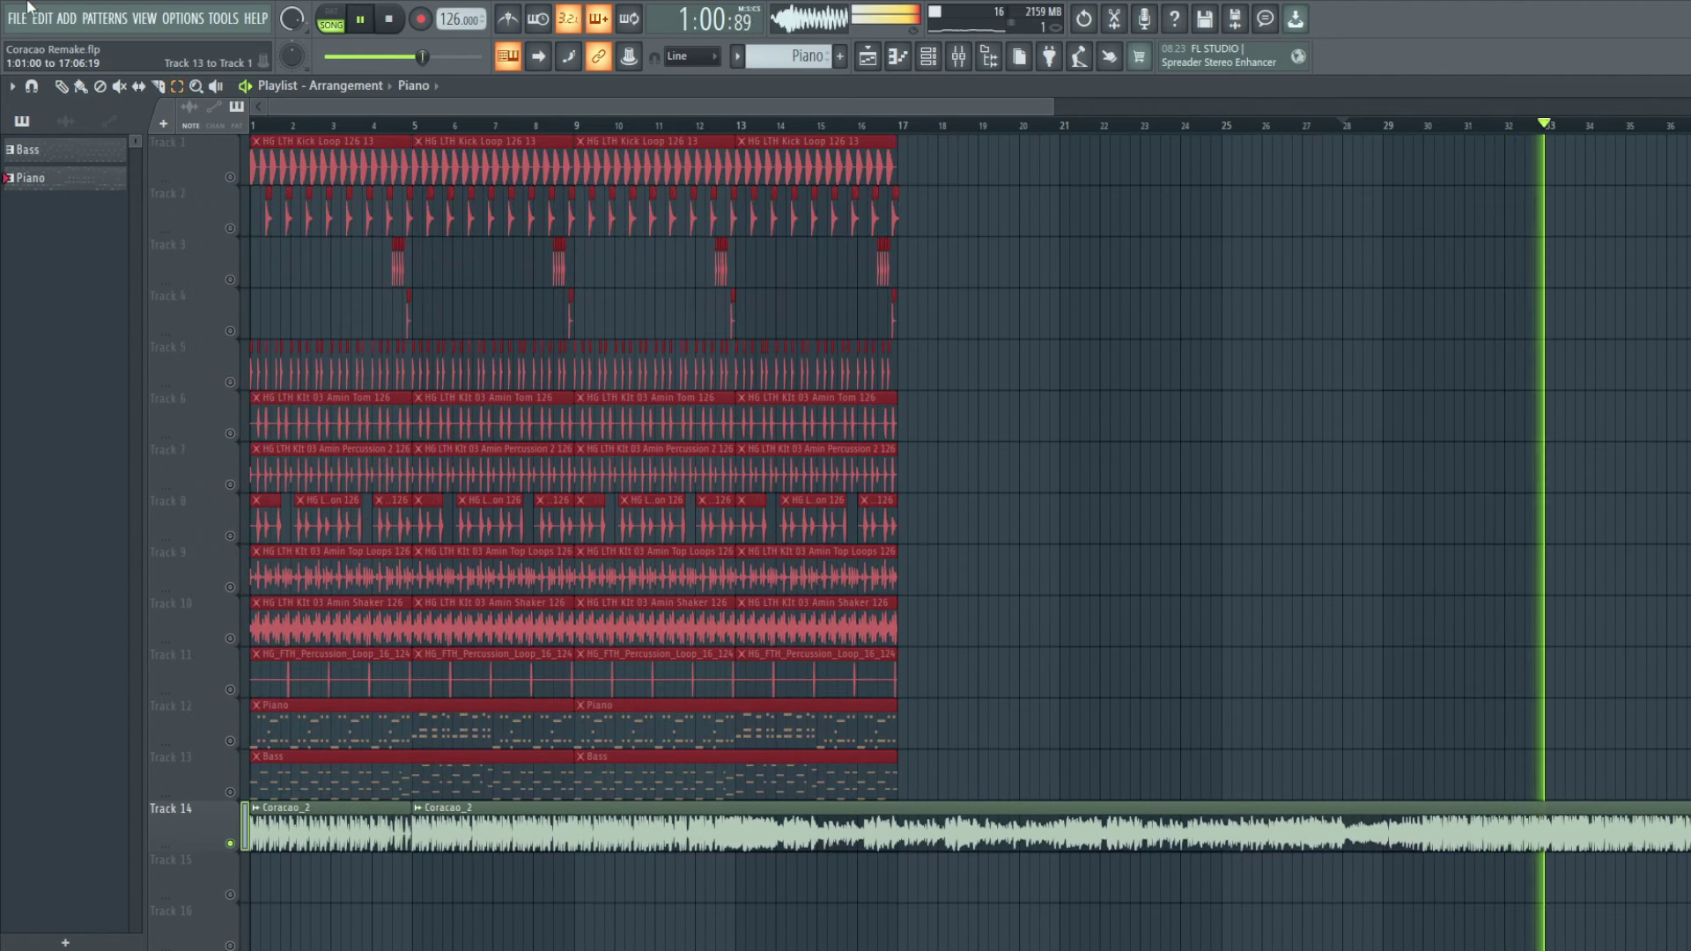
{"action": "left_click", "coordinate": [61, 87]}
{"action": "mouse_move", "coordinate": [340, 162]}
{"action": "left_mouse_down"}
{"action": "mouse_move", "coordinate": [1555, 150]}
{"action": "mouse_move", "coordinate": [1416, 136]}
{"action": "mouse_move", "coordinate": [1427, 157]}
{"action": "mouse_move", "coordinate": [1404, 159]}
{"action": "left_mouse_up"}
Step: Slice the Coracao_2 clip on Track 14 at bar 30 and delete the part after the cut
{"action": "left_click", "coordinate": [1255, 125]}
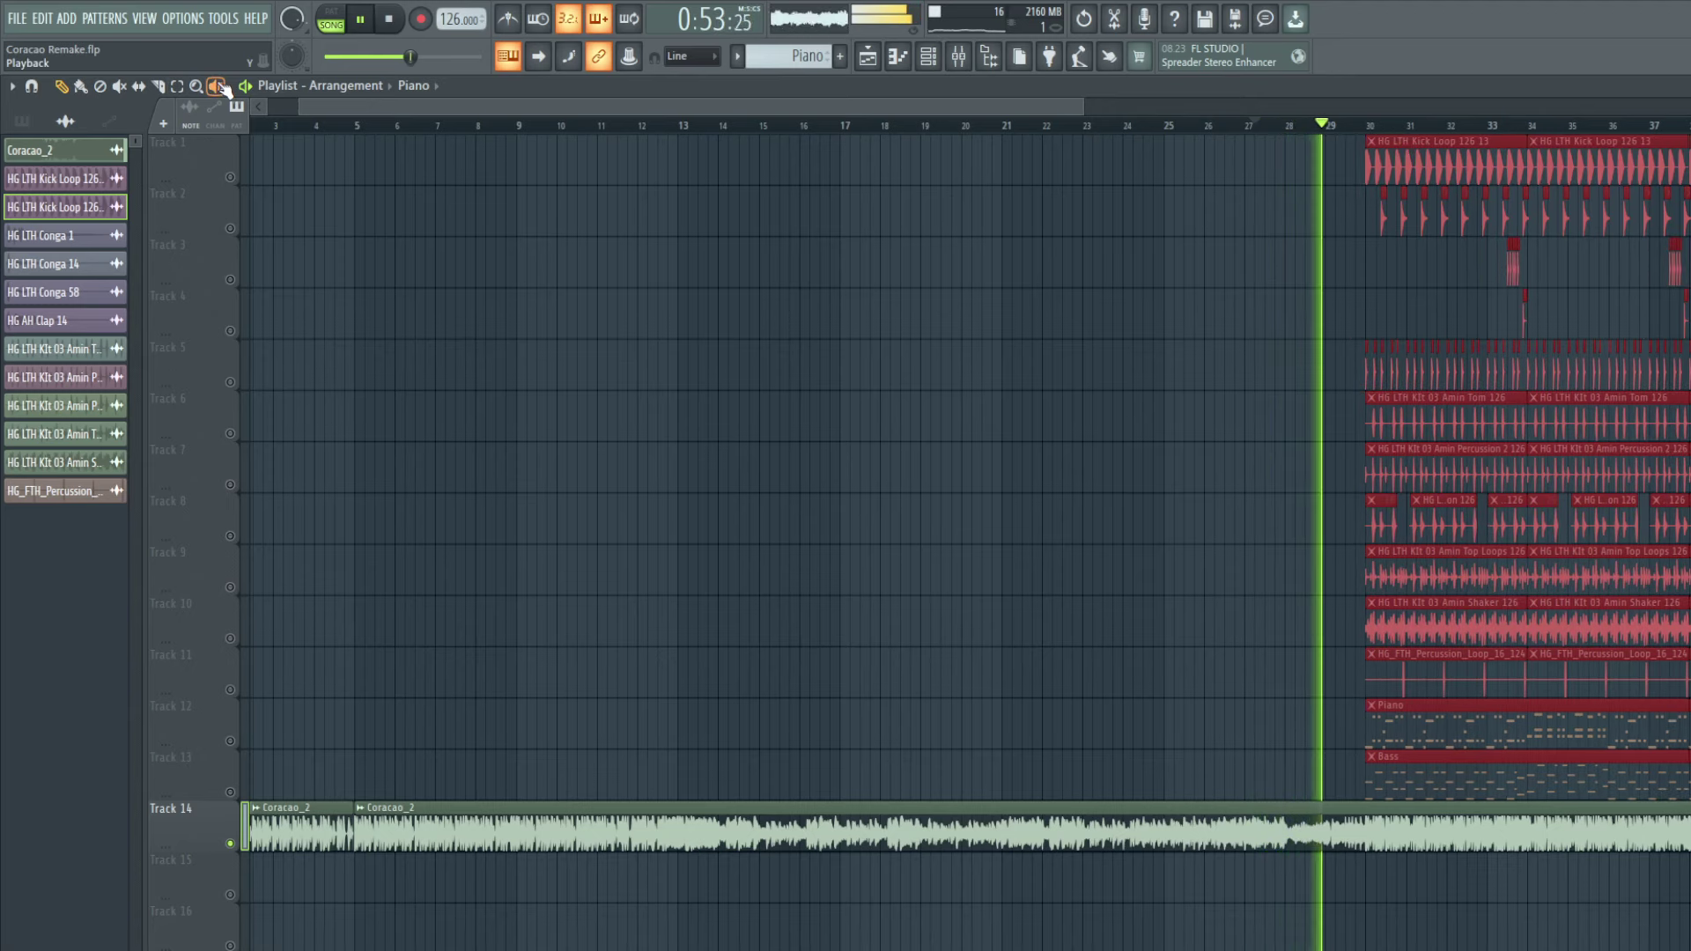
{"action": "scroll", "coordinate": [1351, 661], "scroll_direction": "down", "scroll_amount": 4}
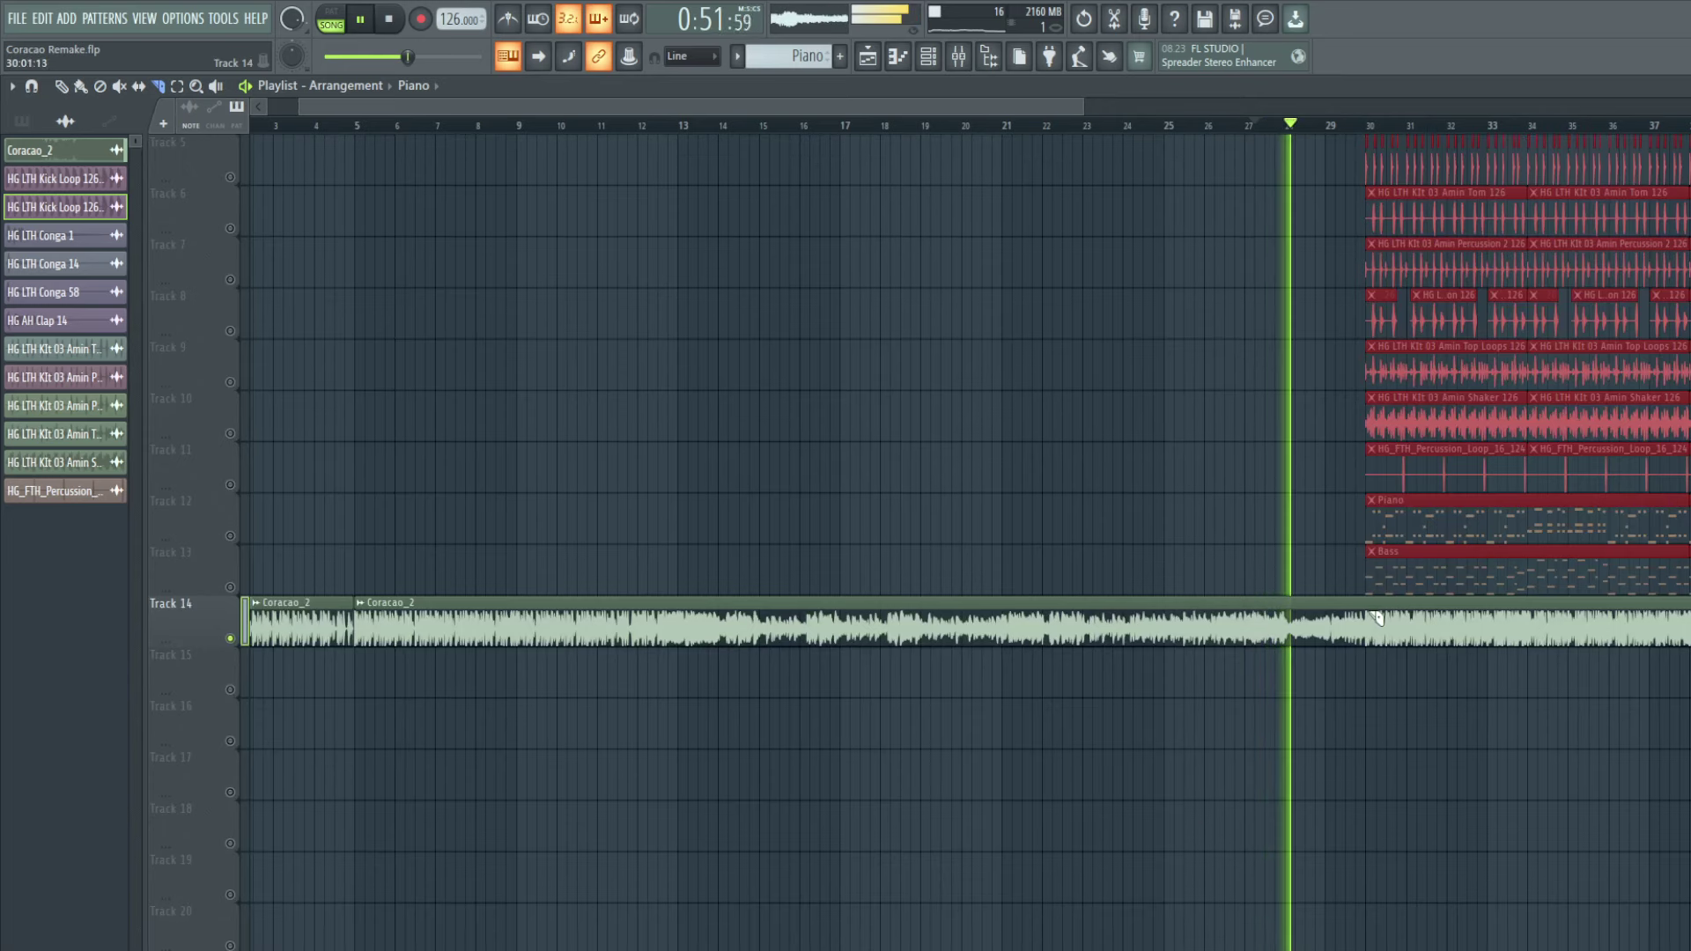
{"action": "left_click_drag", "start_coordinate": [1370, 599], "coordinate": [1371, 656]}
{"action": "left_click", "coordinate": [60, 86]}
{"action": "key", "text": "space"}
{"action": "key", "text": "space"}
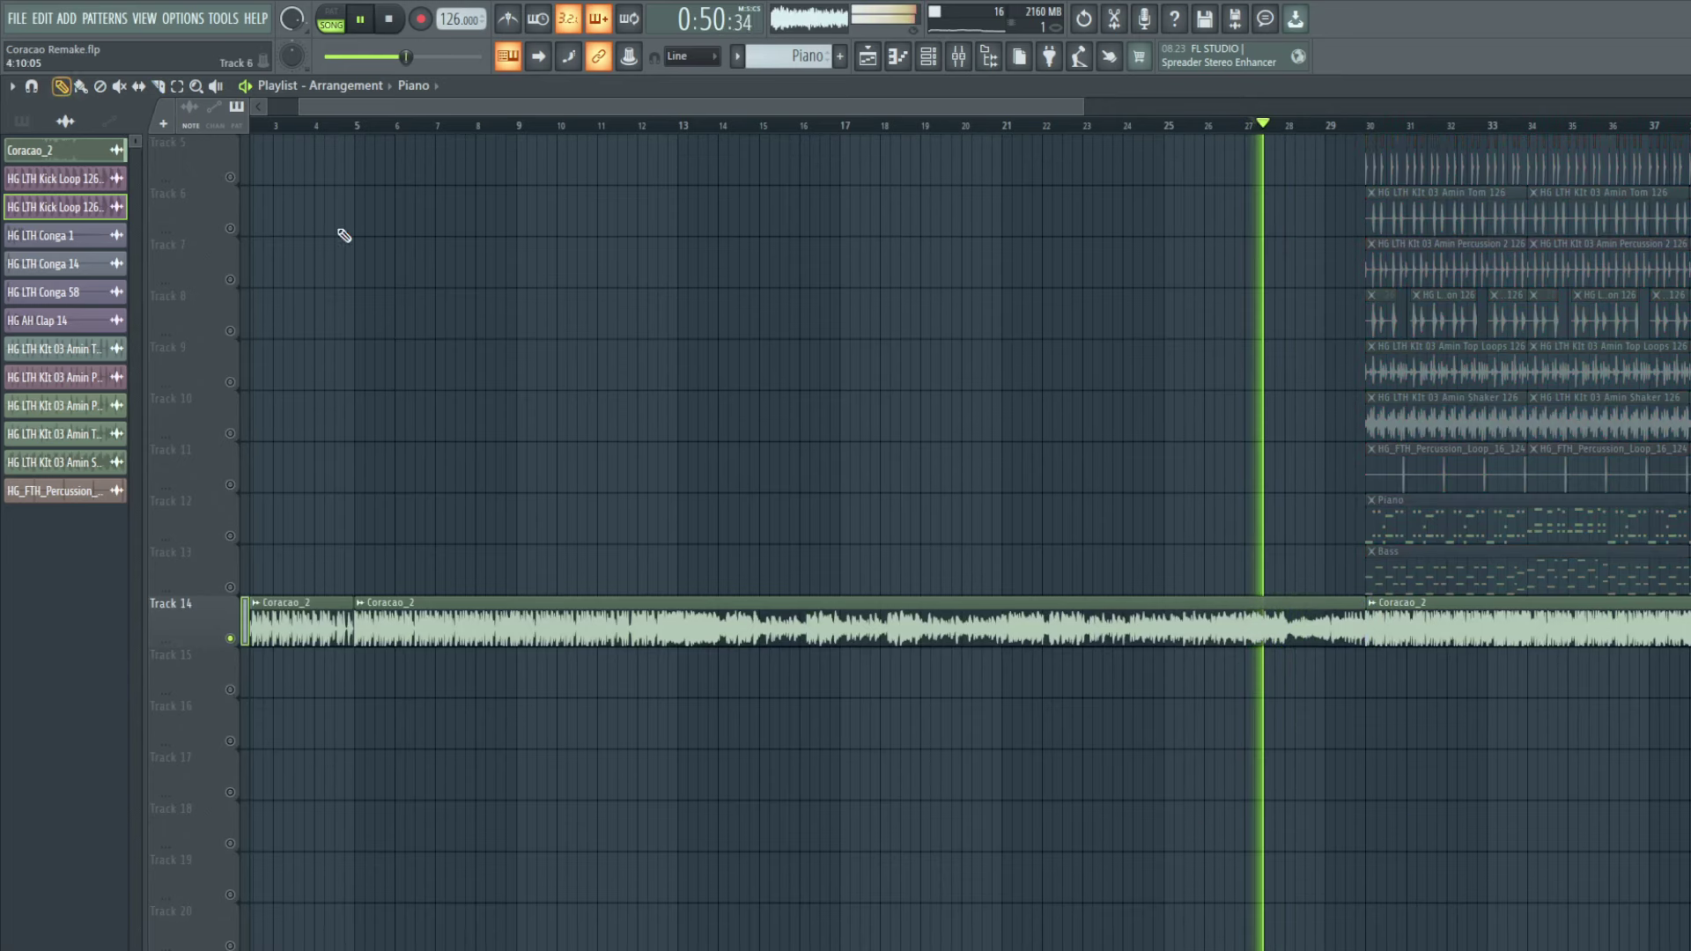
{"action": "right_click", "coordinate": [1387, 624]}
Step: Unsolo Track 14 and play the transition from the Coracao_2 reference into the remake from about bar 27
{"action": "key", "text": "space"}
{"action": "key", "text": "space"}
{"action": "right_click", "coordinate": [231, 639]}
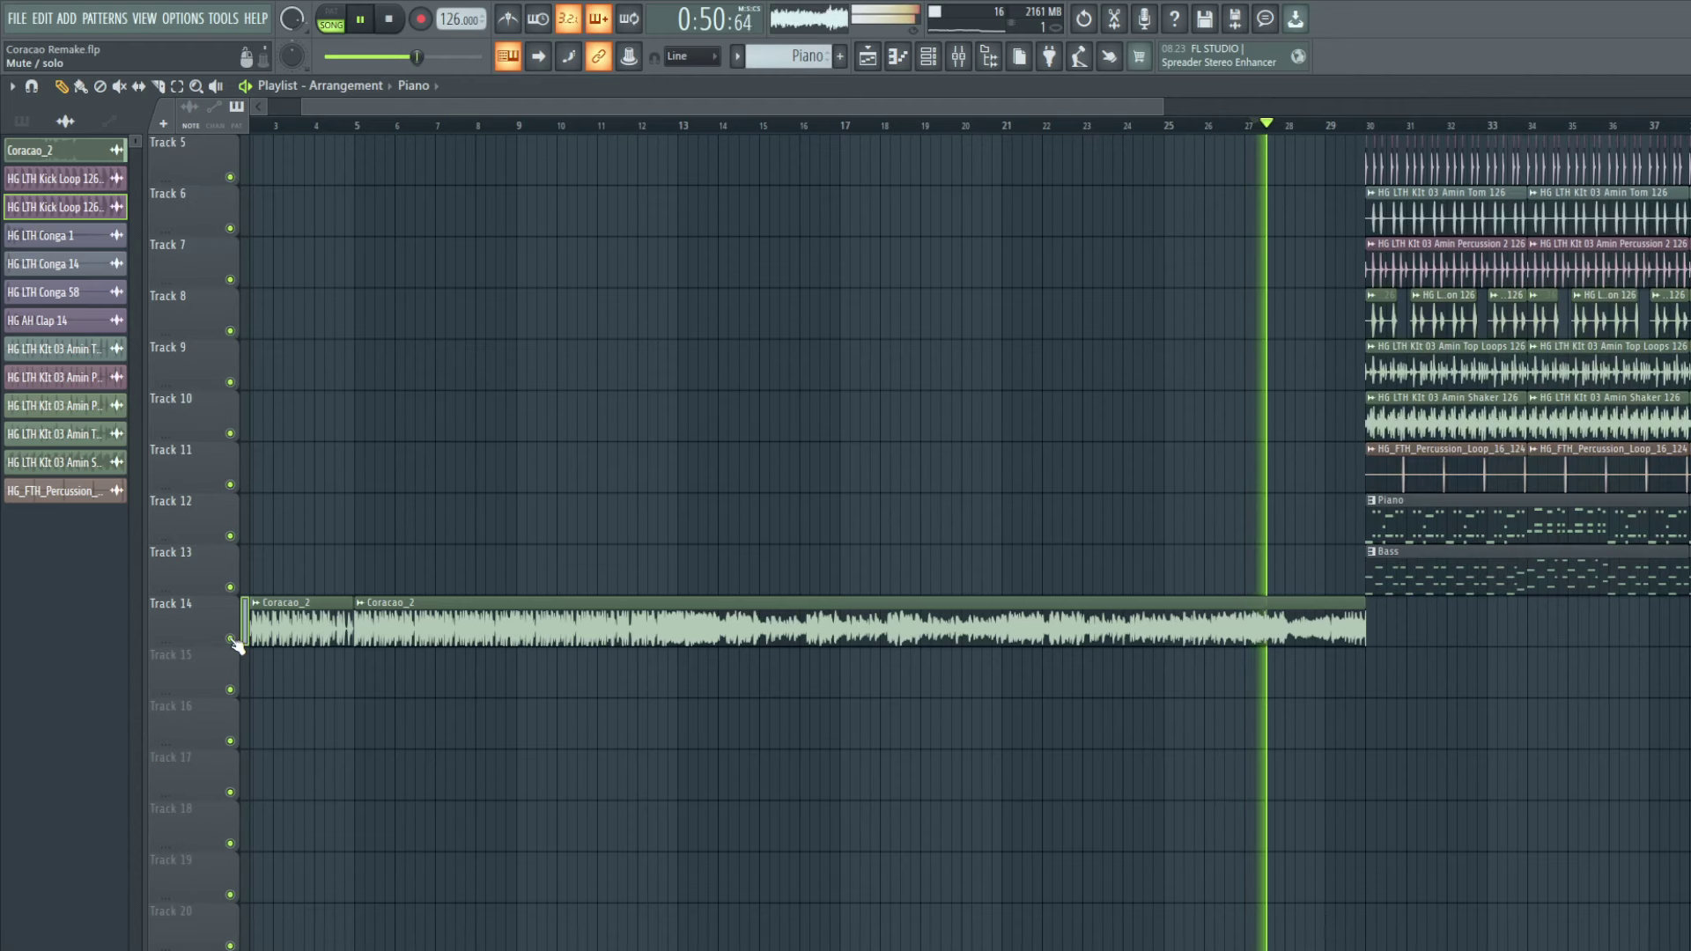
{"action": "left_click_drag", "start_coordinate": [978, 108], "coordinate": [1275, 101]}
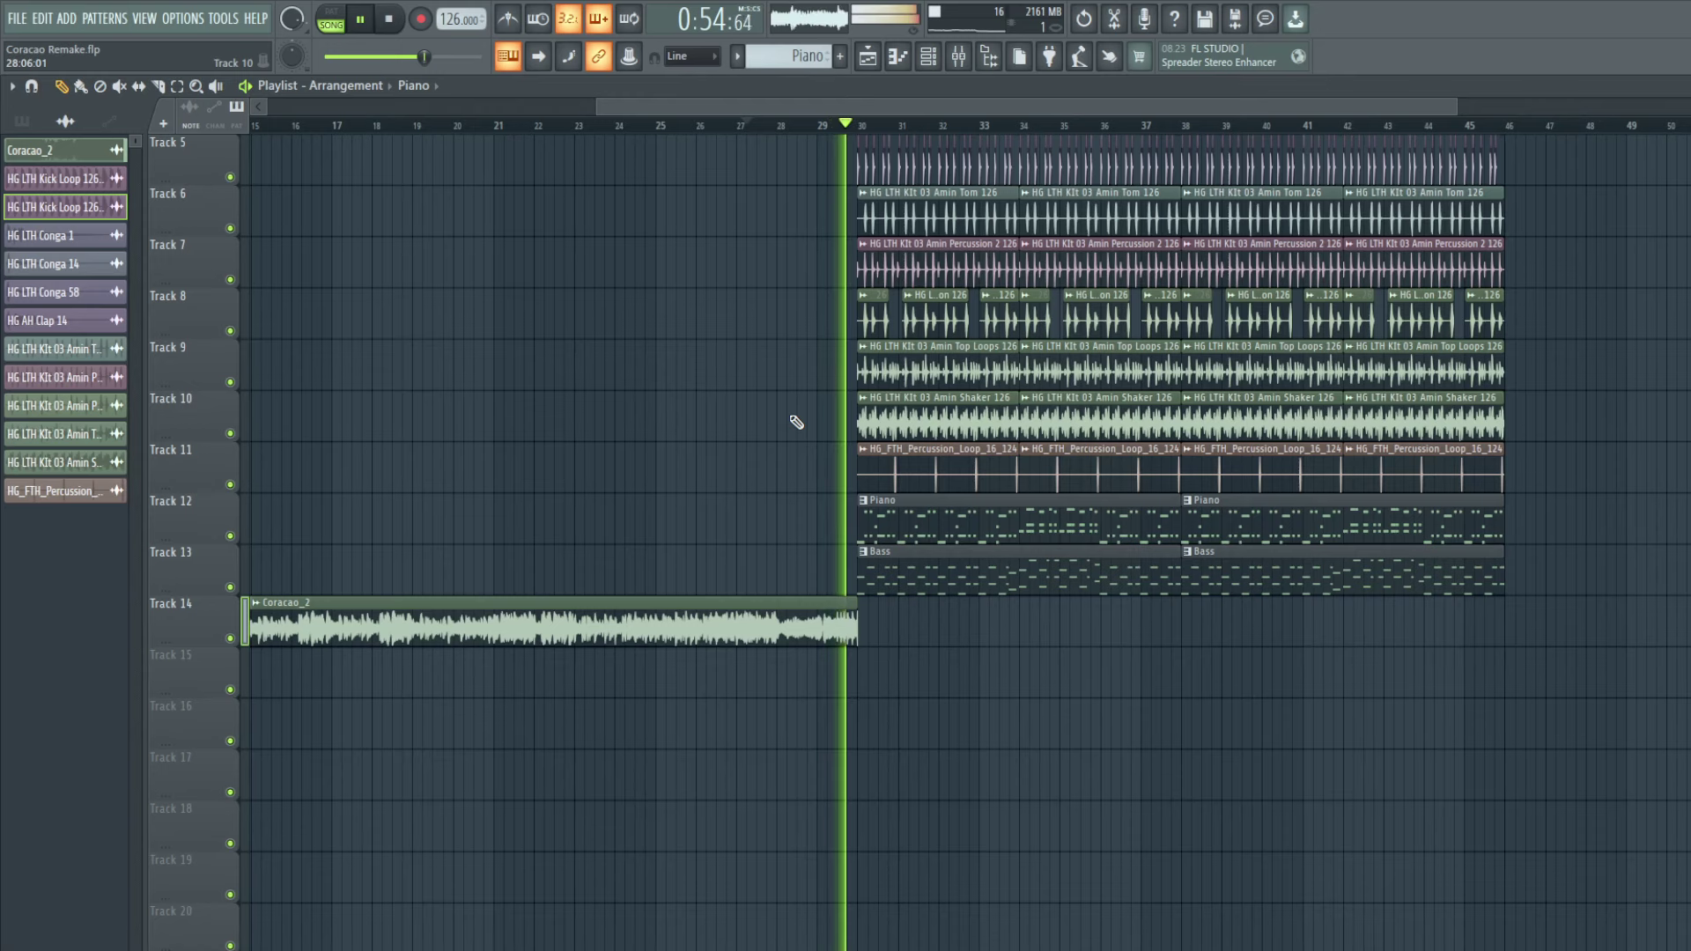
Step: Examine the remake's drum, piano and bass tracks while the arrangement plays on from bar 30
{"action": "scroll", "coordinate": [796, 422], "scroll_direction": "up", "scroll_amount": 4}
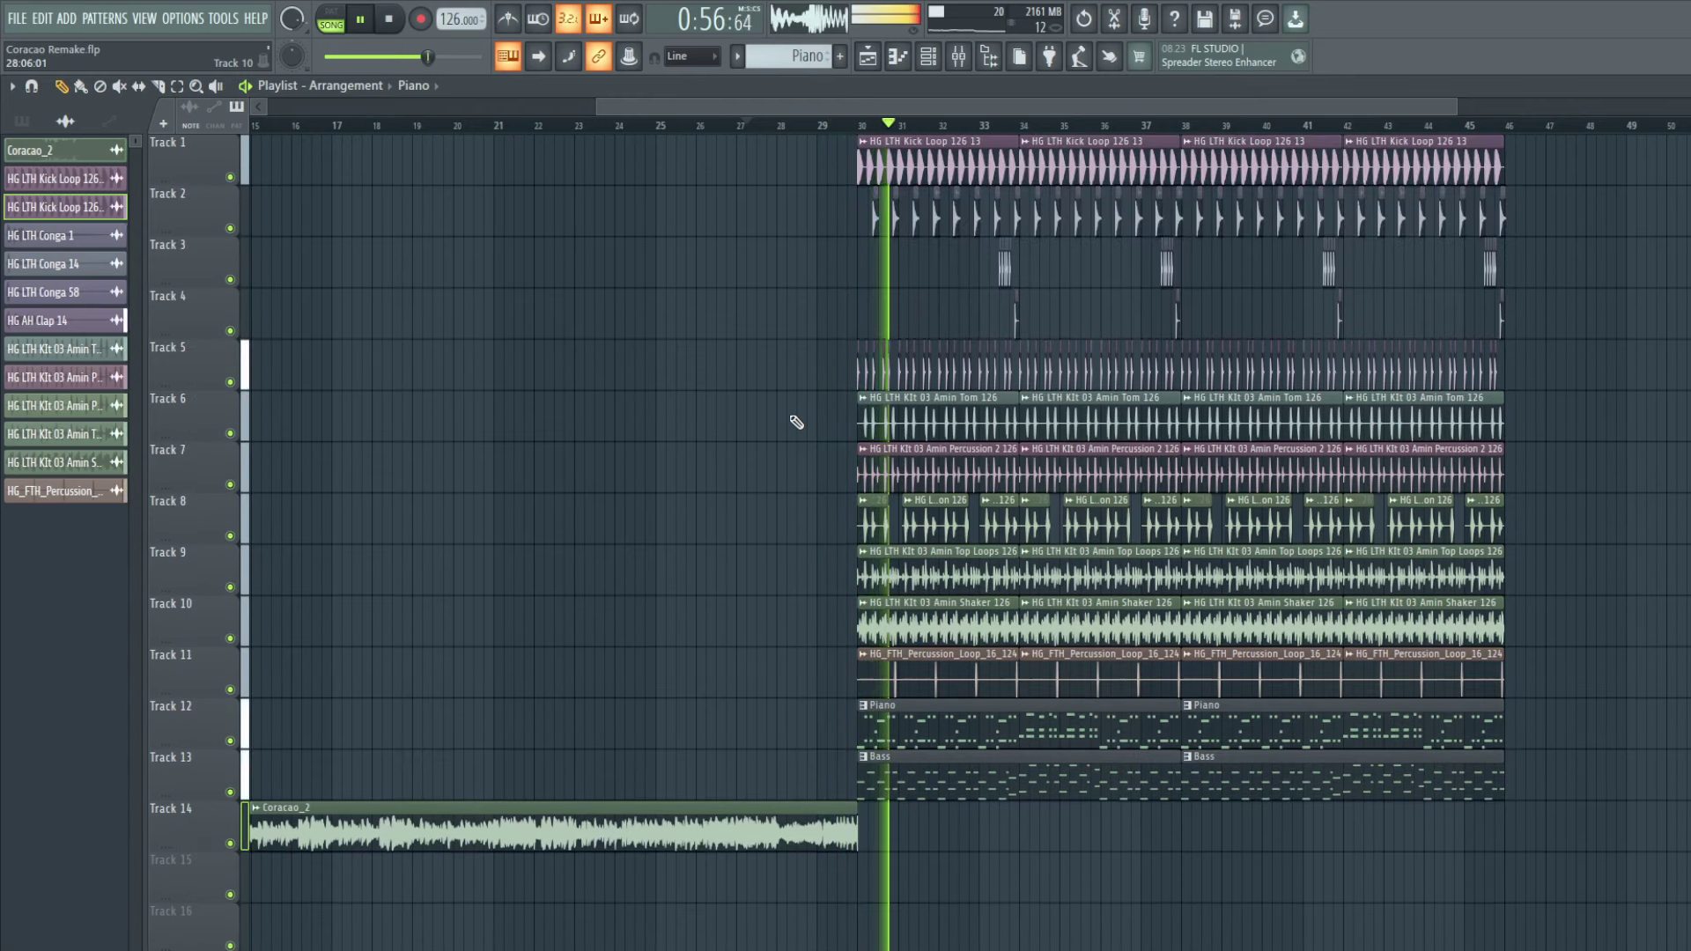
{"action": "scroll", "coordinate": [793, 427], "scroll_direction": "down", "scroll_amount": 4}
{"action": "scroll", "coordinate": [782, 436], "scroll_direction": "up", "scroll_amount": 4}
{"action": "scroll", "coordinate": [782, 437], "scroll_direction": "down", "scroll_amount": 2}
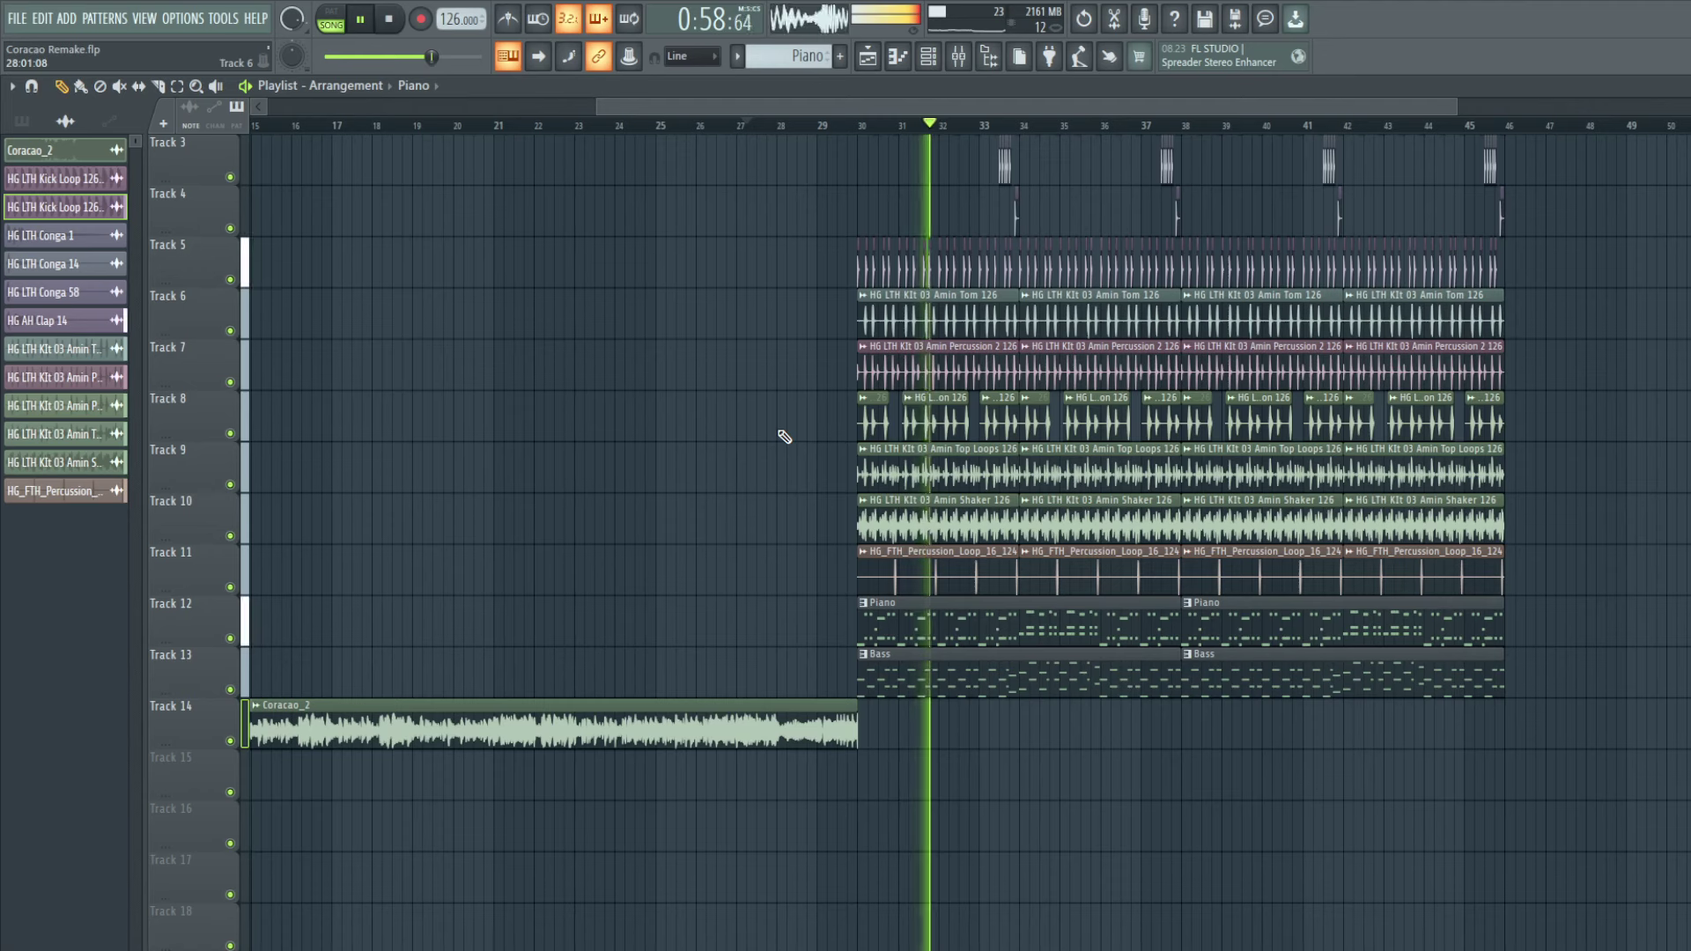
{"action": "scroll", "coordinate": [784, 437], "scroll_direction": "down", "scroll_amount": 2}
{"action": "scroll", "coordinate": [782, 434], "scroll_direction": "up", "scroll_amount": 4}
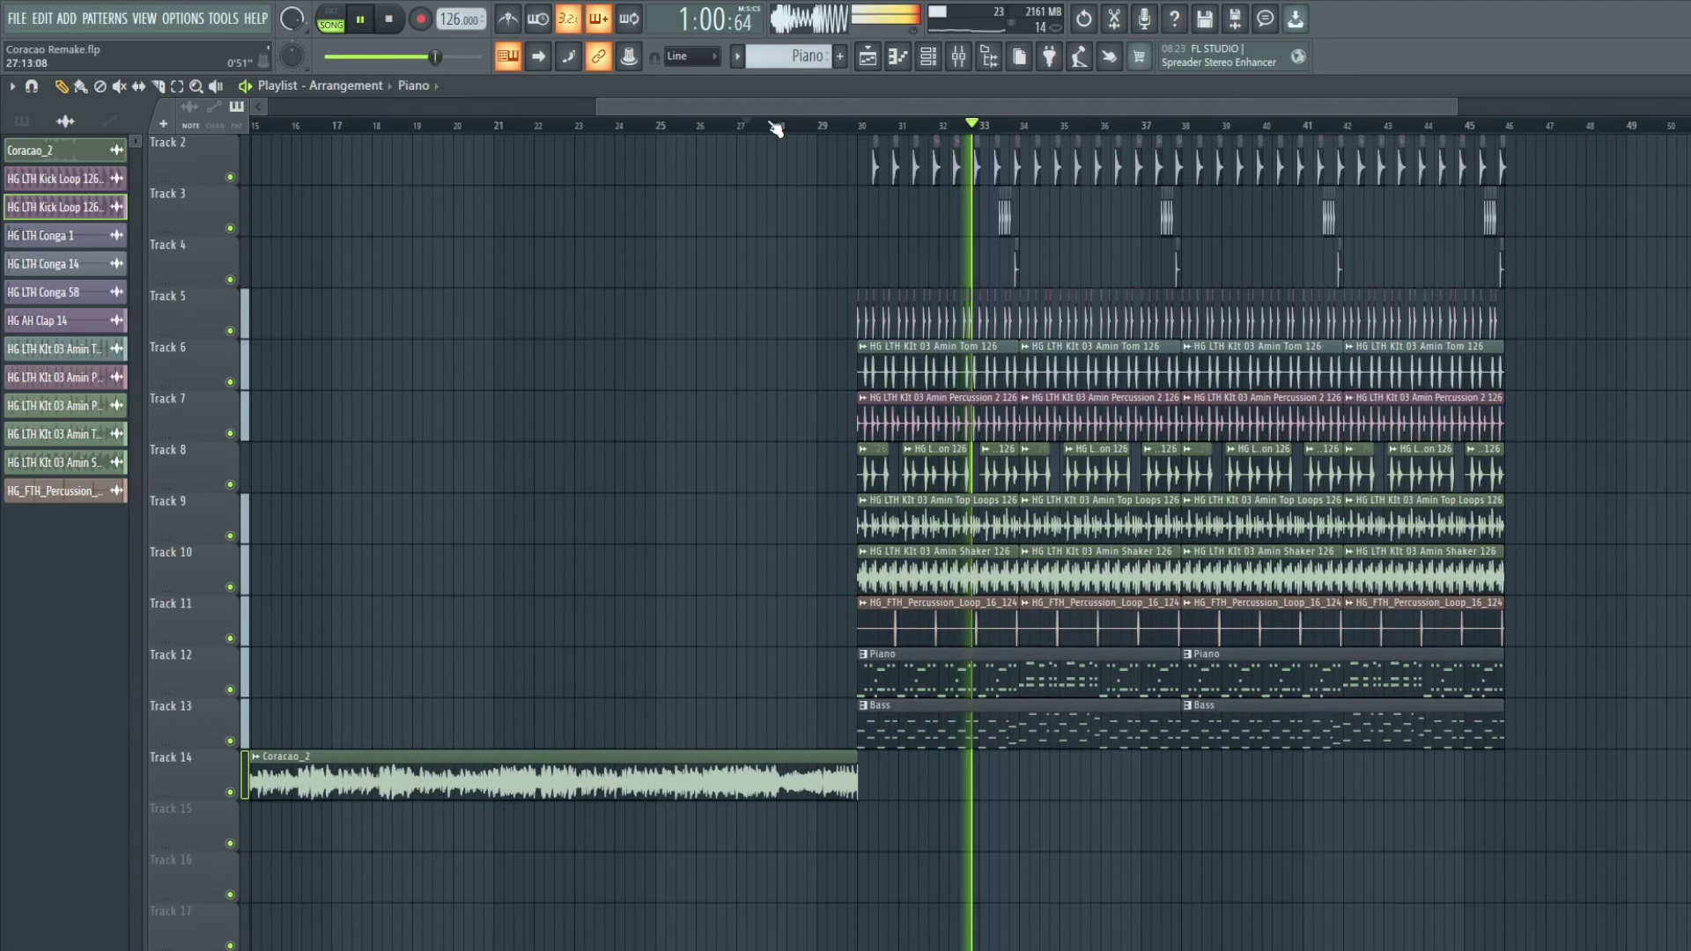
{"action": "left_click_drag", "start_coordinate": [775, 107], "coordinate": [947, 107]}
{"action": "scroll", "coordinate": [793, 348], "scroll_direction": "up", "scroll_amount": 1}
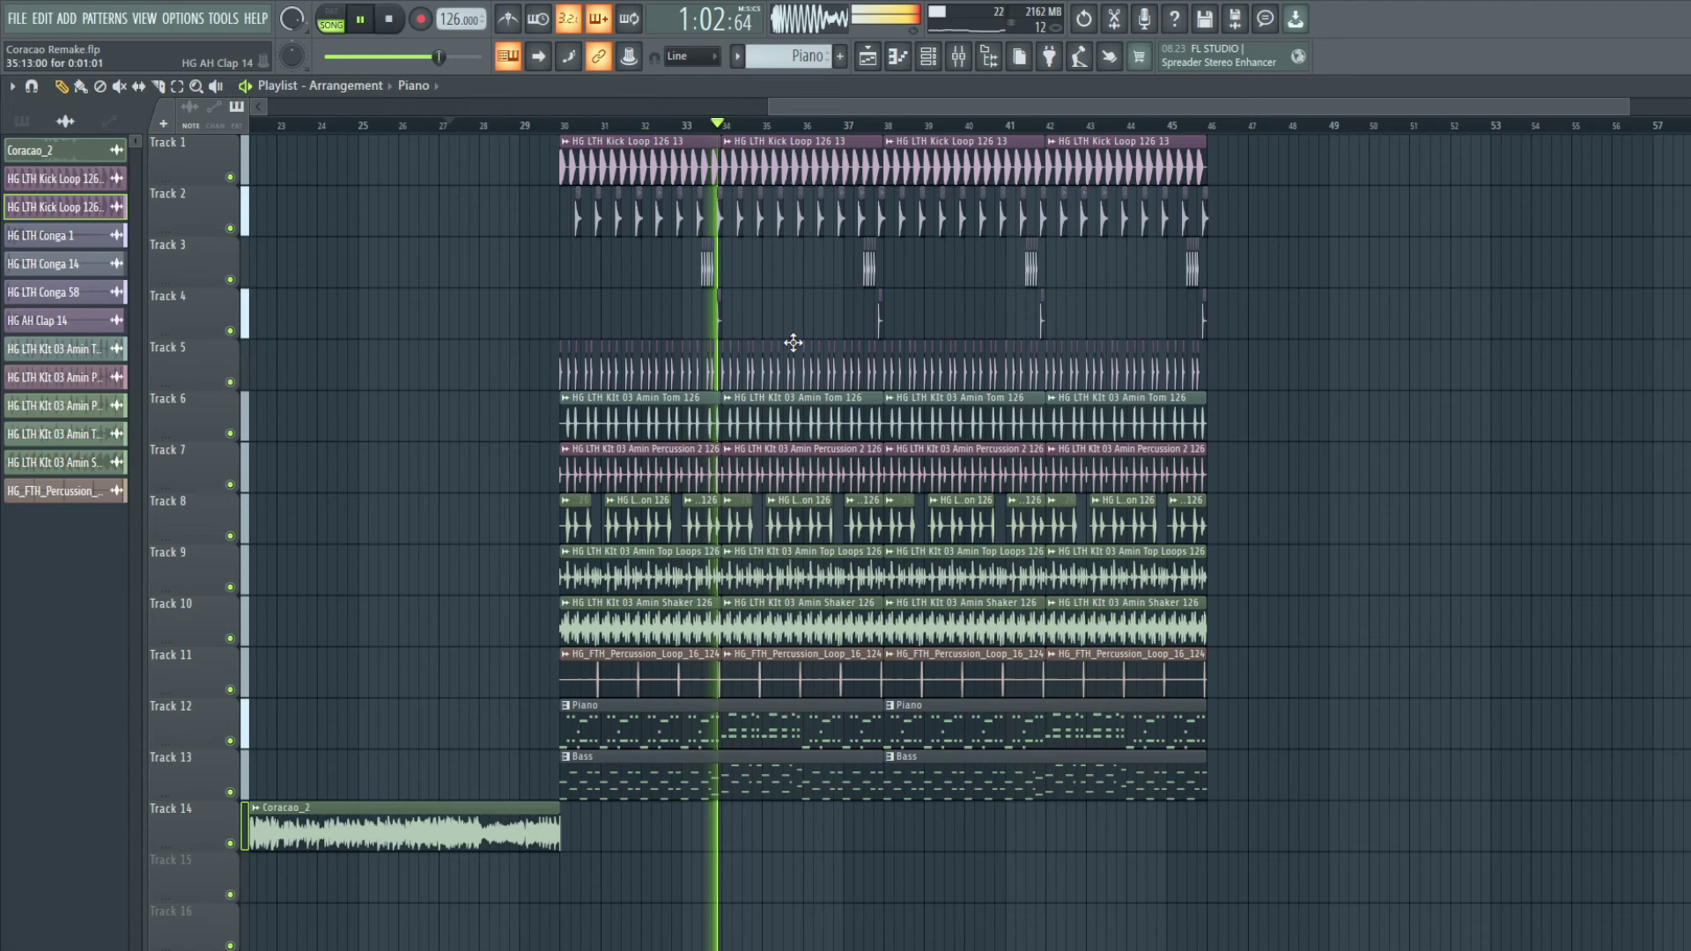
{"action": "scroll", "coordinate": [792, 339], "scroll_direction": "down", "scroll_amount": 4}
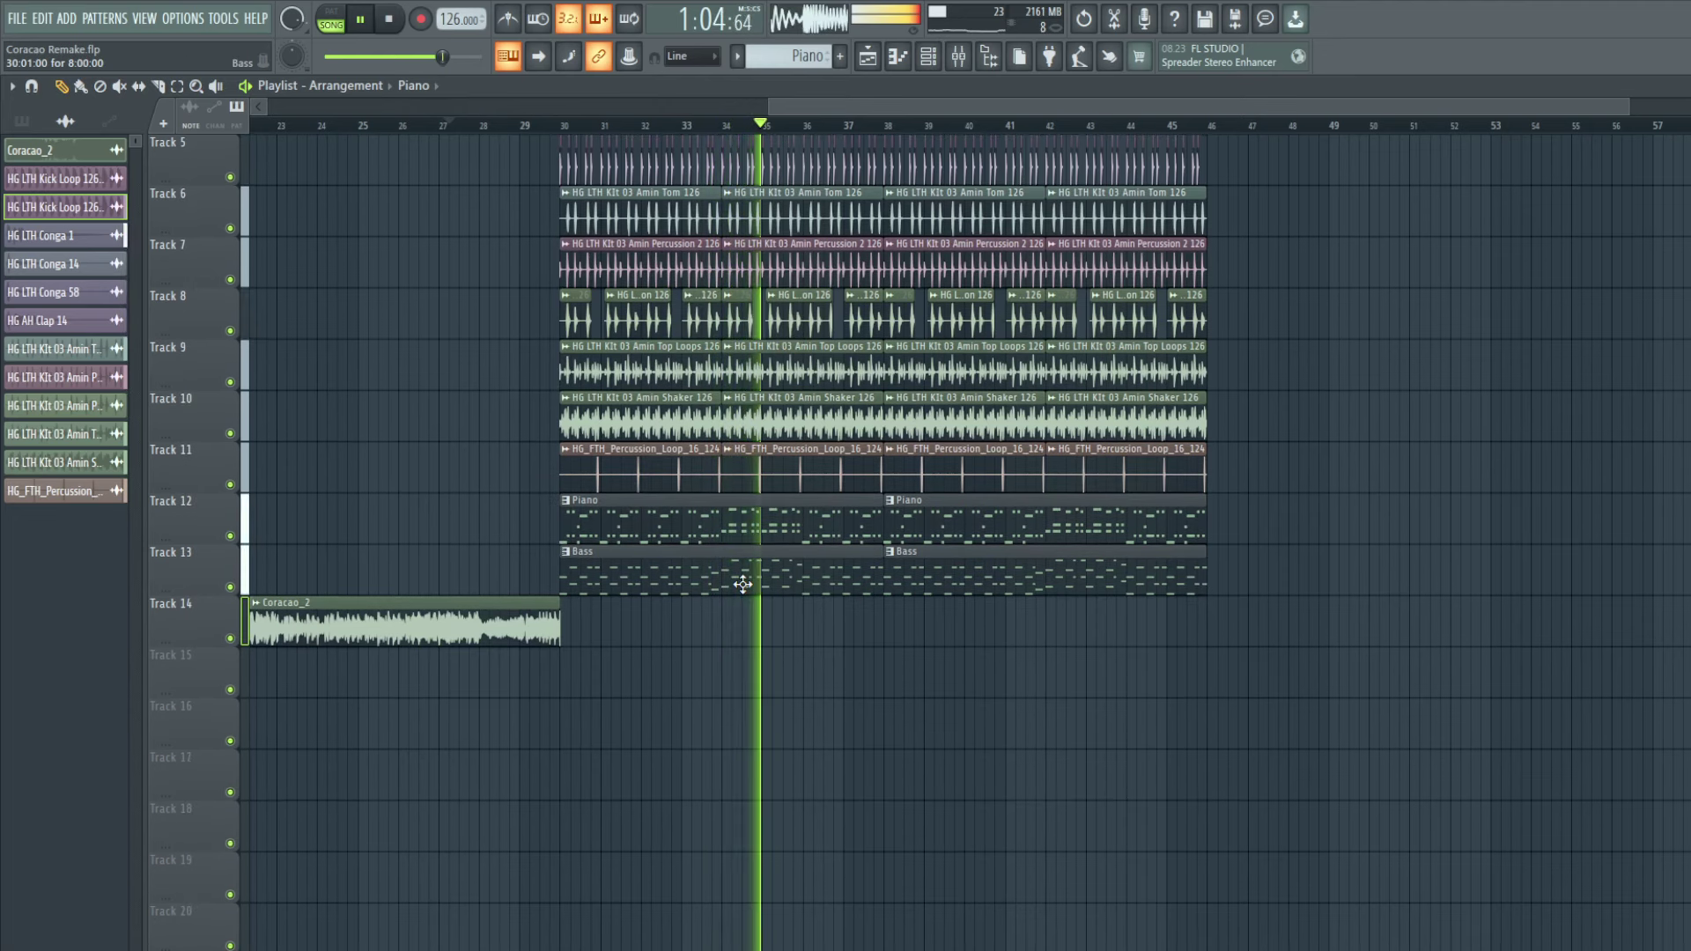
{"action": "scroll", "coordinate": [742, 584], "scroll_direction": "up", "scroll_amount": 4}
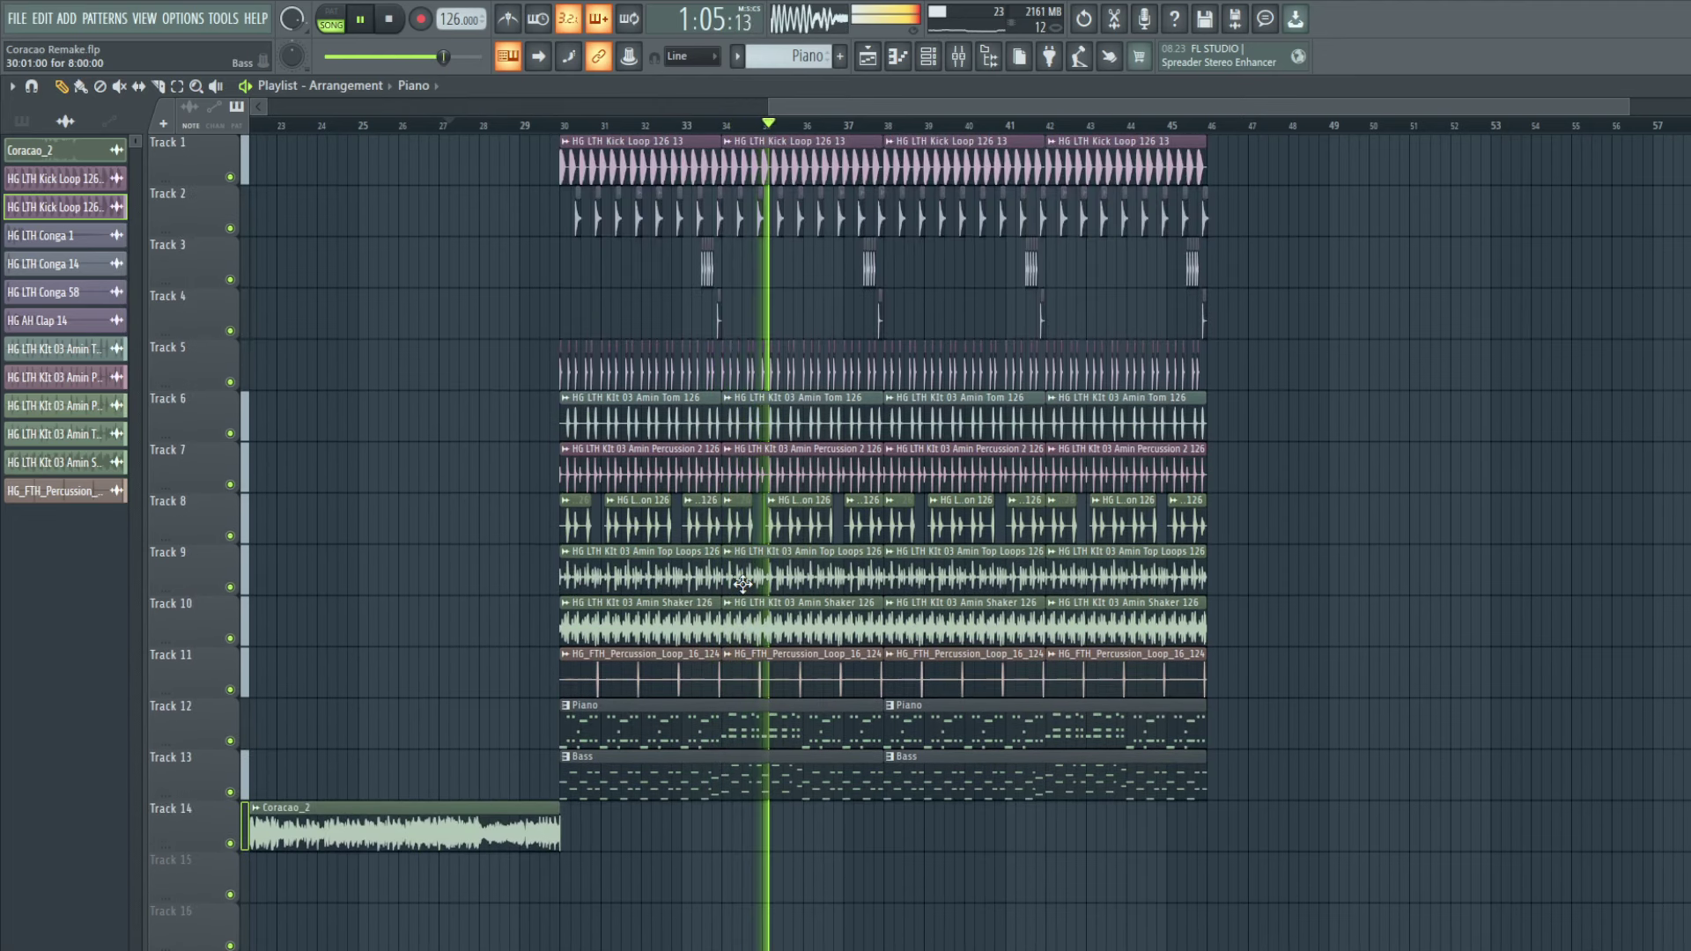
Step: Open the sample browser and shorten the second kick loop clip on Track 1 so the kick drops out about half a bar before bar 38
{"action": "left_click", "coordinate": [988, 56]}
{"action": "scroll", "coordinate": [1437, 550], "scroll_direction": "up", "scroll_amount": 3}
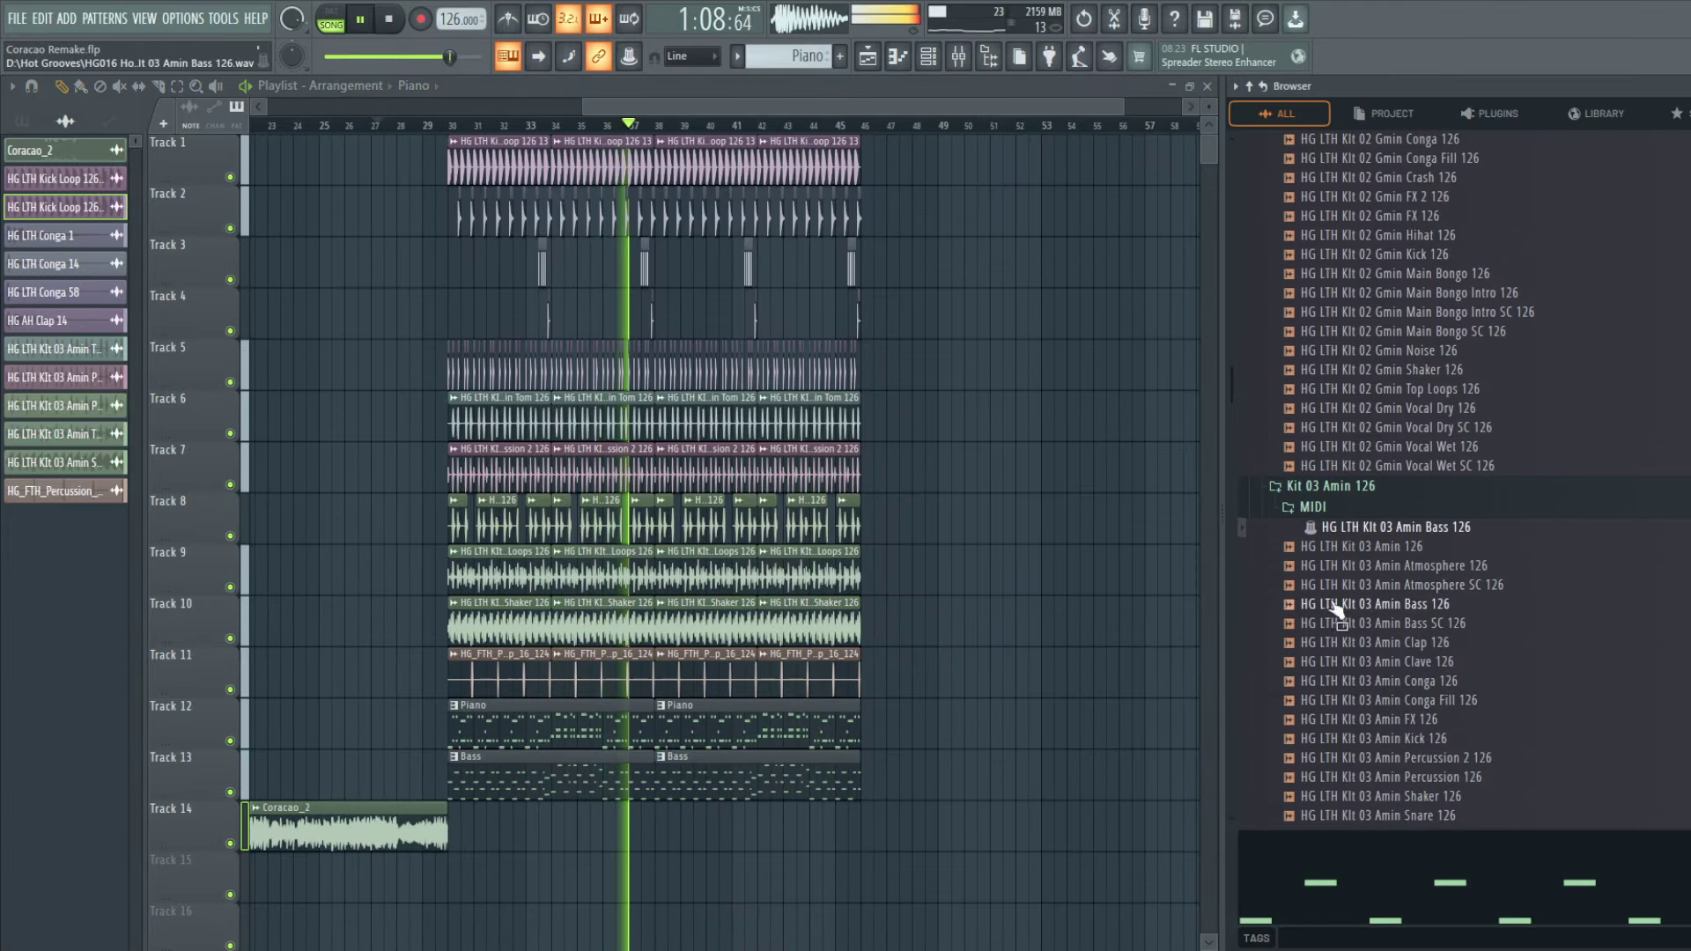
{"action": "scroll", "coordinate": [937, 561], "scroll_direction": "down", "scroll_amount": 3}
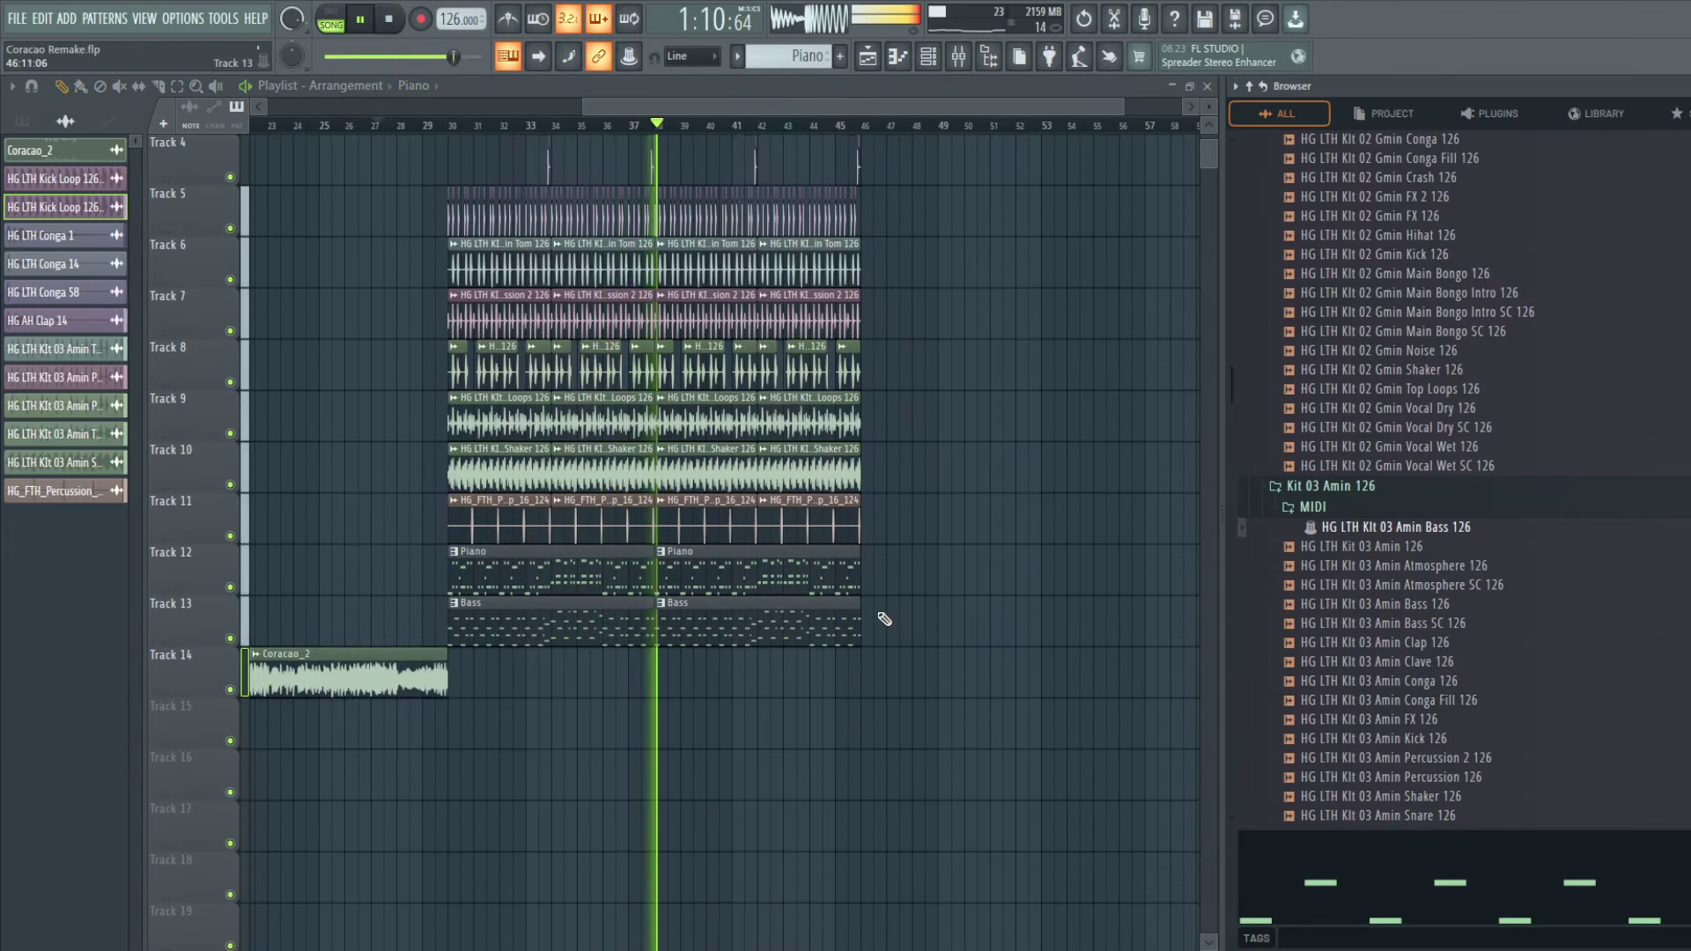
{"action": "scroll", "coordinate": [884, 619], "scroll_direction": "up", "scroll_amount": 3}
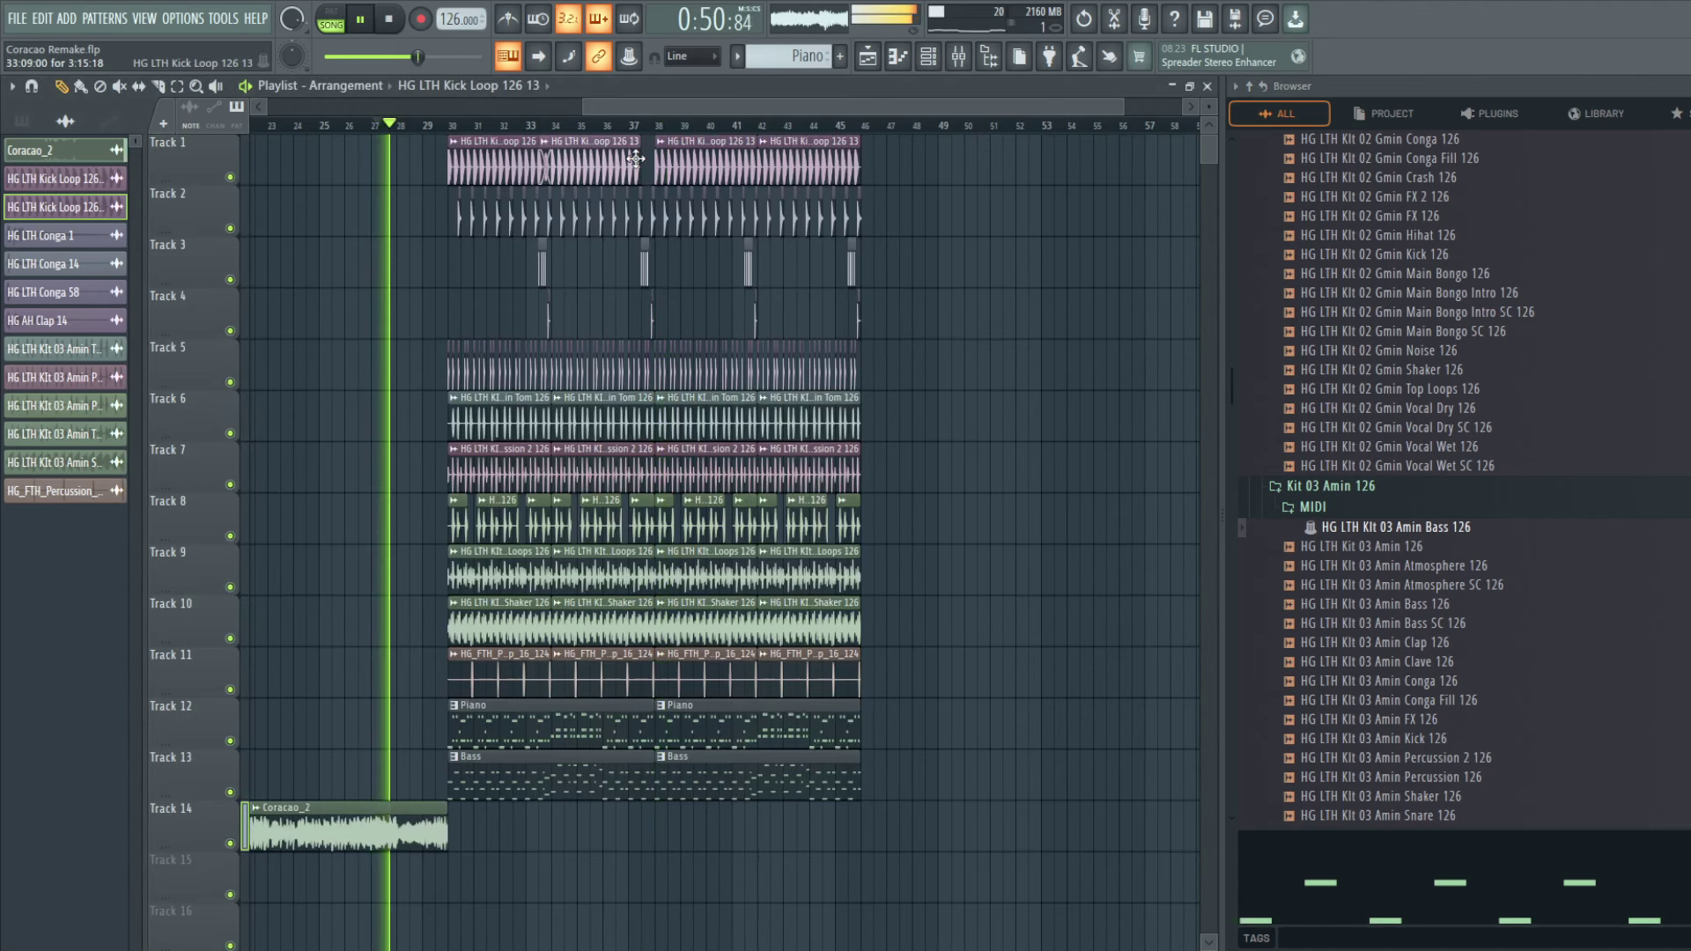
{"action": "left_click_drag", "start_coordinate": [652, 158], "coordinate": [640, 158]}
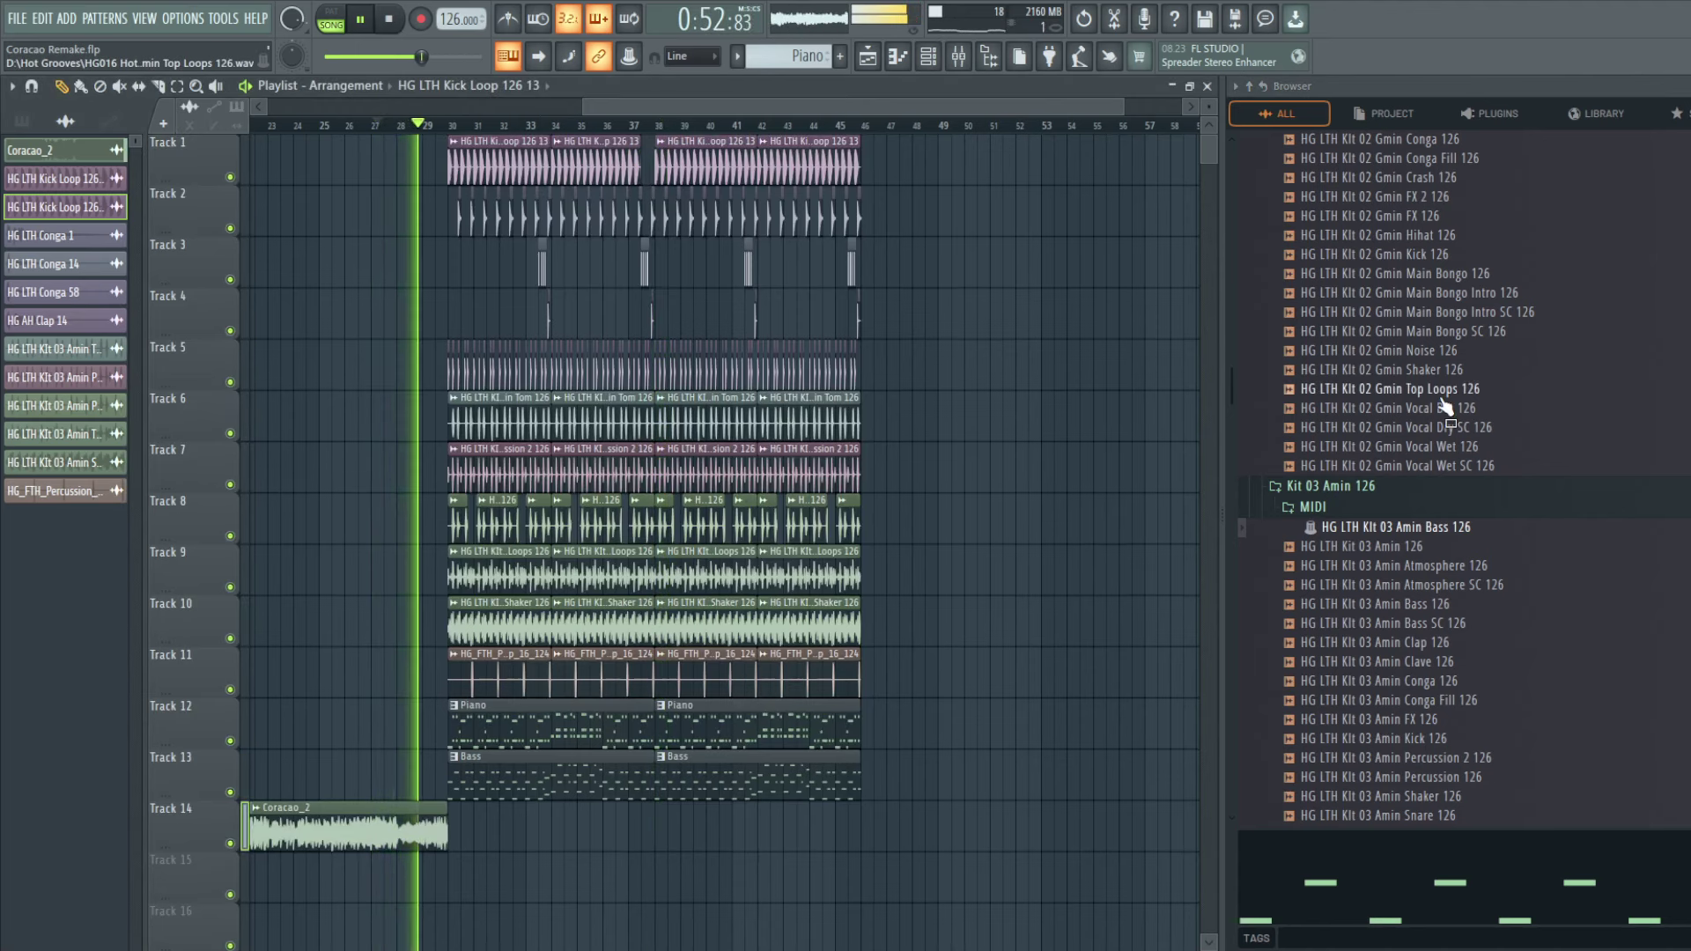
Step: Collapse the pack's Construction Kits folder, stop the arrangement and audition percussion loops such as HG LTH Percussion Loop 126 20 and 36
{"action": "scroll", "coordinate": [1431, 485], "scroll_direction": "up", "scroll_amount": 10}
{"action": "scroll", "coordinate": [1436, 493], "scroll_direction": "up", "scroll_amount": 9}
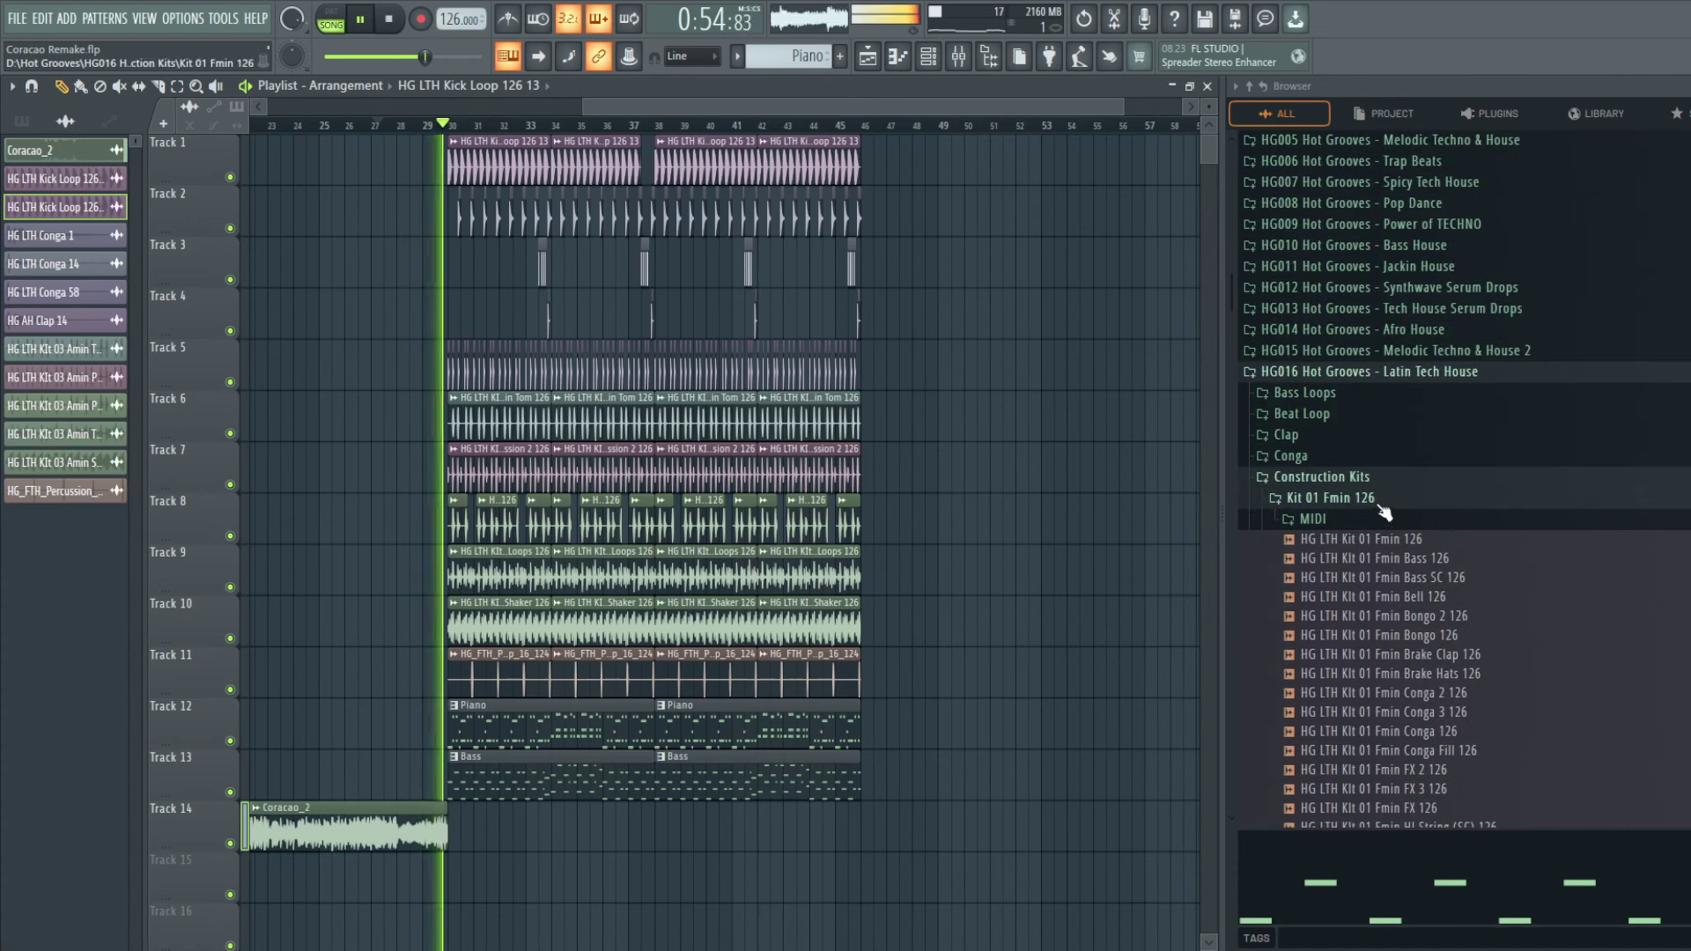
{"action": "left_click", "coordinate": [1334, 476]}
{"action": "scroll", "coordinate": [1357, 553], "scroll_direction": "down", "scroll_amount": 5}
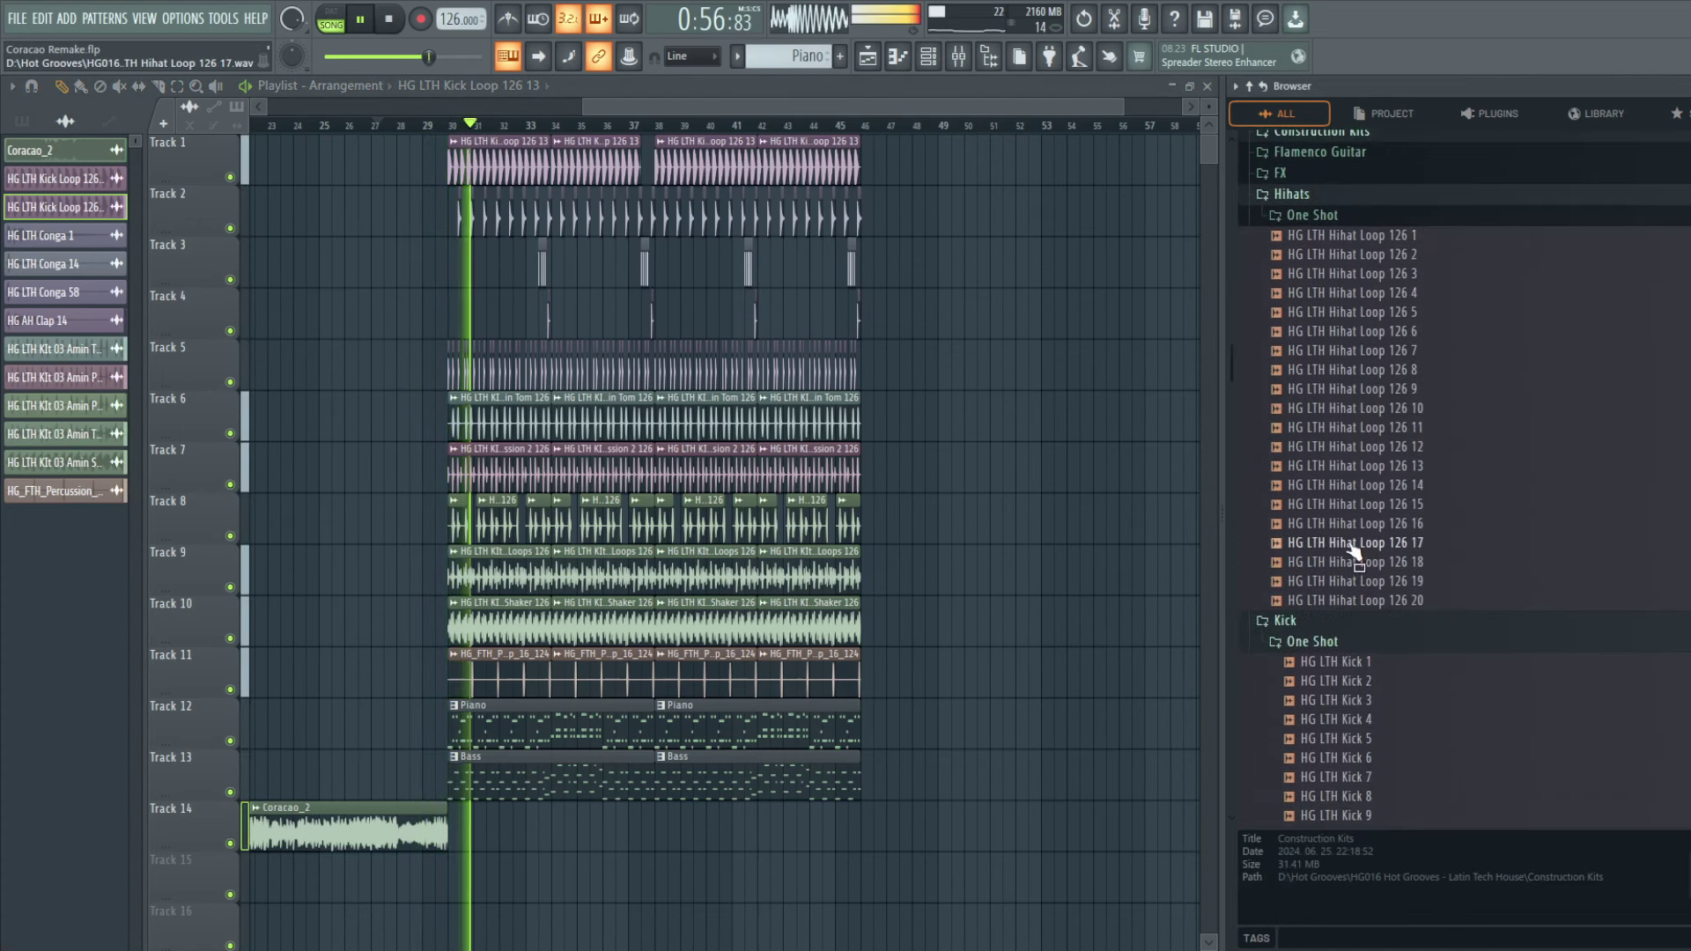
{"action": "scroll", "coordinate": [1374, 555], "scroll_direction": "down", "scroll_amount": 20}
{"action": "left_click", "coordinate": [1412, 549]}
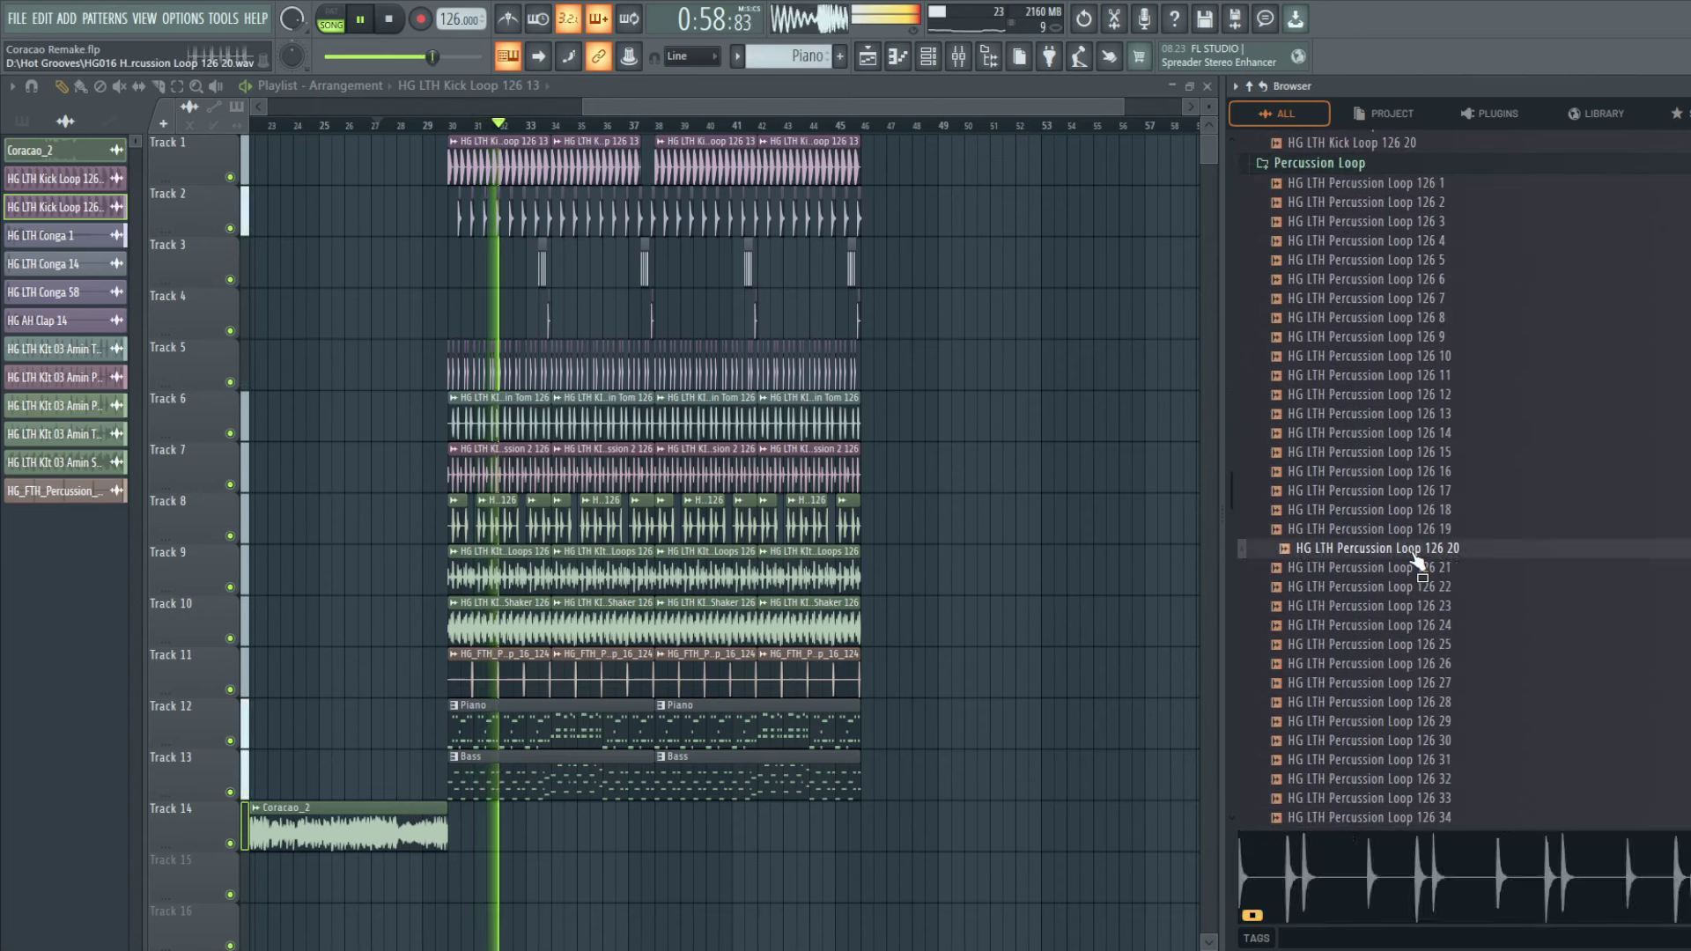
{"action": "scroll", "coordinate": [1415, 560], "scroll_direction": "down", "scroll_amount": 8}
{"action": "key", "text": "space"}
{"action": "left_click", "coordinate": [1409, 396]}
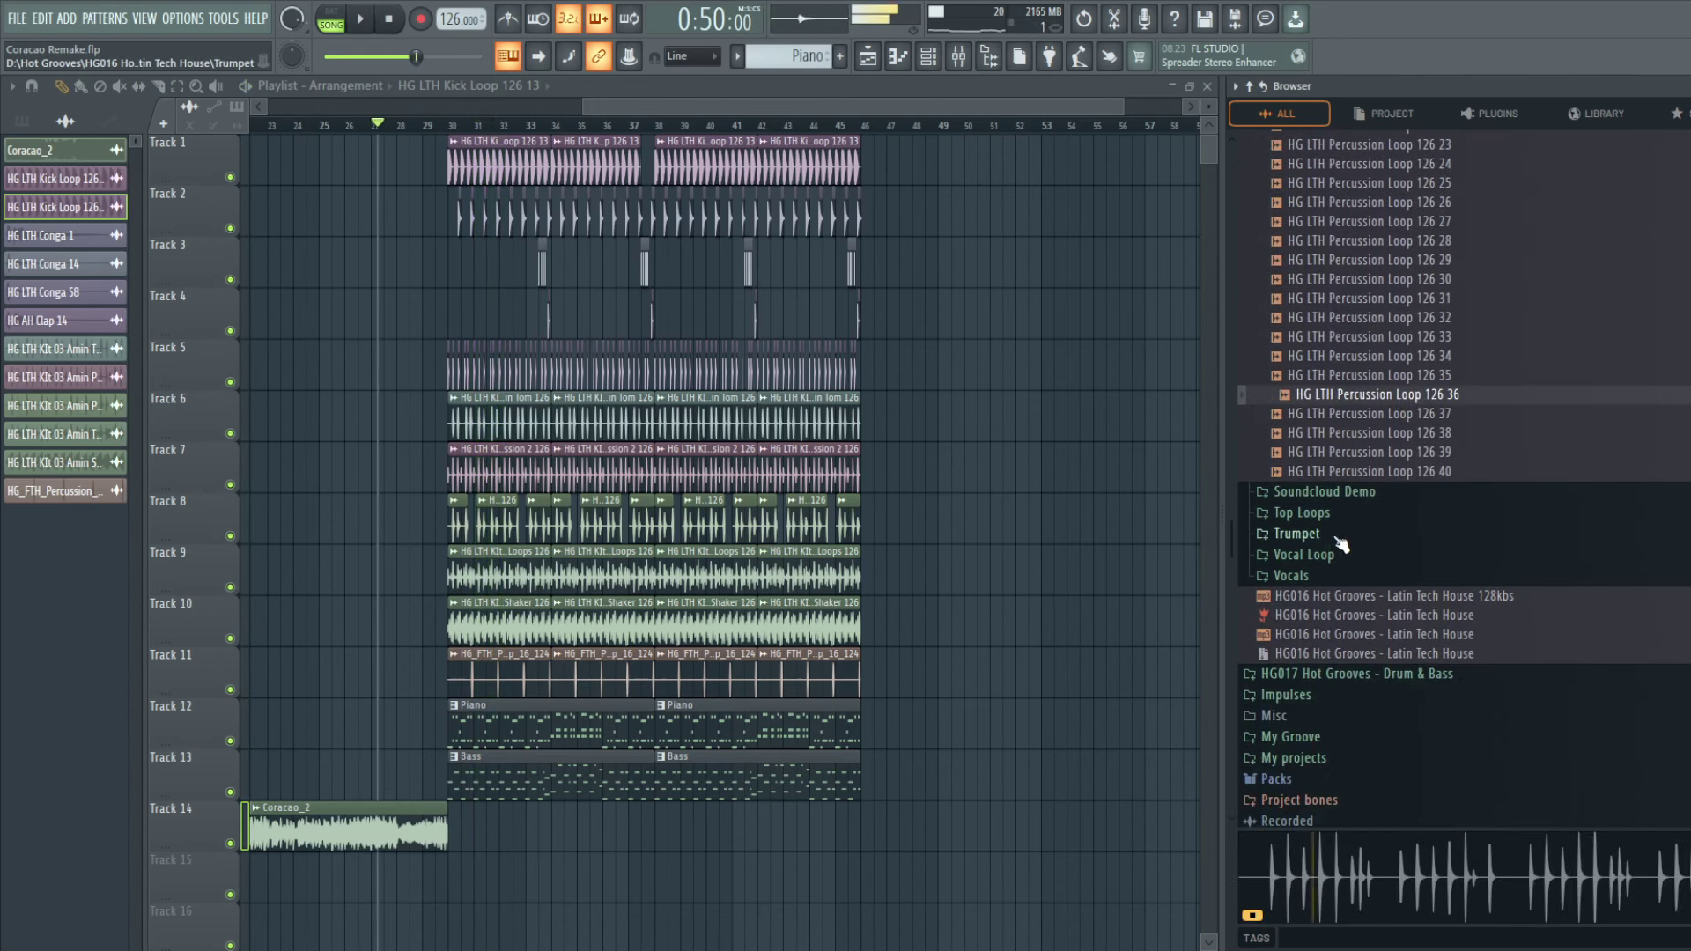
Step: Open the Top Loops folder of the Latin Tech House pack and audition HG LTH Top Loop 126 28, 29 and 30
{"action": "left_click", "coordinate": [1328, 514]}
{"action": "left_click", "coordinate": [1352, 578]}
{"action": "scroll", "coordinate": [1383, 550], "scroll_direction": "down", "scroll_amount": 6}
{"action": "left_click", "coordinate": [1389, 434]}
{"action": "scroll", "coordinate": [1409, 493], "scroll_direction": "up", "scroll_amount": 2}
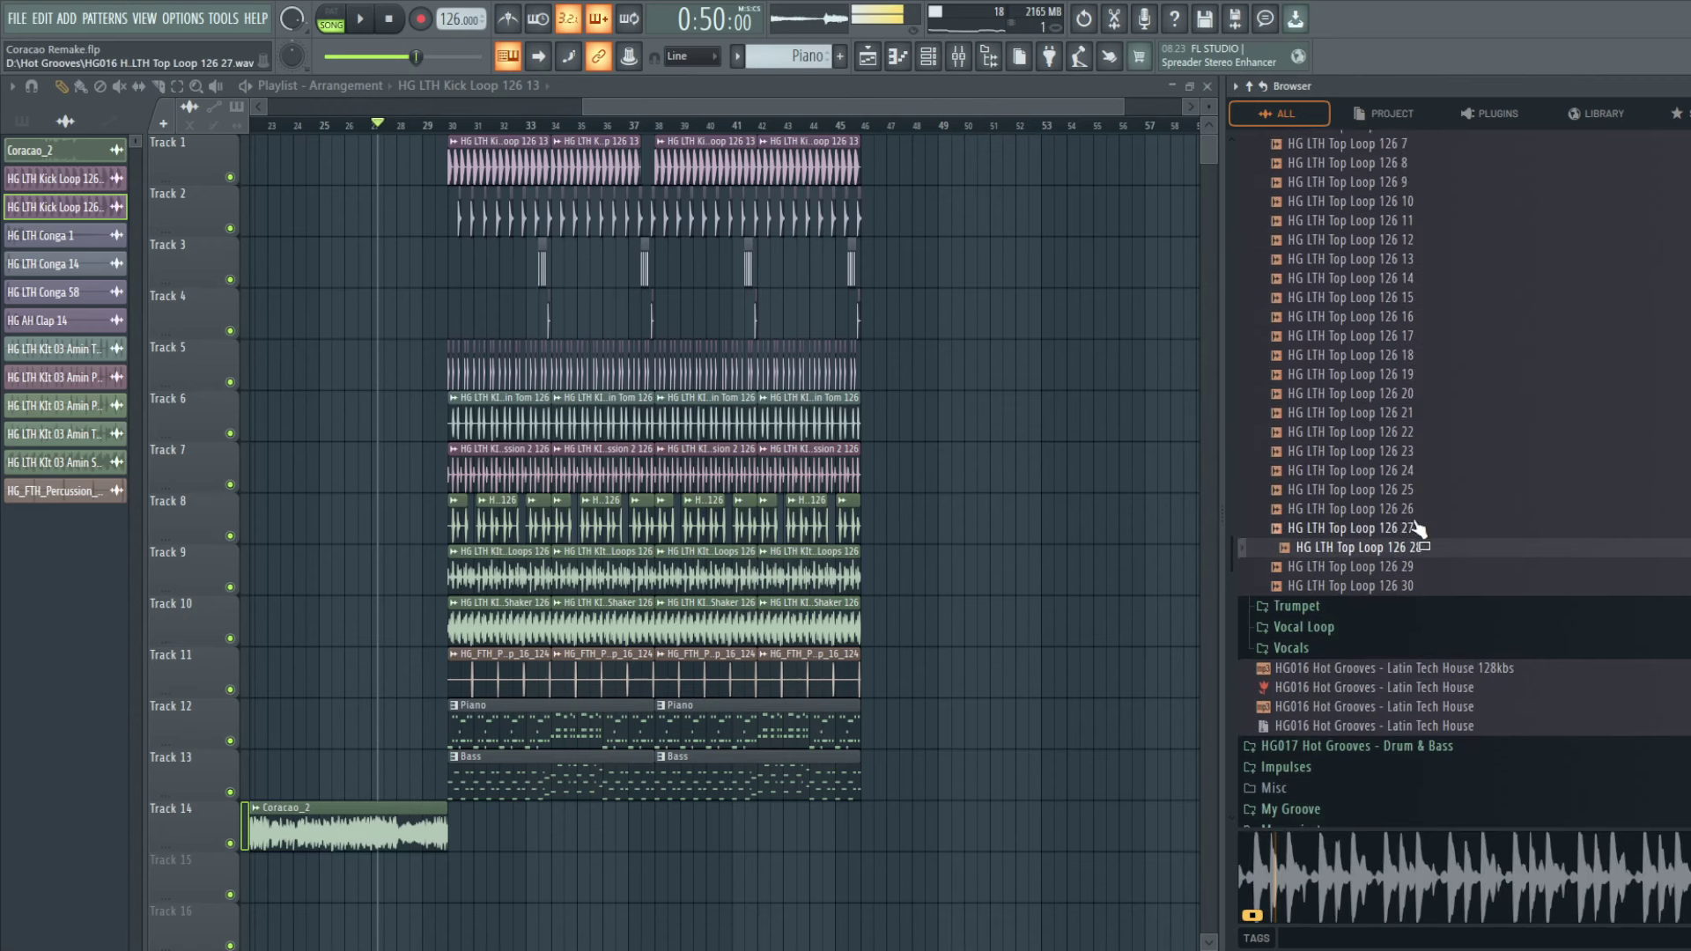
{"action": "left_click", "coordinate": [1403, 569]}
{"action": "left_click", "coordinate": [1407, 589]}
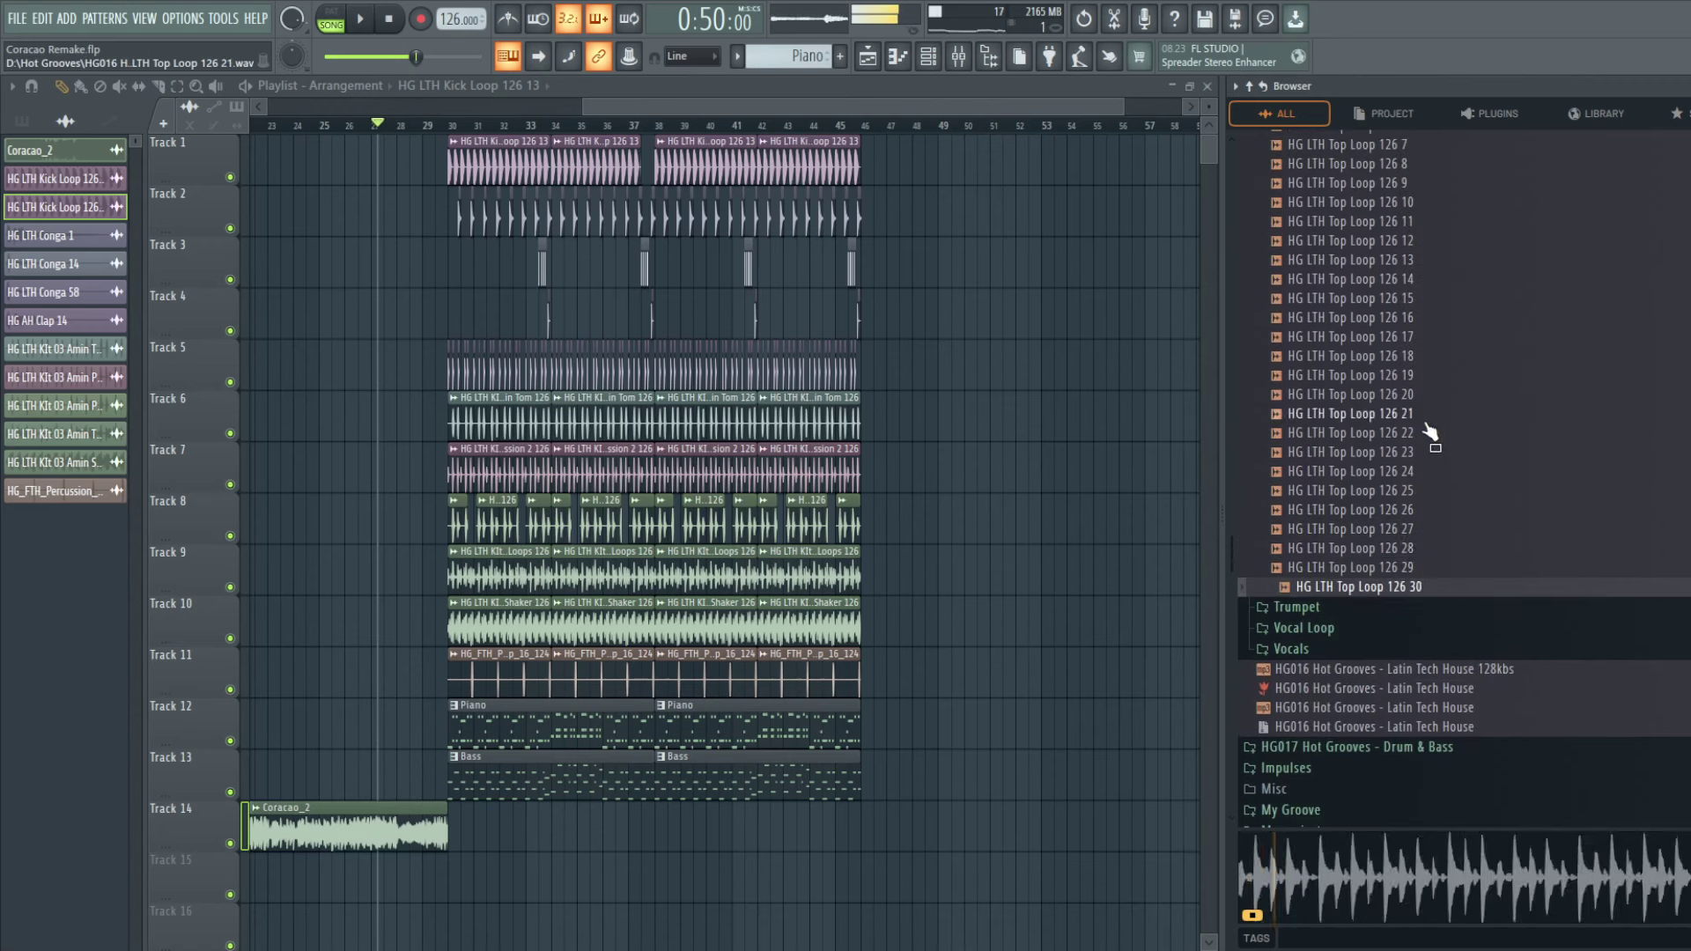
Step: Audition earlier samples in the Top Loops folder, including HG LTH Top Loop 126 8, 4 and 2
{"action": "scroll", "coordinate": [1426, 436], "scroll_direction": "up", "scroll_amount": 4}
{"action": "left_click", "coordinate": [1407, 452]}
{"action": "left_click", "coordinate": [1419, 395]}
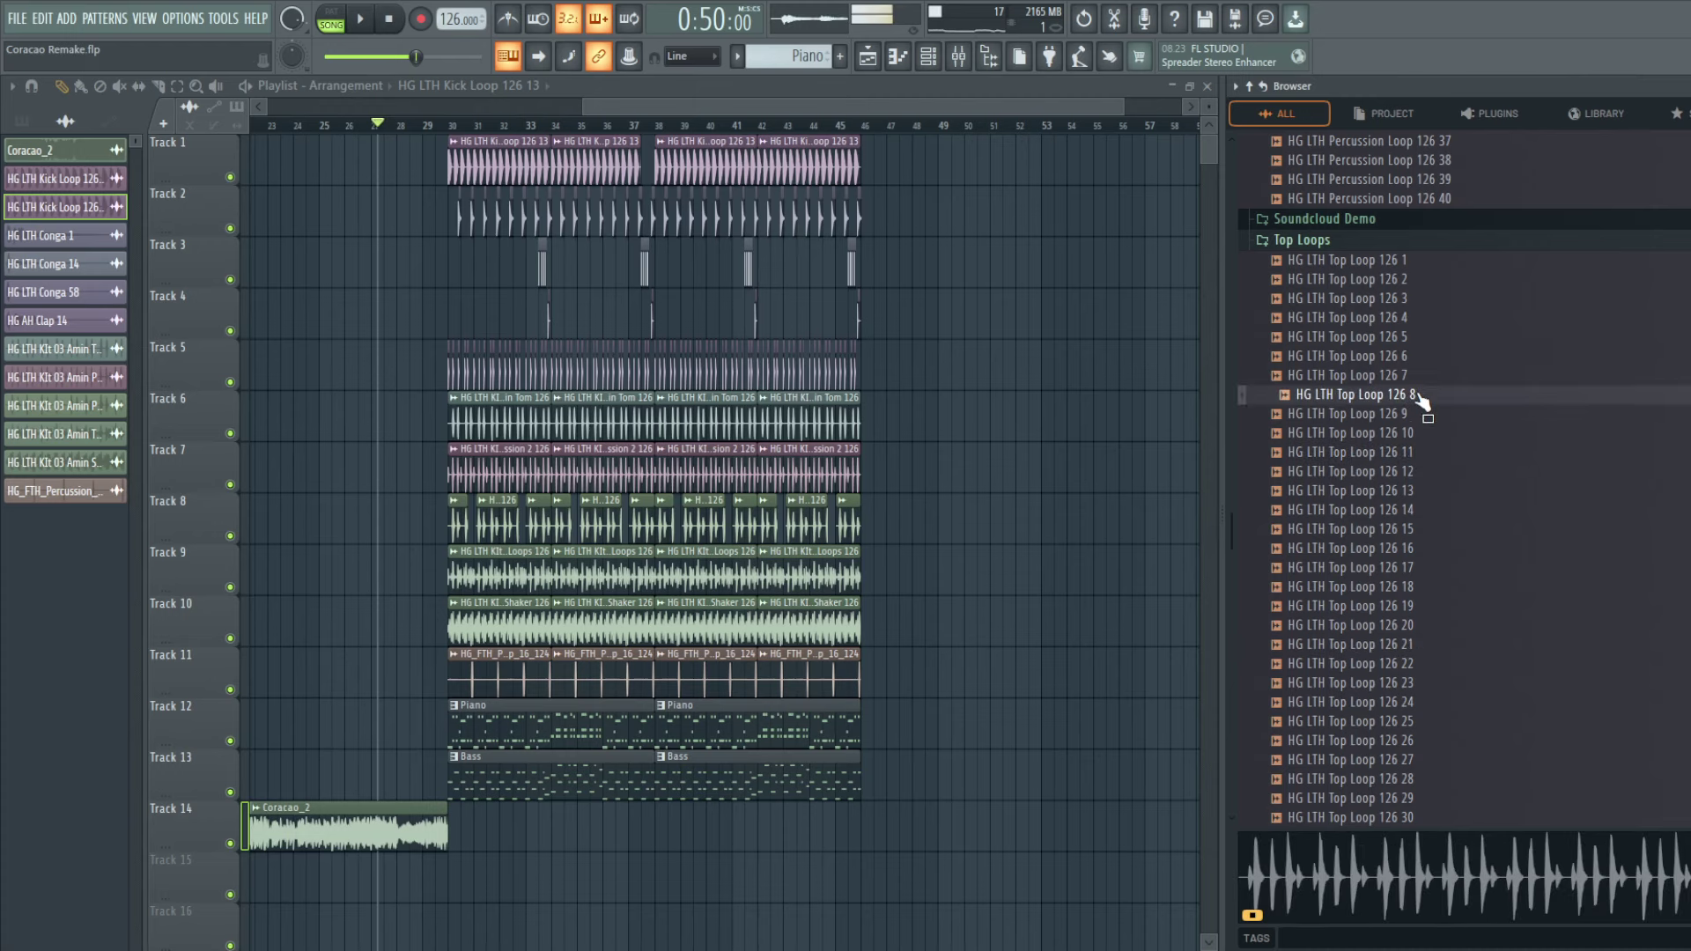
{"action": "left_click", "coordinate": [1406, 319]}
{"action": "left_click", "coordinate": [1414, 282]}
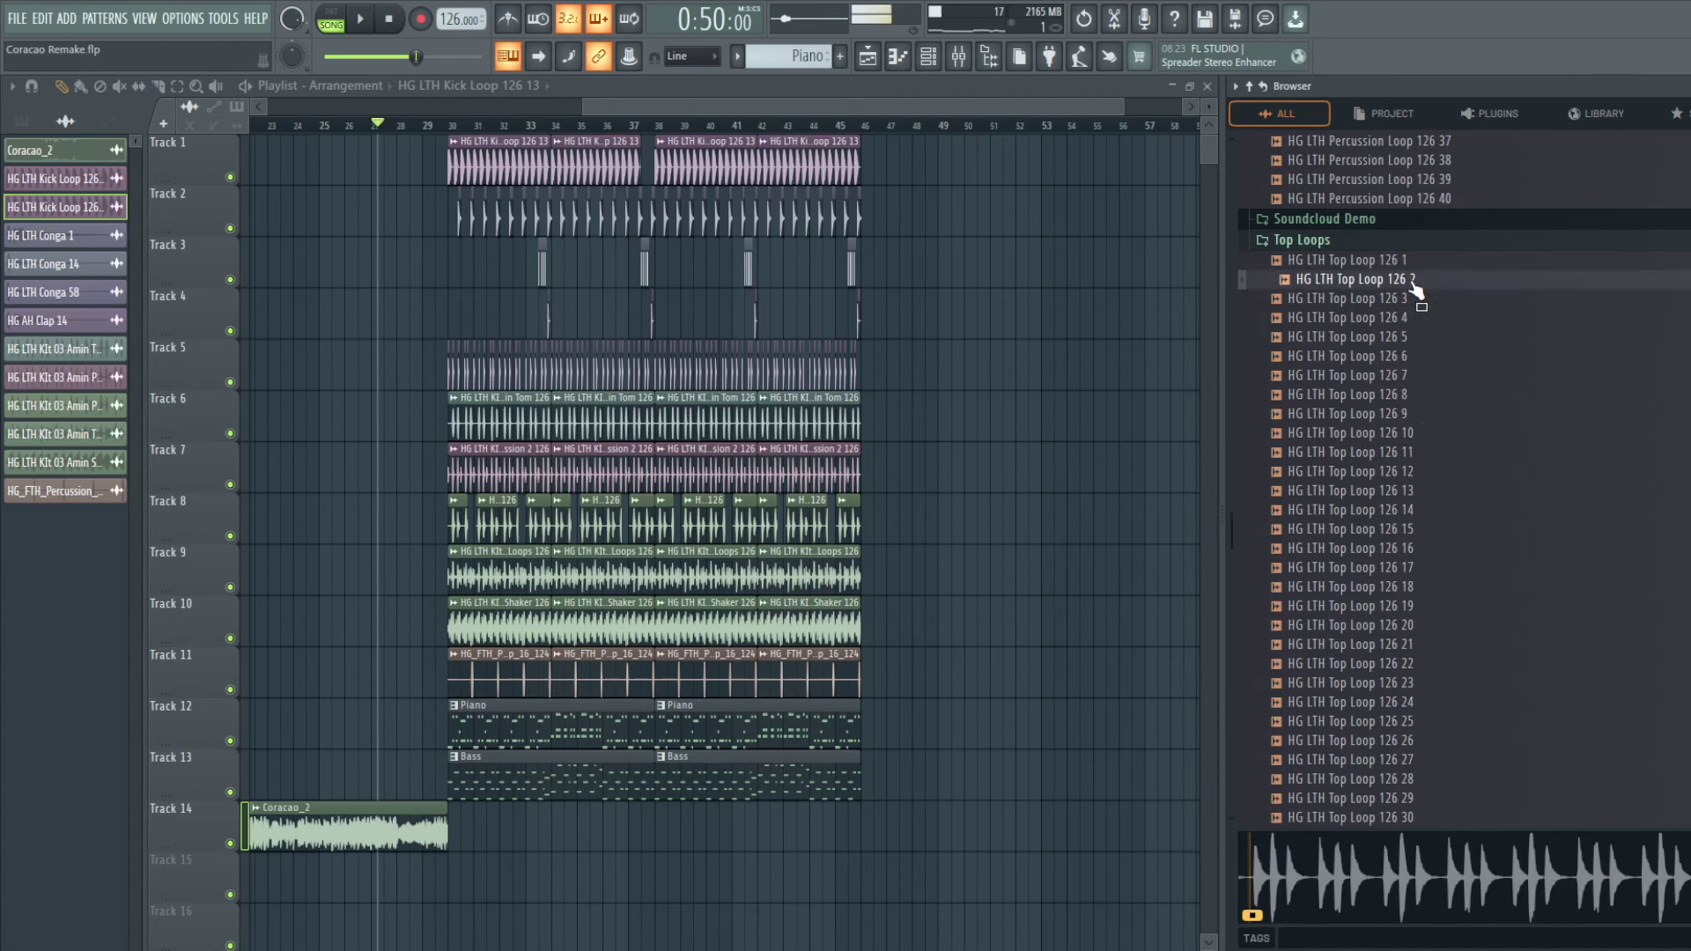
Step: Audition HG LTH Percussion Loop 126 39 and 32, and kick loops such as HG LTH Kick Loop 126 19
{"action": "left_click", "coordinate": [1423, 182]}
{"action": "scroll", "coordinate": [1428, 230], "scroll_direction": "up", "scroll_amount": 4}
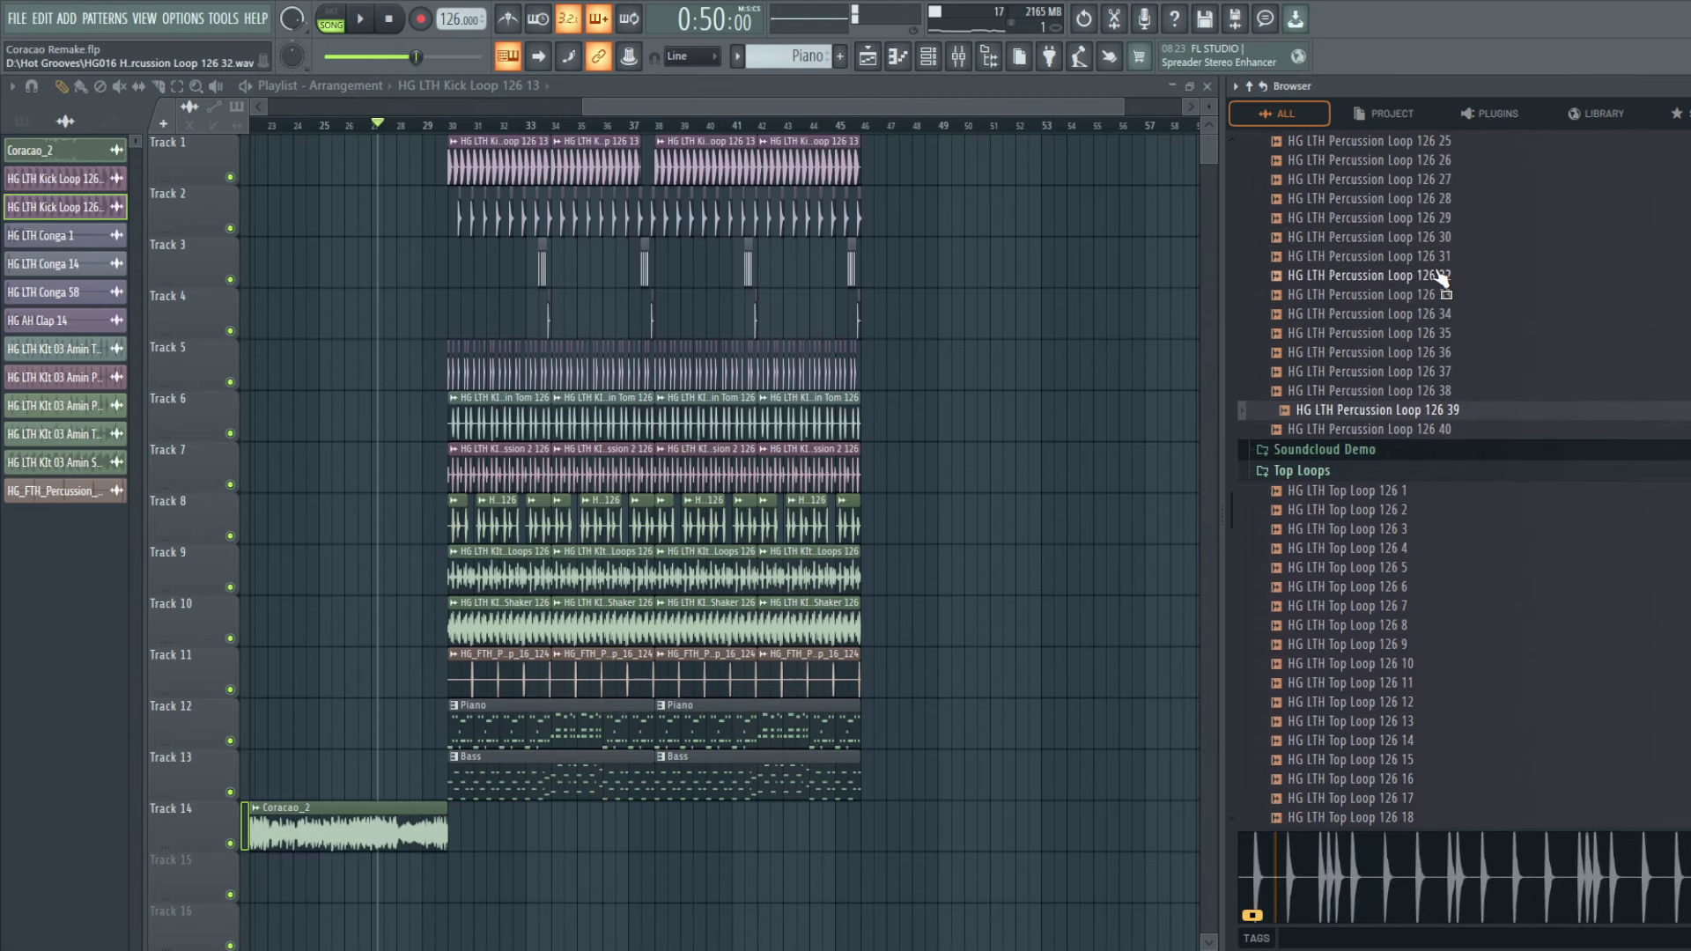
{"action": "left_click", "coordinate": [1435, 275]}
{"action": "scroll", "coordinate": [1431, 290], "scroll_direction": "up", "scroll_amount": 6}
{"action": "left_click", "coordinate": [1394, 433]}
{"action": "scroll", "coordinate": [1394, 440], "scroll_direction": "up", "scroll_amount": 8}
{"action": "left_click", "coordinate": [1397, 432]}
{"action": "scroll", "coordinate": [1405, 427], "scroll_direction": "up", "scroll_amount": 4}
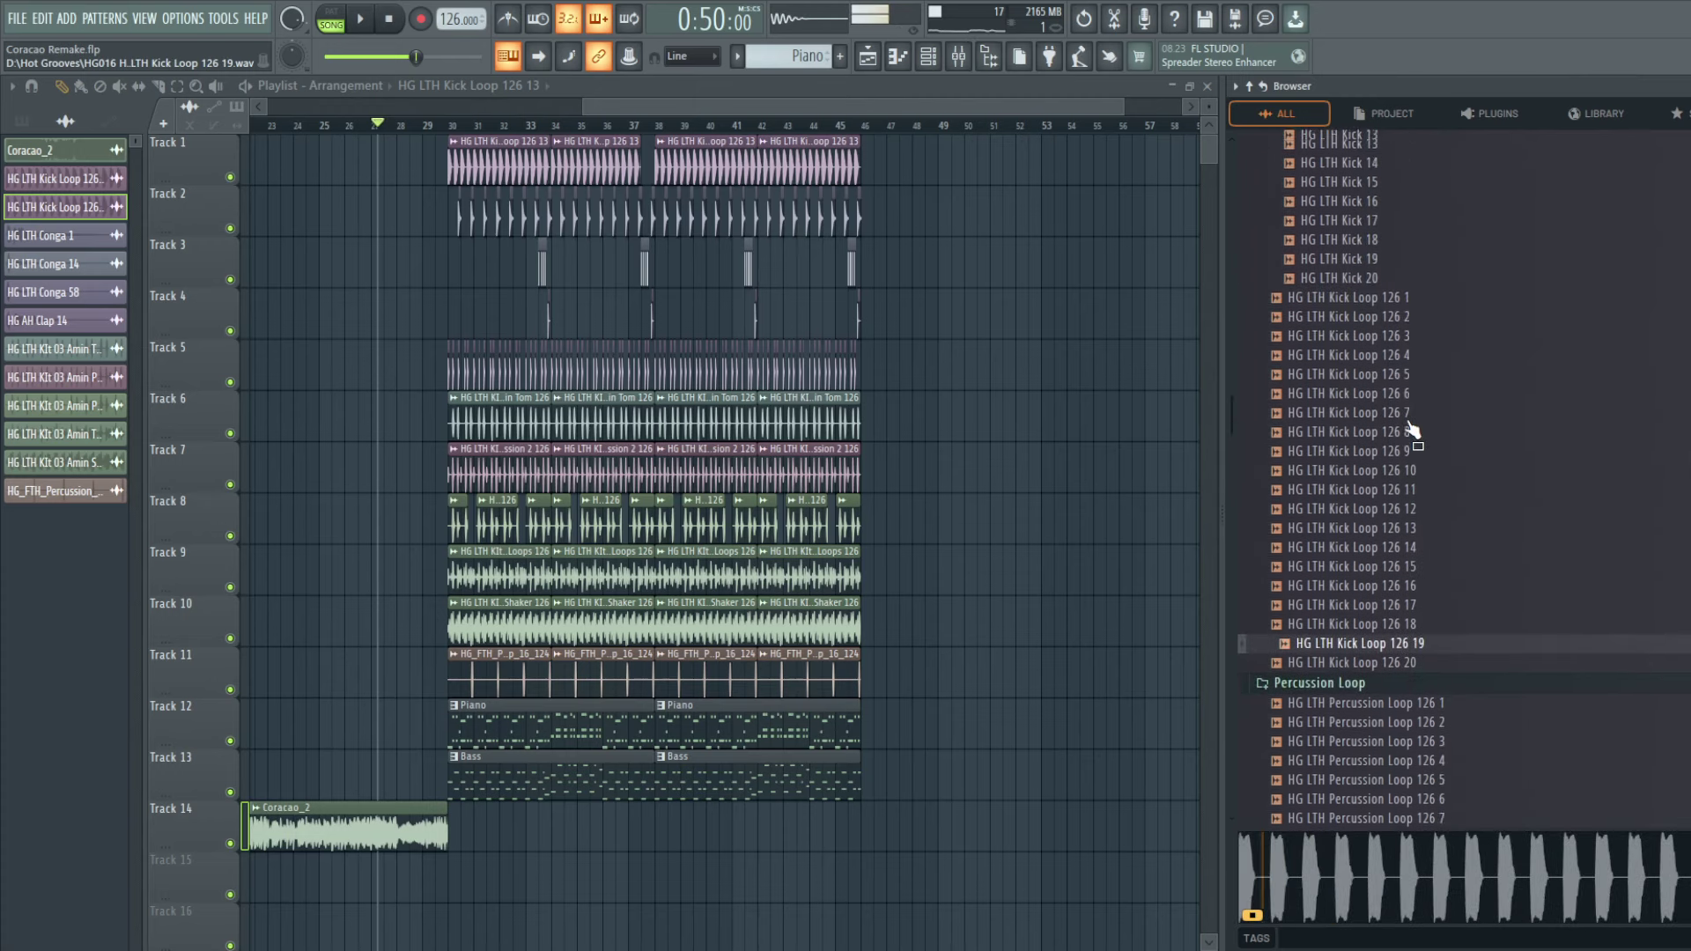
{"action": "left_click", "coordinate": [1407, 418]}
Step: Audition the hi-hat loops in the Hihats folder, including HG LTH Hihat Loop 126 10, 15, 17, 3 and 13
{"action": "scroll", "coordinate": [1409, 419], "scroll_direction": "up", "scroll_amount": 8}
{"action": "scroll", "coordinate": [1420, 401], "scroll_direction": "up", "scroll_amount": 4}
{"action": "left_click", "coordinate": [1418, 368]}
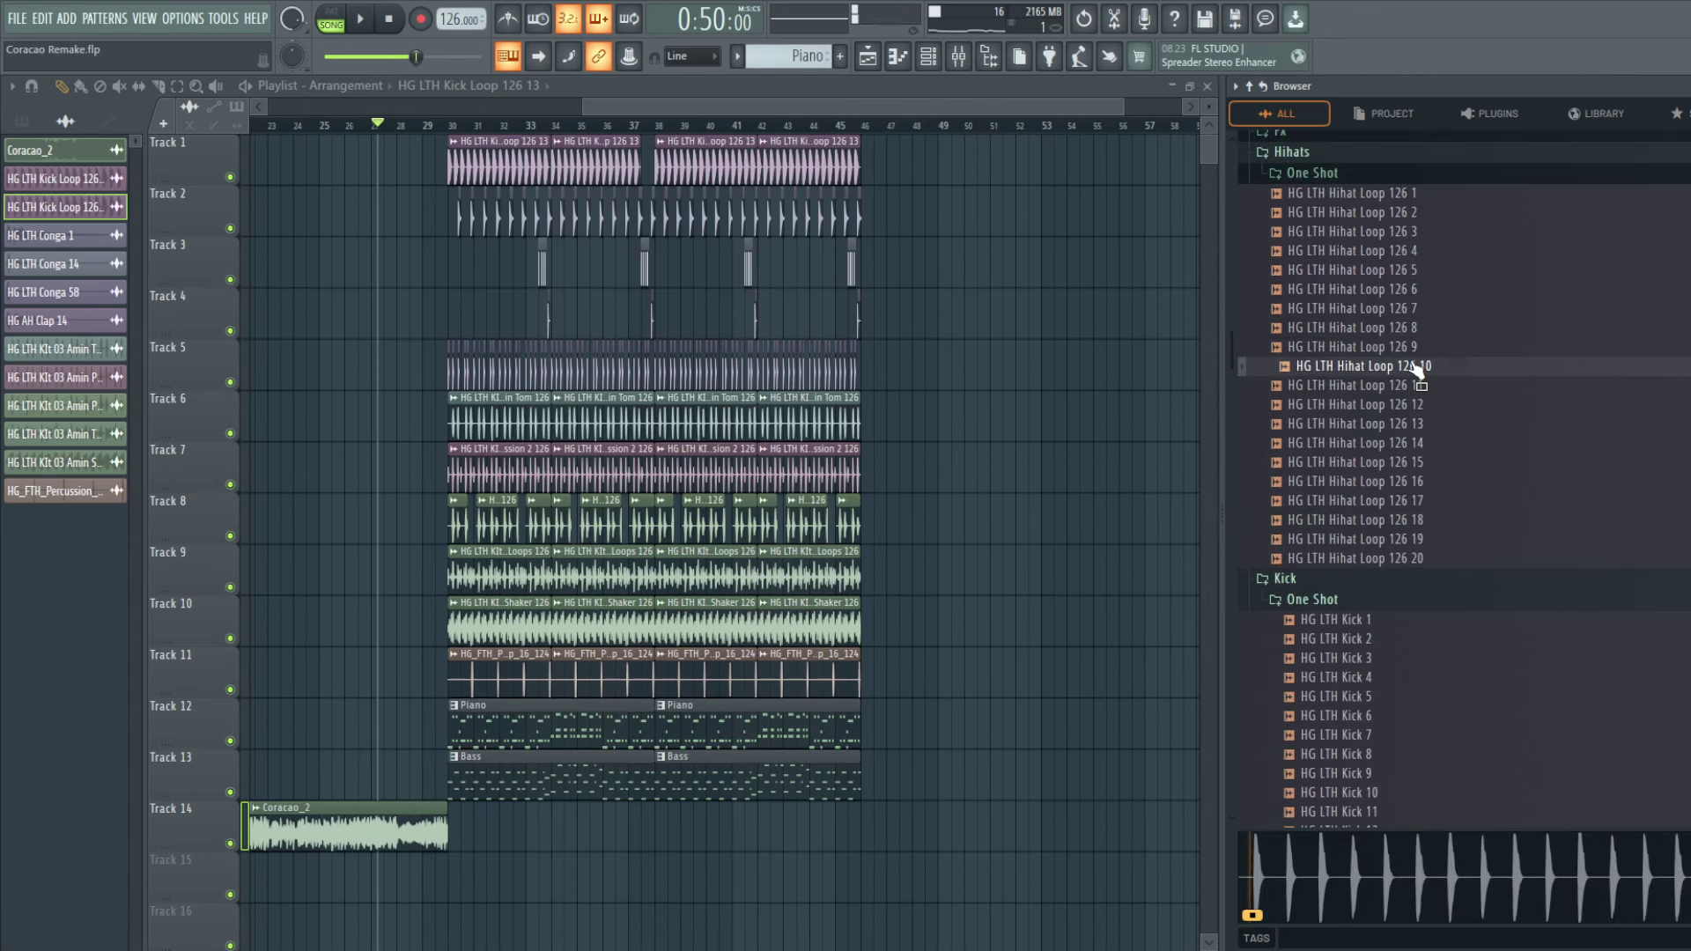
{"action": "left_click", "coordinate": [1418, 427]}
{"action": "left_click", "coordinate": [1413, 463]}
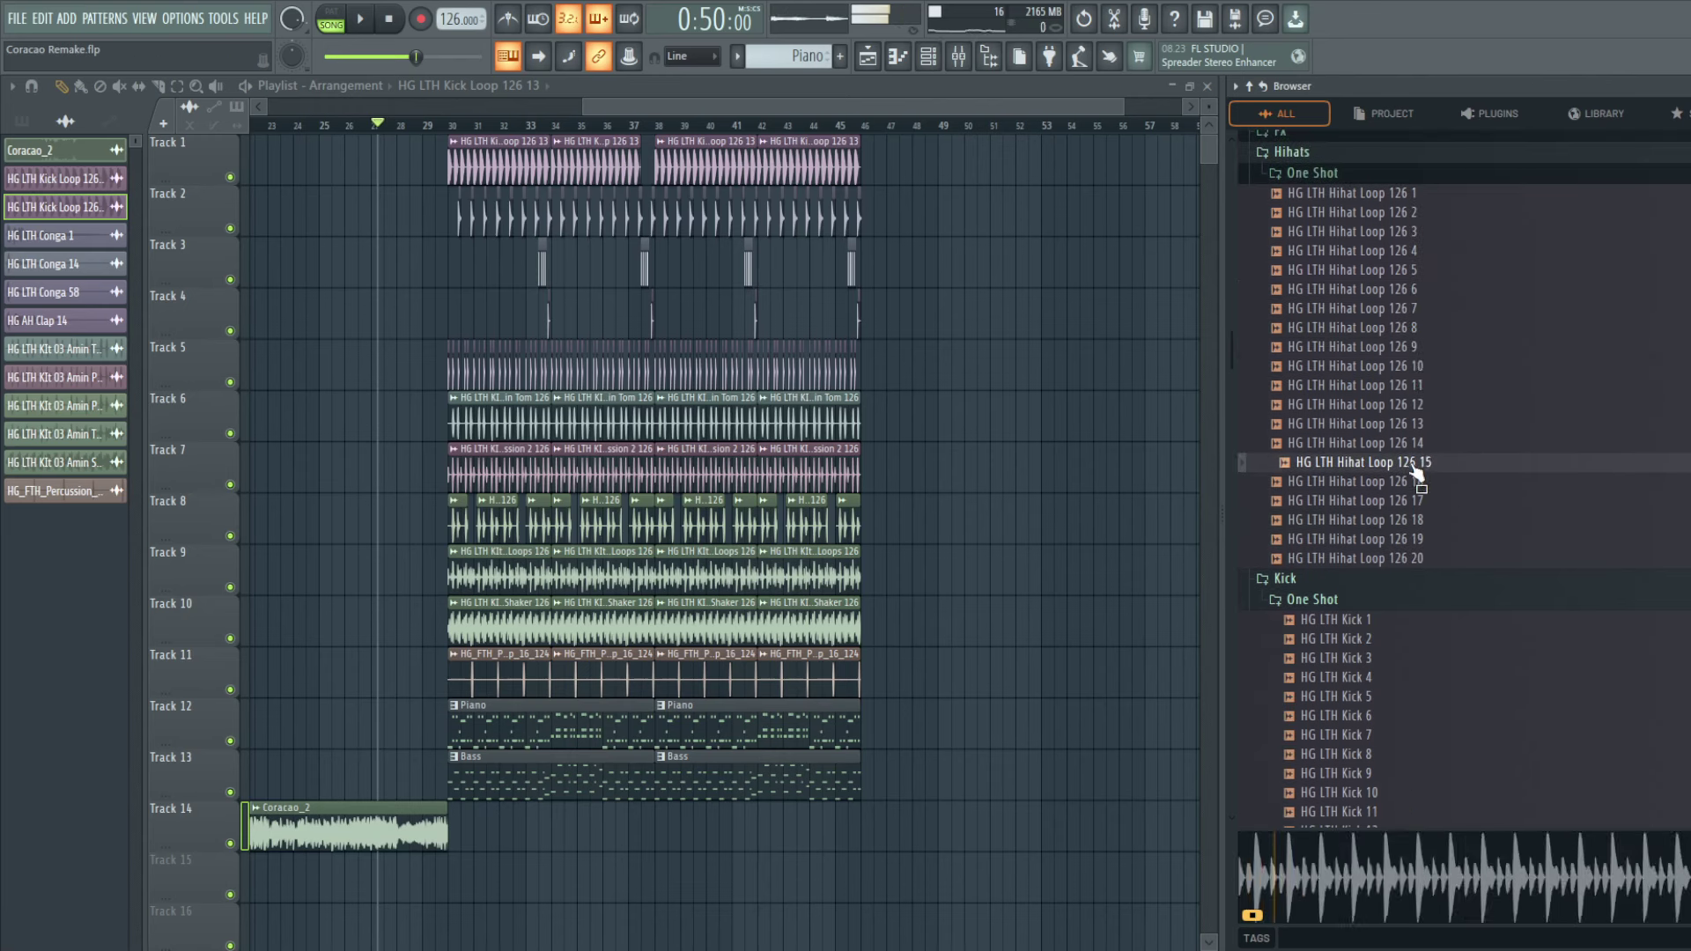
{"action": "left_click", "coordinate": [1423, 500]}
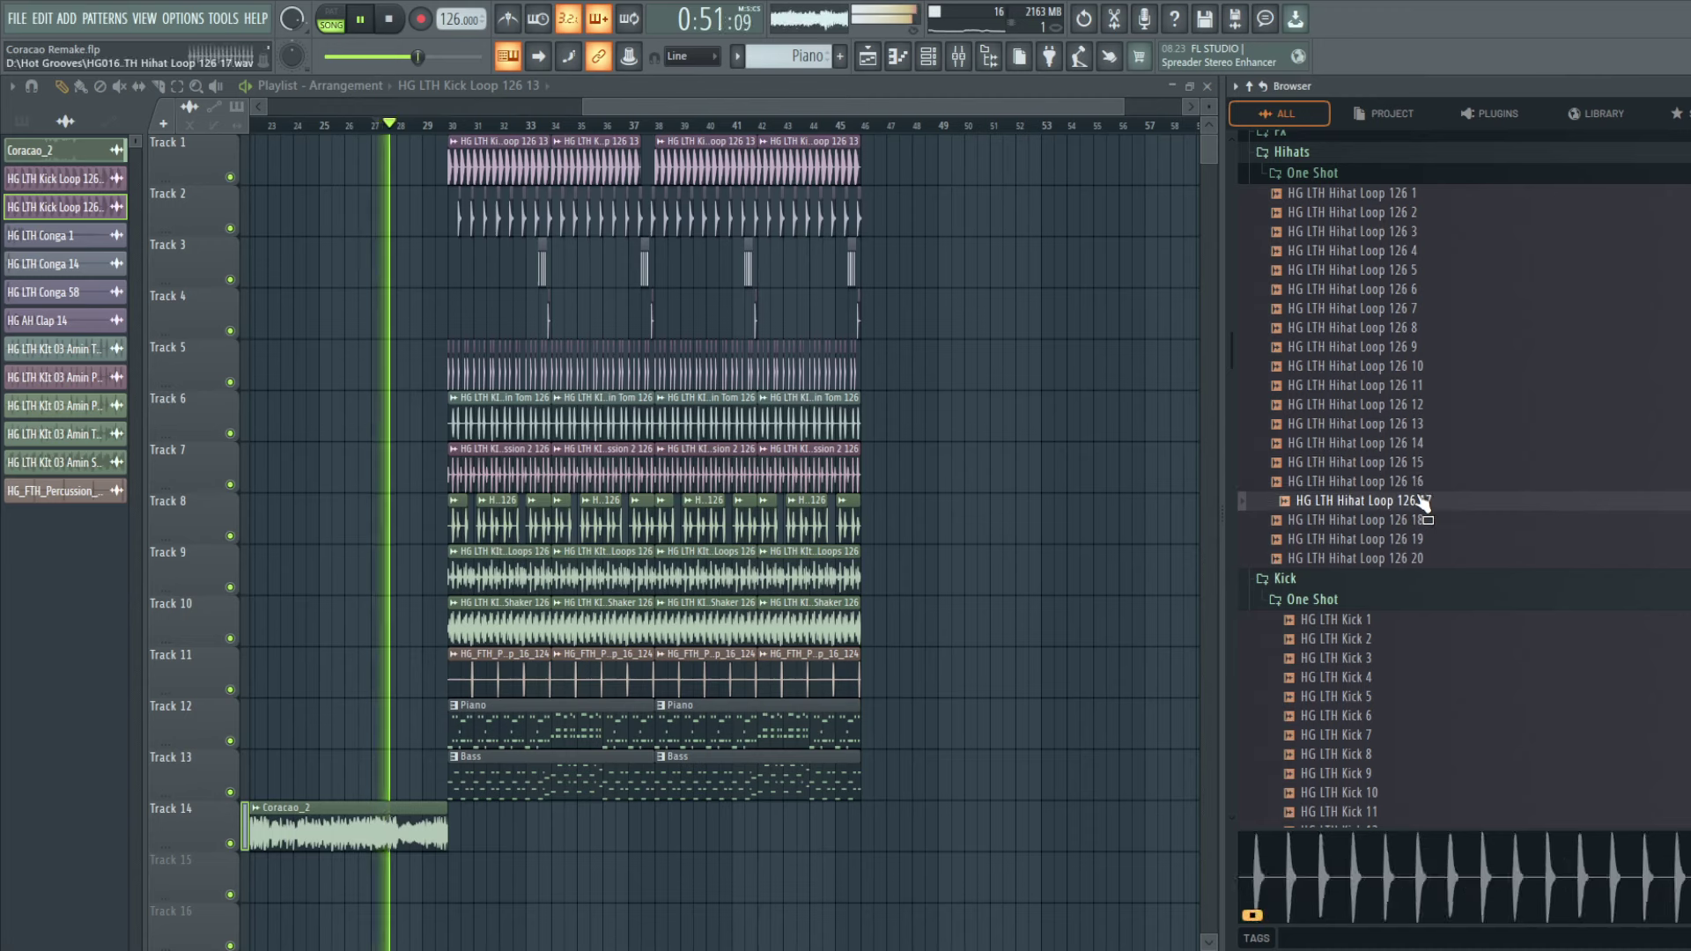
{"action": "key", "text": "space"}
{"action": "left_click", "coordinate": [1415, 347]}
{"action": "left_click", "coordinate": [1416, 268]}
{"action": "left_click", "coordinate": [1427, 235]}
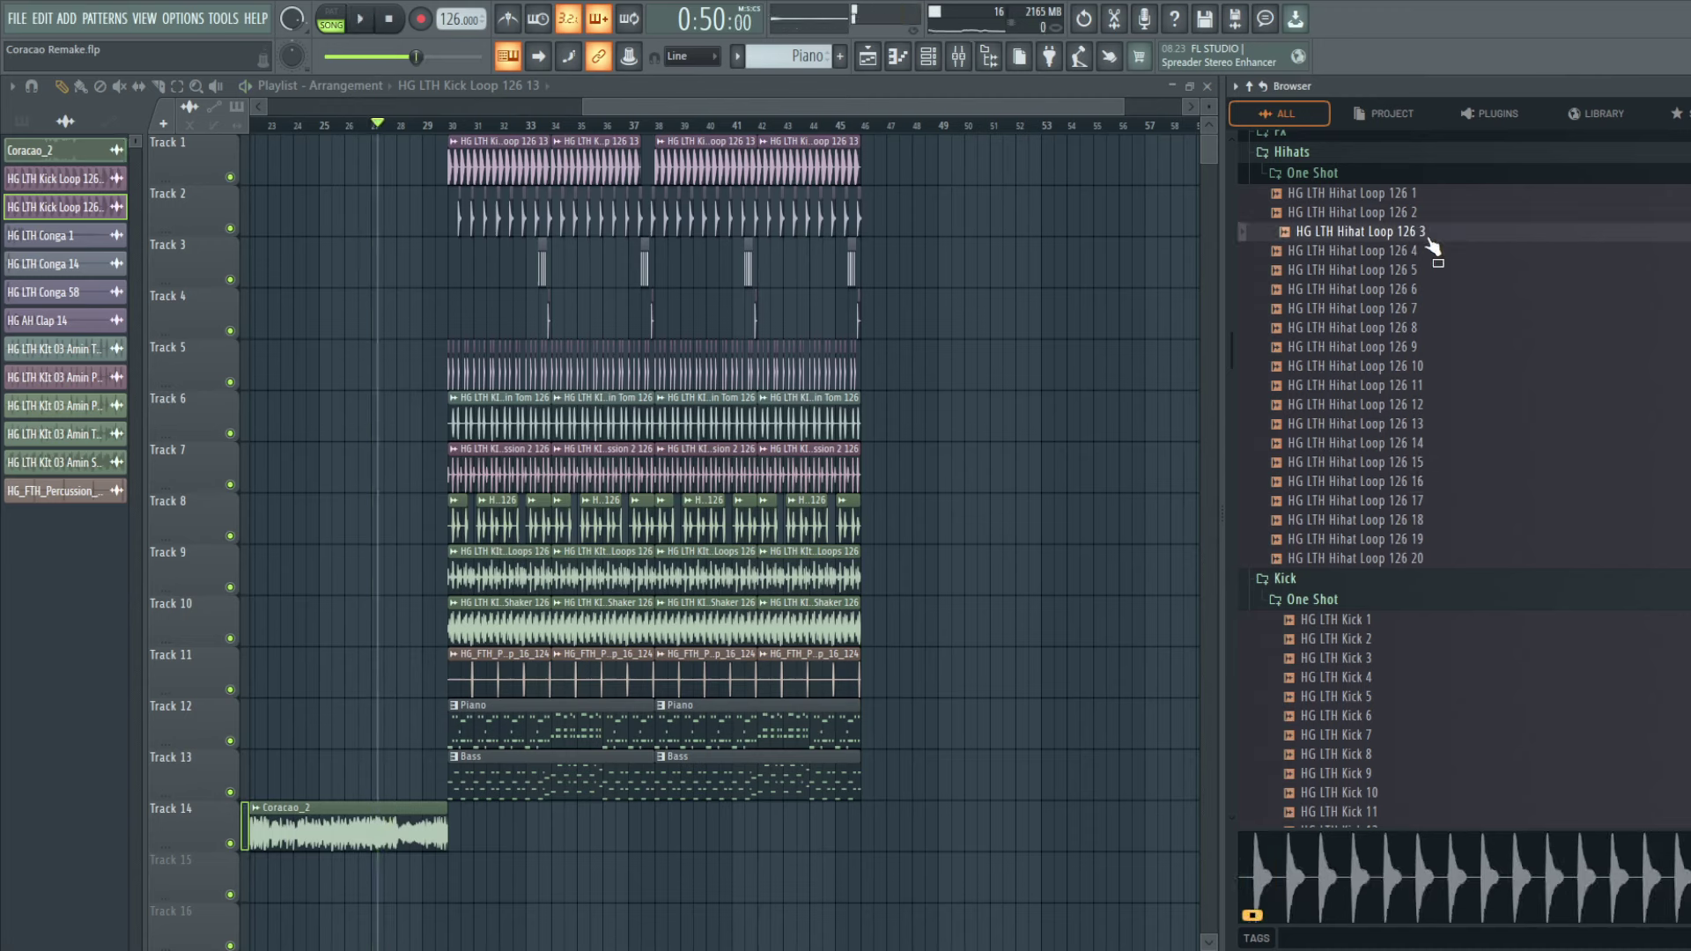
{"action": "left_click", "coordinate": [1419, 429]}
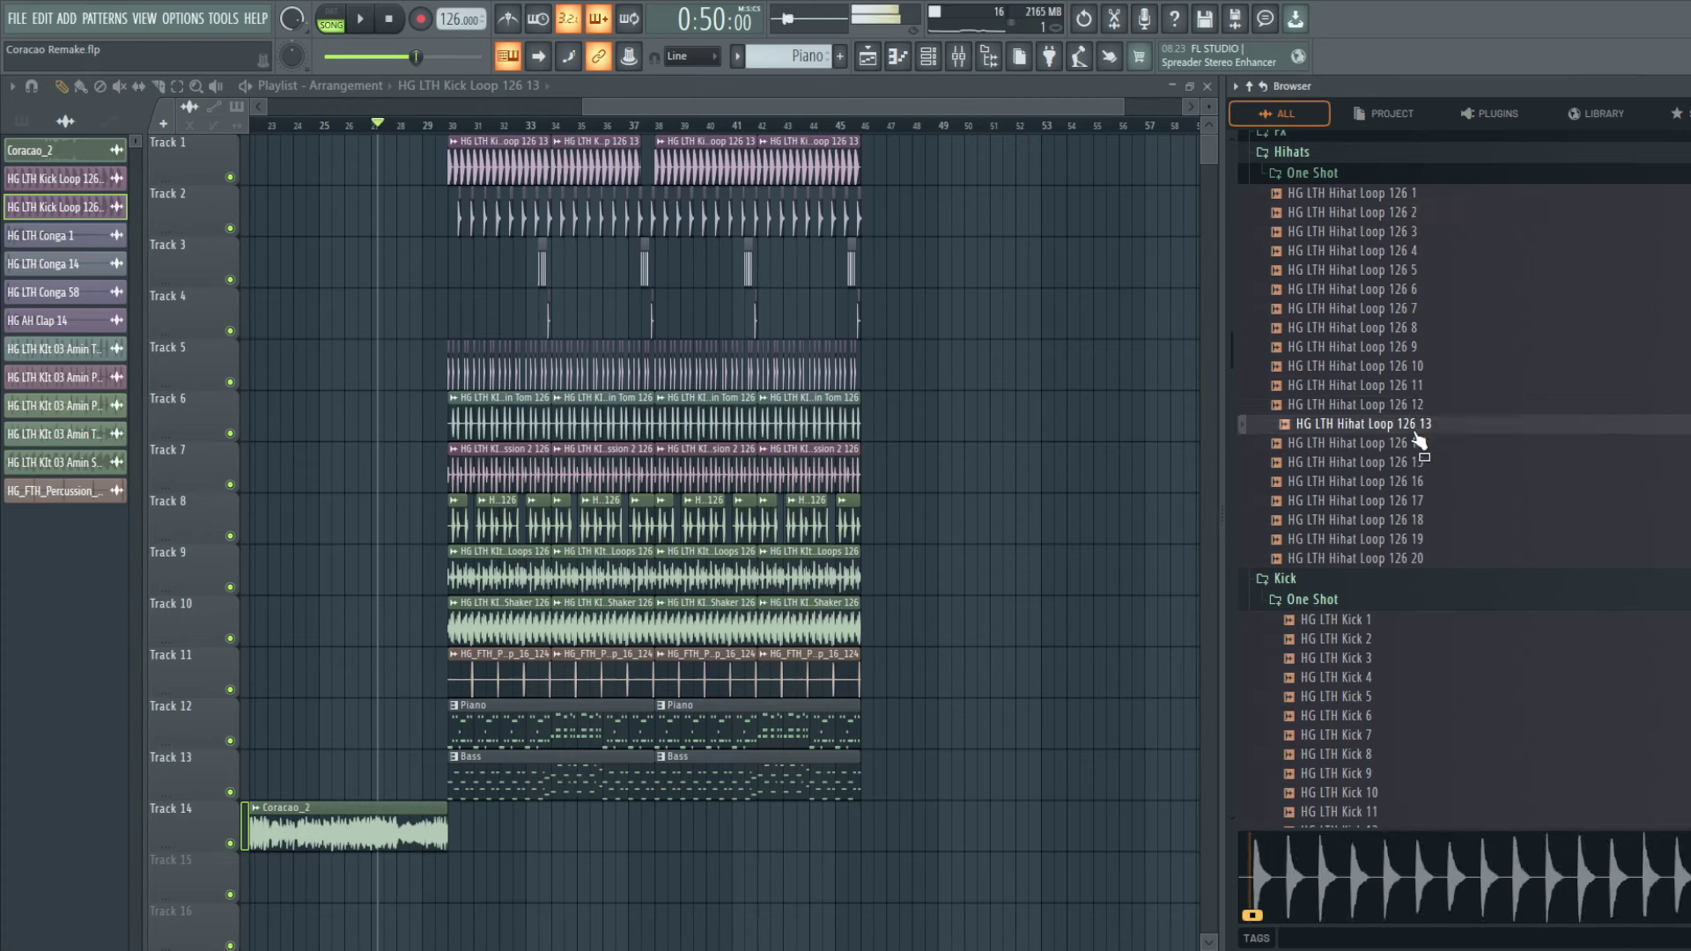
Step: Place two consecutive HG LTH Hihat Loop 126 13 clips on Track 15 from bar 30 while the arrangement plays
{"action": "left_click_drag", "start_coordinate": [1415, 460], "coordinate": [481, 872]}
{"action": "key", "text": "space"}
{"action": "left_click", "coordinate": [577, 872]}
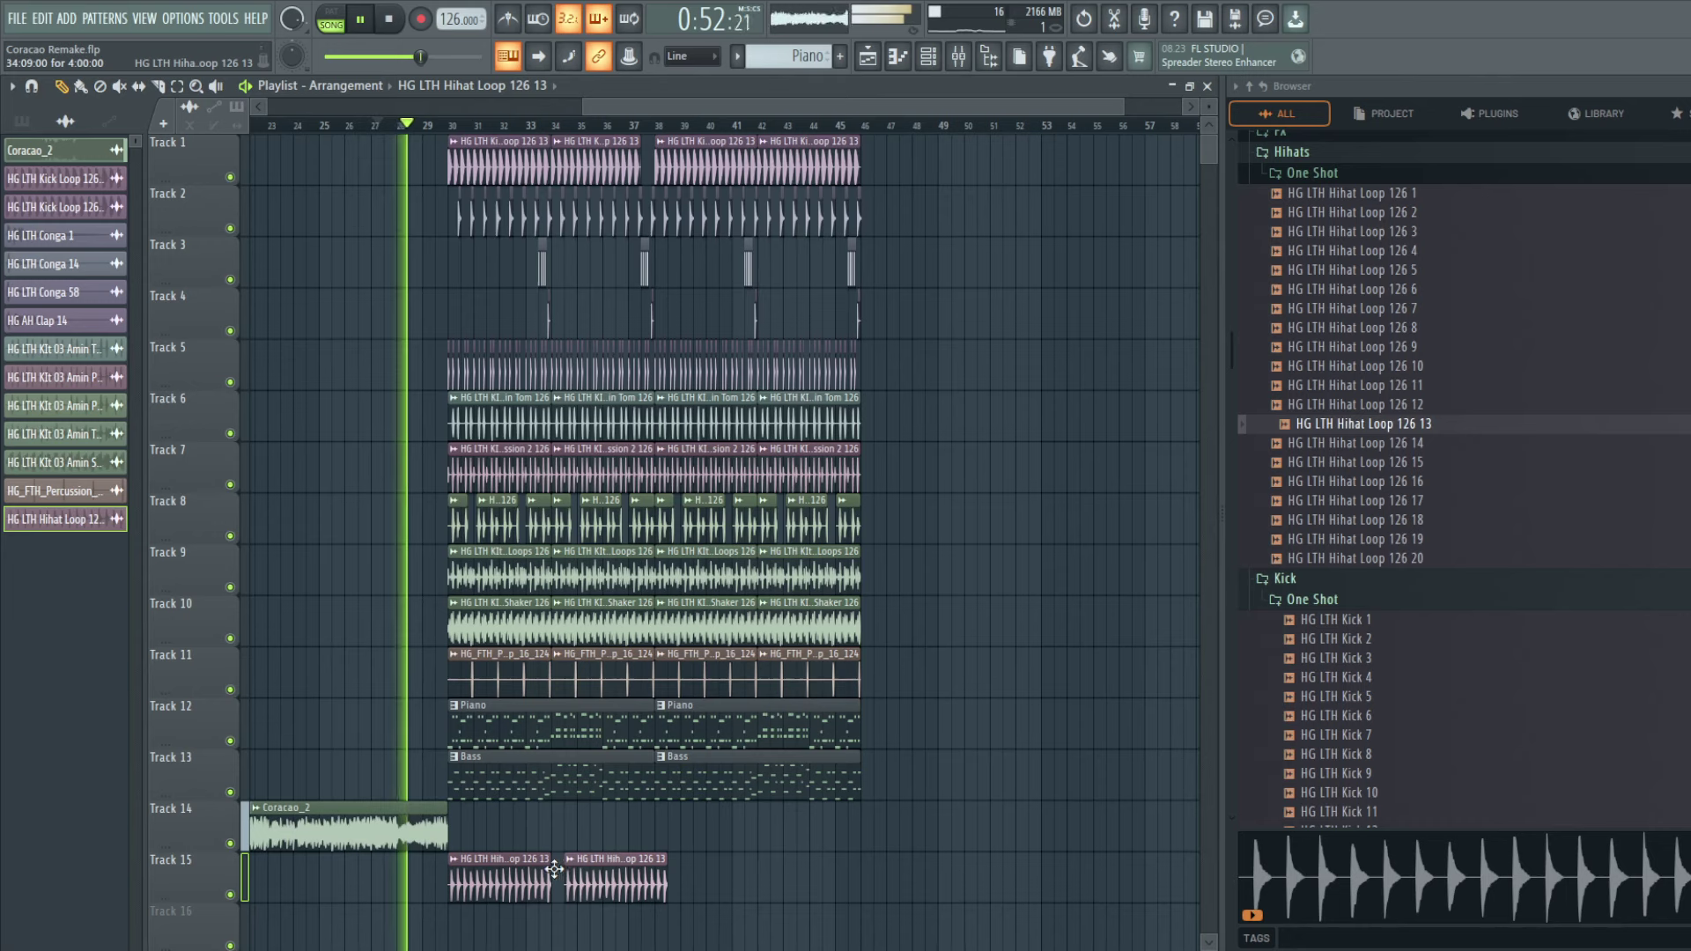
{"action": "double_click", "coordinate": [576, 872]}
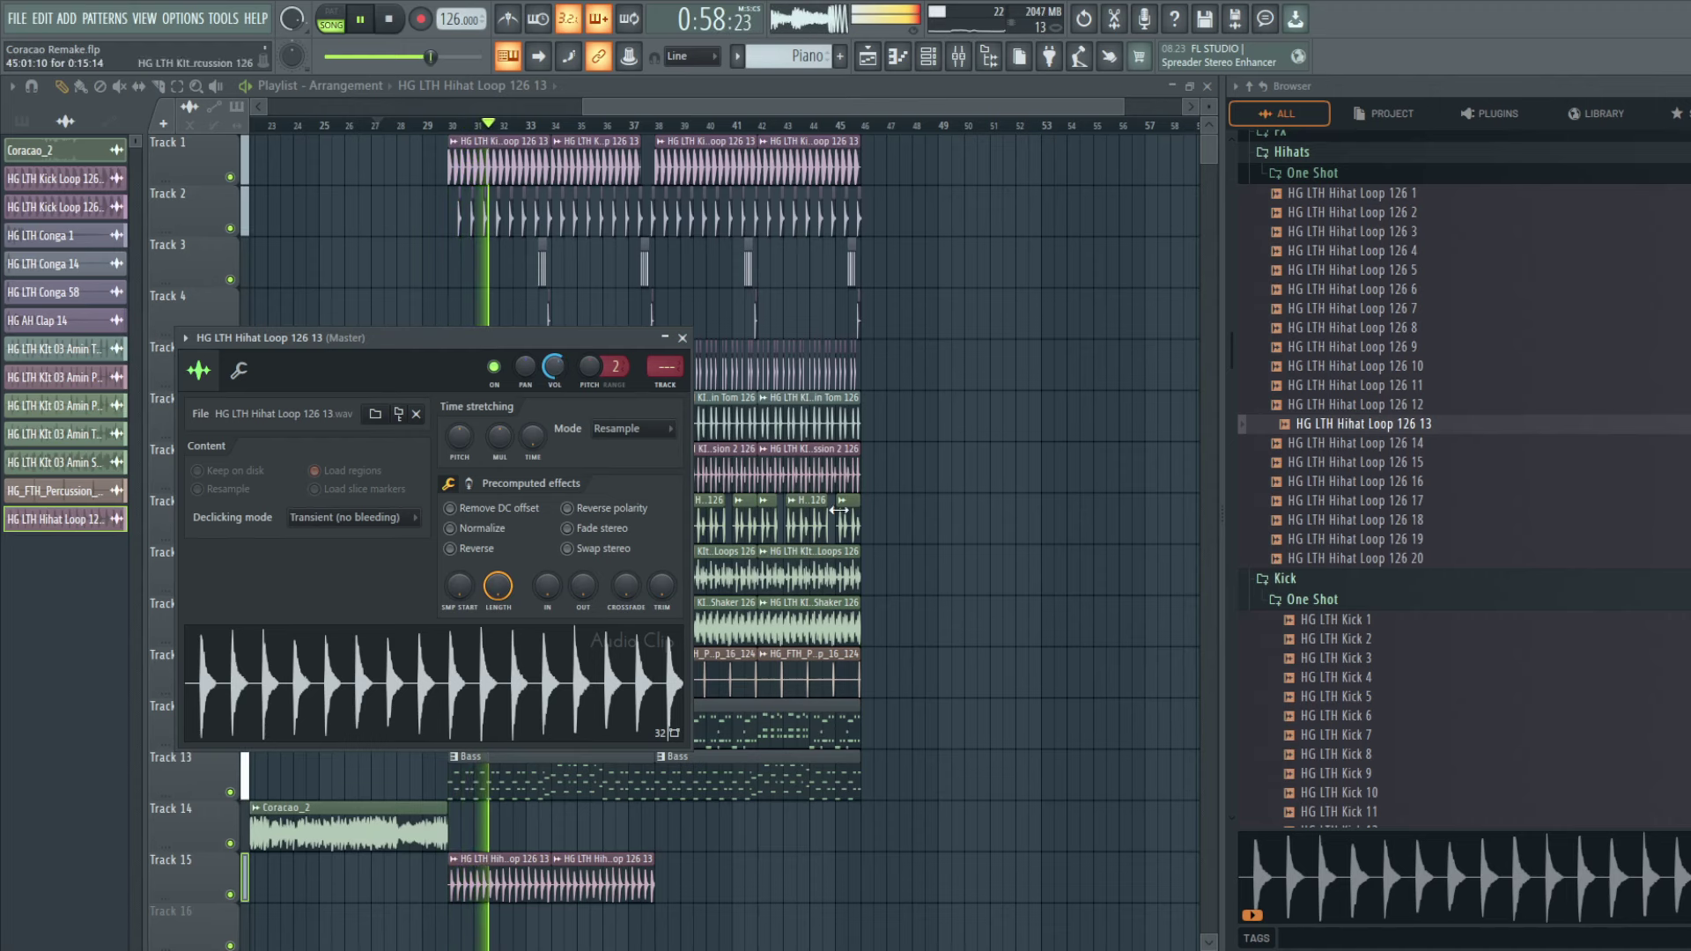
{"action": "key", "text": "Escape"}
Step: Compare the mix with Track 15 muted and unmuted, and add two more hi-hat loop clips to fill it up to bar 46
{"action": "scroll", "coordinate": [502, 705], "scroll_direction": "down", "scroll_amount": 4}
{"action": "left_click", "coordinate": [230, 692]}
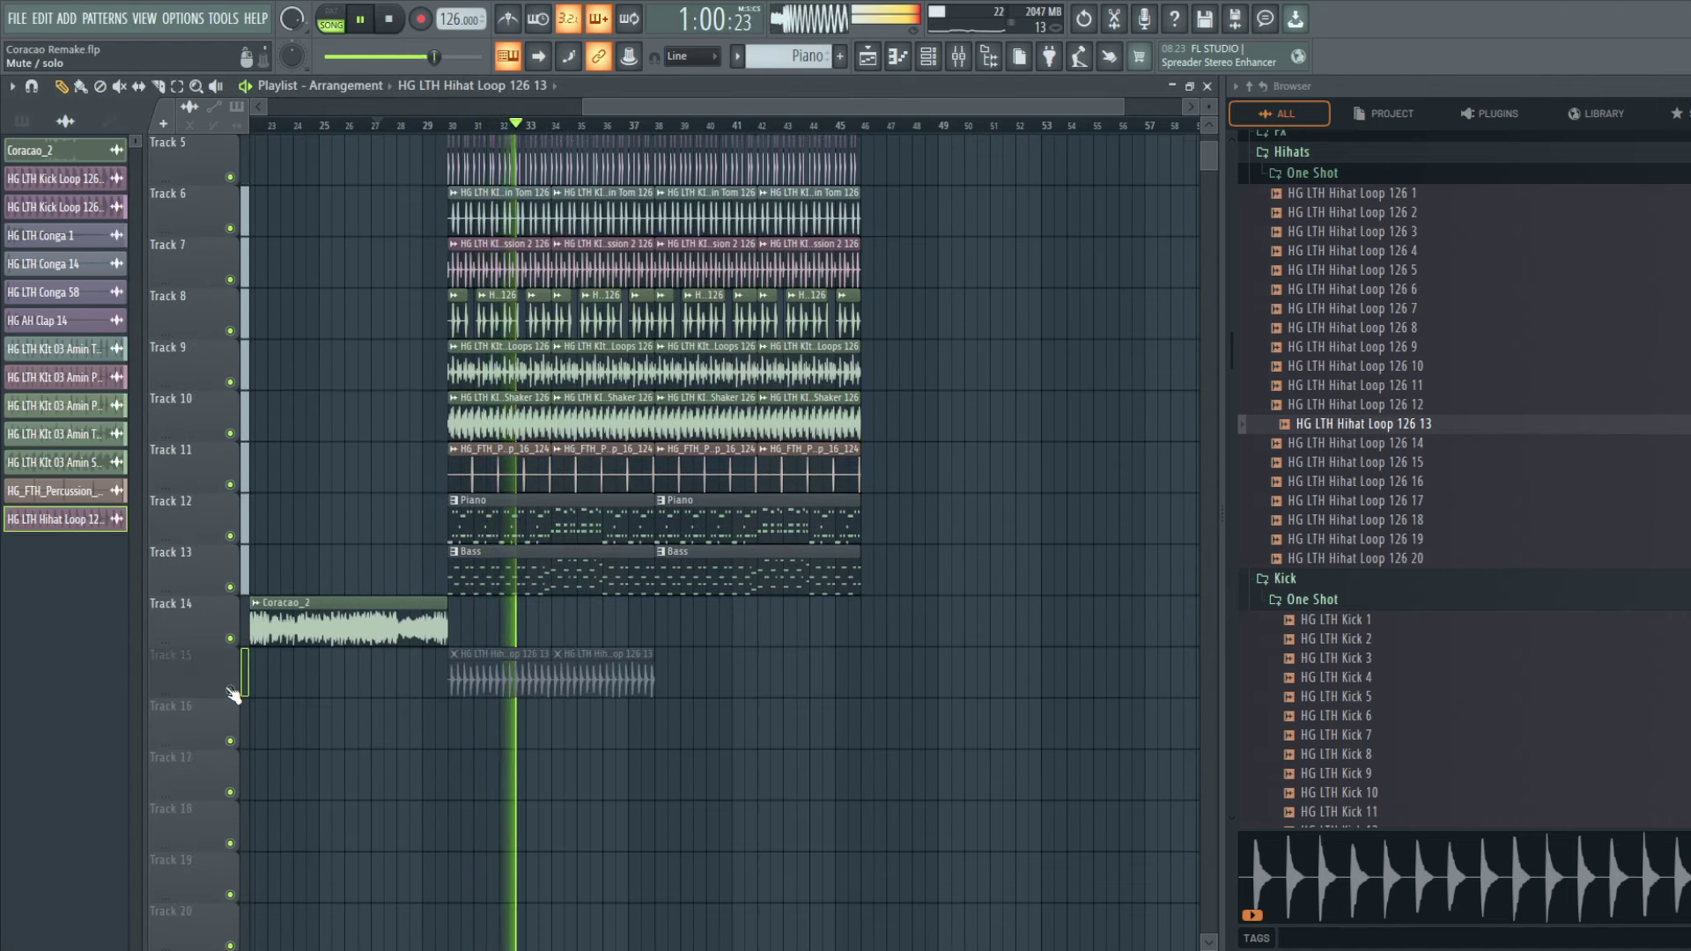
{"action": "left_click", "coordinate": [231, 690]}
{"action": "left_click", "coordinate": [659, 692]}
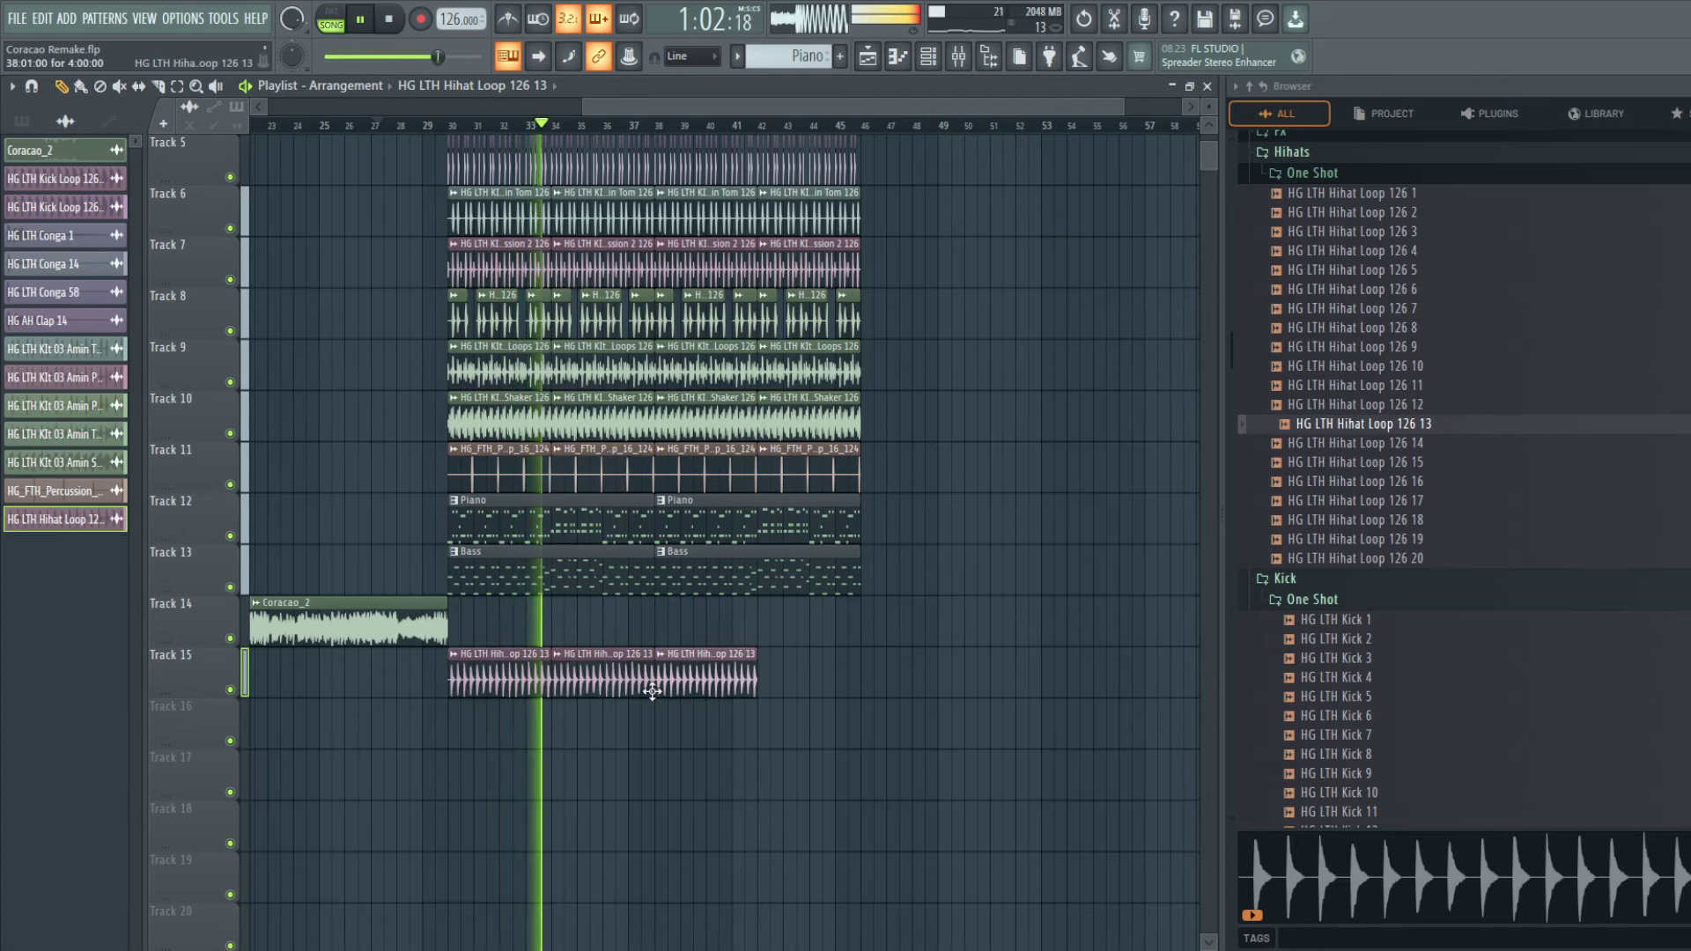
{"action": "left_click", "coordinate": [761, 684]}
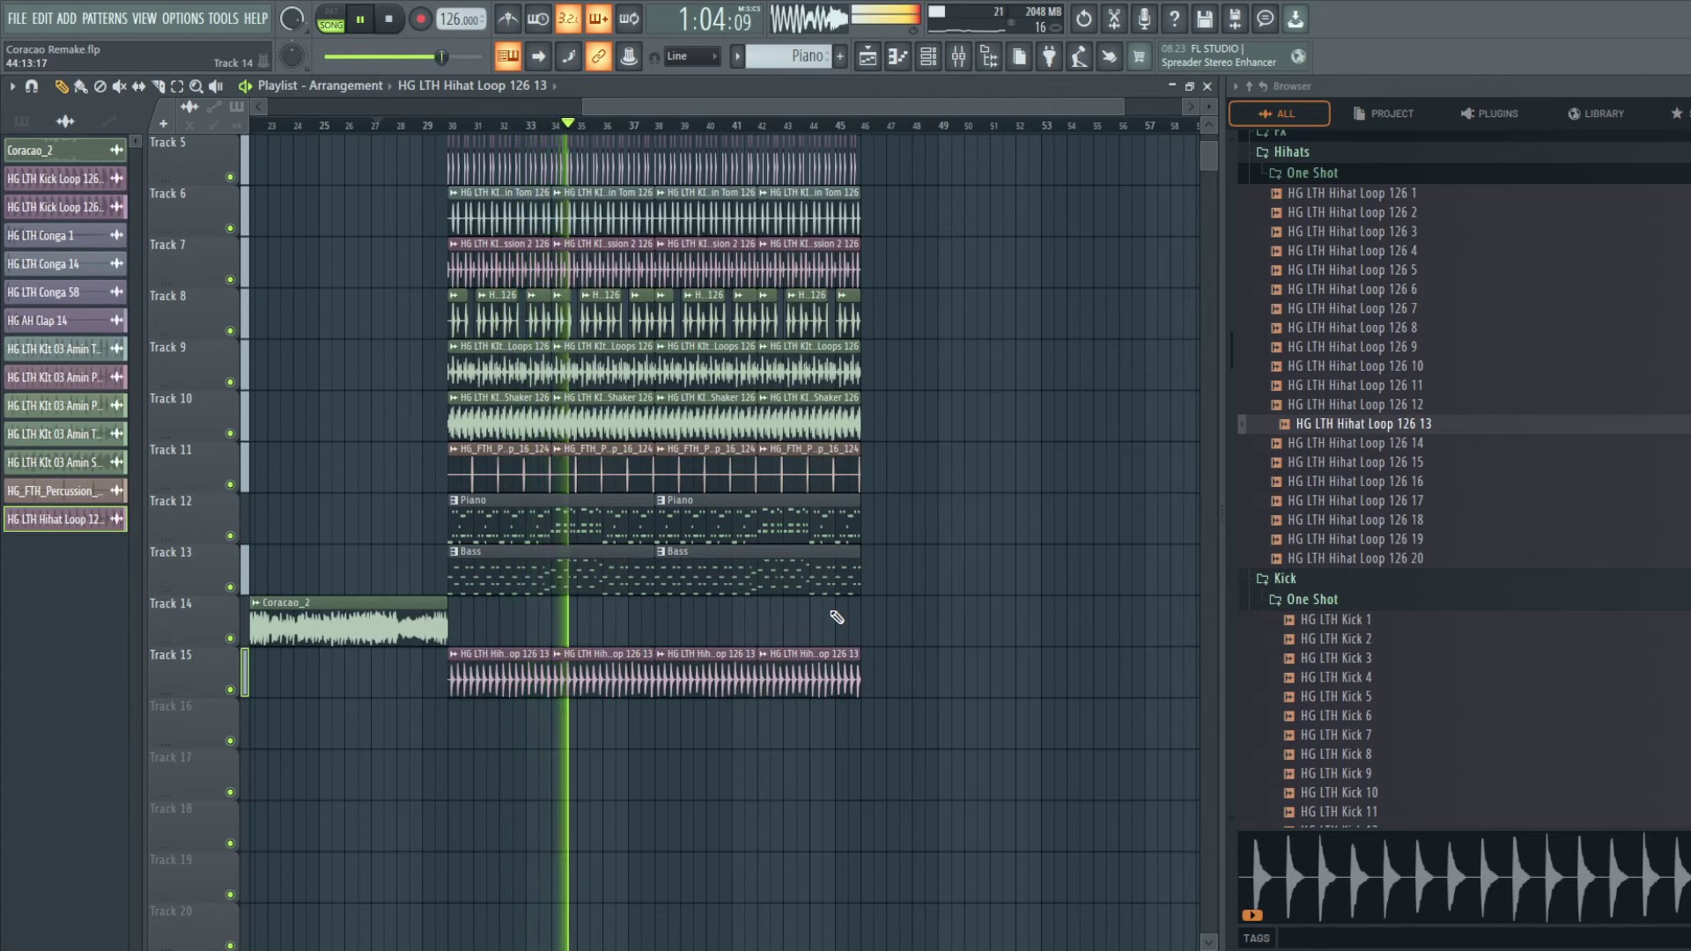
Step: Collapse the Construction Kits, Hihats and Kick folders of the Latin Tech House pack in the sample browser
{"action": "scroll", "coordinate": [836, 616], "scroll_direction": "up", "scroll_amount": 4}
{"action": "scroll", "coordinate": [1438, 353], "scroll_direction": "up", "scroll_amount": 6}
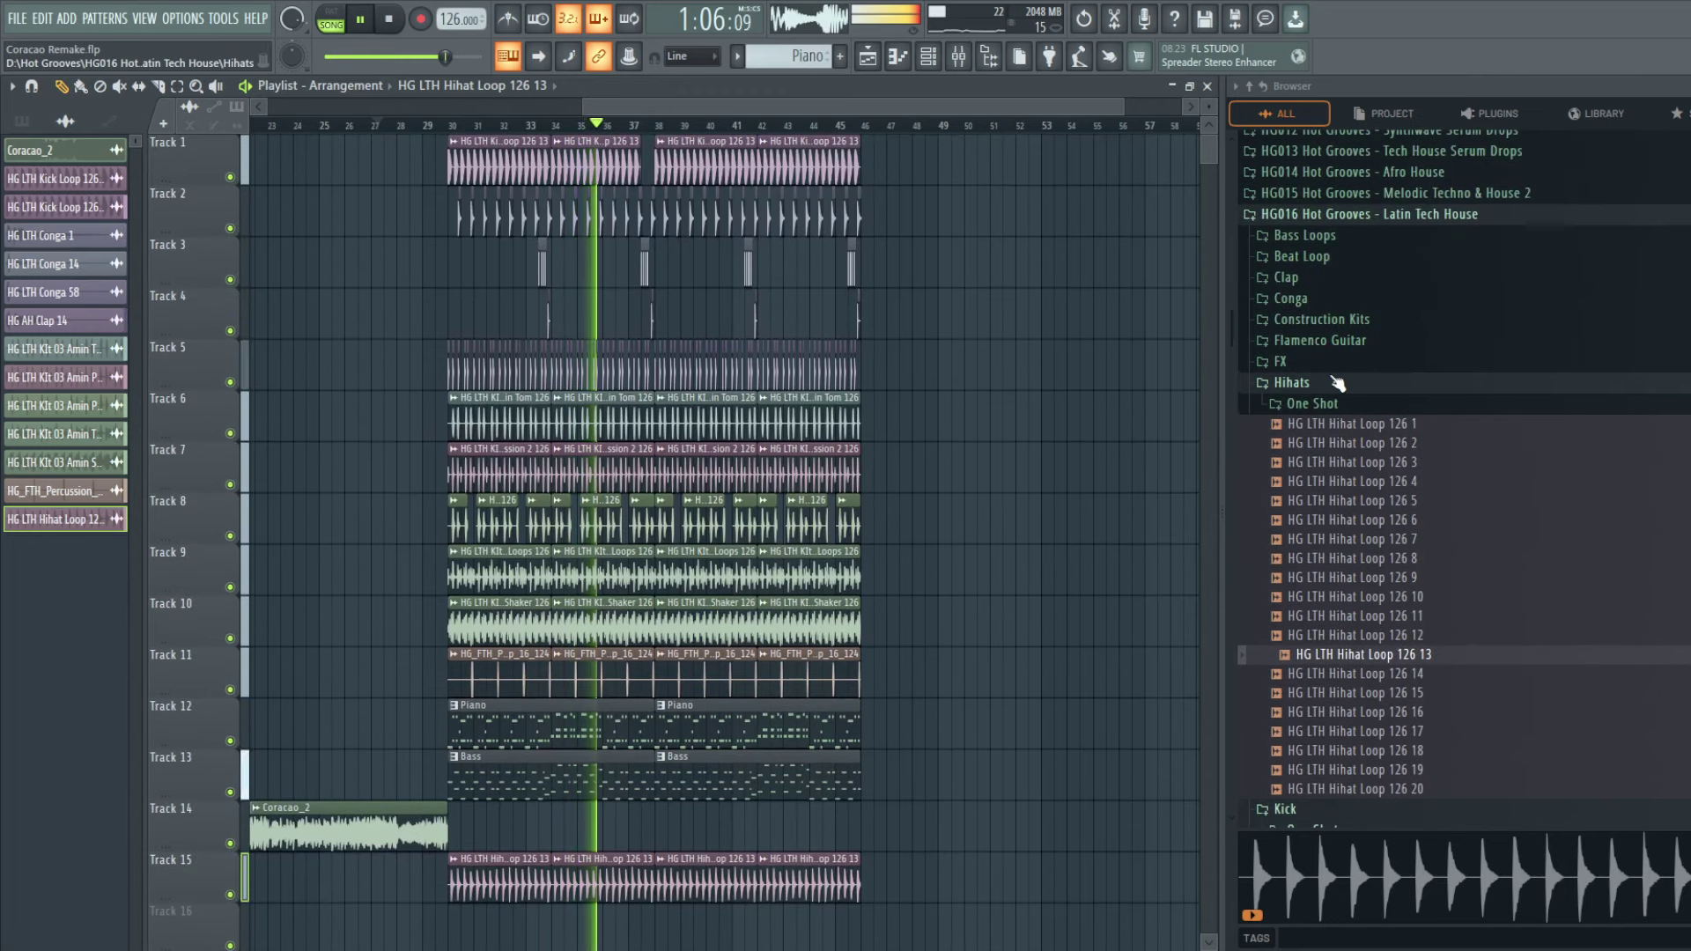
{"action": "left_click", "coordinate": [1337, 318]}
{"action": "scroll", "coordinate": [1330, 290], "scroll_direction": "up", "scroll_amount": 2}
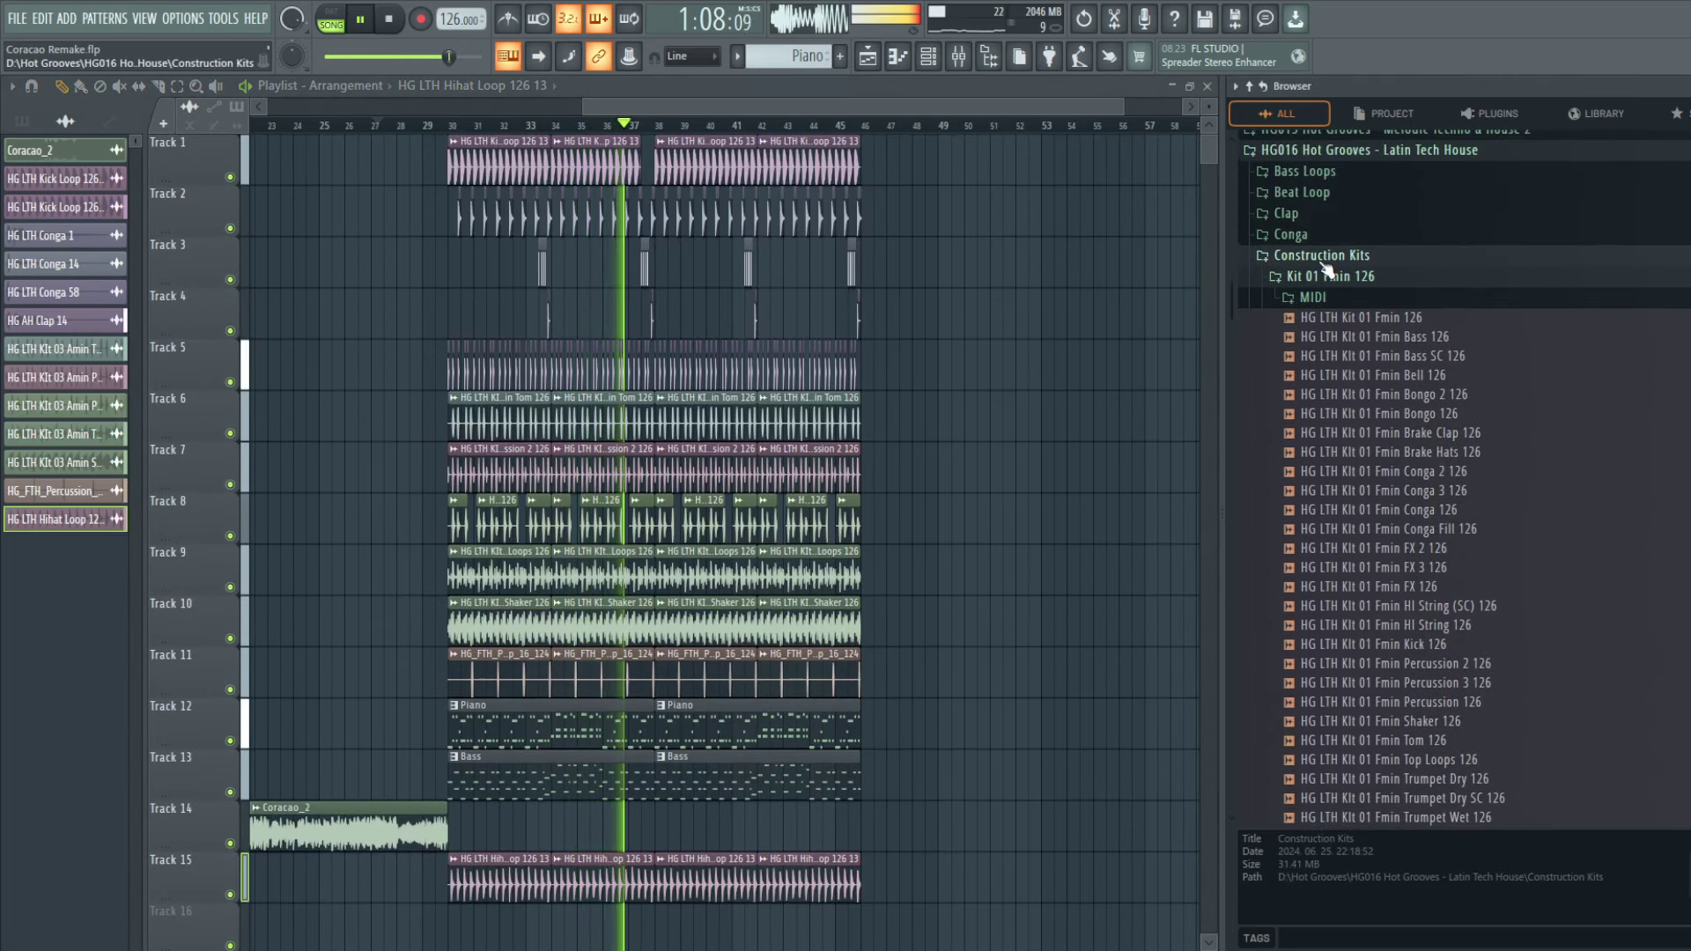
{"action": "left_click", "coordinate": [1321, 258]}
{"action": "left_click", "coordinate": [1320, 321]}
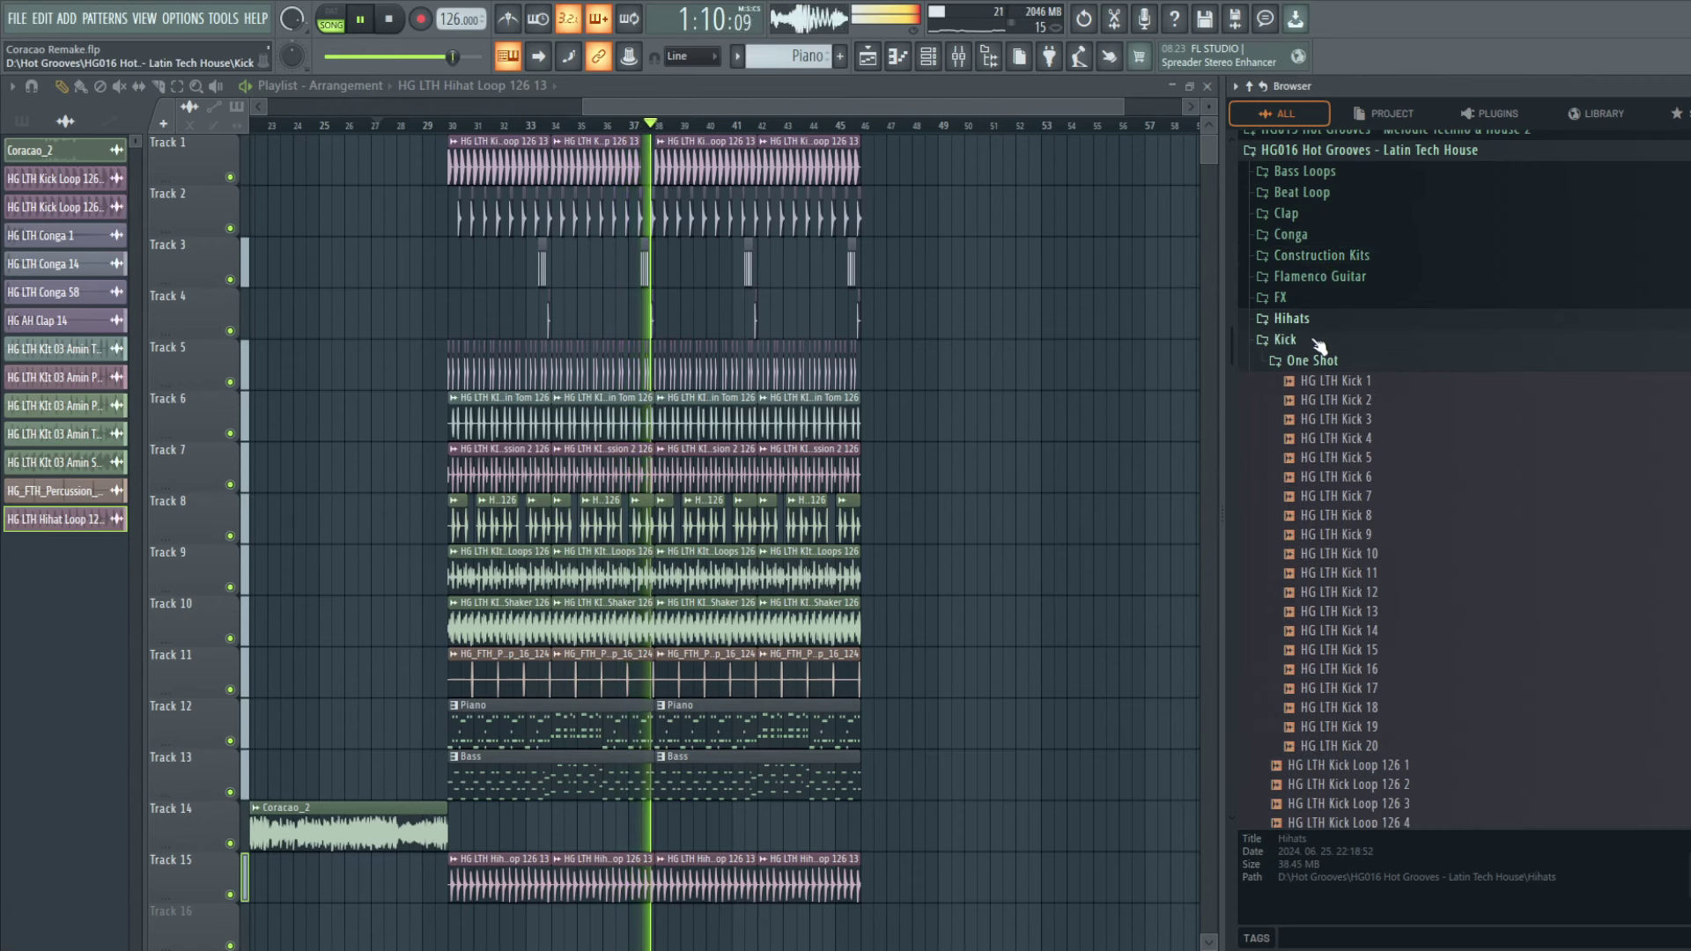
{"action": "left_click", "coordinate": [1321, 343]}
Step: Stop the arrangement, audition HG LTH Percussion Loop 126 8, 20 and 19, and look into the Flamenco Guitar folder
{"action": "left_click", "coordinate": [1379, 517]}
{"action": "key", "text": "space"}
{"action": "scroll", "coordinate": [1378, 517], "scroll_direction": "down", "scroll_amount": 3}
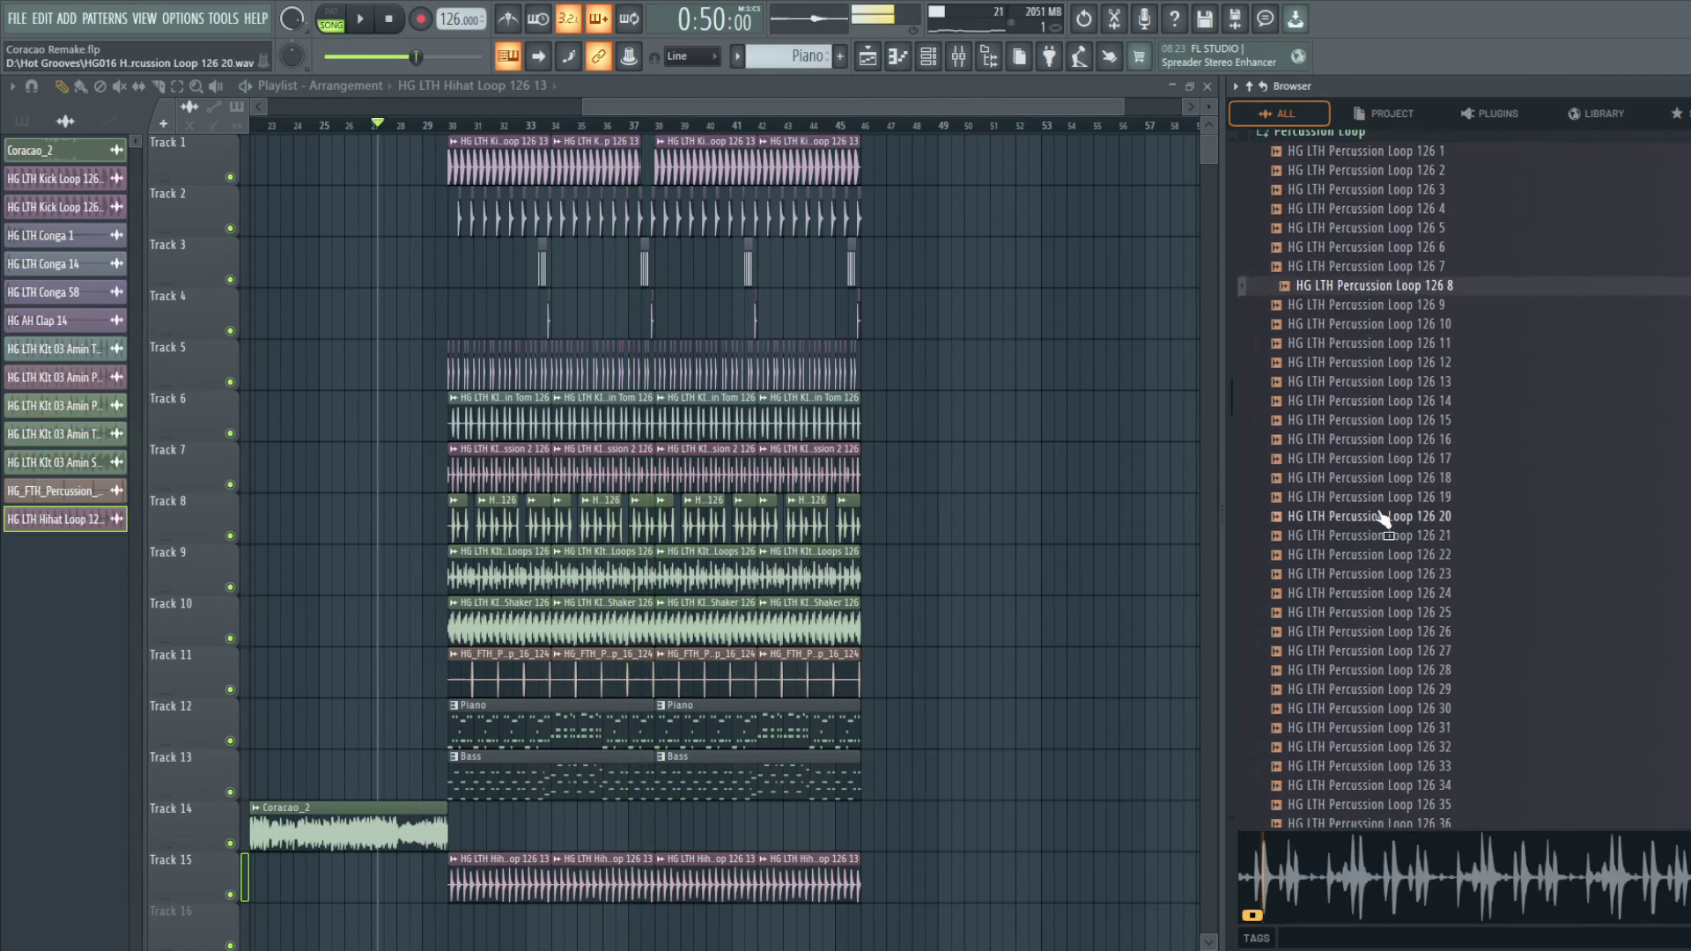
{"action": "left_click", "coordinate": [1381, 517]}
{"action": "scroll", "coordinate": [1391, 519], "scroll_direction": "down", "scroll_amount": 3}
{"action": "left_click", "coordinate": [1433, 498]}
{"action": "scroll", "coordinate": [1433, 502], "scroll_direction": "up", "scroll_amount": 3}
{"action": "scroll", "coordinate": [1431, 502], "scroll_direction": "up", "scroll_amount": 4}
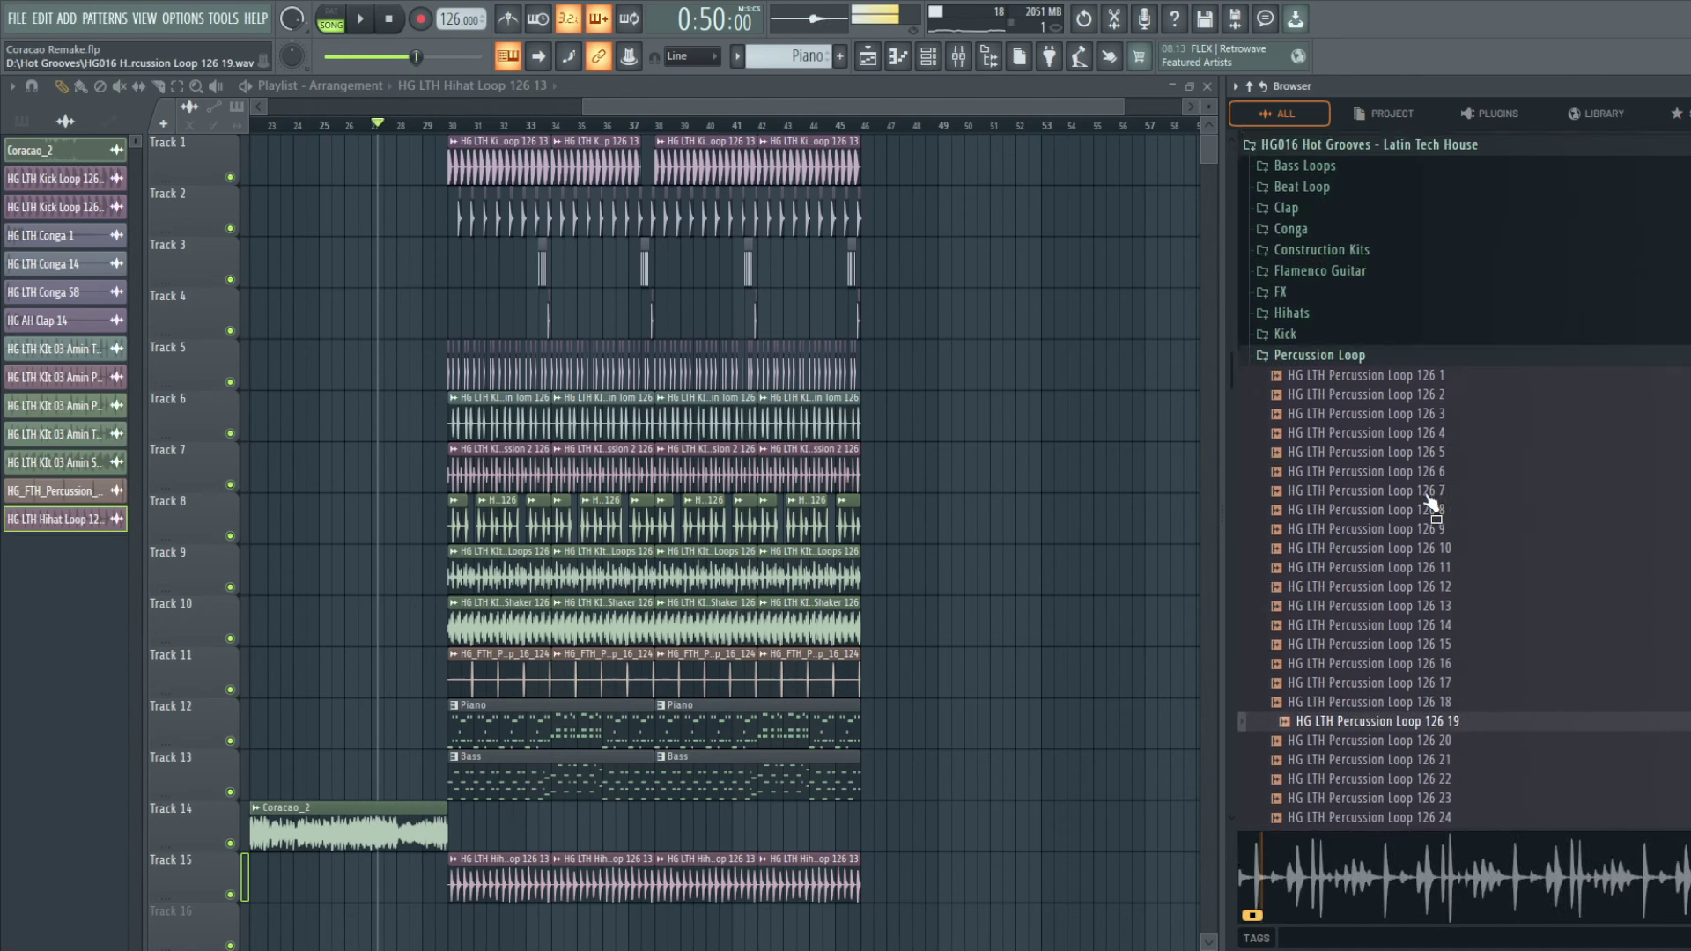
{"action": "left_click", "coordinate": [1428, 479]}
{"action": "left_click", "coordinate": [1334, 281]}
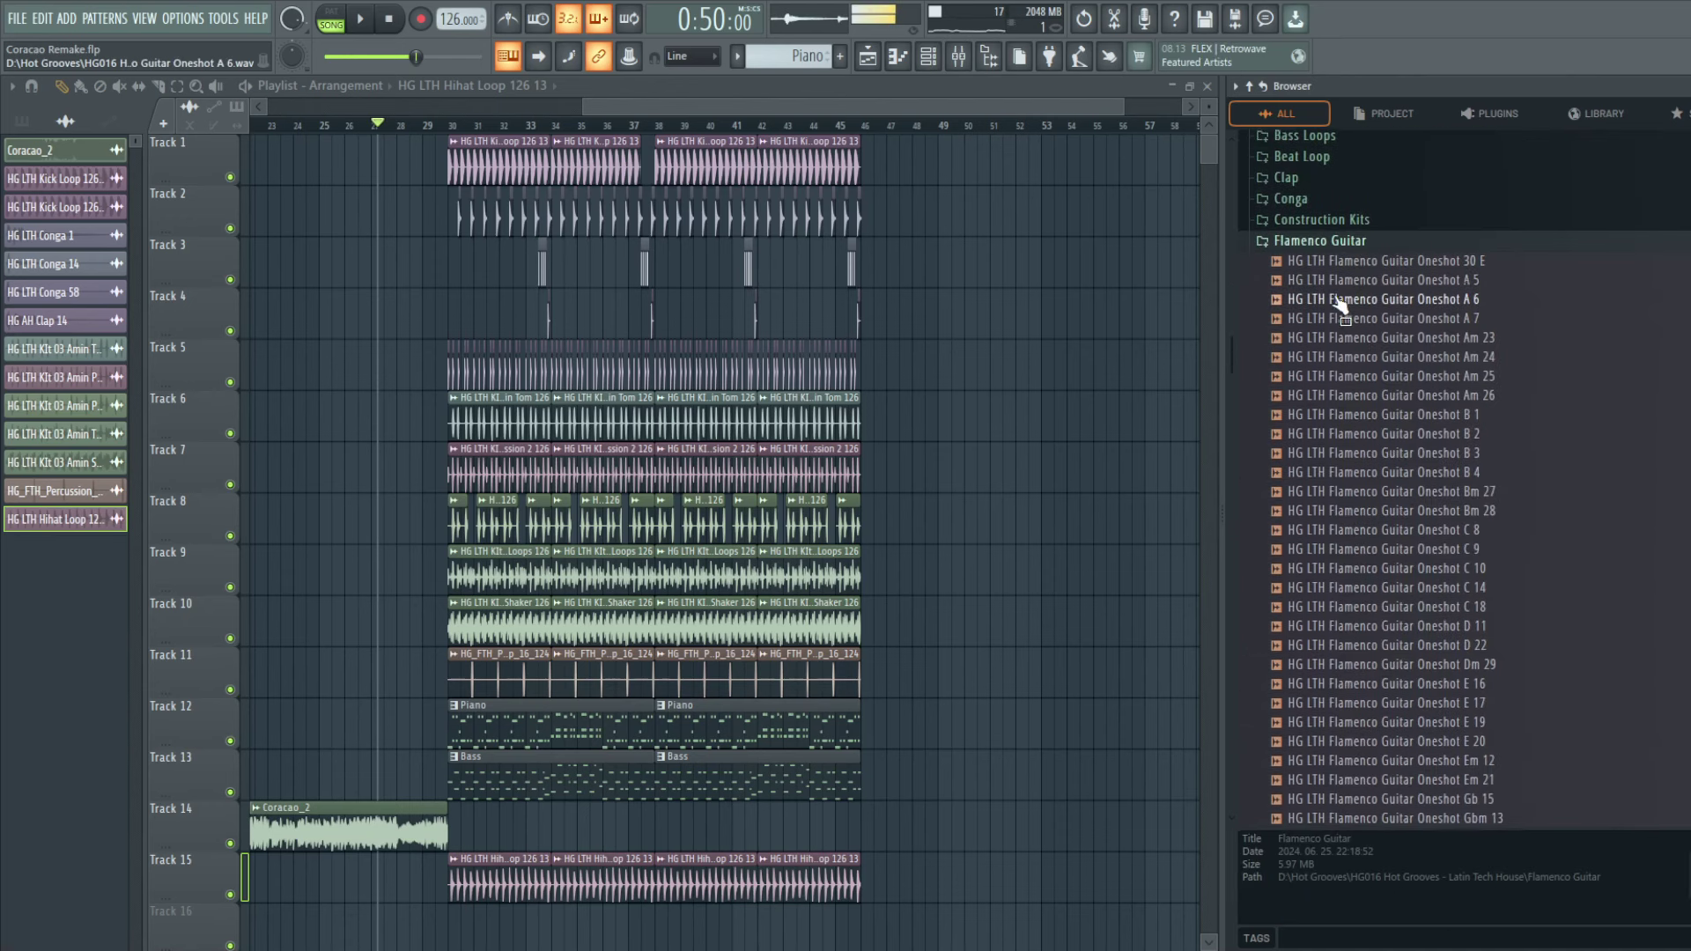
{"action": "left_click", "coordinate": [1357, 242]}
Step: Audition HG LTH Percussion Loop 126 32 and HG LTH Top Loop 126 8 while looking through the Latin Tech House folders
{"action": "scroll", "coordinate": [1392, 592], "scroll_direction": "down", "scroll_amount": 7}
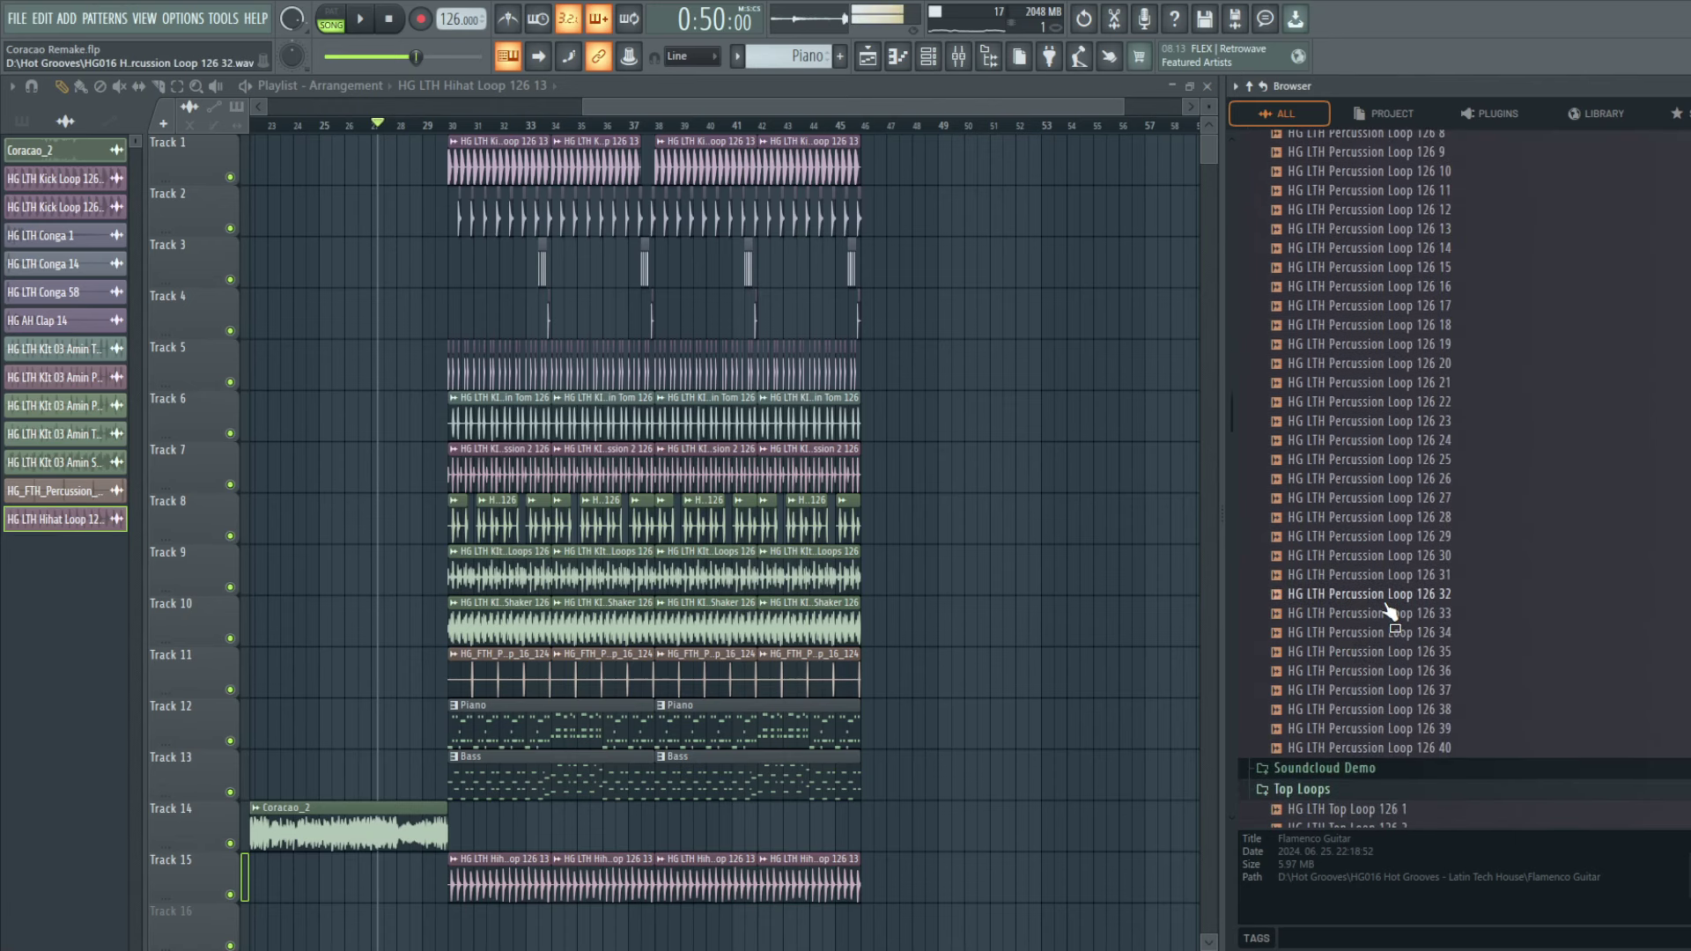
{"action": "left_click", "coordinate": [1388, 596]}
{"action": "scroll", "coordinate": [1388, 596], "scroll_direction": "down", "scroll_amount": 3}
{"action": "scroll", "coordinate": [1401, 705], "scroll_direction": "up", "scroll_amount": 5}
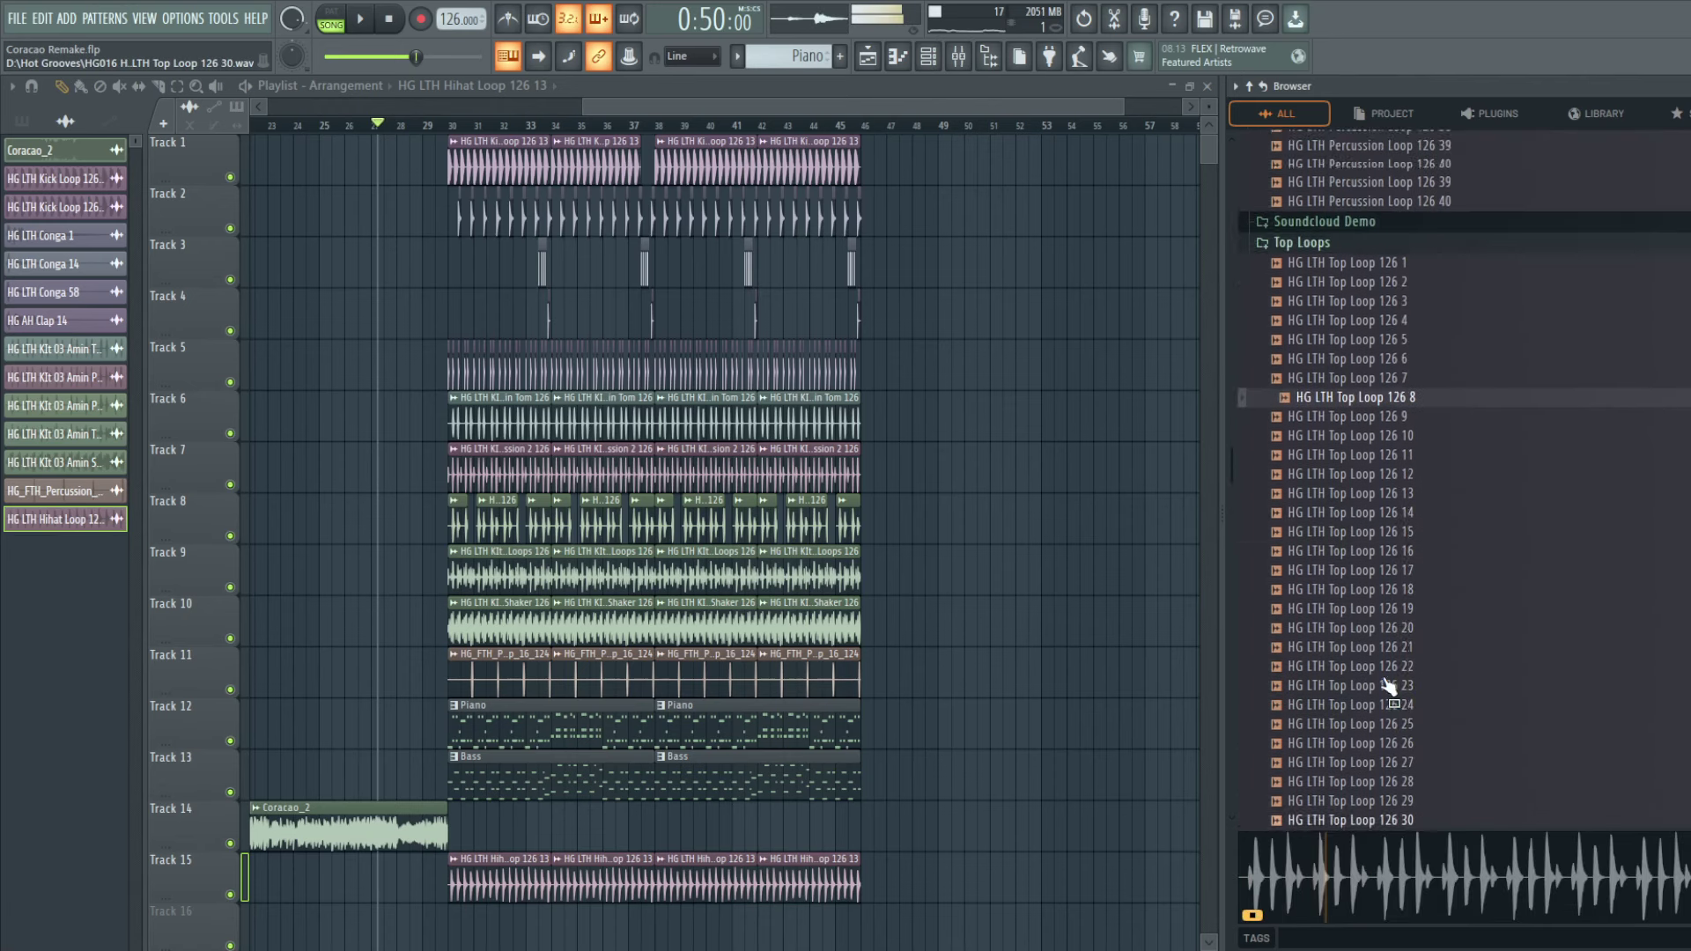
{"action": "scroll", "coordinate": [1367, 615], "scroll_direction": "down", "scroll_amount": 4}
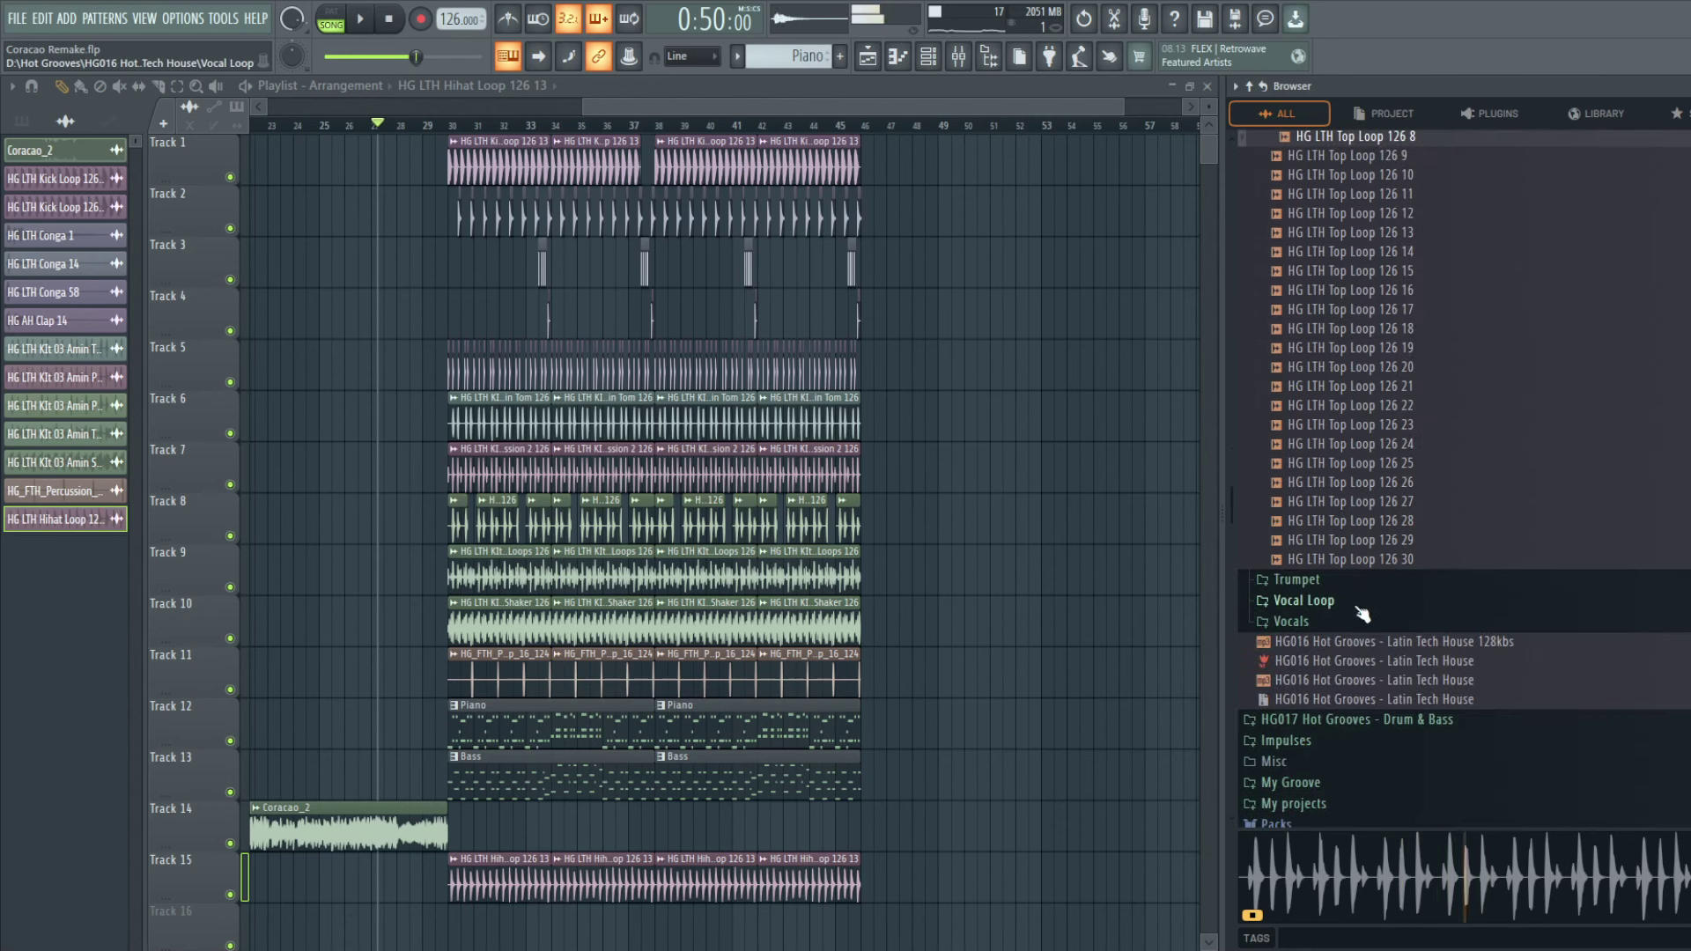
{"action": "scroll", "coordinate": [1365, 634], "scroll_direction": "up", "scroll_amount": 12}
Step: Audition HG LTH Percussion Loop 126 21, 22 and 23 in the Percussion Loop folder
{"action": "left_click", "coordinate": [1369, 653]}
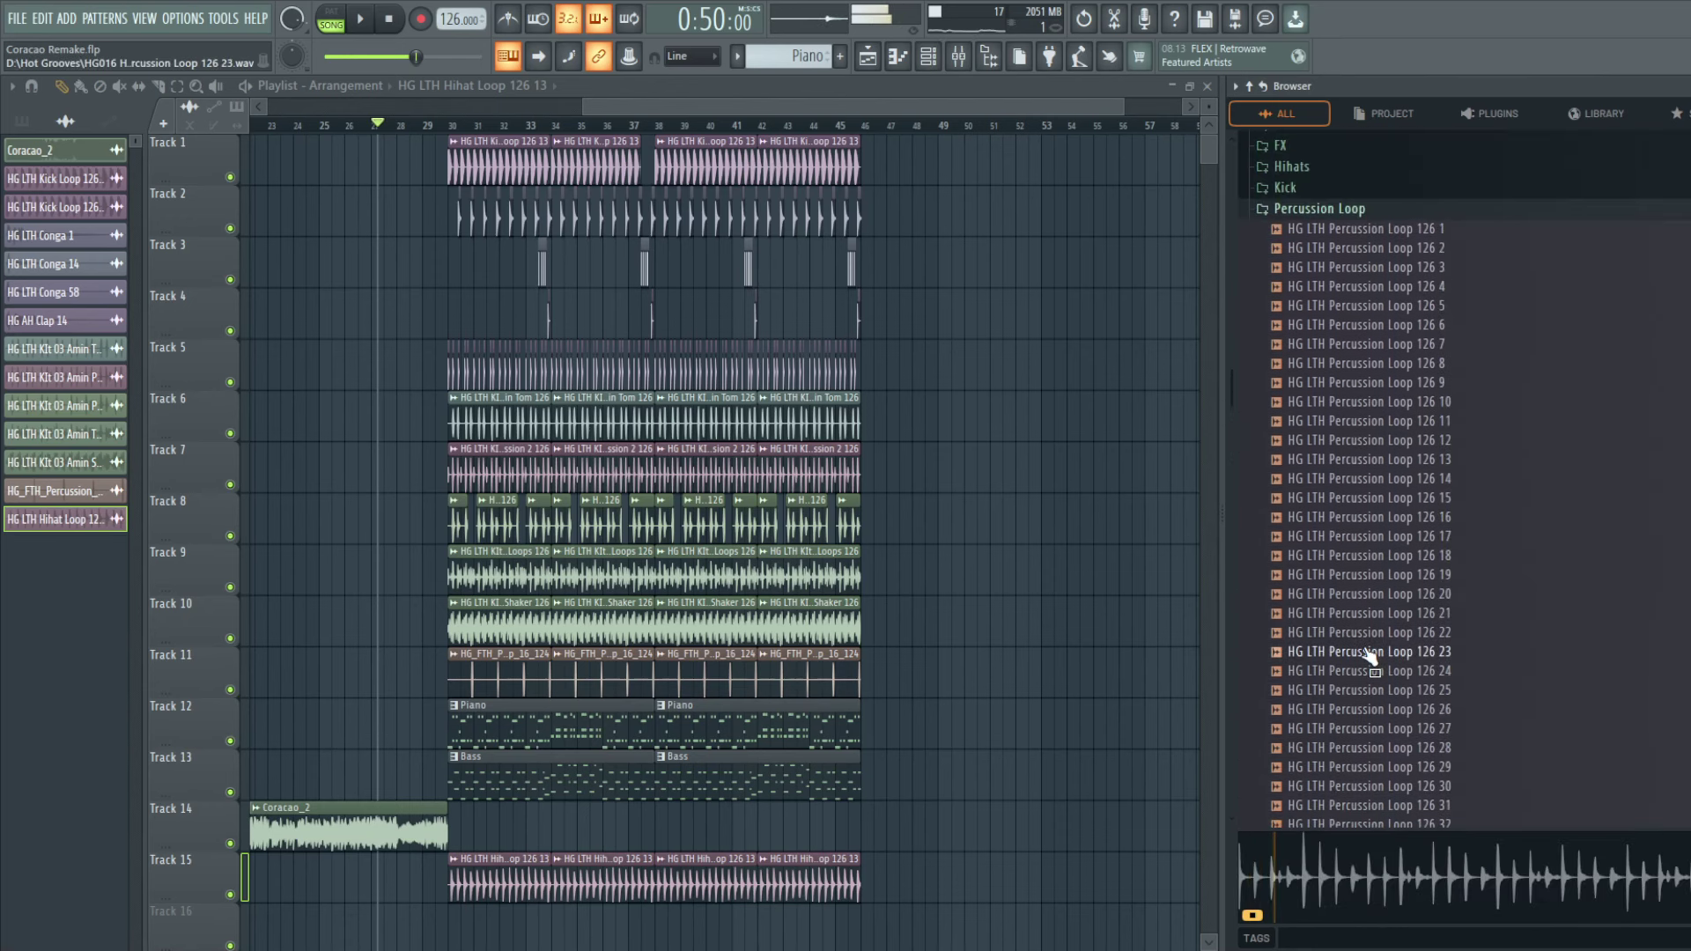
{"action": "left_click_drag", "start_coordinate": [1370, 653], "coordinate": [1376, 653]}
{"action": "left_click", "coordinate": [1400, 614]}
{"action": "scroll", "coordinate": [1398, 528], "scroll_direction": "down", "scroll_amount": 2}
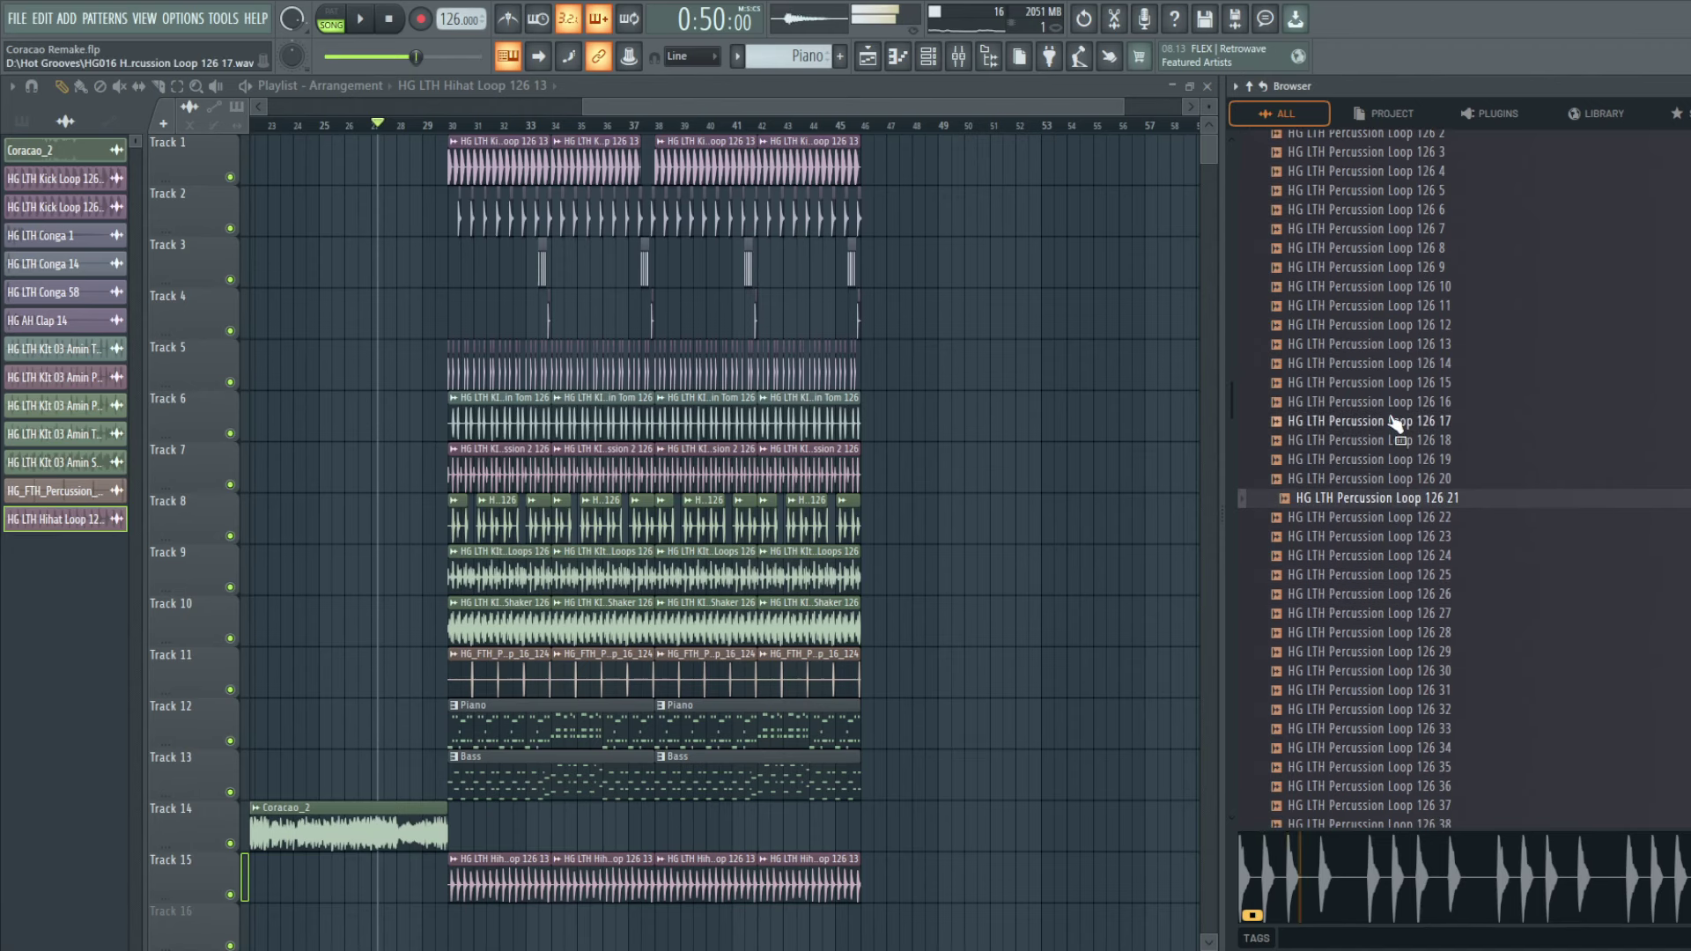
{"action": "left_click", "coordinate": [1384, 519]}
{"action": "left_click", "coordinate": [1382, 535]}
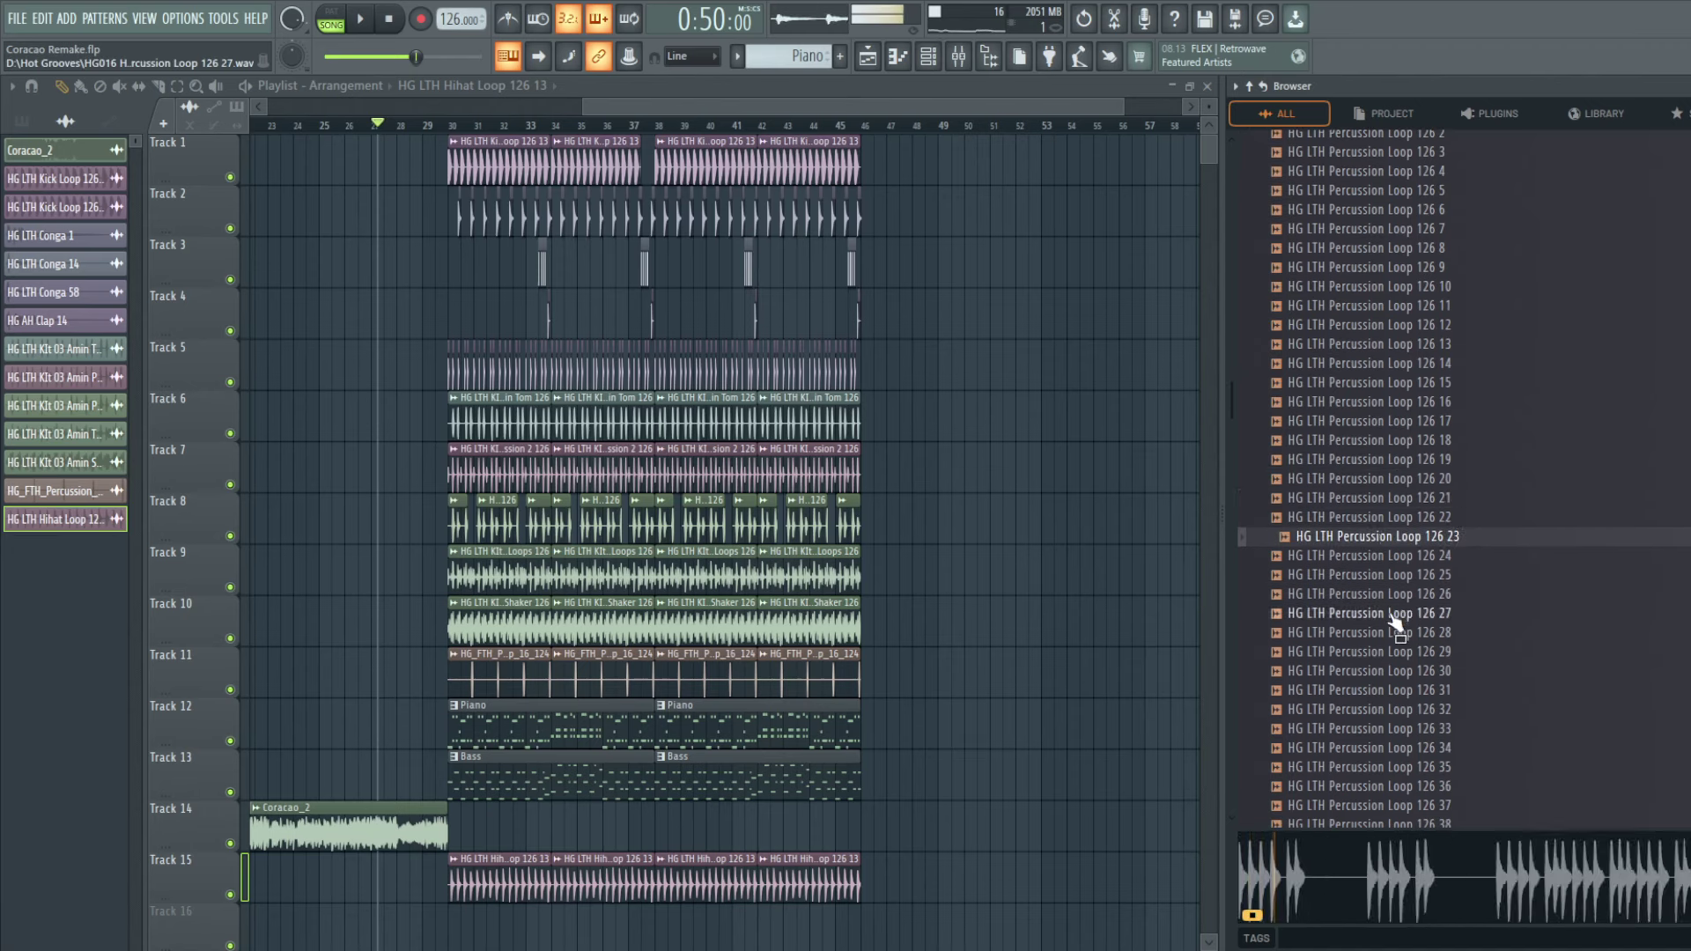
Step: Load HG LTH Percussion Loop 126 22, place HG LTH Percussion Loop 126 23 on Track 16 from bar 37, and start playback
{"action": "left_click_drag", "start_coordinate": [1392, 518], "coordinate": [614, 293]}
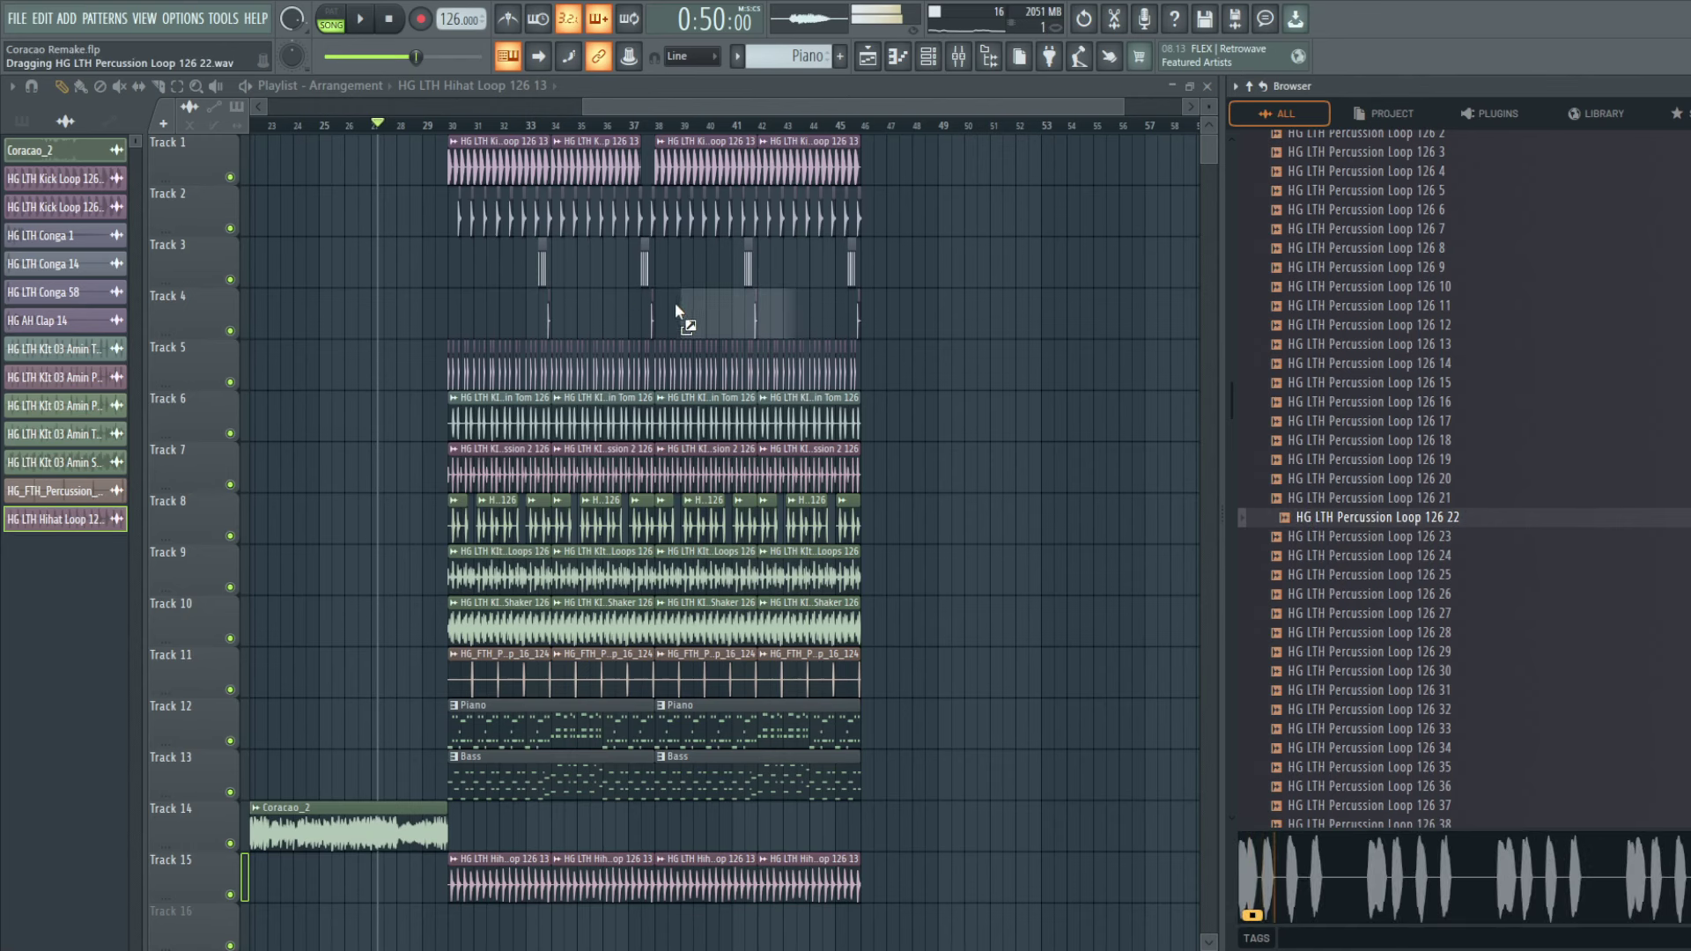
{"action": "scroll", "coordinate": [1030, 325], "scroll_direction": "down", "scroll_amount": 2}
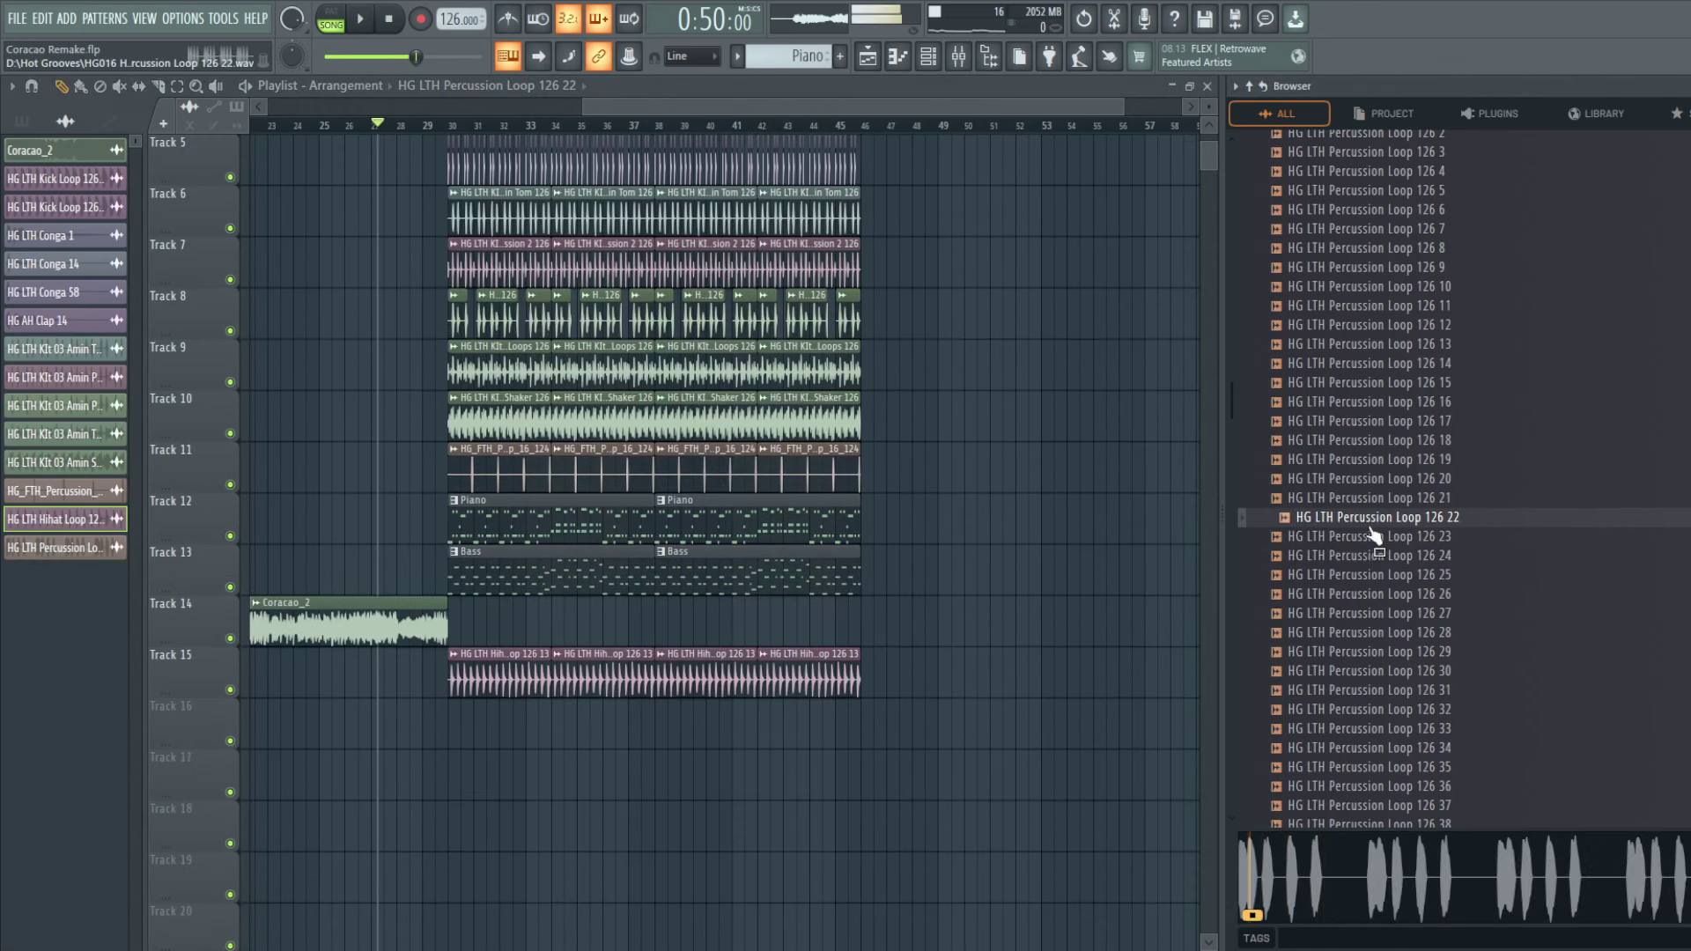
{"action": "left_click_drag", "start_coordinate": [1352, 541], "coordinate": [671, 731]}
{"action": "key", "text": "space"}
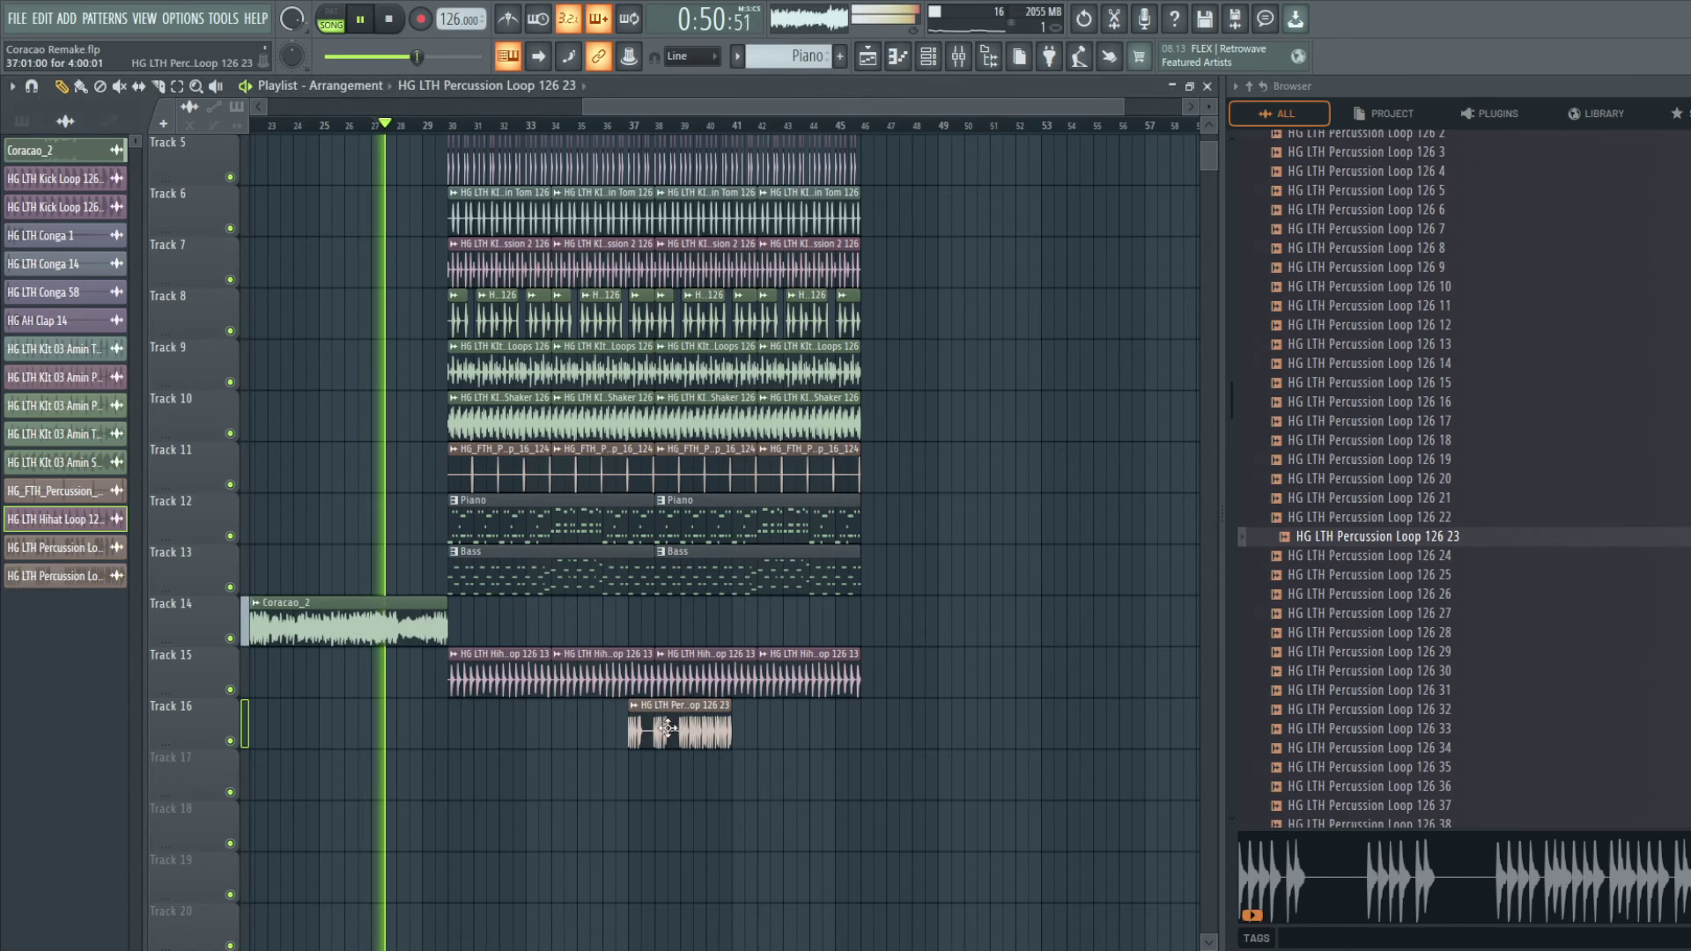
Step: Shift the Track 16 percussion clip to the middle of bar 37 and trim it to a short fill ending at bar 38
{"action": "scroll", "coordinate": [763, 755], "scroll_direction": "up", "scroll_amount": 4}
{"action": "scroll", "coordinate": [710, 664], "scroll_direction": "down", "scroll_amount": 3}
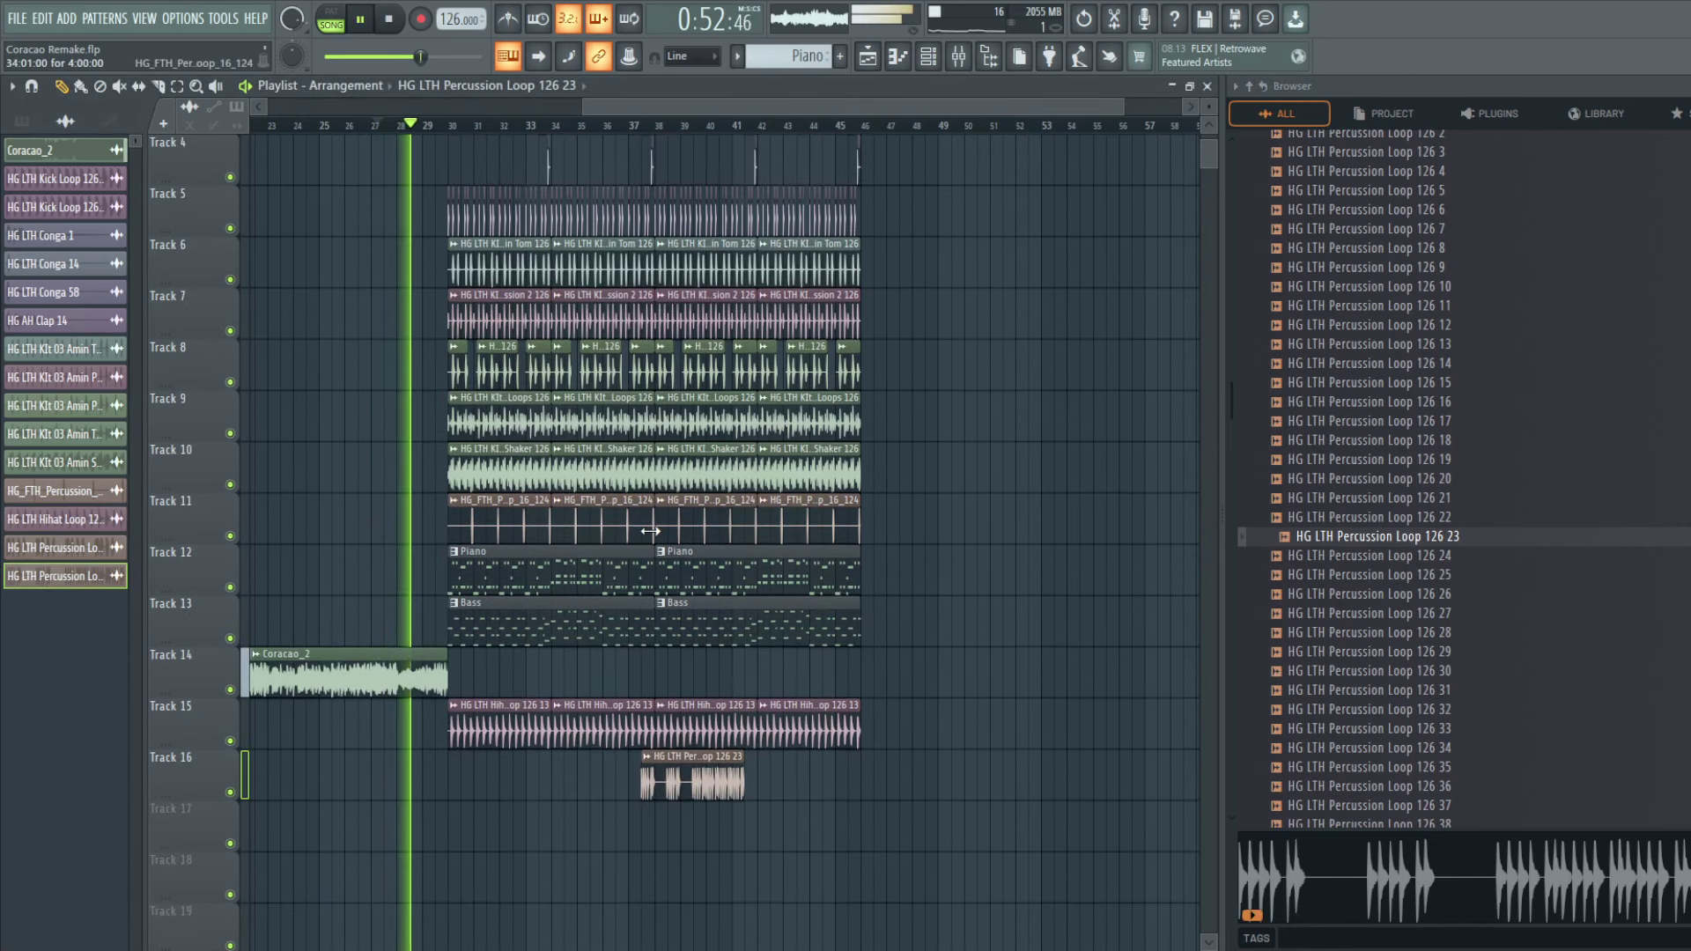
{"action": "left_click_drag", "start_coordinate": [744, 779], "coordinate": [652, 797]}
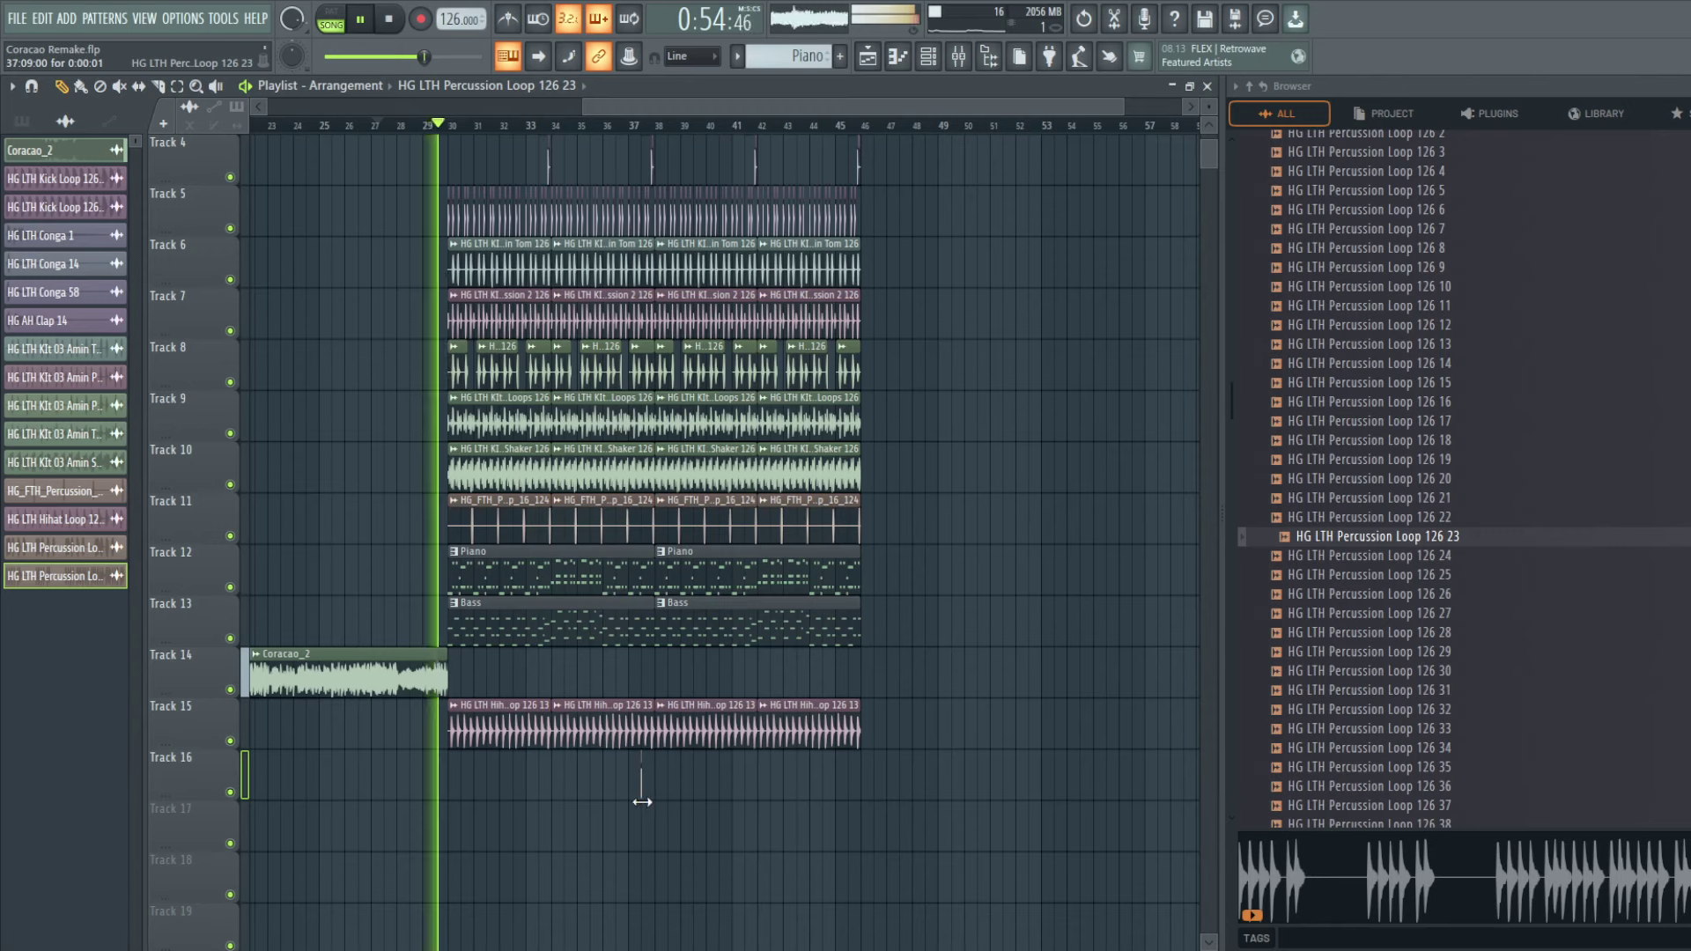
Step: Stop the arrangement and audition HG LTH Percussion Loop 126 20, 32, 40 and 39
{"action": "left_click", "coordinate": [1422, 483]}
{"action": "key", "text": "space"}
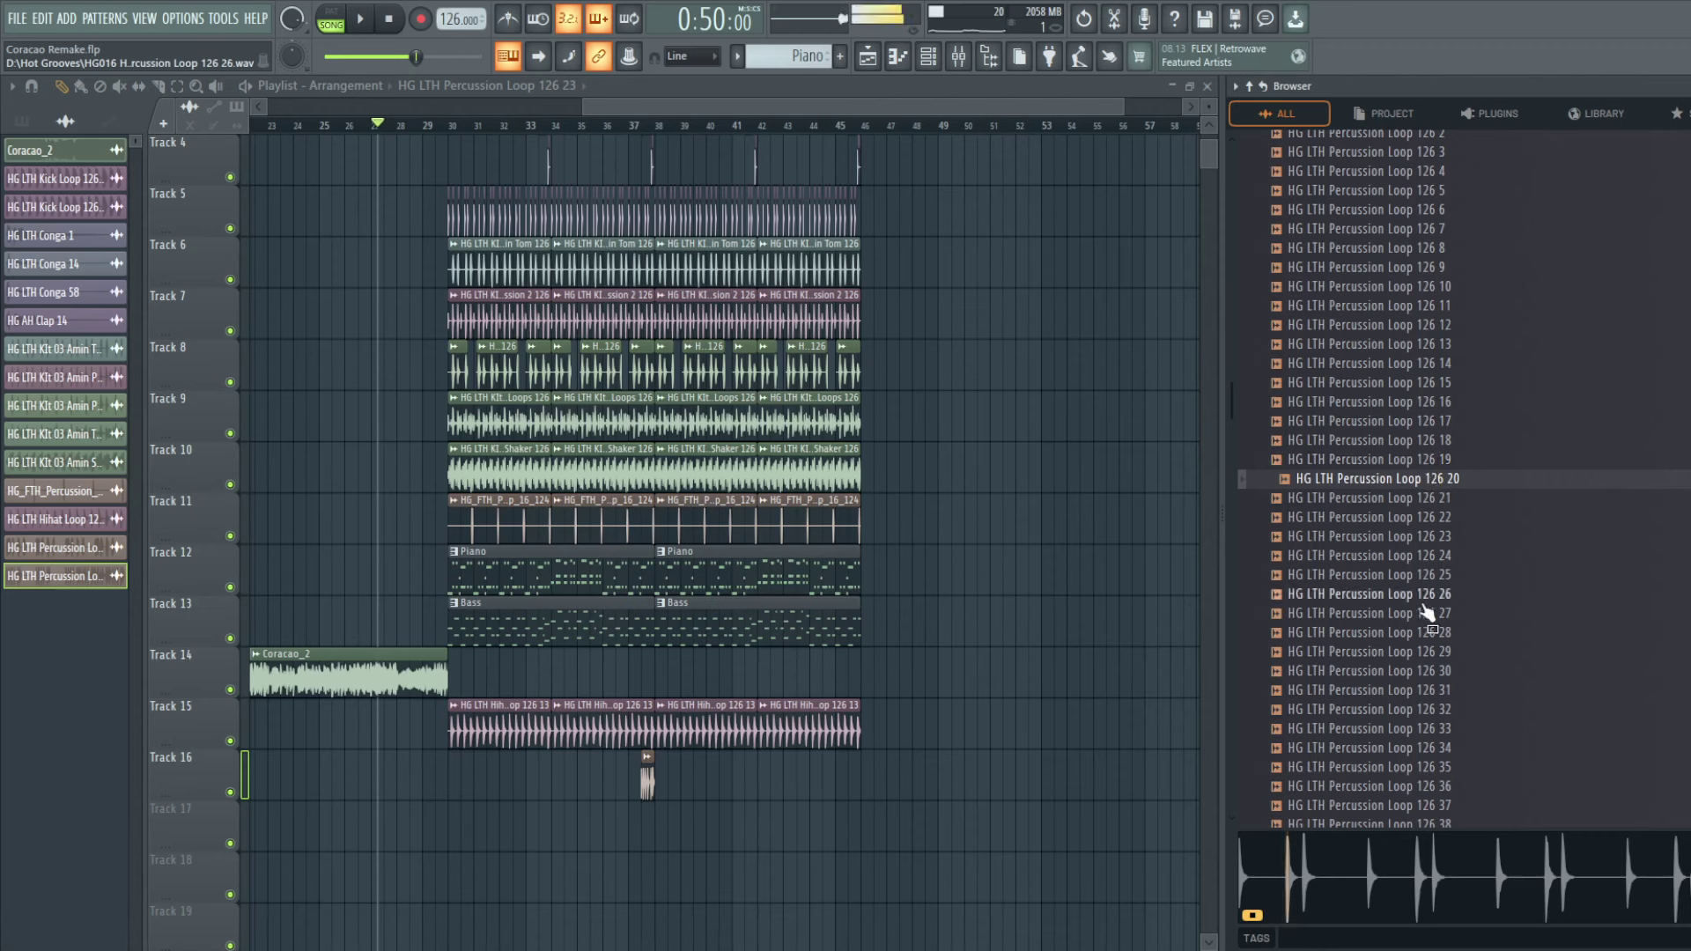
{"action": "left_click", "coordinate": [1431, 711]}
{"action": "scroll", "coordinate": [1432, 714], "scroll_direction": "down", "scroll_amount": 3}
{"action": "left_click", "coordinate": [1442, 637]}
{"action": "key", "text": "Up"}
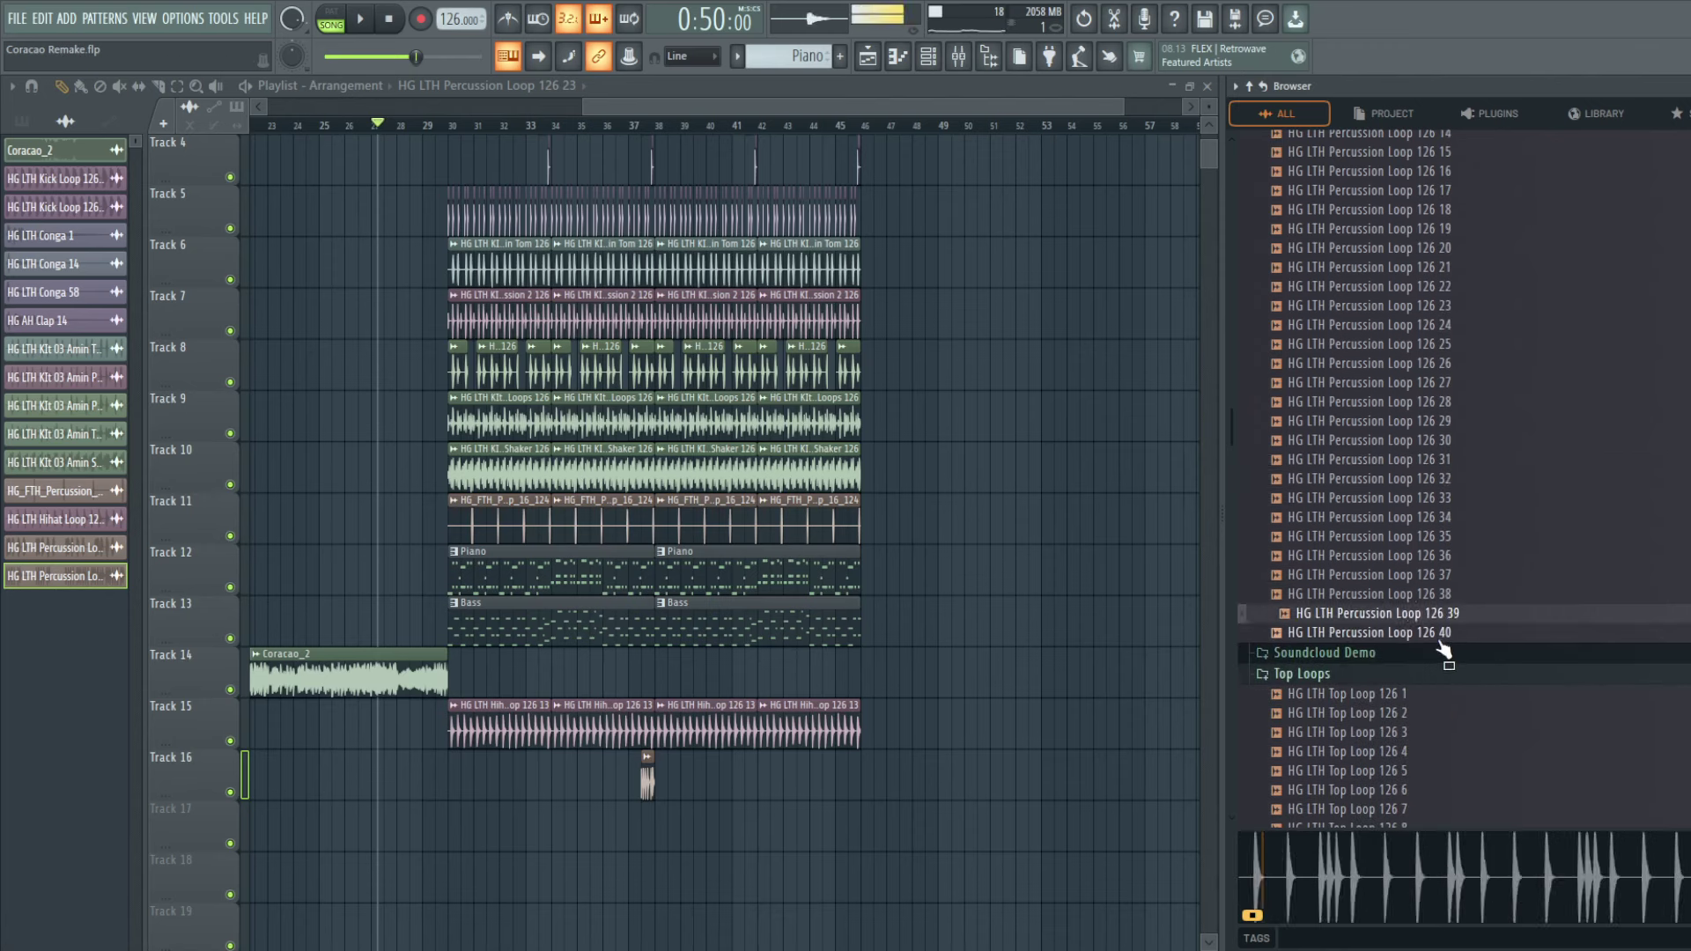
Step: Audition the percussion loops one after another from HG LTH Percussion Loop 126 38 back to 26
{"action": "key", "text": "Up"}
{"action": "key", "text": "Up"}
{"action": "key", "text": "Up"}
{"action": "key", "text": "Up"}
{"action": "key", "text": "Up"}
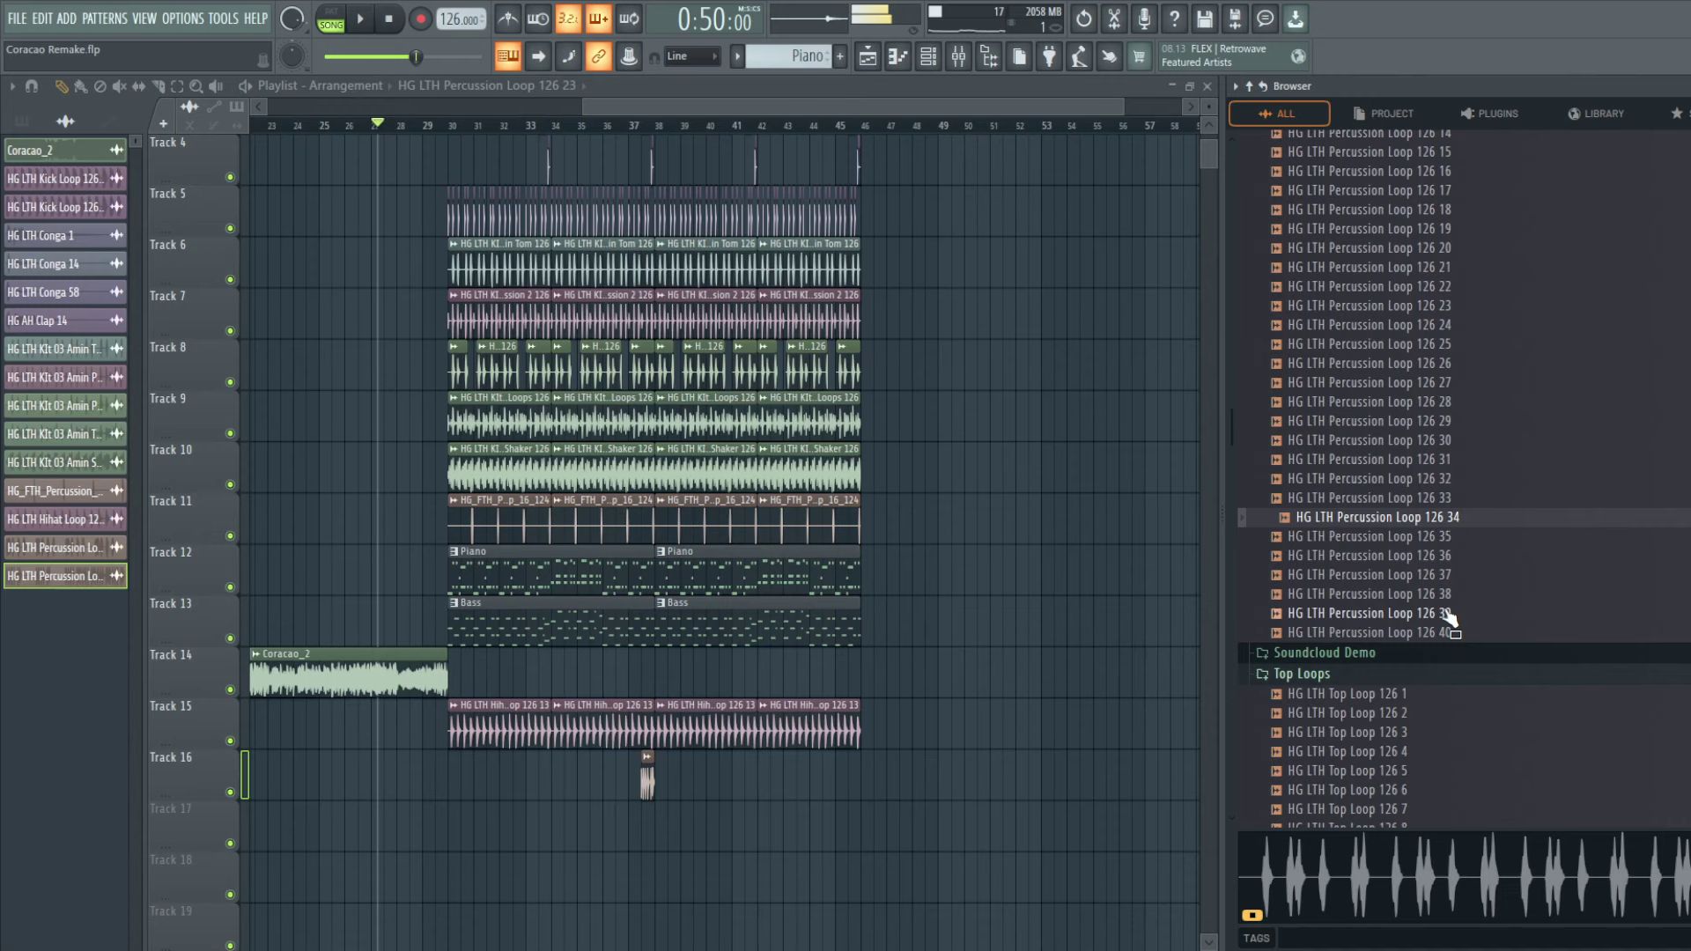
{"action": "key", "text": "Up"}
{"action": "key", "text": "Up"}
{"action": "key", "text": "Up"}
{"action": "key", "text": "Up"}
{"action": "key", "text": "Up"}
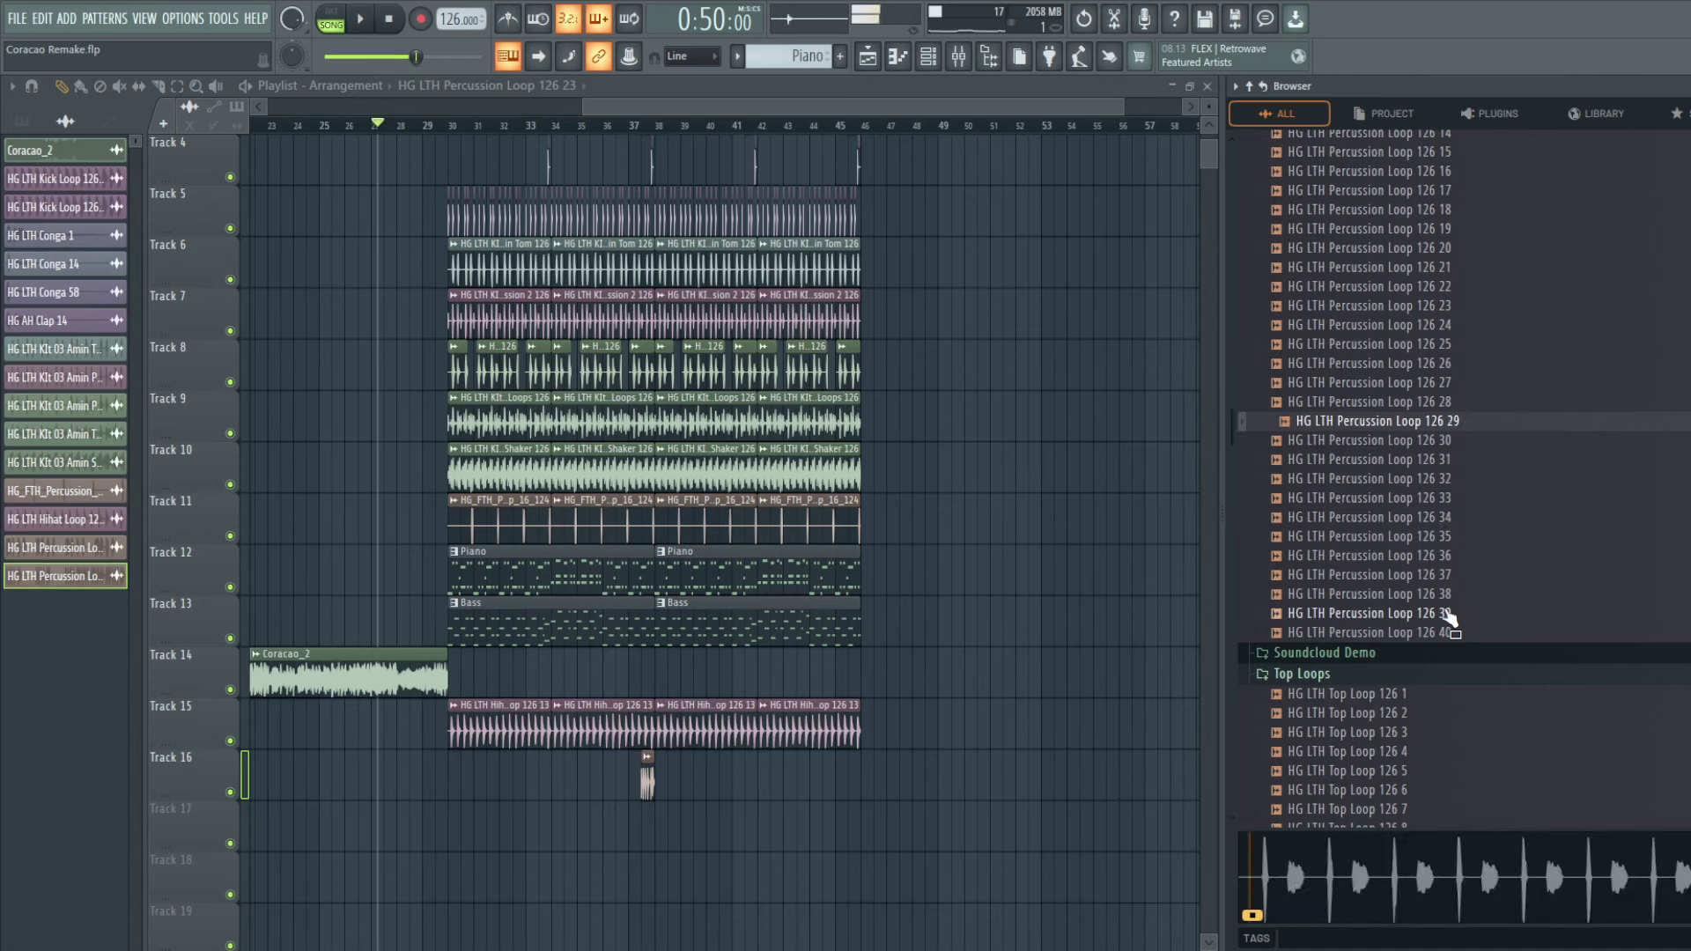
{"action": "key", "text": "Up"}
{"action": "key", "text": "Up"}
{"action": "key", "text": "Up"}
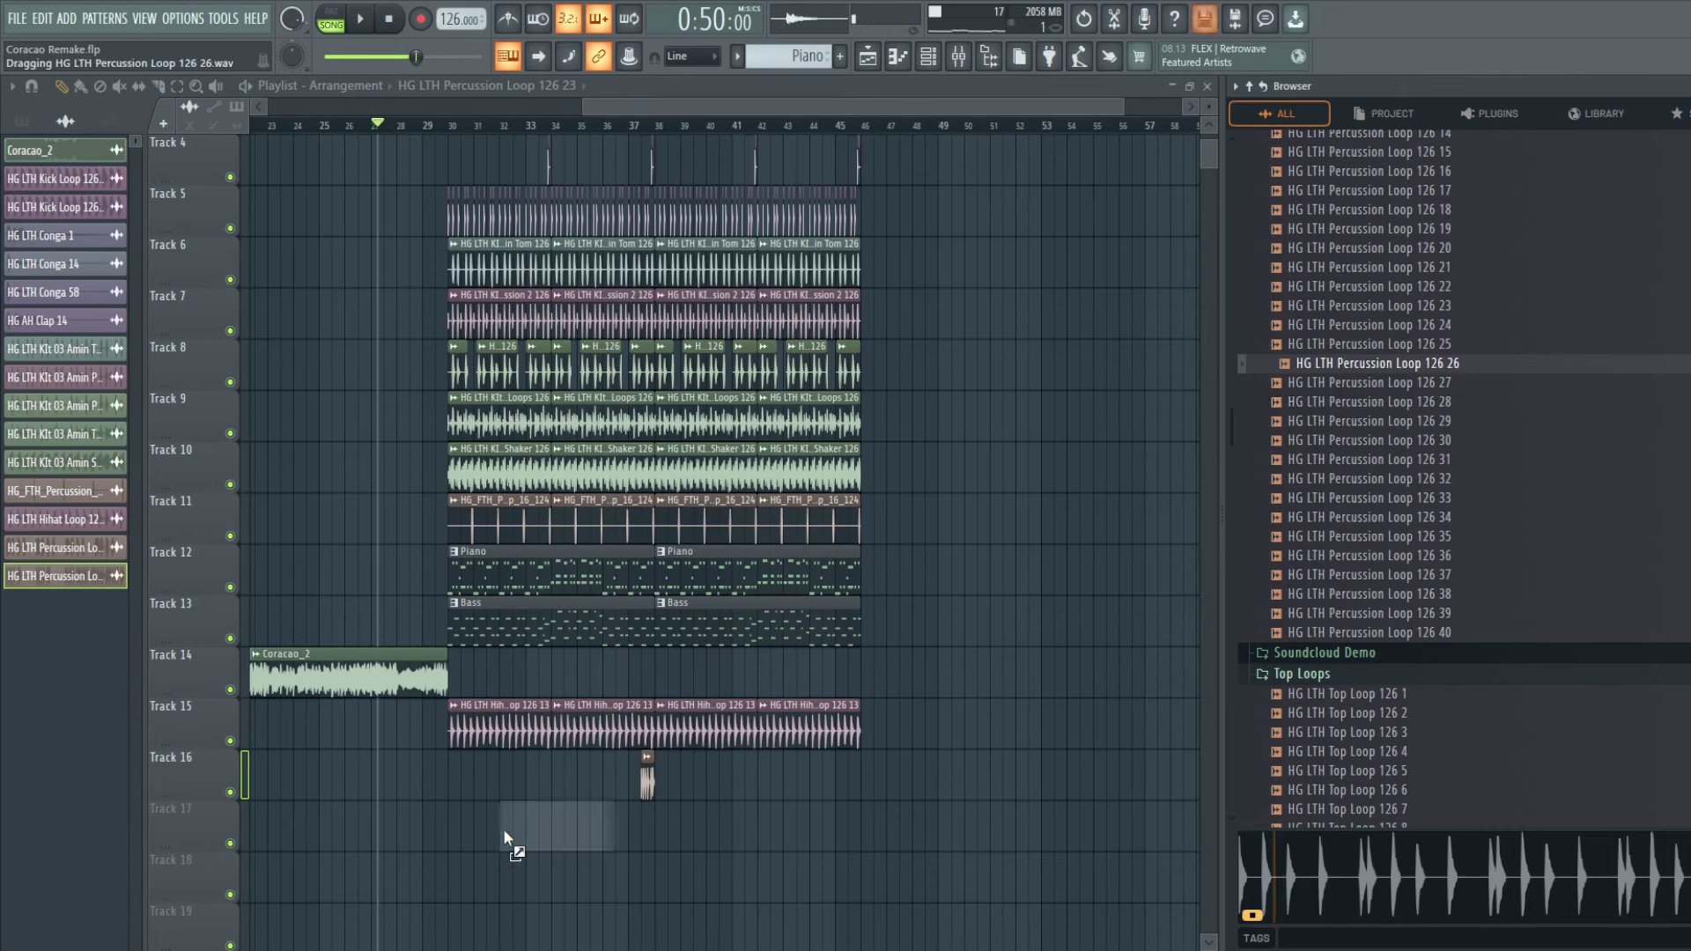
Step: Place four consecutive HG LTH Percussion Loop 126 26 clips on Track 17 from bar 30 to 46 and set their channel volume to about 66%
{"action": "key", "text": "space"}
{"action": "left_click_drag", "start_coordinate": [466, 830], "coordinate": [489, 836]}
{"action": "left_click", "coordinate": [581, 824]}
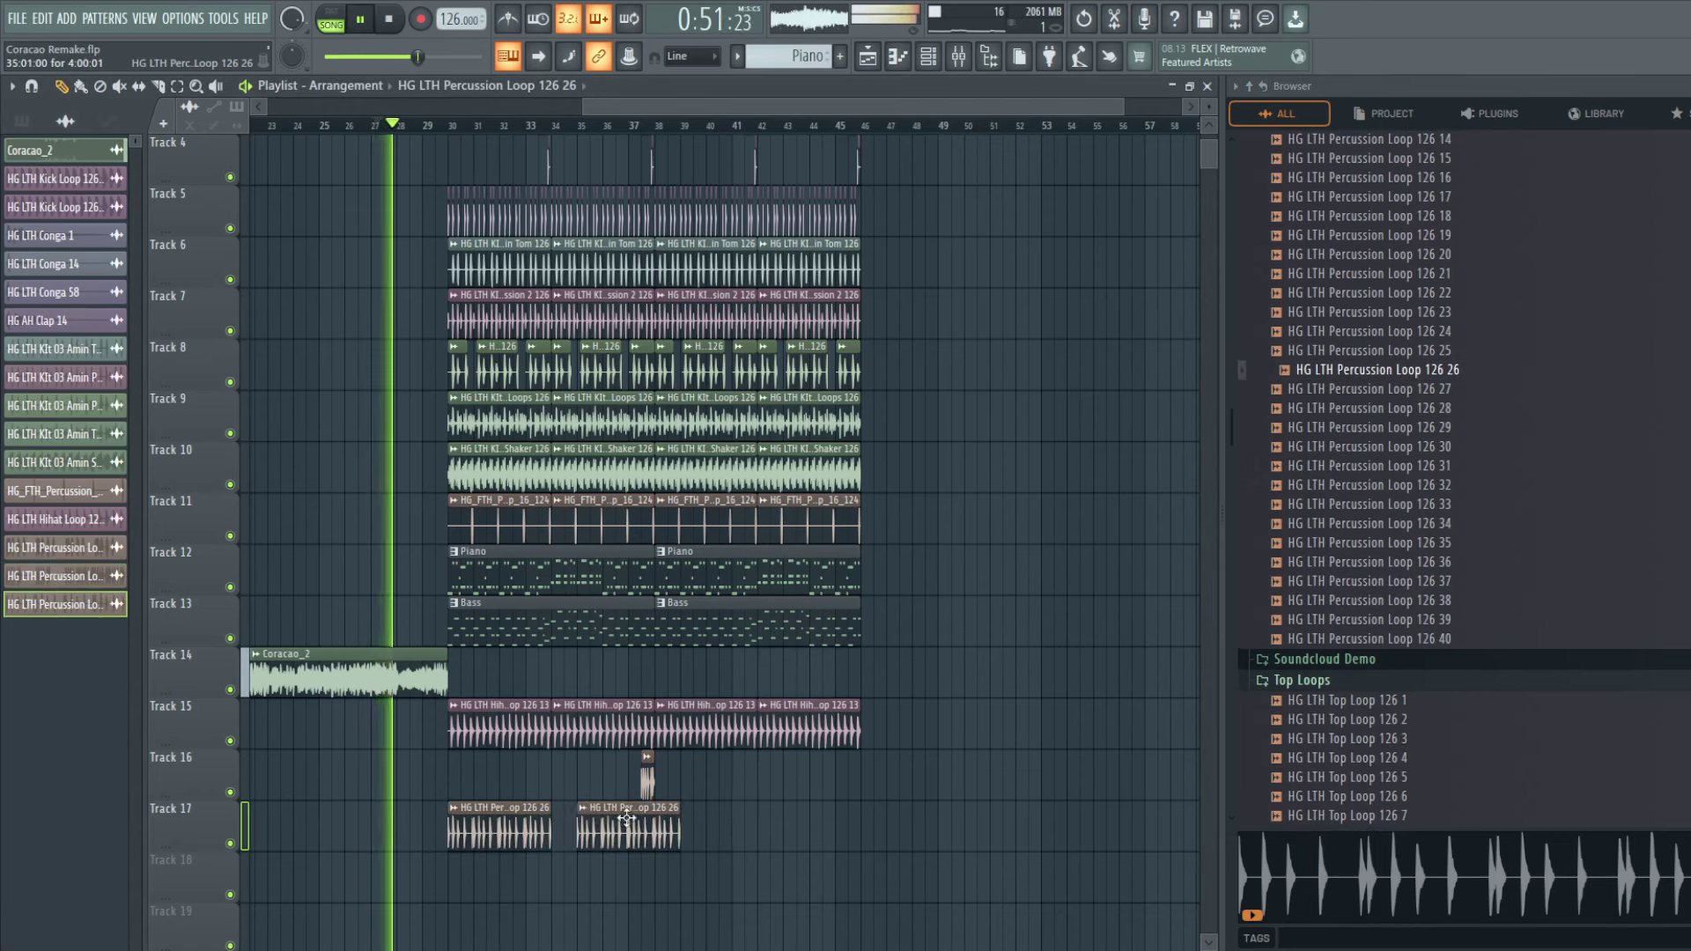
{"action": "left_click_drag", "start_coordinate": [626, 822], "coordinate": [599, 816]}
{"action": "left_click", "coordinate": [674, 821]}
{"action": "left_click", "coordinate": [779, 820]}
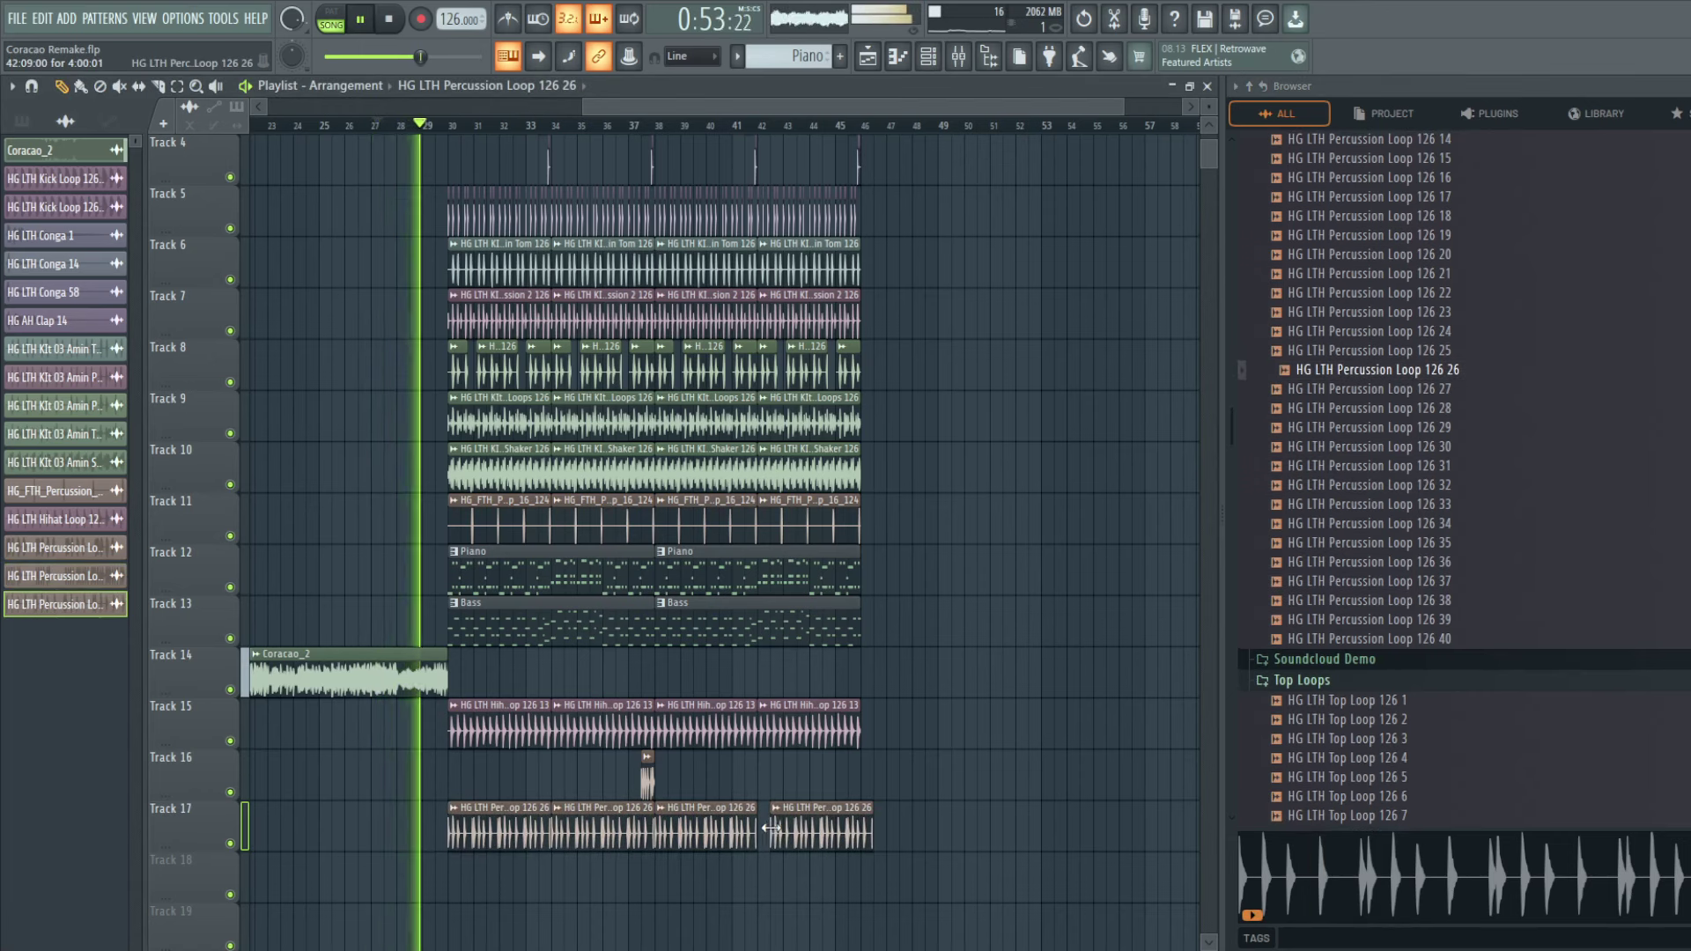
{"action": "double_click", "coordinate": [826, 822]}
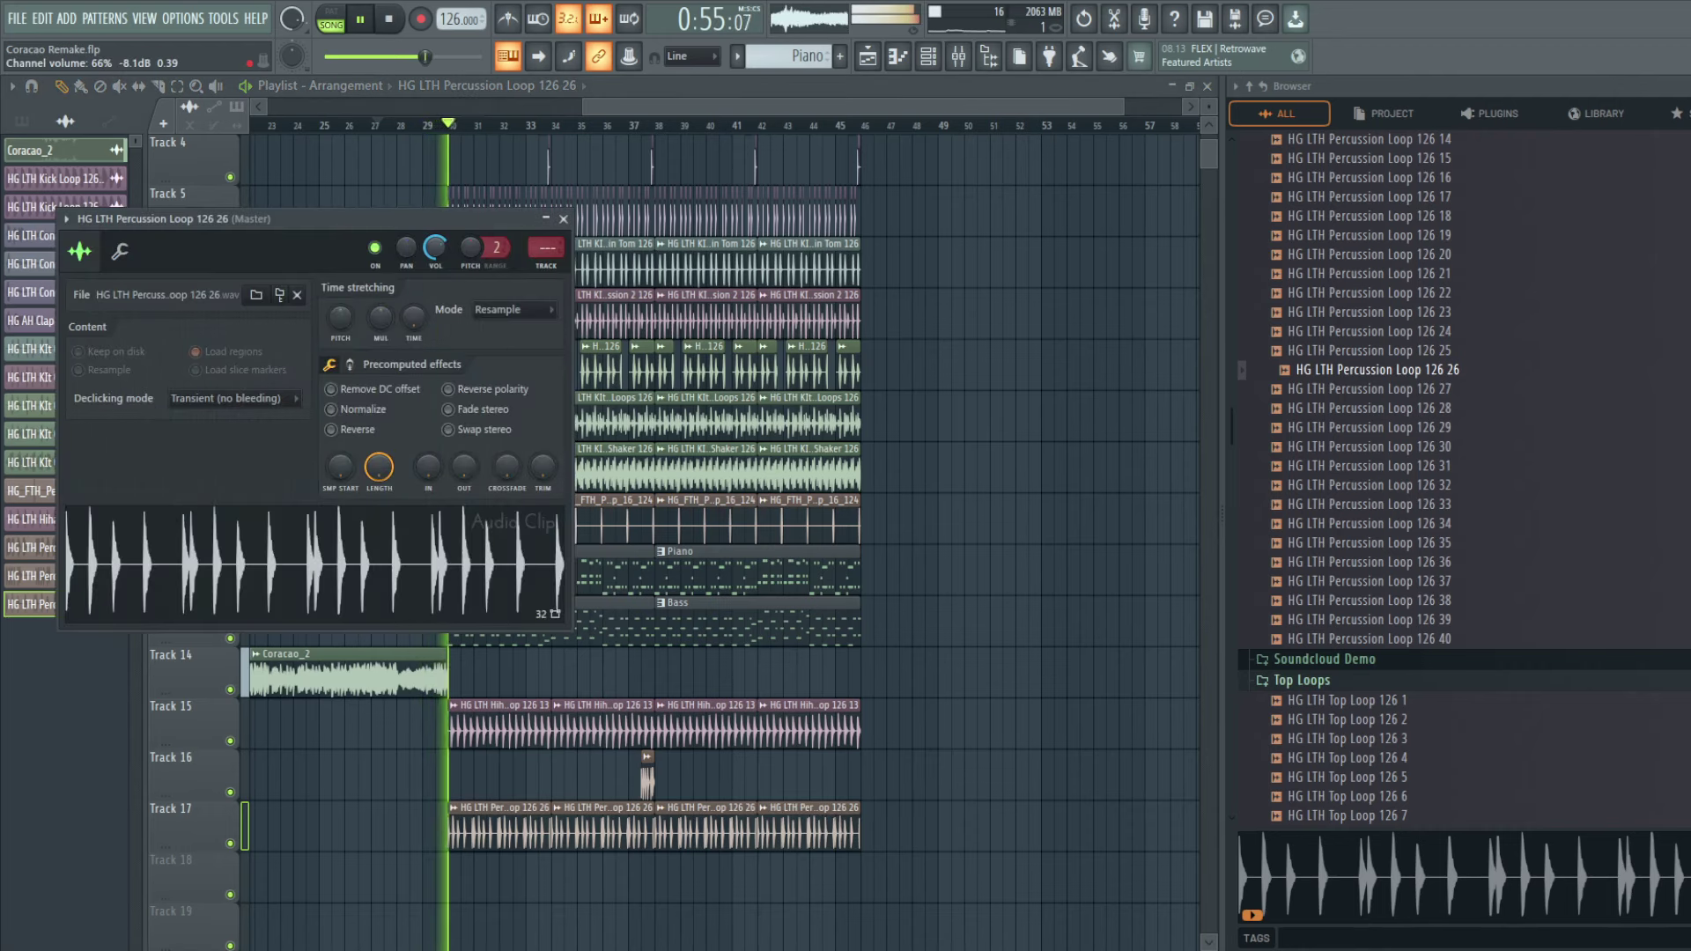
{"action": "left_click", "coordinate": [563, 218]}
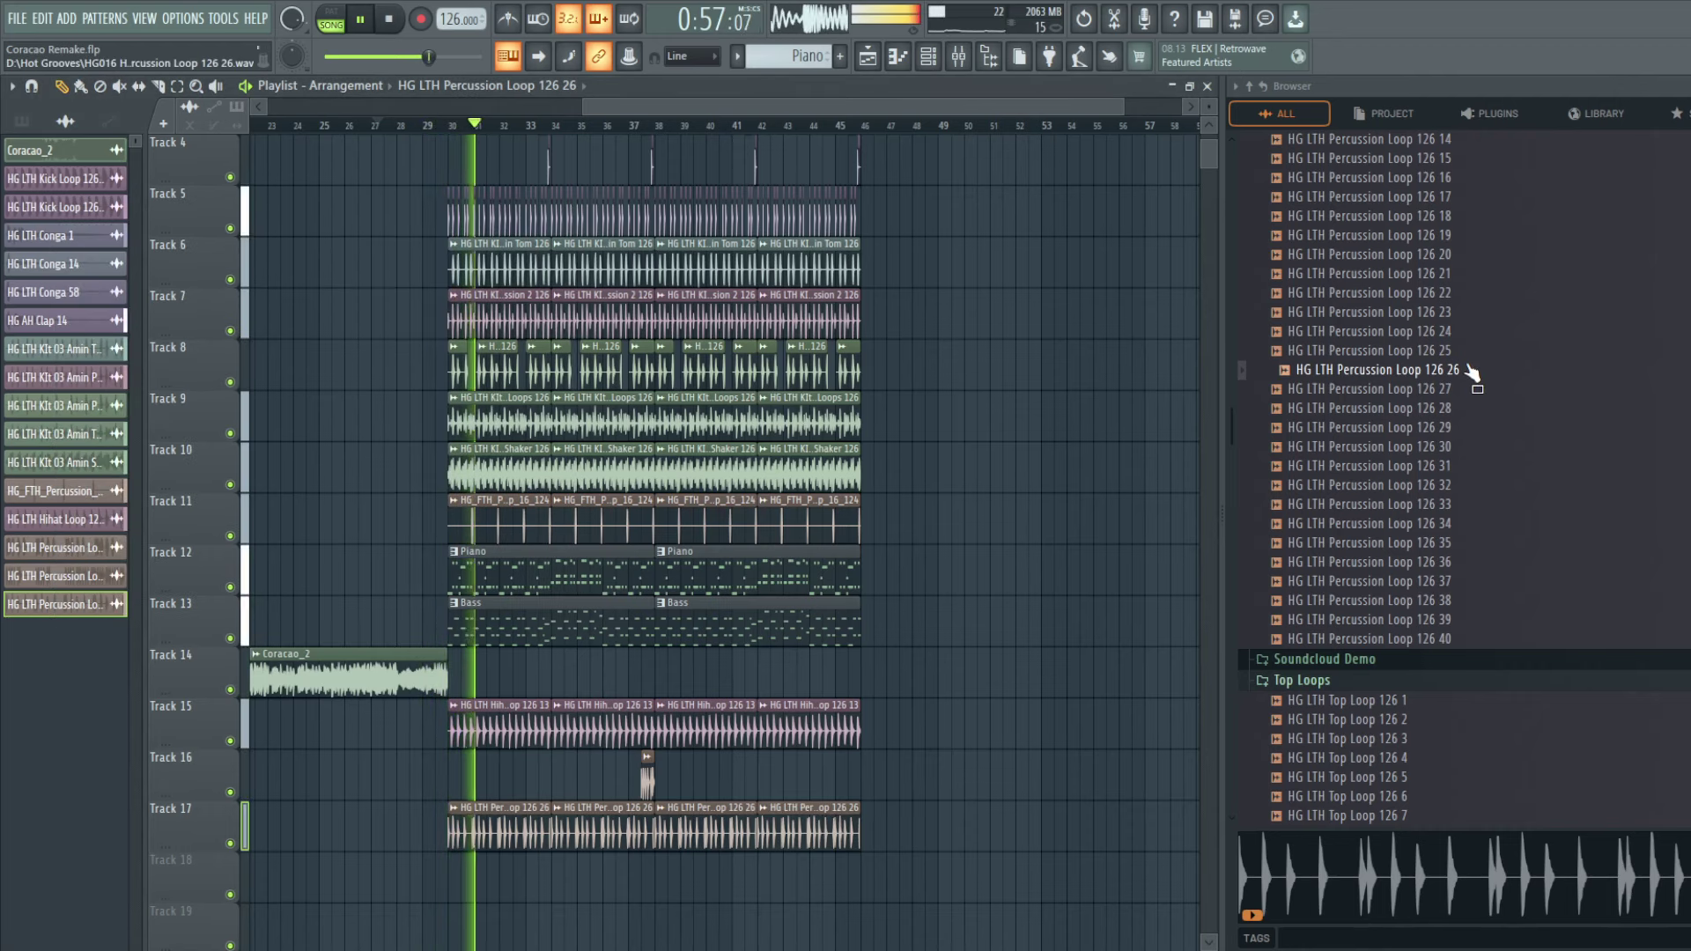
Step: Stop playback and audition the percussion loops from HG LTH Percussion Loop 126 25 back to 15
{"action": "key", "text": "space"}
{"action": "left_click", "coordinate": [1444, 352]}
{"action": "left_click", "coordinate": [1437, 334]}
{"action": "left_click", "coordinate": [1462, 314]}
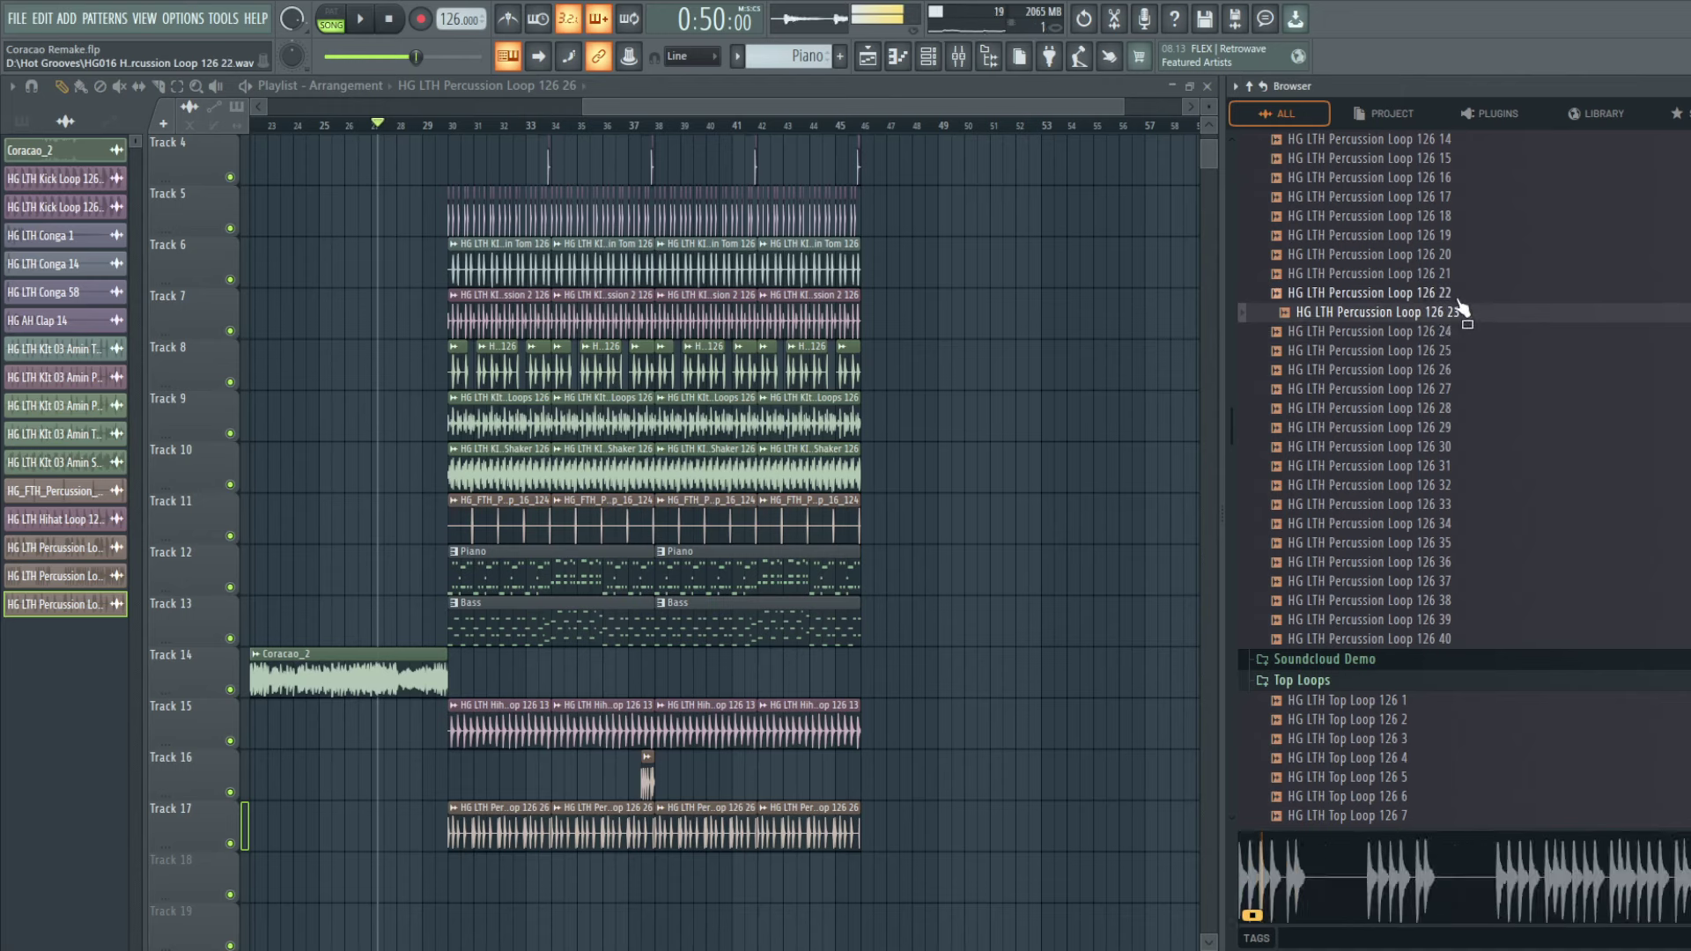
{"action": "left_click", "coordinate": [1460, 294]}
{"action": "left_click", "coordinate": [1447, 257]}
{"action": "left_click", "coordinate": [1446, 277]}
{"action": "left_click", "coordinate": [1449, 218]}
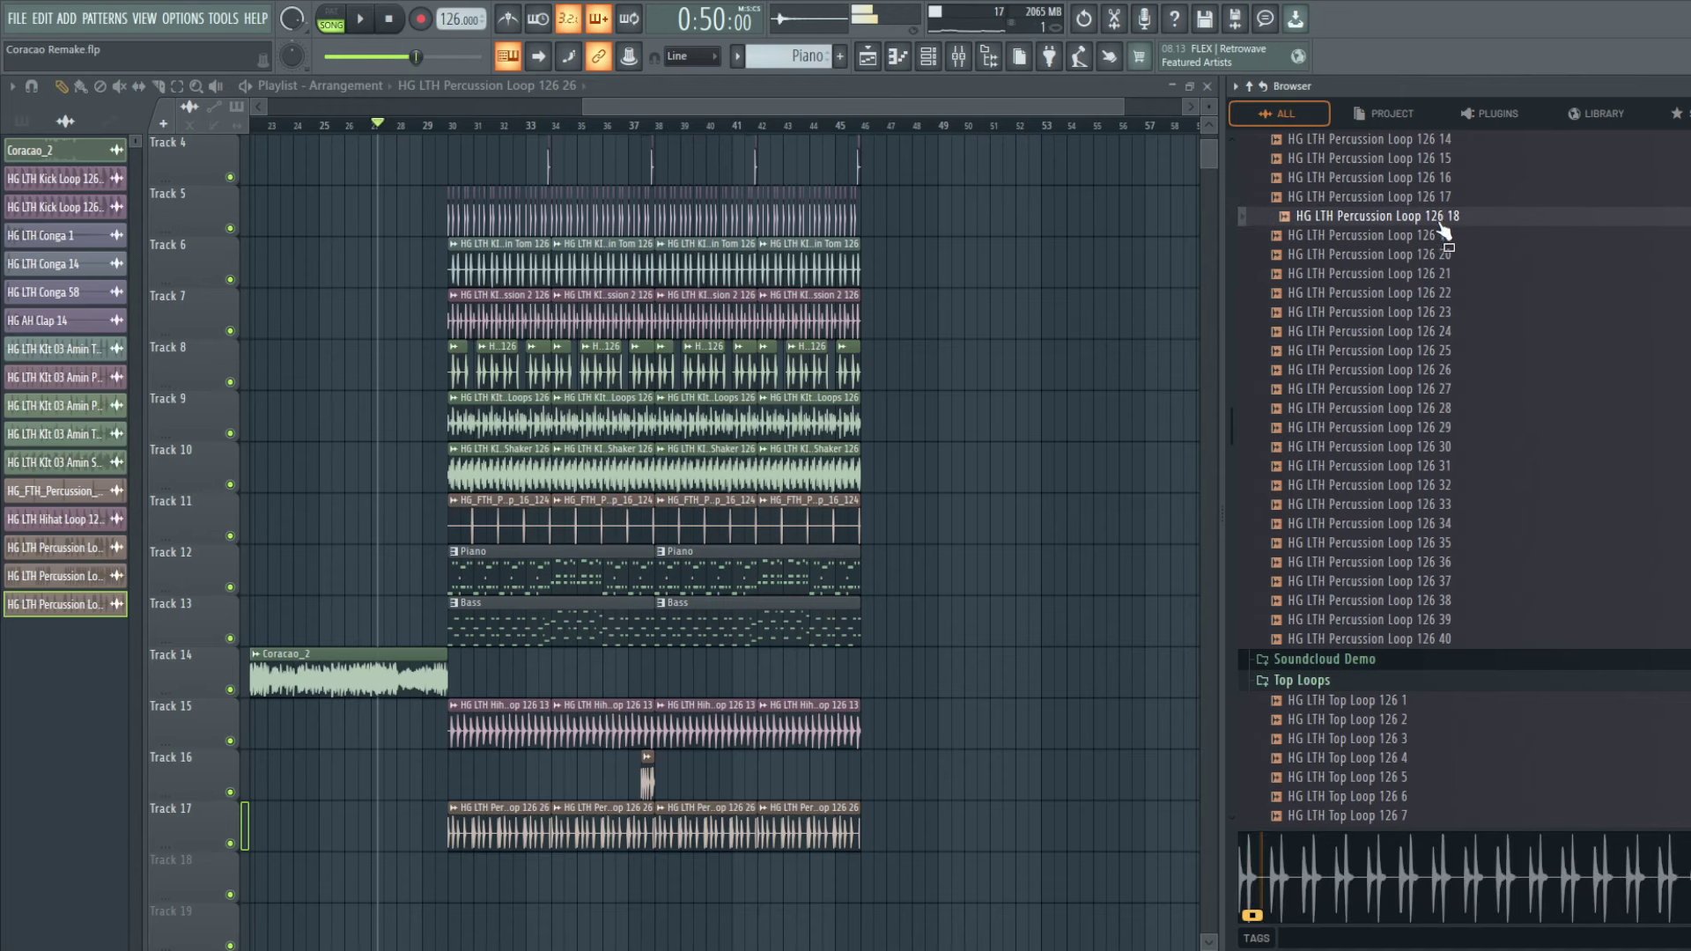
{"action": "left_click", "coordinate": [1447, 236]}
{"action": "left_click", "coordinate": [1454, 198]}
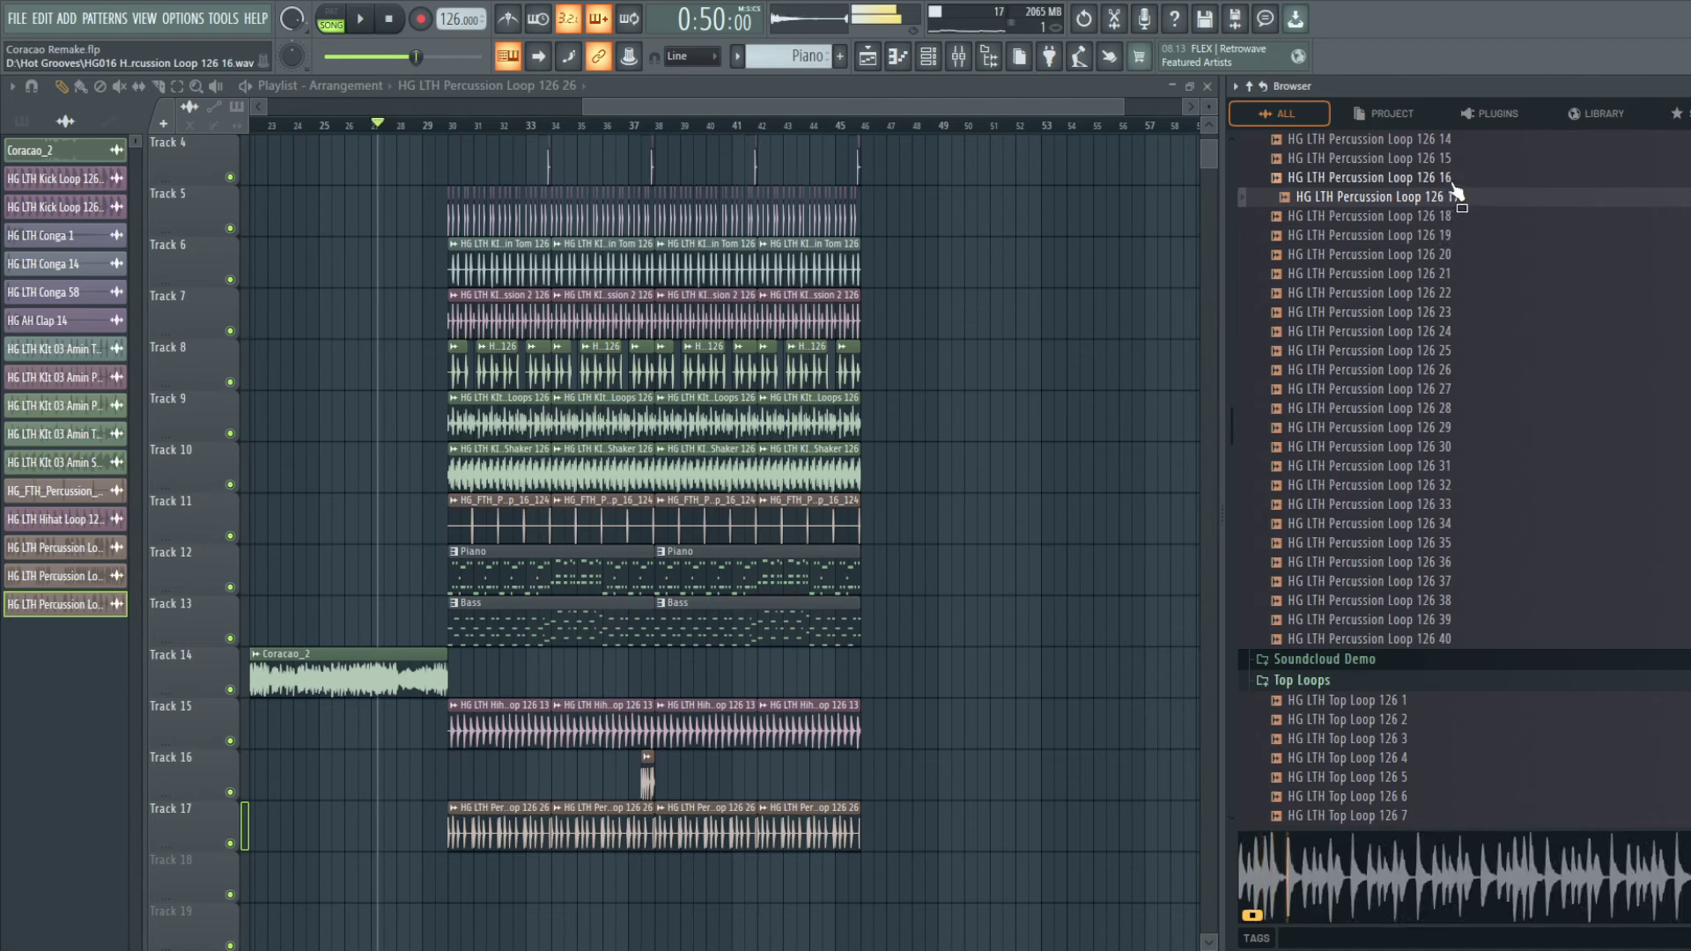
{"action": "left_click", "coordinate": [1453, 178]}
{"action": "left_click", "coordinate": [1457, 160]}
Step: Audition the percussion loops from HG LTH Percussion Loop 126 14 back to 7, comparing 10 and 11 again
{"action": "scroll", "coordinate": [1464, 176], "scroll_direction": "up", "scroll_amount": 5}
{"action": "left_click", "coordinate": [1459, 485]}
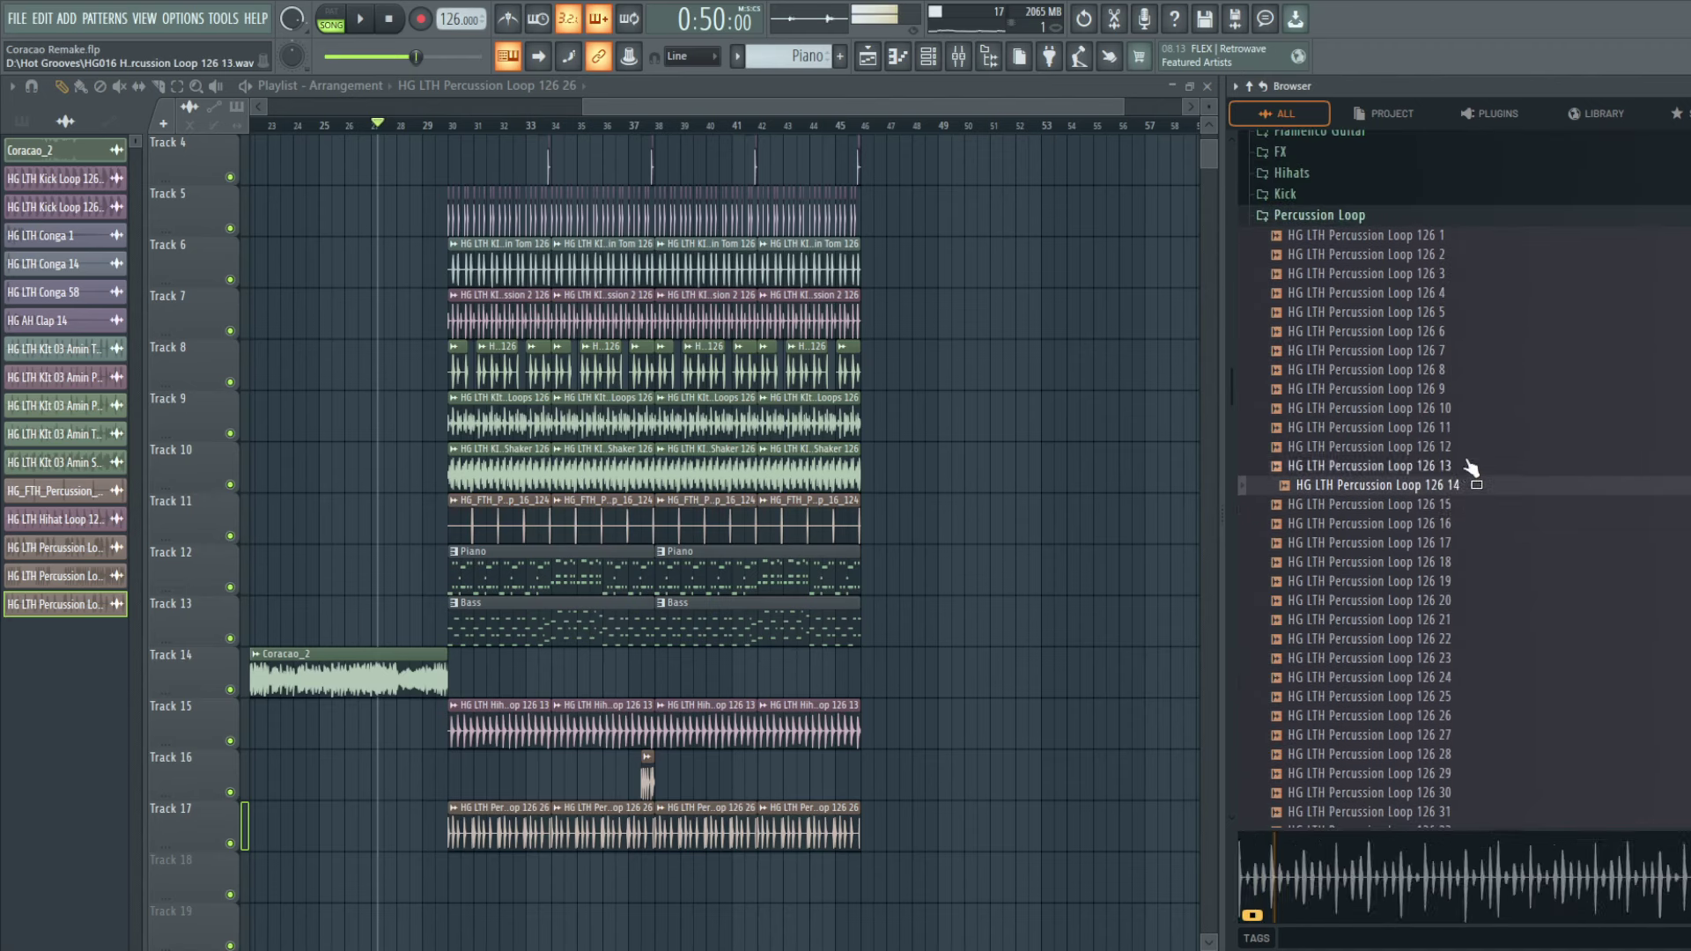
{"action": "left_click", "coordinate": [1469, 467]}
{"action": "left_click", "coordinate": [1467, 447]}
{"action": "left_click", "coordinate": [1464, 429]}
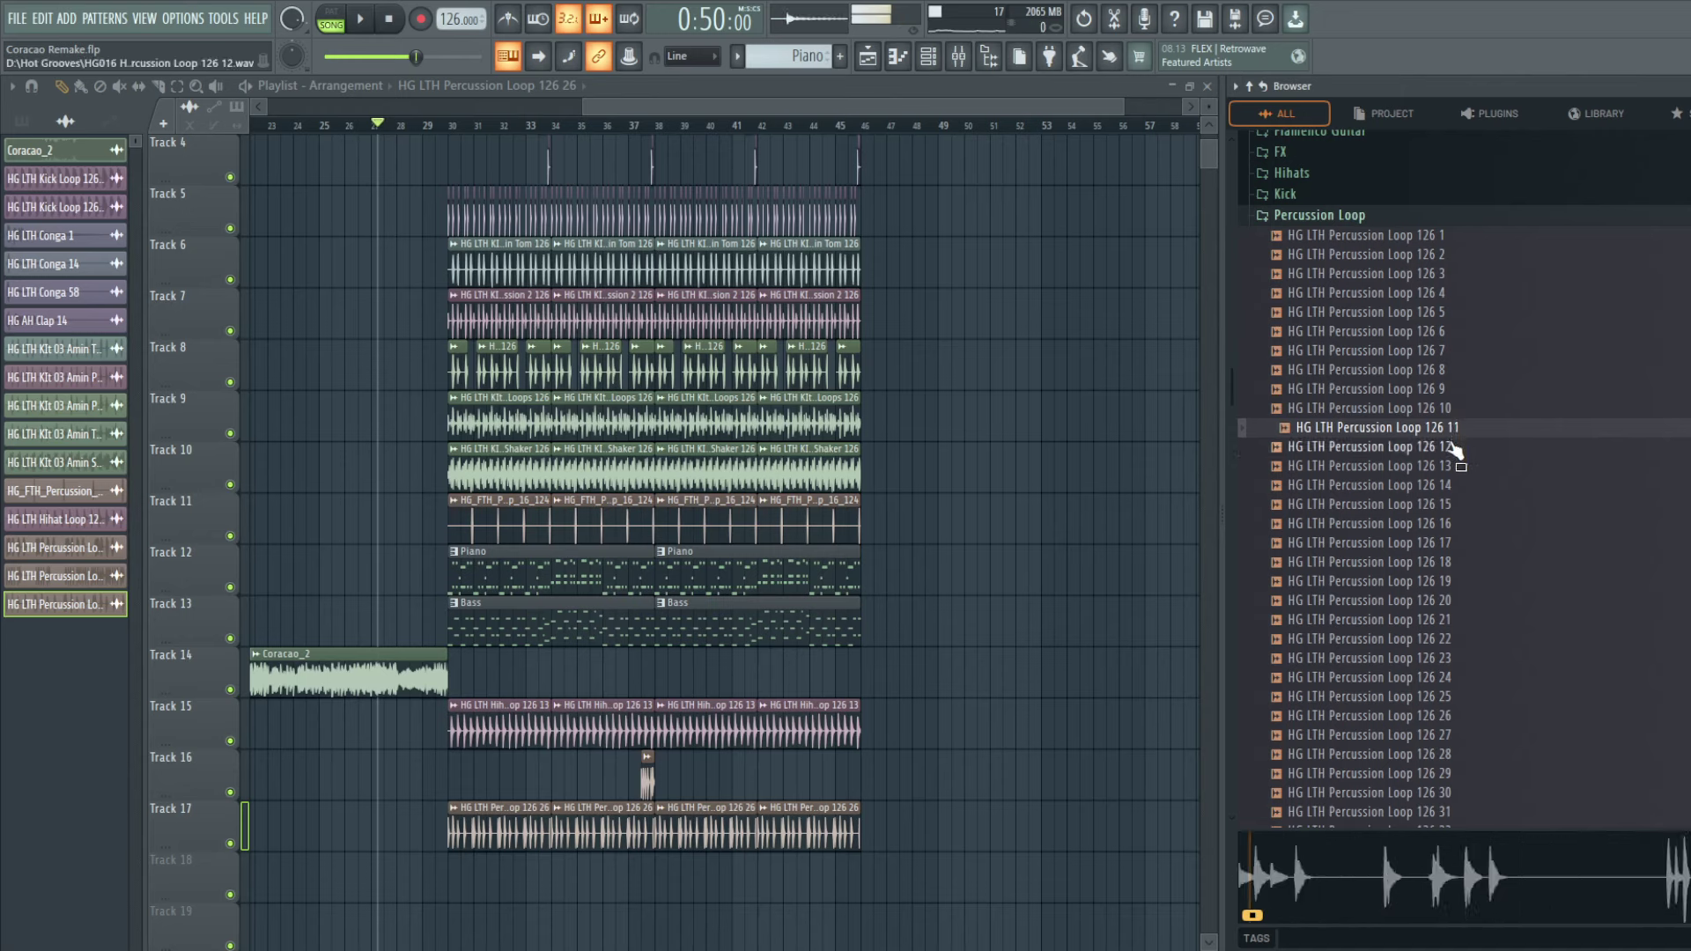
{"action": "left_click", "coordinate": [1459, 409]}
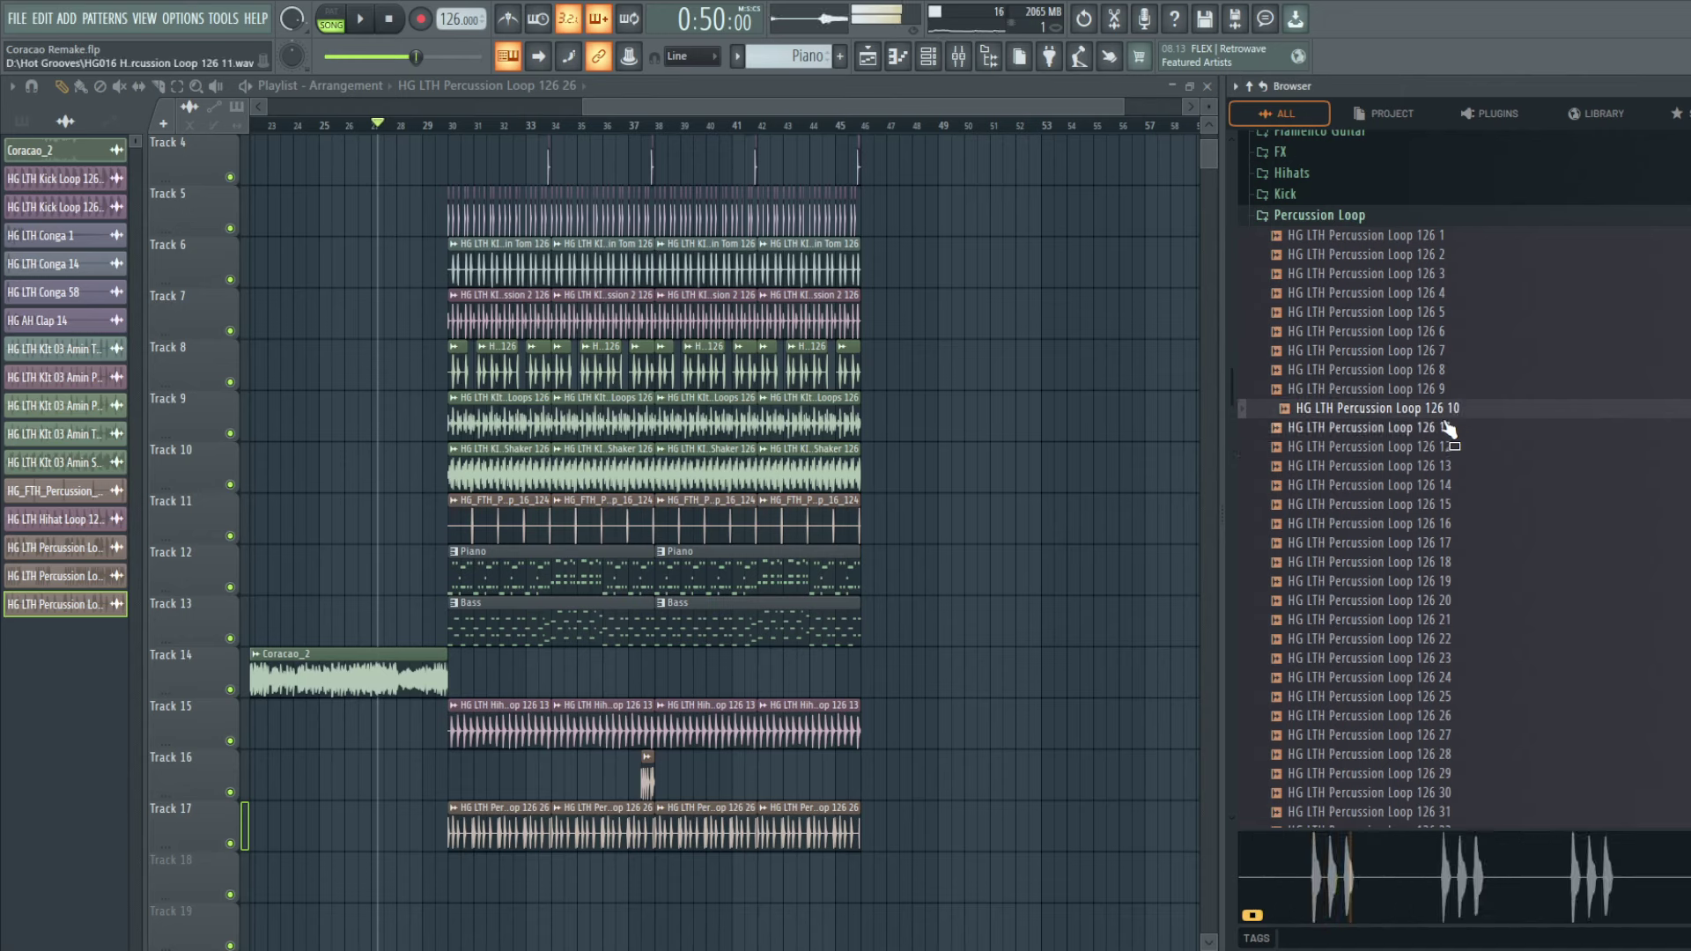
{"action": "left_click", "coordinate": [1449, 429]}
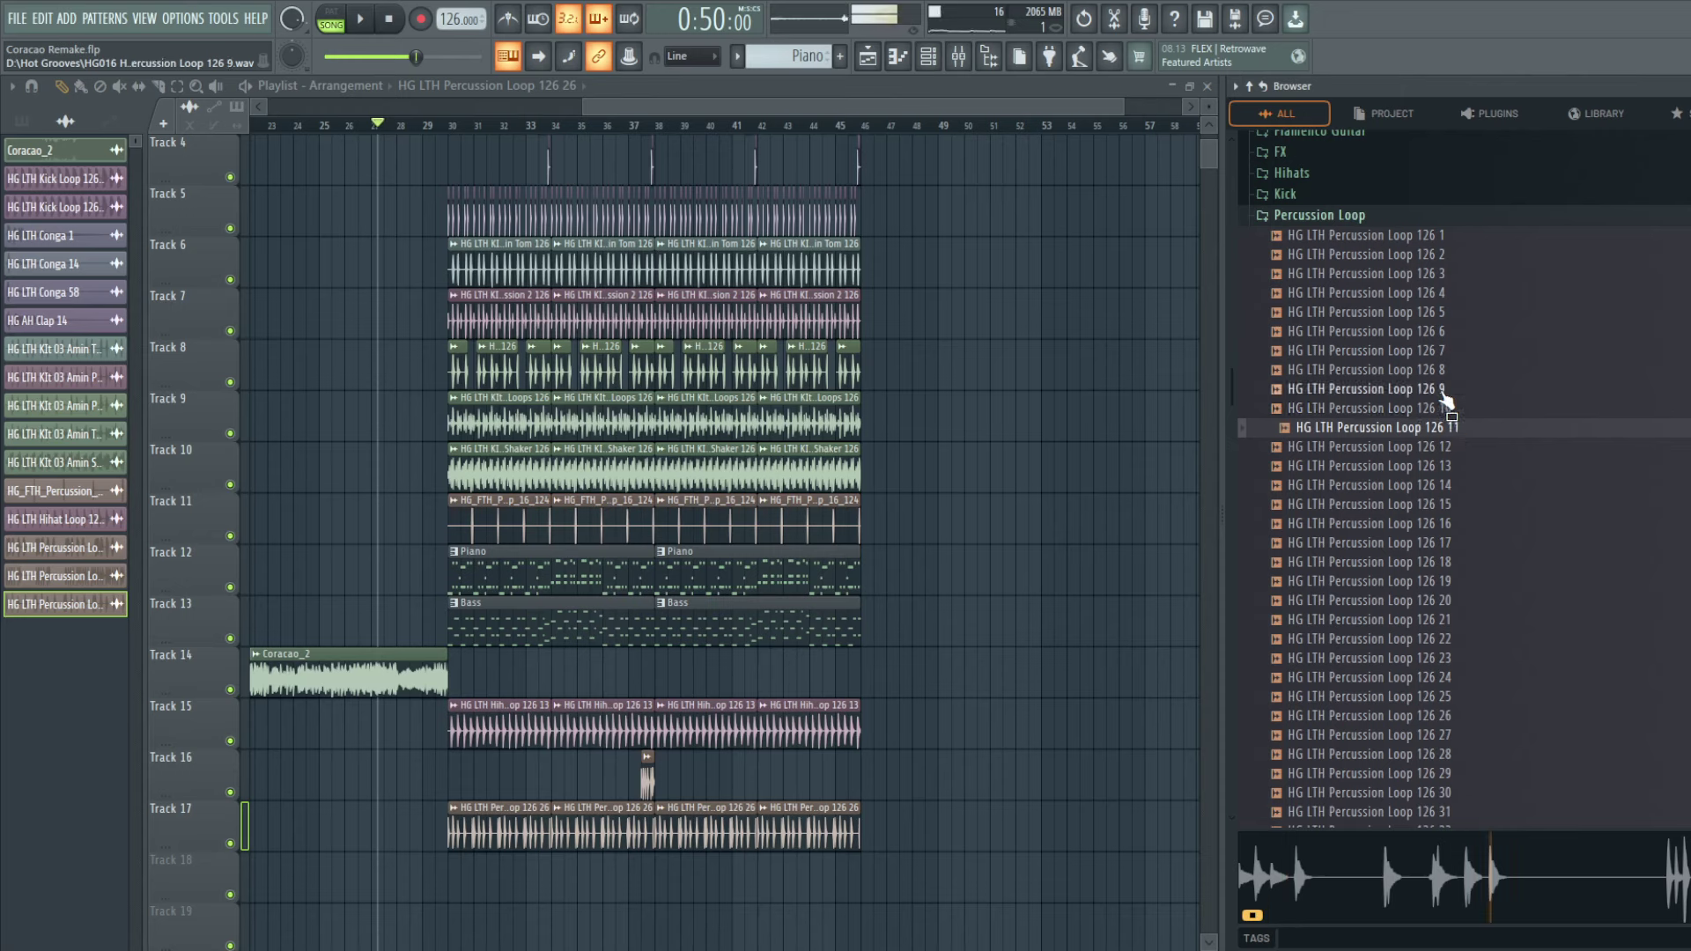
{"action": "left_click", "coordinate": [1446, 391]}
{"action": "left_click", "coordinate": [1448, 370]}
{"action": "left_click", "coordinate": [1453, 352]}
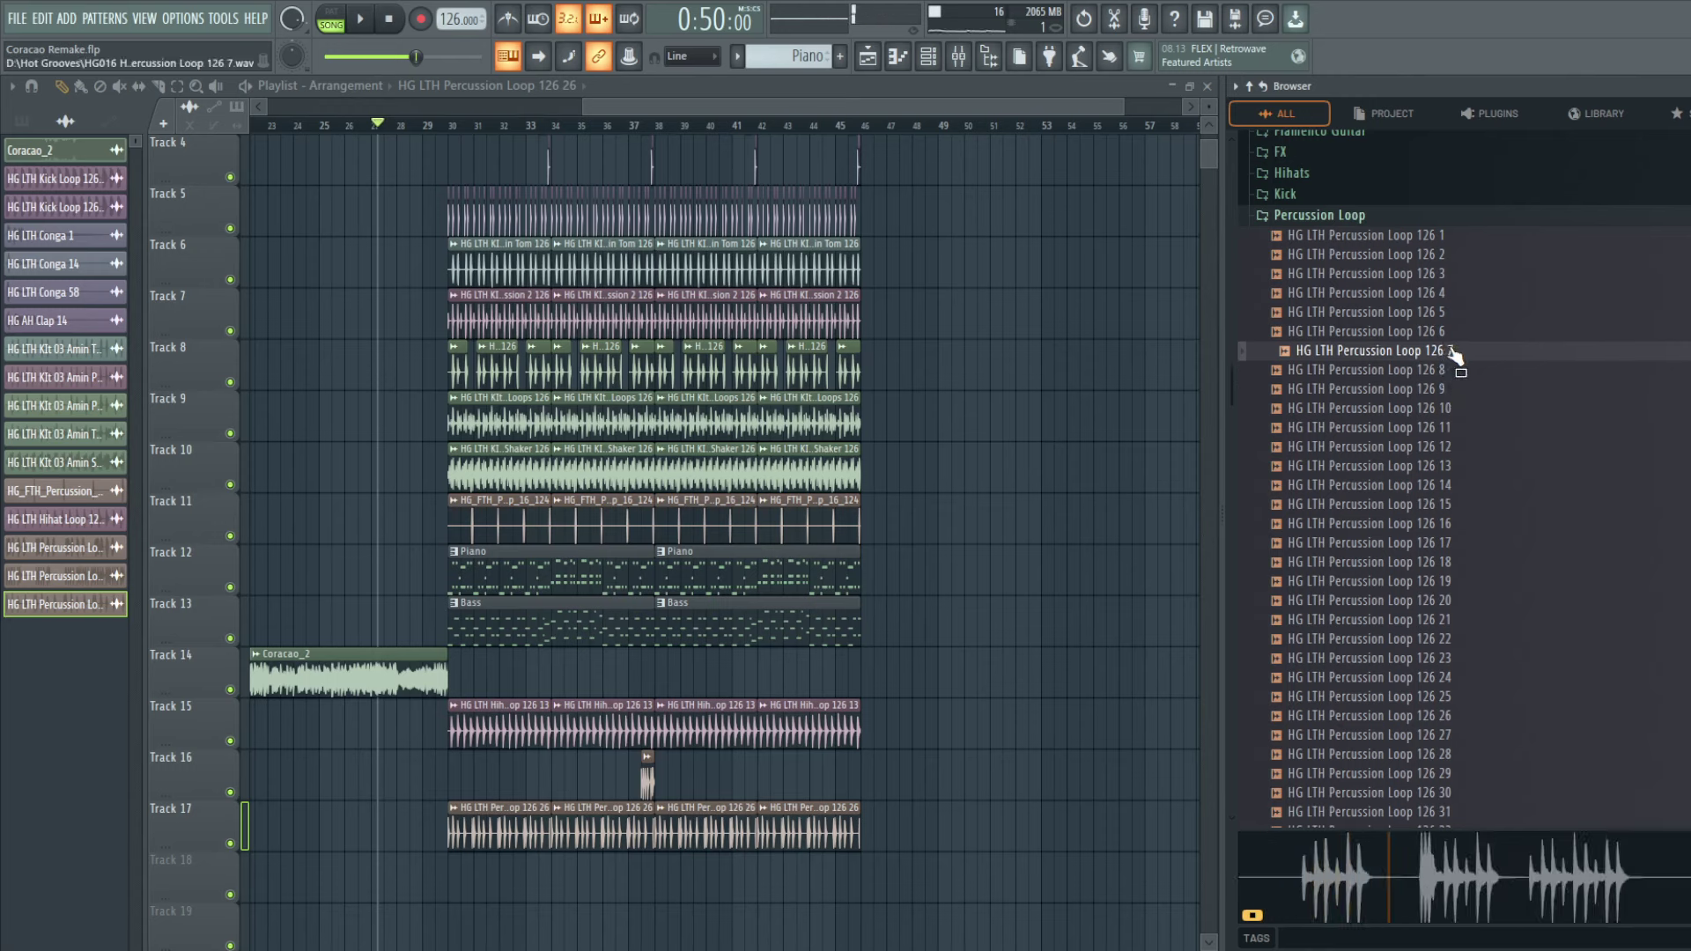
Step: Place two consecutive HG LTH Percussion Loop 126 7 clips on Track 14 from bar 38 to 46 while the arrangement plays
{"action": "key", "text": "space"}
{"action": "left_click_drag", "start_coordinate": [1455, 354], "coordinate": [764, 675]}
{"action": "right_click", "coordinate": [945, 648]}
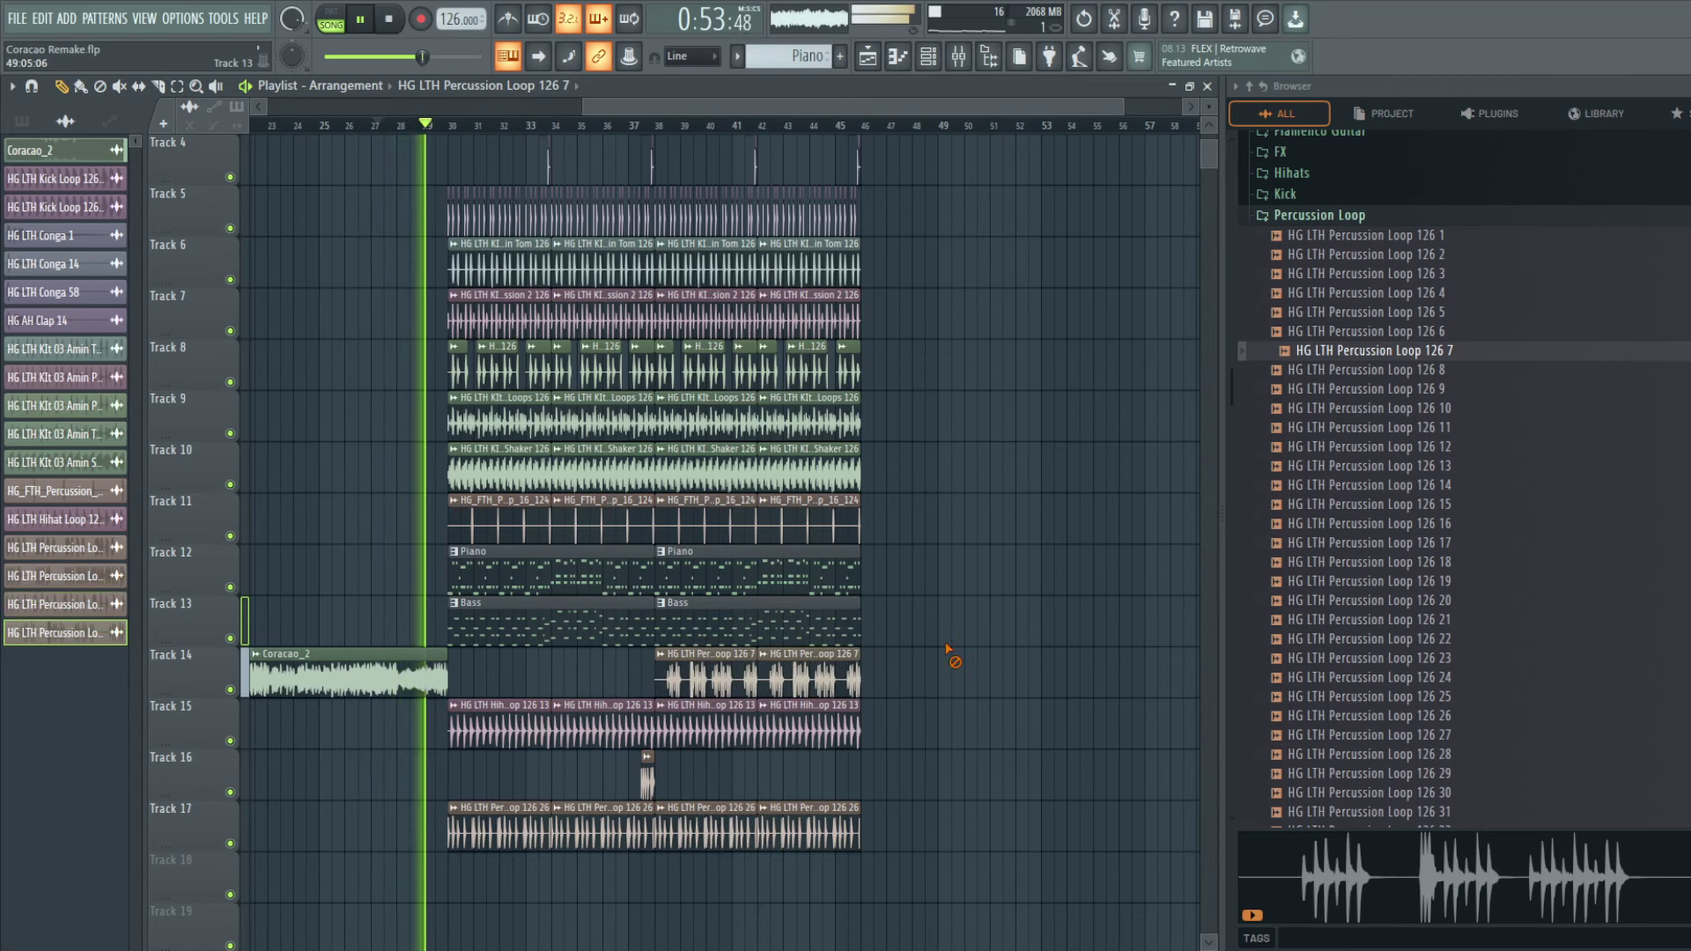
Step: Route the HG LTH Kick Loop 126 13 channel to mixer insert 10 and return to the playlist
{"action": "scroll", "coordinate": [949, 652], "scroll_direction": "up", "scroll_amount": 3}
{"action": "double_click", "coordinate": [743, 166]}
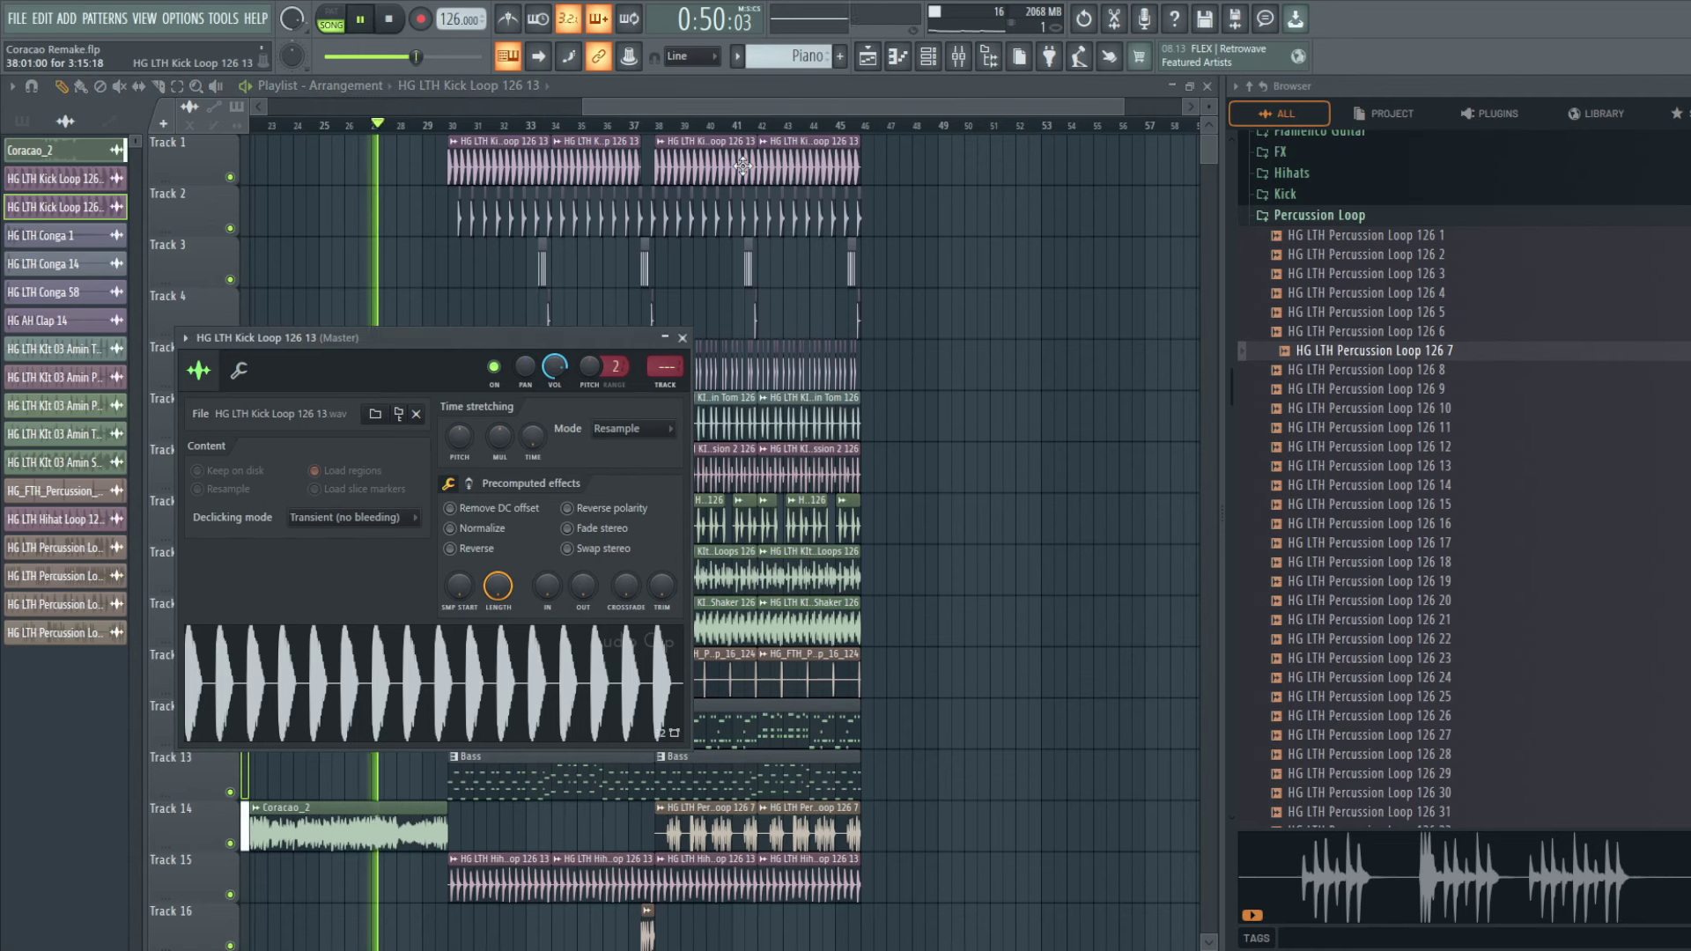
{"action": "left_click", "coordinate": [668, 384]}
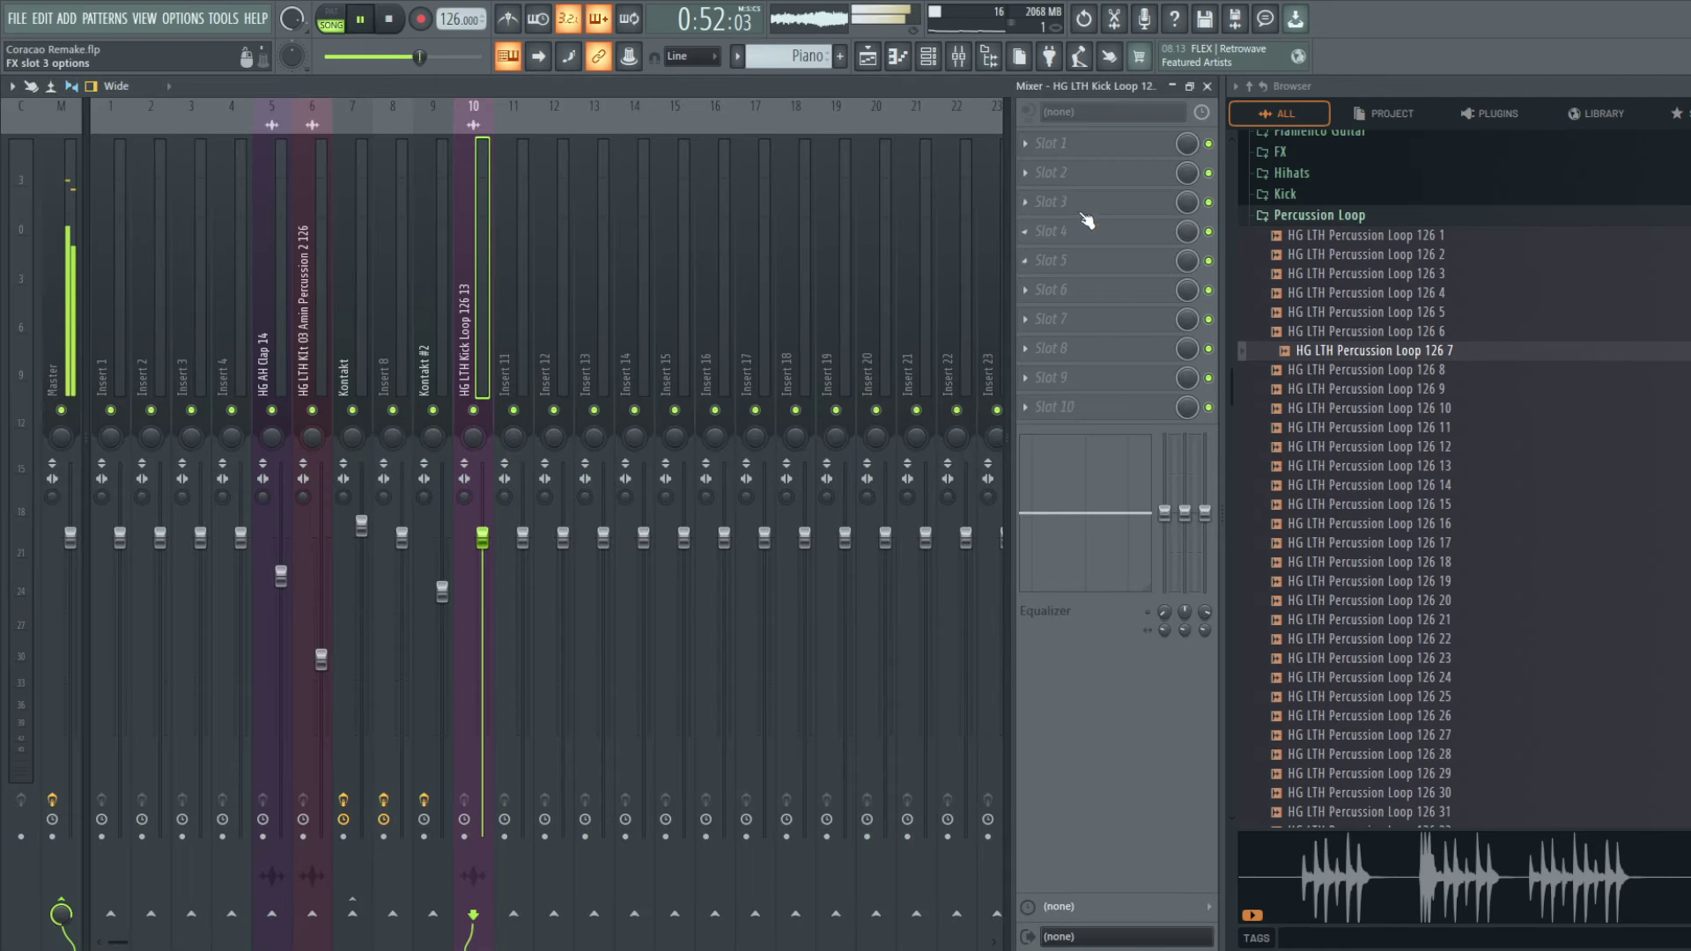
{"action": "key", "text": "Escape"}
{"action": "key", "text": "Escape"}
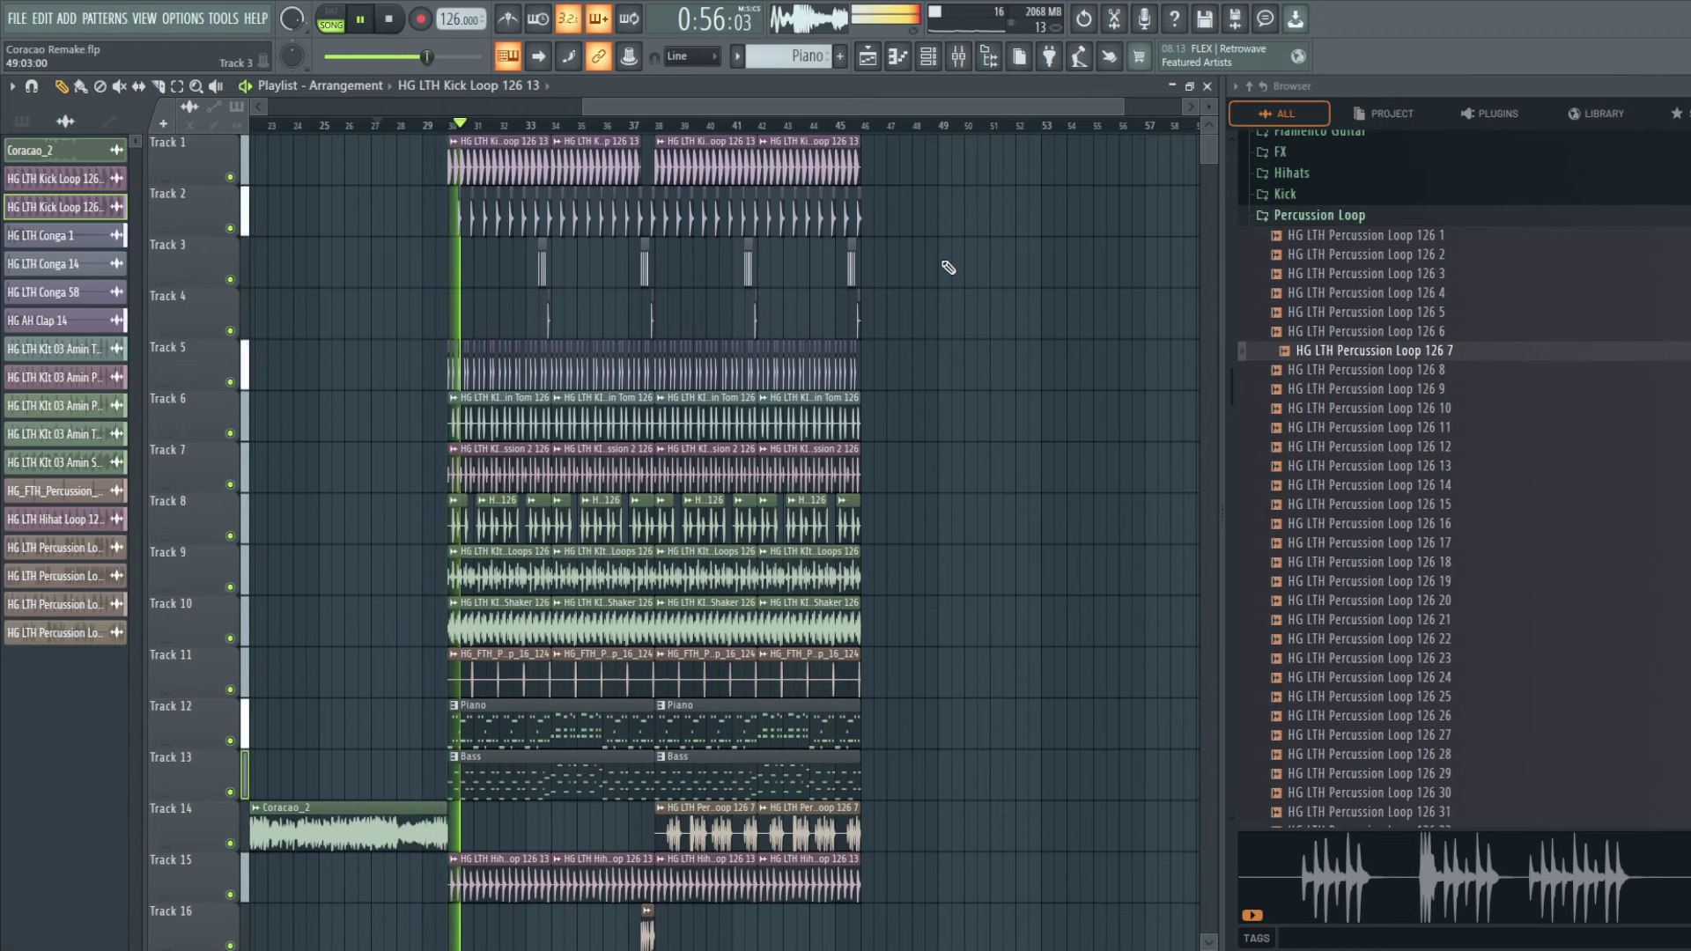
Step: Look over the layered tracks and play the arrangement from about bar 37 to check the transition into bar 38
{"action": "scroll", "coordinate": [947, 266], "scroll_direction": "down", "scroll_amount": 2}
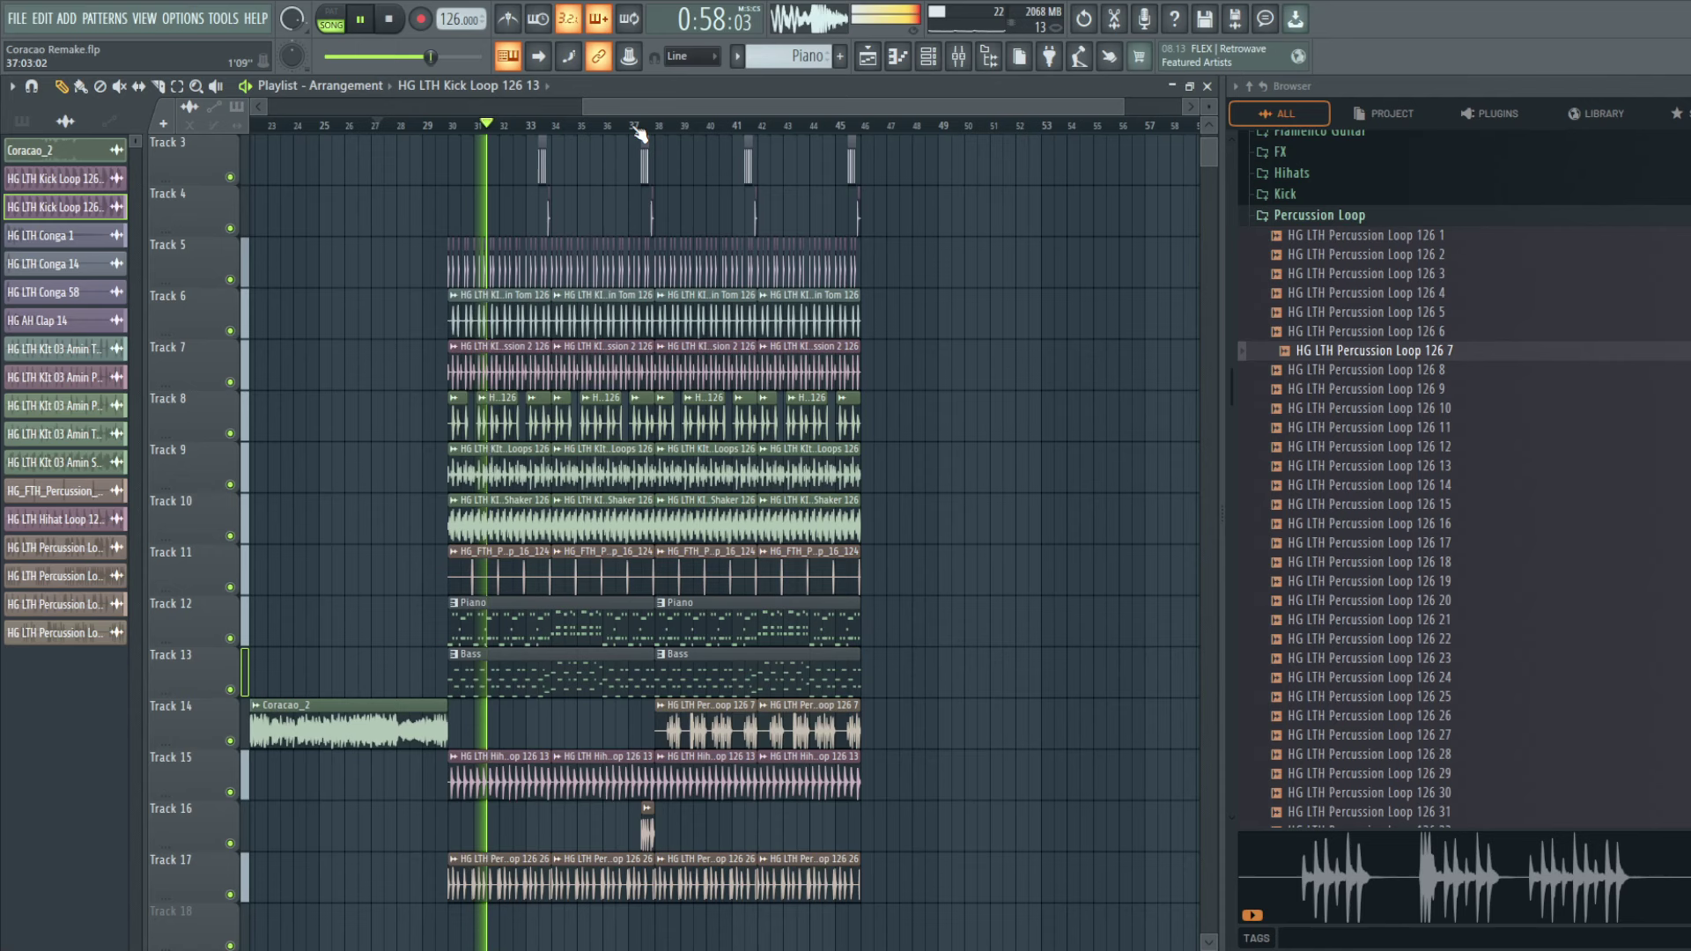
{"action": "scroll", "coordinate": [646, 702], "scroll_direction": "down", "scroll_amount": 3}
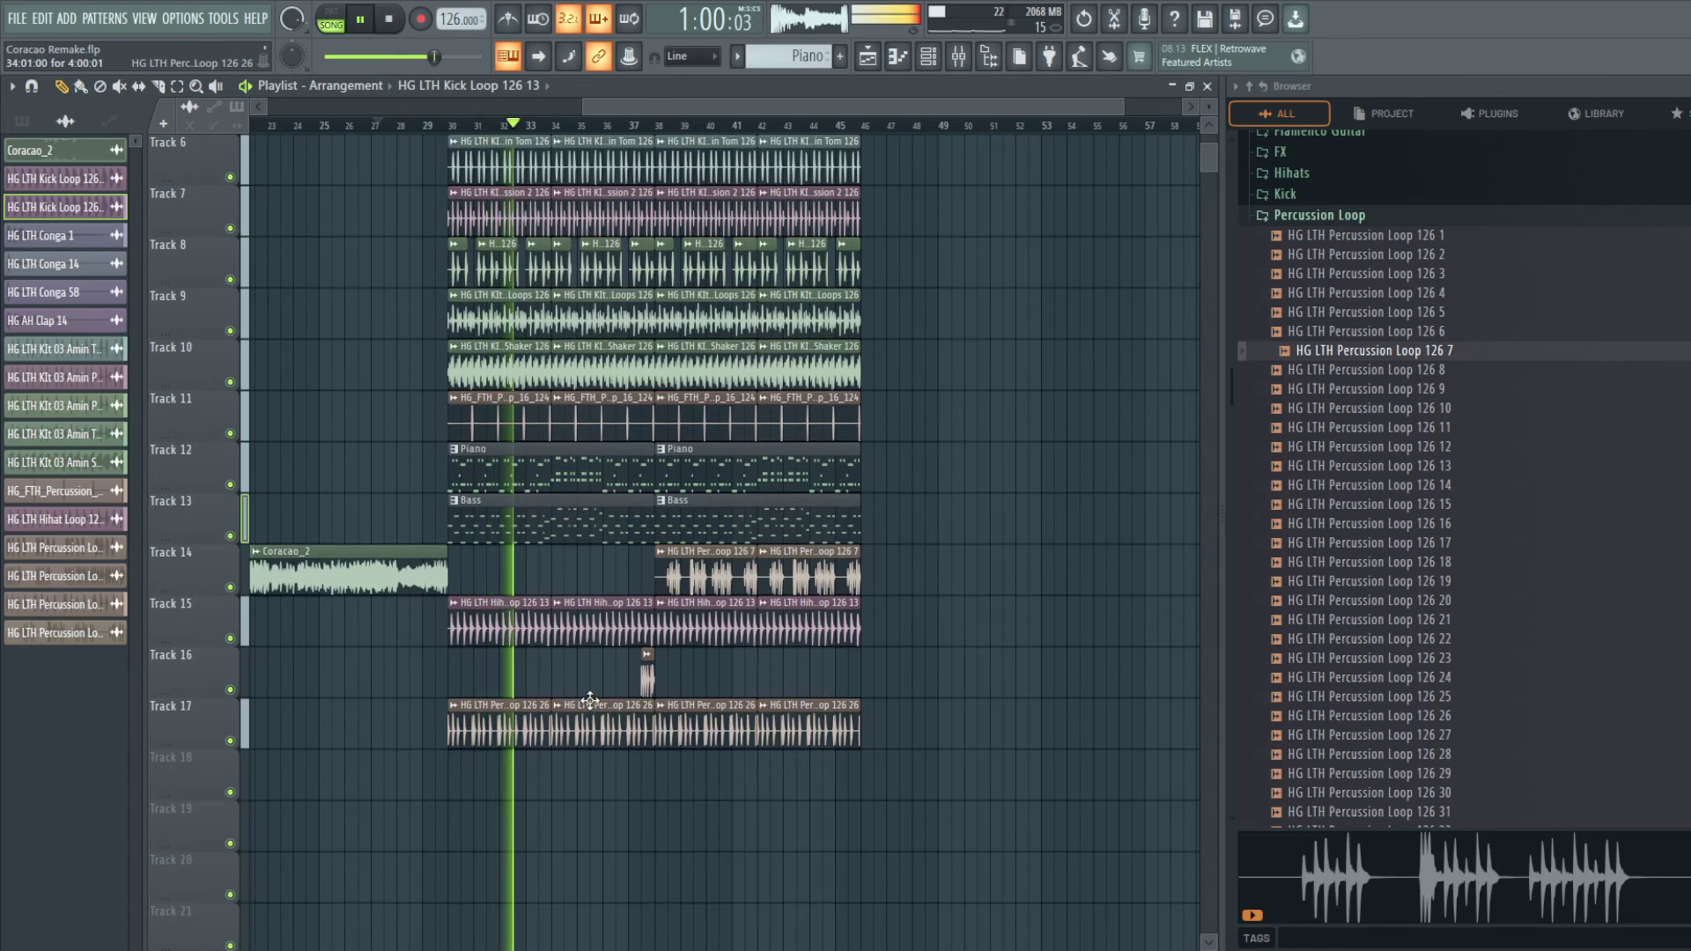
{"action": "scroll", "coordinate": [590, 701], "scroll_direction": "up", "scroll_amount": 2}
{"action": "left_click", "coordinate": [624, 125]}
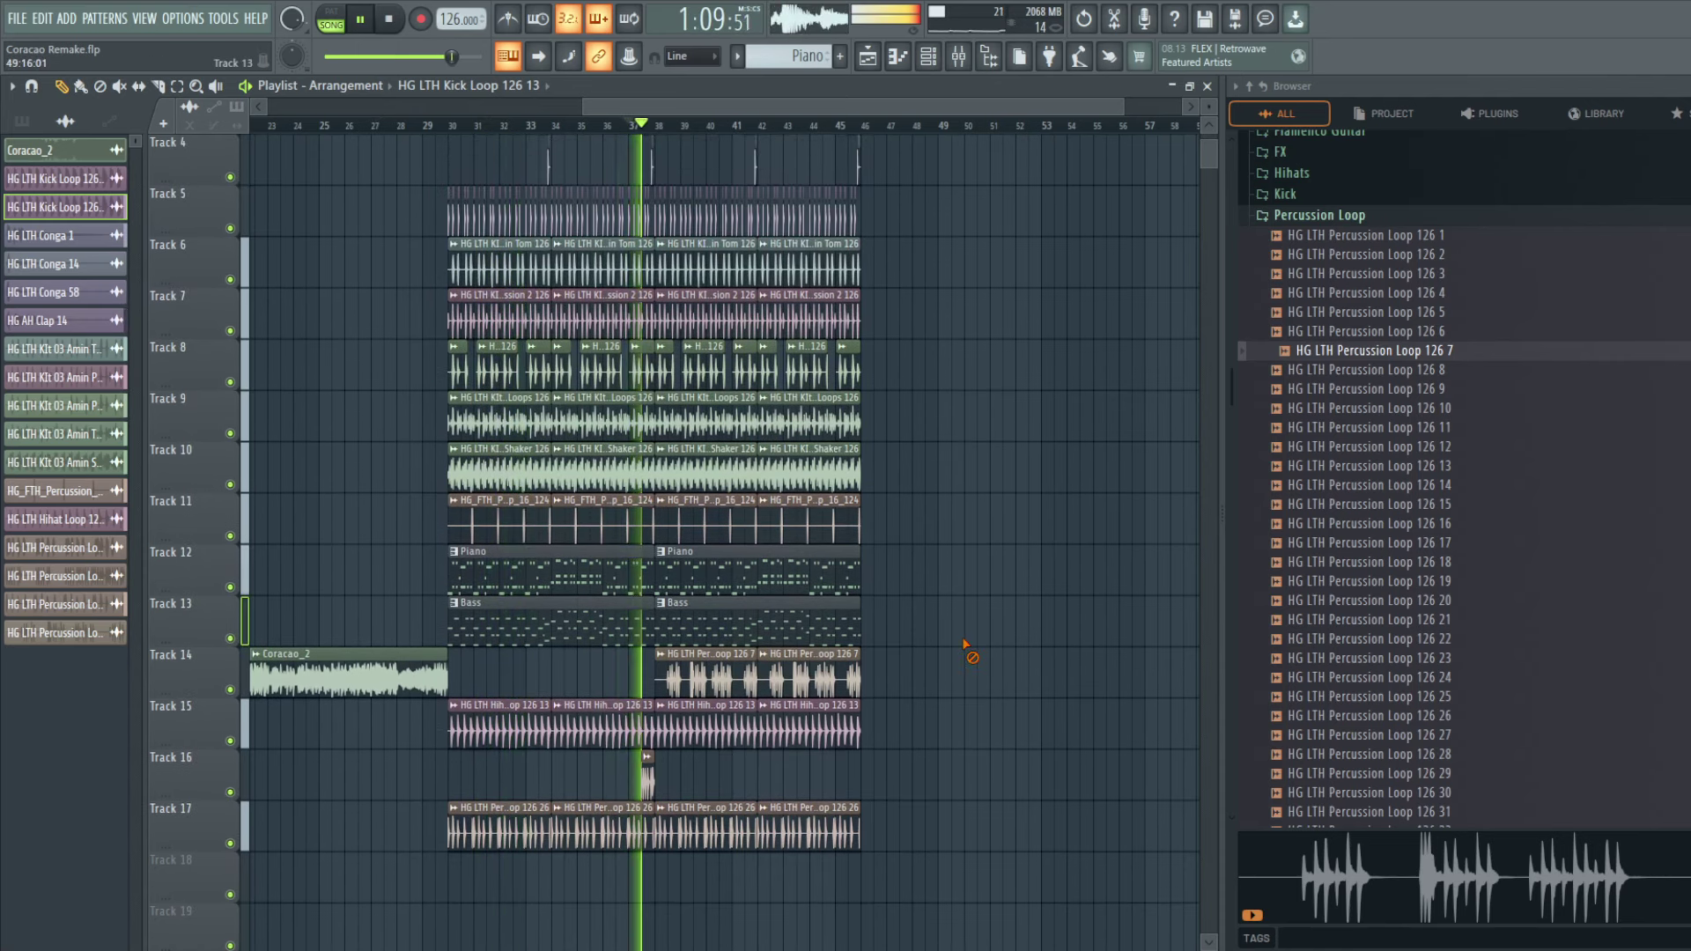
Step: Move the Coracao_2 clip from Track 14 to Track 18 and play the arrangement from about bar 29
{"action": "scroll", "coordinate": [969, 641], "scroll_direction": "down", "scroll_amount": 4}
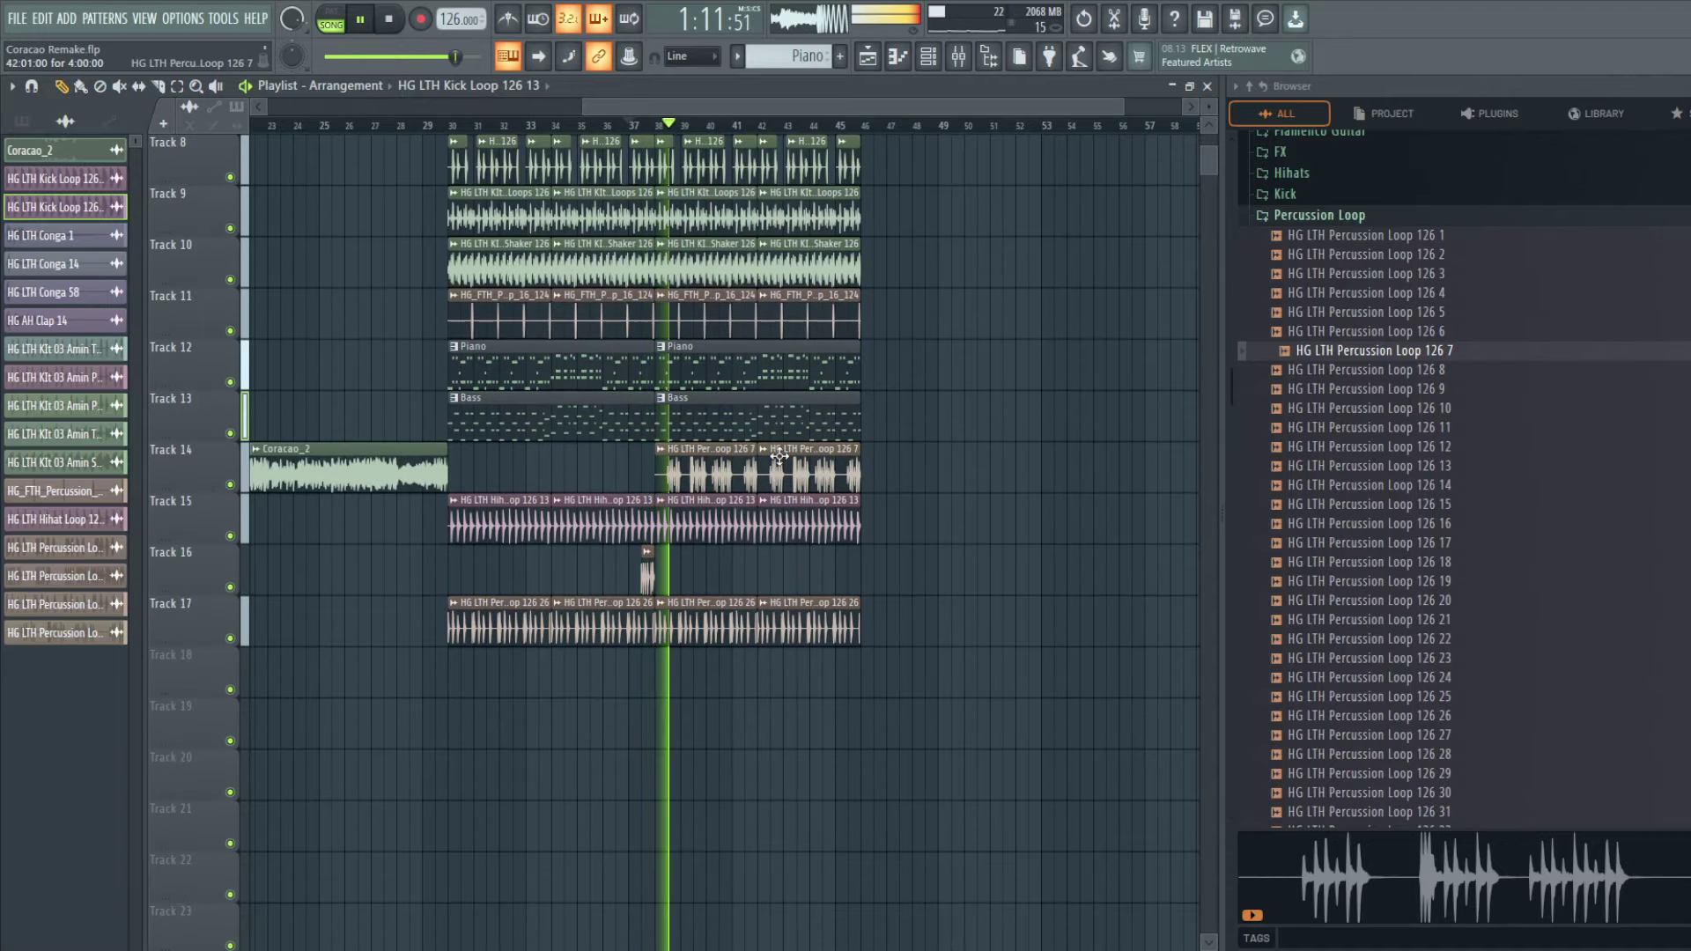
{"action": "scroll", "coordinate": [828, 475], "scroll_direction": "up", "scroll_amount": 4}
{"action": "scroll", "coordinate": [881, 498], "scroll_direction": "down", "scroll_amount": 4}
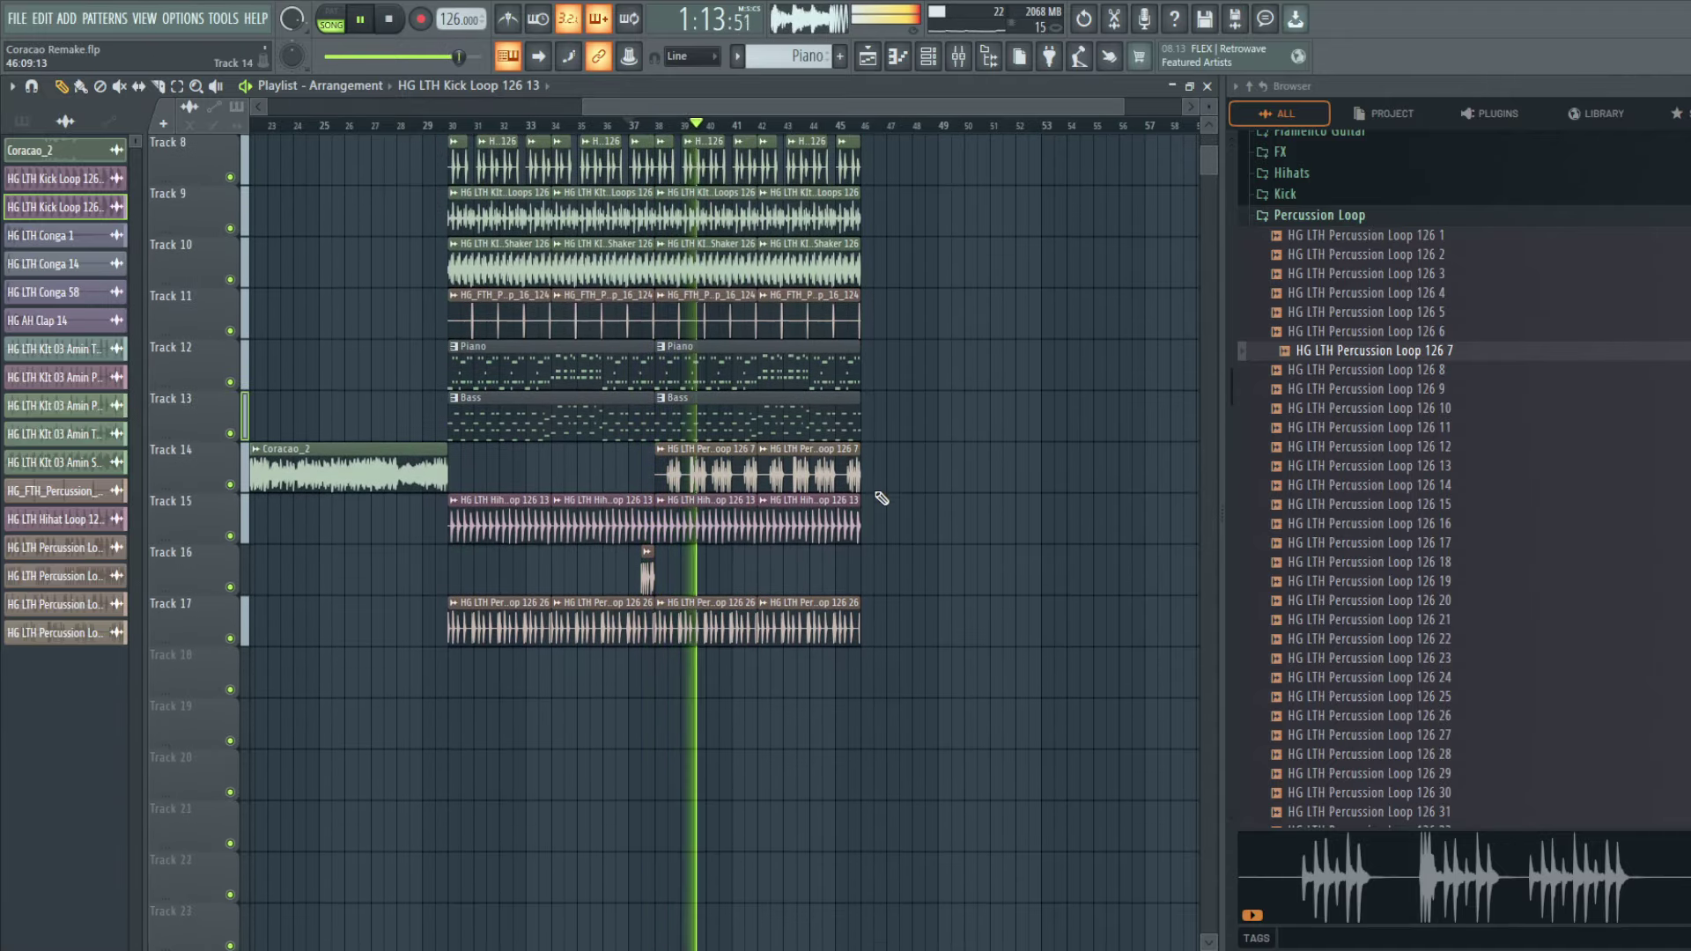
{"action": "left_click_drag", "start_coordinate": [446, 444], "coordinate": [439, 659]}
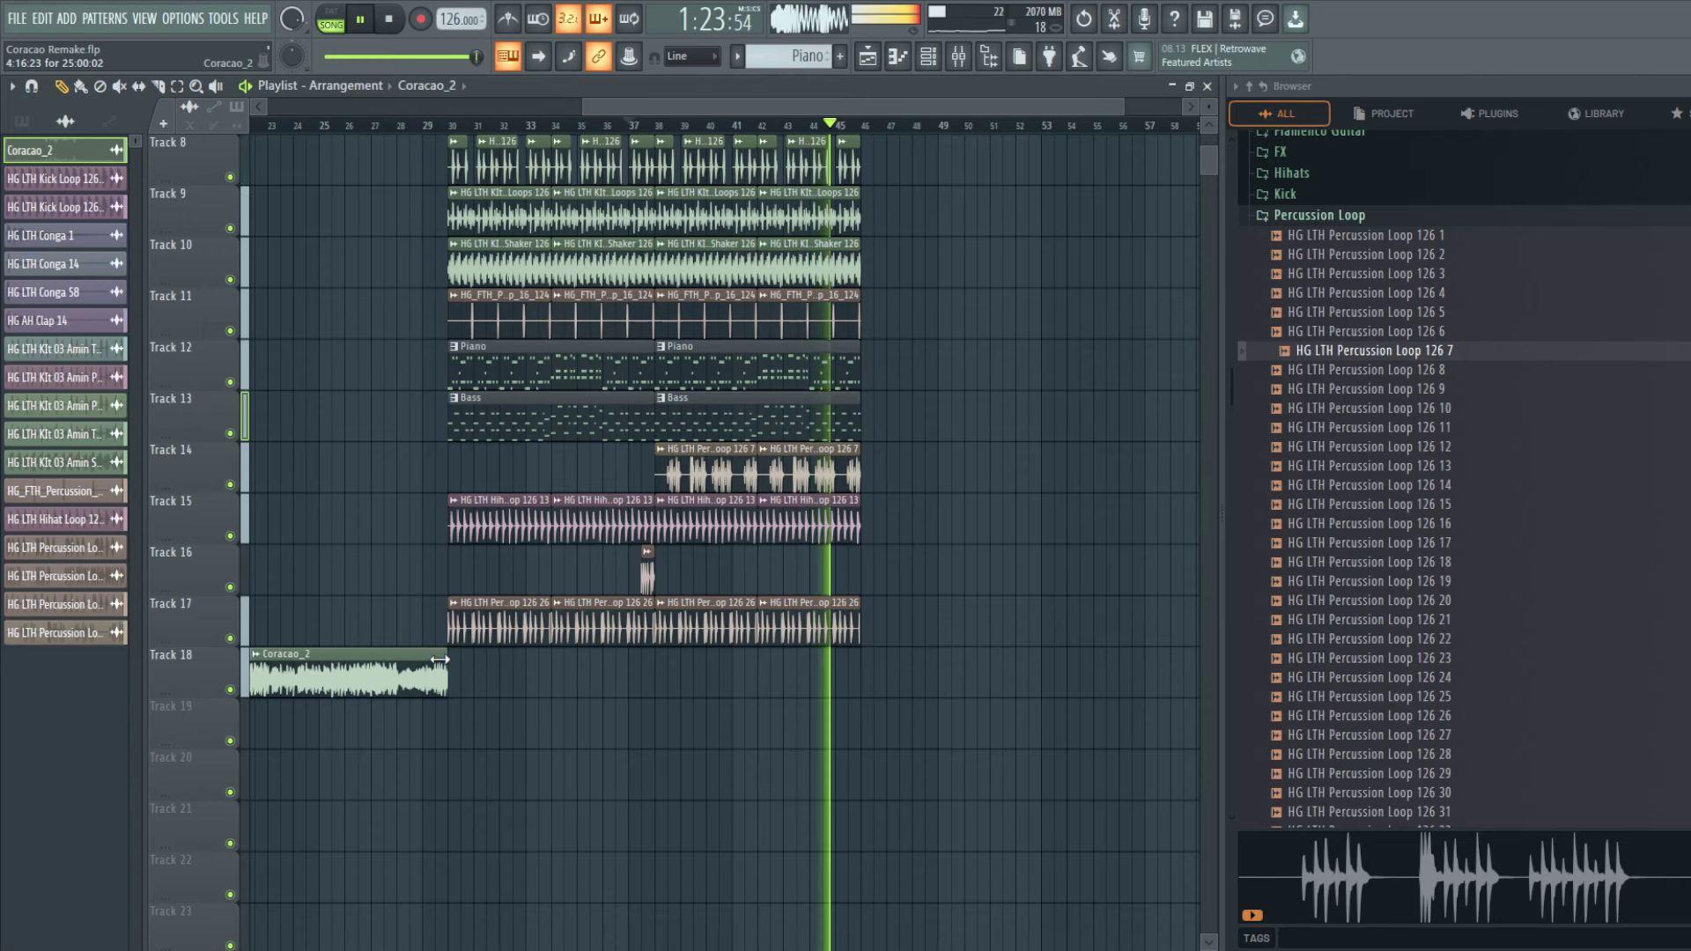
{"action": "scroll", "coordinate": [432, 678], "scroll_direction": "down", "scroll_amount": 3}
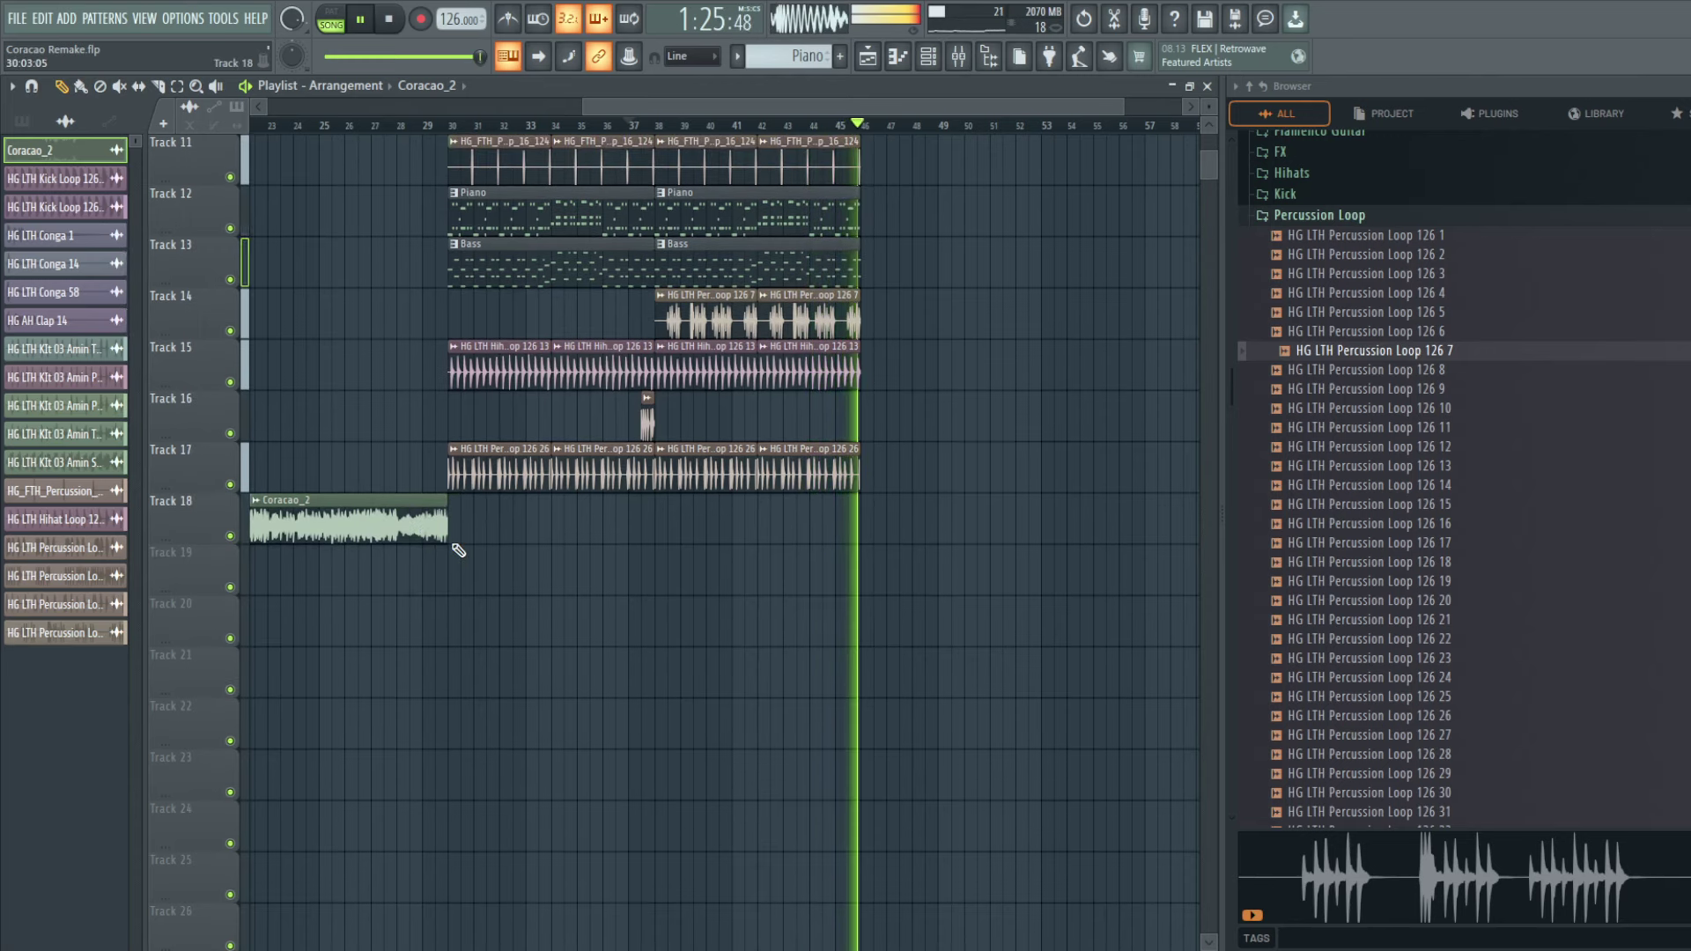
{"action": "left_click", "coordinate": [442, 126]}
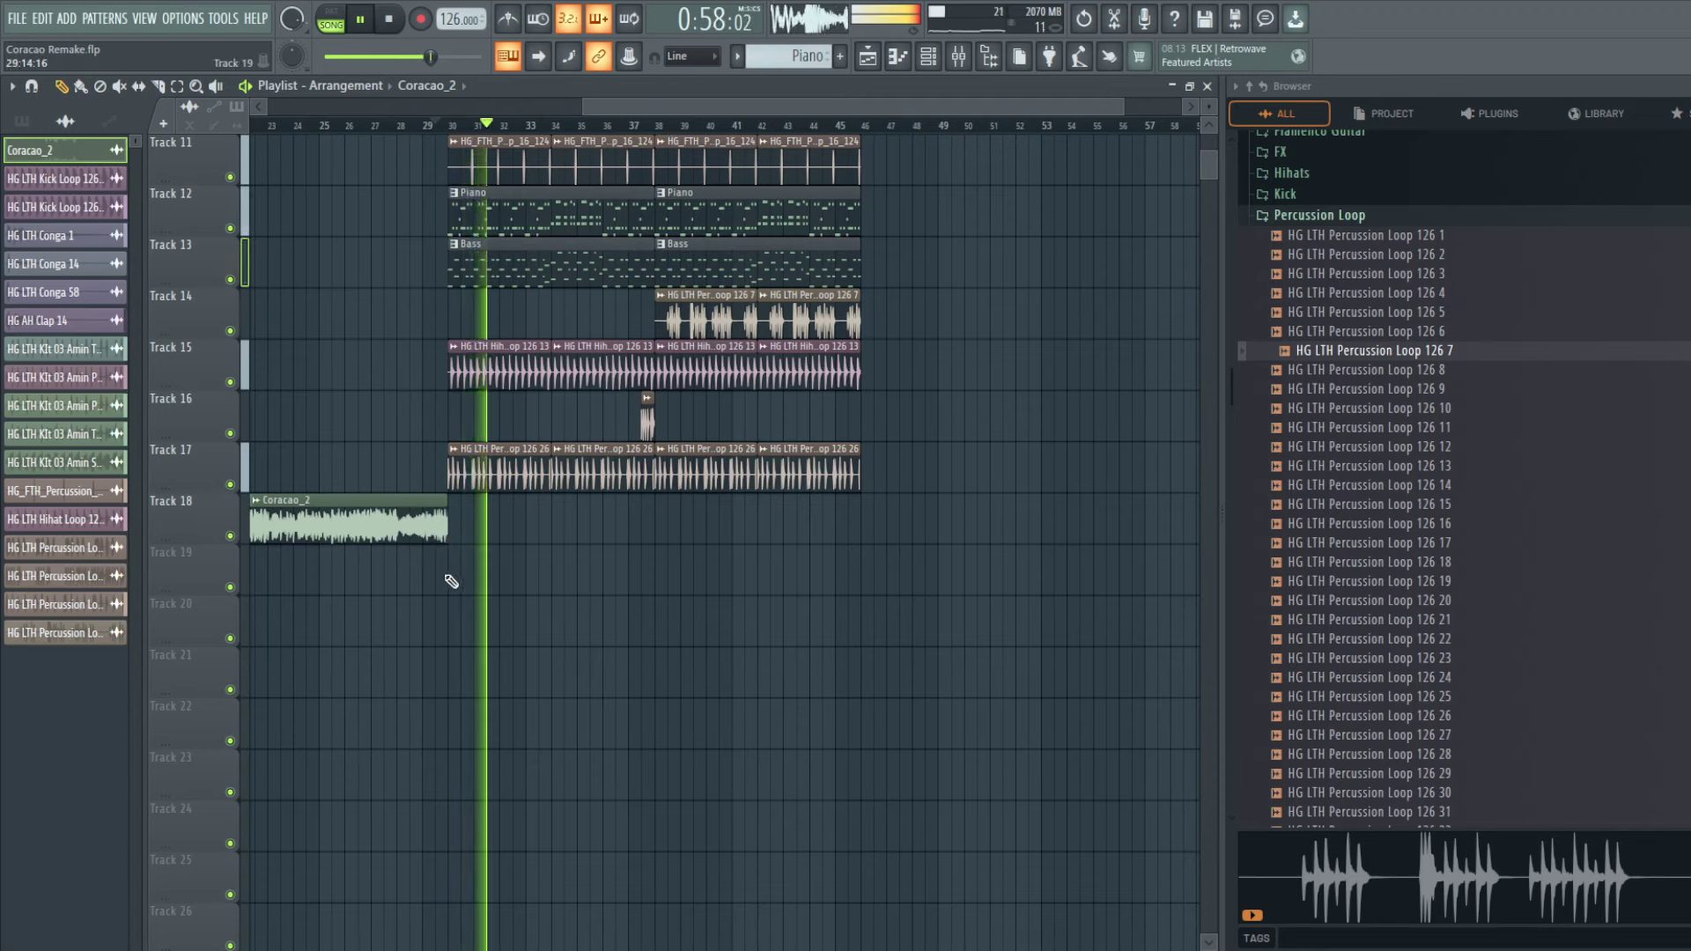
{"action": "key", "text": "space"}
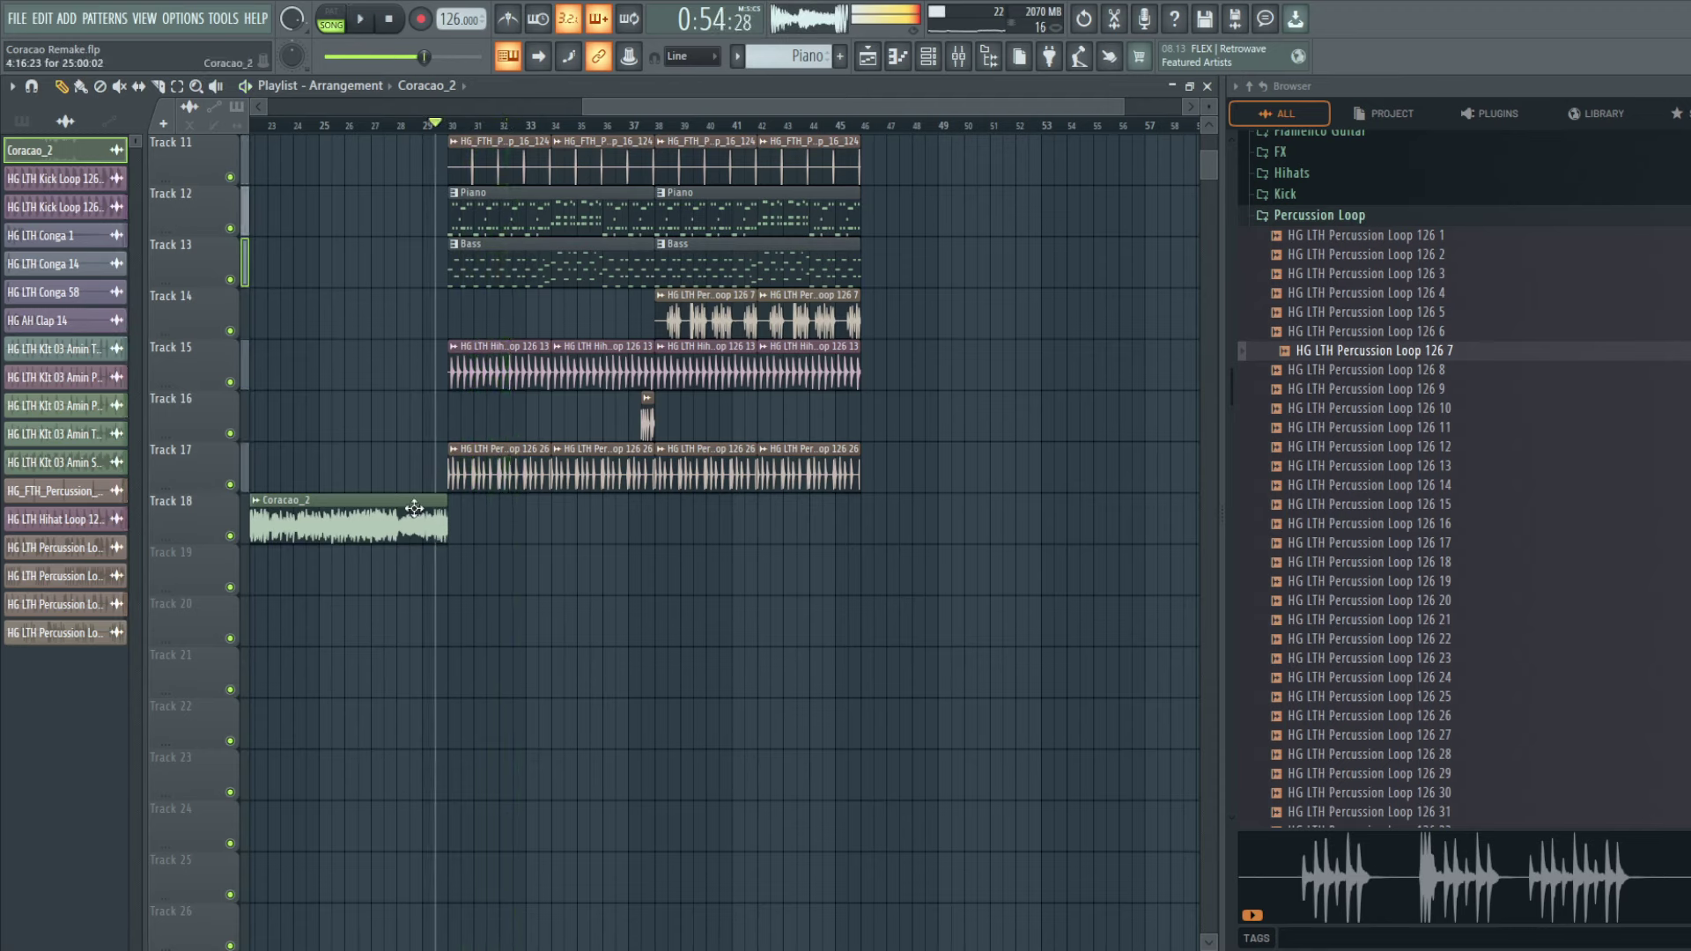
Step: Extend the Coracao_2 clip to bar 46, remove its section from bar 30 to about 37, and make the remaining end piece unique
{"action": "left_click_drag", "start_coordinate": [442, 523], "coordinate": [850, 512]}
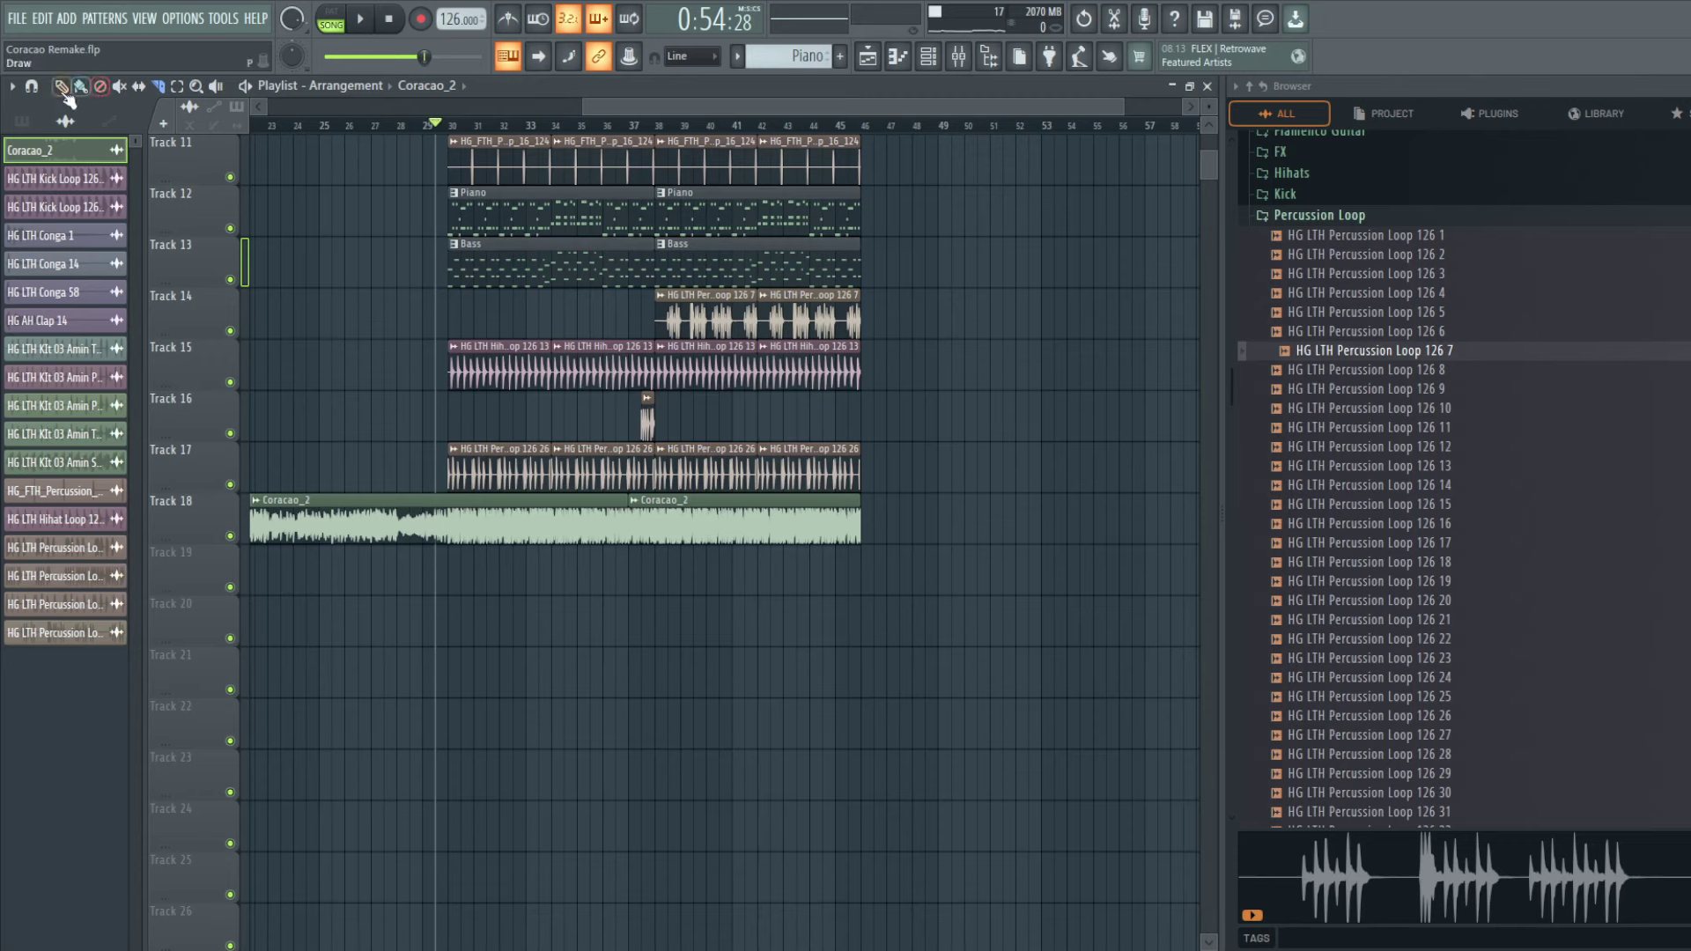
{"action": "left_click_drag", "start_coordinate": [625, 520], "coordinate": [444, 512]}
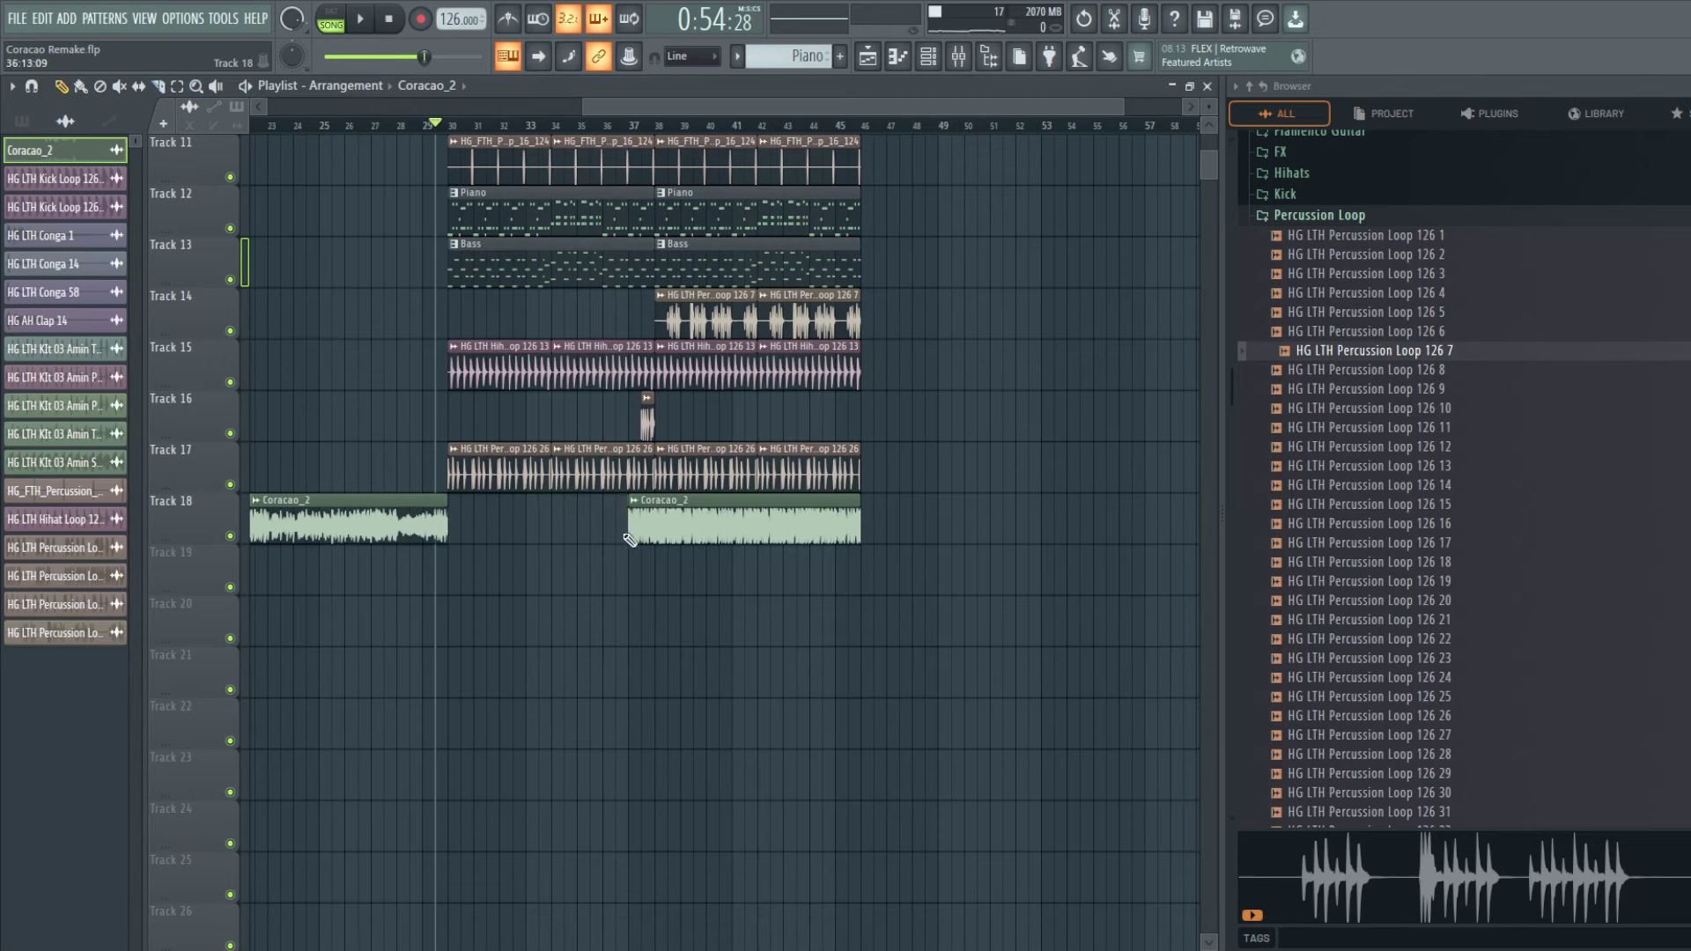
{"action": "double_click", "coordinate": [654, 516]}
{"action": "key", "text": "Escape"}
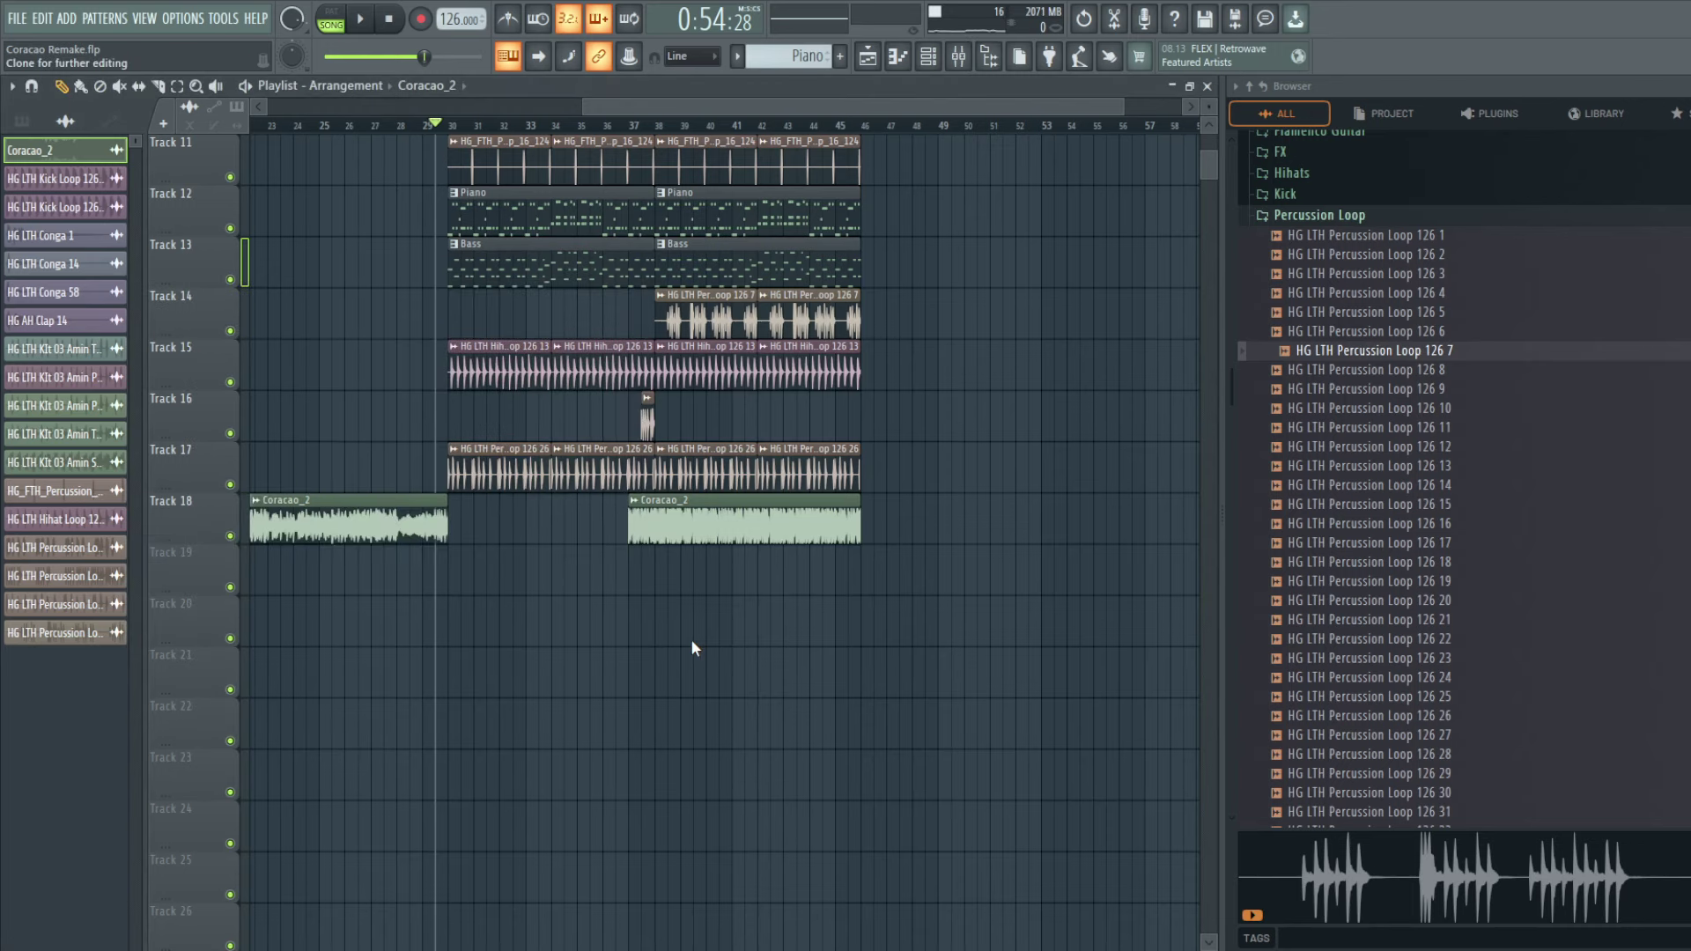
Step: Route Coracao_2 #2 to mixer insert 11 and raise the cutoff of the Fruity Parametric EQ 2 high-pass band from the 40Hz cut preset
{"action": "key", "text": "ctrl+l"}
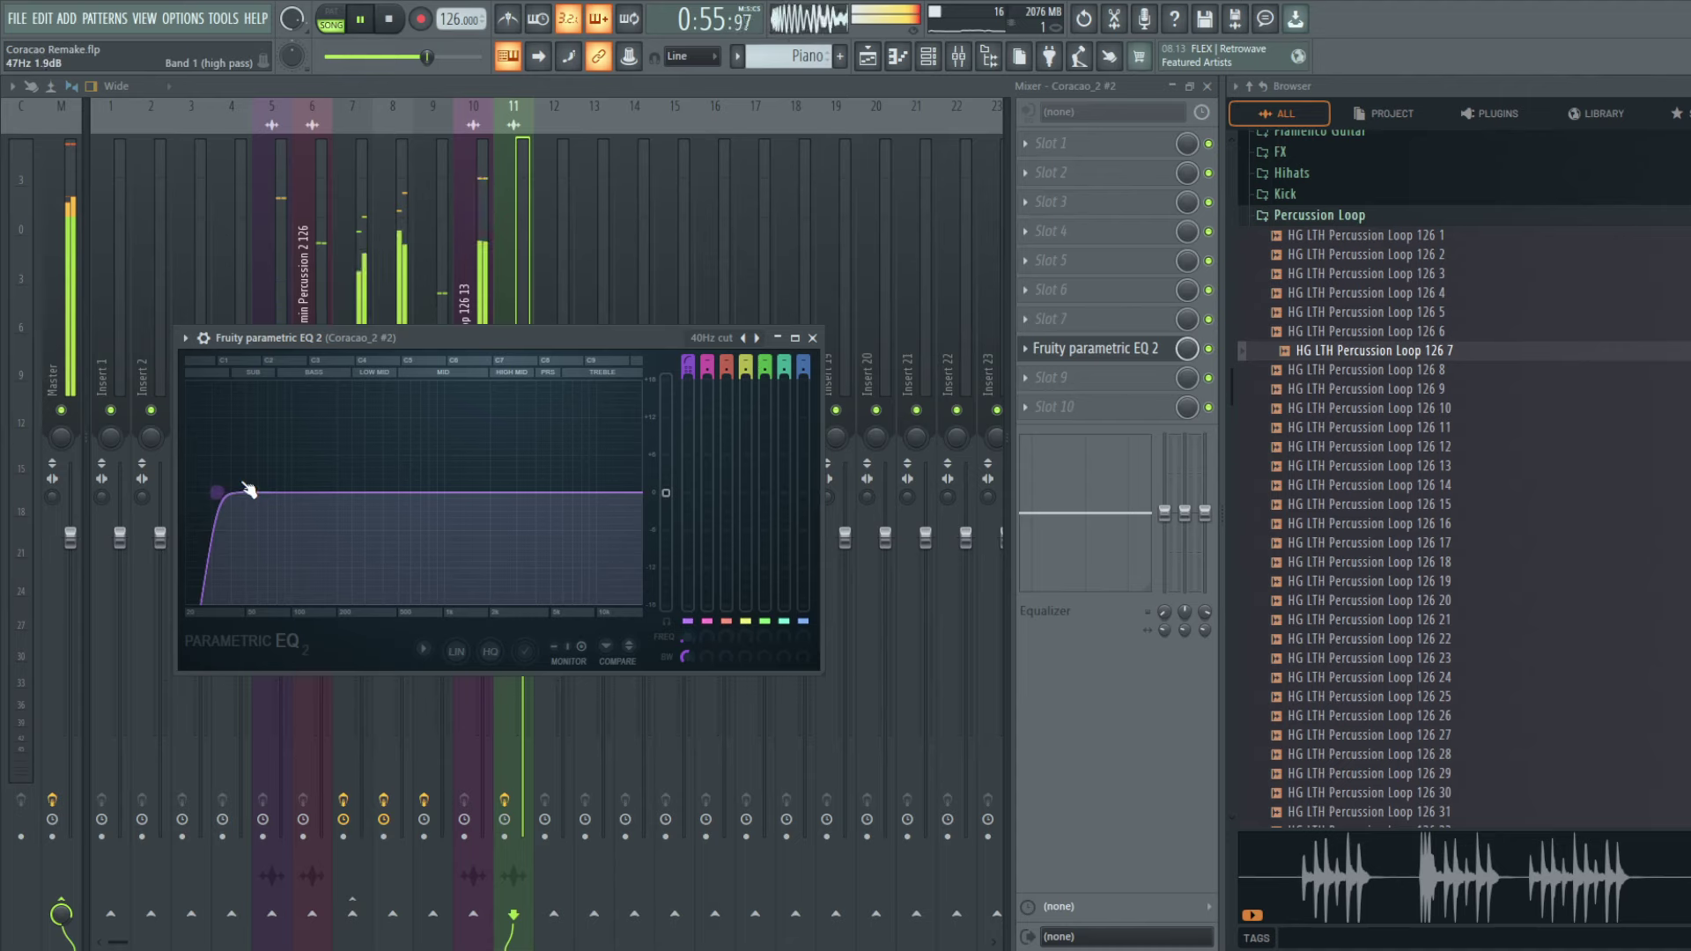
{"action": "left_click_drag", "start_coordinate": [216, 492], "coordinate": [404, 492]}
{"action": "left_click", "coordinate": [1095, 348]}
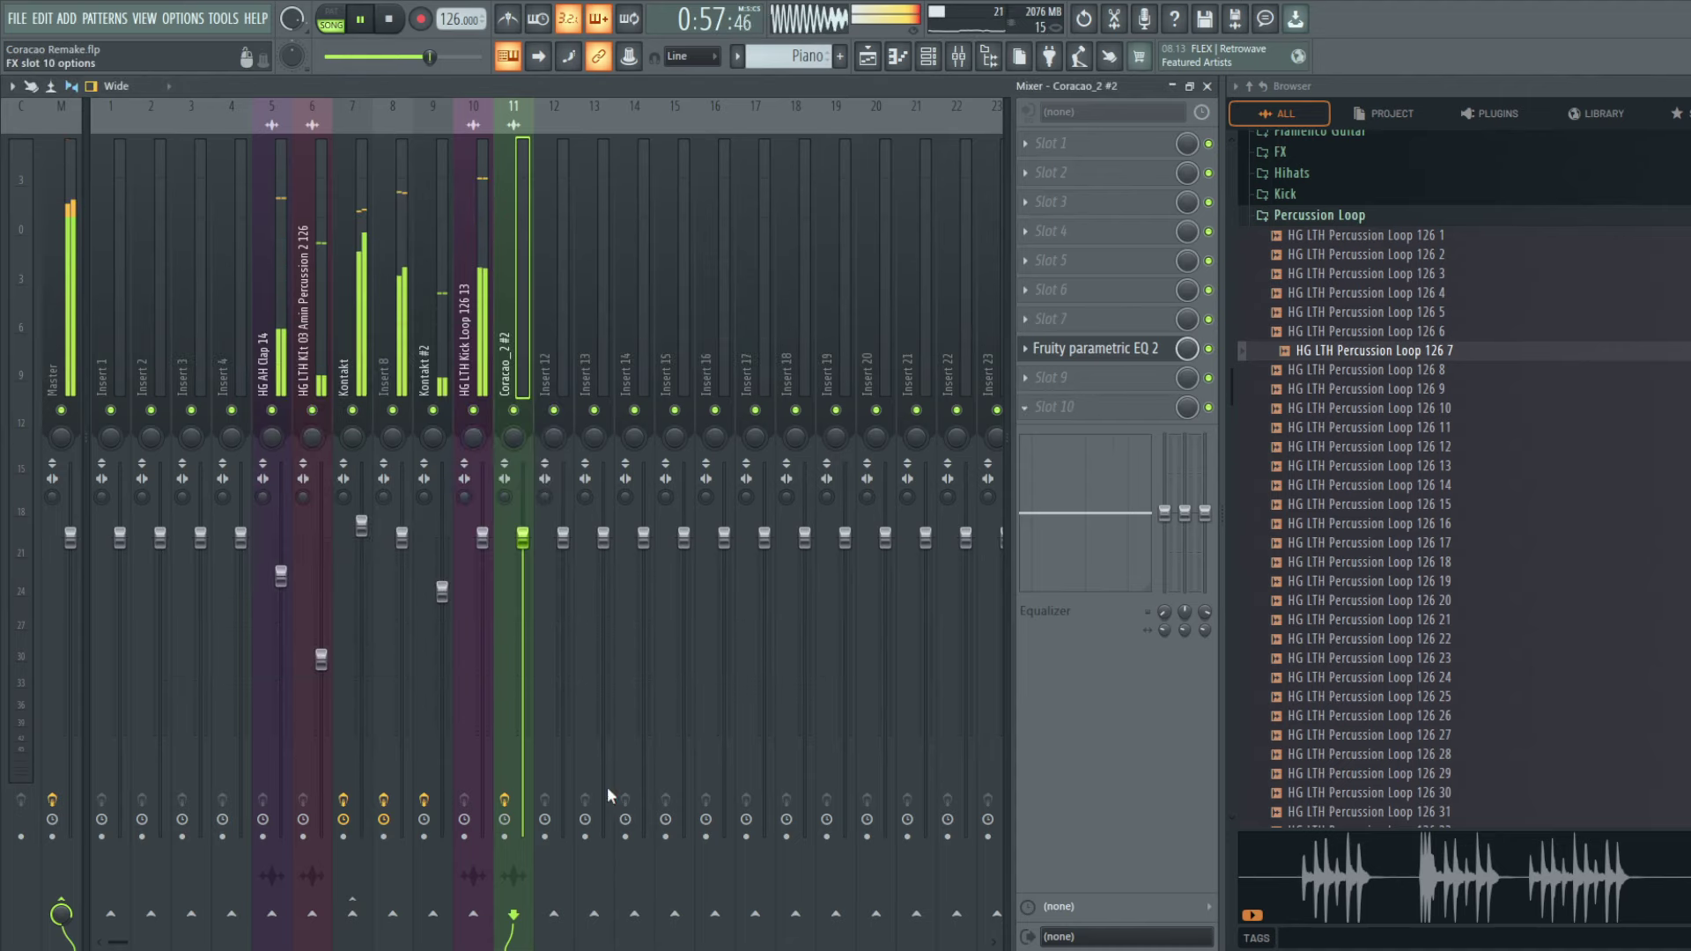
{"action": "left_click", "coordinate": [429, 849]}
{"action": "key", "text": "Escape"}
{"action": "key", "text": "F9"}
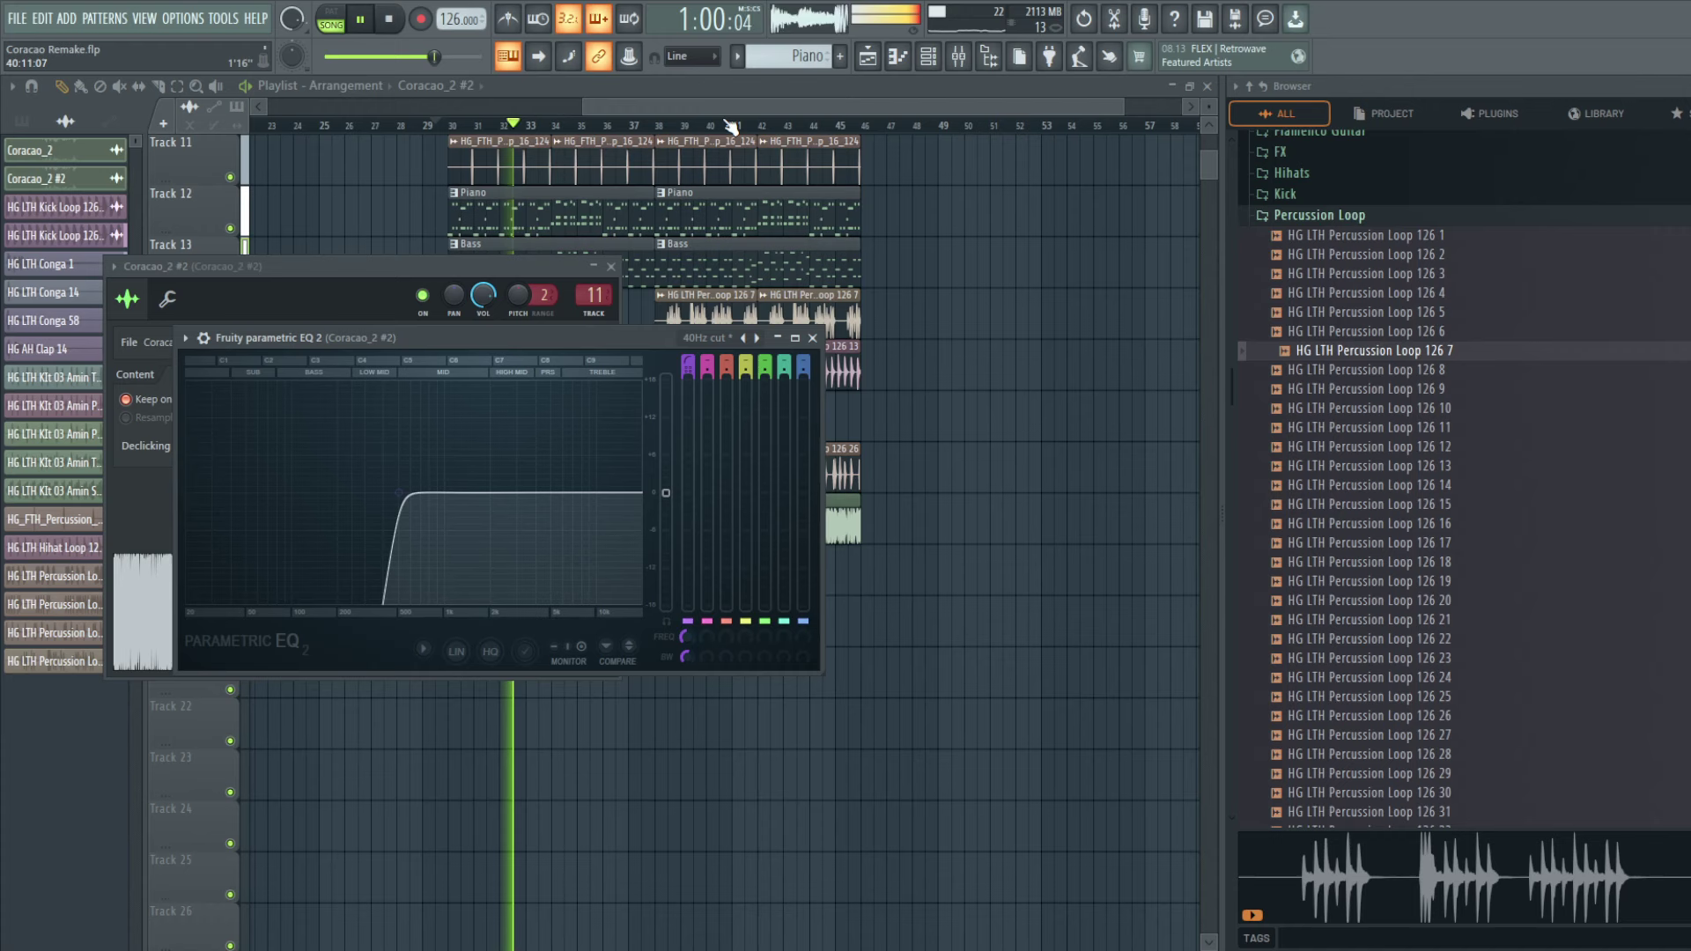
Step: Trim the Coracao_2 #2 clip's start to bar 38 while listening to it against the remake, and delete the clip
{"action": "left_click", "coordinate": [648, 130]}
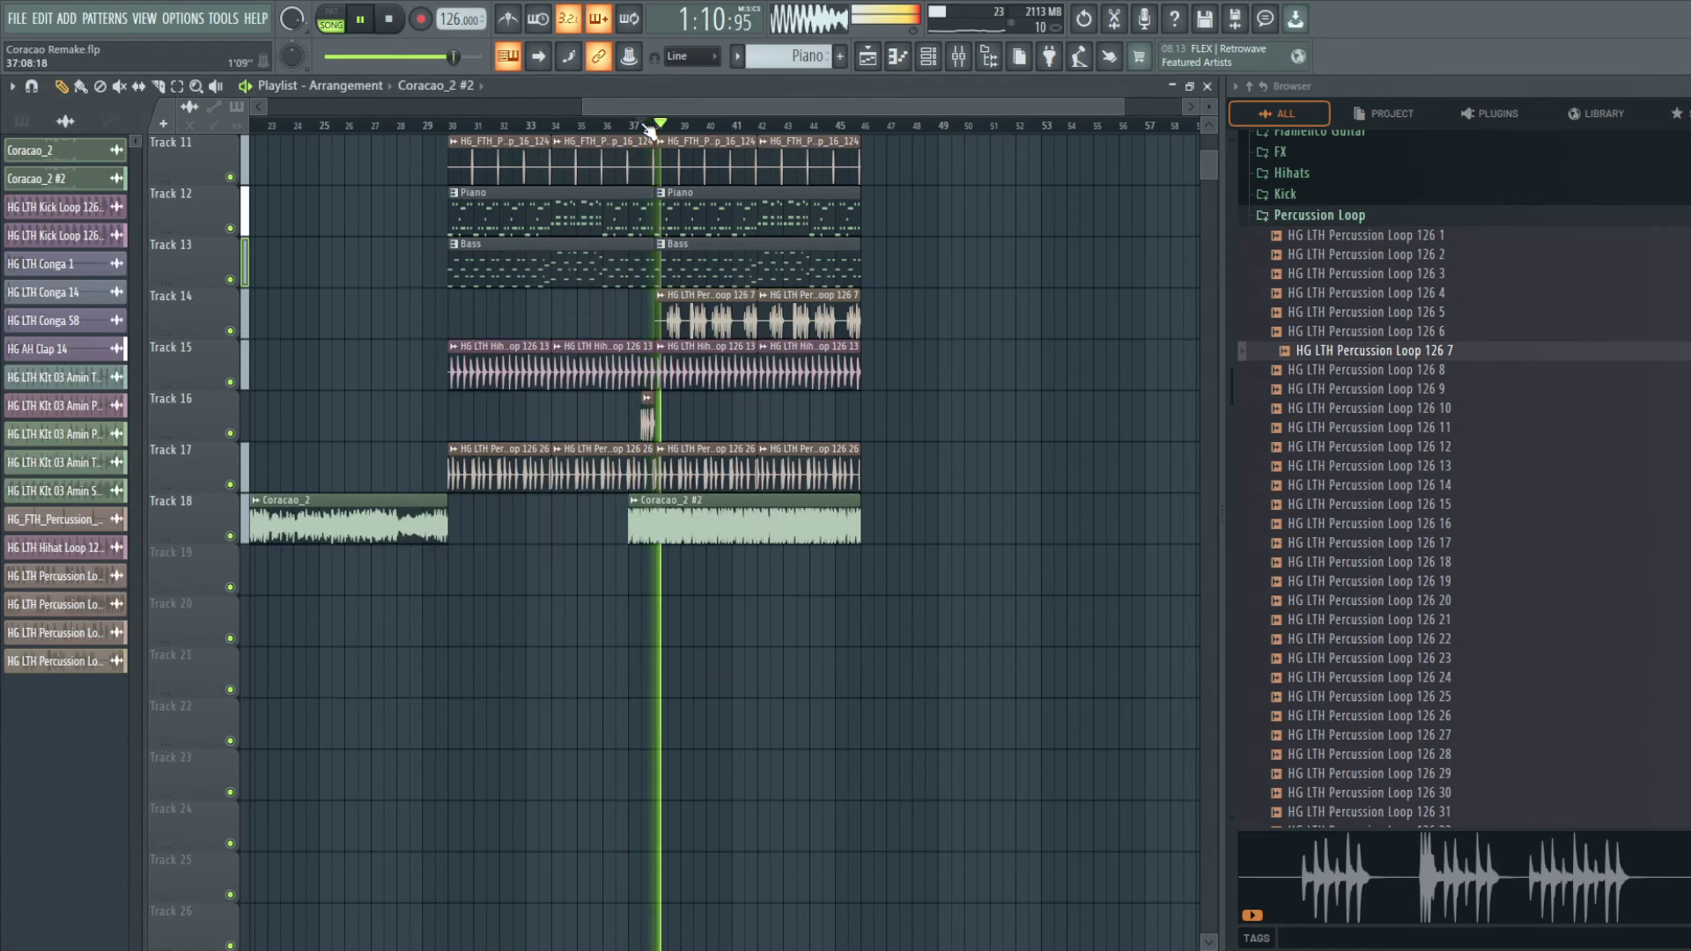
{"action": "left_click_drag", "start_coordinate": [632, 532], "coordinate": [656, 533]}
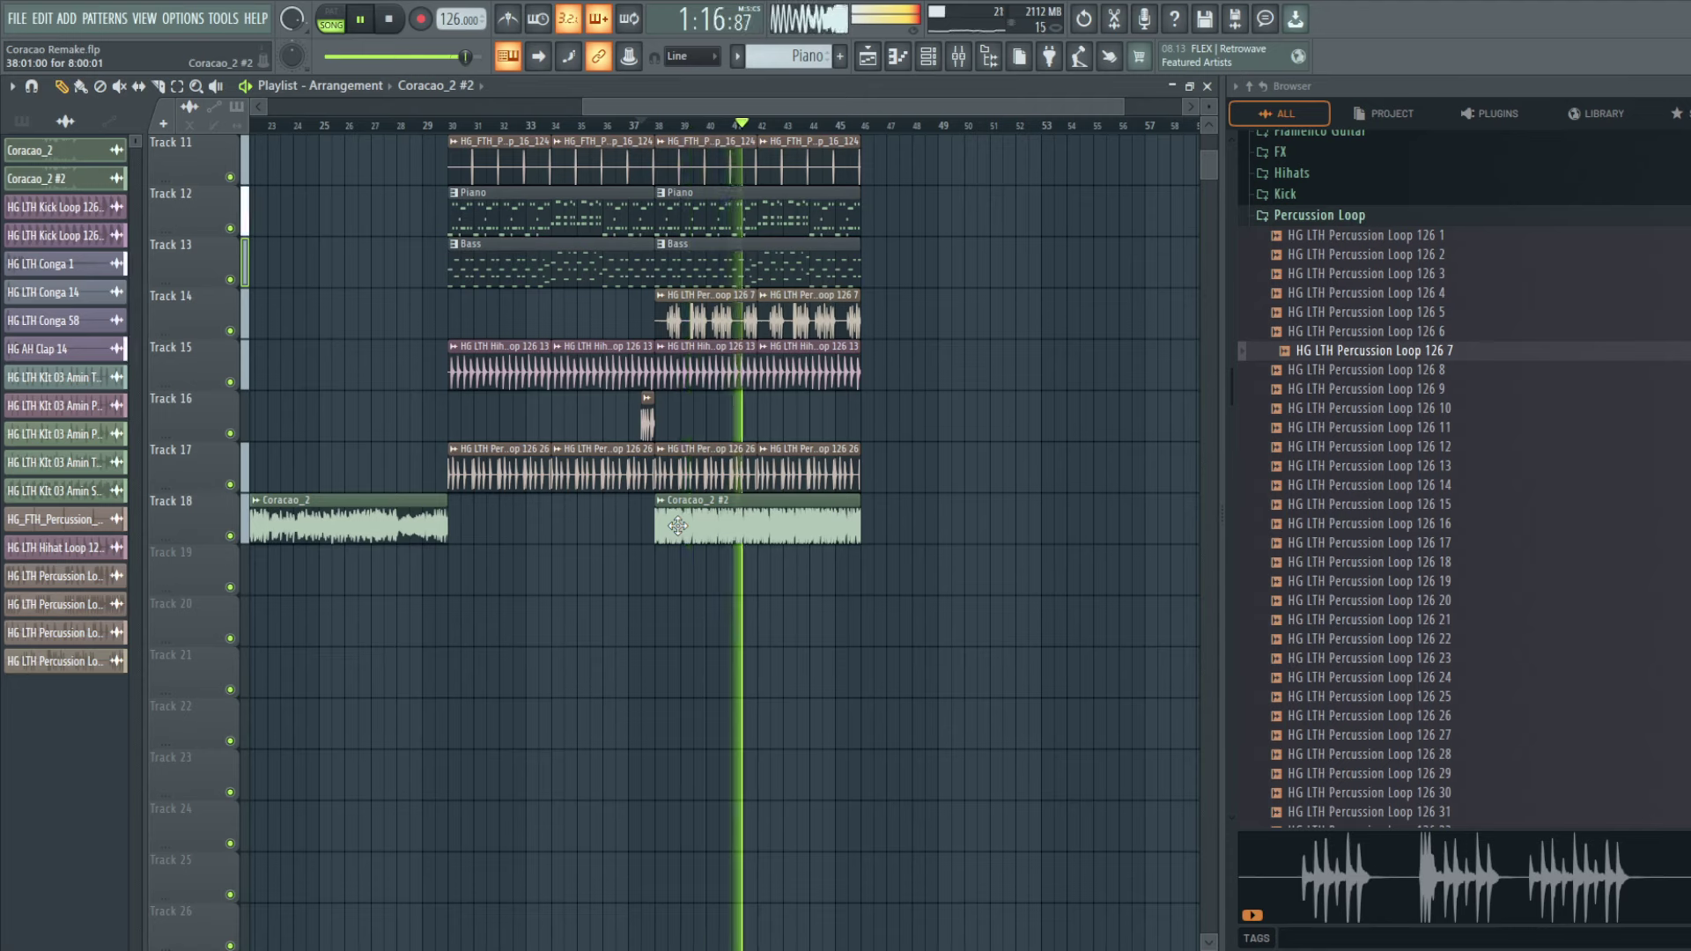
{"action": "right_click", "coordinate": [677, 526]}
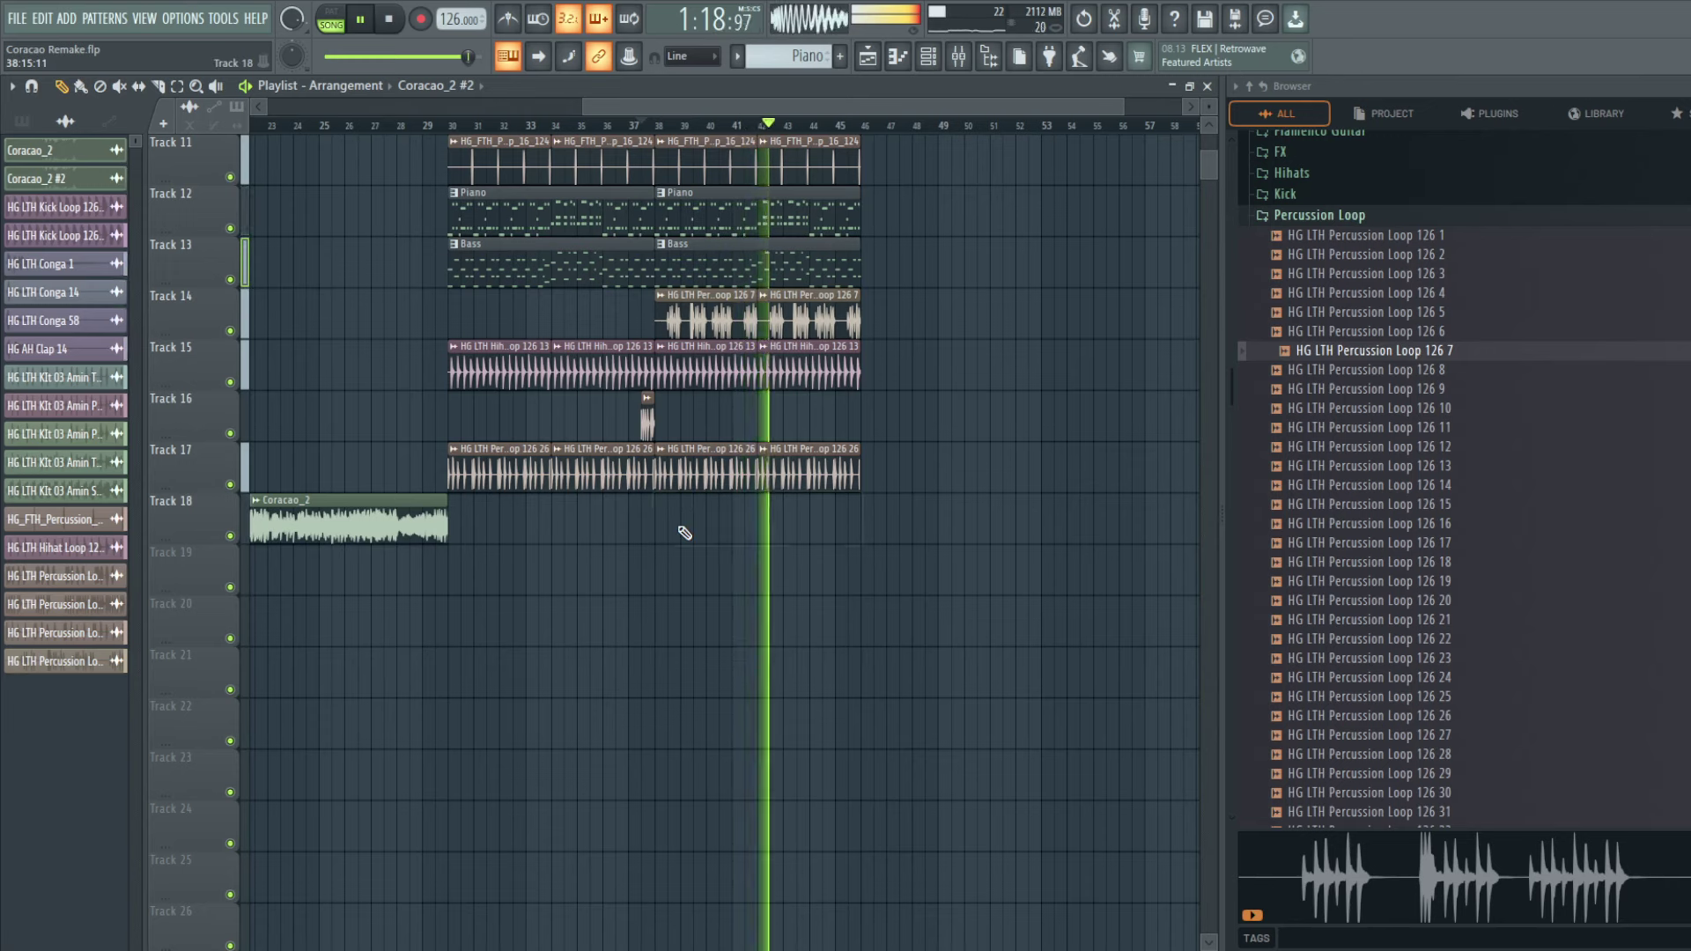
Step: Switch from the Percussion Loop folder to Hihats and audition HG LTH Hihat Loop 126 samples from 4 to 20, including 11, 14 and 18
{"action": "left_click", "coordinate": [1373, 485]}
{"action": "scroll", "coordinate": [1374, 484], "scroll_direction": "up", "scroll_amount": 4}
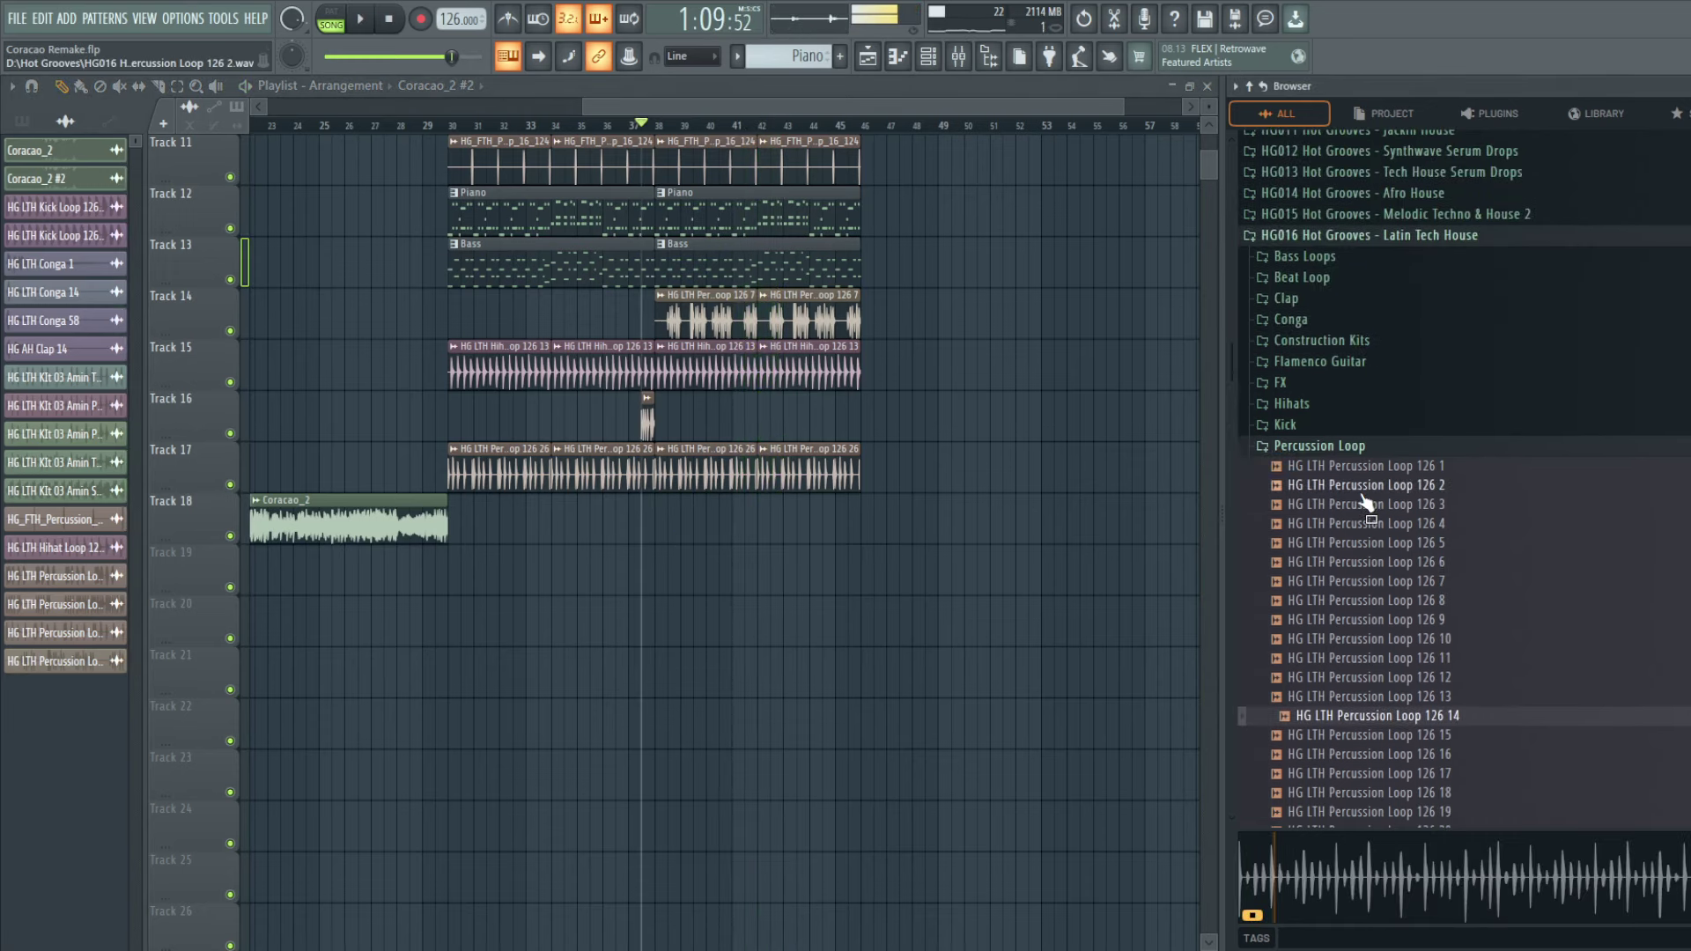
{"action": "left_click", "coordinate": [1369, 445]}
{"action": "left_click", "coordinate": [1361, 403]}
{"action": "key", "text": "space"}
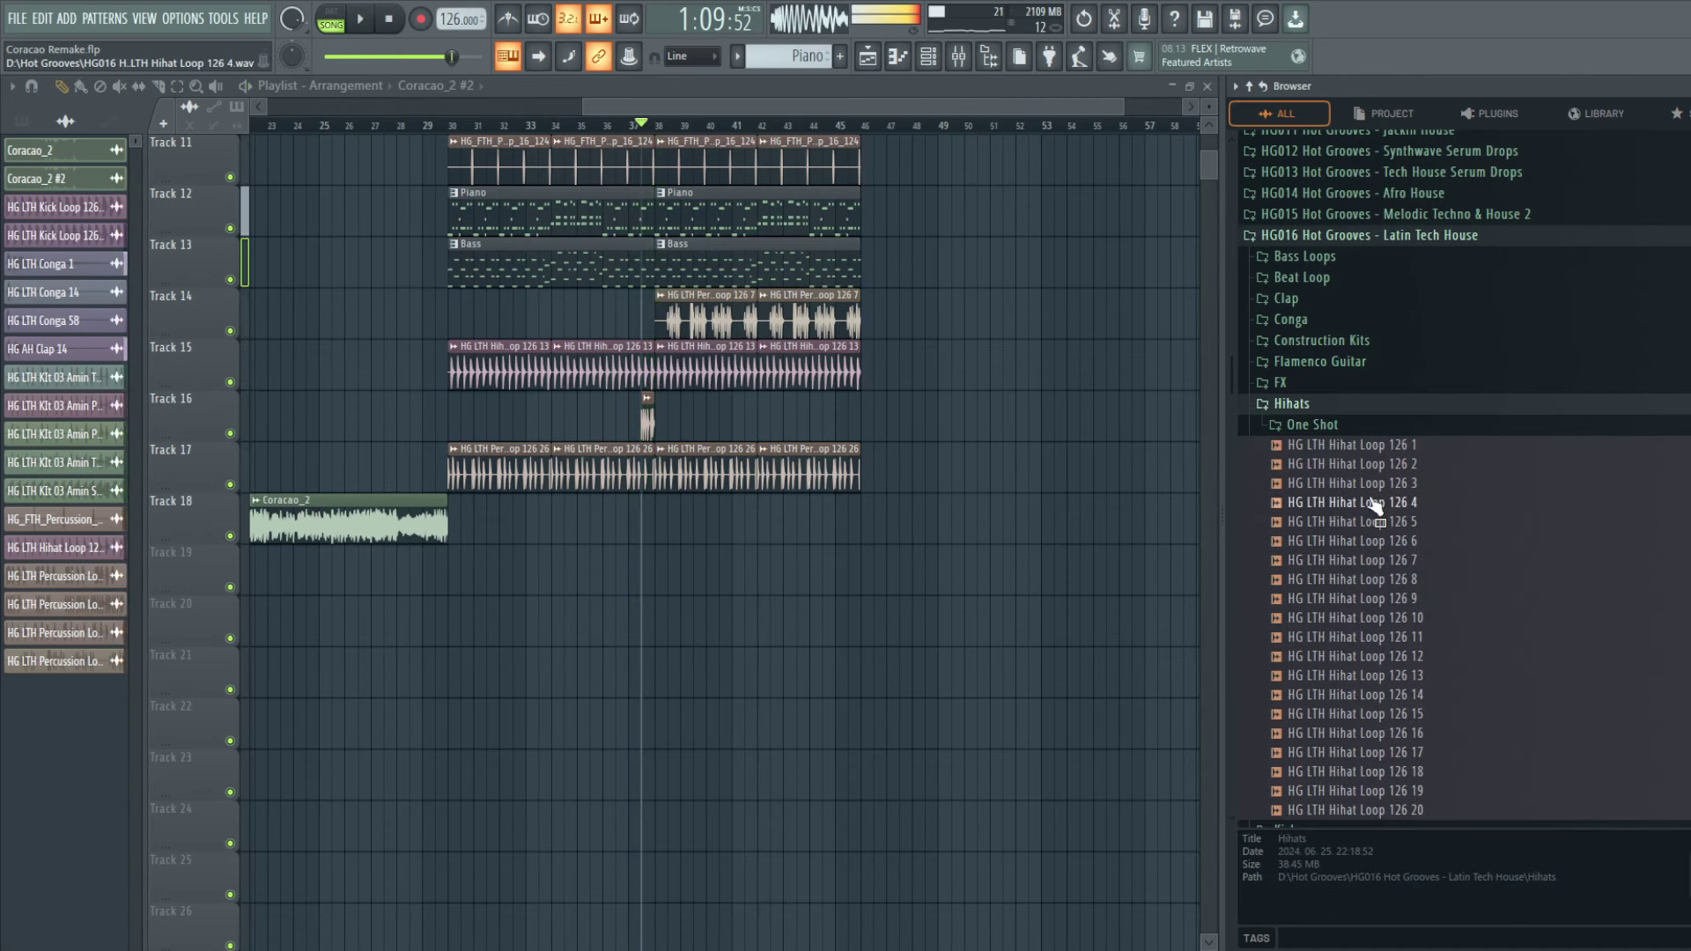
{"action": "left_click", "coordinate": [1372, 502]}
{"action": "scroll", "coordinate": [1374, 514], "scroll_direction": "down", "scroll_amount": 2}
{"action": "left_click", "coordinate": [1387, 490]}
{"action": "left_click", "coordinate": [1402, 527]}
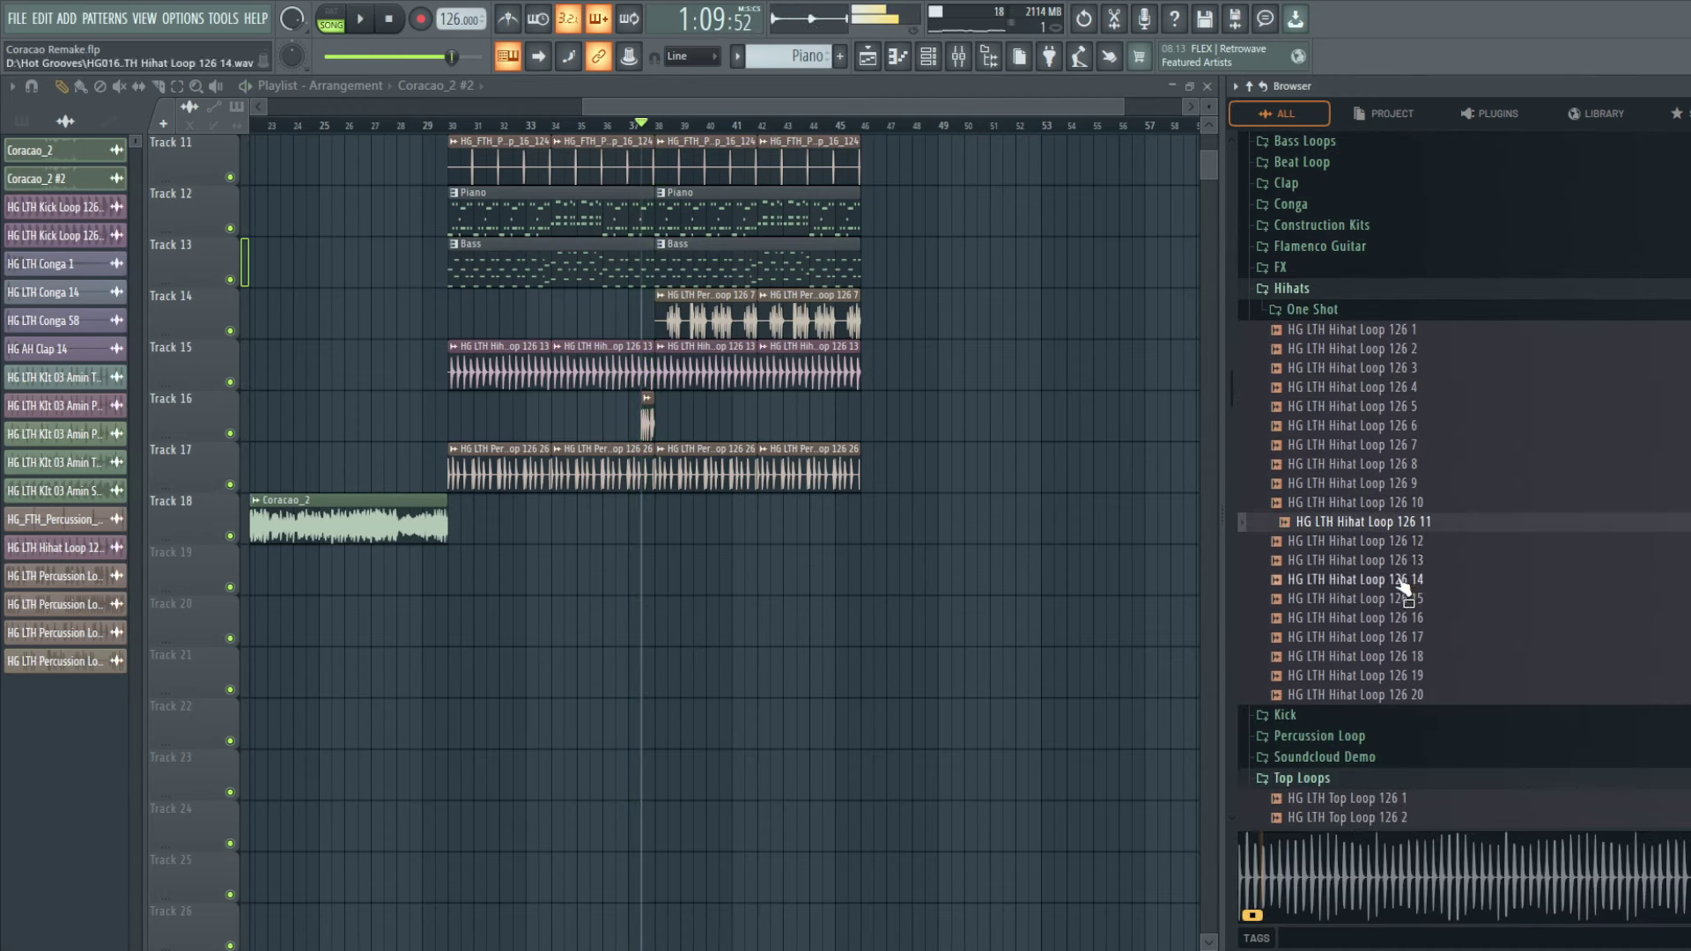
{"action": "left_click", "coordinate": [1402, 579]}
{"action": "left_click", "coordinate": [1390, 621]}
{"action": "left_click", "coordinate": [1390, 657]}
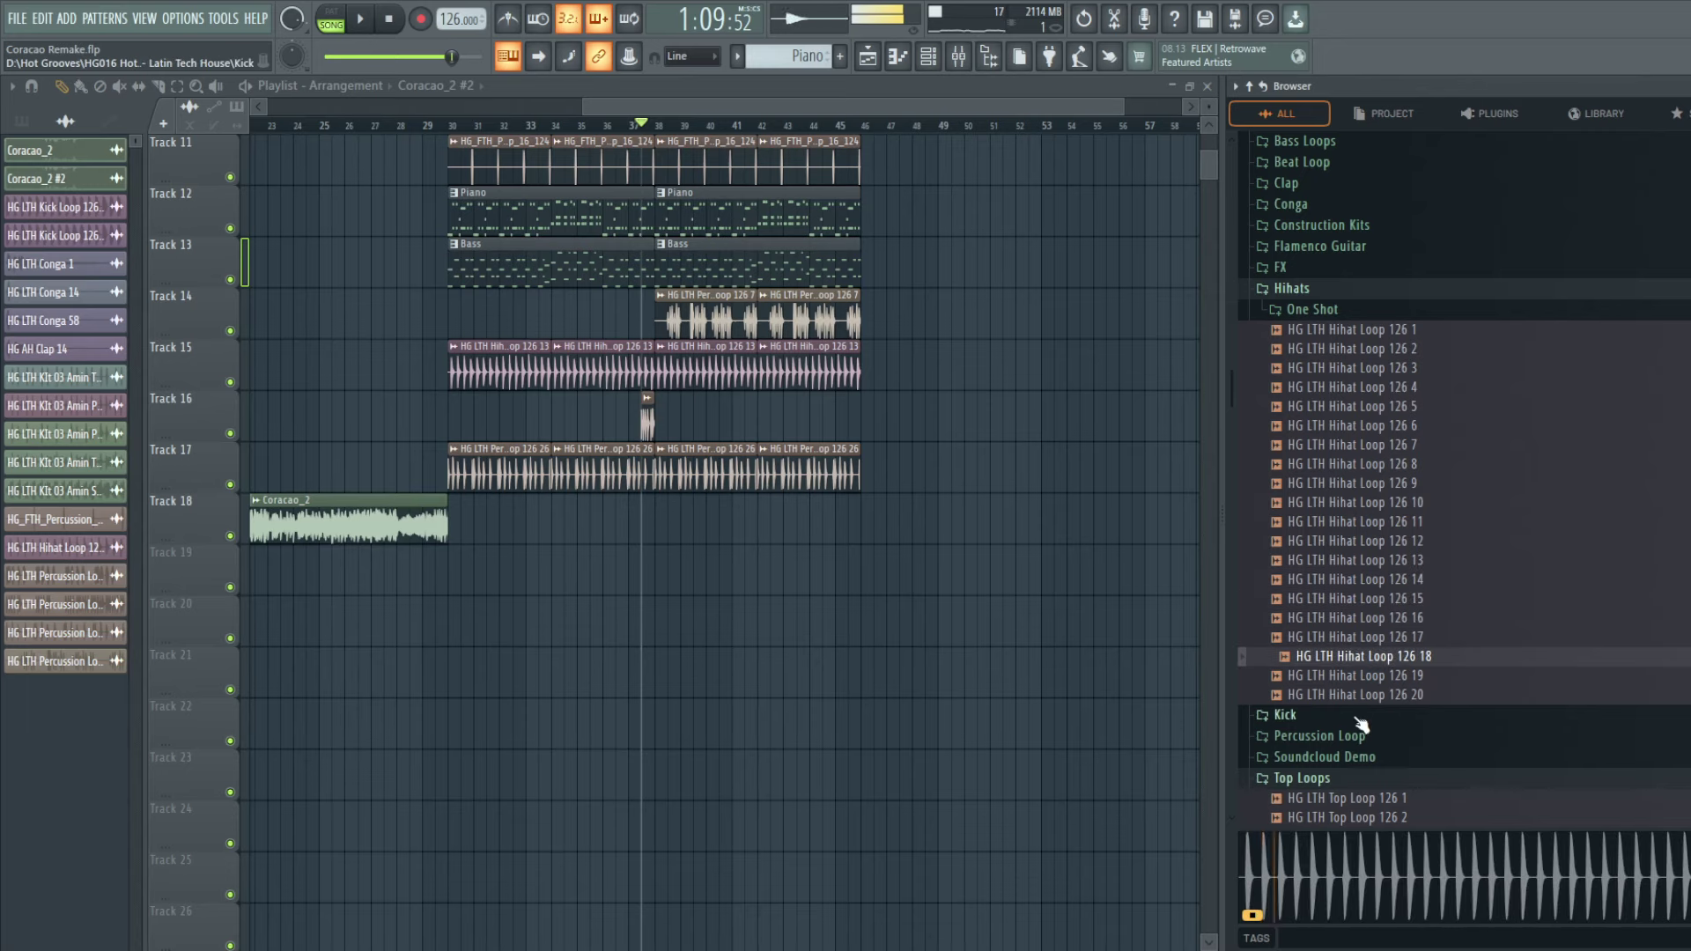
{"action": "left_click", "coordinate": [1358, 696]}
Step: Audition the HG LTH Top Loop 126 samples from 1 to 13, comparing several neighbouring loops
{"action": "left_click", "coordinate": [1320, 797]}
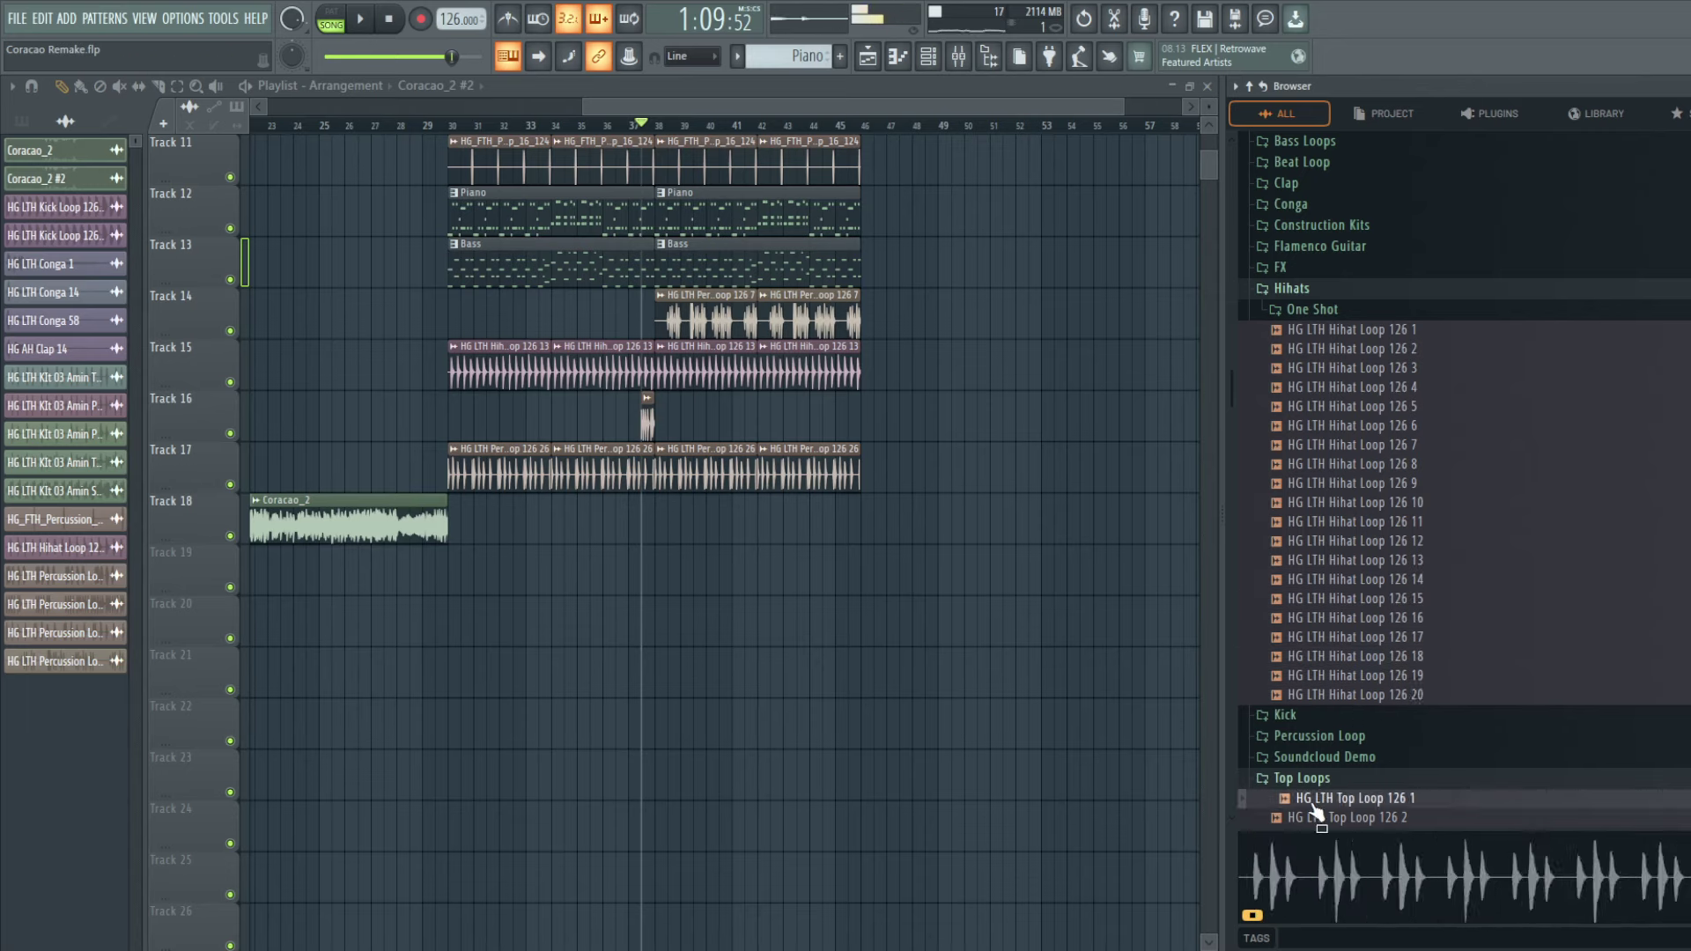
{"action": "scroll", "coordinate": [1360, 651], "scroll_direction": "down", "scroll_amount": 4}
{"action": "left_click", "coordinate": [1376, 550]}
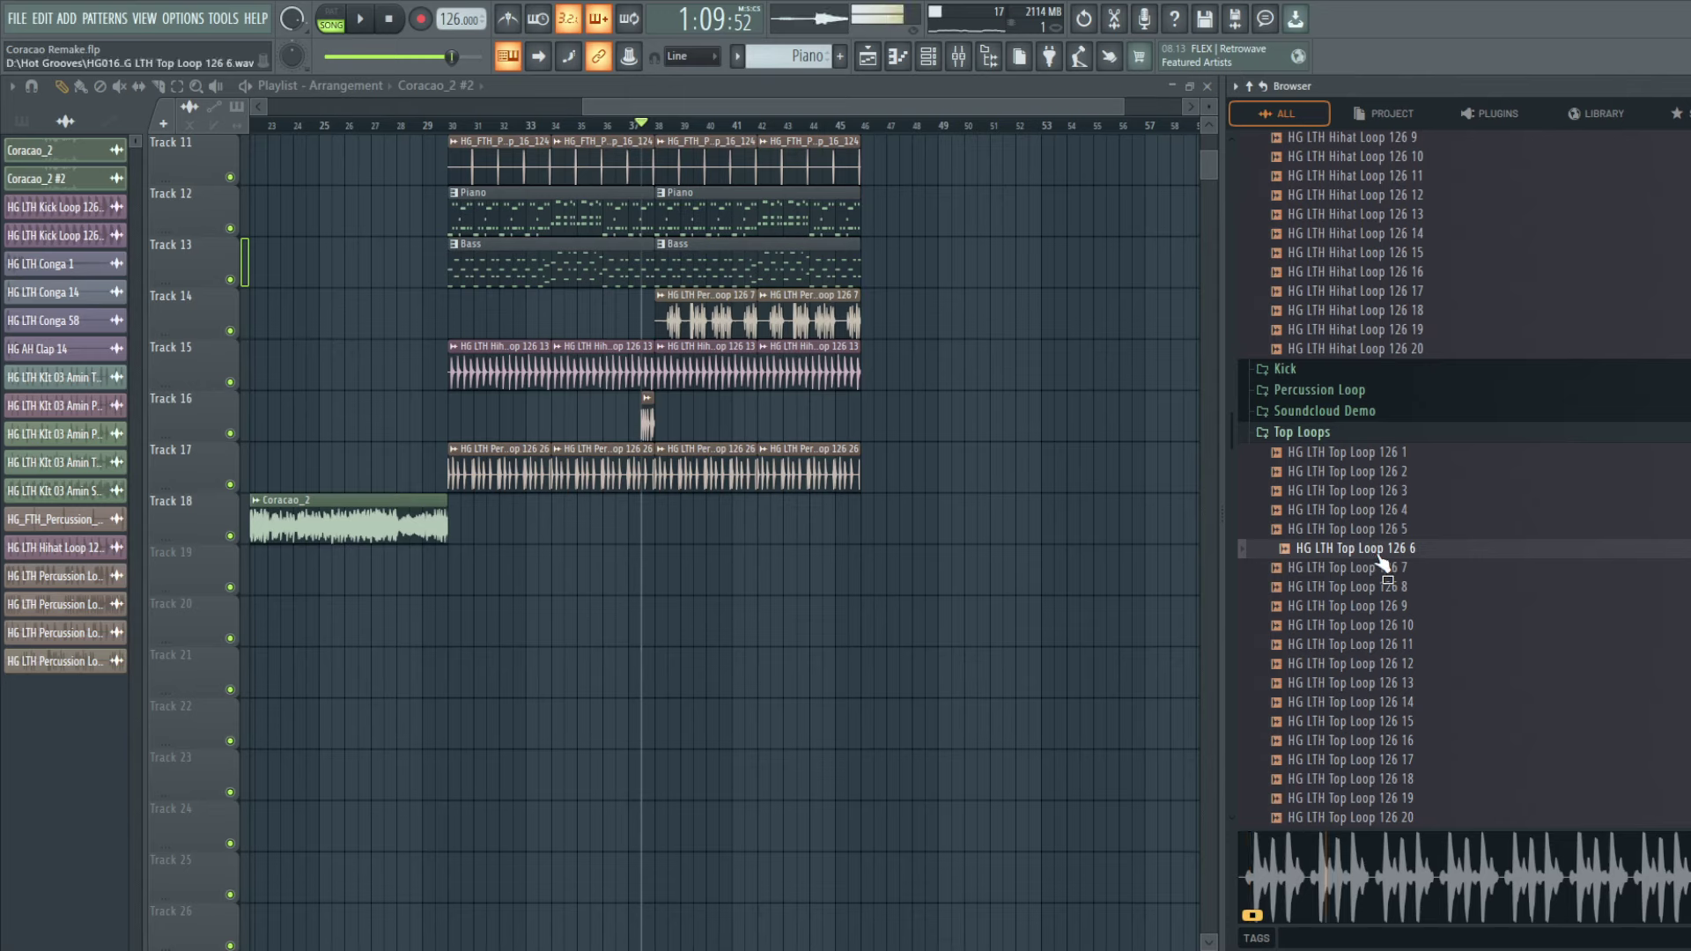
{"action": "left_click", "coordinate": [1383, 569]}
{"action": "left_click", "coordinate": [1405, 550]}
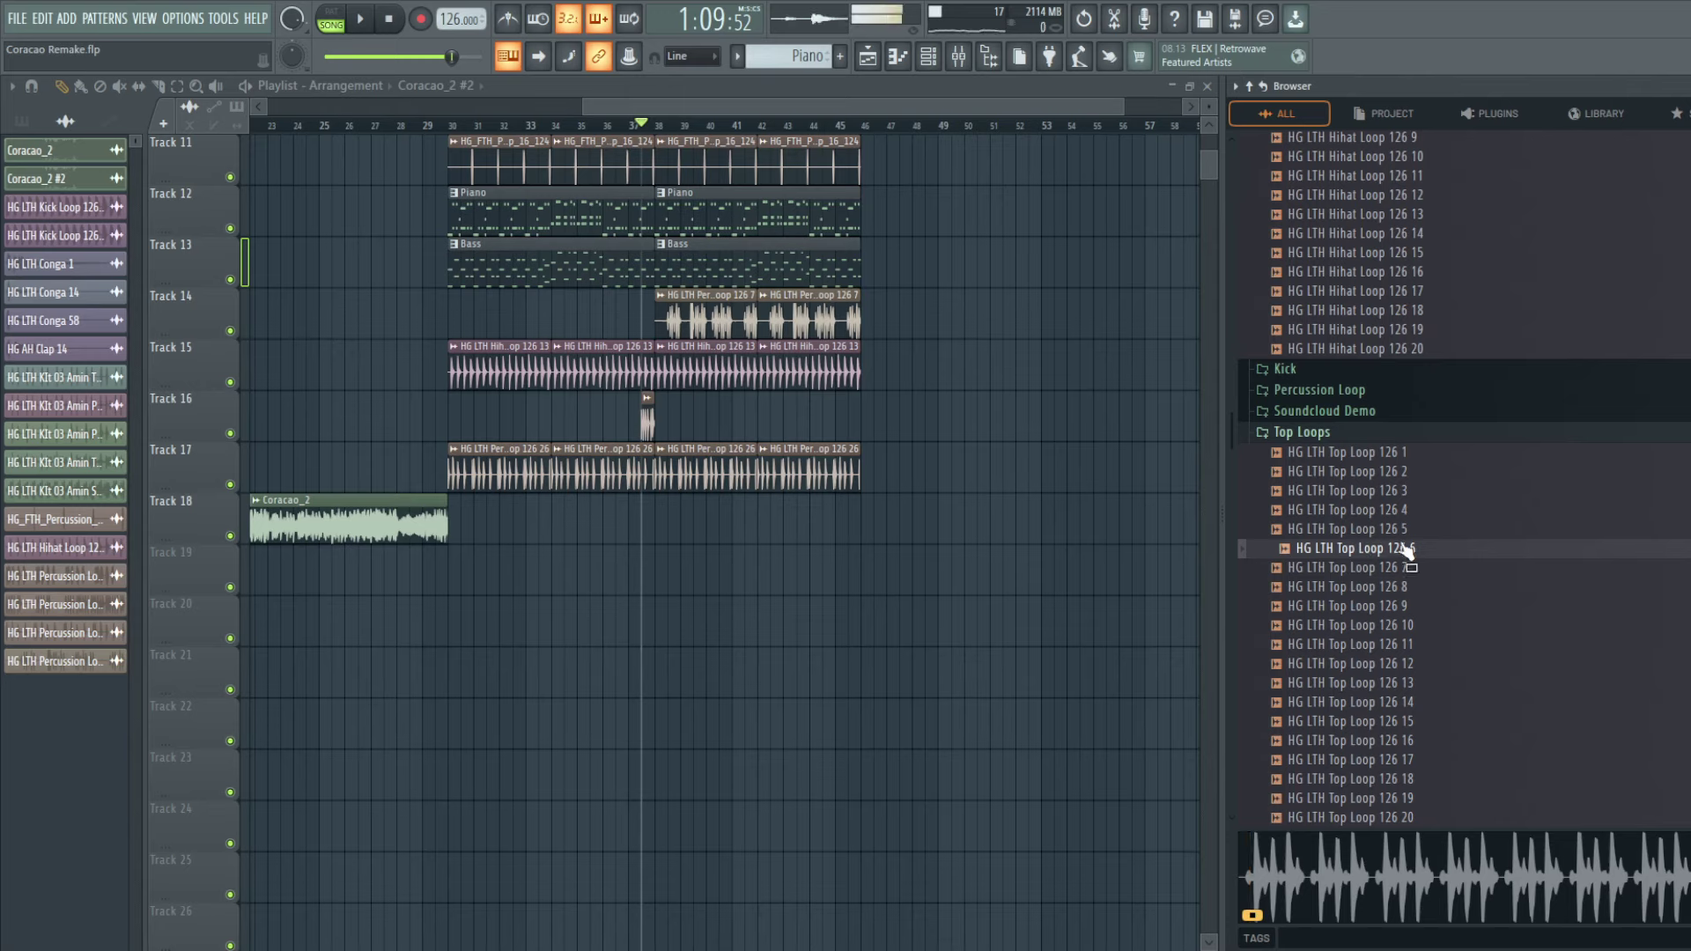
{"action": "left_click", "coordinate": [1399, 491]}
{"action": "left_click", "coordinate": [1399, 511]}
{"action": "left_click", "coordinate": [1397, 588]}
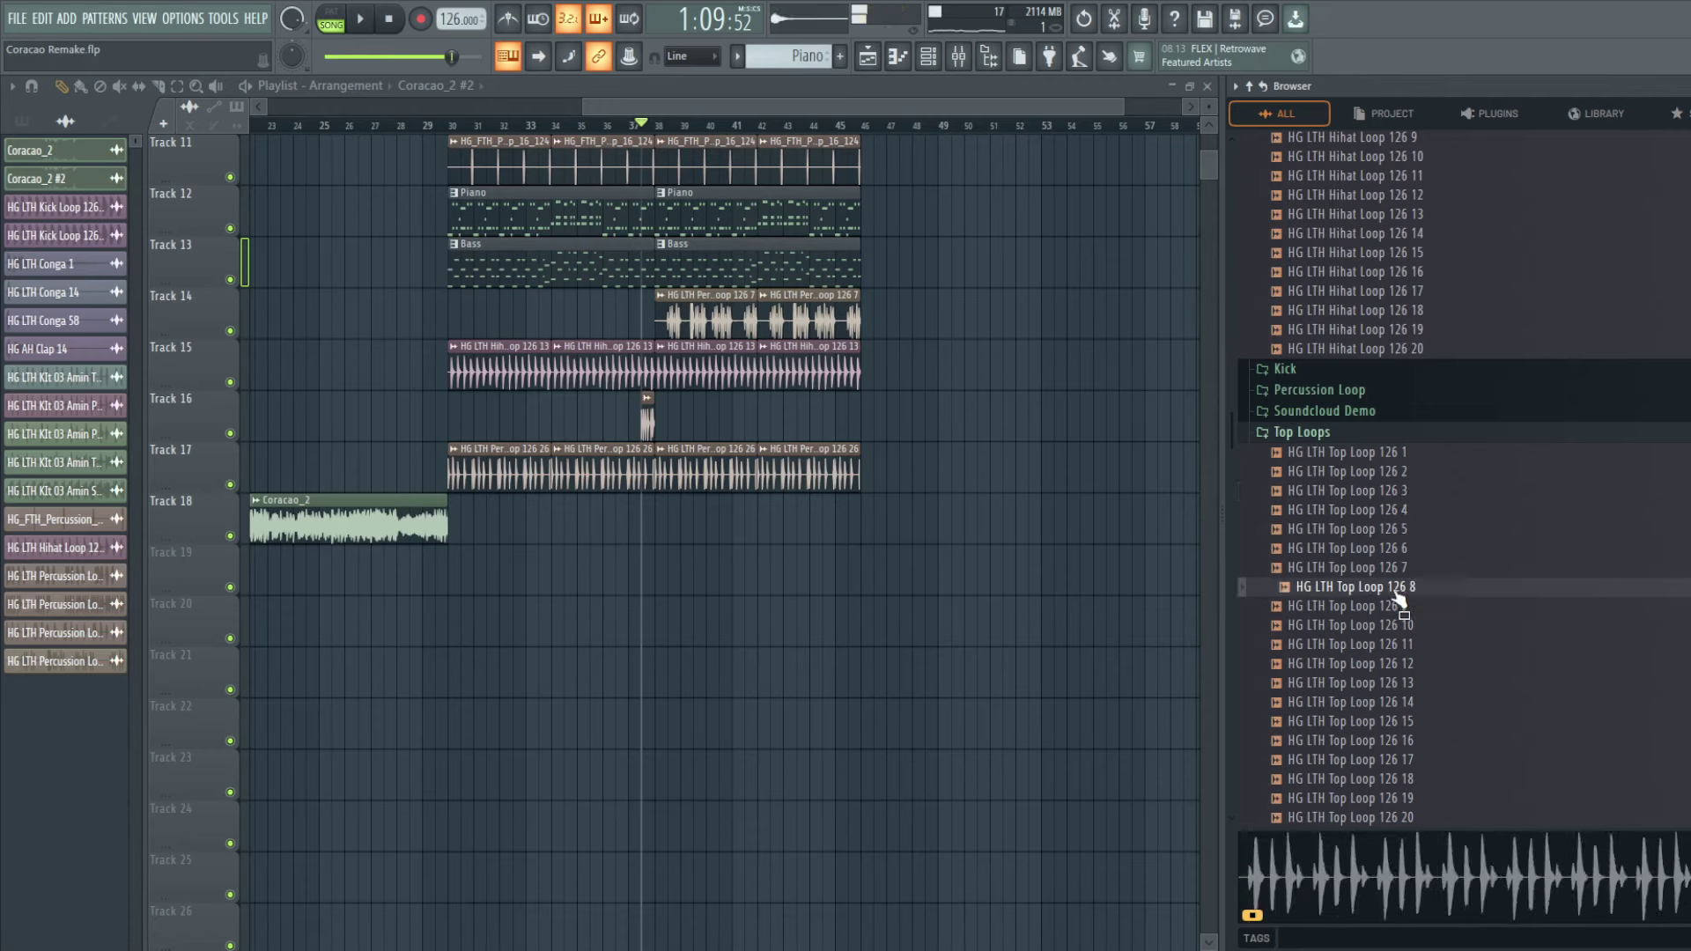
{"action": "left_click", "coordinate": [1390, 626]}
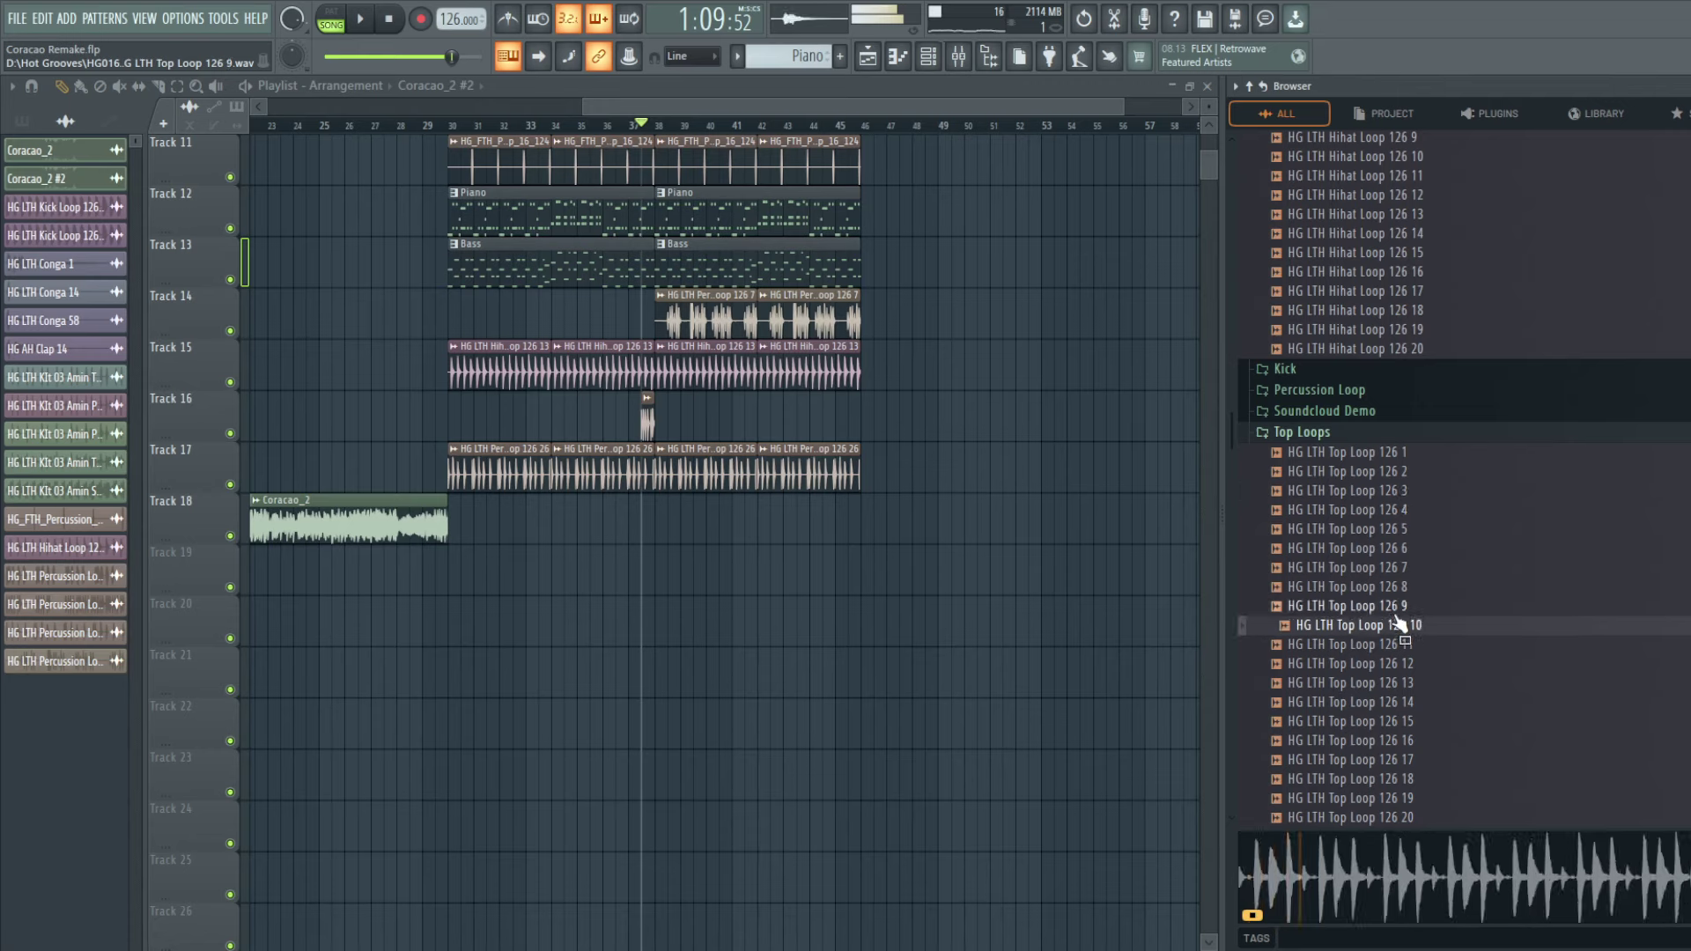
{"action": "key", "text": "Up"}
{"action": "mouse_move", "coordinate": [1393, 649]}
{"action": "left_mouse_down"}
{"action": "mouse_move", "coordinate": [1398, 627]}
{"action": "mouse_move", "coordinate": [1407, 667]}
{"action": "left_mouse_up"}
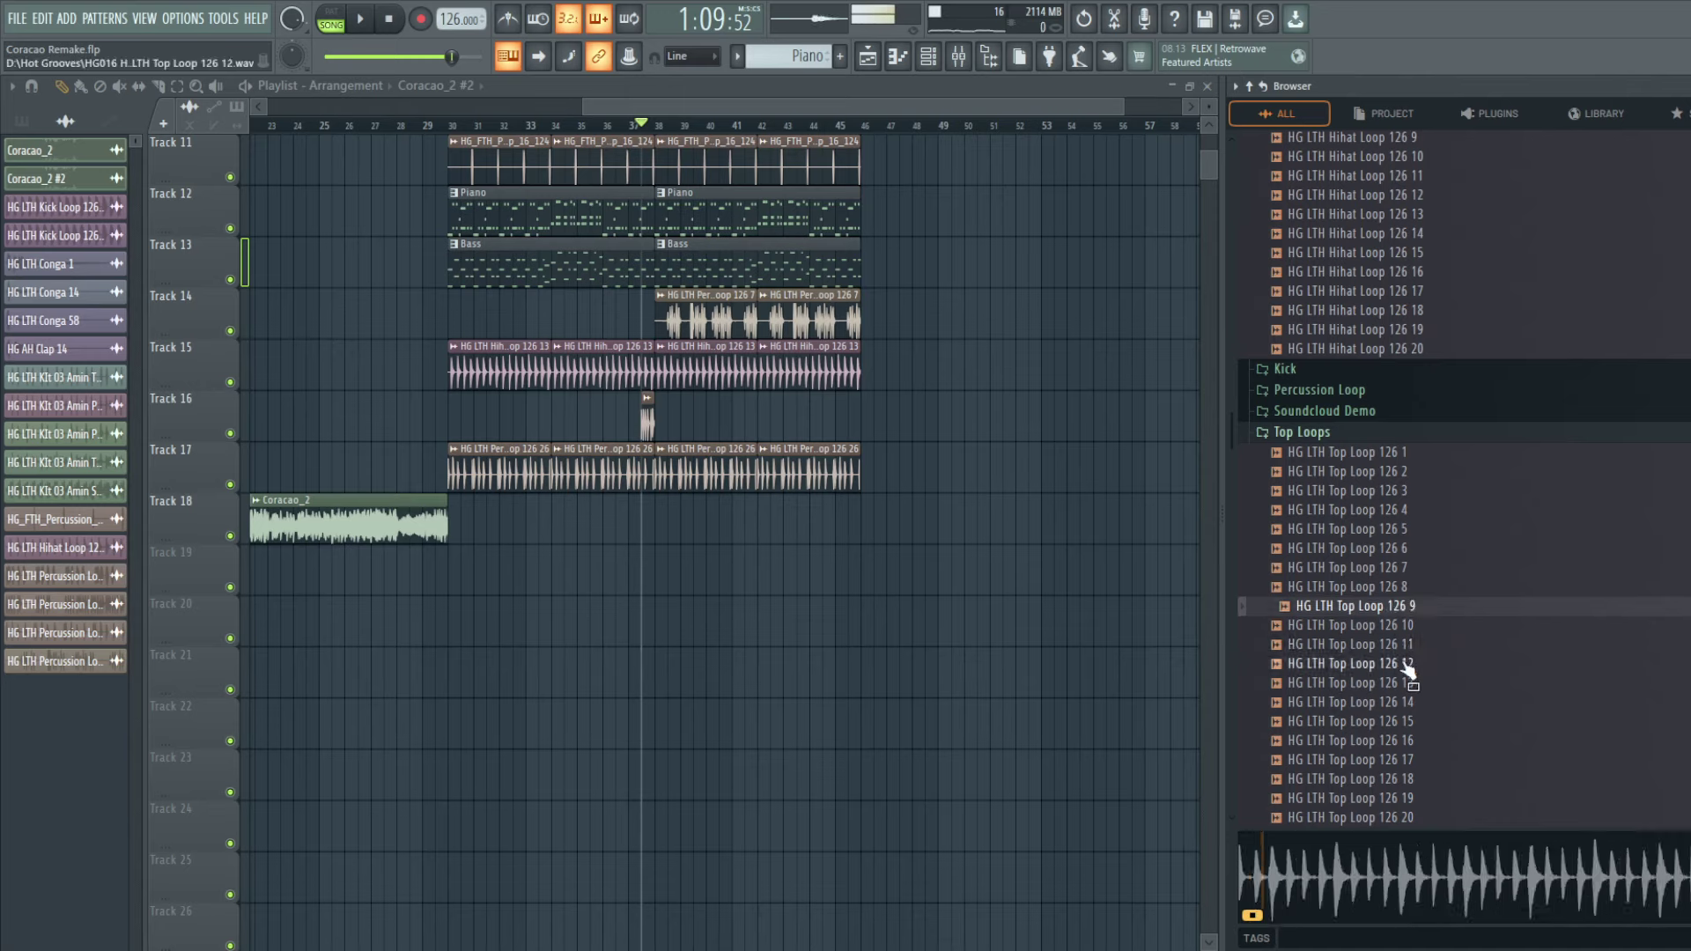
{"action": "left_click", "coordinate": [1421, 650]}
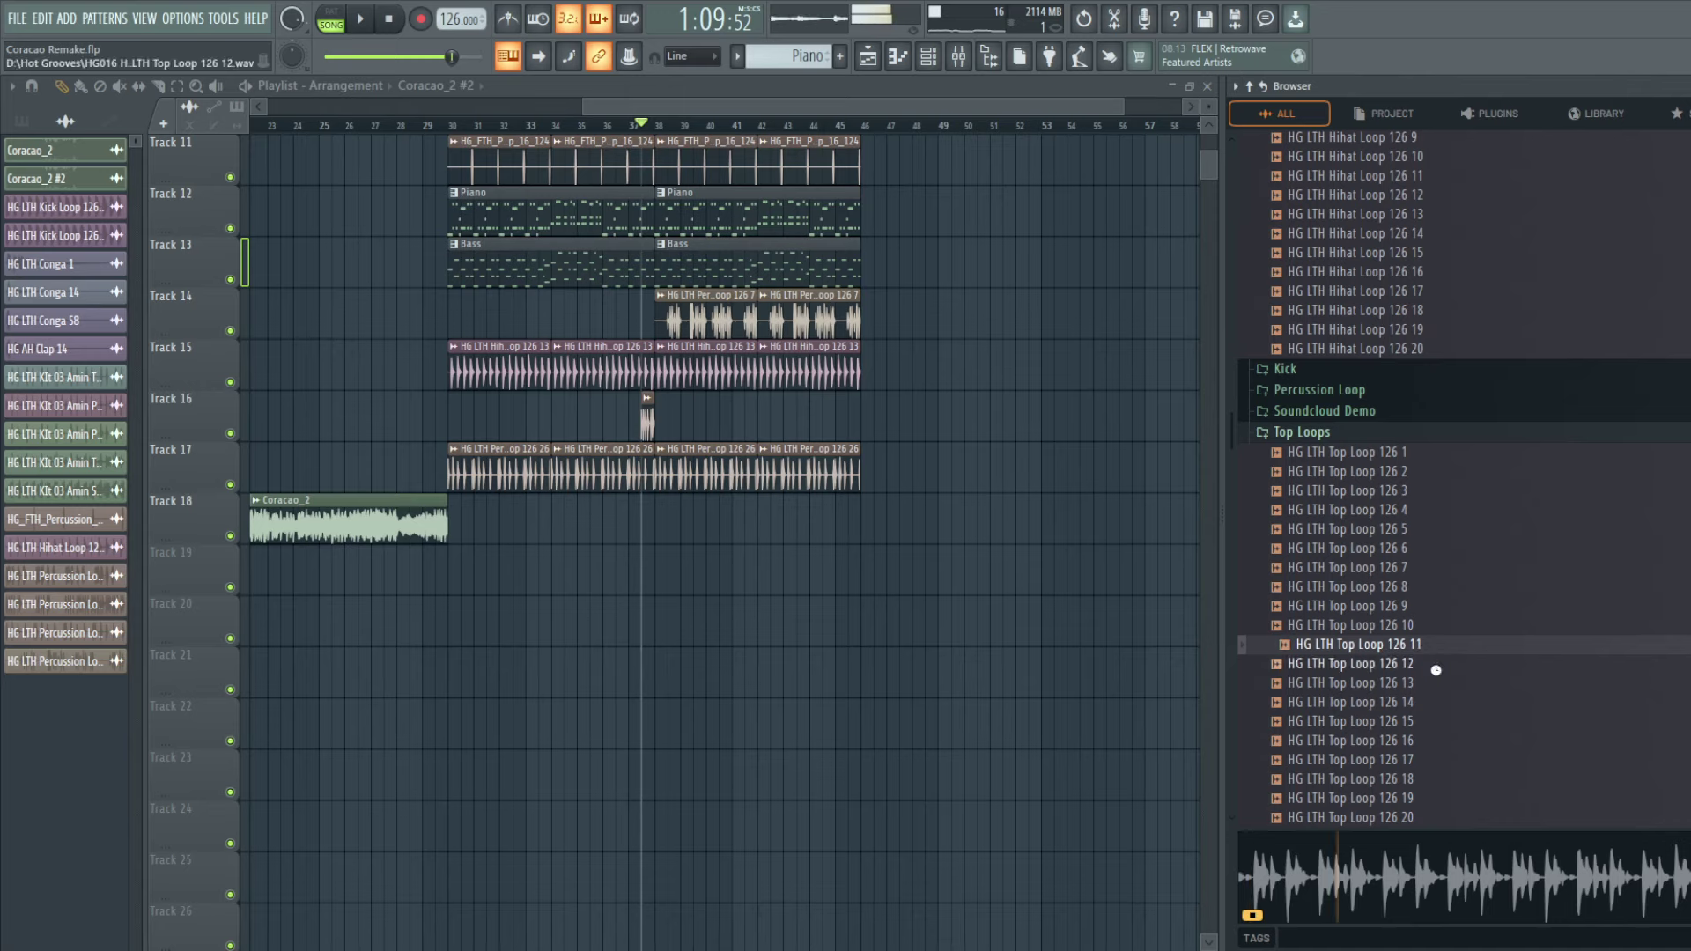
{"action": "left_click", "coordinate": [1435, 670]}
{"action": "key", "text": "Down"}
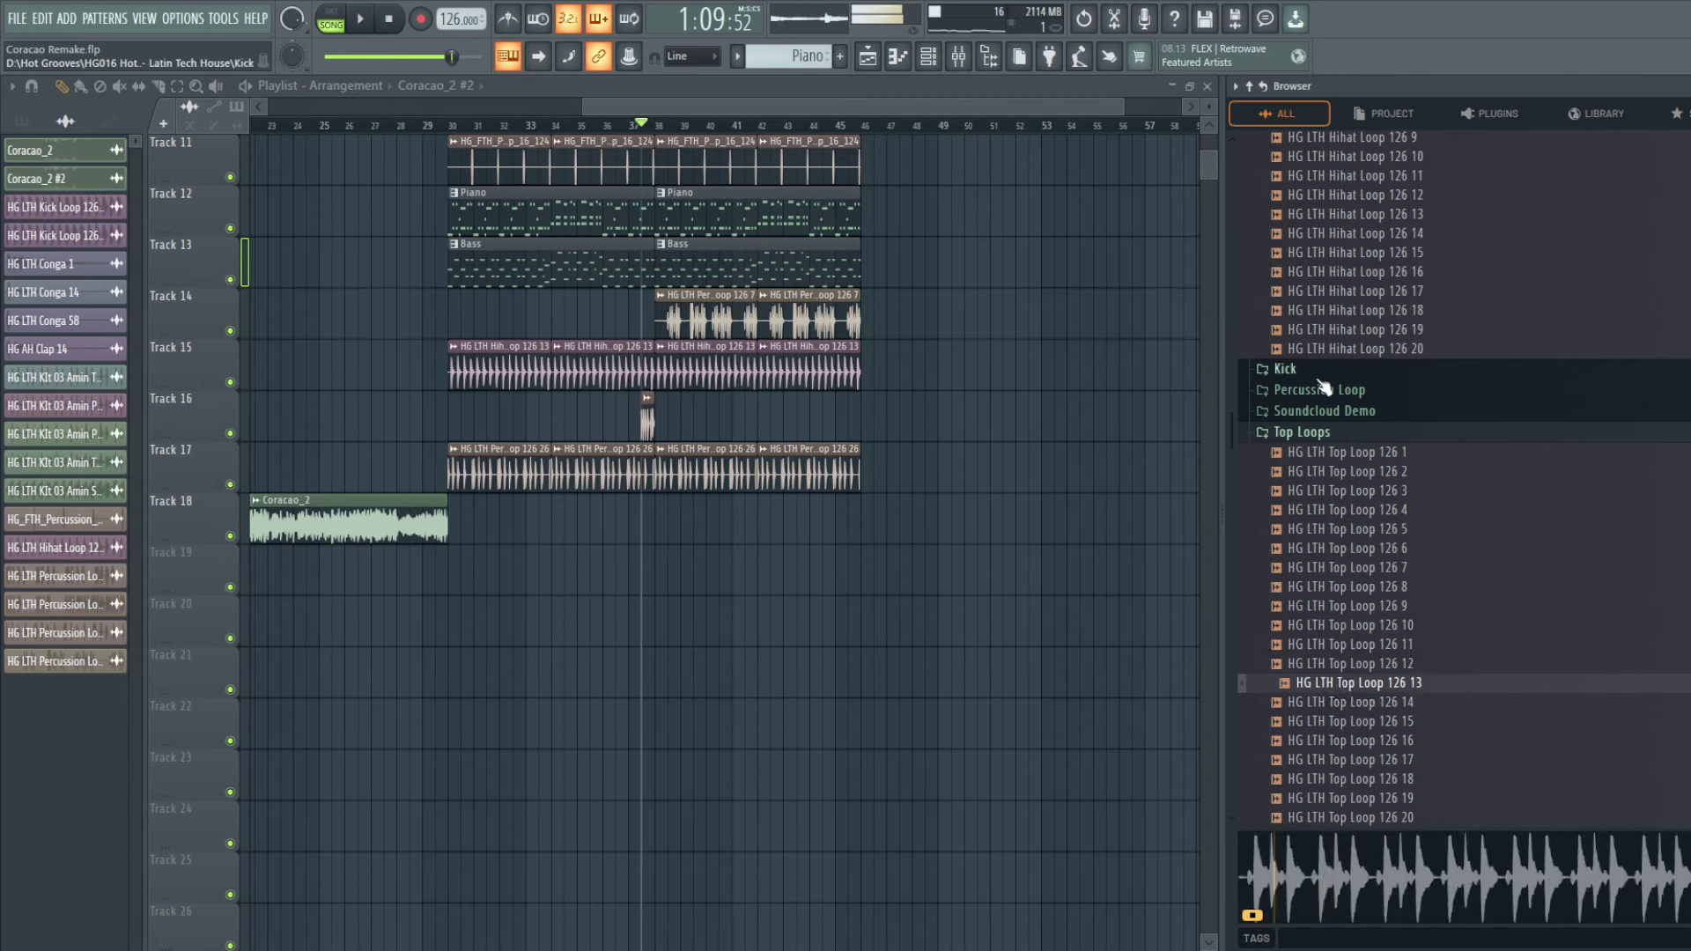
Step: Place HG LTH Hihat Loop 126 10 twice in a row on Track 18 from bar 38 to 46 and set its channel volume to 57%
{"action": "scroll", "coordinate": [1348, 449], "scroll_direction": "up", "scroll_amount": 8}
{"action": "left_click", "coordinate": [1352, 446]}
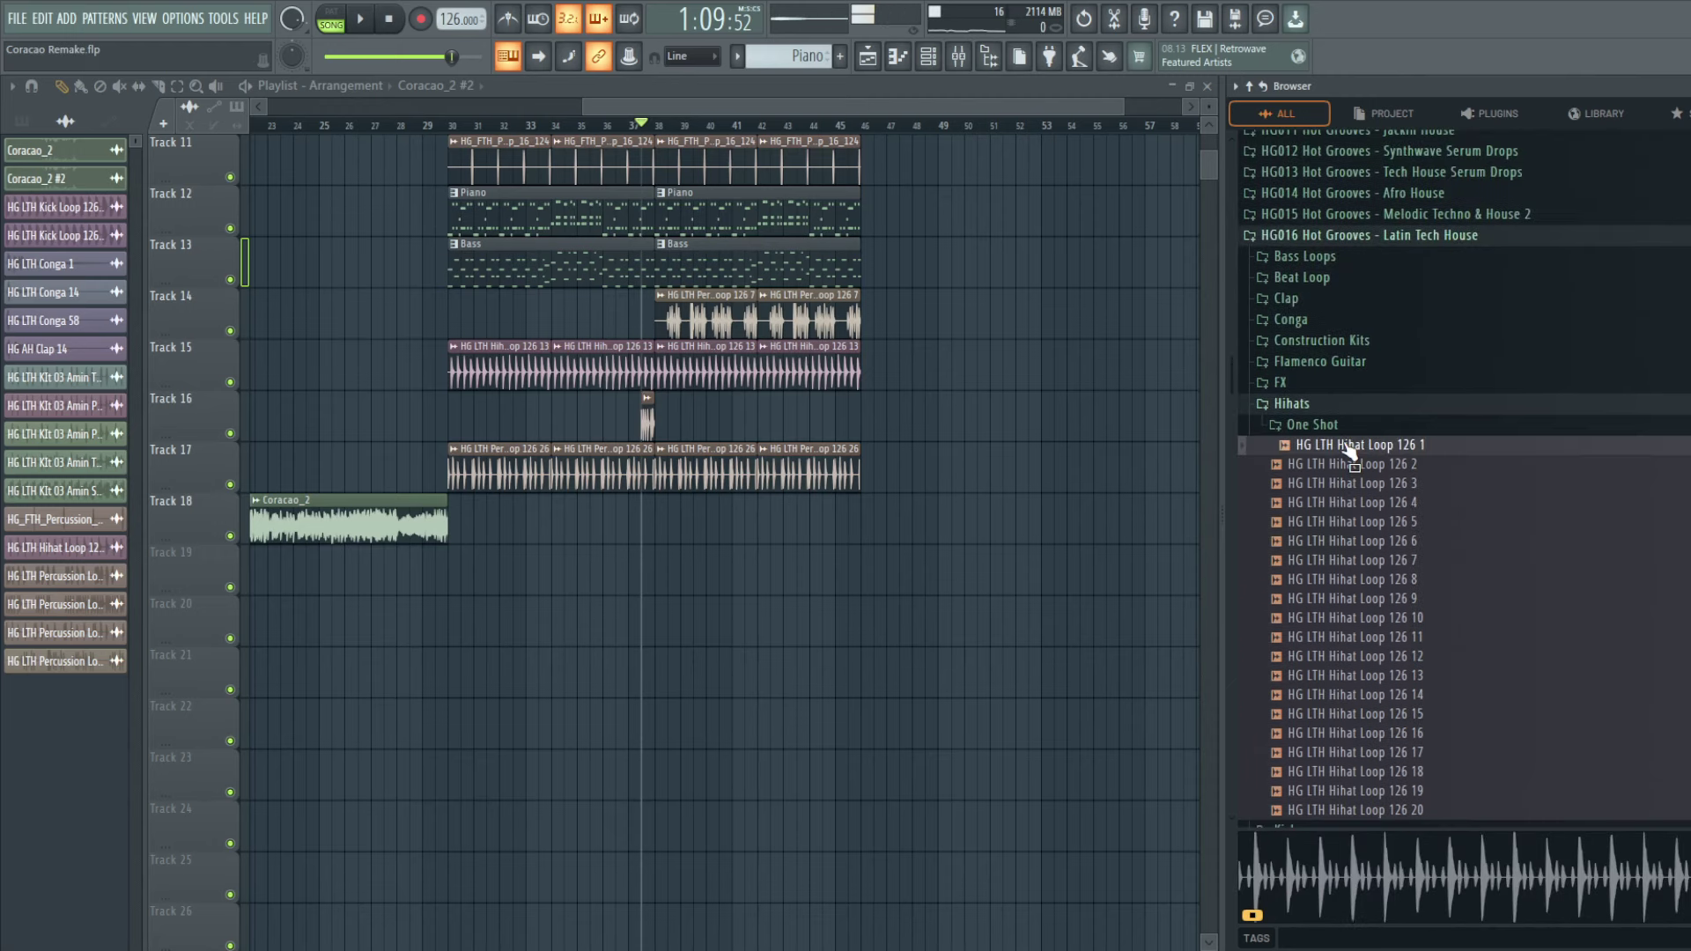
{"action": "left_click", "coordinate": [1384, 617]}
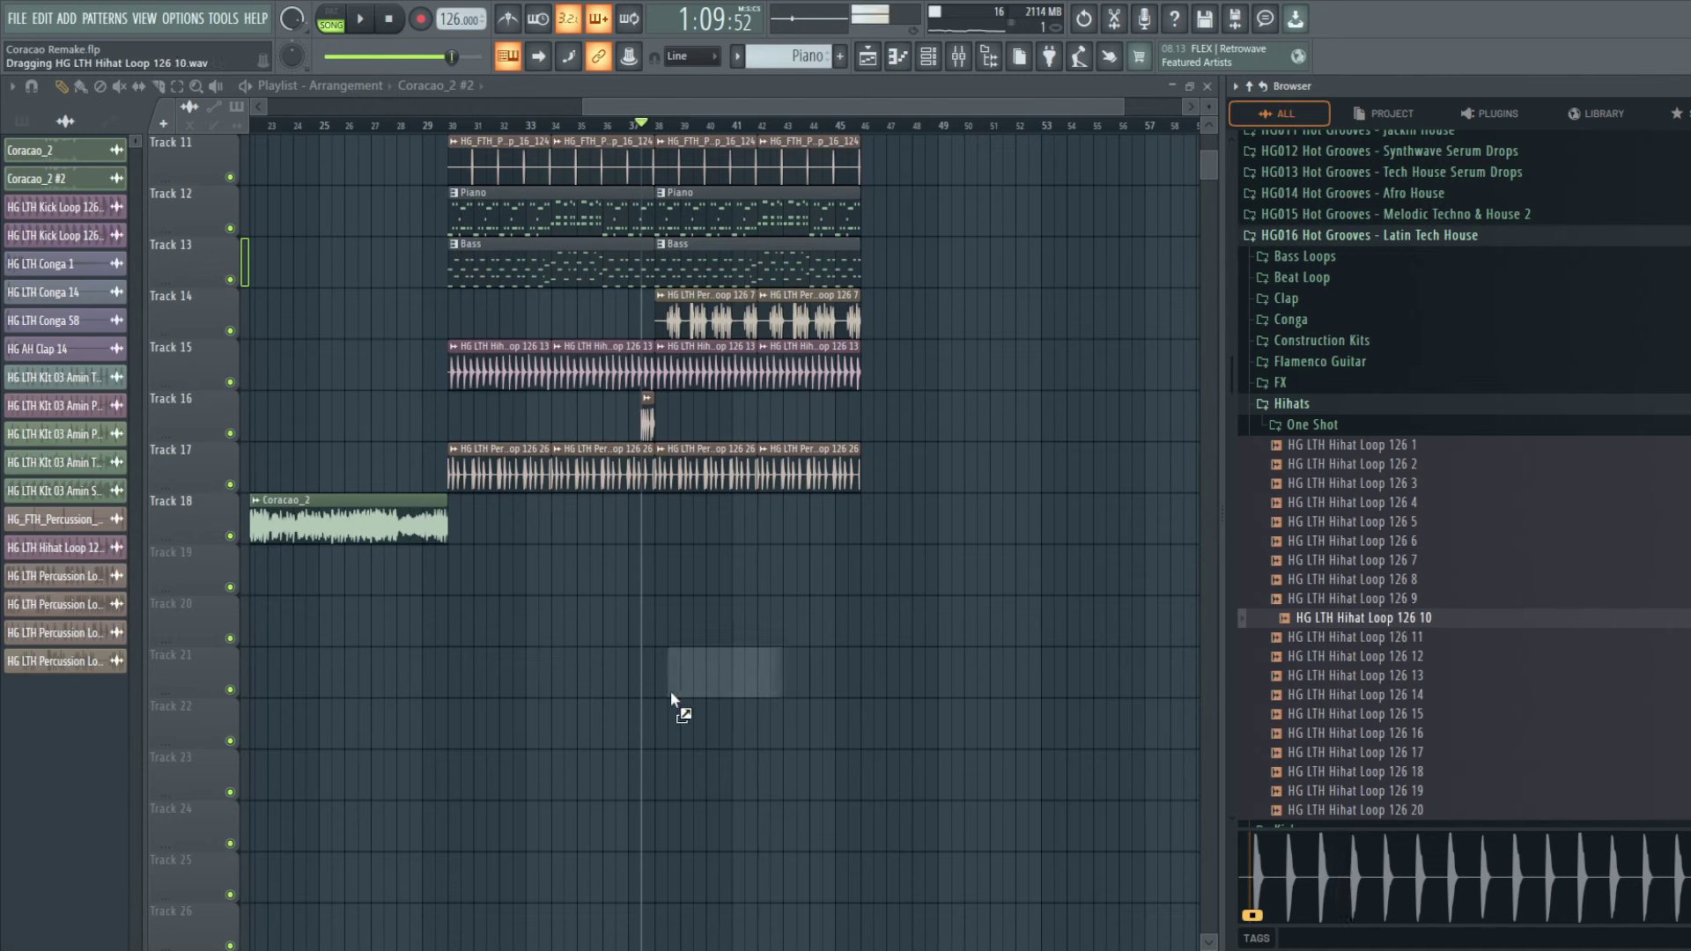
{"action": "key", "text": "space"}
{"action": "left_click_drag", "start_coordinate": [671, 693], "coordinate": [707, 512]}
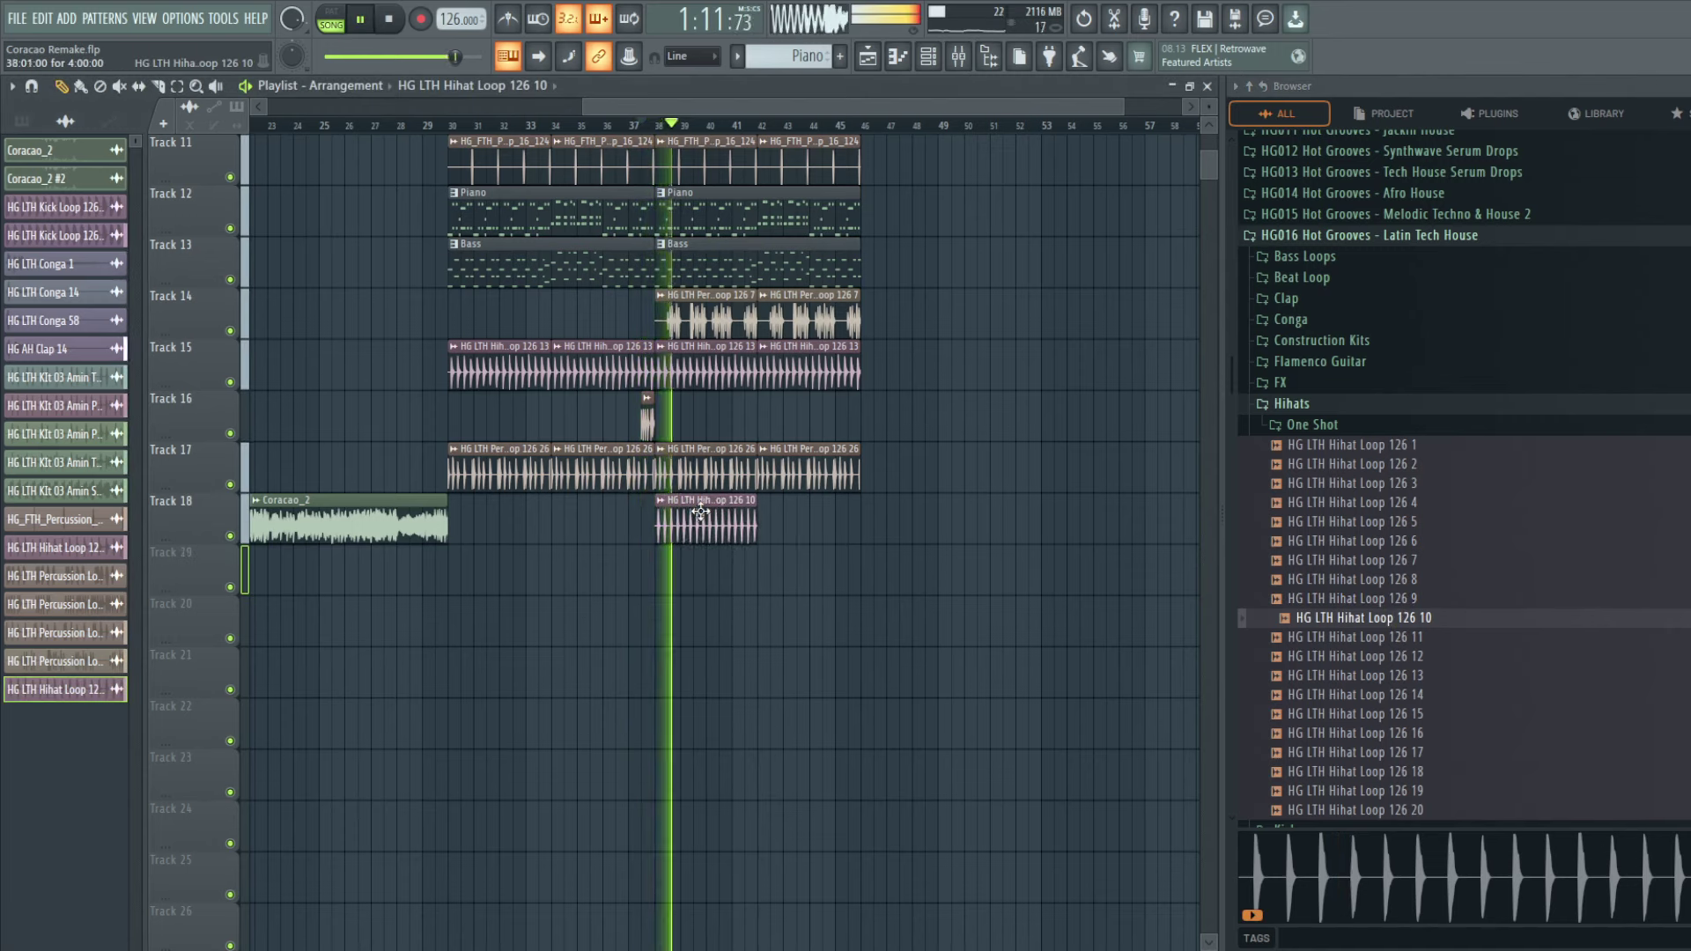
{"action": "left_click", "coordinate": [773, 521]}
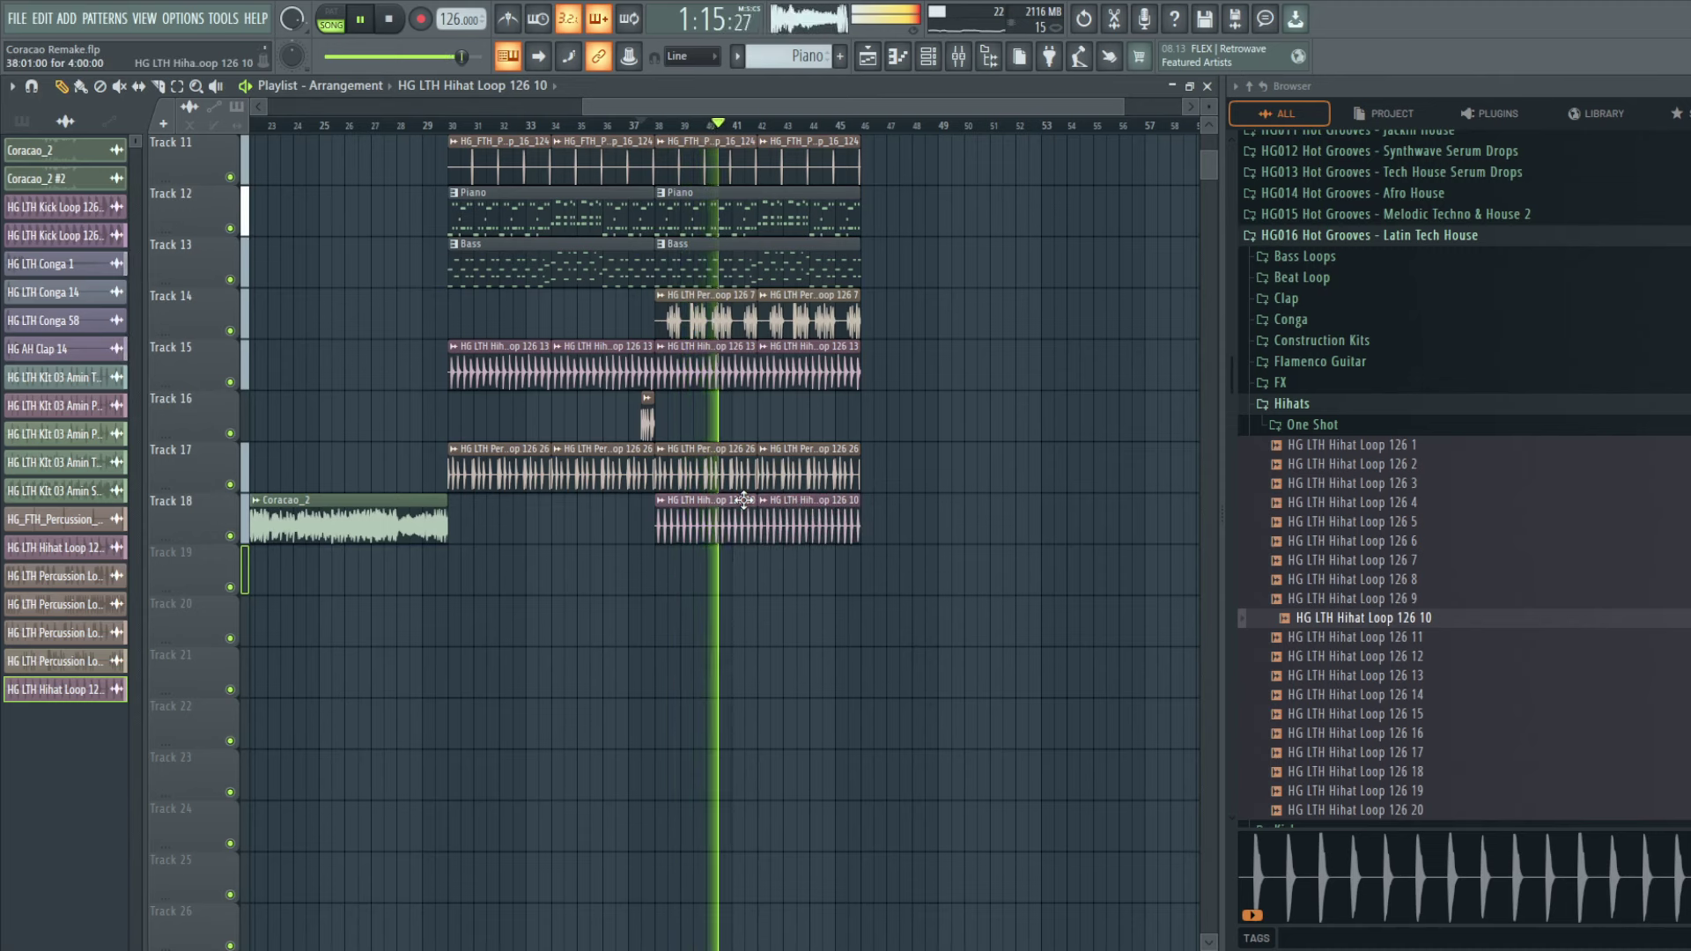
{"action": "double_click", "coordinate": [744, 499]}
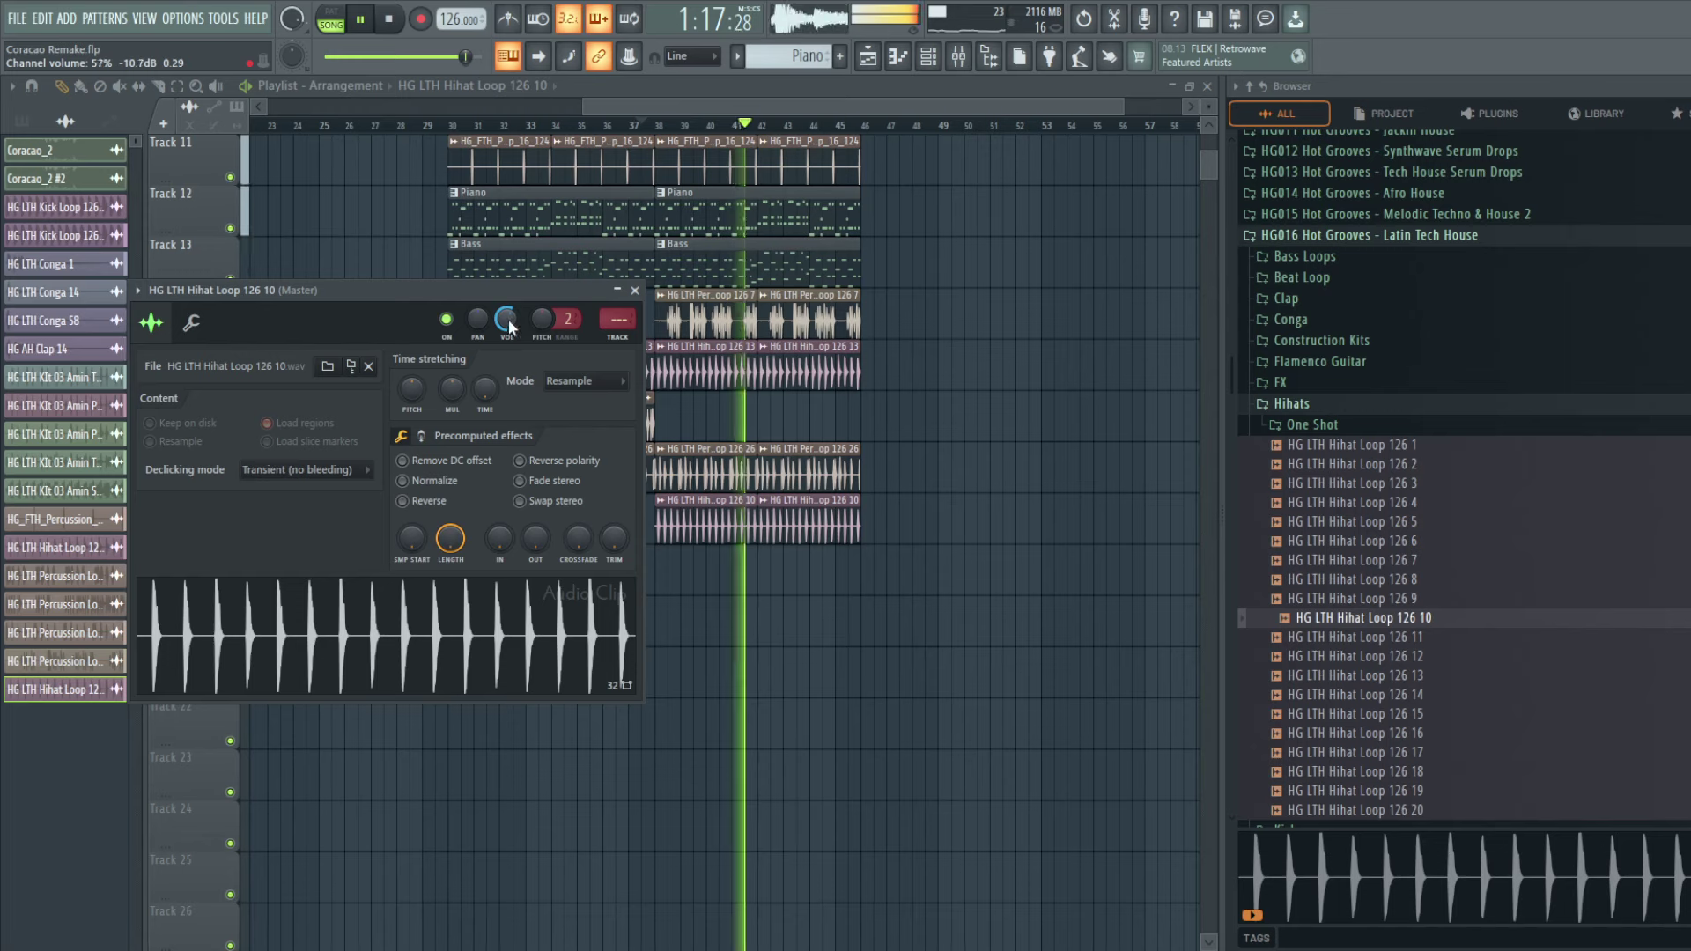
Step: Audition samples in the FX folder, including HG LTH FX 2 and 5, and place HG LTH FX 12 on Track 20 at bar 38
{"action": "left_click", "coordinate": [1281, 383]}
{"action": "key", "text": "space"}
{"action": "left_click", "coordinate": [1321, 422]}
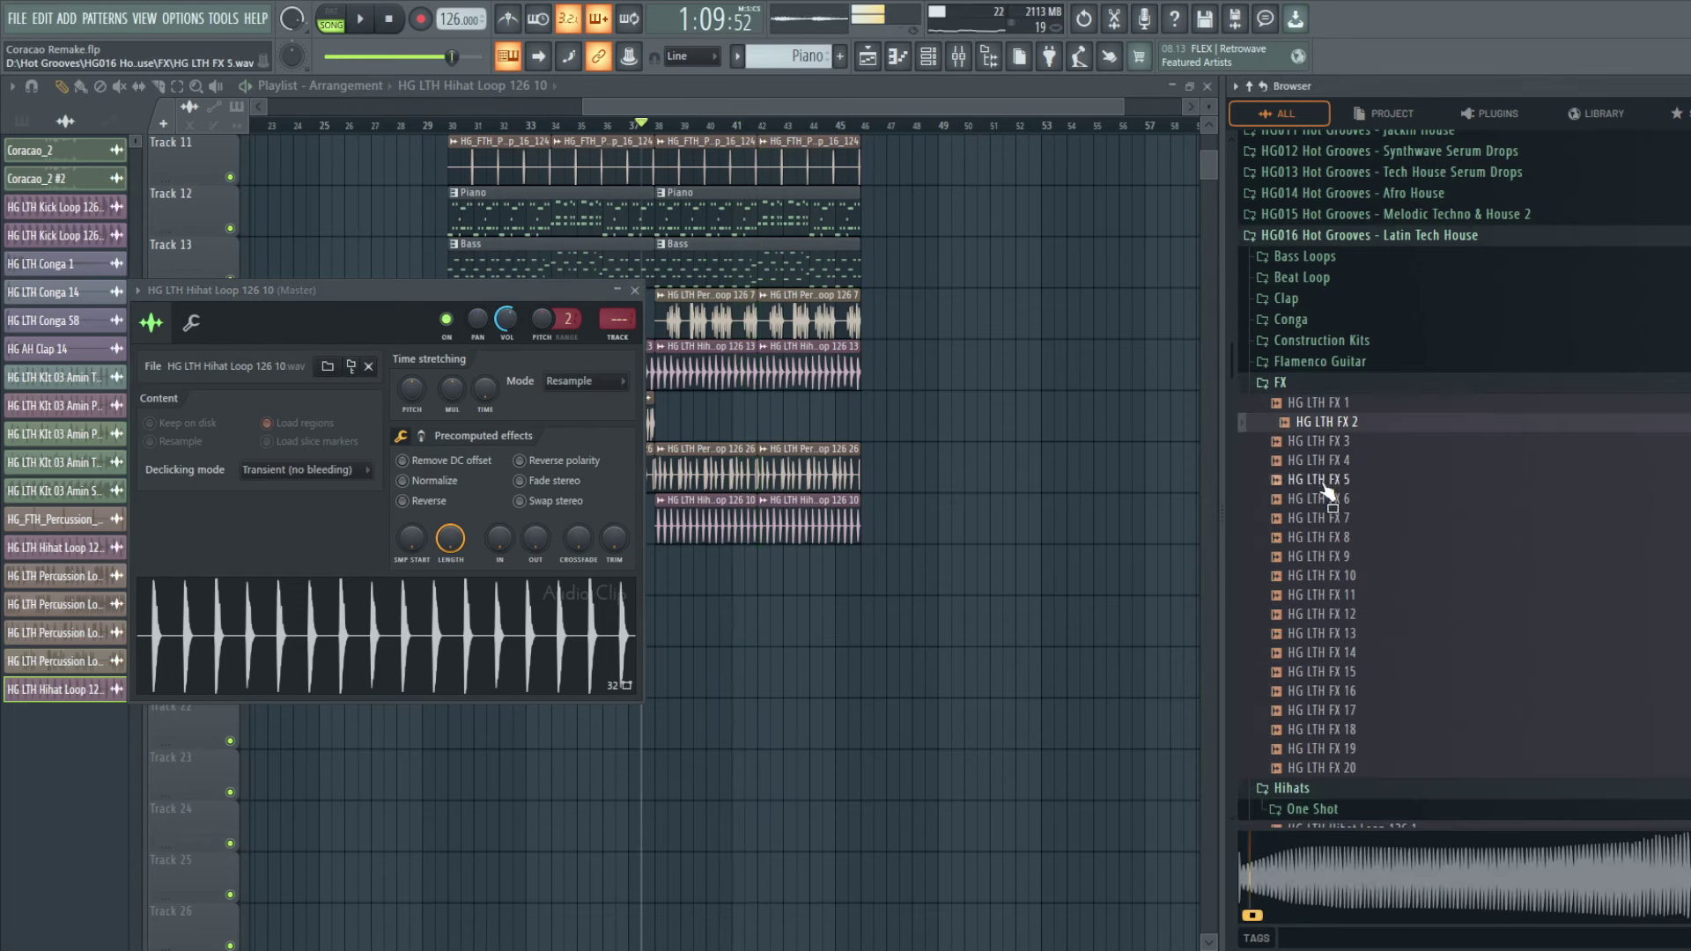
{"action": "left_click", "coordinate": [1323, 481]}
{"action": "left_click", "coordinate": [1367, 610]}
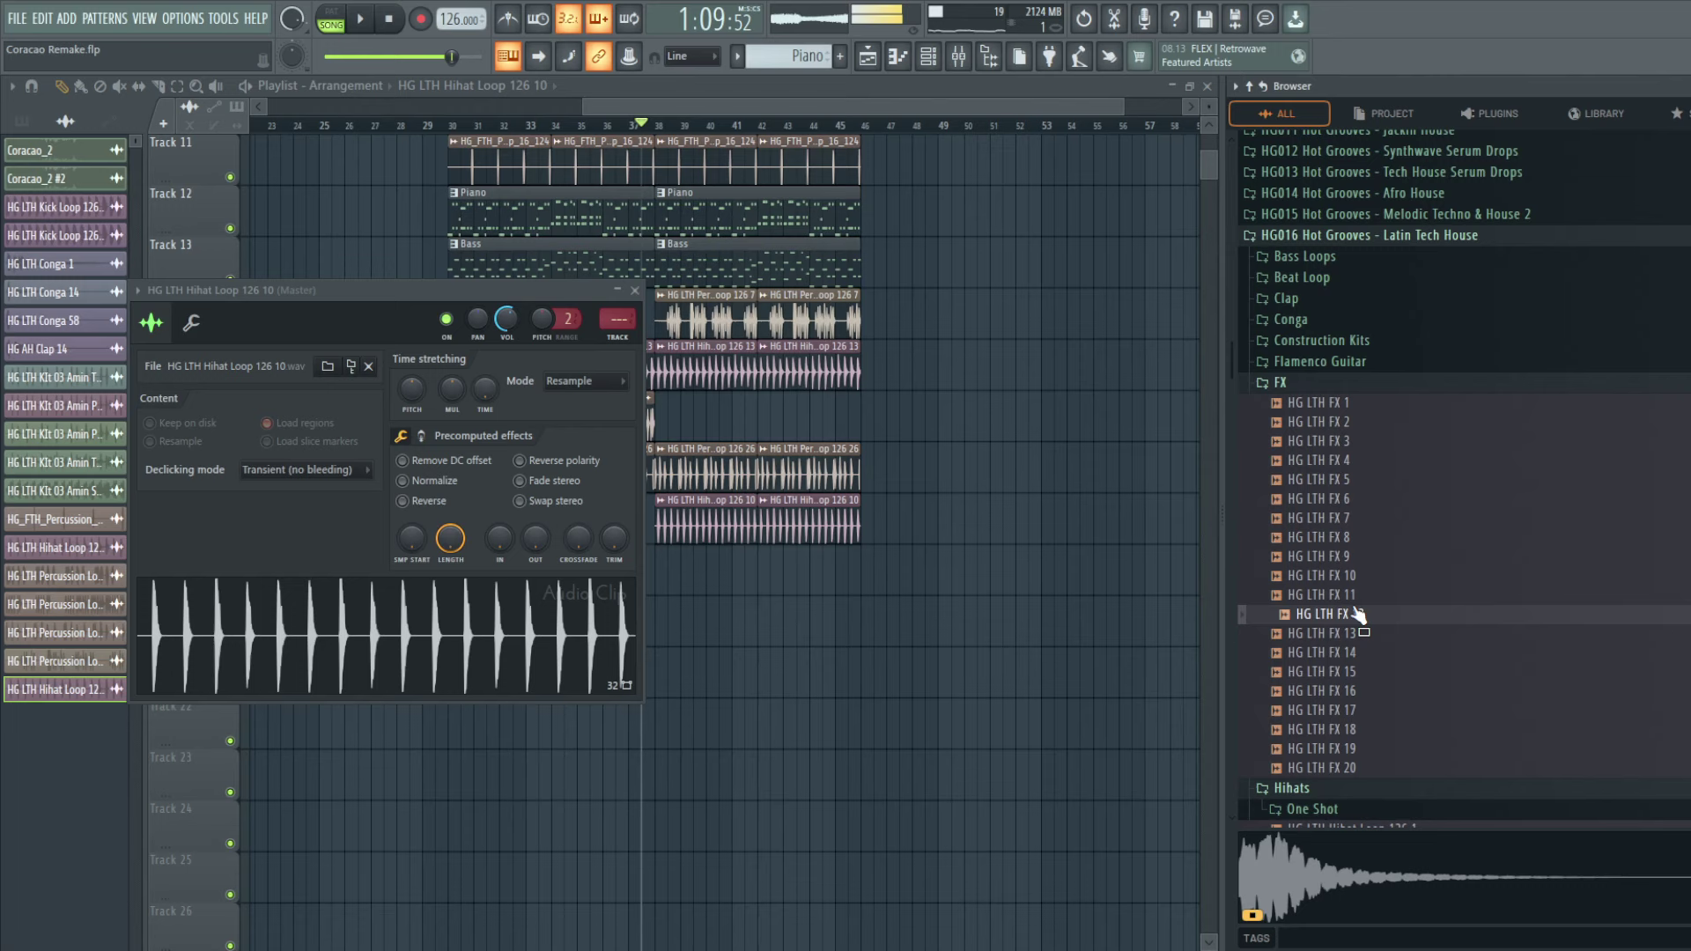
{"action": "left_click_drag", "start_coordinate": [1359, 614], "coordinate": [685, 610]}
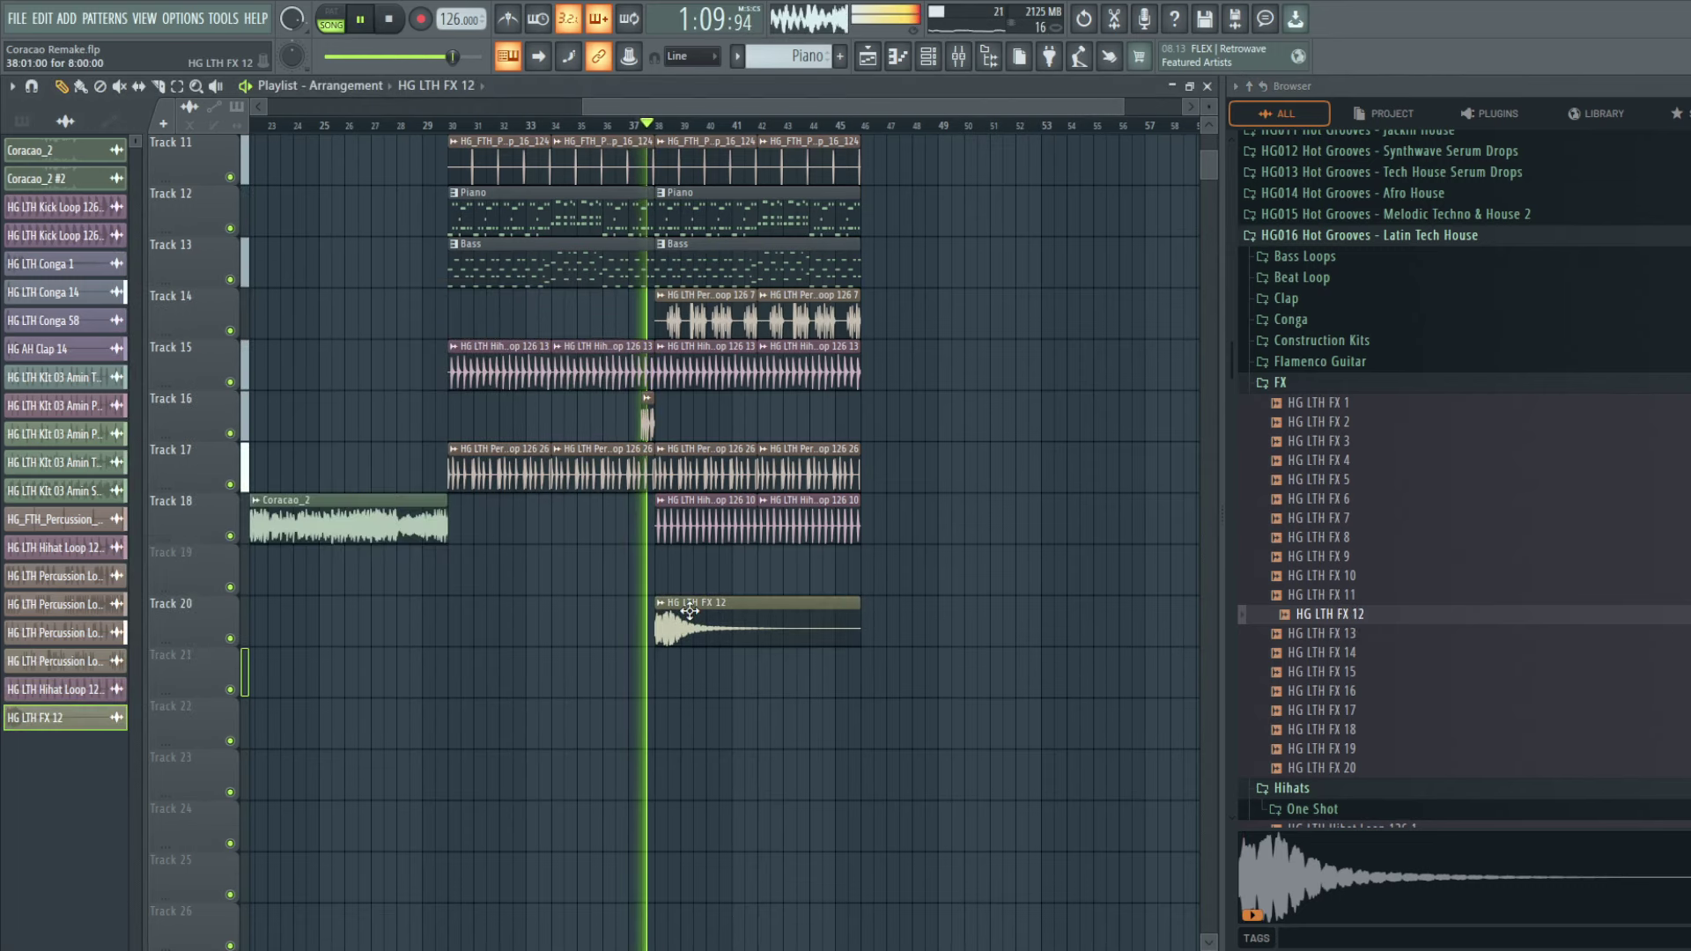
Step: Set the HG LTH FX 12 clip's channel volume to 42% and stop playback
{"action": "double_click", "coordinate": [690, 611]}
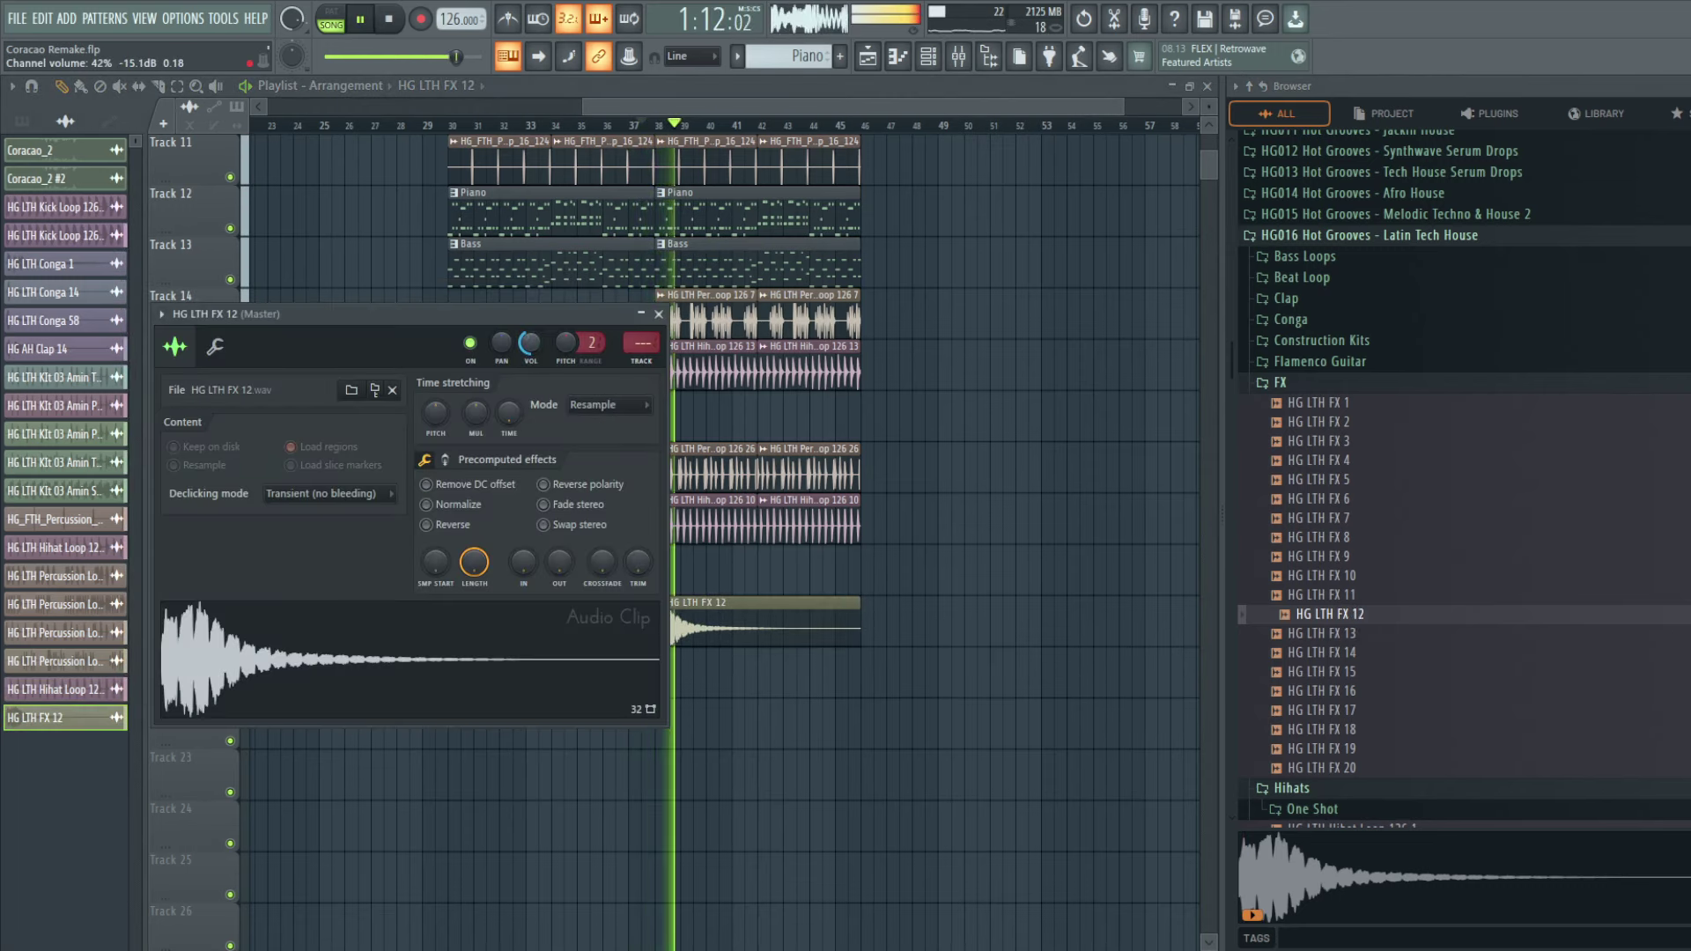
{"action": "key", "text": "Escape"}
{"action": "key", "text": "space"}
Step: Audition more FX samples, including HG LTH FX 17 and 18, and place HG LTH FX 9 on Track 21 at bar 30
{"action": "left_click", "coordinate": [1372, 711]}
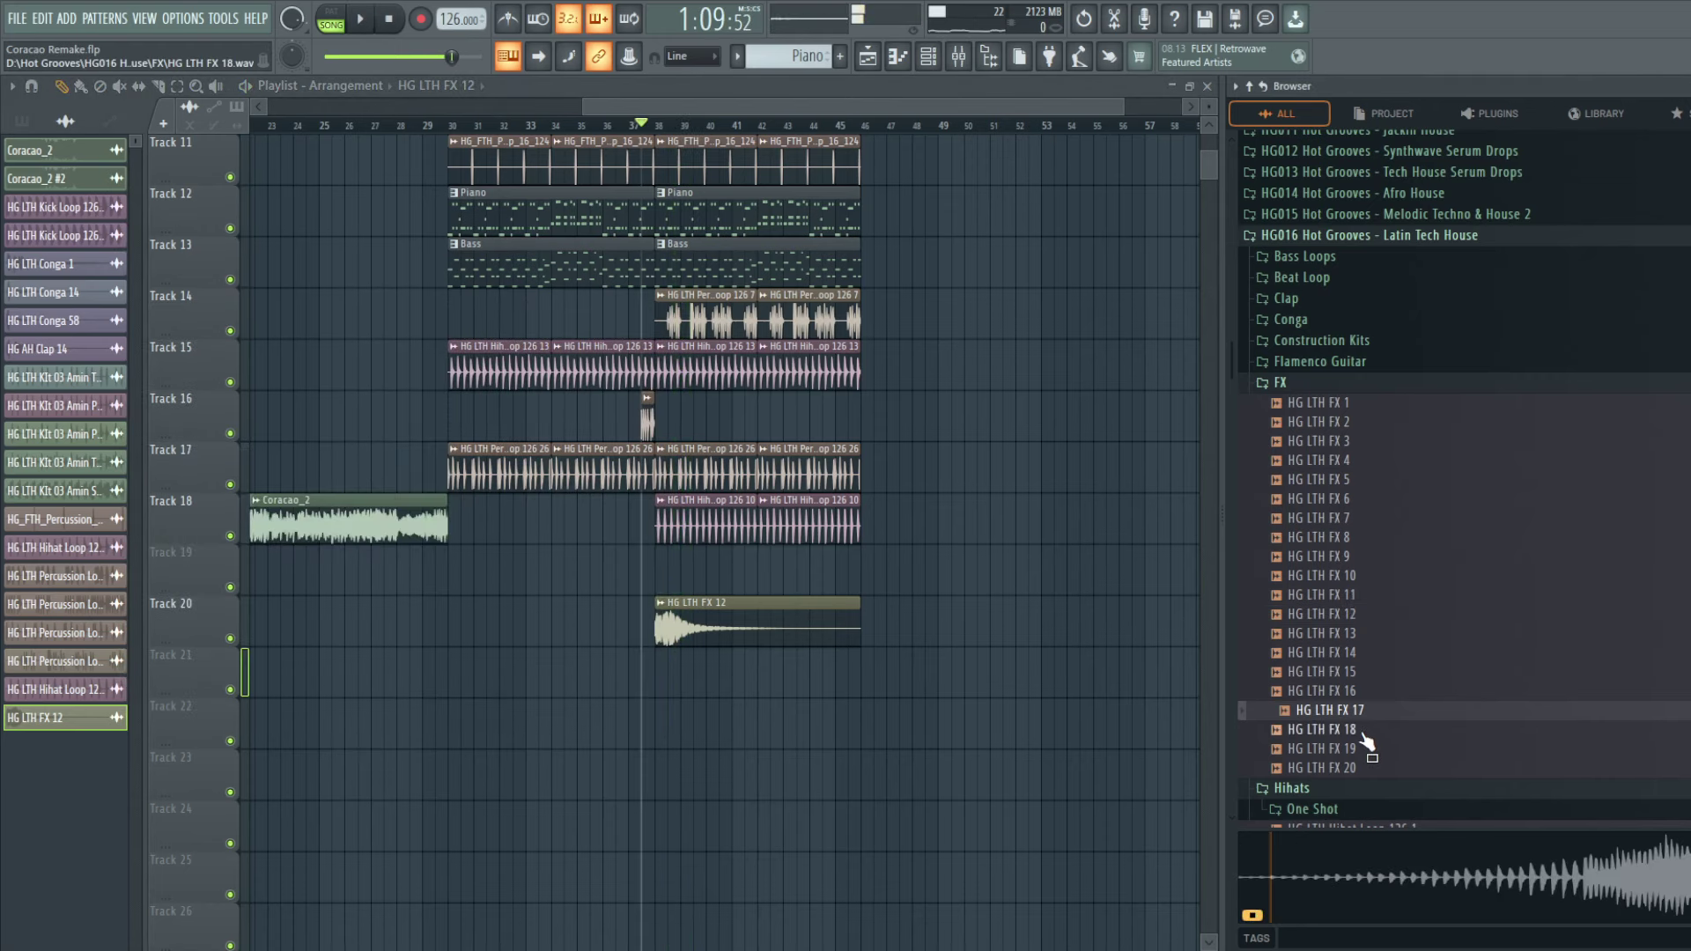
{"action": "left_click_drag", "start_coordinate": [1359, 750], "coordinate": [447, 679]}
{"action": "left_click", "coordinate": [1339, 556]}
{"action": "scroll", "coordinate": [1343, 598], "scroll_direction": "down", "scroll_amount": 2}
{"action": "key", "text": "space"}
{"action": "left_click", "coordinate": [427, 124]}
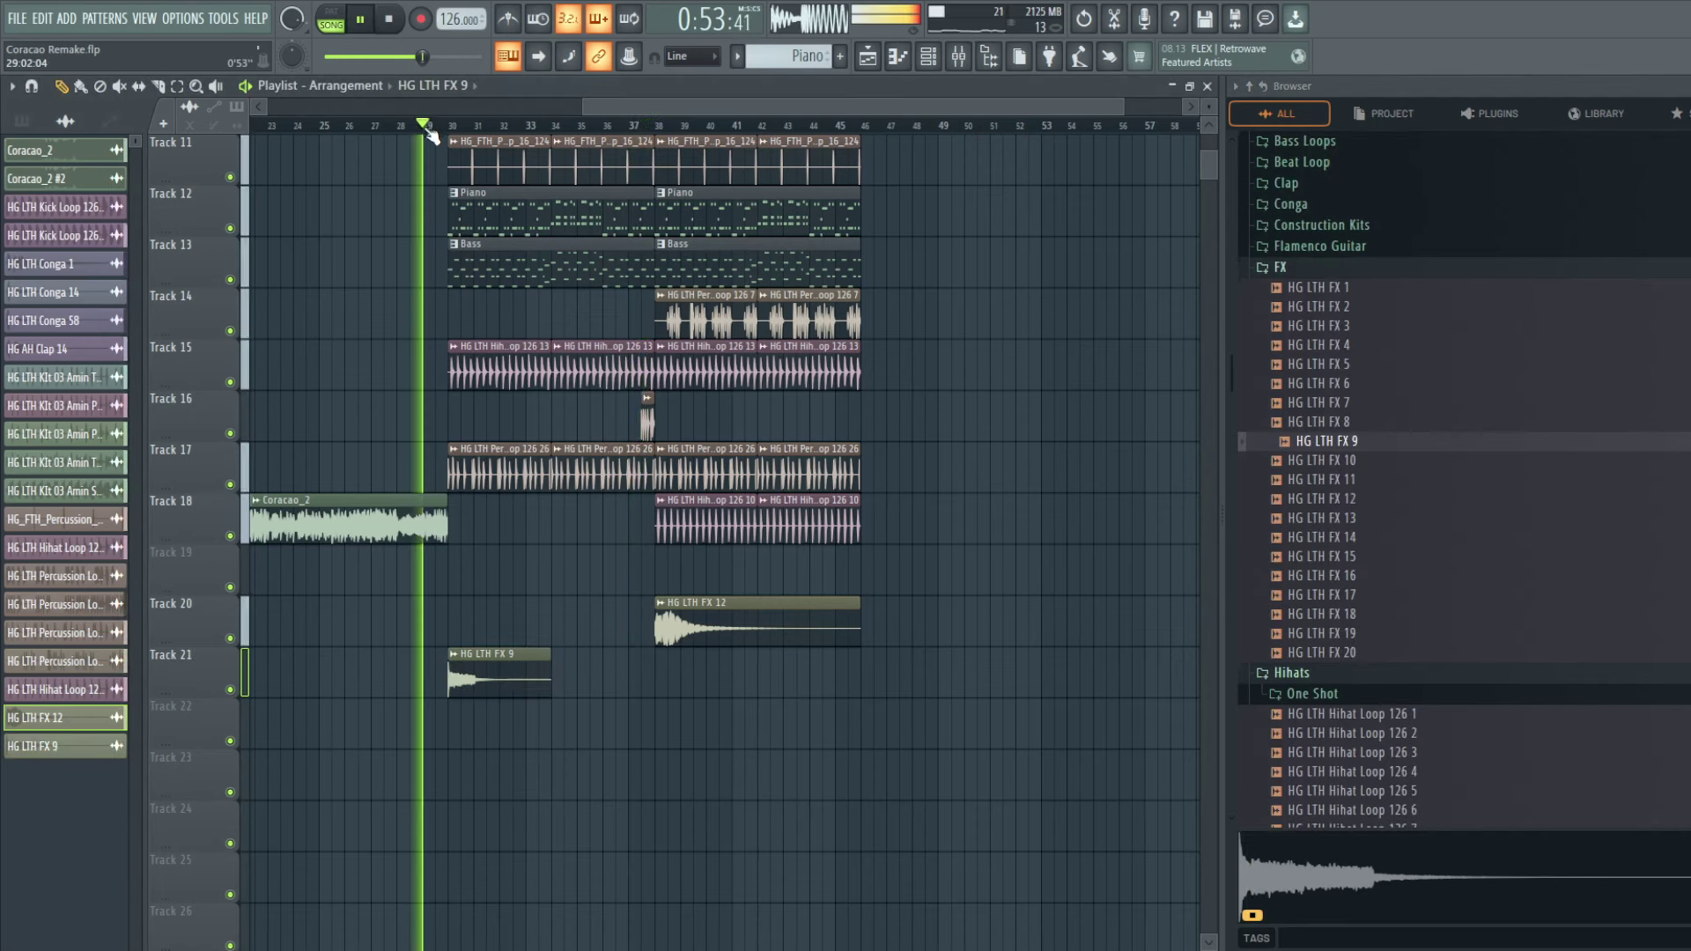
Step: Set the HG LTH FX 9 clip's channel volume to 61% during playback
{"action": "double_click", "coordinate": [506, 672]}
{"action": "left_click_drag", "start_coordinate": [556, 367], "coordinate": [555, 397]}
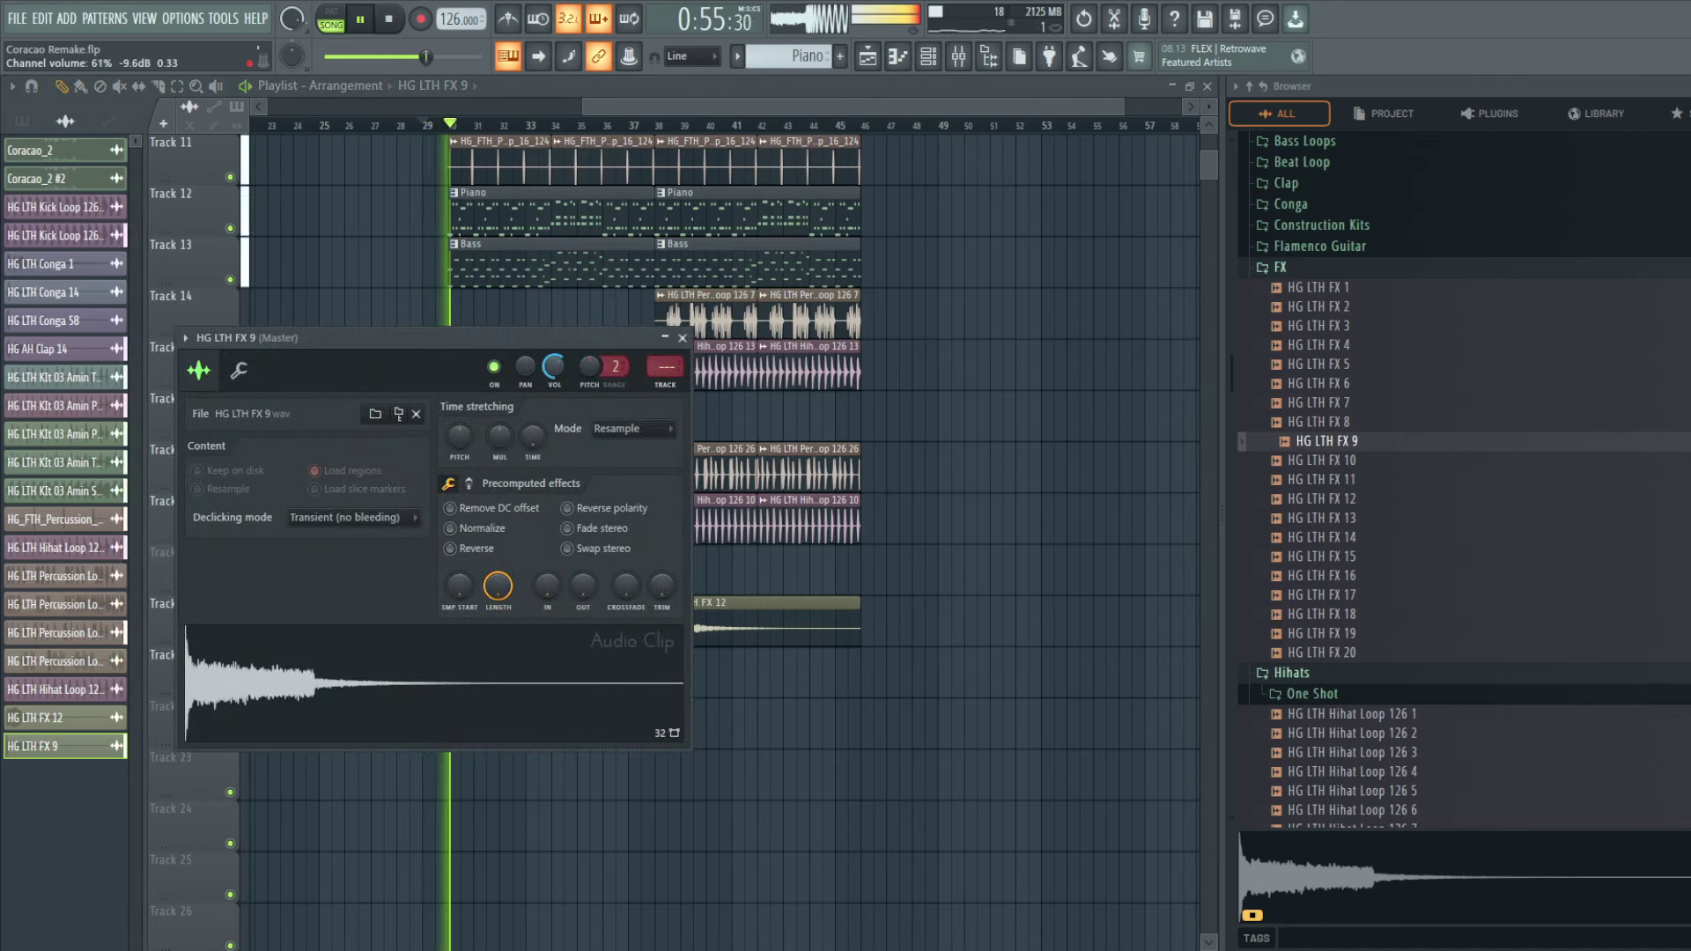
{"action": "right_click", "coordinate": [998, 466]}
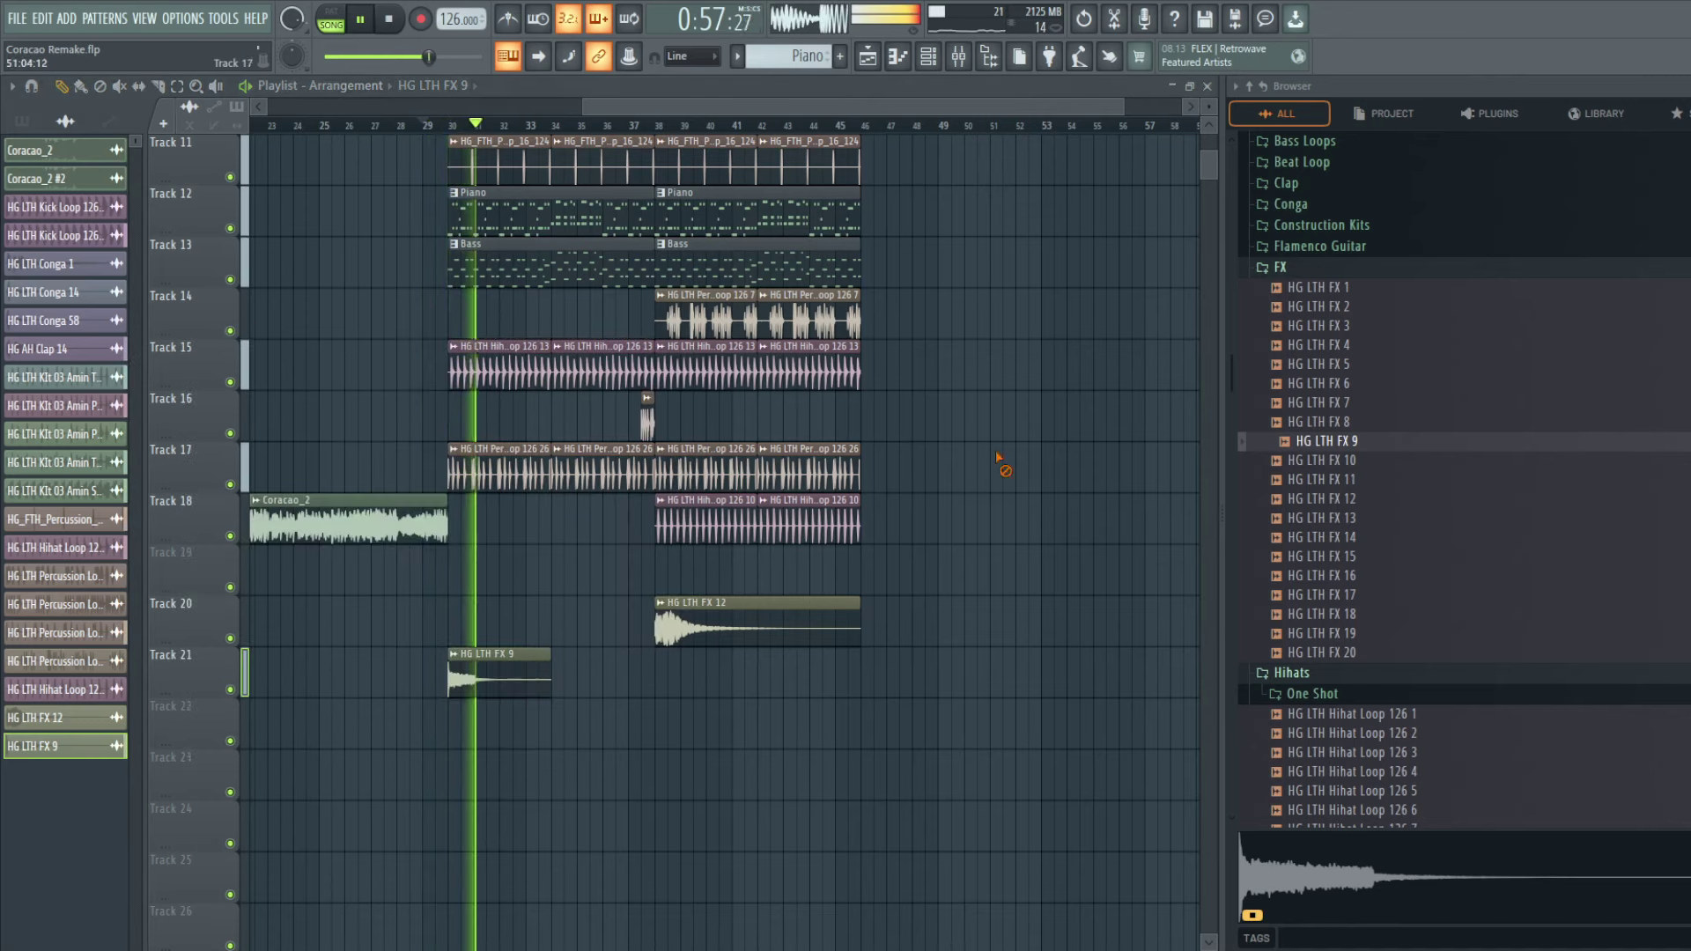
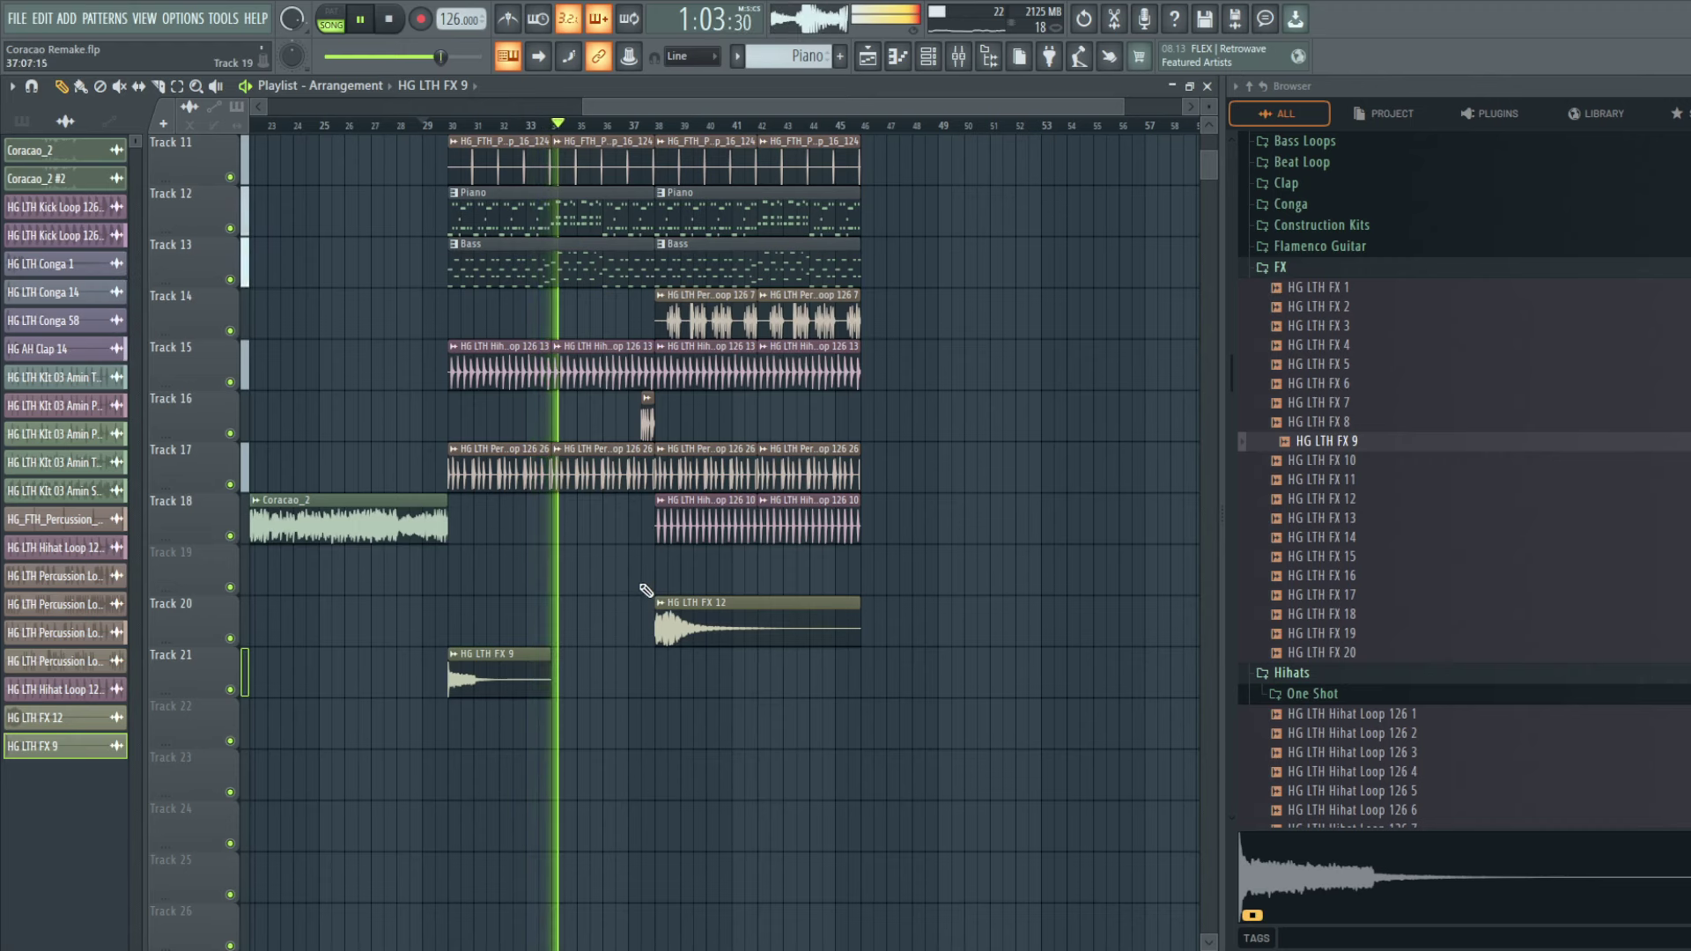
Step: Mute and unmute the shaker on Track 10 during playback to compare the mix with and without it
{"action": "scroll", "coordinate": [821, 441], "scroll_direction": "up", "scroll_amount": 2}
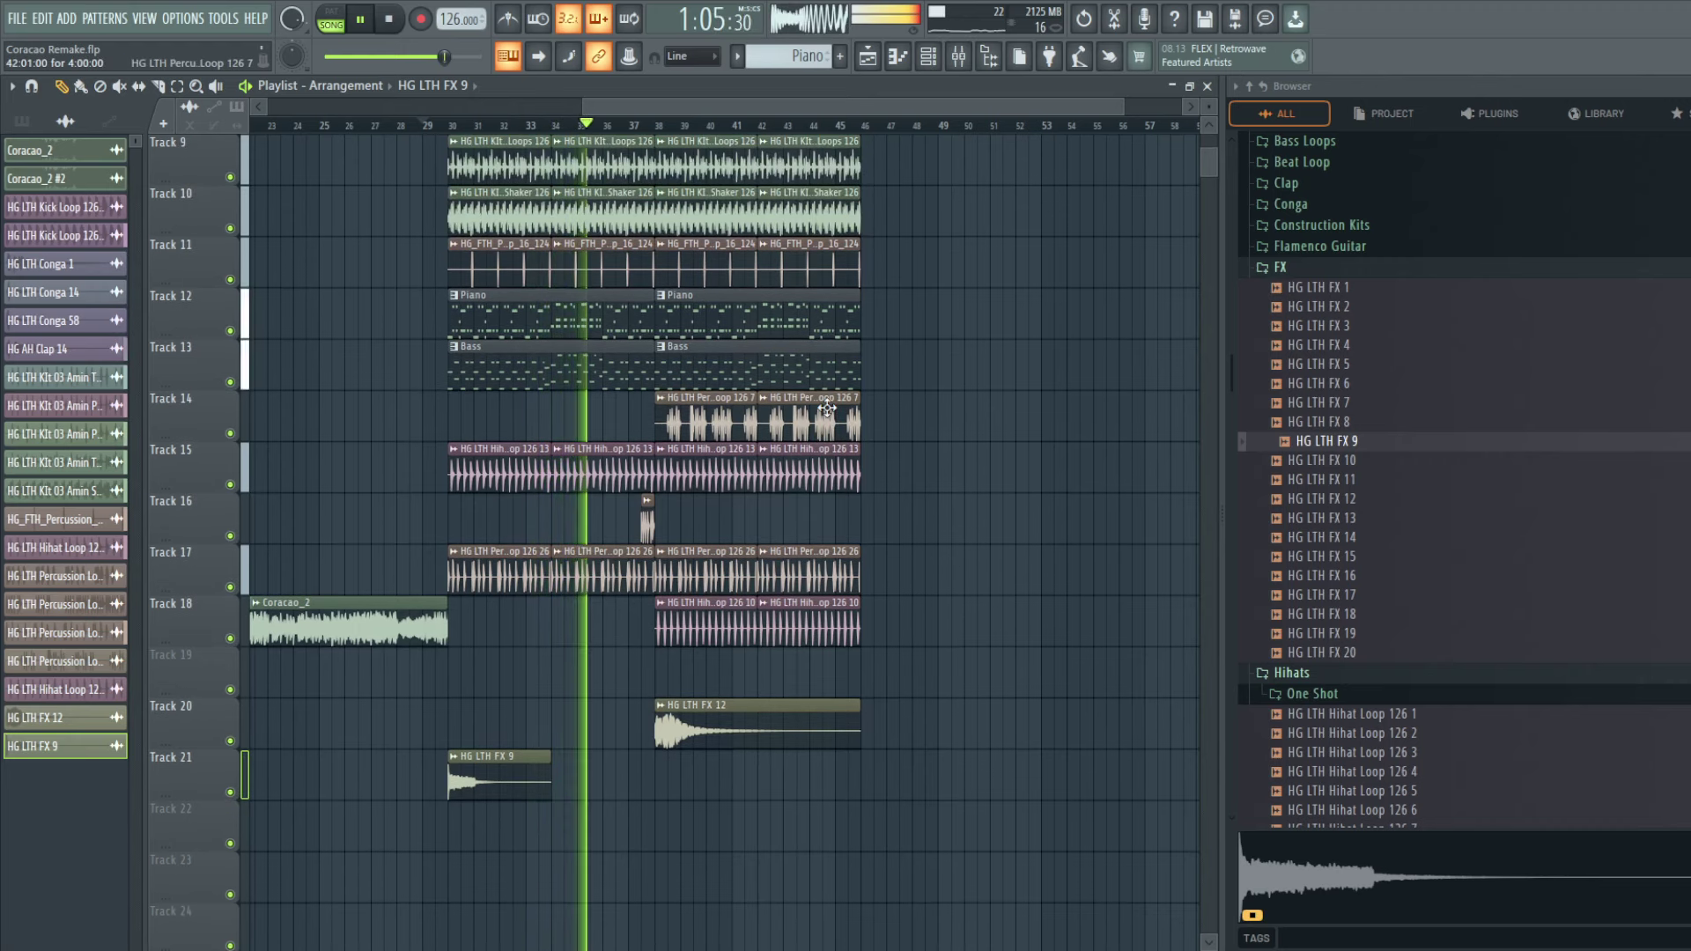
{"action": "scroll", "coordinate": [238, 339], "scroll_direction": "up", "scroll_amount": 2}
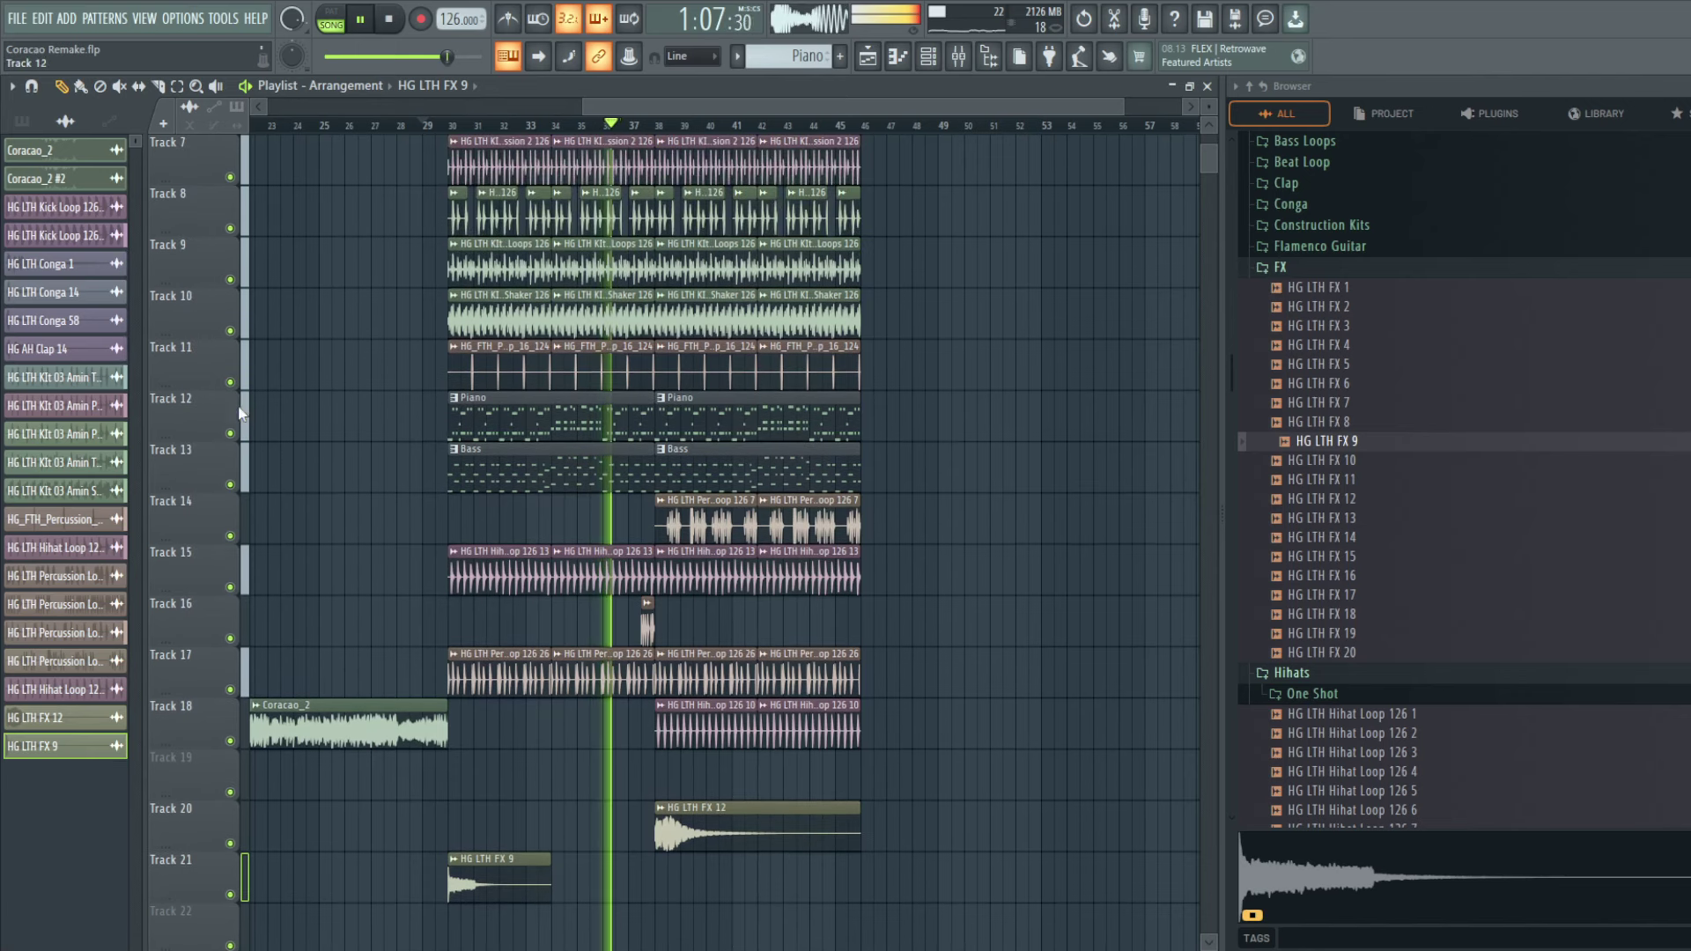
{"action": "left_click", "coordinate": [232, 333]}
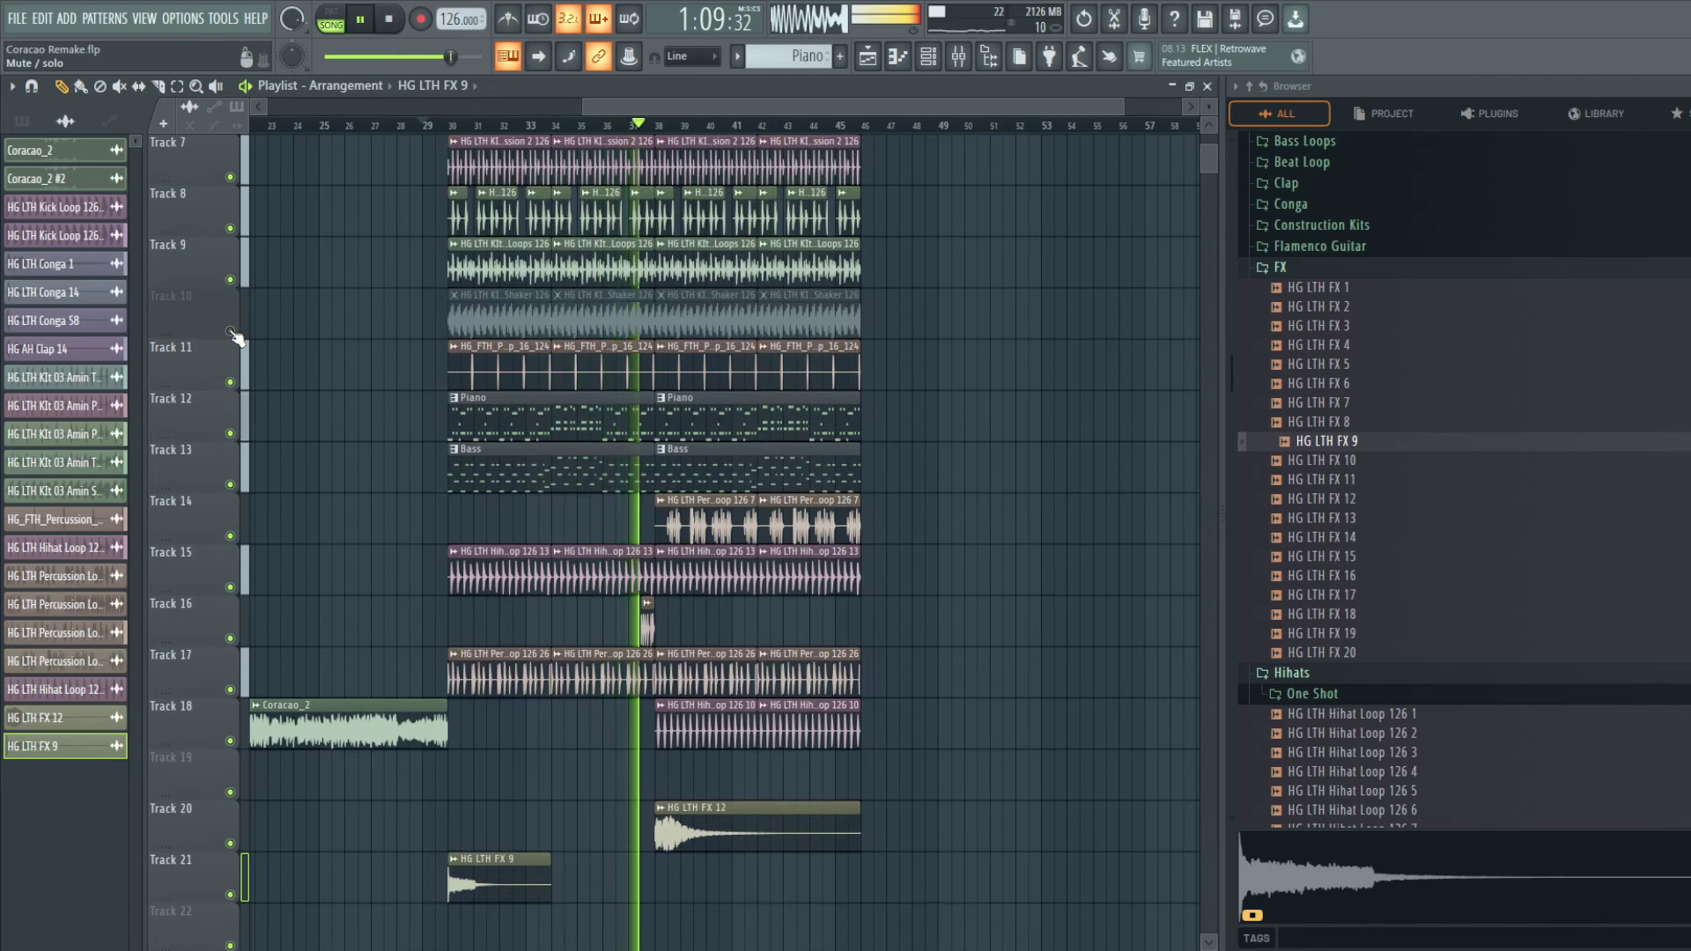
{"action": "left_click", "coordinate": [232, 333]}
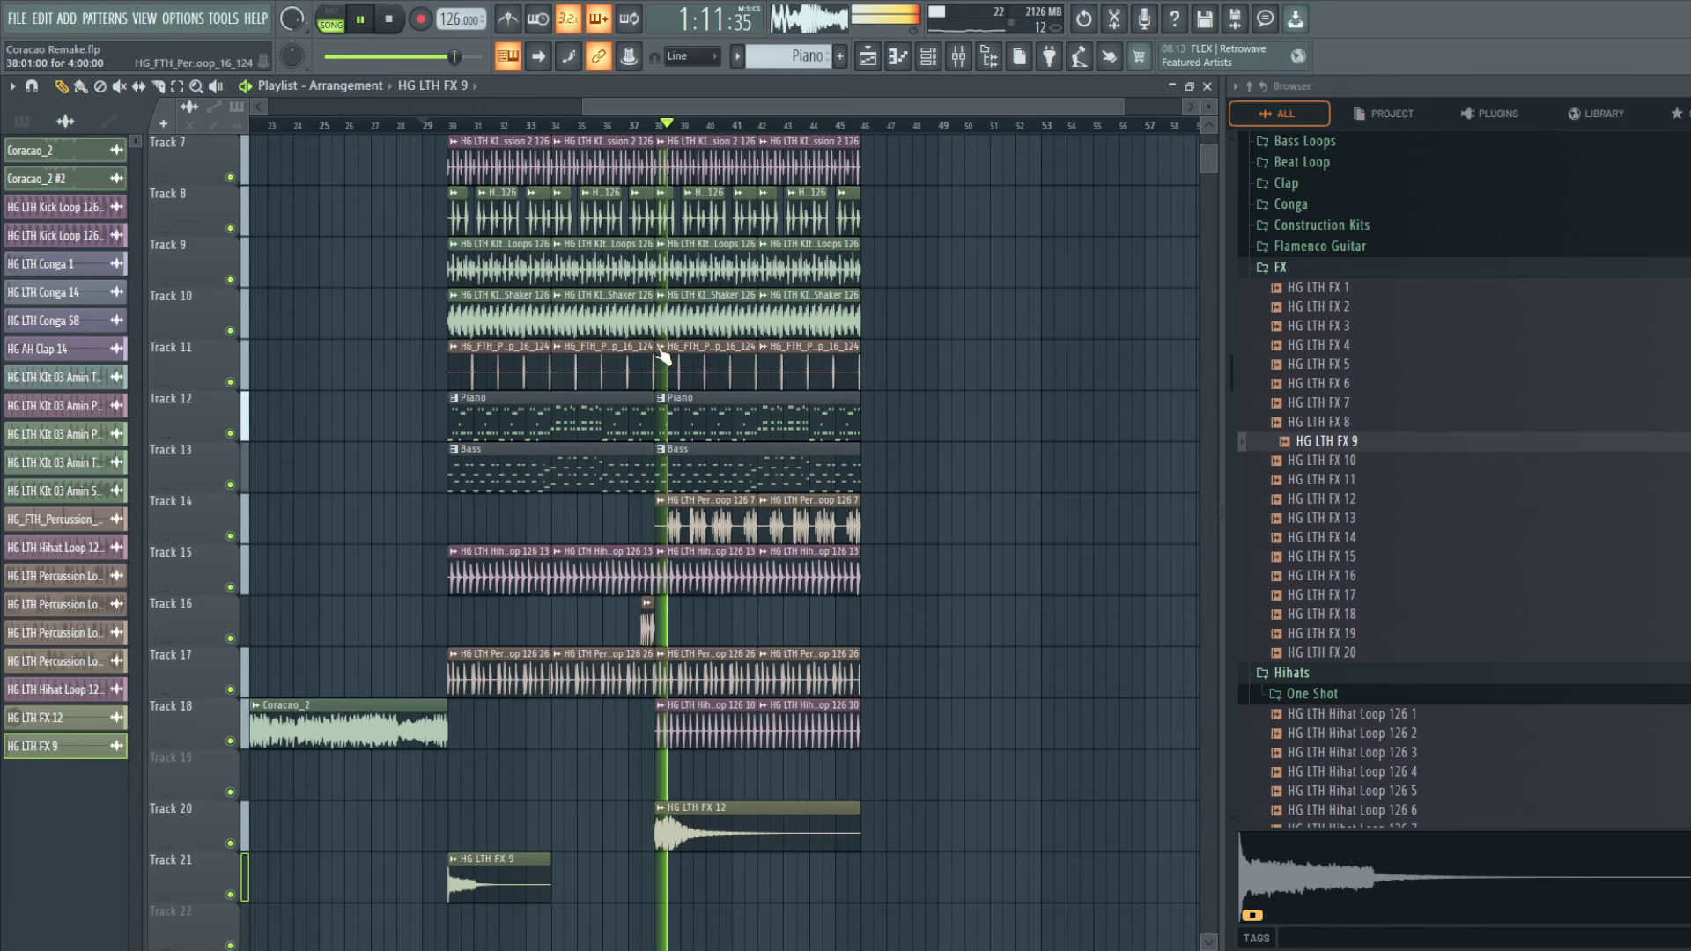
Step: Browse to the Hihats folder of HG014 Hot Grooves - Afro House and place HG AH Hihat Loop 122 9 twice on Track 22 from bar 30
{"action": "scroll", "coordinate": [1406, 550], "scroll_direction": "up", "scroll_amount": 5}
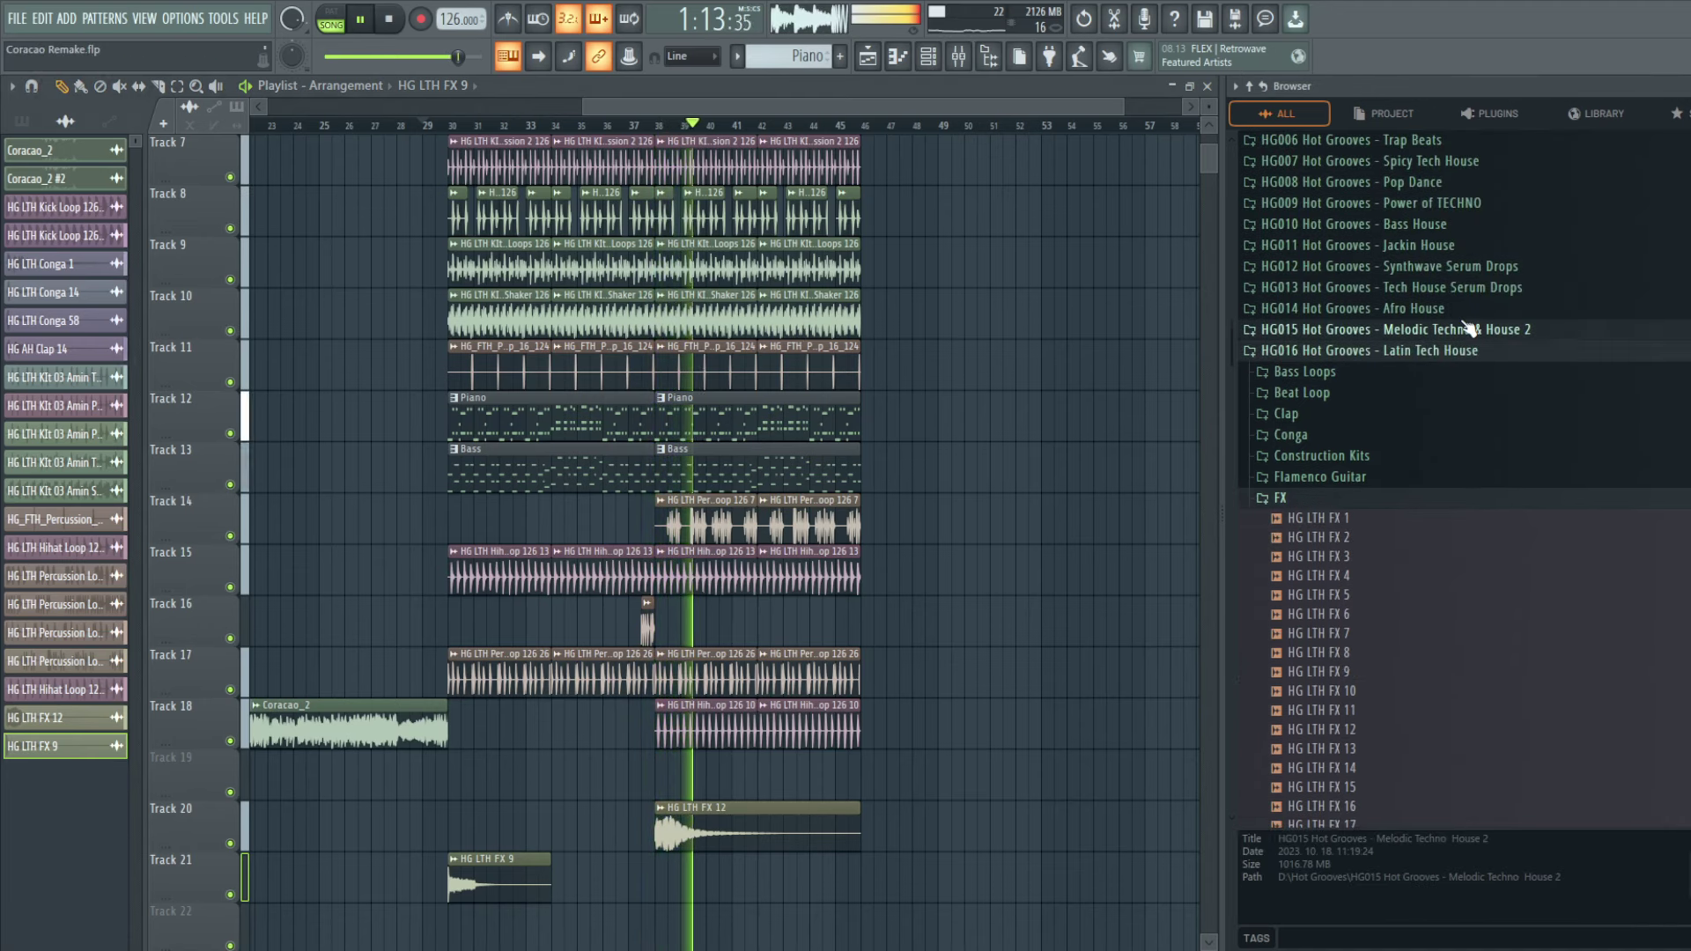
{"action": "left_click", "coordinate": [1416, 328]}
{"action": "left_click", "coordinate": [1419, 310]}
{"action": "scroll", "coordinate": [1422, 353], "scroll_direction": "down", "scroll_amount": 3}
{"action": "left_click", "coordinate": [1291, 361]}
{"action": "scroll", "coordinate": [1321, 396], "scroll_direction": "down", "scroll_amount": 3}
{"action": "key", "text": "space"}
{"action": "key", "text": "space"}
{"action": "left_click_drag", "start_coordinate": [1356, 414], "coordinate": [555, 738]}
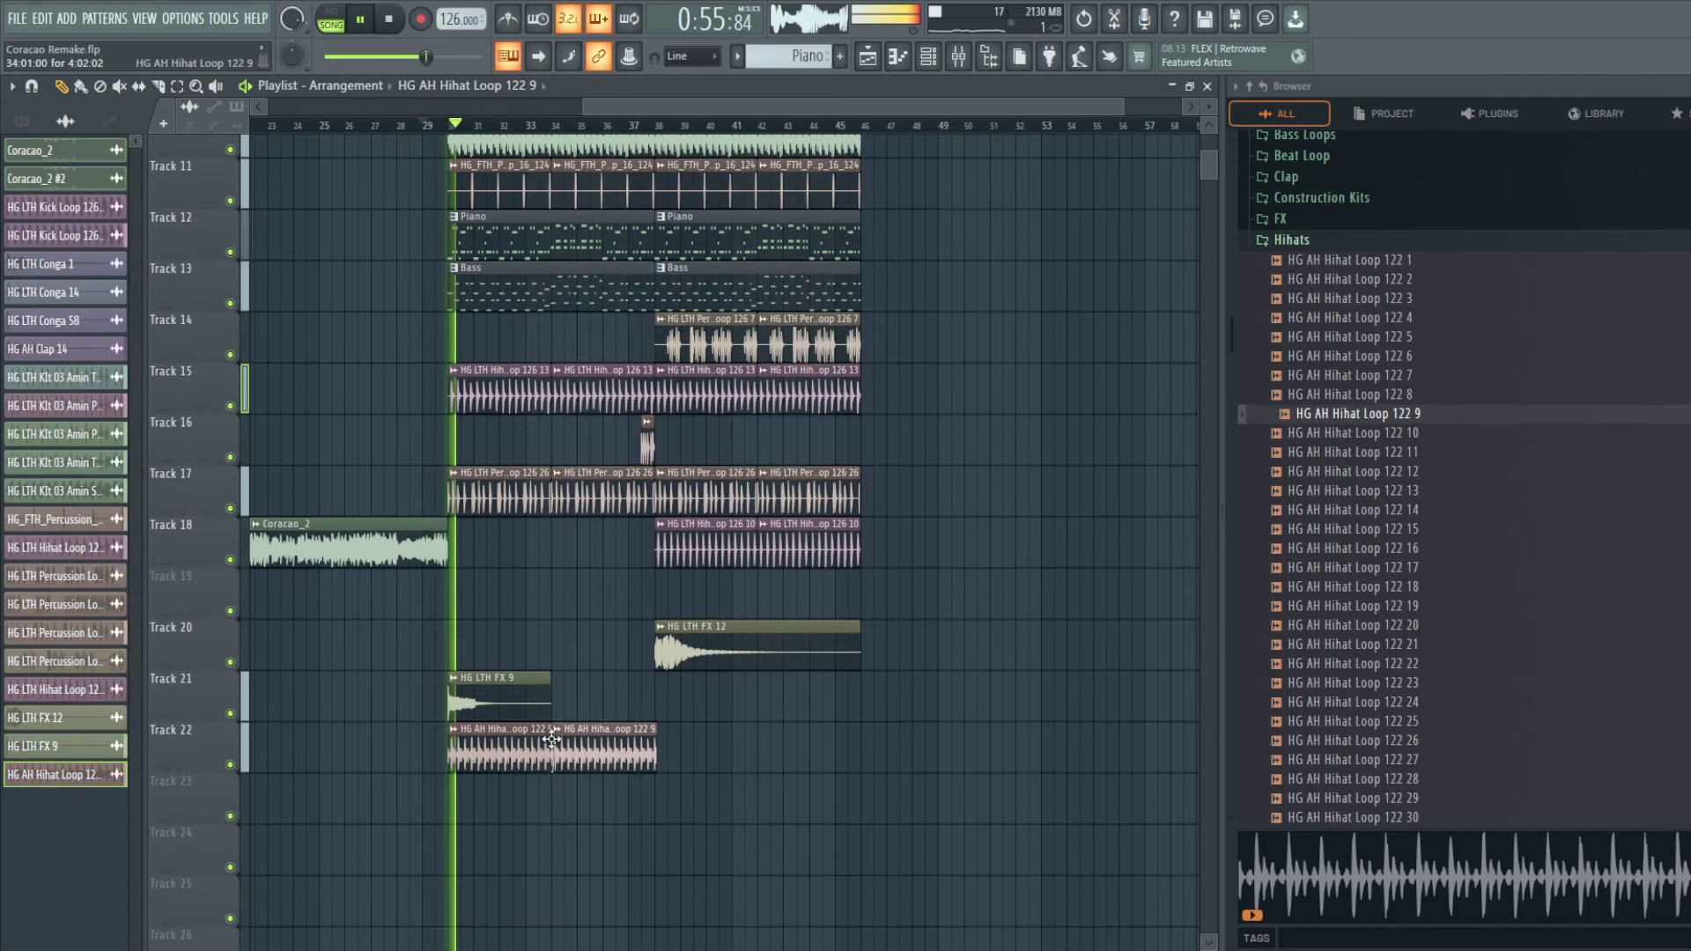
Step: Stretch HG AH Hihat Loop 122 9 to 4 bars in Auto mode at 66% volume, and repeat it on Track 22 up to bar 46
{"action": "double_click", "coordinate": [585, 729]}
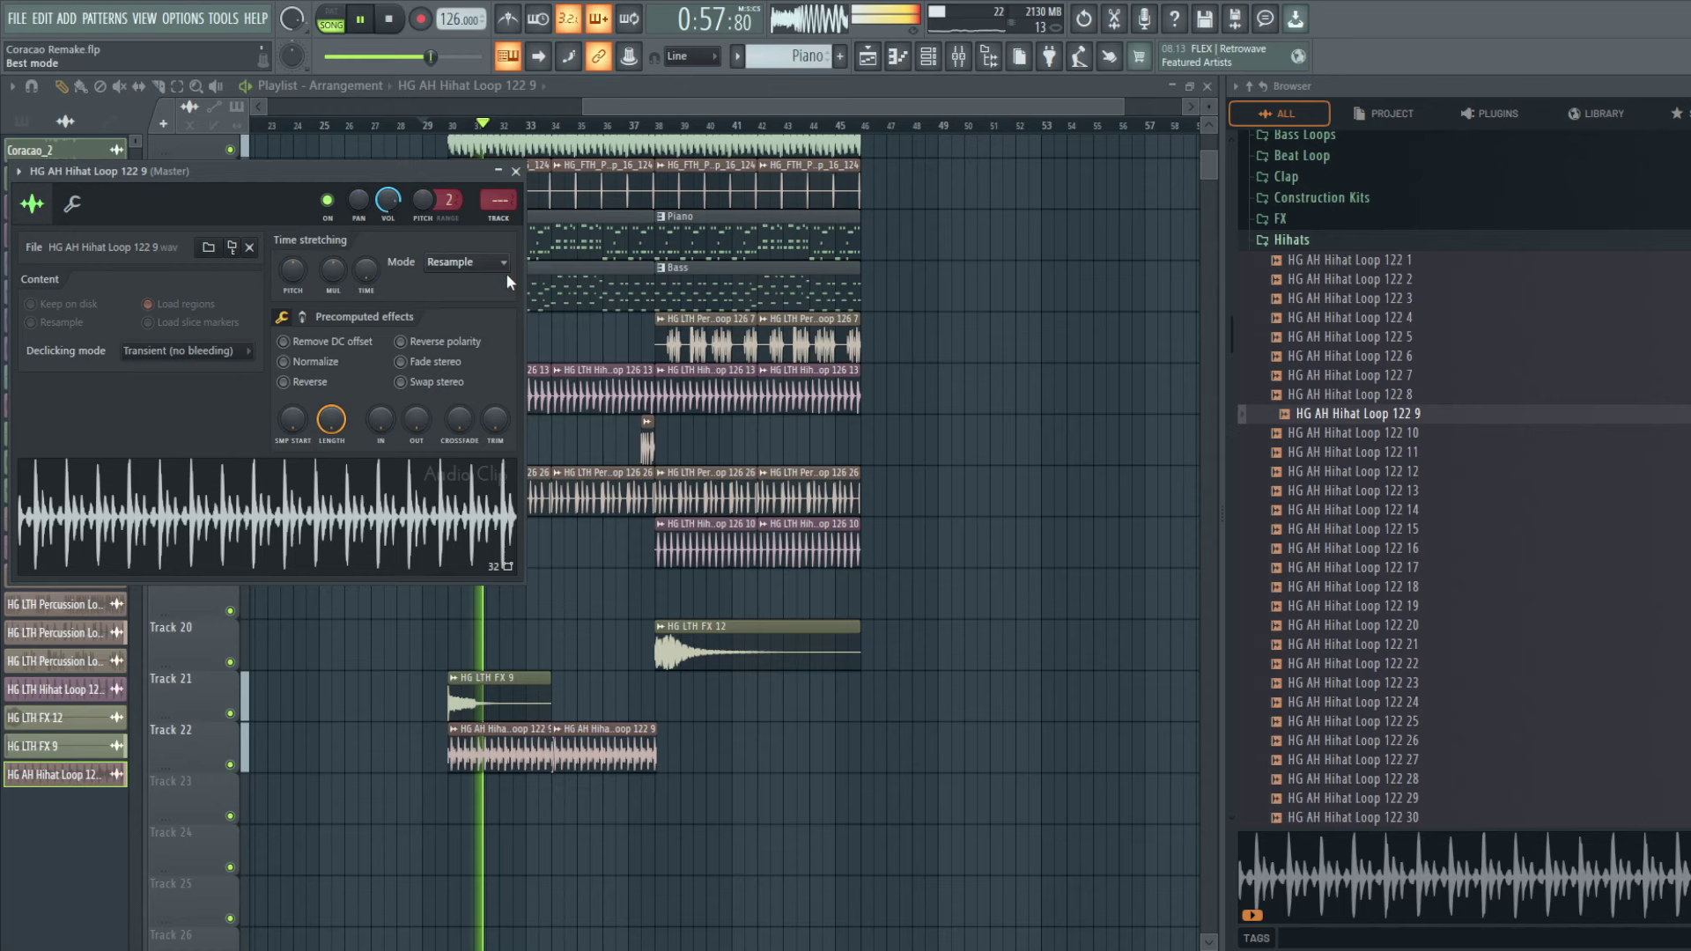
{"action": "left_click_drag", "start_coordinate": [370, 277], "coordinate": [369, 259]}
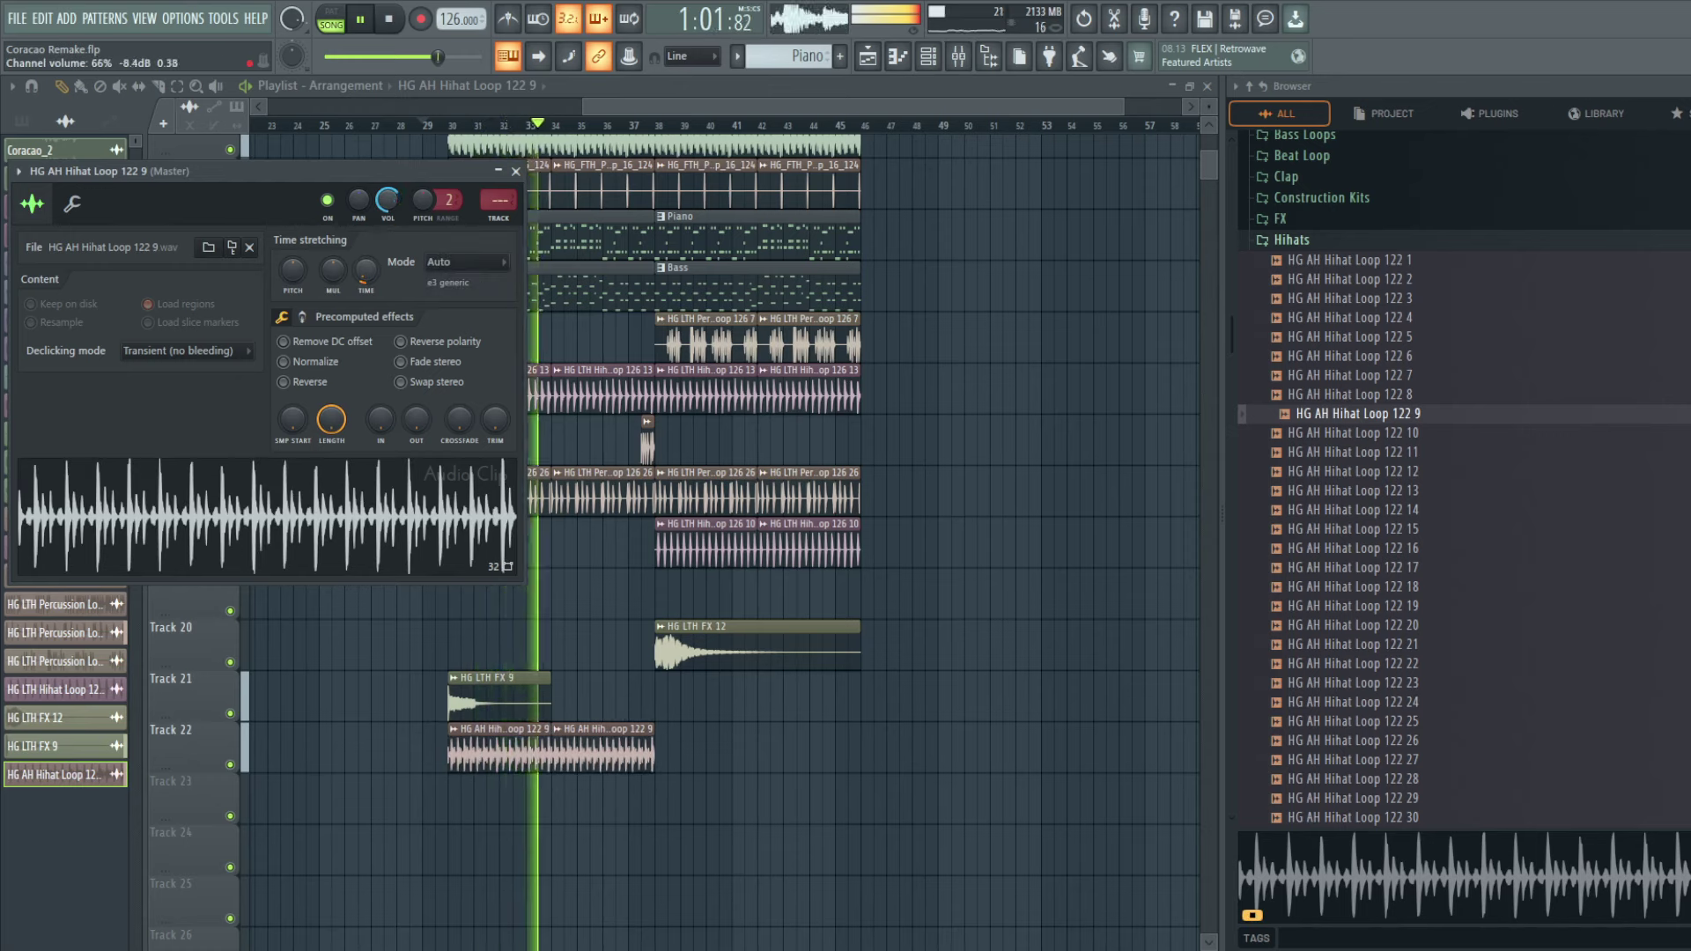
{"action": "left_click_drag", "start_coordinate": [657, 757], "coordinate": [844, 740]}
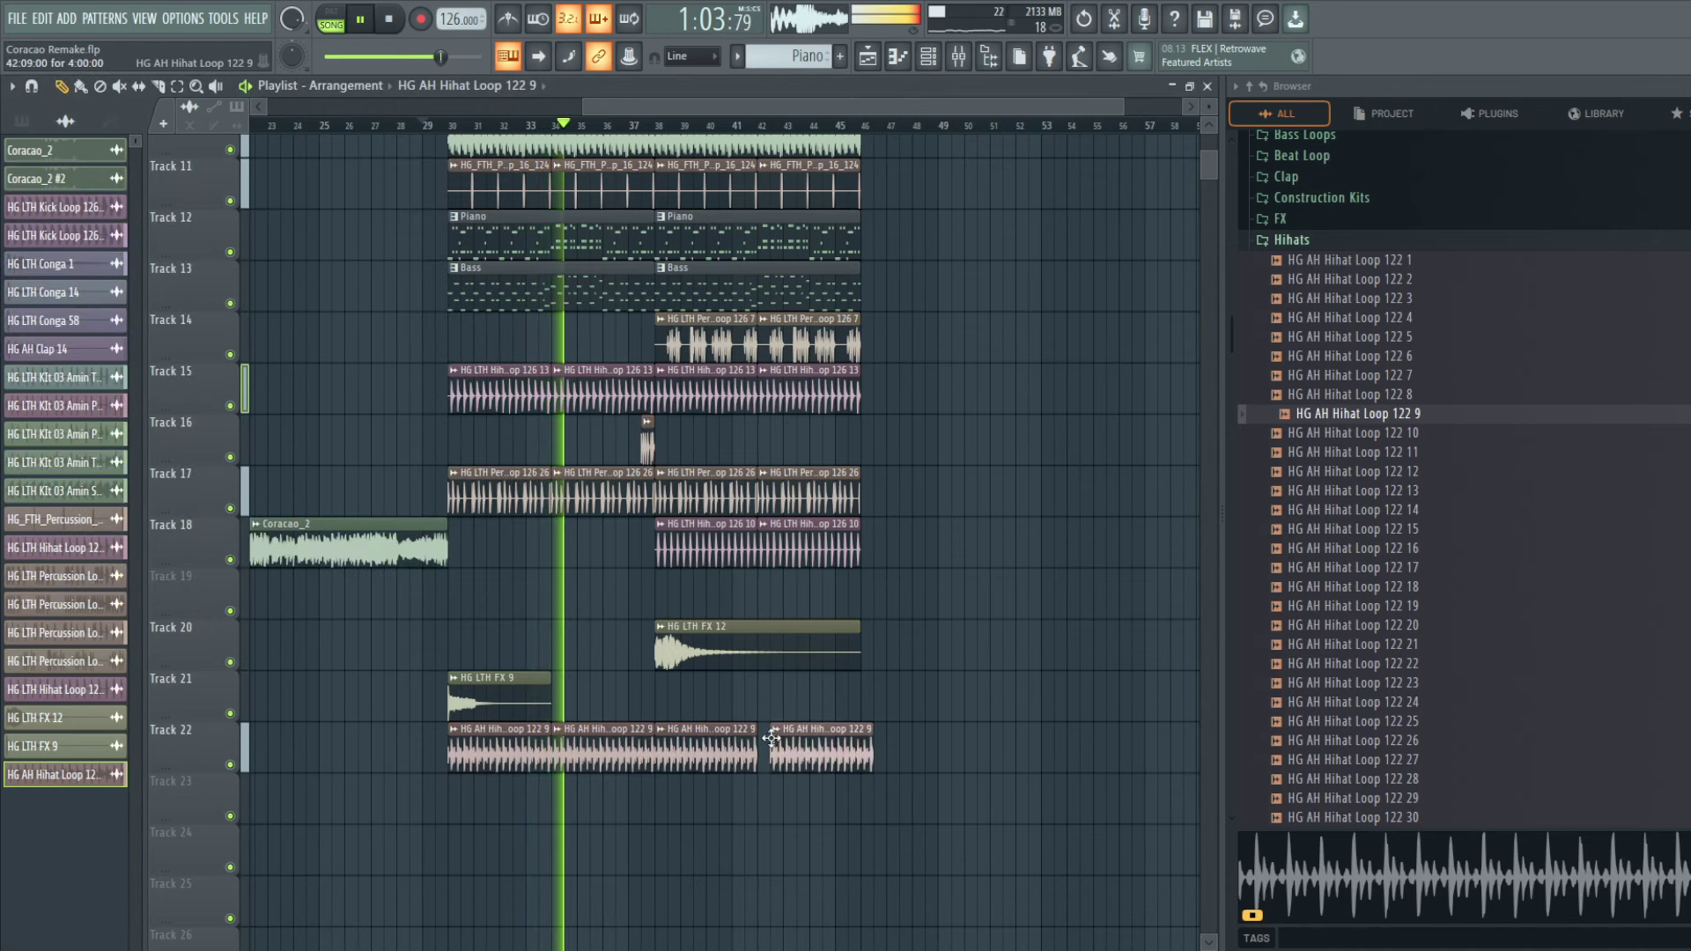
Step: Audition more Afro House hi-hat loops, including HG AH Hihat Loop 122 2, 10 and 30
{"action": "left_click", "coordinate": [1427, 323]}
{"action": "left_click", "coordinate": [1400, 280]}
{"action": "key", "text": "space"}
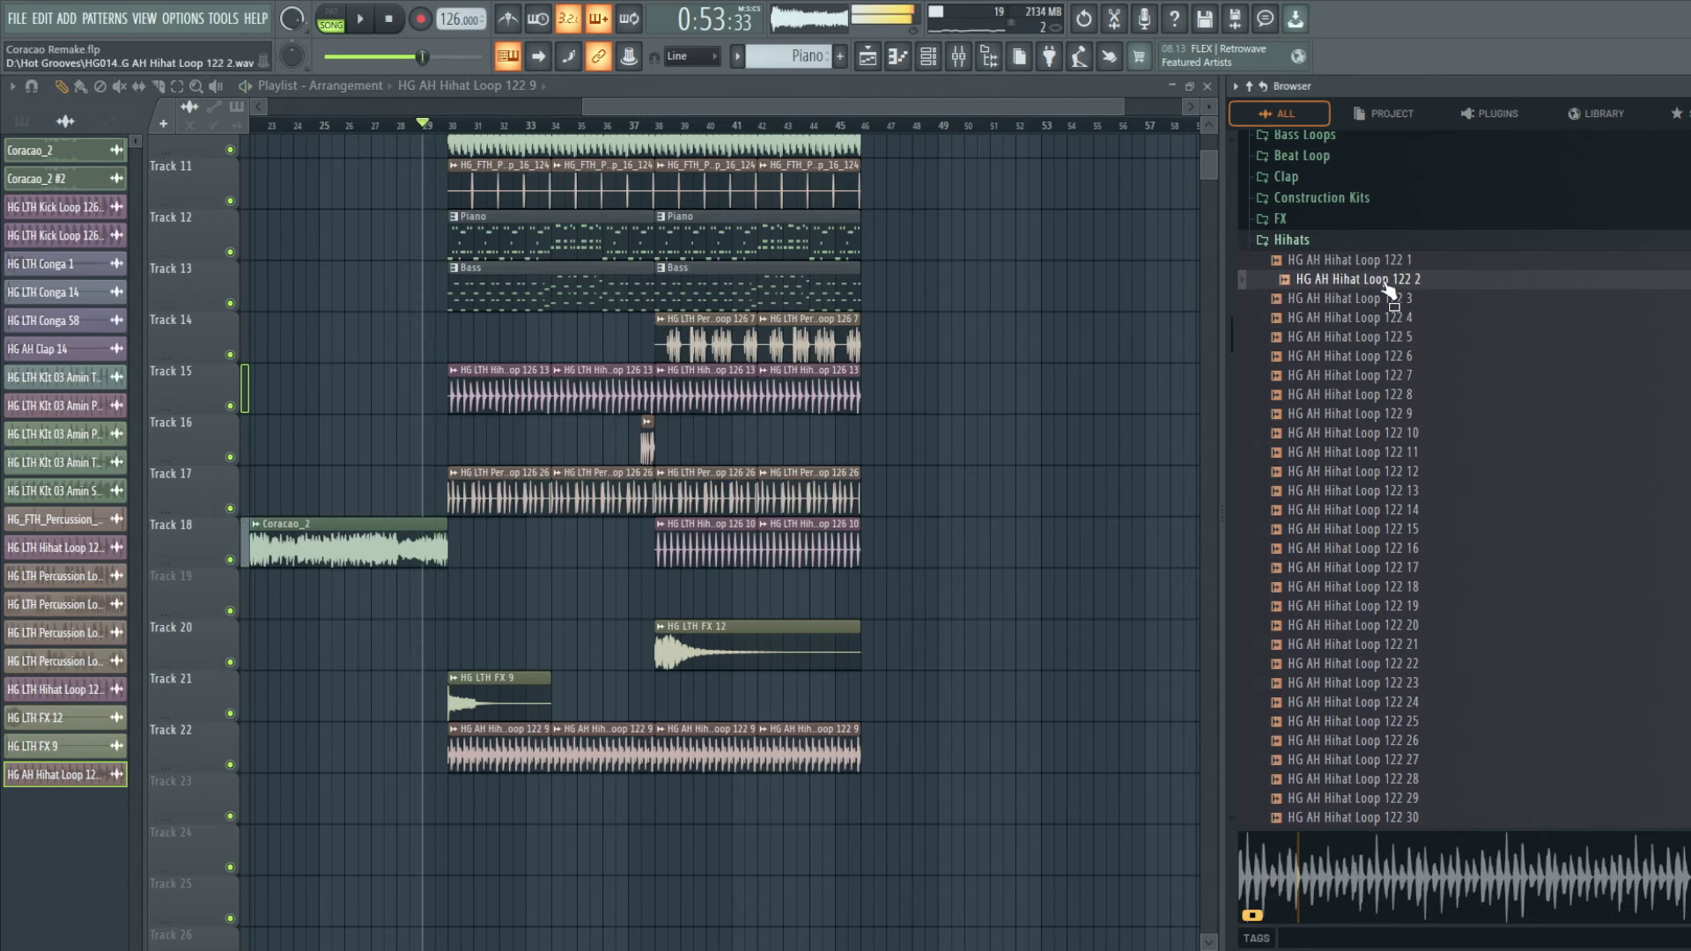
{"action": "left_click", "coordinate": [1378, 432]}
{"action": "scroll", "coordinate": [1423, 588], "scroll_direction": "down", "scroll_amount": 4}
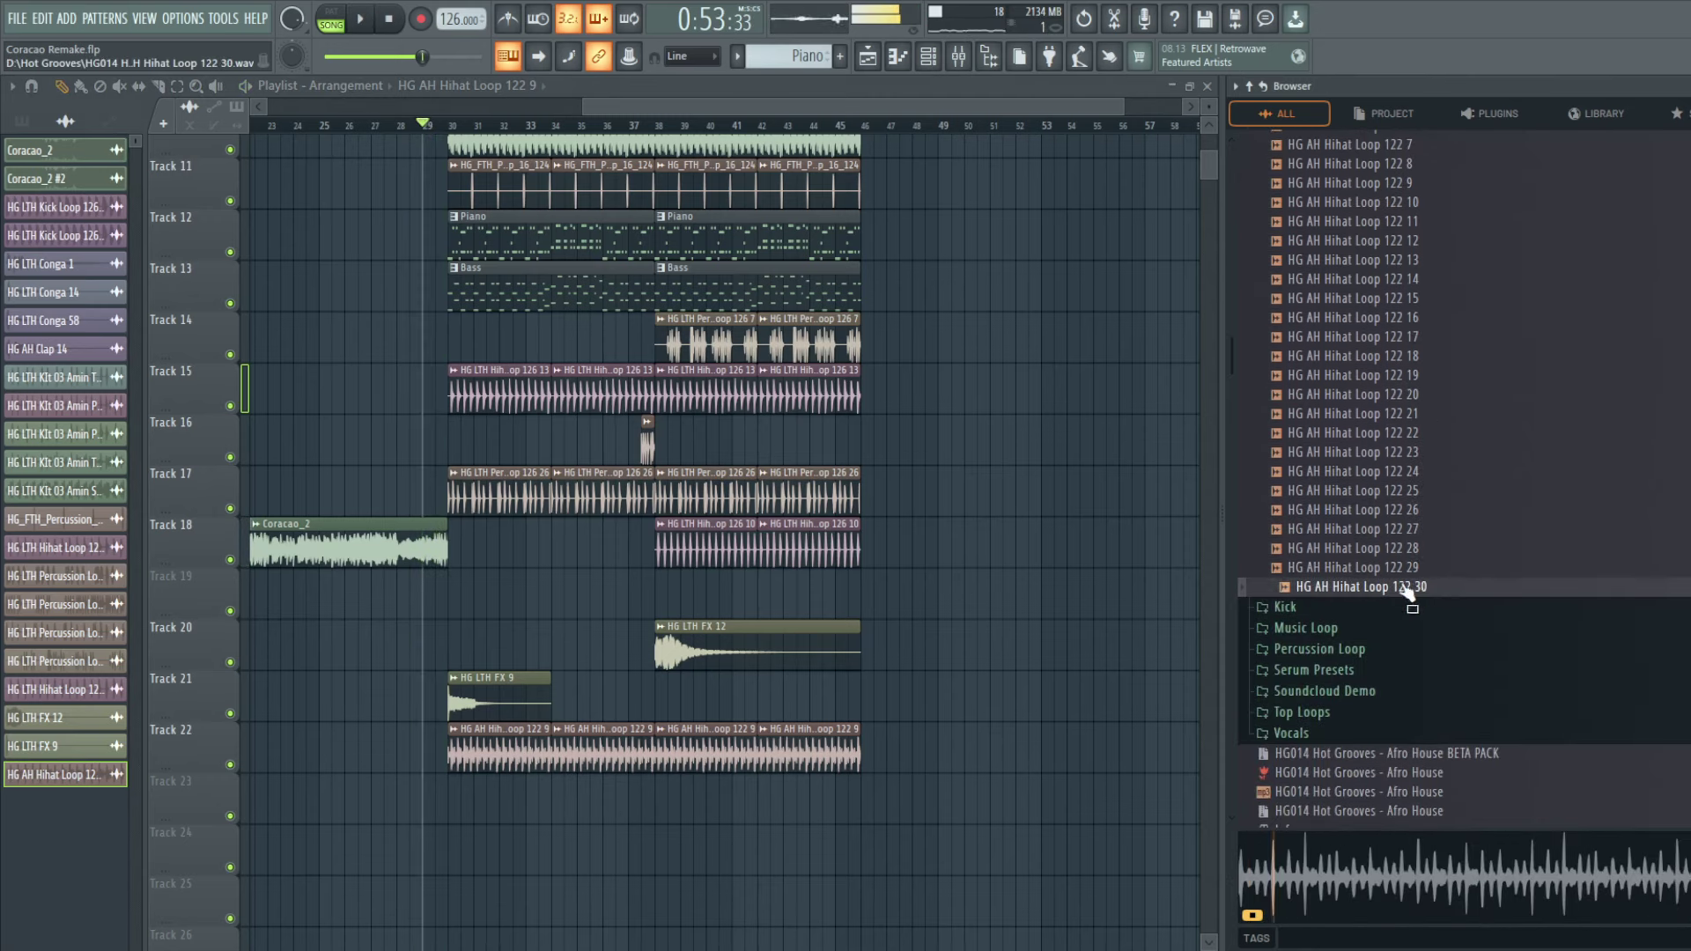
Step: Open the Afro House Clap folder and audition HG AH Clap Loop 122 samples, including 2, 14, 19 and 20
{"action": "scroll", "coordinate": [1387, 466], "scroll_direction": "up", "scroll_amount": 8}
{"action": "left_click", "coordinate": [1302, 410]}
{"action": "scroll", "coordinate": [1347, 427], "scroll_direction": "down", "scroll_amount": 4}
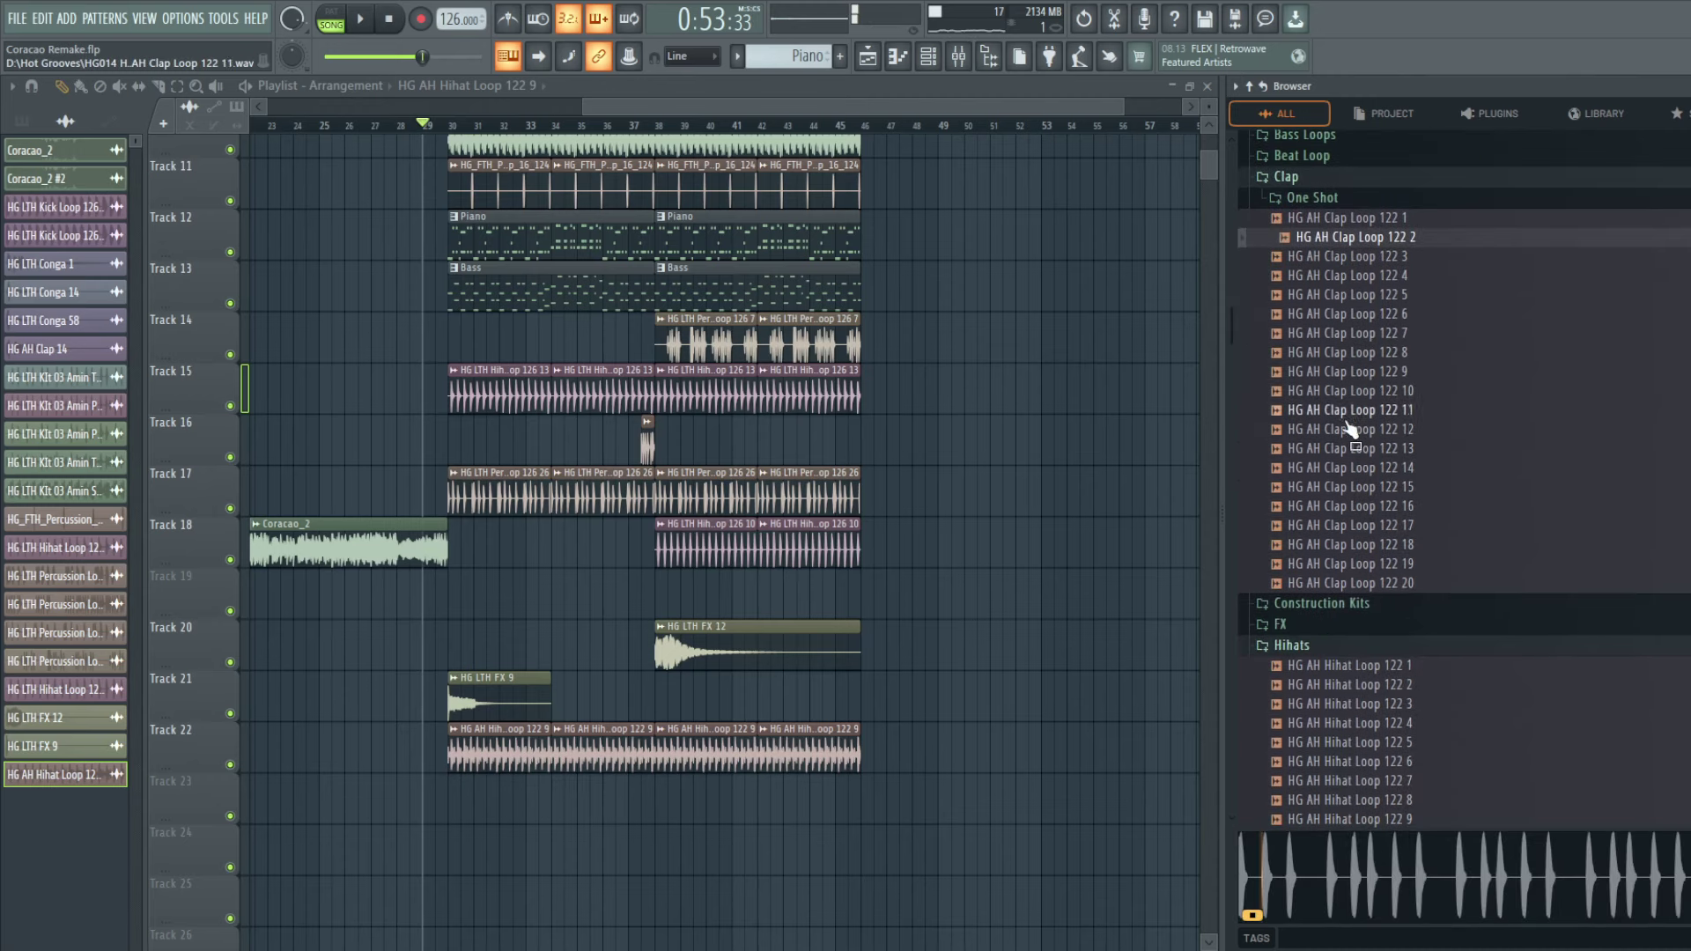
{"action": "left_click", "coordinate": [1404, 468]}
{"action": "left_click", "coordinate": [1400, 526]}
{"action": "left_click", "coordinate": [1400, 565]}
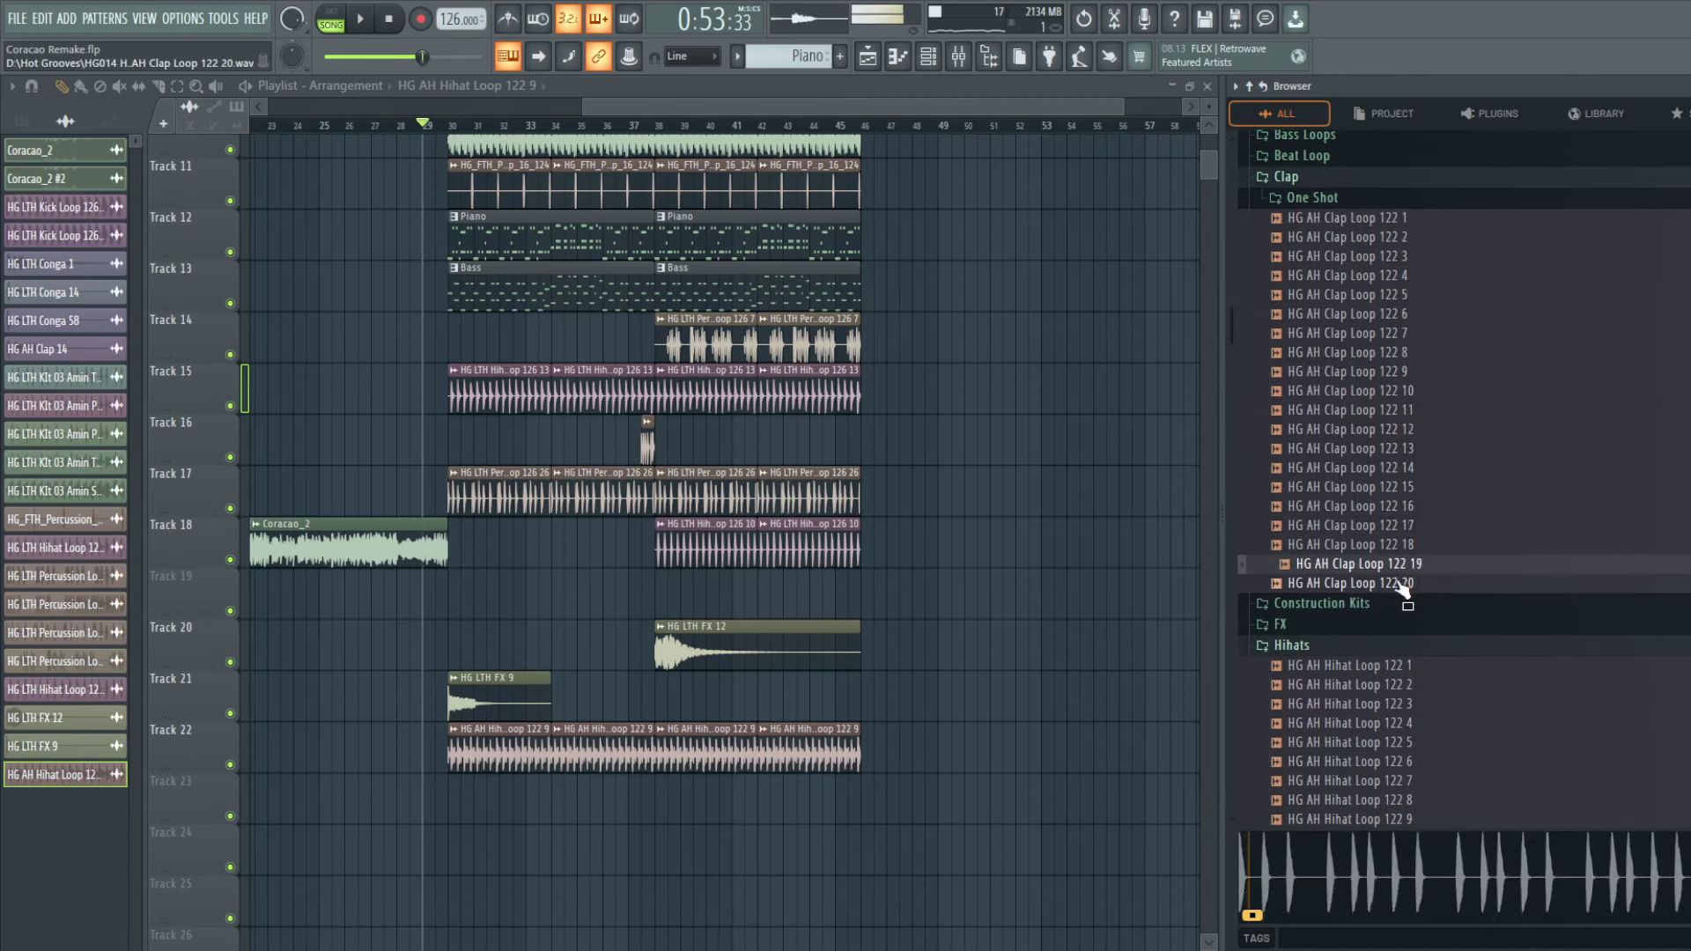
{"action": "left_click", "coordinate": [1401, 583]}
{"action": "left_click", "coordinate": [1408, 221]}
{"action": "left_click", "coordinate": [1402, 237]}
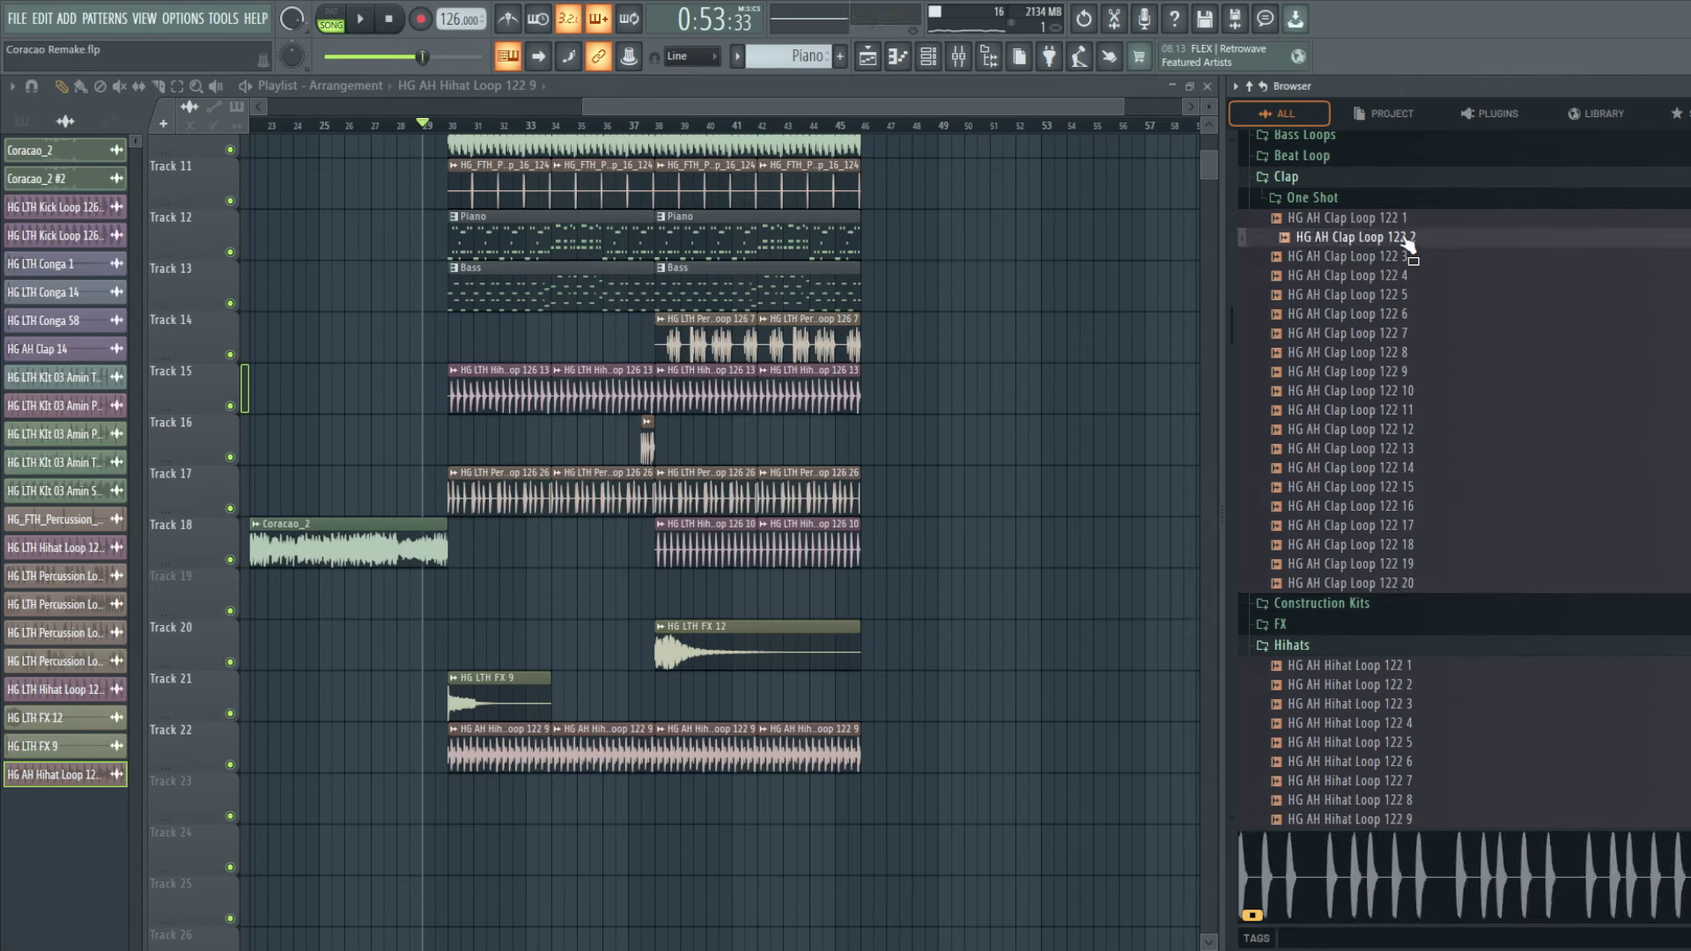
Step: Compare HG AH Clap Loop 122 samples 3 to 9 and place HG AH Clap Loop 122 7 twice on Track 23 from bar 30
{"action": "left_click", "coordinate": [1404, 257]}
{"action": "left_click", "coordinate": [1404, 275]}
{"action": "left_click", "coordinate": [1404, 295]}
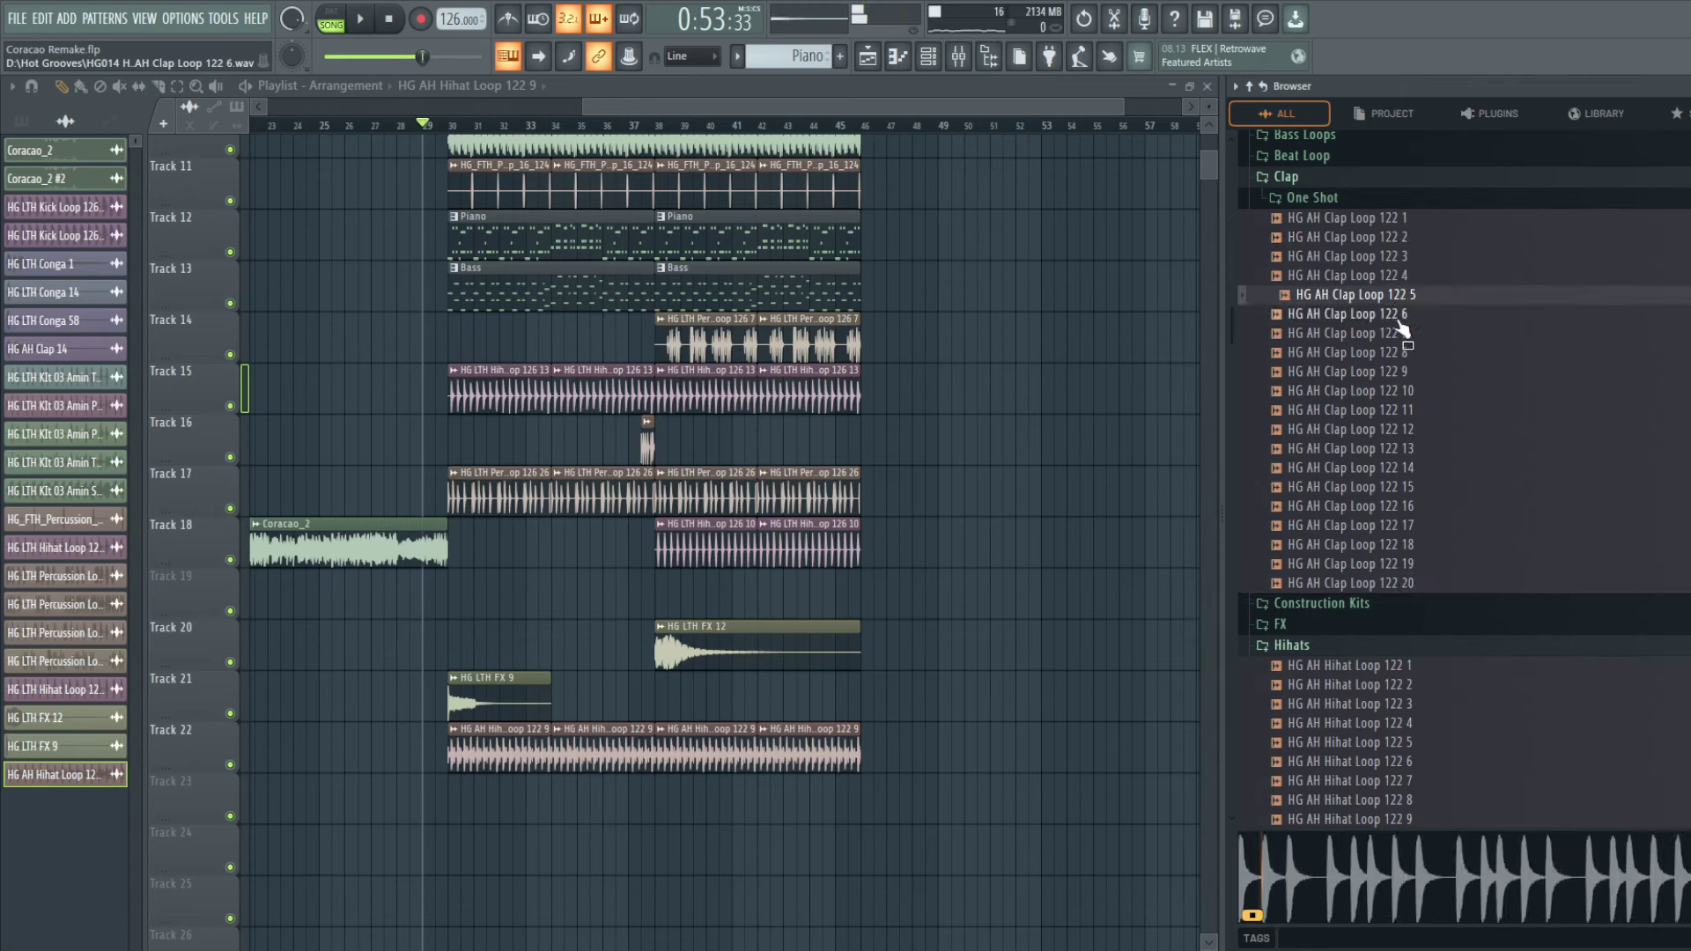
{"action": "left_click", "coordinate": [1402, 314]}
{"action": "key", "text": "Down"}
{"action": "key", "text": "Down"}
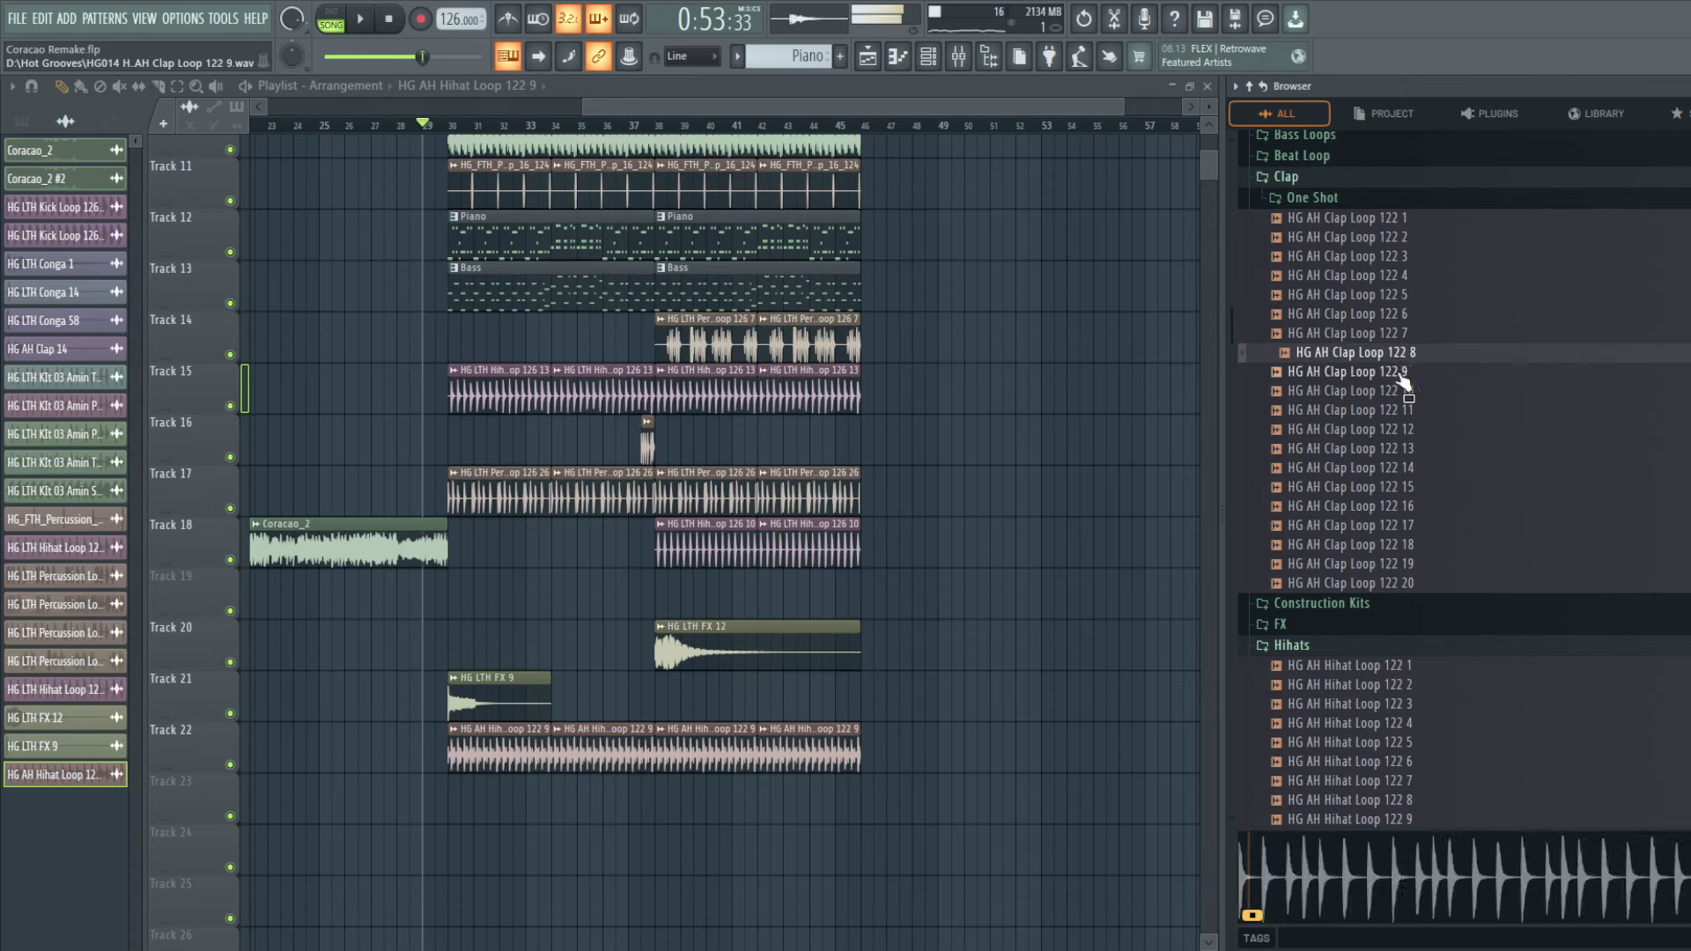
{"action": "key", "text": "Up"}
{"action": "left_click_drag", "start_coordinate": [1407, 342], "coordinate": [455, 808]}
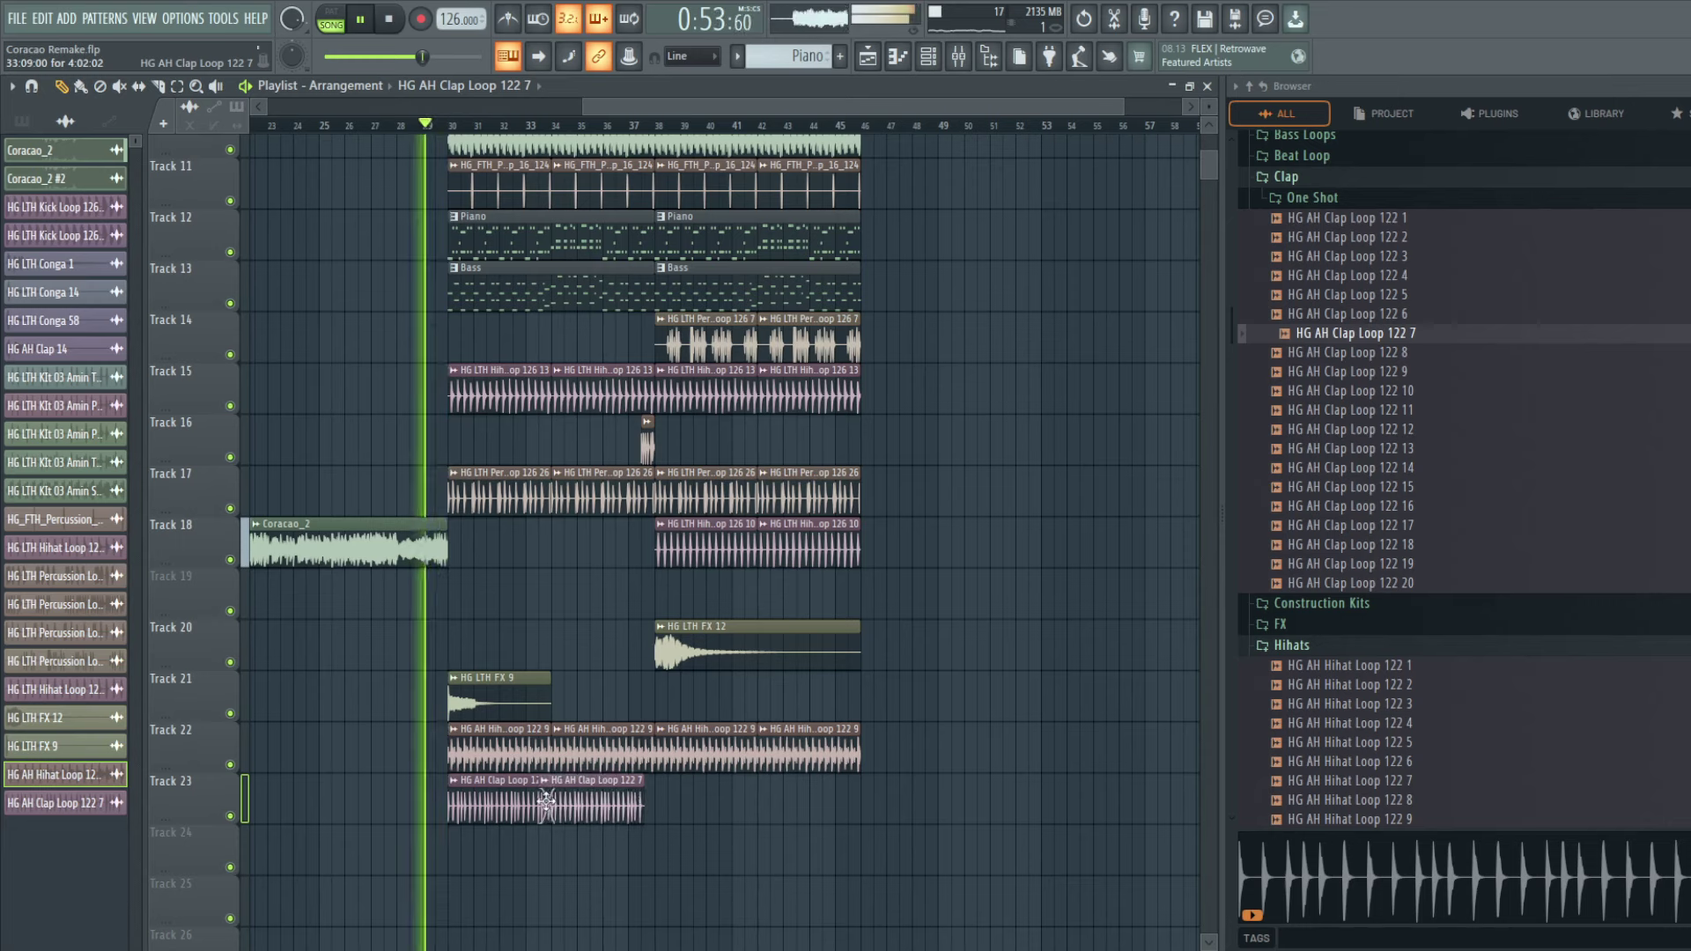
{"action": "left_click", "coordinate": [574, 811]}
Step: Set HG AH Clap Loop 122 7 to Auto stretch mode with a 4-bar stretch time and align its second clip to bar 34
{"action": "double_click", "coordinate": [573, 780]}
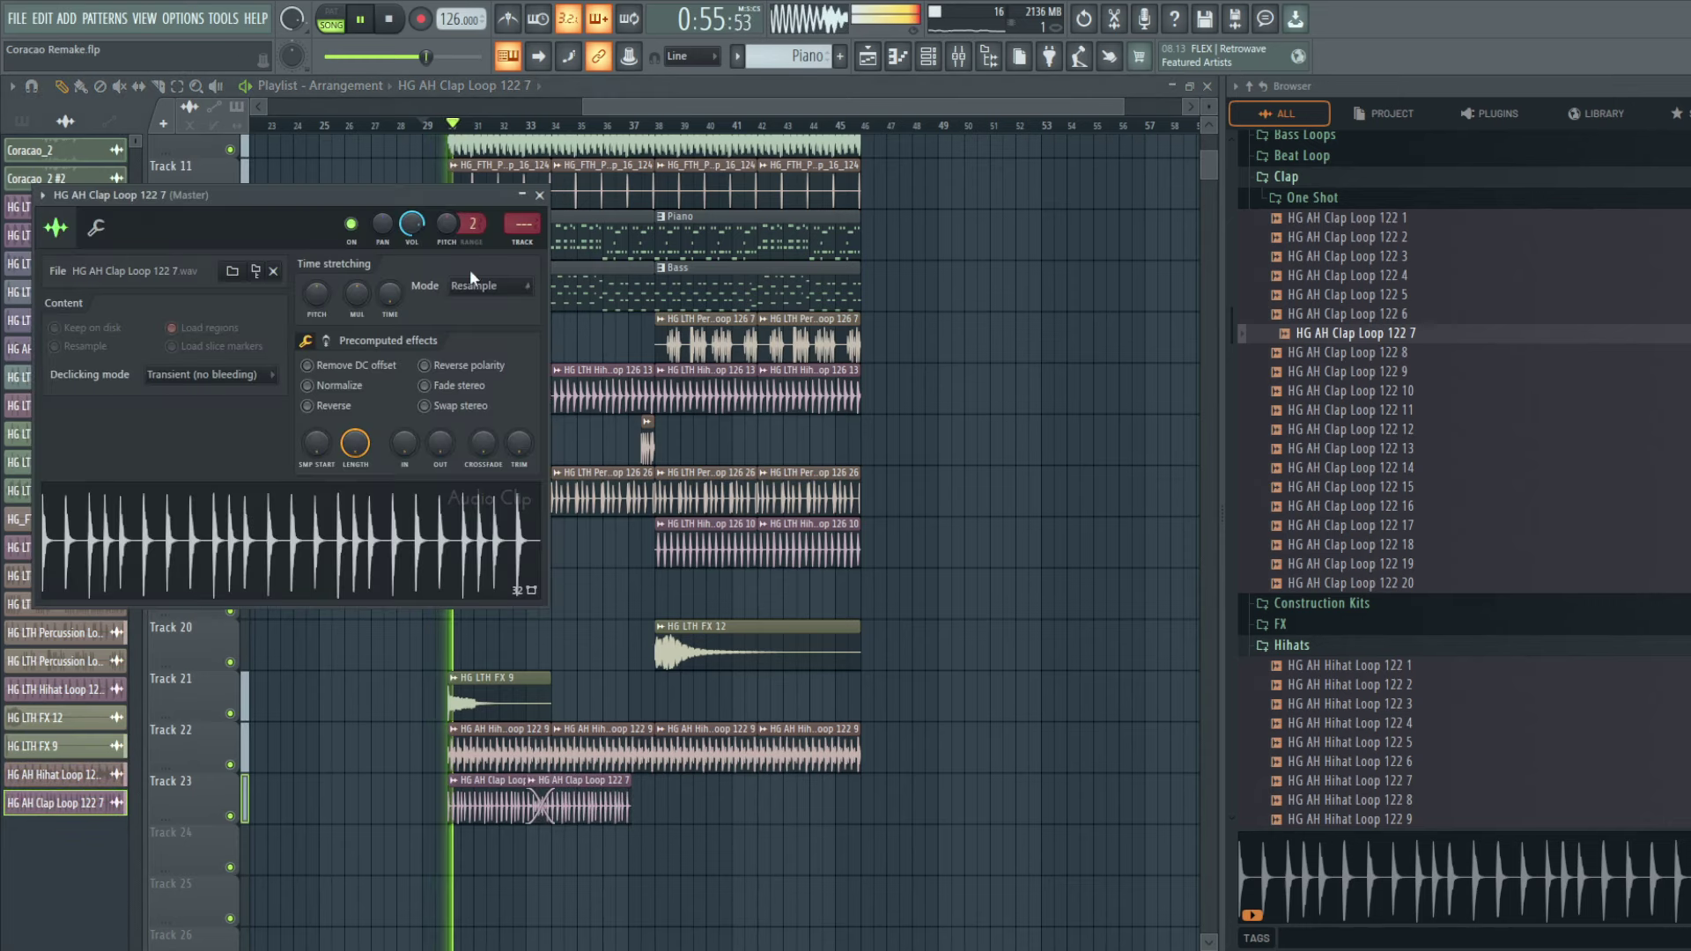
{"action": "left_click_drag", "start_coordinate": [389, 294], "coordinate": [389, 305]}
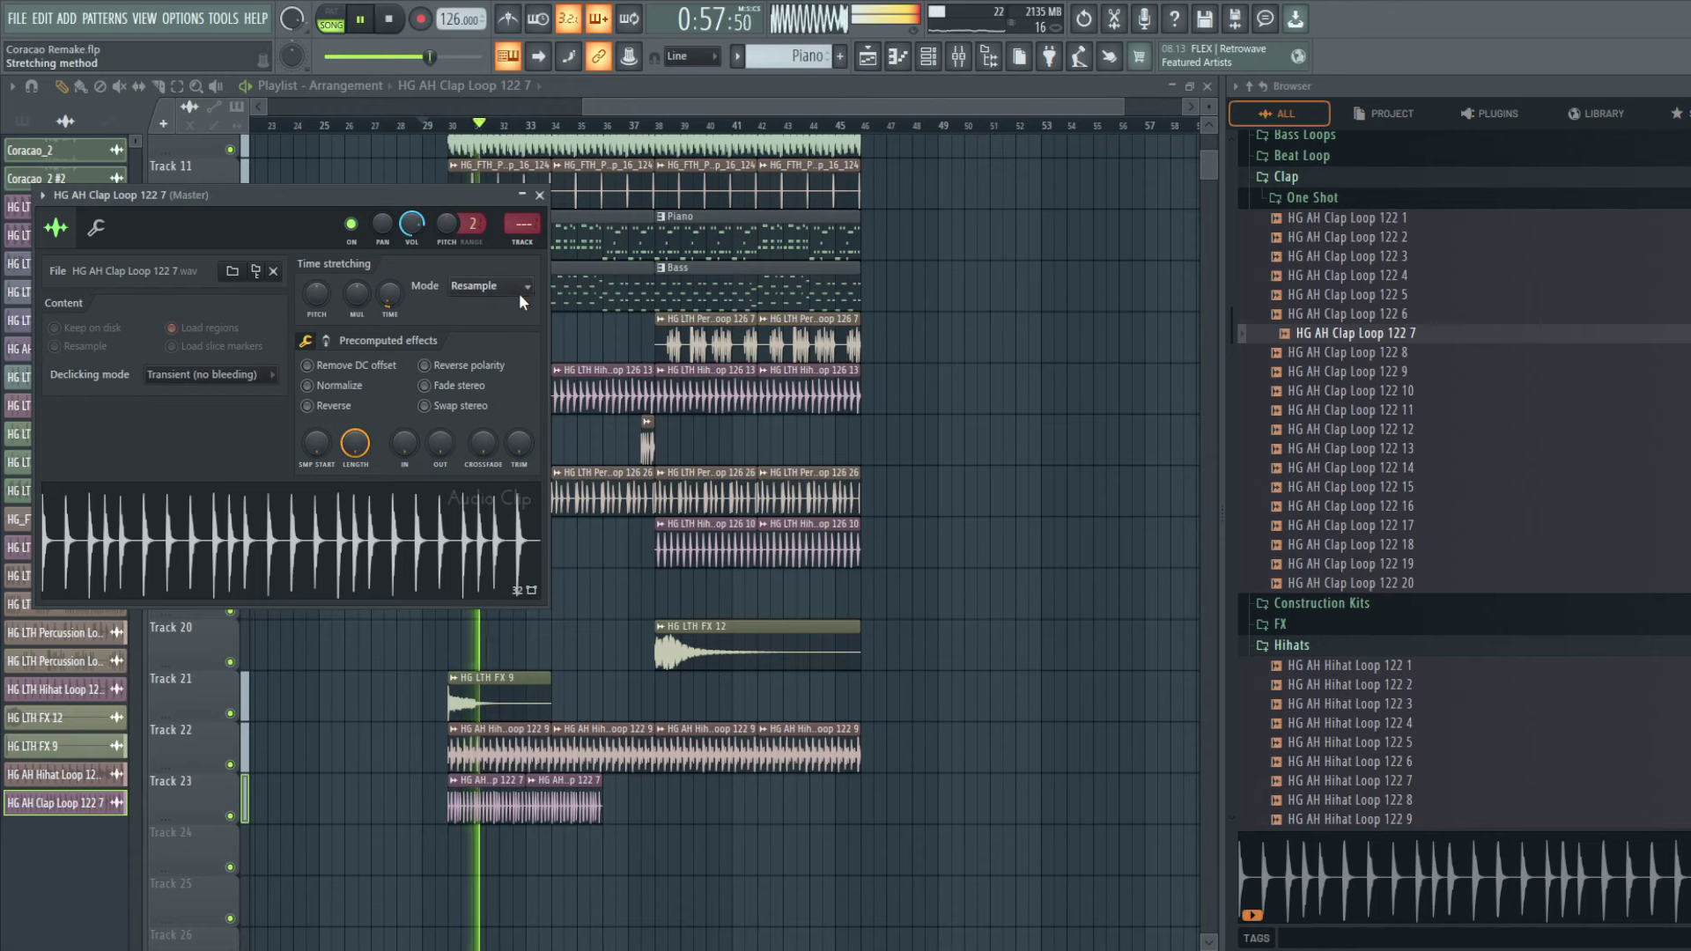
{"action": "left_click_drag", "start_coordinate": [551, 806], "coordinate": [577, 797]}
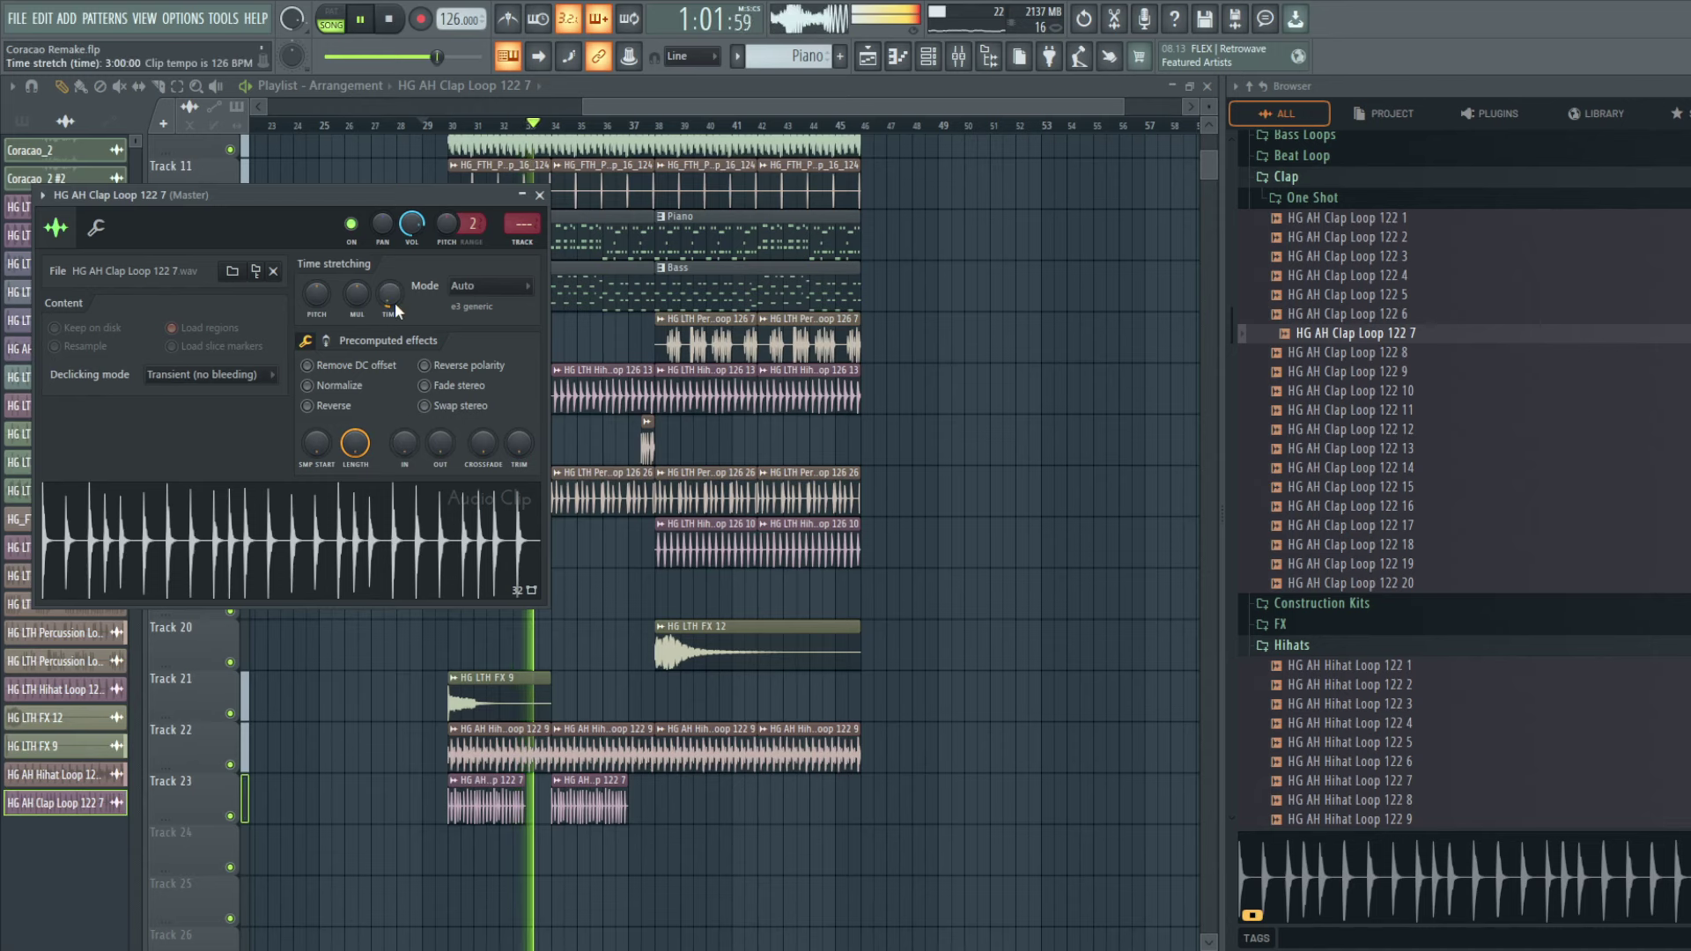
{"action": "left_click_drag", "start_coordinate": [395, 303], "coordinate": [396, 296]}
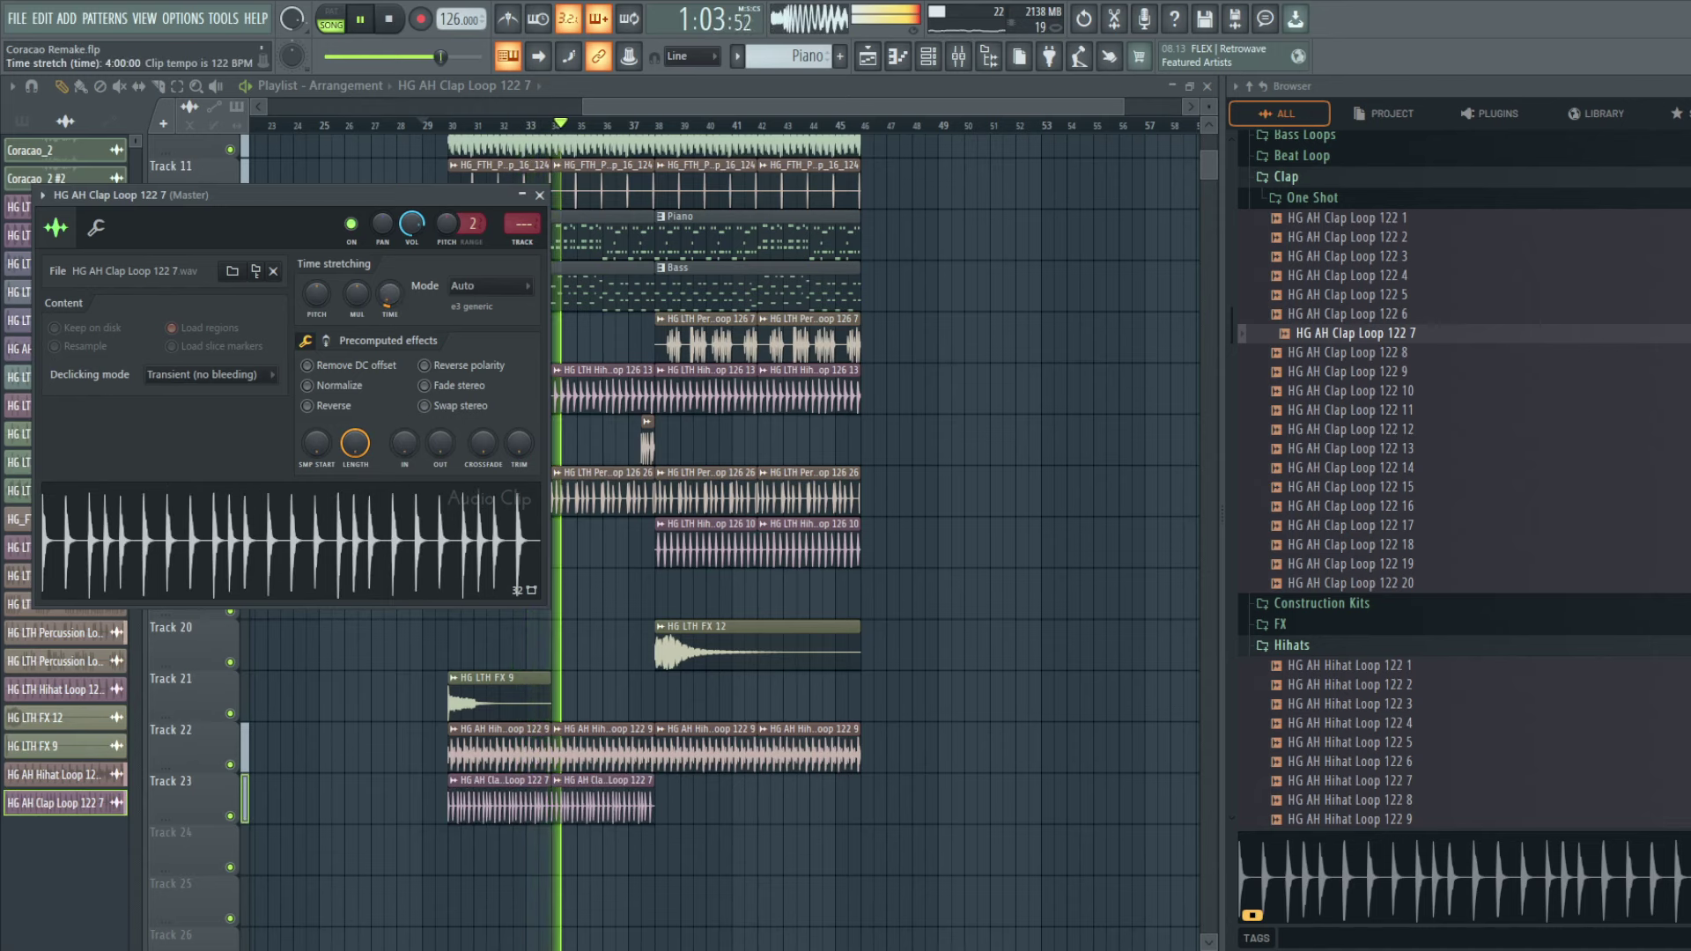
Step: Repeat HG AH Clap Loop 122 7 on Track 23 up to bar 46 and set its channel volume to 69%
{"action": "left_click", "coordinate": [703, 803]}
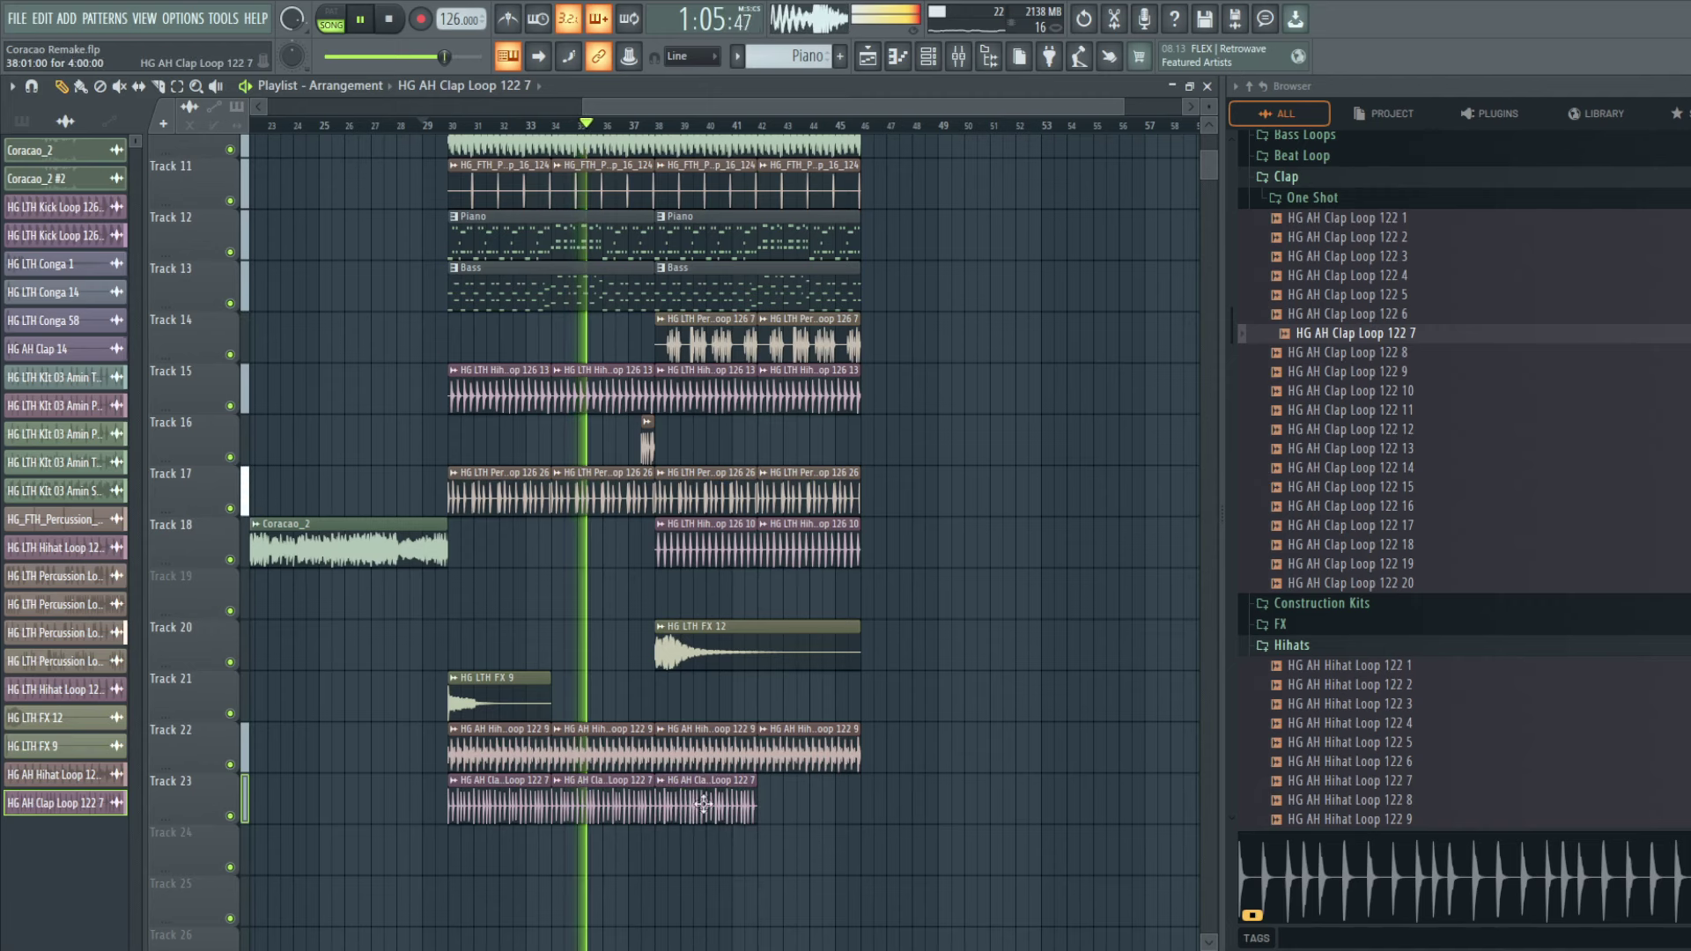
{"action": "left_click_drag", "start_coordinate": [784, 801], "coordinate": [759, 798]}
{"action": "double_click", "coordinate": [773, 799]}
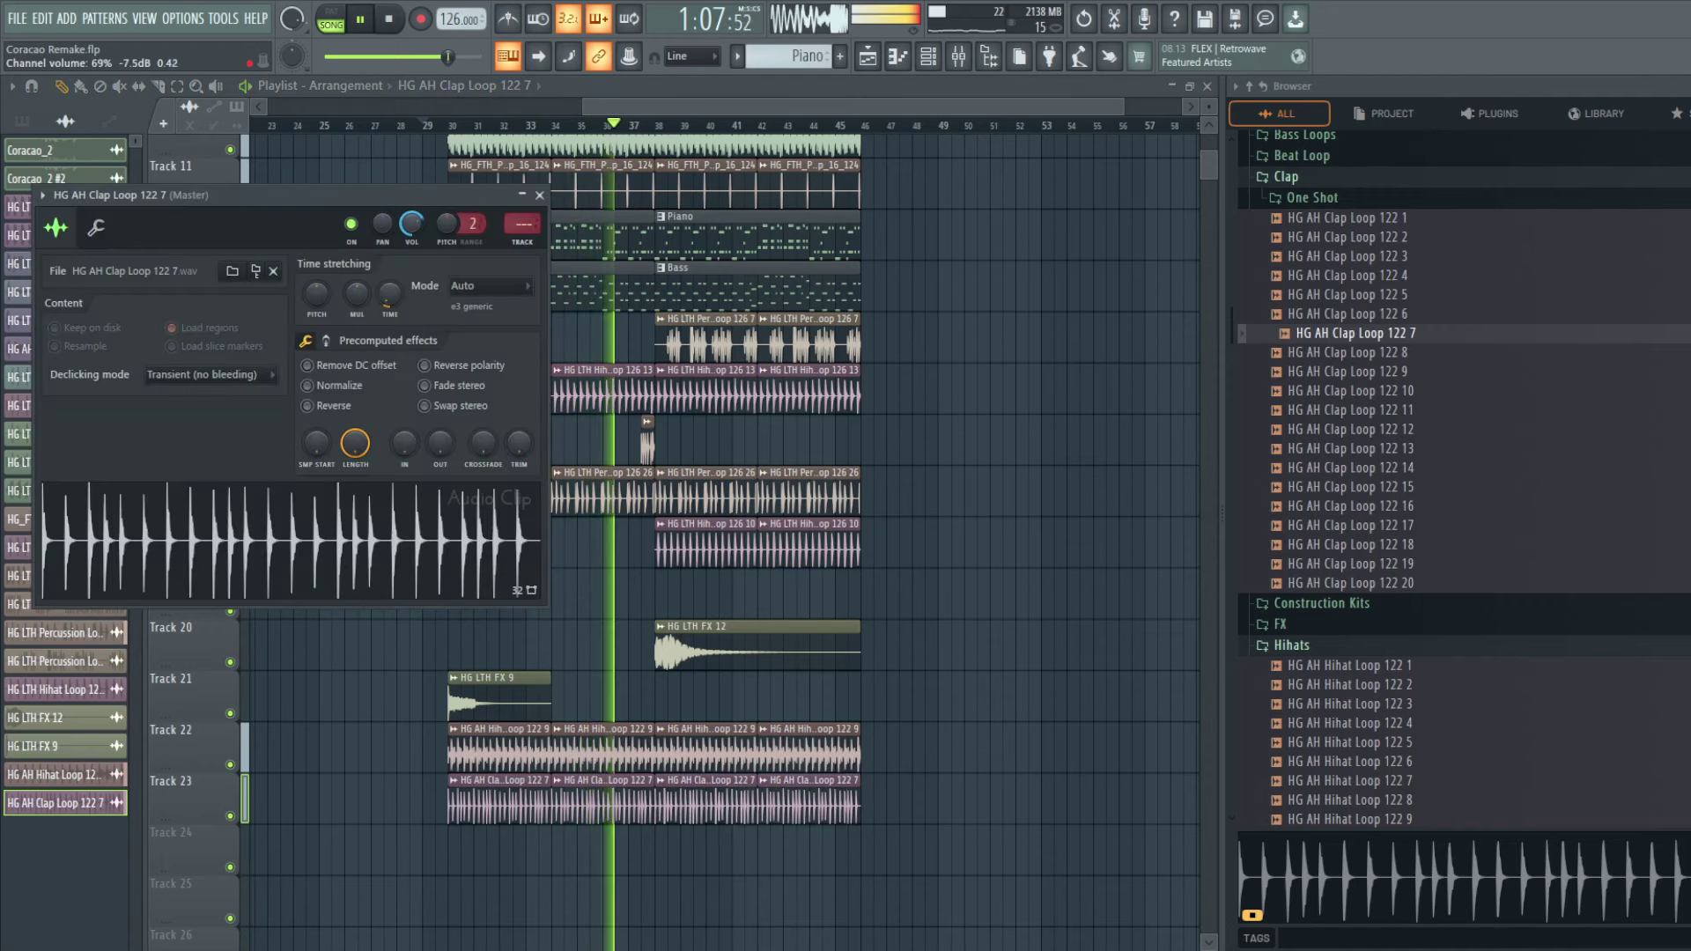
{"action": "left_click", "coordinate": [539, 195]}
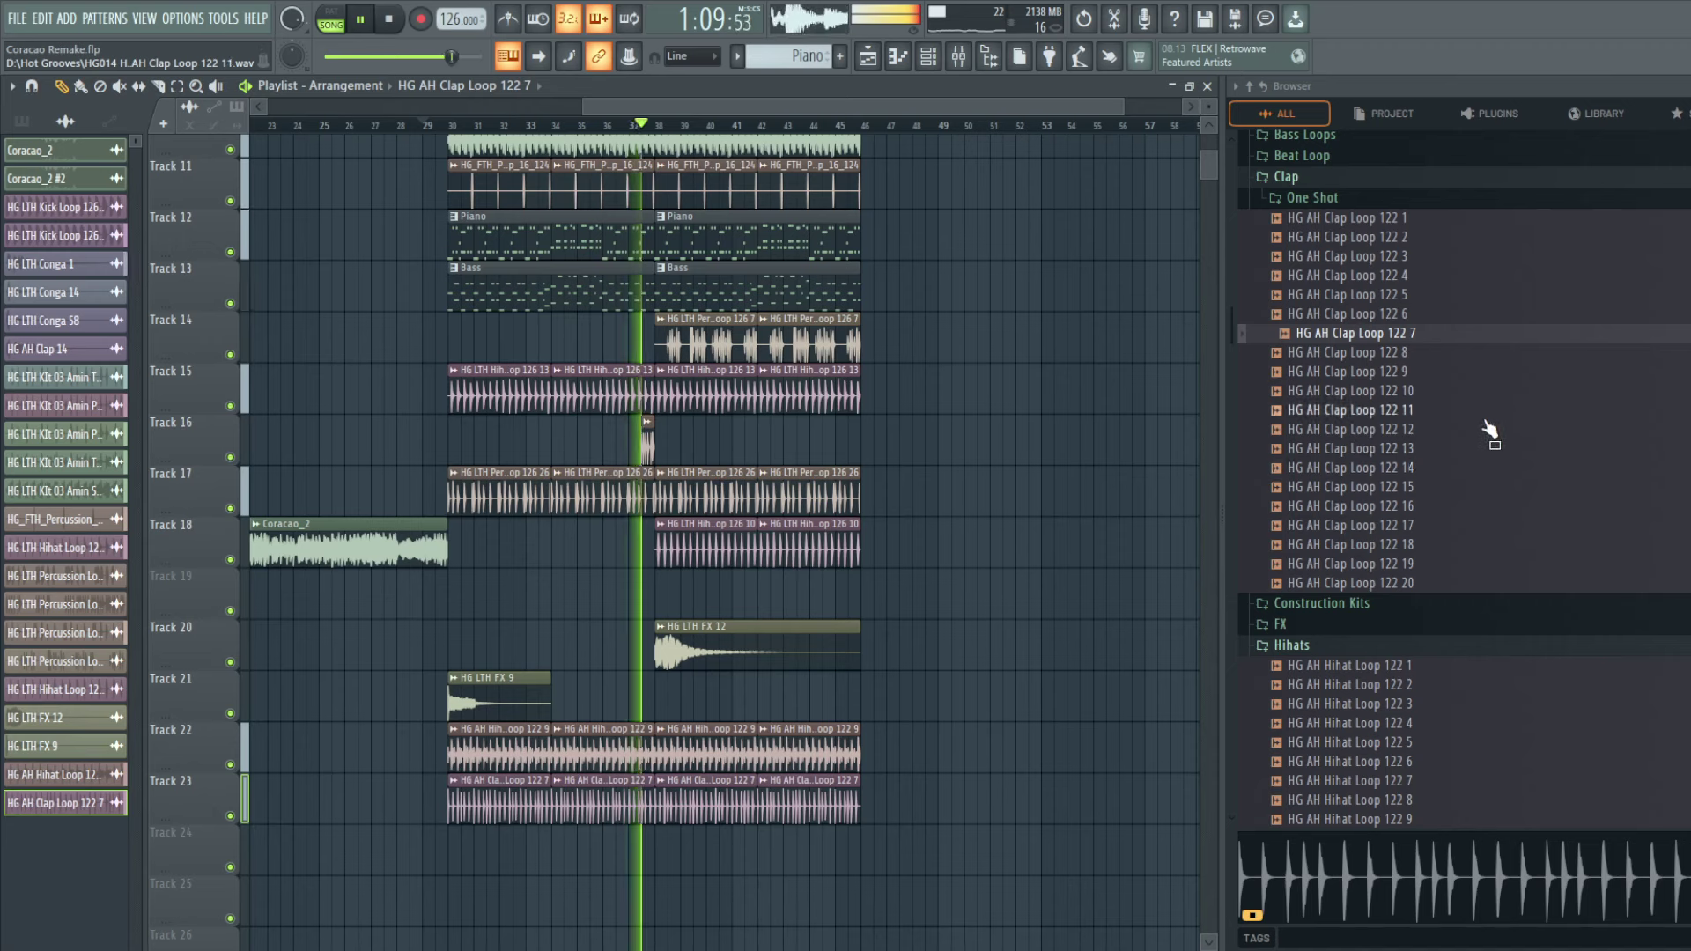
Step: Stop playback and audition further clap loops, including HG AH Clap Loop 122 8, 11 and 18
{"action": "key", "text": "space"}
{"action": "left_click", "coordinate": [1404, 354]}
{"action": "left_click", "coordinate": [1419, 411]}
{"action": "left_click", "coordinate": [1430, 548]}
Step: Audition loops from the Afro Conga Loop folder, including HG AH Conga Loop 122 9 and 23
{"action": "scroll", "coordinate": [1338, 307], "scroll_direction": "up", "scroll_amount": 2}
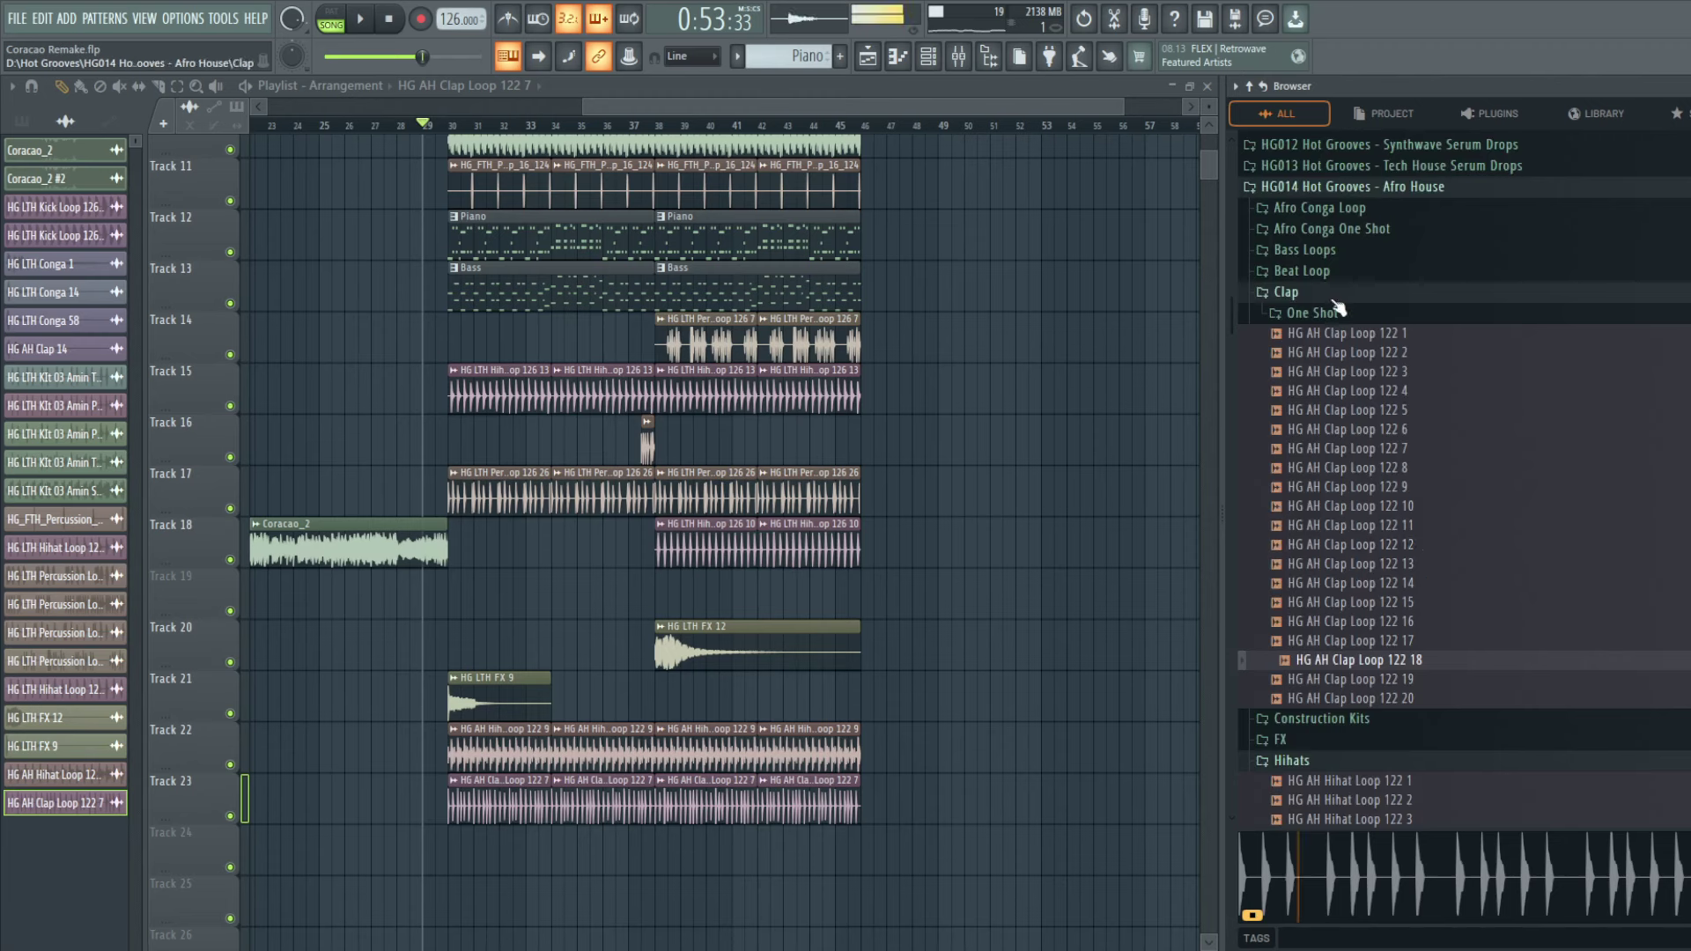
{"action": "left_click", "coordinate": [1353, 209]}
{"action": "left_click", "coordinate": [1359, 249]}
{"action": "left_click", "coordinate": [1393, 385]}
{"action": "scroll", "coordinate": [1400, 381], "scroll_direction": "down", "scroll_amount": 4}
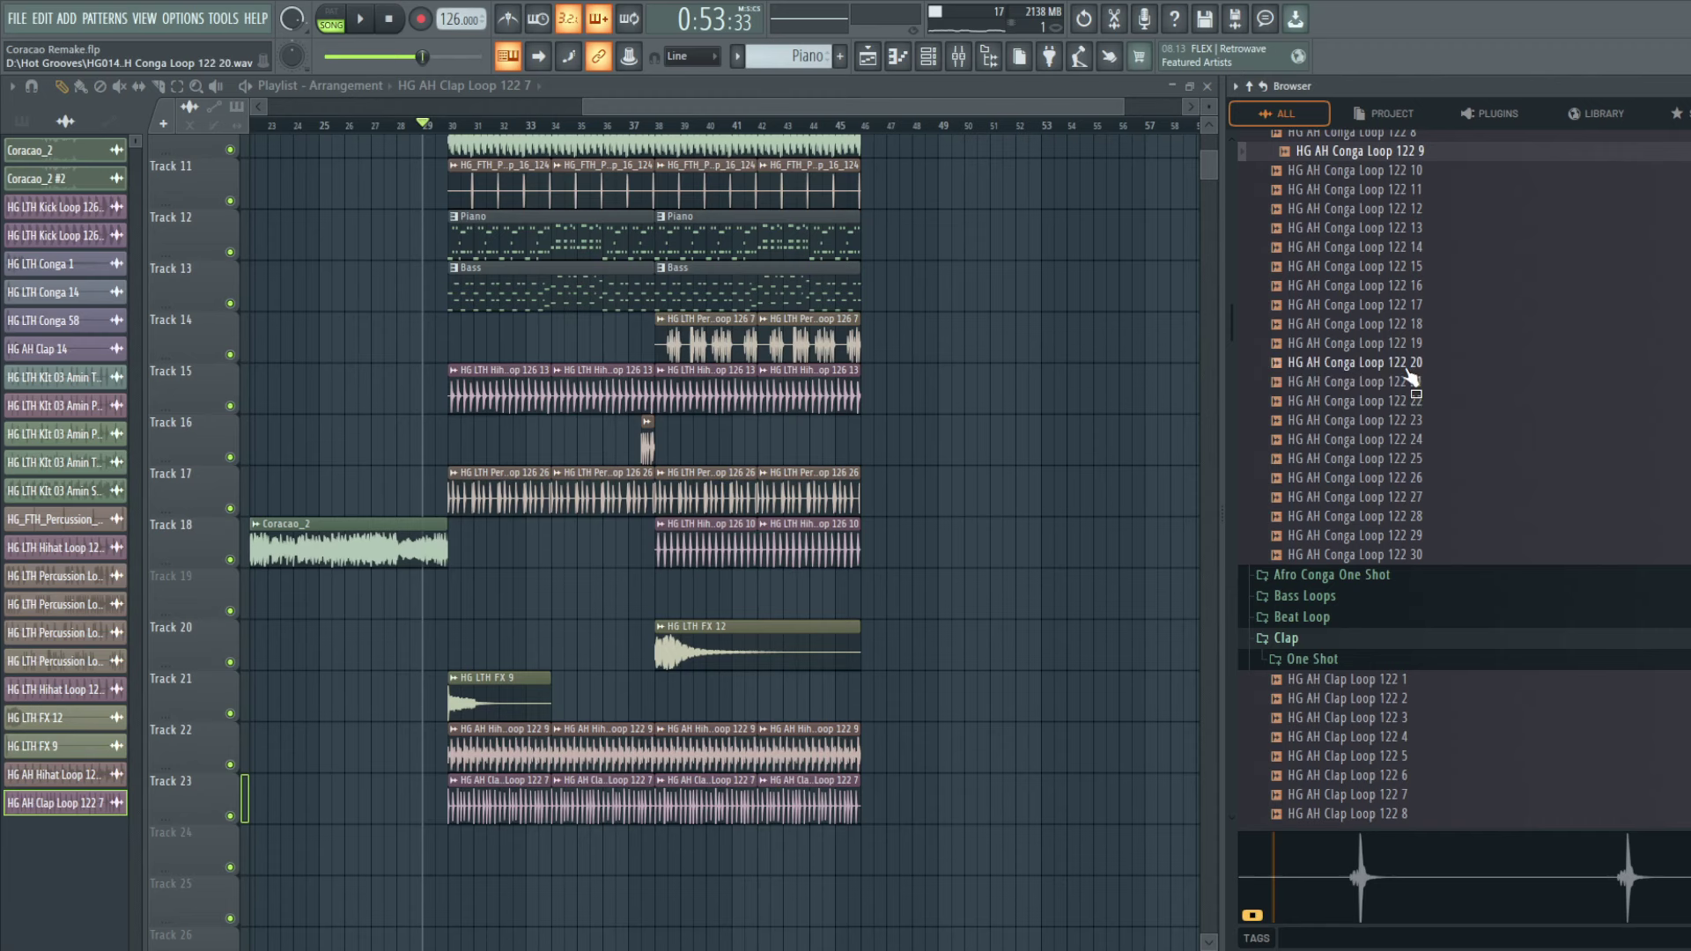
{"action": "left_click", "coordinate": [1409, 347]}
{"action": "scroll", "coordinate": [1410, 370], "scroll_direction": "up", "scroll_amount": 4}
{"action": "left_click", "coordinate": [1423, 650]}
{"action": "scroll", "coordinate": [1462, 599], "scroll_direction": "down", "scroll_amount": 4}
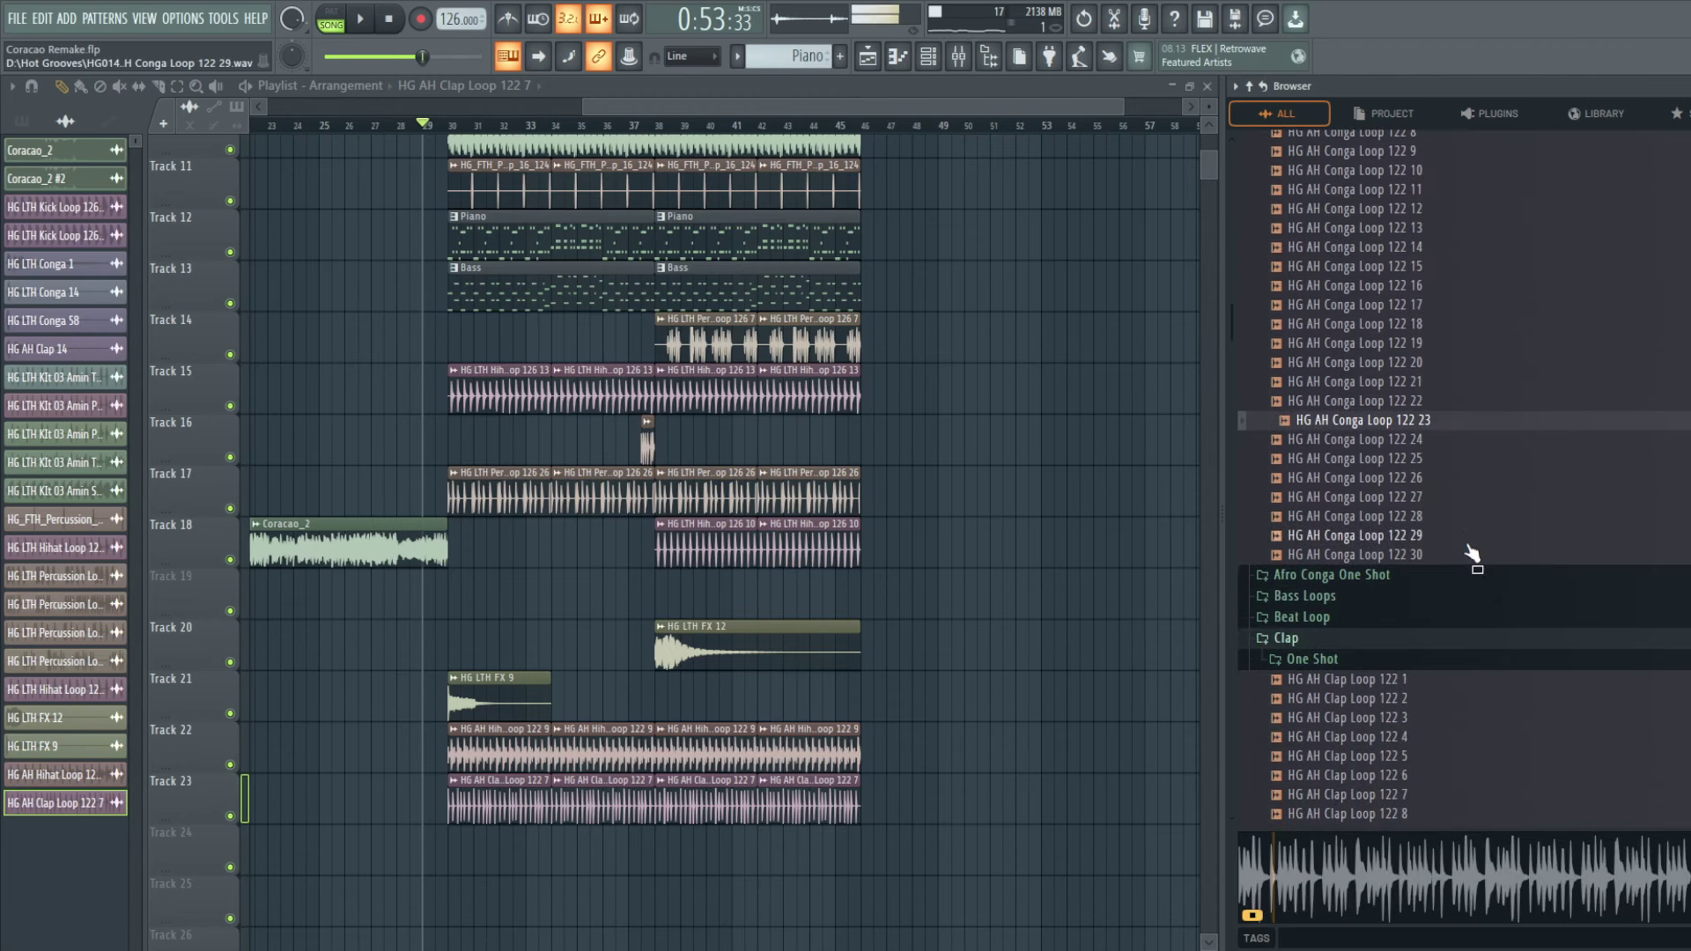
Step: Audition HG AH Conga Loop 122 samples 25 to 30, followed by samples 18 and 7
{"action": "left_click", "coordinate": [1424, 460]}
{"action": "left_click", "coordinate": [1422, 520]}
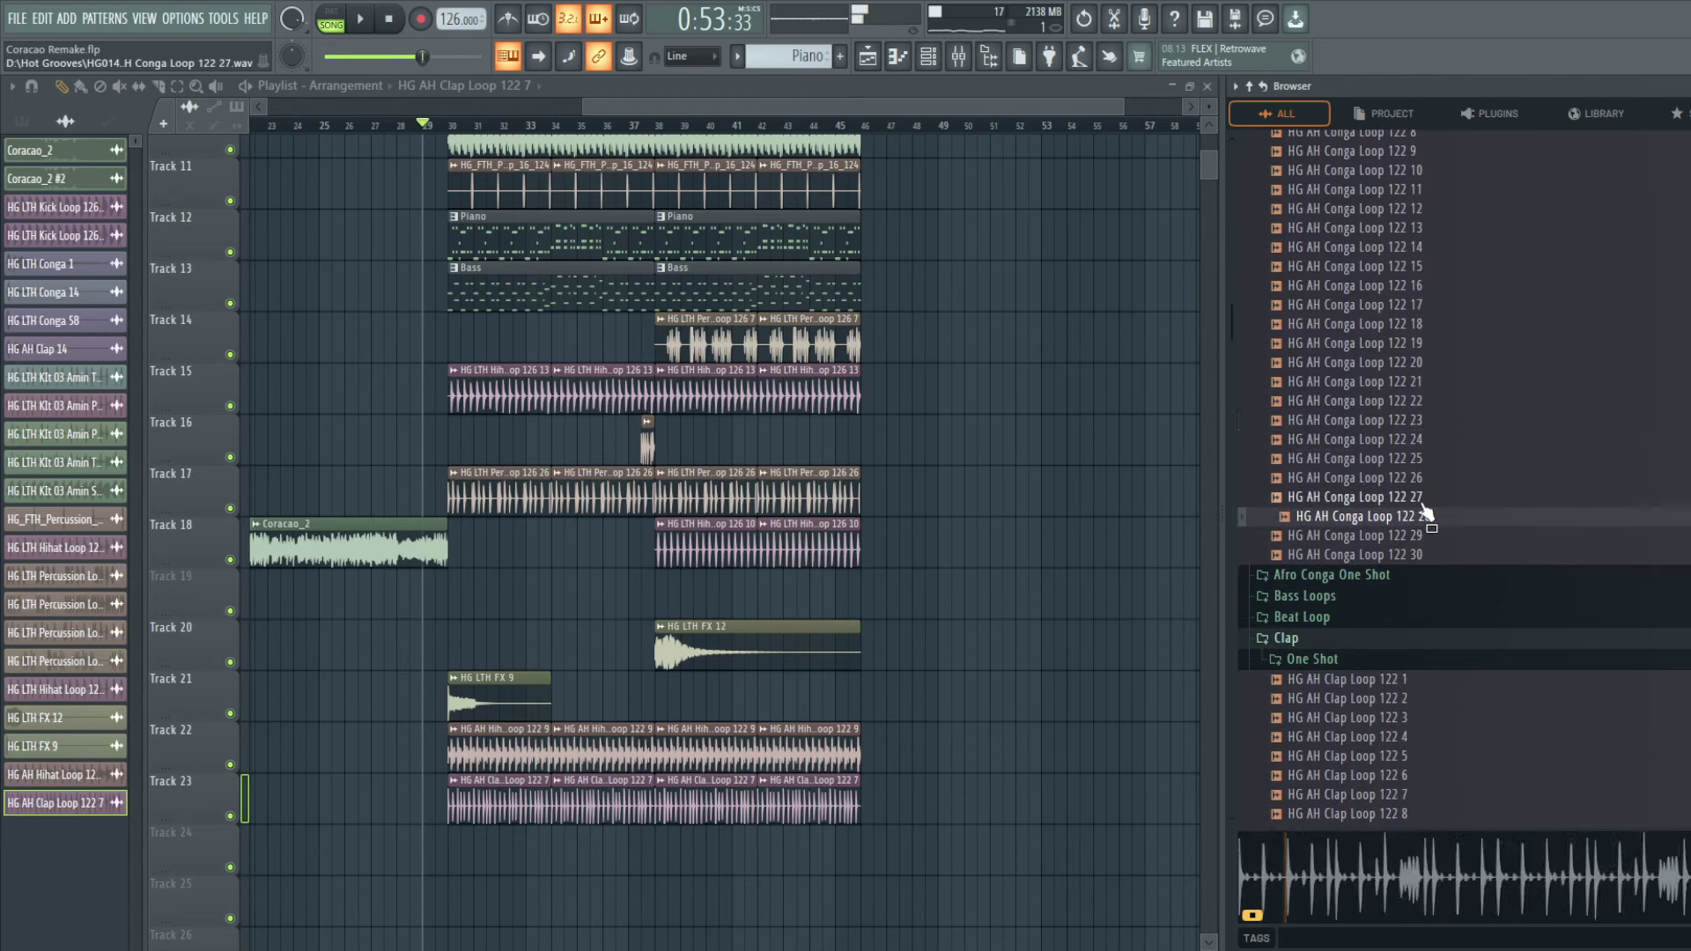
{"action": "left_click", "coordinate": [1427, 497]}
{"action": "left_click", "coordinate": [1434, 482]}
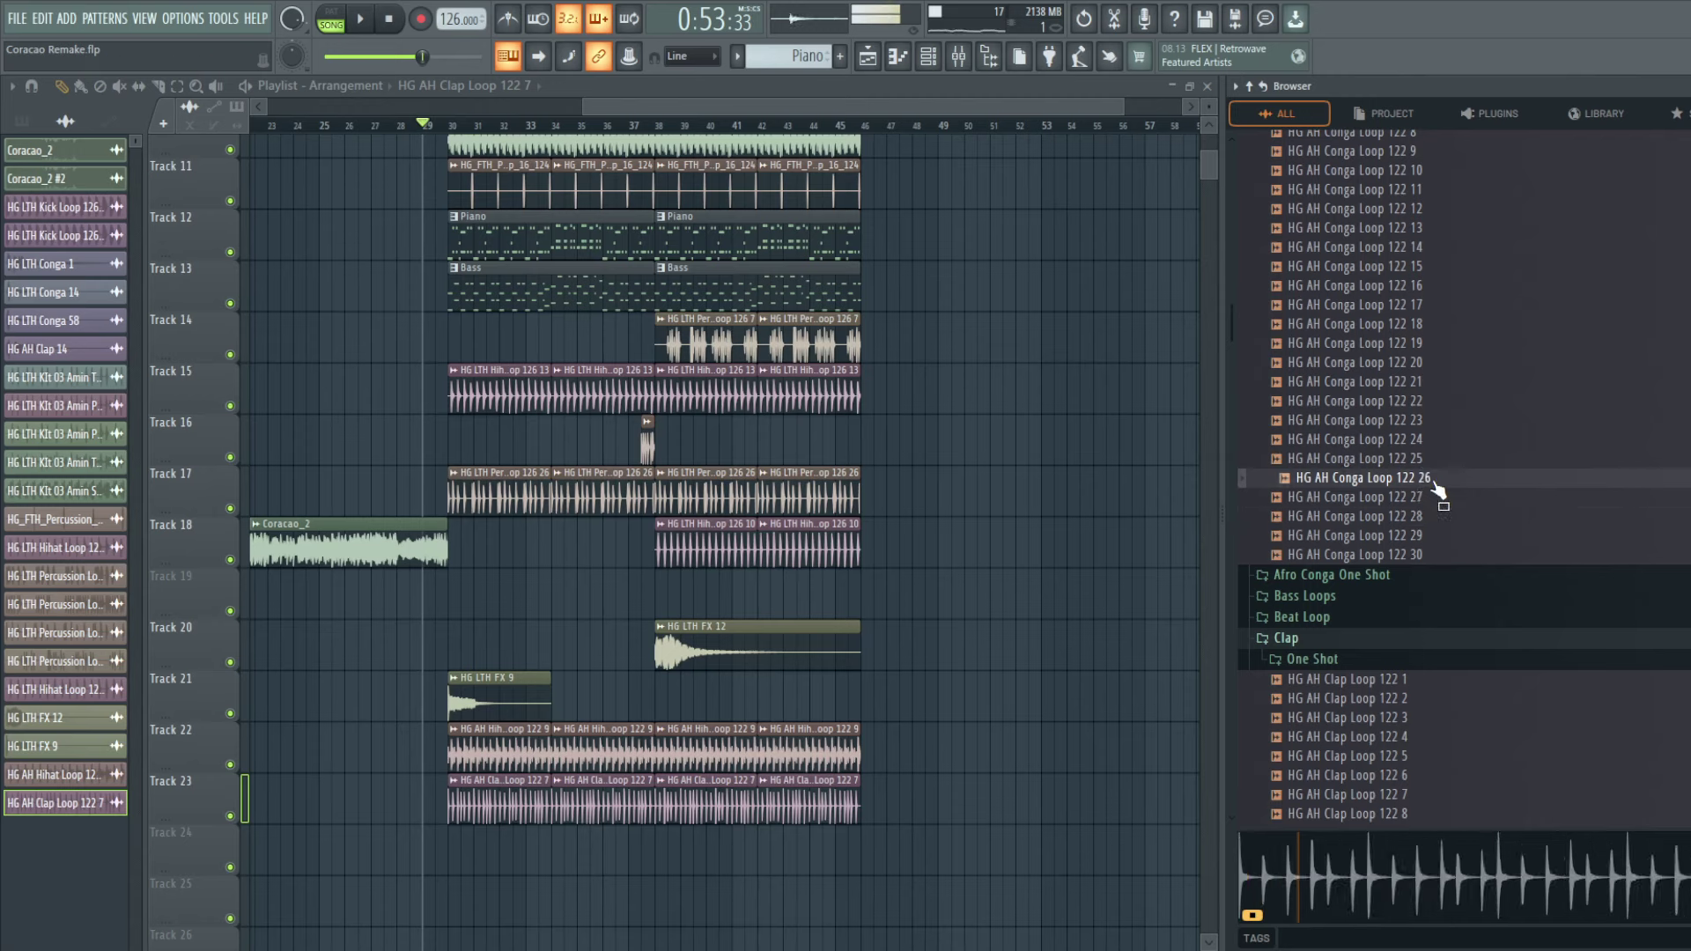
{"action": "left_click", "coordinate": [1419, 518]}
{"action": "left_click", "coordinate": [1425, 537]}
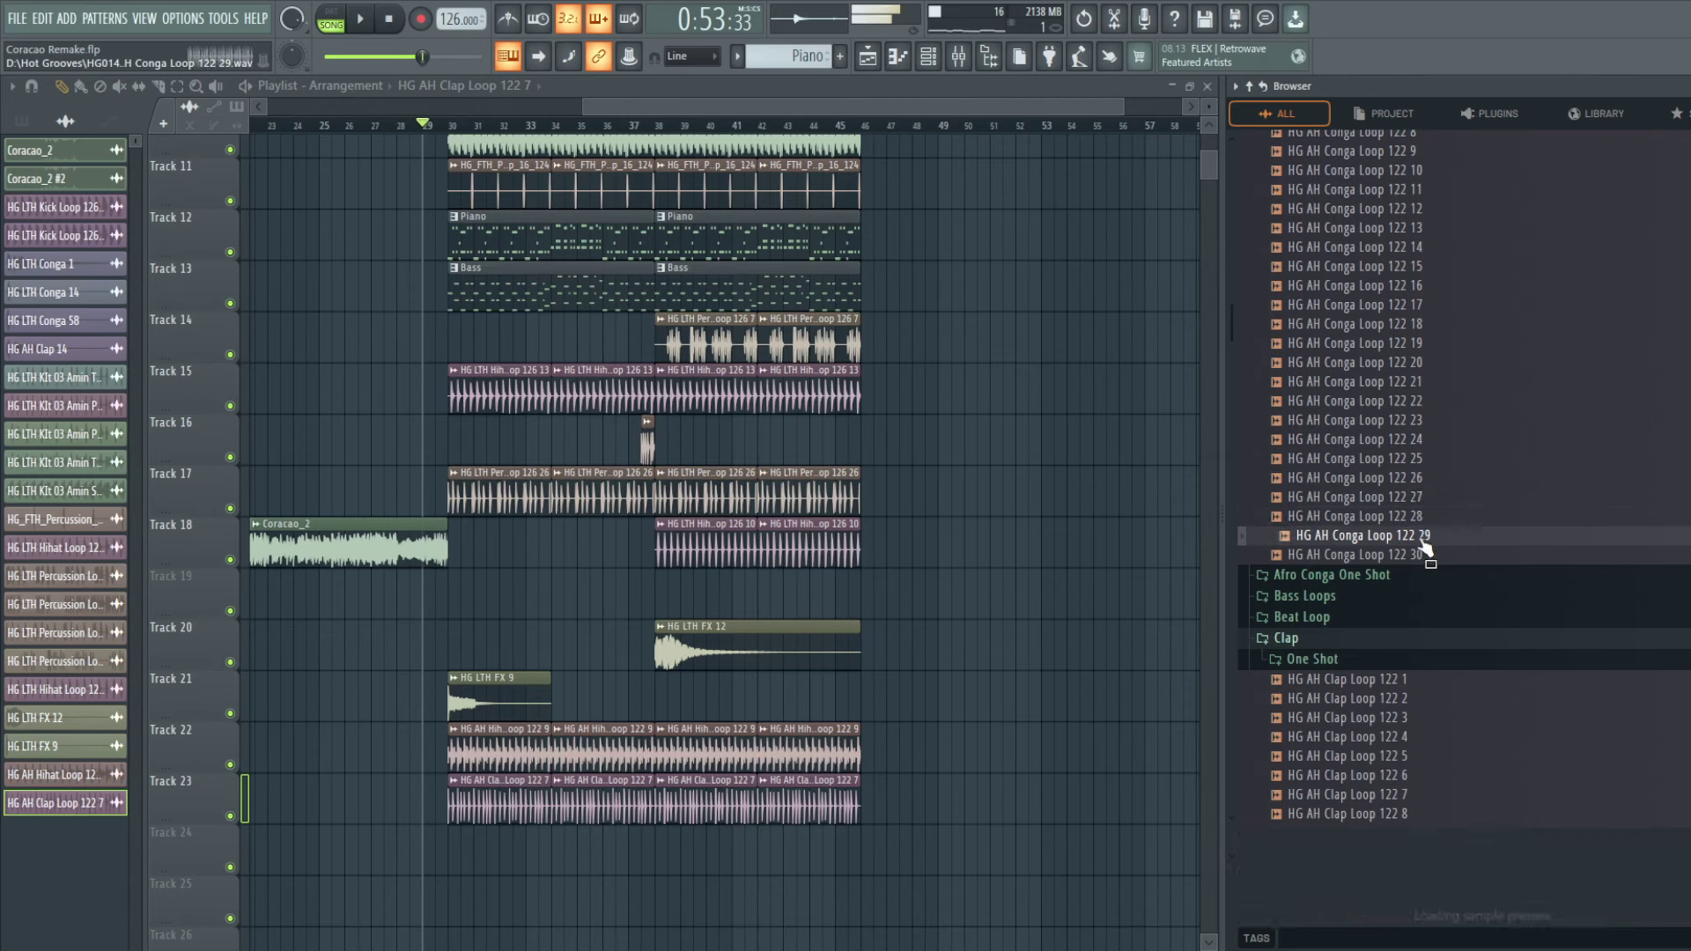
{"action": "left_click", "coordinate": [1413, 555]}
{"action": "scroll", "coordinate": [1377, 446], "scroll_direction": "up", "scroll_amount": 1}
{"action": "left_click", "coordinate": [1377, 445]}
{"action": "scroll", "coordinate": [1379, 453], "scroll_direction": "up", "scroll_amount": 2}
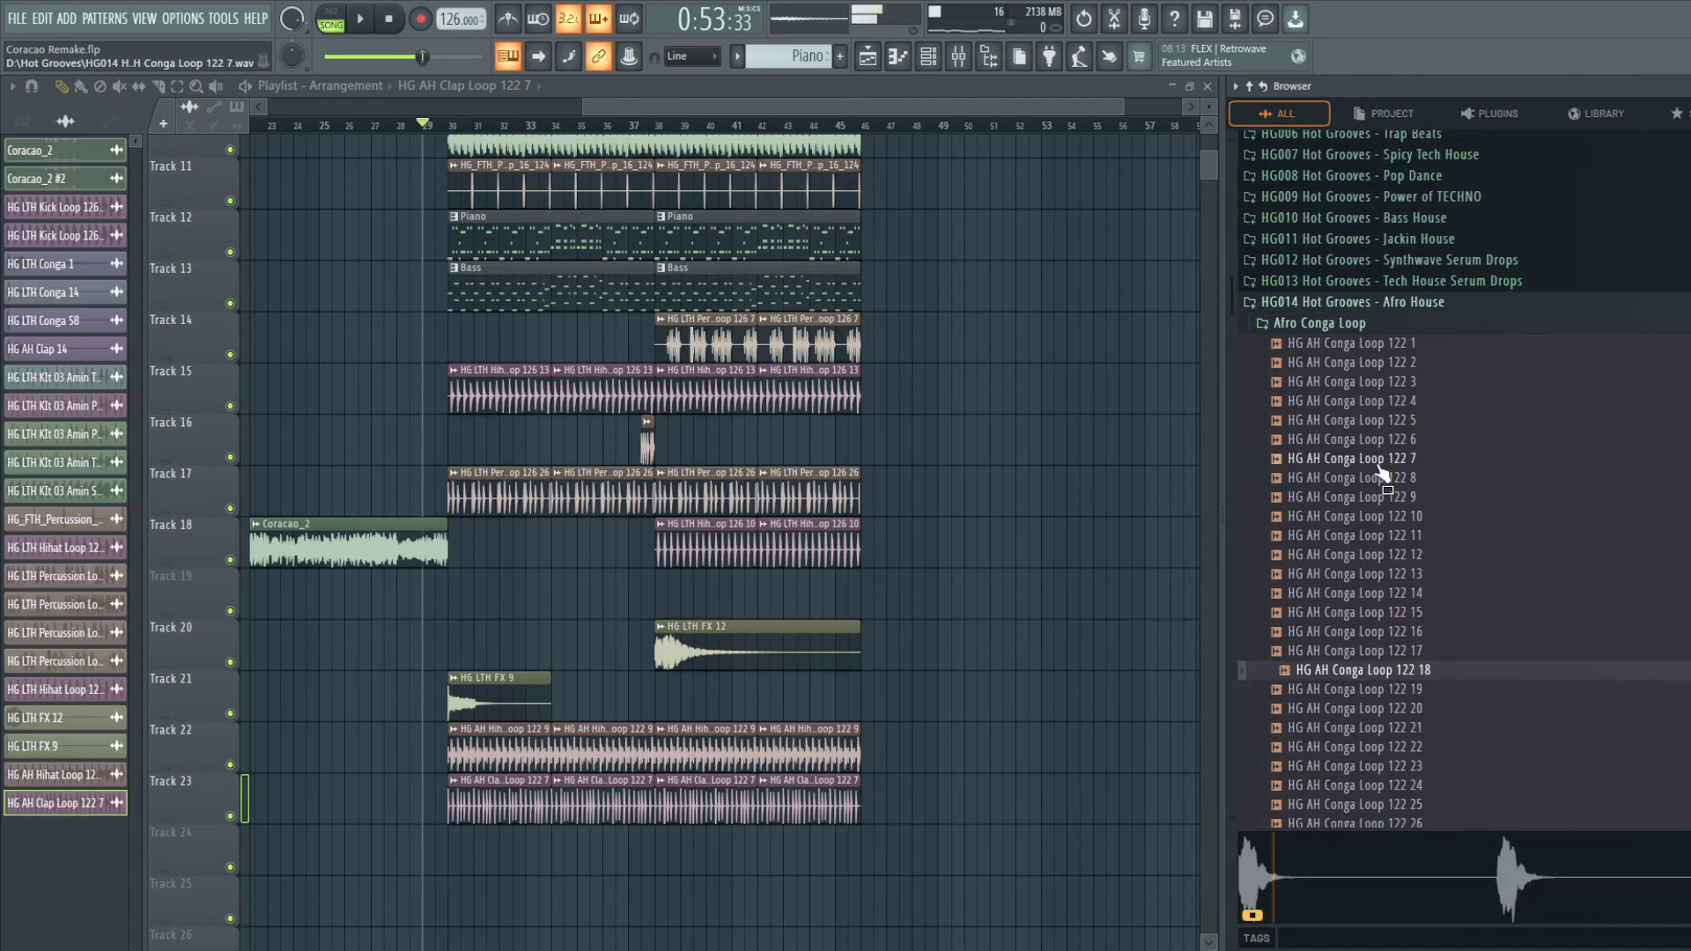
{"action": "left_click", "coordinate": [1381, 462]}
Step: Audition more clap loops from the Clap folder, including HG AH Clap Loop 122 12 and 16
{"action": "scroll", "coordinate": [1381, 471], "scroll_direction": "down", "scroll_amount": 3}
{"action": "scroll", "coordinate": [1381, 573], "scroll_direction": "down", "scroll_amount": 3}
{"action": "left_click", "coordinate": [1383, 544]}
{"action": "scroll", "coordinate": [1385, 547], "scroll_direction": "down", "scroll_amount": 3}
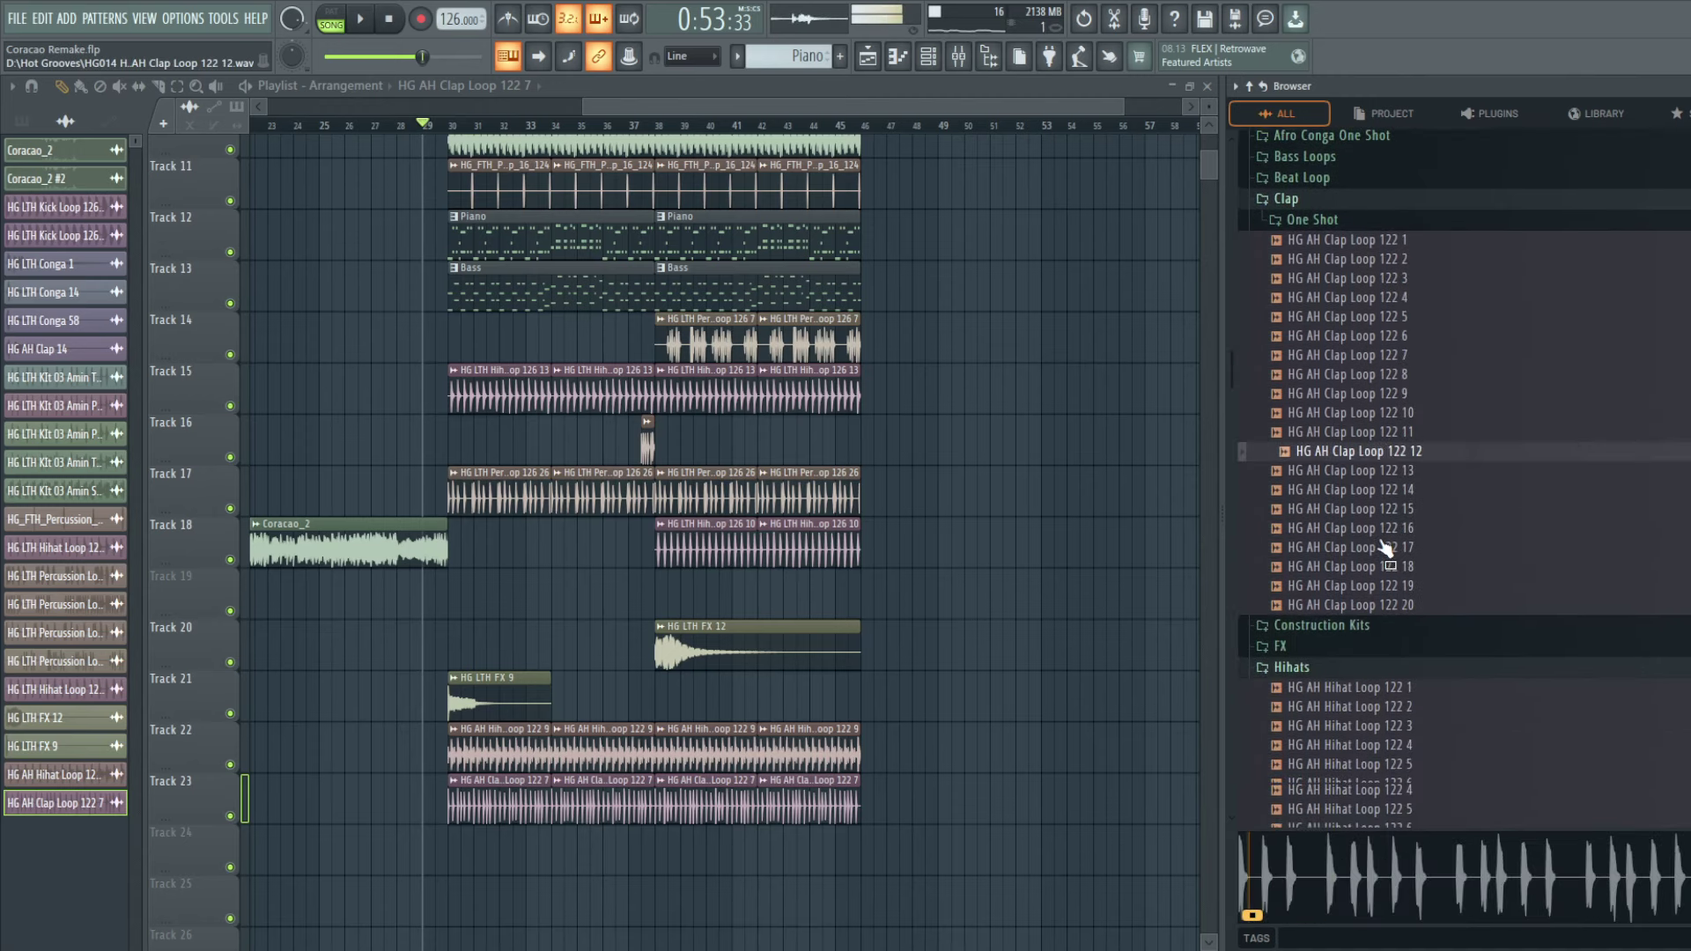
{"action": "left_click", "coordinate": [1385, 533]}
{"action": "scroll", "coordinate": [1386, 535], "scroll_direction": "down", "scroll_amount": 3}
{"action": "scroll", "coordinate": [1386, 536], "scroll_direction": "up", "scroll_amount": 2}
{"action": "left_click", "coordinate": [1379, 591]}
{"action": "scroll", "coordinate": [1377, 595], "scroll_direction": "up", "scroll_amount": 5}
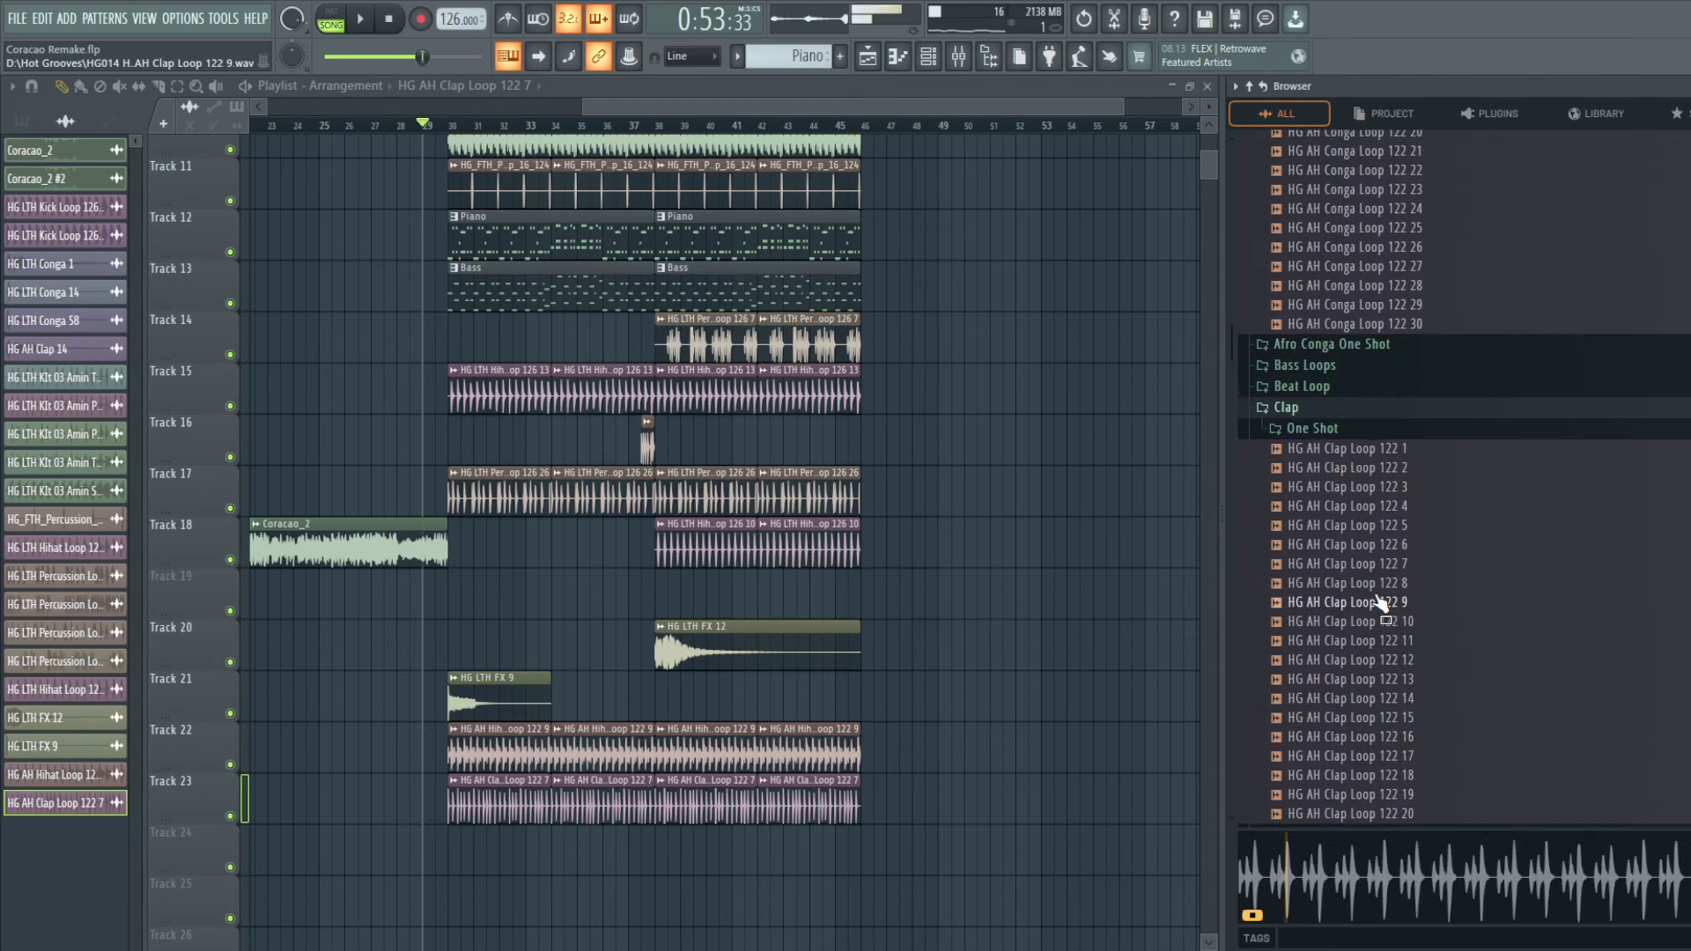
{"action": "scroll", "coordinate": [1378, 595], "scroll_direction": "down", "scroll_amount": 5}
{"action": "left_click", "coordinate": [1364, 665]}
{"action": "scroll", "coordinate": [1367, 670], "scroll_direction": "up", "scroll_amount": 8}
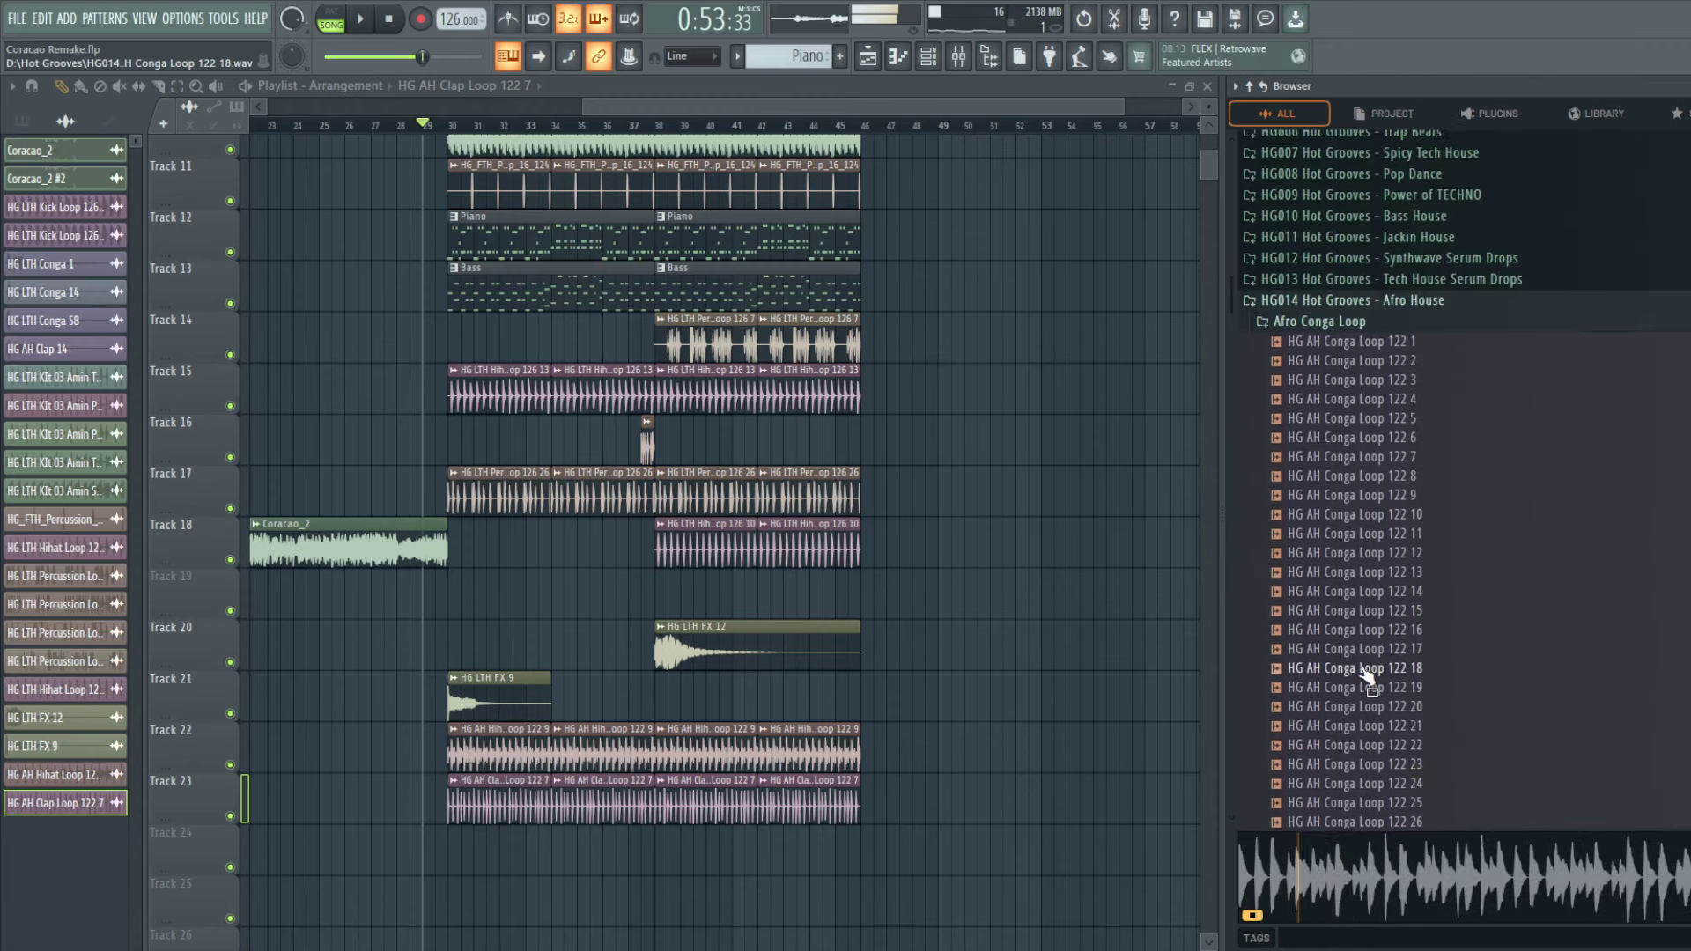
{"action": "scroll", "coordinate": [1368, 674], "scroll_direction": "down", "scroll_amount": 5}
{"action": "left_click", "coordinate": [1367, 666]}
Step: Audition HG AH Hihat Loop 122 samples between 21 and 30, checking them against the playing arrangement
{"action": "scroll", "coordinate": [1369, 673], "scroll_direction": "down", "scroll_amount": 2}
{"action": "left_click", "coordinate": [1388, 703]}
{"action": "scroll", "coordinate": [1390, 703], "scroll_direction": "down", "scroll_amount": 3}
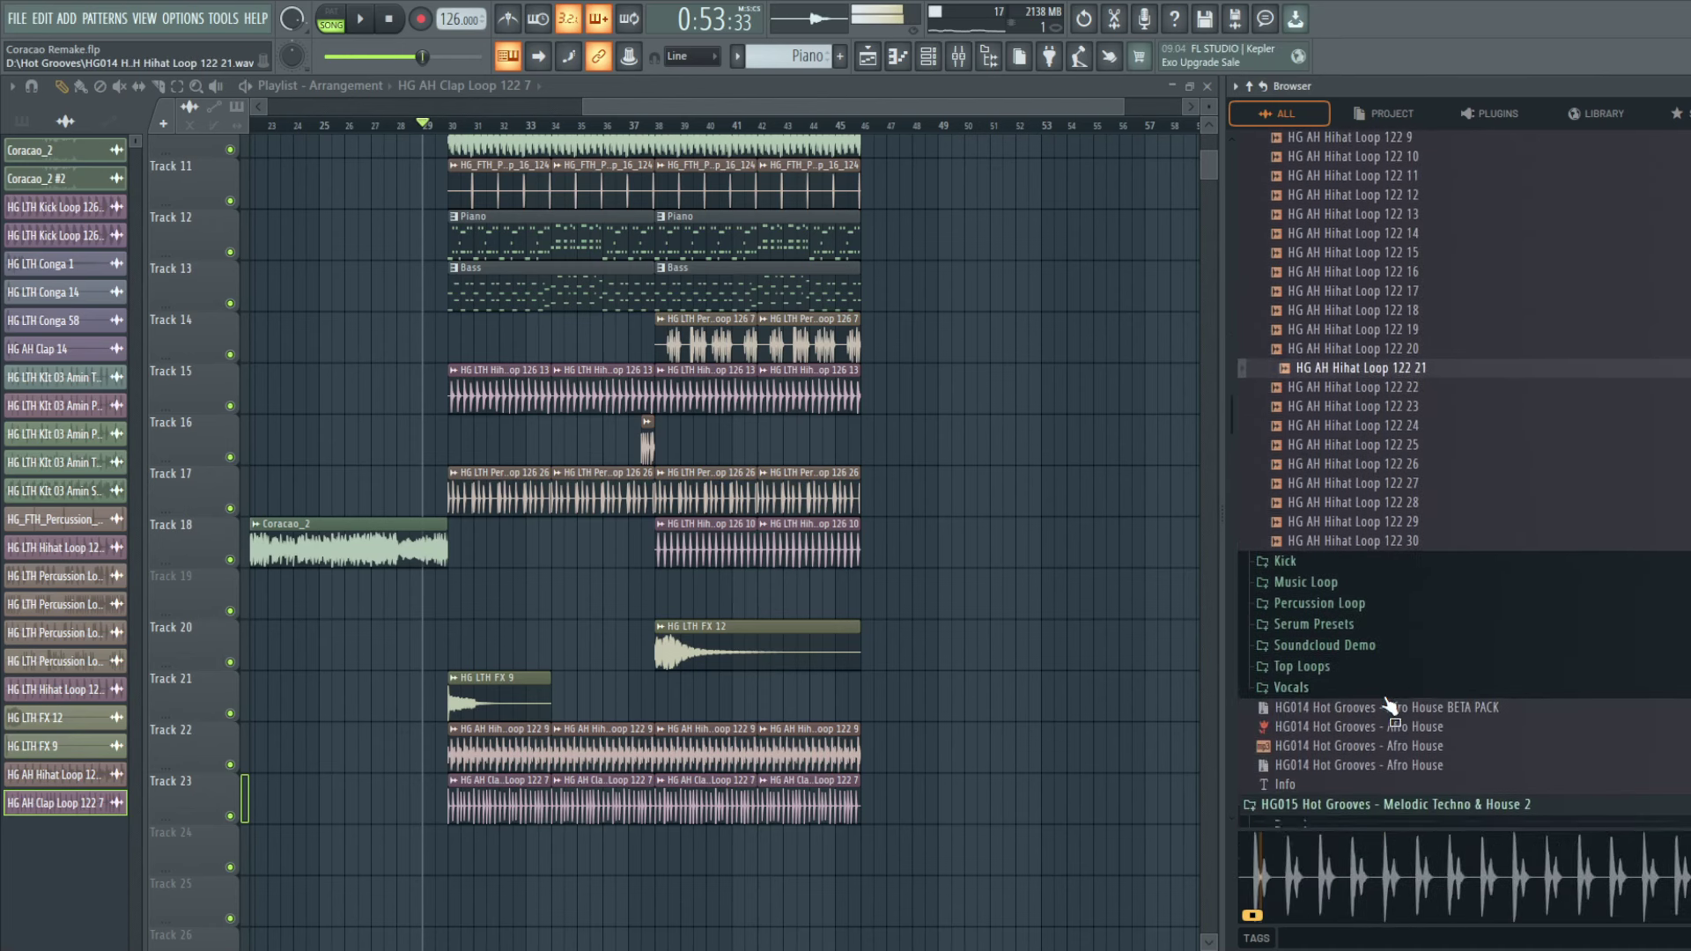
{"action": "left_click", "coordinate": [1429, 494]}
{"action": "scroll", "coordinate": [1419, 586], "scroll_direction": "up", "scroll_amount": 1}
{"action": "left_click", "coordinate": [1396, 649]}
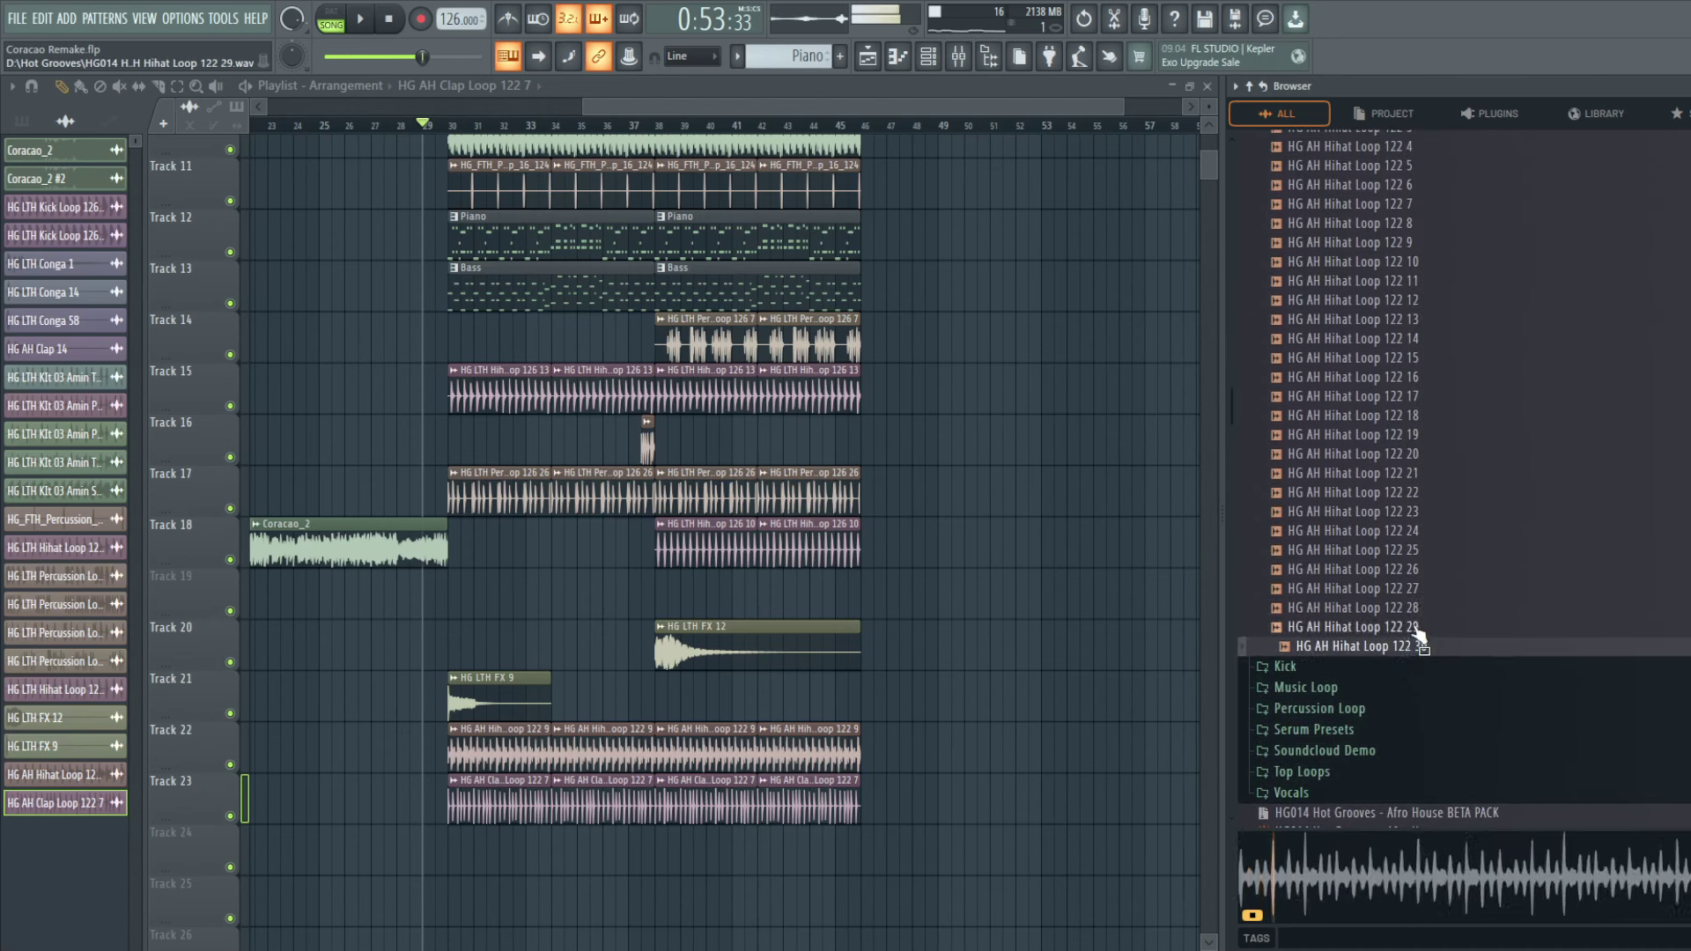
{"action": "left_click", "coordinate": [1418, 627]}
{"action": "left_click", "coordinate": [1431, 569]}
{"action": "left_click", "coordinate": [1434, 549]}
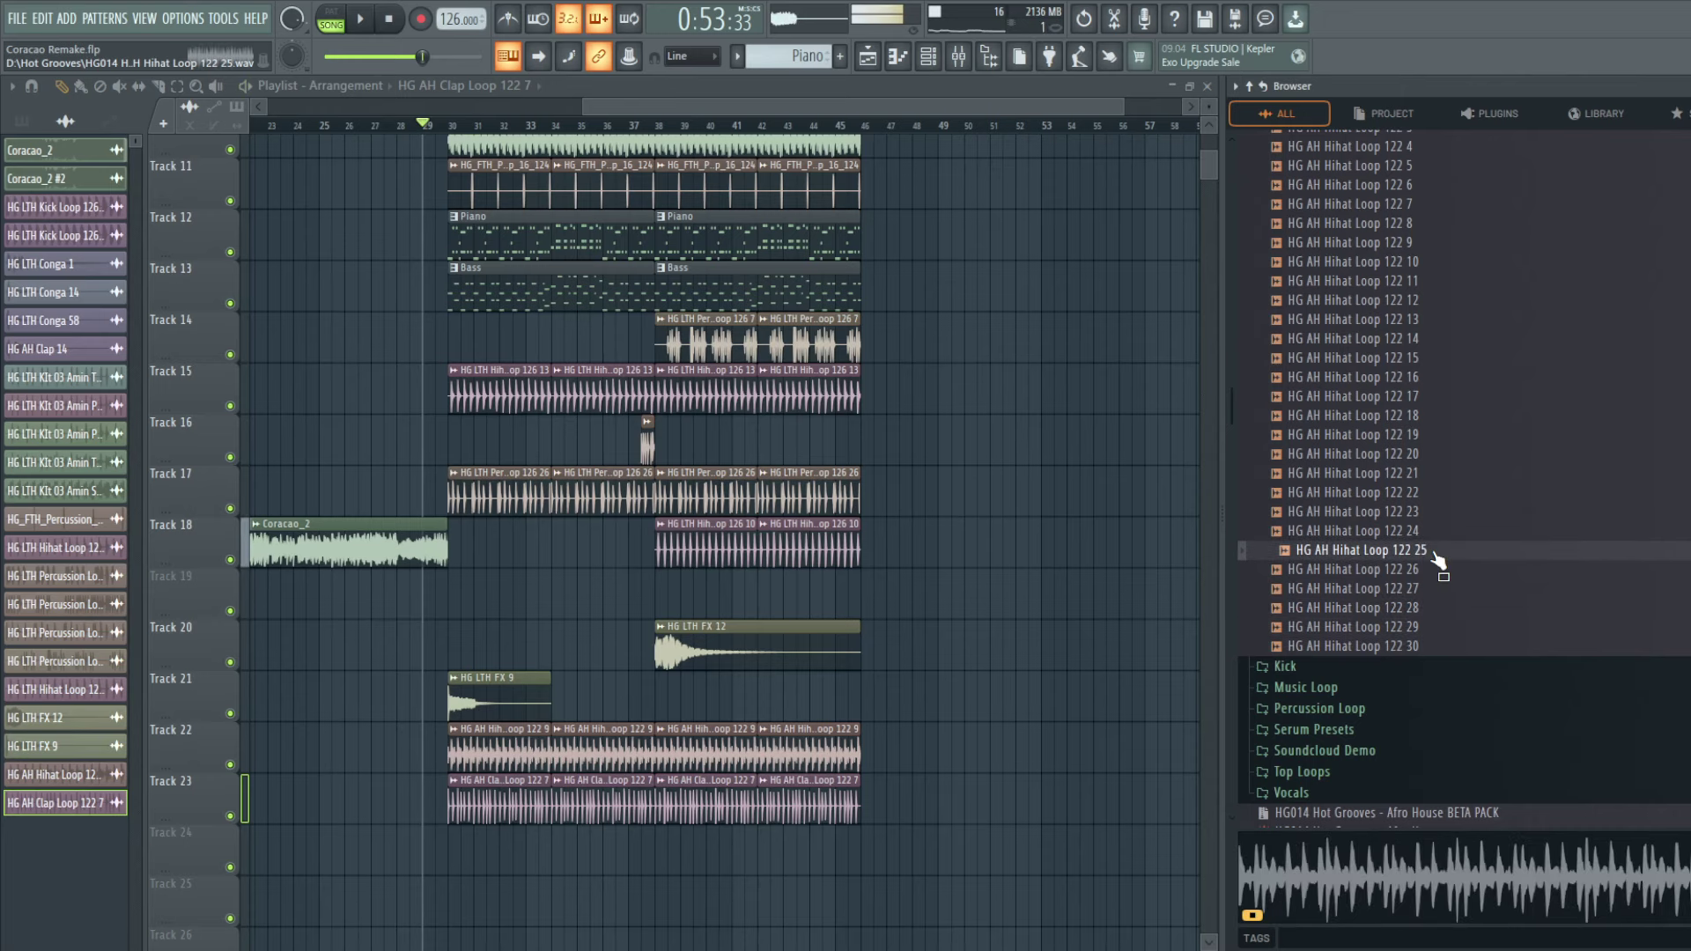
{"action": "left_click", "coordinate": [1437, 530]}
{"action": "left_click", "coordinate": [1435, 512]}
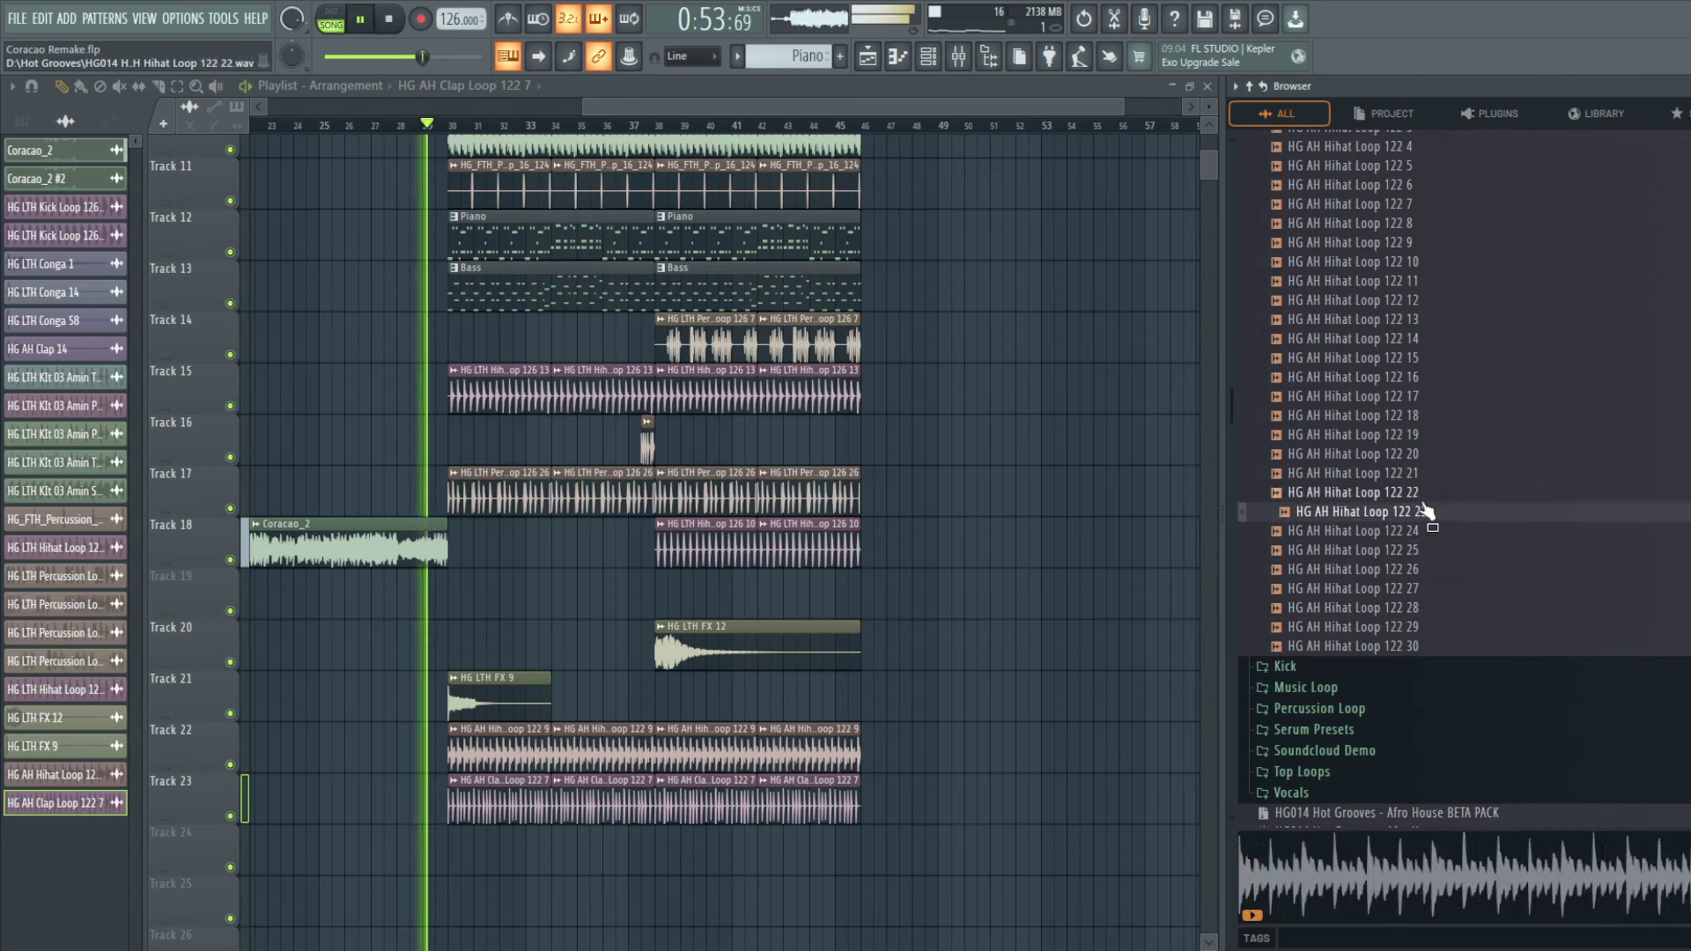
{"action": "left_click", "coordinate": [1417, 529]}
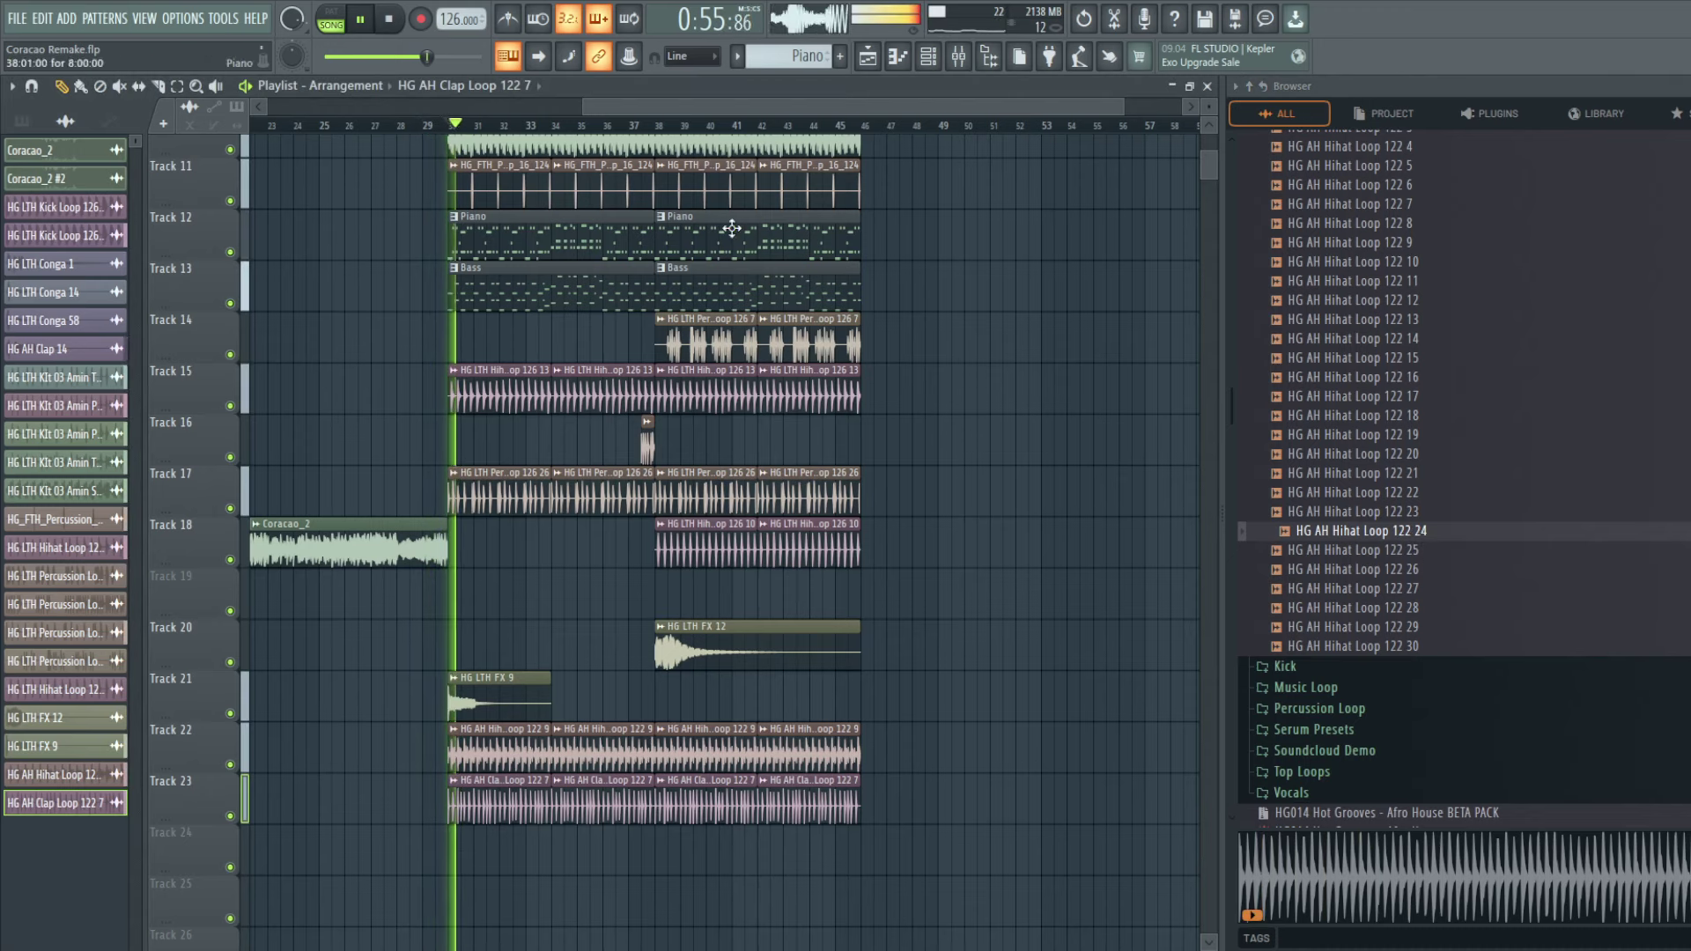
{"action": "key", "text": "space"}
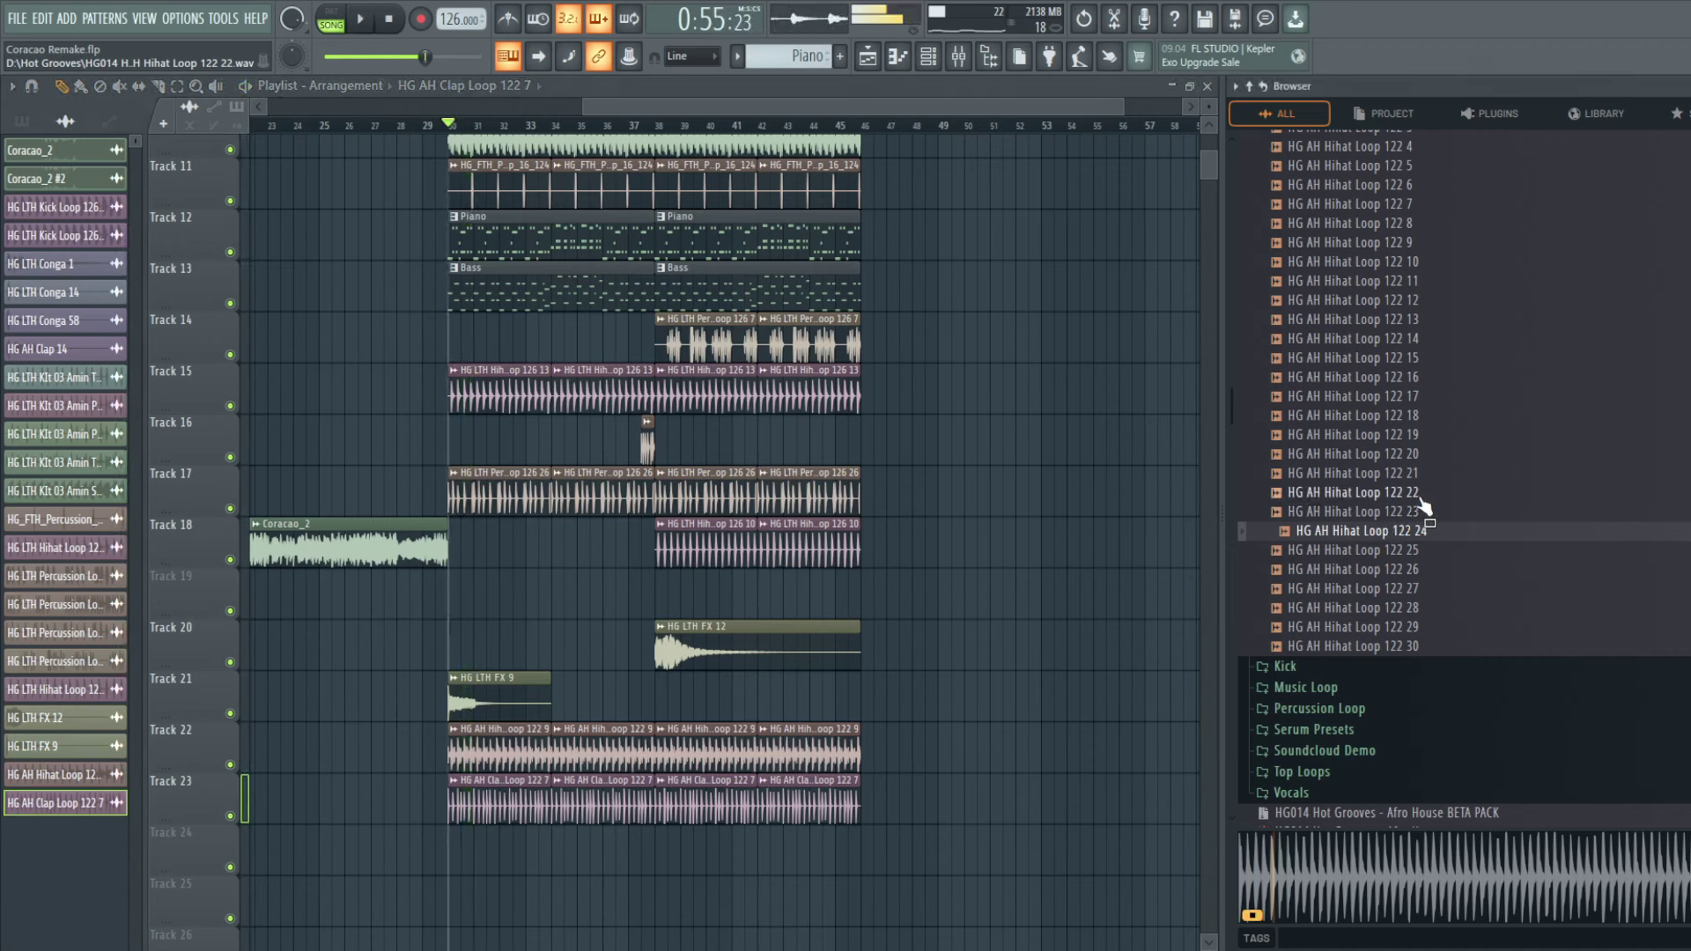
Step: With the arrangement stopped, audition HG AH Hihat Loop 122 samples between 10 and 19
{"action": "left_click", "coordinate": [1410, 433]}
{"action": "left_click", "coordinate": [1410, 396]}
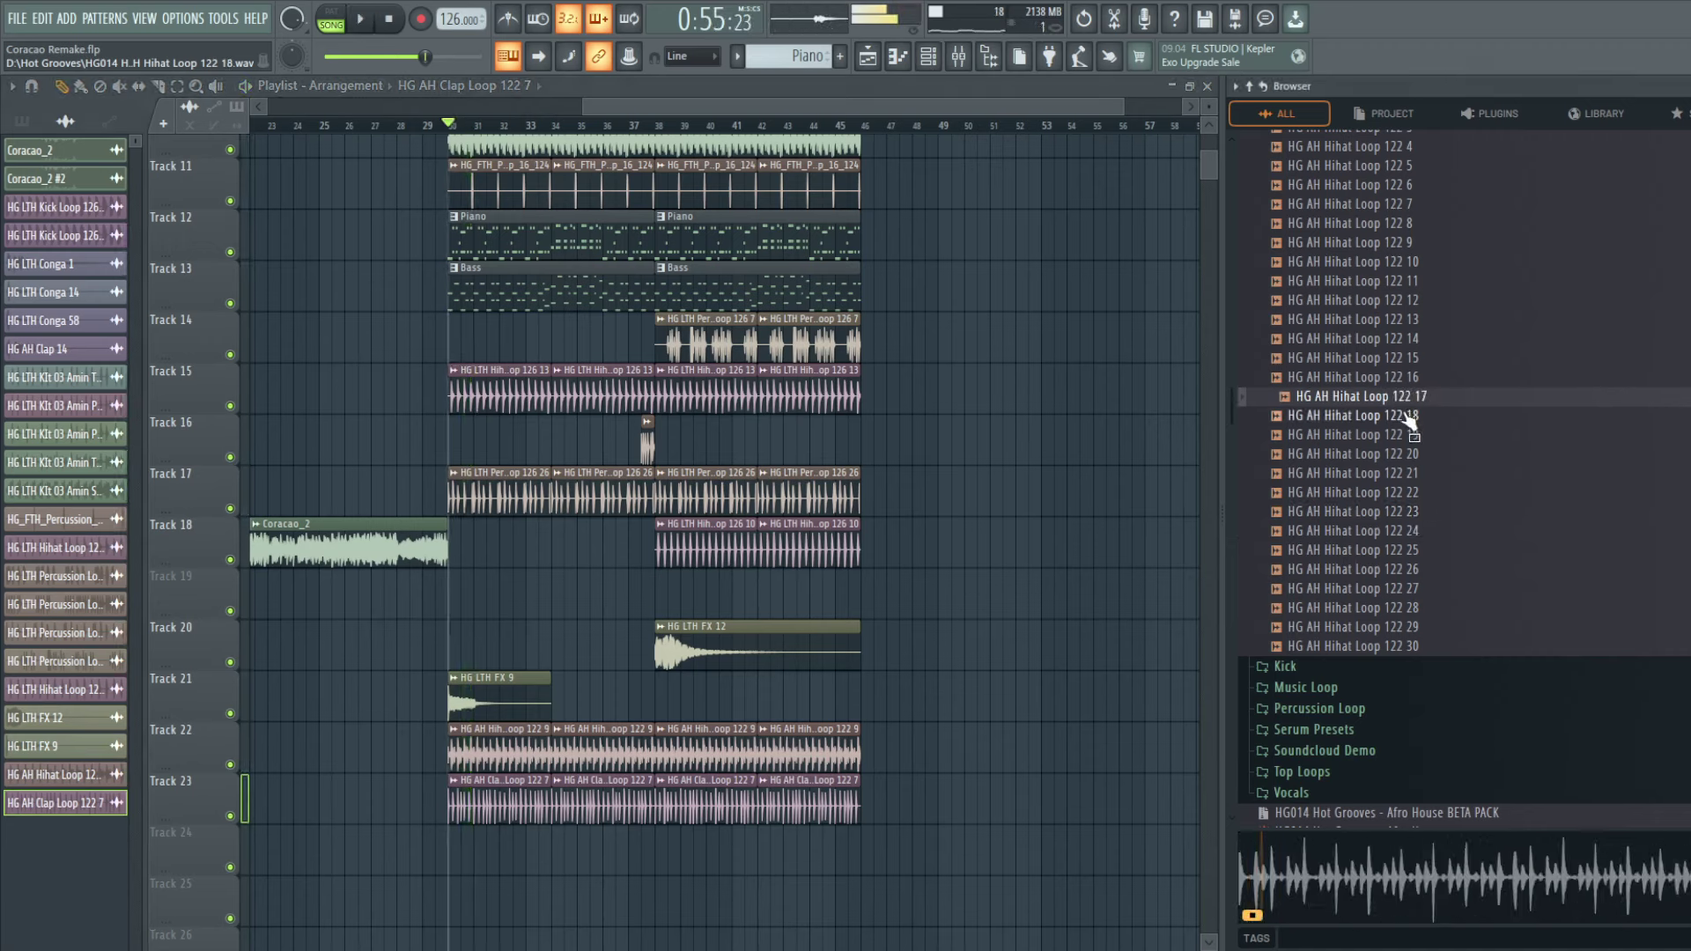
{"action": "left_click", "coordinate": [1408, 379]}
{"action": "left_click", "coordinate": [1419, 322]}
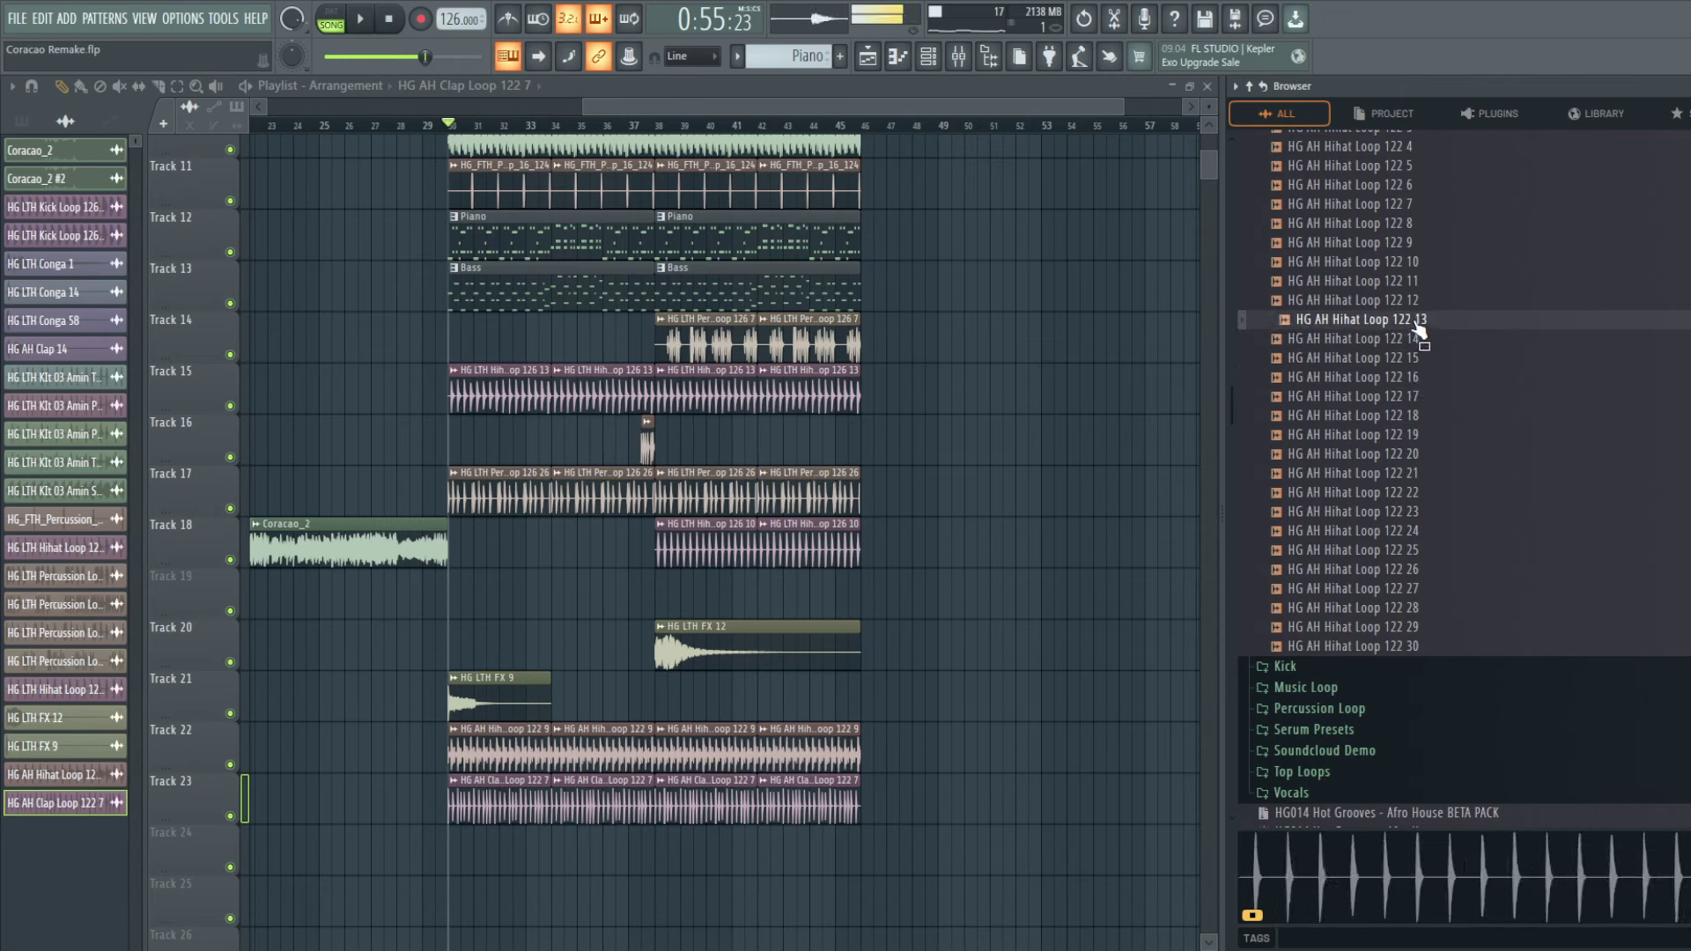
{"action": "left_click", "coordinate": [1407, 342]}
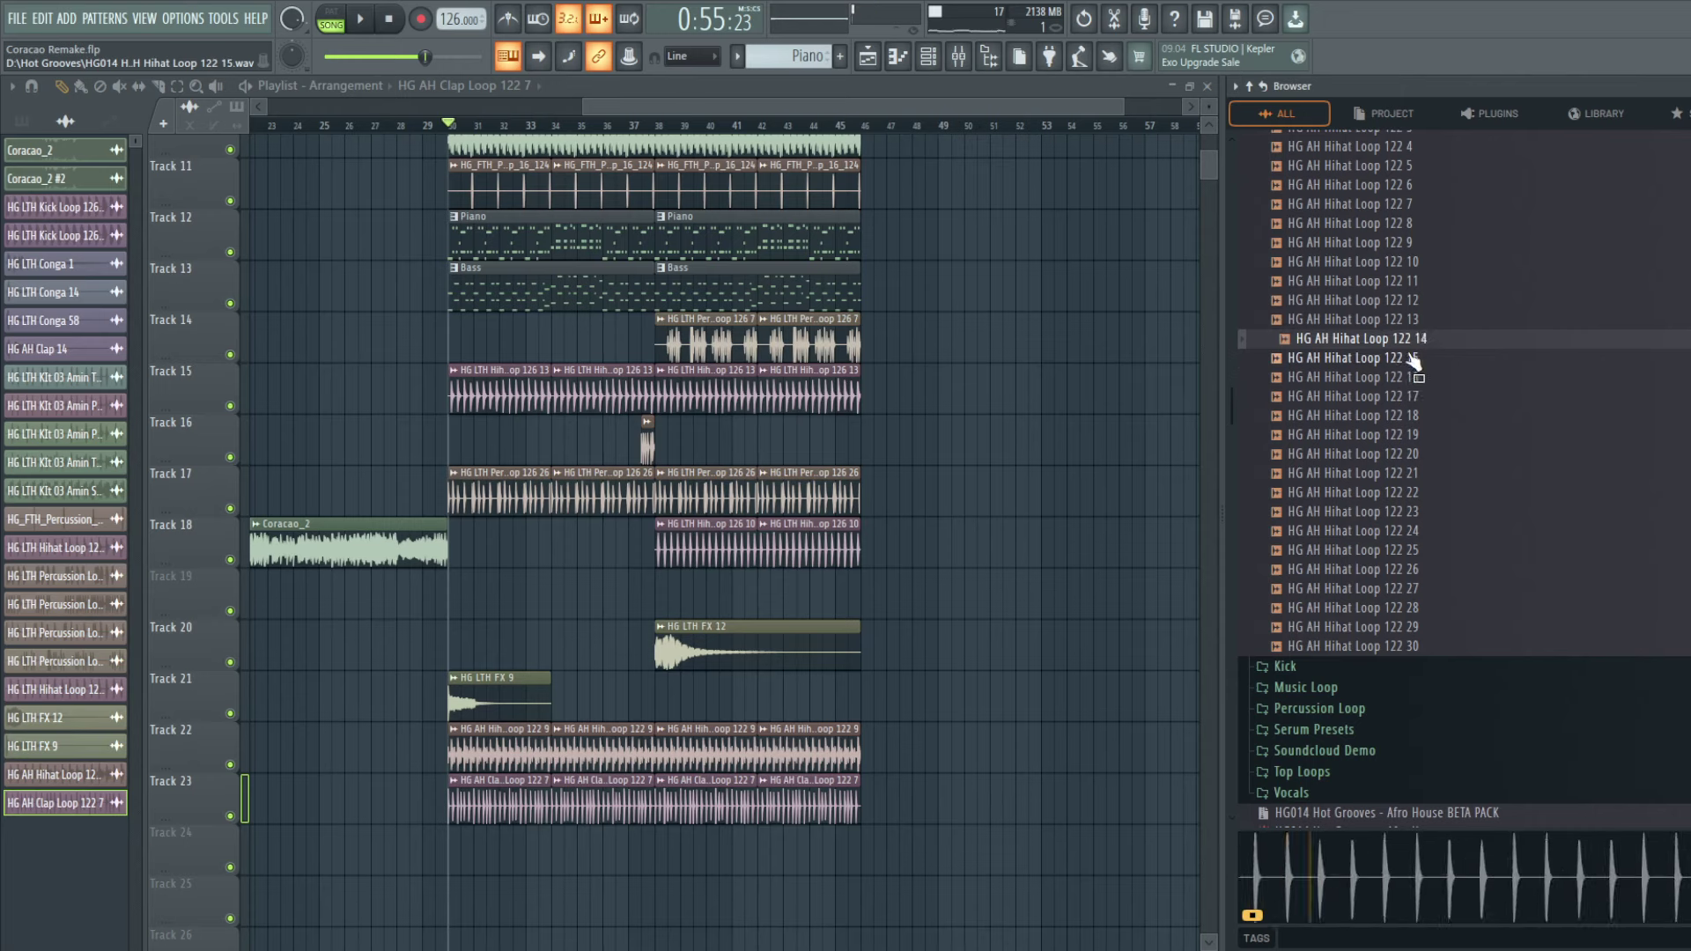
{"action": "left_click", "coordinate": [1413, 361]}
{"action": "left_click", "coordinate": [1396, 263]}
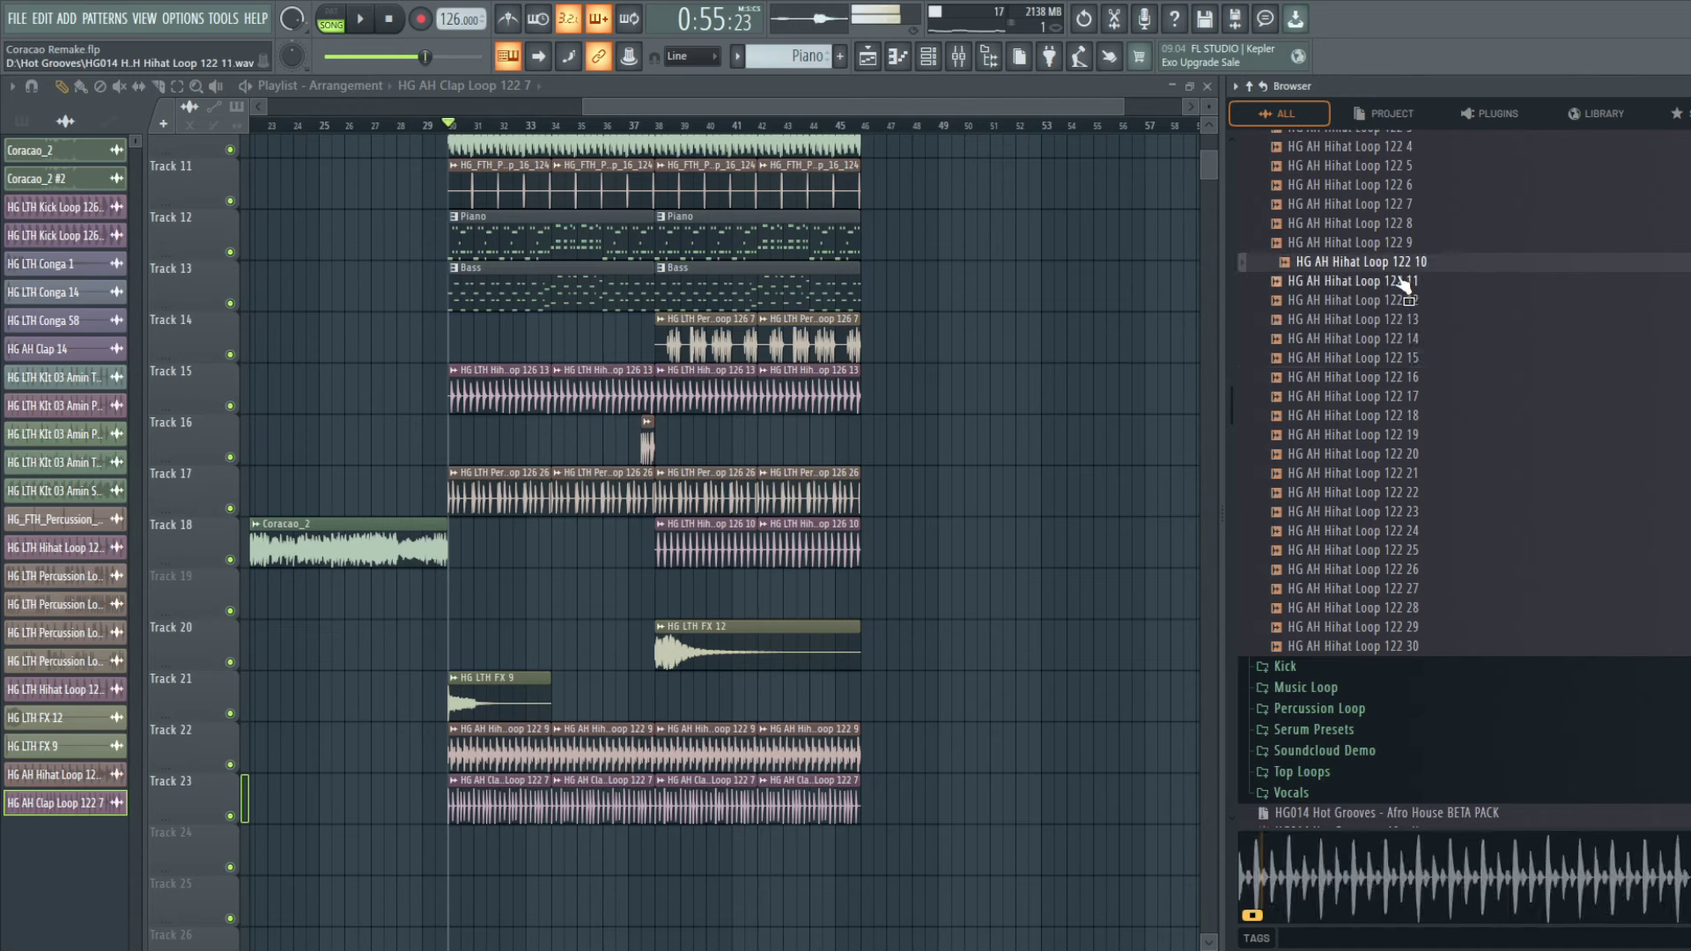
{"action": "left_click", "coordinate": [1409, 301]}
{"action": "left_click", "coordinate": [1418, 321]}
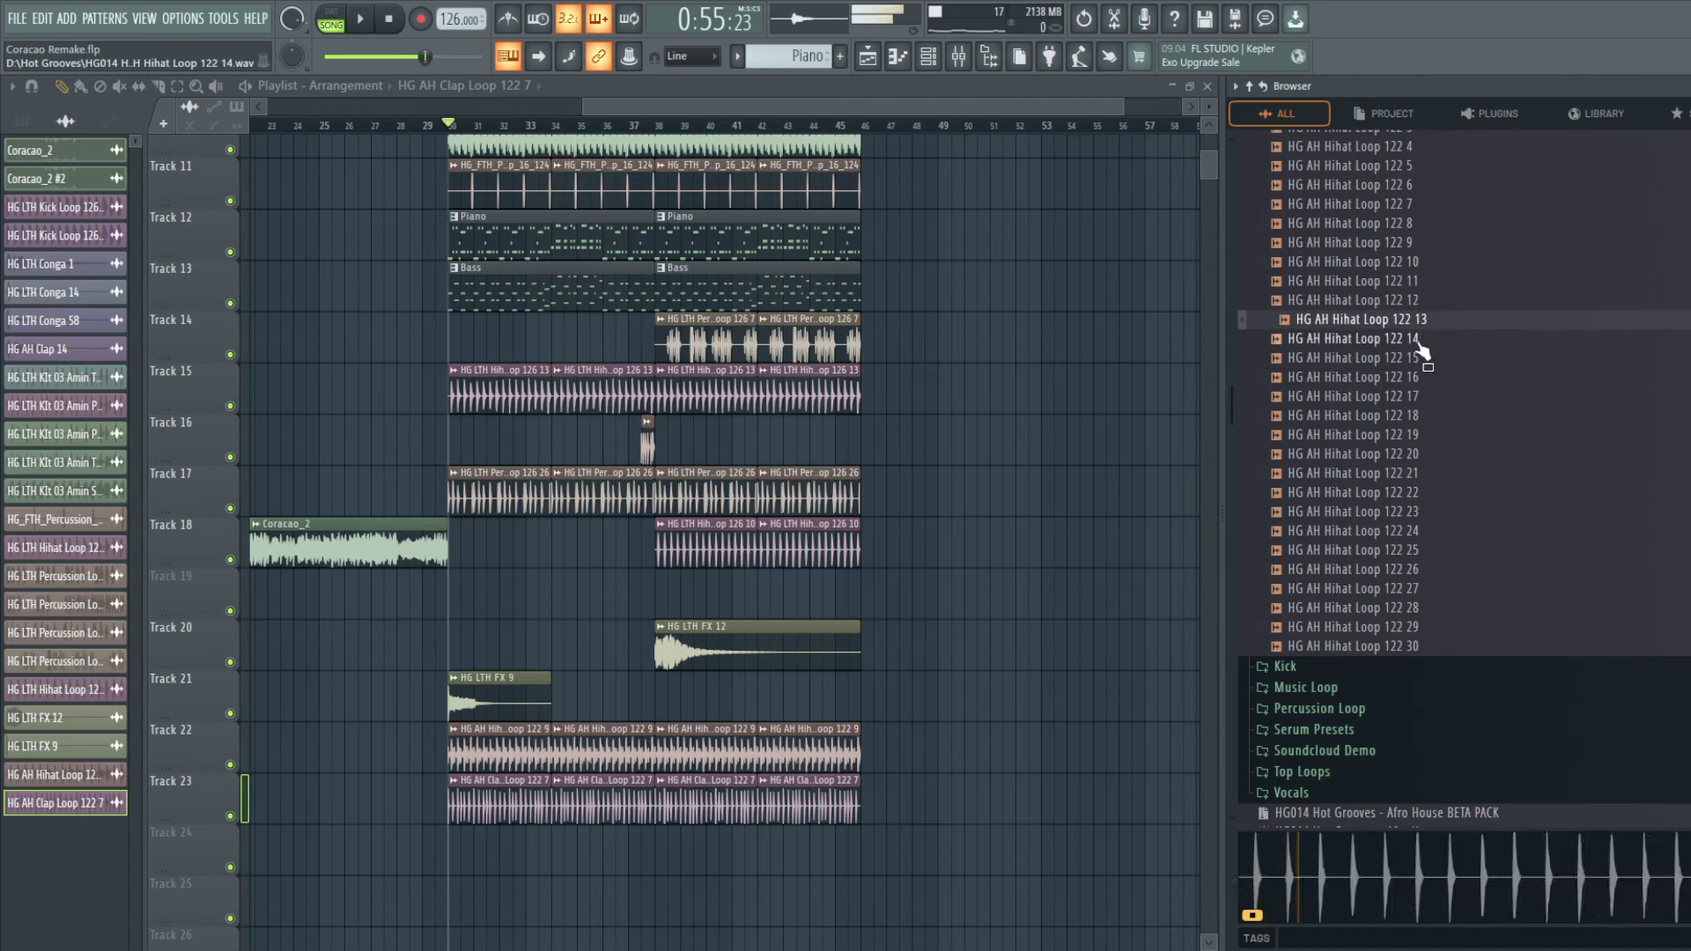
{"action": "left_click", "coordinate": [1420, 342]}
{"action": "left_click", "coordinate": [1420, 361]}
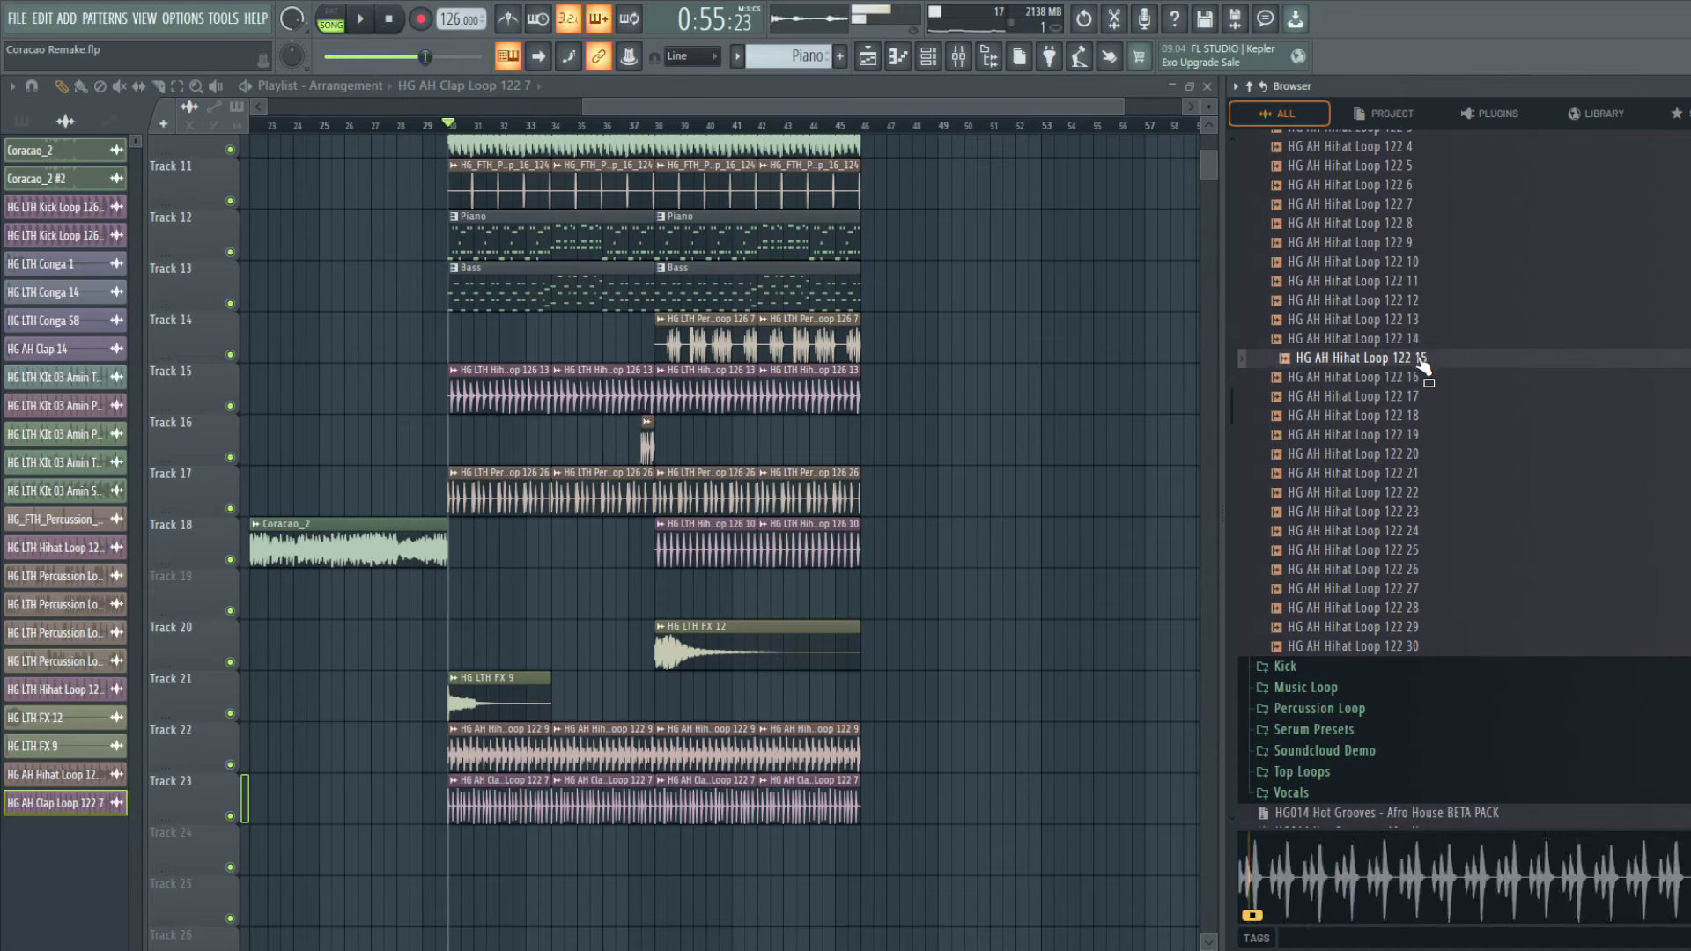
{"action": "left_click", "coordinate": [1414, 418]}
Step: Compare HG AH Hihat Loop 122 28 to 30 and place HG AH Hihat Loop 122 29 twice on Track 24 from bar 30
{"action": "left_click", "coordinate": [1421, 648]}
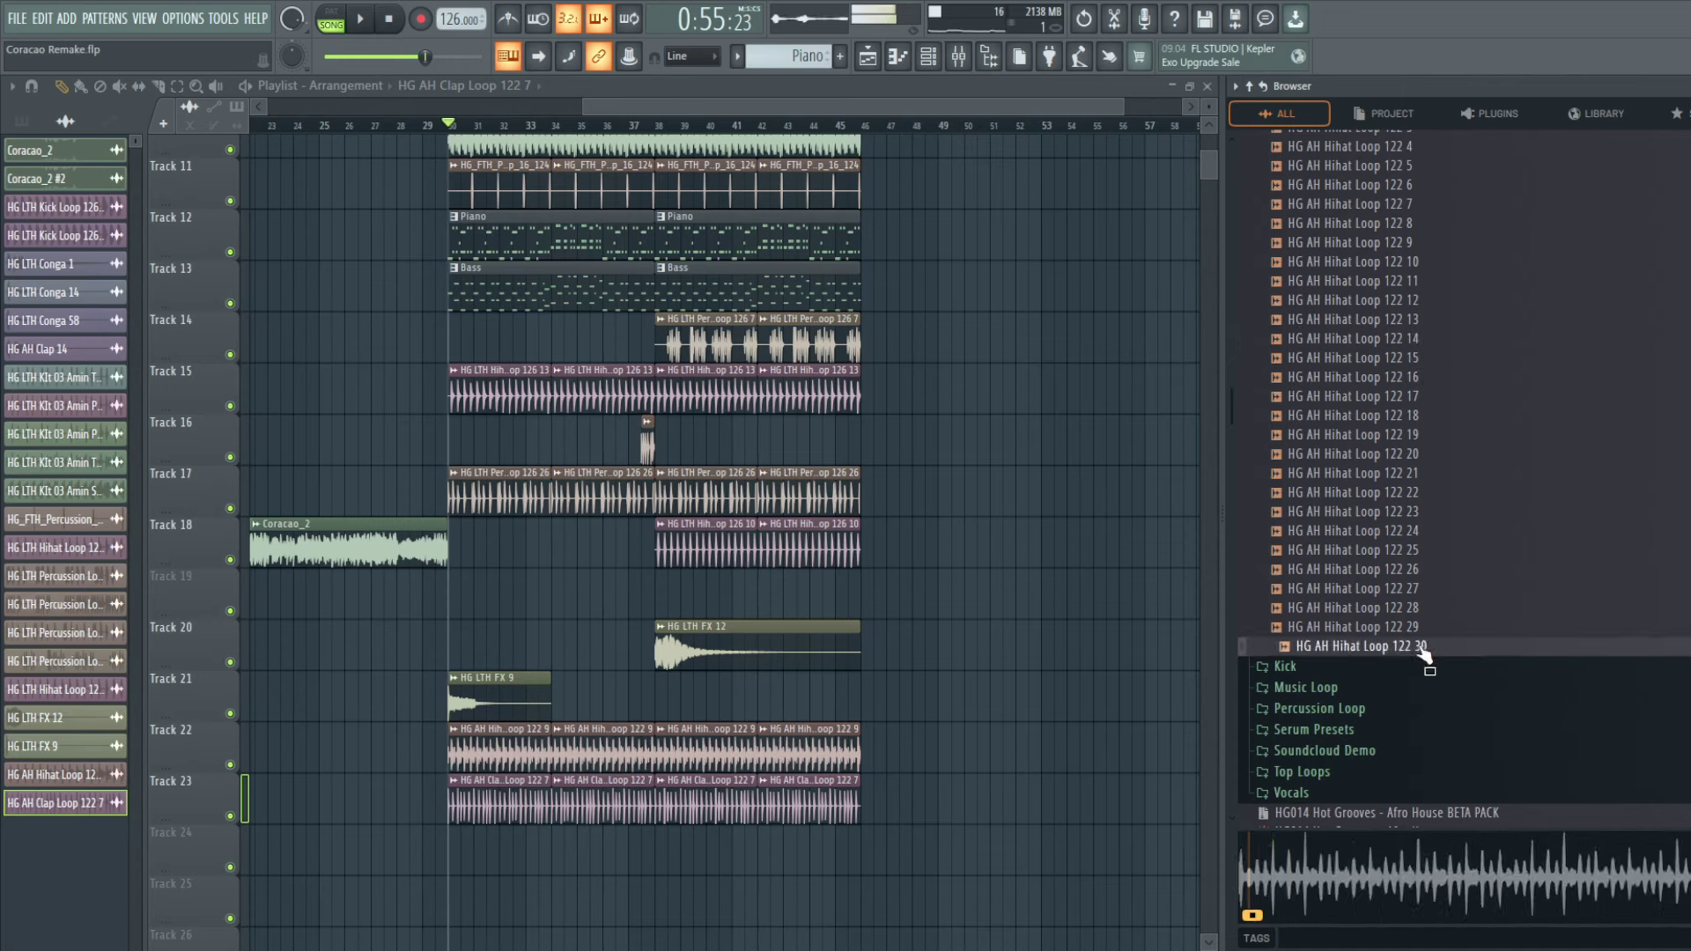
{"action": "key", "text": "Up"}
{"action": "key", "text": "Up"}
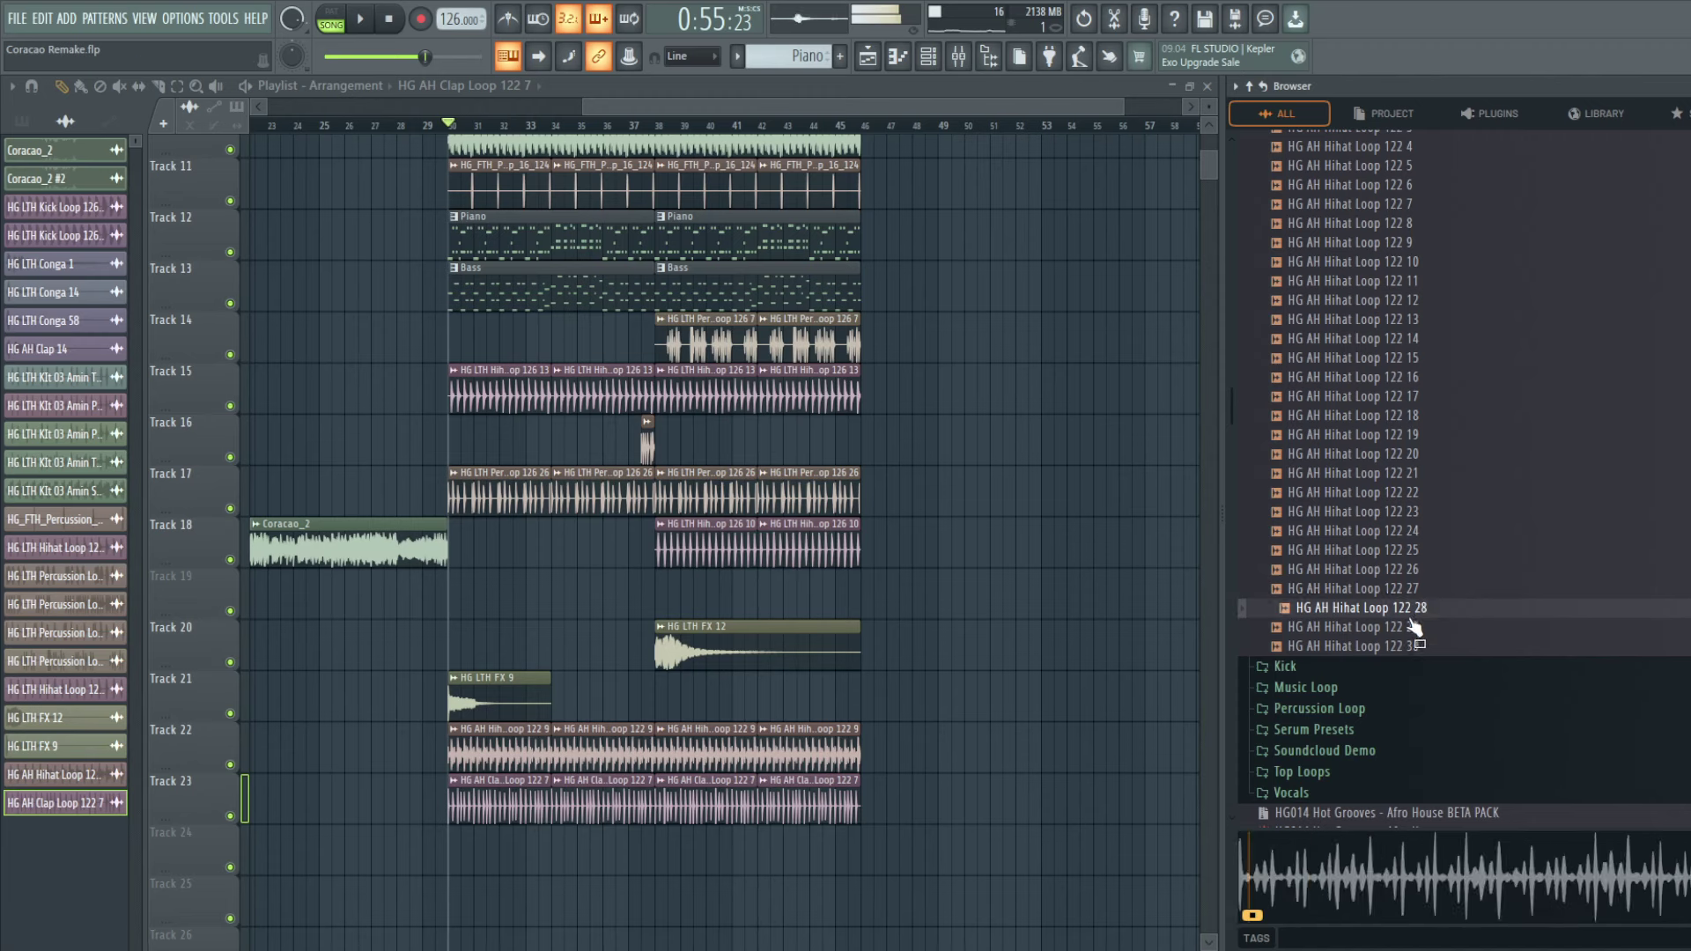
{"action": "left_click_drag", "start_coordinate": [1413, 632], "coordinate": [570, 842]}
{"action": "key", "text": "space"}
{"action": "left_click", "coordinate": [595, 843]}
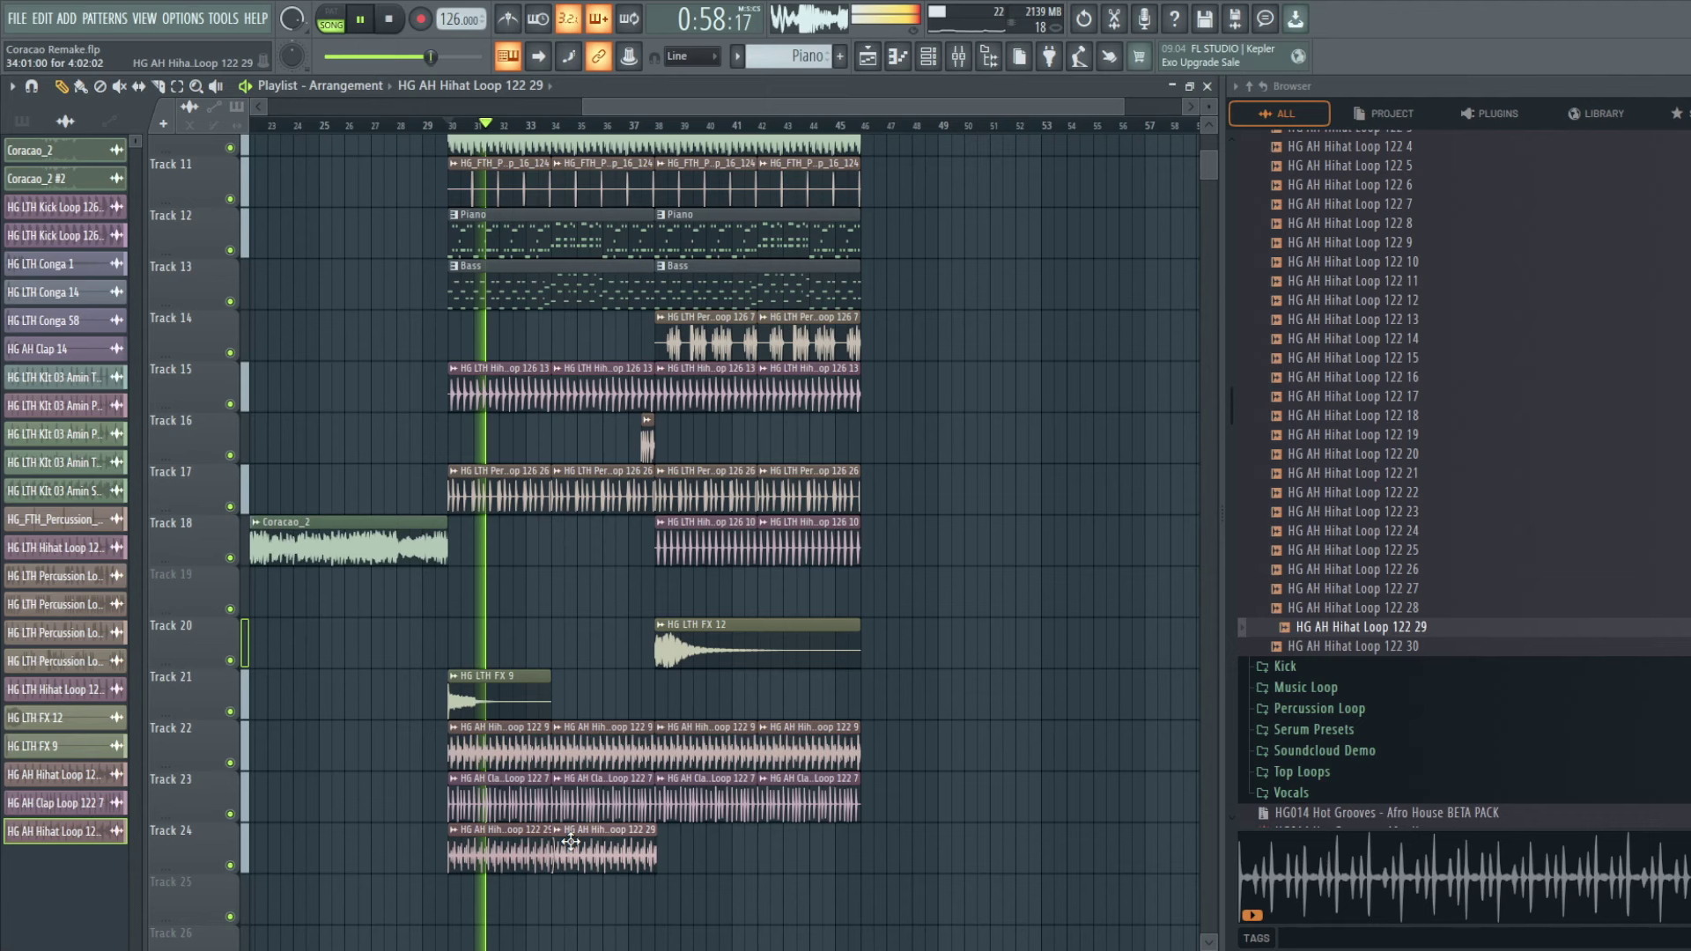
Step: Stretch HG AH Hihat Loop 122 29 to 4 bars in Auto mode and route its channel to mixer insert 12
{"action": "double_click", "coordinate": [570, 842]}
{"action": "left_click_drag", "start_coordinate": [413, 319], "coordinate": [438, 272]}
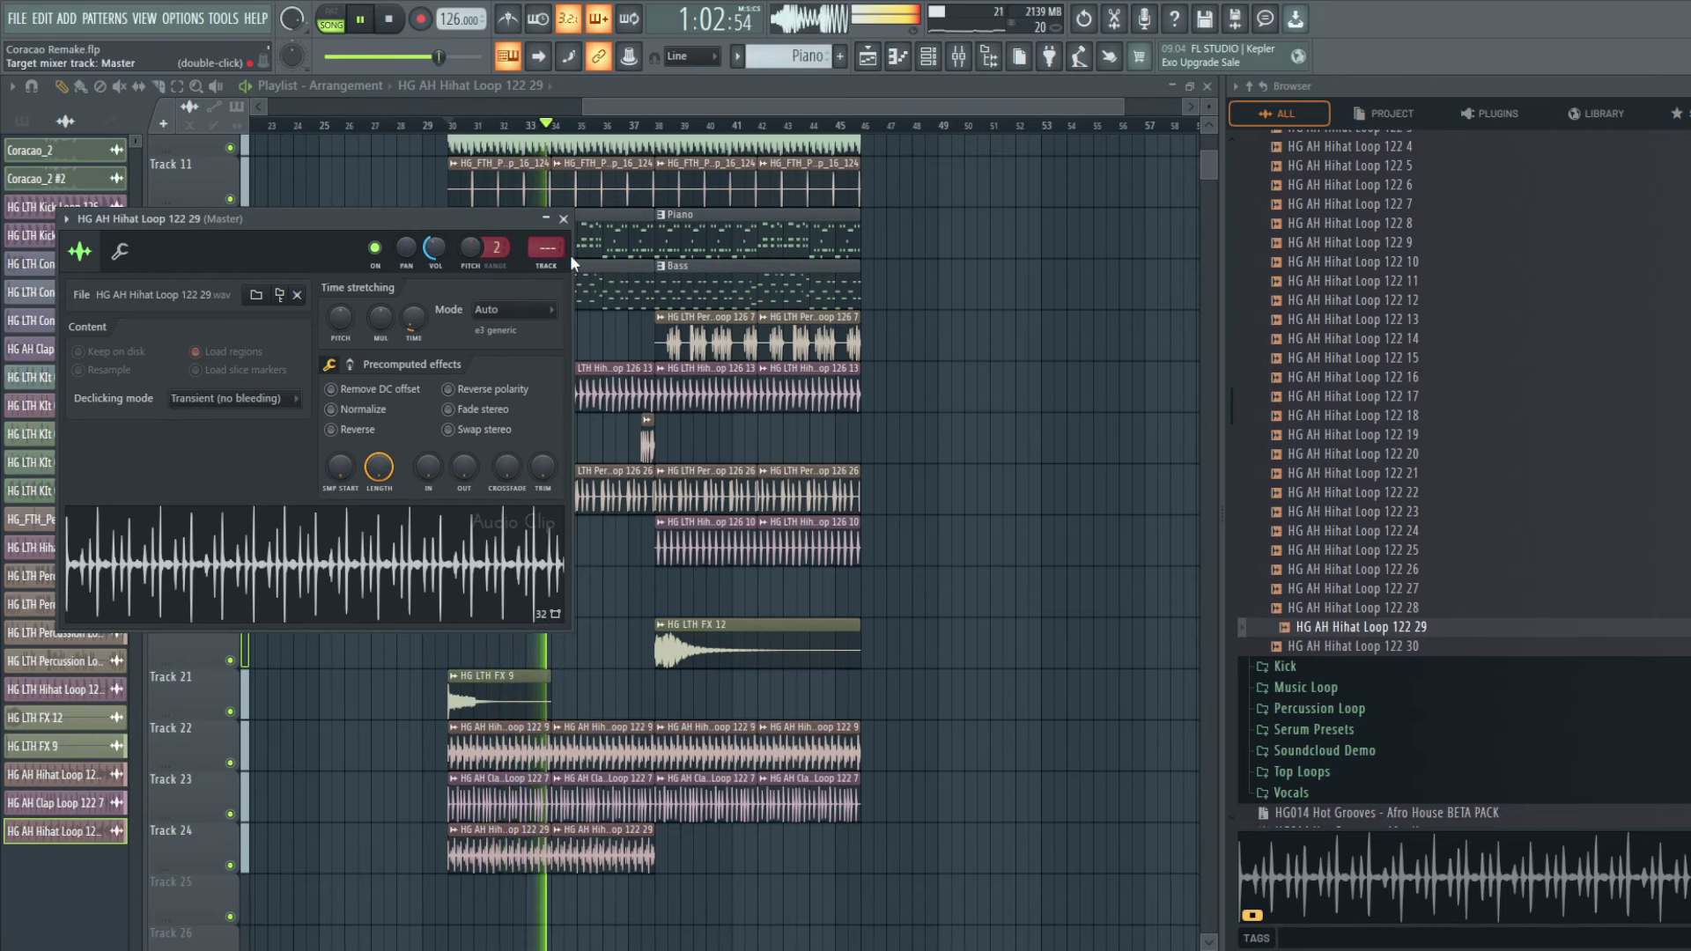
{"action": "key", "text": "ctrl+l"}
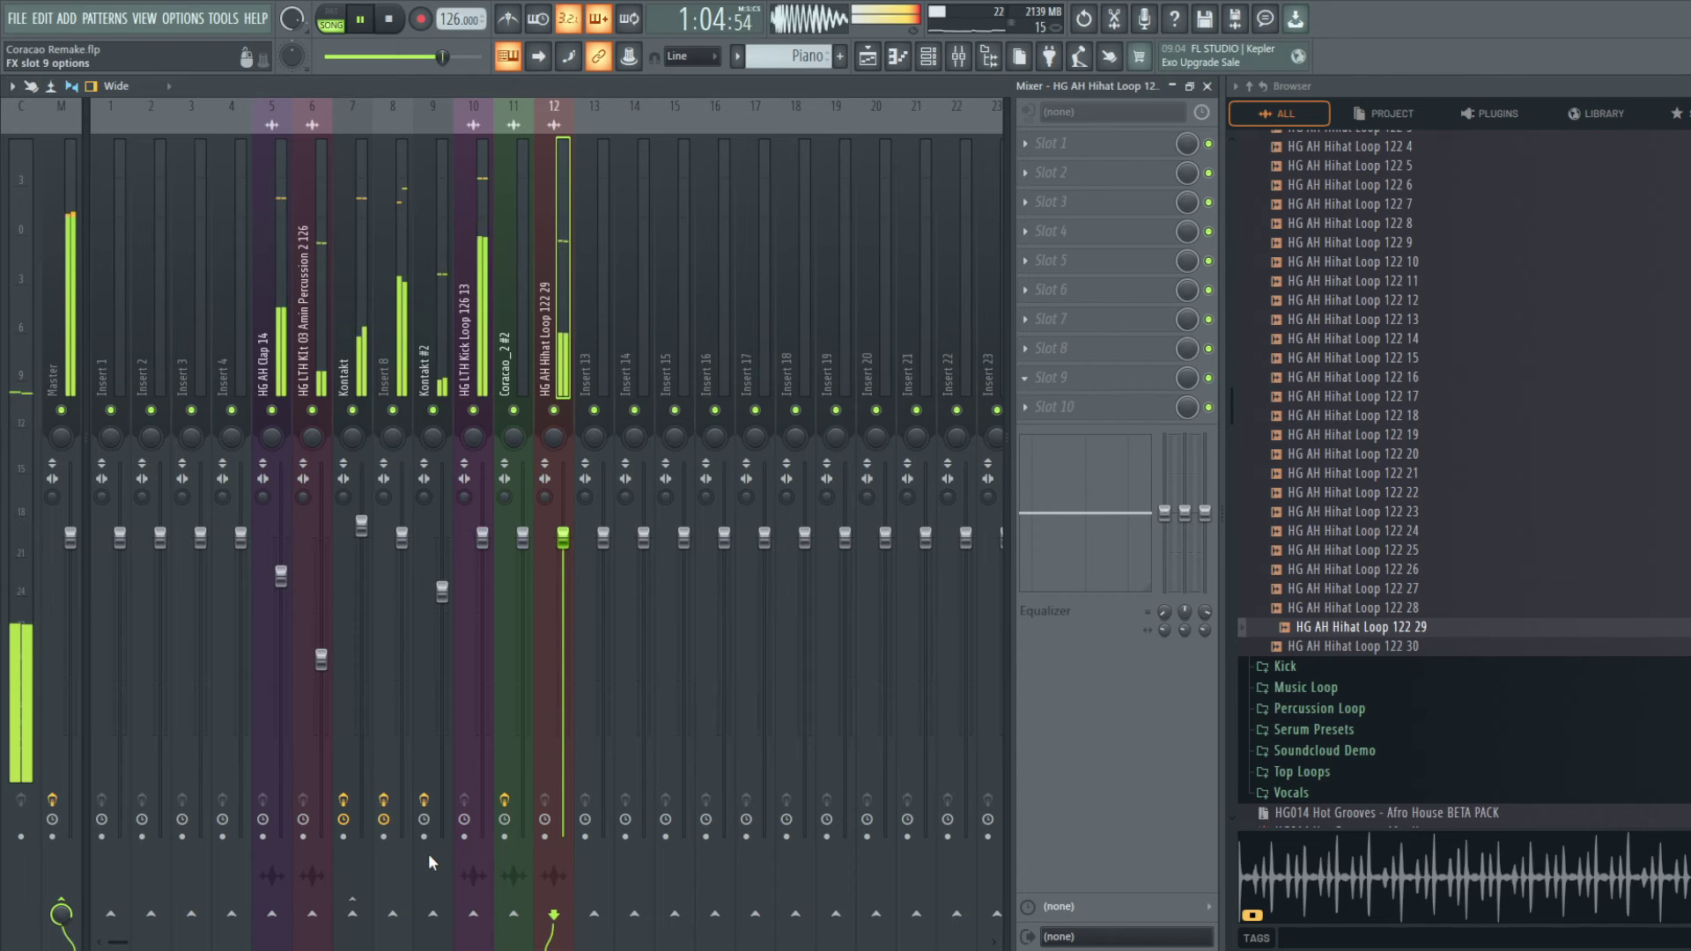
{"action": "key", "text": "F9"}
{"action": "left_click", "coordinate": [555, 220]}
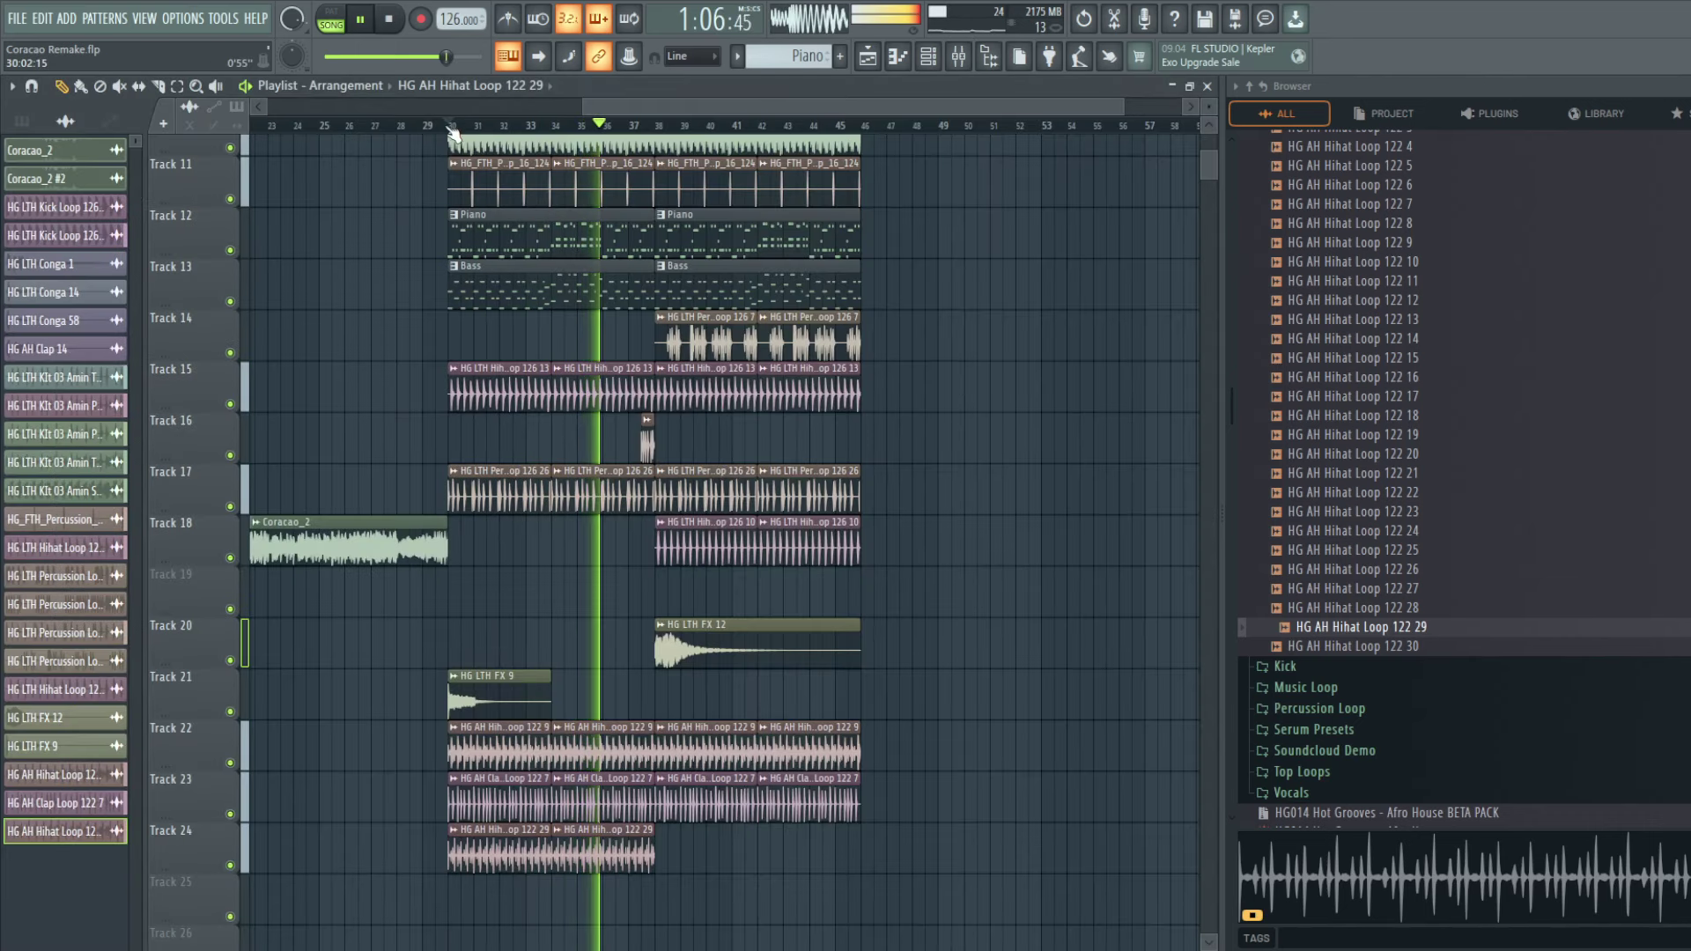
Step: Compare the mix with Track 24 muted and unmuted, and repeat HG AH Hihat Loop 122 29 on it up to bar 46
{"action": "left_click", "coordinate": [231, 866]}
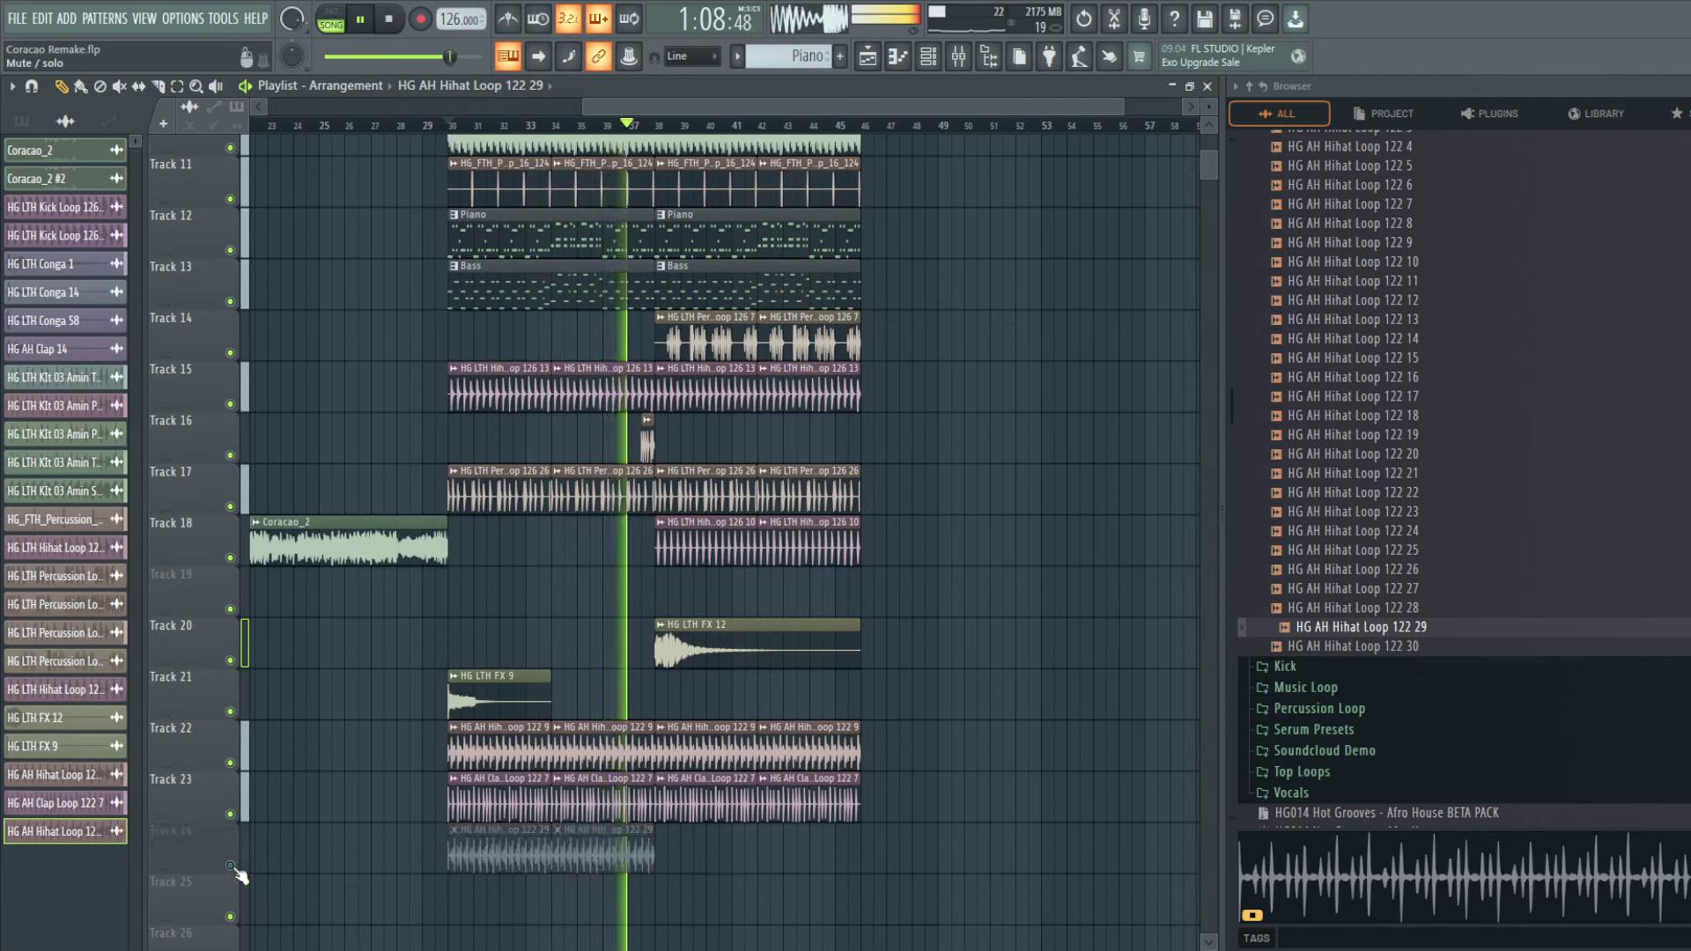
{"action": "left_click", "coordinate": [231, 867]}
{"action": "left_click", "coordinate": [660, 847]}
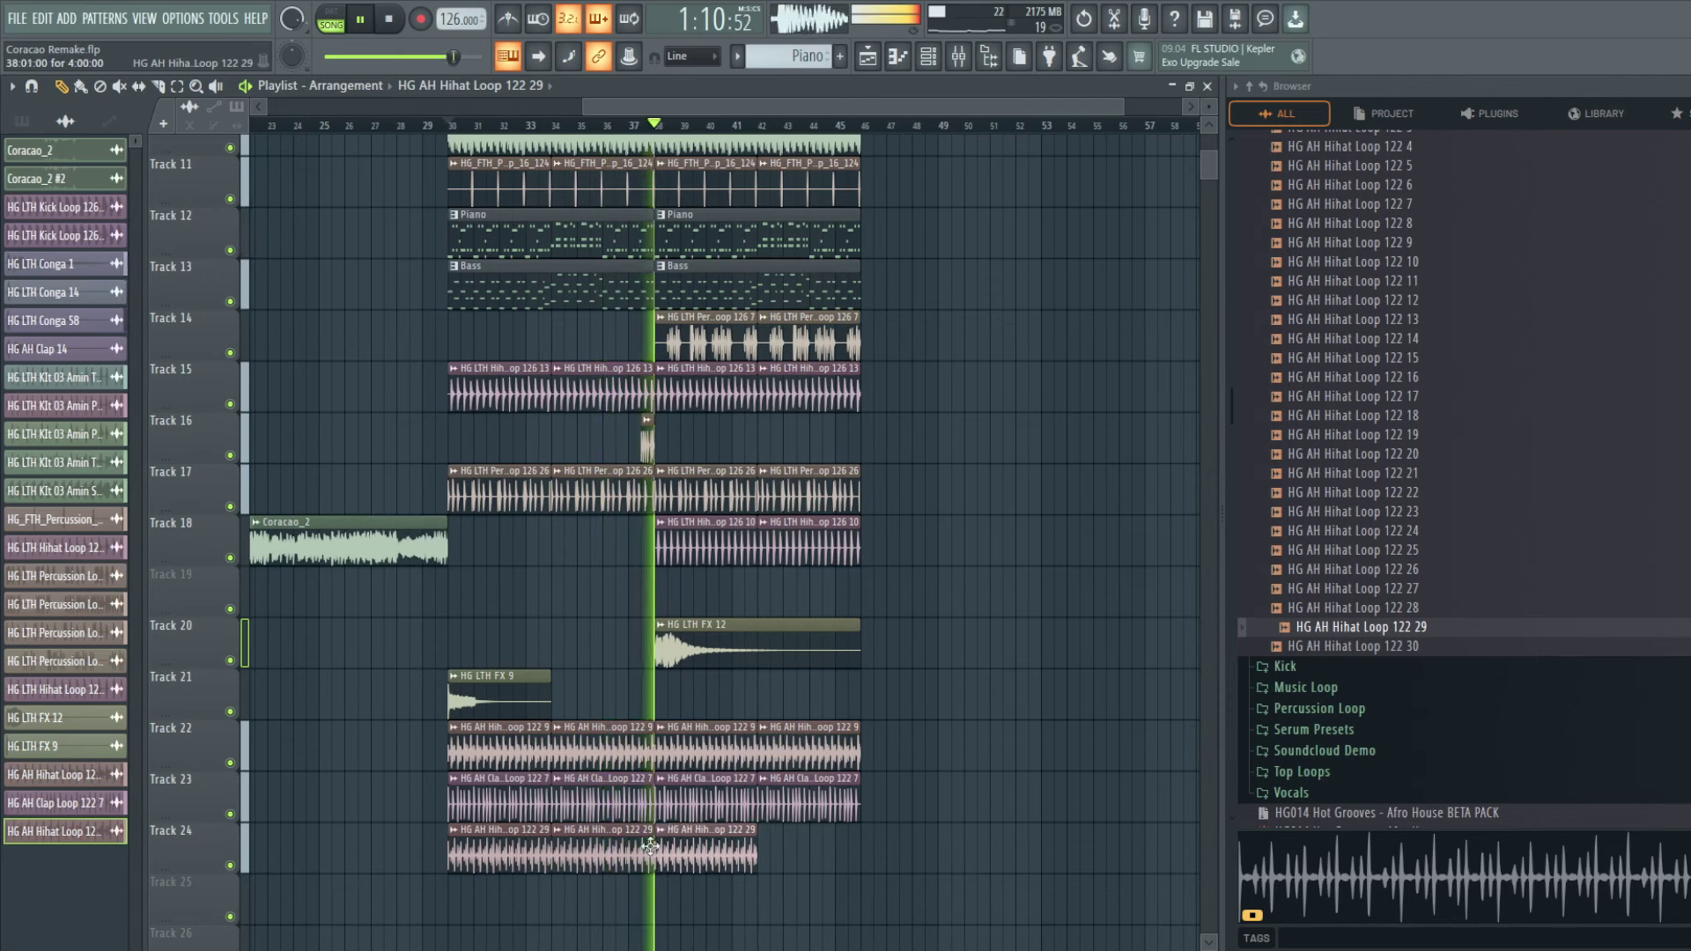
{"action": "left_click", "coordinate": [809, 850]}
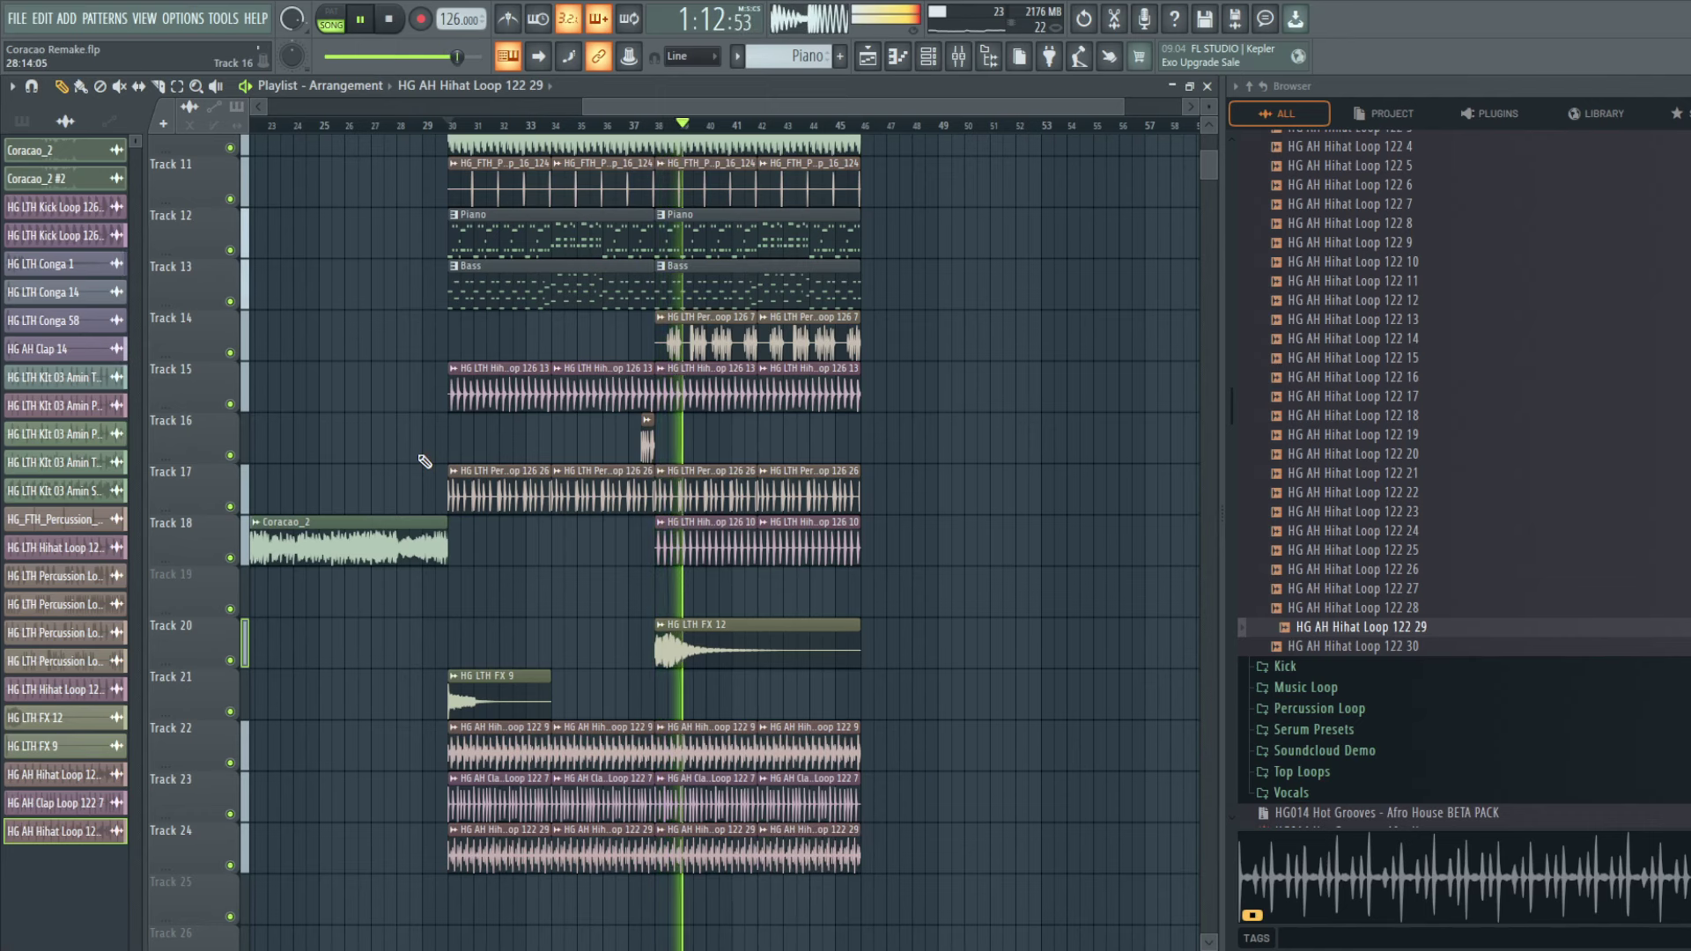
Step: Hide the browser and place another HG LTH FX 9 clip on Track 21 near bar 40
{"action": "scroll", "coordinate": [415, 536], "scroll_direction": "up", "scroll_amount": 3}
{"action": "scroll", "coordinate": [414, 537], "scroll_direction": "down", "scroll_amount": 2}
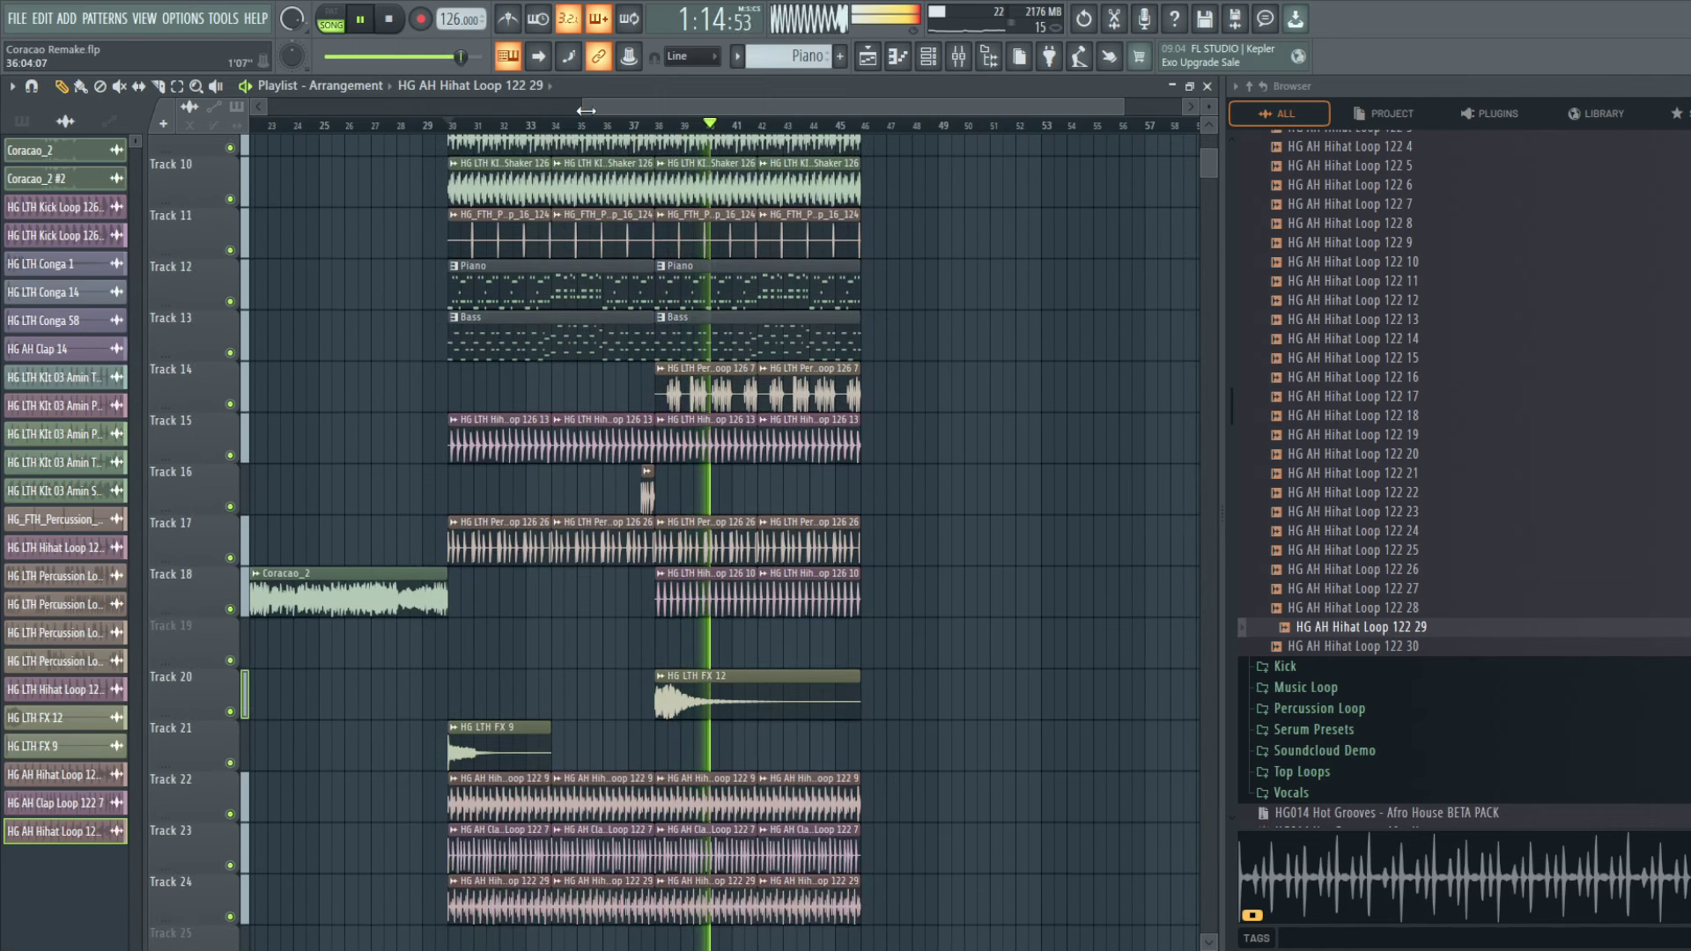
{"action": "left_click_drag", "start_coordinate": [586, 110], "coordinate": [403, 108]}
{"action": "scroll", "coordinate": [604, 717], "scroll_direction": "up", "scroll_amount": 9}
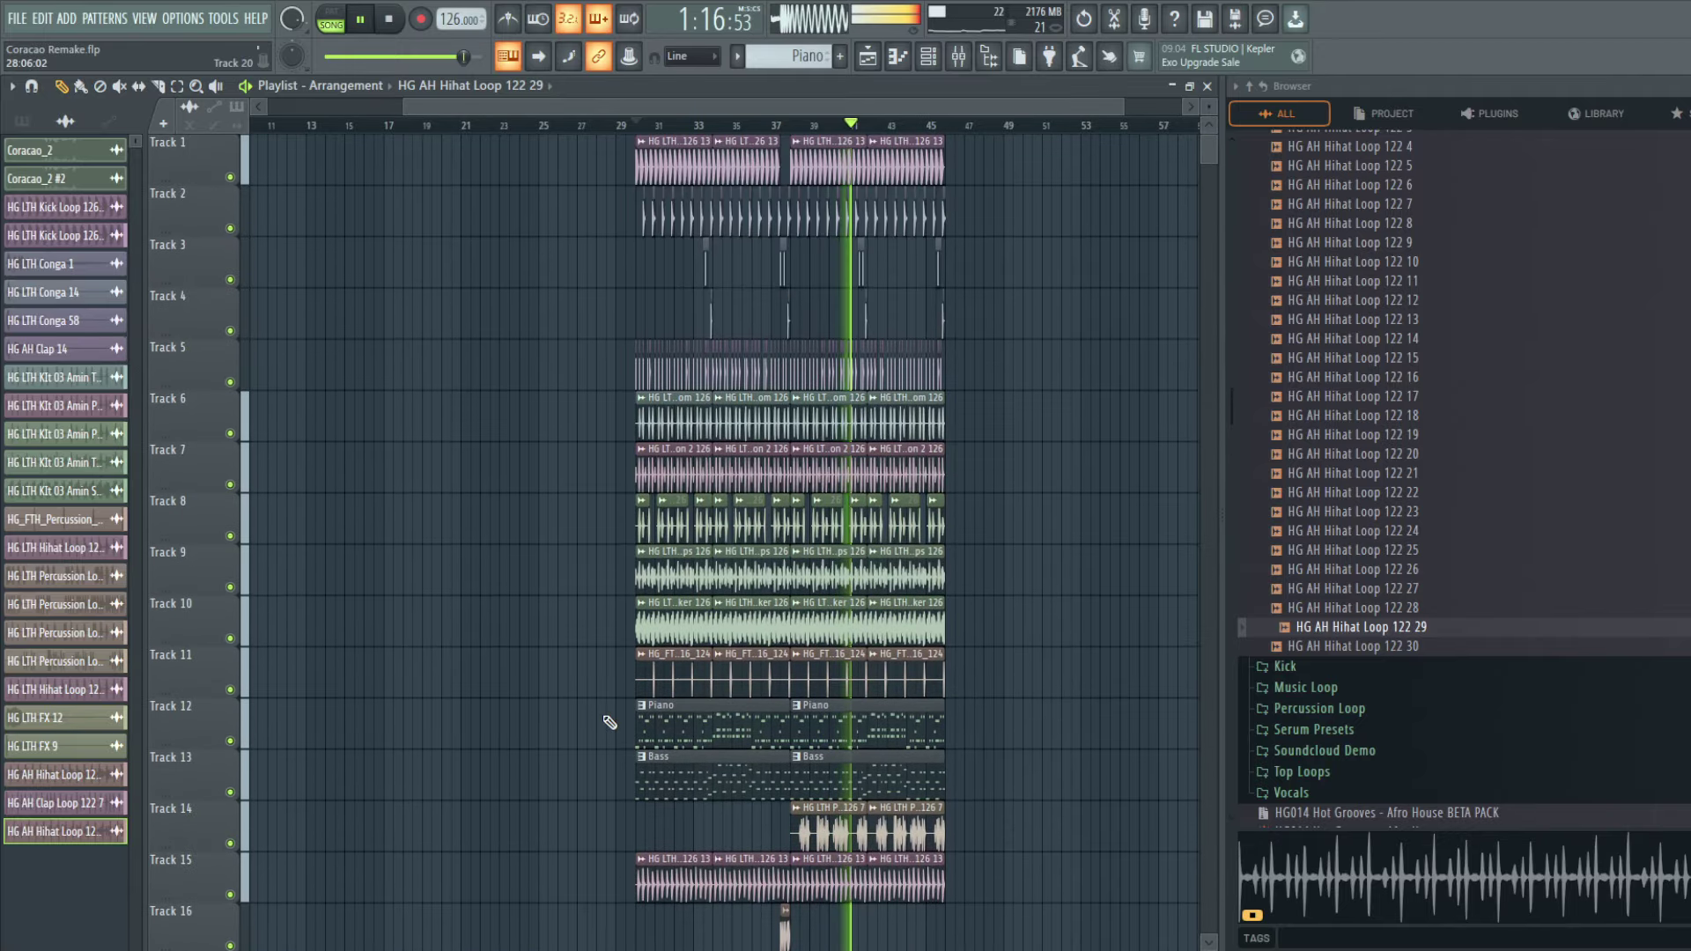
{"action": "scroll", "coordinate": [609, 722], "scroll_direction": "down", "scroll_amount": 5}
{"action": "left_click", "coordinate": [989, 56]}
{"action": "scroll", "coordinate": [1186, 753], "scroll_direction": "down", "scroll_amount": 6}
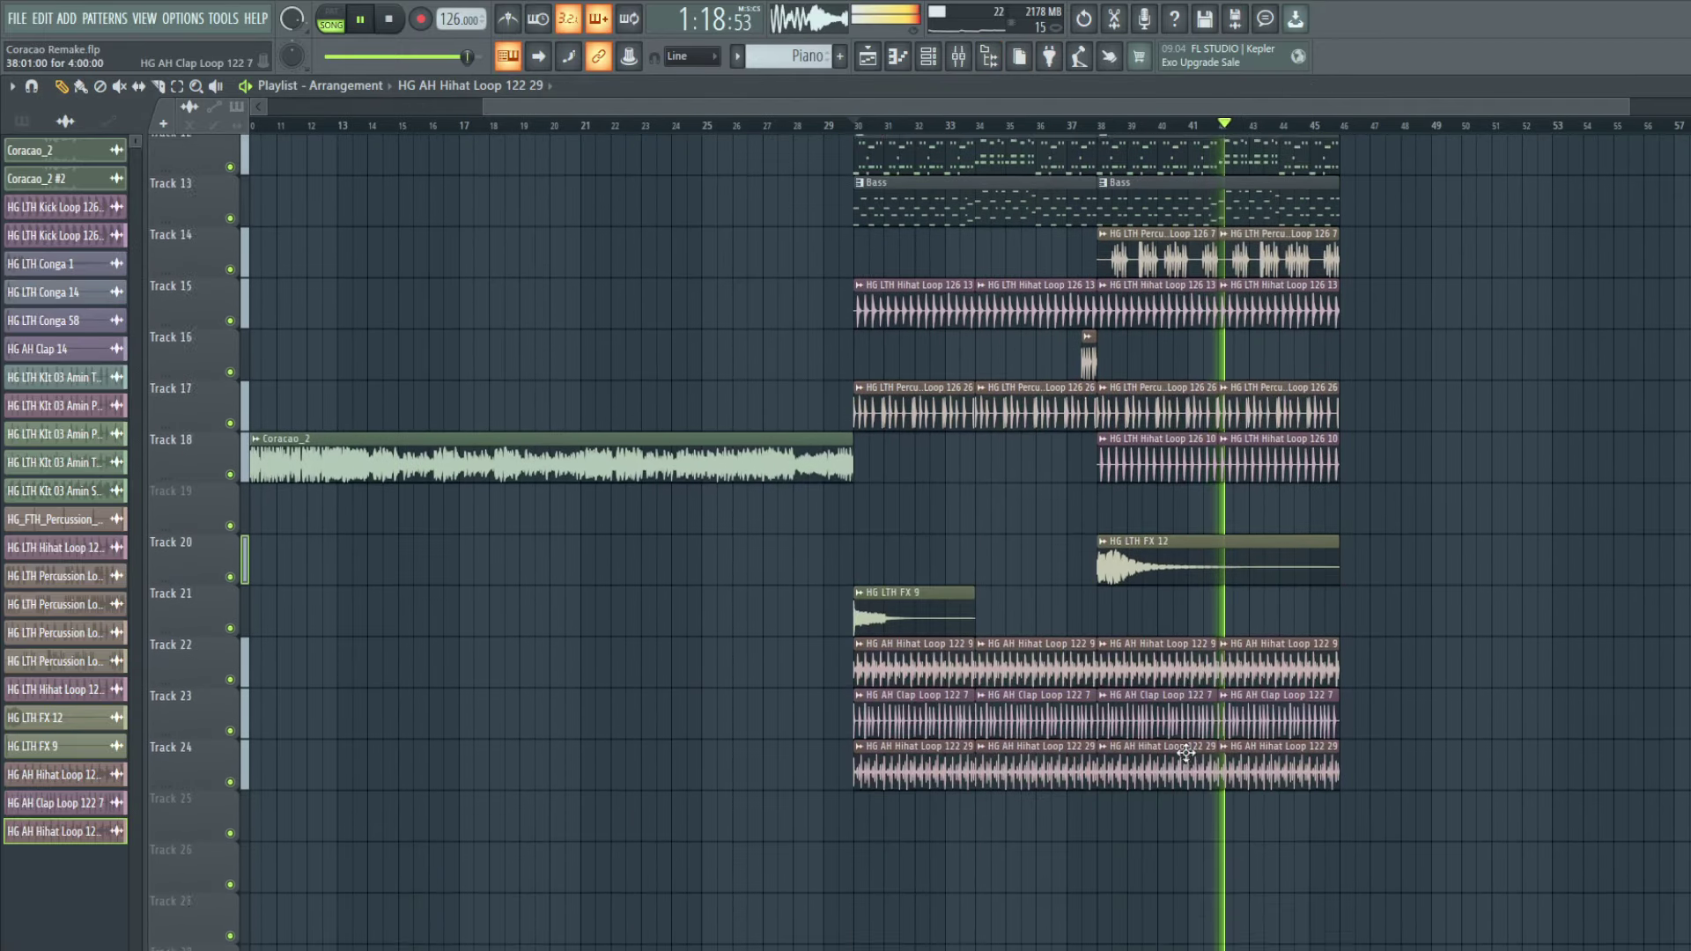
{"action": "scroll", "coordinate": [1185, 753], "scroll_direction": "down", "scroll_amount": 4}
{"action": "left_click", "coordinate": [938, 427]}
{"action": "left_click", "coordinate": [1180, 416]}
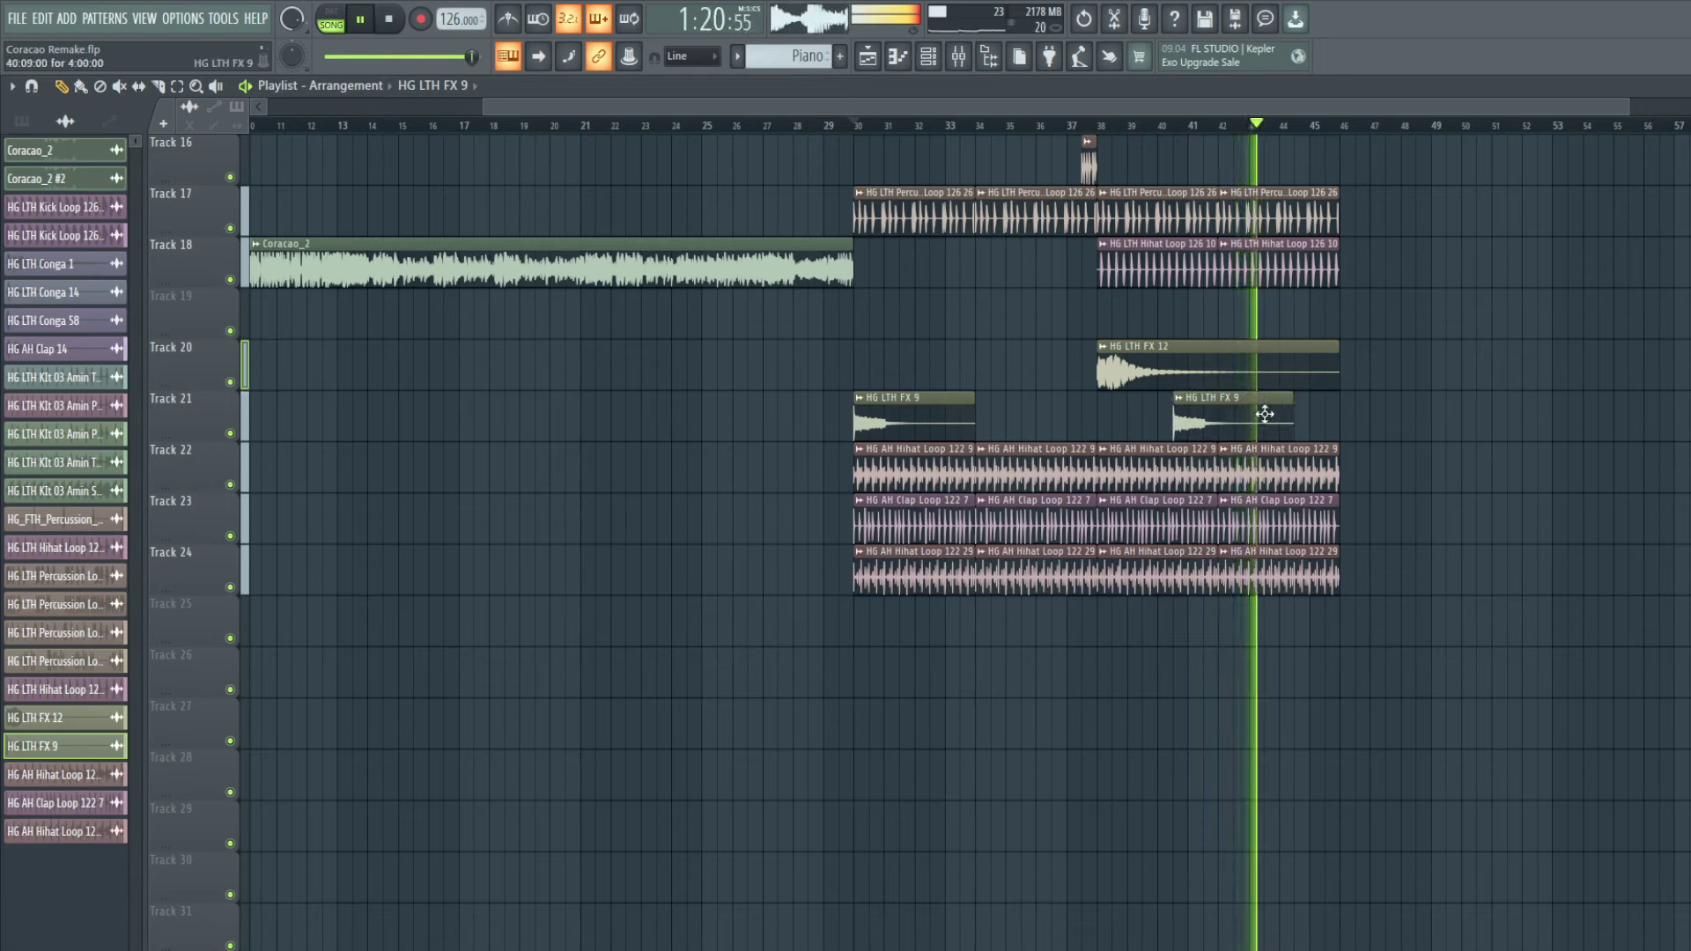
Step: Remove the extra HG LTH FX 9 clip from Track 21 and place HG LTH FX 12 on Track 20 at bar 30
{"action": "left_click_drag", "start_coordinate": [1265, 414], "coordinate": [1114, 412]}
{"action": "right_click", "coordinate": [1113, 411]}
{"action": "left_click", "coordinate": [1120, 369]}
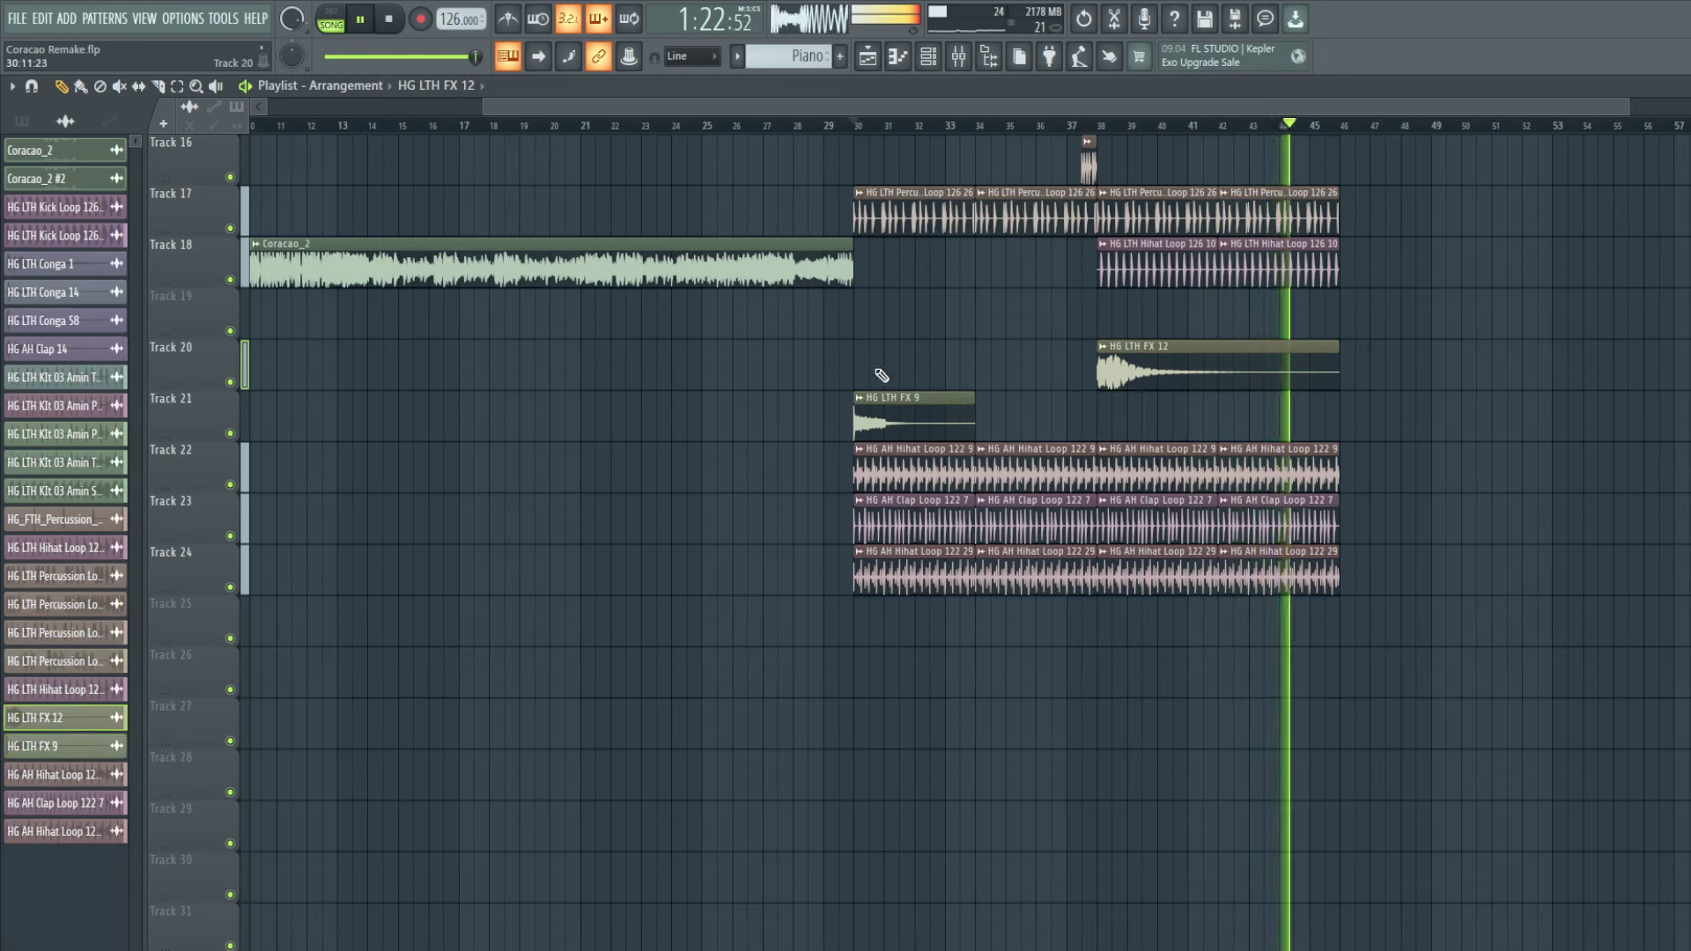
{"action": "left_click", "coordinate": [882, 375]}
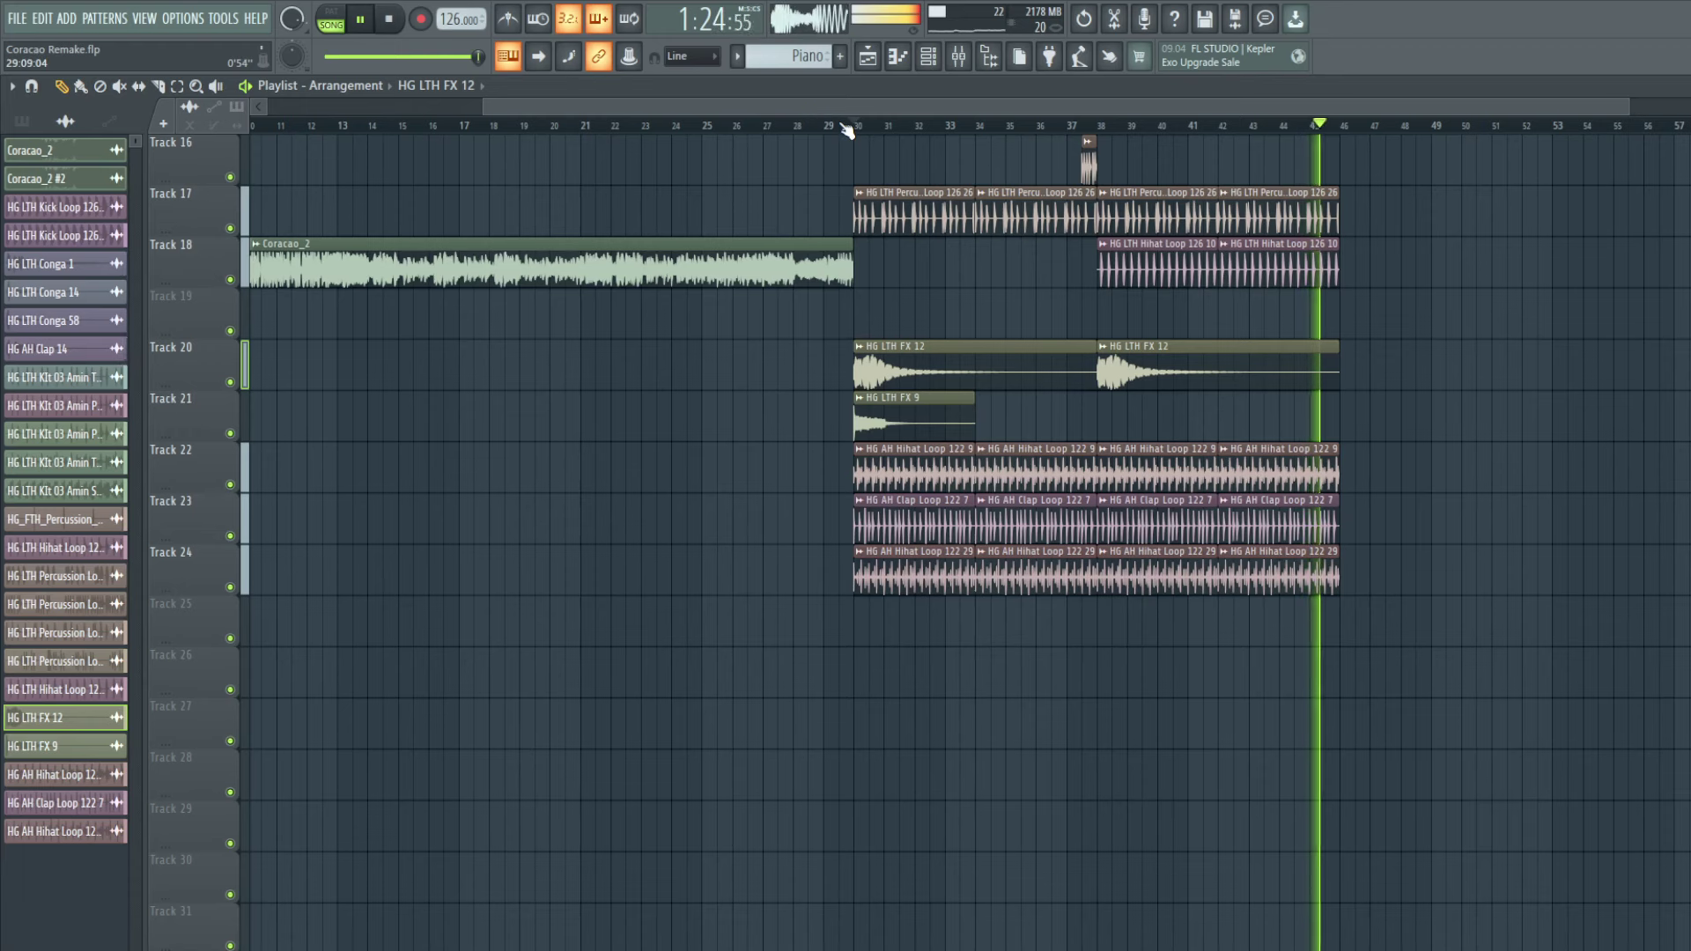
Step: Add another HG LTH FX 12 clip on Track 20 at bar 46, directly after the last one
{"action": "scroll", "coordinate": [1230, 457], "scroll_direction": "up", "scroll_amount": 4}
{"action": "left_click", "coordinate": [1322, 519]}
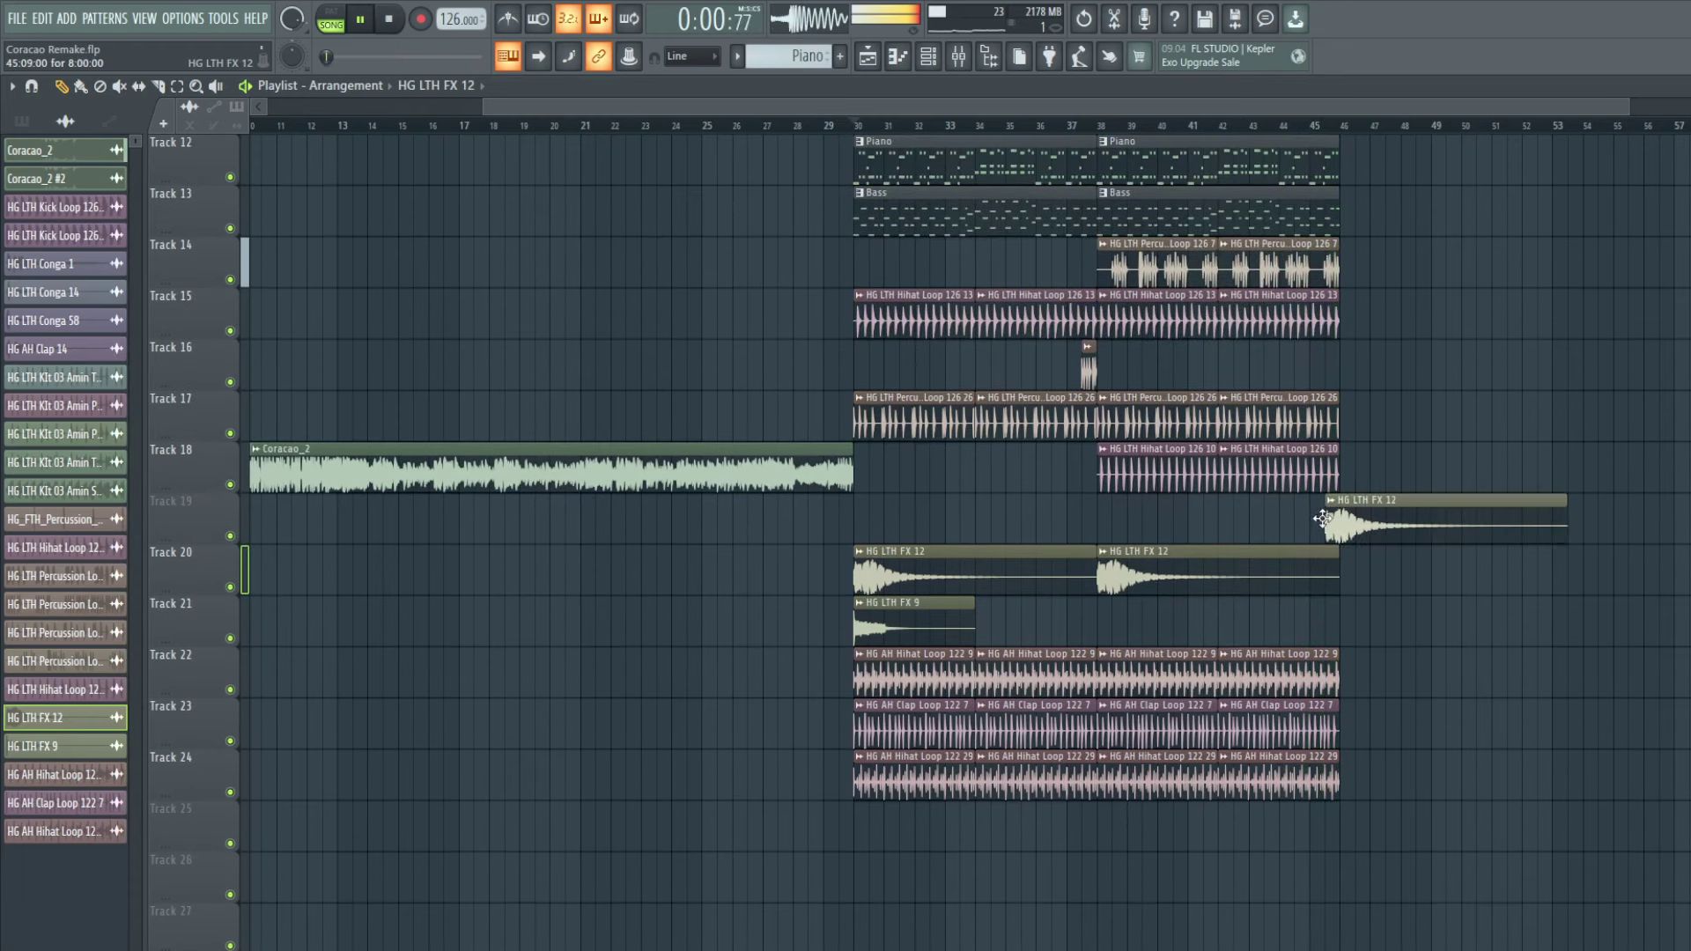
{"action": "left_click_drag", "start_coordinate": [1323, 519], "coordinate": [1345, 573]}
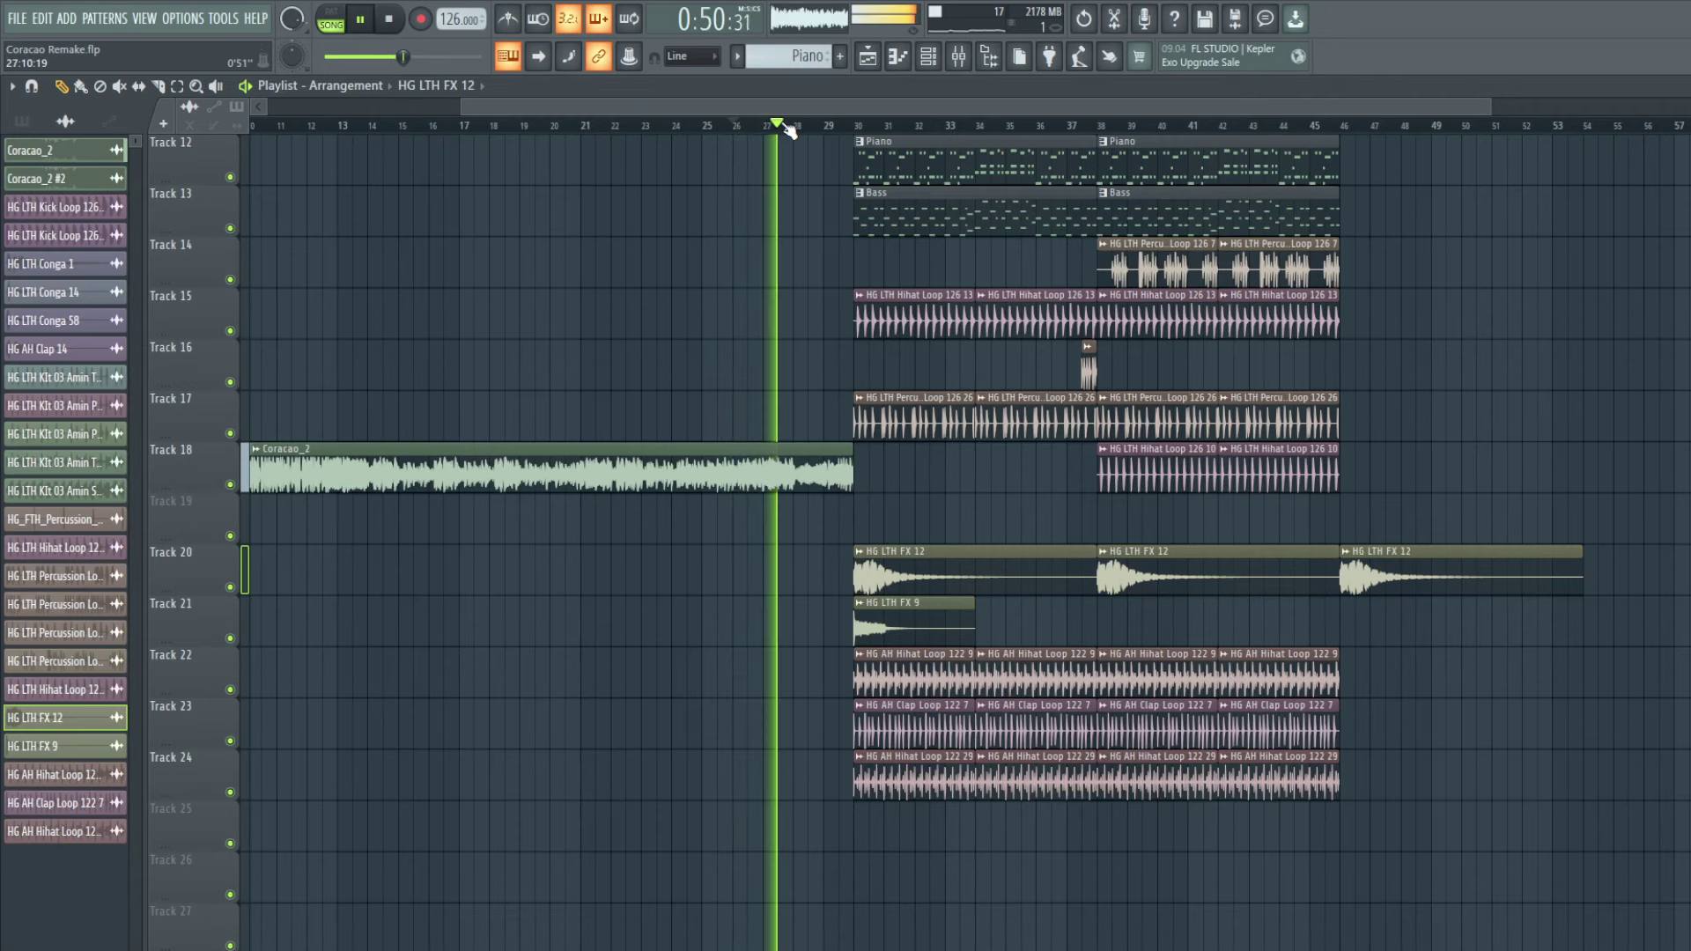
Step: Look over the clips on Tracks 1 to 24 while the transition into the remade section at bar 30 plays
{"action": "scroll", "coordinate": [758, 383], "scroll_direction": "up", "scroll_amount": 6}
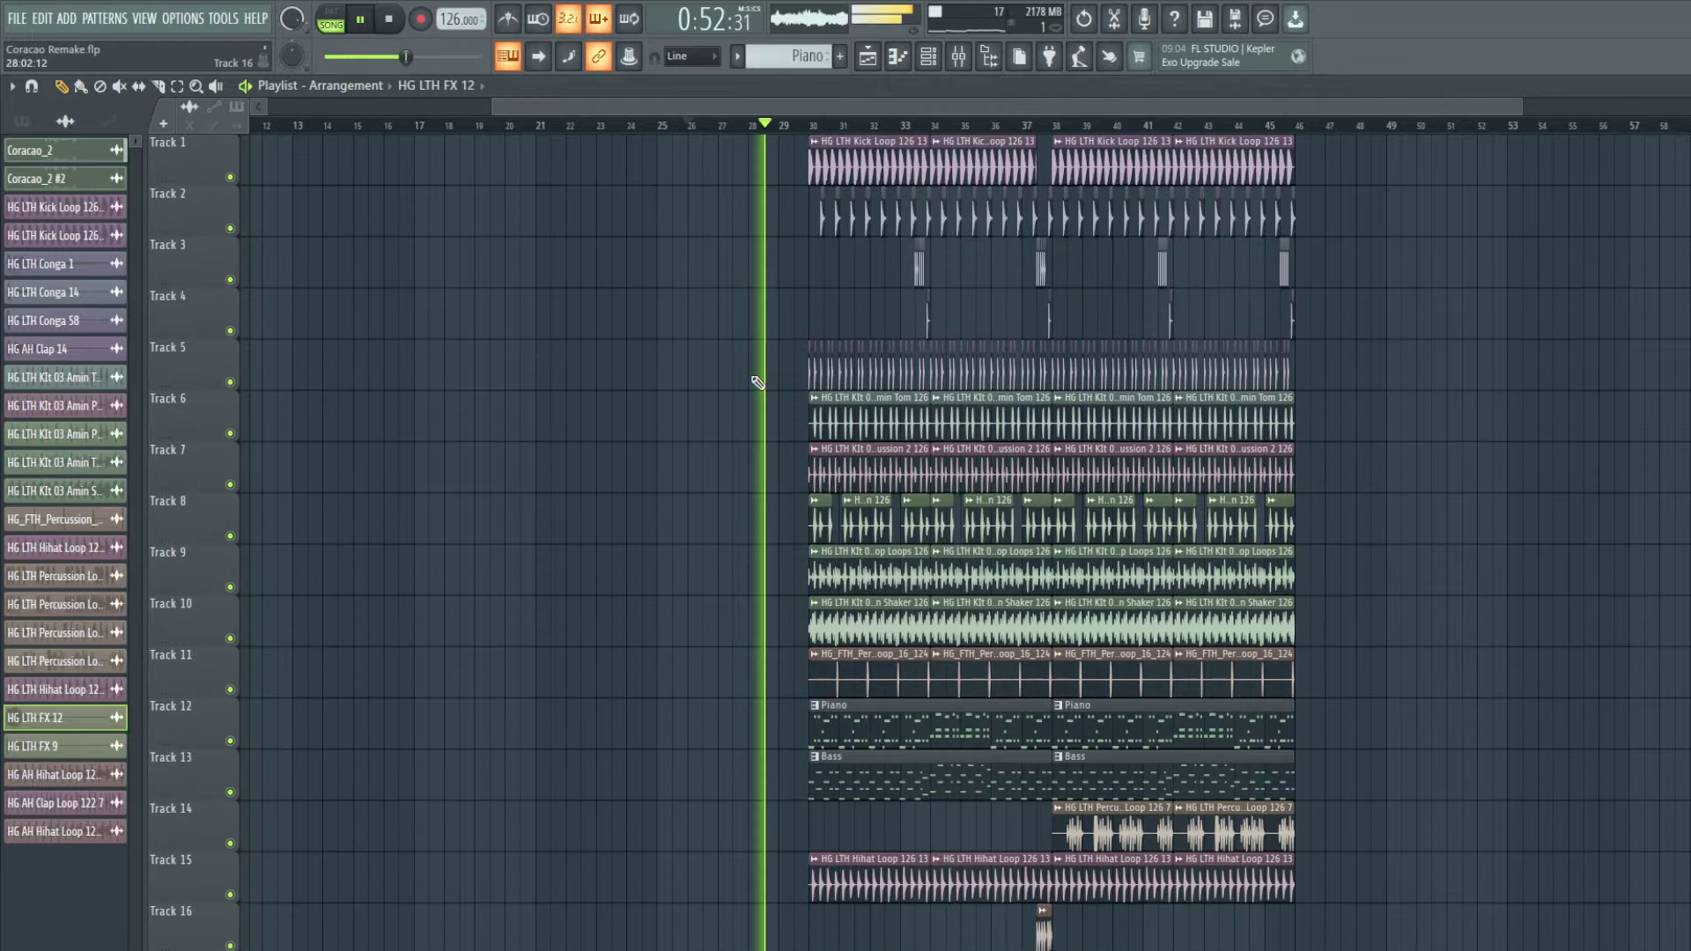
{"action": "scroll", "coordinate": [758, 383], "scroll_direction": "down", "scroll_amount": 5}
{"action": "scroll", "coordinate": [757, 383], "scroll_direction": "up", "scroll_amount": 4}
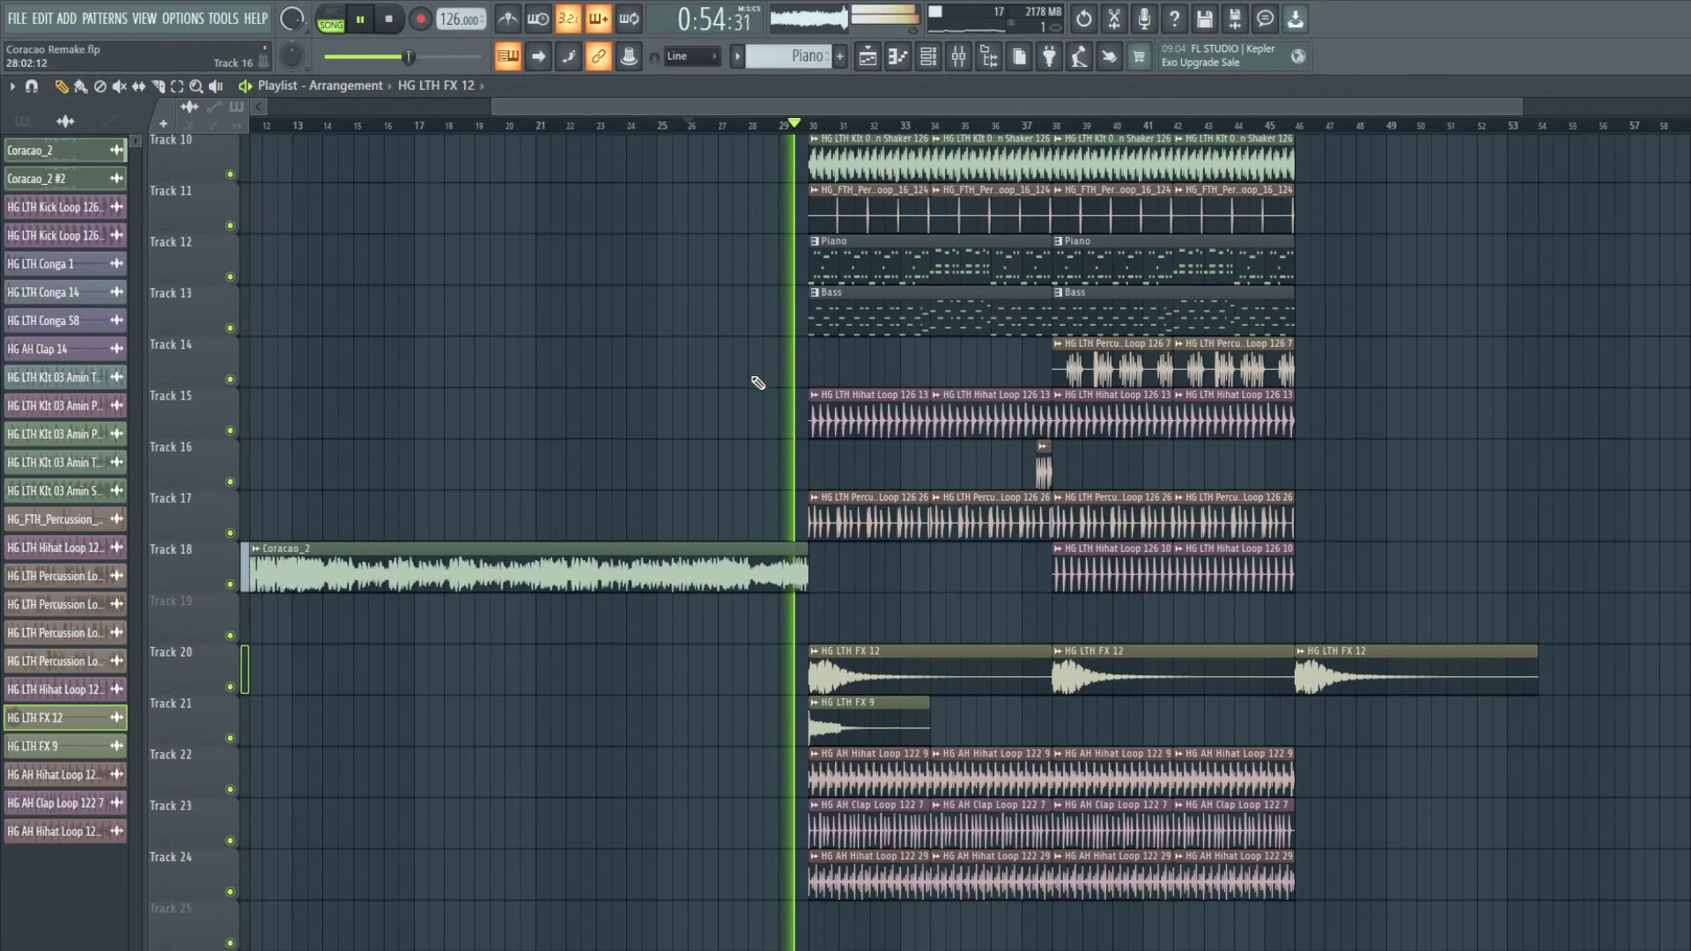
{"action": "scroll", "coordinate": [757, 383], "scroll_direction": "down", "scroll_amount": 5}
{"action": "scroll", "coordinate": [757, 383], "scroll_direction": "up", "scroll_amount": 4}
{"action": "scroll", "coordinate": [757, 383], "scroll_direction": "down", "scroll_amount": 3}
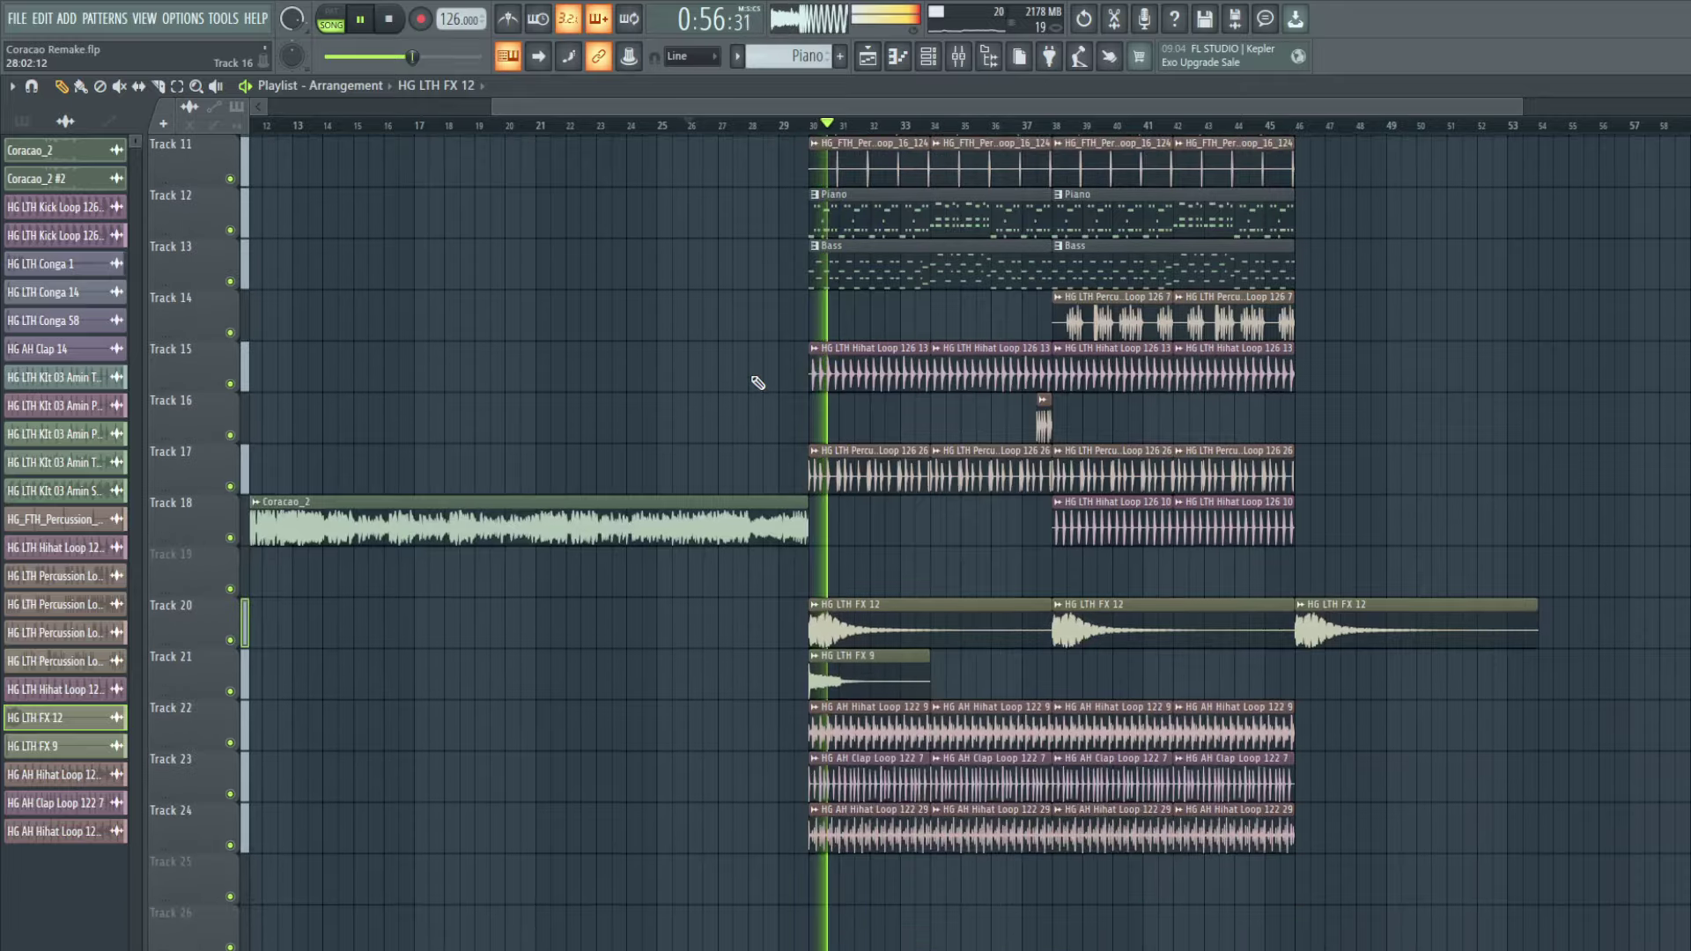
{"action": "left_click_drag", "start_coordinate": [848, 110], "coordinate": [918, 102]}
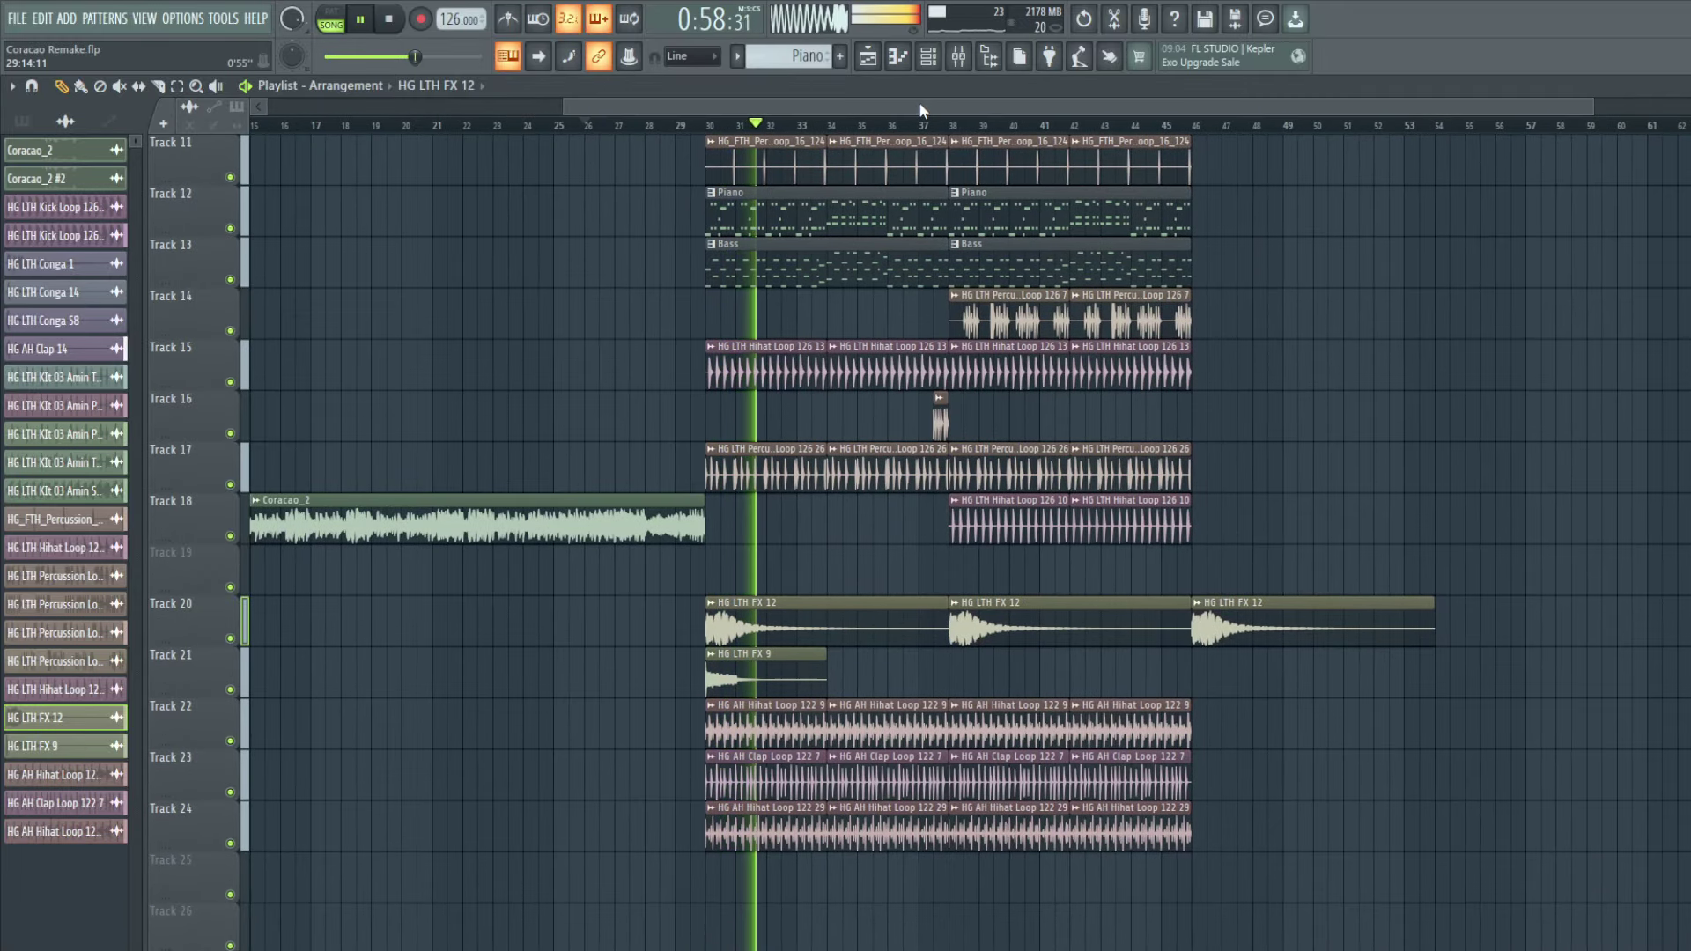
{"action": "scroll", "coordinate": [812, 183], "scroll_direction": "up", "scroll_amount": 10}
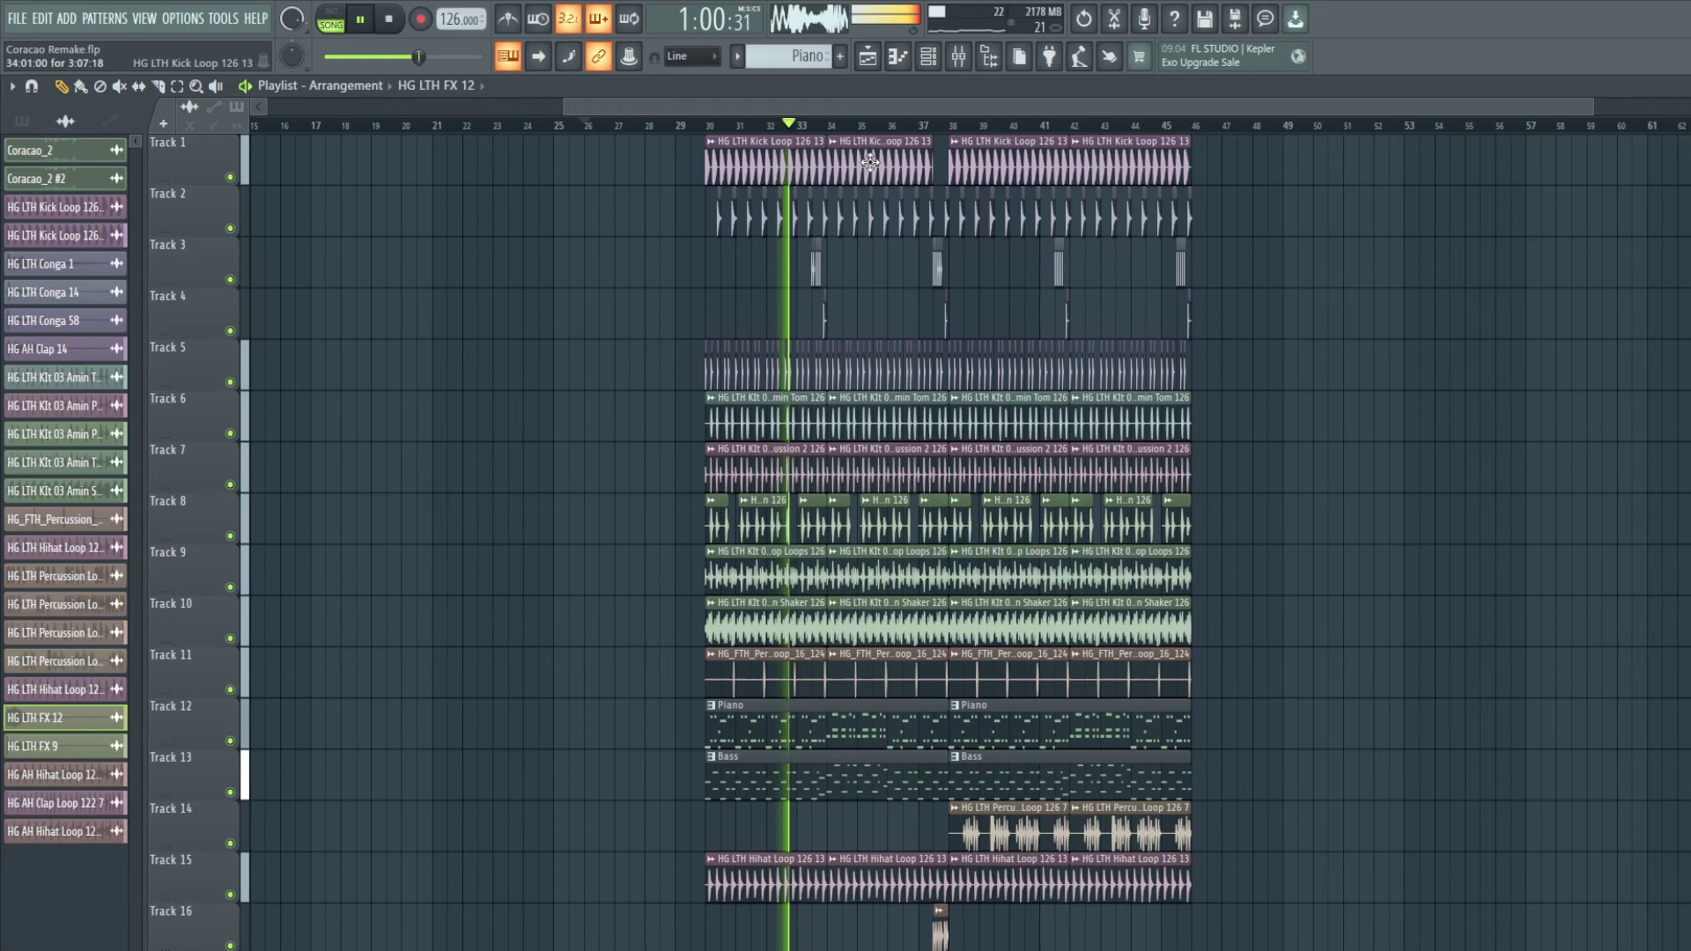
{"action": "scroll", "coordinate": [457, 272], "scroll_direction": "down", "scroll_amount": 3}
{"action": "scroll", "coordinate": [457, 272], "scroll_direction": "up", "scroll_amount": 3}
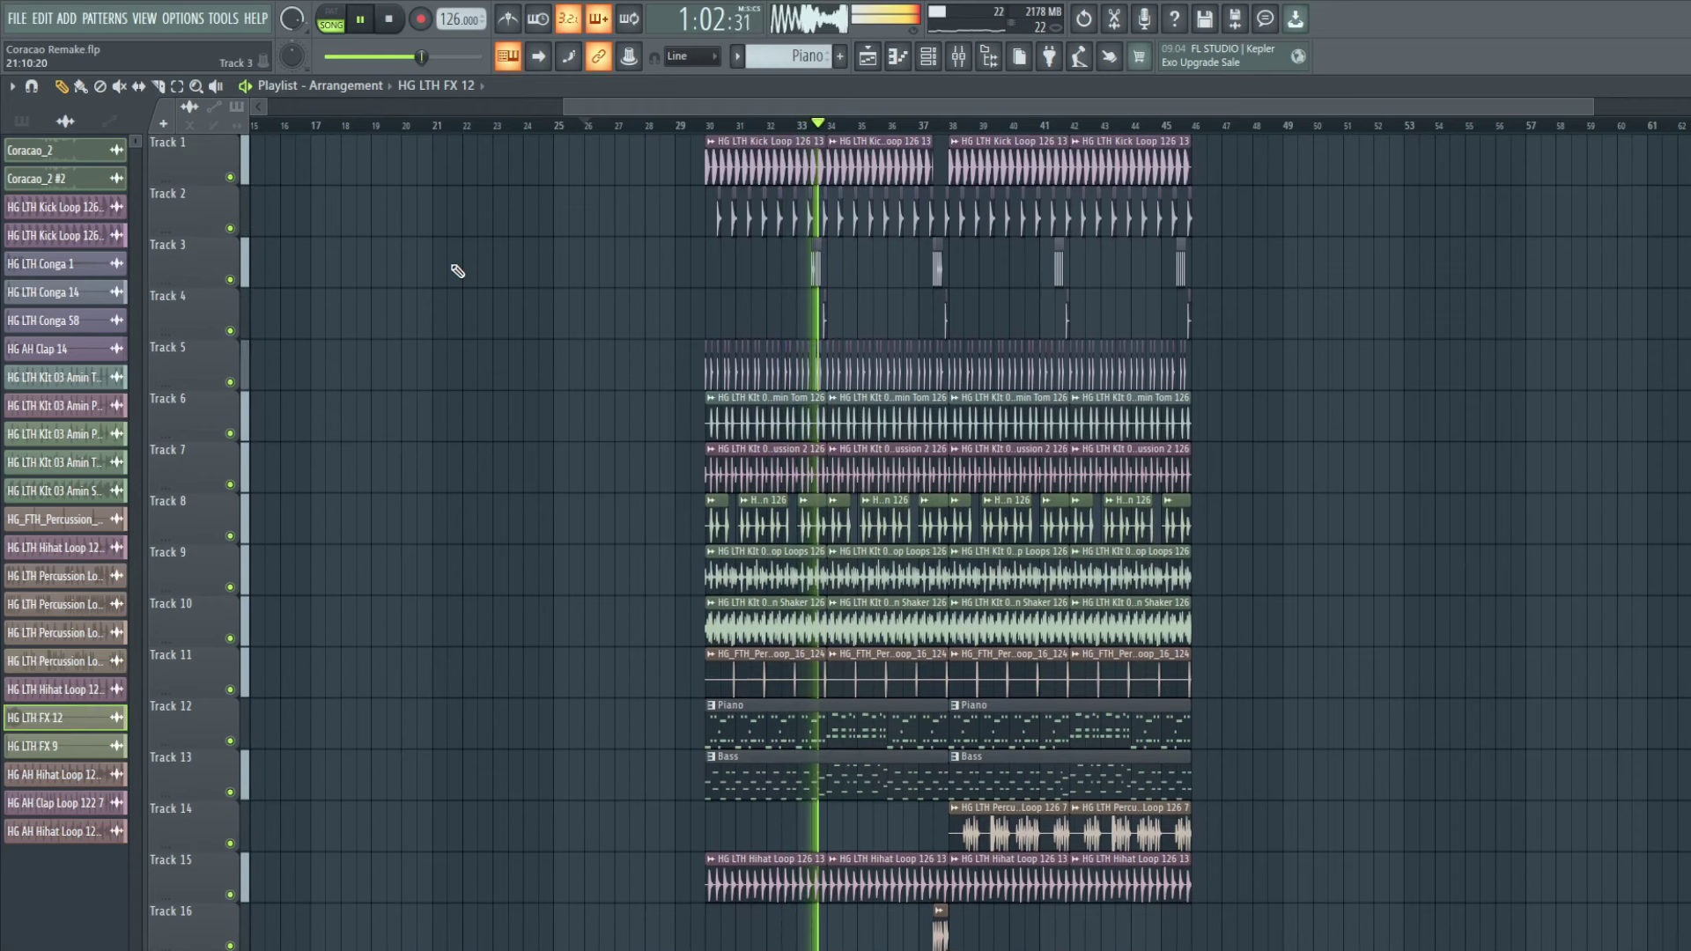
Step: Try lowering band 2 in the Fruity parametric EQ 2 on mixer insert 10 of HG LTH Kick Loop 126 13
{"action": "double_click", "coordinate": [850, 165]}
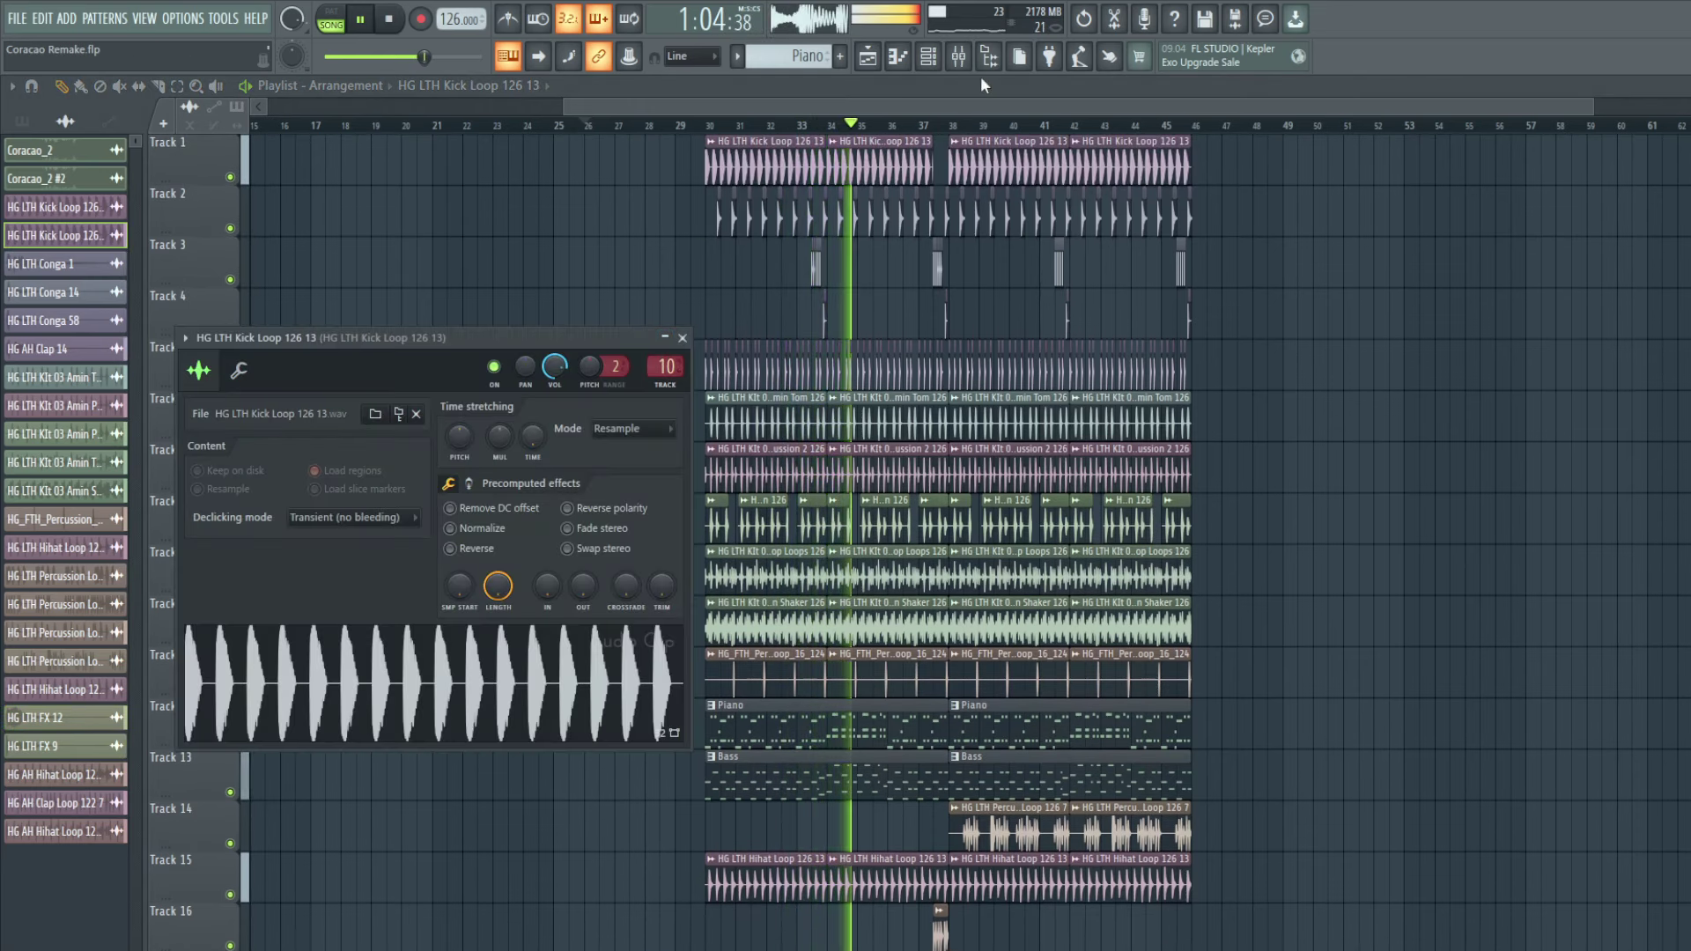
{"action": "left_click", "coordinate": [679, 385]}
{"action": "left_click", "coordinate": [1319, 472]}
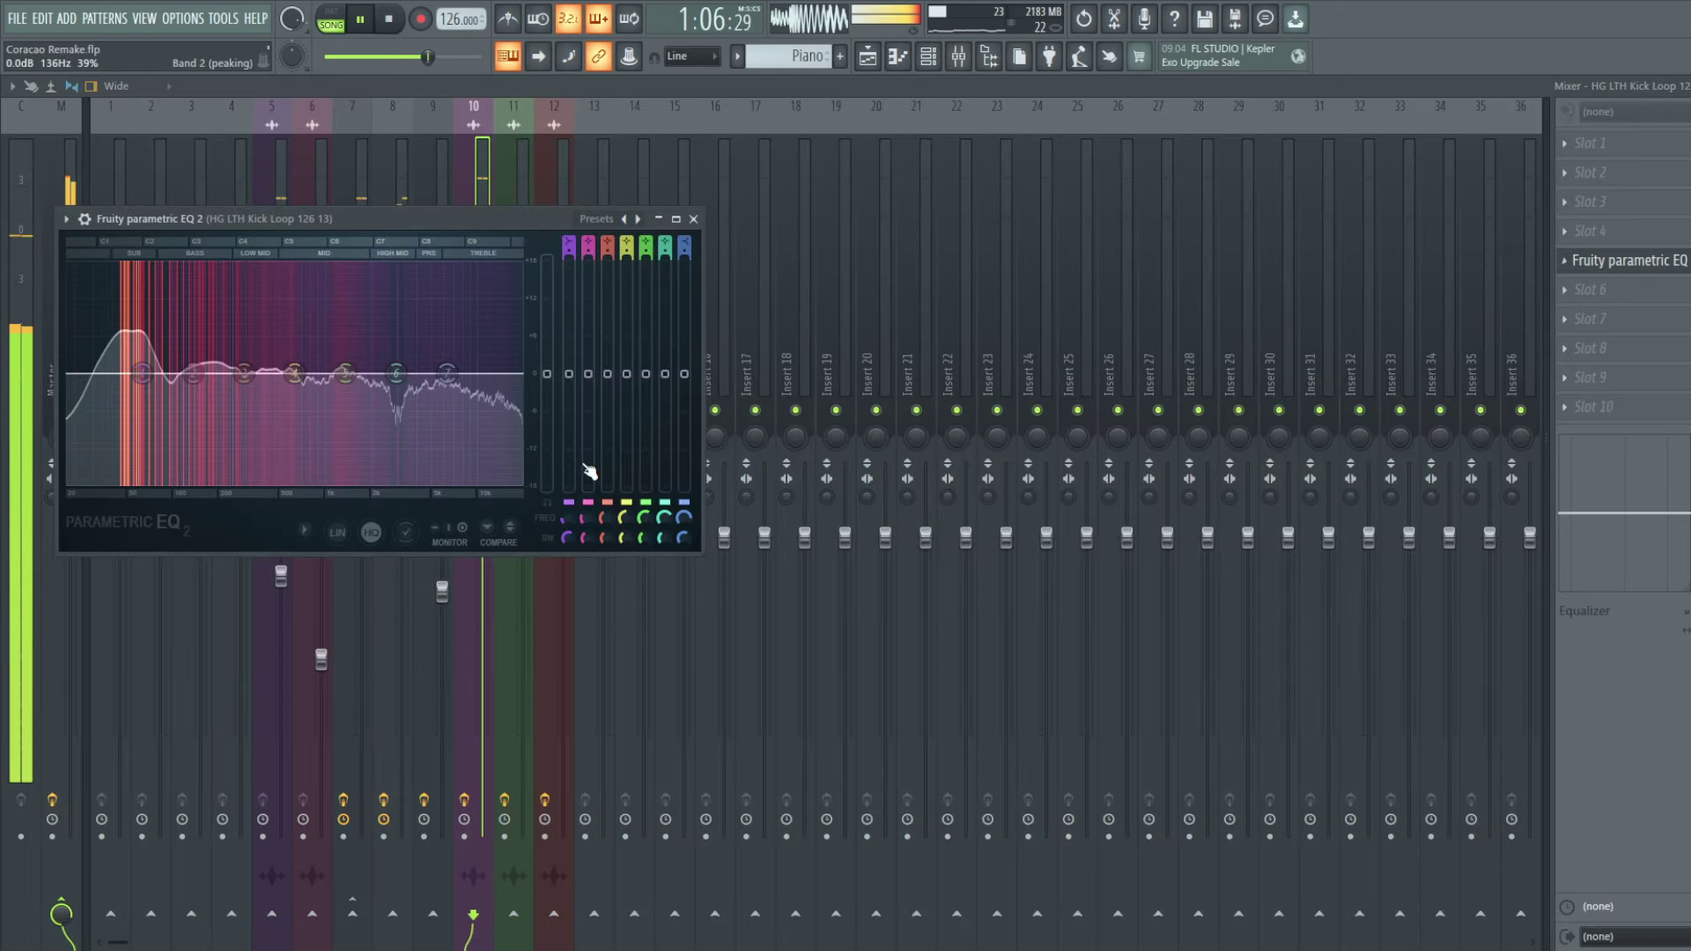
{"action": "left_click_drag", "start_coordinate": [194, 373], "coordinate": [180, 422]}
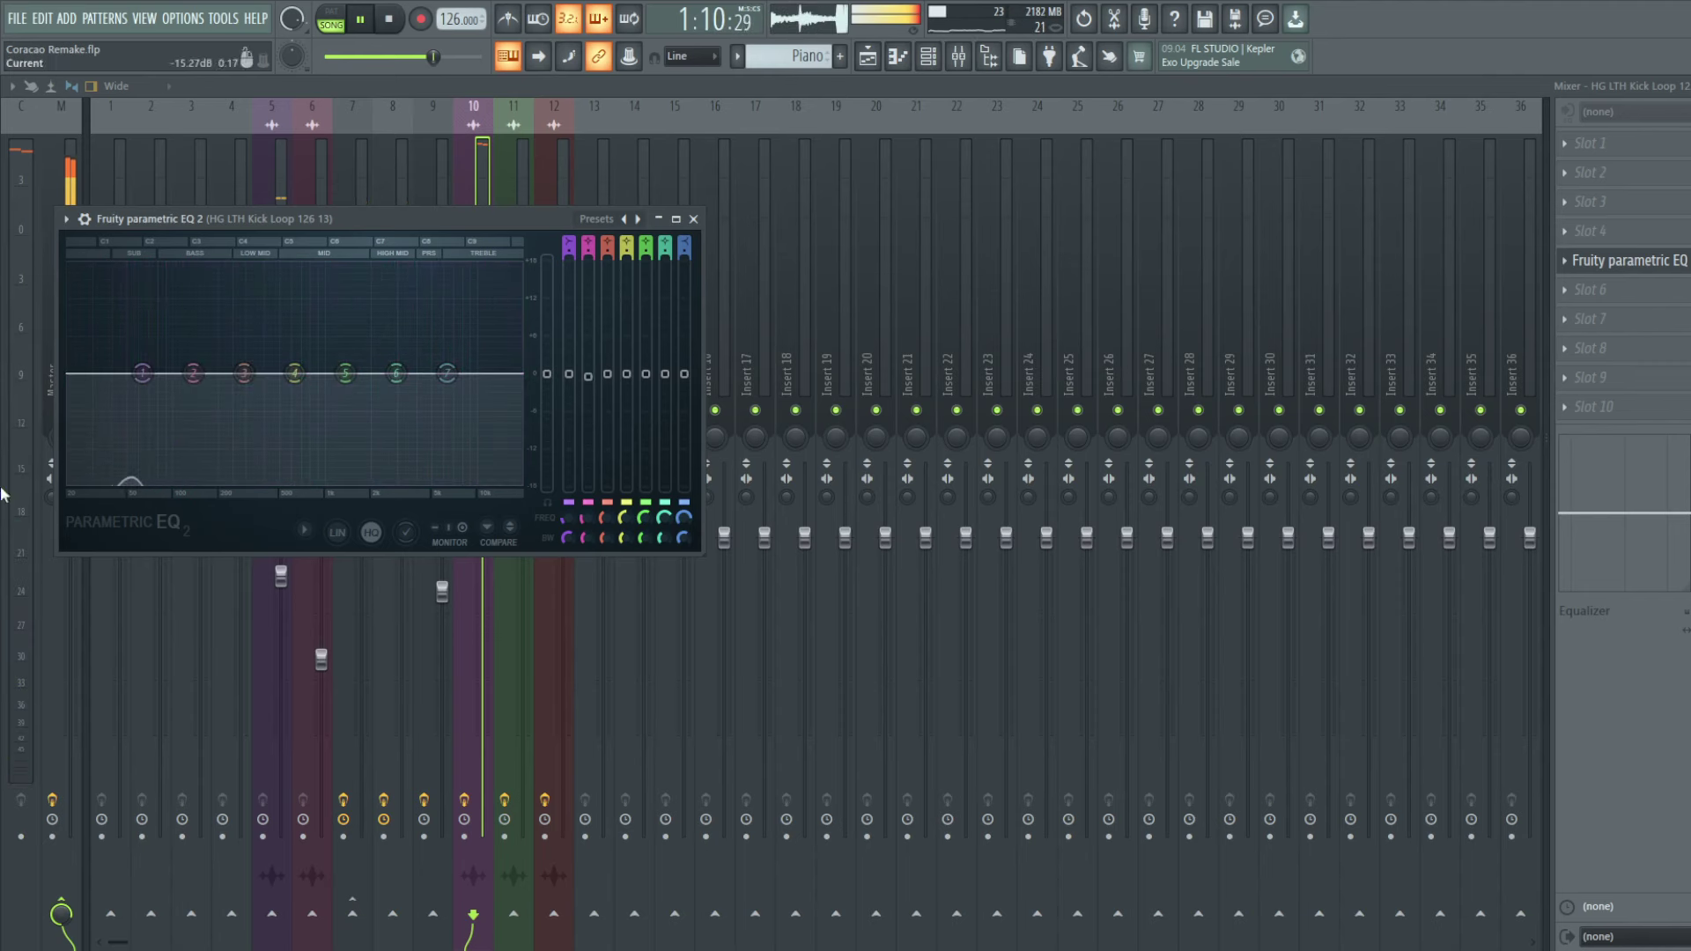
{"action": "key", "text": "Escape"}
{"action": "key", "text": "Escape"}
{"action": "key", "text": "Escape"}
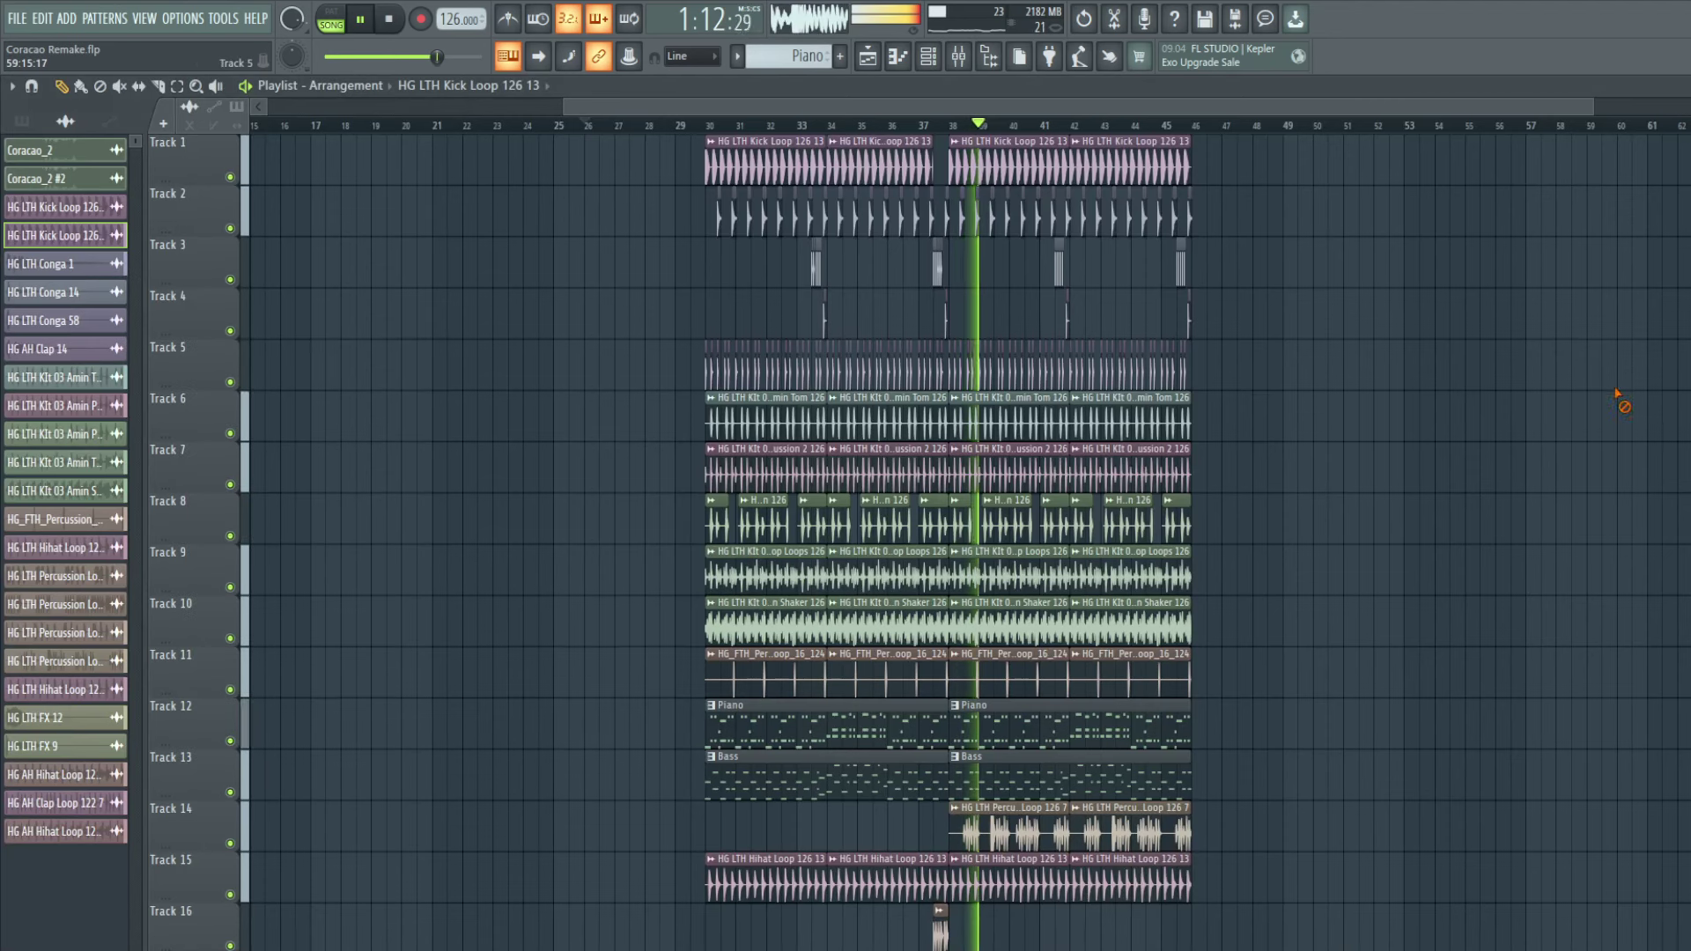
Step: Place a second HG LTH FX 9 clip on Track 21 at bar 46, below the last HG LTH FX 12 clip
{"action": "left_click", "coordinate": [994, 70]}
{"action": "left_click", "coordinate": [994, 69]}
{"action": "scroll", "coordinate": [1389, 438], "scroll_direction": "down", "scroll_amount": 5}
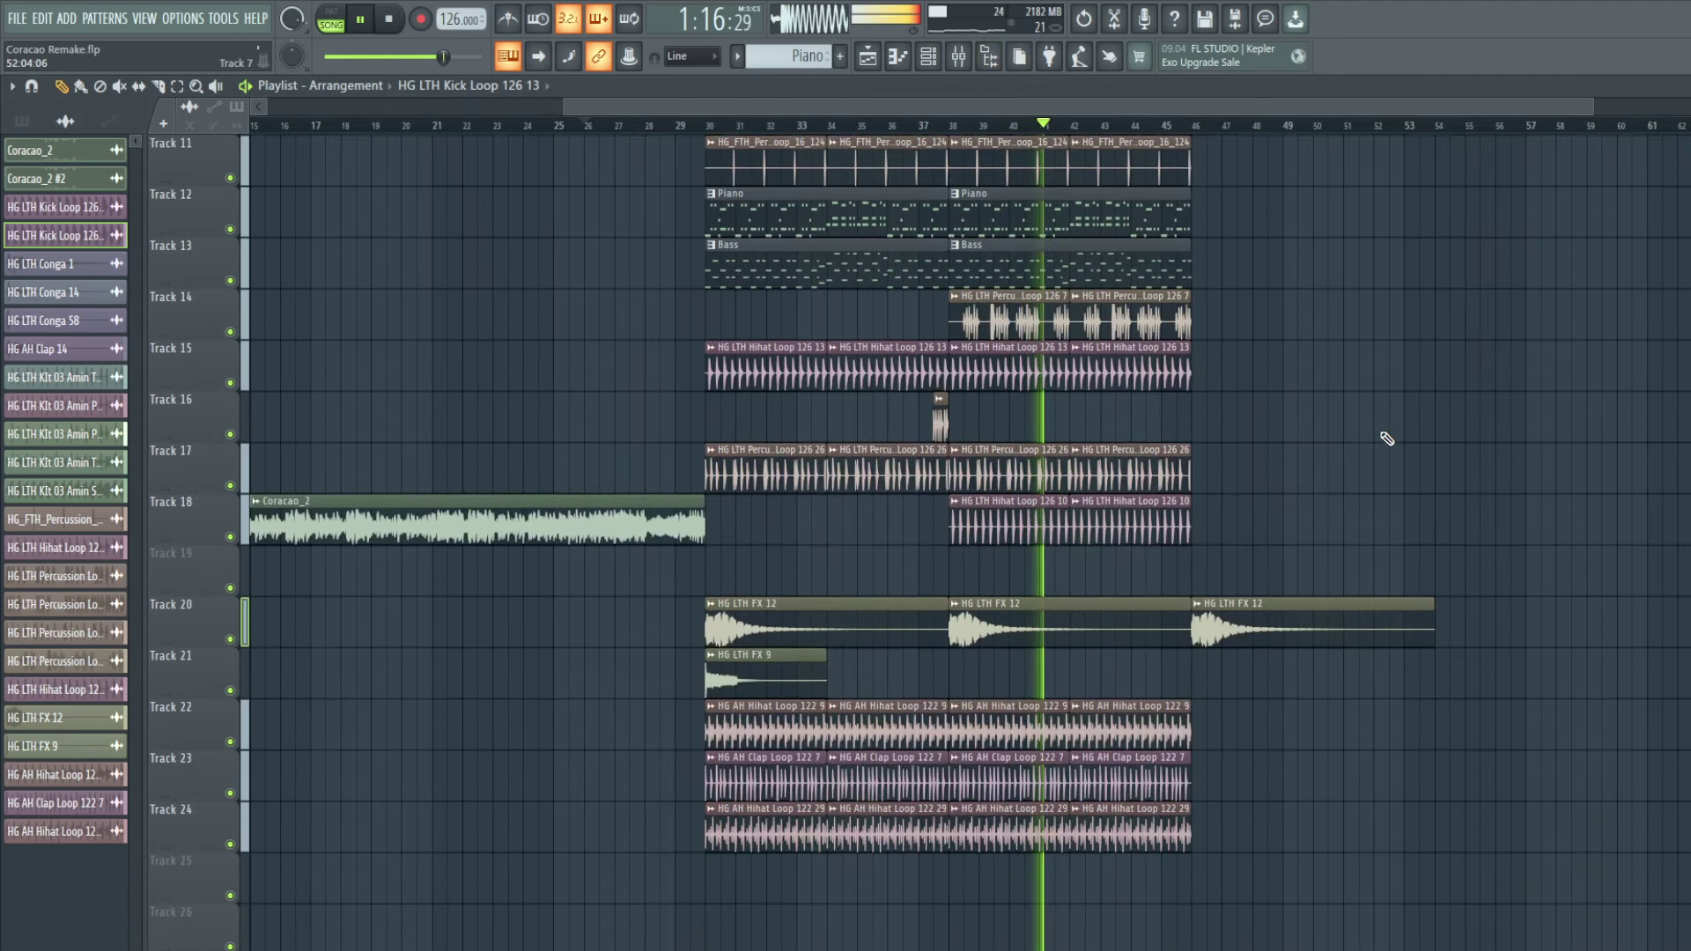
{"action": "scroll", "coordinate": [1387, 438], "scroll_direction": "up", "scroll_amount": 5}
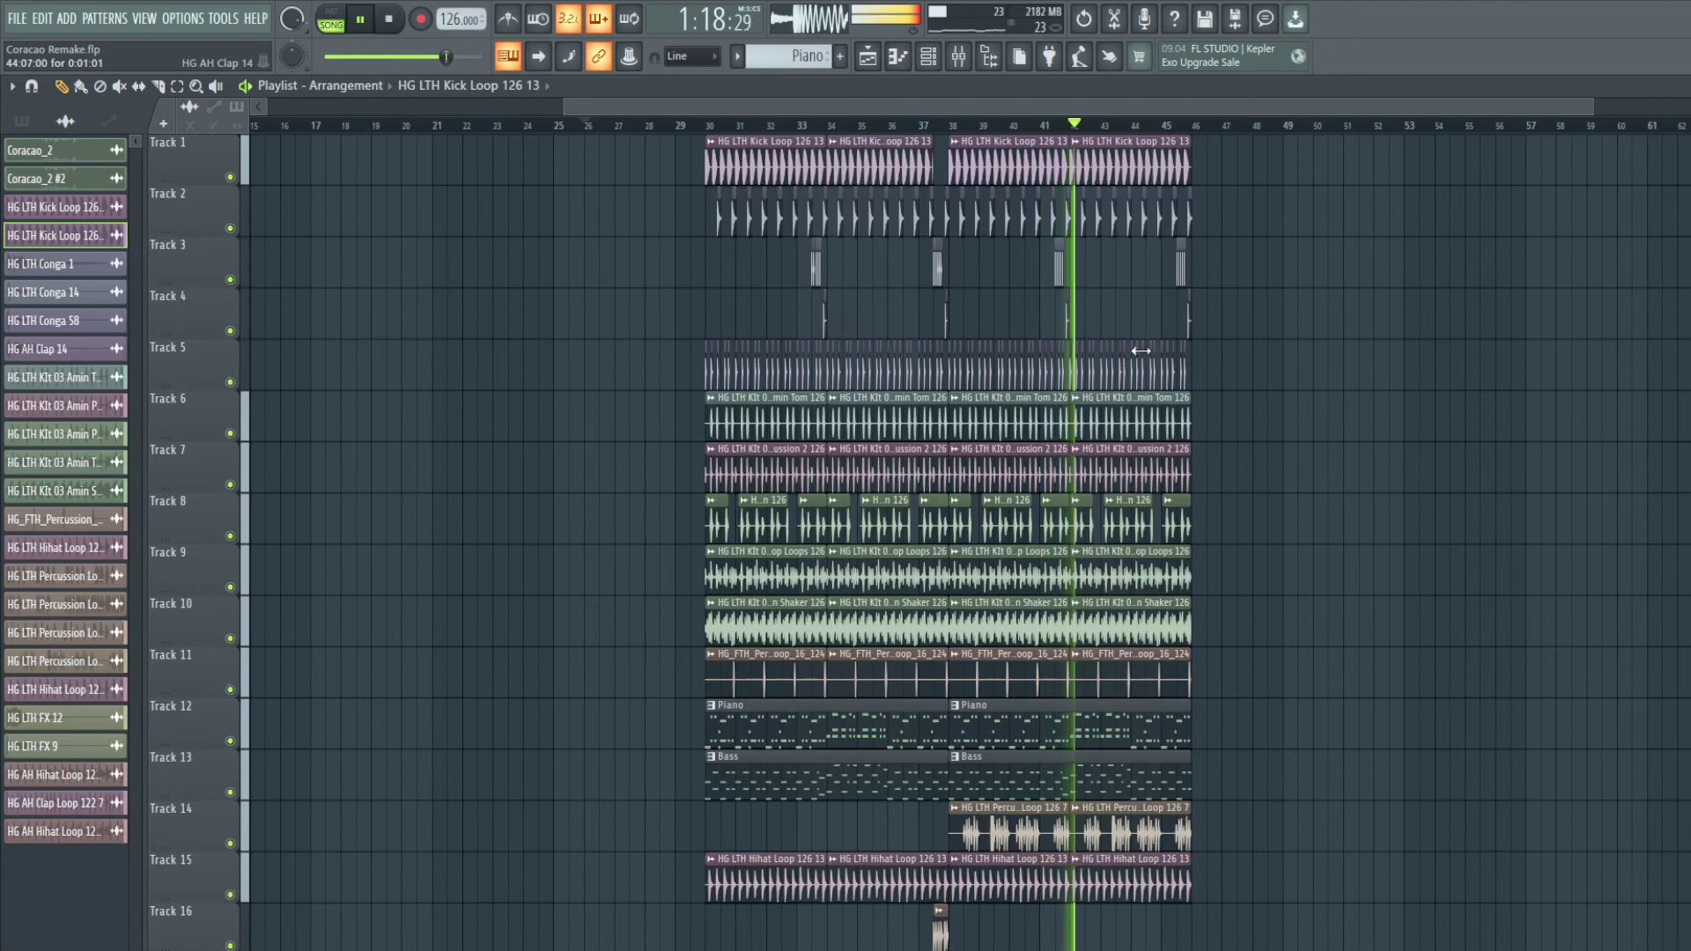
{"action": "scroll", "coordinate": [1136, 326], "scroll_direction": "down", "scroll_amount": 8}
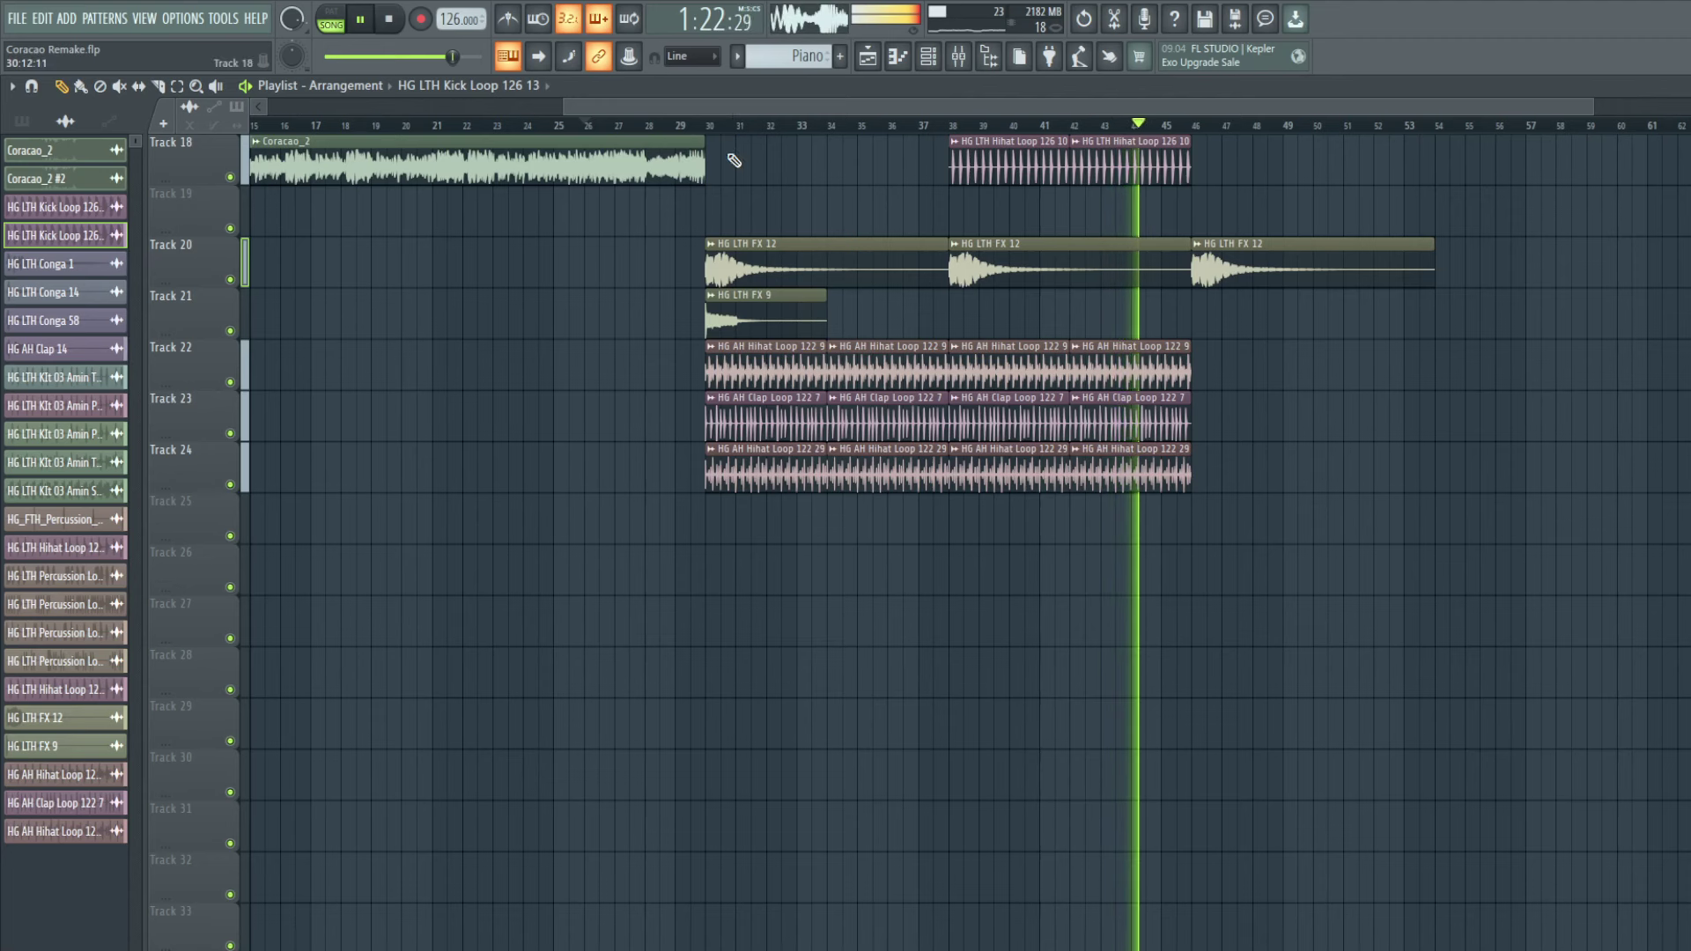
{"action": "scroll", "coordinate": [864, 472], "scroll_direction": "up", "scroll_amount": 5}
{"action": "scroll", "coordinate": [924, 532], "scroll_direction": "down", "scroll_amount": 2}
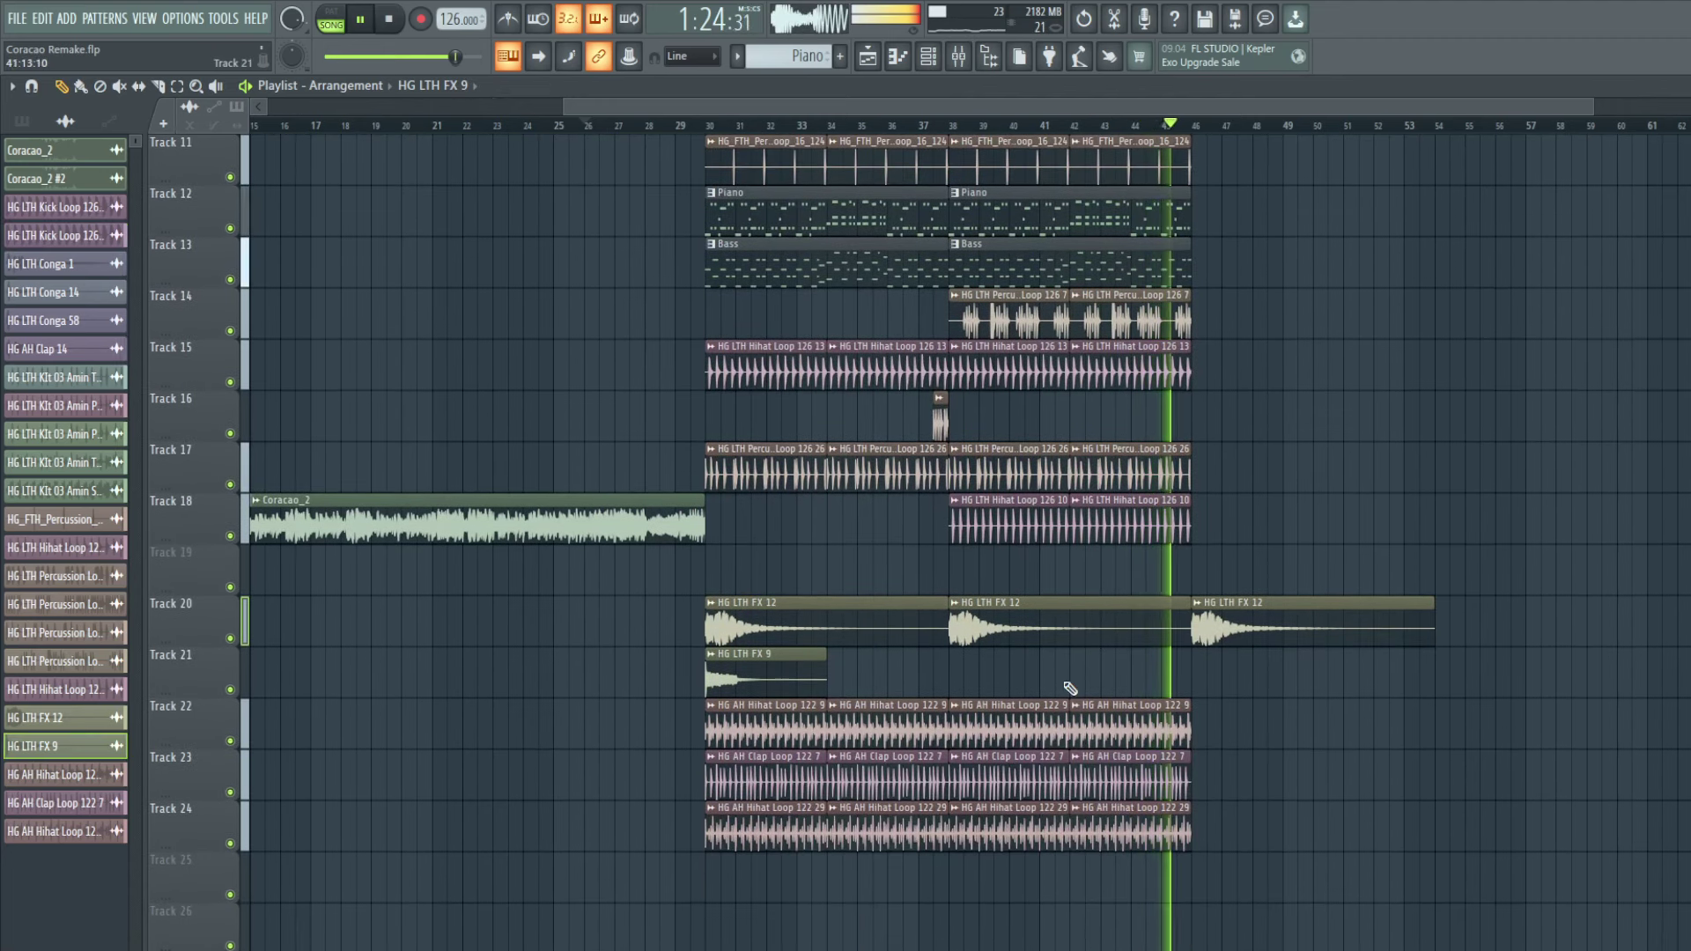
{"action": "left_click", "coordinate": [1200, 685]}
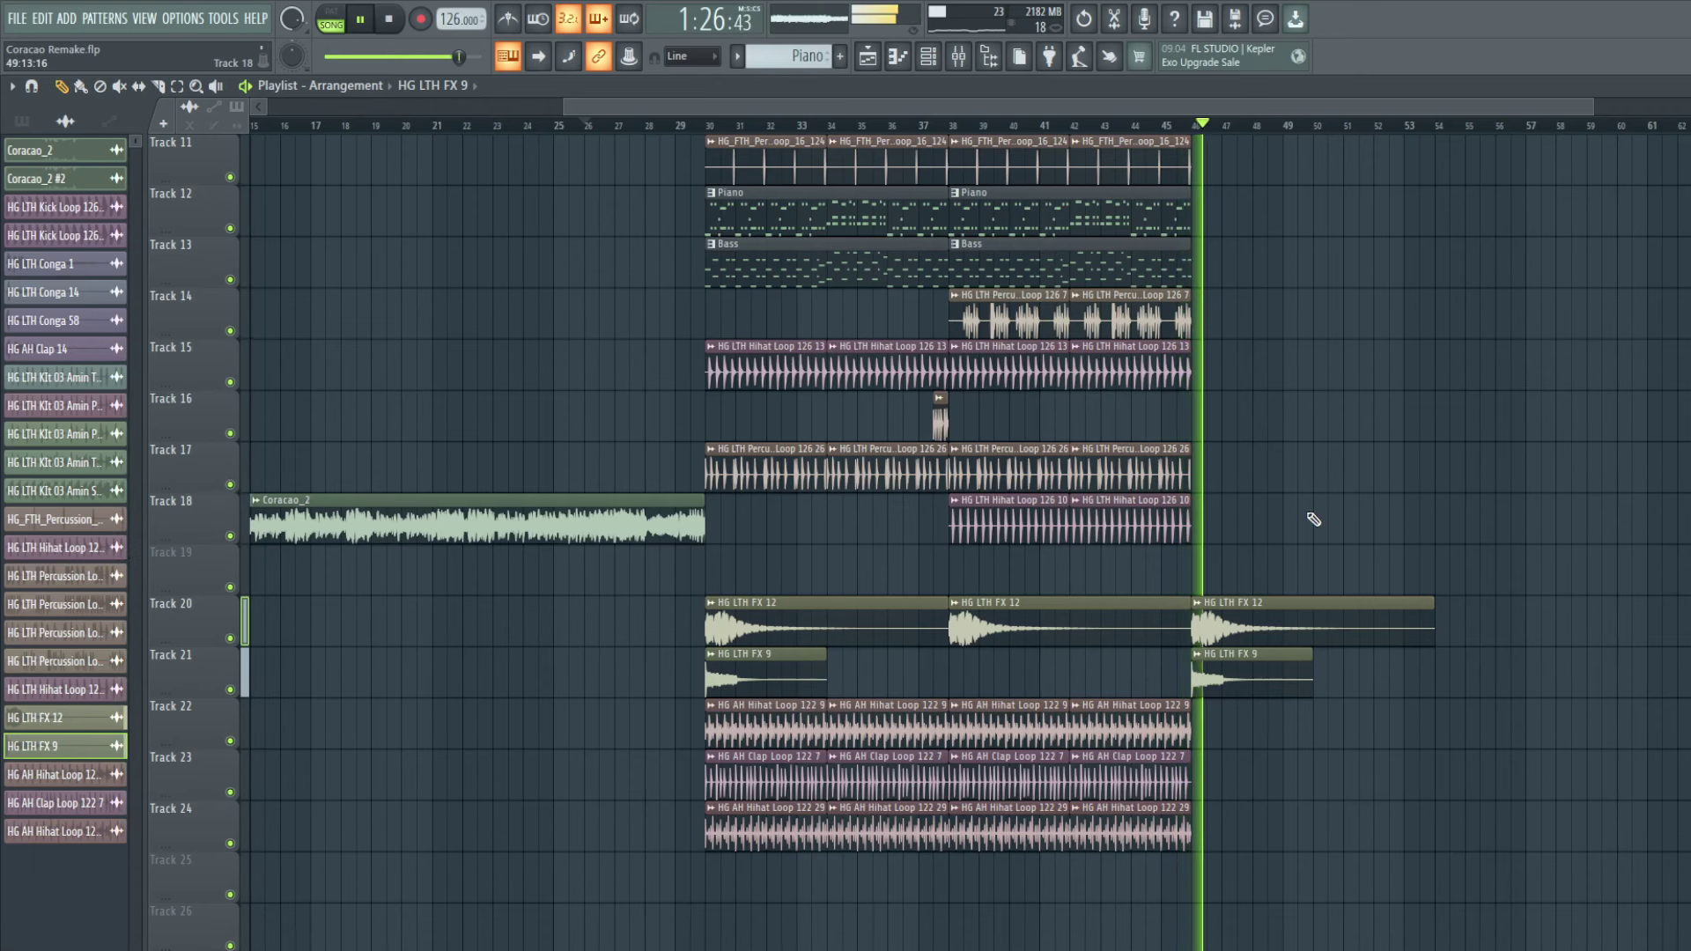
Step: Restart playback from about bar 25, listen through the remade section past bar 46, and stop
{"action": "scroll", "coordinate": [1330, 564], "scroll_direction": "up", "scroll_amount": 2}
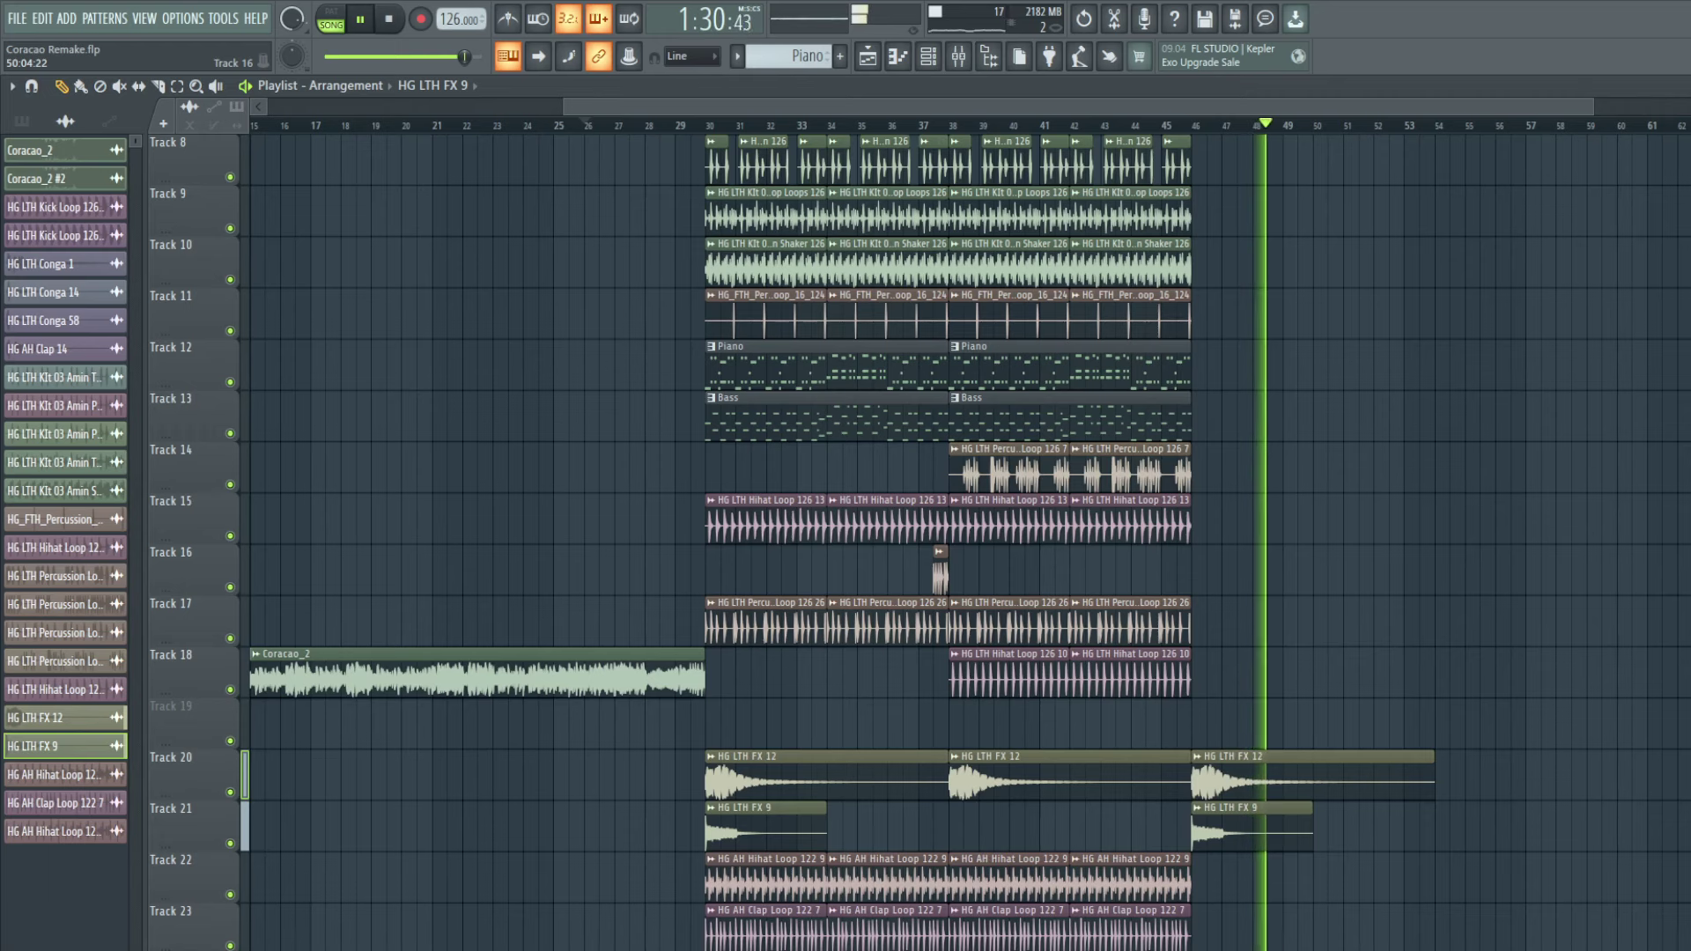
{"action": "key", "text": "space"}
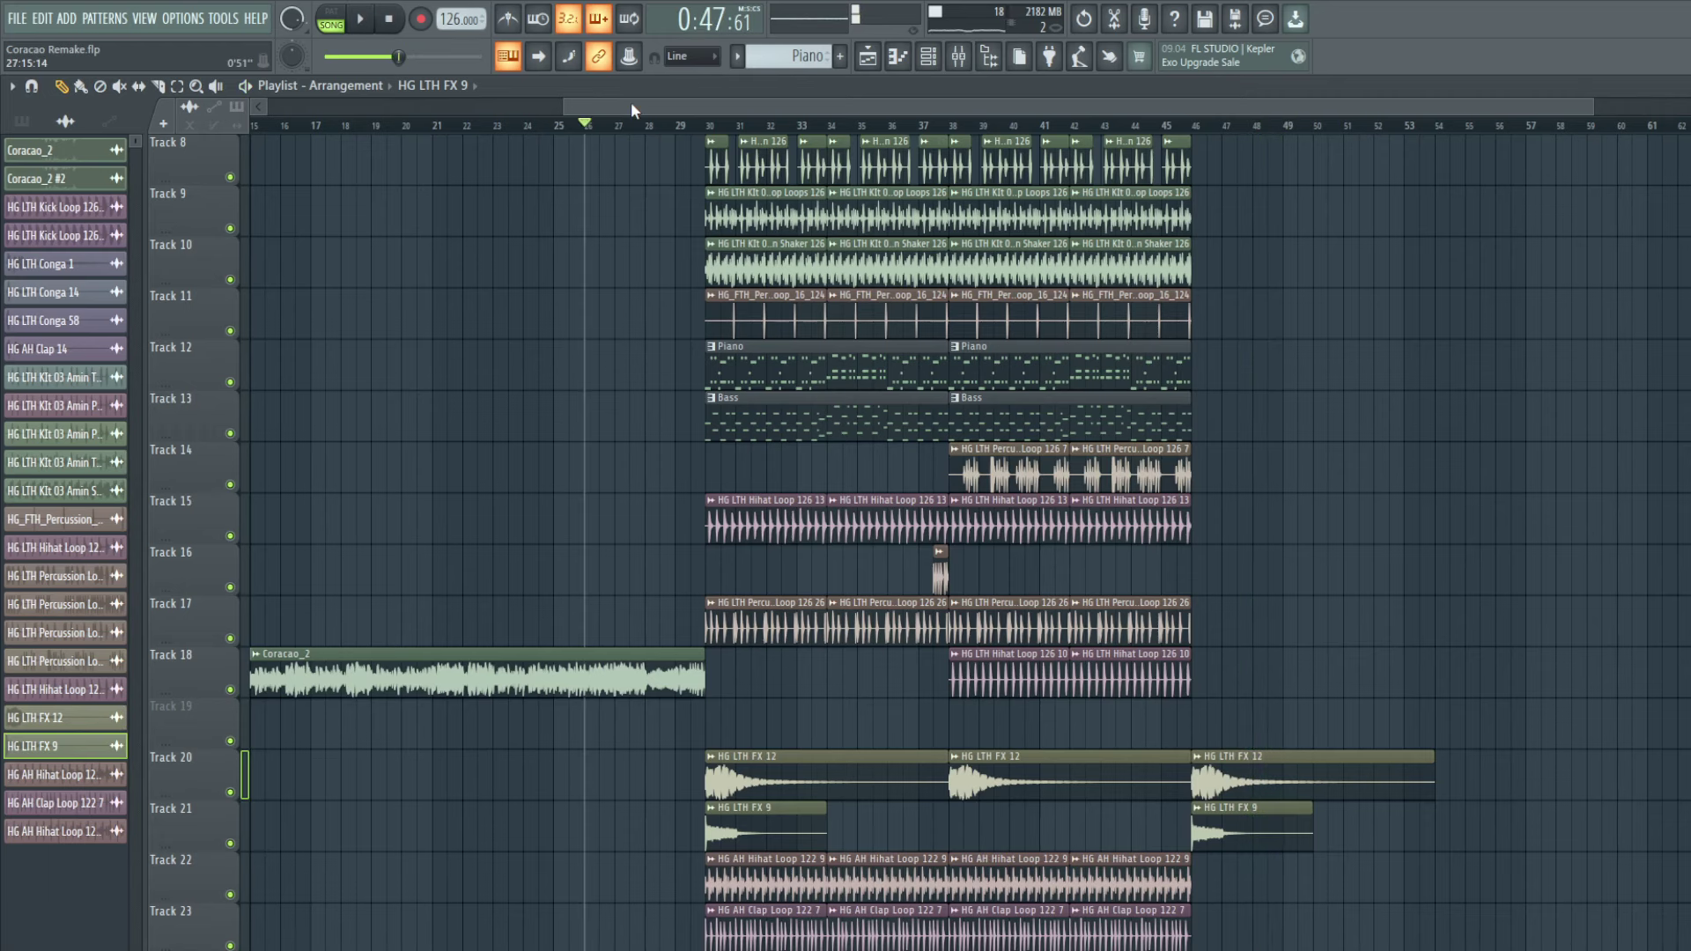
{"action": "left_click_drag", "start_coordinate": [631, 110], "coordinate": [596, 111]}
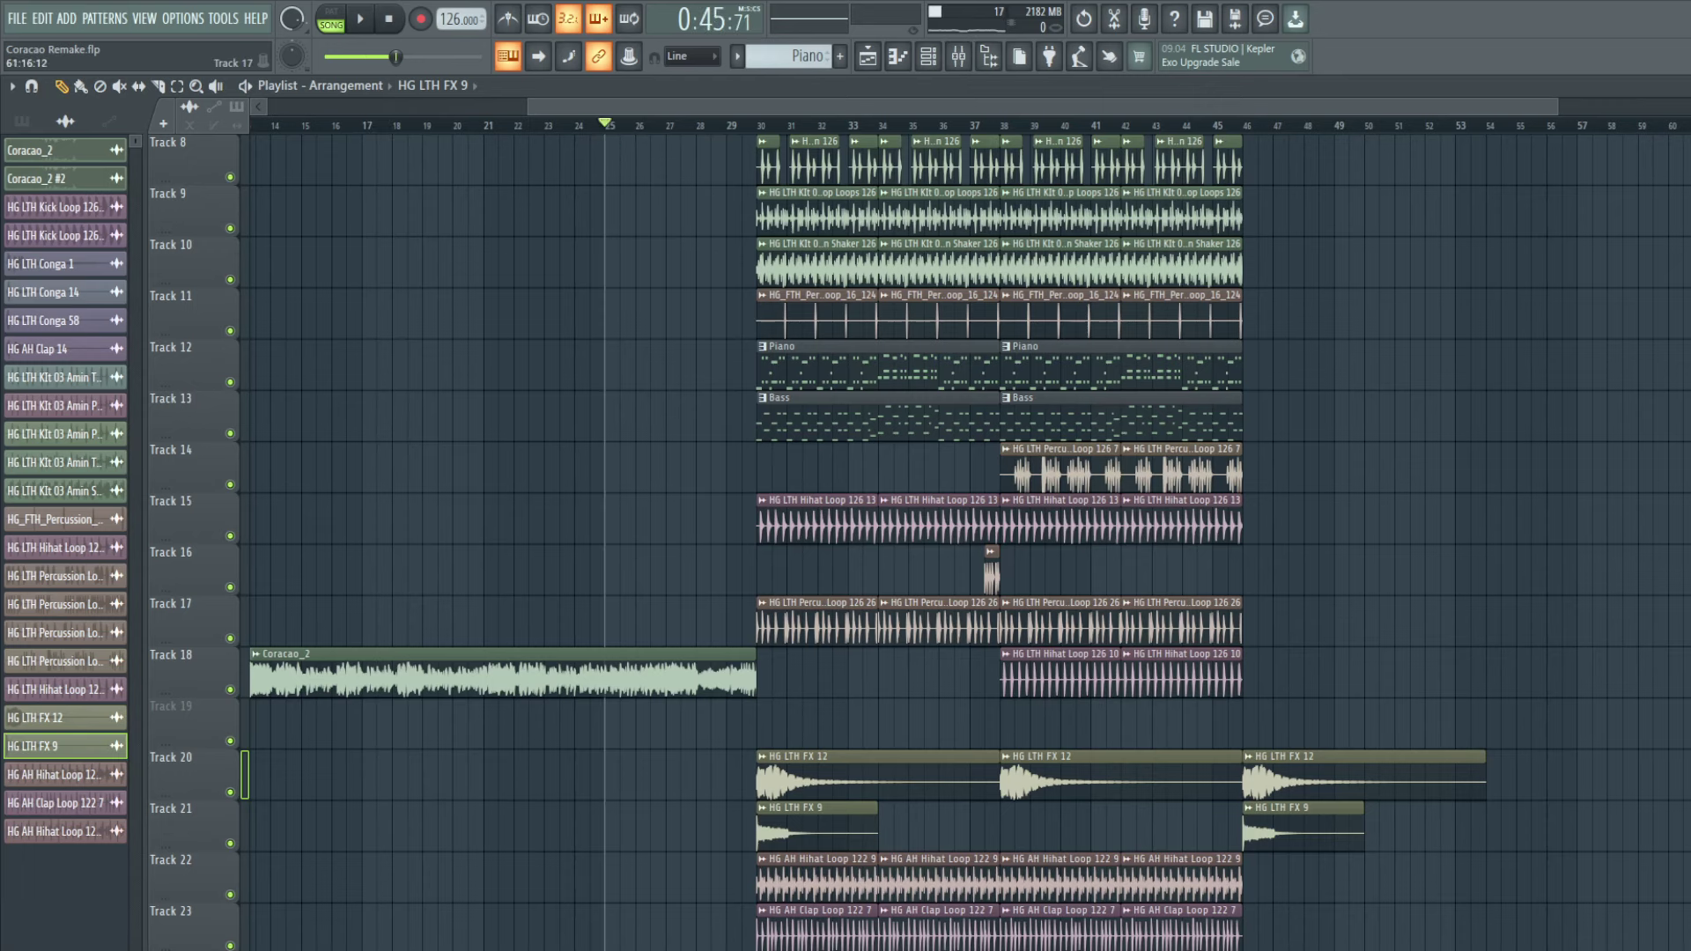
{"action": "scroll", "coordinate": [881, 529], "scroll_direction": "down", "scroll_amount": 2}
{"action": "key", "text": "space"}
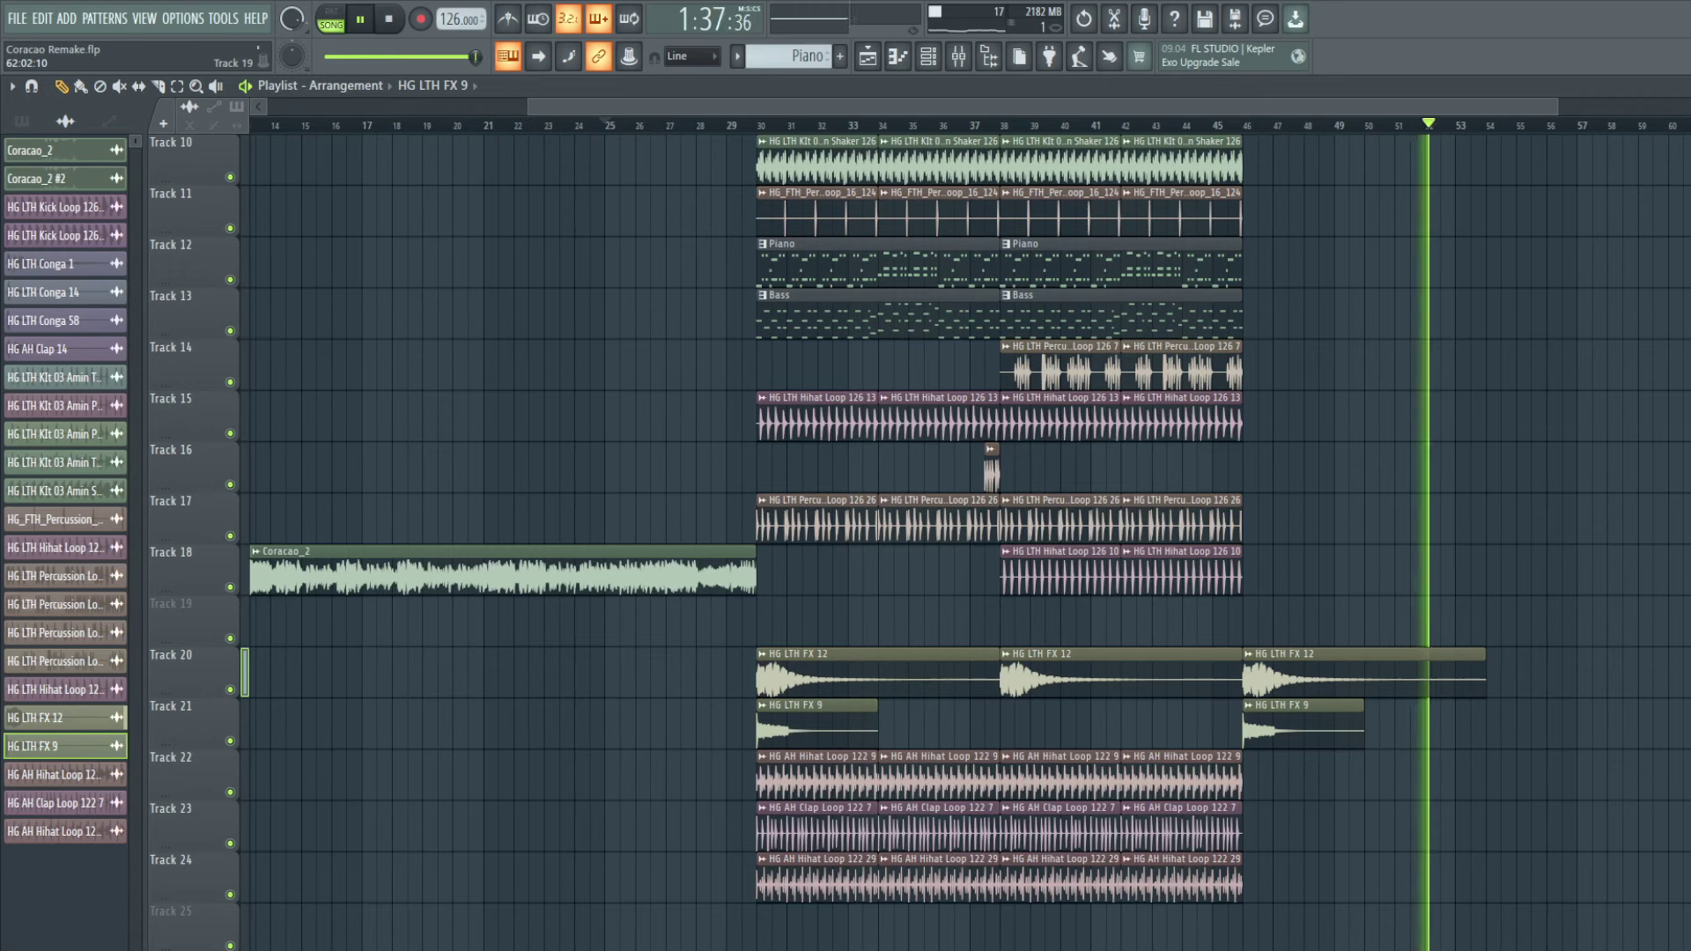
{"action": "left_click", "coordinate": [388, 19]}
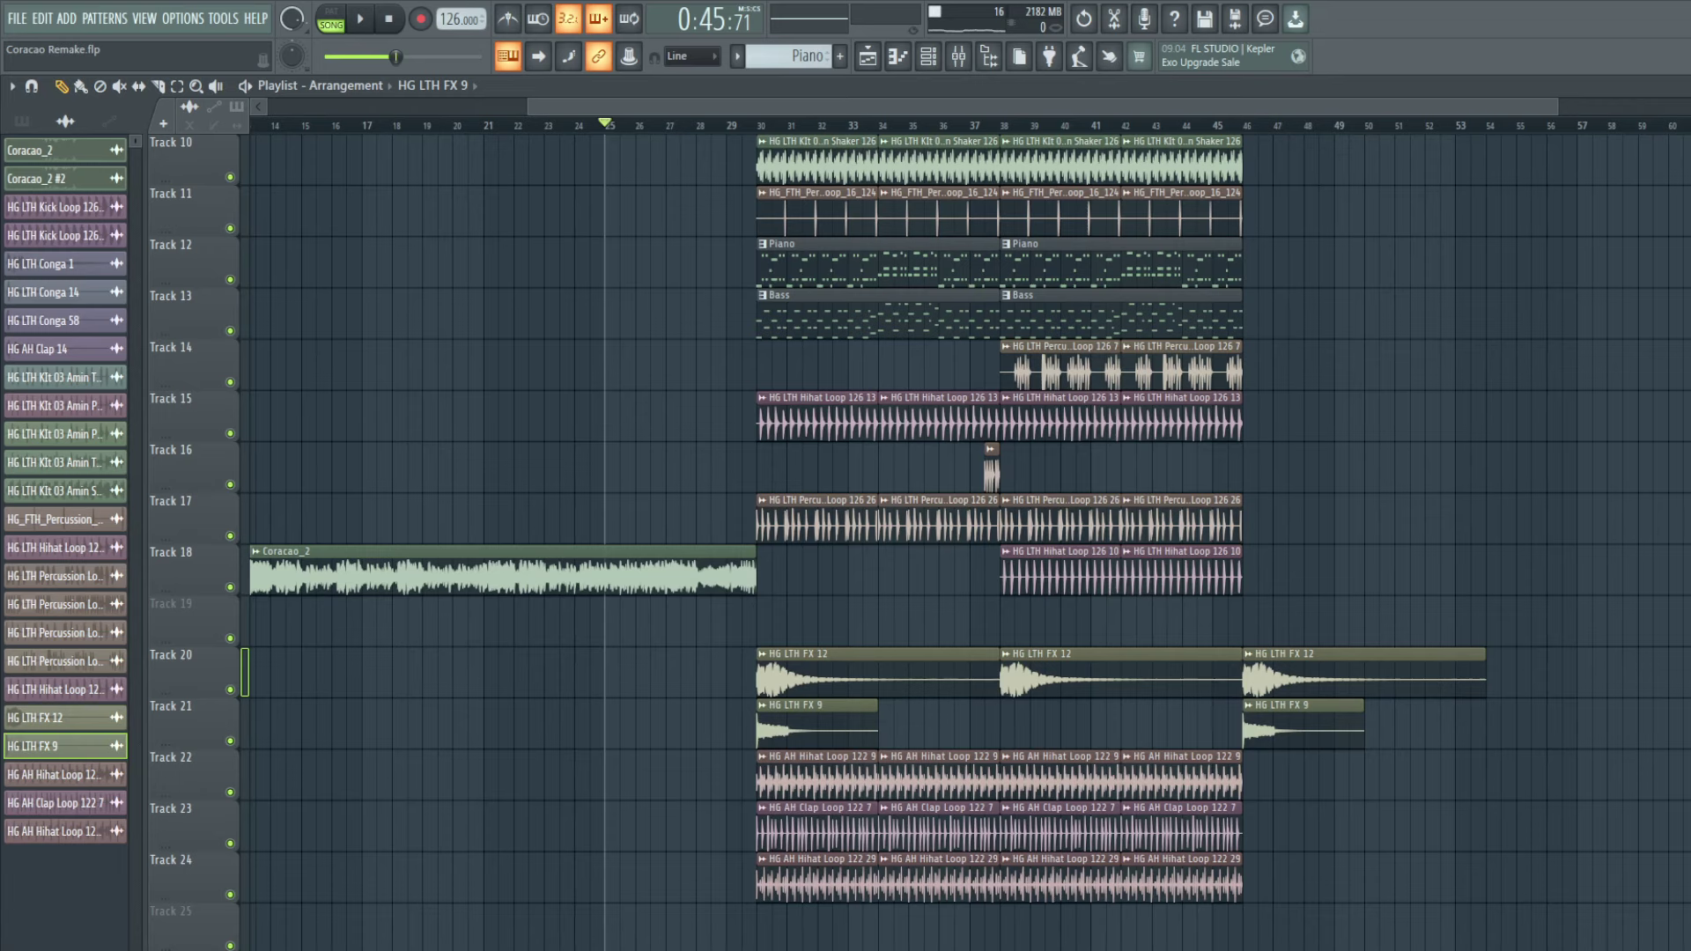